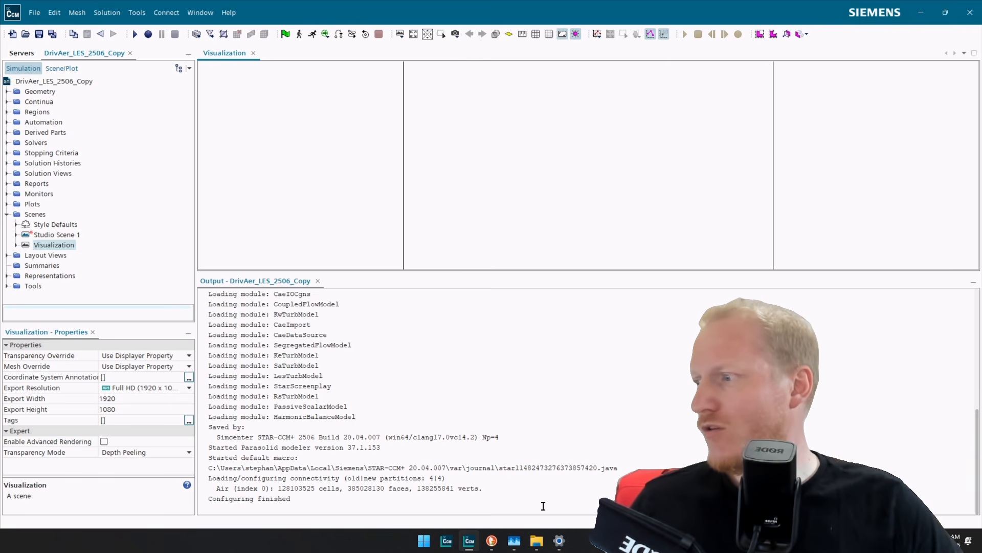
Open Task Manager beside the simulation window, check the memory usage graph, and return to the full-size STAR-CCM+ window.
mouse_move(563, 545)
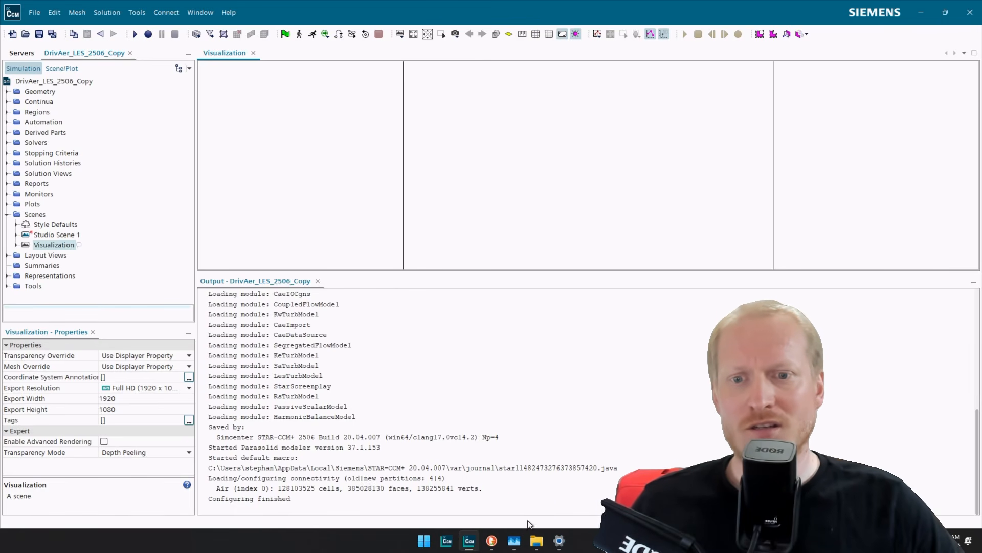
mouse_move(519, 541)
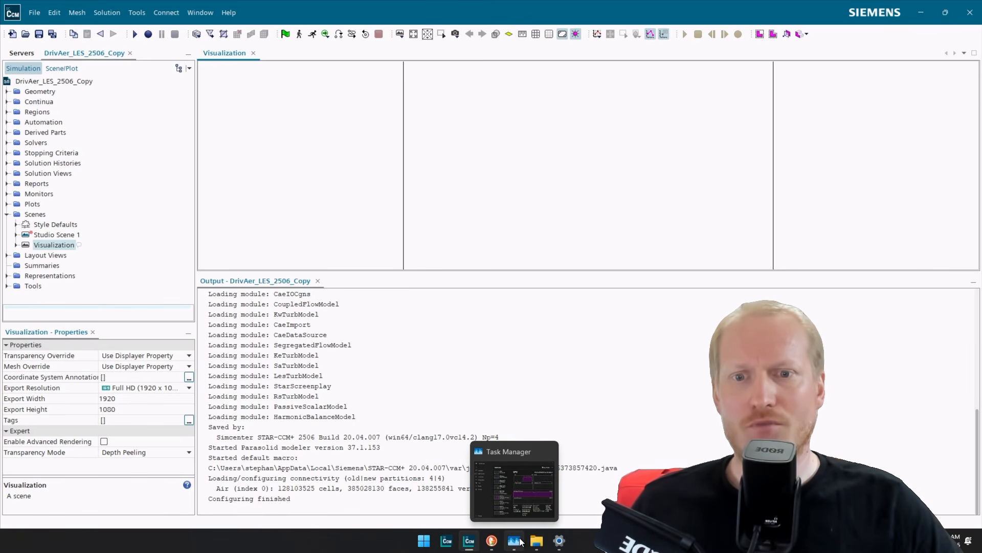
click(520, 541)
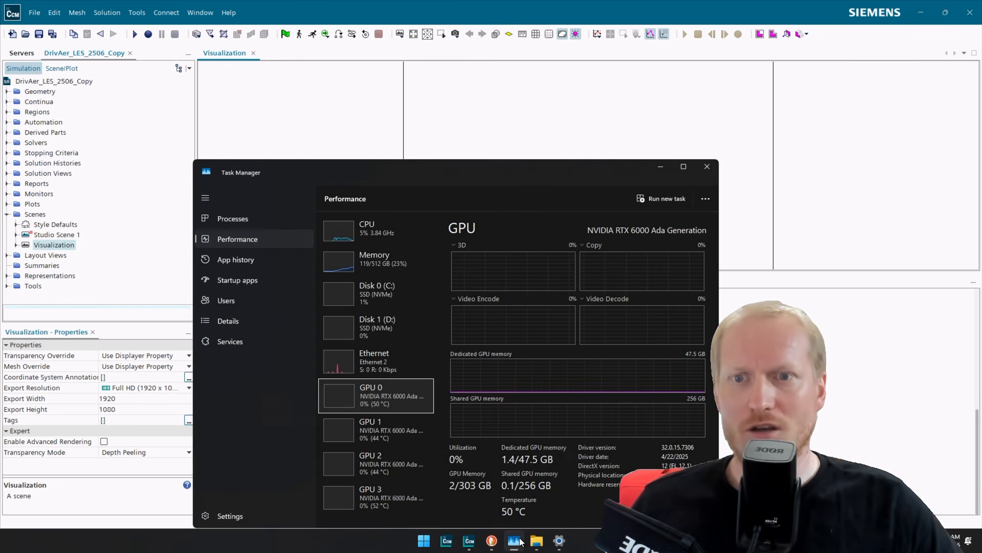
drag(450, 166, 979, 136)
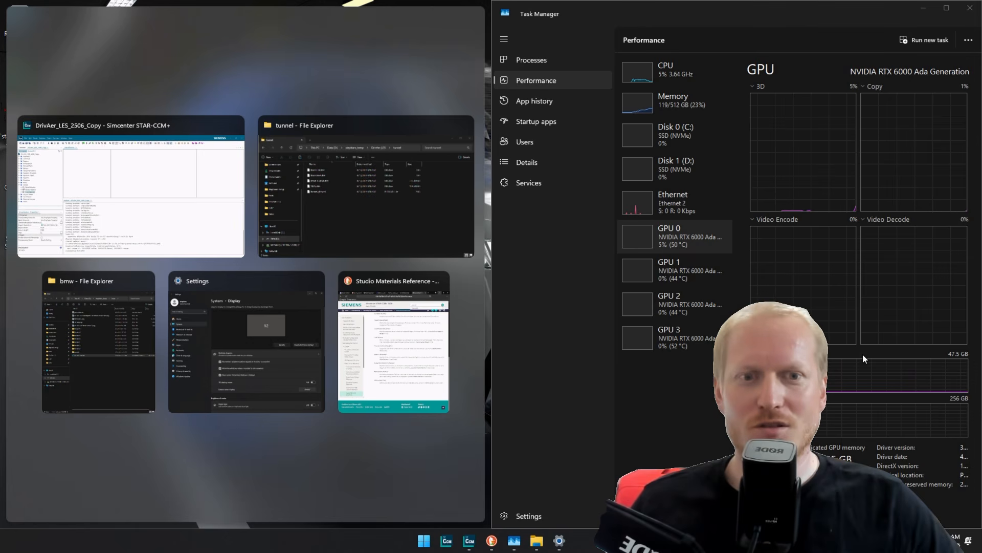
click(700, 100)
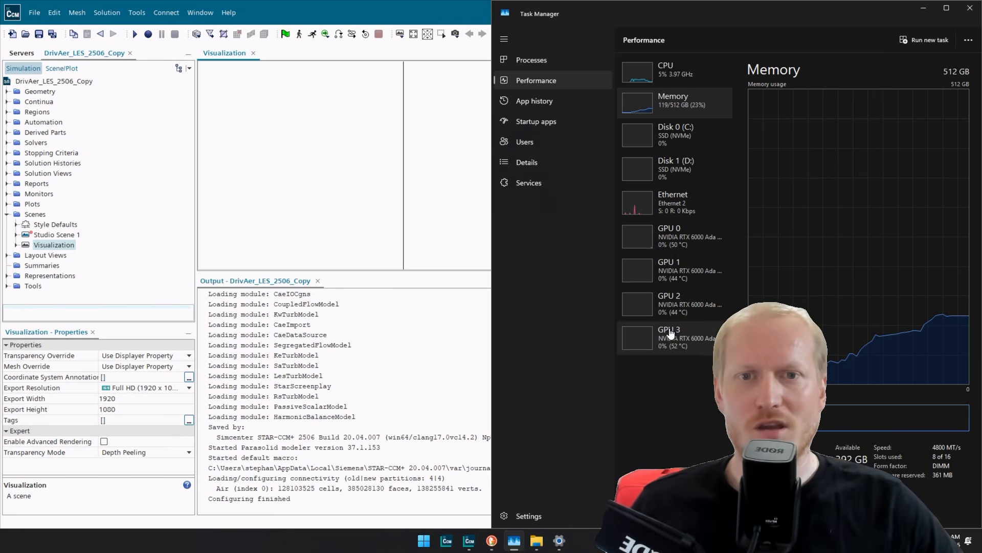
double_click(410, 5)
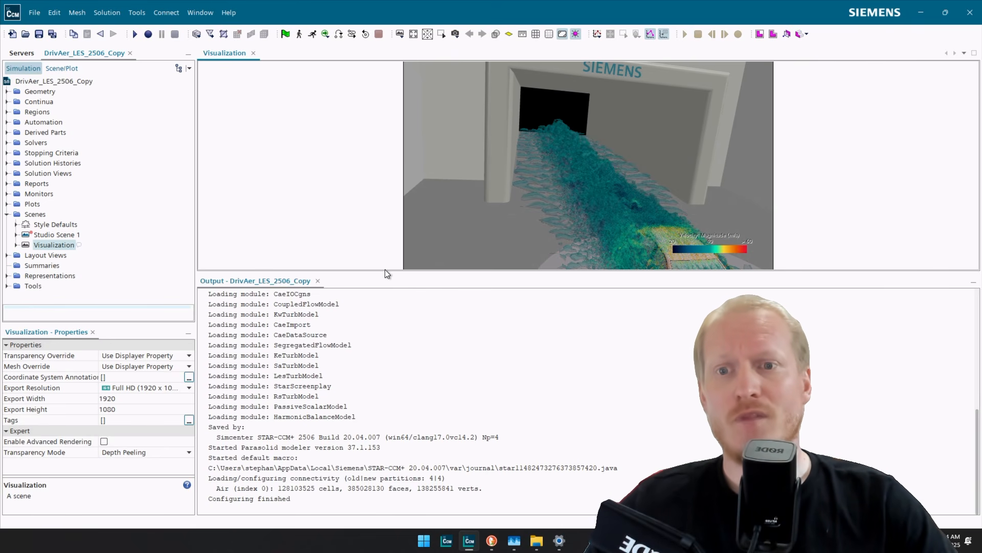
Enlarge the Visualization scene area and examine the car, its wake and the scene's displayers and attributes.
drag(386, 270, 363, 364)
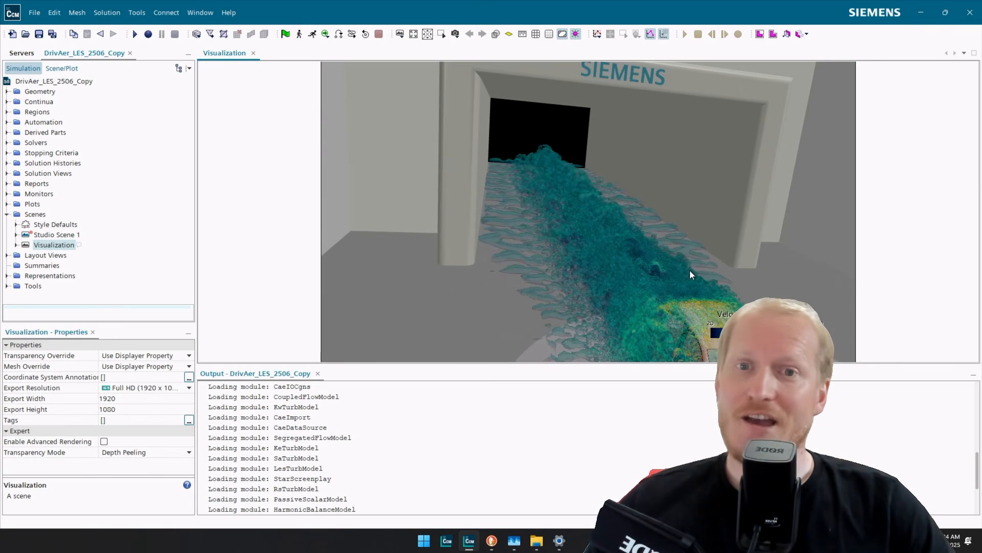
drag(680, 265, 558, 255)
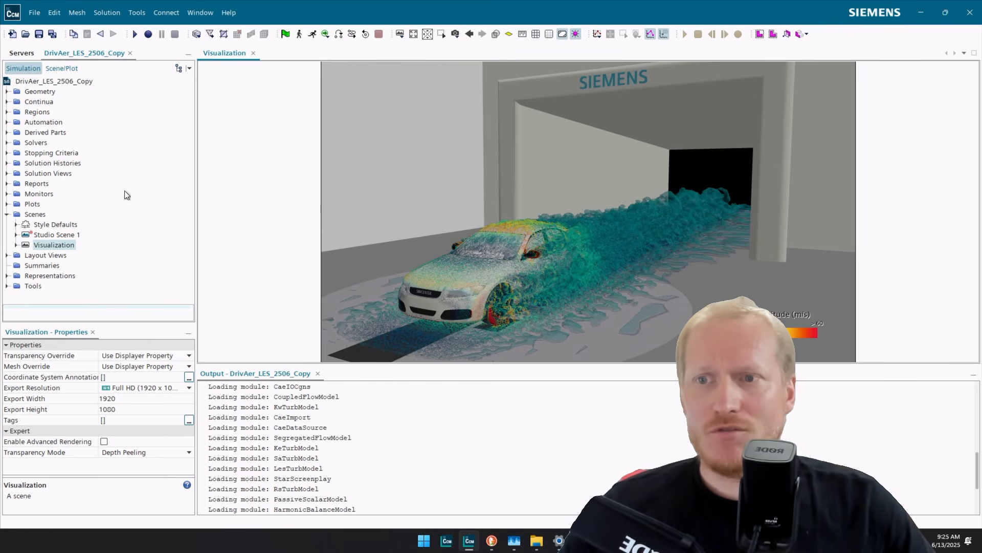
click(64, 68)
scroll(82, 253, down, 2)
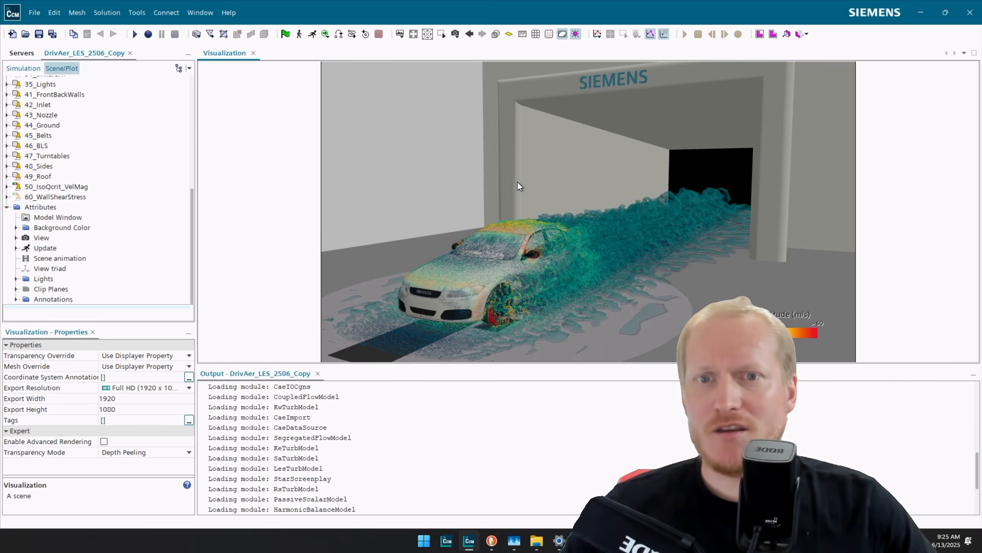
drag(517, 182, 551, 206)
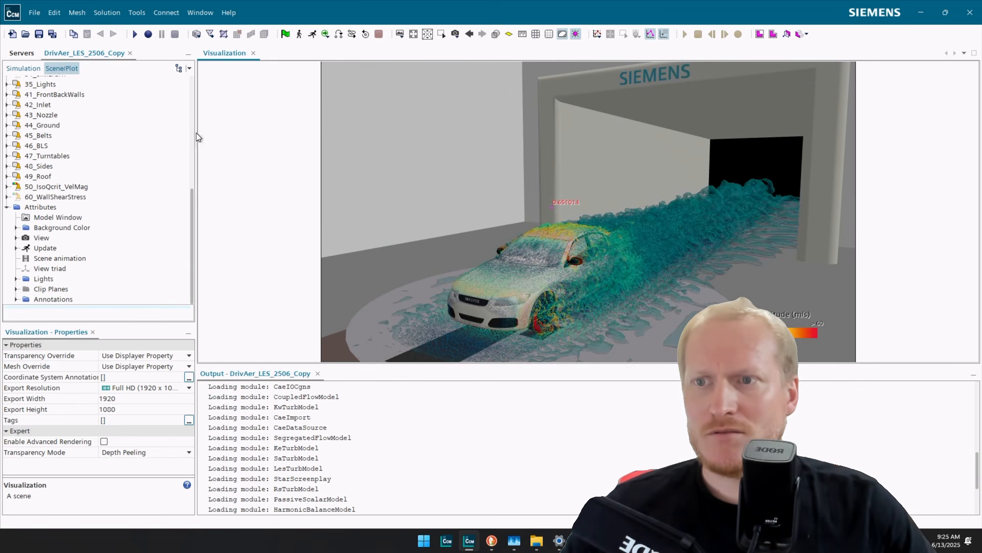
scroll(56, 251, up, 7)
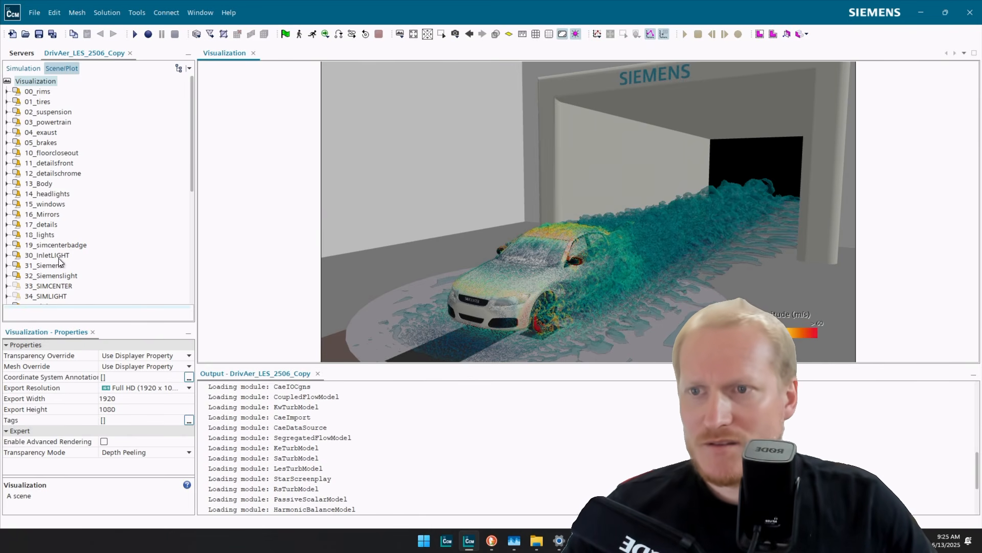
scroll(63, 276, down, 2)
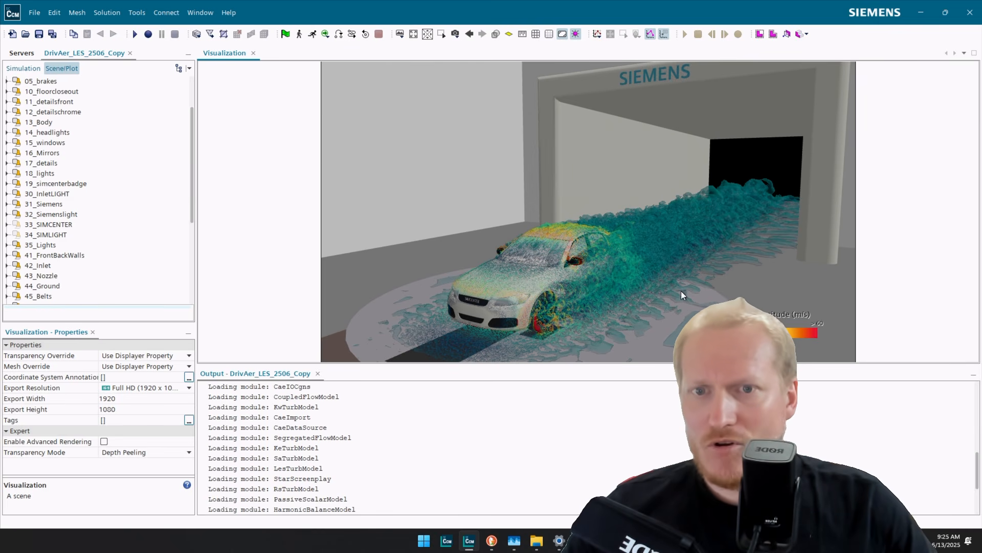
scroll(51, 250, down, 4)
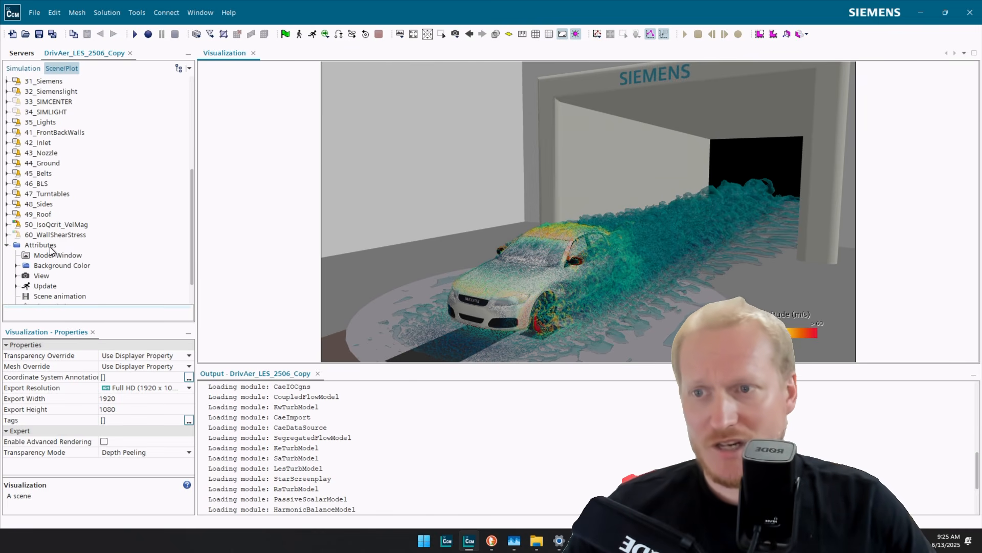
scroll(41, 277, down, 2)
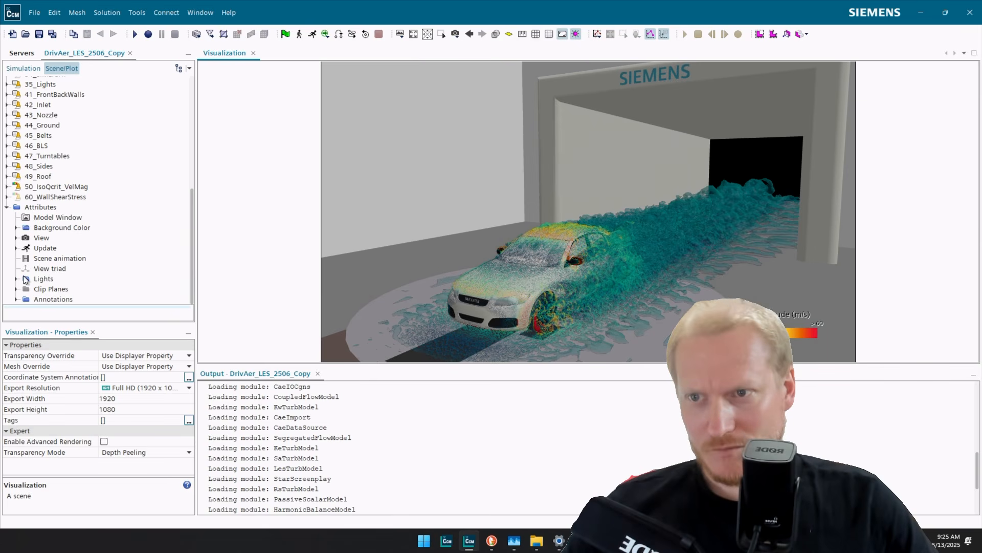
Switch off Light 1 in the Visualization scene's lights.
click(17, 279)
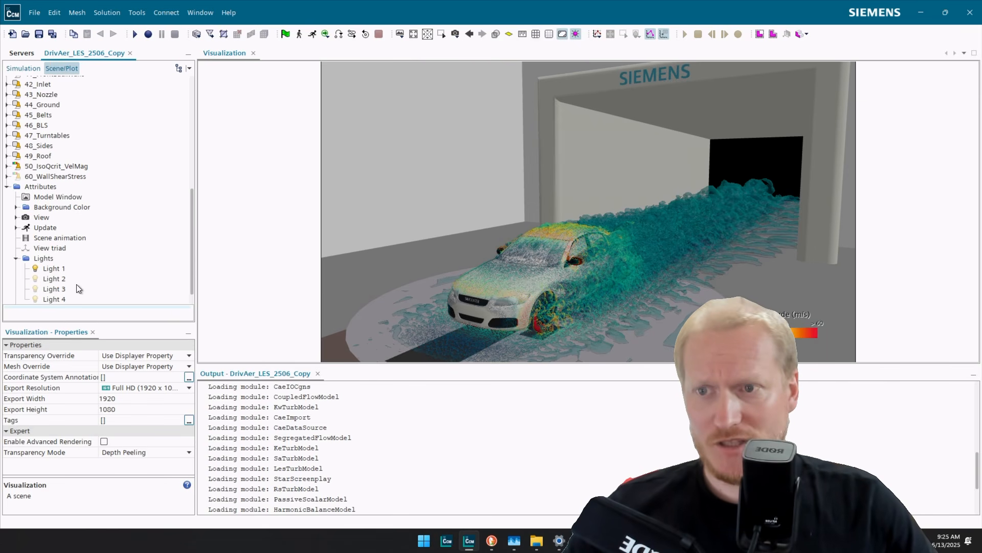
click(54, 269)
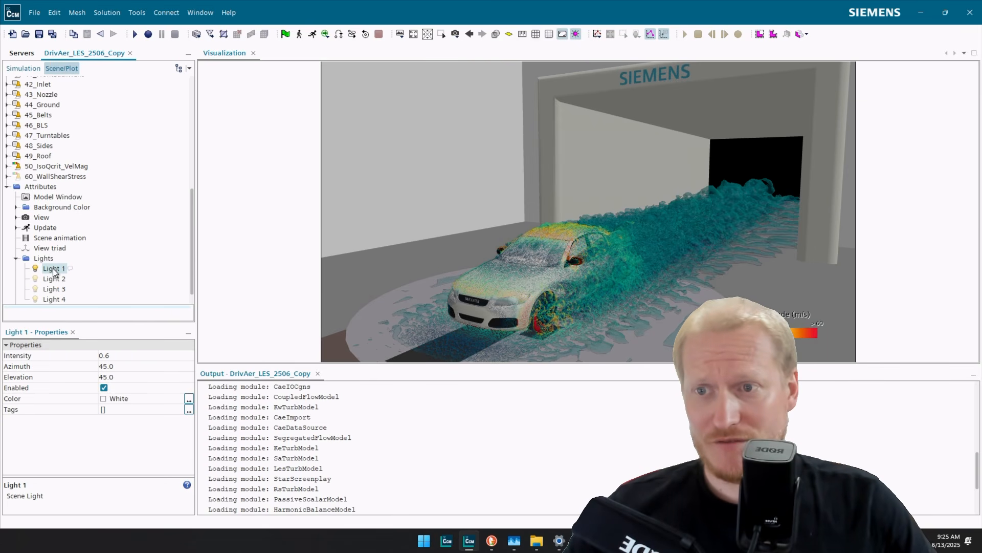
click(104, 388)
click(104, 387)
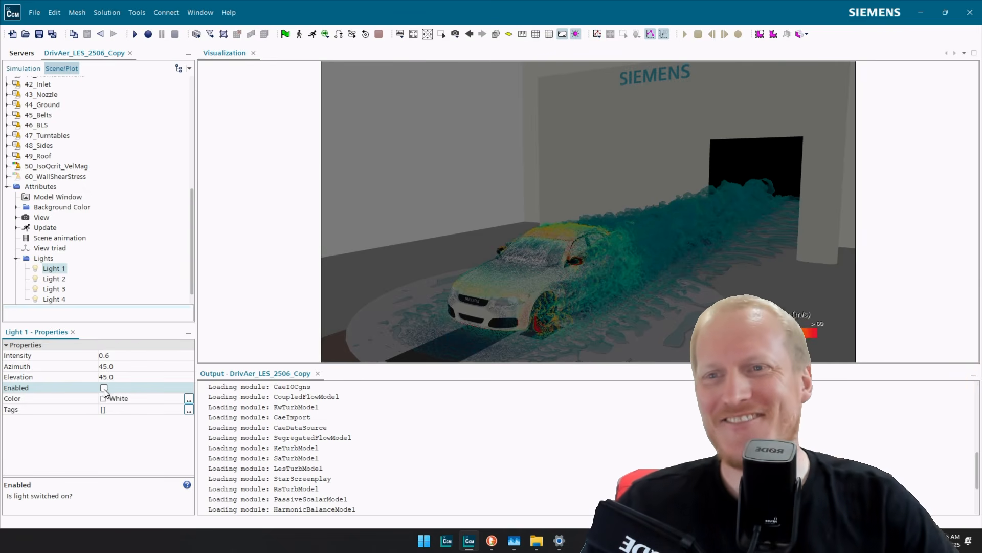
Enable advanced rendering for the Visualization scene.
scroll(52, 205, up, 6)
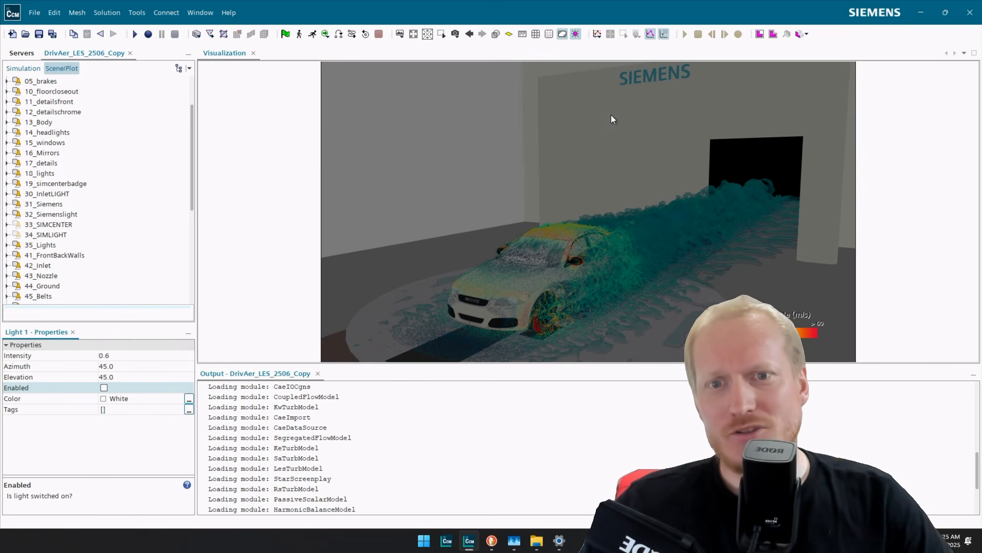
scroll(48, 84, up, 2)
click(48, 82)
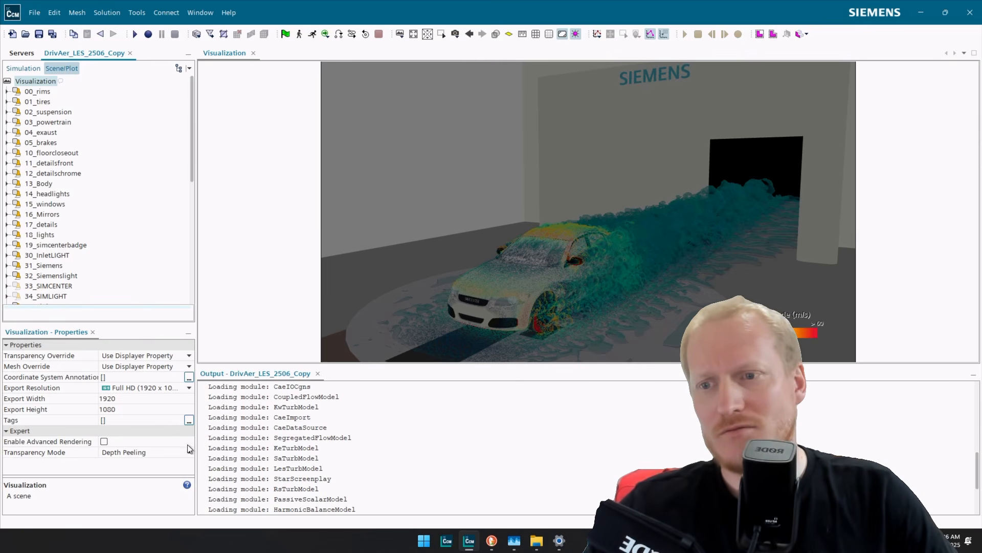
click(104, 441)
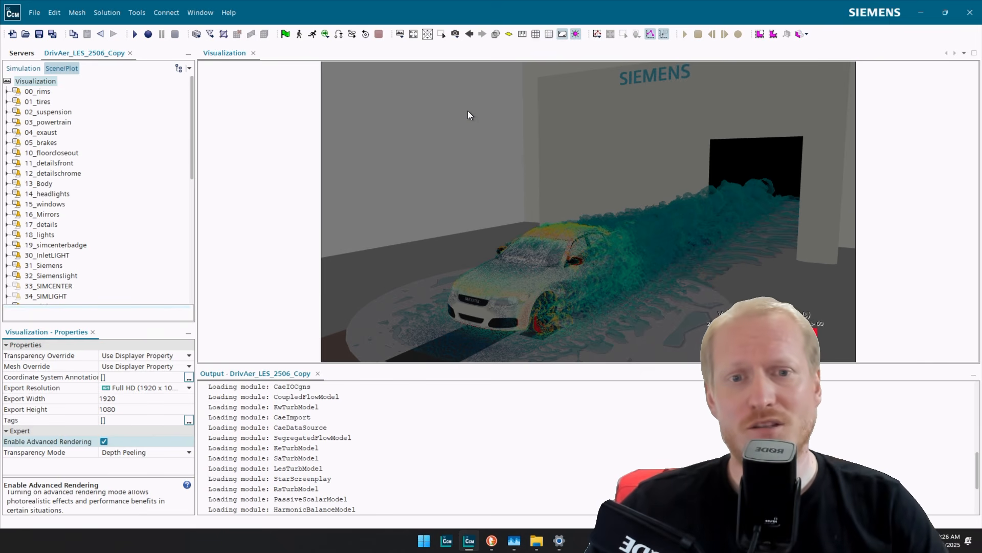
Switch to Task Manager to check the CPU load during rendering, and return to the full-size STAR-CCM+ window.
click(514, 540)
click(701, 72)
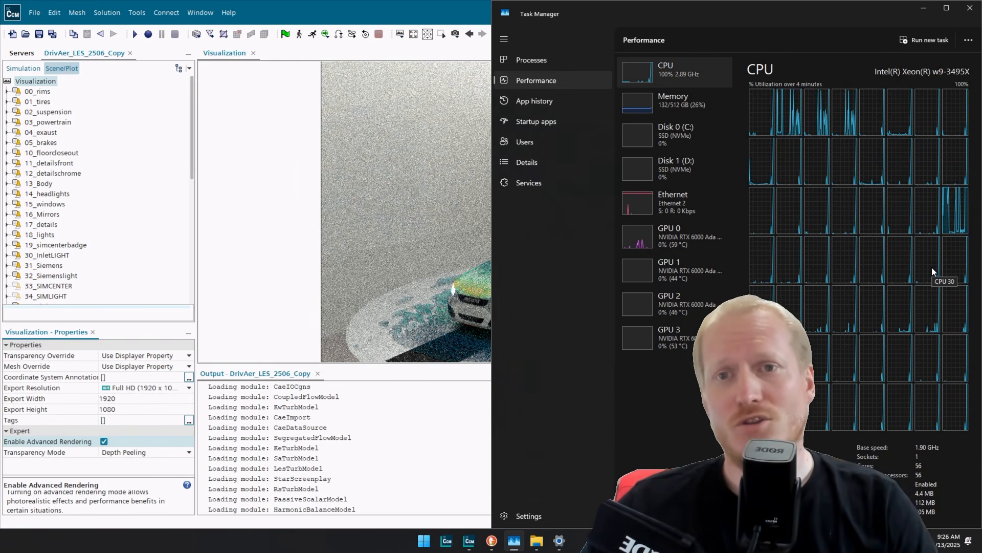
double_click(441, 11)
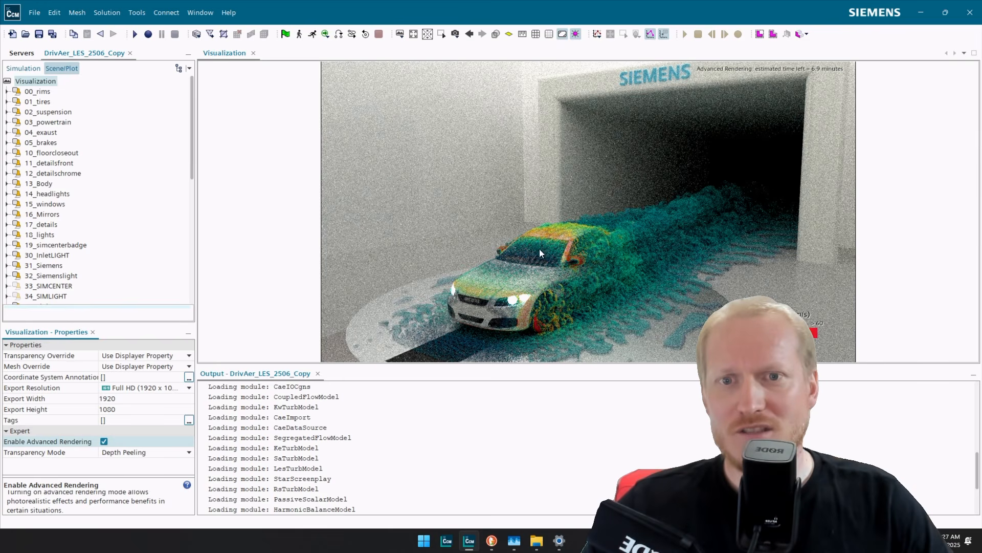
Inspect the ray-traced car from another angle and turn off advanced rendering for the Visualization scene.
drag(540, 249, 532, 249)
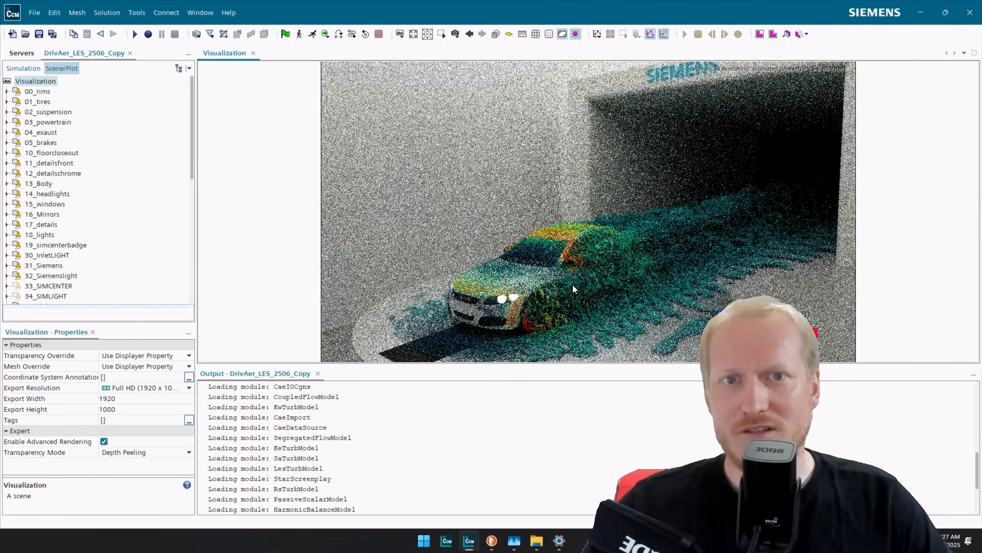
drag(564, 280, 566, 281)
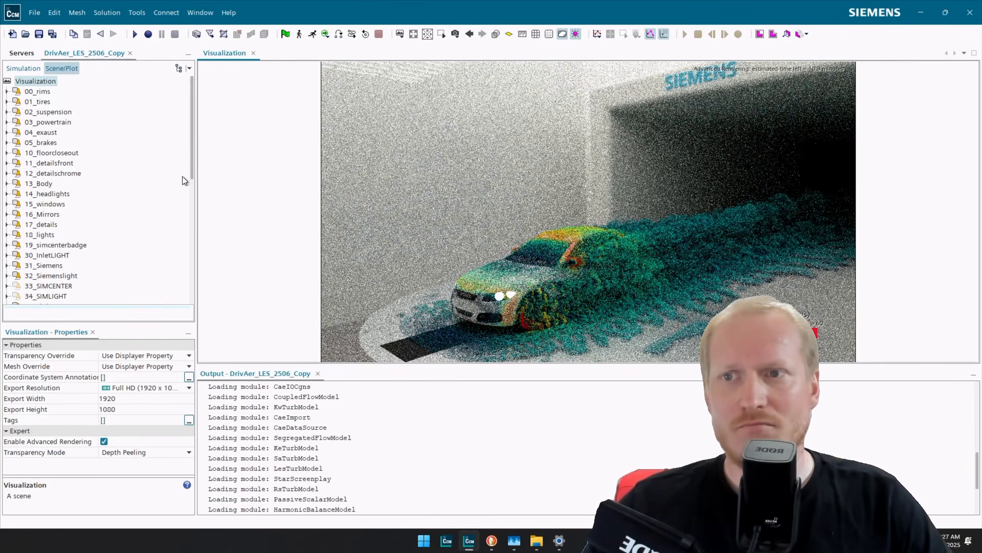
scroll(94, 301, down, 5)
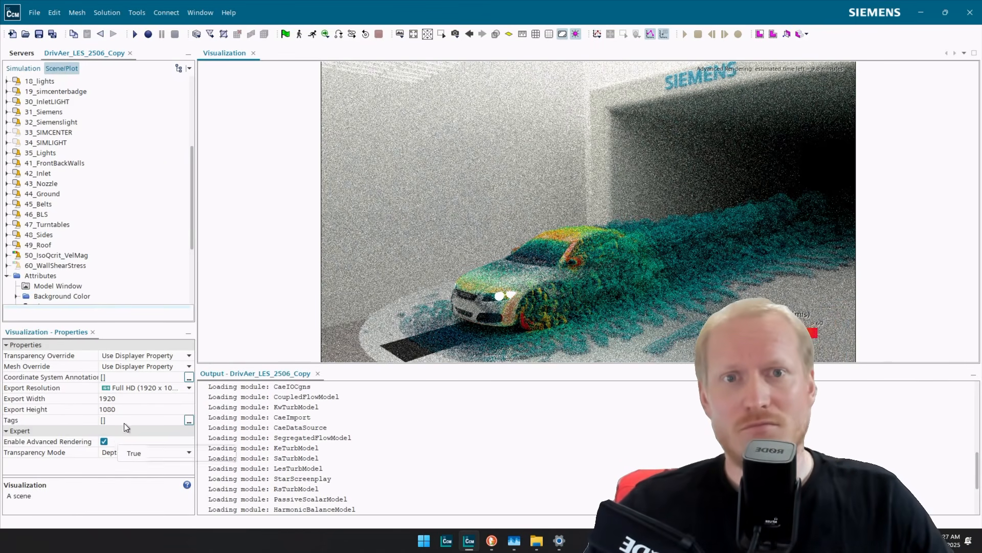
click(104, 442)
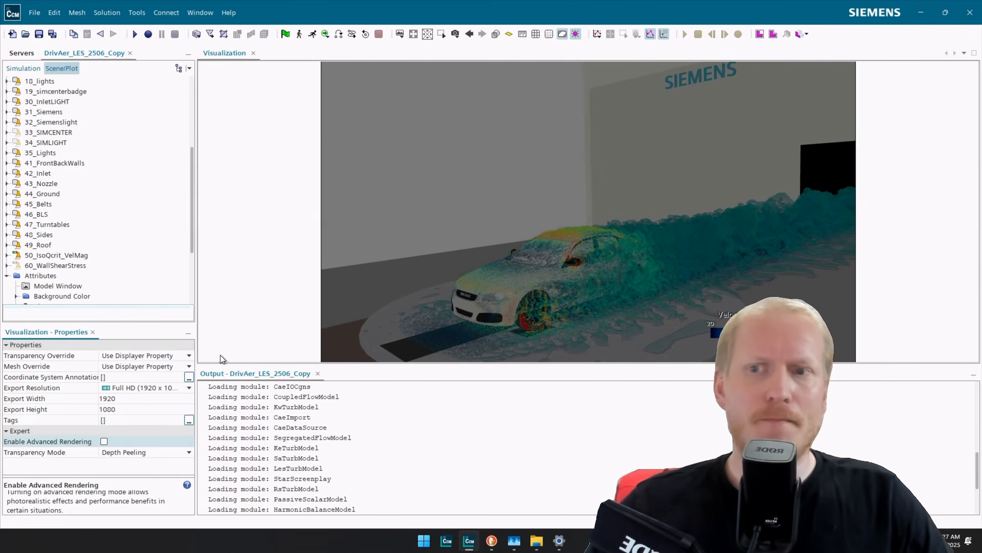
Set the rendering quality of Studio Scene 1 to Very Low and open that scene.
scroll(89, 265, down, 4)
click(24, 68)
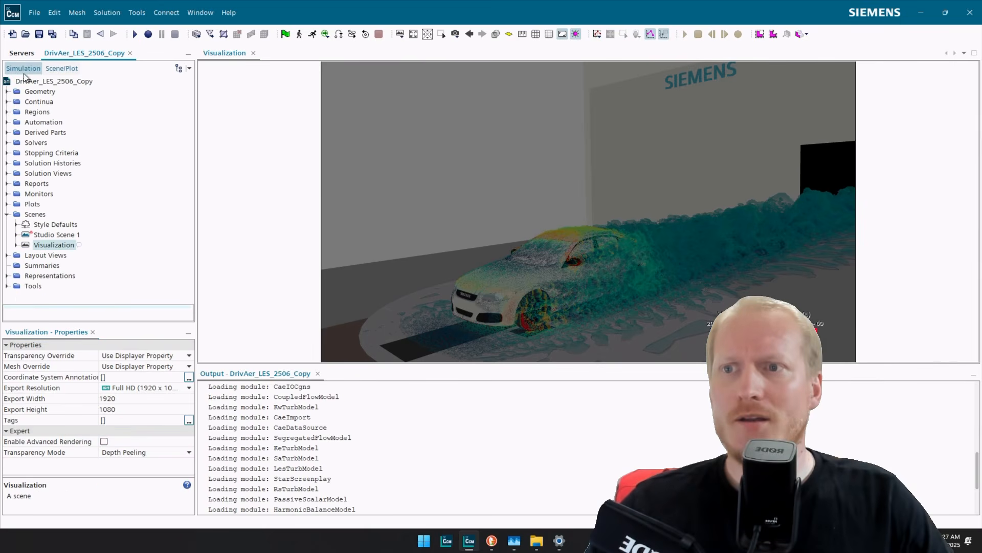
click(45, 235)
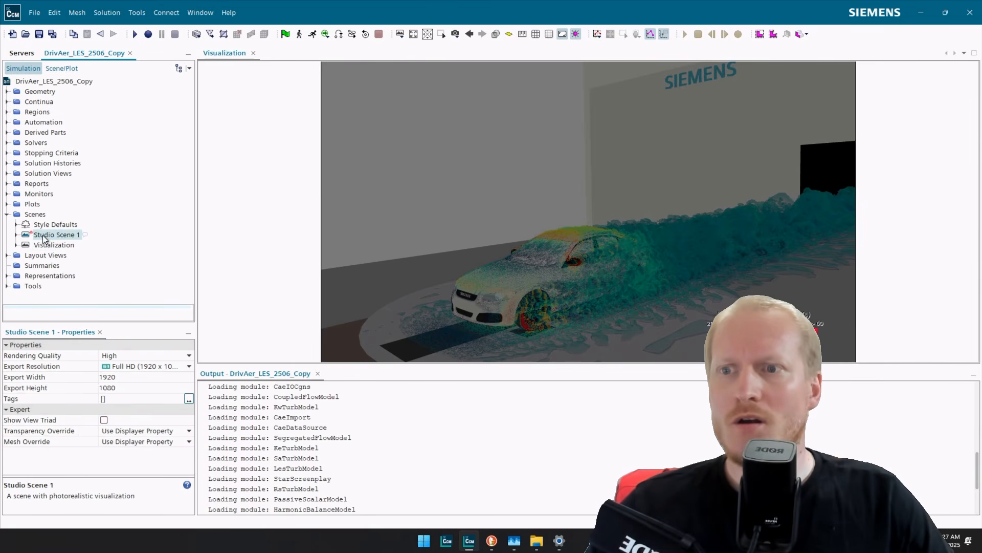
click(139, 357)
click(135, 360)
click(133, 365)
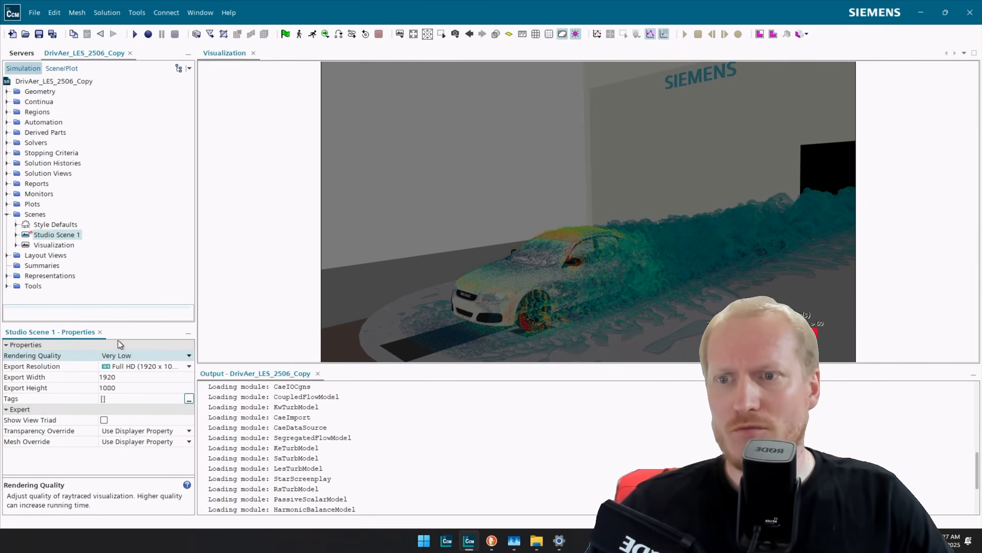
double_click(64, 237)
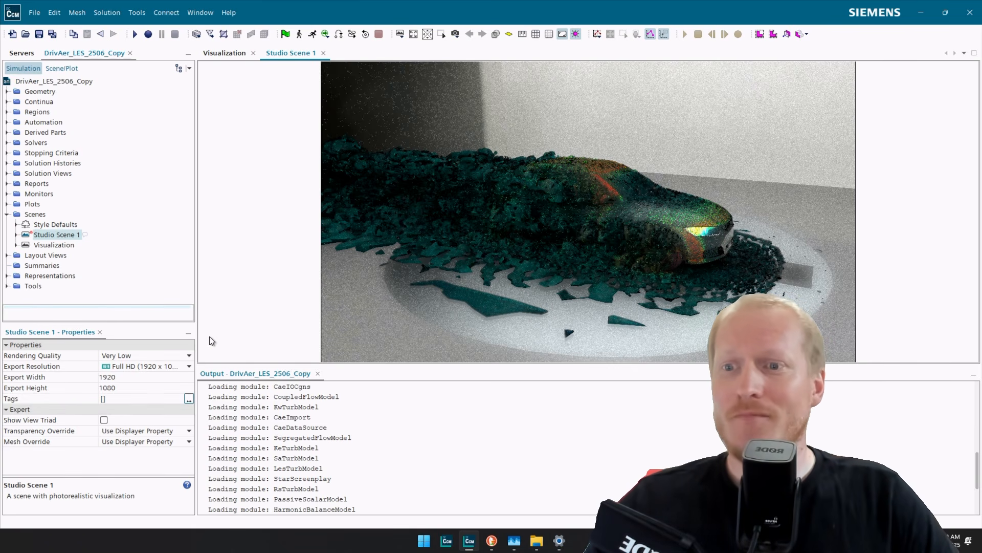
Raise Studio Scene 1's rendering quality to Very High, enlarge the scene area and view the car from the front.
click(155, 354)
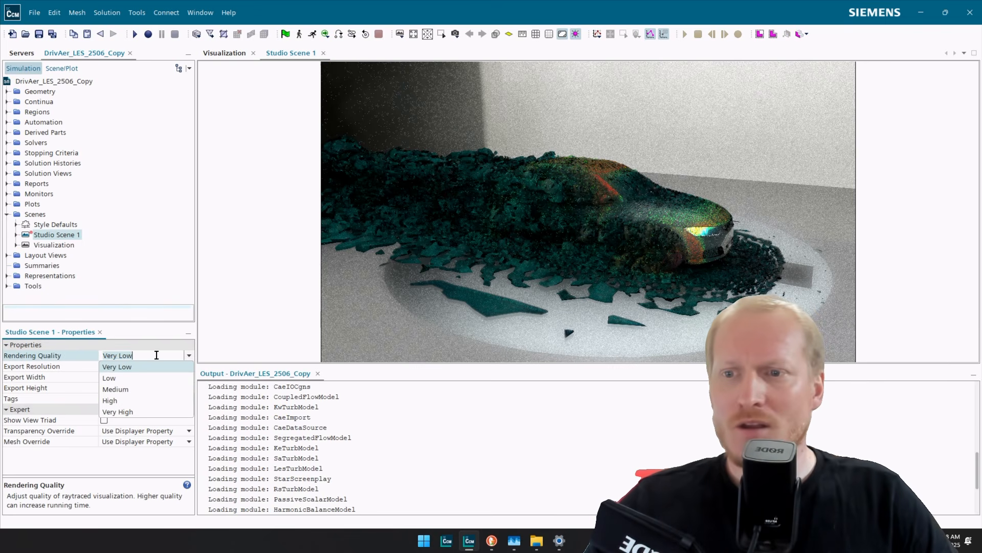
click(136, 412)
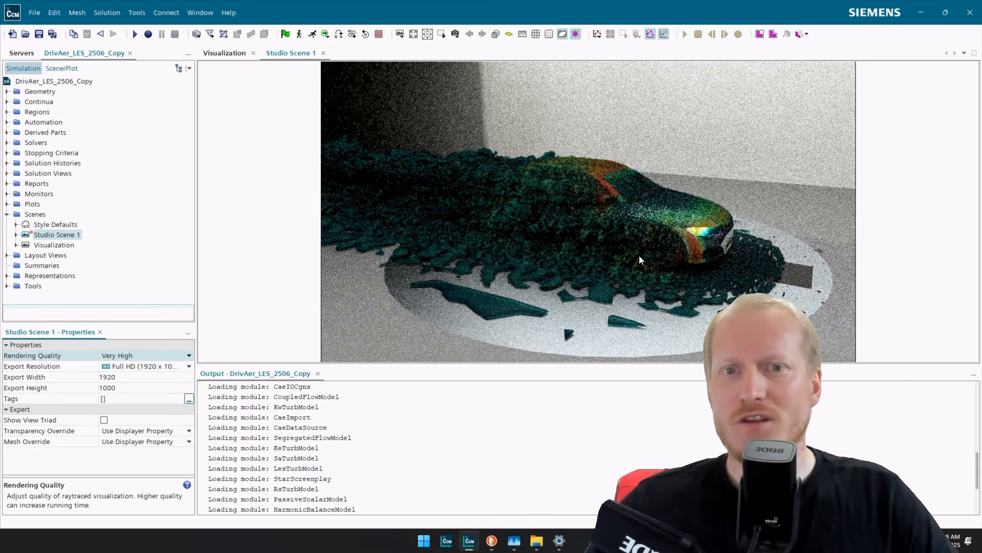
drag(616, 255, 578, 249)
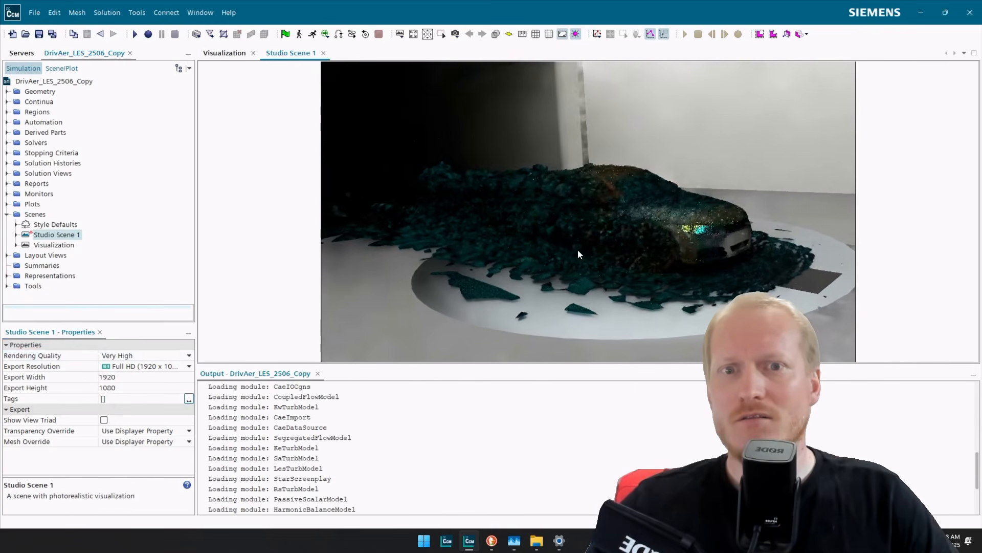
drag(481, 363, 469, 464)
drag(630, 250, 562, 215)
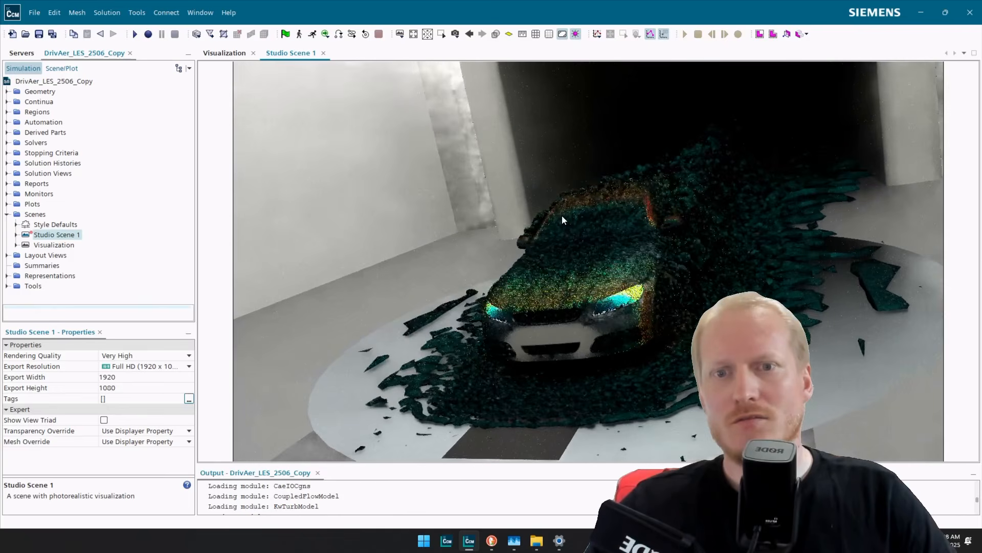
Collapse the displayers of Studio Scene 1 and hide the Velocity: Magnitude displayer.
click(60, 69)
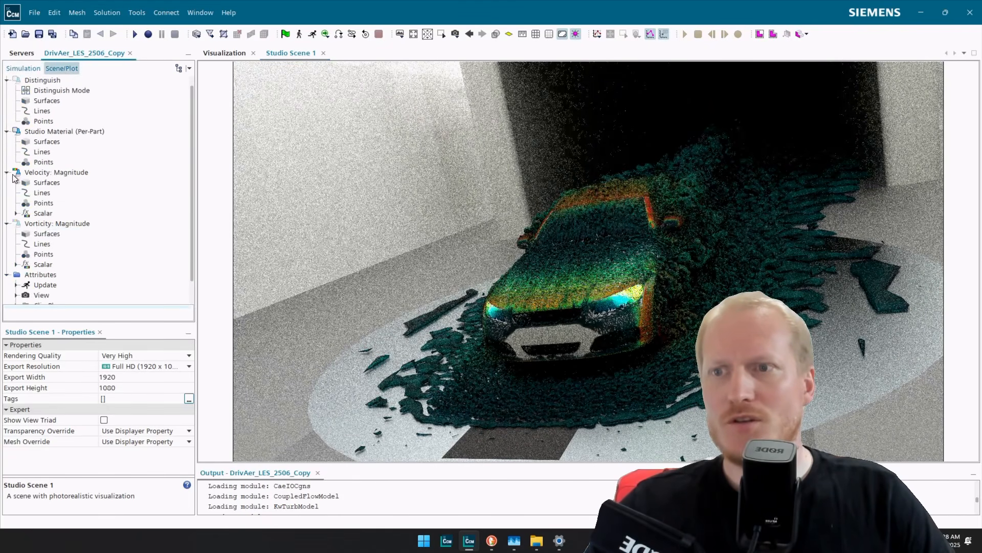
click(7, 81)
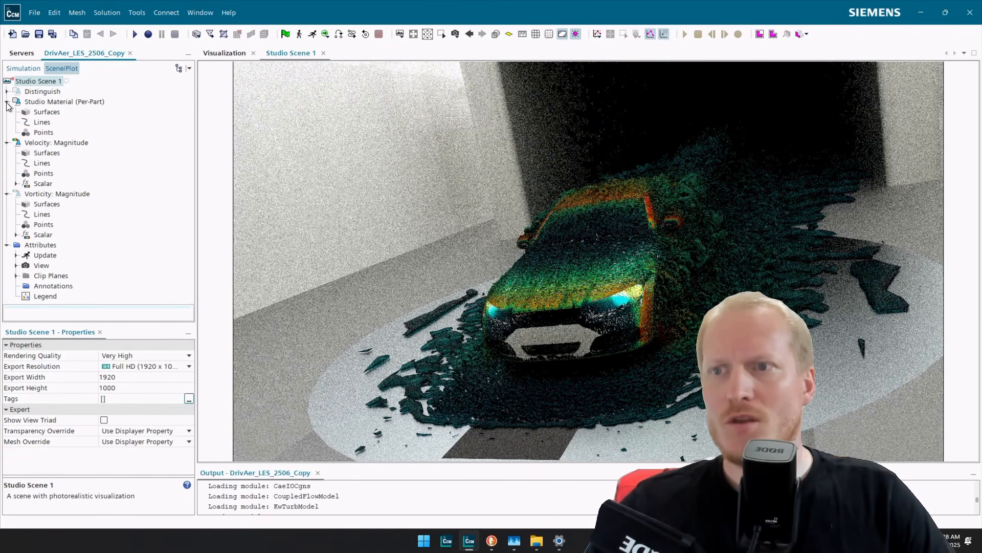
click(7, 101)
click(7, 112)
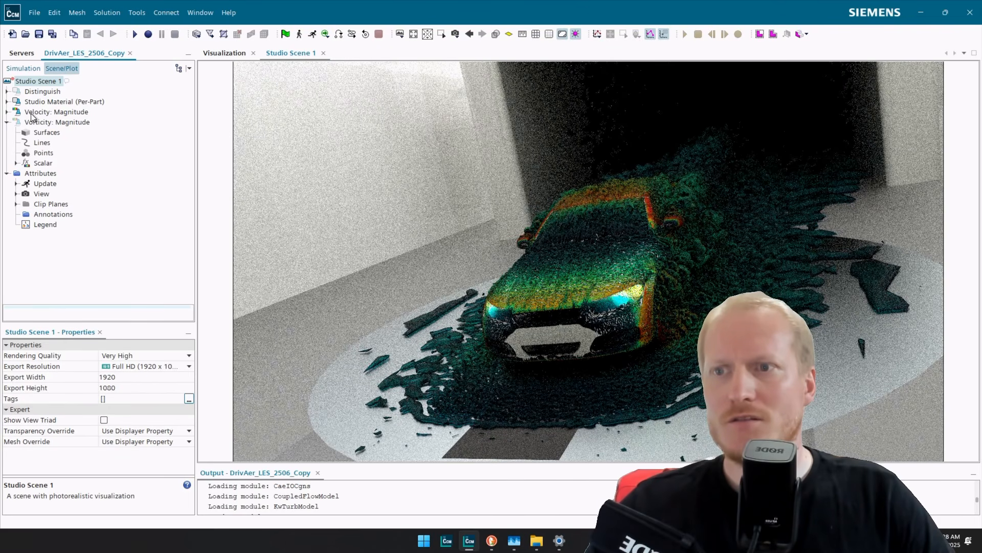
click(31, 113)
click(7, 122)
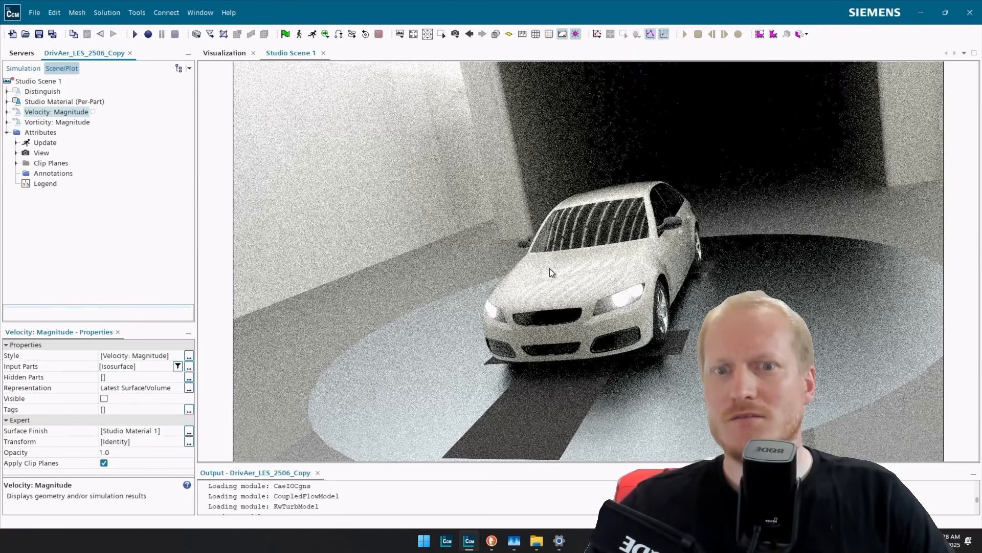
Restore the stored View 6 in Studio Scene 1 and select the scene's top node.
click(455, 34)
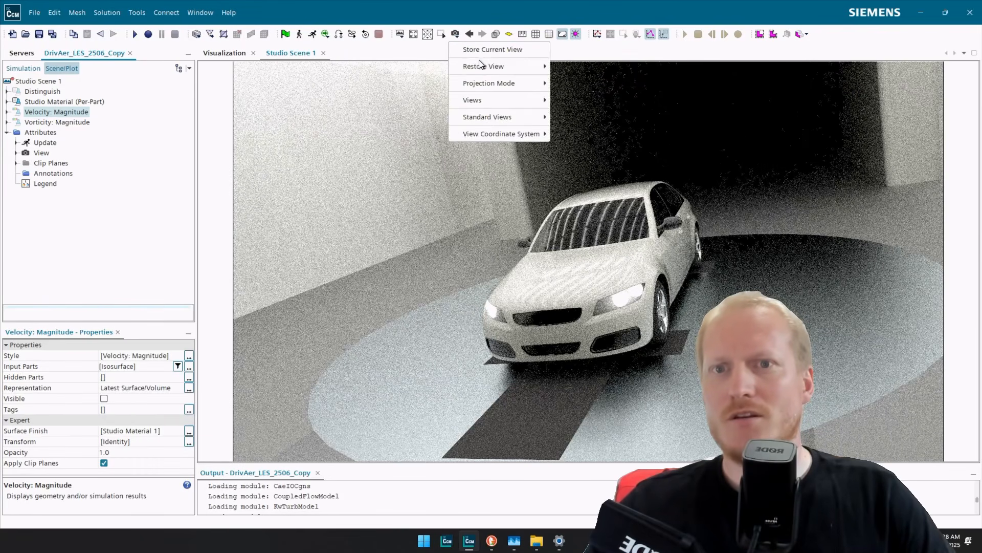
mouse_move(490, 65)
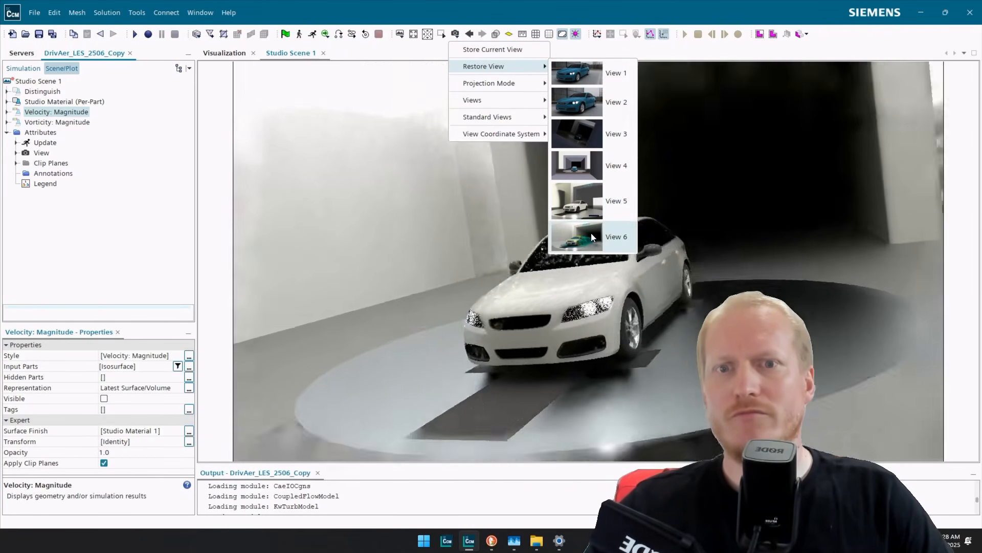
click(592, 236)
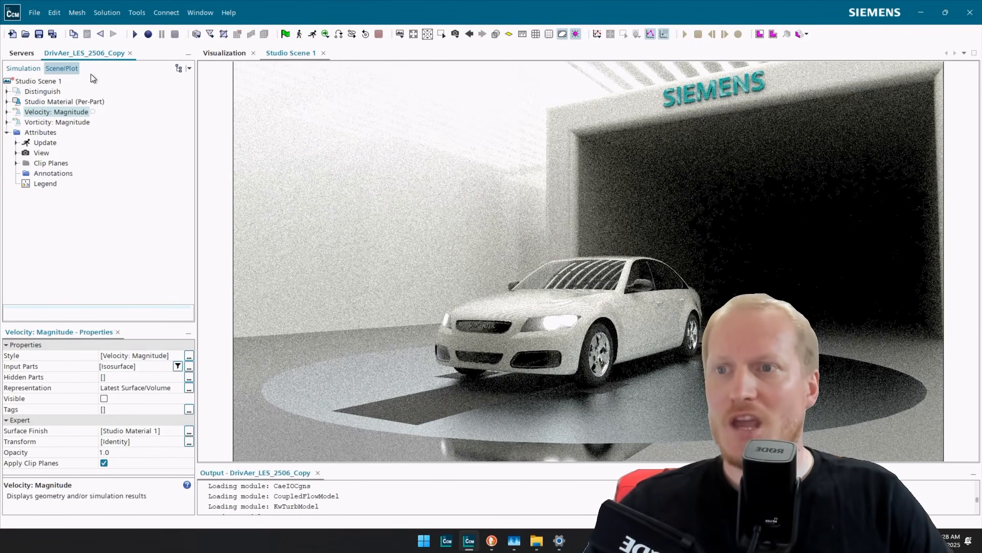
click(44, 81)
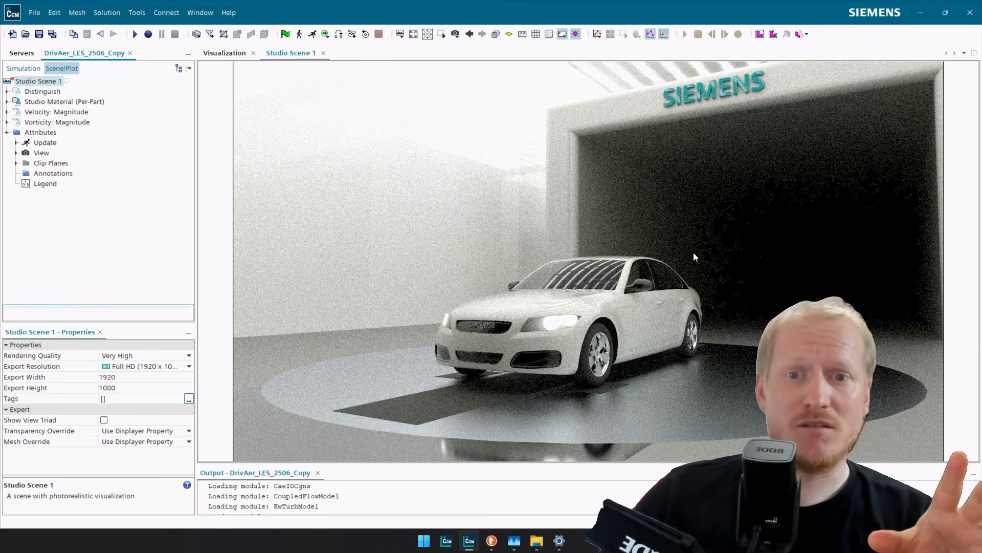
Examine the ray-traced car front up close, including the headlights, grille badge and windshield reflections.
scroll(593, 331, down, 3)
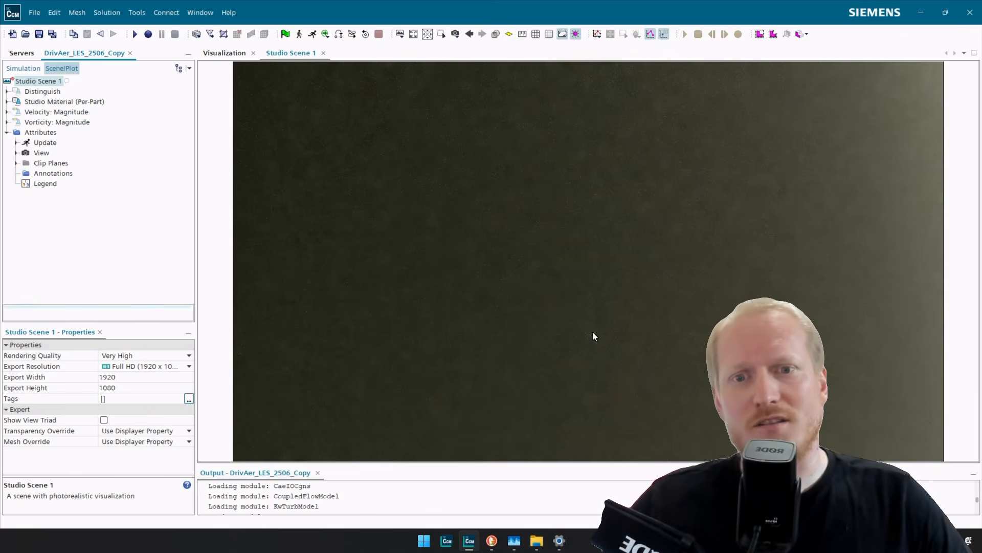
click(462, 39)
click(468, 37)
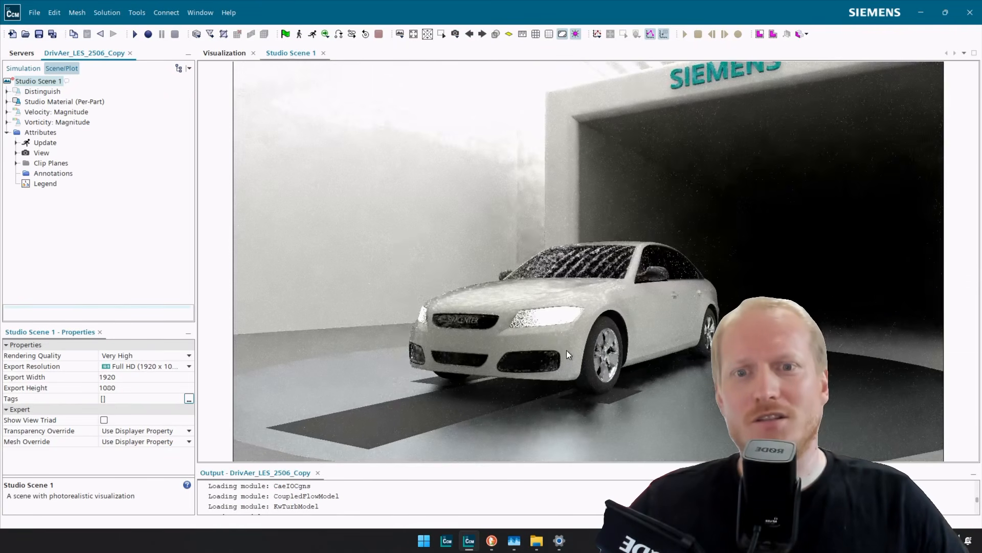
scroll(566, 350, down, 2)
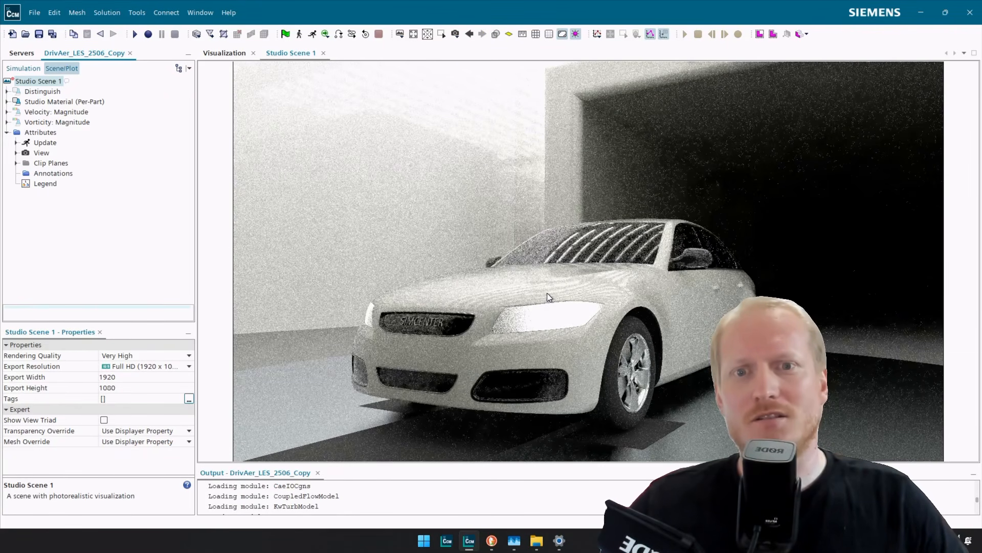
scroll(548, 295, down, 1)
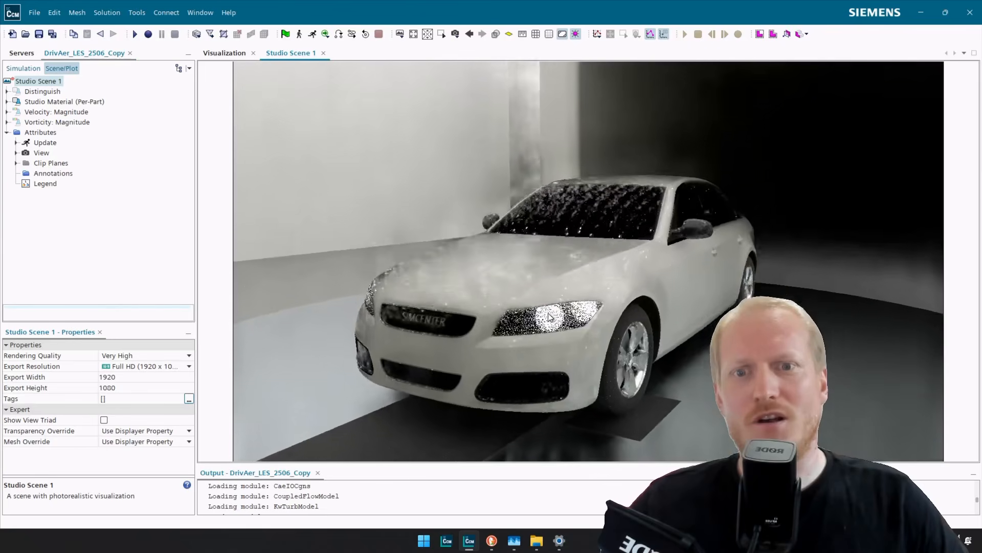
drag(548, 312, 548, 322)
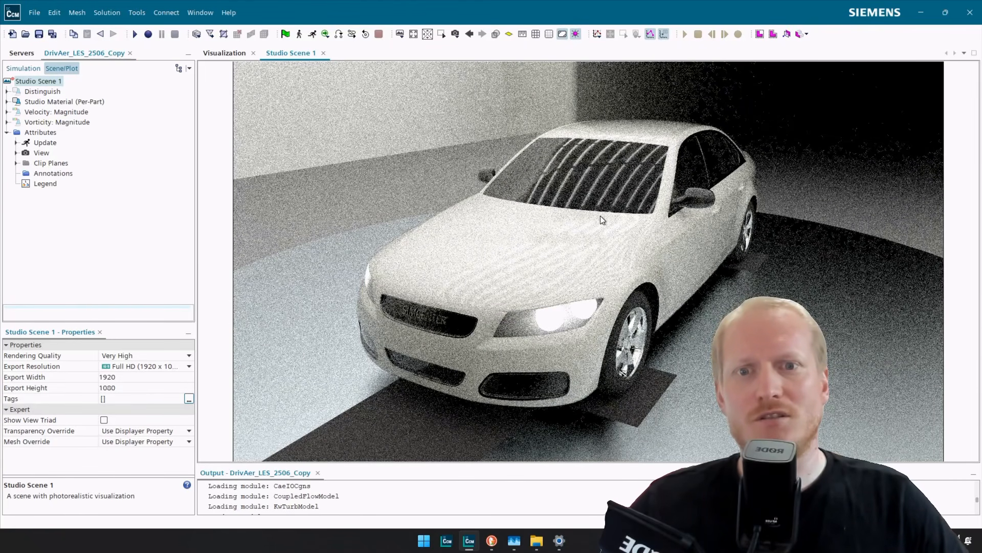
scroll(588, 220, down, 1)
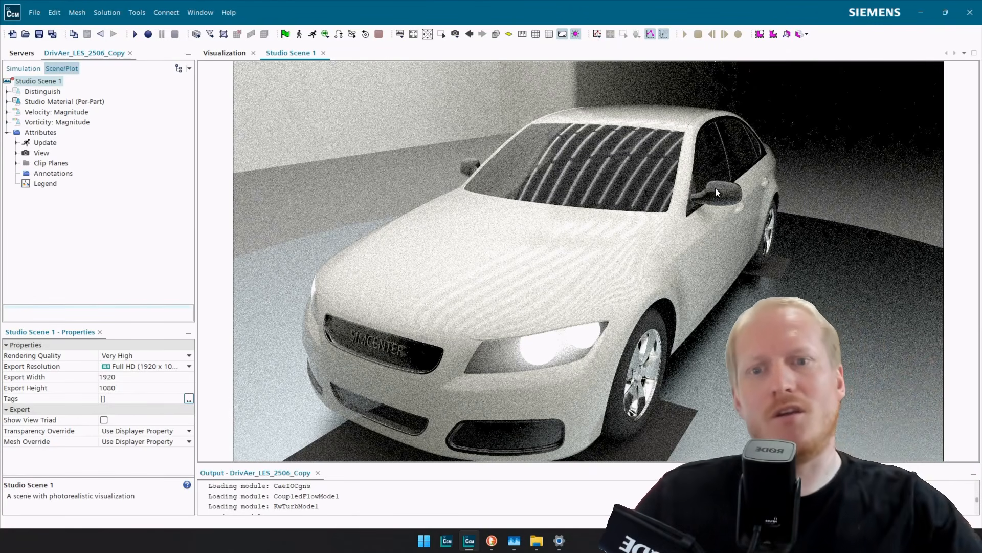
drag(557, 207, 573, 218)
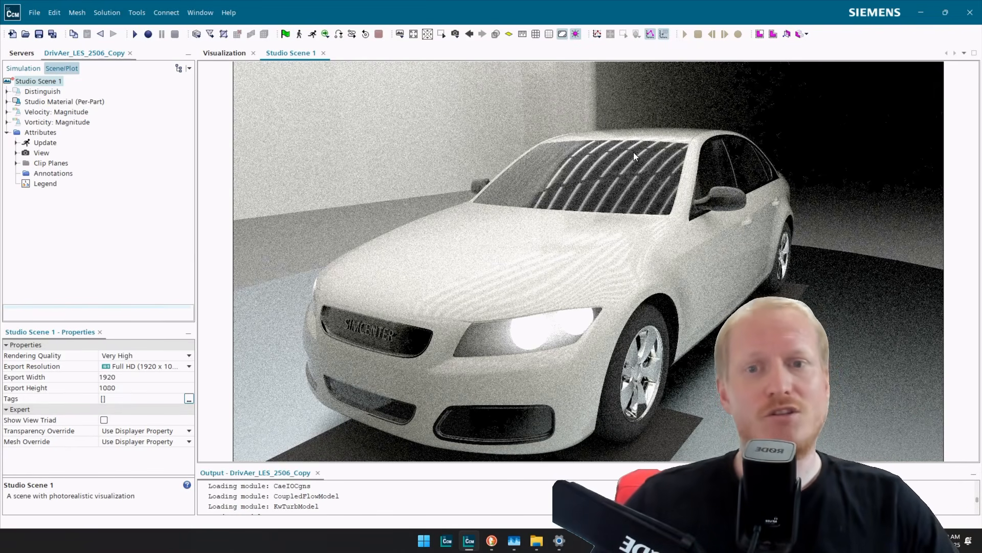
Look around the wind tunnel from other angles, checking the Siemens portal, the car's underside and the ceiling lights.
drag(581, 201, 737, 179)
right_drag(487, 134, 484, 157)
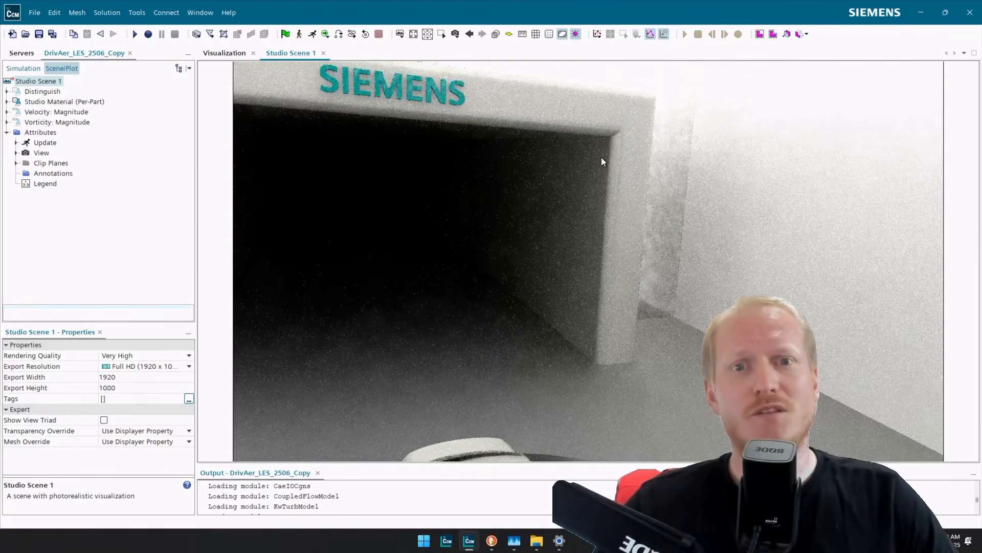
mouse_move(602, 157)
mouse_down()
mouse_move(602, 137)
mouse_move(628, 124)
mouse_move(697, 143)
mouse_move(618, 195)
mouse_move(600, 180)
mouse_move(604, 168)
mouse_up()
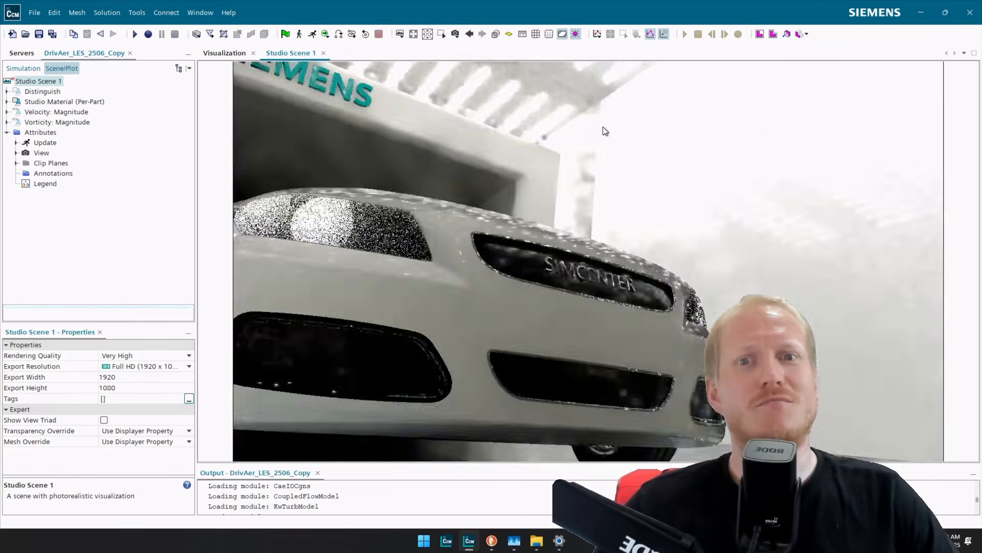
drag(604, 131, 581, 167)
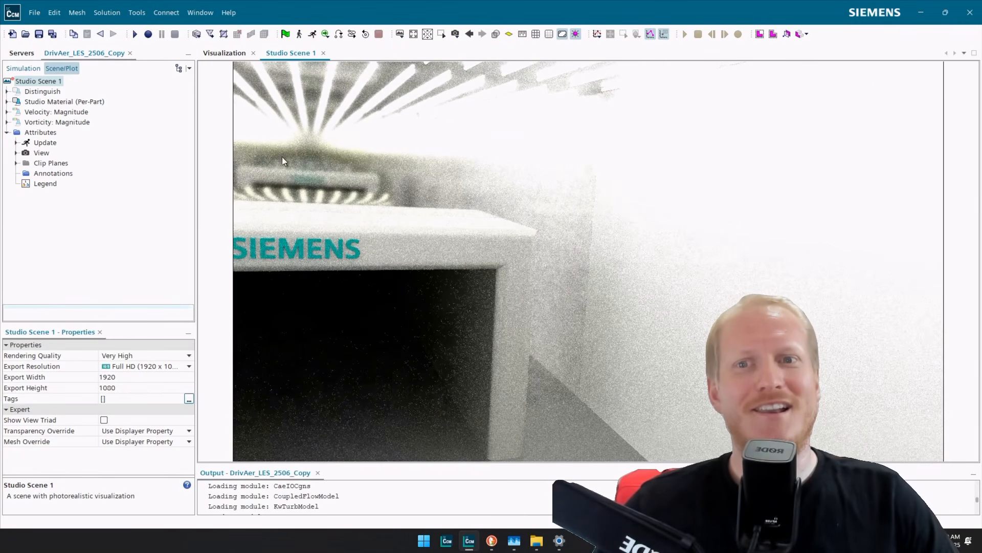
drag(283, 160, 328, 246)
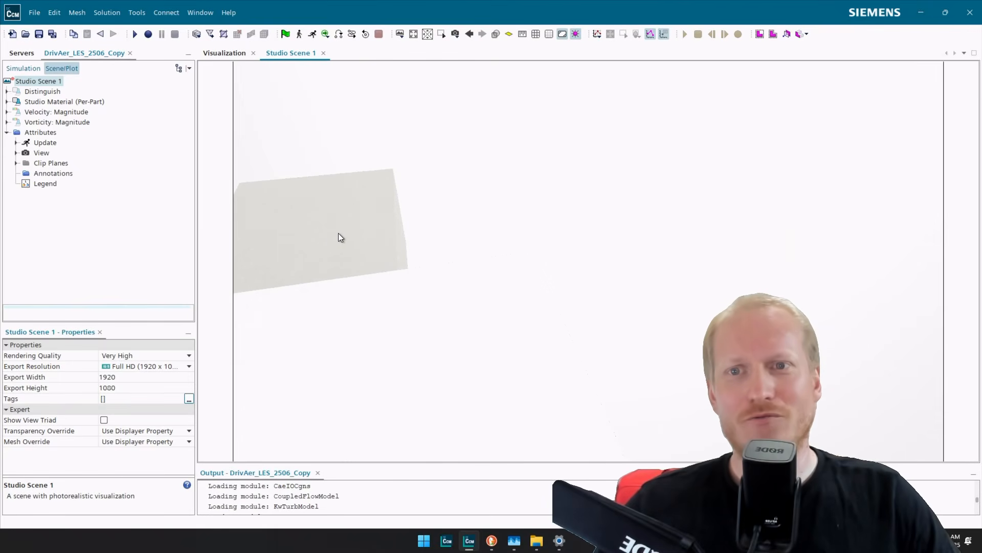
Return Studio Scene 1 to the stored View 6.
click(455, 34)
mouse_move(472, 67)
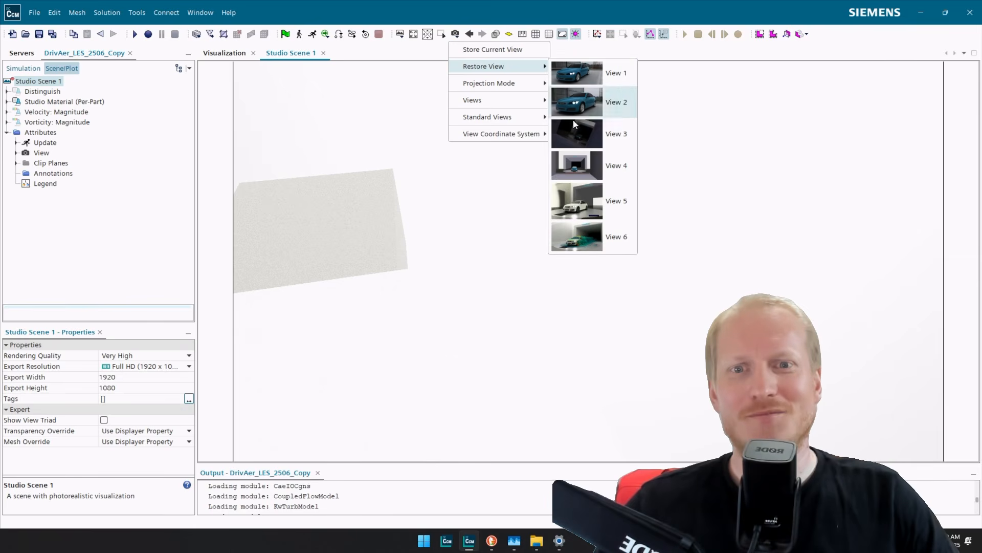
click(590, 235)
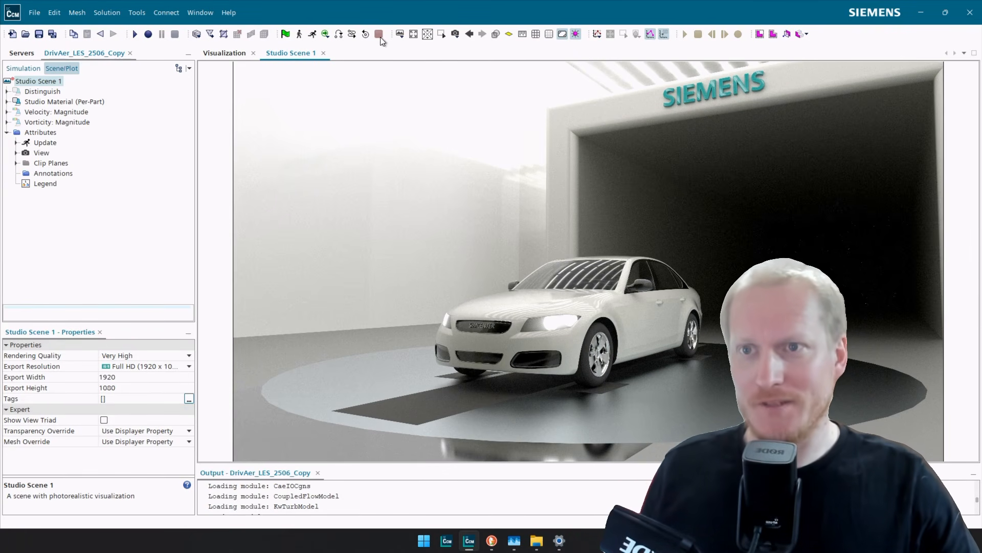
Close Studio Scene 1 and the Visualization scene.
click(325, 53)
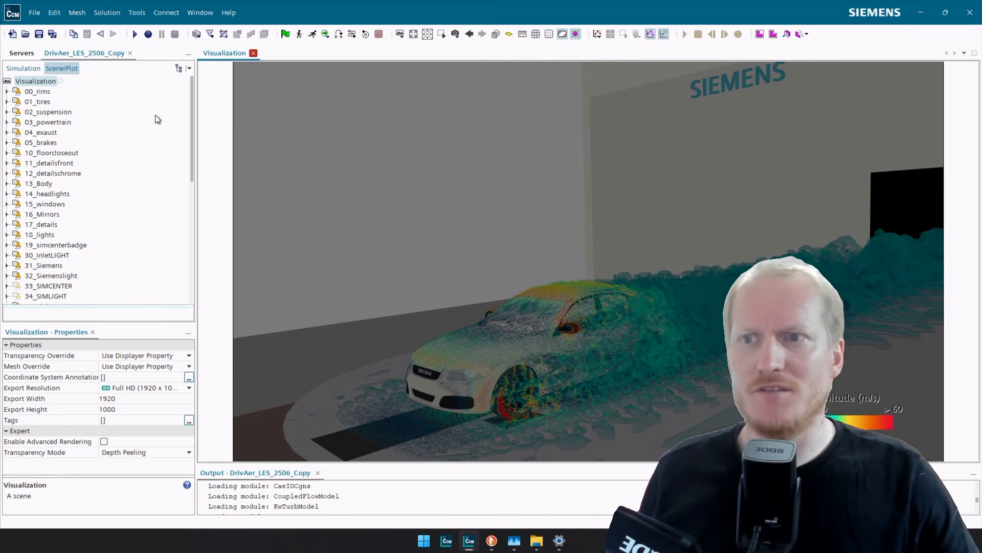
click(253, 53)
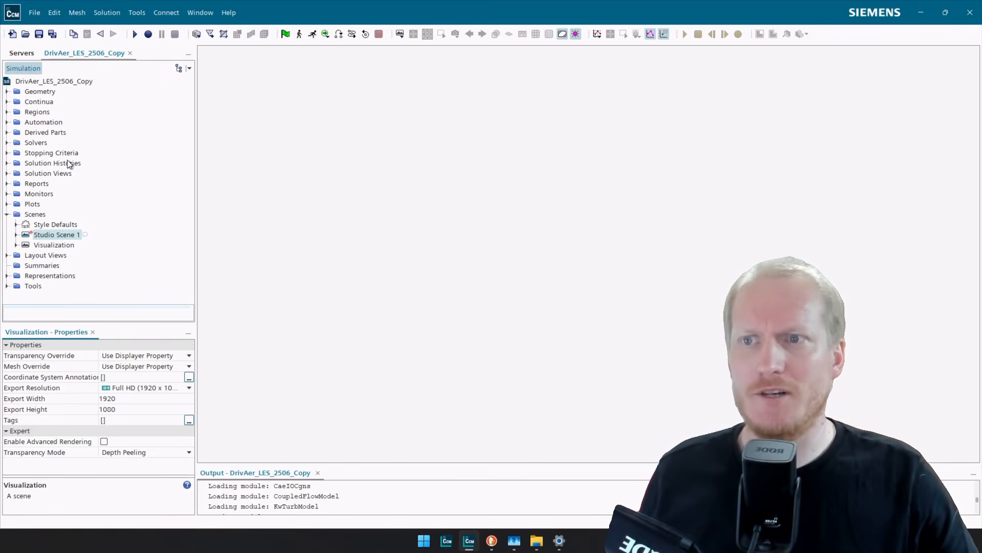
Import tunnel.plmxml from the tunnel folder as a surface mesh with the import data type Prefer B-rep.
click(38, 14)
mouse_move(91, 202)
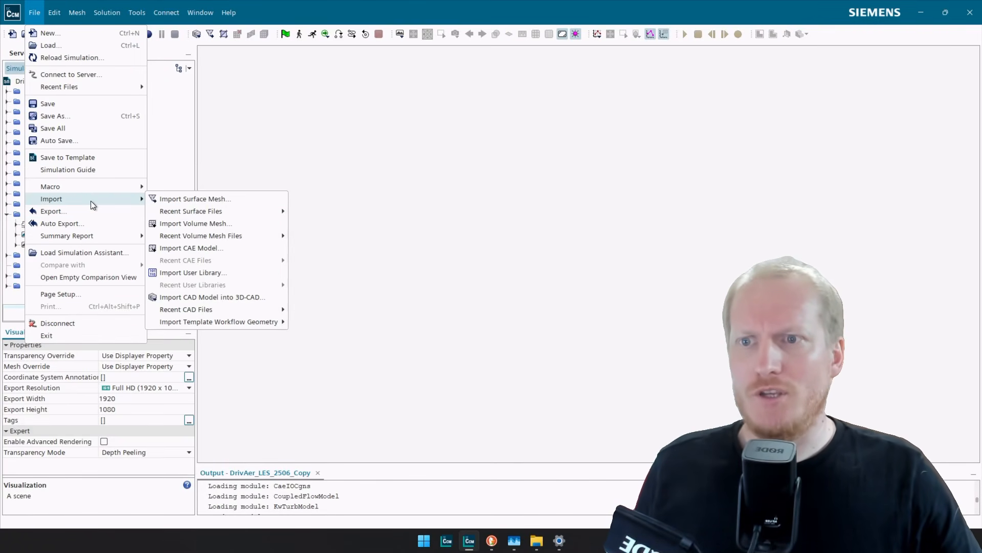
click(198, 199)
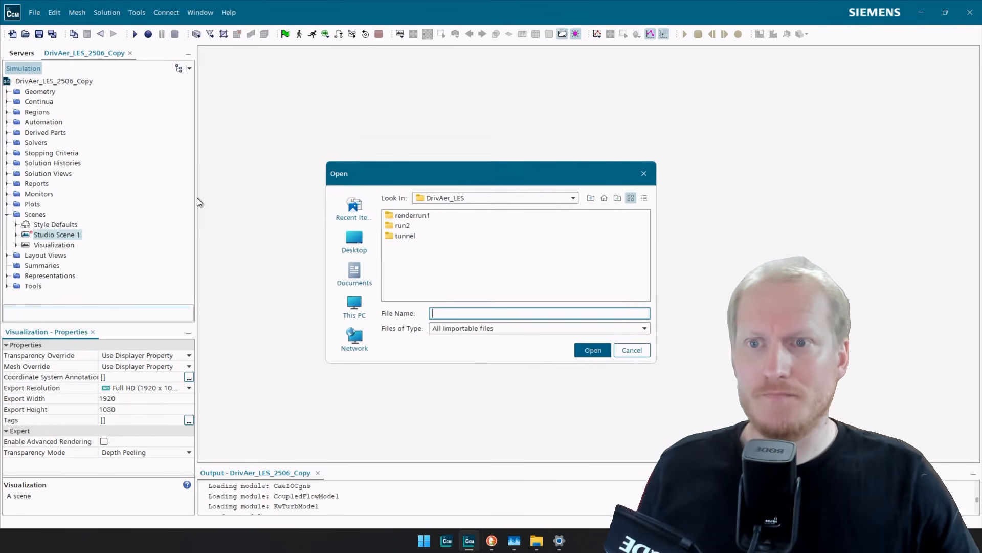
double_click(410, 237)
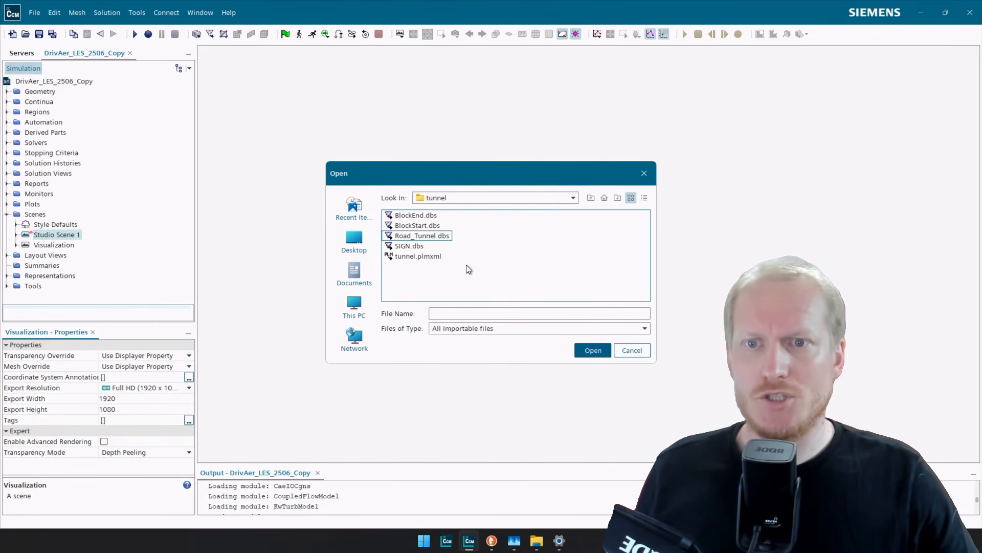
click(606, 352)
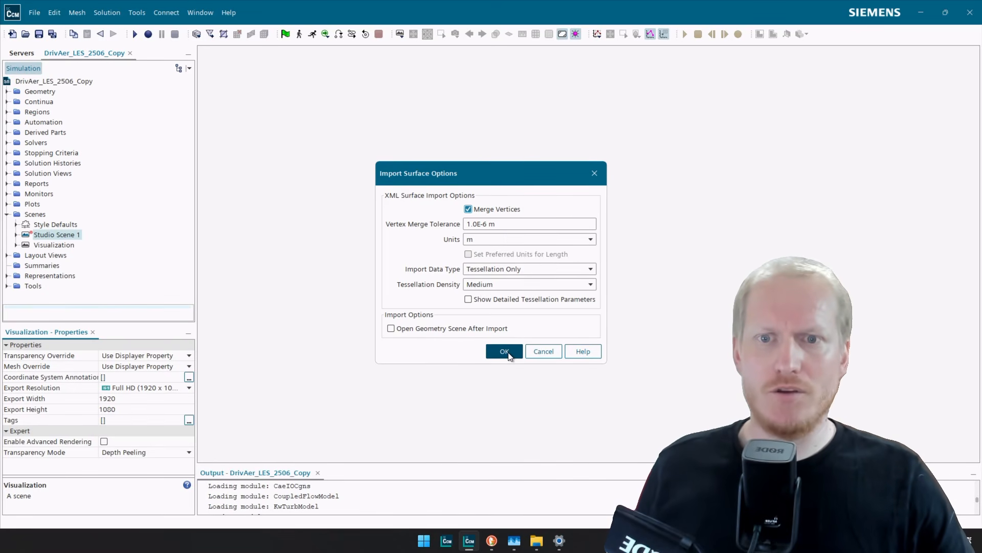
click(536, 267)
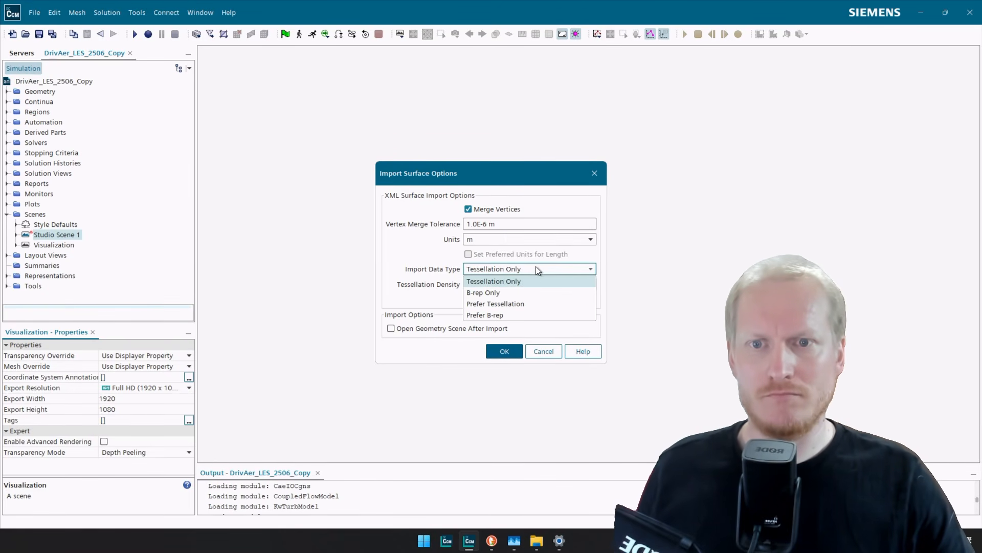
click(510, 315)
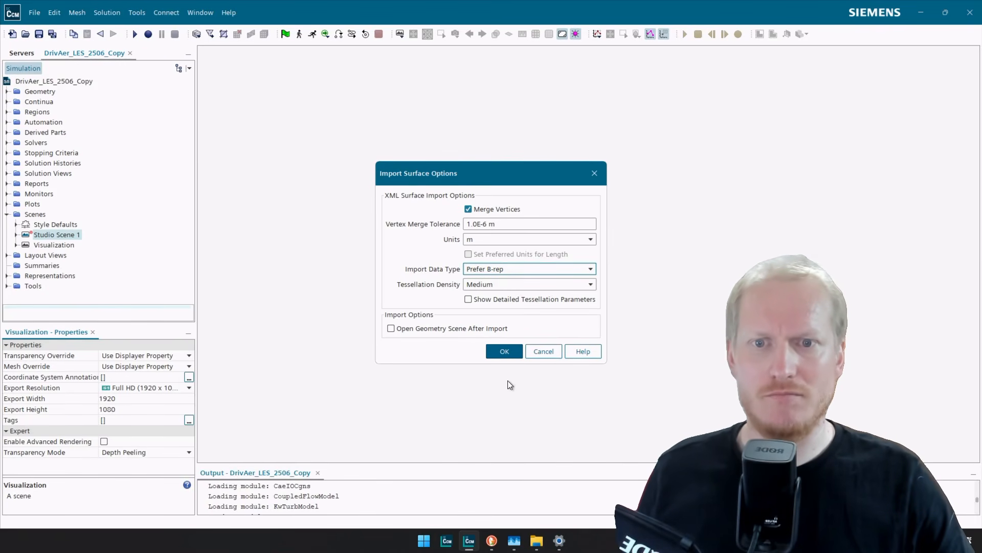
click(504, 351)
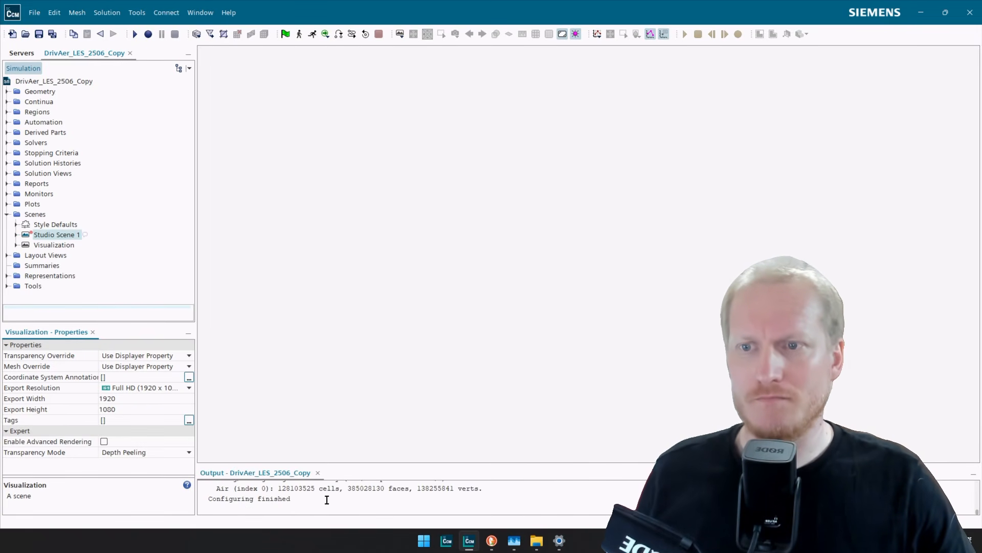
Create a new Studio scene in the simulation.
click(36, 215)
right_click(36, 216)
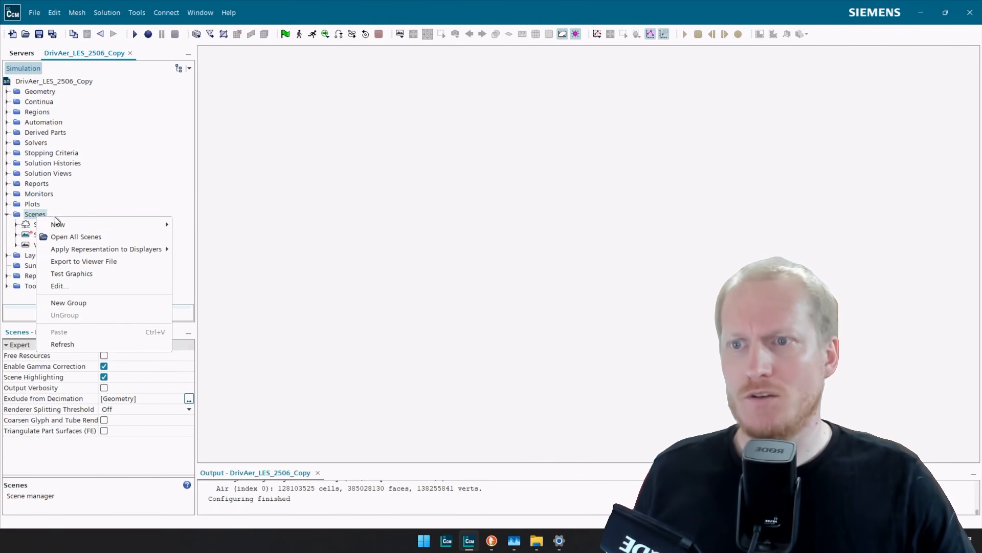
mouse_move(79, 220)
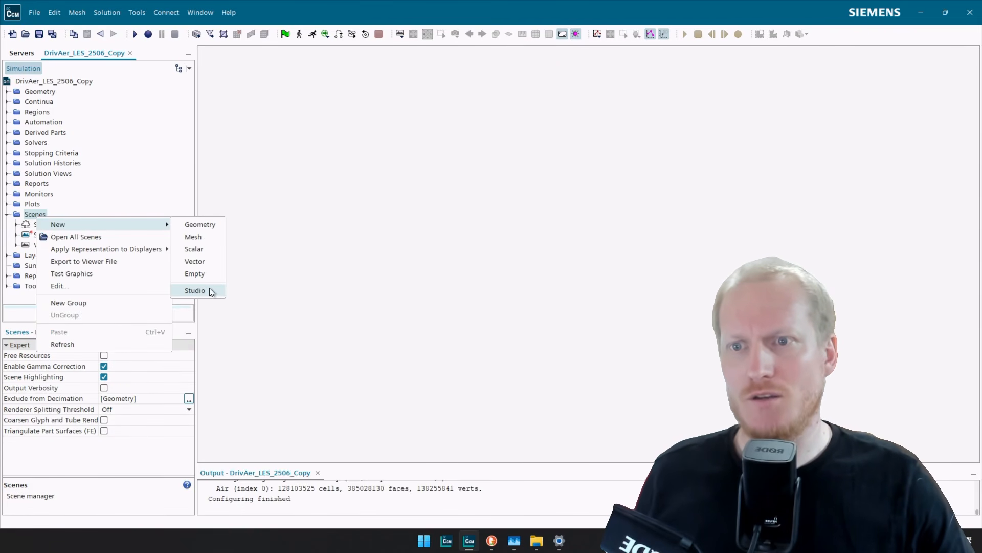
click(195, 290)
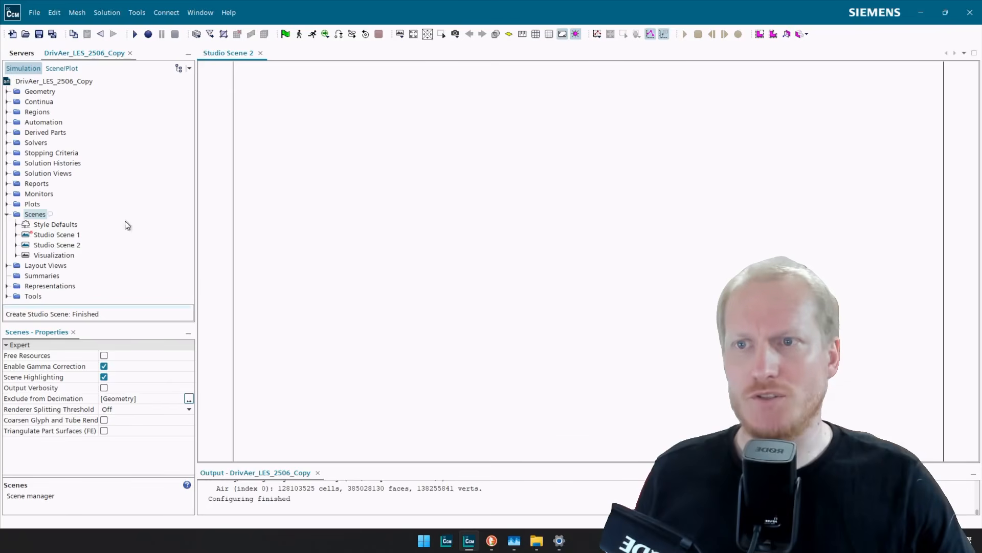
Place the imported _TUNNEL part from the geometry parts into Studio Scene 2 and choose Distinguish as its display mode.
click(7, 92)
click(16, 112)
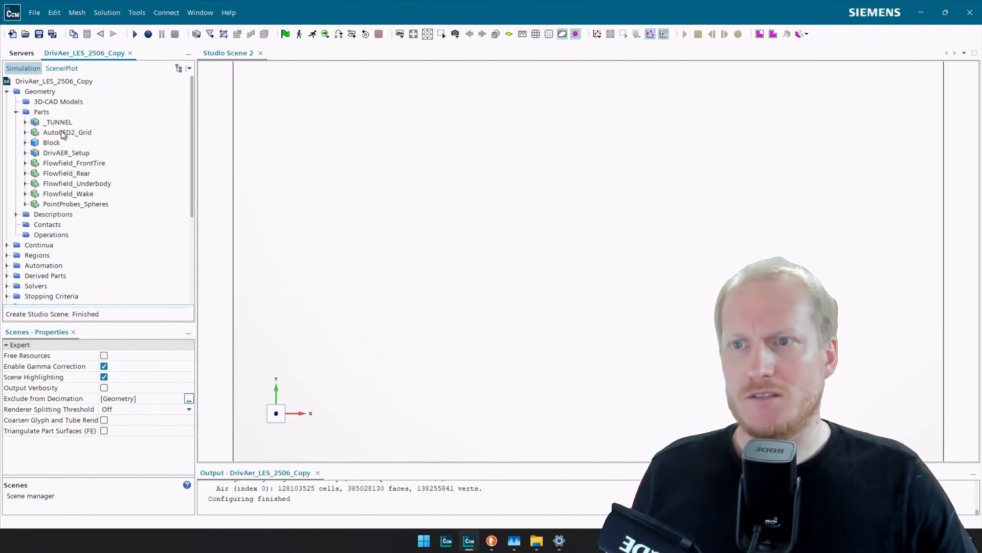
click(26, 122)
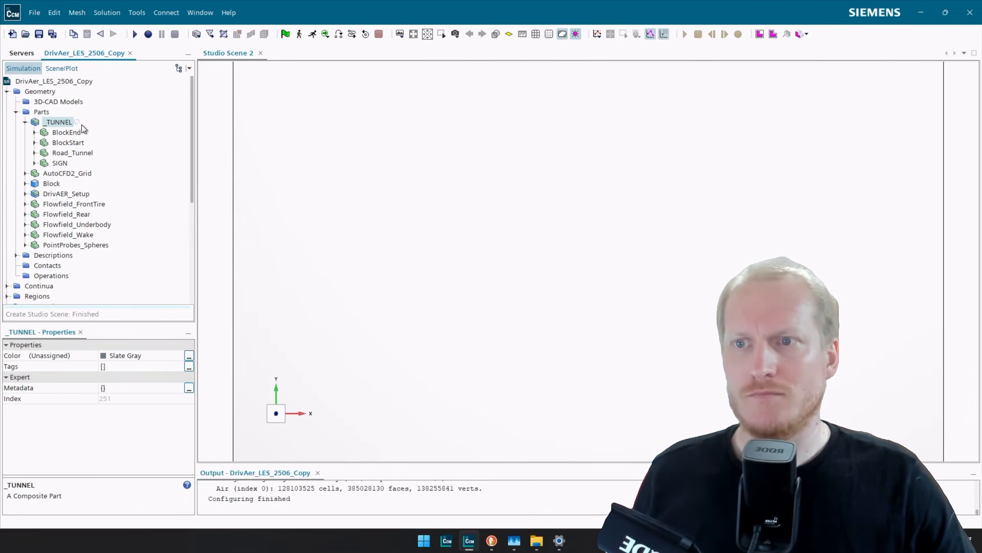
click(34, 132)
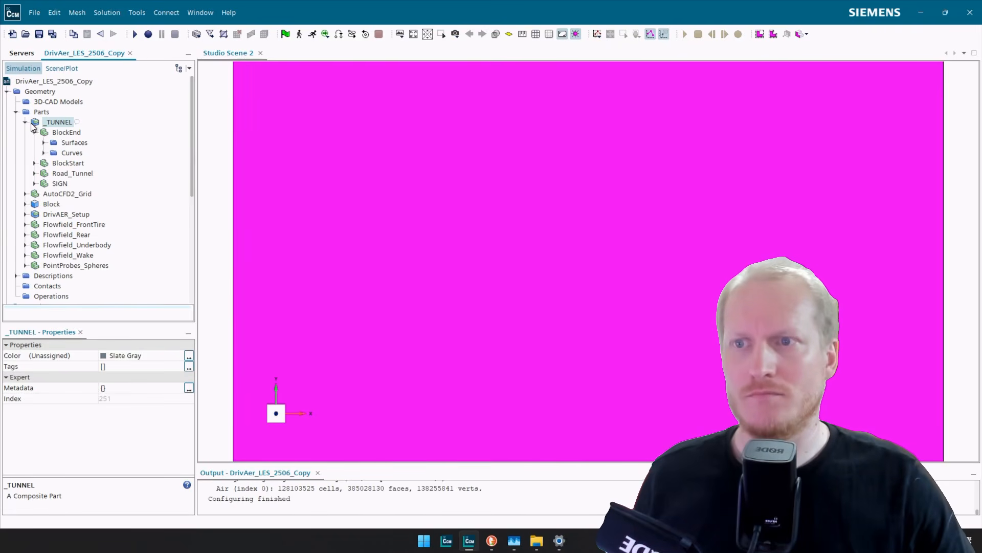
click(26, 121)
drag(51, 123, 561, 183)
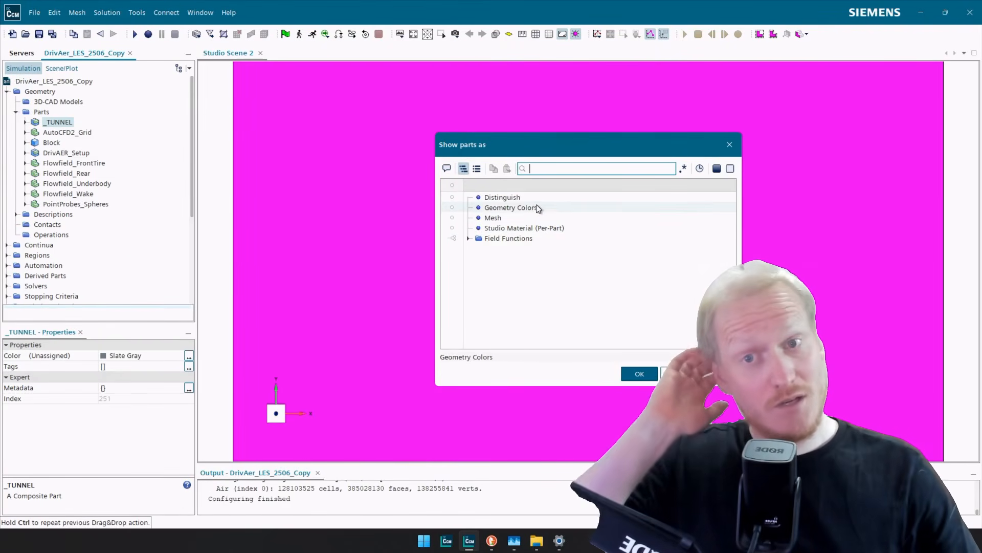
click(539, 197)
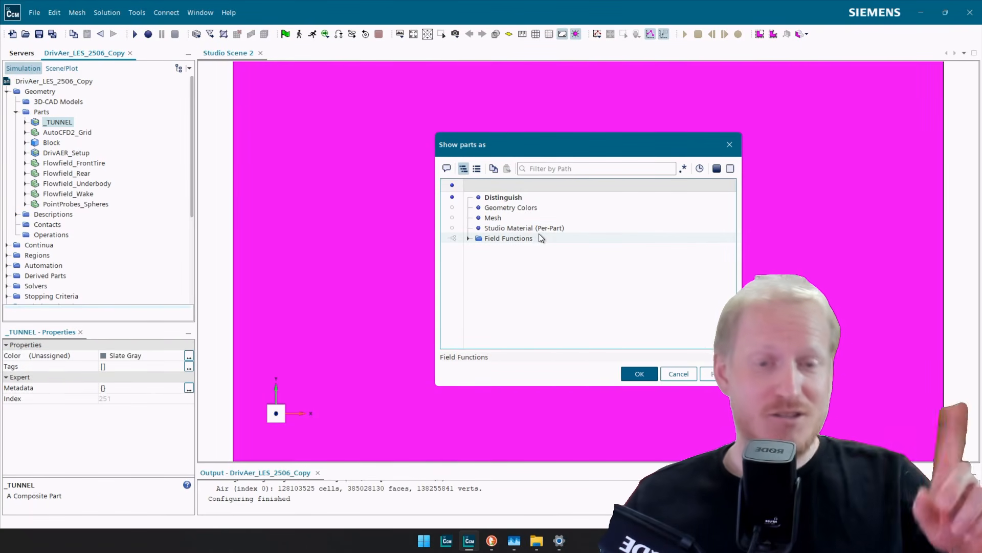
Browse the available field functions, filter them by "pressure", clear the filter, and accept the Distinguish display for the tunnel.
click(467, 238)
scroll(512, 251, down, 15)
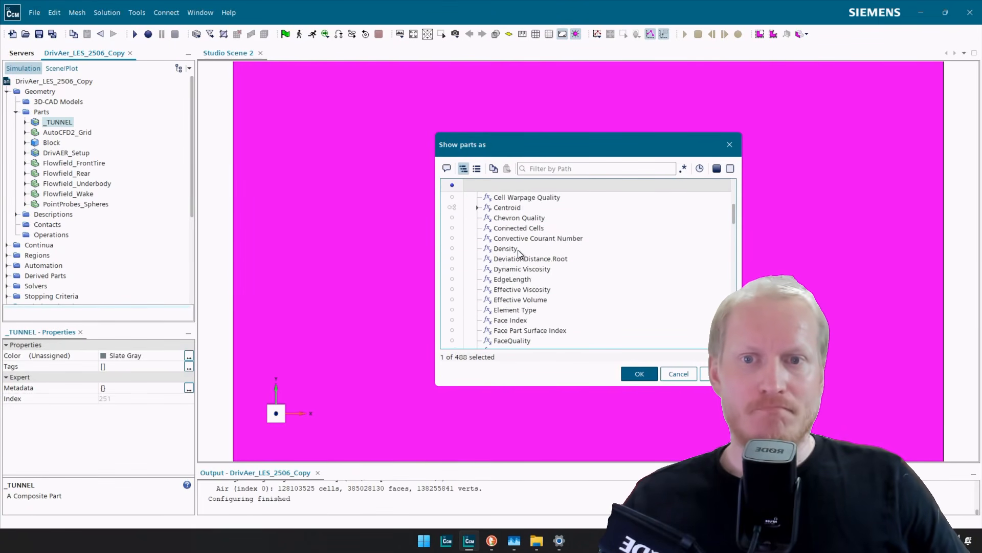
scroll(518, 253, down, 20)
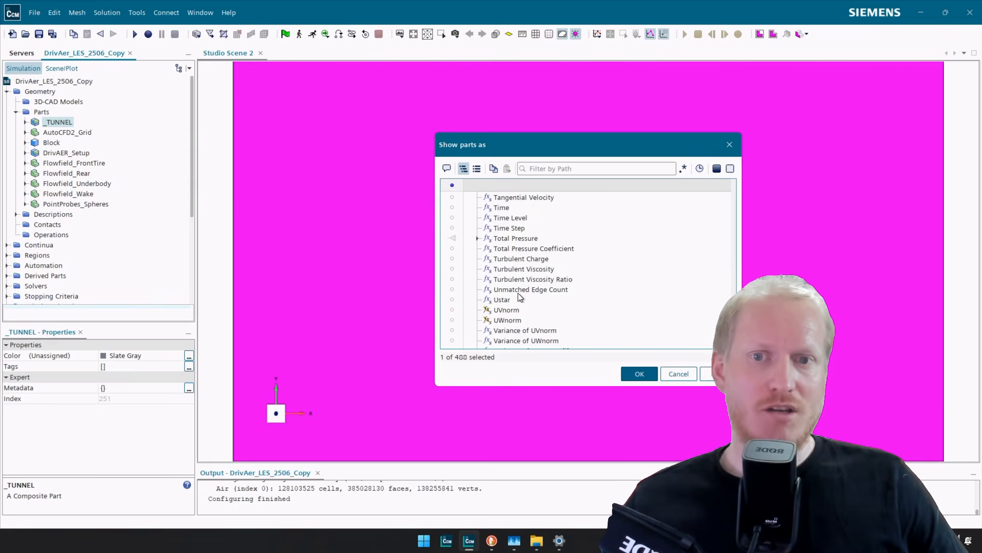
scroll(519, 297, up, 20)
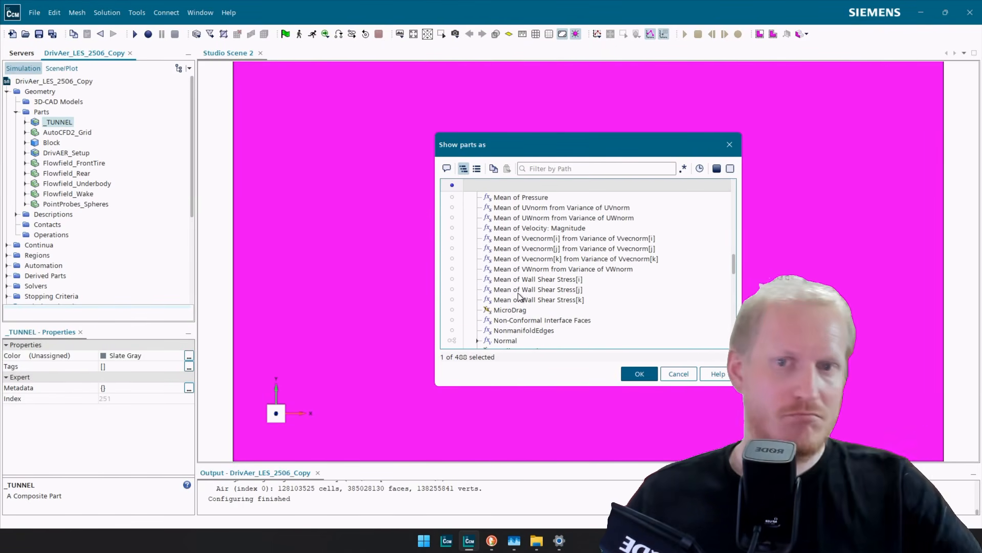
click(626, 167)
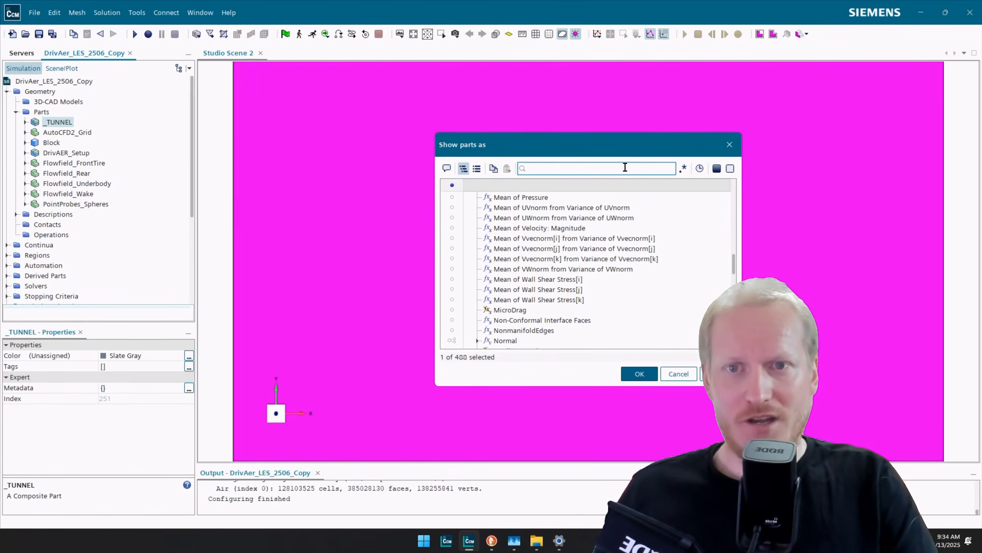
text(pressure)
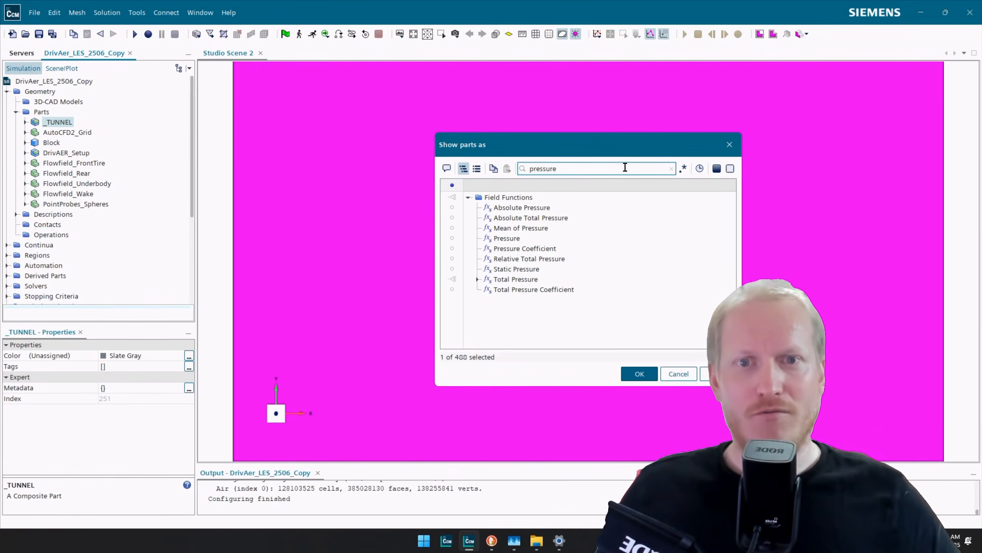
click(672, 170)
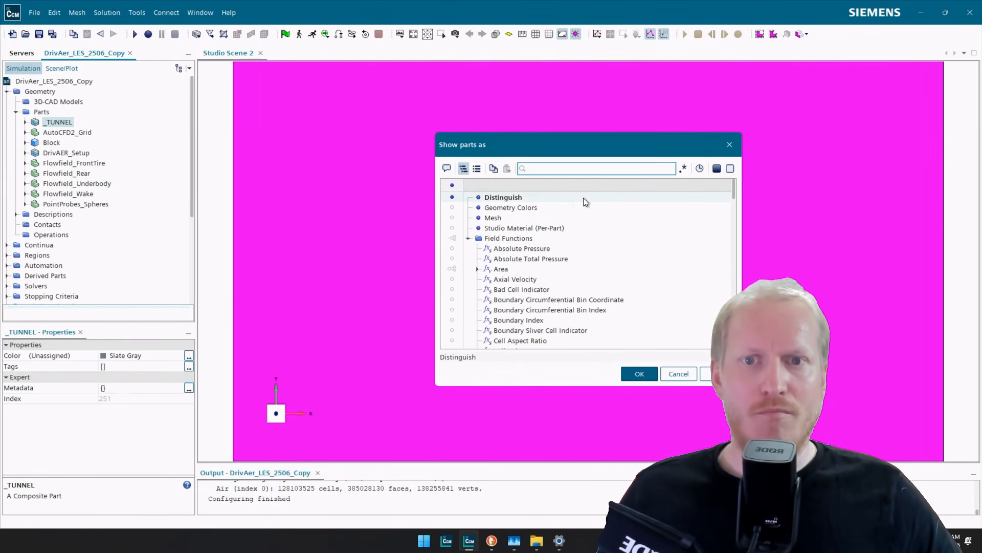
click(640, 373)
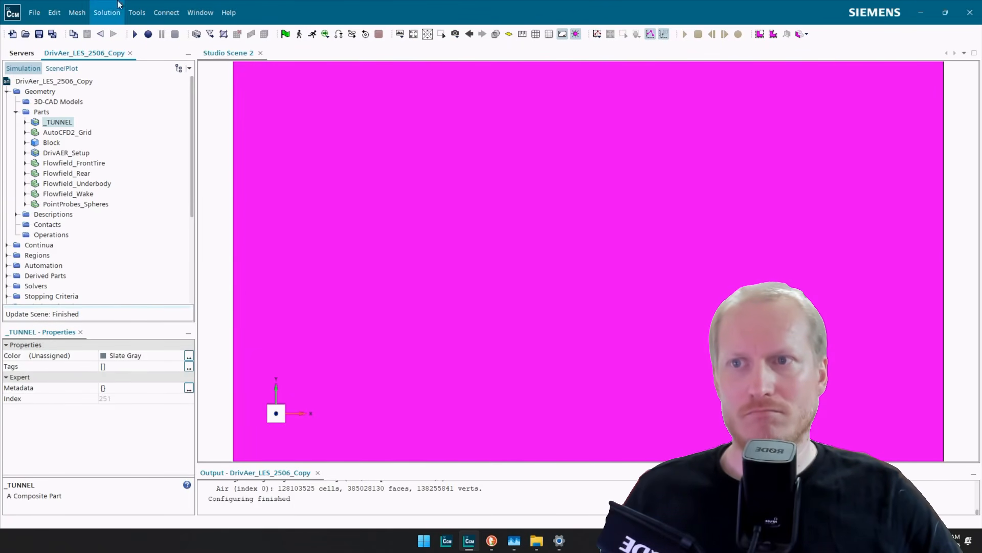
Set the representation of Studio Scene 2's Distinguish displayer to Geometry.
click(58, 69)
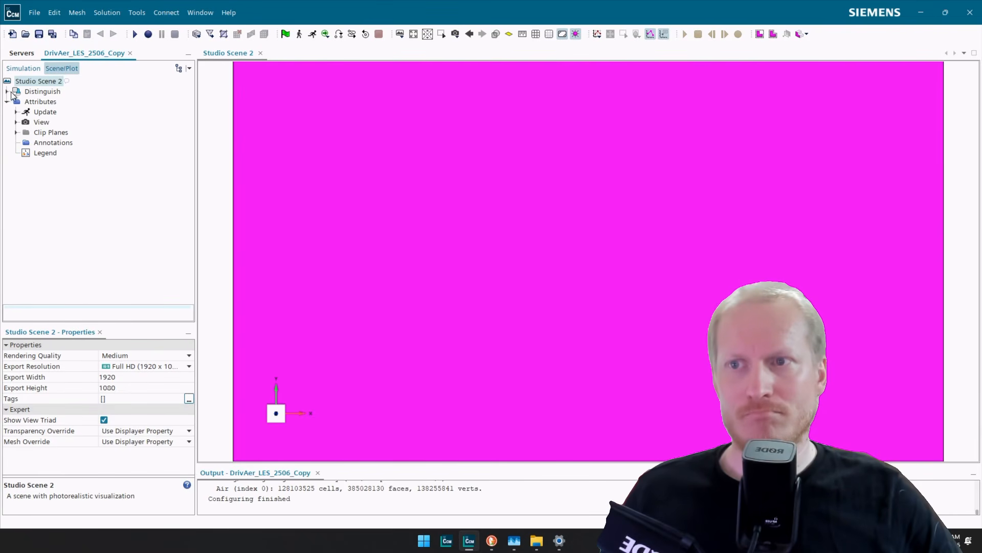
click(7, 92)
click(15, 92)
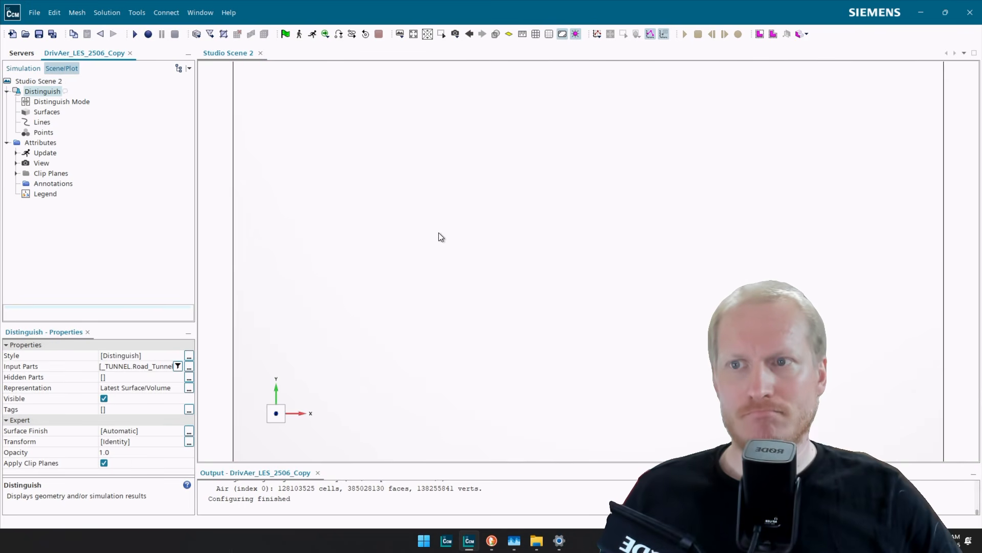
drag(139, 321, 139, 295)
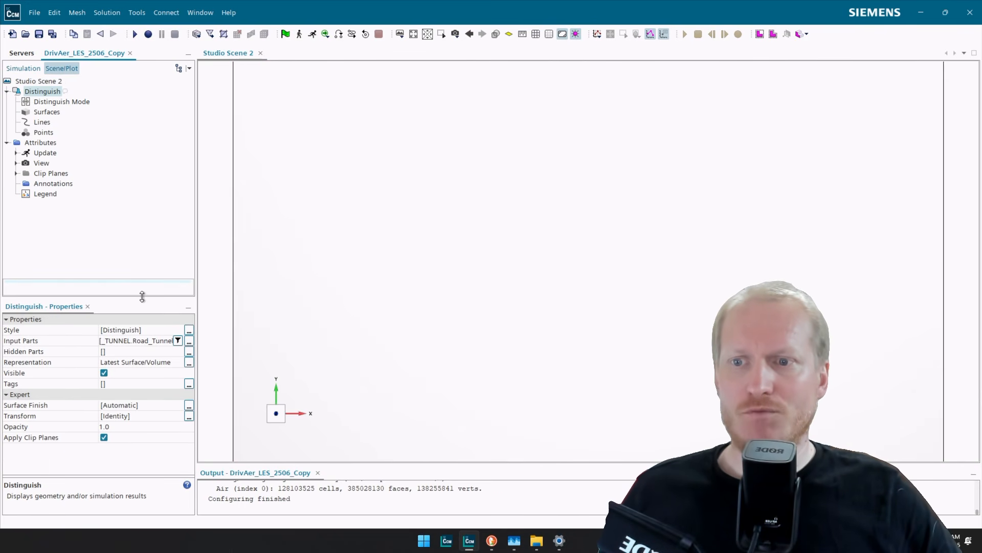
click(121, 364)
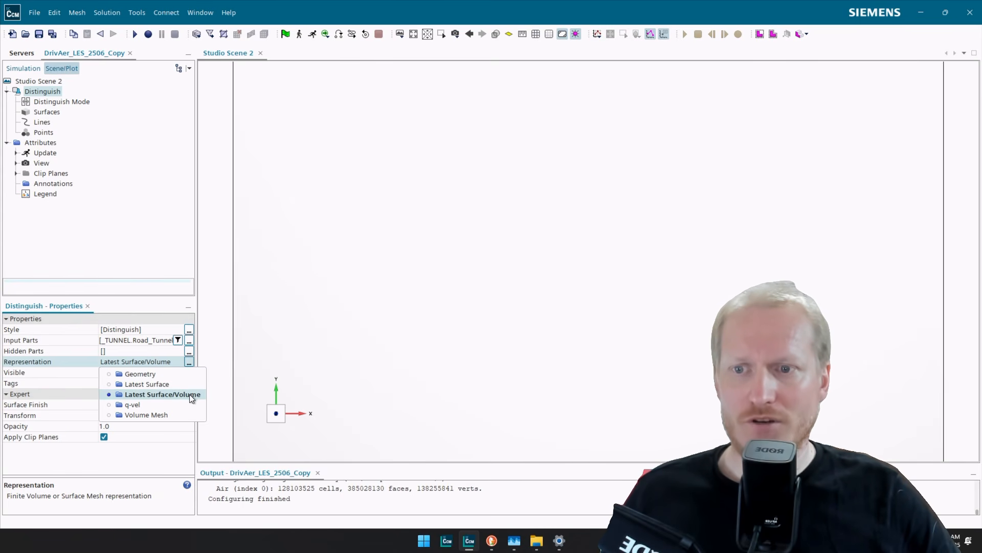
click(173, 373)
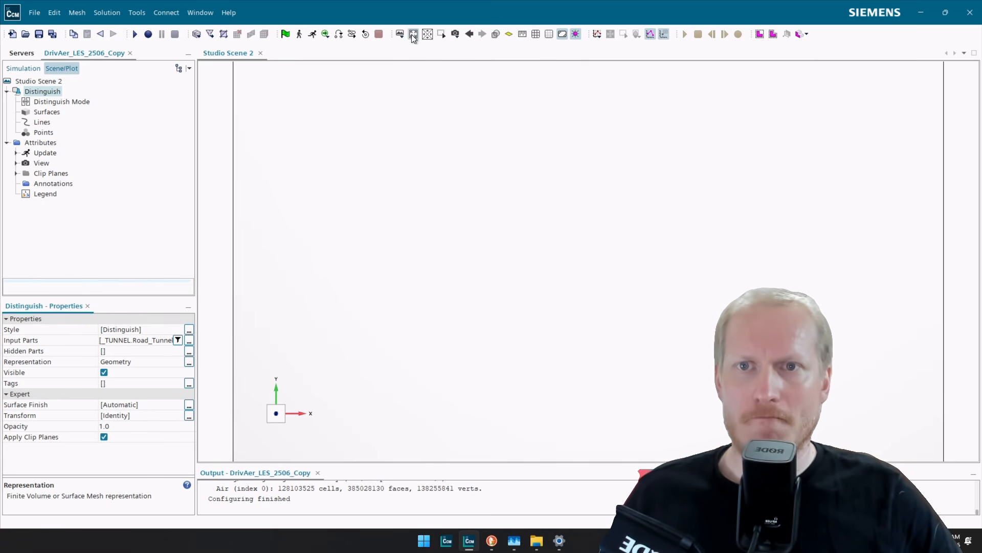
Examine the whole tunnel, its end block and the exterior of its walls from several angles.
drag(445, 275, 481, 189)
drag(509, 271, 422, 339)
scroll(422, 339, down, 5)
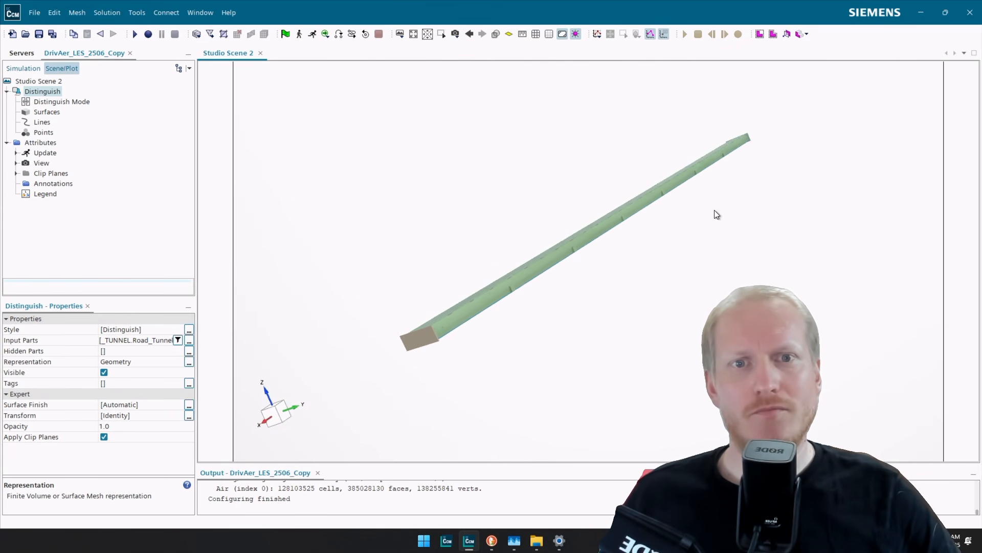
drag(715, 210, 667, 237)
right_drag(733, 189, 623, 338)
drag(847, 107, 702, 196)
scroll(702, 196, up, 4)
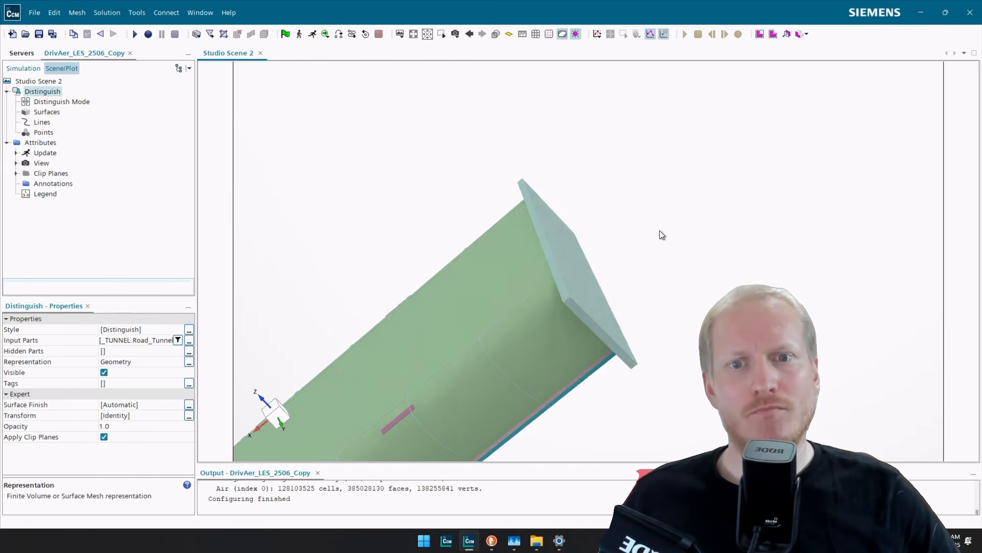
drag(660, 235, 510, 305)
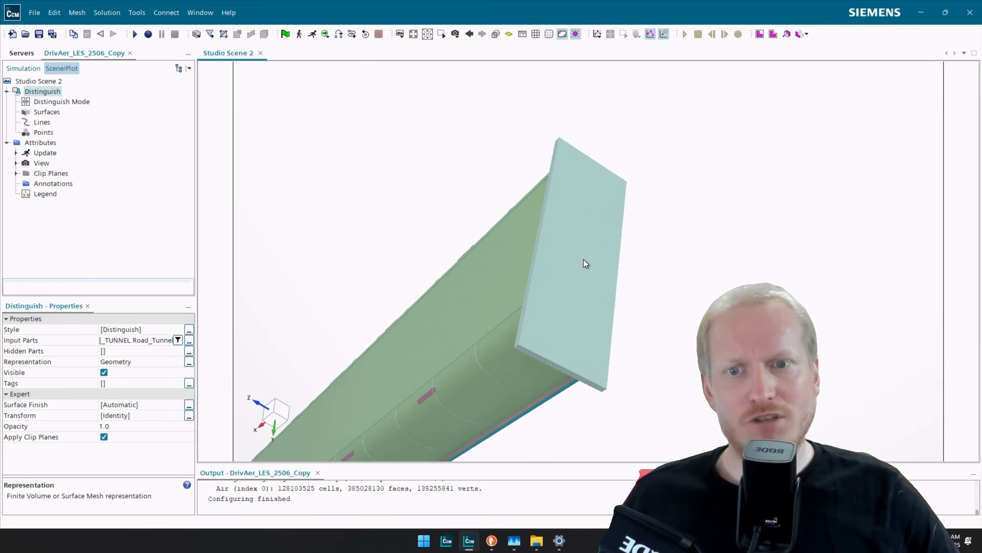
drag(574, 272, 420, 211)
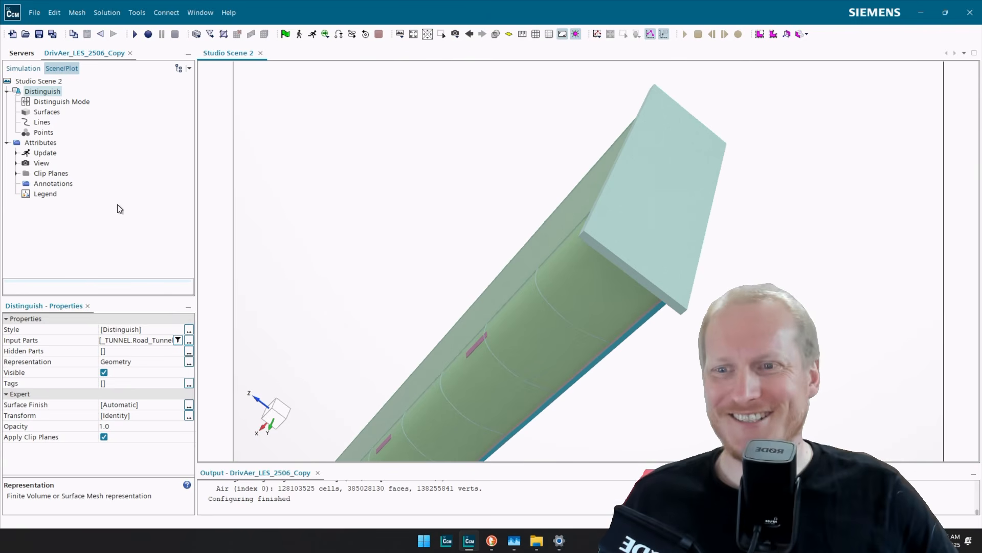
drag(625, 314, 492, 271)
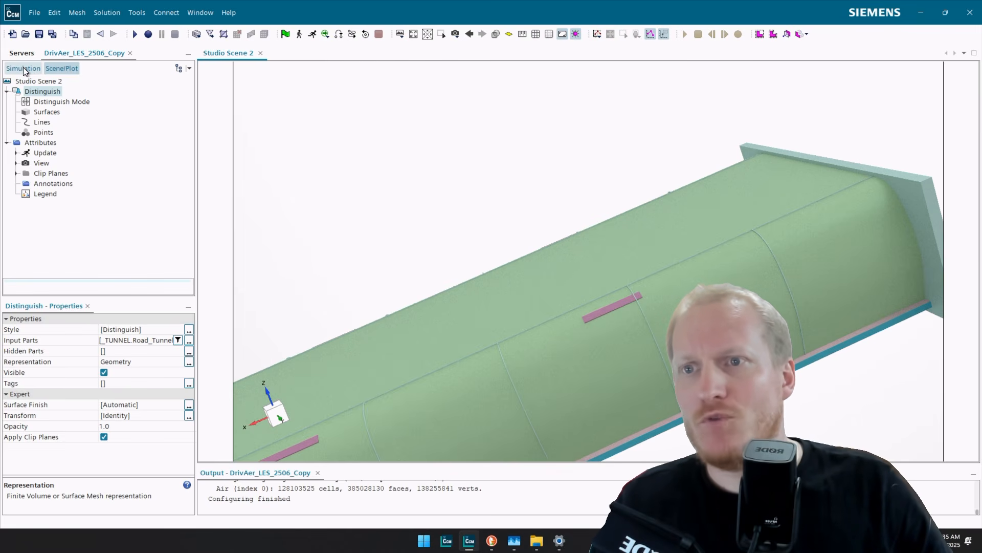
Create a new custom tree beside the simulation tree.
click(190, 68)
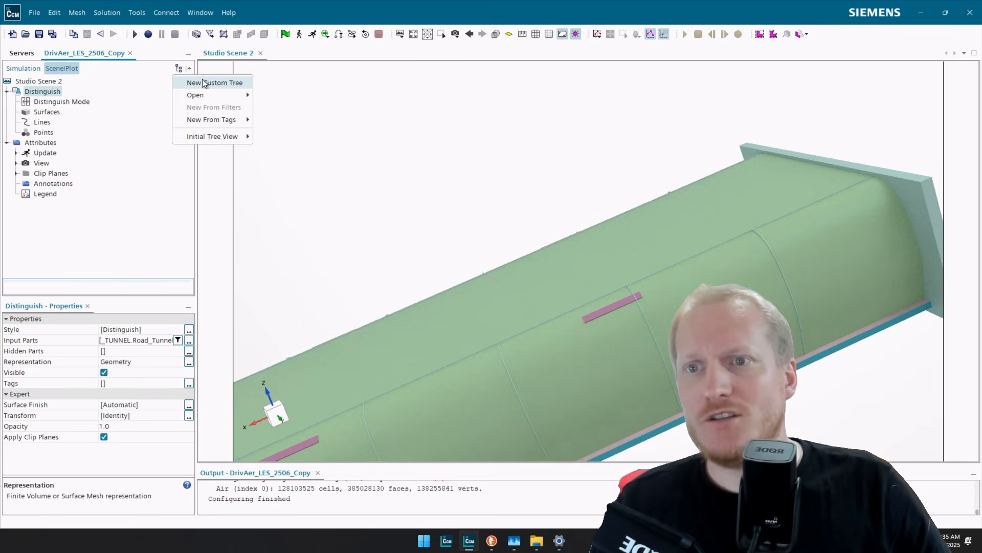
click(204, 83)
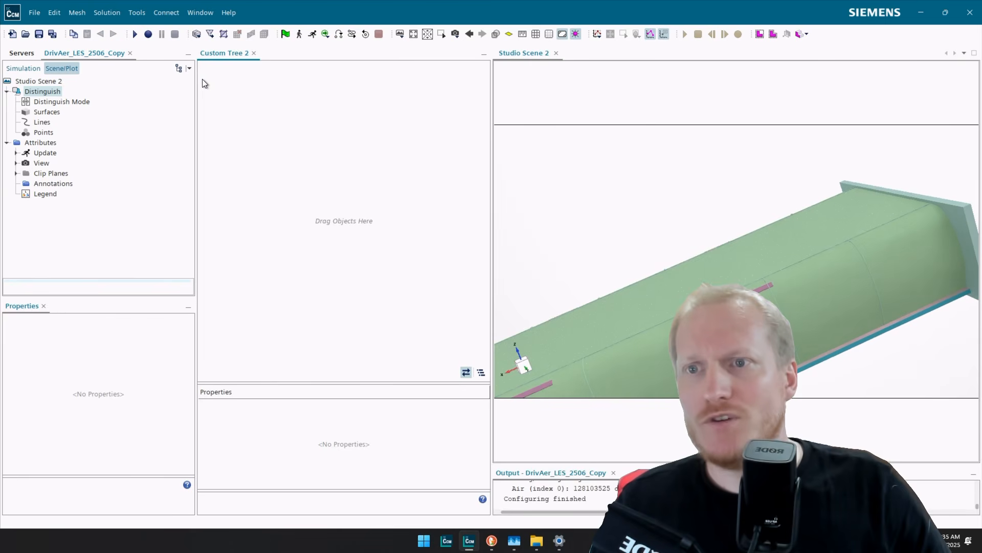
right_click(237, 50)
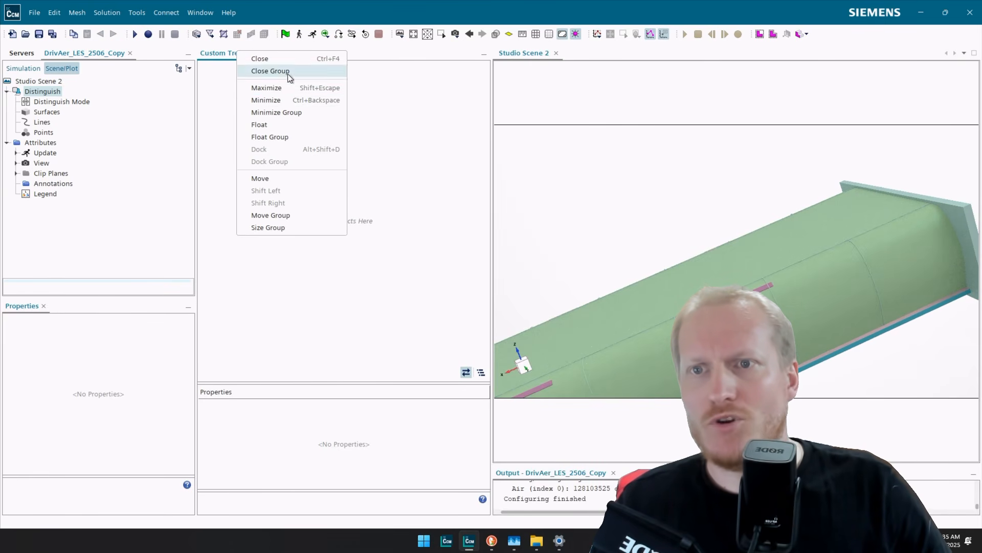
click(428, 156)
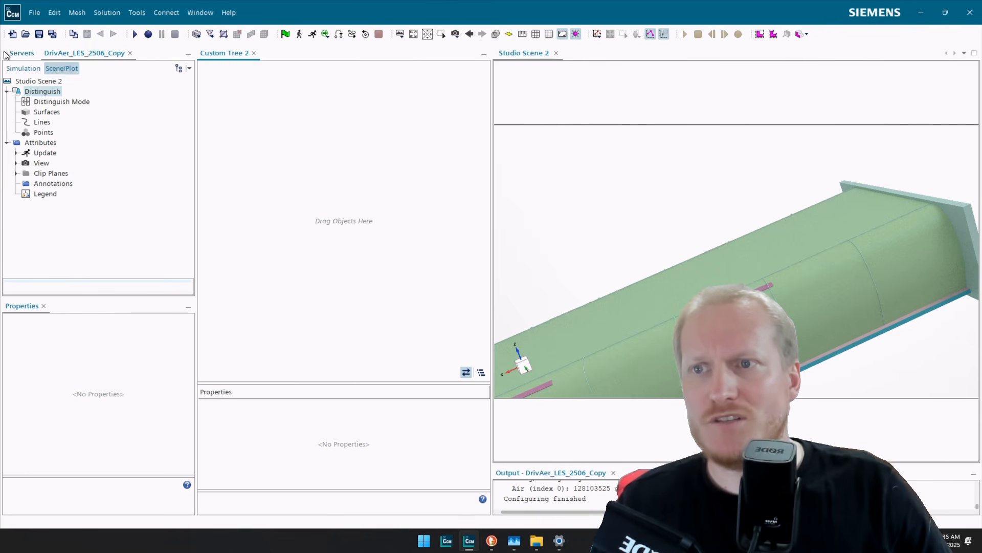
Rename Studio Scene 2 as Tunnel and add it to the custom tree.
click(27, 69)
scroll(67, 153, down, 5)
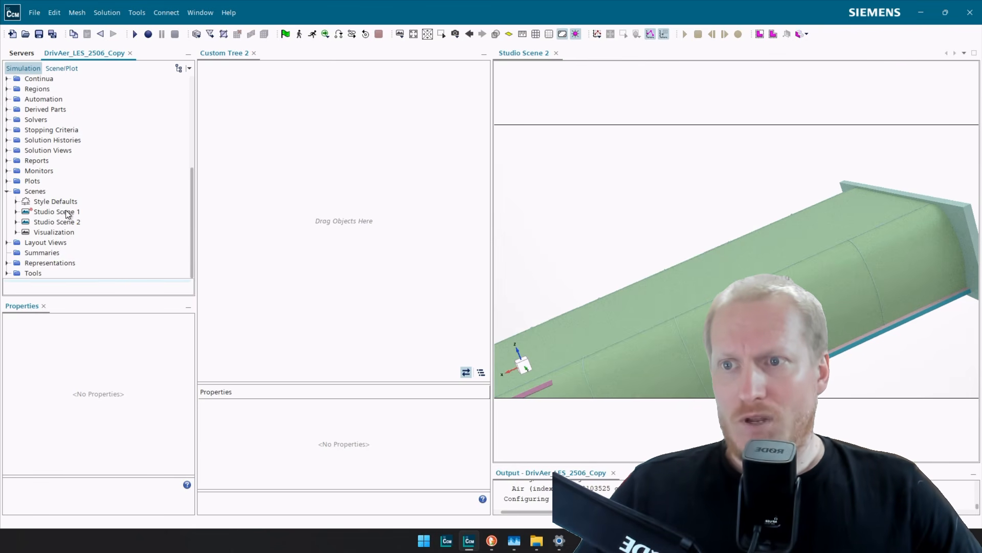
click(46, 223)
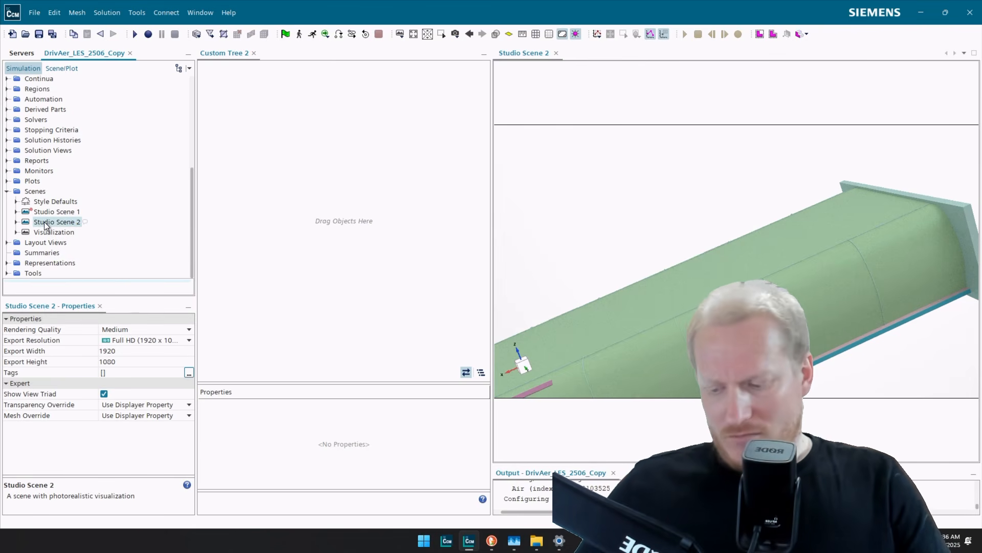
click(45, 222)
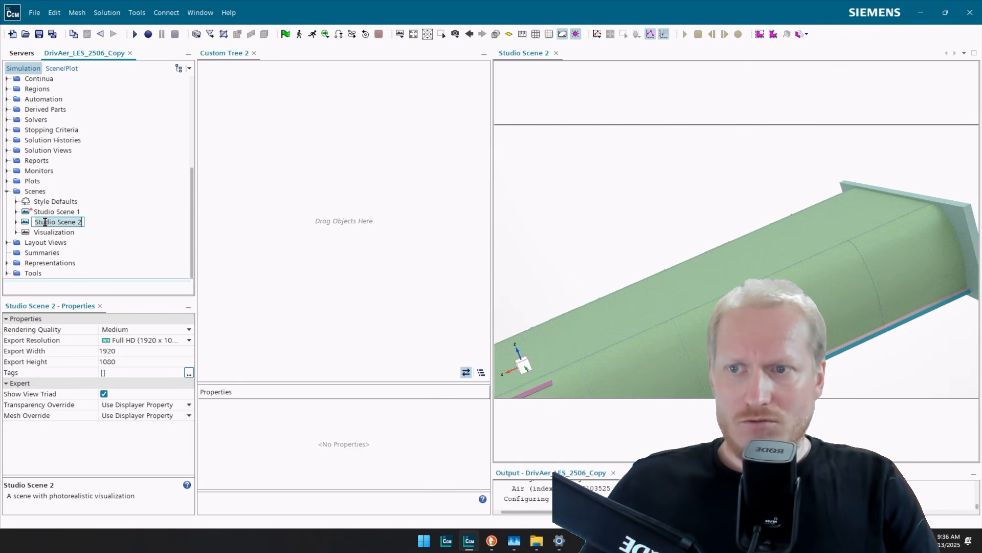
text(Tunnel)
key(Return)
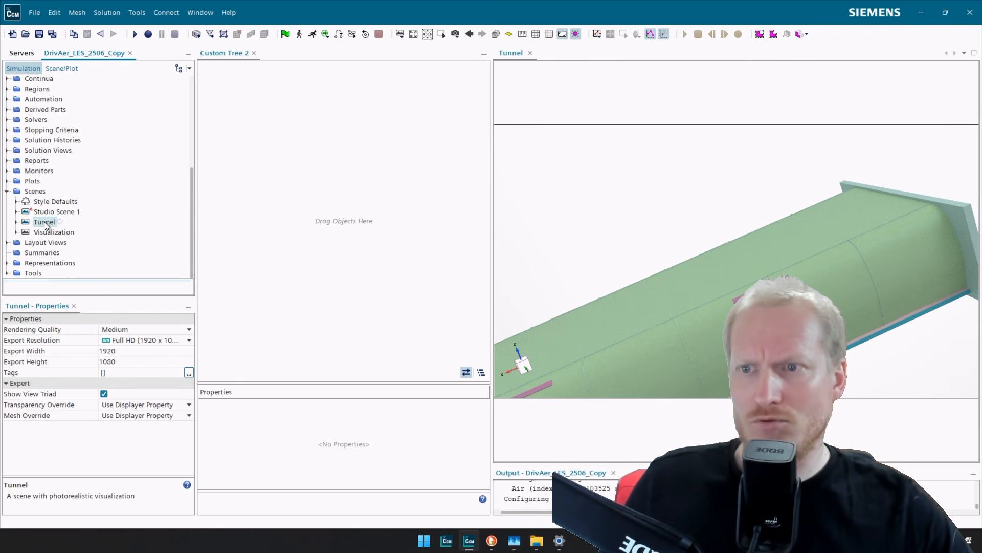
drag(248, 146, 247, 146)
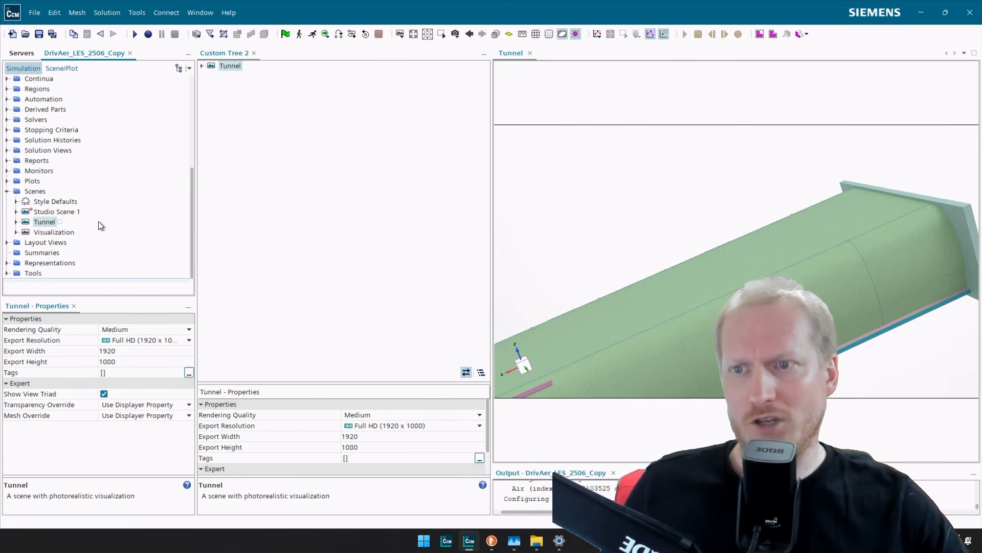
Examine the Matte materials in the Advanced Rendering group of the simulation's rendering materials.
click(7, 274)
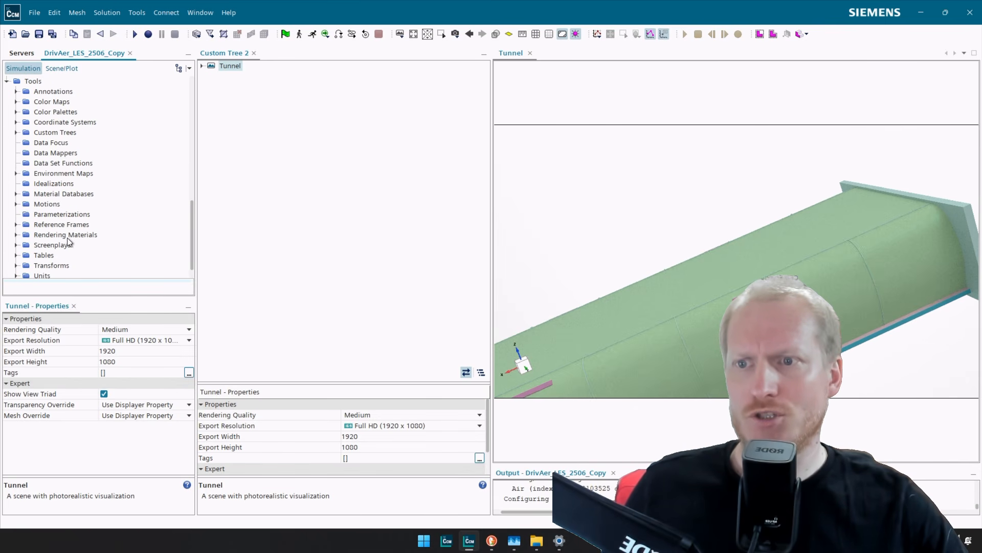
click(16, 235)
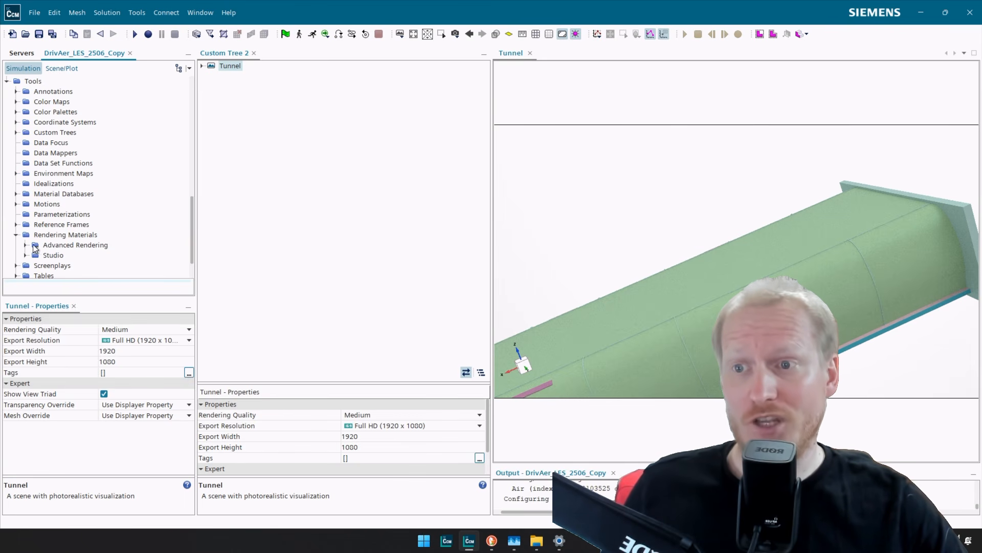
click(25, 245)
scroll(56, 177, down, 4)
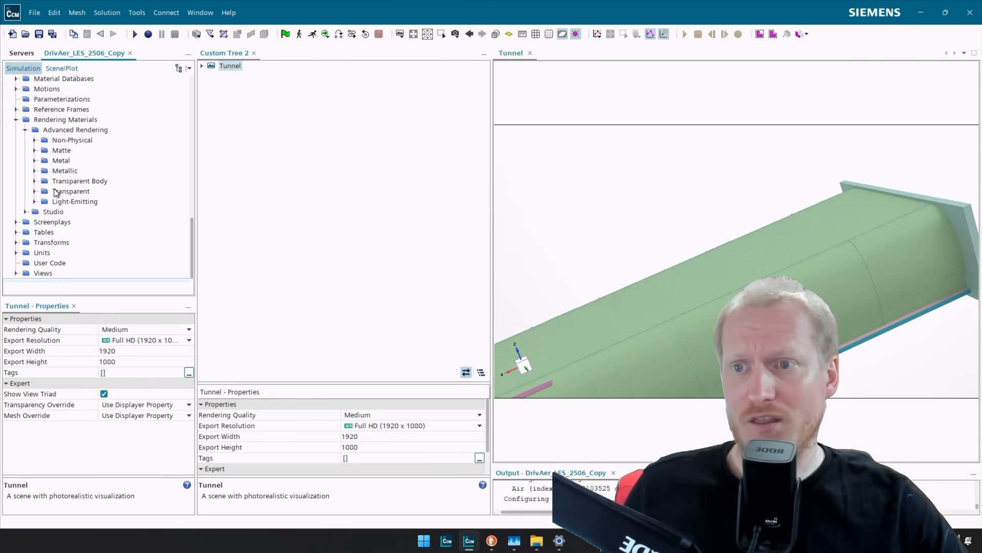
click(34, 150)
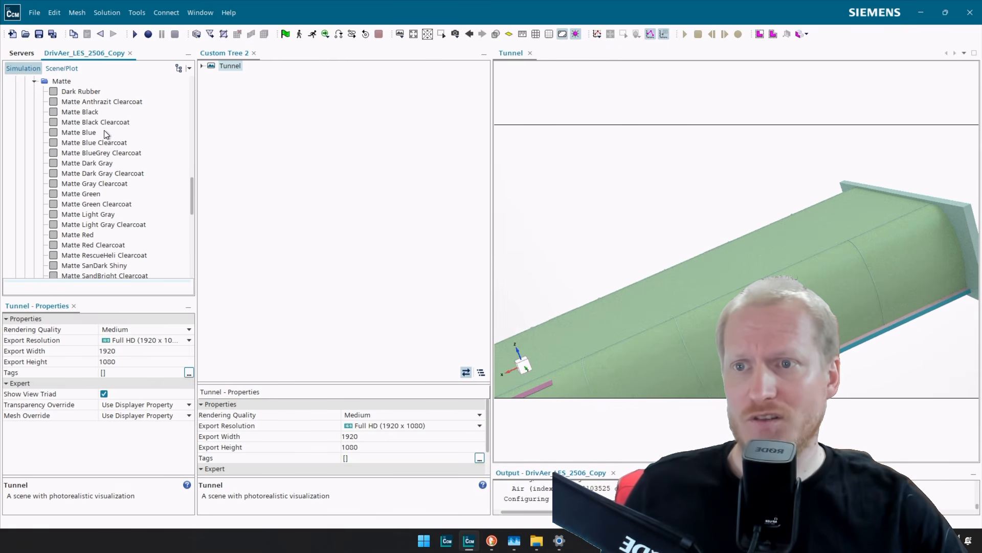
scroll(102, 220, down, 6)
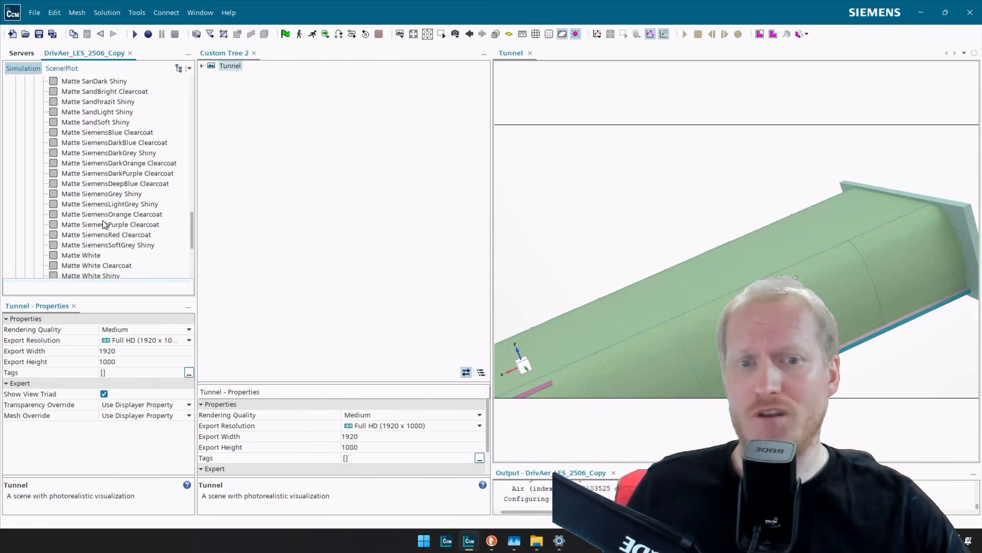
scroll(103, 223, down, 3)
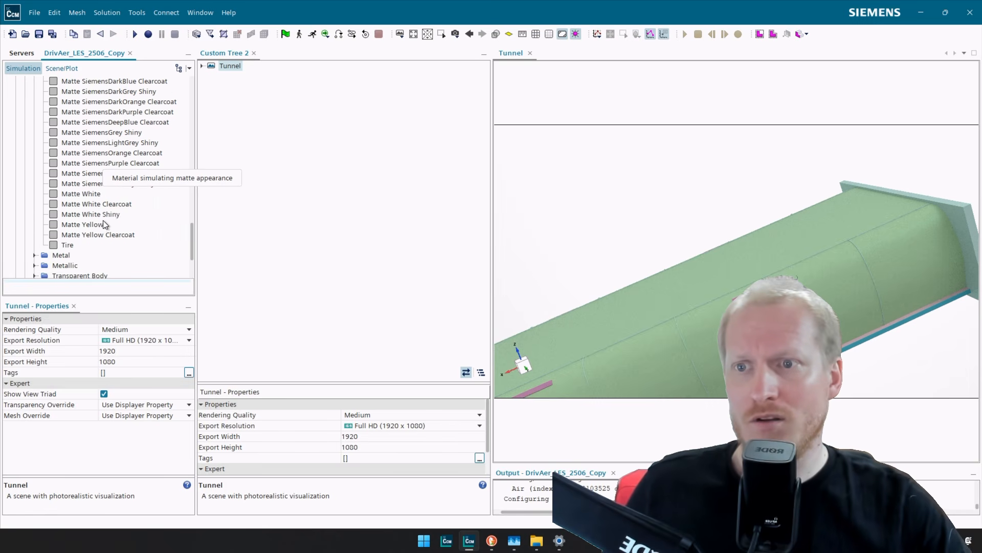
scroll(103, 221, down, 1)
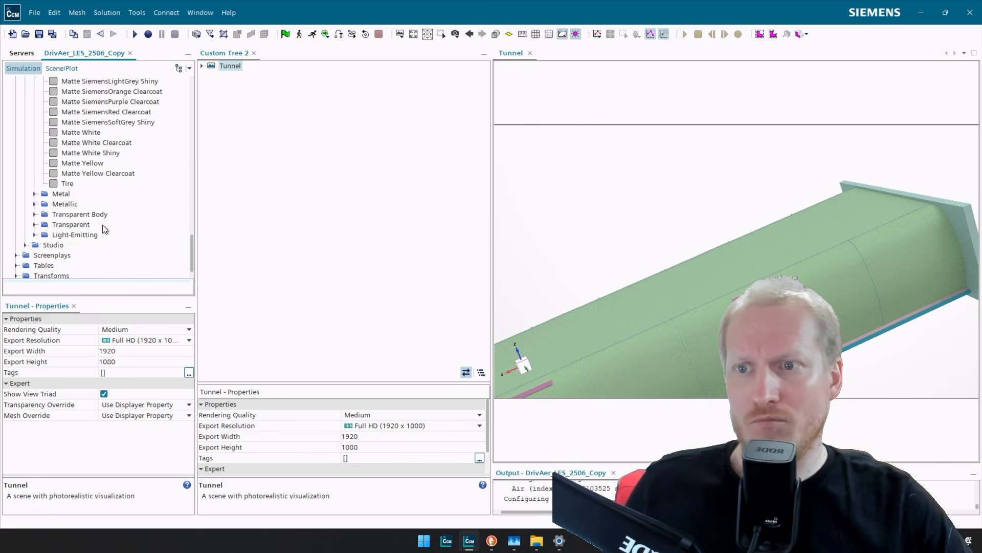
Add the Studio rendering materials folder to the custom tree and expand both it and the Tunnel scene there.
click(36, 246)
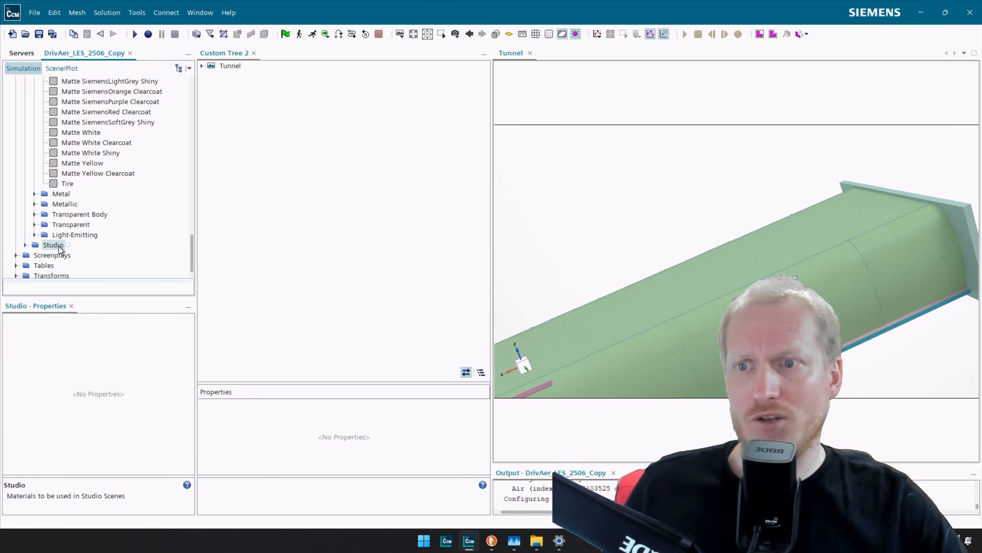
drag(47, 245, 239, 194)
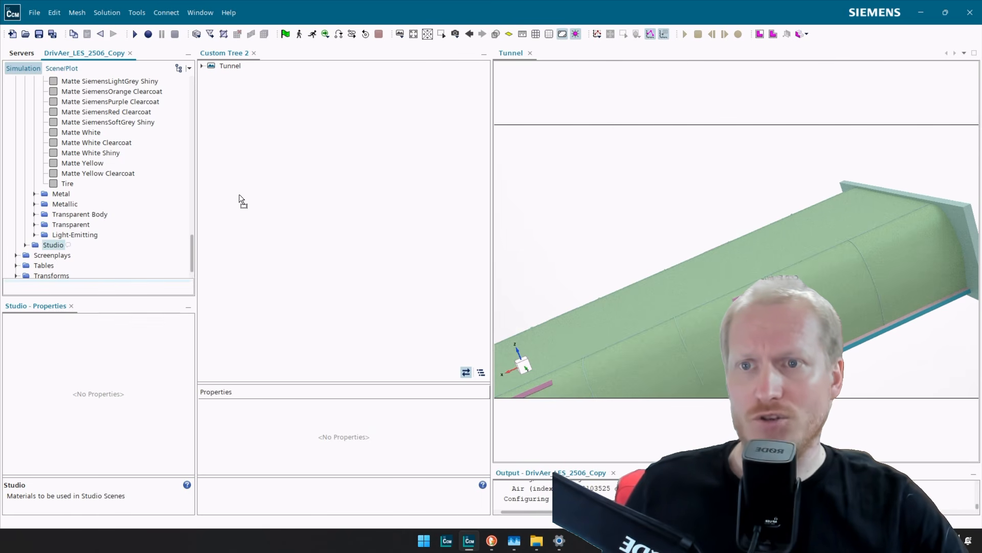
drag(253, 151, 254, 143)
click(203, 75)
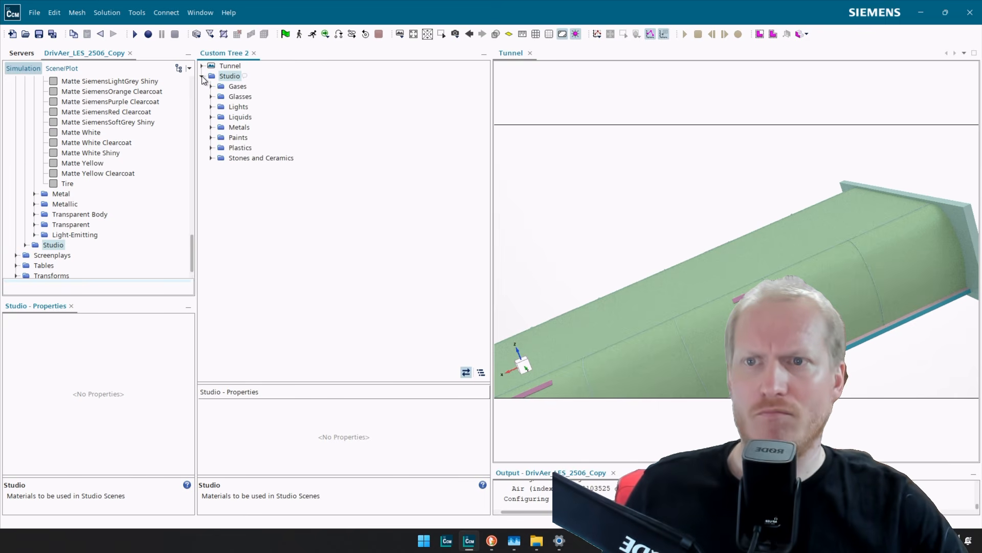
click(202, 65)
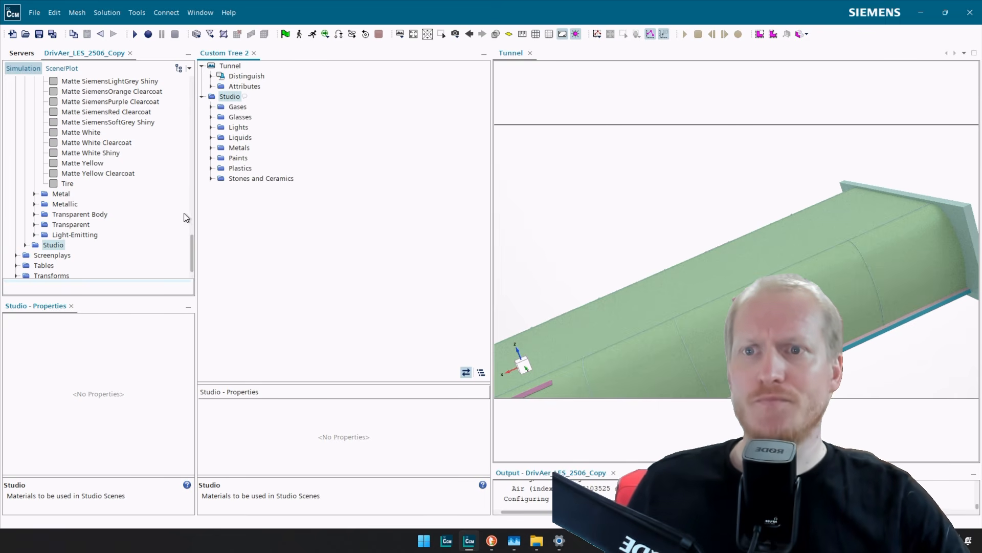
Narrow the simulation and custom trees to enlarge the scene view, and show all Distinguish displayer properties in the custom tree.
drag(196, 192, 137, 193)
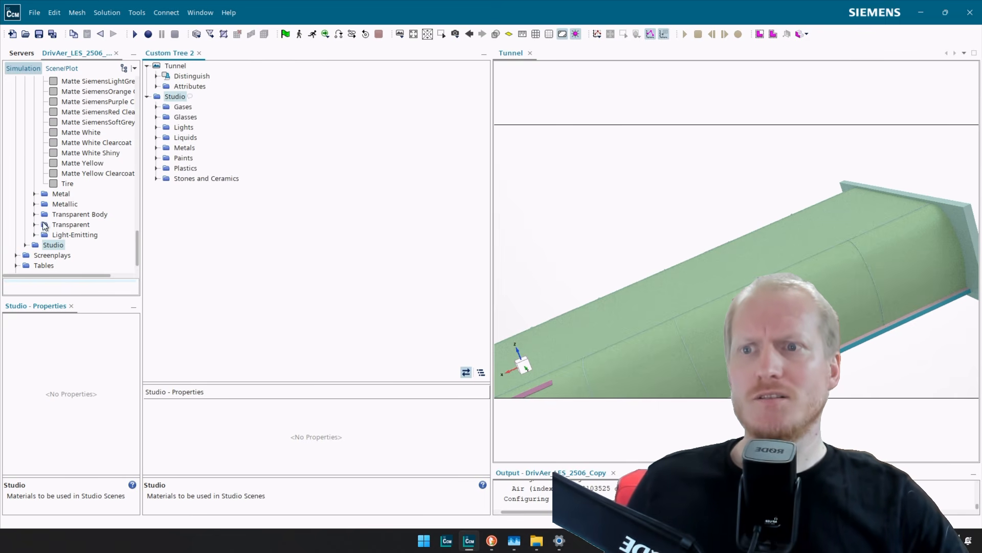
scroll(44, 225, up, 12)
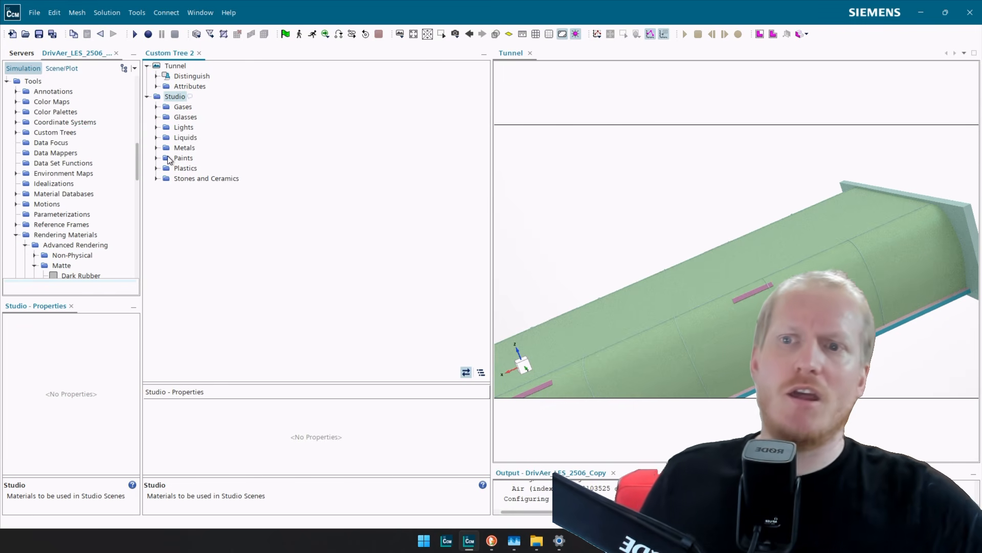
drag(778, 185, 710, 211)
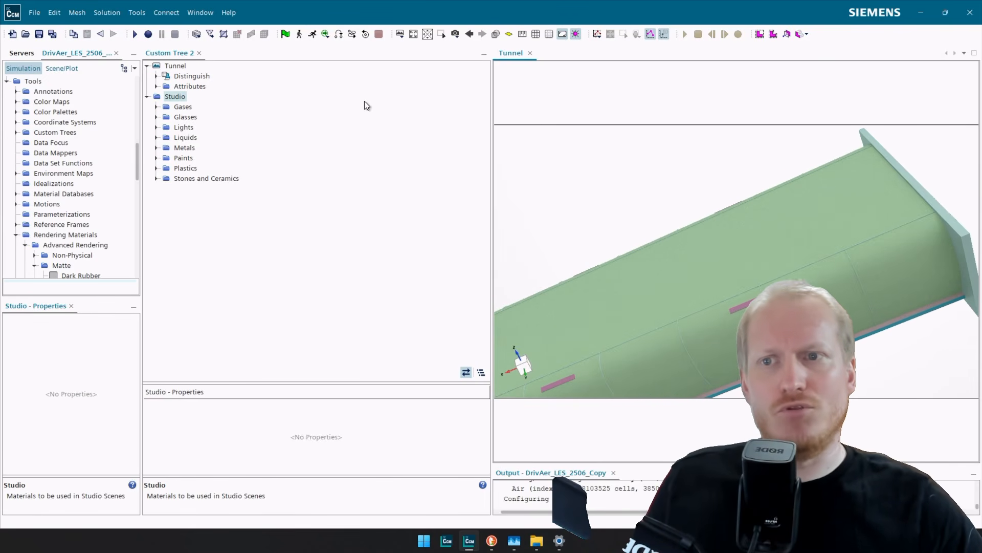
click(189, 76)
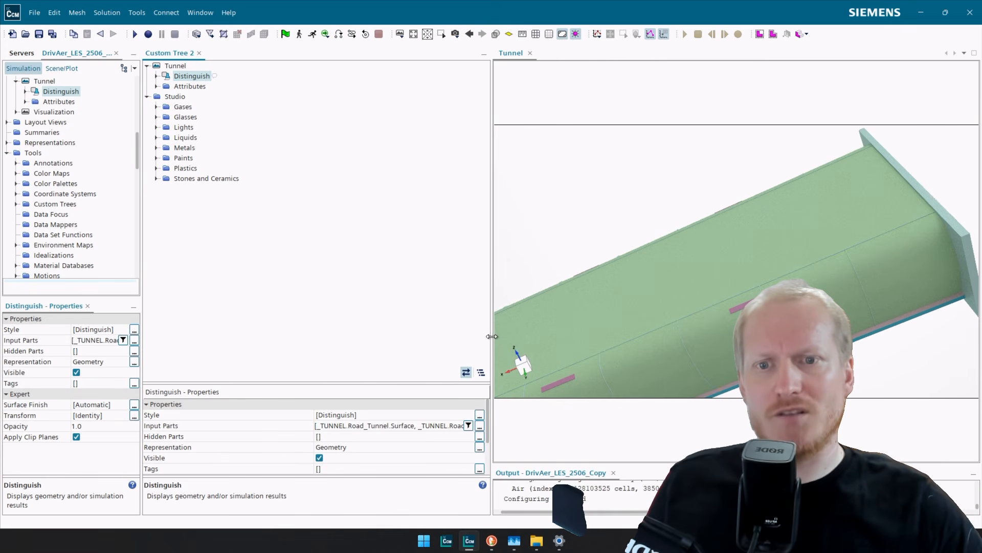
drag(495, 336, 320, 342)
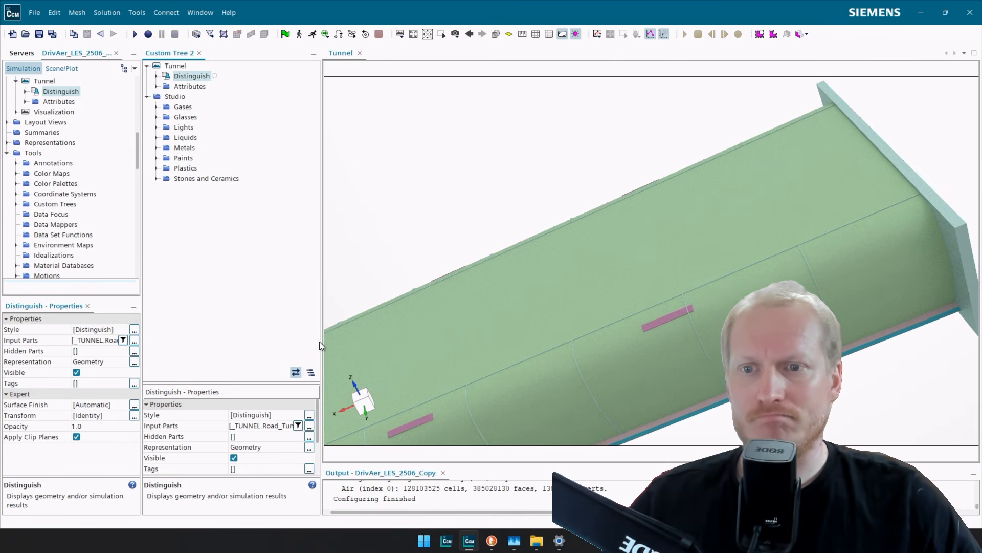
drag(320, 342, 336, 342)
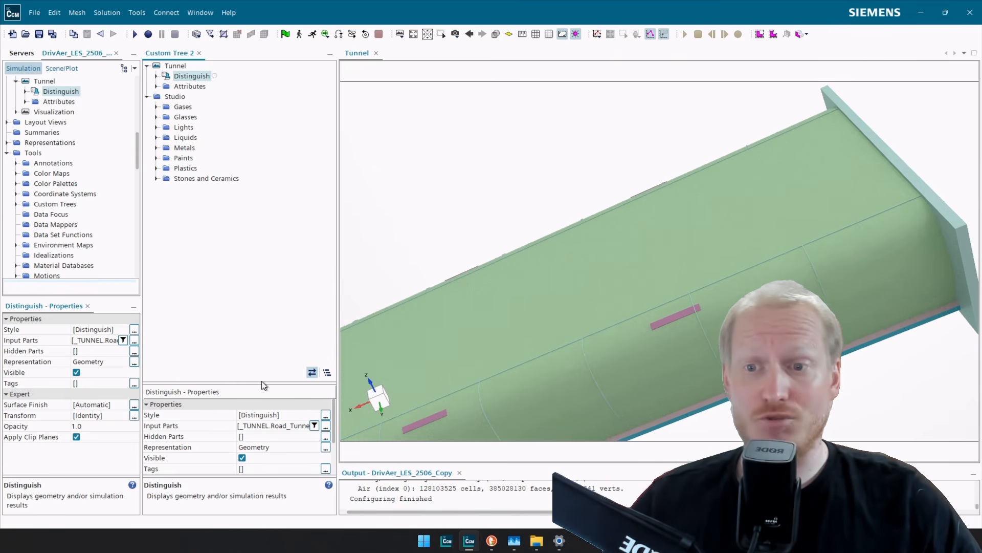
drag(262, 382, 263, 299)
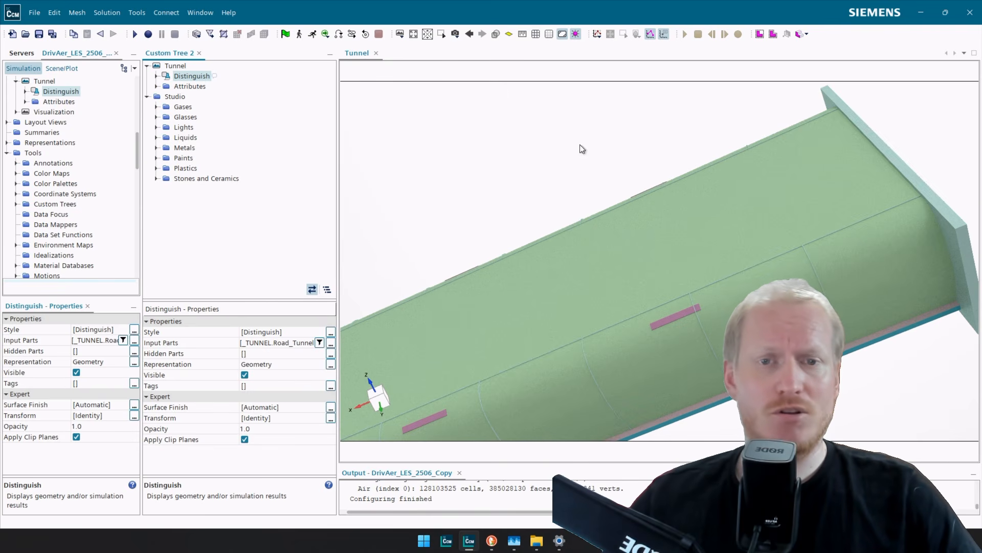
drag(701, 256, 721, 260)
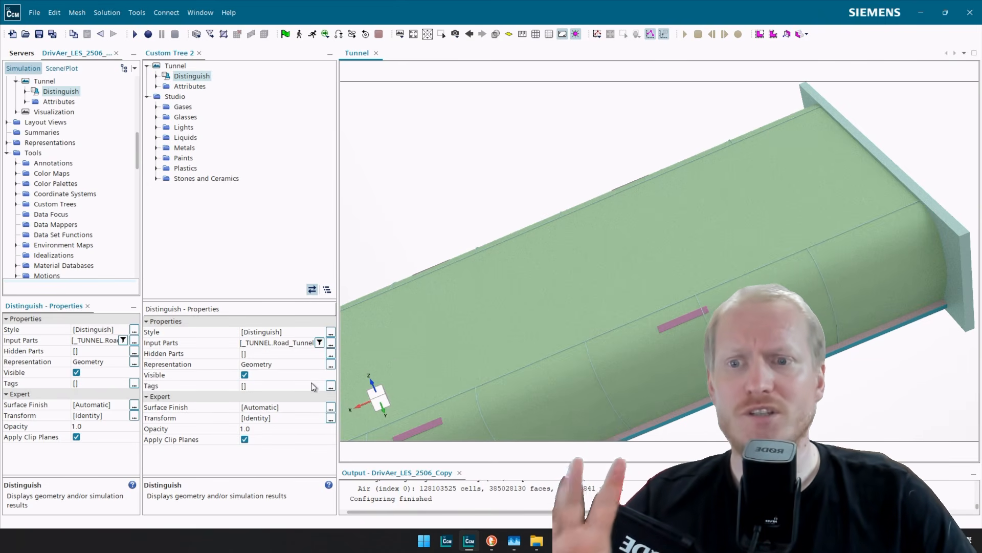
Set the Distinguish displayer's surface finish to the Car Paint copy material from Paints.
click(267, 407)
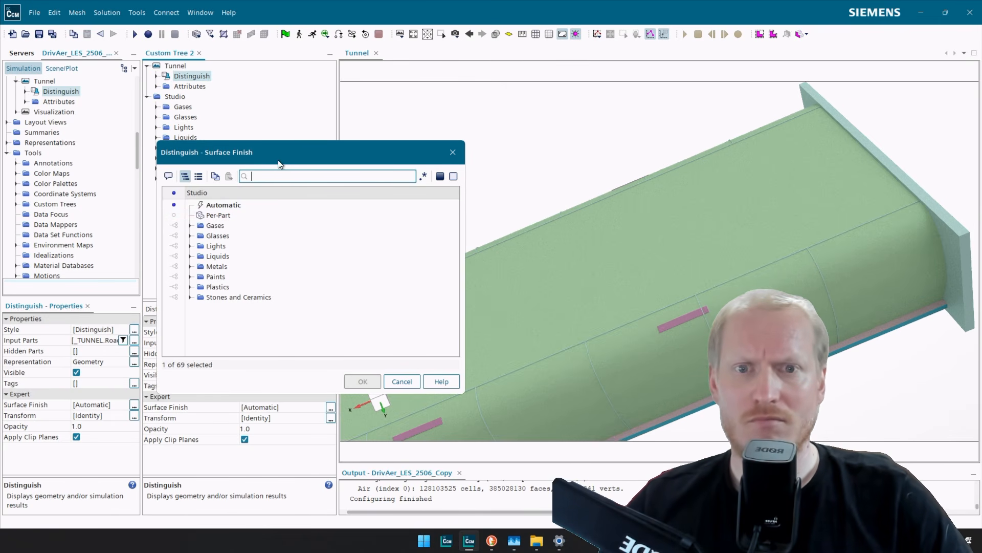
click(189, 277)
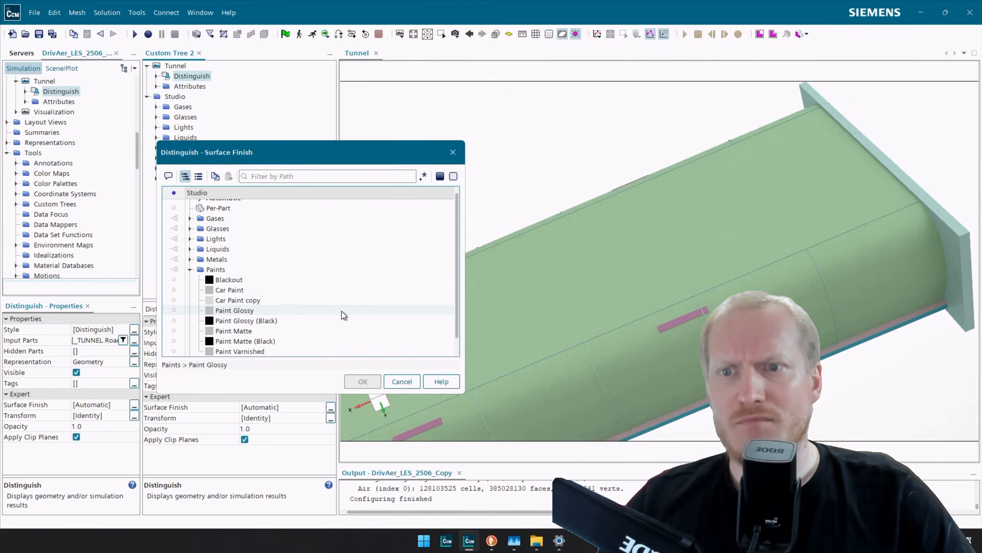
click(270, 300)
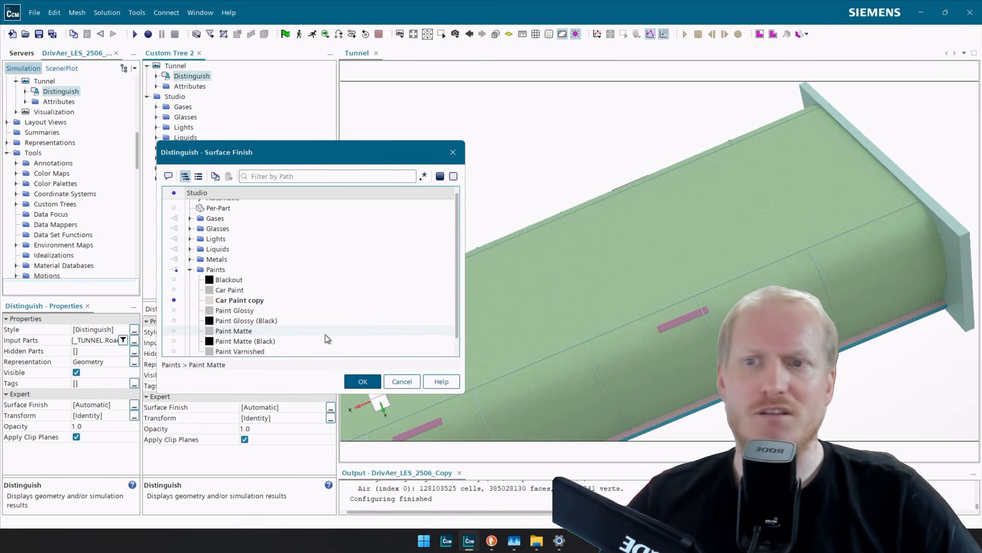
click(358, 382)
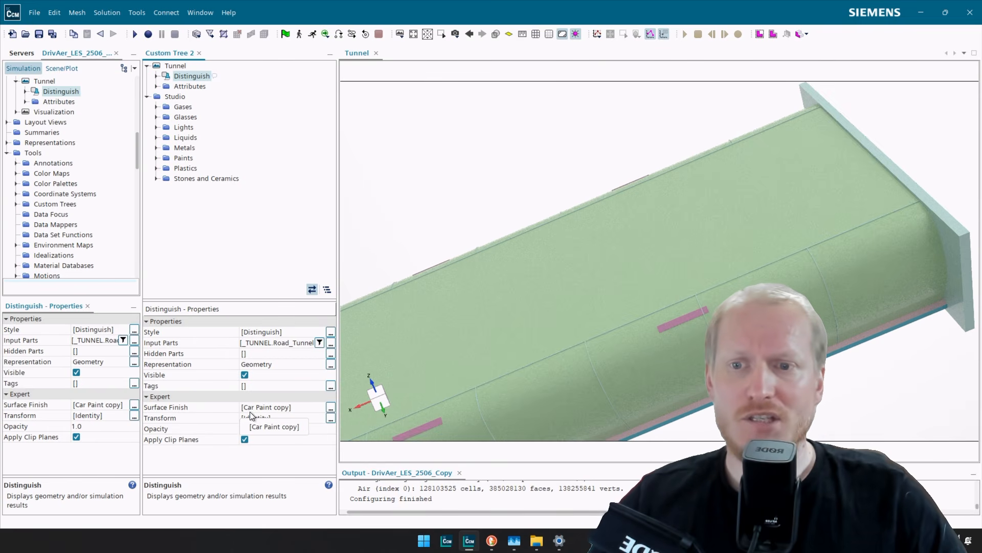
Set the Distinguish displayer's surface finish to Gold from Metals and inspect the tunnel's reflections from other angles.
double_click(272, 410)
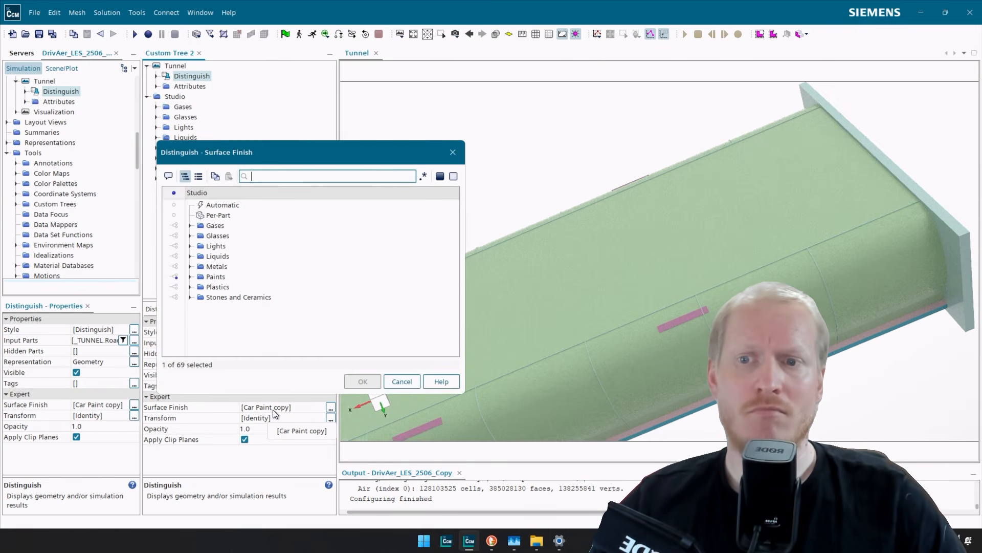
click(190, 266)
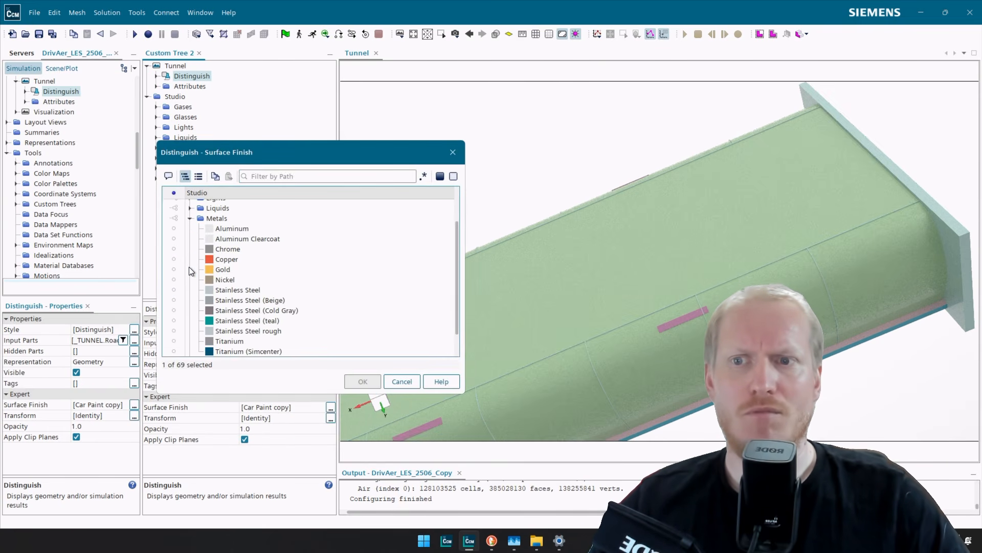
click(240, 271)
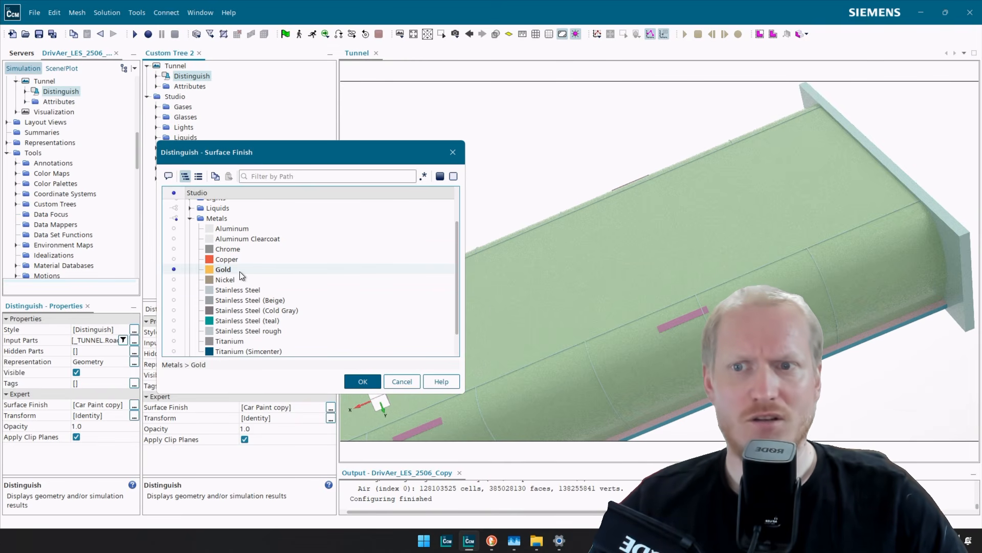
click(374, 382)
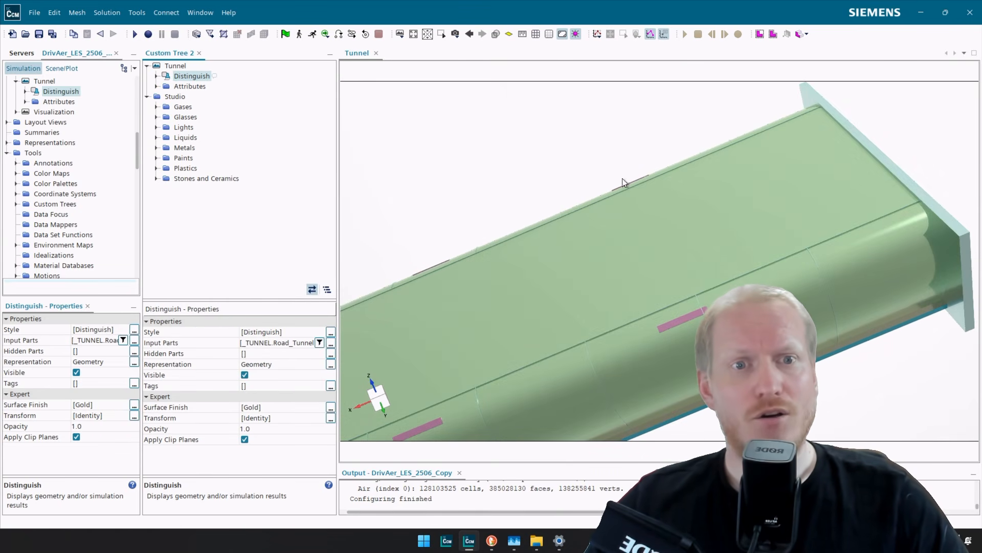
drag(513, 322, 618, 292)
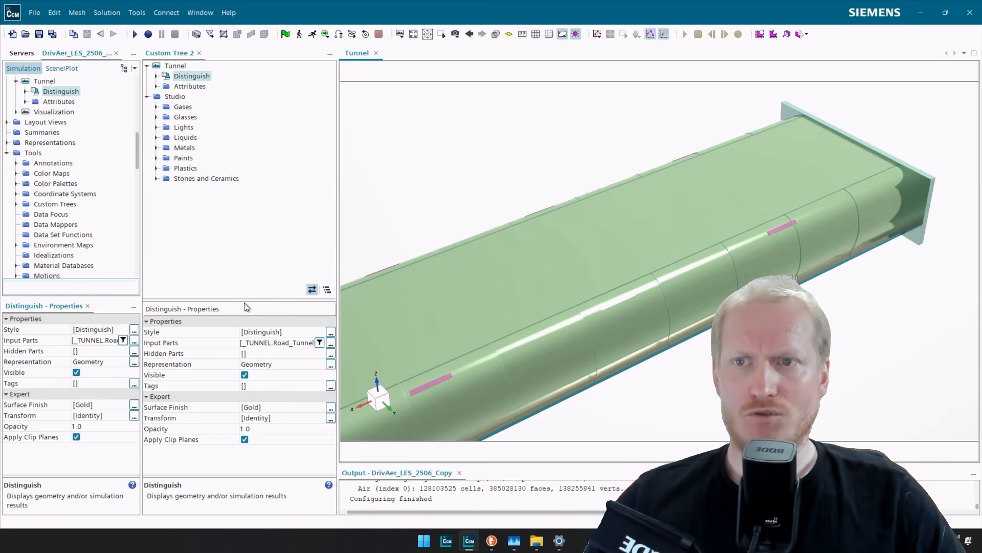
mouse_move(581, 297)
mouse_down()
mouse_move(536, 299)
mouse_move(528, 328)
mouse_move(551, 305)
mouse_move(581, 189)
mouse_move(569, 282)
mouse_up()
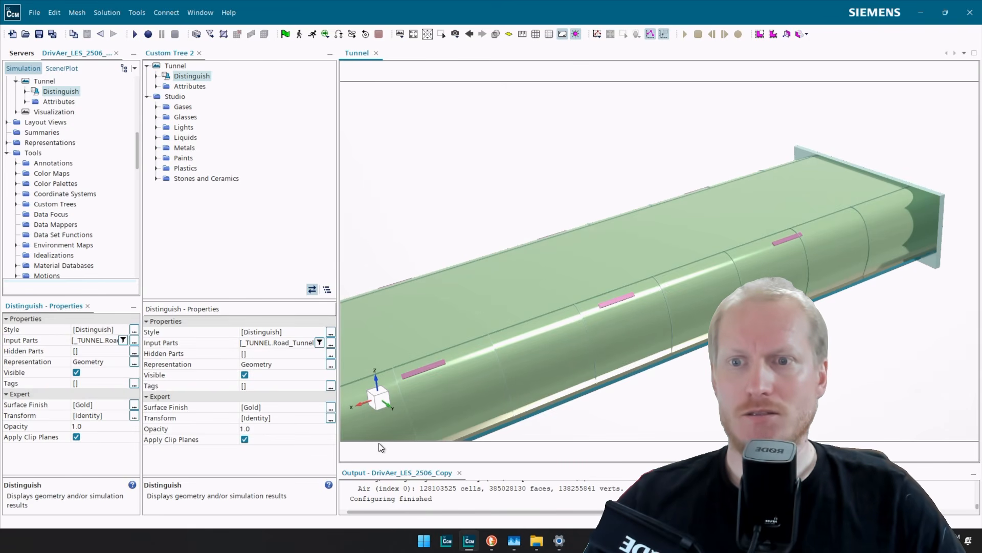
Change the tunnel displayer's style from Distinguish to Studio Material (Per-Part).
double_click(293, 333)
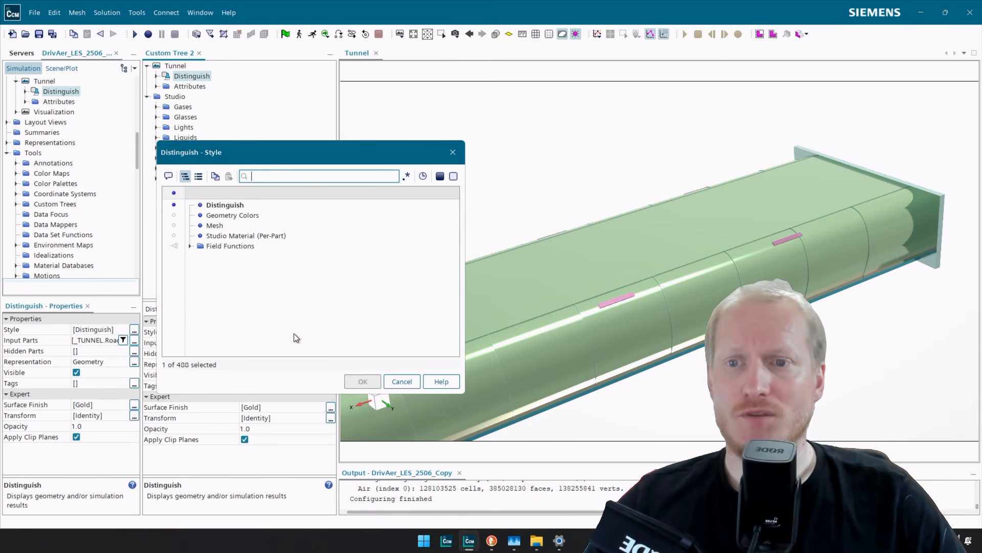
click(247, 236)
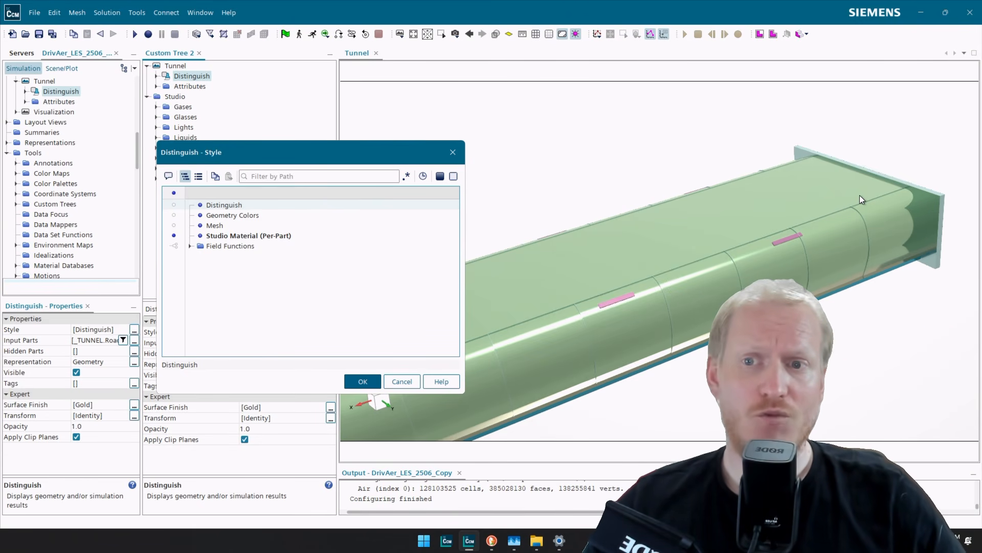
click(362, 383)
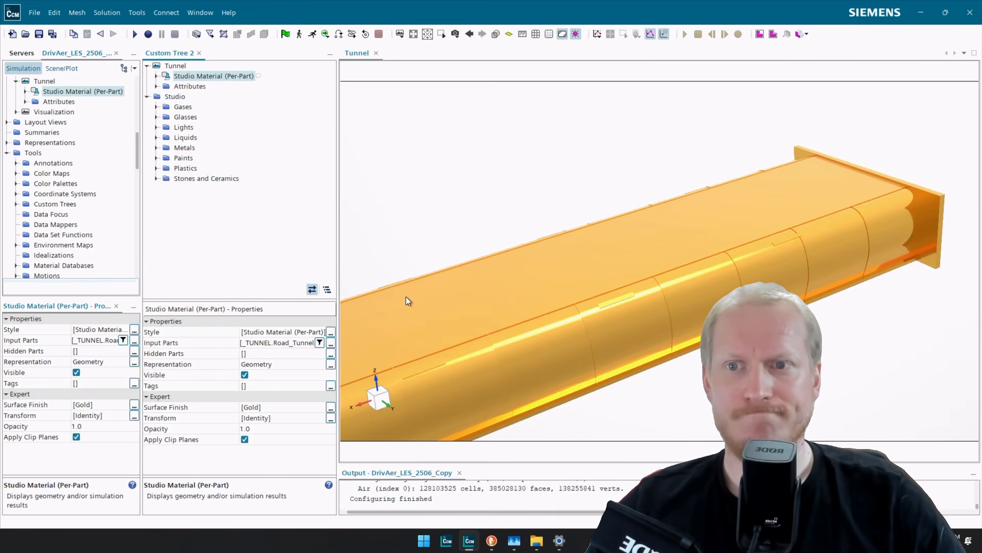
Set the Tunnel scene's rendering quality to Very High.
right_click(183, 69)
click(177, 70)
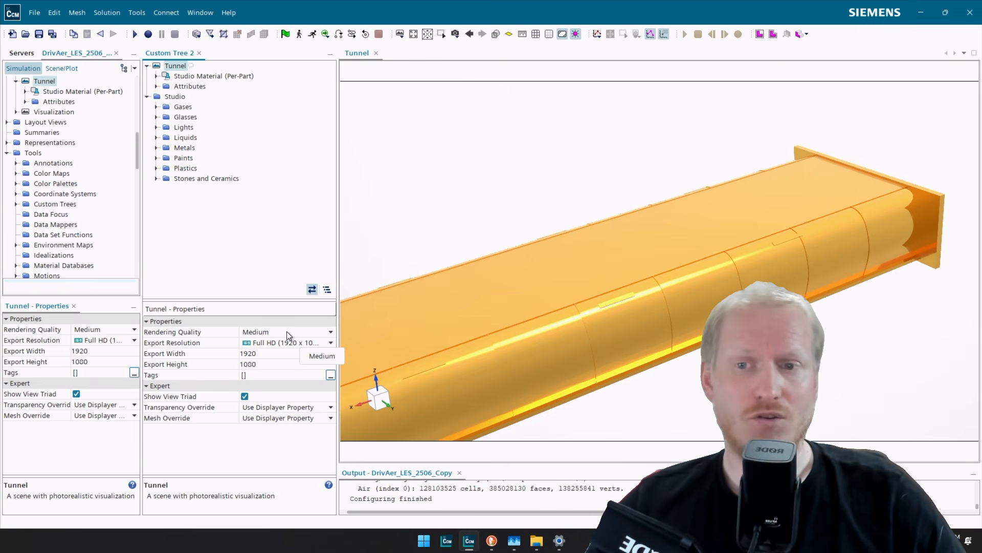
click(195, 333)
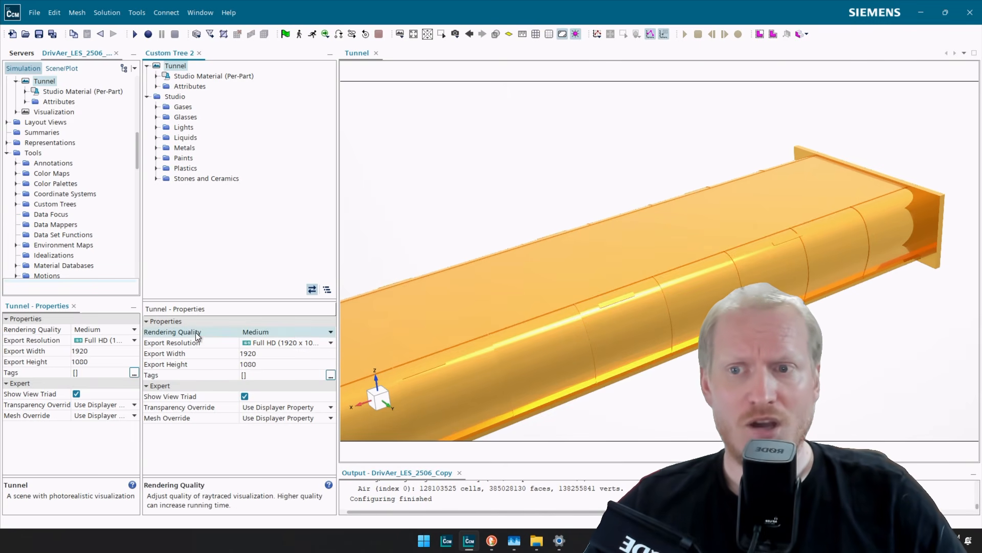
click(271, 333)
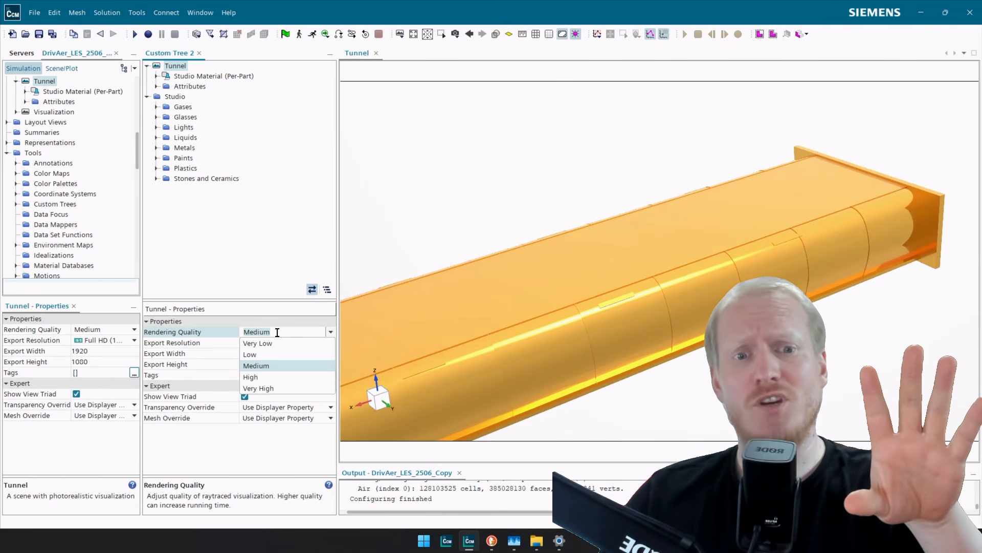
click(284, 388)
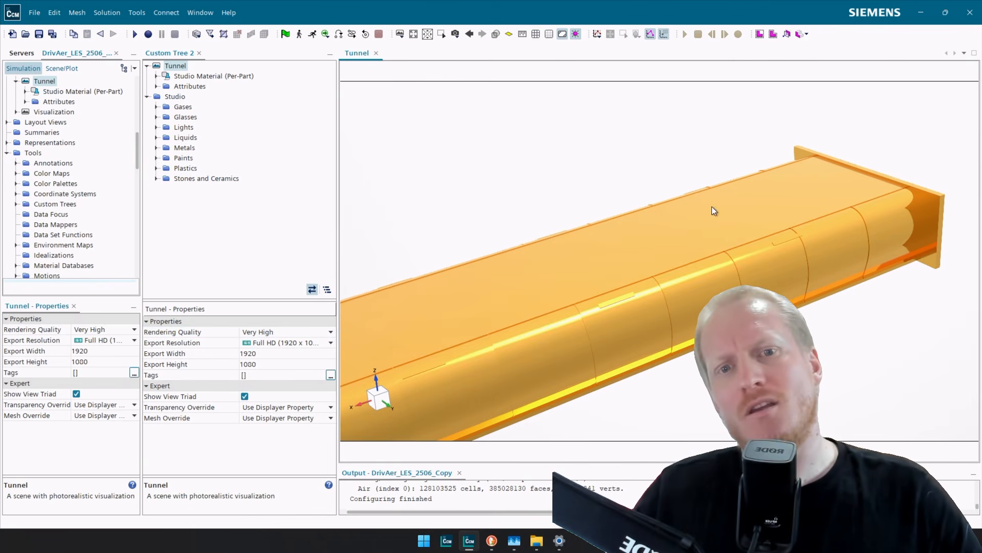
mouse_move(711, 206)
mouse_down()
mouse_move(760, 222)
mouse_move(566, 229)
mouse_move(728, 244)
mouse_move(673, 225)
mouse_move(682, 251)
mouse_move(708, 210)
mouse_move(711, 221)
mouse_up()
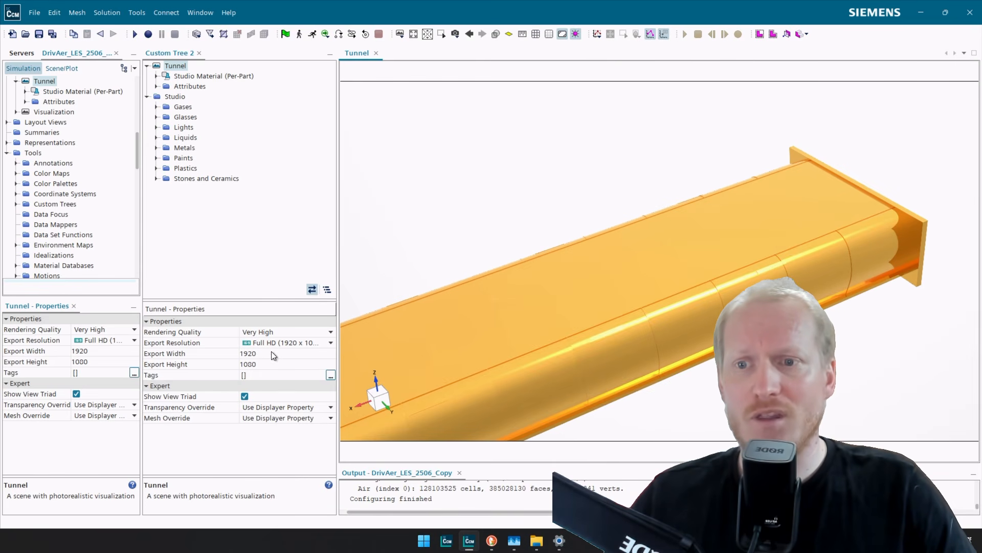
Review the Tunnel scene's export resolution presets, and switch the export frame display off and on again.
click(180, 341)
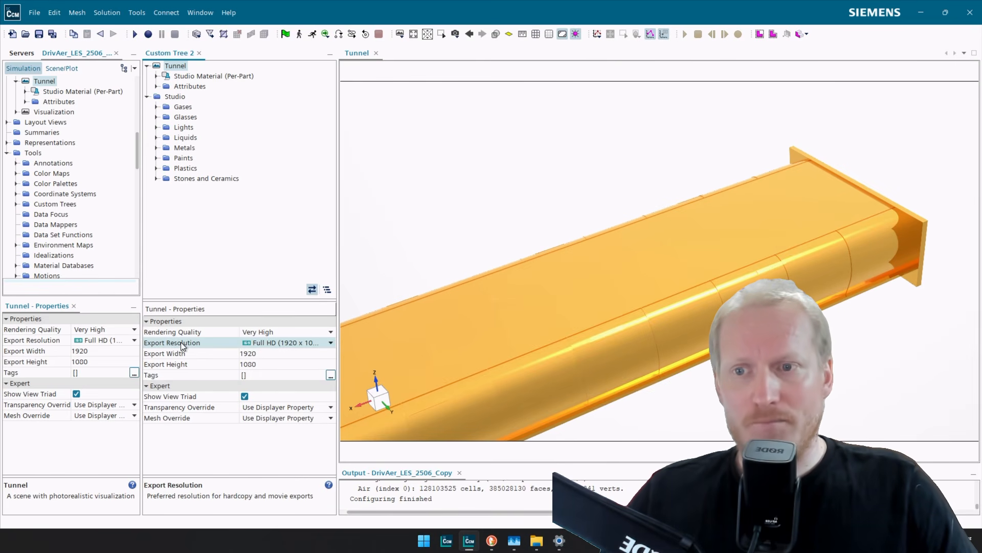
click(259, 339)
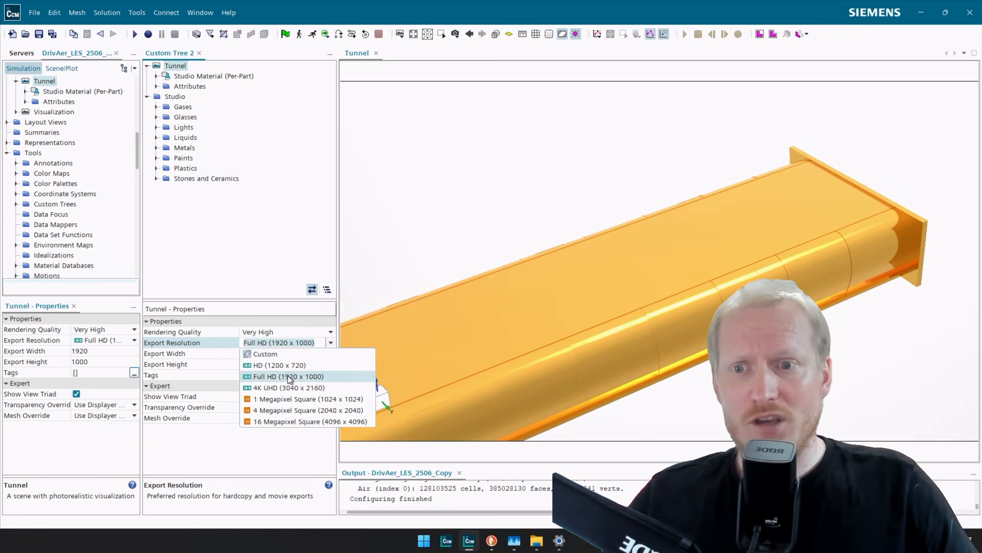
click(331, 342)
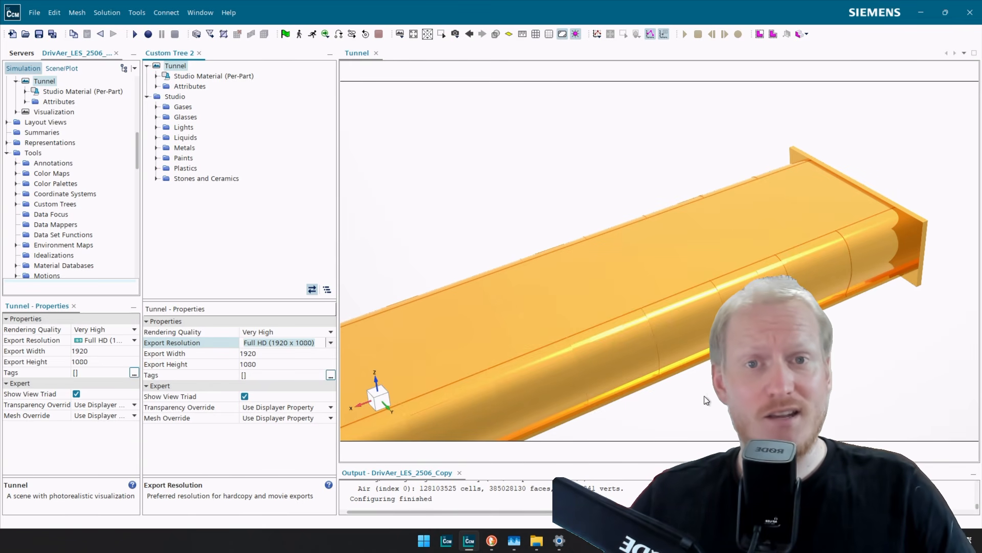
click(561, 35)
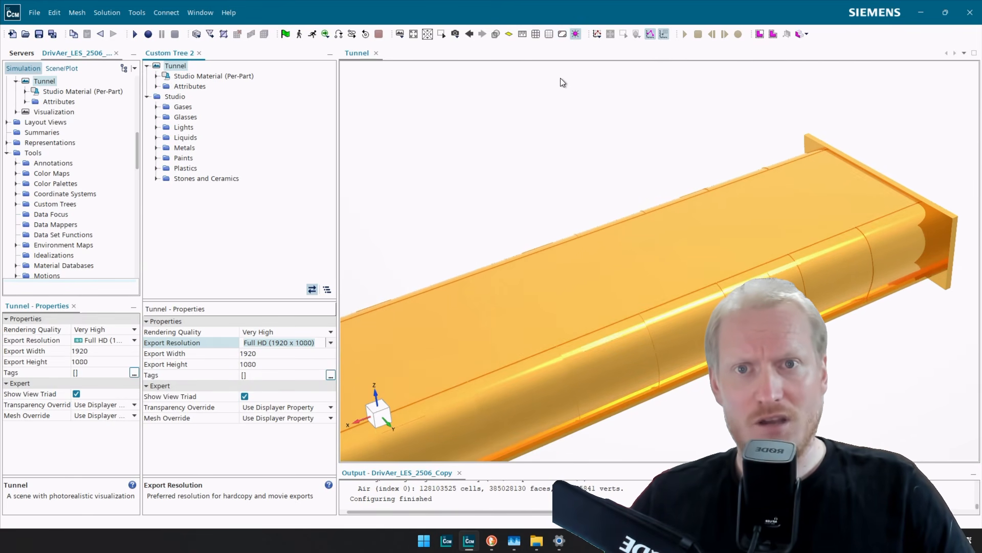
click(562, 34)
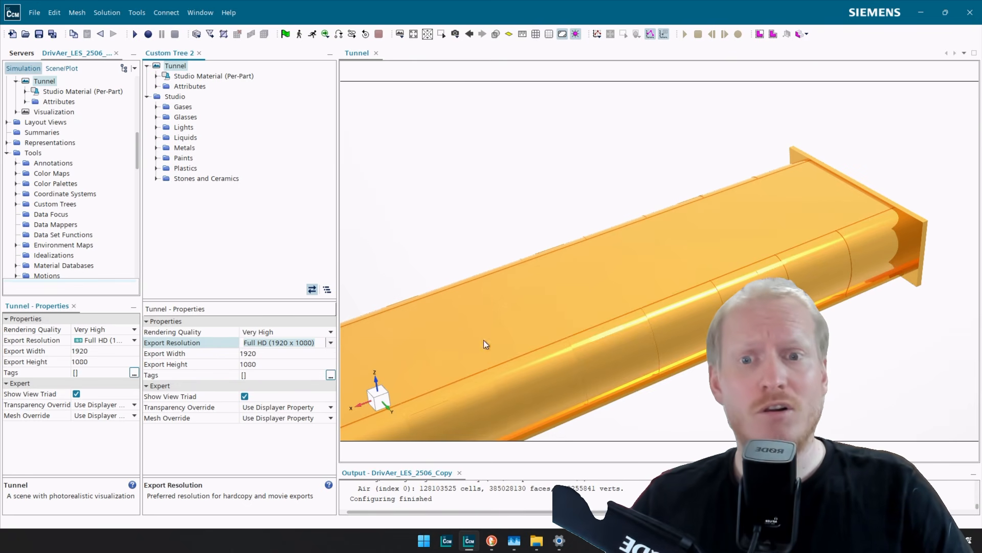
Try the 1 Megapixel Square (1024 x 1024) export resolution for the Tunnel scene and return to Full HD (1920 x 1080).
click(330, 343)
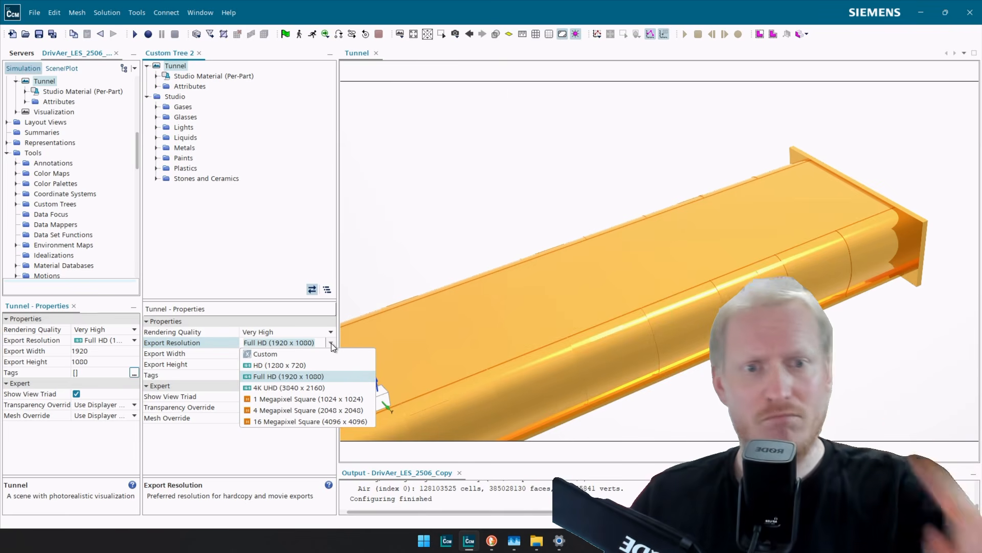
click(344, 404)
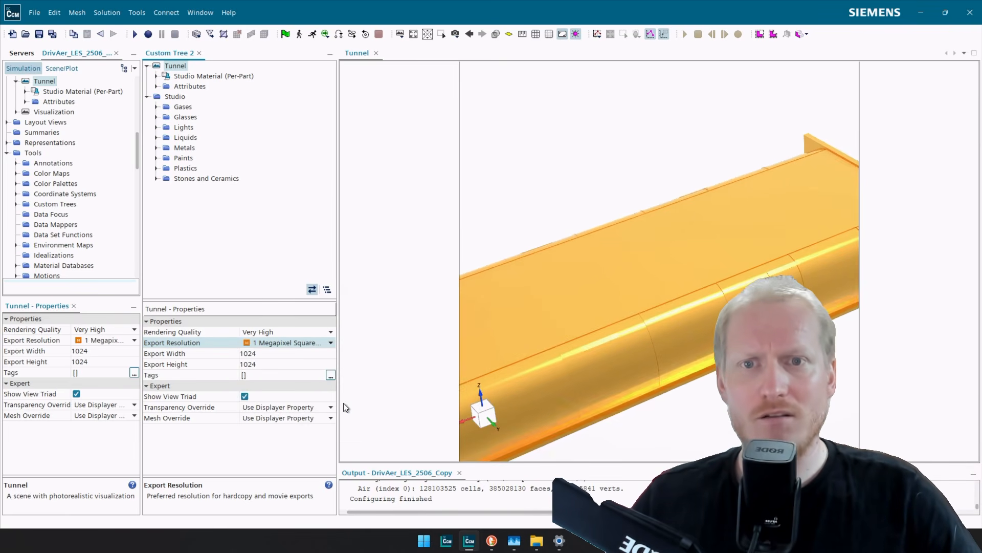
click(313, 345)
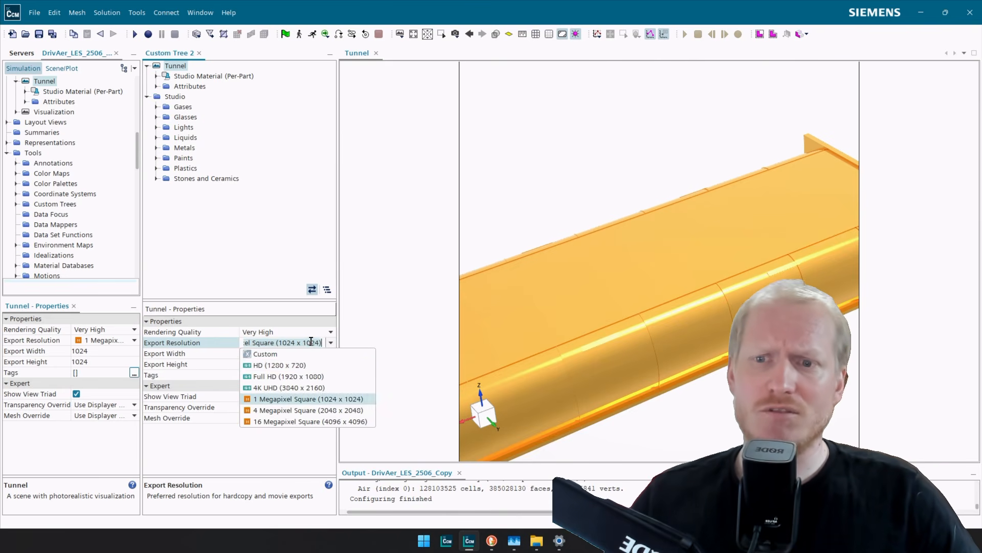
click(309, 377)
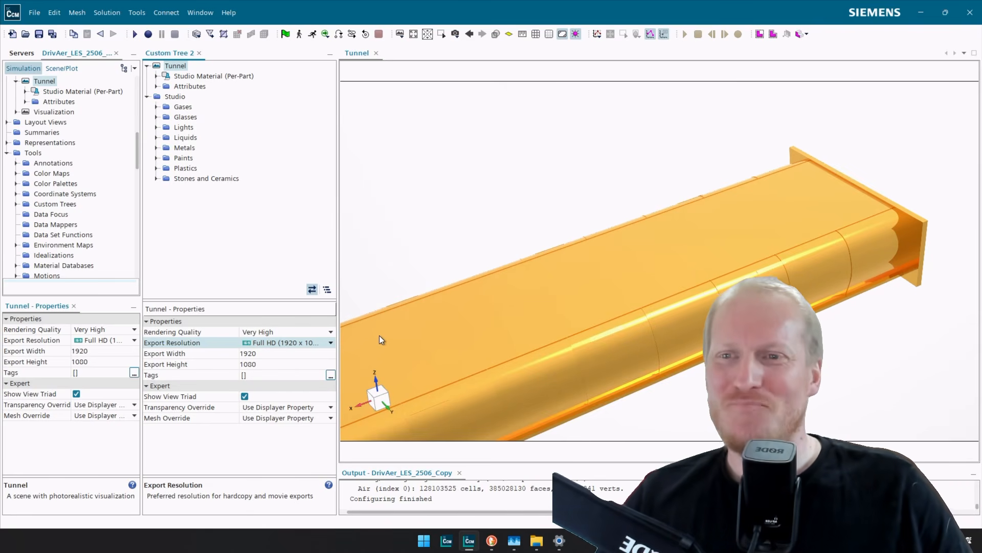
Set the Tunnel scene's export width to 1080 pixels.
click(266, 352)
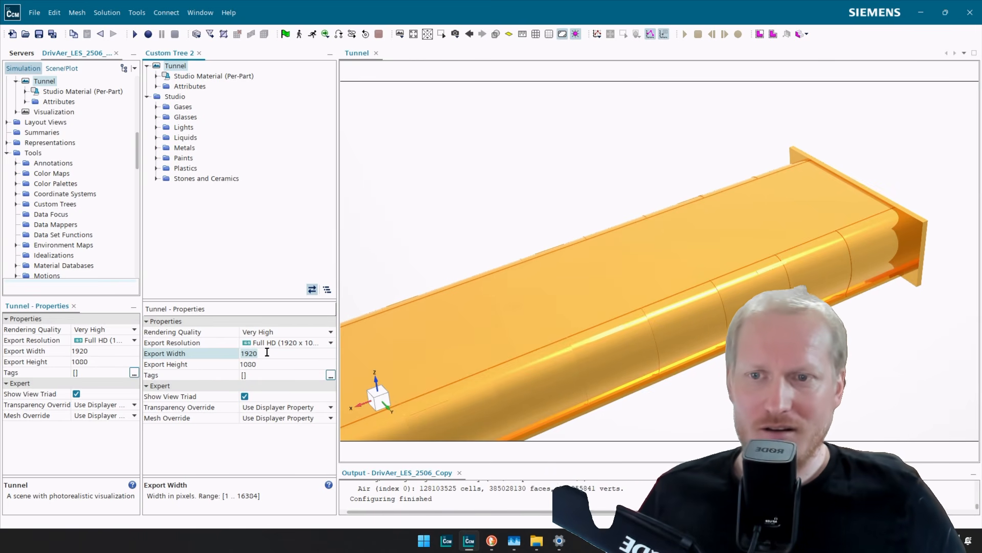
key(BackSpace)
key(BackSpace)
key(BackSpace)
text(080)
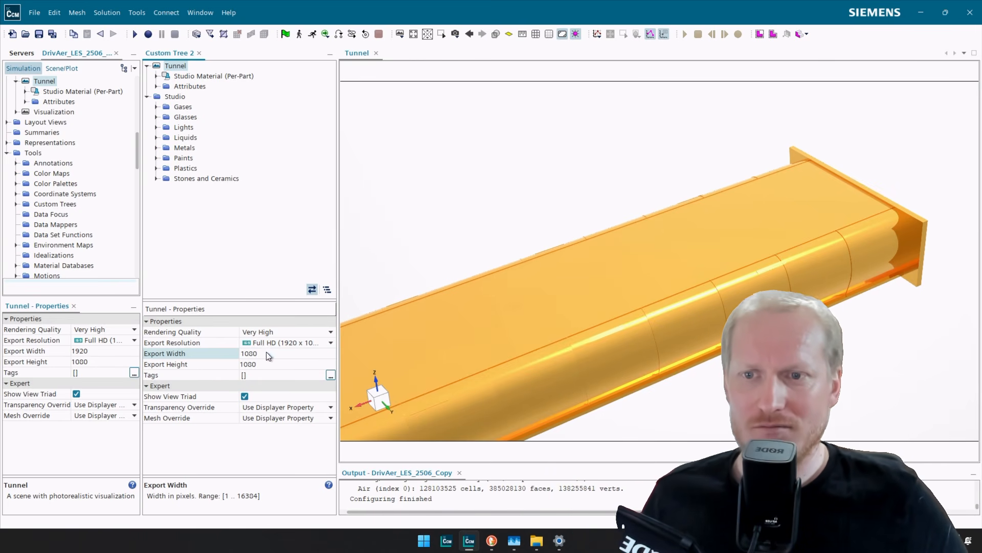
key(Return)
Set the Tunnel scene's export height to 1920 pixels for a portrait frame.
click(256, 365)
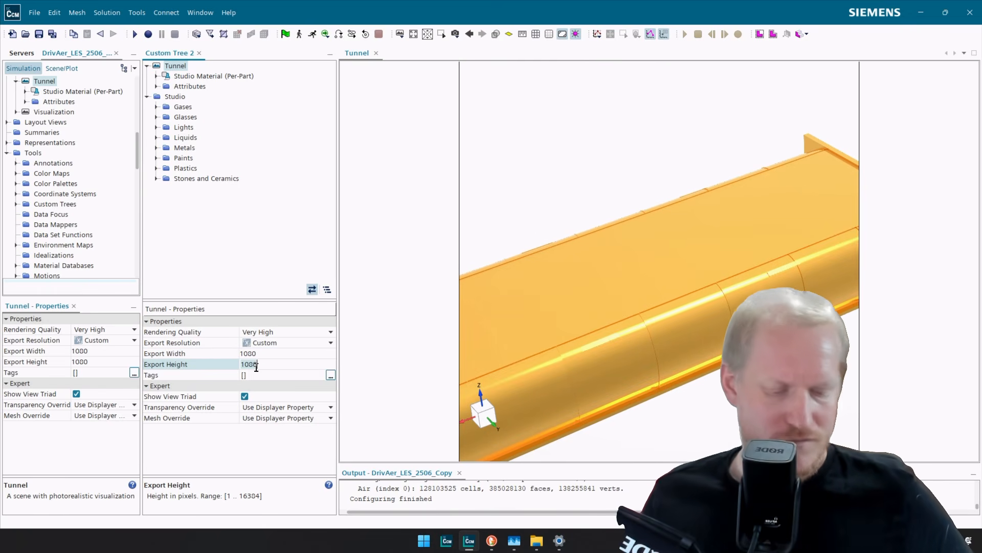
key(BackSpace)
key(BackSpace)
key(BackSpace)
text(920)
key(Return)
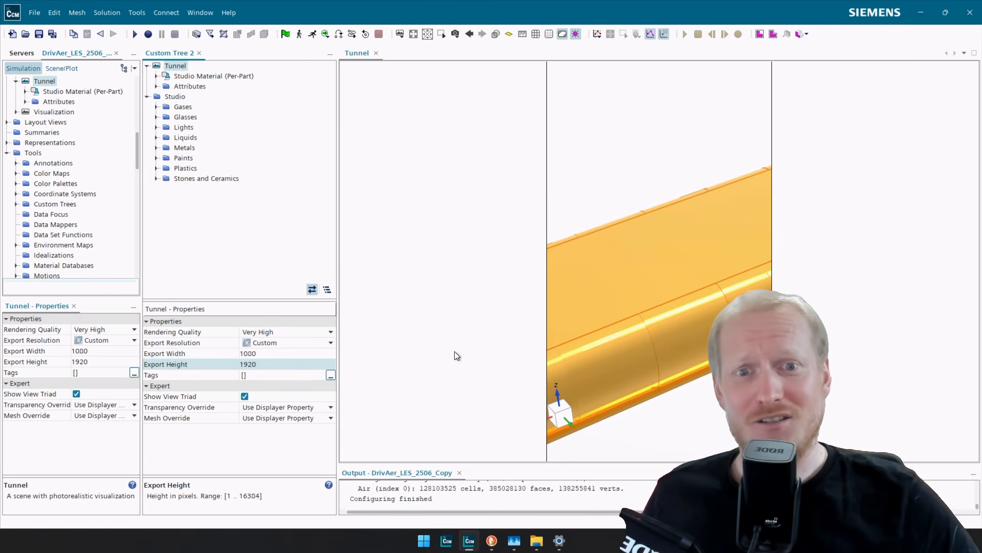
drag(634, 231, 581, 227)
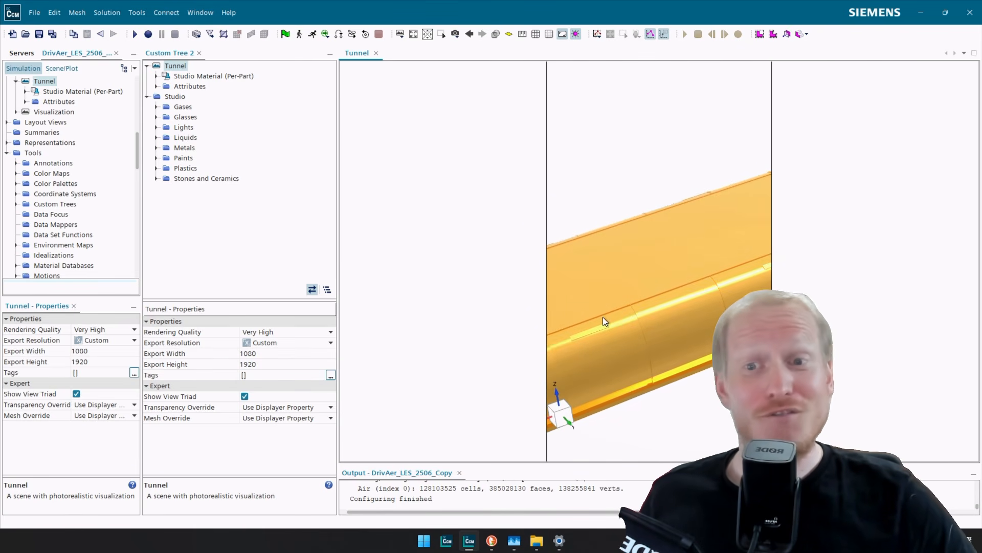
Restore the Tunnel scene's export resolution to the Full HD (1920 x 1080) preset.
click(290, 353)
text(19)
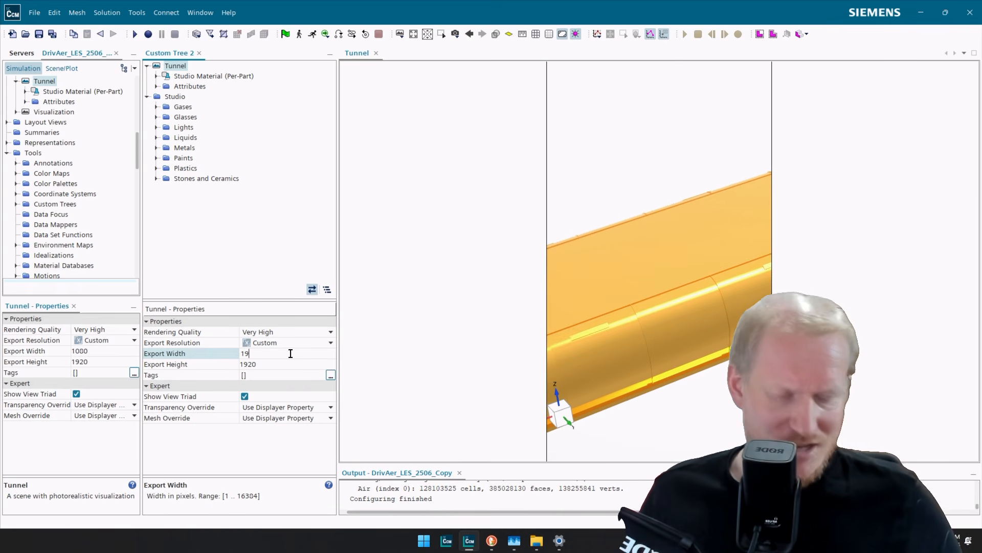
text(20)
click(299, 346)
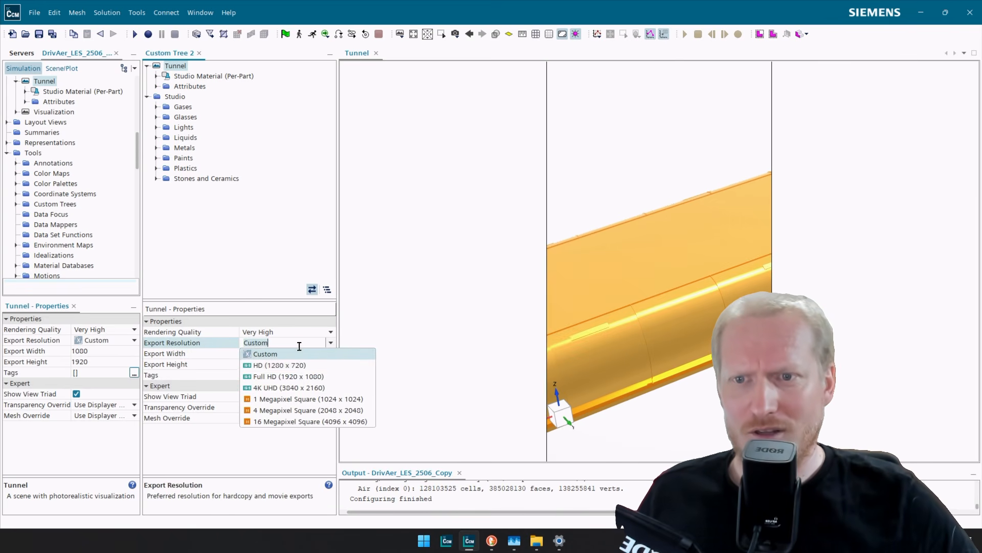
click(299, 376)
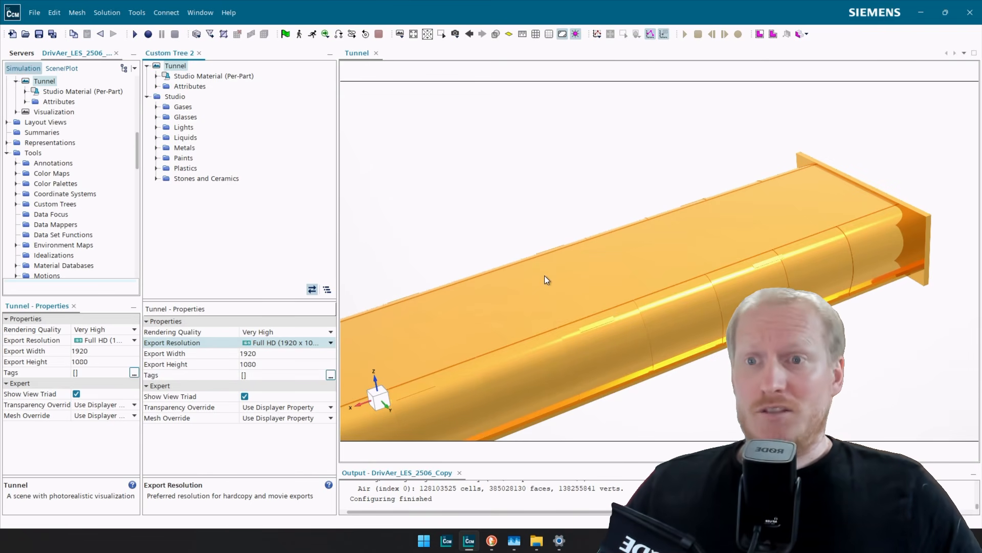
Hide the view triad in the Tunnel scene.
mouse_move(544, 276)
mouse_down()
mouse_move(558, 282)
mouse_move(523, 287)
mouse_move(531, 283)
mouse_up()
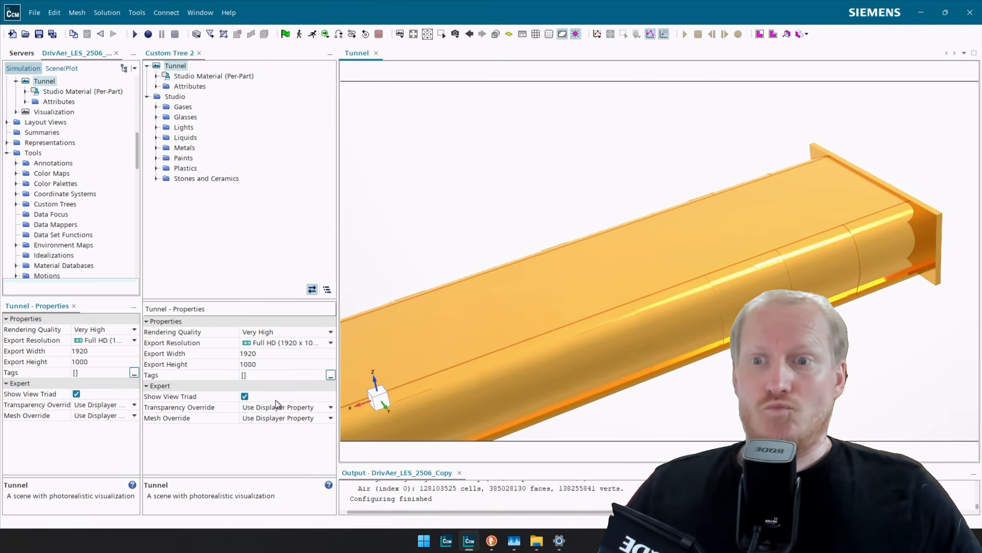
right_drag(496, 351, 569, 208)
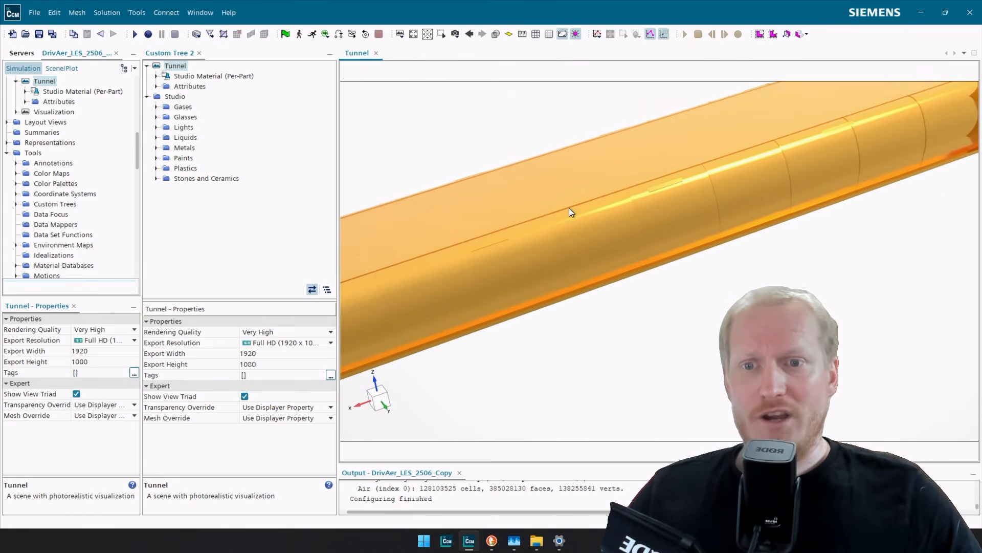
click(245, 397)
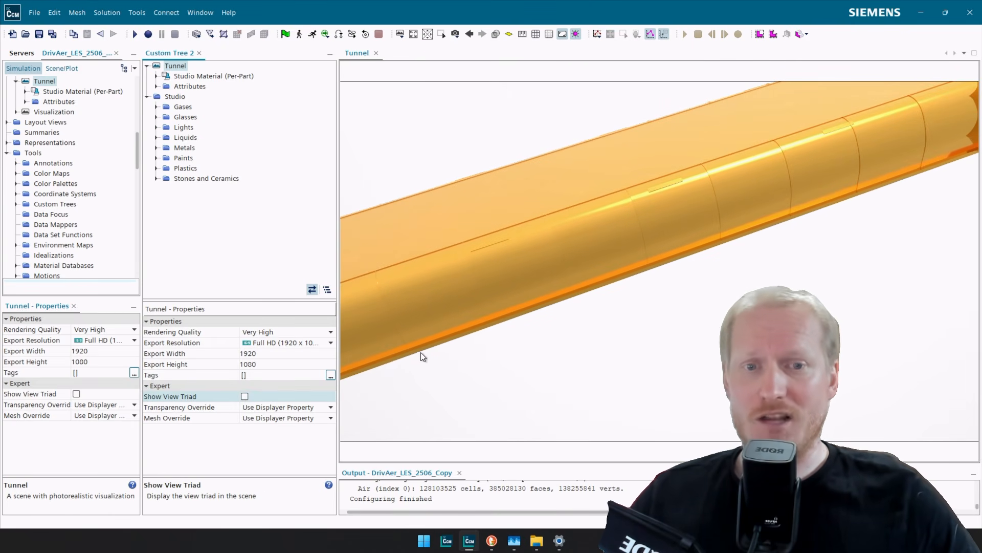
mouse_move(574, 284)
mouse_down()
mouse_move(540, 340)
mouse_move(544, 311)
mouse_move(609, 293)
mouse_move(581, 282)
mouse_up()
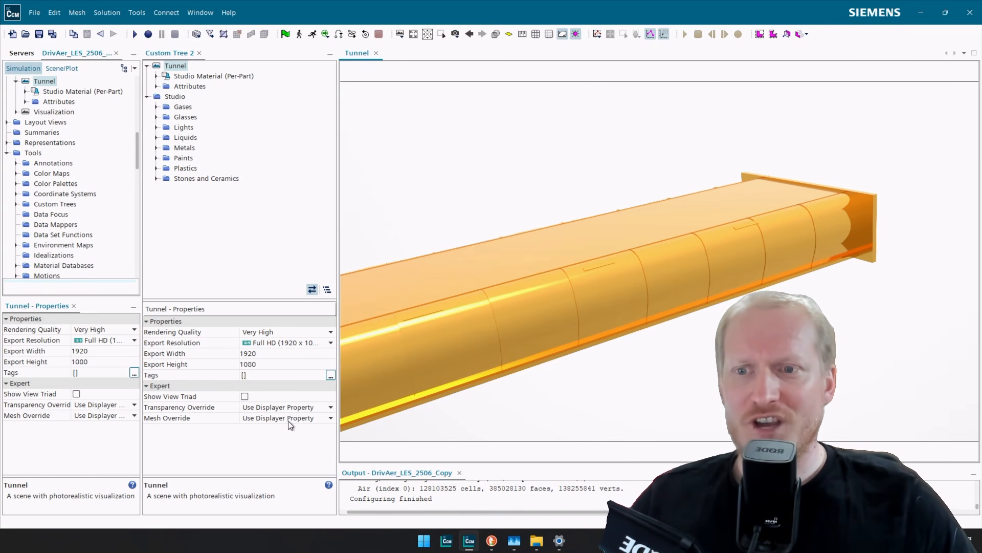
Check the Studio Material (Per-Part) displayer's input parts under _TUNNEL, listing only the selected ones, and leave the selection as is.
click(203, 77)
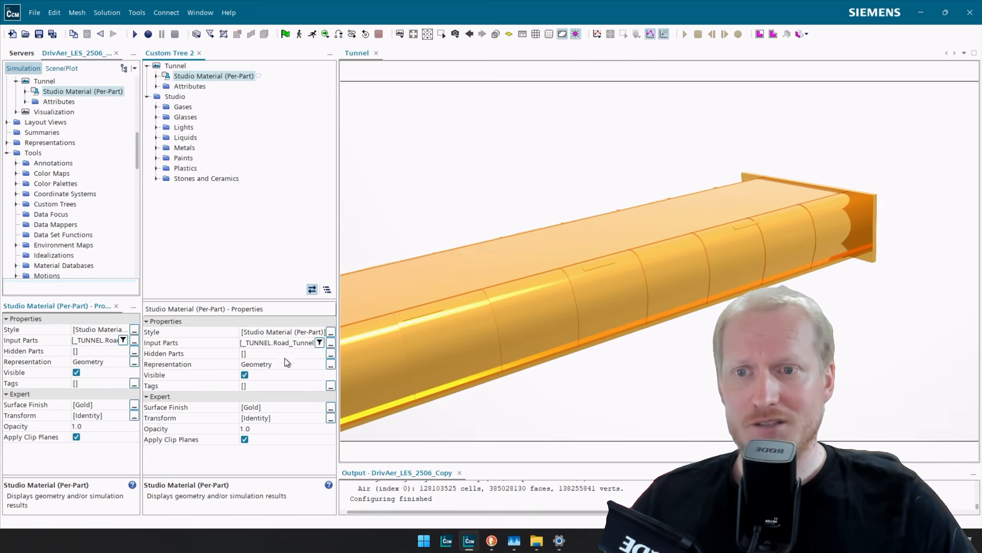
click(330, 343)
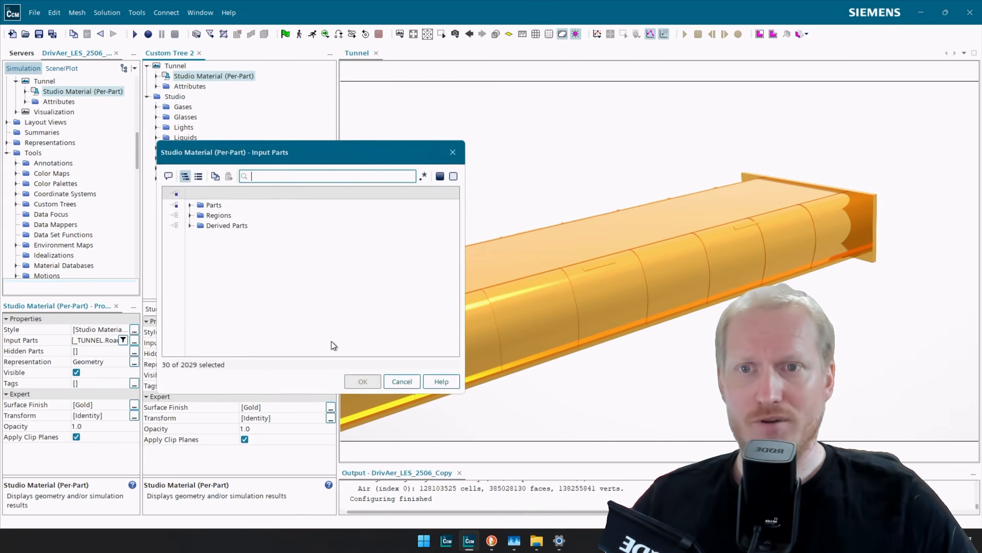
click(190, 204)
click(199, 215)
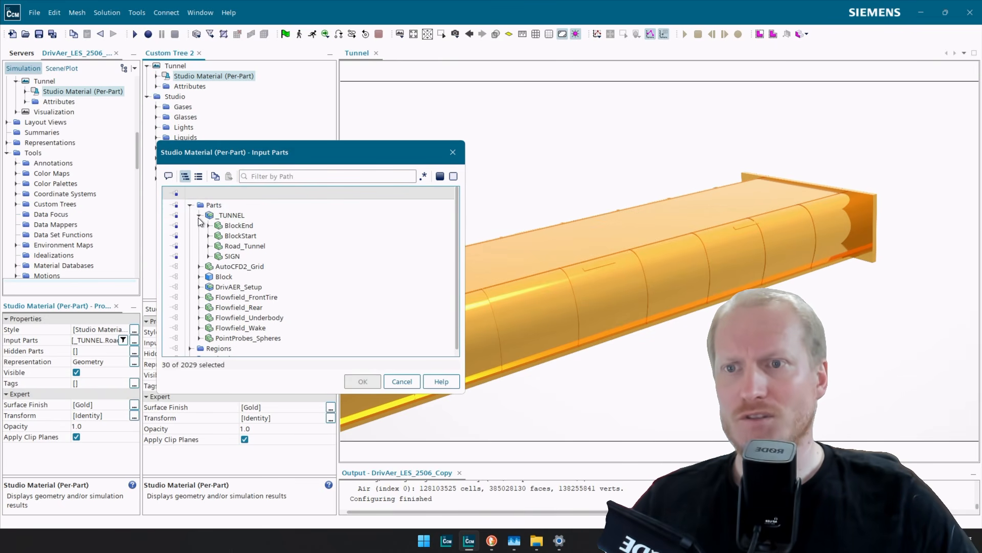
click(440, 176)
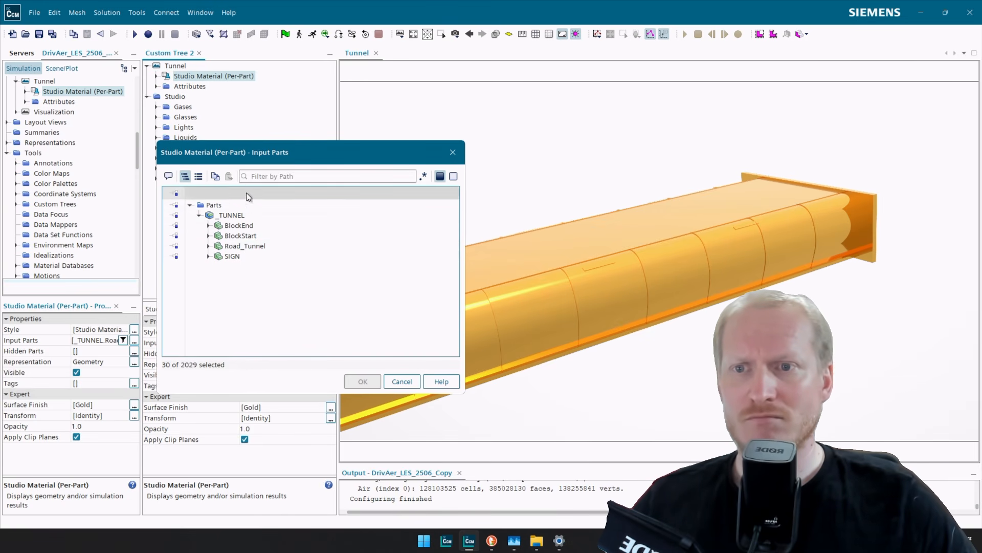
key(Escape)
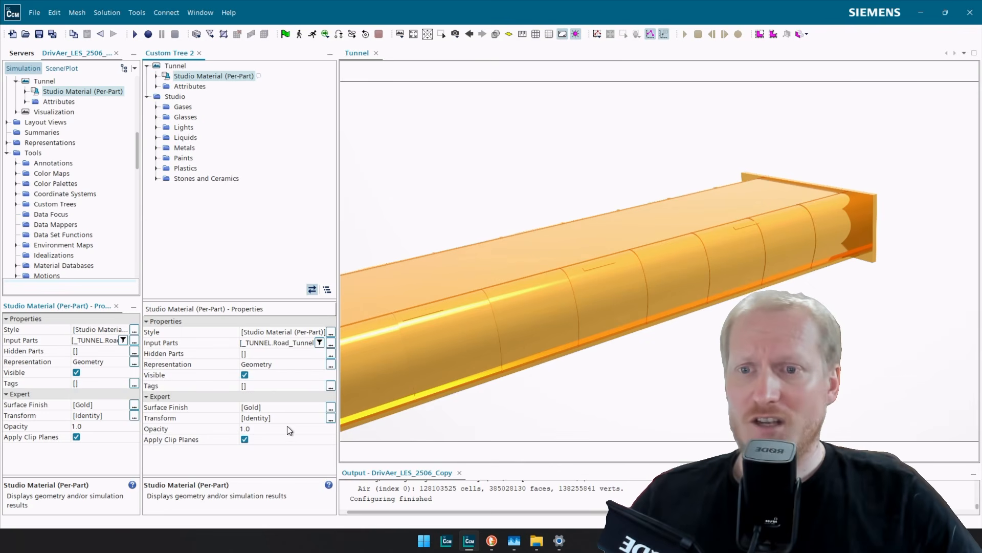
Set the Studio Material (Per-Part) displayer's surface finish to Automatic.
click(286, 406)
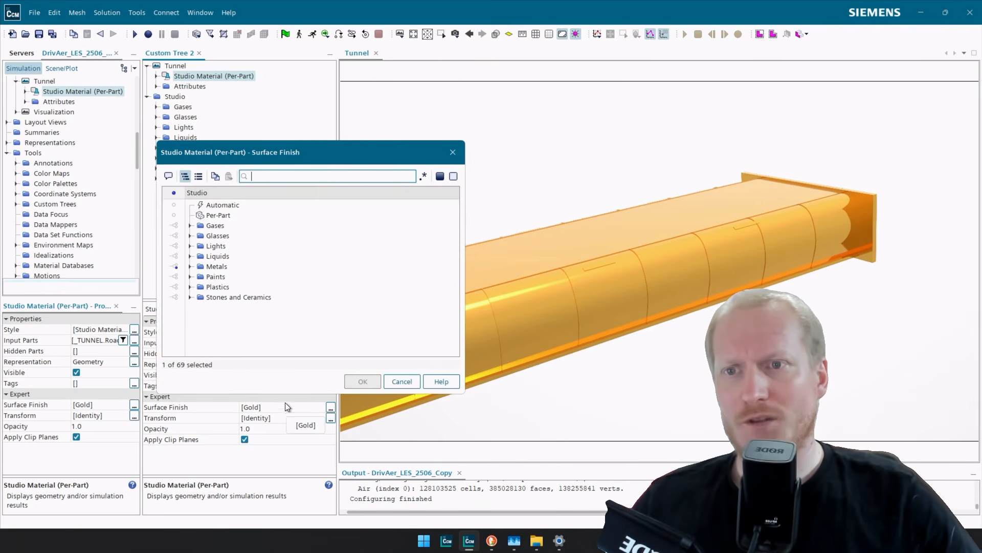
click(240, 205)
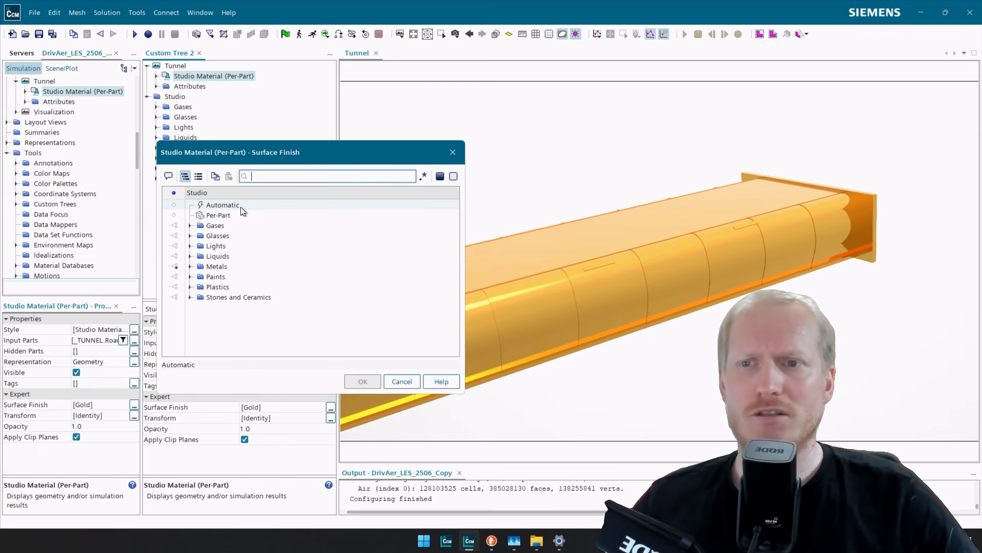
click(365, 386)
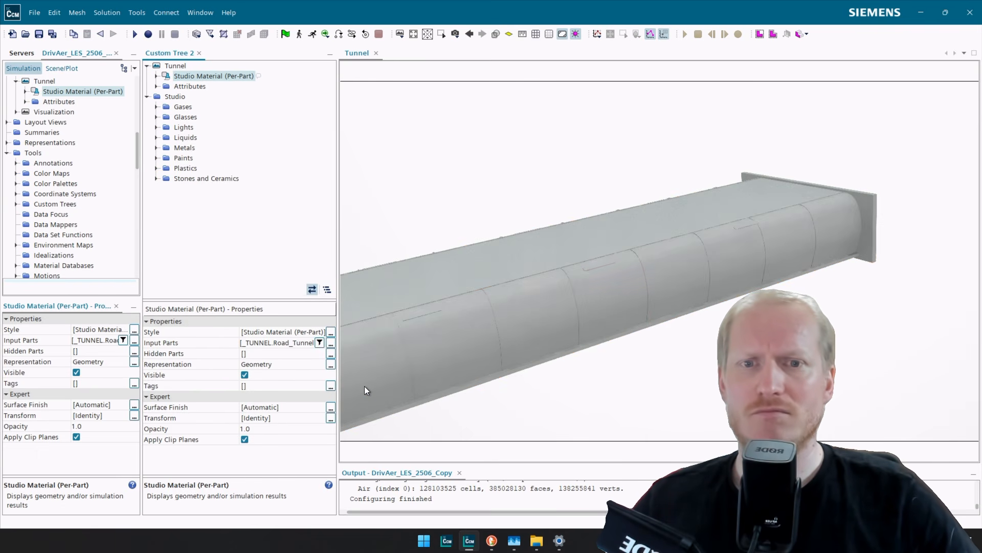
drag(578, 295, 555, 307)
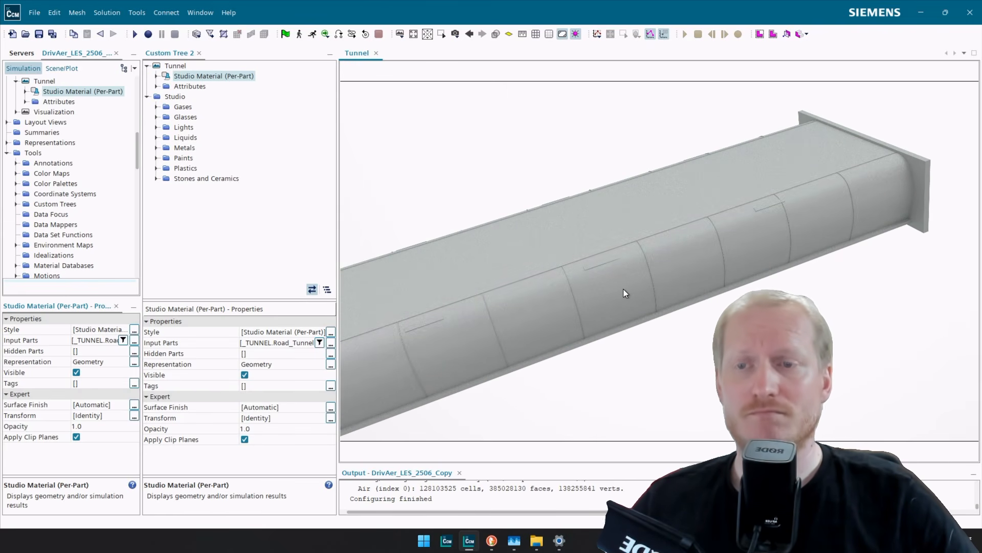
Start setting a Studio material for the BlockStart block surface, using the plastic Rubber (Ivory Black) as its base.
drag(623, 289, 636, 266)
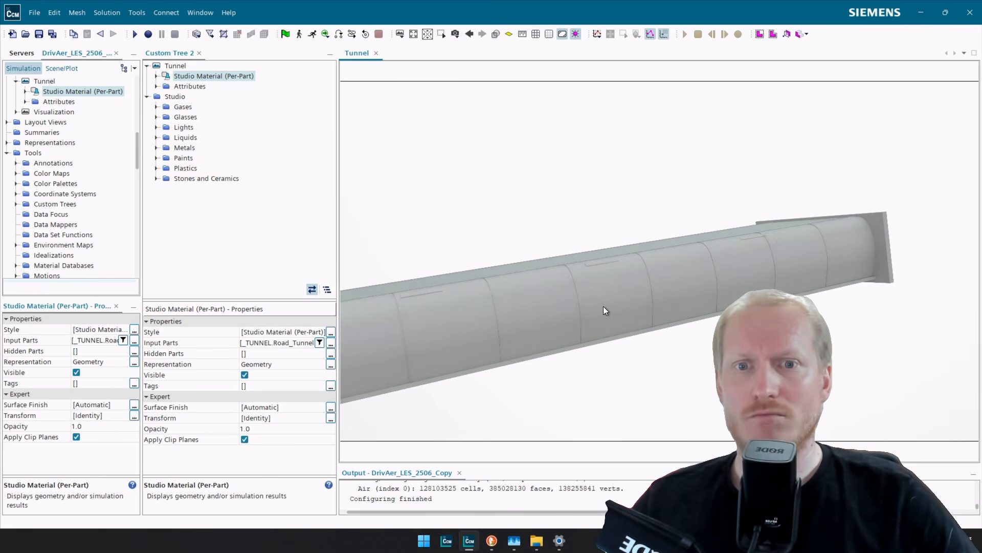
drag(603, 306, 445, 333)
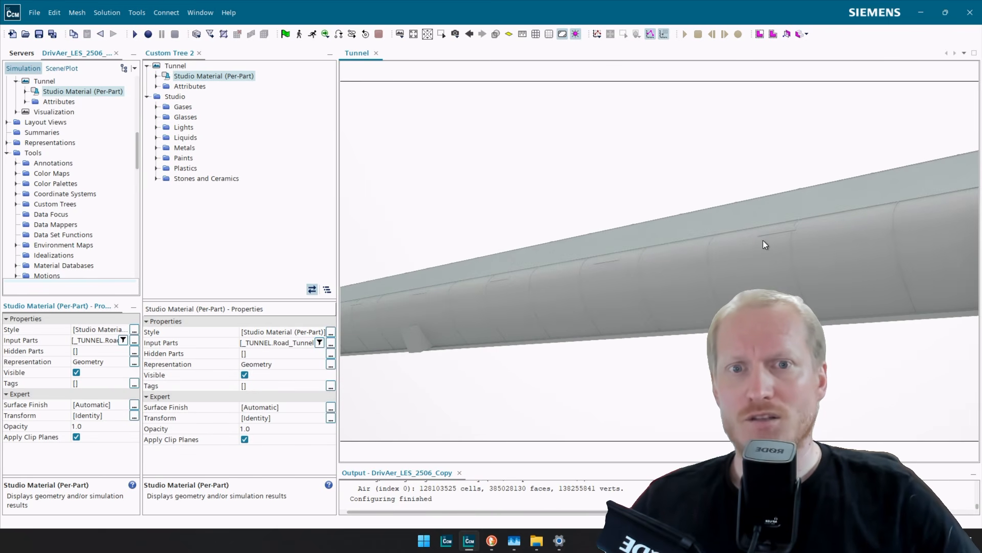
drag(763, 241, 675, 255)
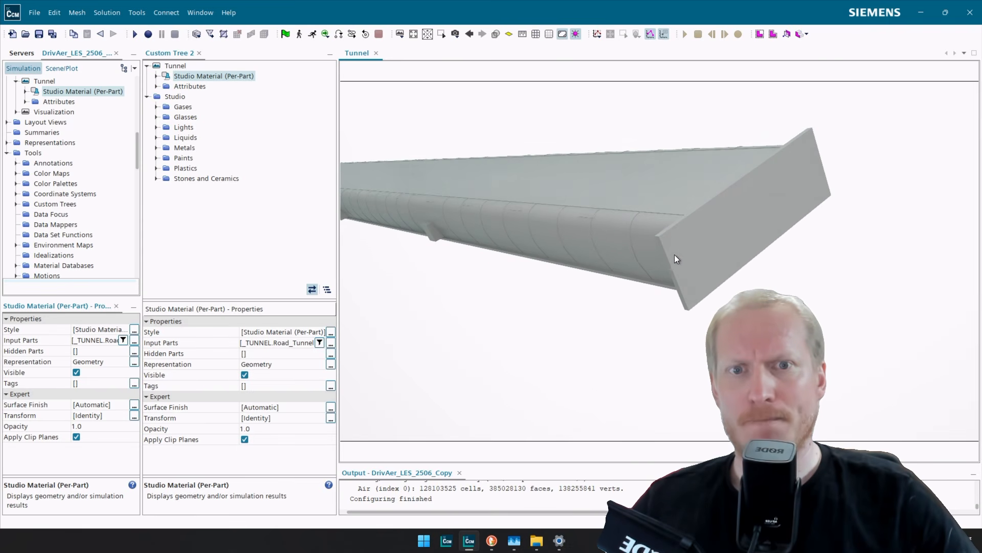
click(709, 241)
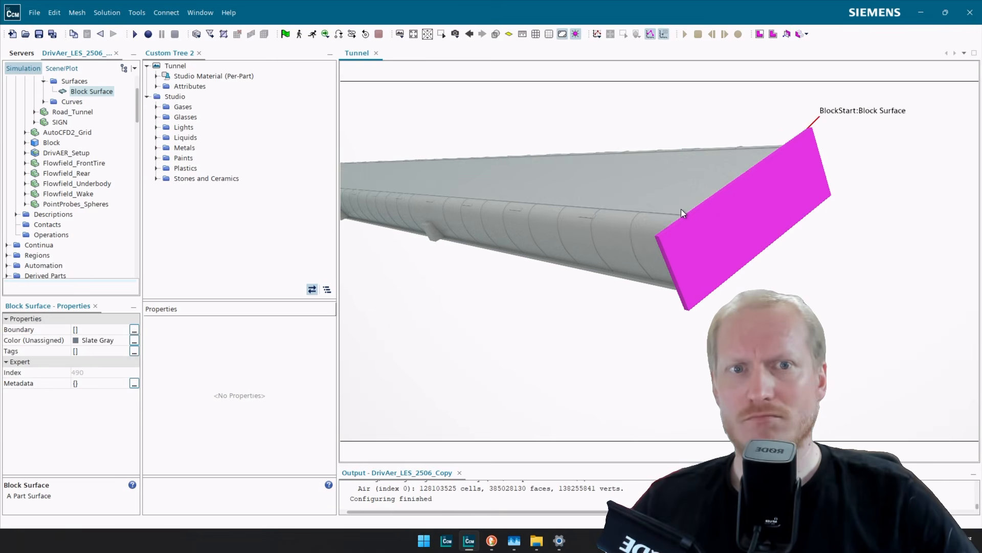
mouse_move(680, 208)
mouse_down()
mouse_move(793, 199)
mouse_move(671, 213)
mouse_up()
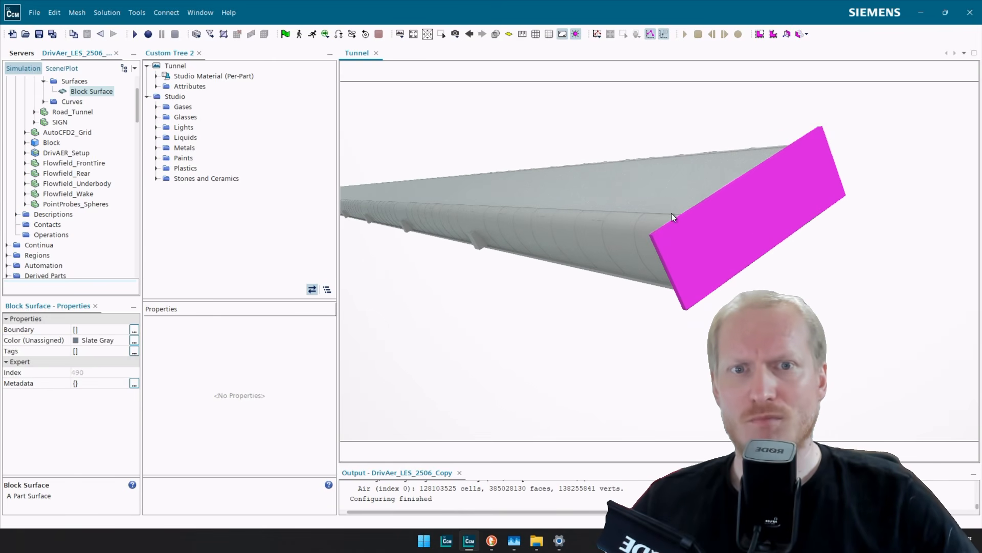
right_click(754, 224)
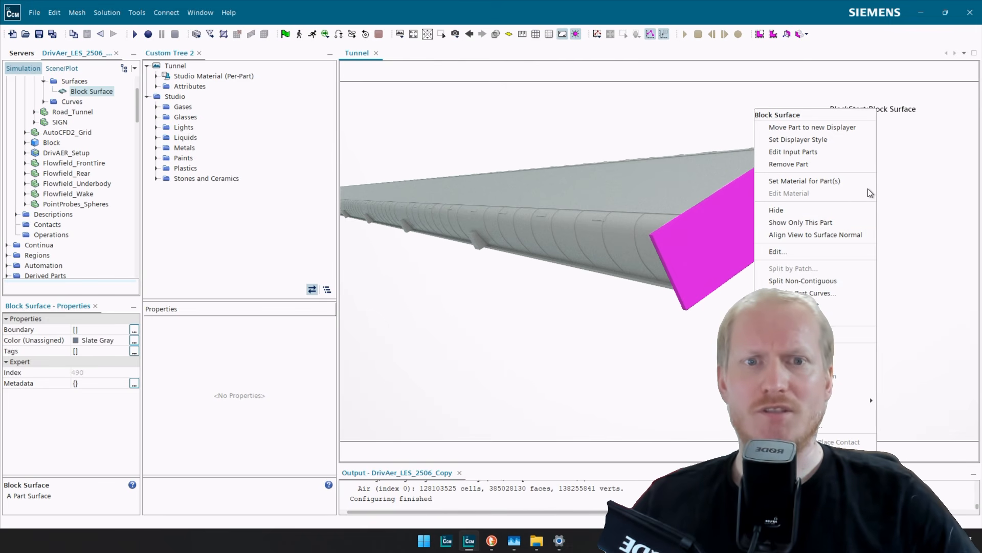
drag(525, 235, 659, 229)
middle_drag(680, 230, 492, 234)
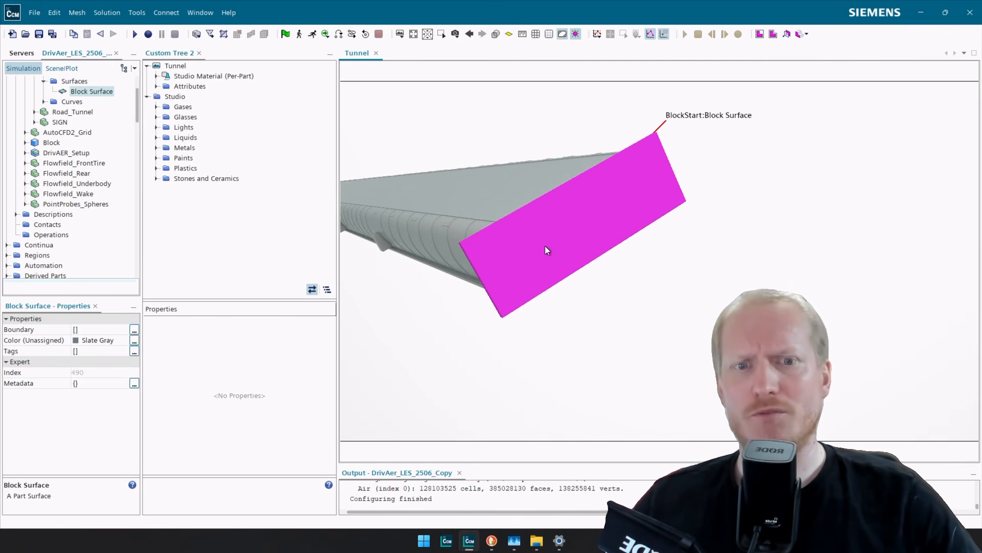
right_click(560, 247)
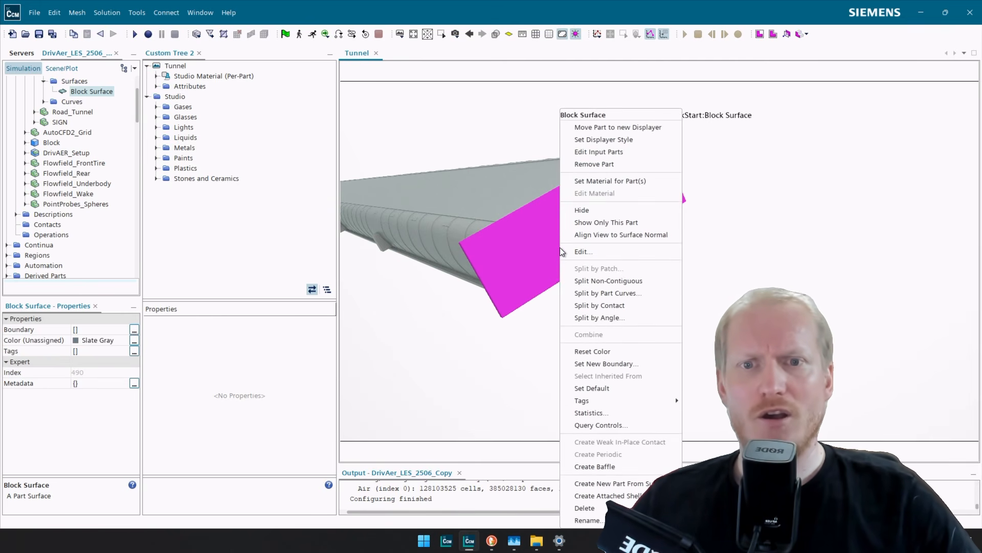
click(609, 182)
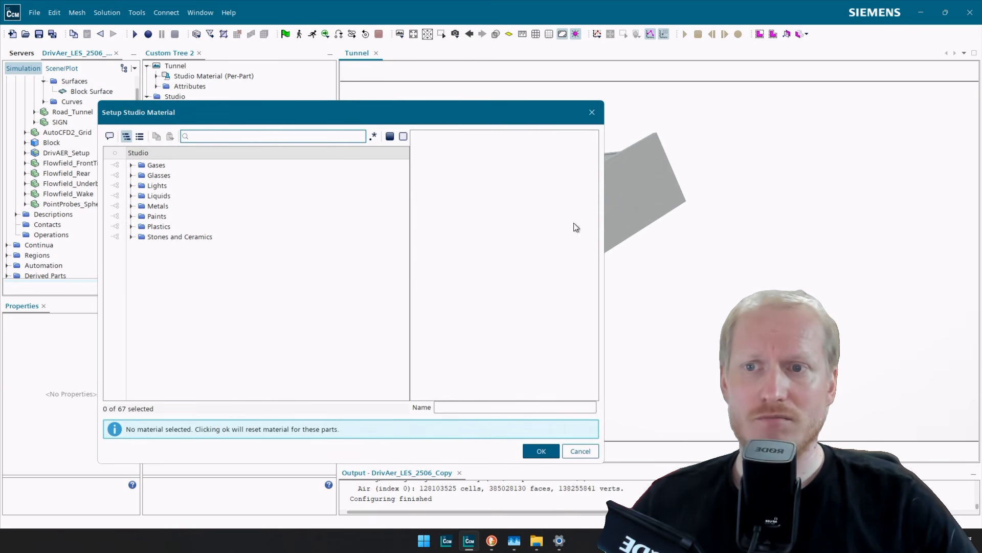
click(131, 226)
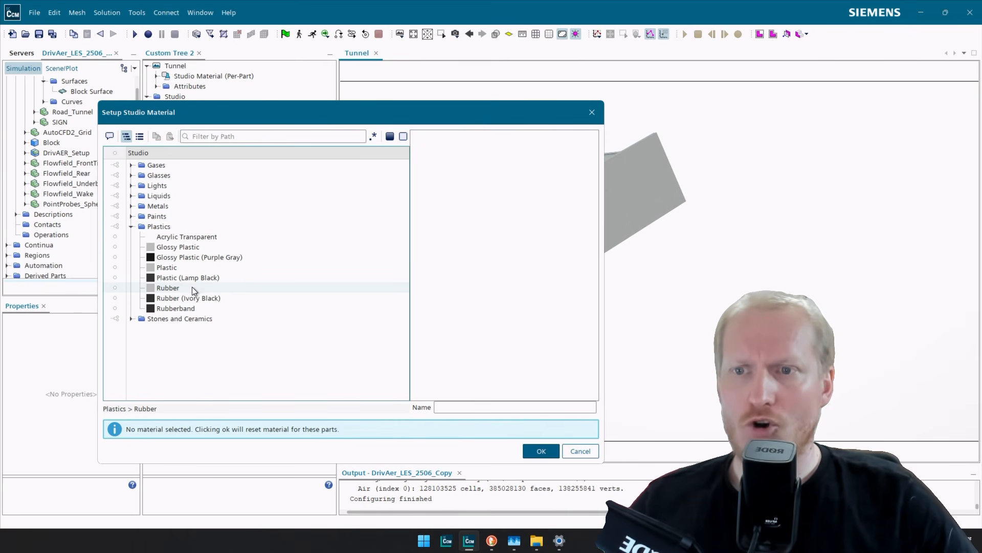
click(131, 216)
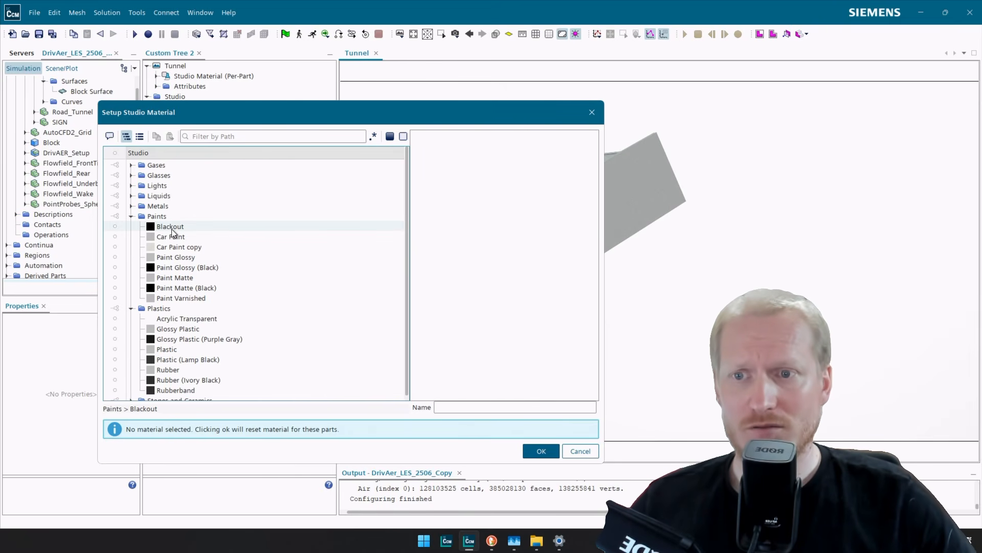
click(193, 381)
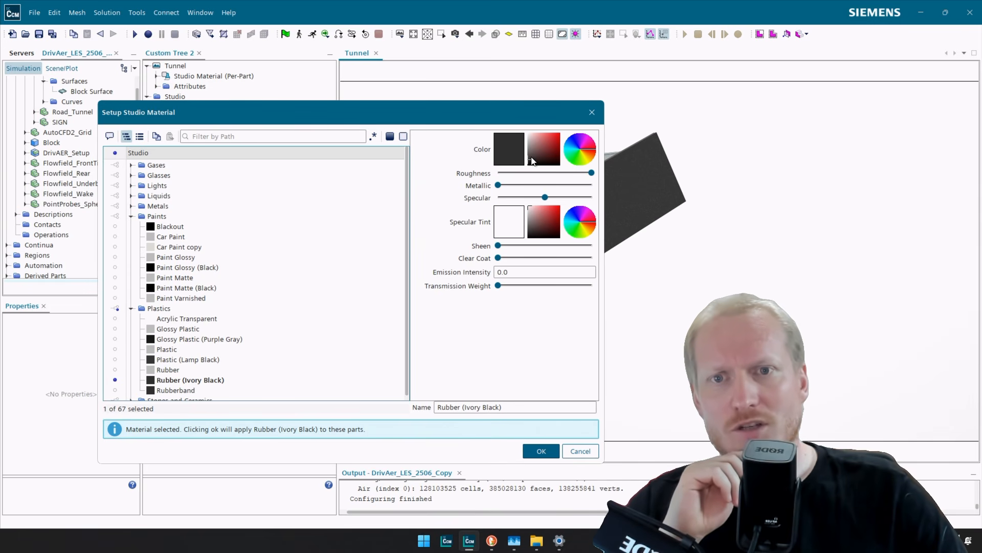
Change the material's color to black, name the copy Rubber (Black) and apply it to the BlockStart surface.
drag(546, 144, 554, 138)
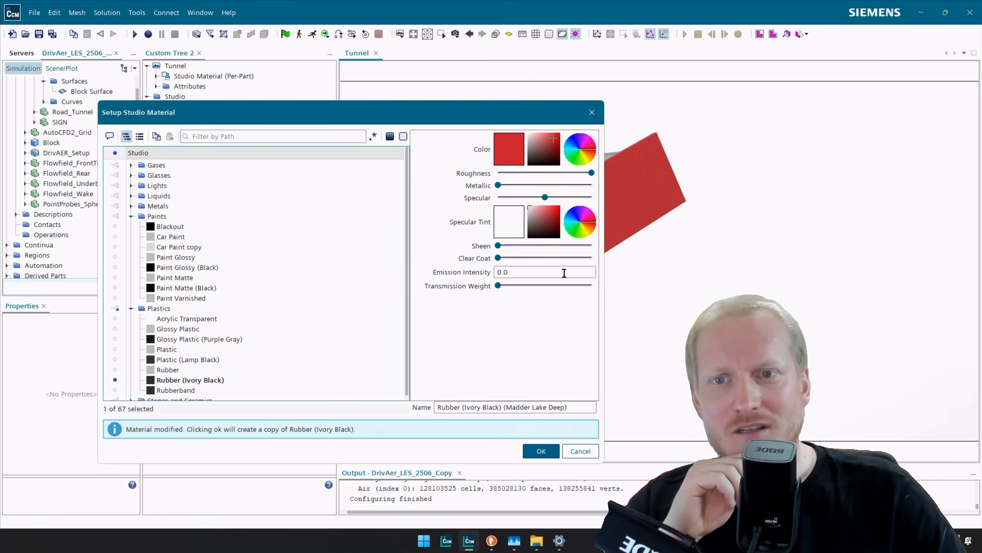
drag(450, 112, 373, 102)
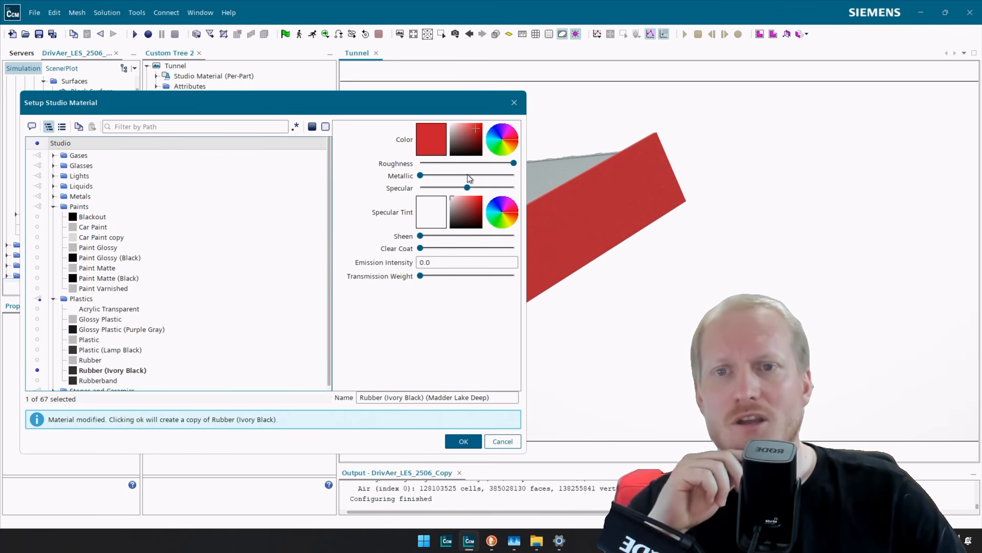
click(450, 154)
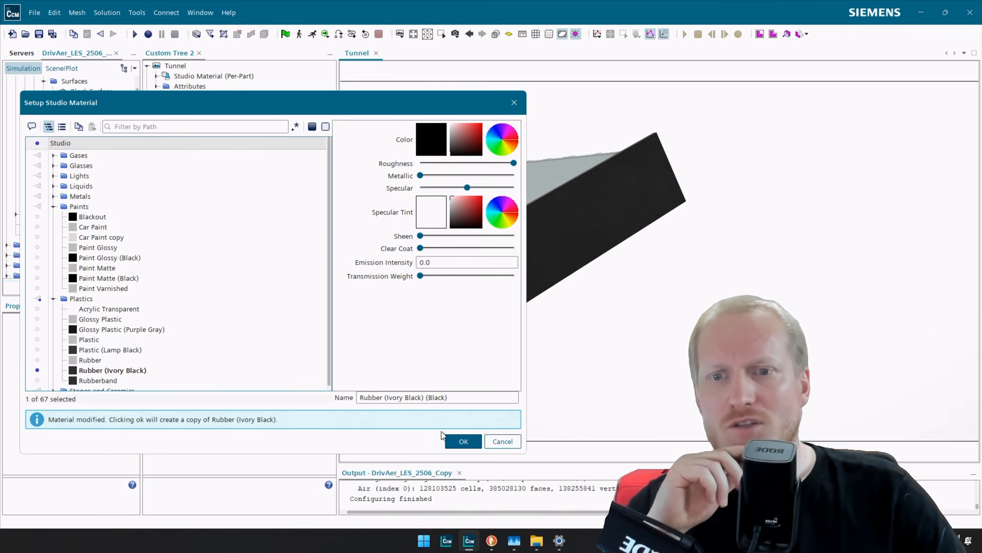
drag(390, 399, 421, 397)
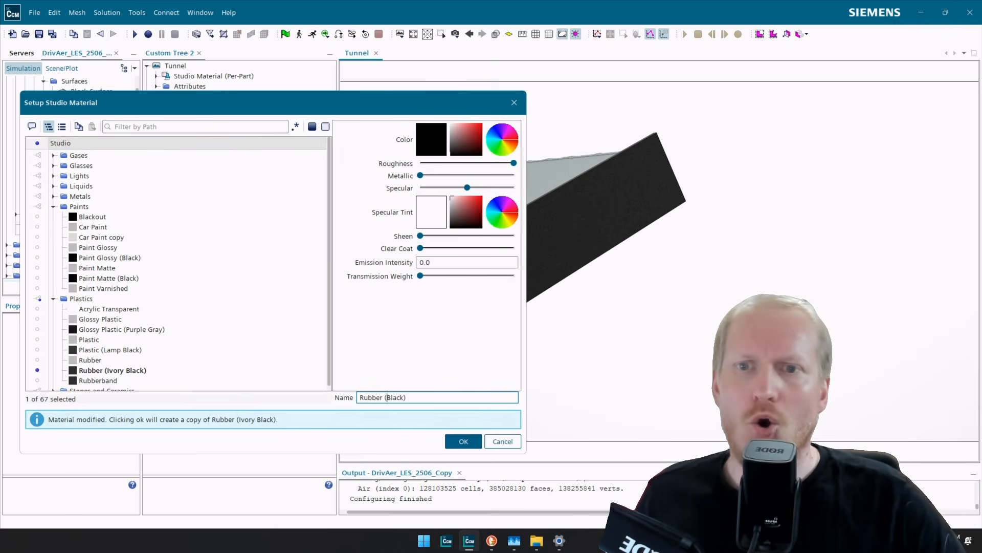
click(460, 442)
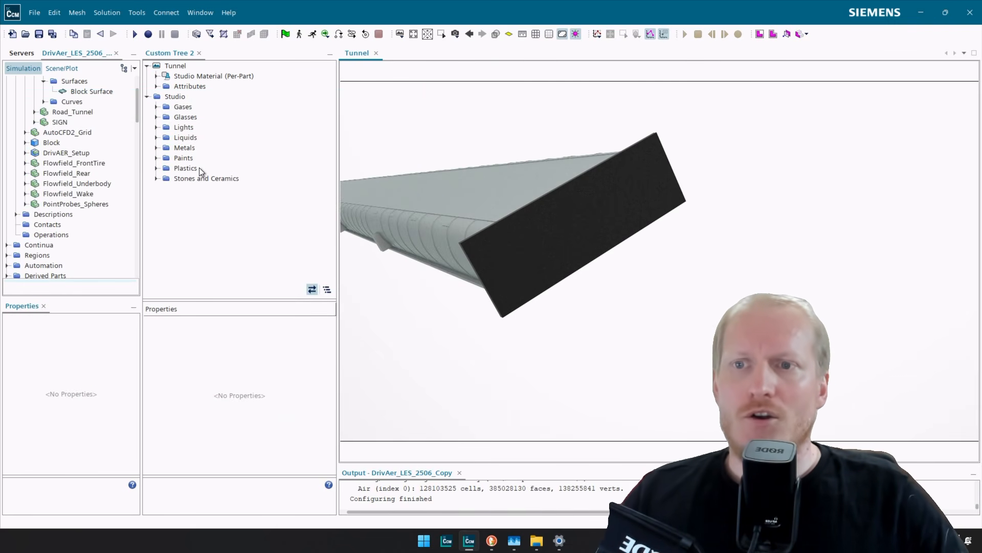
Rename the Rubber (Black) material under Studio > Plastics to TunnelEnds.
click(157, 168)
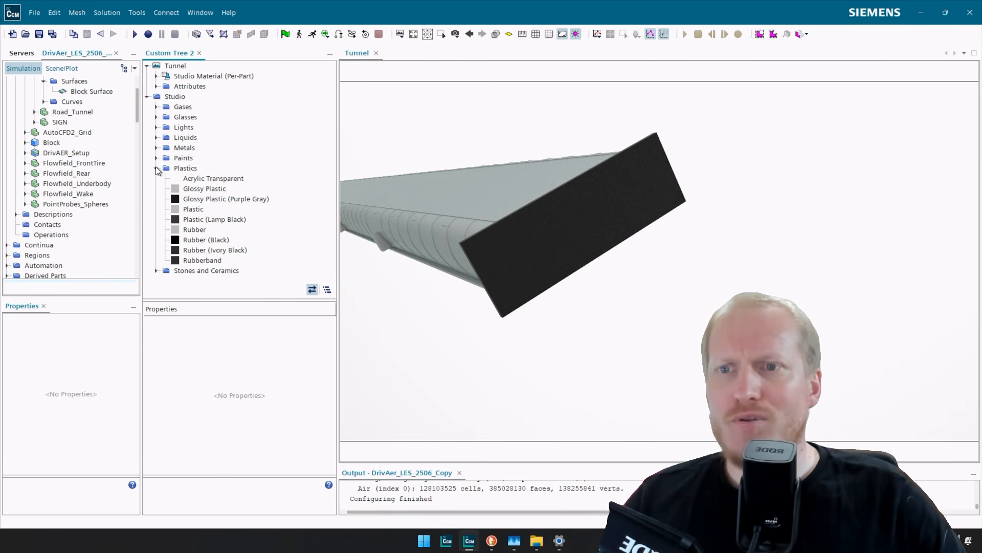
double_click(218, 243)
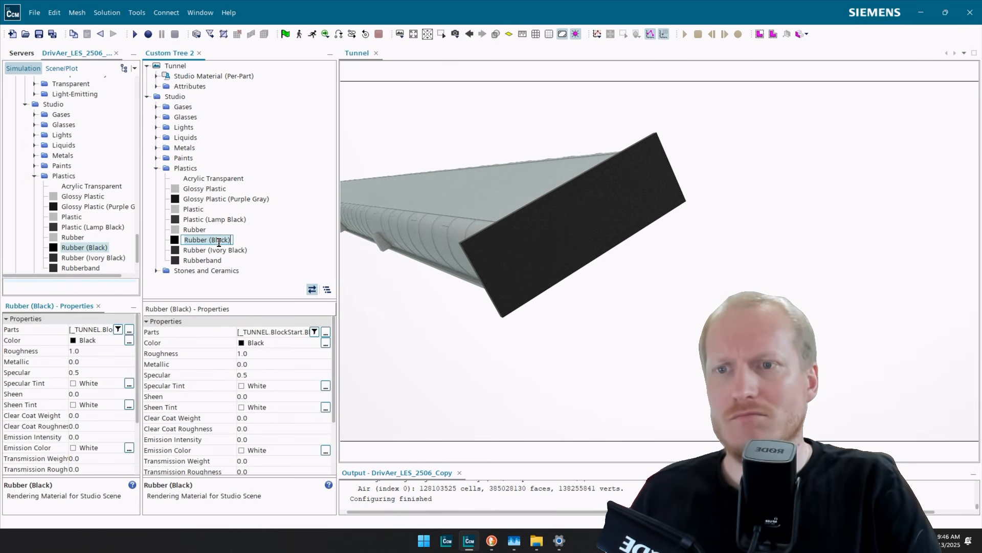
text(TunnelEnd)
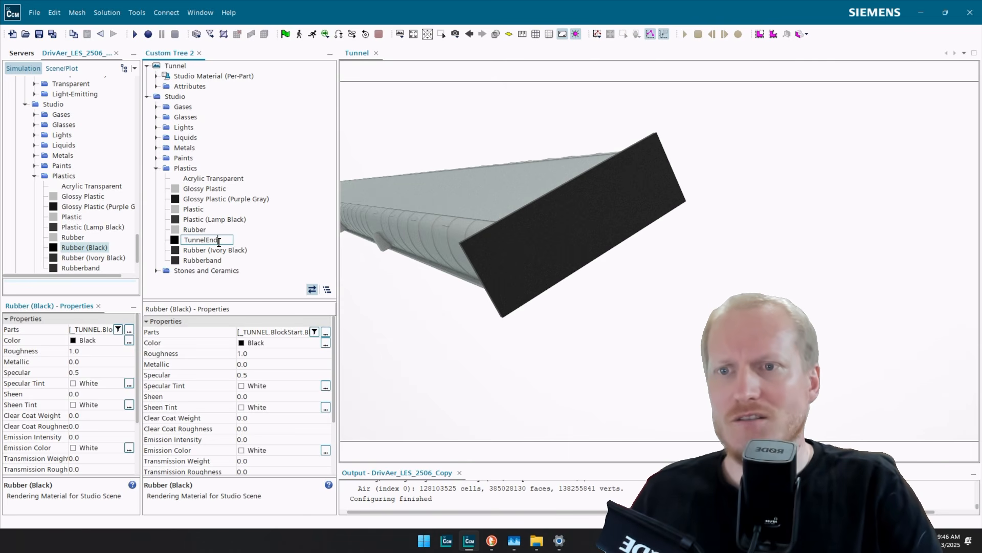
text(s)
key(Return)
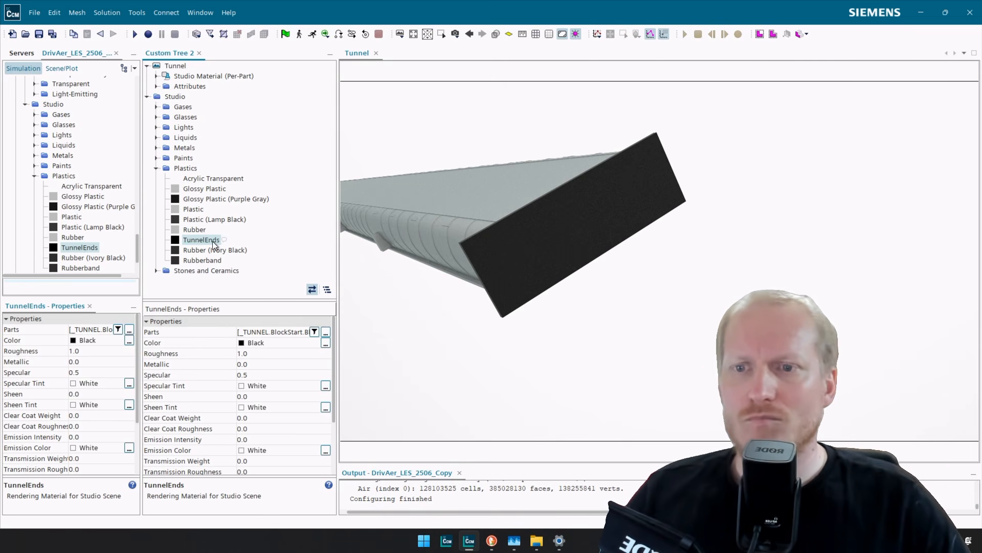
Assign the TunnelEnds material to the BlockEnd block surface at the tunnel's opposite end, and select that material under Plastics.
drag(476, 204, 644, 198)
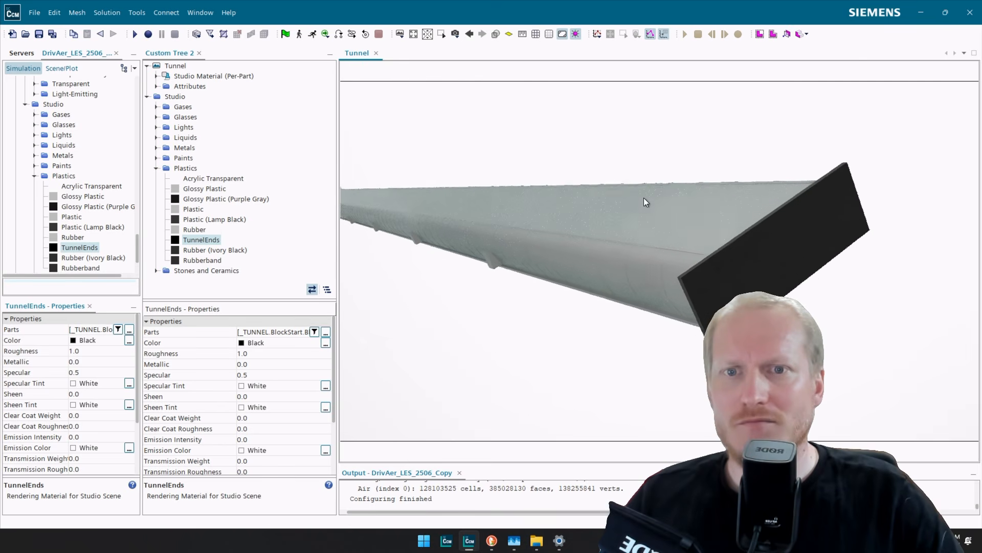
scroll(634, 200, down, 4)
drag(434, 173, 634, 174)
right_drag(634, 174, 970, 262)
scroll(817, 240, up, 4)
scroll(970, 262, up, 2)
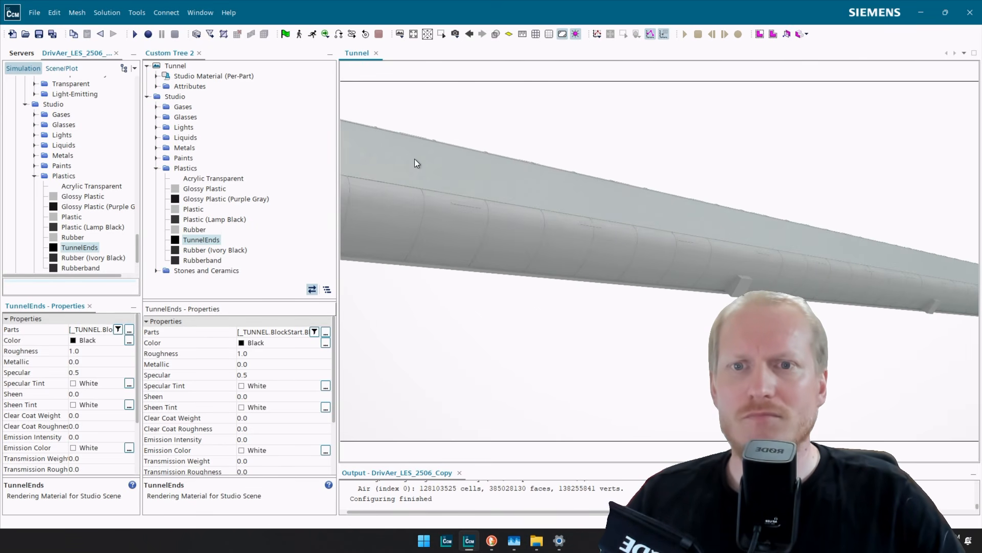
drag(416, 162, 570, 256)
click(505, 228)
right_click(505, 228)
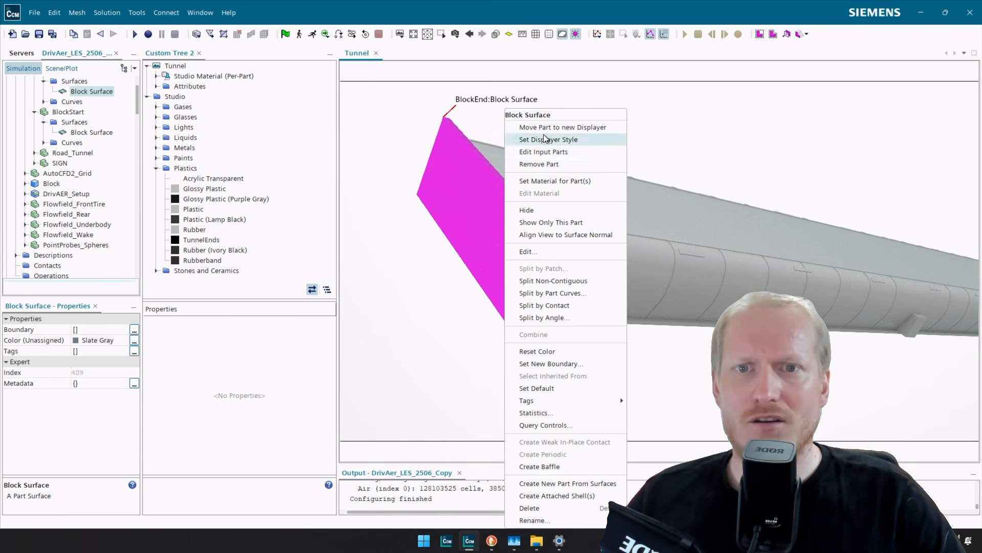
click(573, 180)
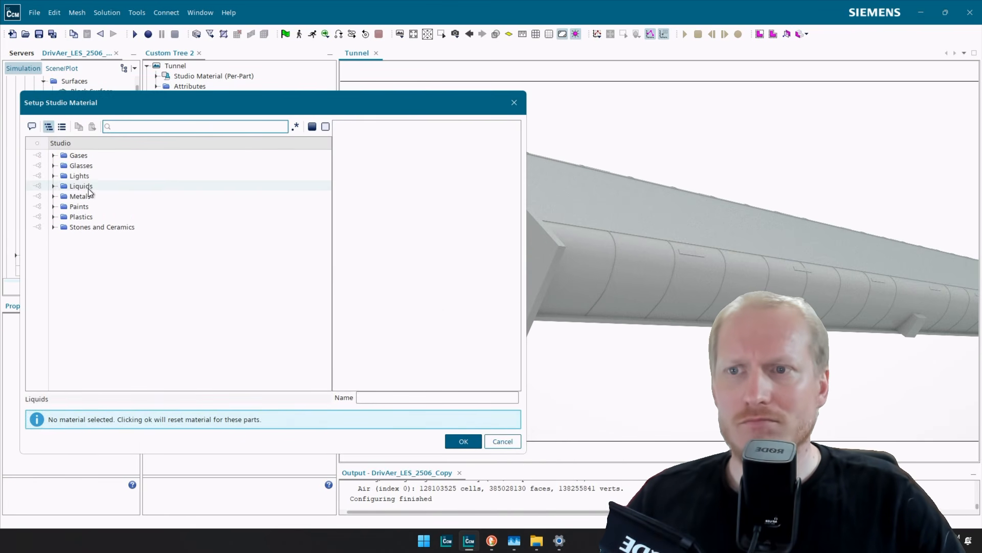
click(53, 216)
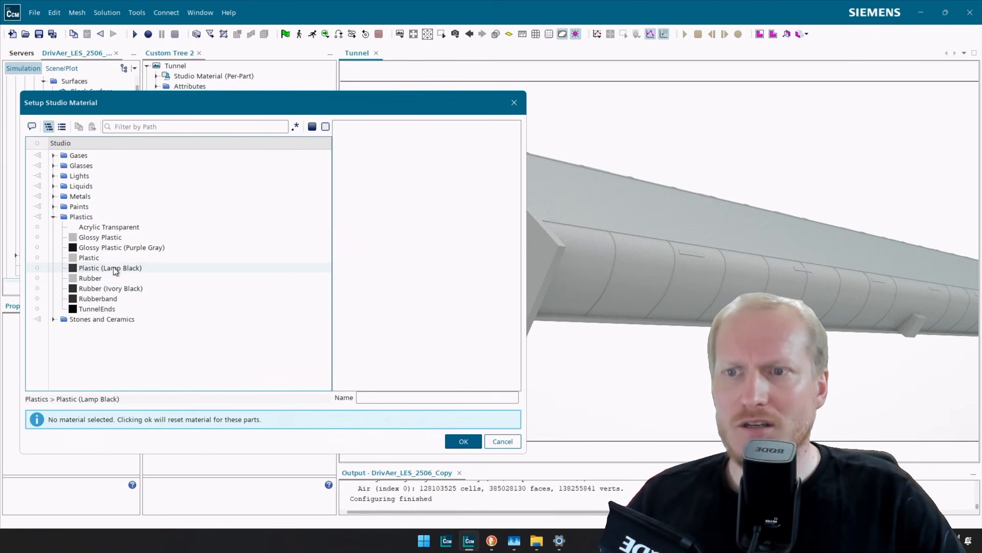
click(104, 308)
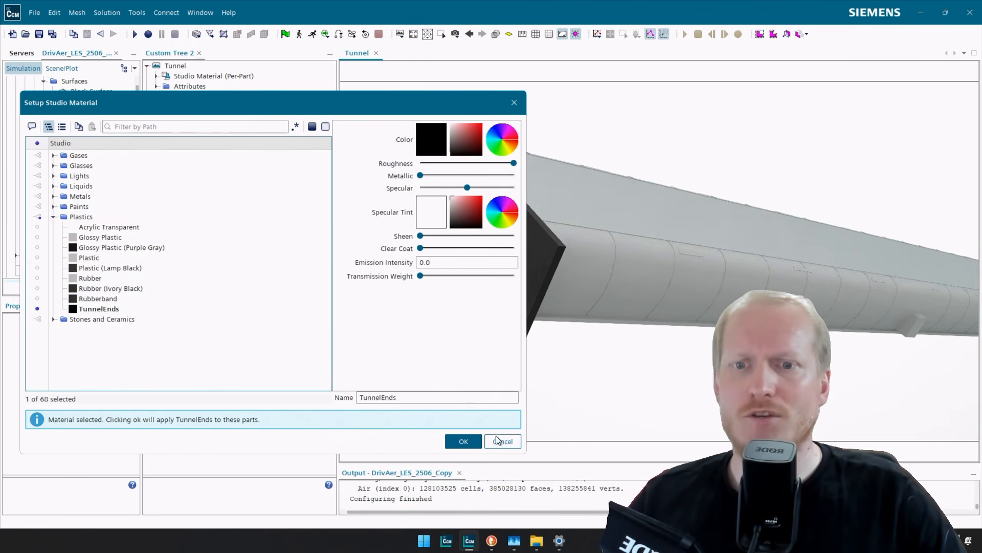
click(463, 441)
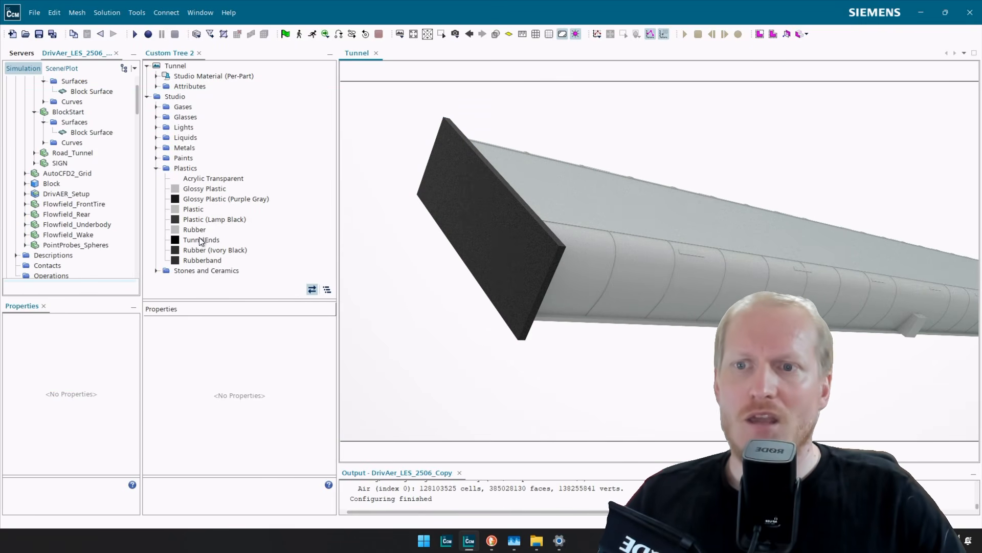
click(212, 241)
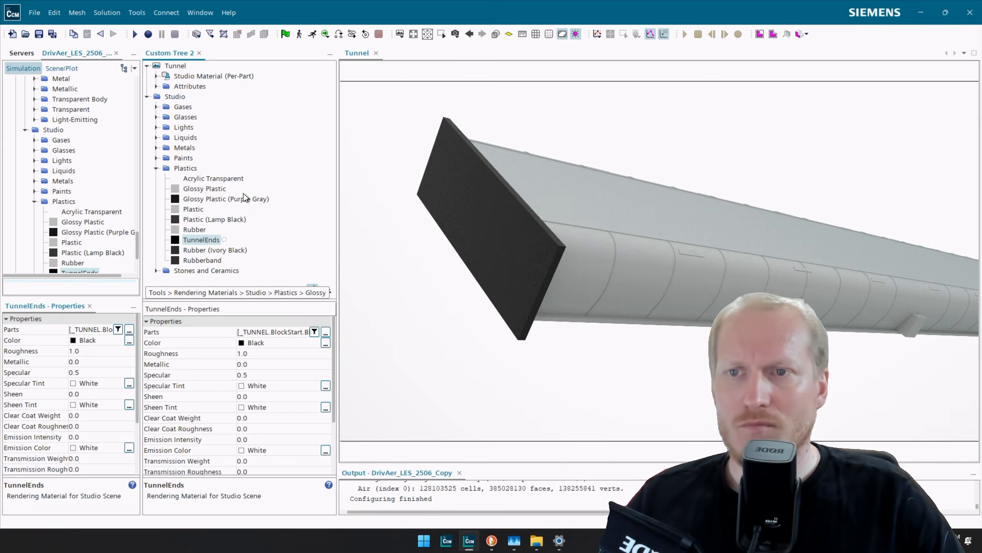
Hide the BlockStart block surface that closes off the tunnel's start.
drag(608, 187, 440, 184)
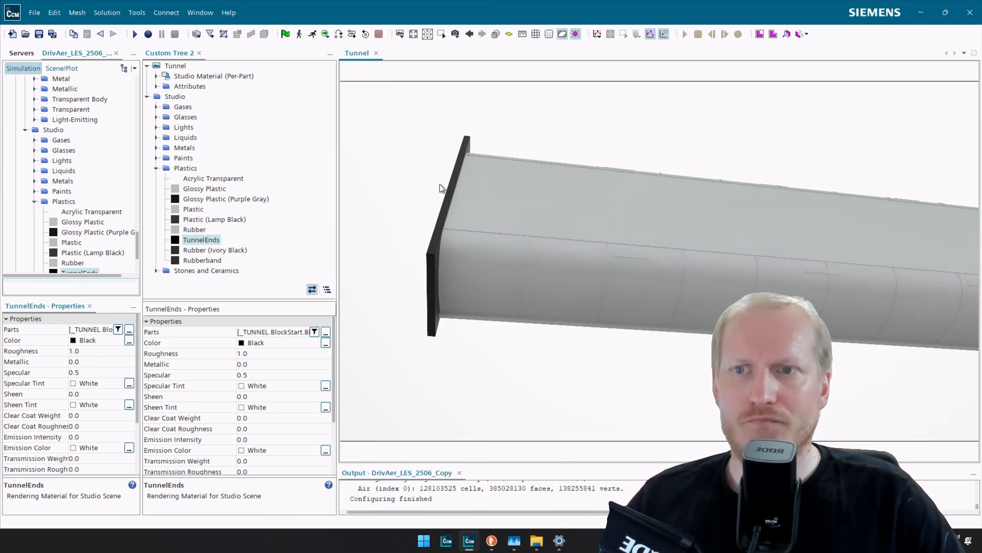
drag(765, 220, 592, 215)
click(592, 216)
right_click(592, 216)
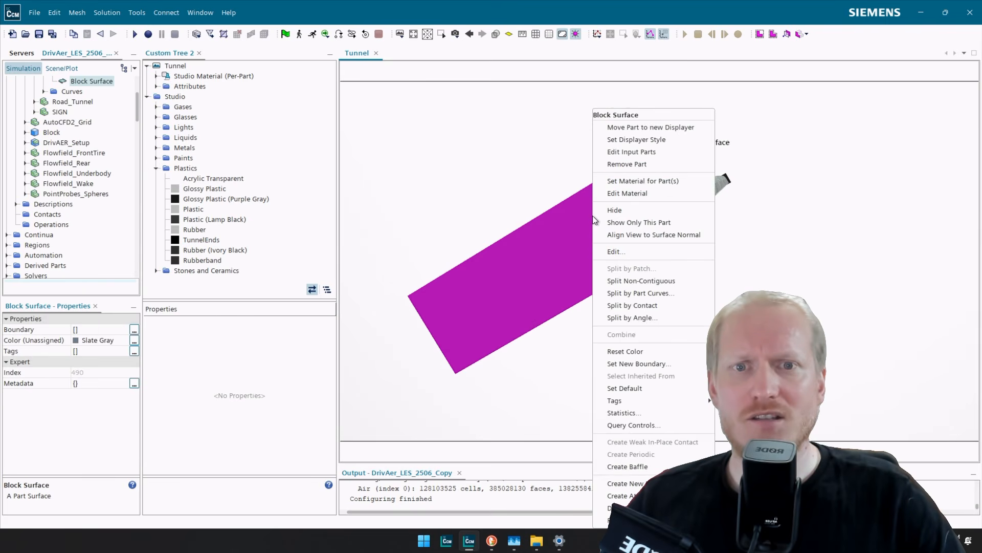
click(653, 208)
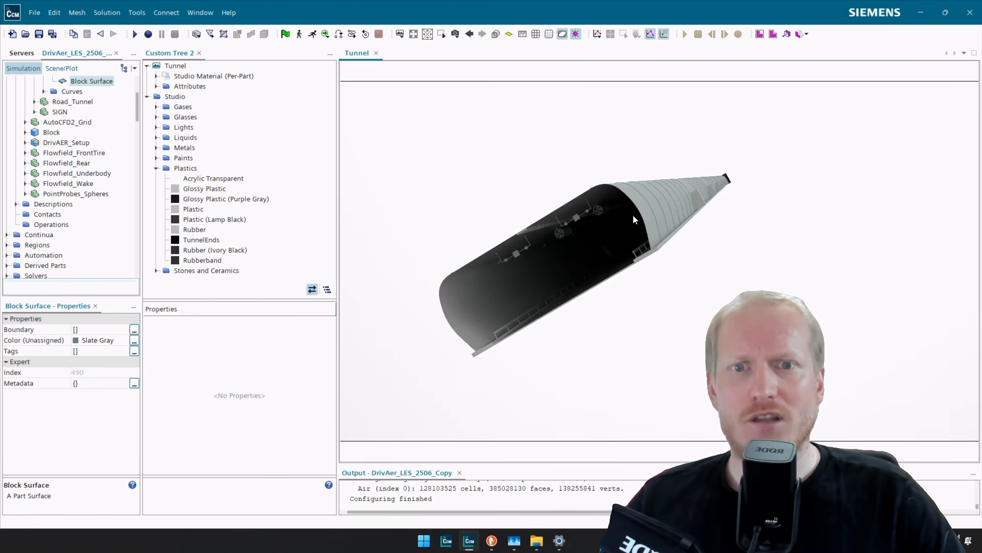
Hide the BlockEnd block surface that closes off the far end of the tunnel.
drag(633, 215, 894, 218)
scroll(723, 218, down, 5)
scroll(684, 219, down, 3)
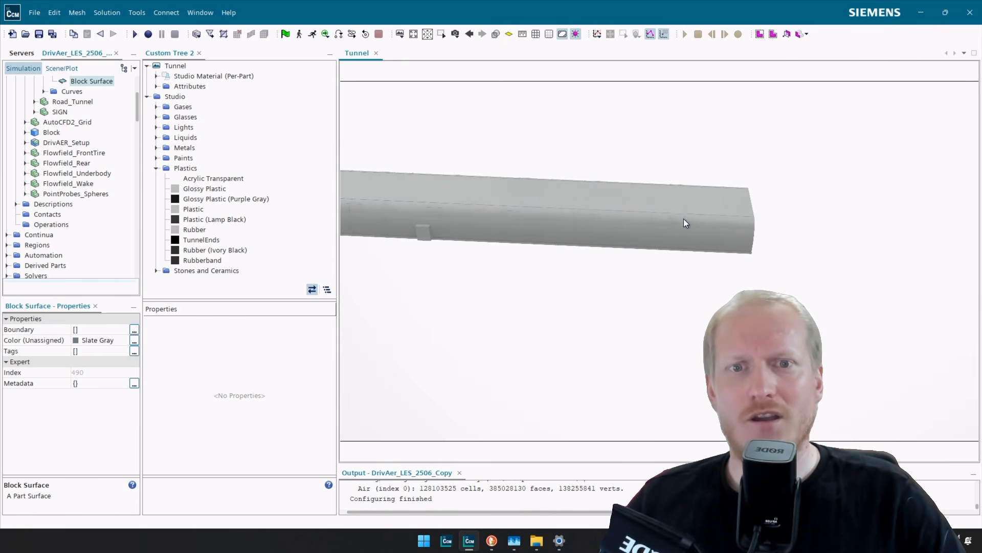
right_drag(683, 219, 981, 283)
scroll(835, 263, down, 3)
right_drag(602, 245, 981, 245)
drag(981, 245, 701, 262)
click(714, 241)
right_click(714, 242)
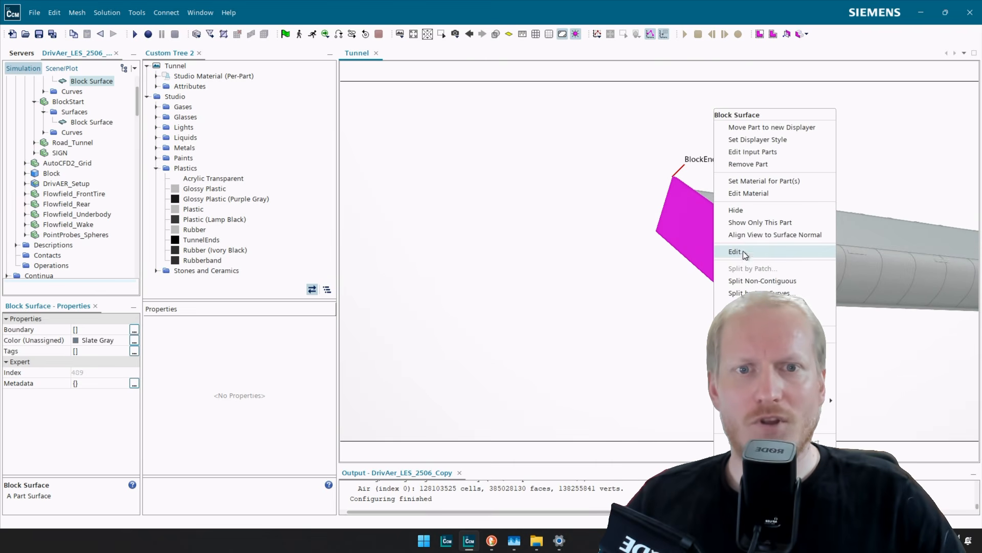
click(742, 208)
drag(851, 231, 489, 268)
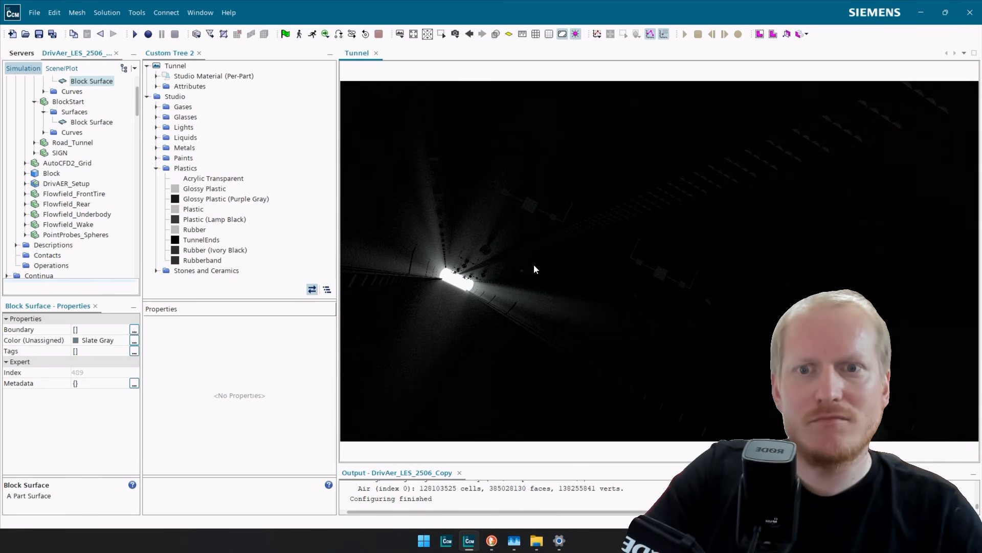
Restore the stored View 6 in the Tunnel scene.
scroll(527, 269, up, 3)
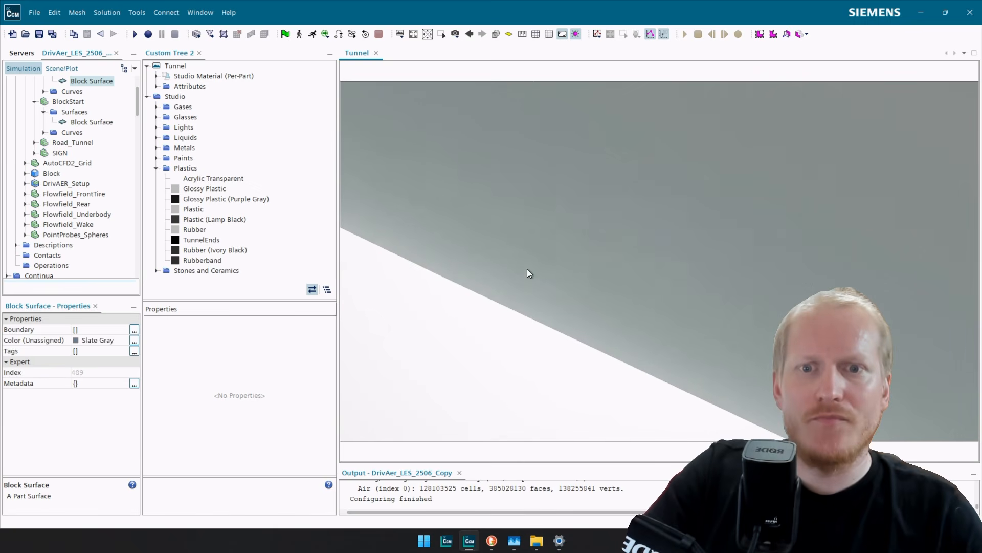
drag(548, 266, 517, 321)
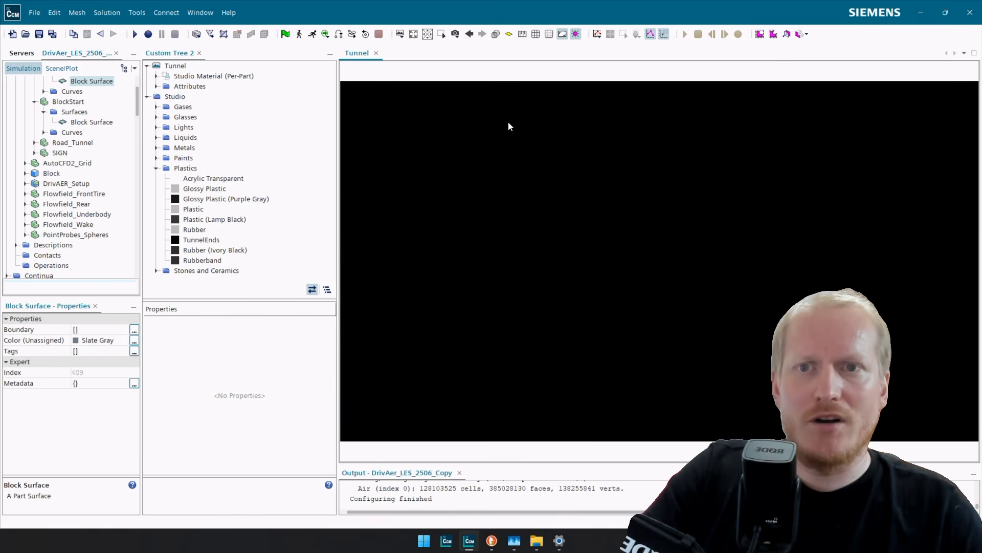
click(455, 34)
mouse_move(490, 70)
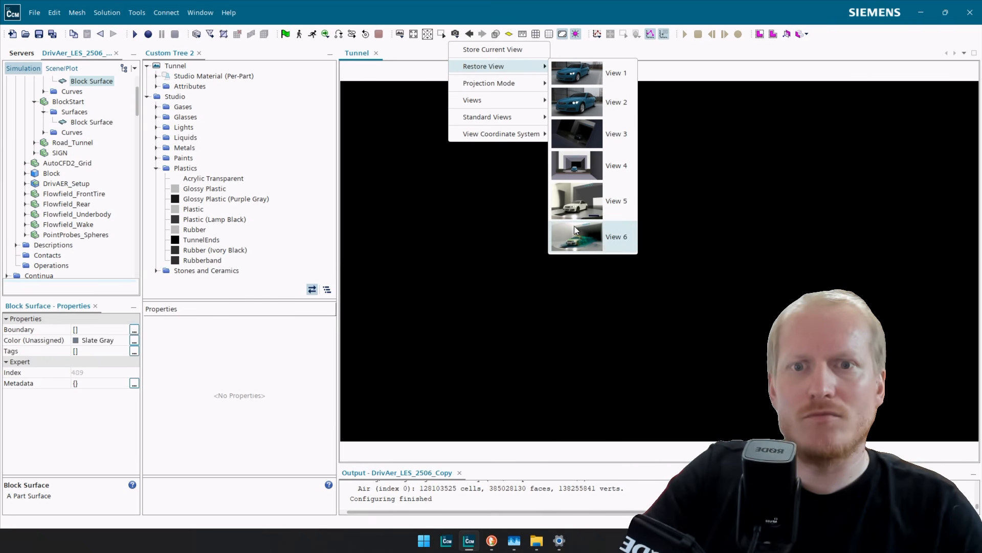
click(600, 248)
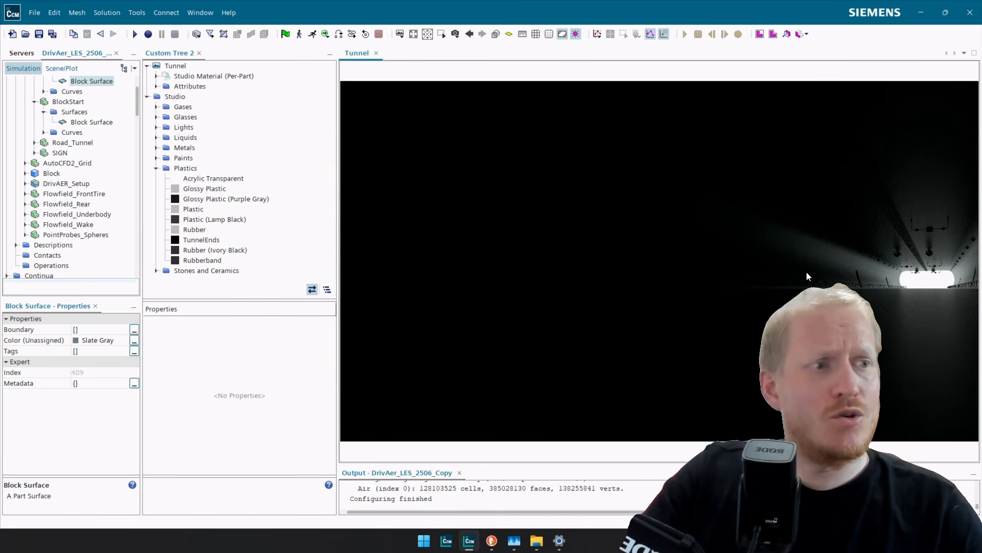
Hide the tunnelwall surface of the Road_Tunnel part from outside the tunnel.
drag(713, 151, 671, 224)
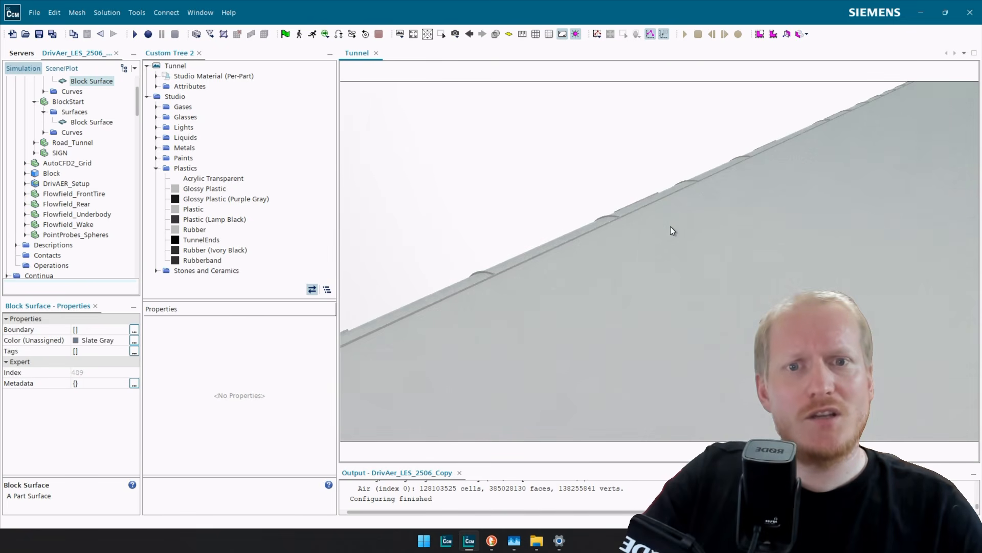
click(668, 244)
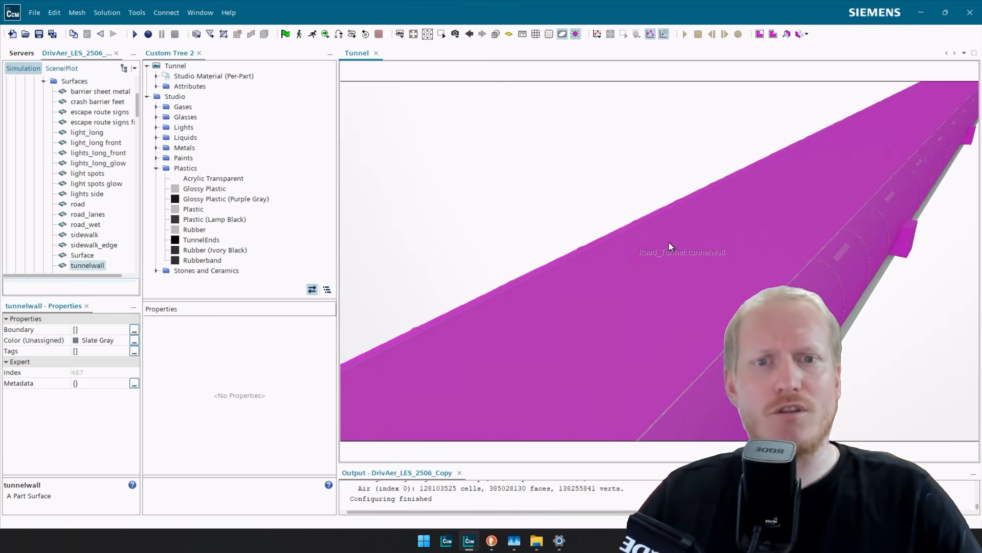
right_click(669, 242)
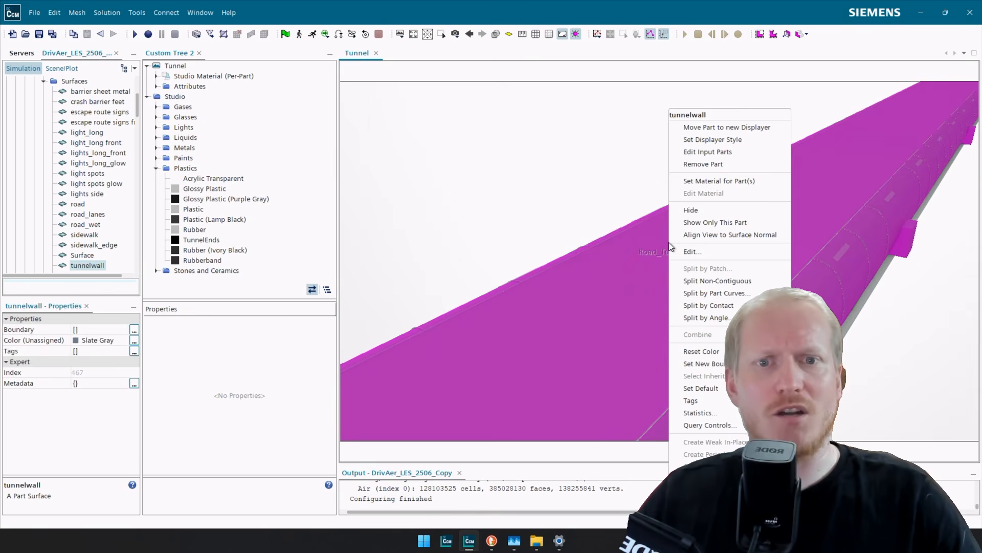
click(730, 209)
Select the fan blade surfaces Vents_Fans_r and Vents_Fans together on the tunnel's two rows of ventilators.
drag(760, 234, 770, 256)
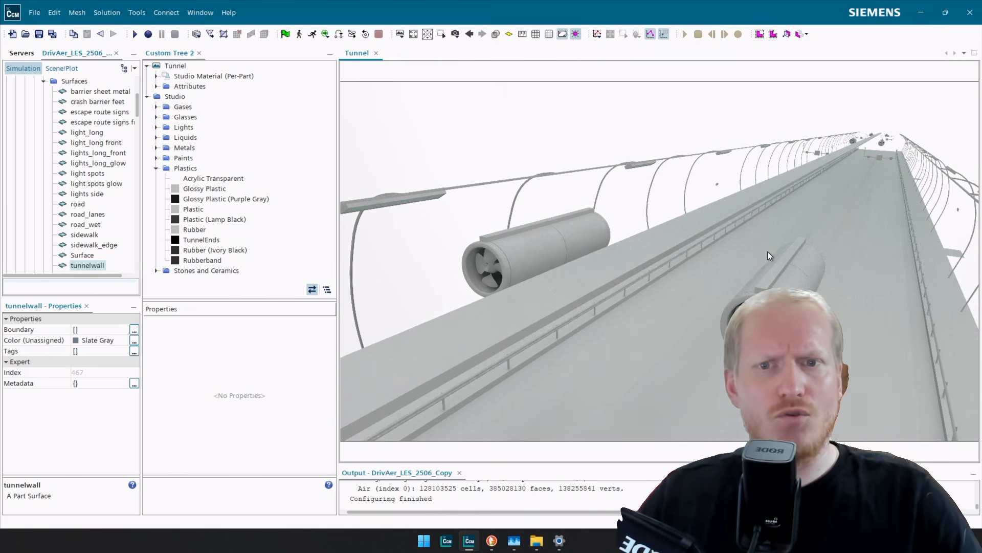
drag(605, 238, 660, 220)
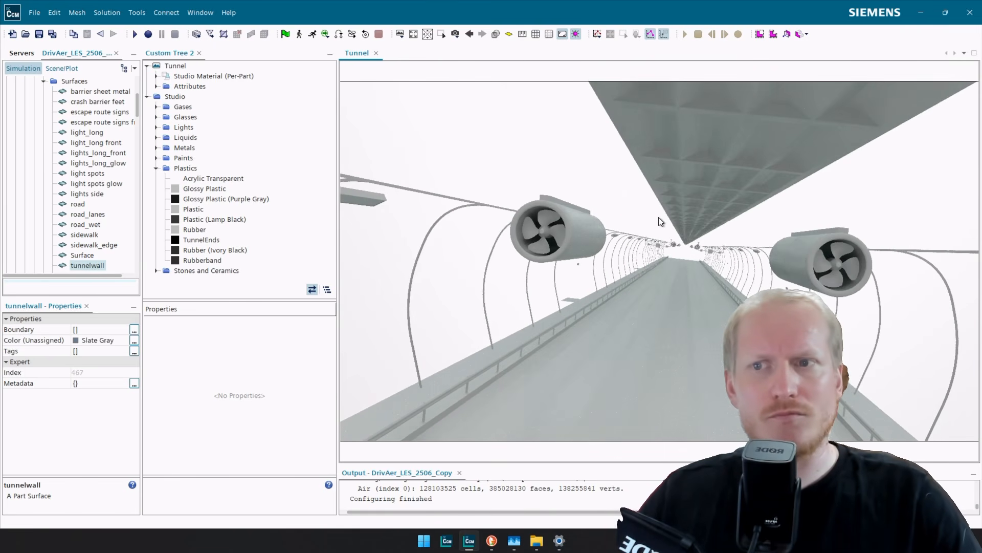
scroll(557, 232, up, 5)
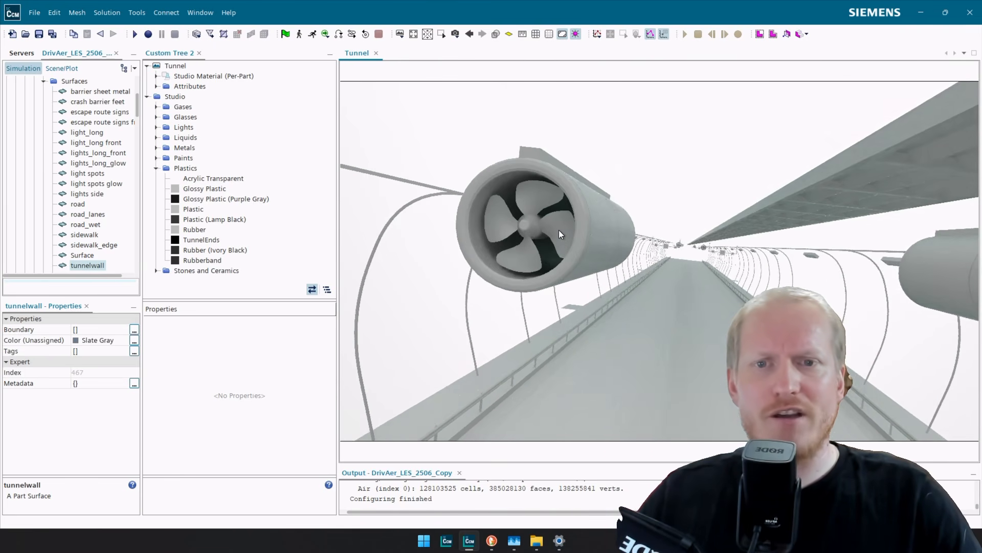
drag(576, 231, 604, 238)
scroll(530, 223, up, 5)
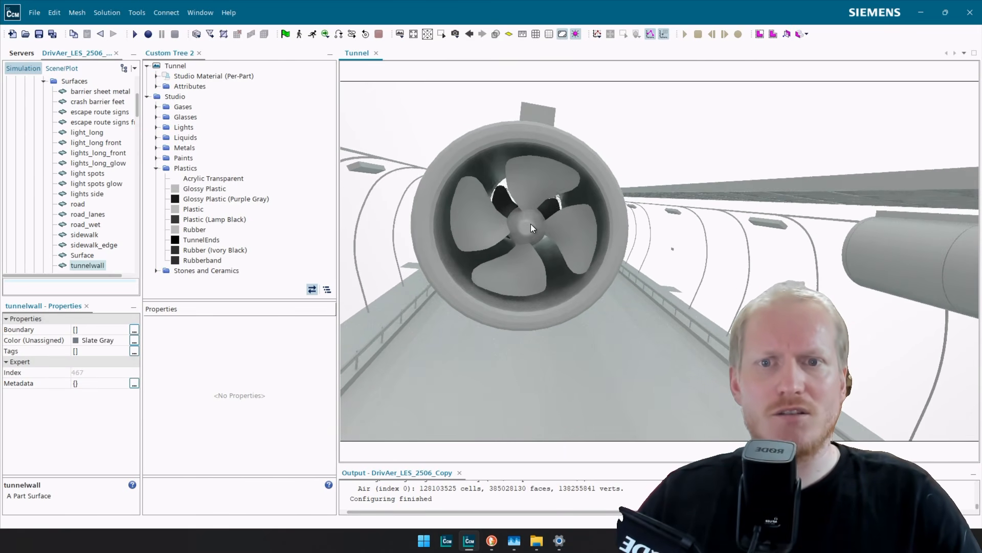
scroll(533, 226, down, 5)
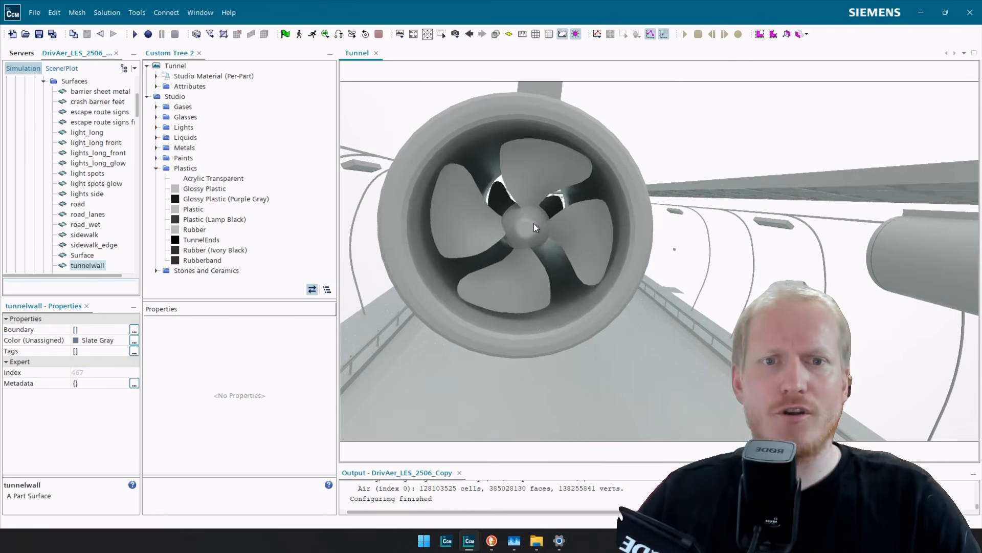
mouse_move(533, 223)
mouse_down()
mouse_move(526, 239)
mouse_move(540, 240)
mouse_move(528, 230)
mouse_move(538, 223)
mouse_up()
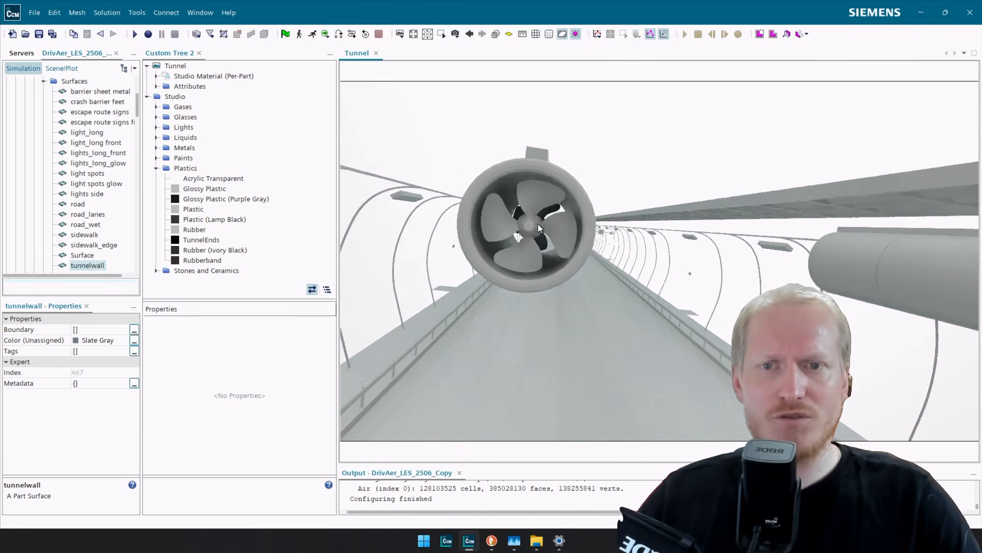
click(568, 235)
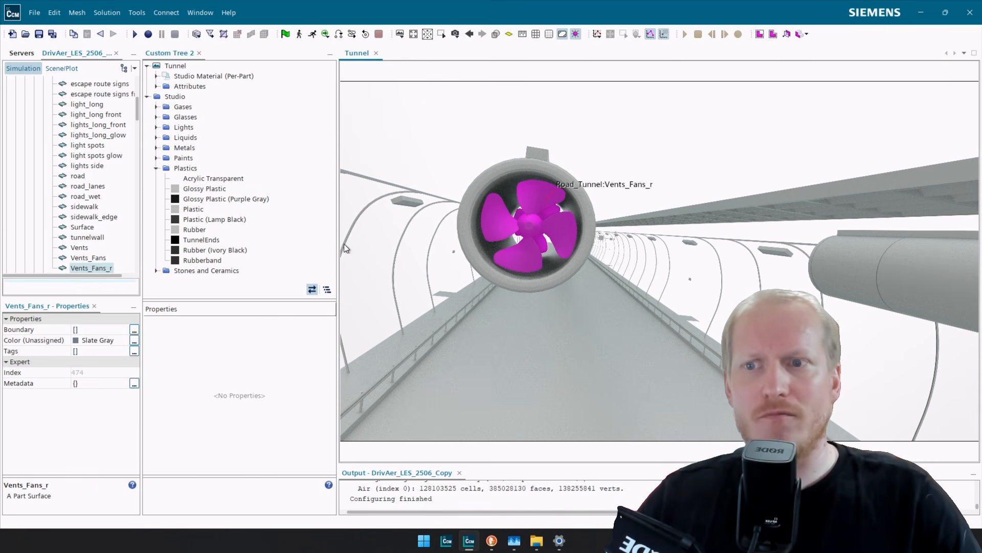
scroll(655, 270, down, 5)
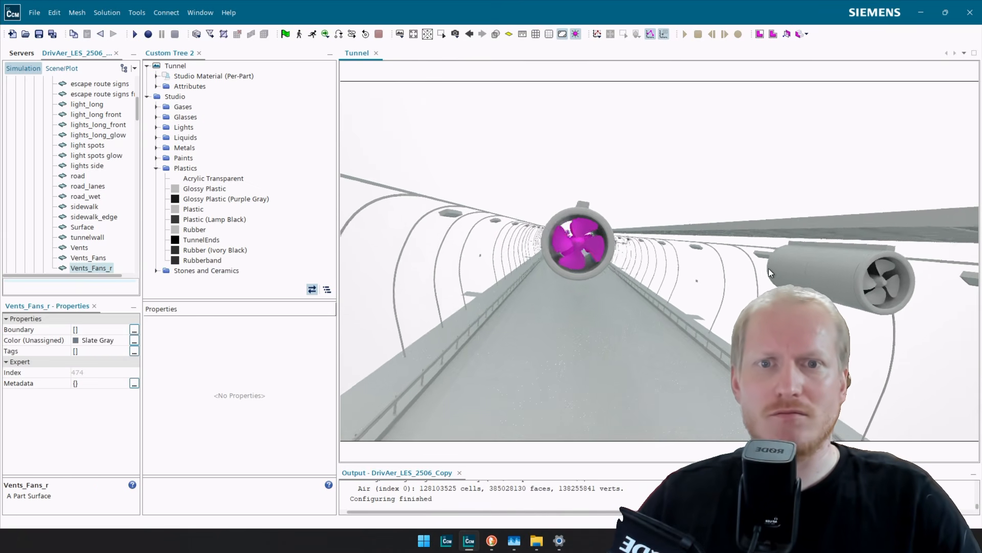
drag(753, 268, 661, 253)
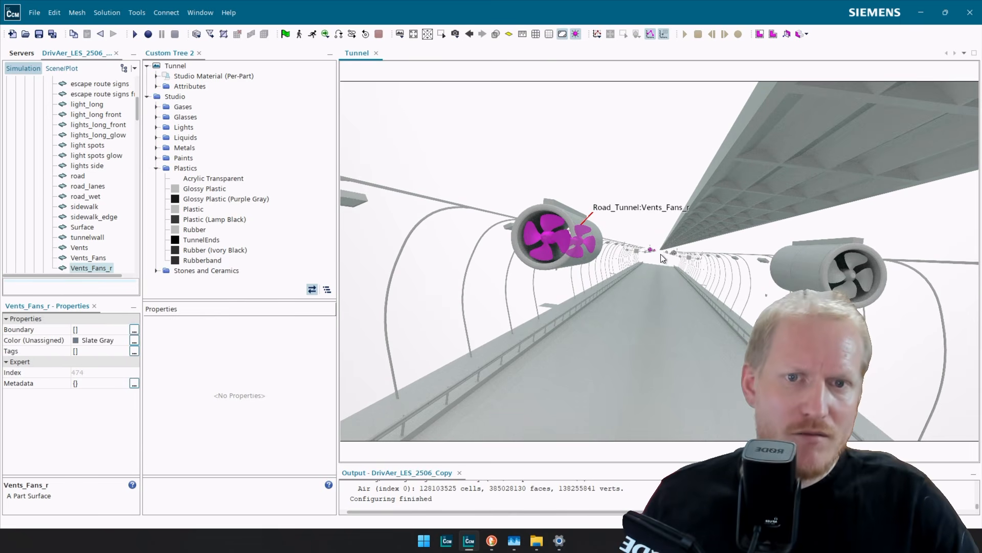
ctrl+click(861, 282)
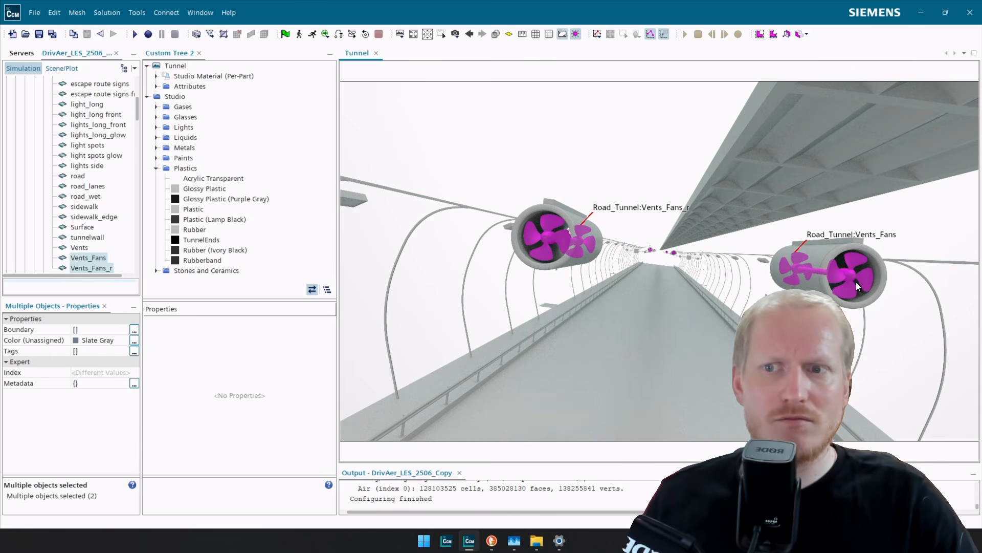
Open the Studio material setup for the two selected fan surfaces and move its dialog clear of the ventilator.
drag(856, 281, 711, 304)
scroll(841, 268, down, 3)
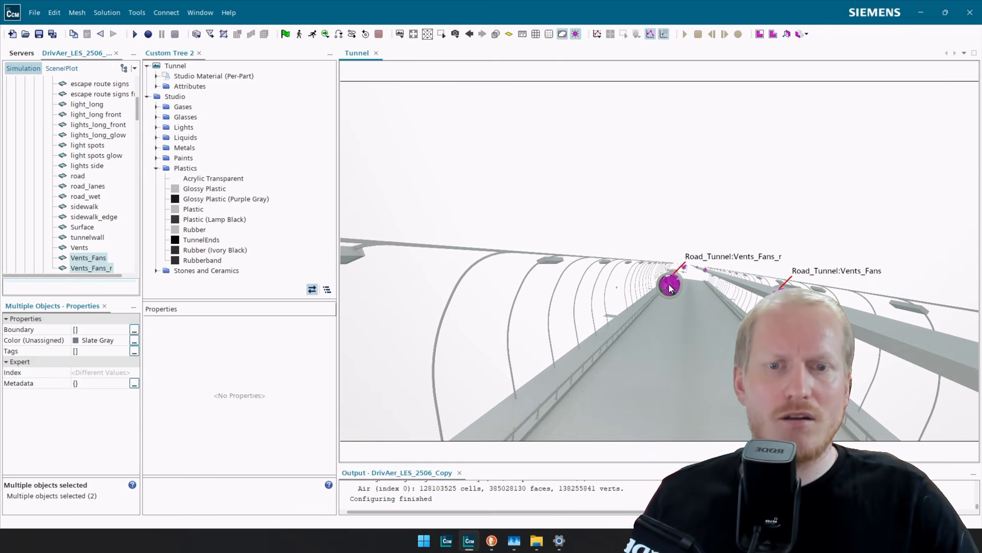
drag(690, 248, 551, 295)
scroll(547, 292, up, 5)
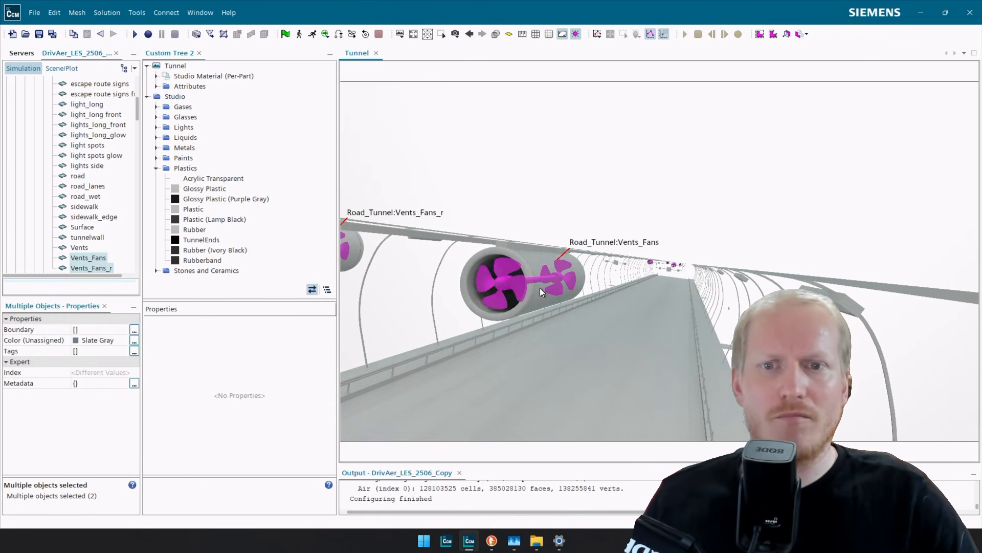
right_click(499, 283)
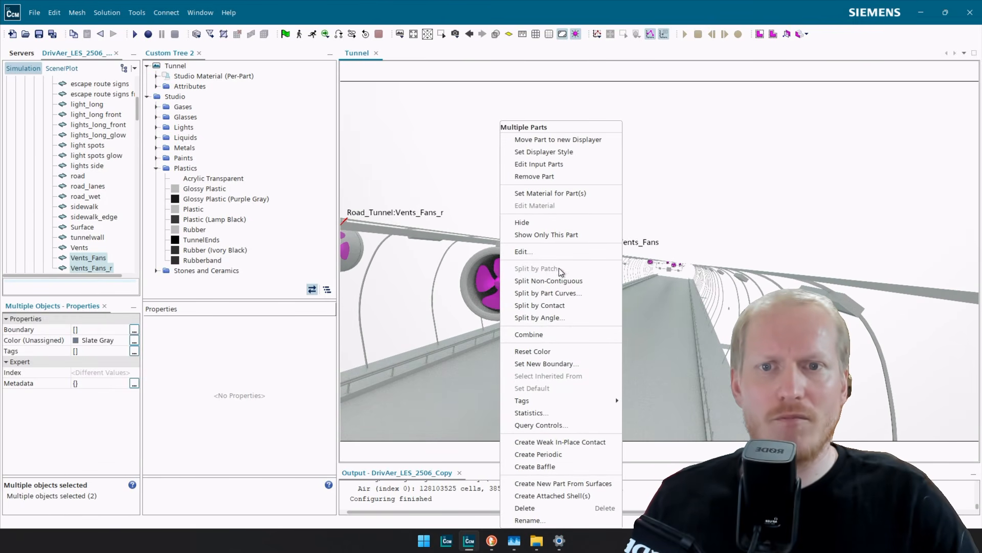
click(567, 193)
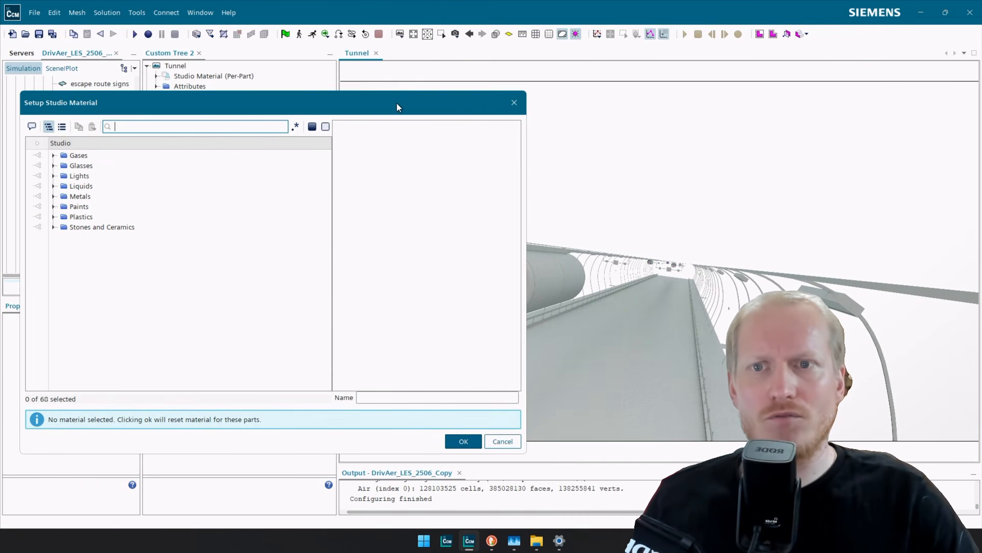
drag(397, 103, 956, 38)
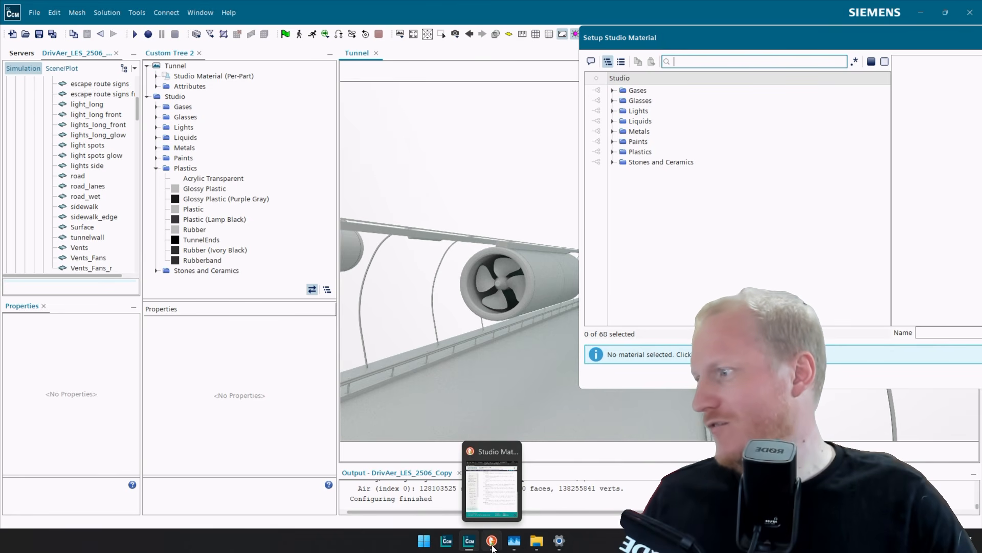
Switch to the DuckDuckGo browser and search for "noctua hex codes" in a new tab.
click(491, 540)
click(856, 12)
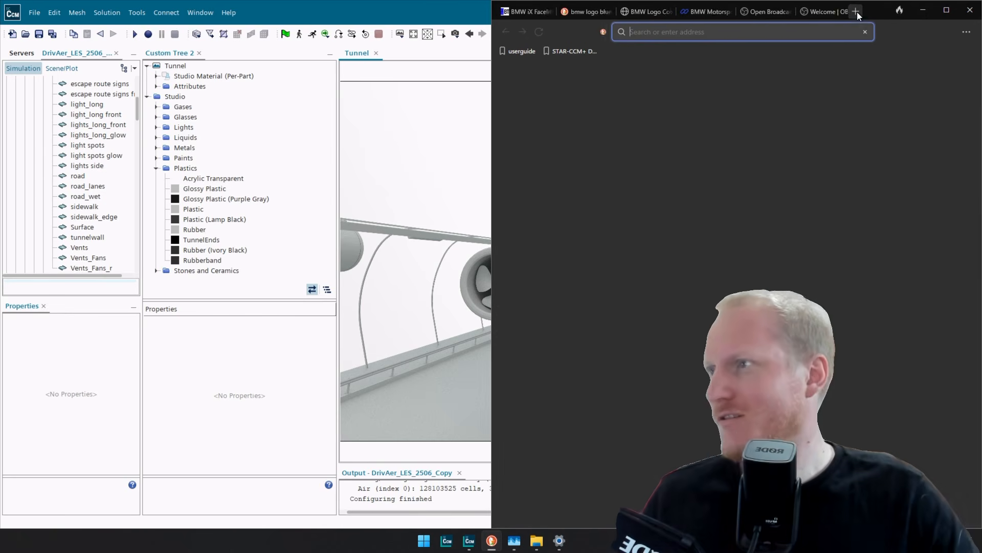
text(noctua he)
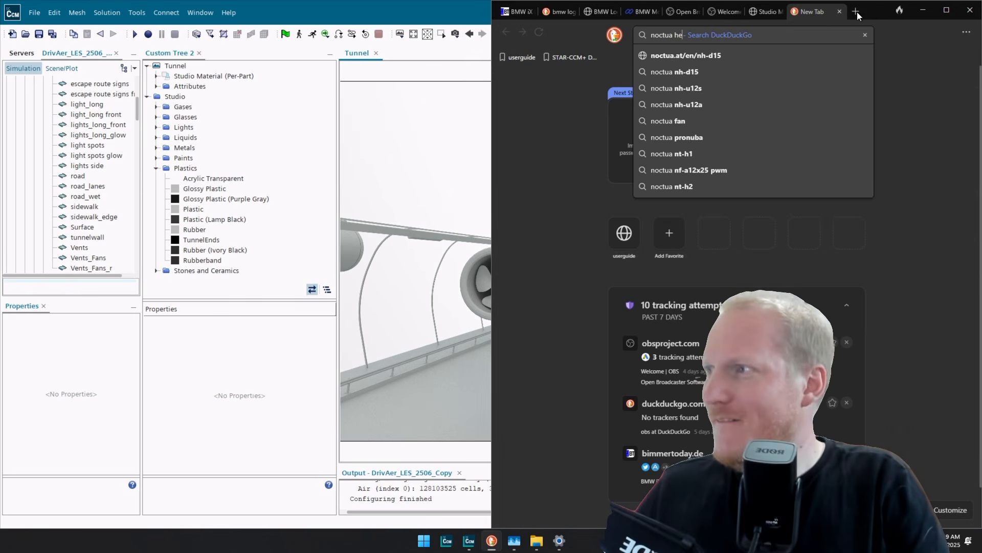
text(x codes)
key(Return)
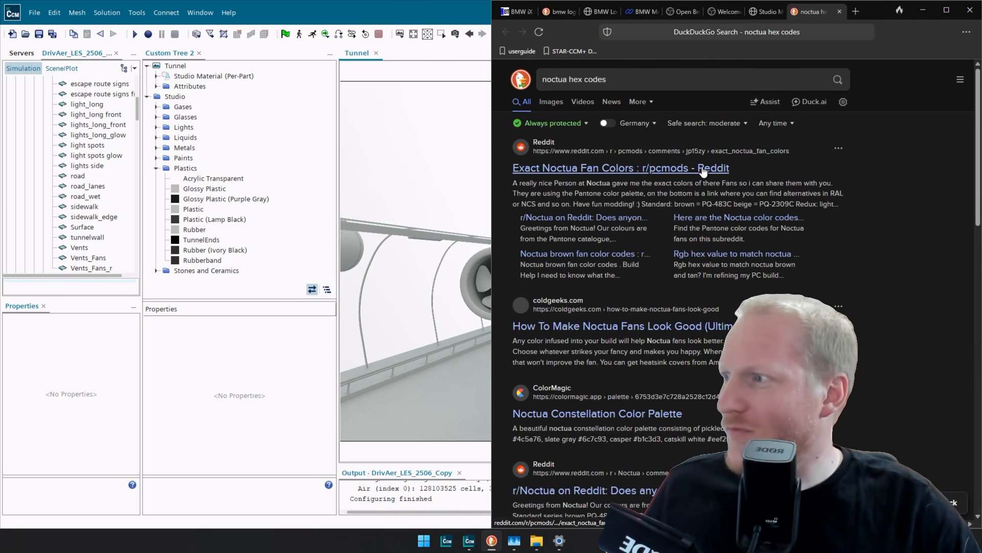
Open the Reddit post "Exact Noctua Fan Colors" in a new tab, expand its full text and examine the listed color codes.
middle_click(705, 169)
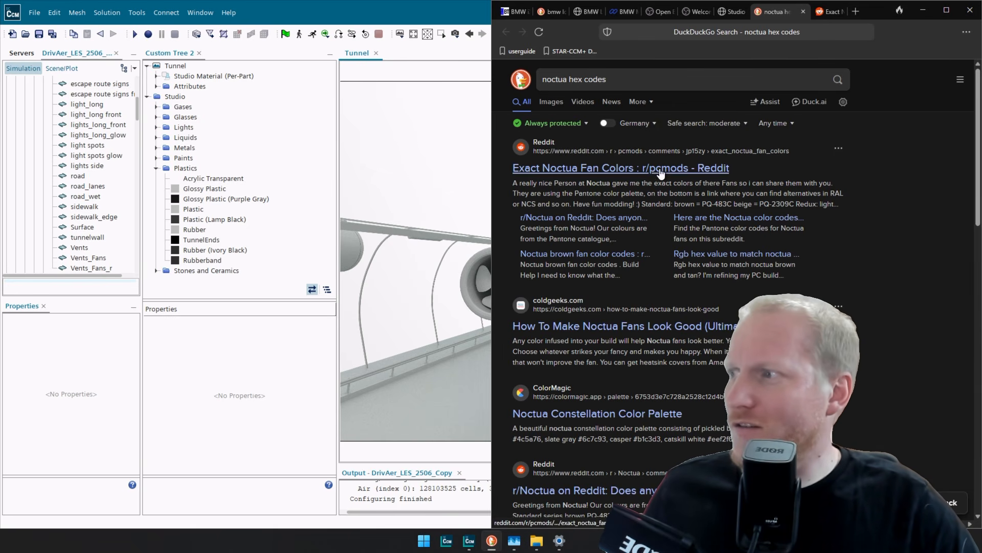
key(ctrl+Tab)
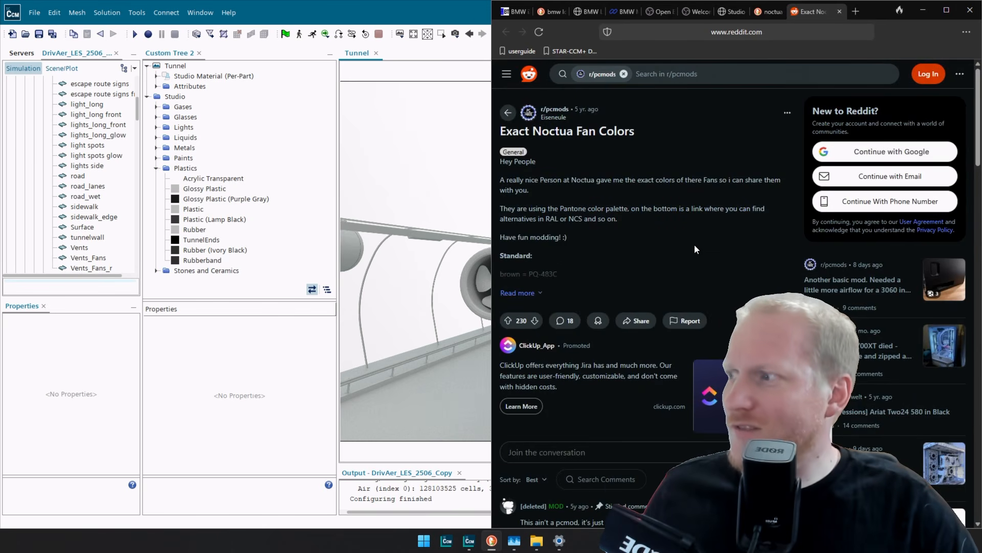
scroll(690, 249, down, 3)
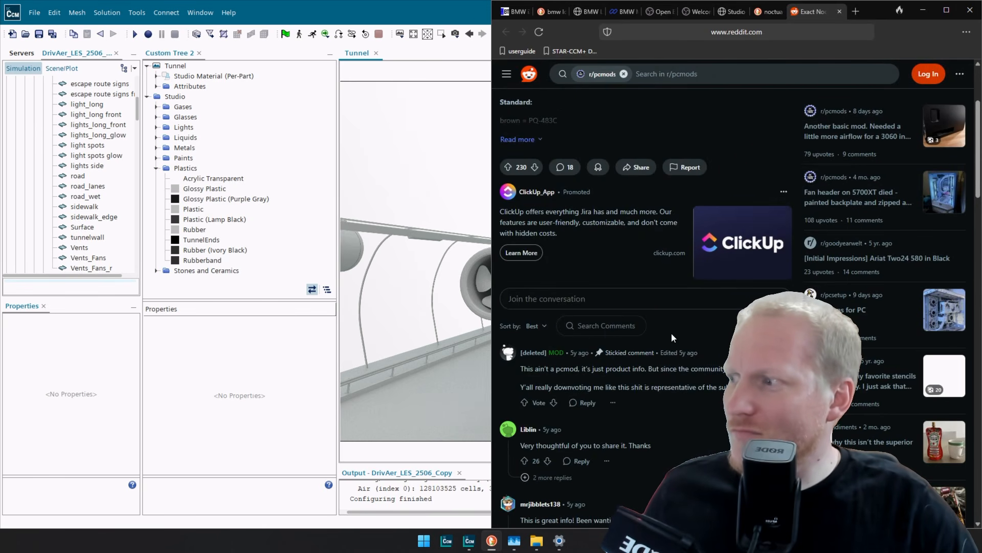
scroll(690, 389, down, 1)
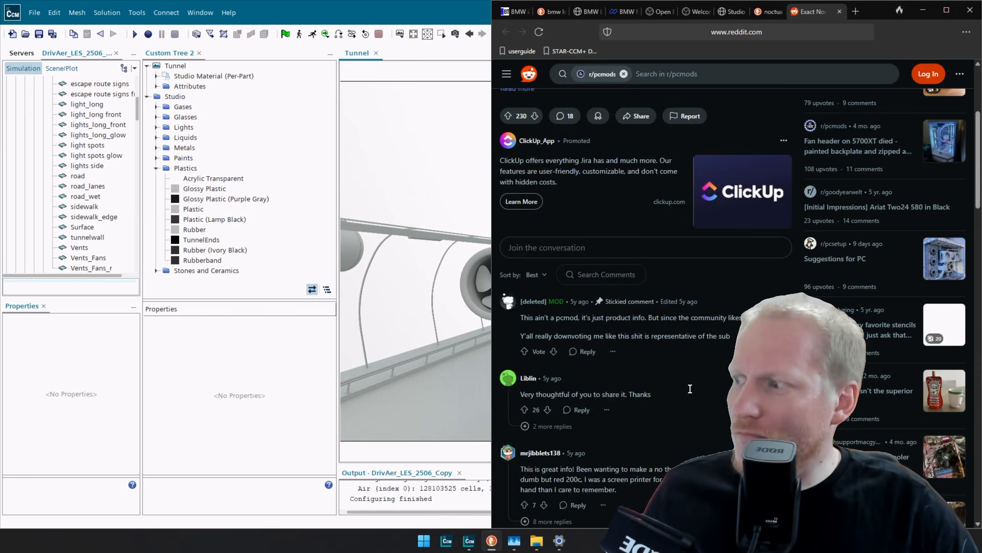
scroll(690, 388, down, 5)
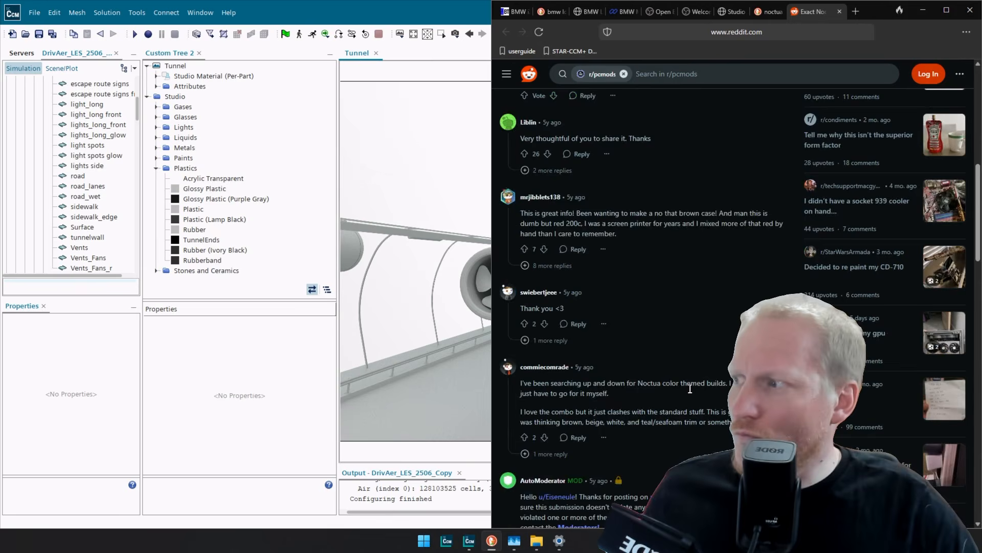
scroll(689, 389, down, 10)
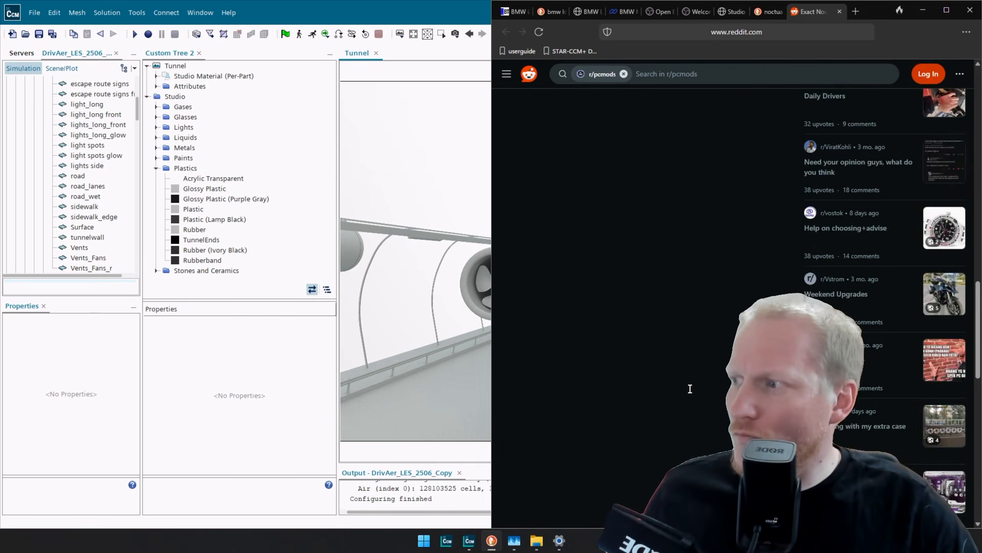
scroll(690, 389, up, 15)
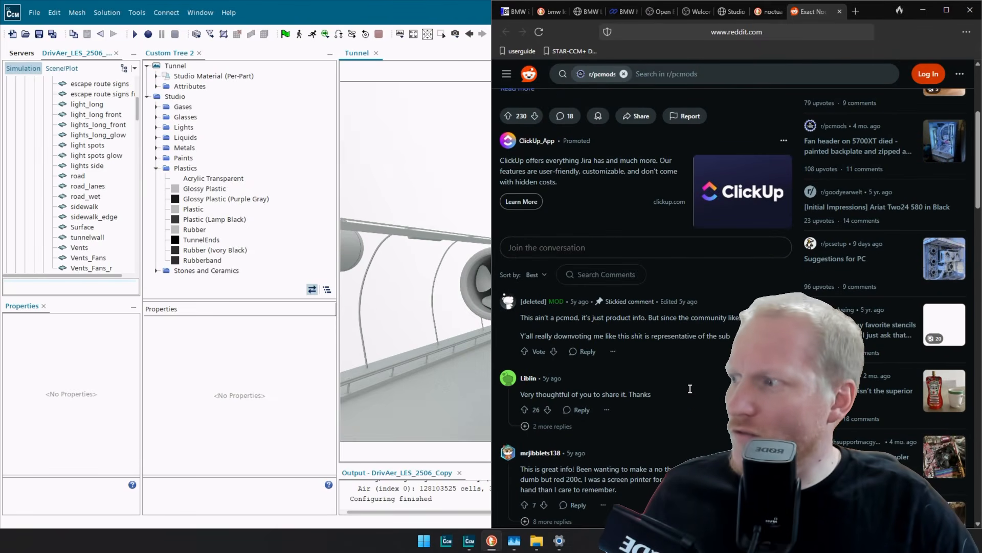
scroll(617, 277, up, 4)
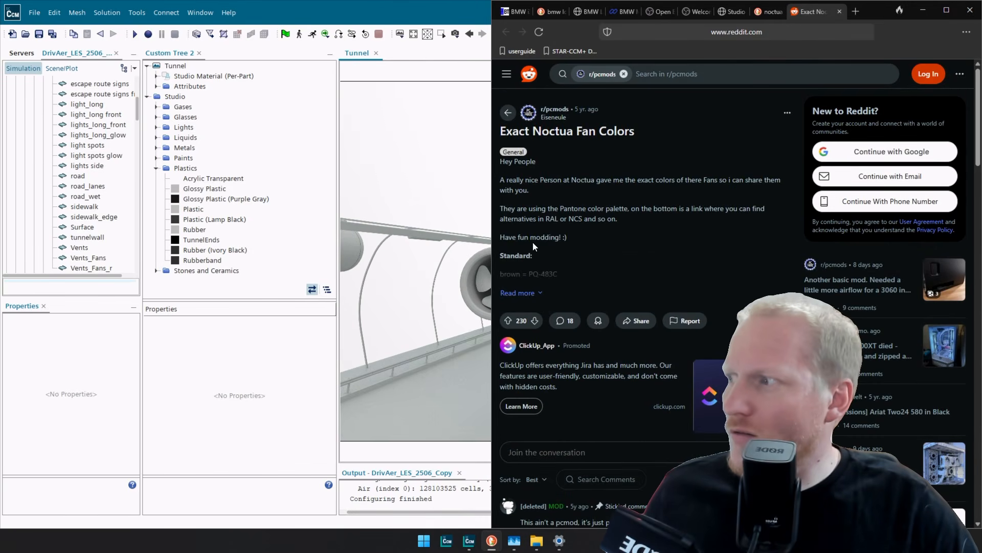
click(519, 292)
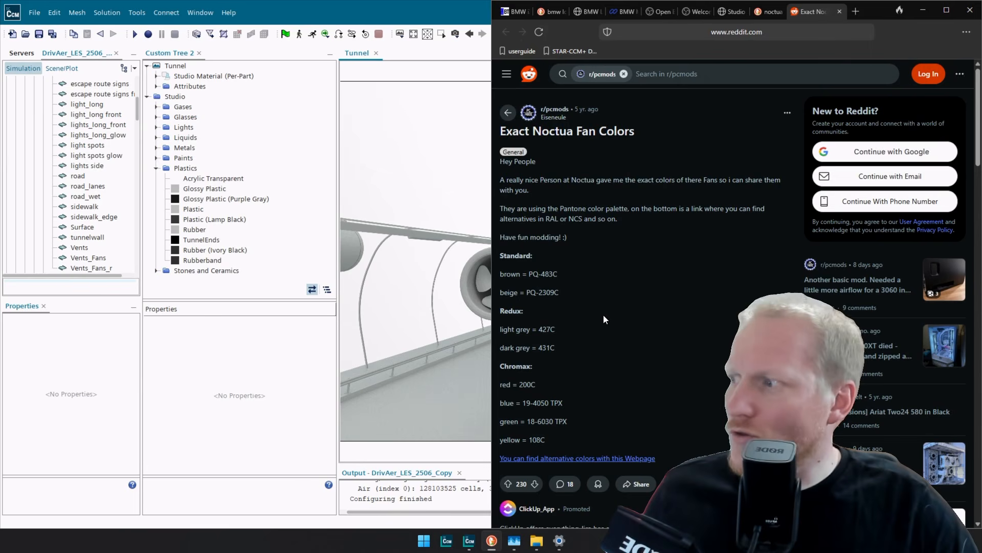
scroll(599, 331, down, 1)
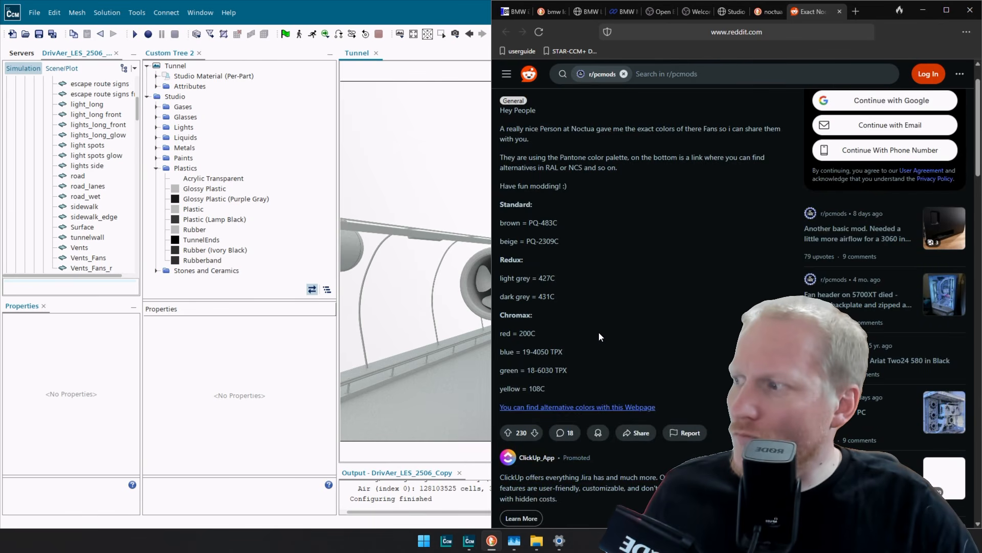
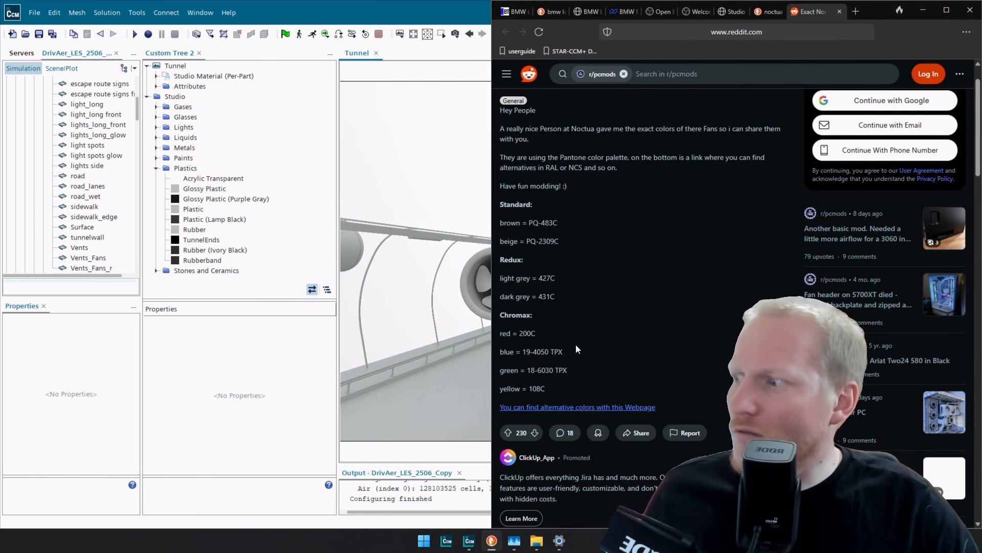
Open the Reddit post's alternative colors link in a new tab and look through the e-paint page's available colour ranges.
middle_click(604, 409)
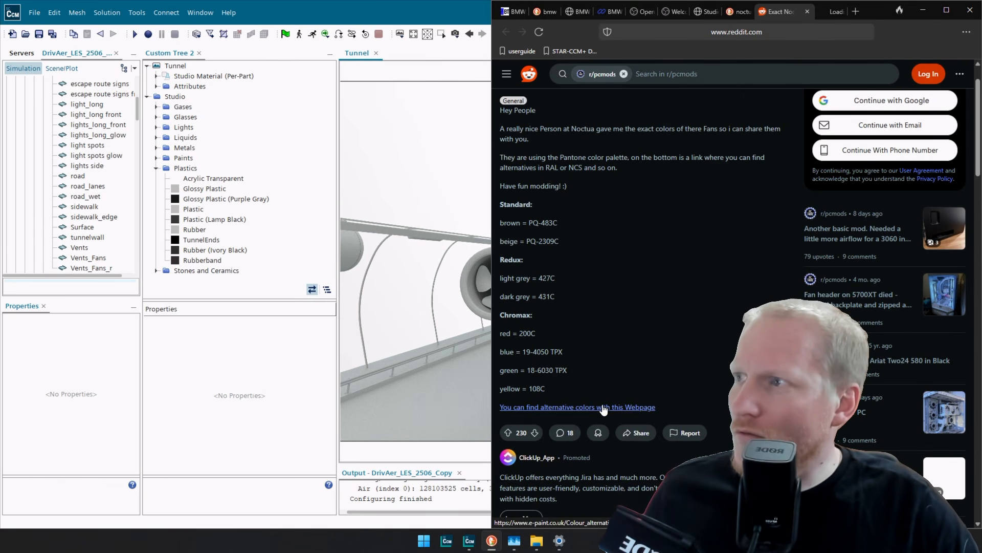
click(823, 14)
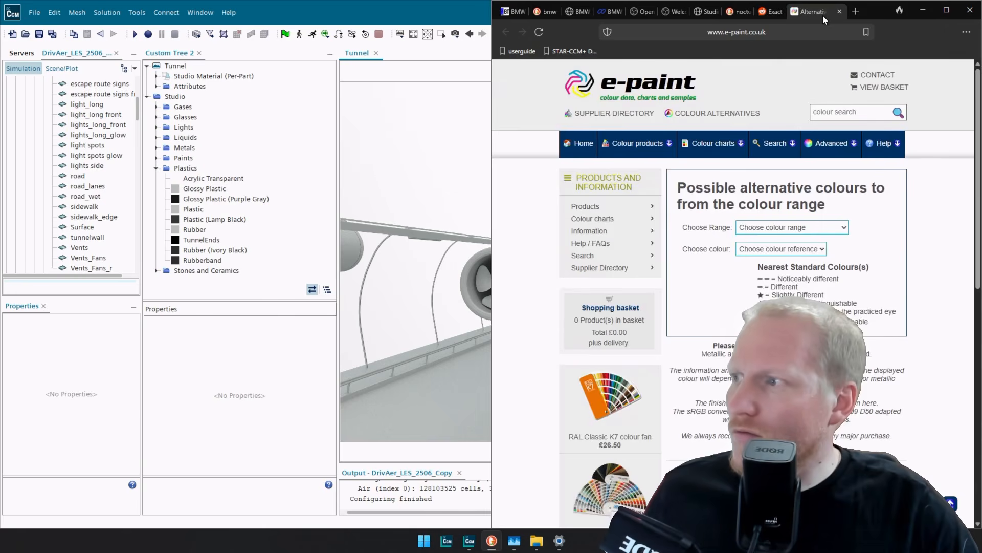
click(814, 230)
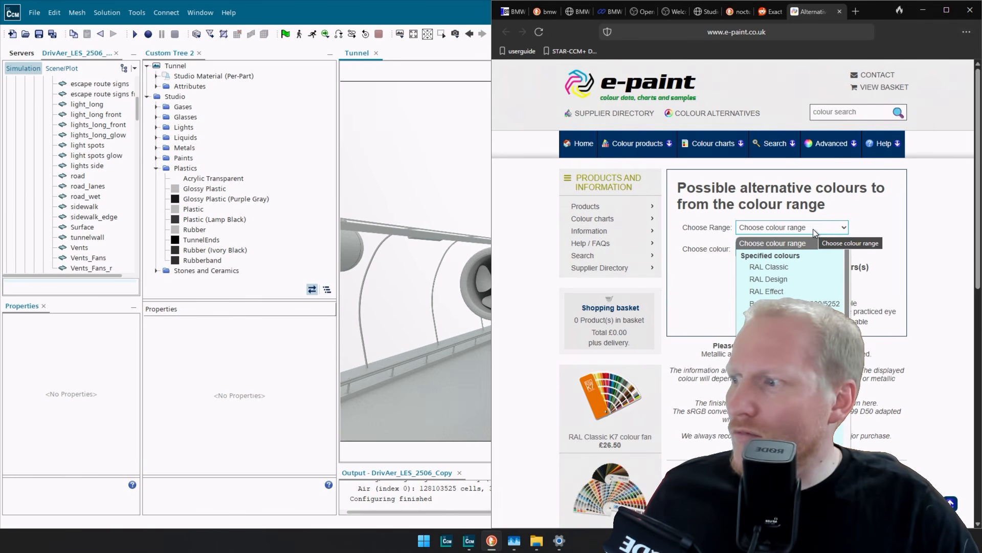
scroll(790, 312, down, 1)
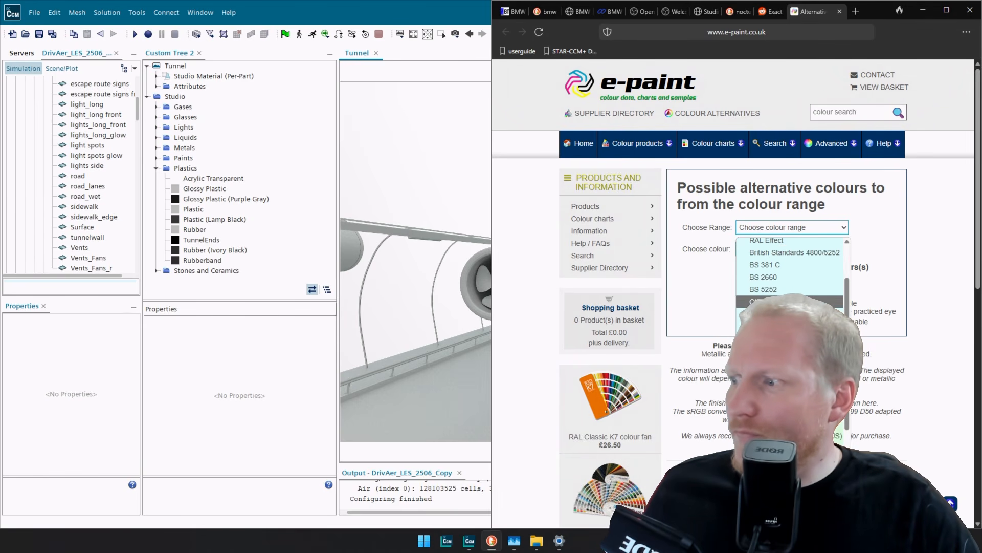
scroll(791, 312, up, 1)
scroll(790, 312, down, 1)
scroll(790, 312, down, 2)
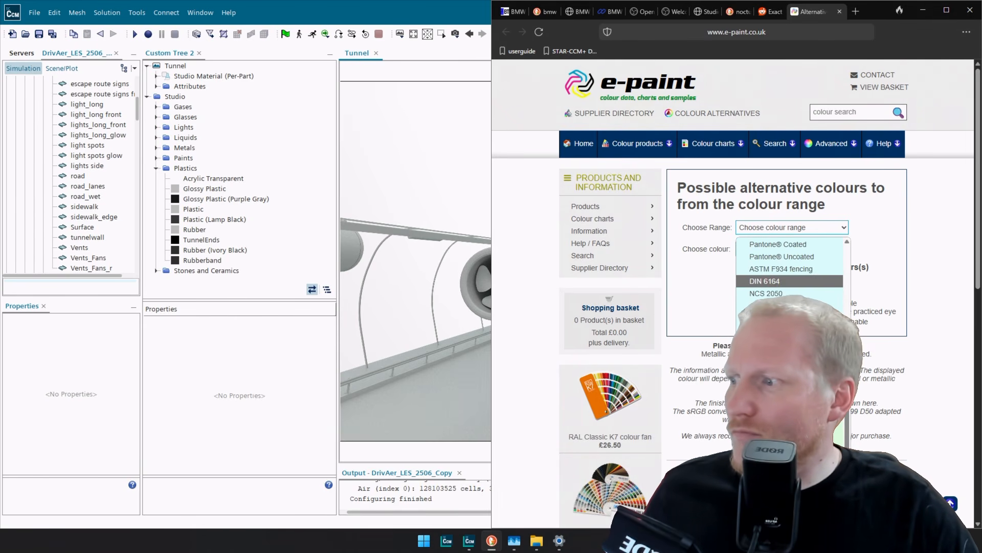
scroll(791, 313, up, 3)
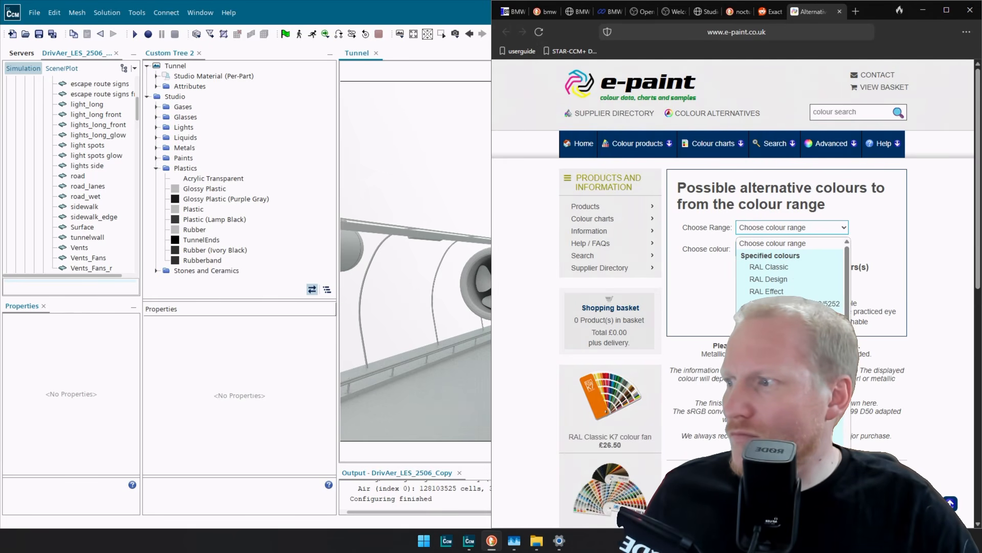
Try the "Other BS colours" range and check its ordering options.
click(773, 341)
scroll(772, 340, down, 3)
scroll(772, 340, up, 3)
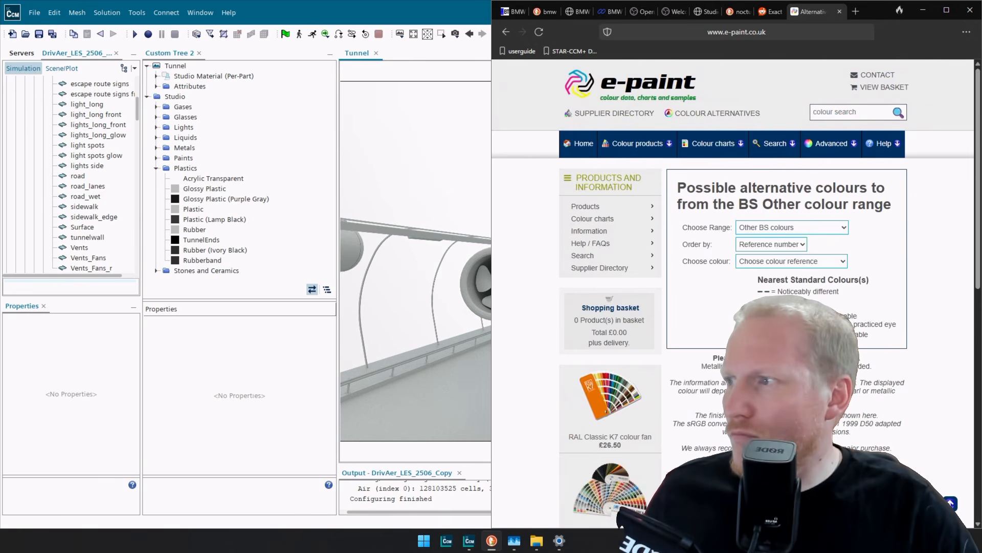
click(799, 245)
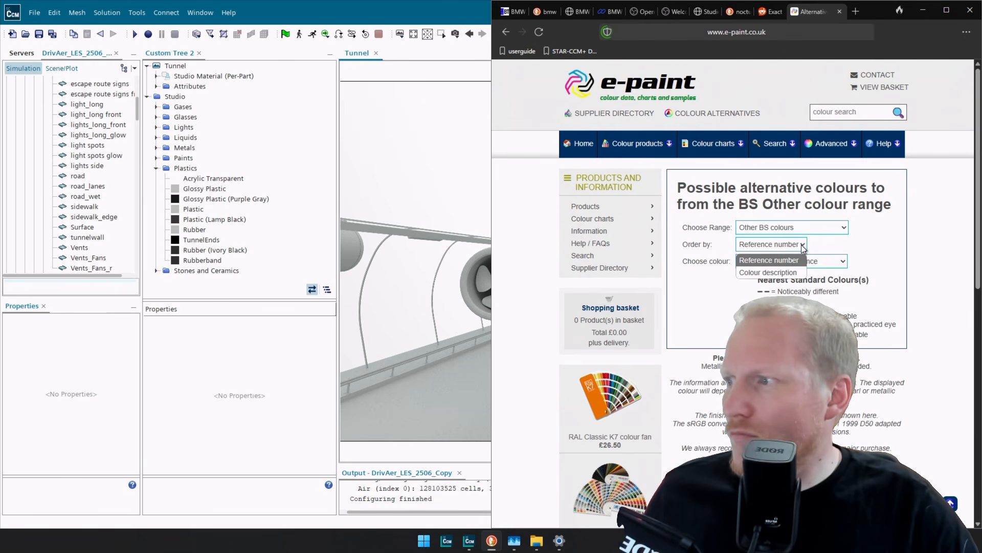
click(877, 242)
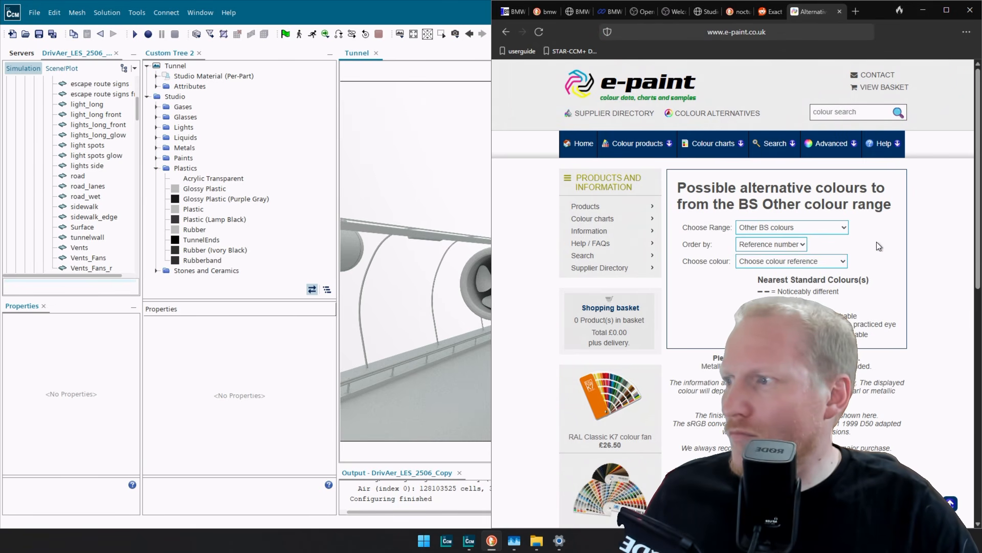
click(821, 258)
click(816, 258)
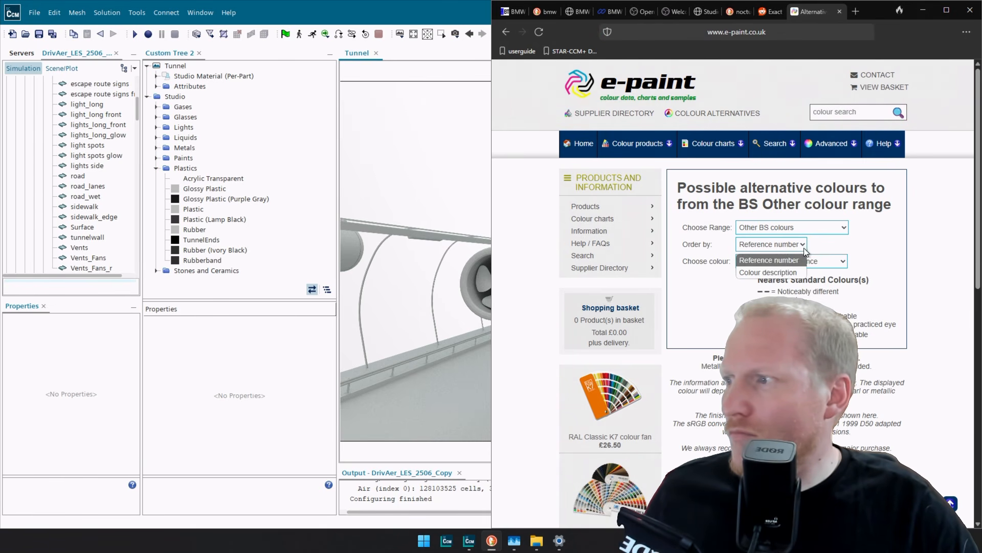
click(803, 247)
click(803, 229)
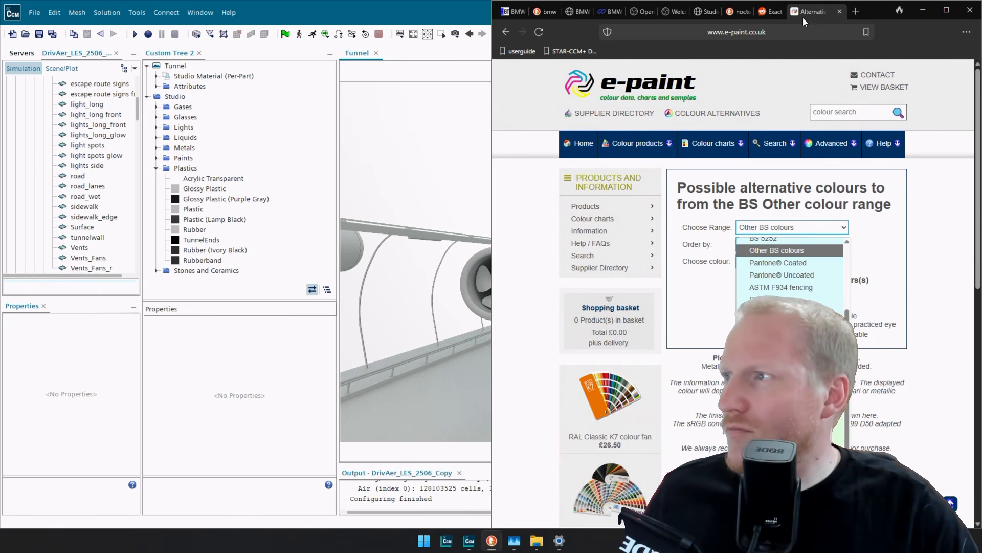
Check the beige color code PQ-2309C in the Reddit post and return to the e-paint page.
click(774, 14)
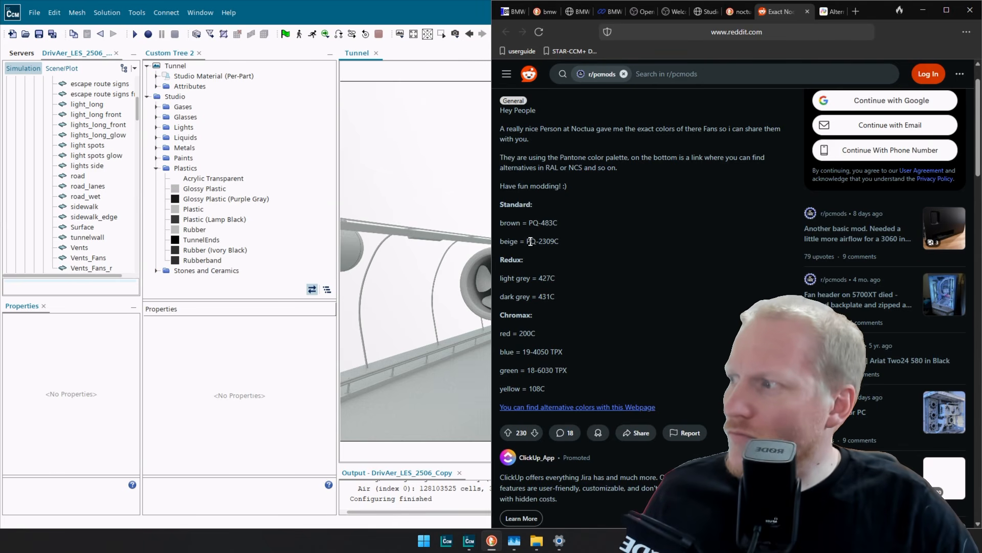
drag(527, 242, 551, 241)
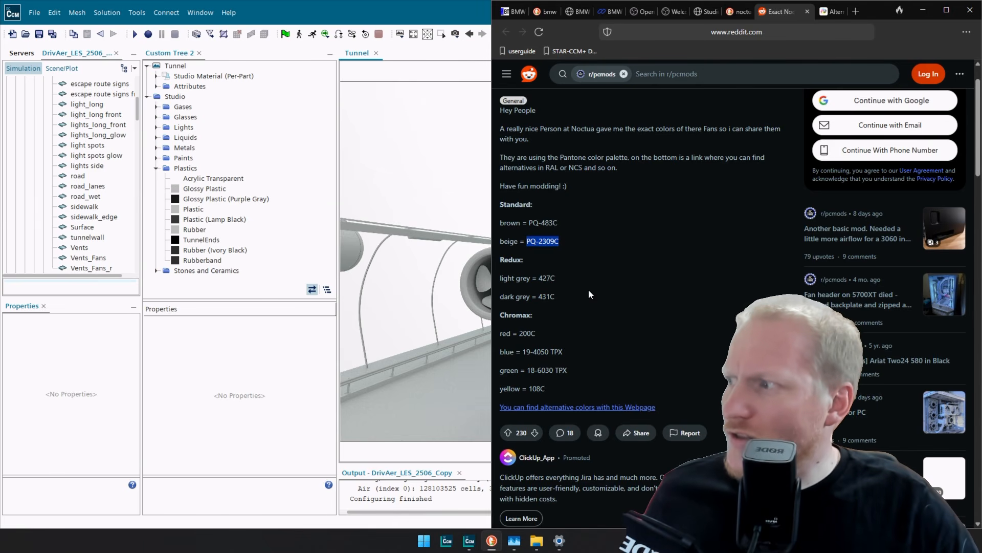
click(830, 15)
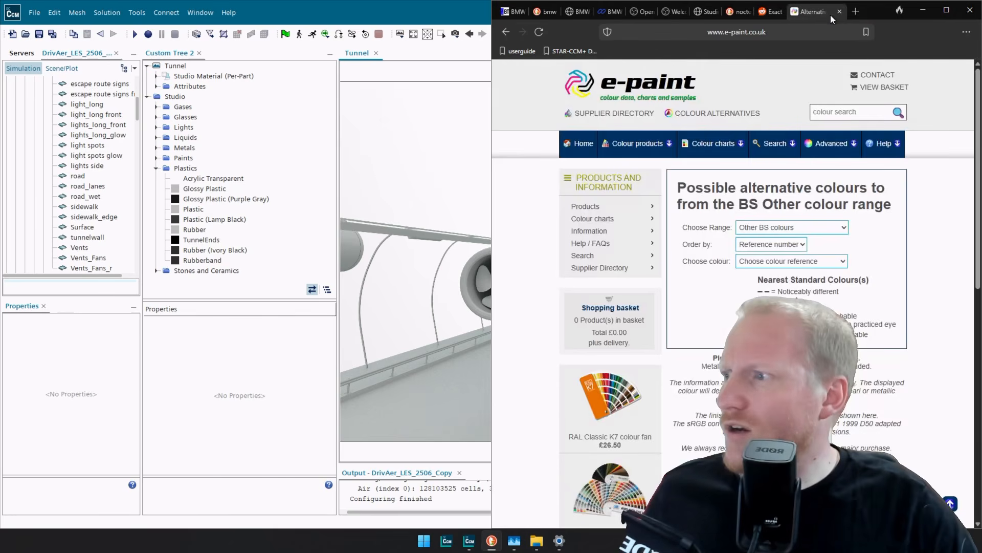
Try the Pantone Uncoated range and search its colour references for the beige code.
click(792, 226)
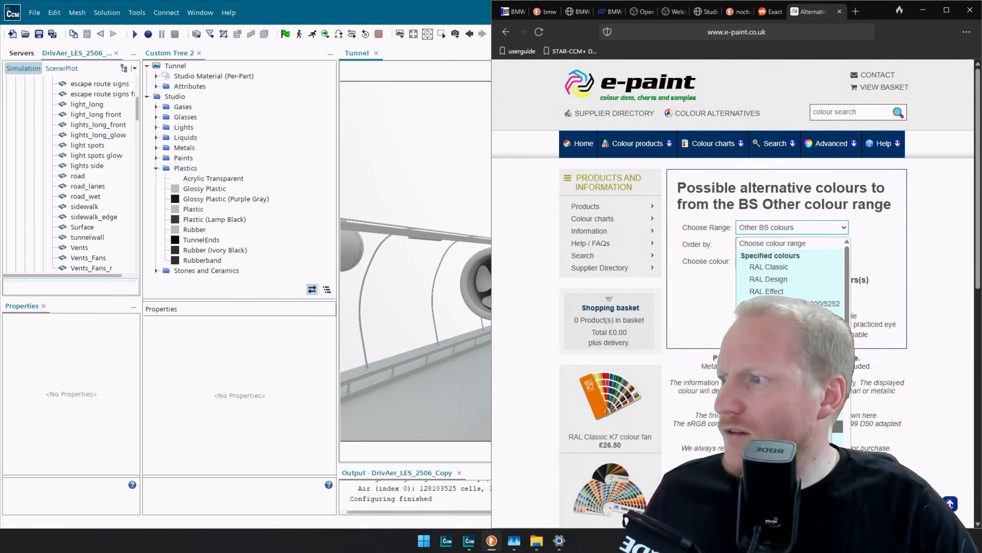
scroll(790, 269, down, 5)
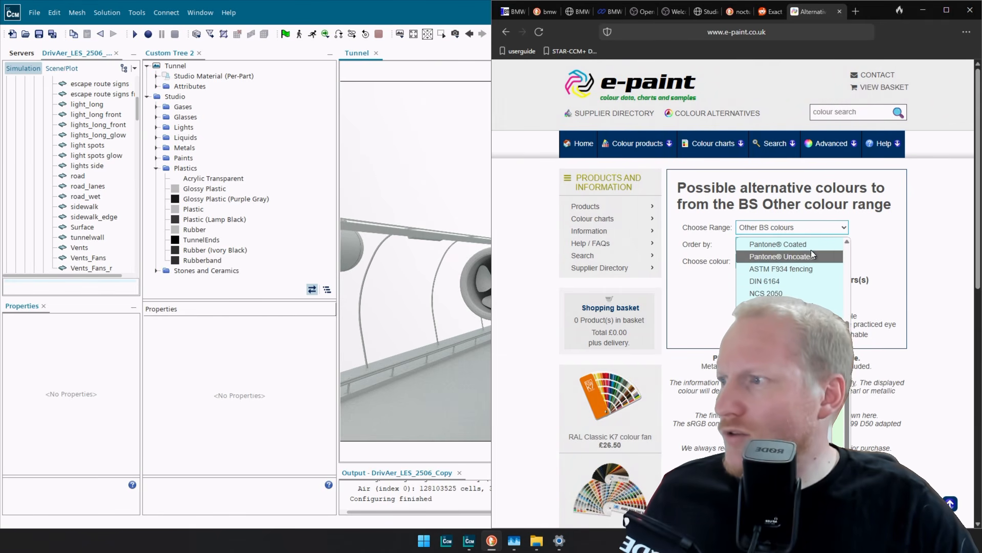
click(799, 255)
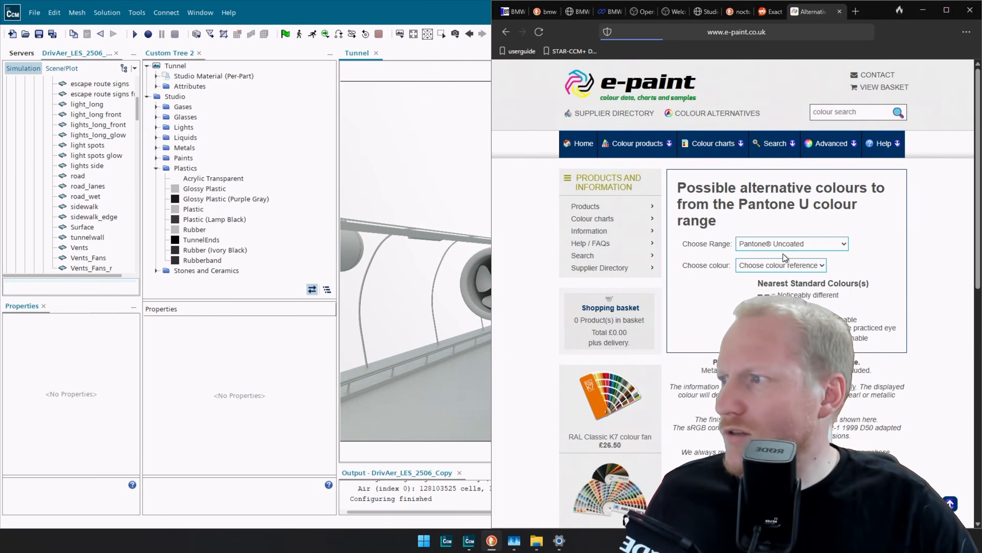
click(791, 265)
scroll(777, 292, down, 10)
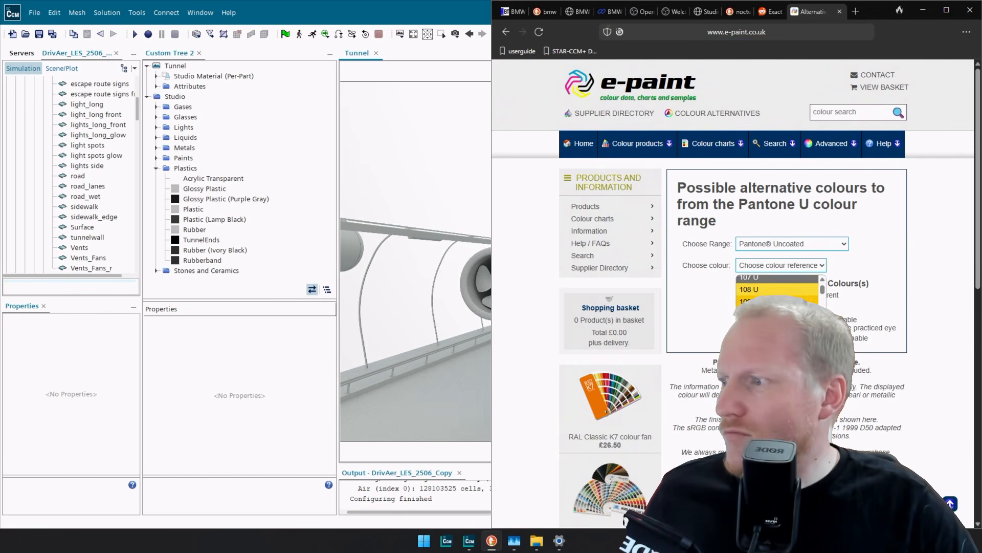
drag(822, 294, 823, 390)
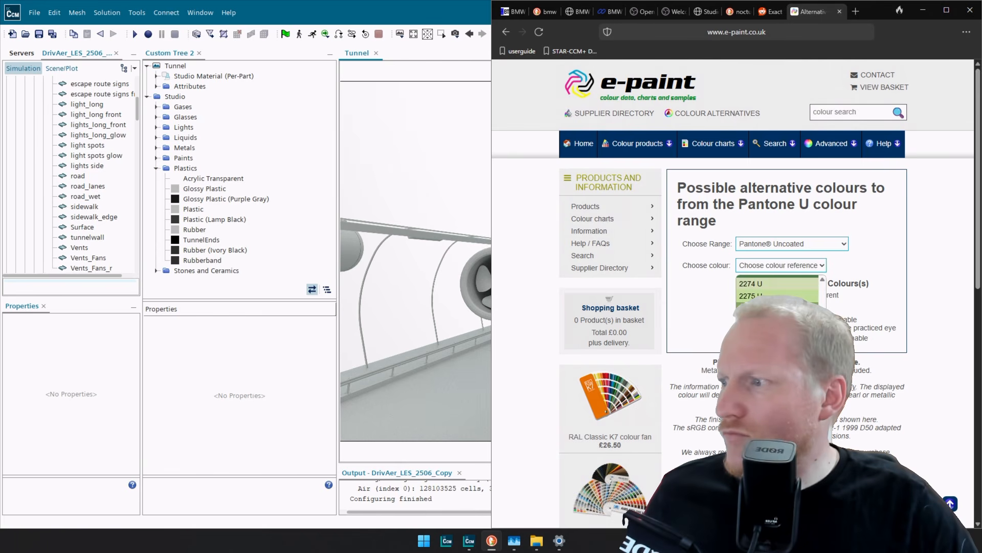
Set the colour range to Pantone Coated and choose the colour reference 2309 C.
click(816, 248)
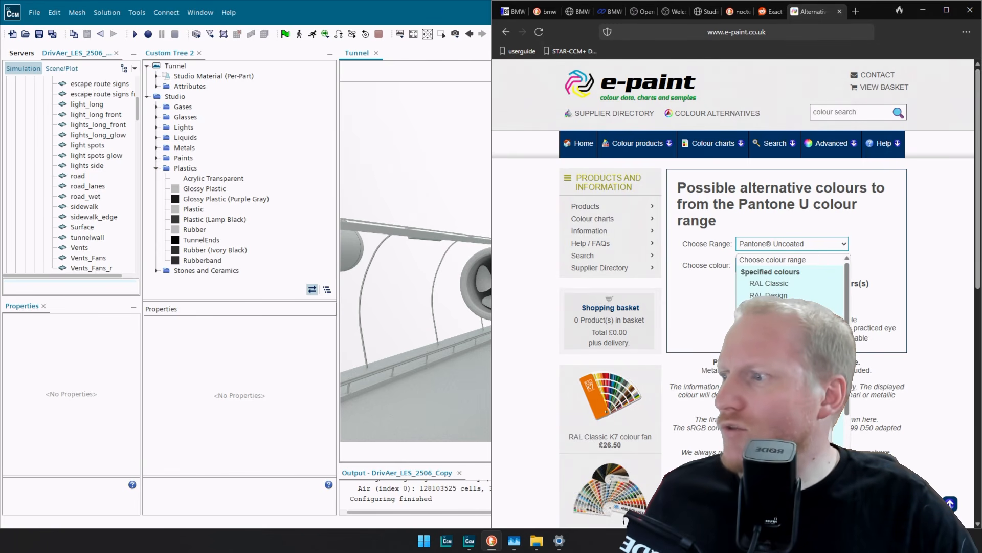
click(788, 381)
click(806, 265)
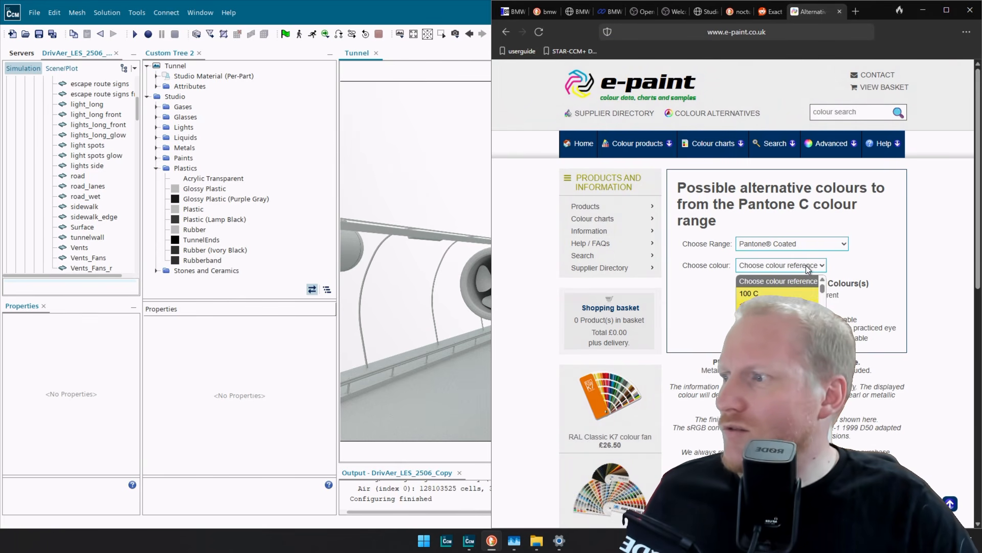
scroll(778, 317, down, 8)
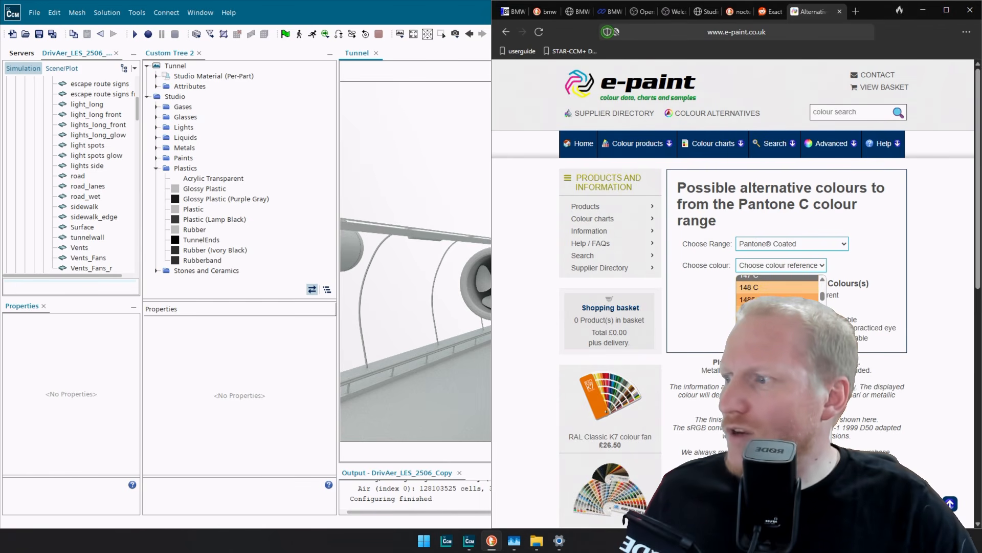
scroll(777, 307, down, 20)
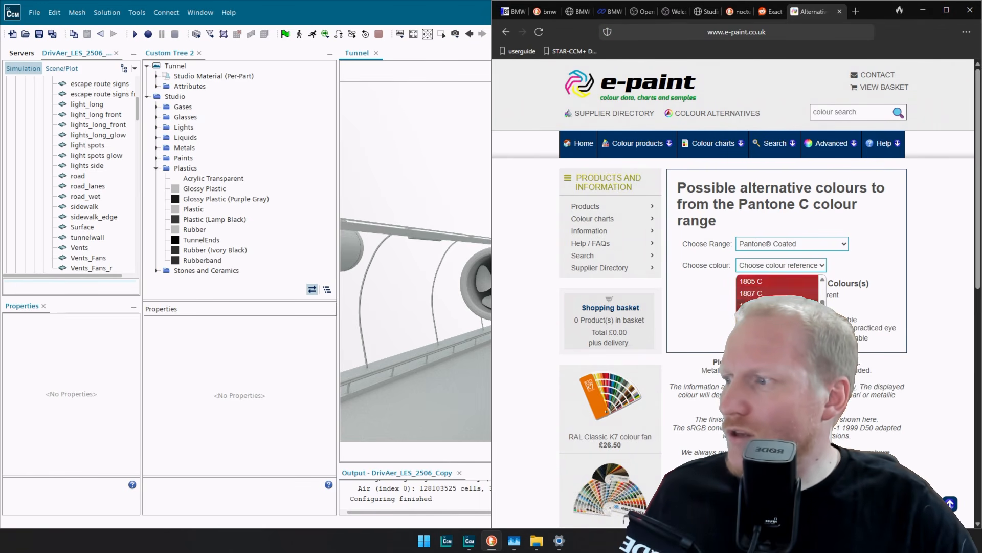
scroll(778, 297, down, 10)
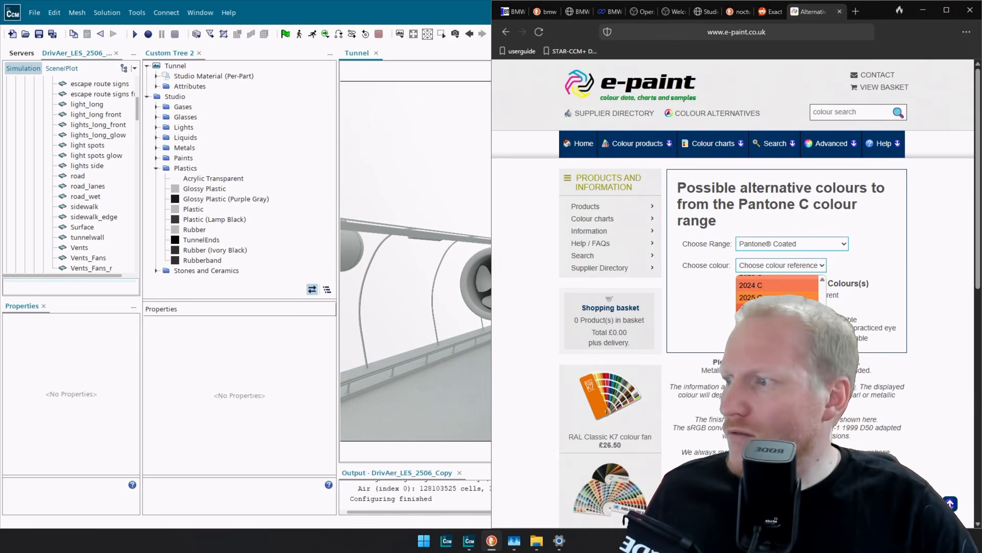
scroll(777, 297, down, 10)
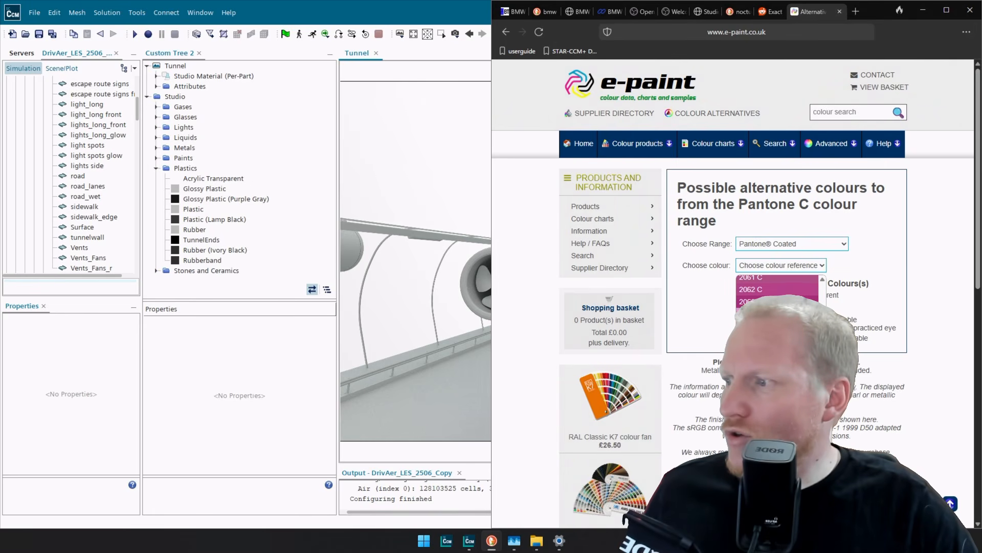
scroll(778, 295, down, 20)
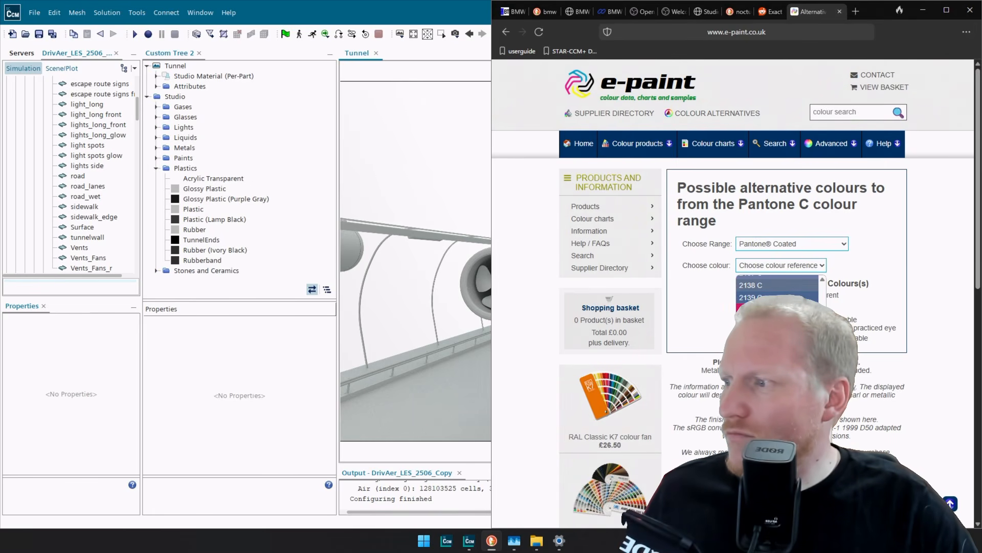
scroll(777, 294, down, 20)
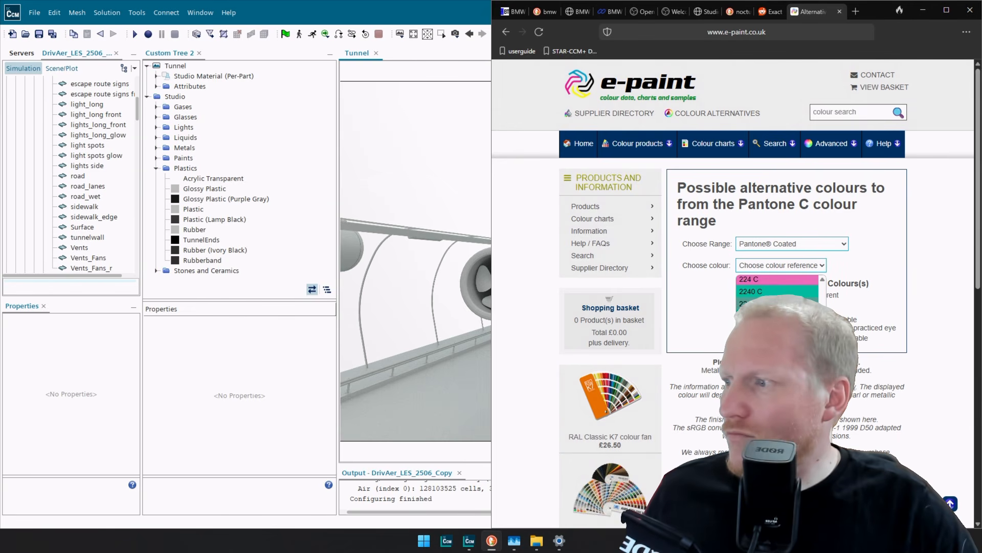
scroll(778, 294, down, 20)
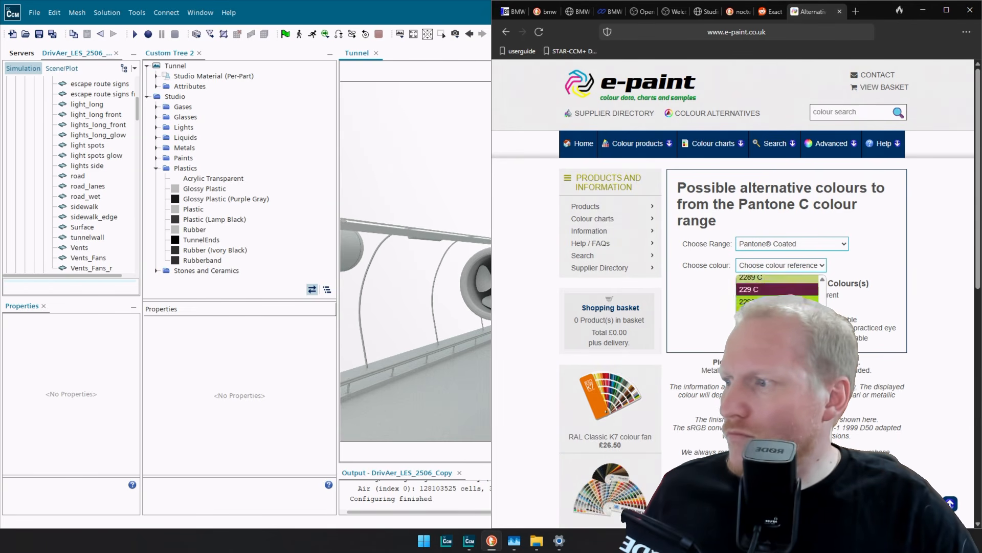
scroll(778, 294, down, 3)
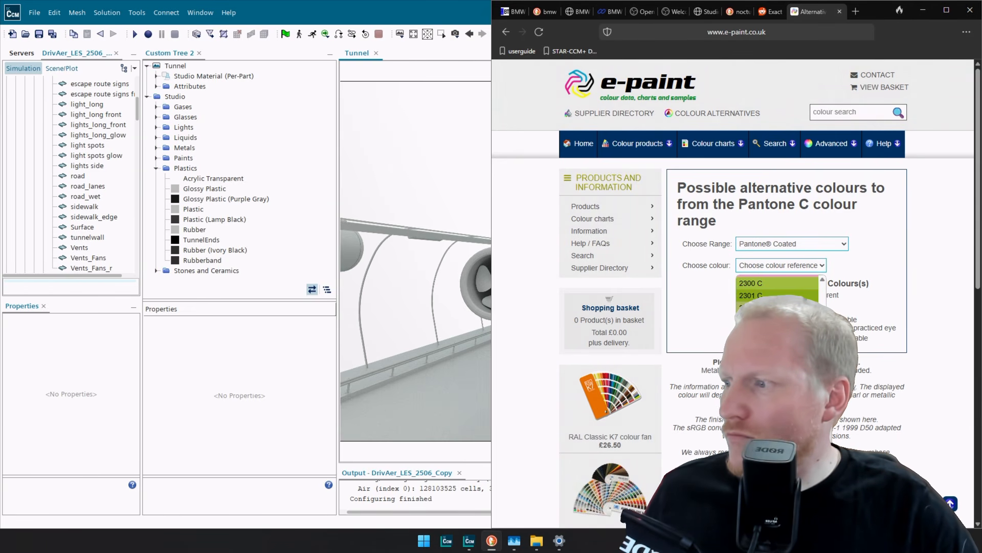
click(777, 393)
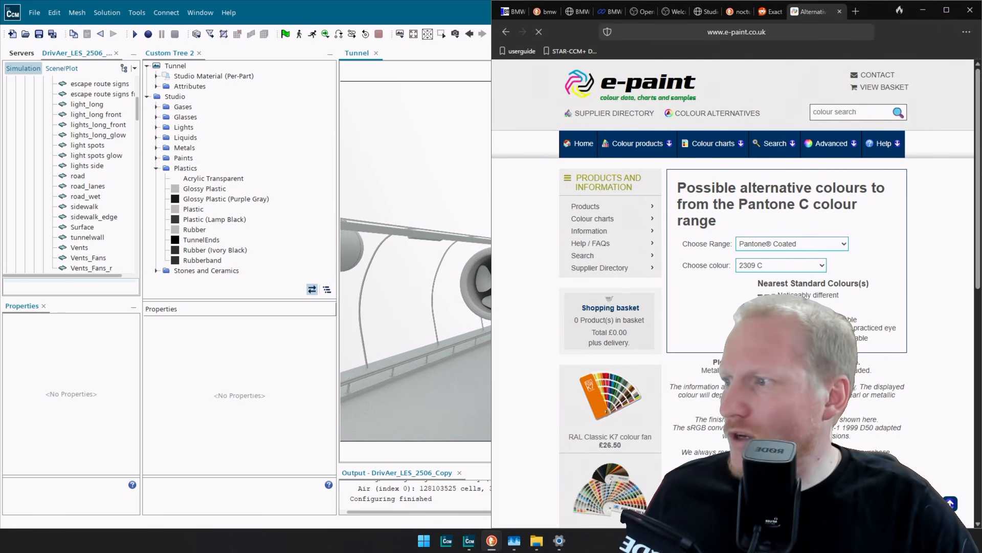
Examine the 2309 C swatch and its near alternatives from other colour ranges.
scroll(927, 311, down, 3)
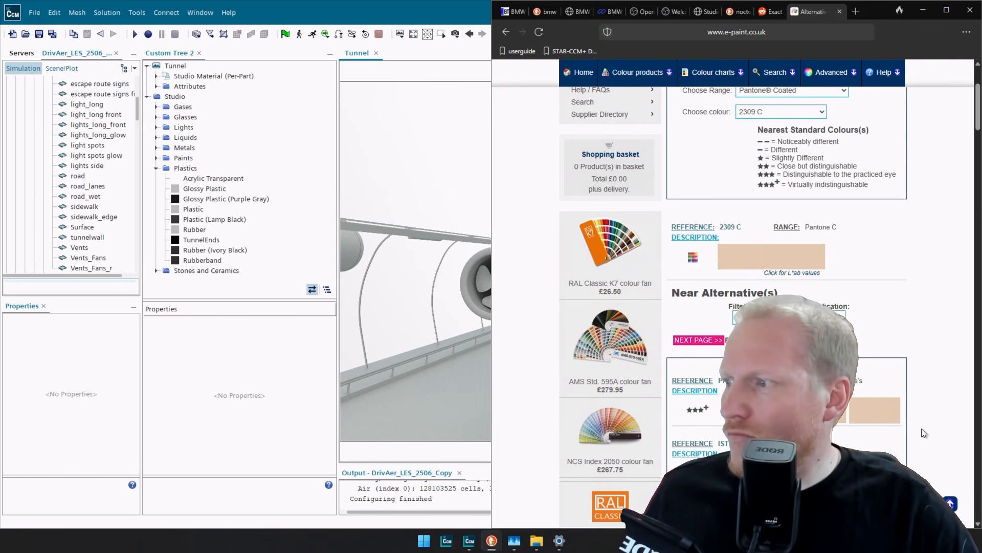
scroll(925, 439, down, 1)
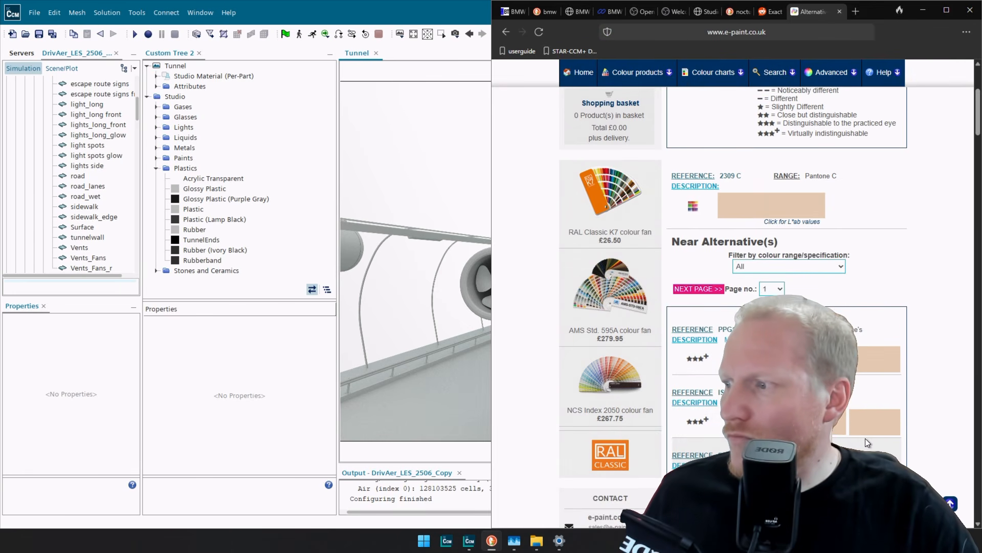
scroll(925, 439, down, 2)
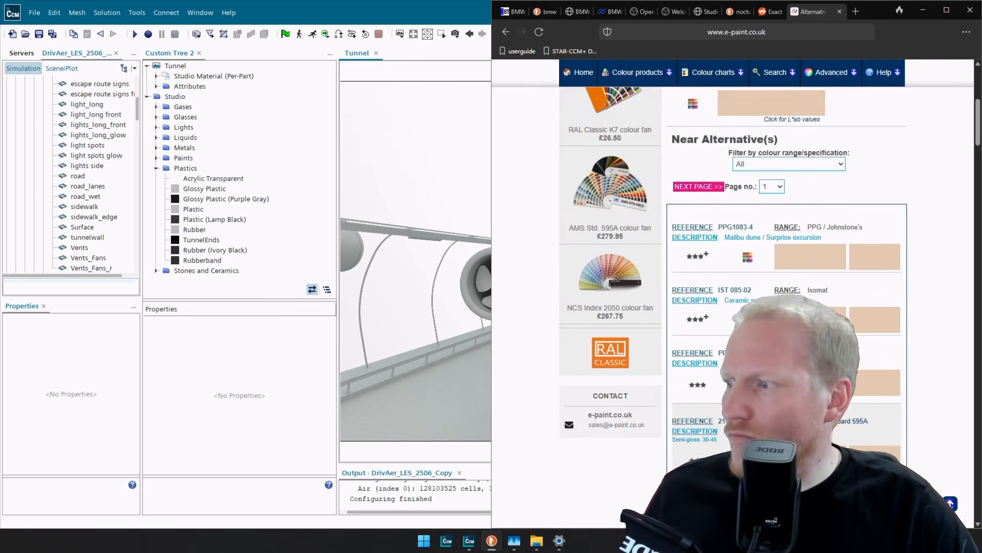
scroll(875, 358, down, 5)
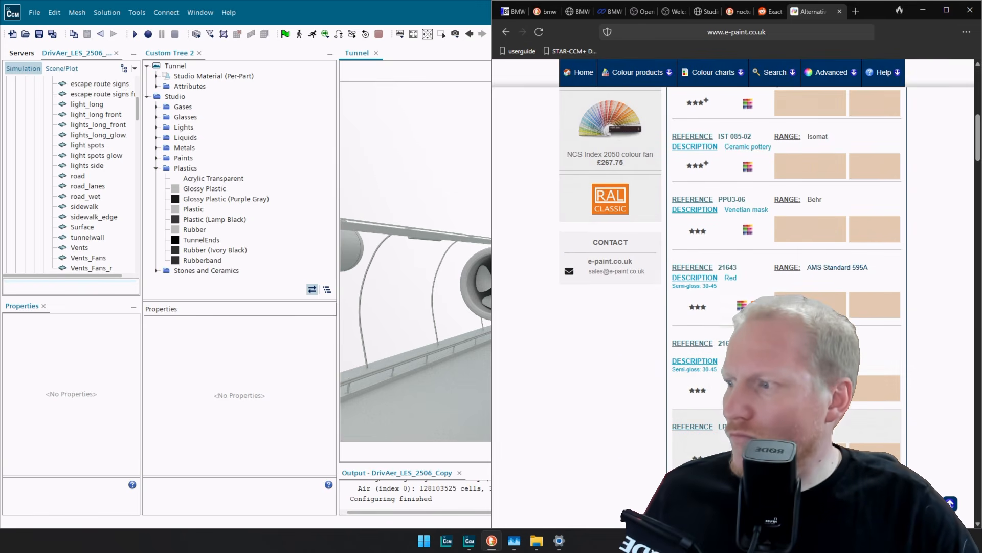
Compare the remaining near alternatives listed for 2309 C across the other paint ranges.
scroll(883, 422, down, 2)
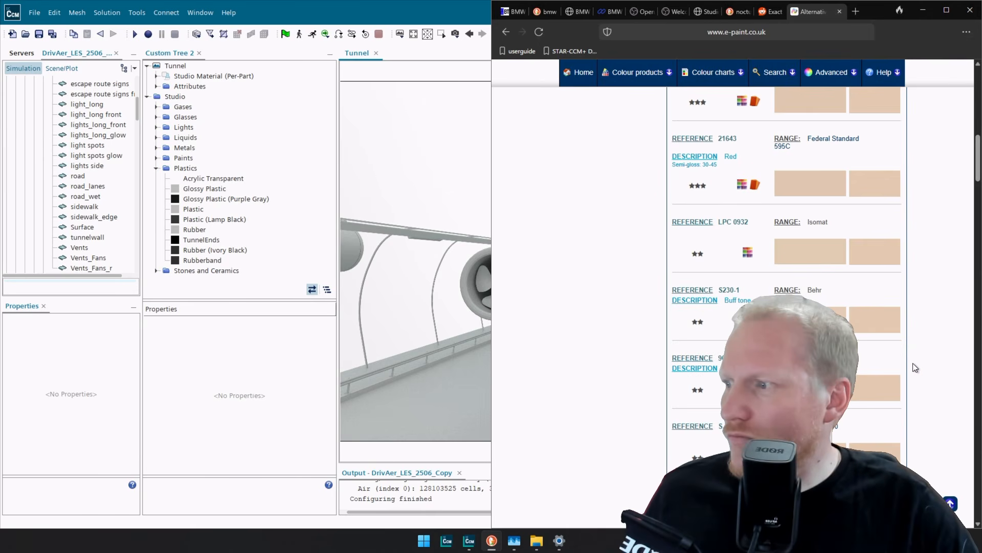
scroll(931, 382, up, 4)
scroll(894, 392, down, 5)
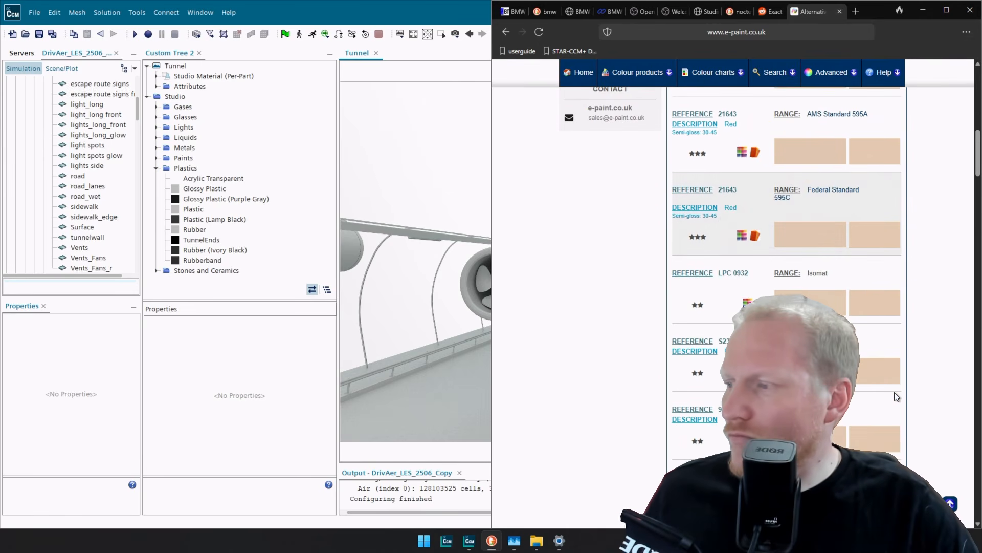
scroll(881, 401, down, 5)
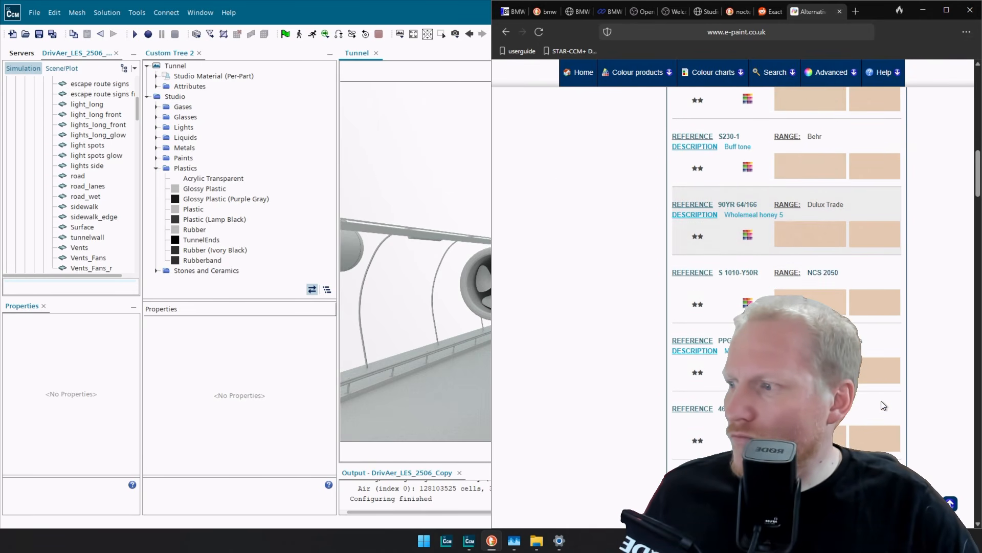
scroll(881, 401, down, 5)
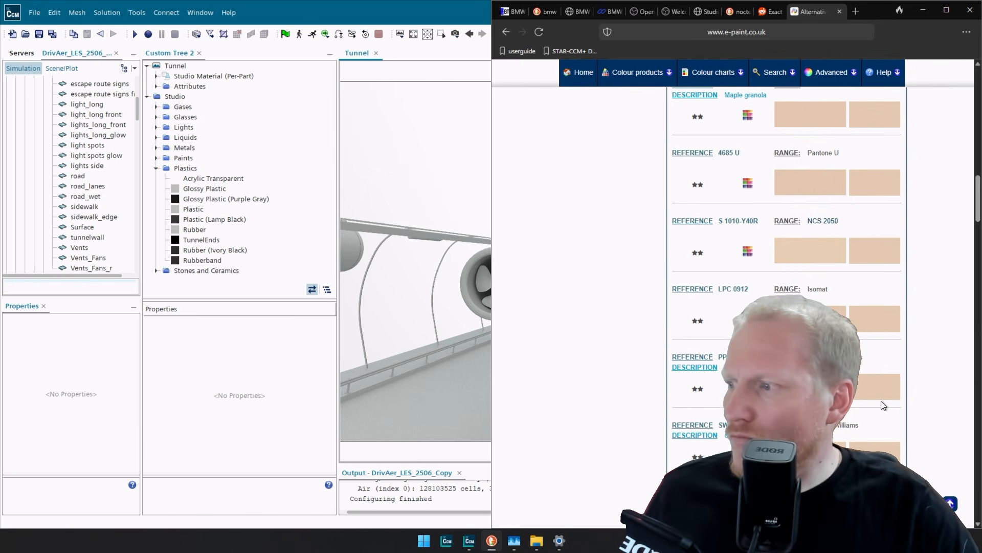
scroll(879, 406, down, 5)
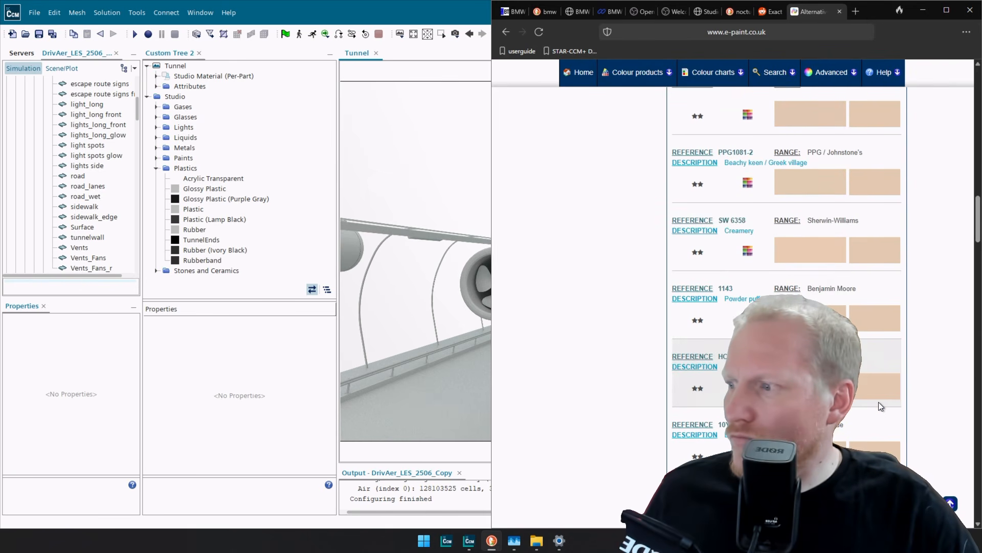
scroll(879, 406, down, 5)
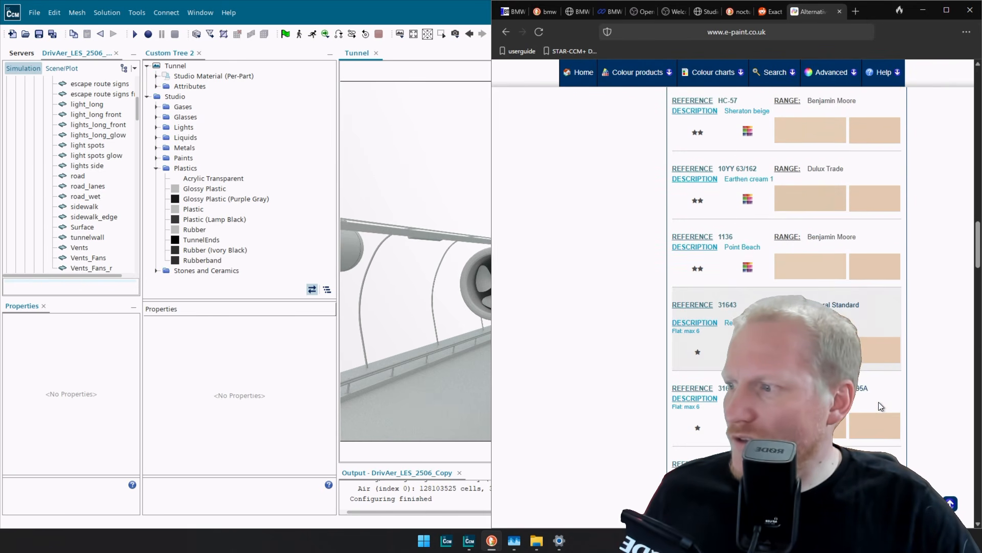
scroll(879, 401, down, 2)
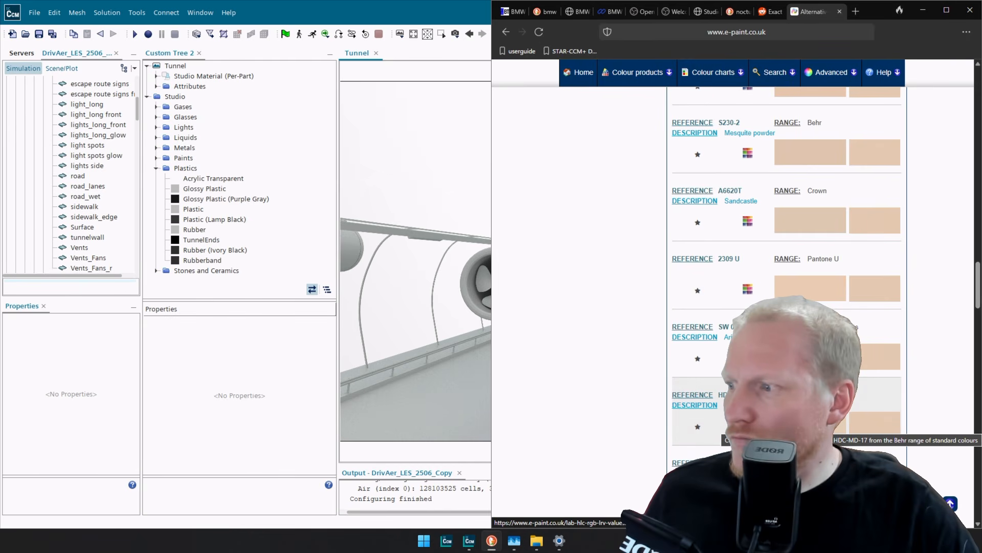
scroll(879, 401, up, 10)
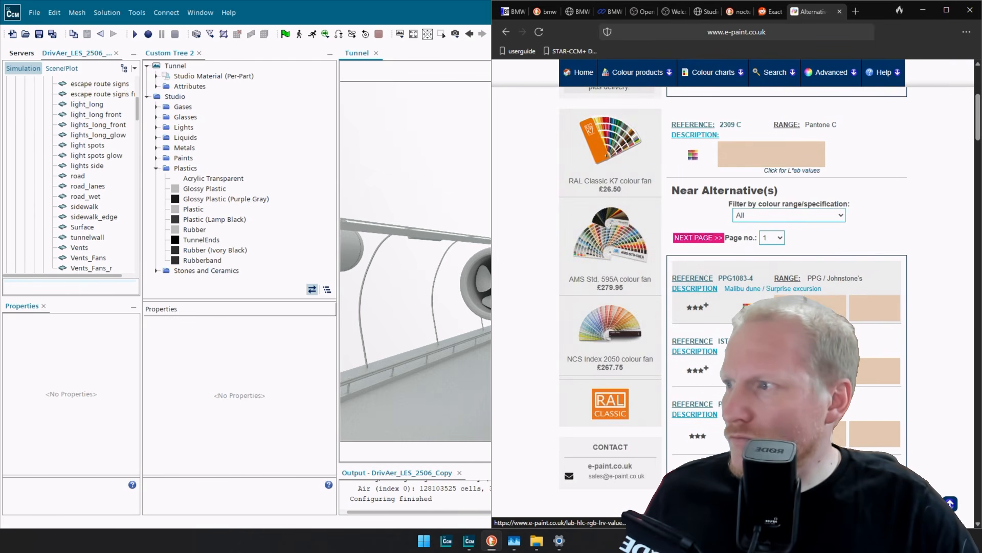
Open the L*ab, RGB and HLC values of 2309 C and return to the Setup Studio Material dialog in STAR-CCM+.
click(791, 171)
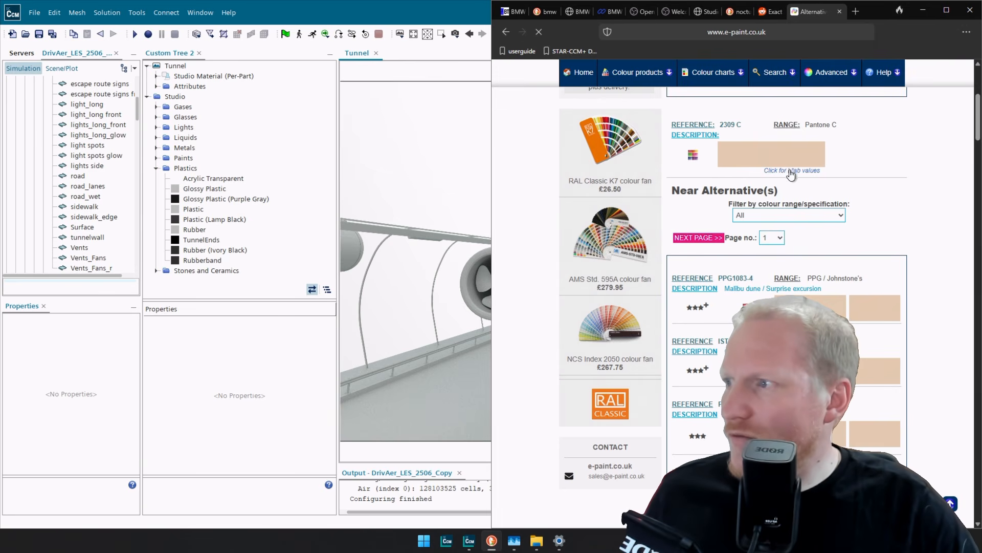
scroll(921, 344, down, 1)
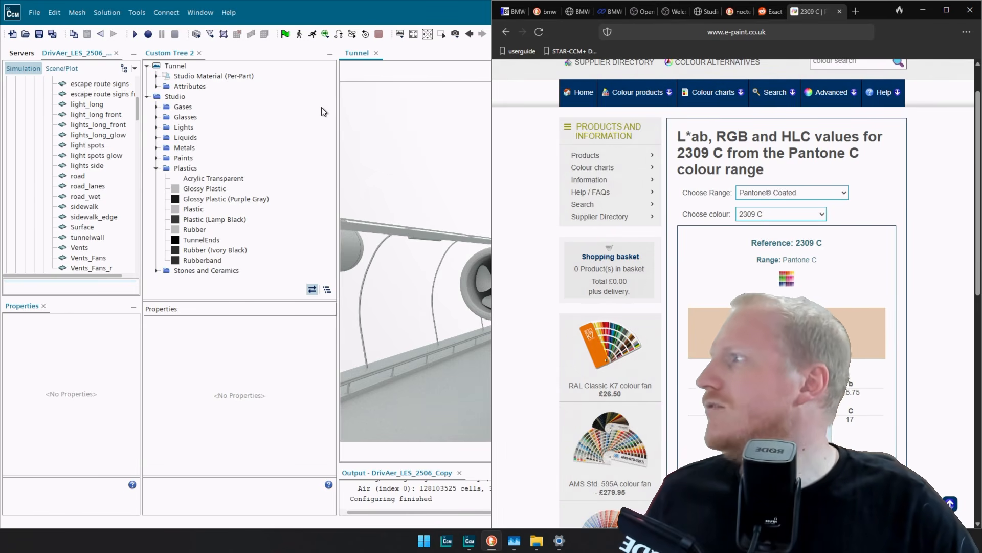
click(398, 4)
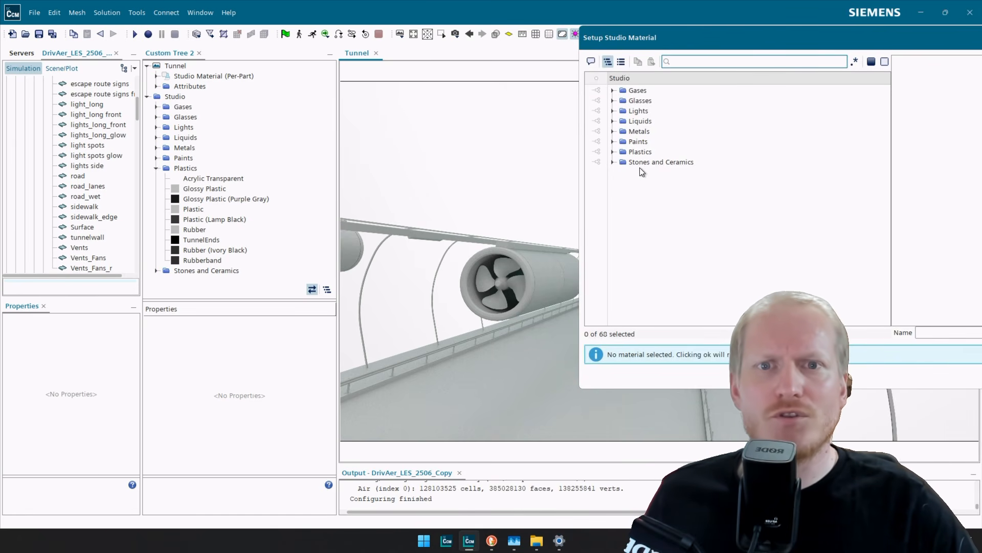
click(613, 141)
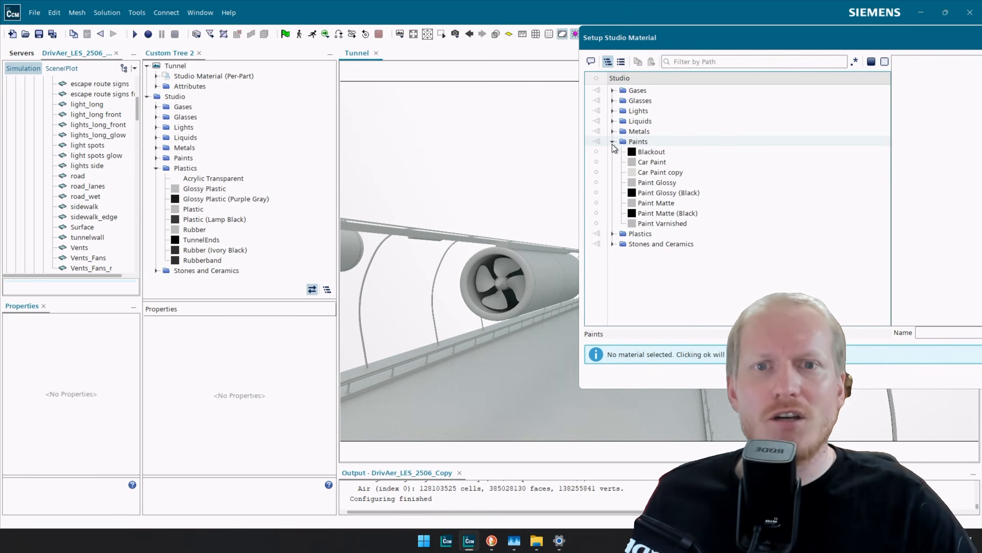
right_click(651, 148)
click(846, 235)
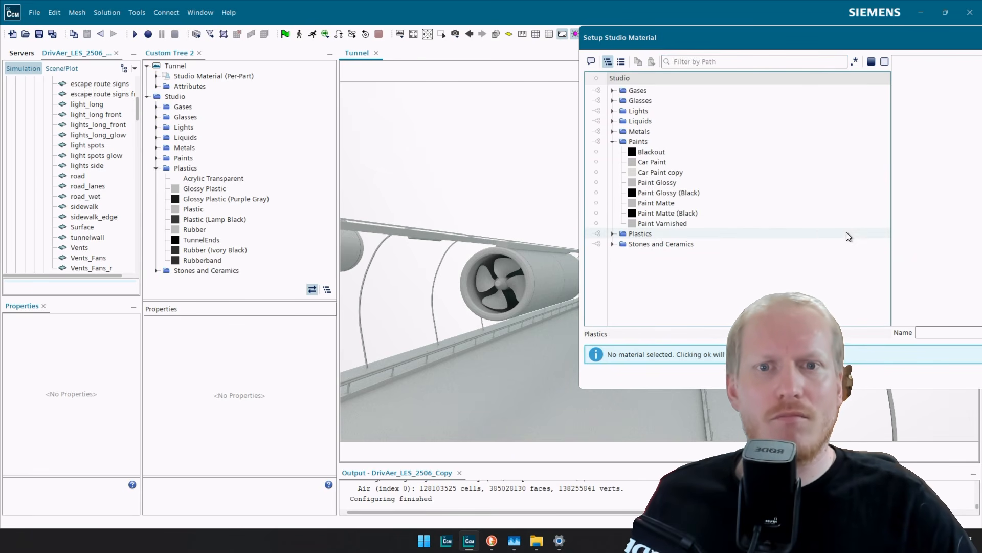
click(663, 223)
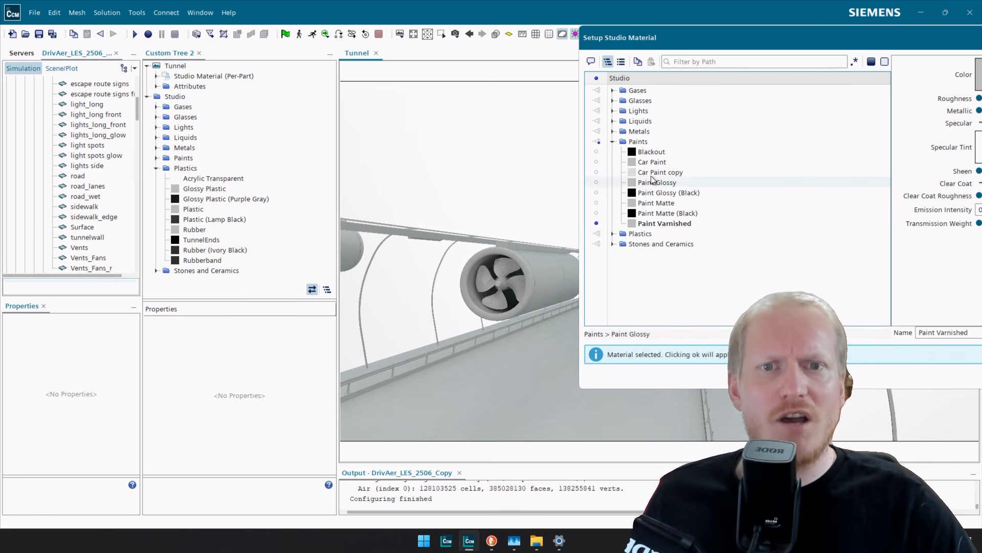
click(613, 142)
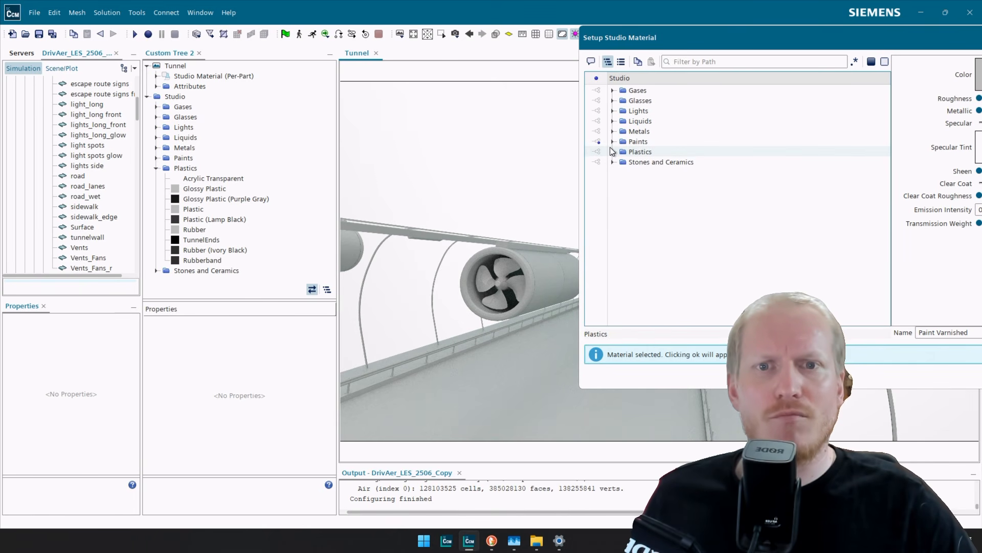
Choose Plastic from the Plastics group as the fan material and move the dialog so the fans and color settings are visible.
click(612, 151)
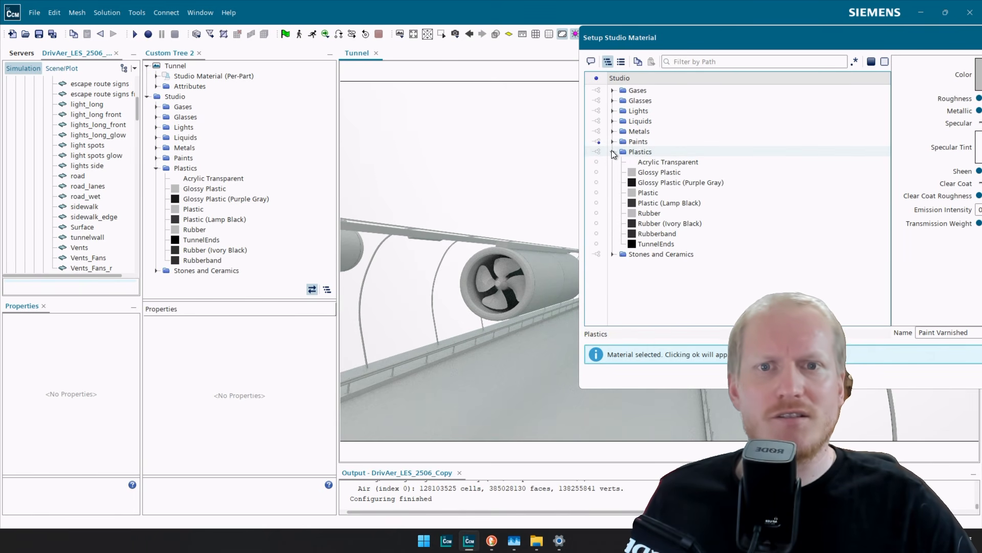
click(682, 195)
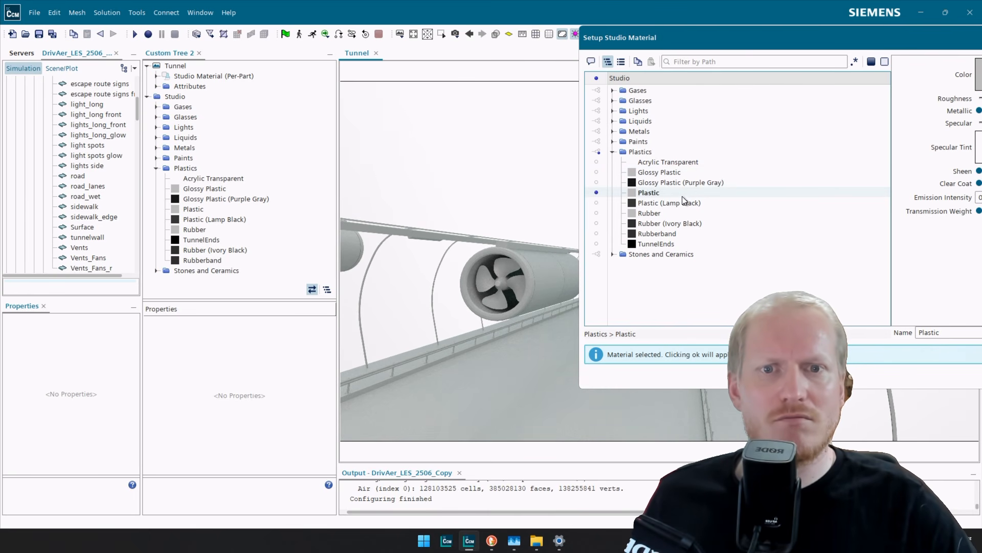
drag(807, 38, 665, 42)
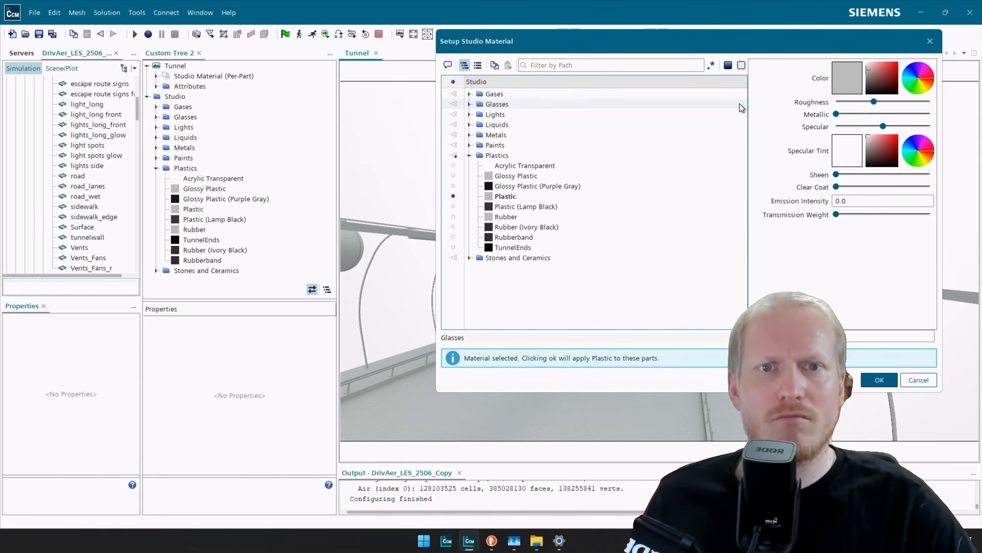
drag(747, 38, 216, 42)
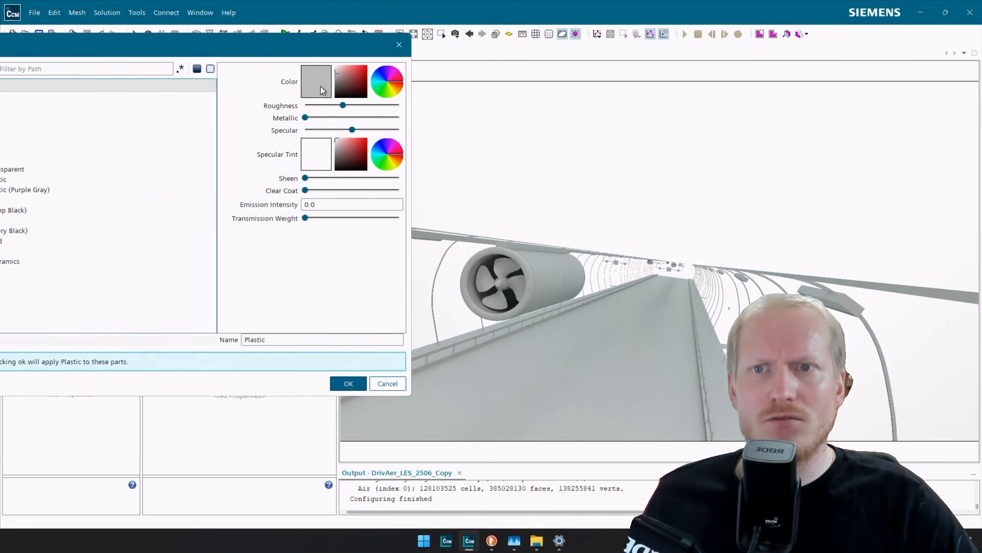
Give the Plastic material a dark red color and apply it to the fans as a copy named Plastic (Noctua Fan).
drag(348, 89, 367, 77)
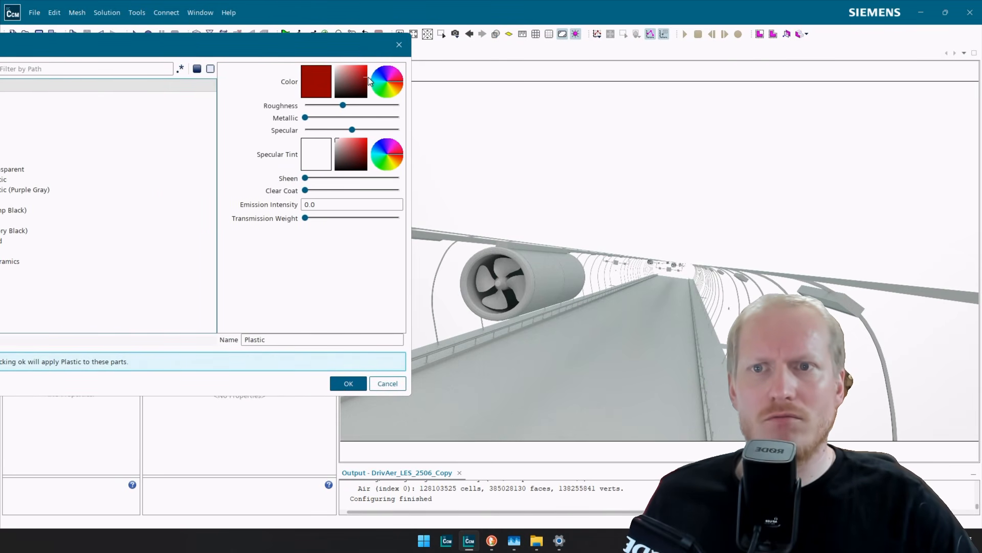
click(272, 340)
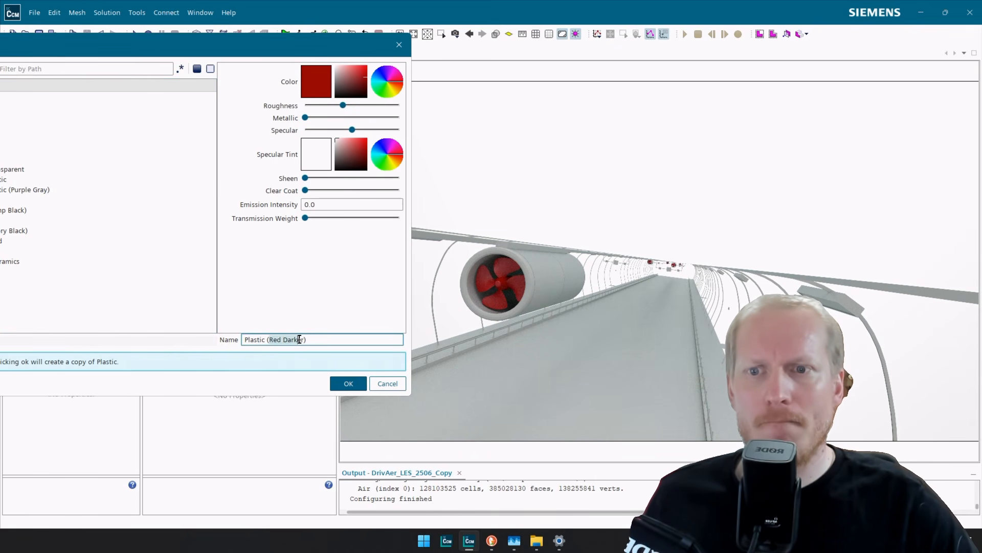
drag(304, 339, 306, 339)
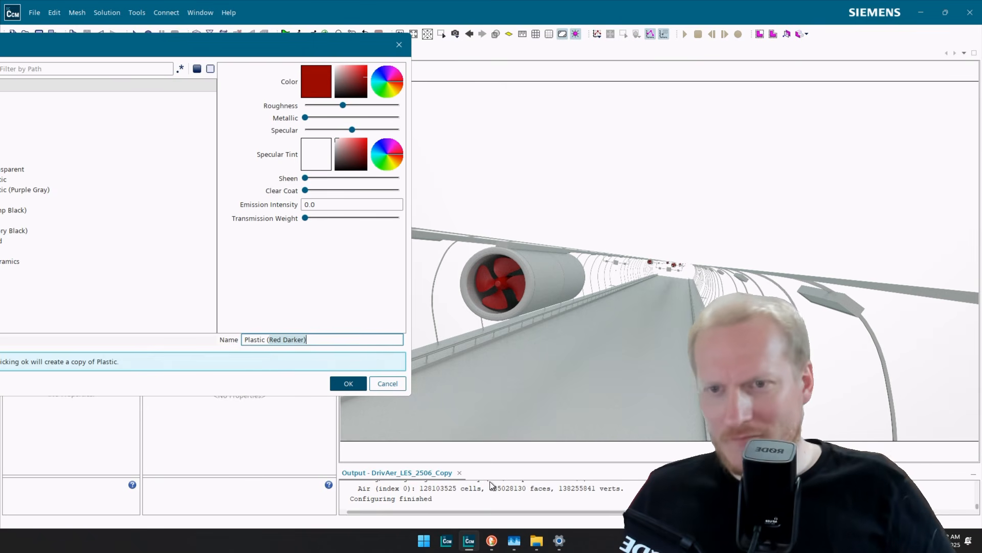
key(Right)
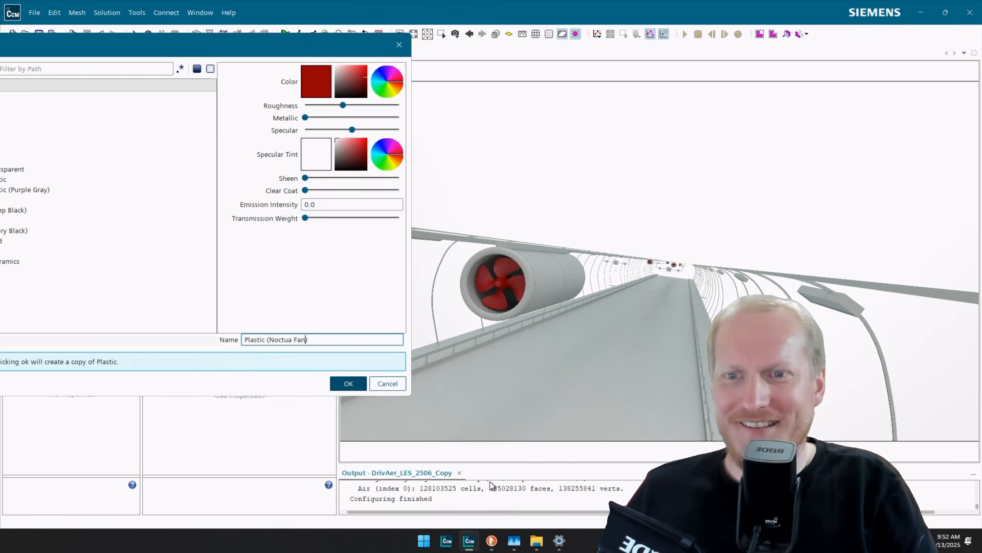
click(347, 384)
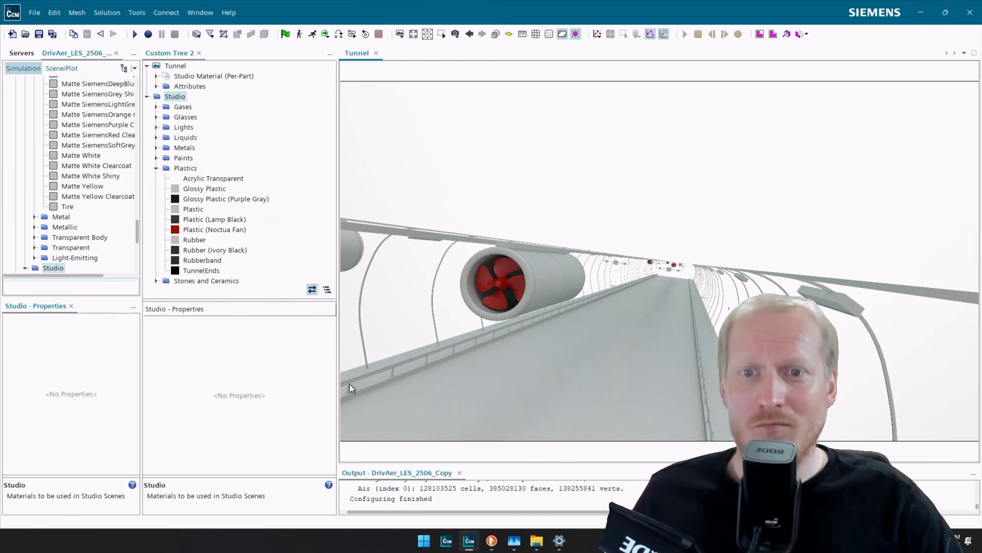
Set the color of the Plastic (Noctua Fan) material to the RGB color code E8CEB5.
click(232, 231)
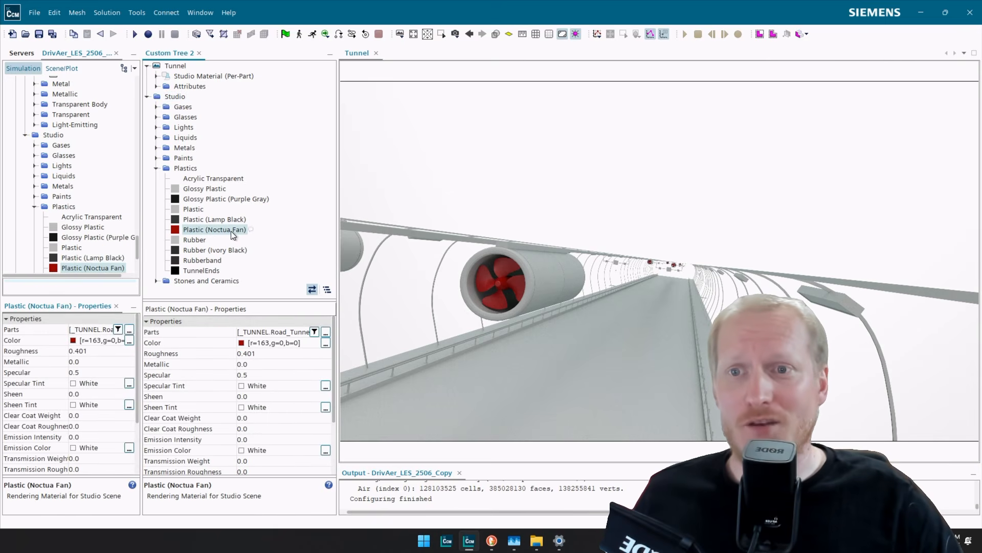
click(326, 342)
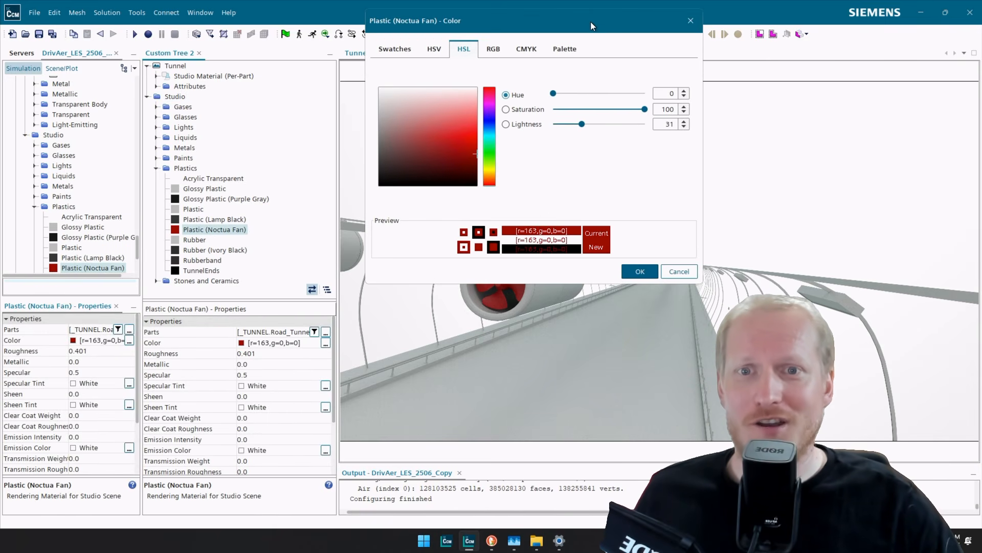
drag(590, 21, 807, 22)
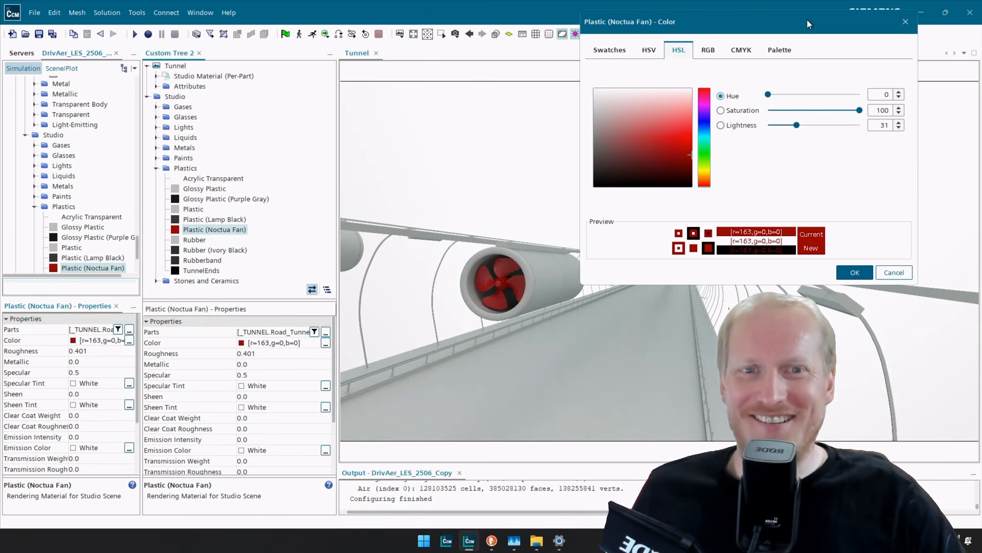
click(709, 50)
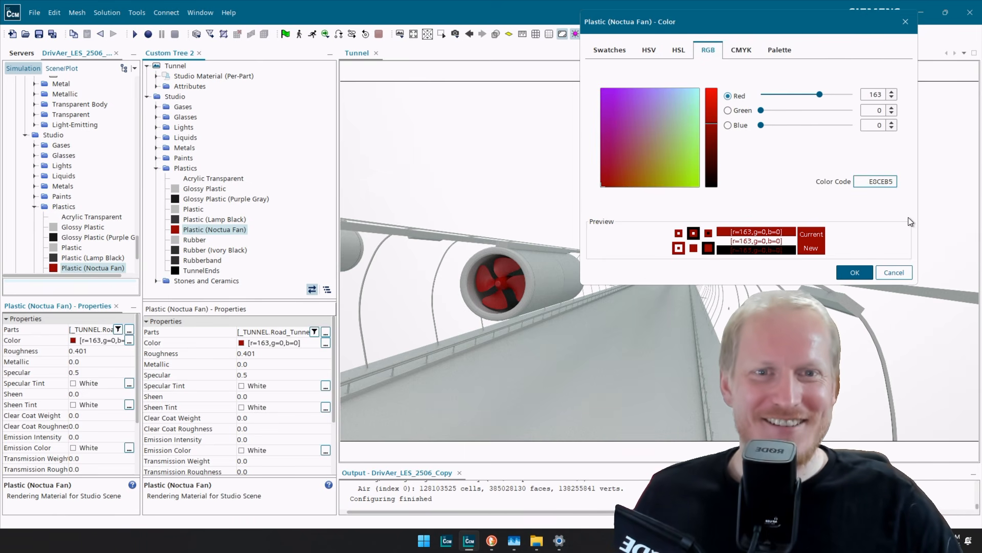
text(E8CEB5)
key(Return)
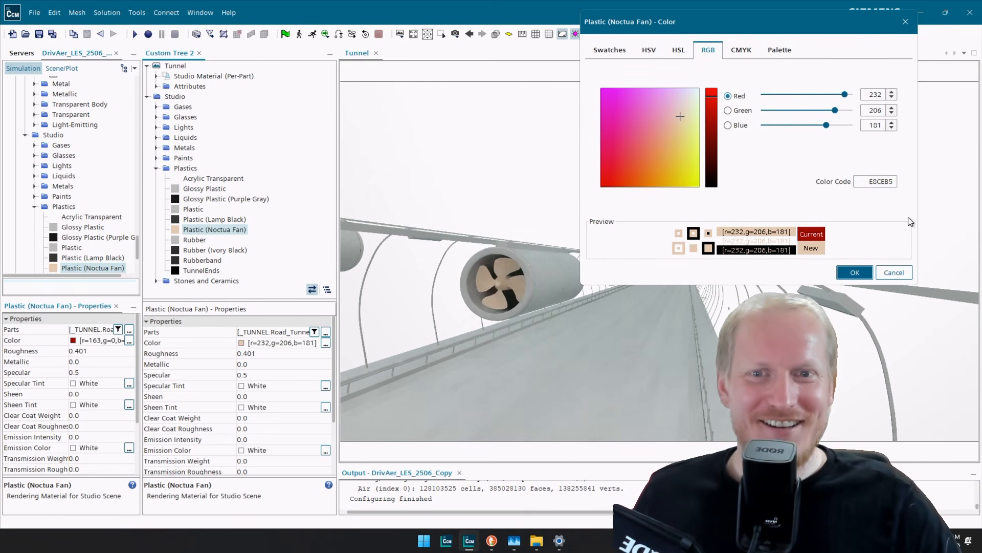
click(853, 274)
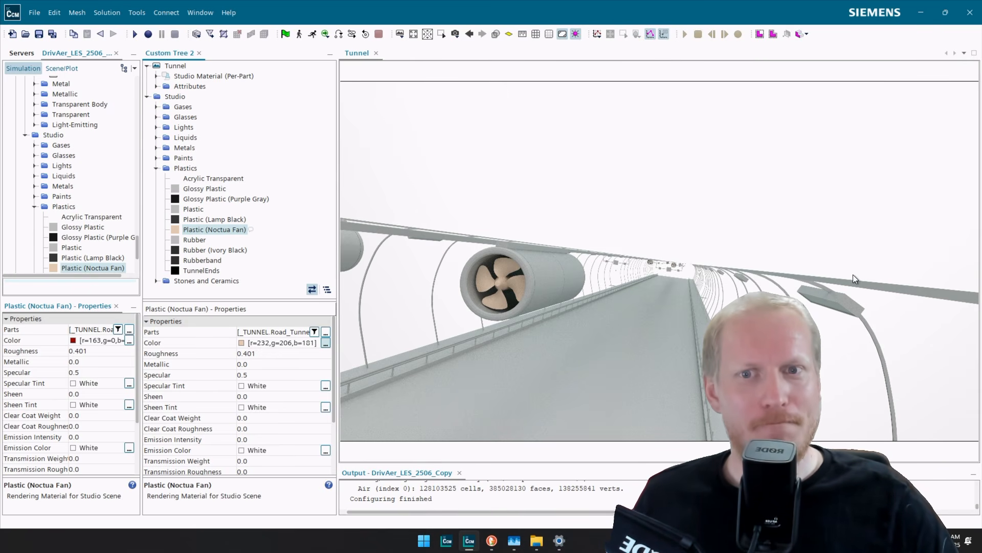
Orbit the Tunnel scene to inspect the recolored fan blades from the front.
drag(606, 271, 640, 269)
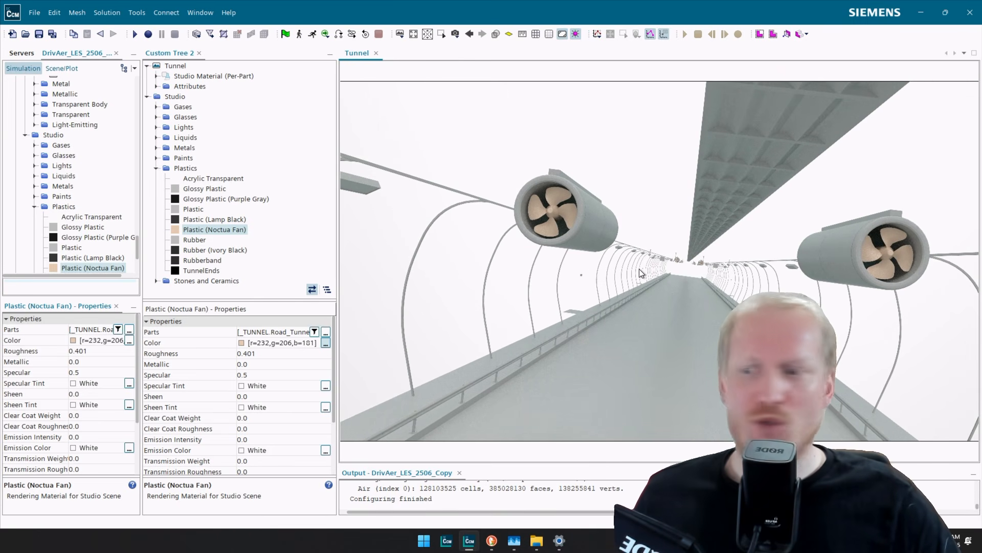
drag(541, 192, 563, 204)
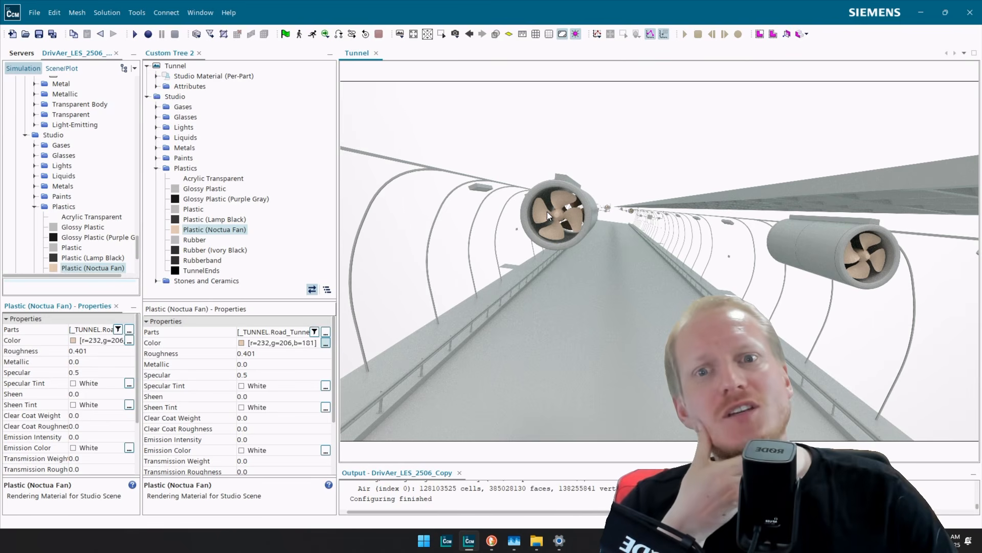
drag(547, 211, 559, 210)
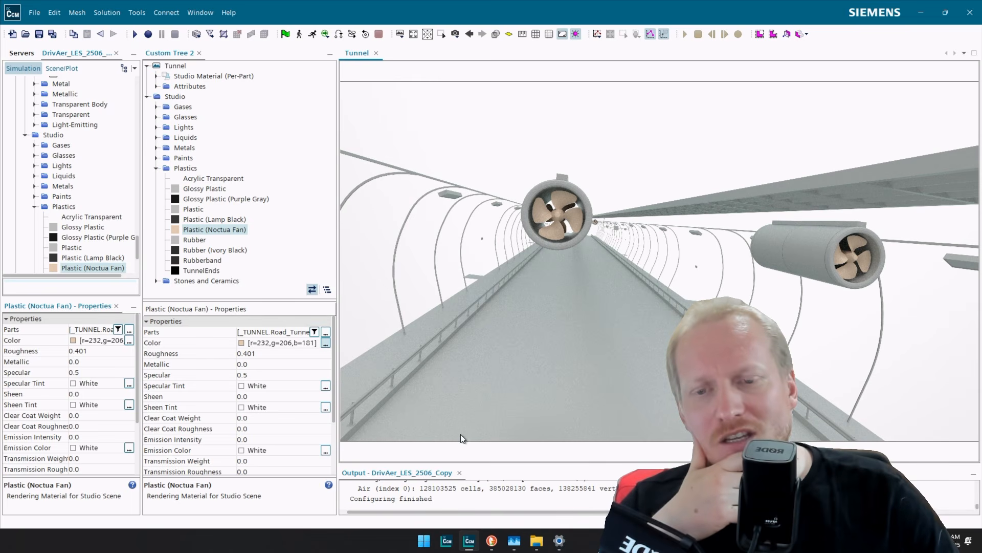
Enlarge the Output window to reduce the height of the Tunnel scene display.
drag(444, 464, 418, 405)
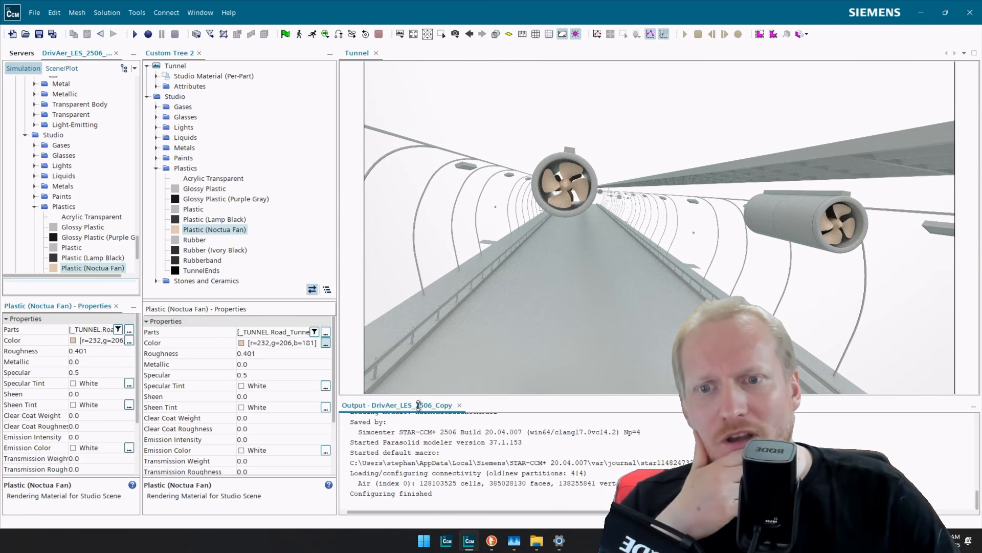
mouse_move(505, 398)
mouse_down()
mouse_move(505, 383)
mouse_move(506, 409)
mouse_up()
drag(623, 395, 625, 364)
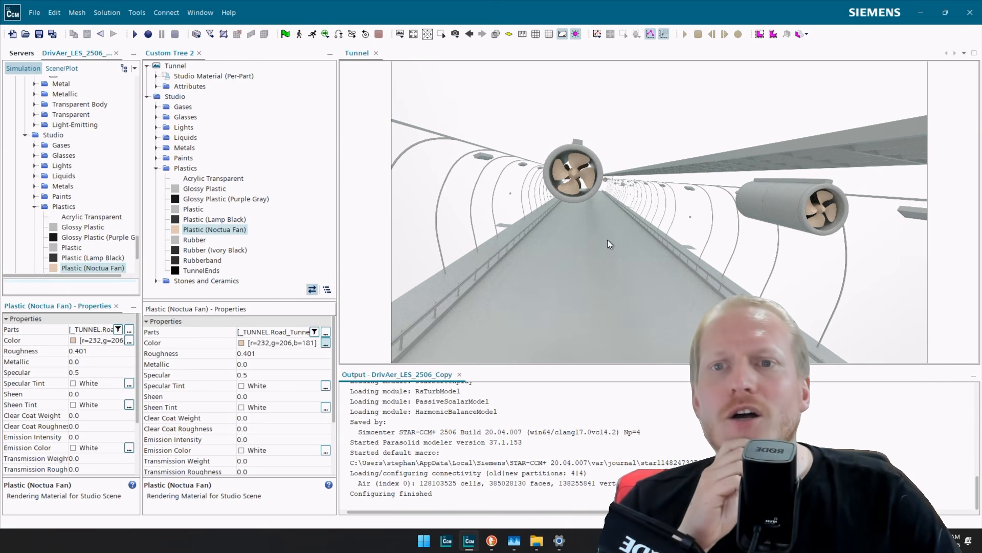
Examine the nearest ventilation fan's blades, hub and housing up close in the Tunnel scene.
scroll(572, 164, up, 3)
scroll(572, 164, up, 5)
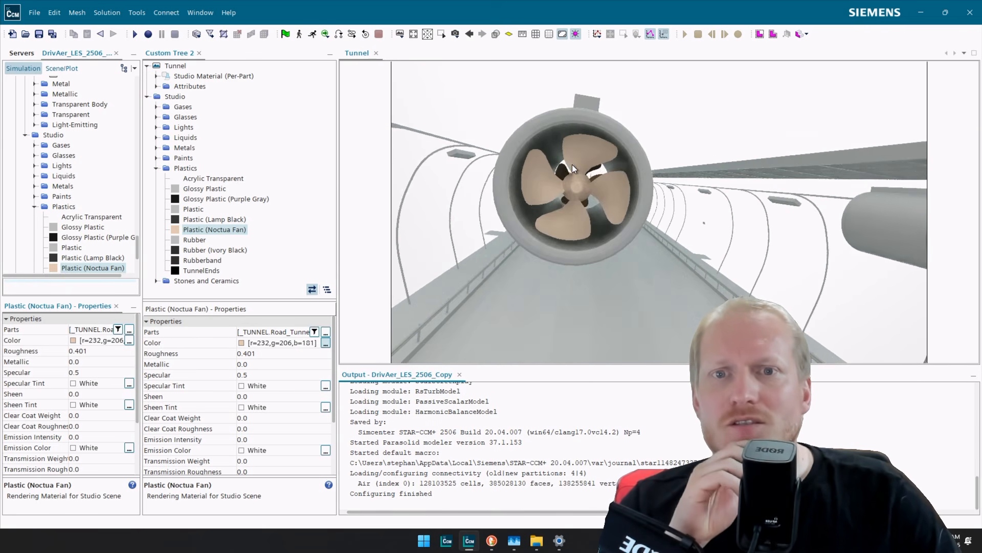
scroll(552, 162, up, 5)
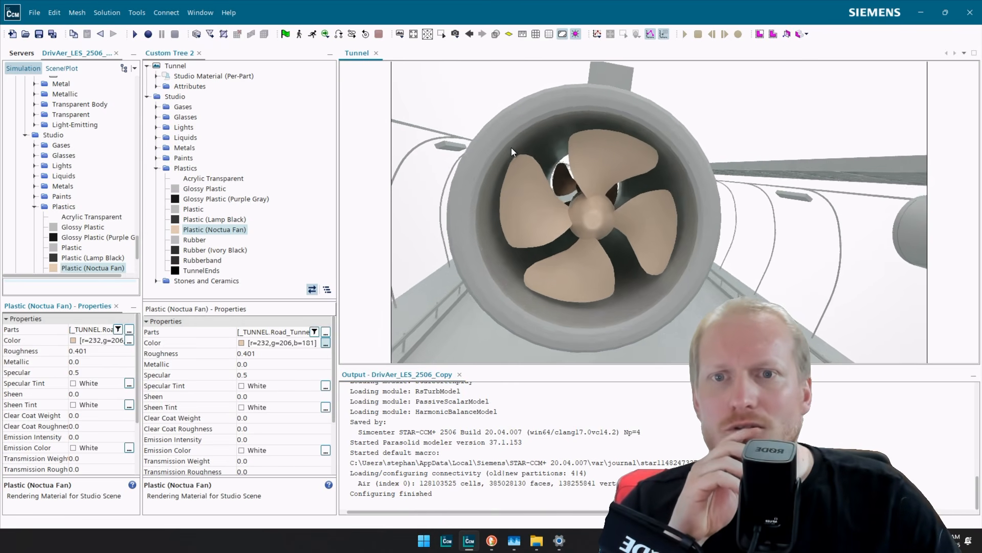
scroll(497, 143, down, 3)
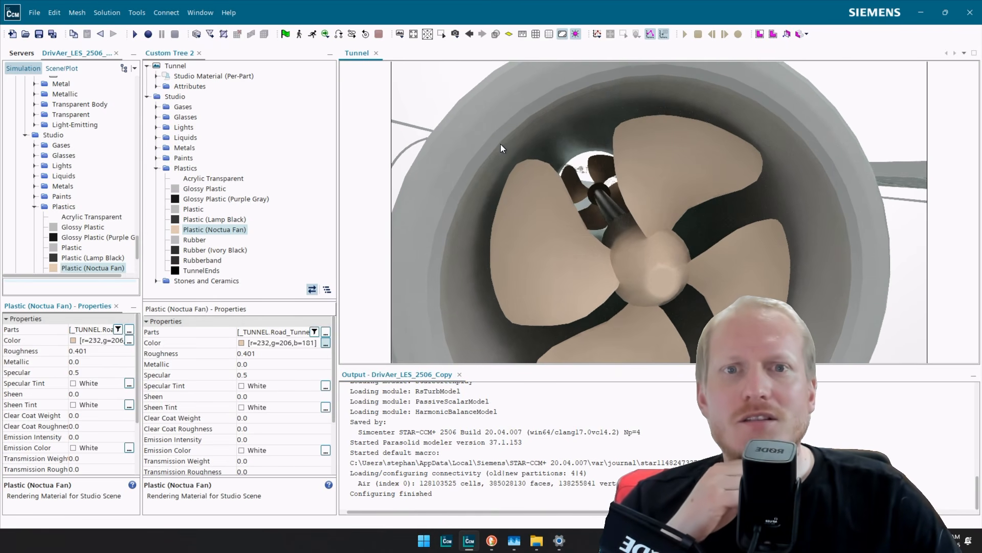
right_drag(523, 159, 524, 138)
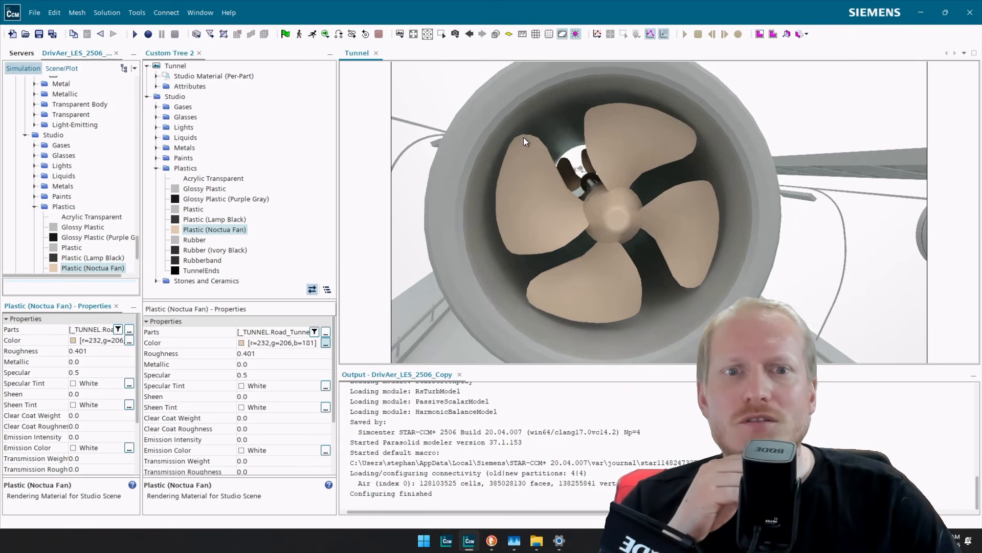
drag(523, 137, 509, 155)
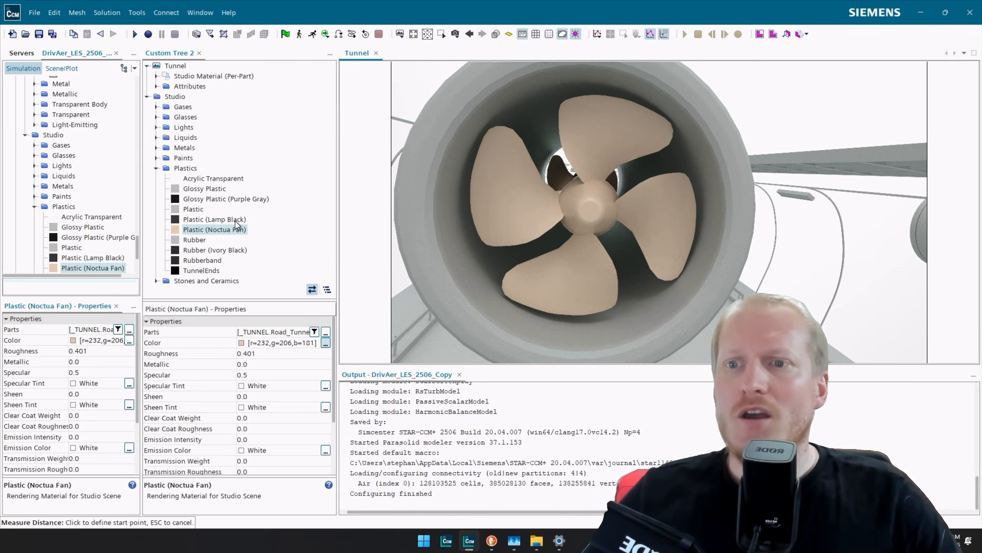
Collapse the Advanced Rendering and Studio groups under Rendering Materials in the simulation tree.
scroll(102, 230, down, 4)
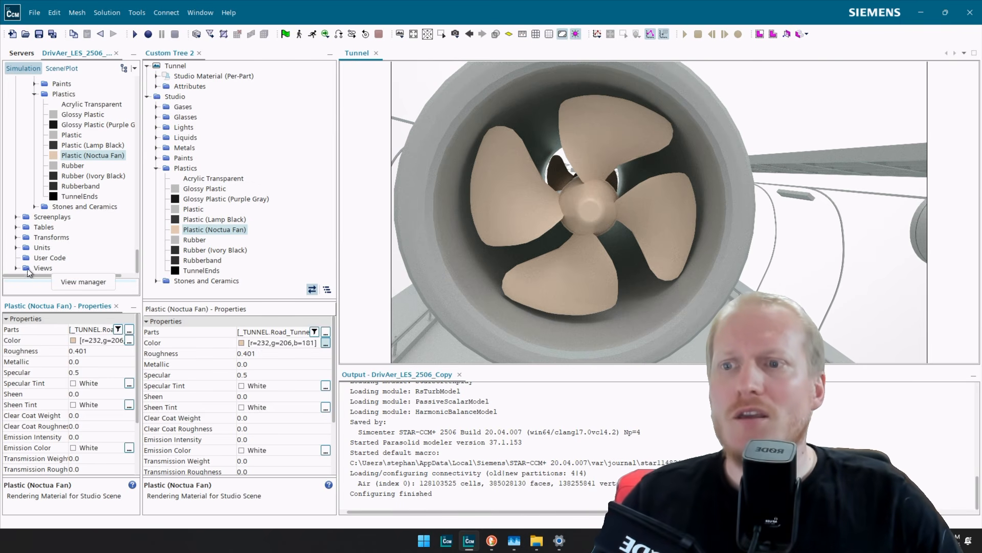
scroll(17, 240, up, 10)
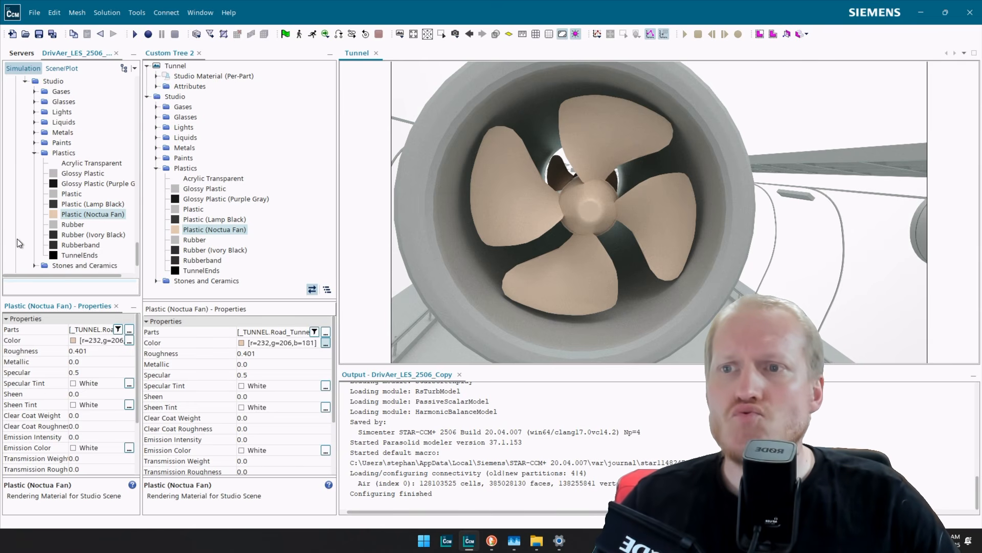
scroll(17, 239, up, 10)
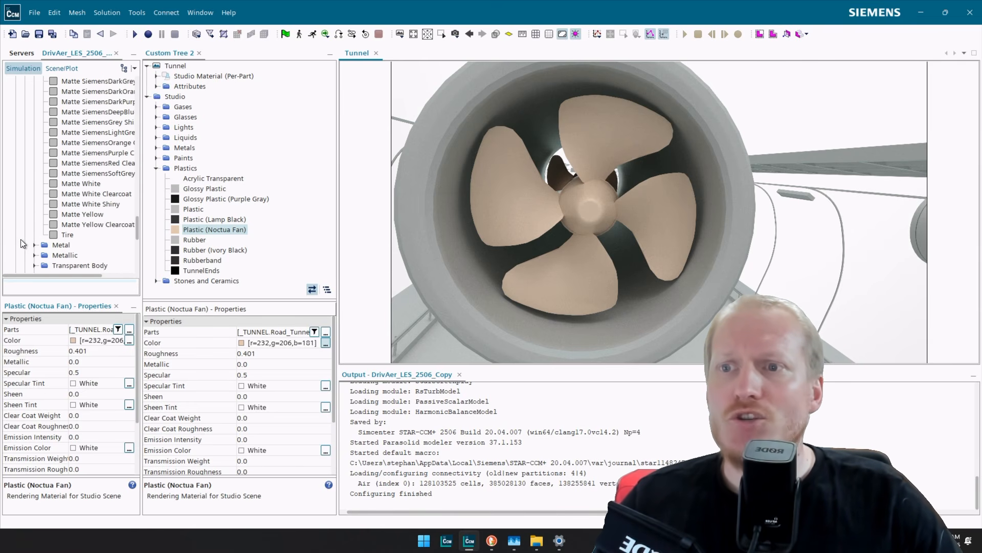
scroll(30, 233, down, 1)
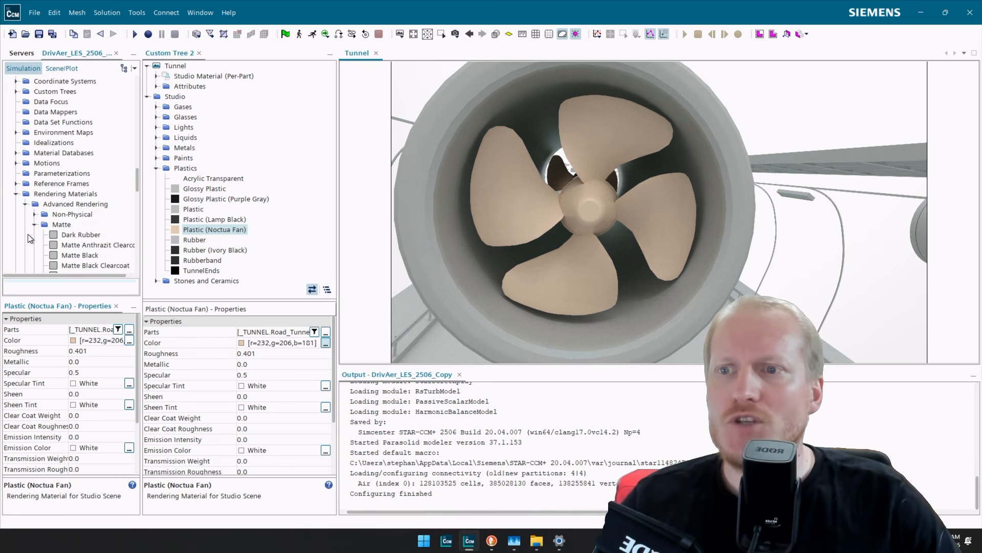
click(25, 203)
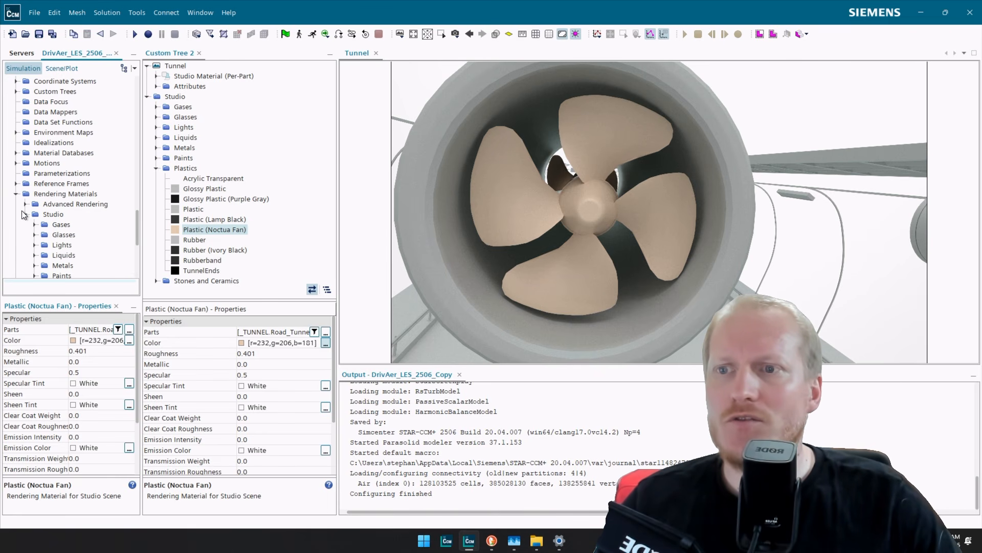
click(24, 214)
scroll(24, 214, up, 2)
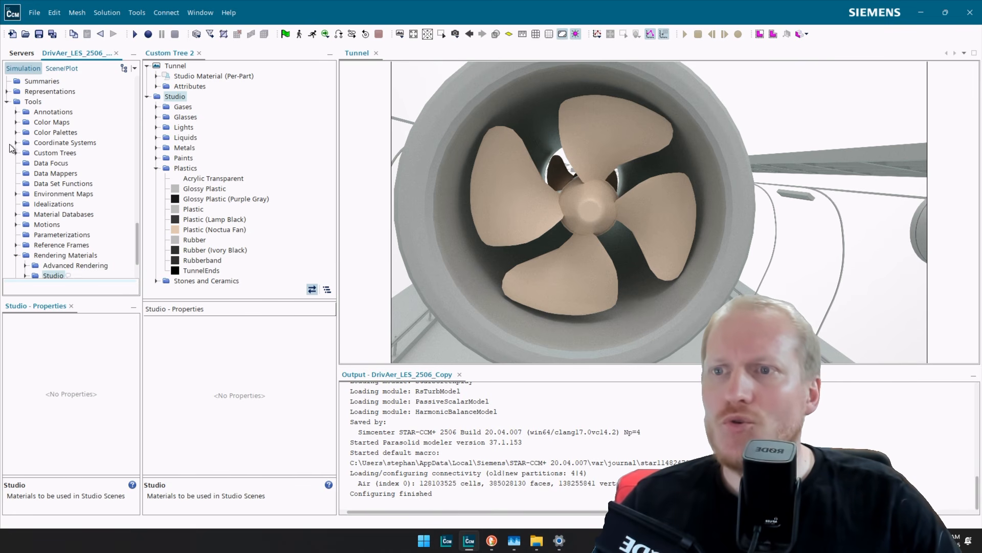
Create a new Cartesian local coordinate system under the Laboratory coordinate system.
click(16, 143)
click(25, 153)
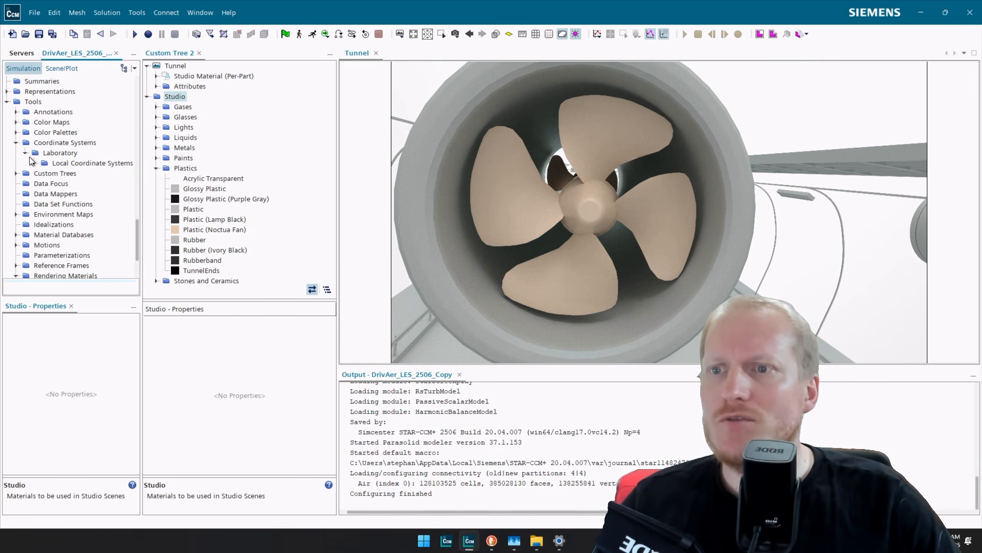
click(35, 163)
click(82, 163)
right_click(71, 163)
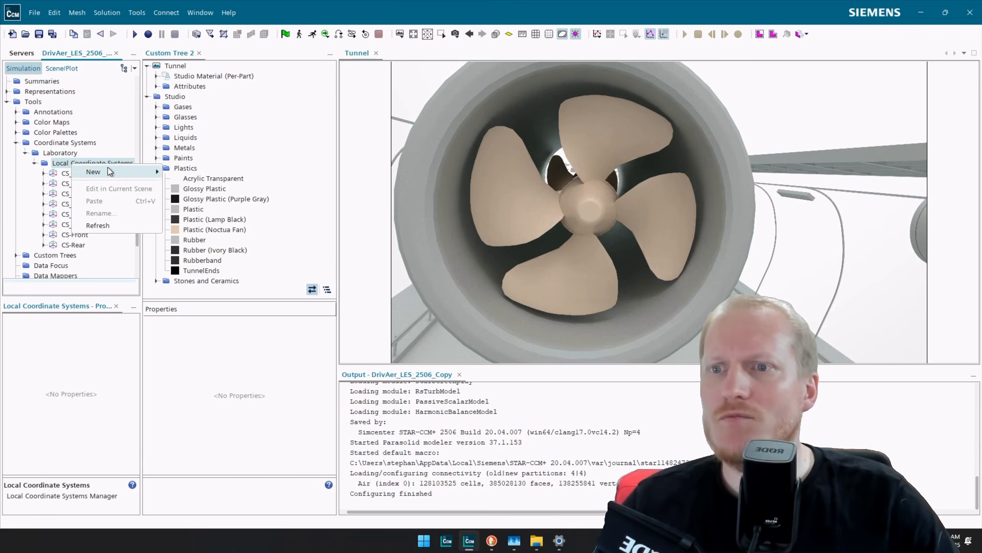
mouse_move(111, 172)
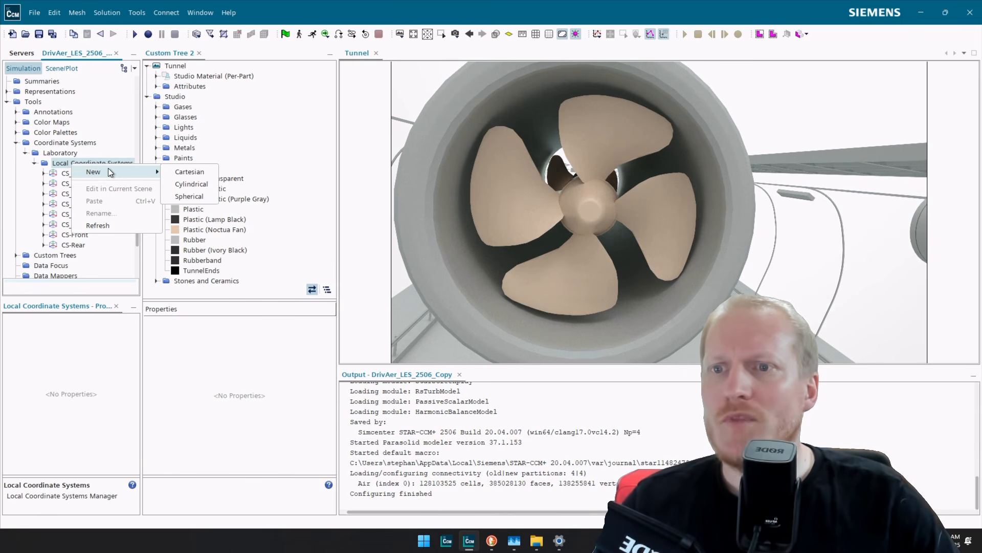
click(196, 174)
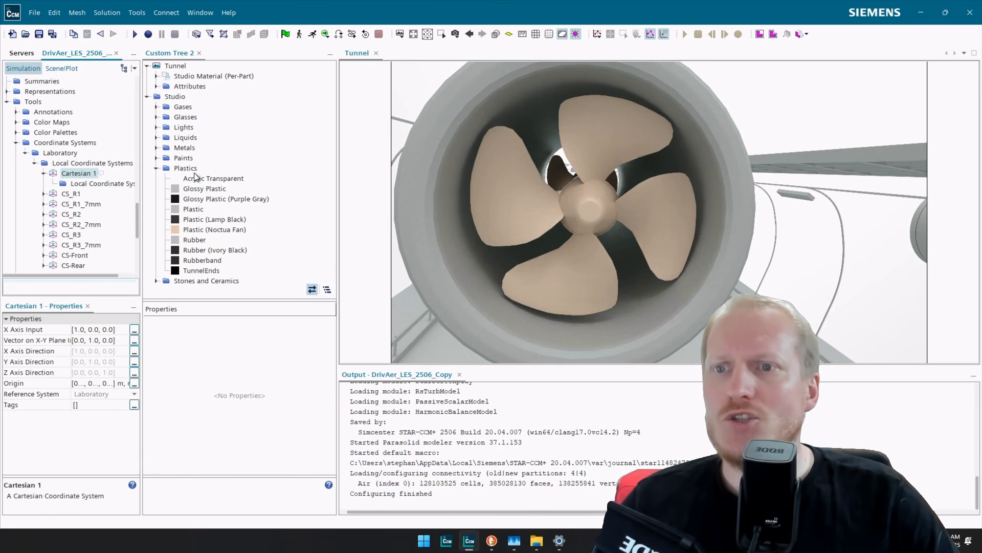
Try to define the new Cartesian coordinate system from points on a circle in the Tunnel scene, dismissing the warnings.
right_click(88, 174)
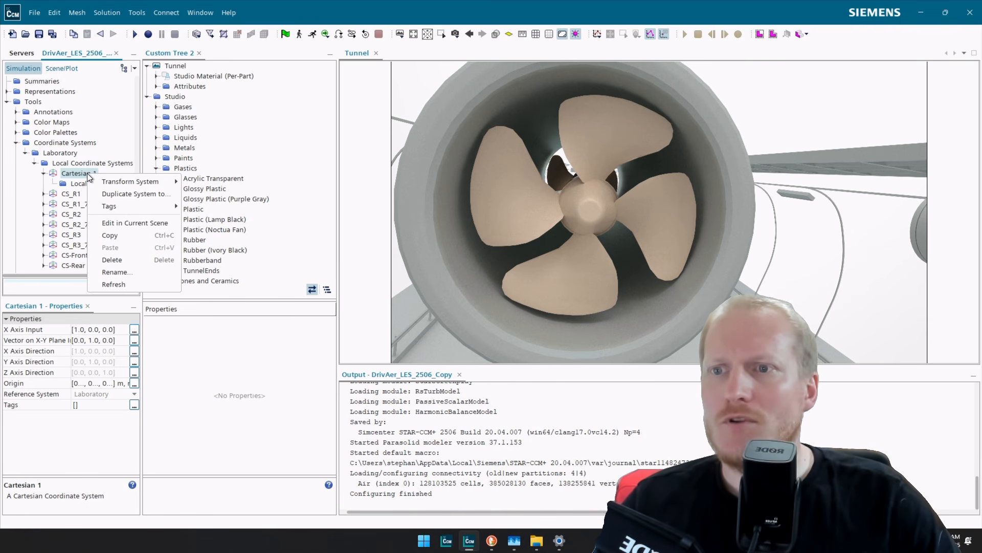
click(152, 223)
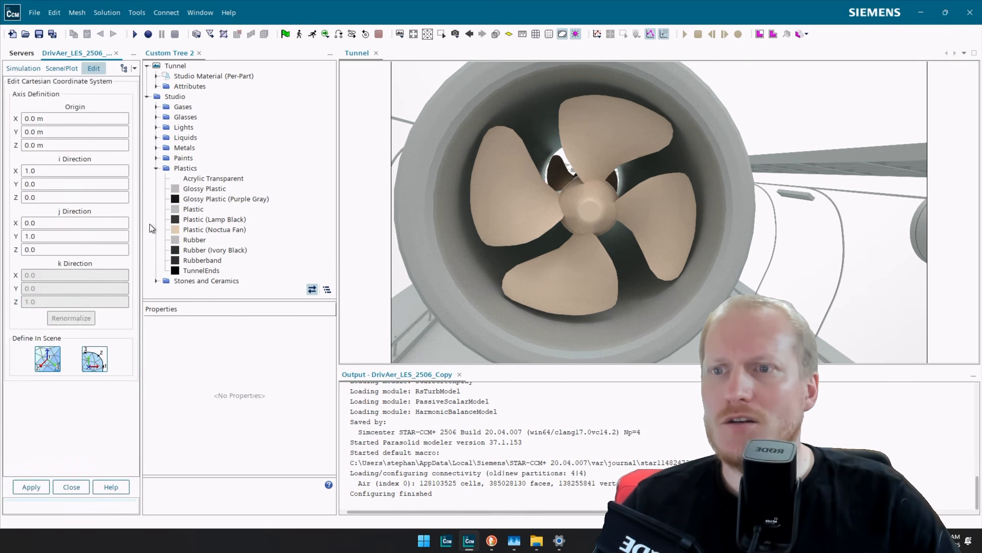
click(95, 360)
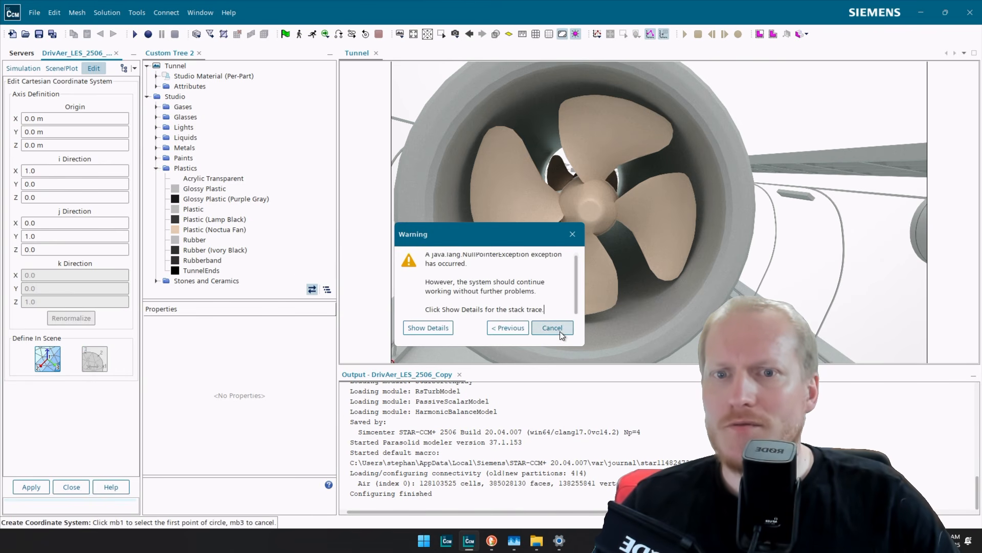
click(560, 331)
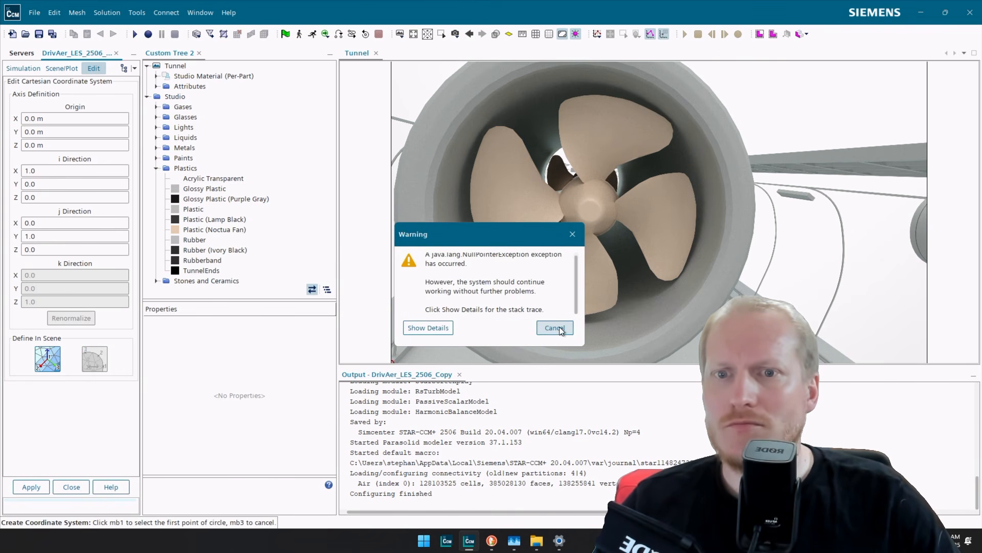
click(560, 330)
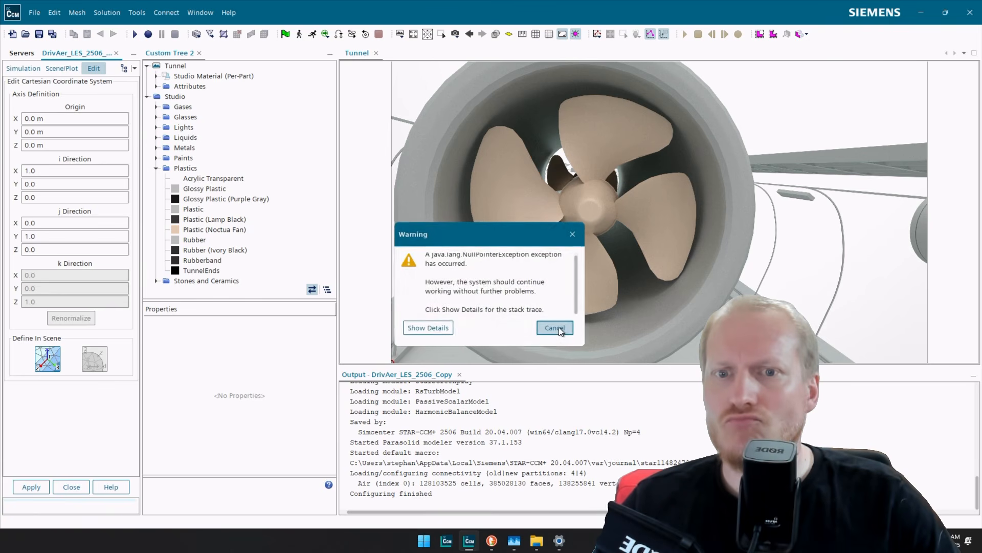
click(558, 327)
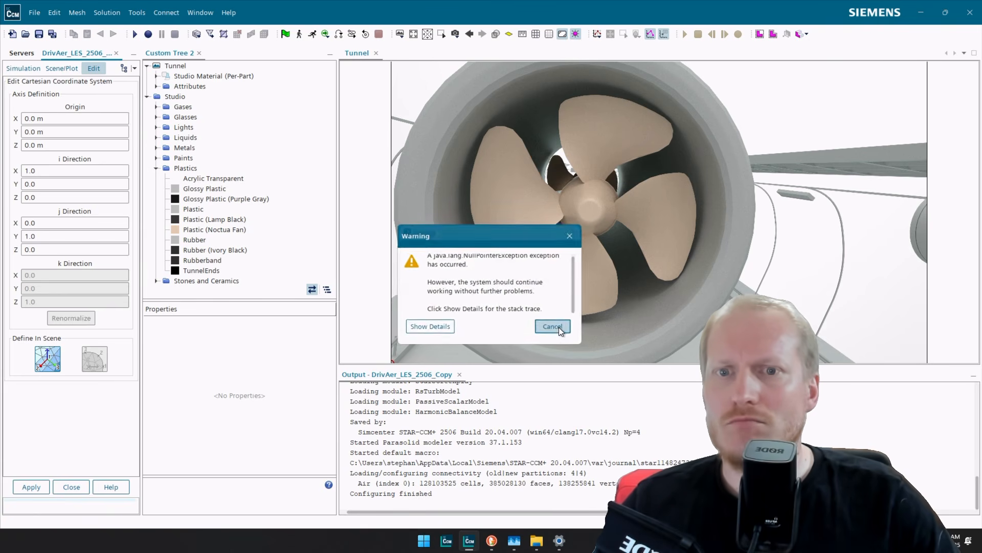
click(559, 327)
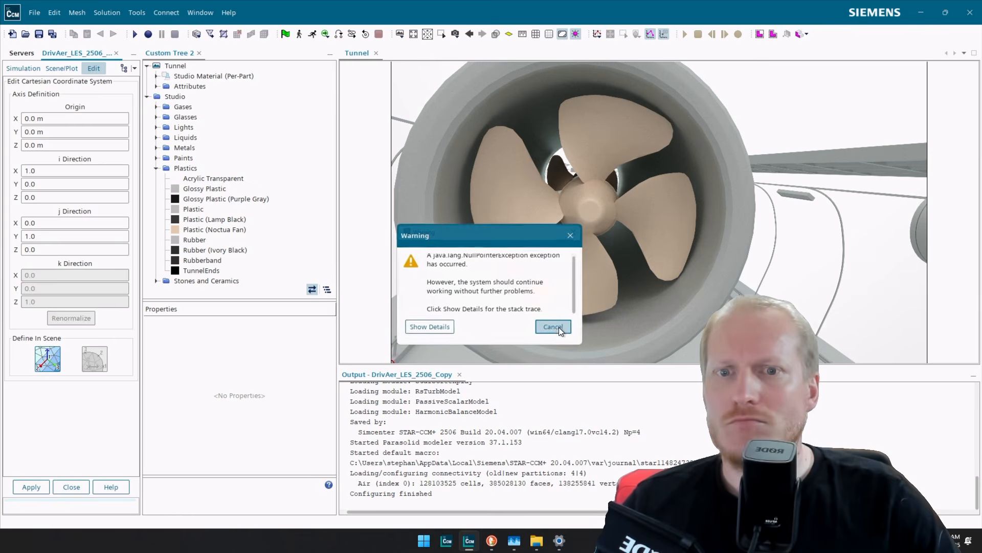
click(558, 327)
click(558, 327)
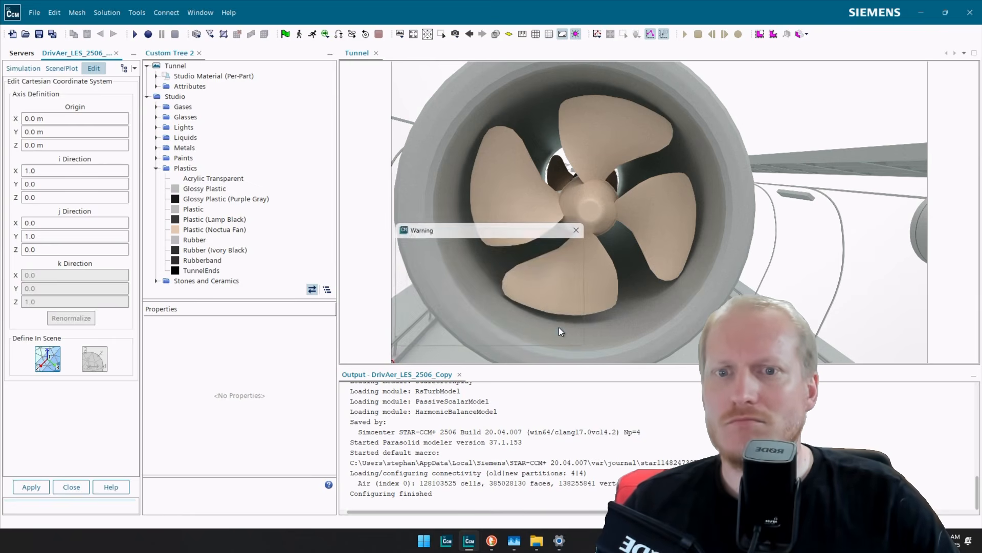
click(559, 327)
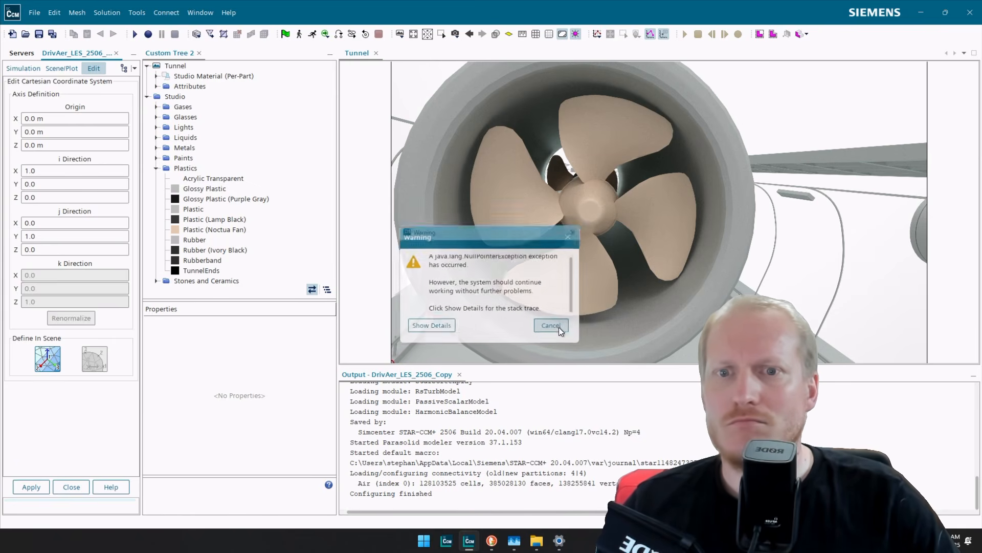
click(558, 327)
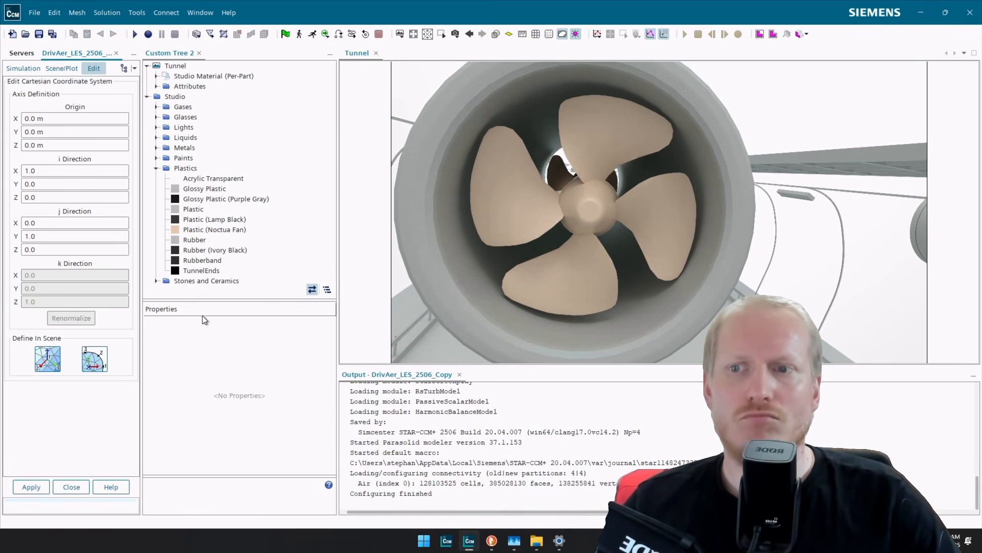
Close the Tunnel scene and the coordinate system editor, and create a new geometry scene.
click(377, 54)
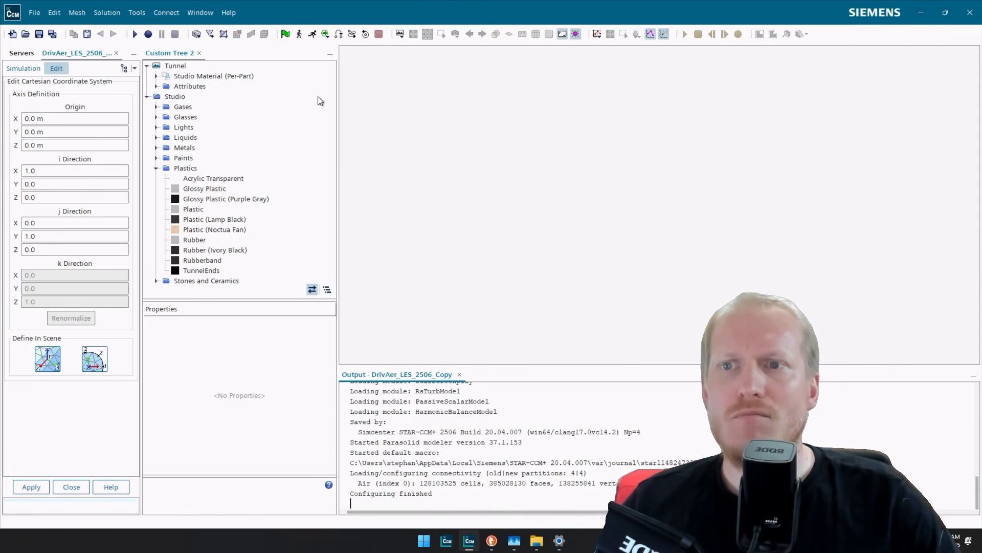
click(79, 486)
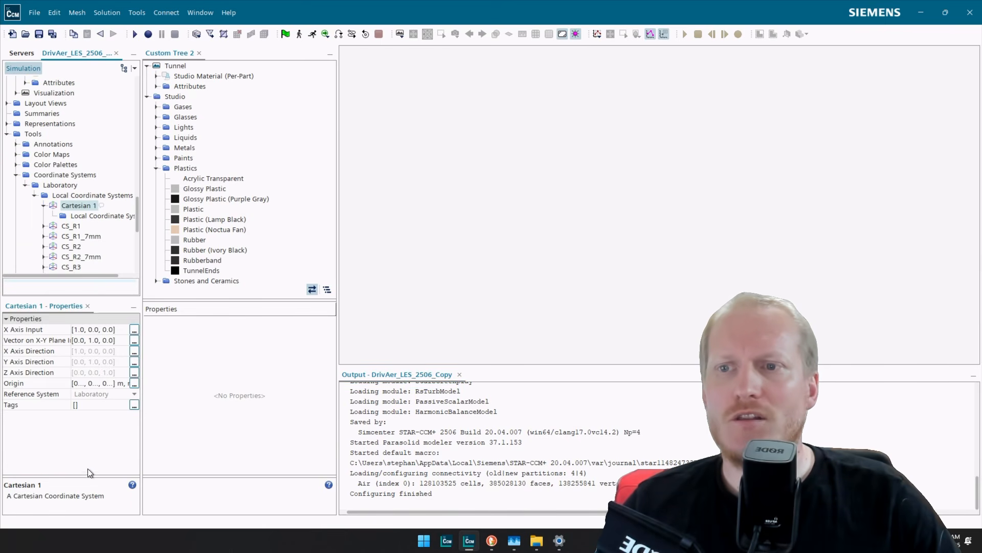
scroll(89, 240, up, 6)
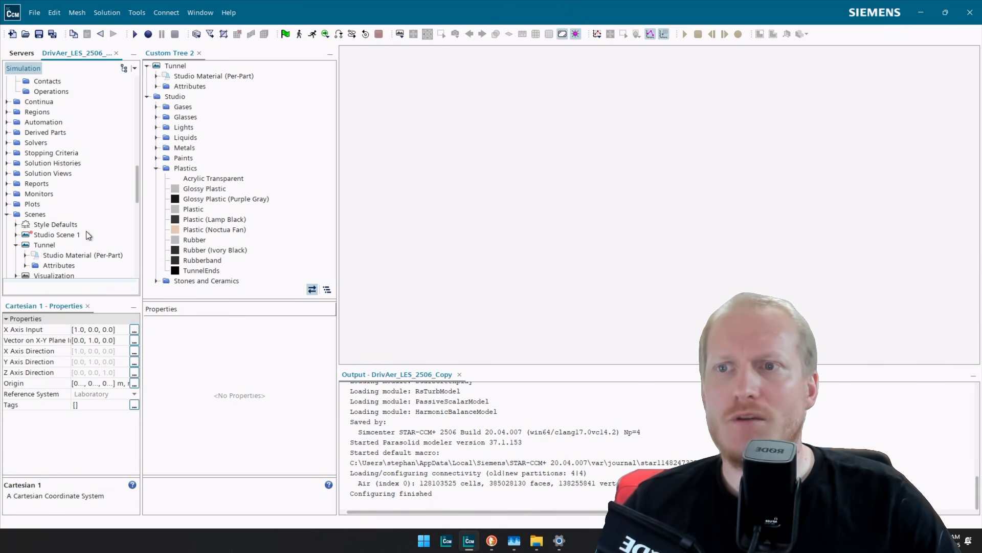
right_click(41, 216)
mouse_move(96, 222)
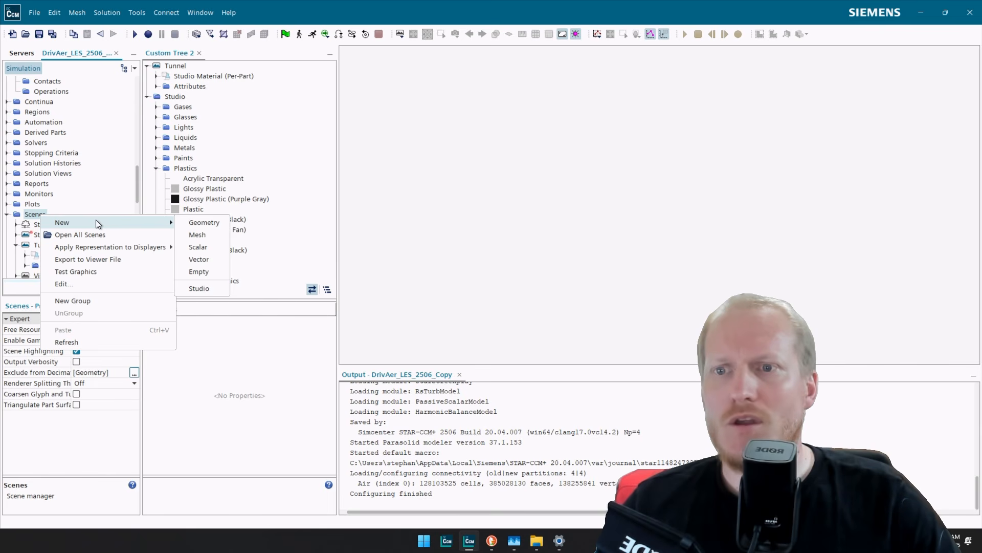
click(211, 226)
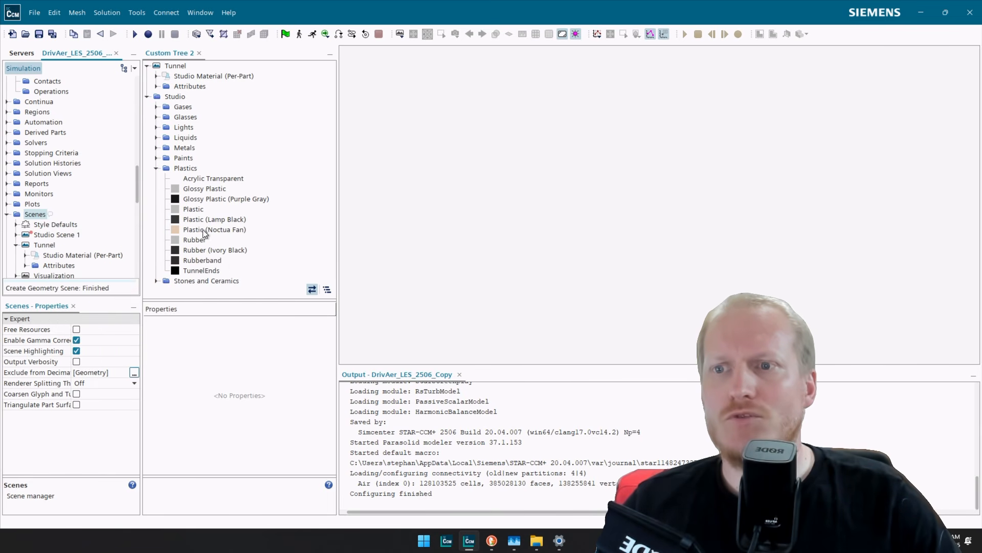
Add the Road_Tunnel surfaces Vents and Vents_Fans to the new geometry scene through a new Surface displayer.
scroll(95, 227, up, 13)
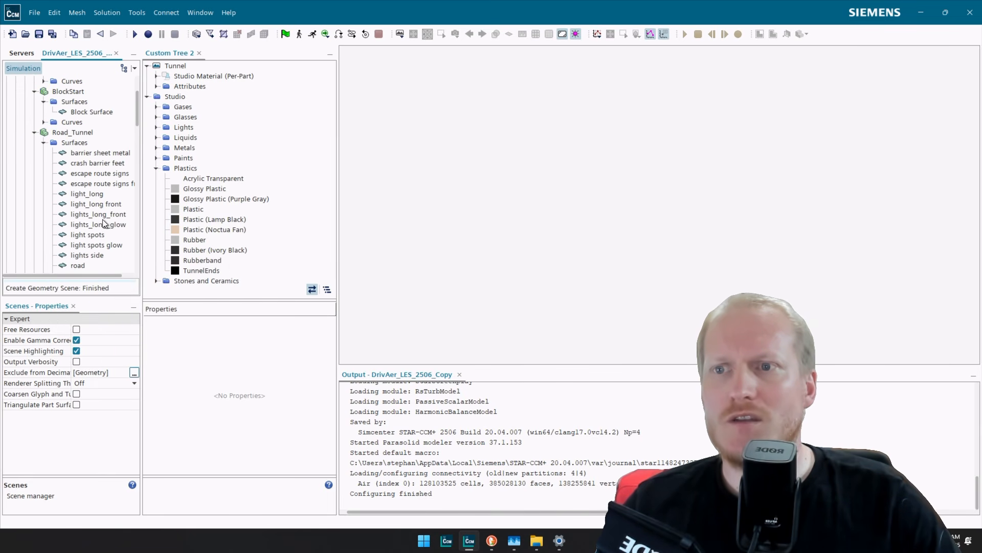
scroll(103, 220, down, 1)
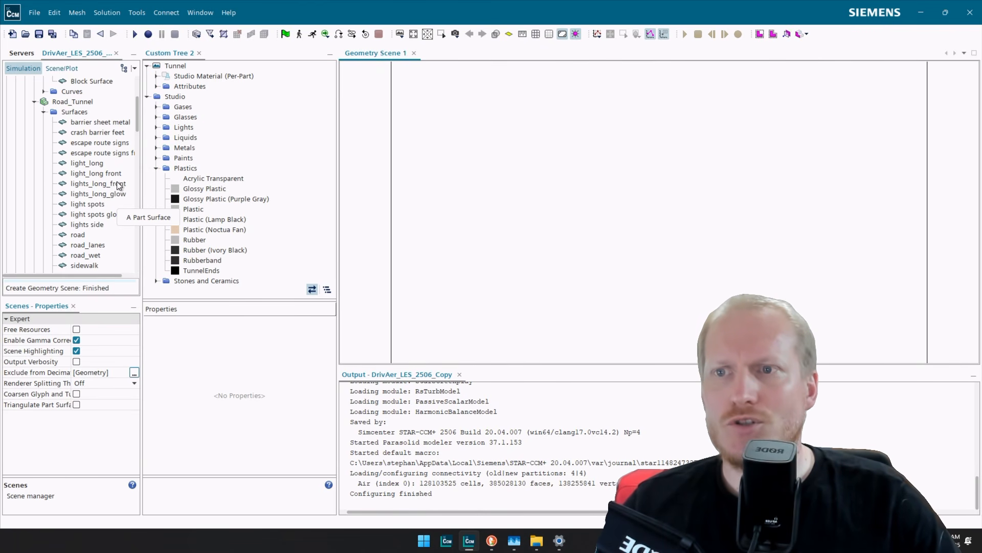
scroll(118, 185, up, 1)
scroll(118, 183, up, 3)
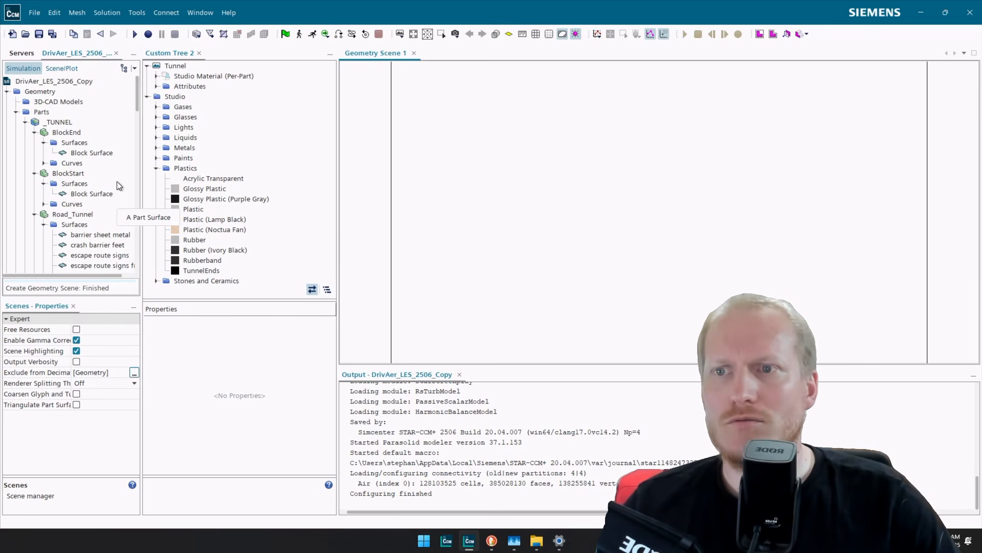
scroll(117, 183, down, 3)
scroll(99, 223, down, 3)
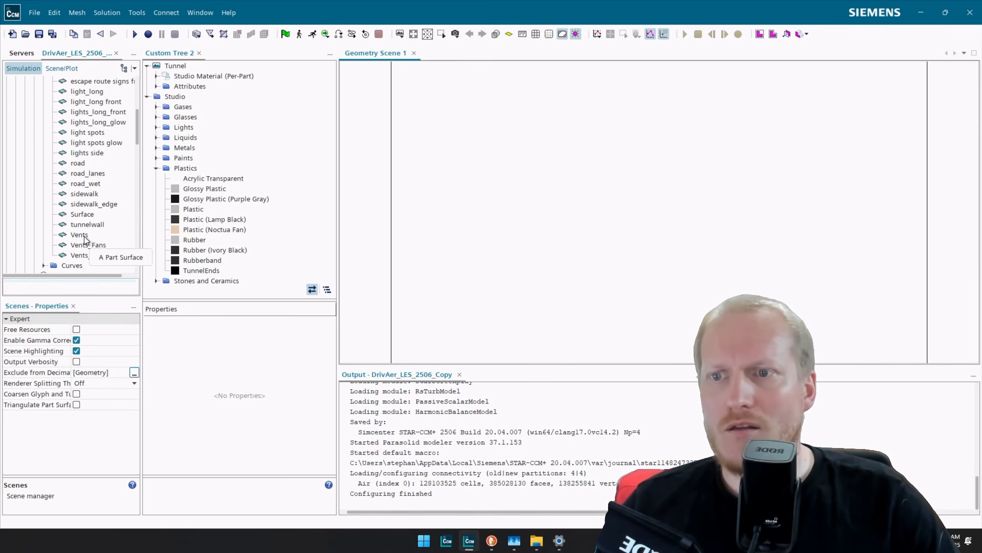
click(84, 235)
ctrl+click(93, 247)
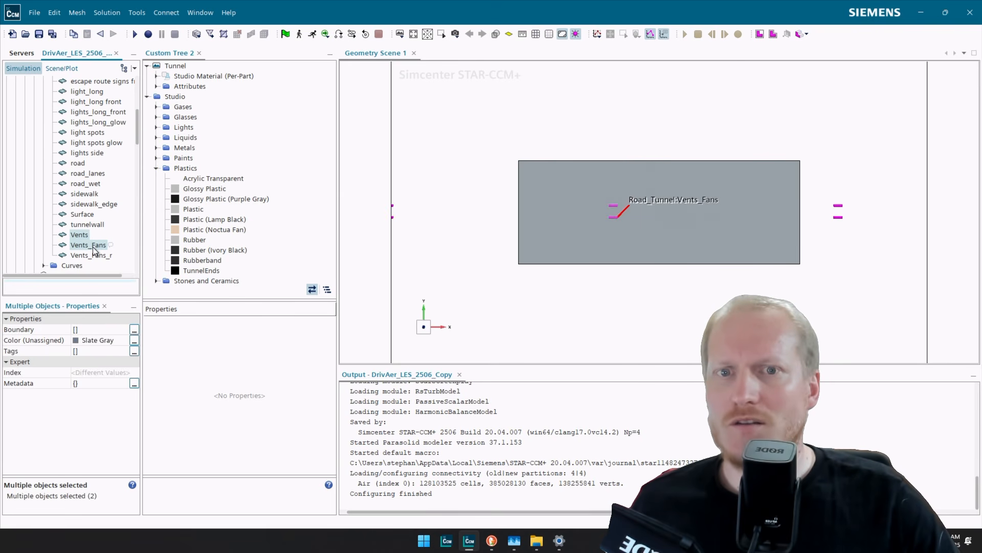
drag(84, 236, 686, 210)
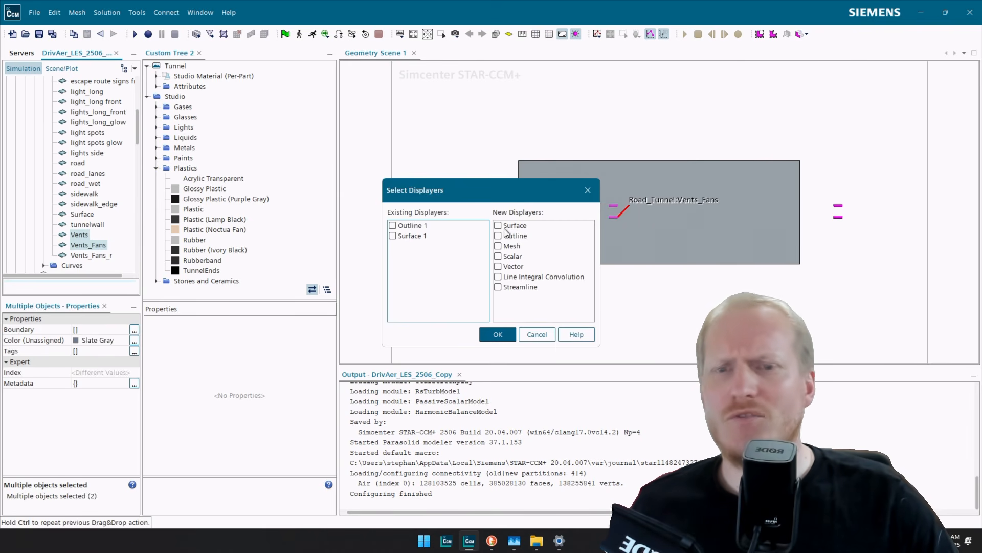
click(518, 226)
click(485, 333)
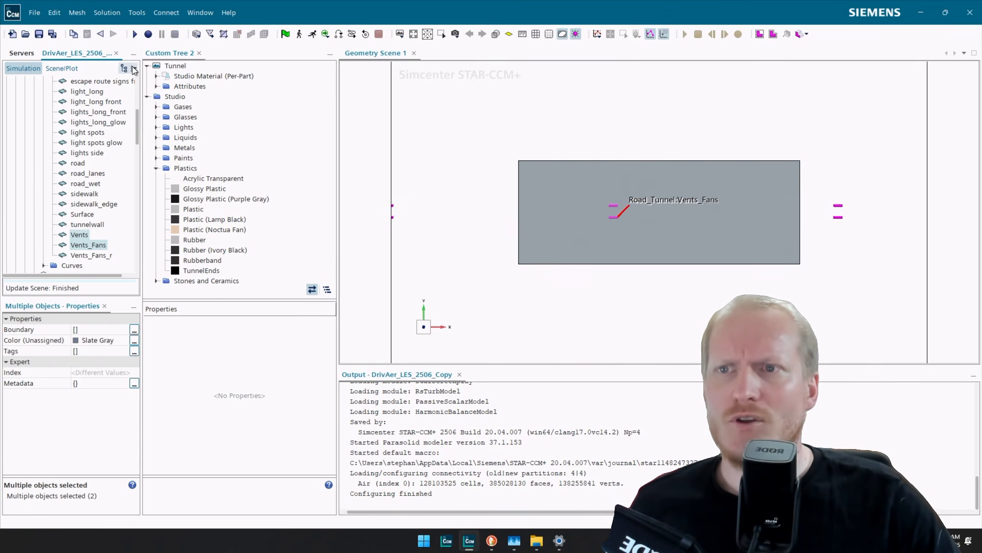
Delete the Outline 1 and Surface 1 displayers from Geometry Scene 1.
click(62, 68)
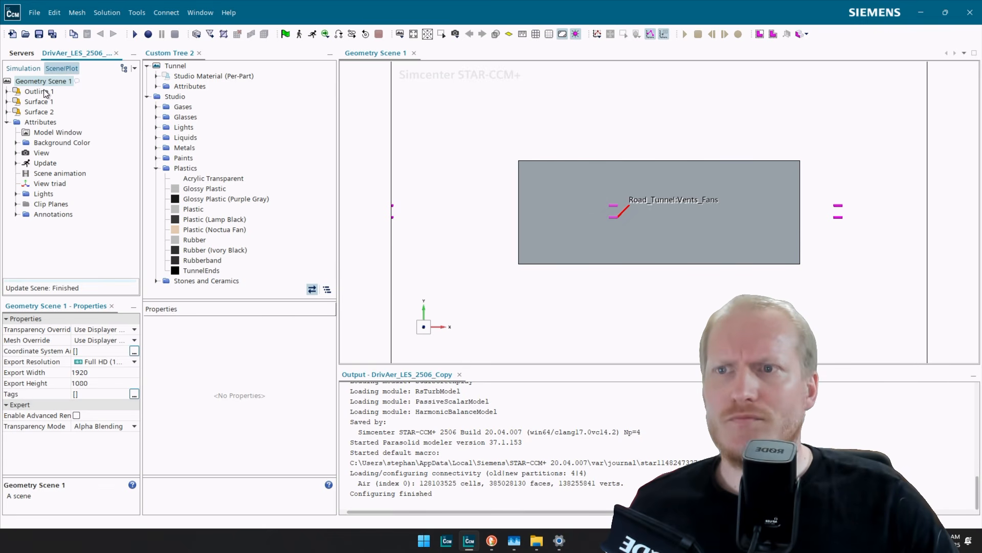
click(46, 93)
ctrl+click(44, 102)
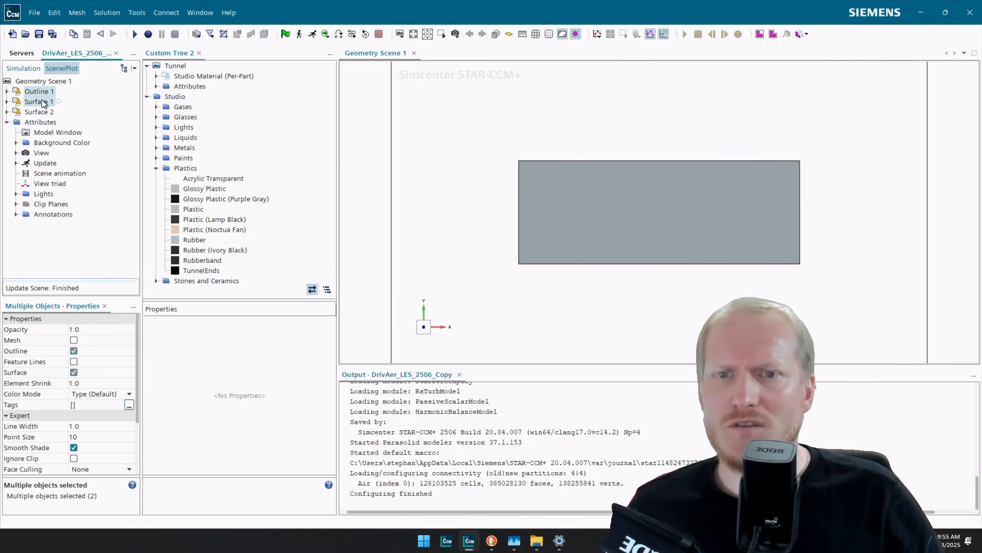
key(Delete)
key(Return)
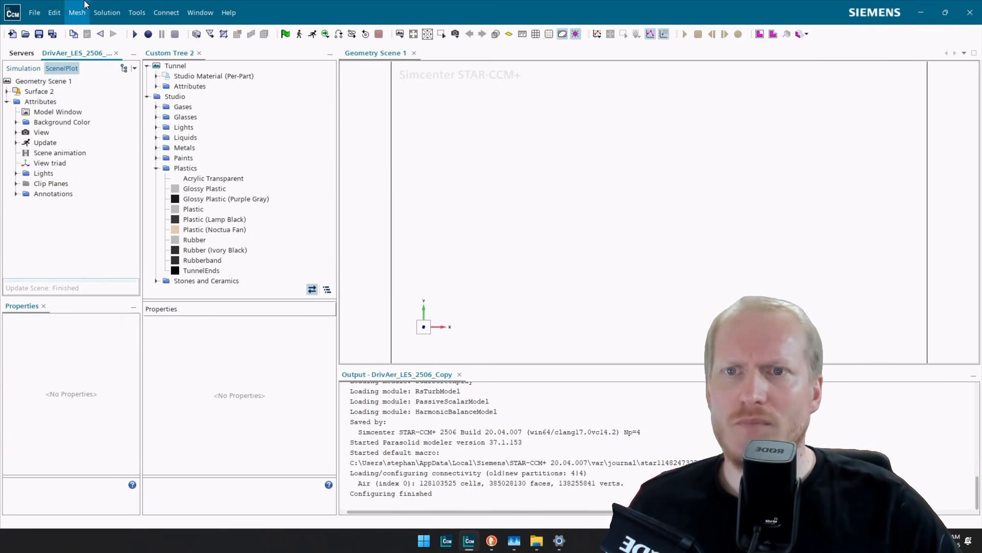
Set the representation of the Surface 2 displayer to Geometry.
click(39, 92)
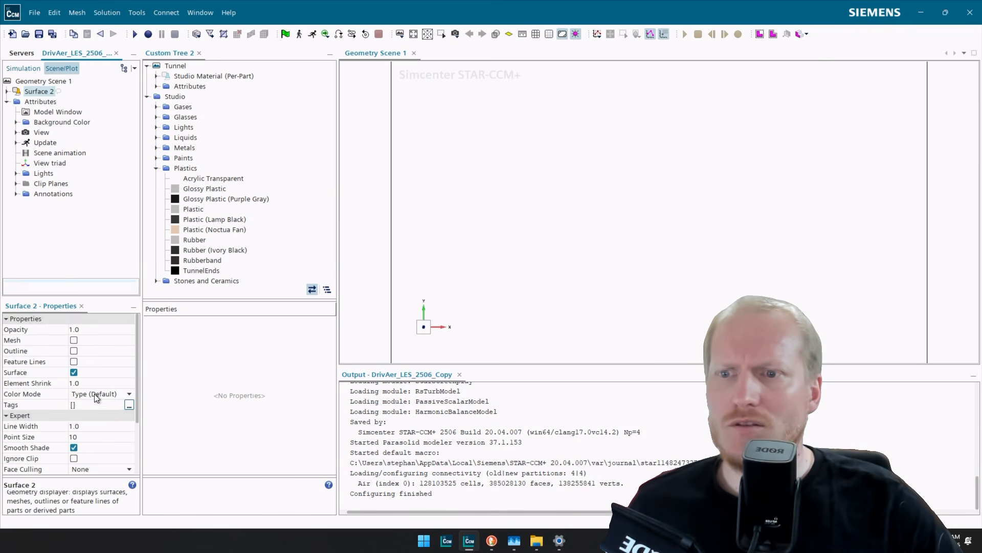
scroll(92, 438, down, 3)
scroll(99, 450, down, 1)
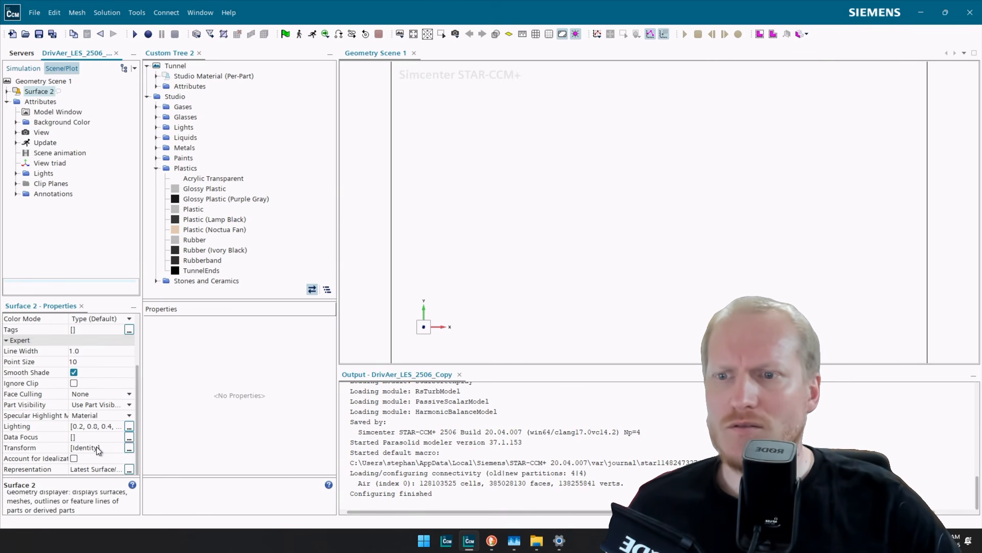
click(100, 467)
click(100, 468)
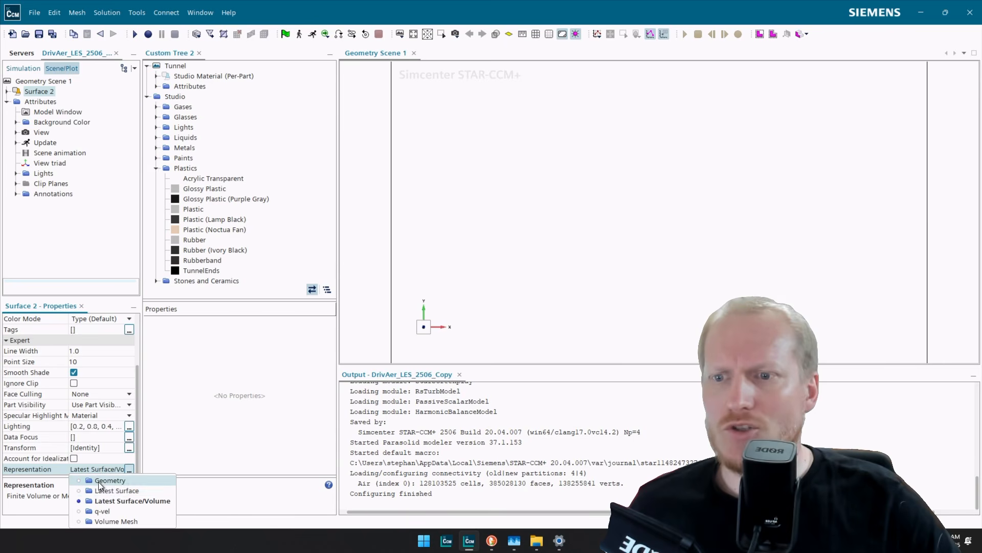
click(109, 478)
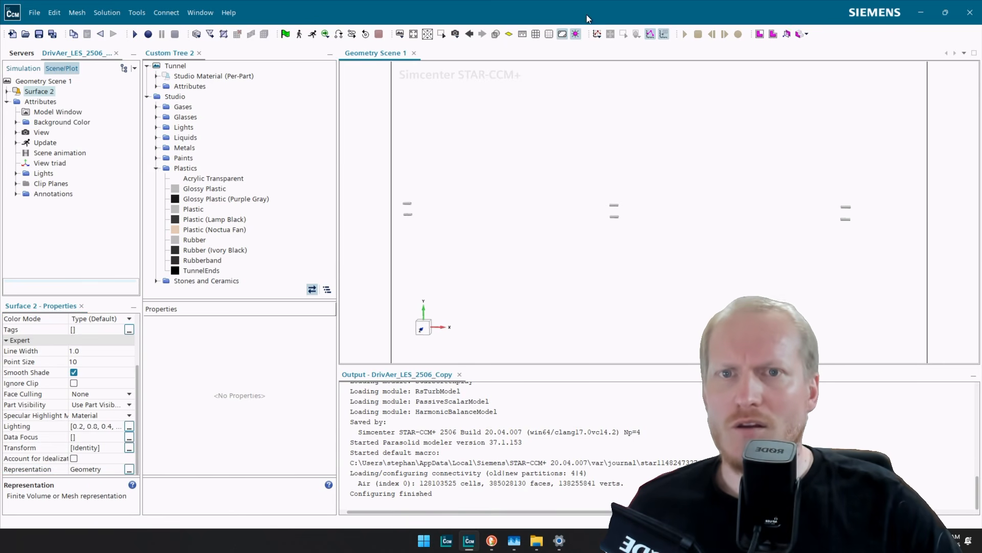
Restore View 6 in the geometry scene and frame the front of one ventilation fan close up.
click(459, 36)
mouse_move(490, 64)
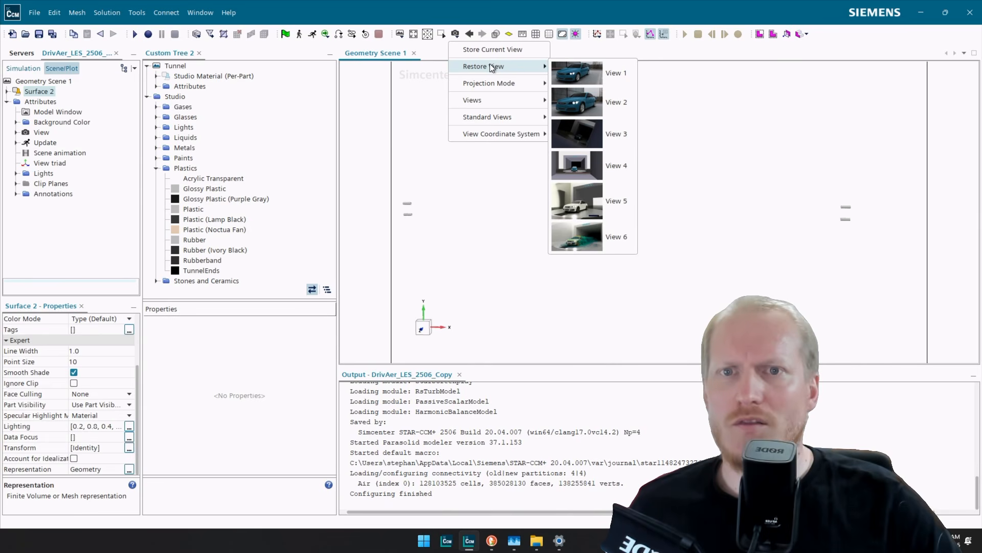
click(612, 244)
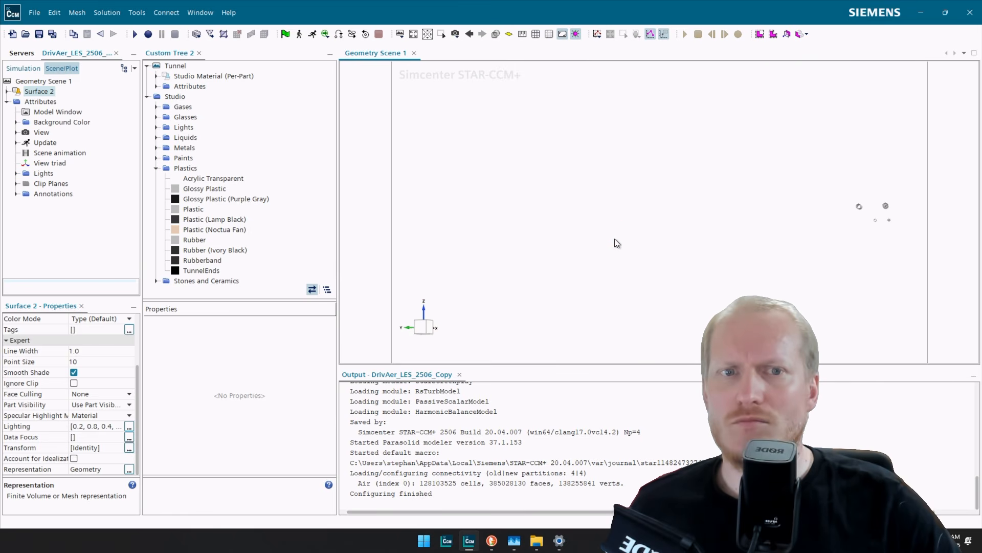
scroll(890, 205, up, 10)
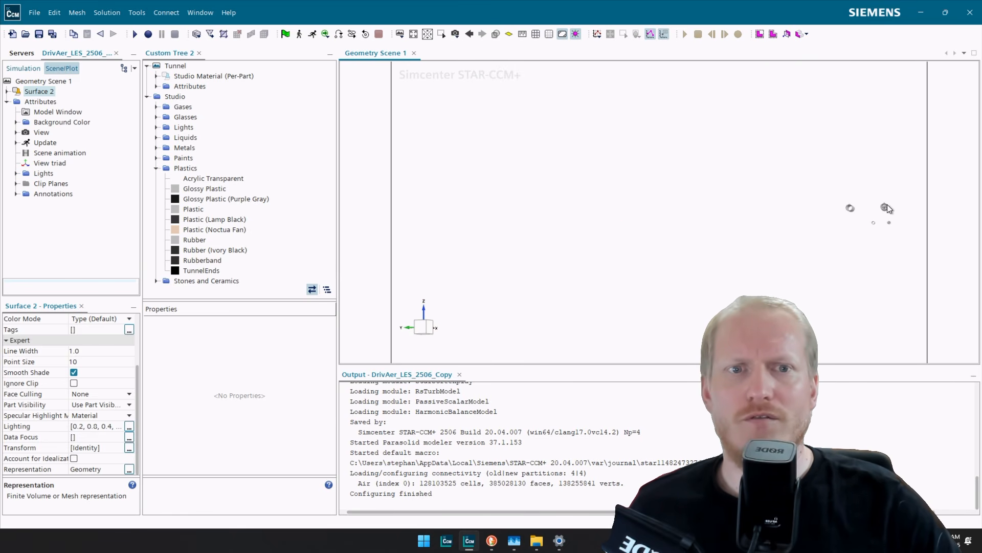
drag(876, 218, 899, 215)
scroll(893, 193, up, 5)
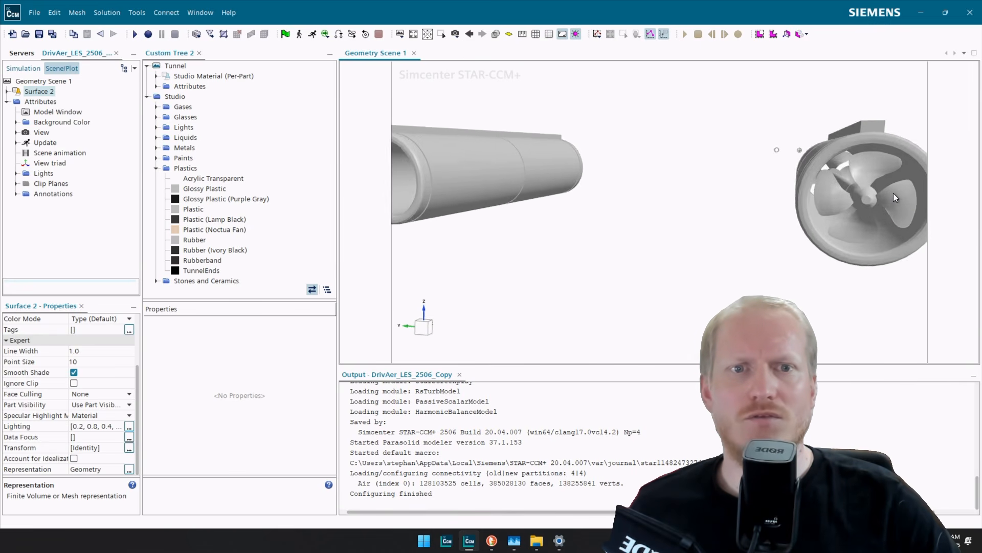
drag(779, 148, 619, 195)
Open the Cartesian 1 local coordinate system under Laboratory for editing in the current scene.
click(23, 68)
scroll(87, 192, down, 10)
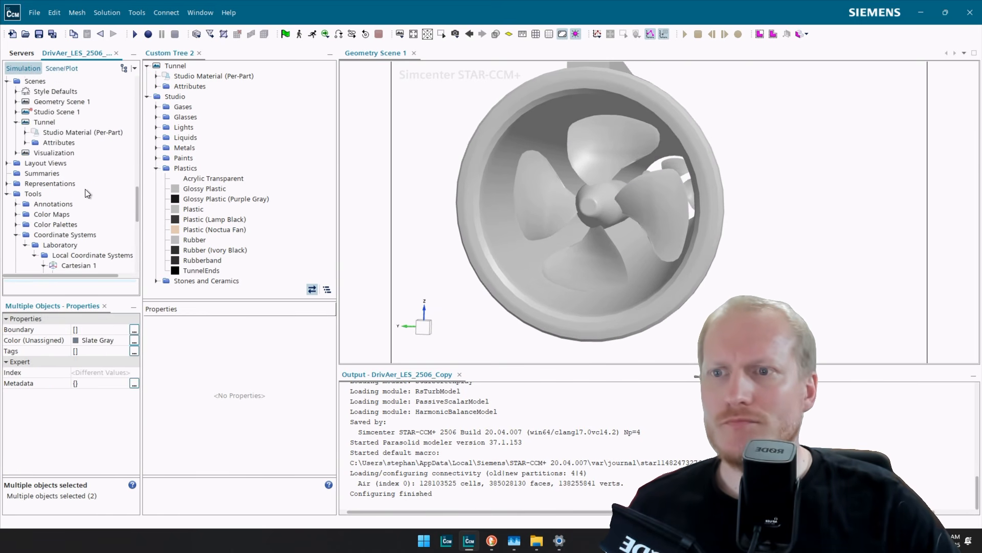
scroll(86, 194, up, 5)
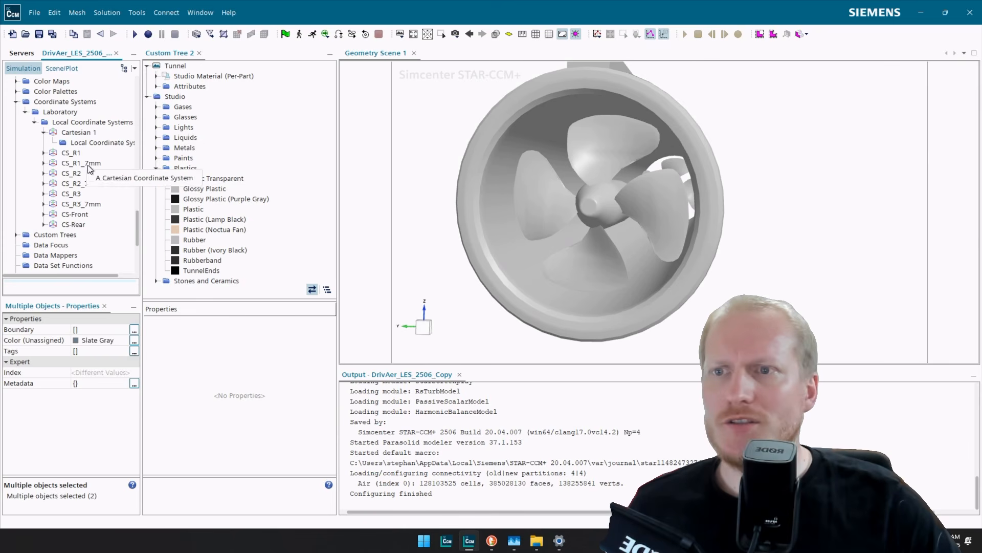
click(76, 131)
right_click(64, 132)
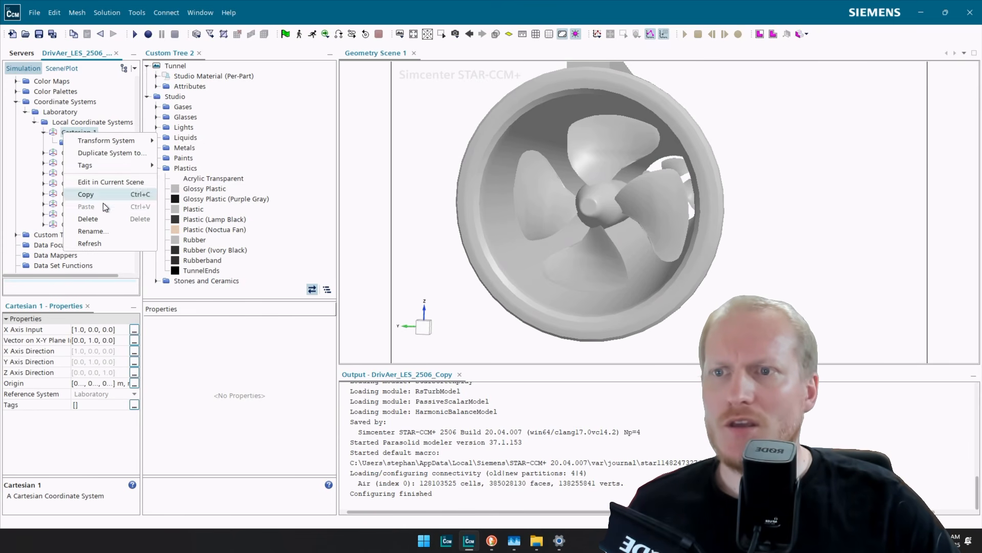
Edit the Cartesian 1 coordinate system in the scene, defining it from three points on the fan duct's inner rim, and apply it.
click(112, 182)
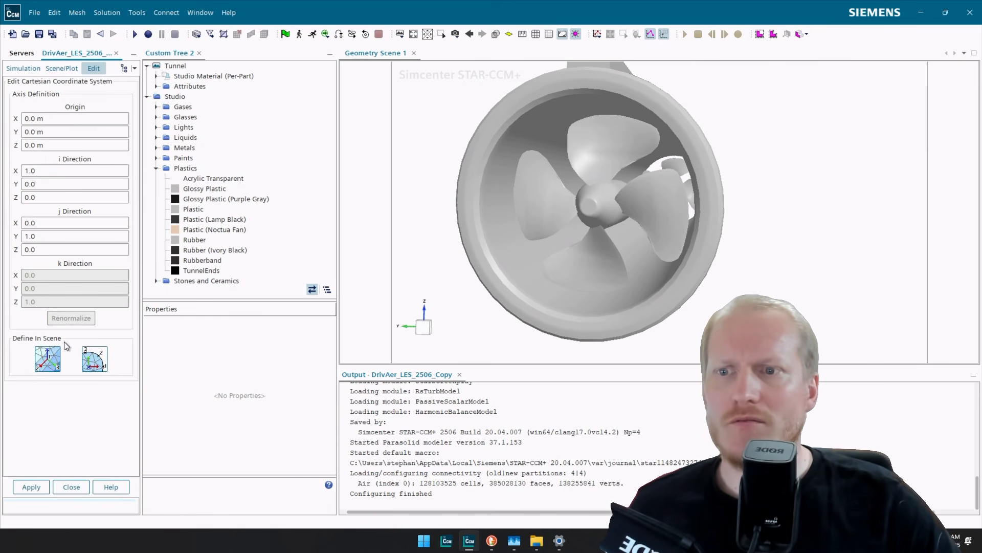
click(94, 361)
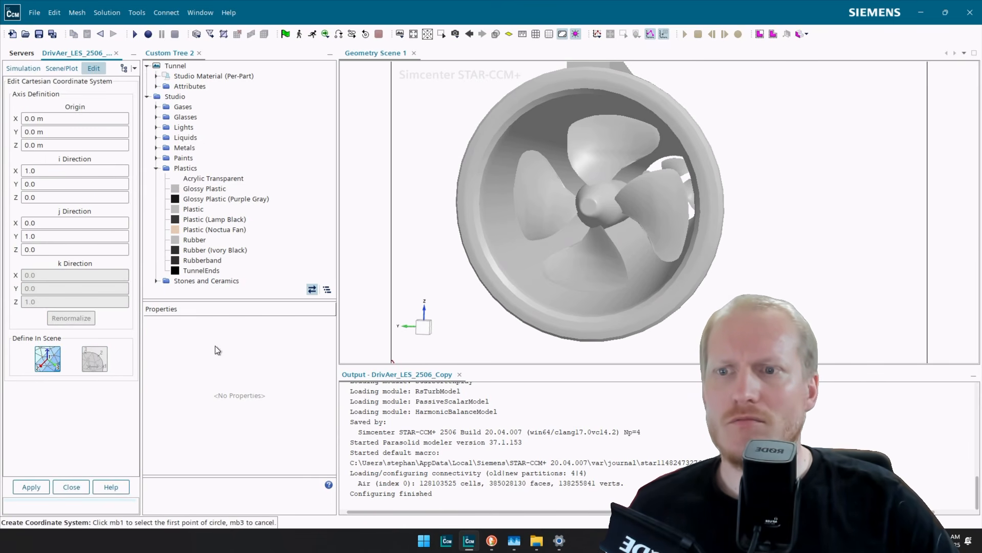
click(530, 102)
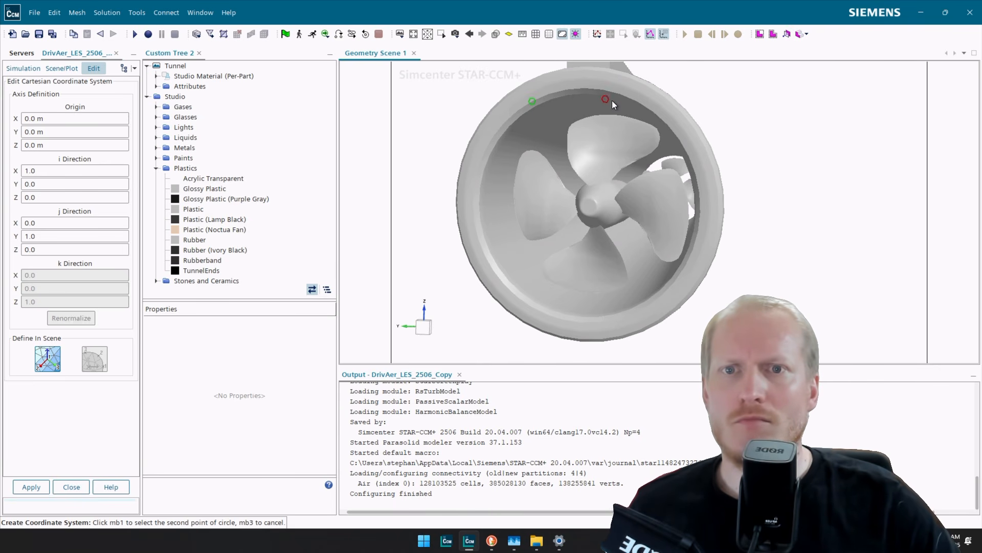
click(701, 211)
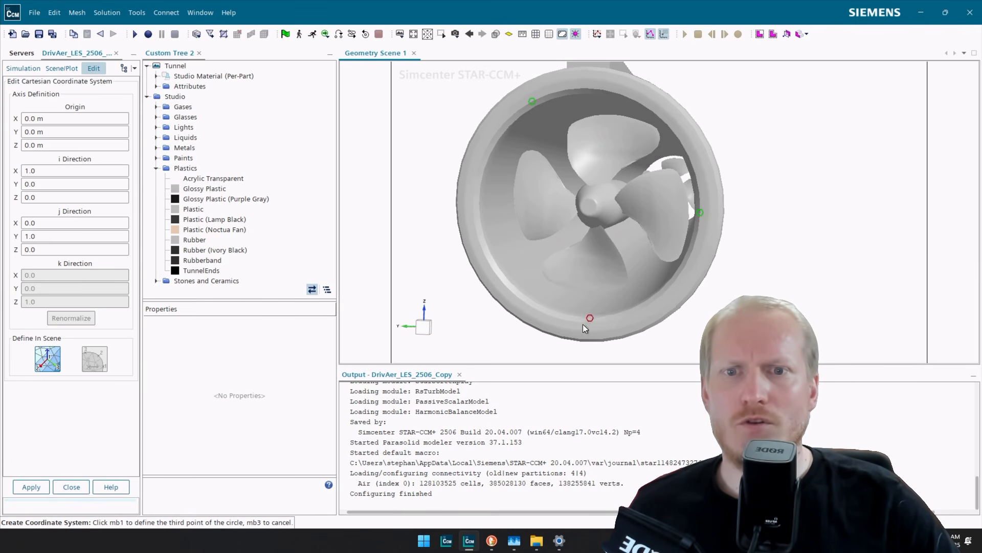
click(532, 308)
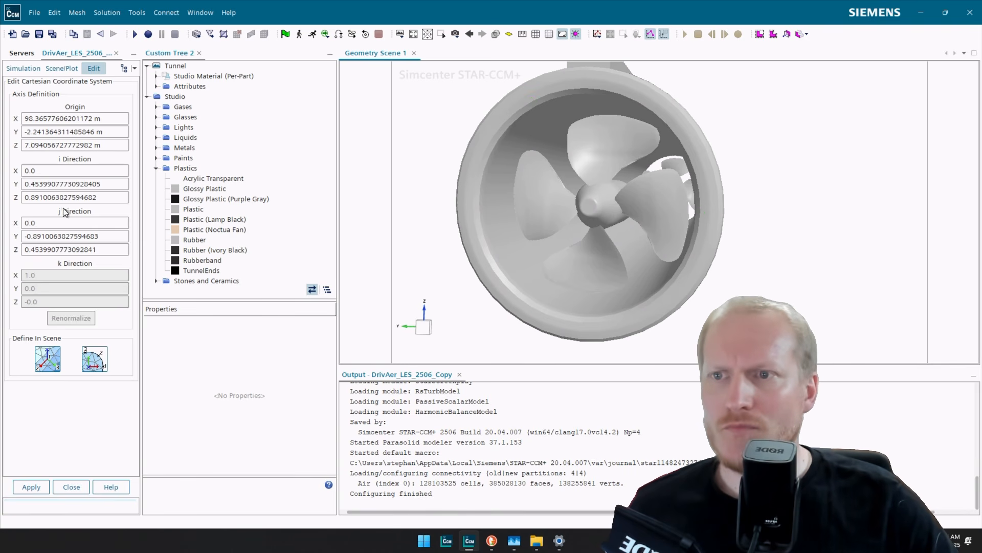
click(81, 171)
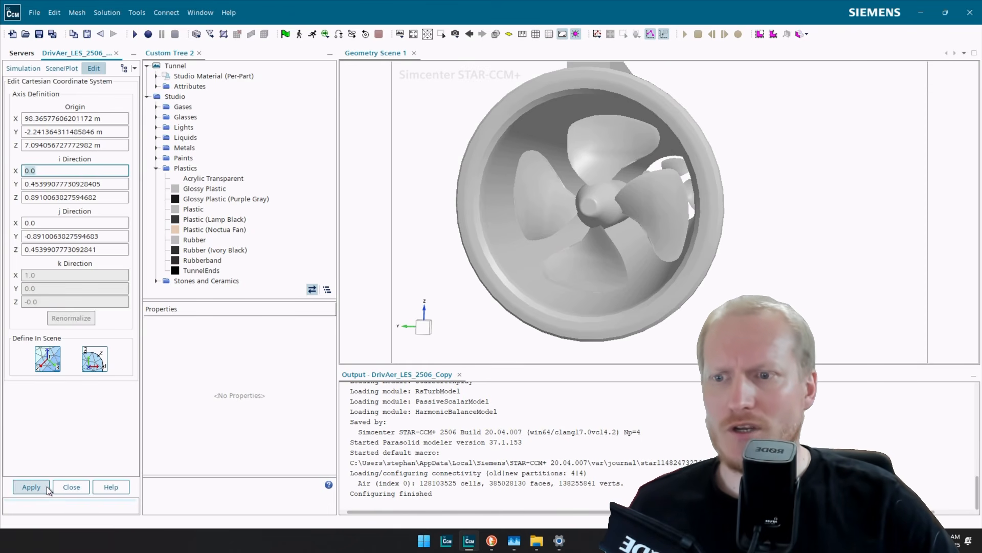
click(31, 486)
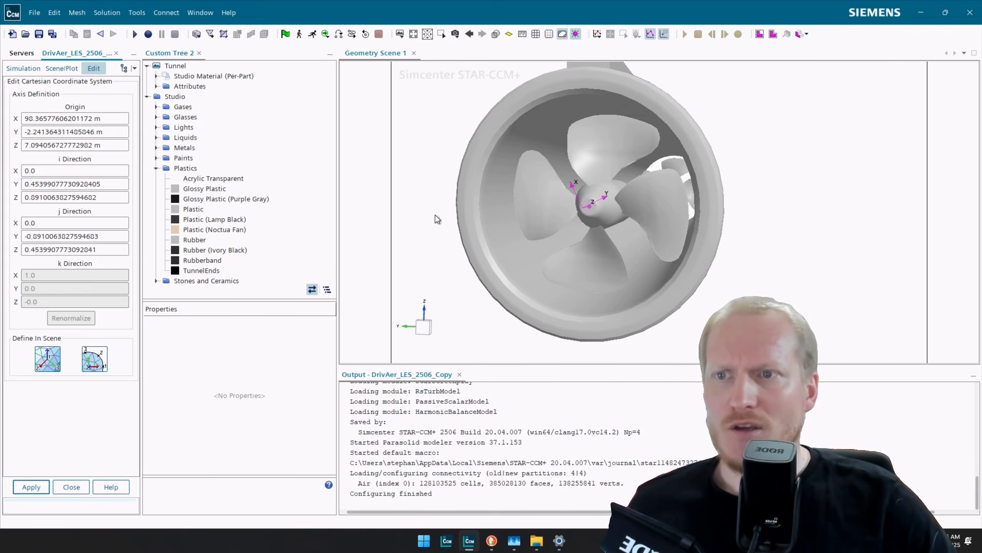
Set the i direction of the Cartesian 1 coordinate system to 1, 0, 0.
click(54, 171)
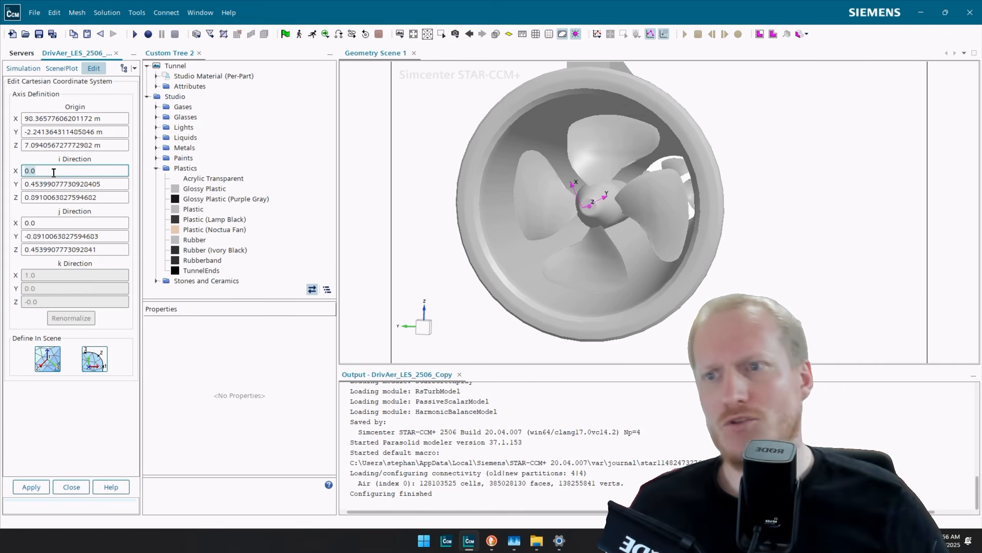
text(1)
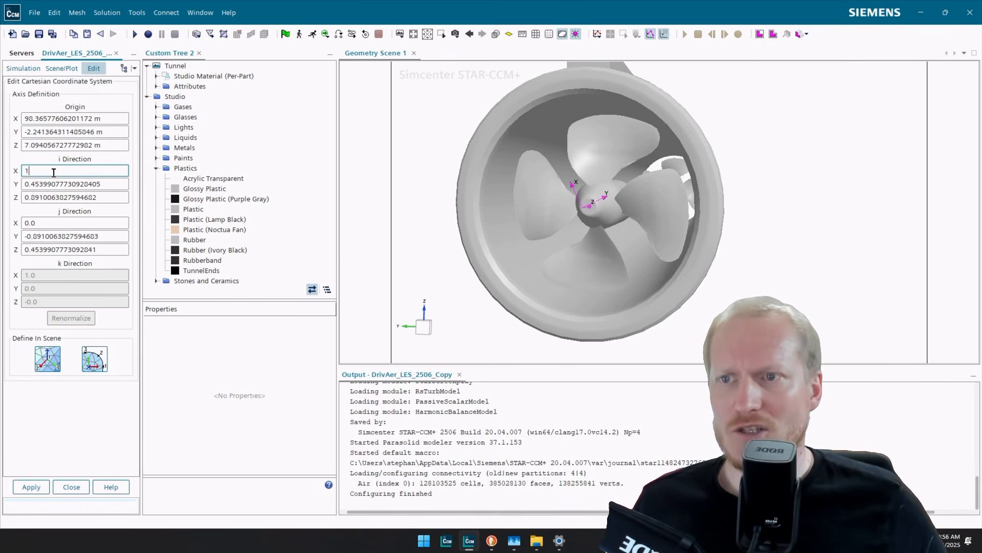
key(Tab)
text(0)
key(Tab)
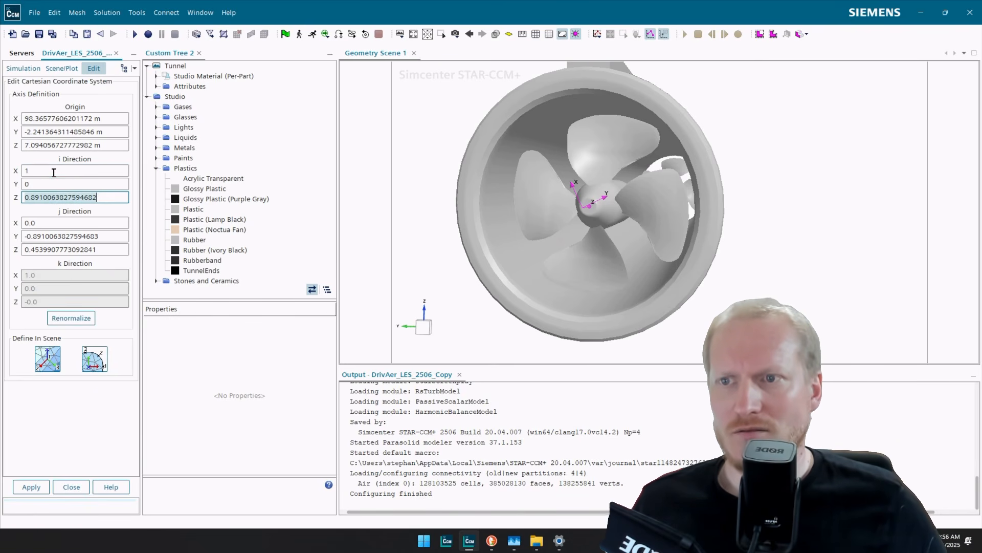
text(0)
key(Tab)
Set Cartesian 1's j direction to 0, 1, 0, renormalize the axes and apply the change.
text(0)
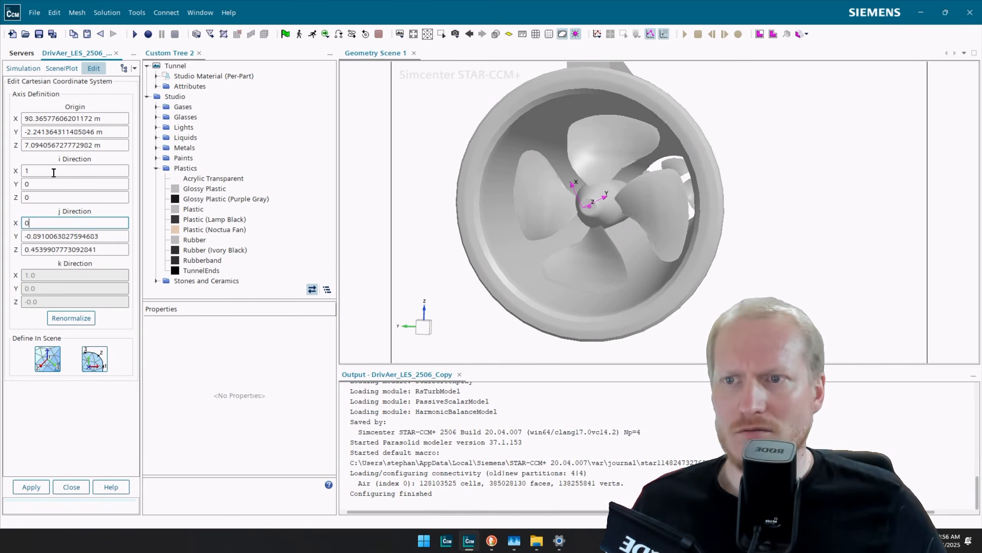
key(Tab)
text(1)
key(Tab)
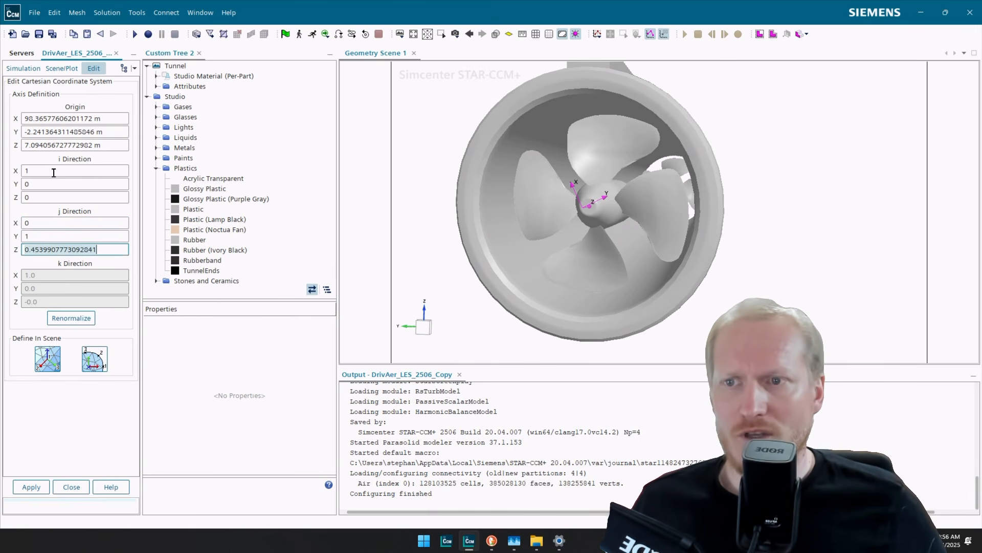
text(0)
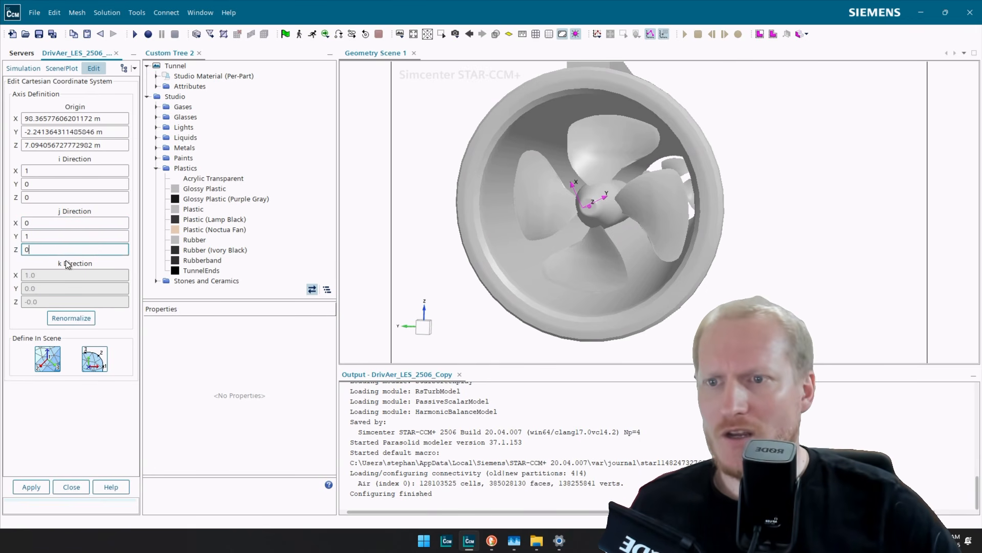
click(75, 320)
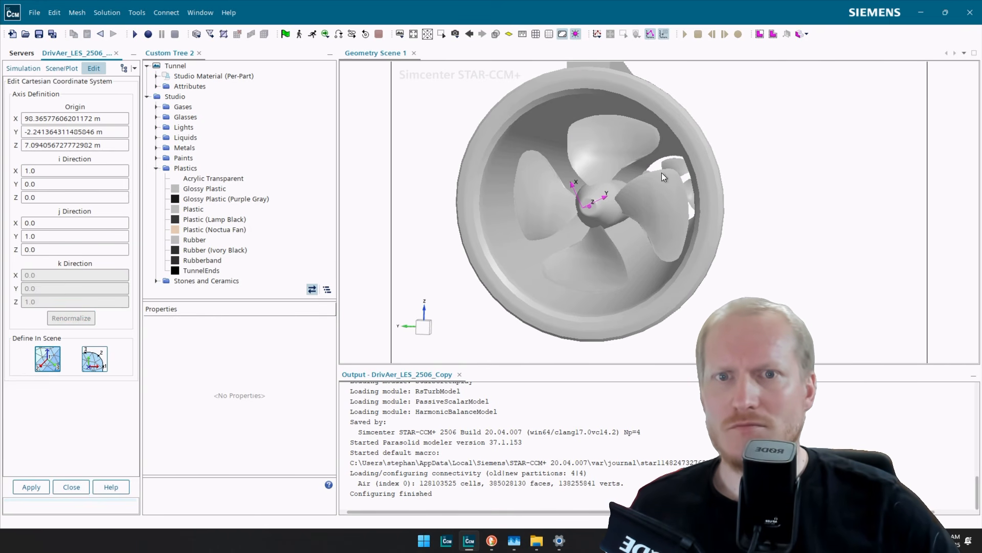
drag(724, 130, 758, 133)
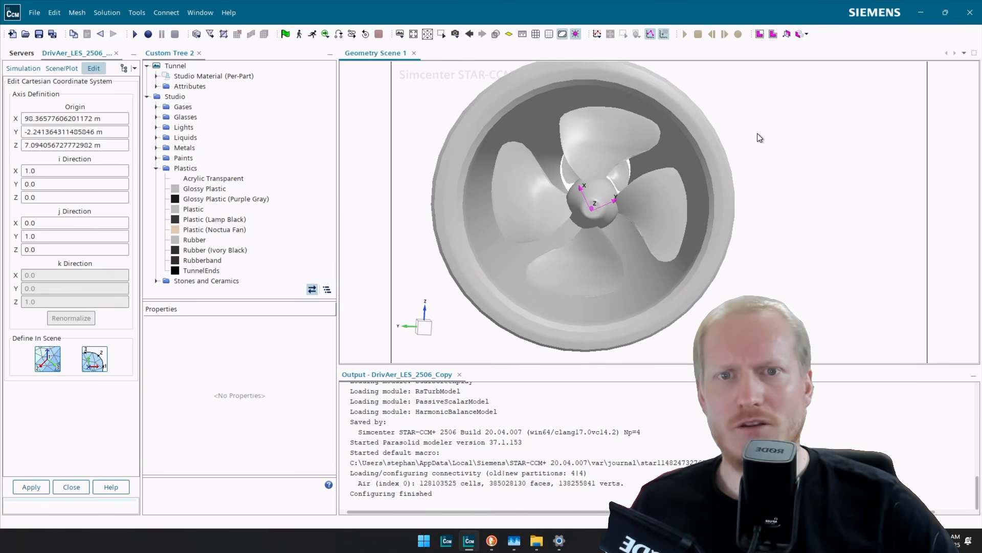
click(43, 487)
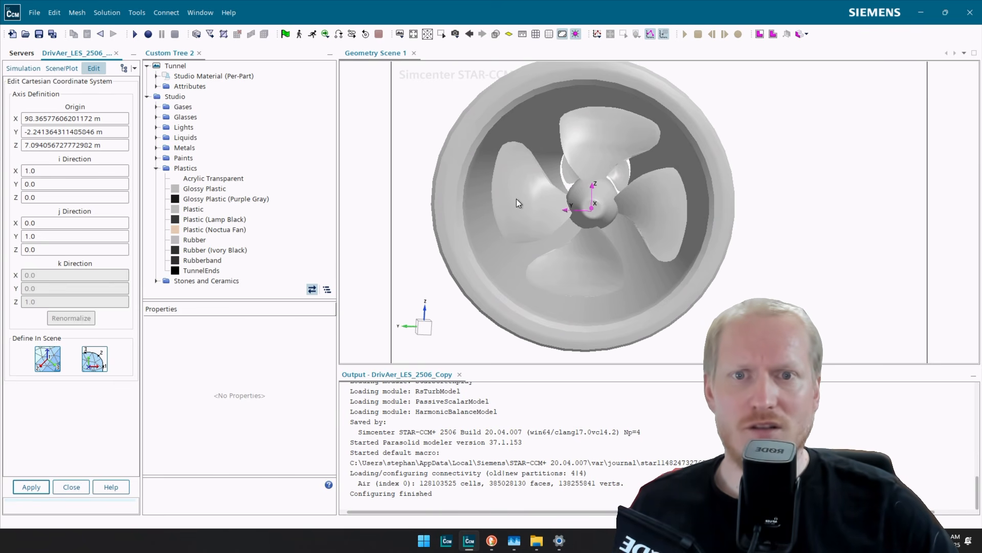
Close the coordinate system editor and rename Cartesian 1 as FanLeft.
click(68, 487)
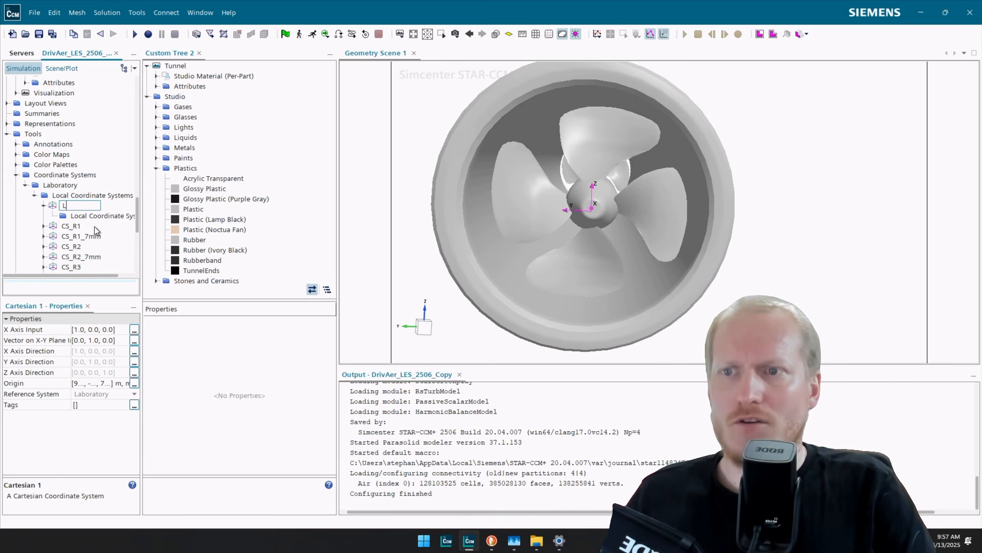
text(FanLeft)
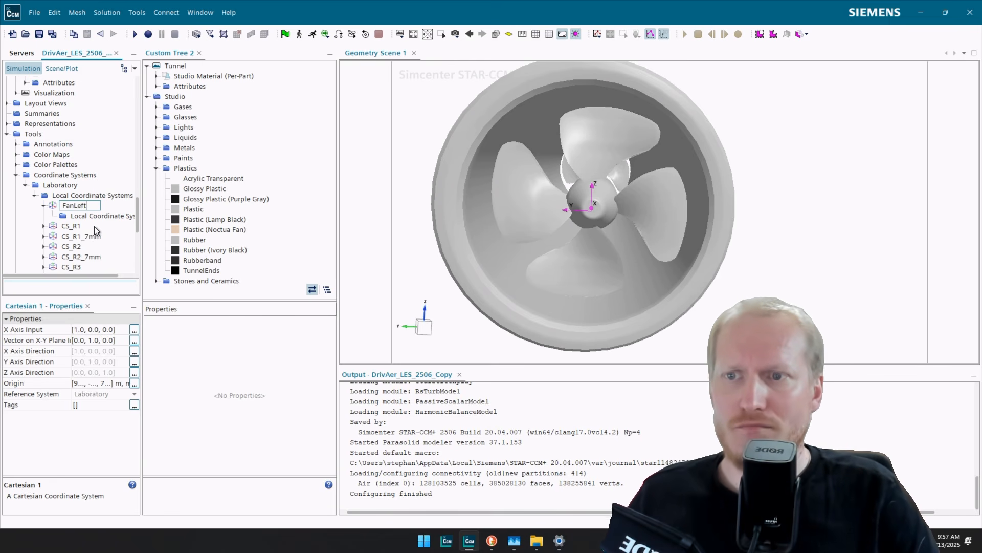
key(Return)
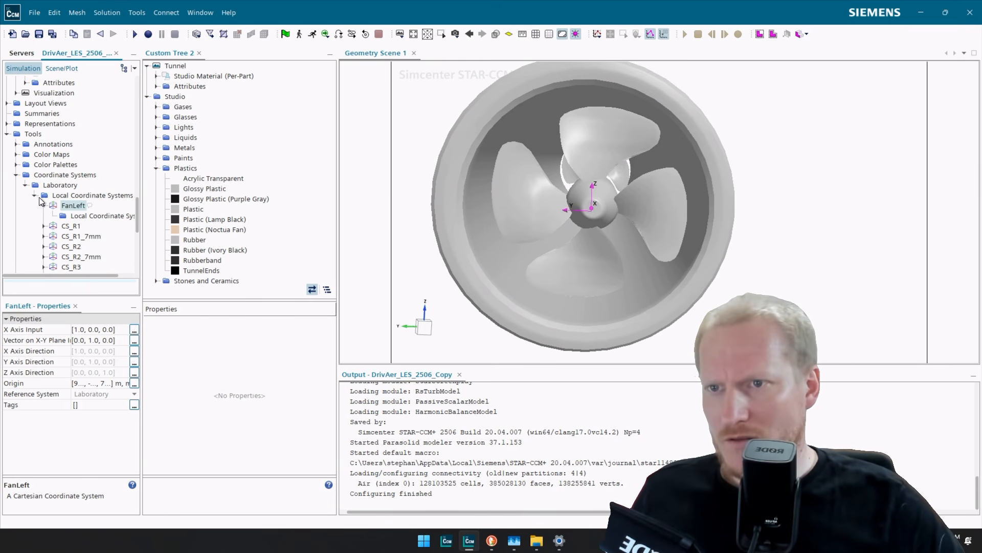
Start a new local Cartesian coordinate system under Laboratory, defining it from three points on the other fan duct's inner rim.
right_click(58, 196)
mouse_move(123, 208)
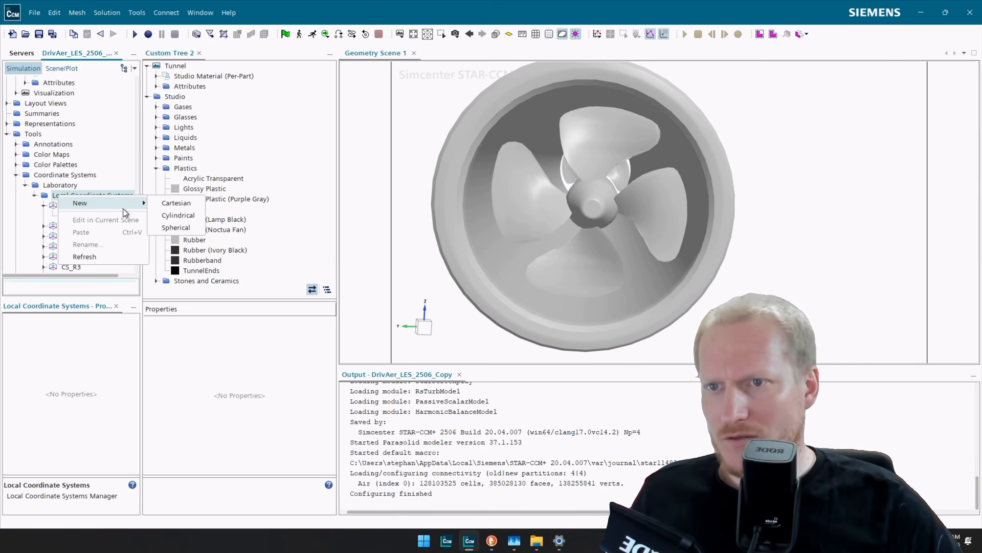
click(181, 204)
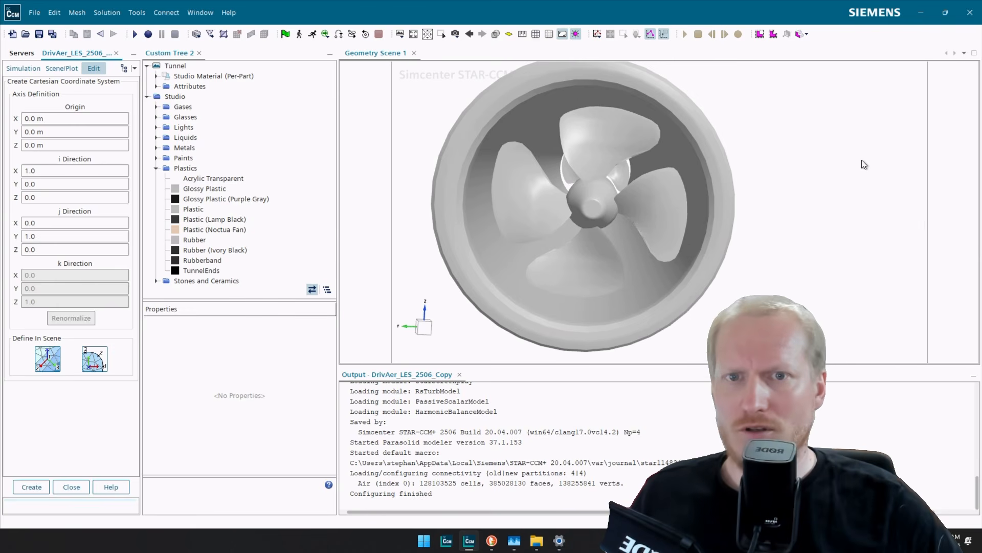
scroll(861, 159, down, 3)
right_drag(862, 160, 827, 180)
right_drag(548, 187, 916, 202)
right_click(345, 187)
click(463, 200)
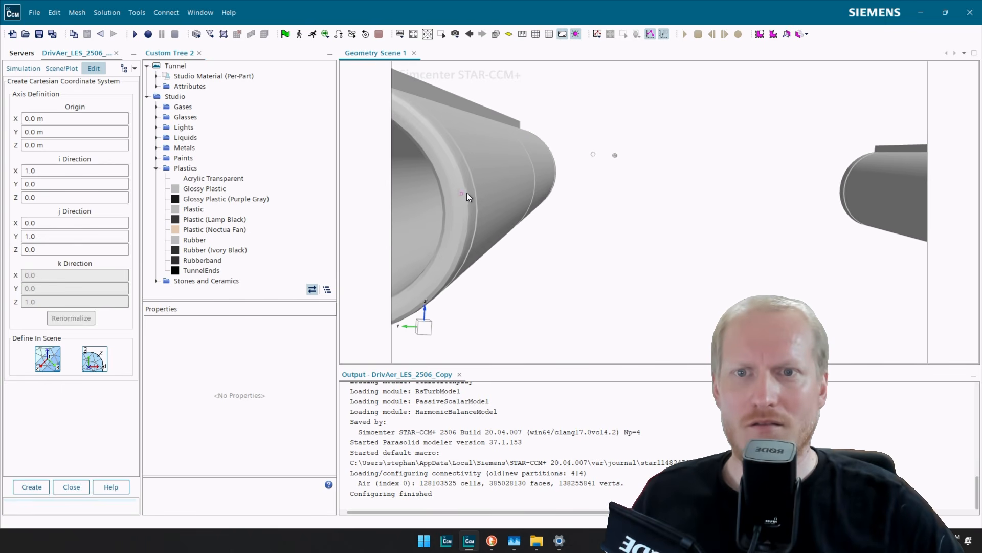
drag(467, 192, 665, 193)
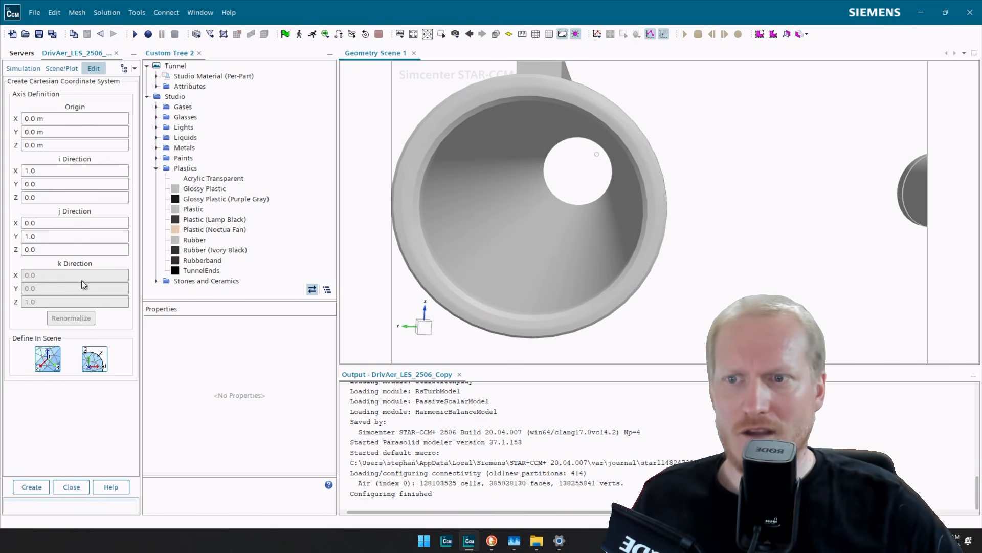
click(94, 358)
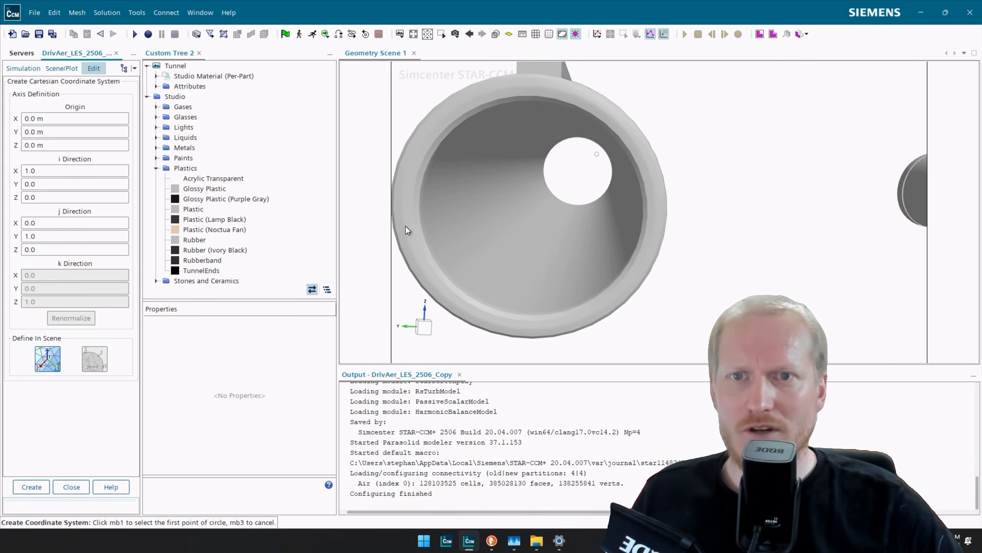
click(485, 104)
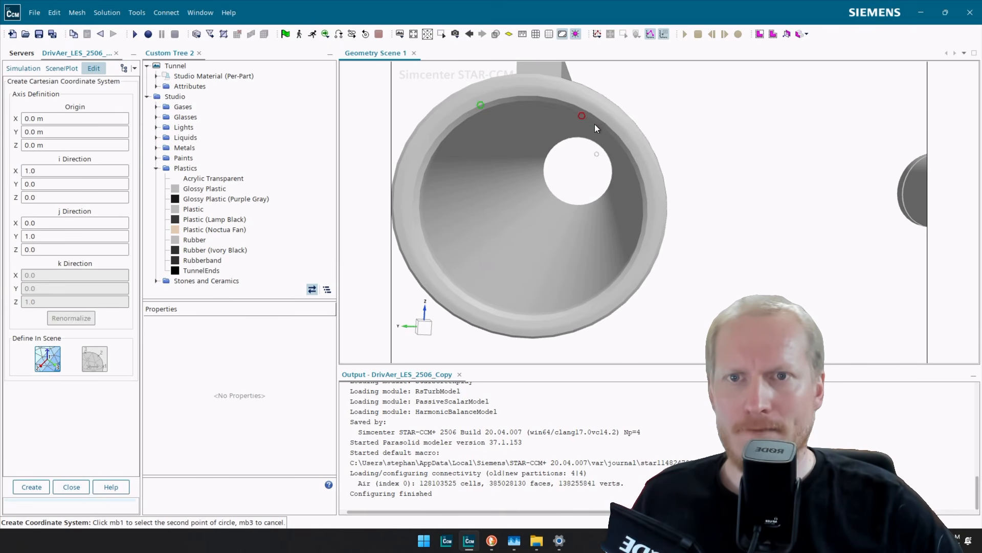
click(647, 227)
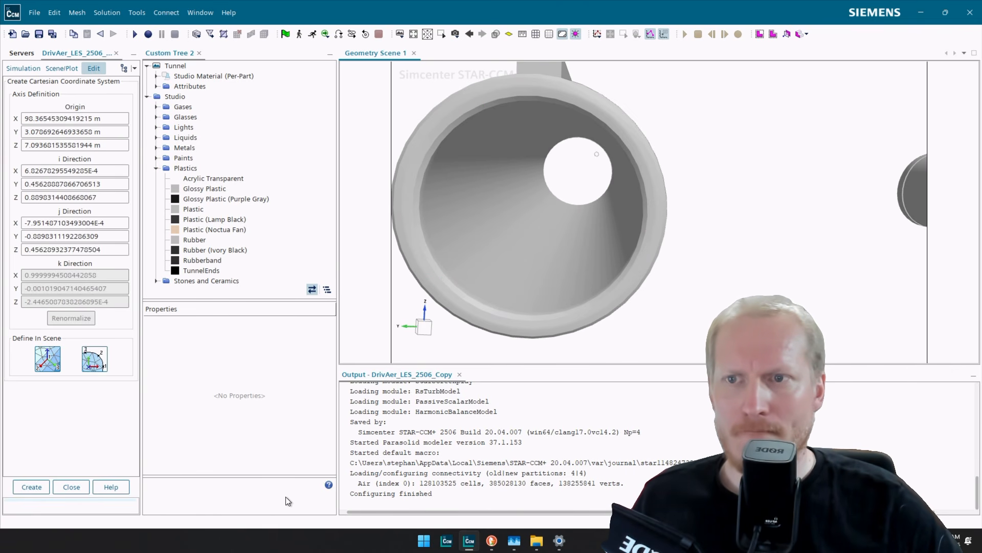
Set the new coordinate system's i direction to 1, 0, 0.
double_click(107, 171)
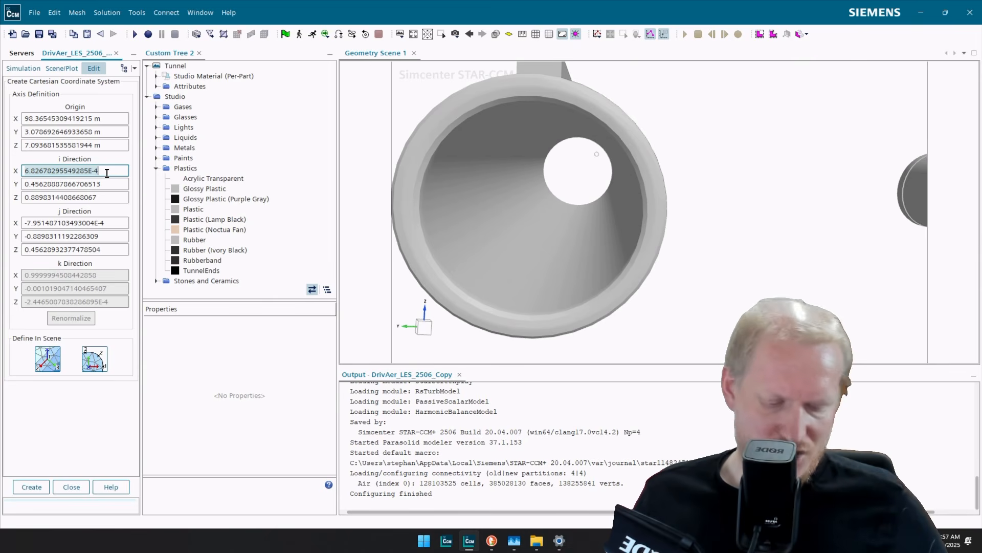
text(1)
key(Tab)
text(0)
key(Tab)
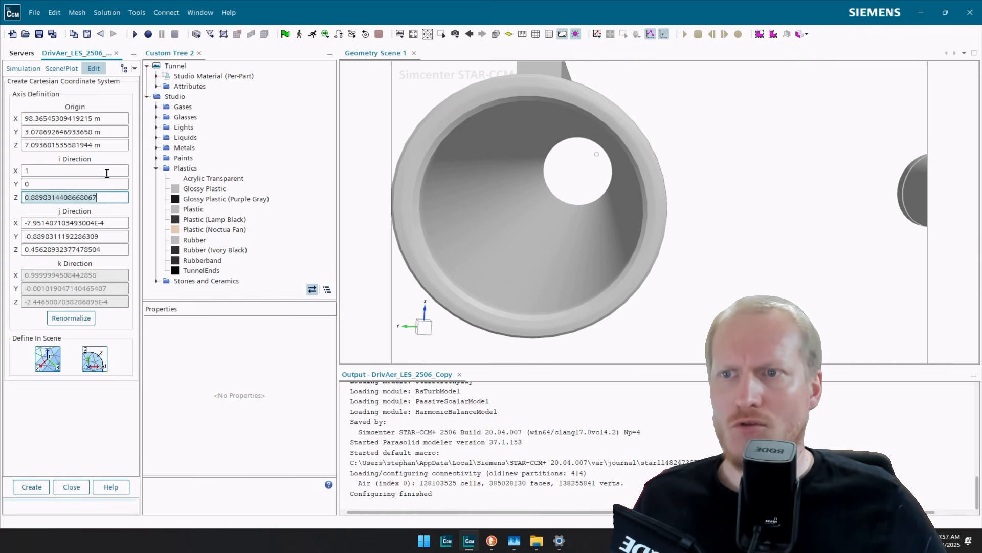
text(0)
key(Tab)
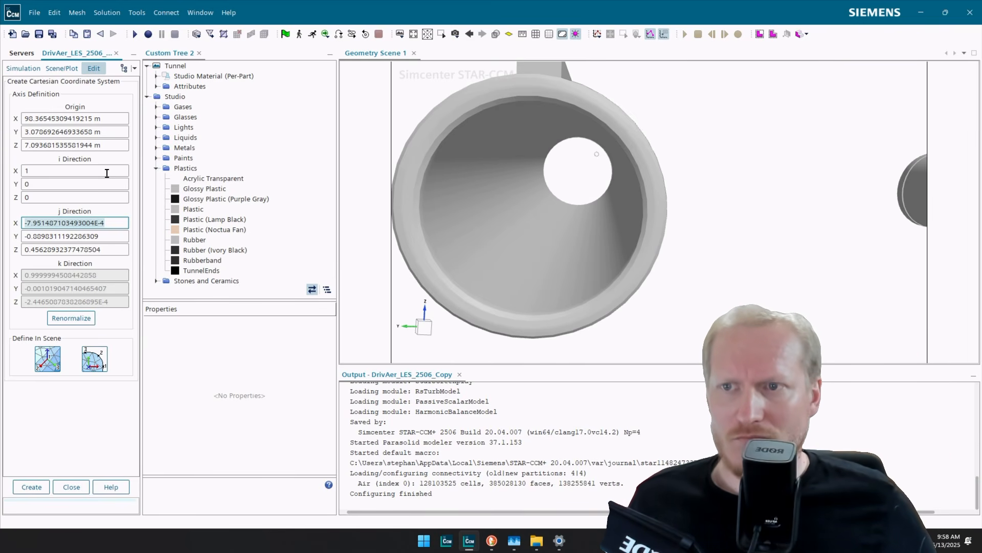
Set the j direction to 0, 1, 0, renormalize the axes, create the second duct's coordinate system and close the editor.
text(0)
key(Tab)
text(1)
key(Tab)
text(0)
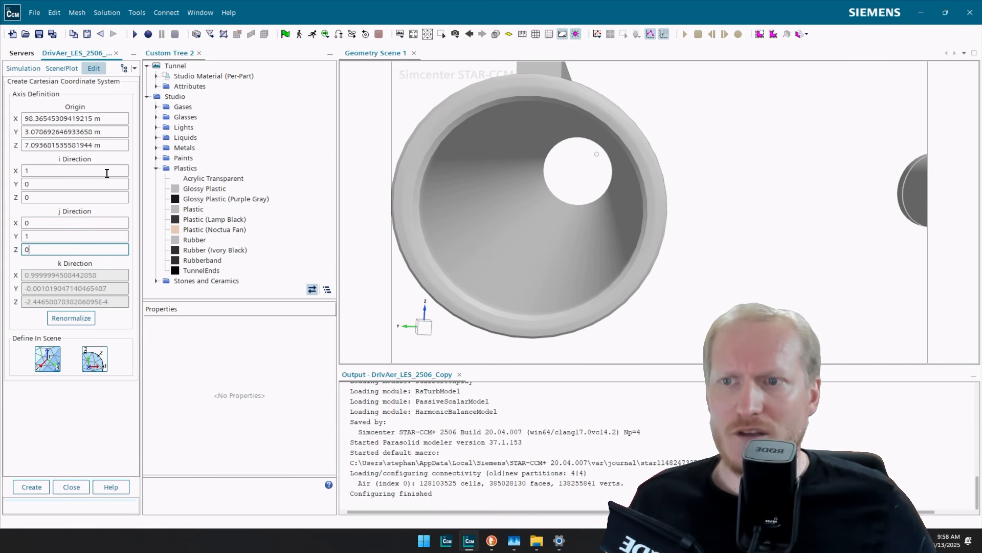
key(Tab)
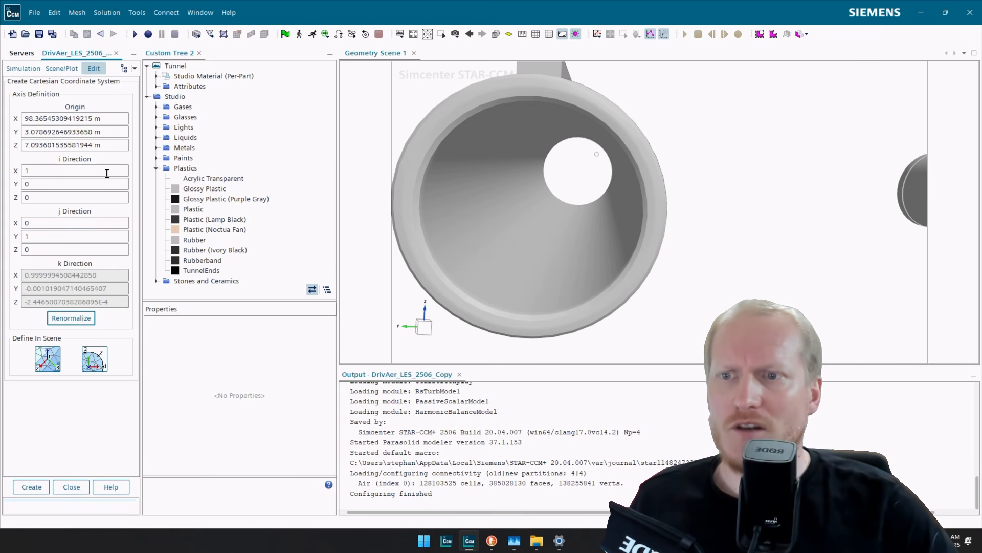
click(81, 319)
click(30, 488)
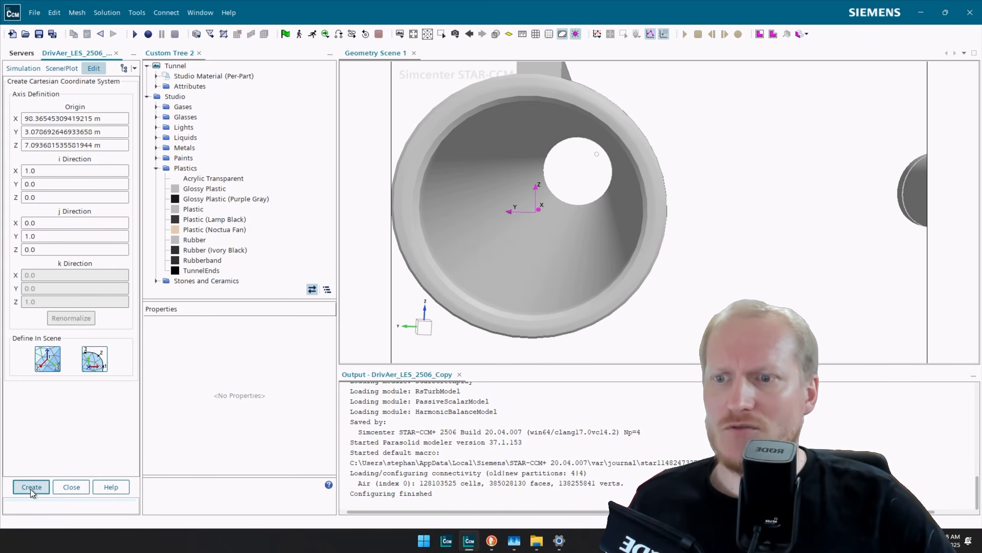
click(66, 489)
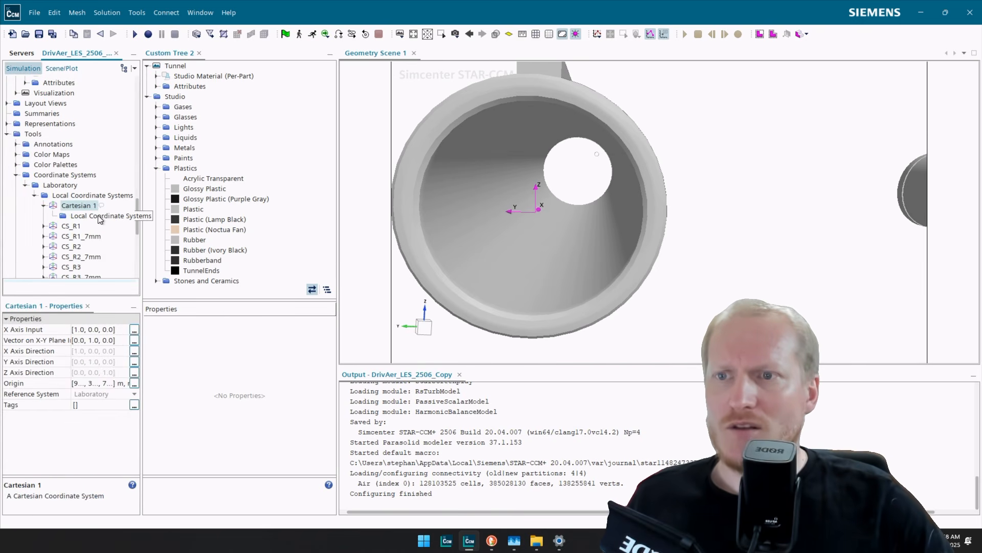
Rename the second duct's coordinate system, currently named FanLeft, as FanRight.
scroll(90, 216, down, 3)
double_click(79, 224)
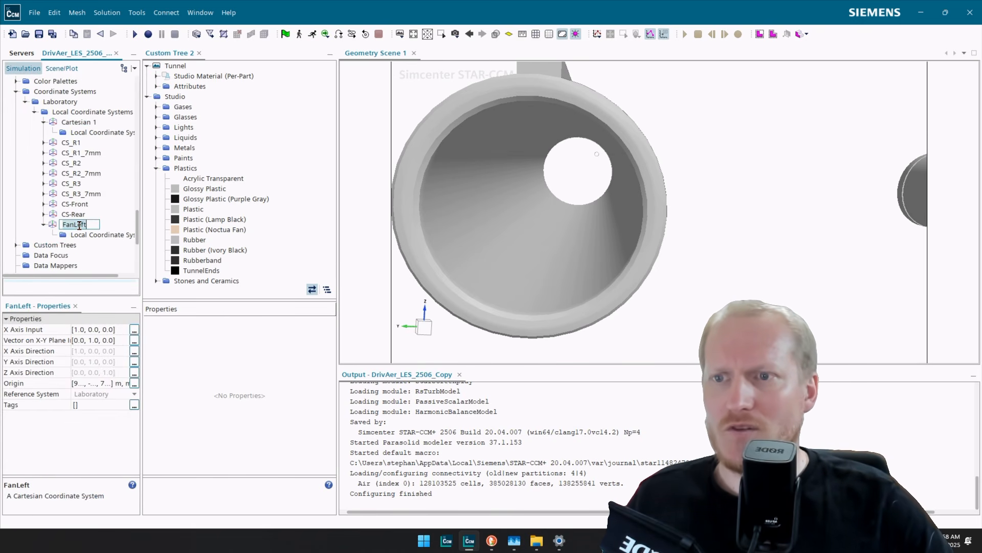
click(78, 225)
double_click(78, 224)
click(86, 226)
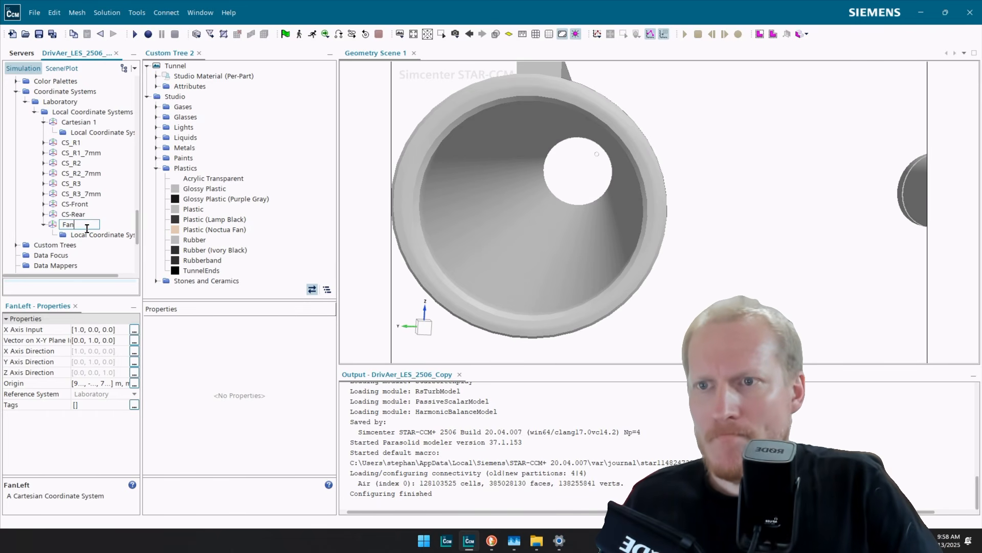
text(Right)
key(Return)
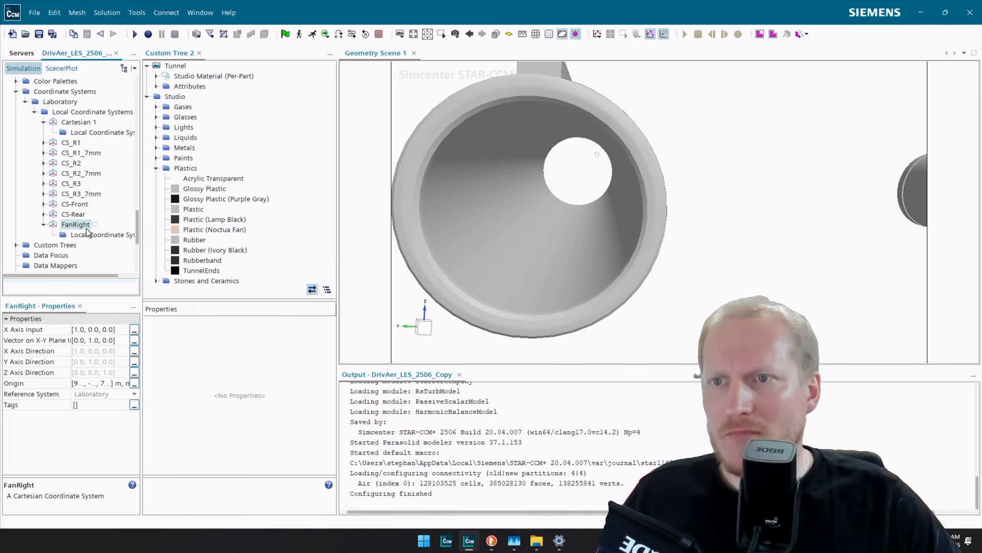
Rename the Cartesian 1 coordinate system as FanLeft.
double_click(75, 121)
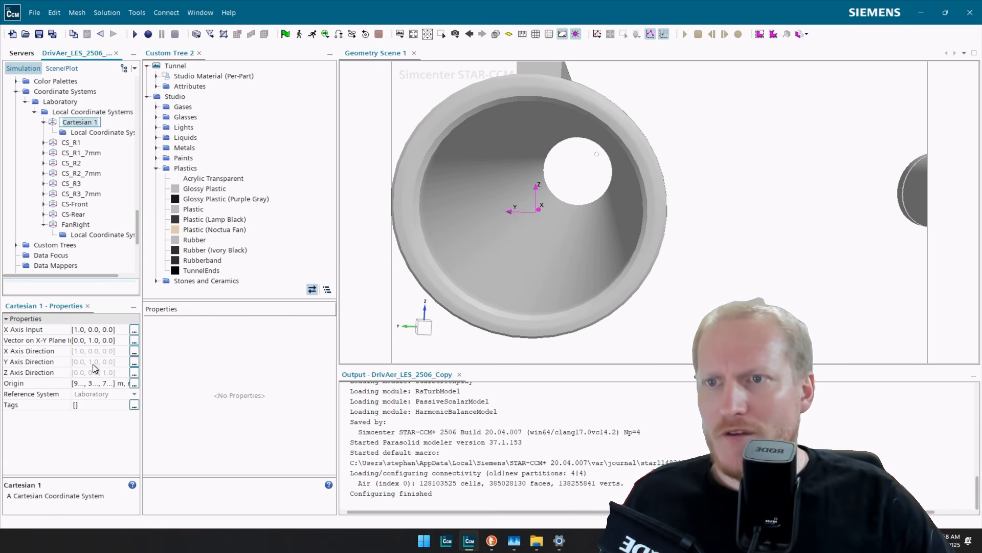
text(FanL)
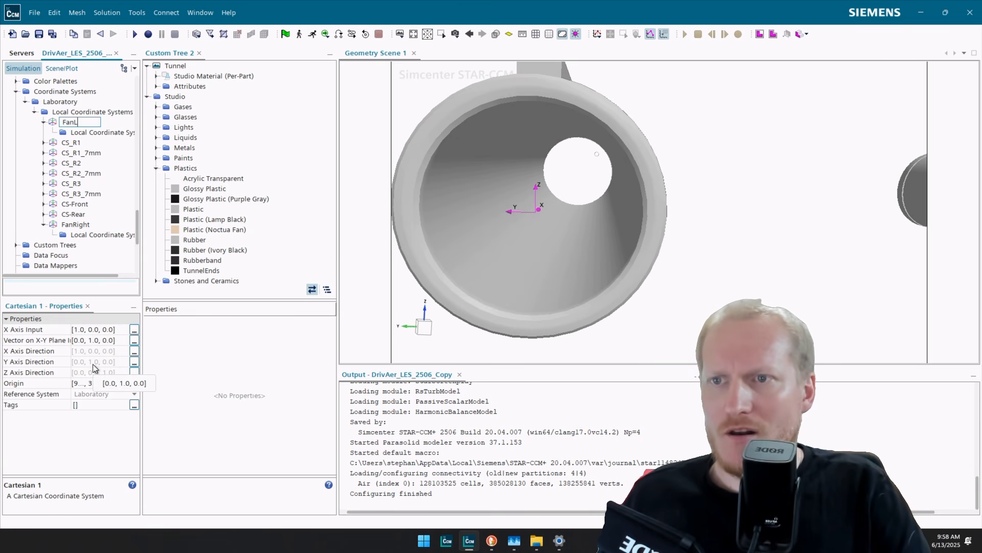
text(eft)
key(Return)
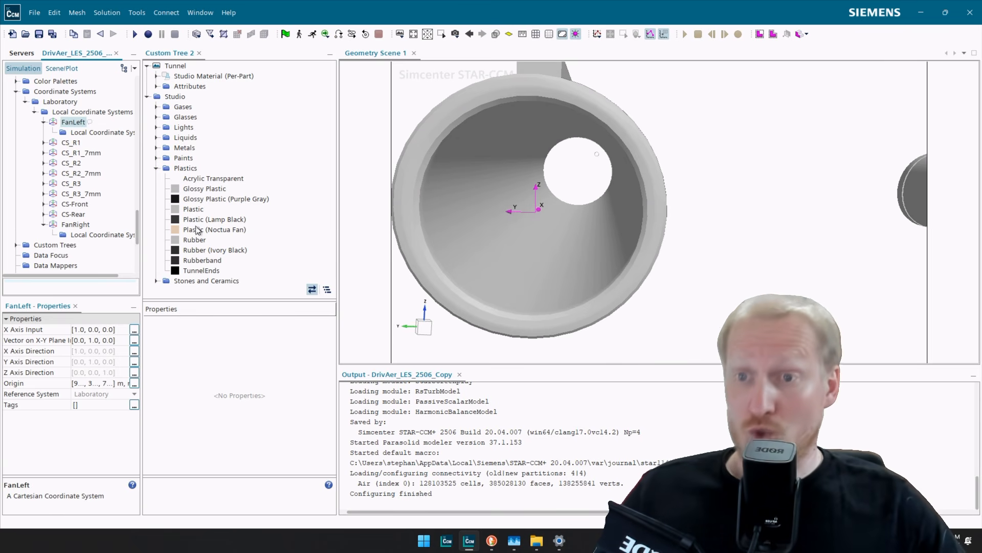
Close Geometry Scene 1 and open the Tunnel scene with the fan duct in view.
click(414, 53)
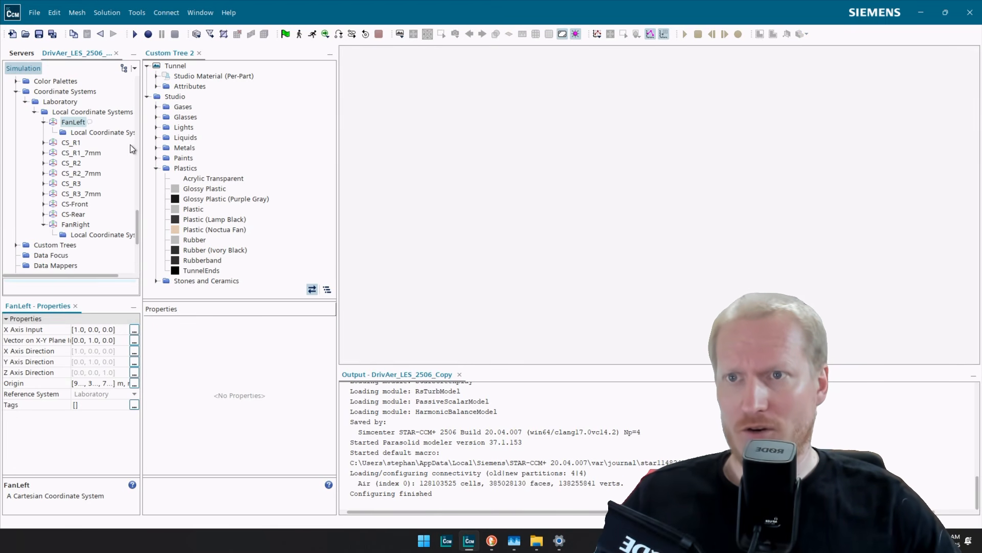
scroll(87, 185, up, 6)
double_click(179, 65)
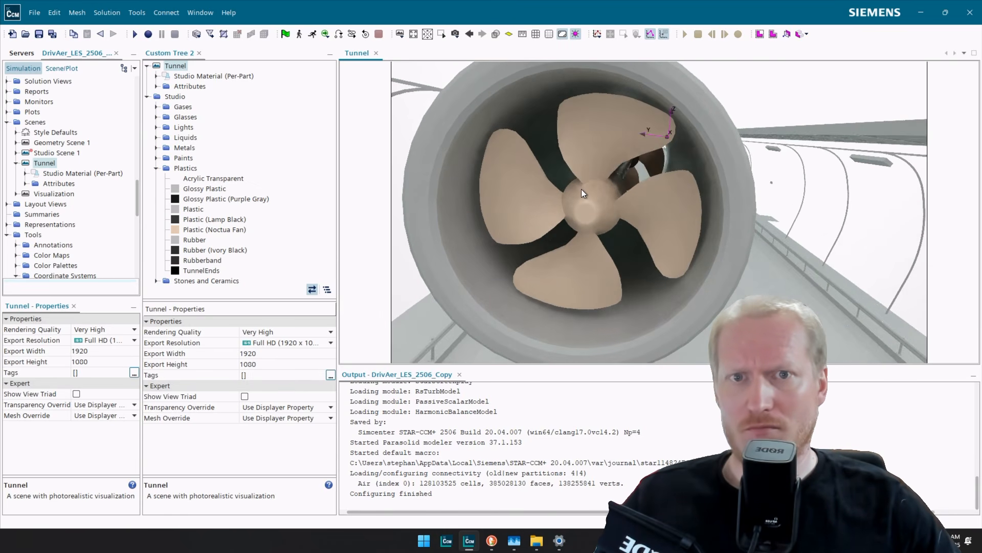
drag(581, 189, 600, 158)
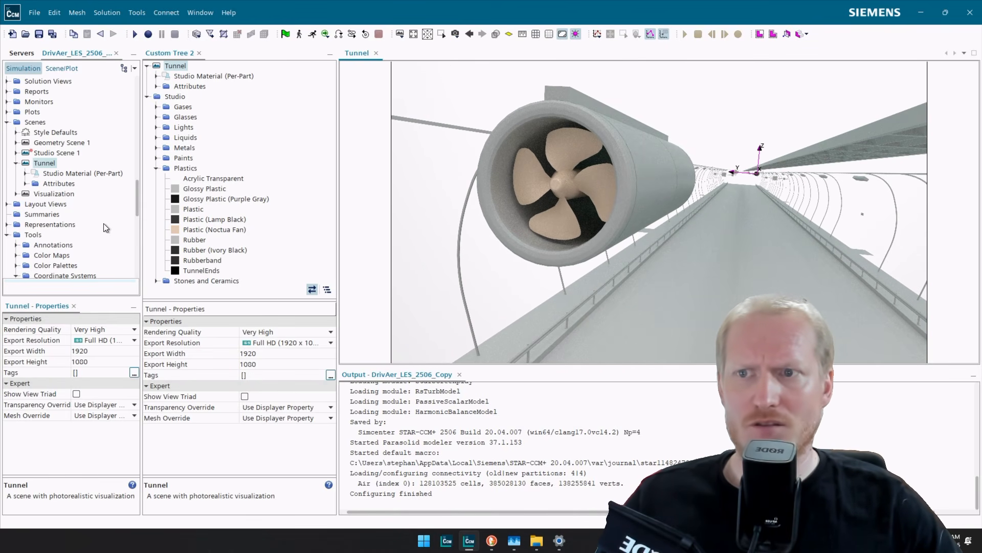
drag(757, 196, 744, 170)
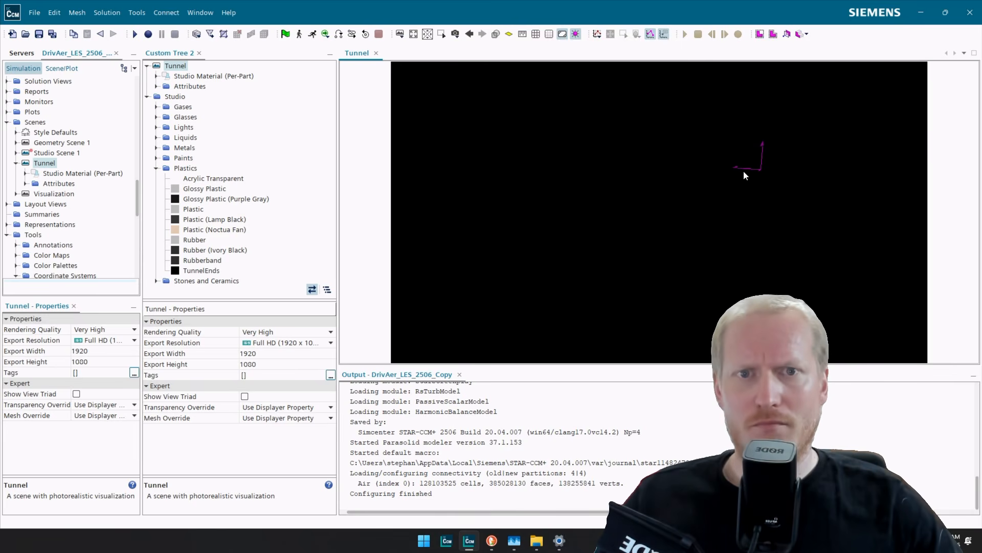
click(456, 34)
click(469, 34)
click(470, 35)
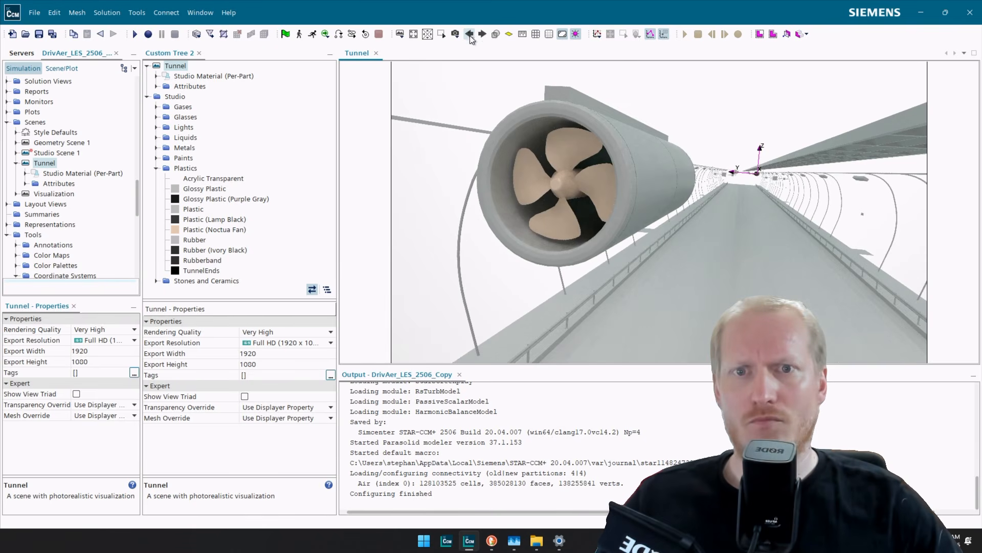
drag(574, 143, 499, 217)
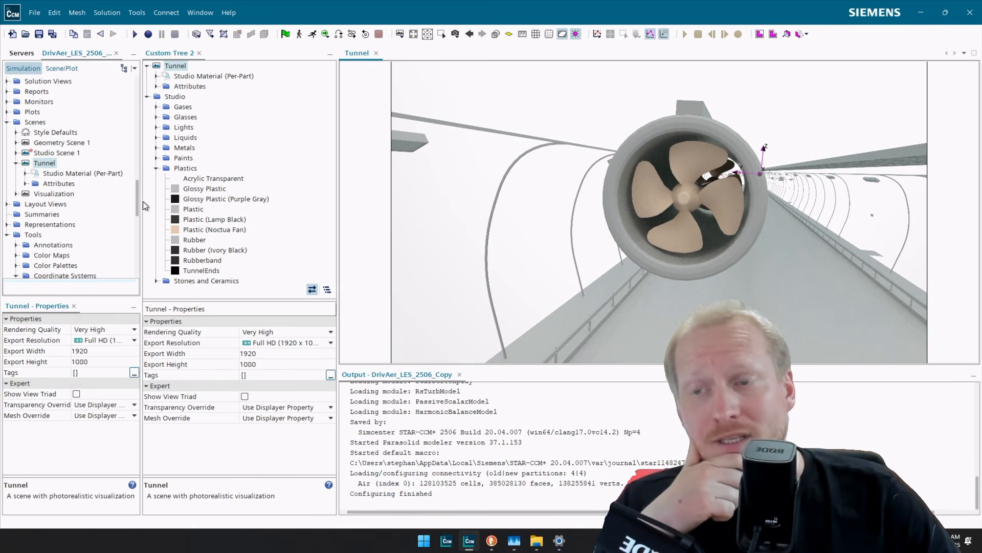
Collapse the local coordinate systems and create a new simple graphics transform under Transforms.
scroll(107, 211, down, 4)
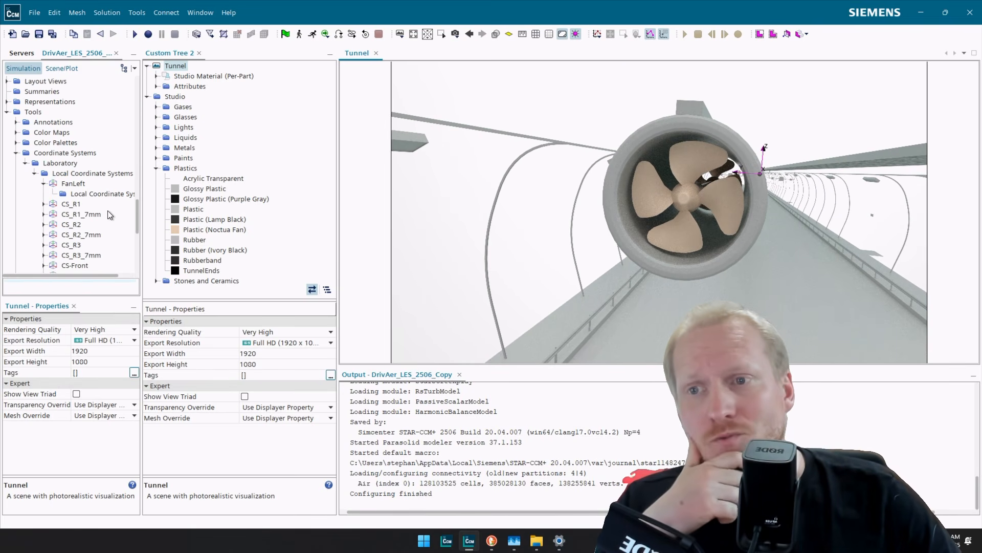
click(35, 174)
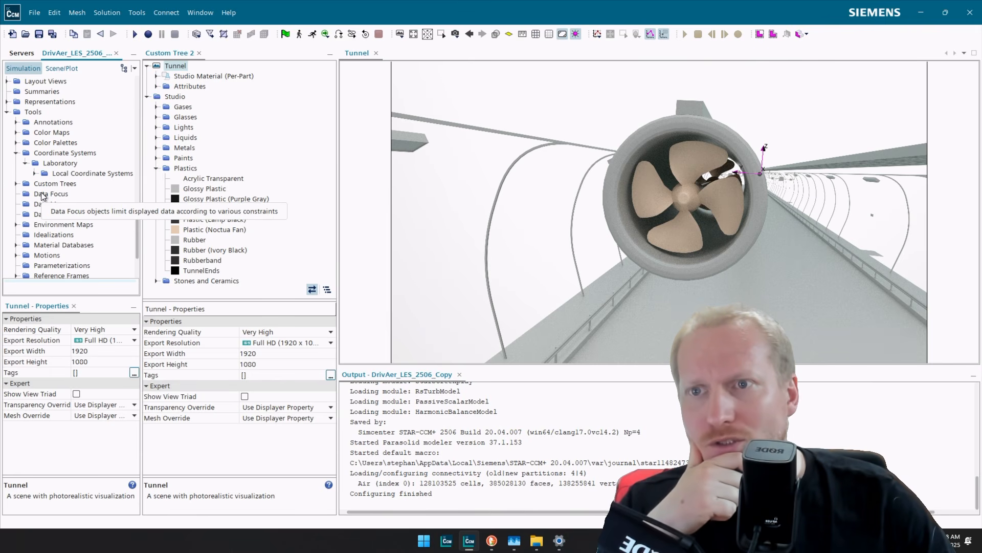
scroll(39, 271, down, 2)
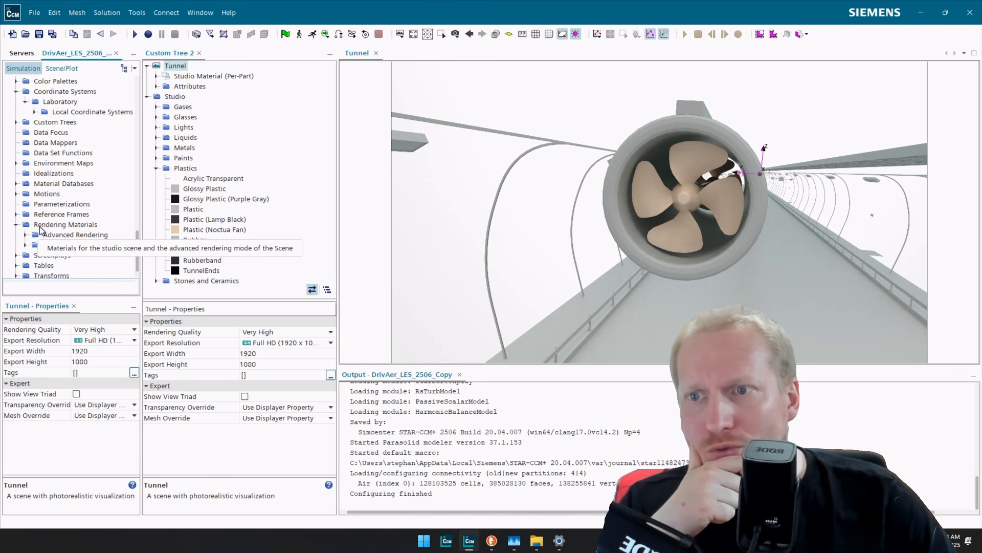
scroll(65, 254, down, 1)
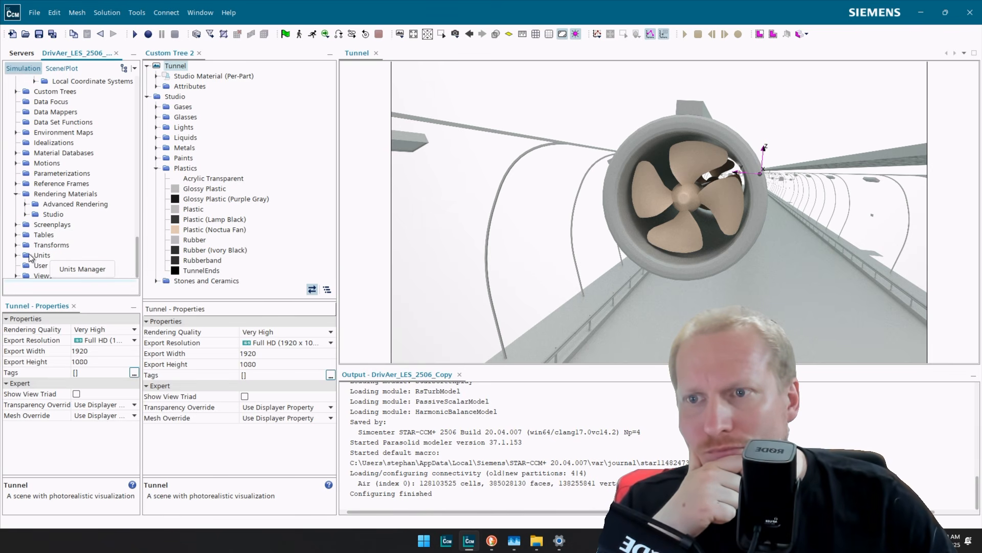
click(15, 245)
click(52, 242)
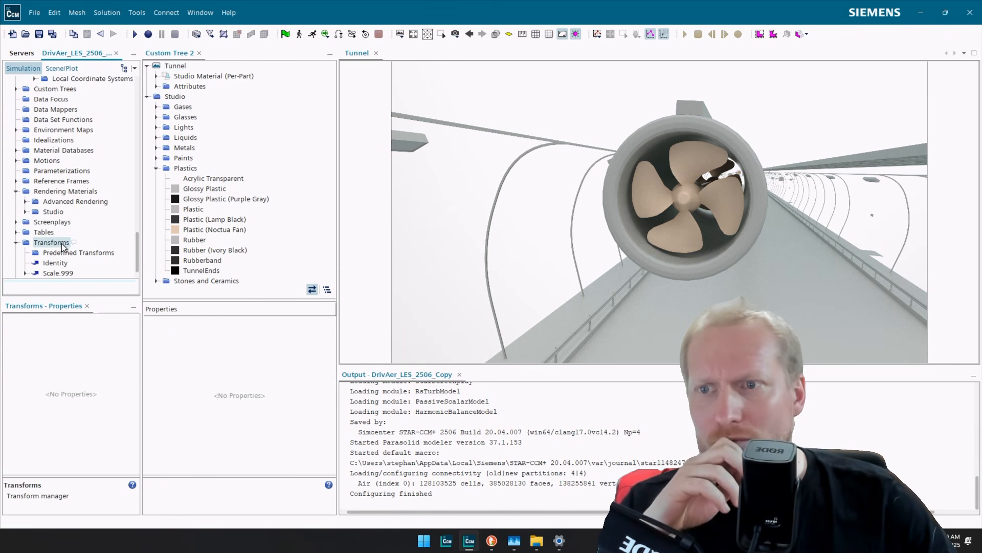
right_click(61, 243)
mouse_move(106, 251)
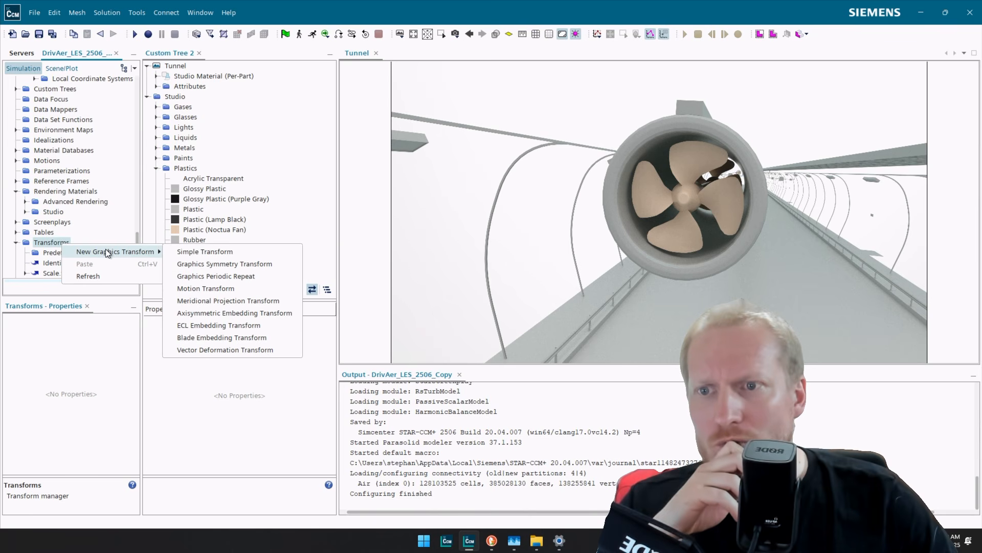
click(194, 250)
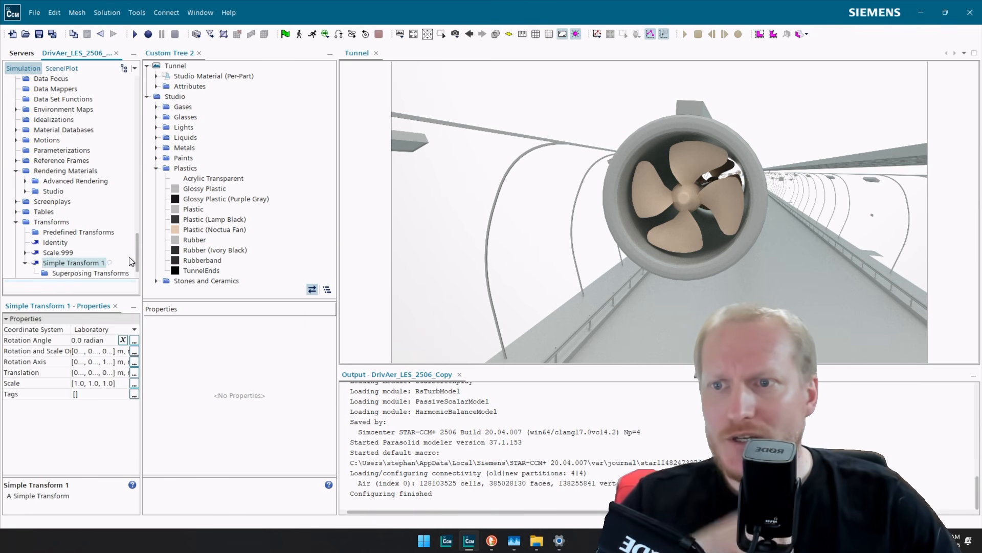
Rename the new simple transform as FanLeft and set its coordinate system to Laboratory->FanLeft.
scroll(87, 256, down, 2)
key(F2)
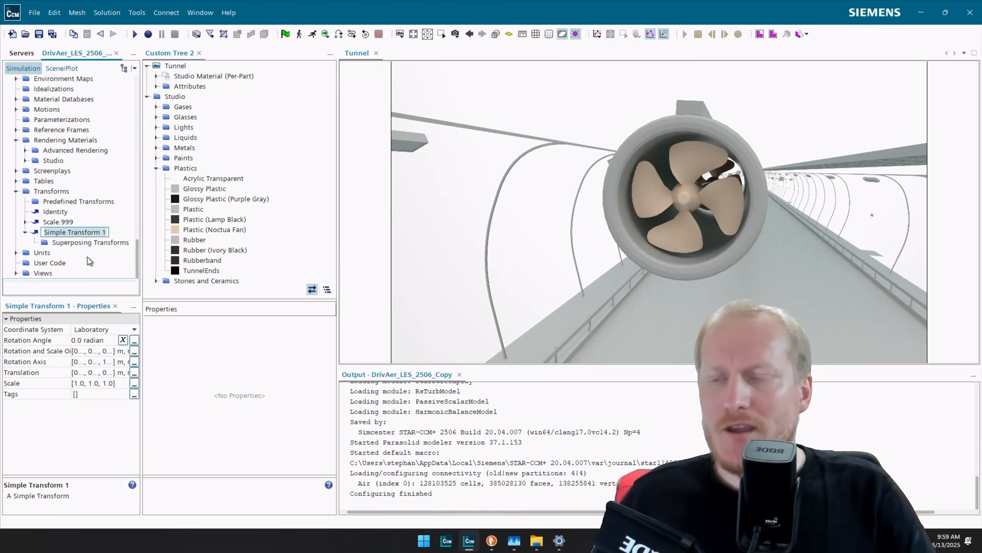
text(FanLeft)
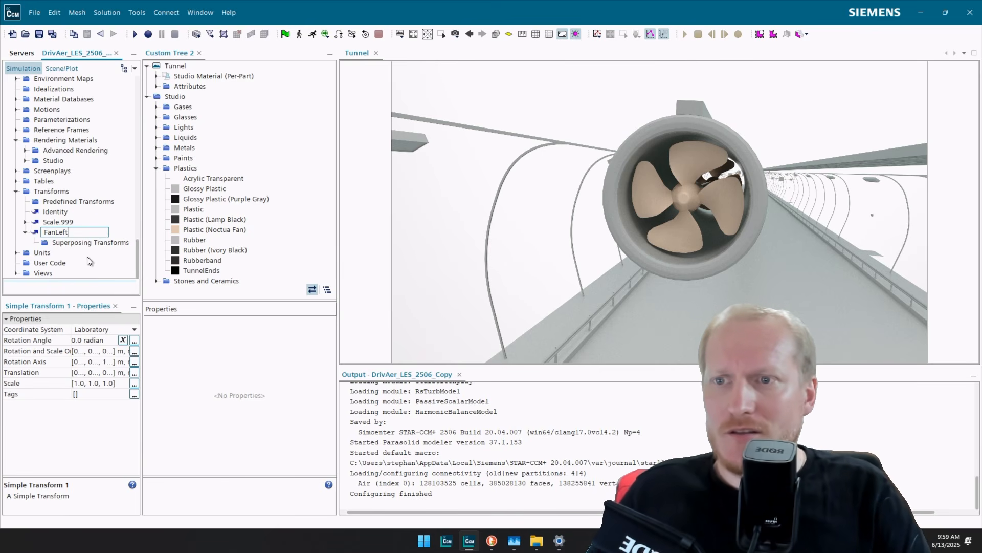
key(Return)
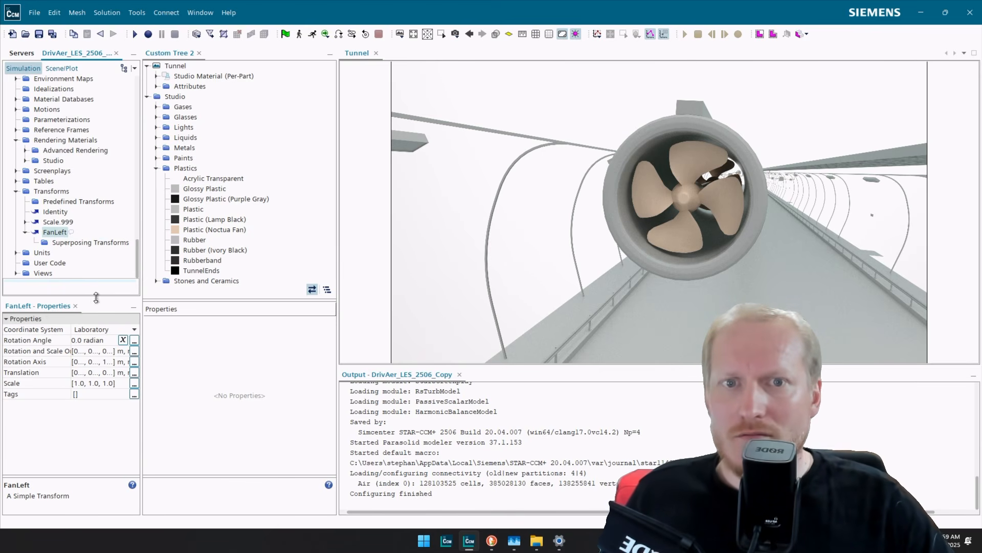
click(133, 330)
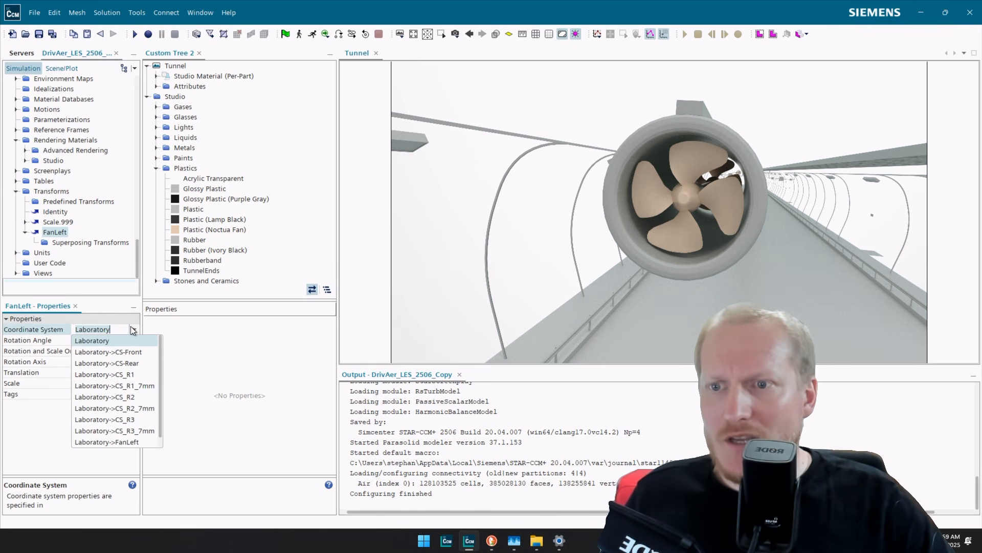
click(132, 438)
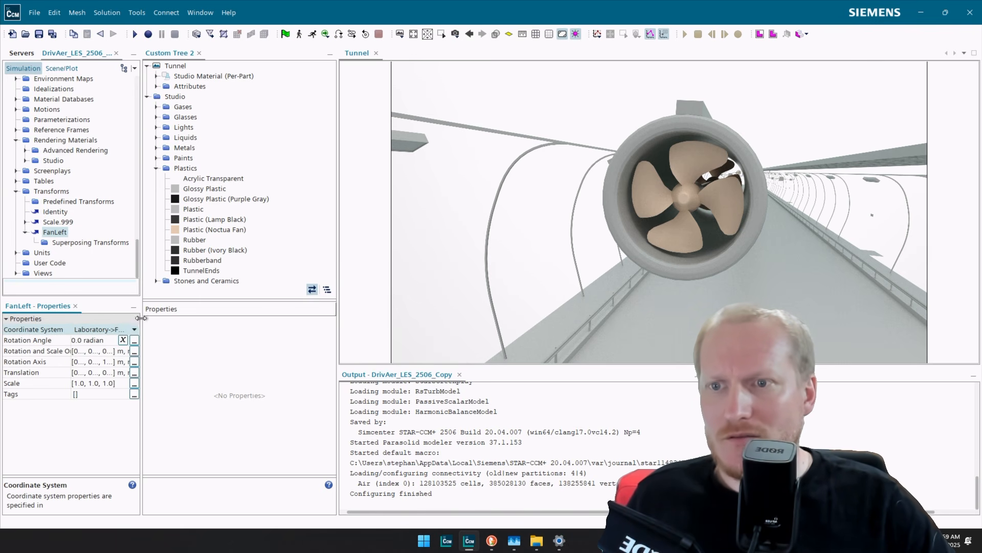
drag(141, 315, 212, 317)
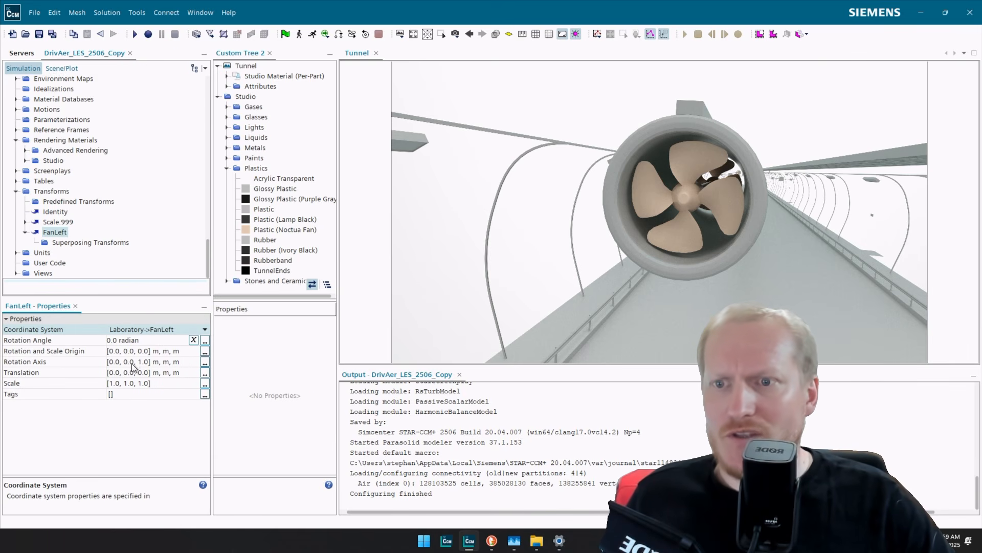
Create a second simple graphics transform under Transforms and rename it as FanRight.
click(51, 192)
right_click(52, 192)
mouse_move(89, 203)
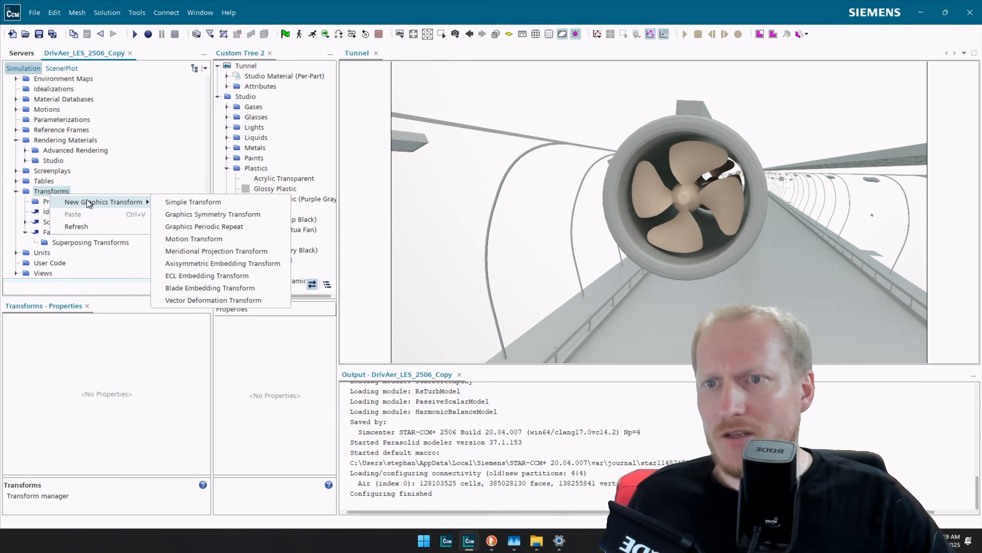
click(267, 201)
key(F2)
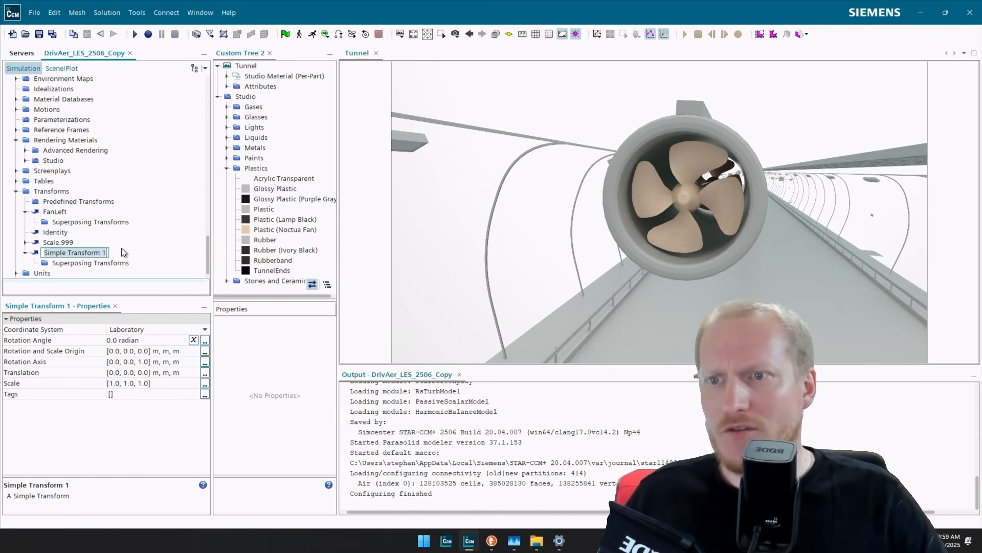
key(Return)
key(ctrl+a)
text(FanRight)
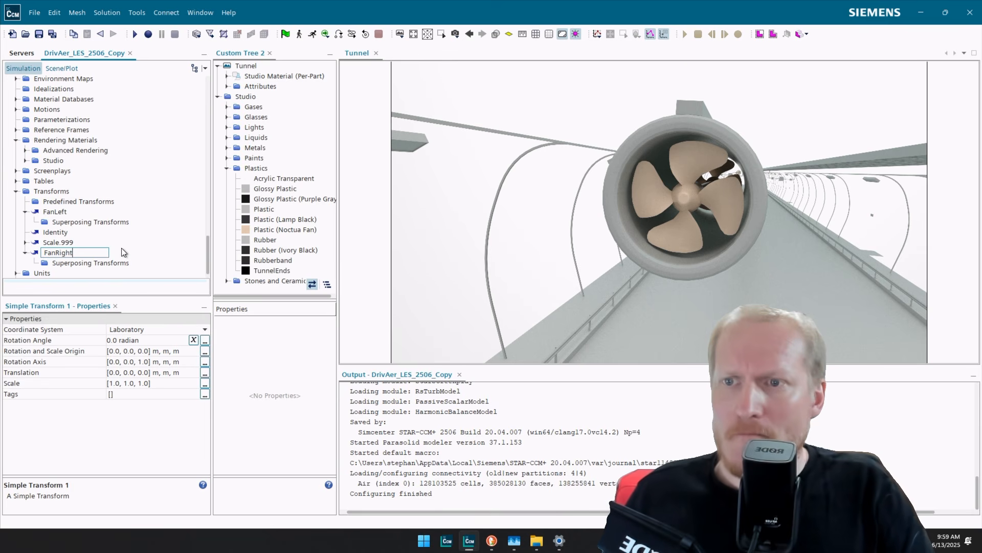
key(Return)
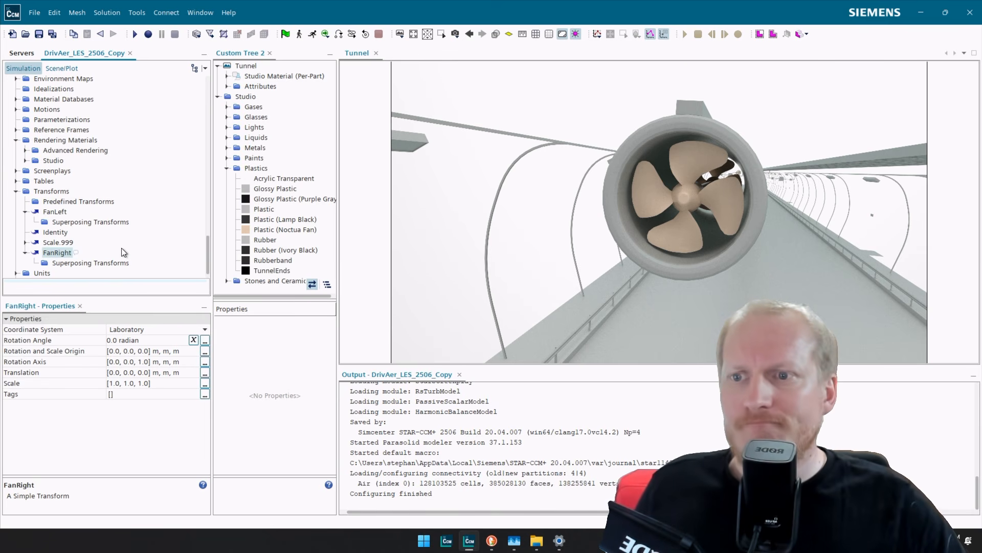
Set the FanRight transform's coordinate system to Laboratory->FanRight.
scroll(113, 264, down, 1)
click(156, 331)
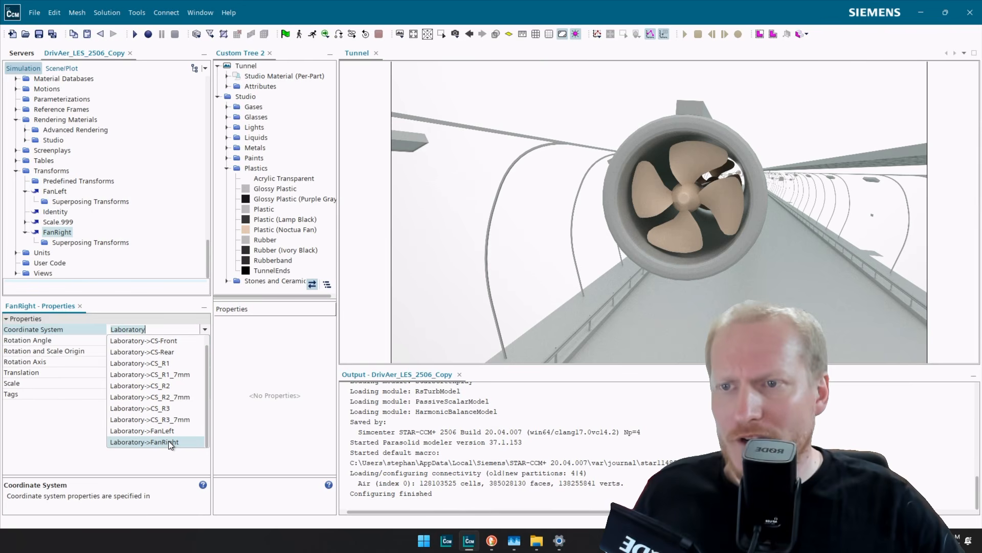
click(169, 442)
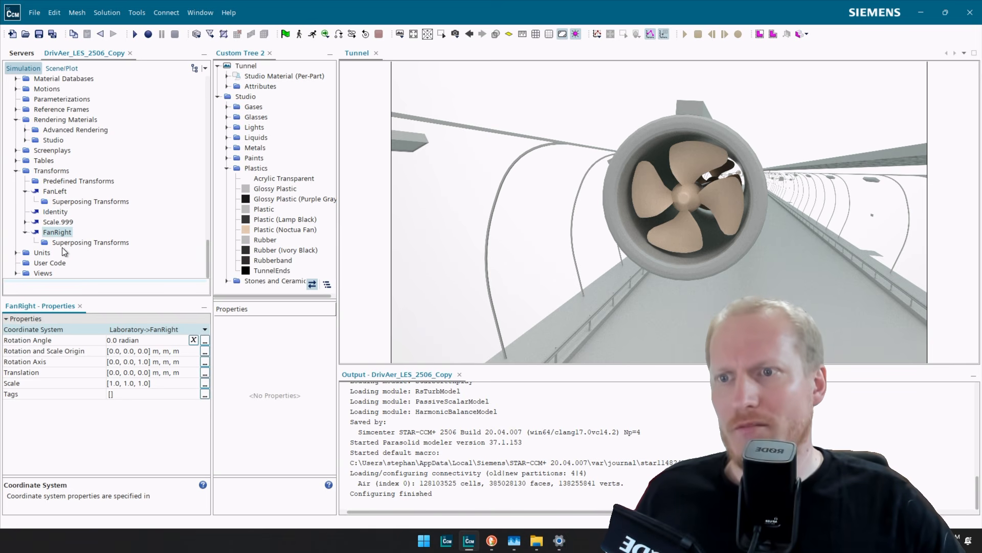
click(16, 272)
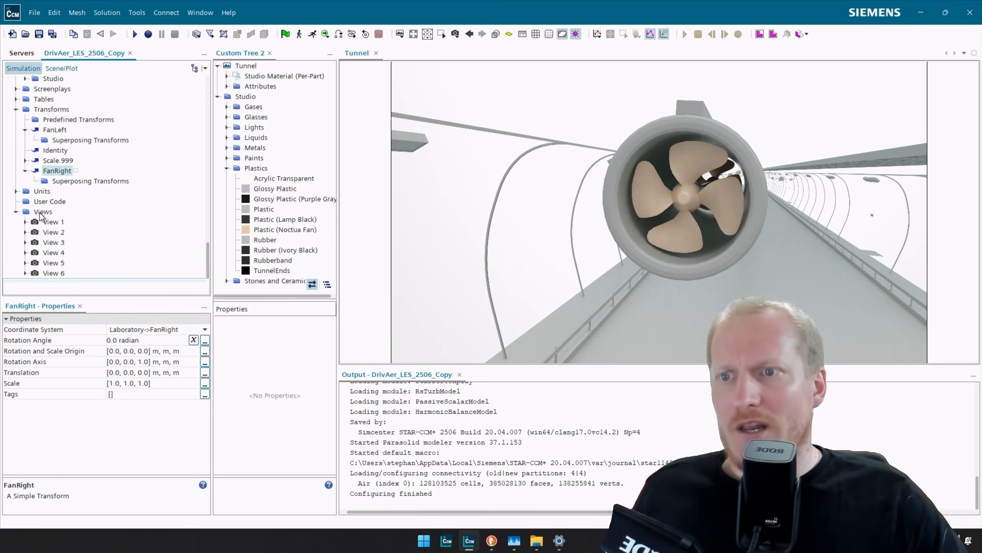
click(16, 211)
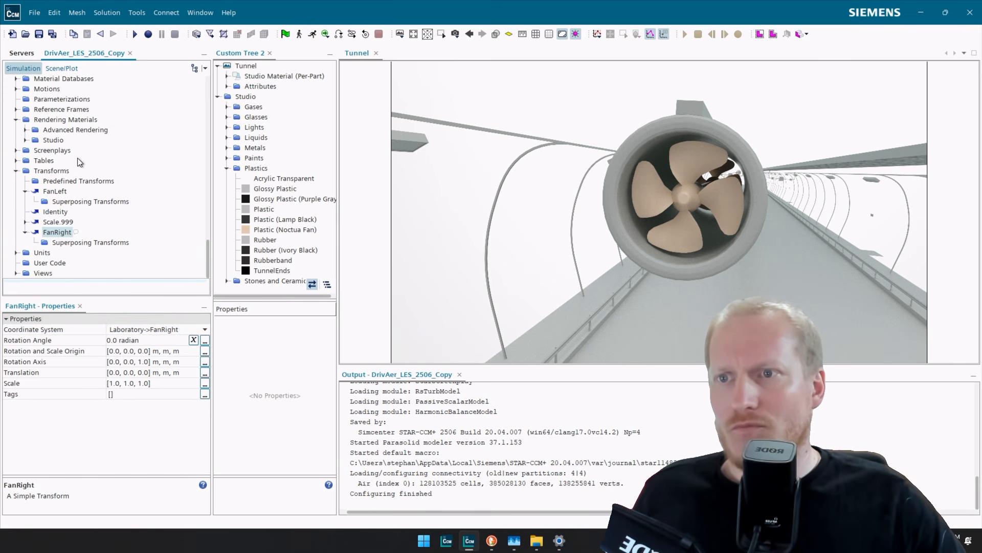
scroll(79, 160, up, 3)
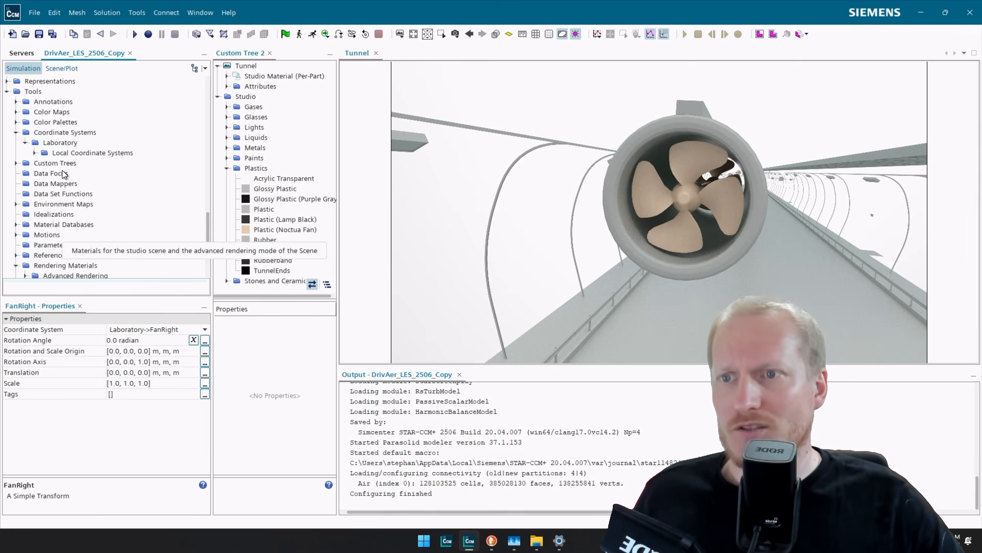
scroll(51, 215, down, 1)
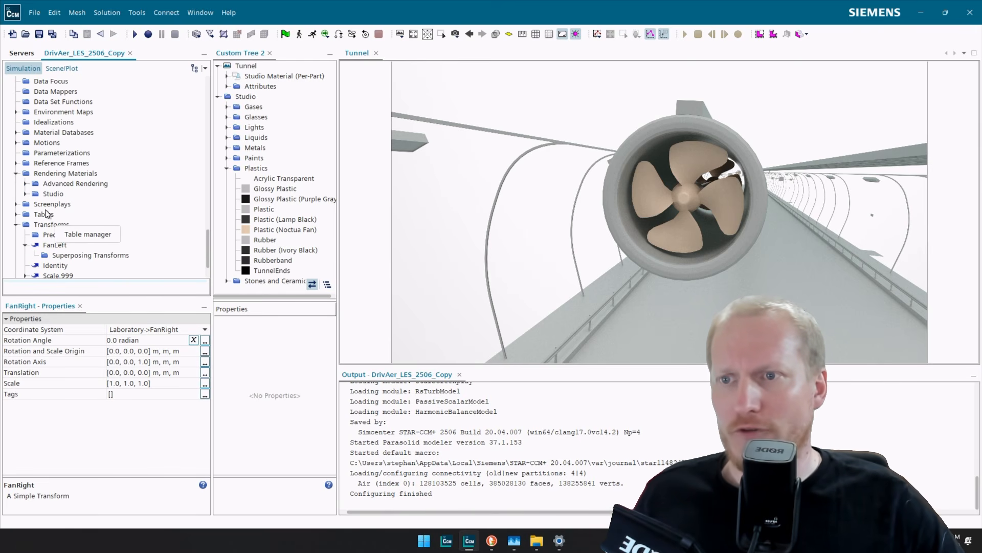
Create a new screenplay that uses the existing Tunnel scene as its view object.
click(16, 204)
right_click(55, 208)
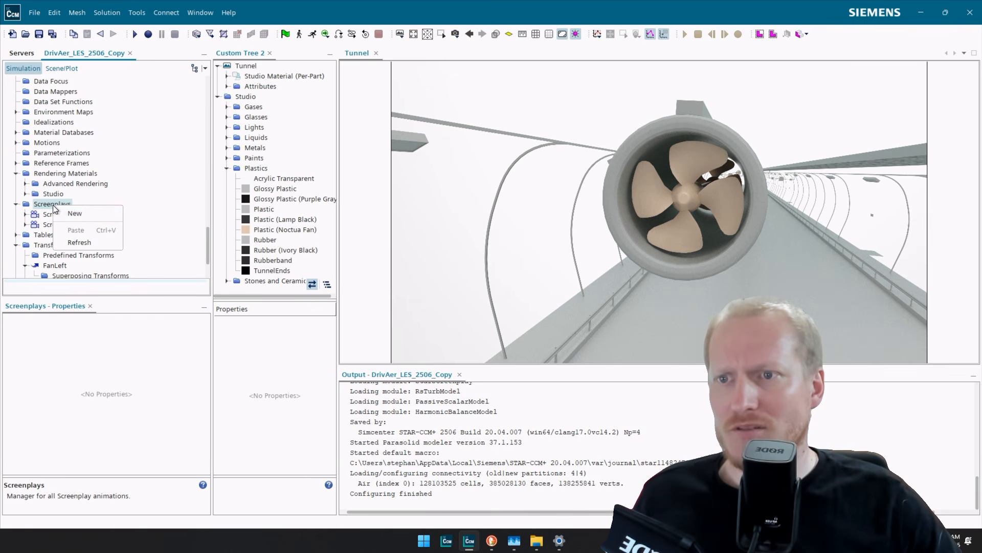
click(102, 214)
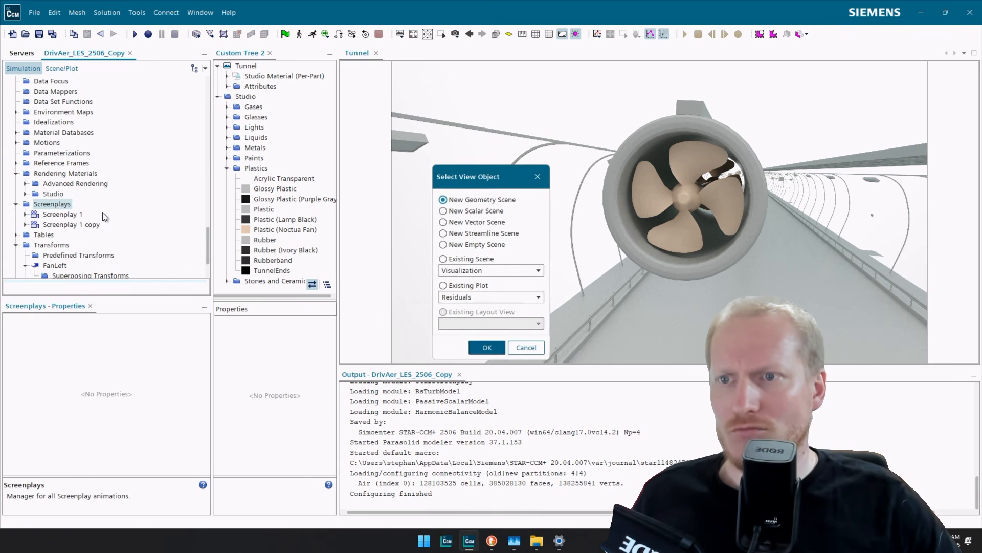
click(480, 260)
click(479, 270)
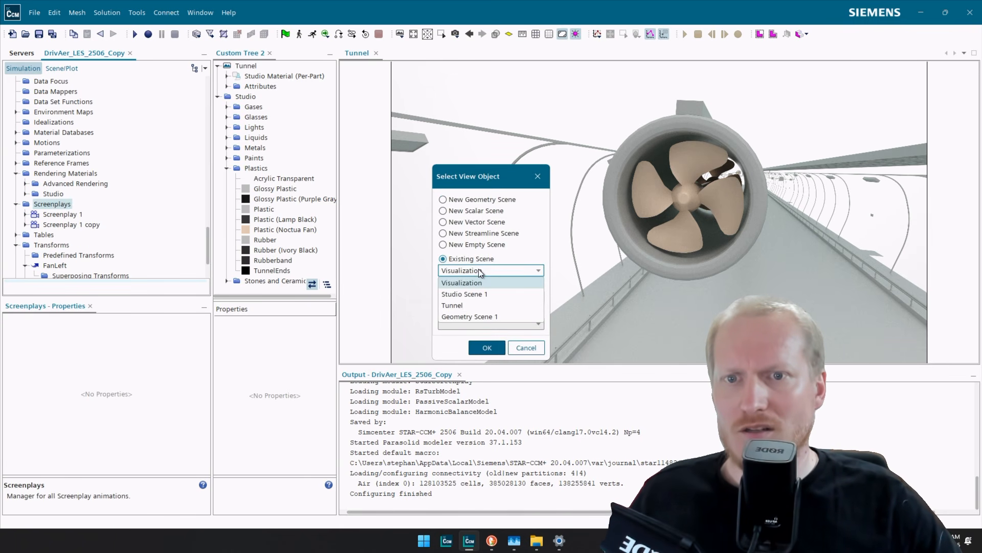
click(483, 305)
click(486, 348)
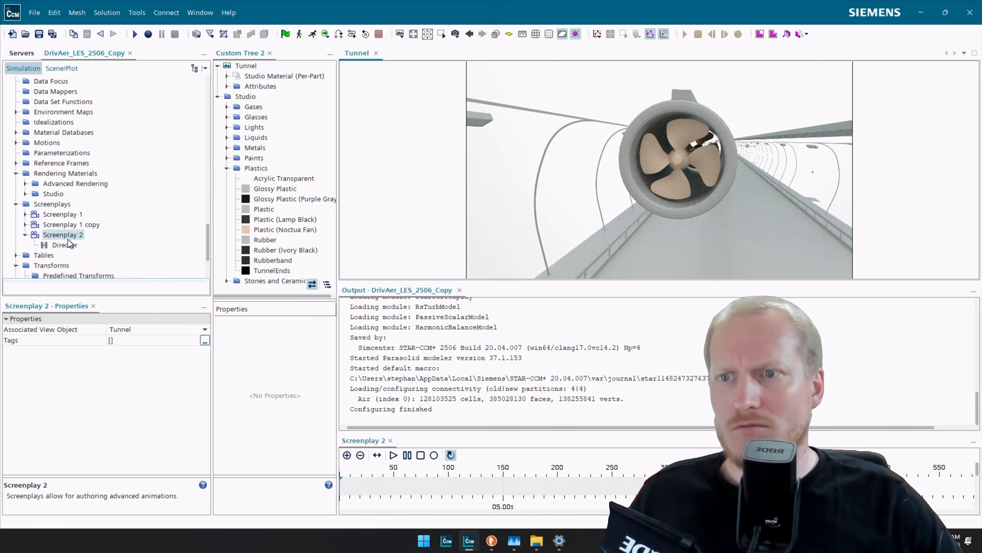
Rename the new screenplay as Tunnel and dock its timeline in the same pane as the Output window.
click(68, 237)
text(Tun)
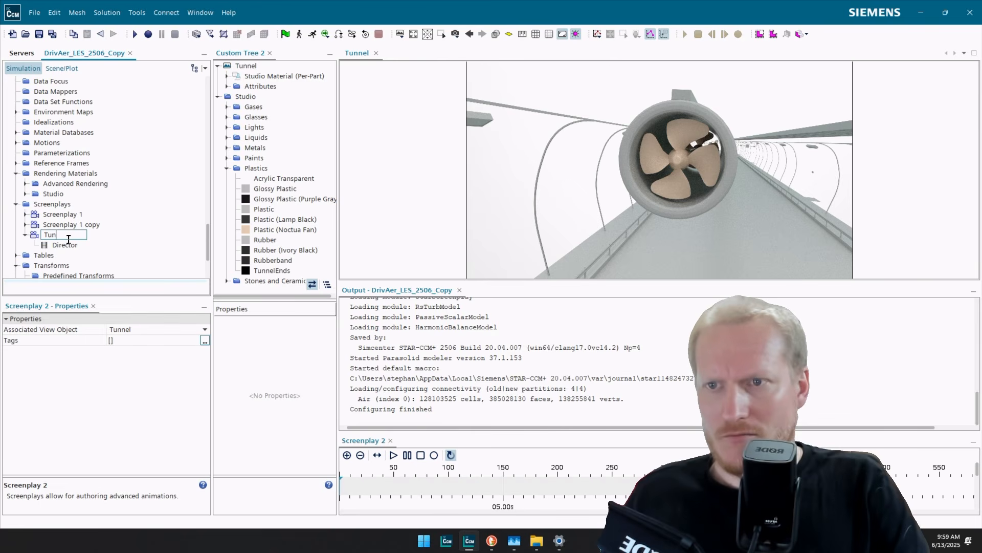
text(nel)
key(Return)
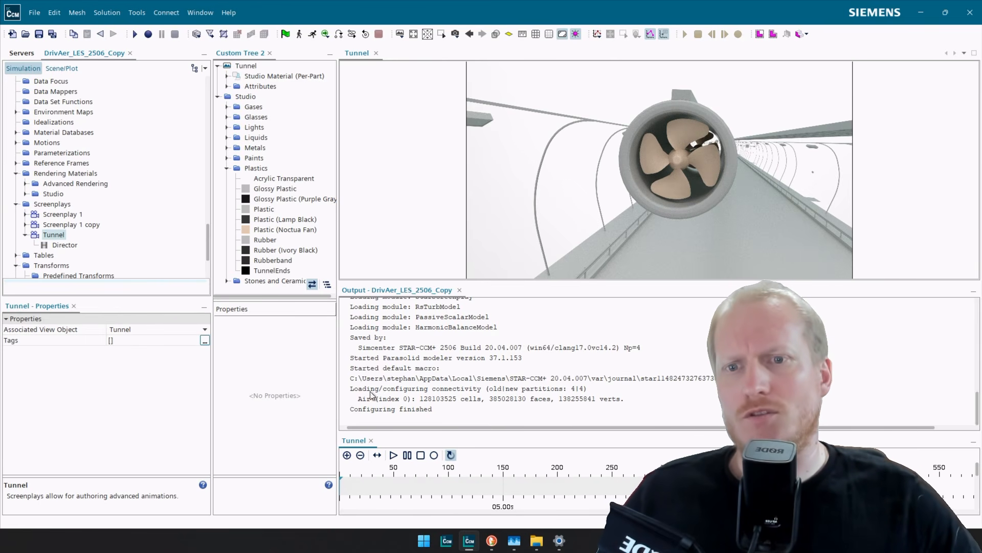
drag(354, 440, 459, 317)
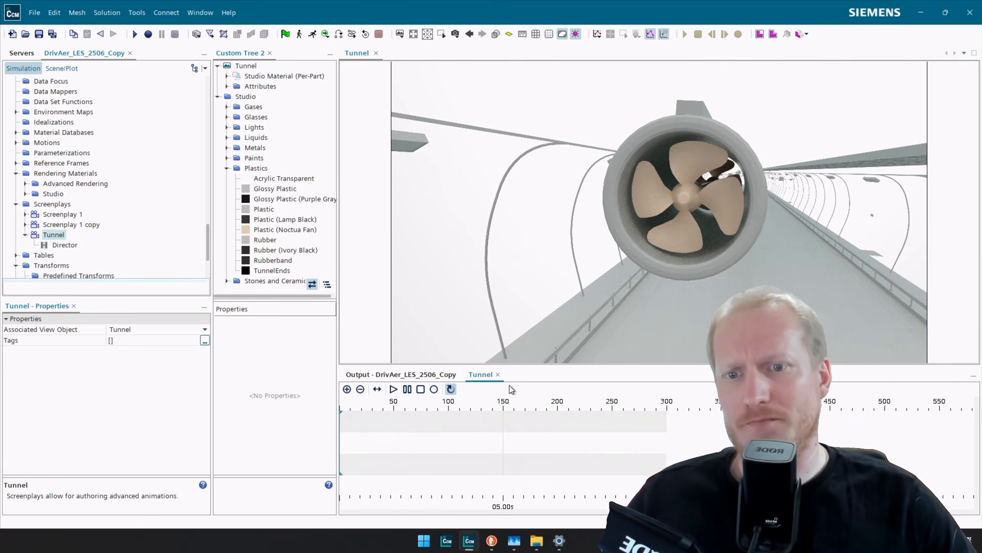
Add the FanRight transform to the first row of the Tunnel screenplay timeline and the FanLeft transform to the second row.
scroll(64, 233, down, 3)
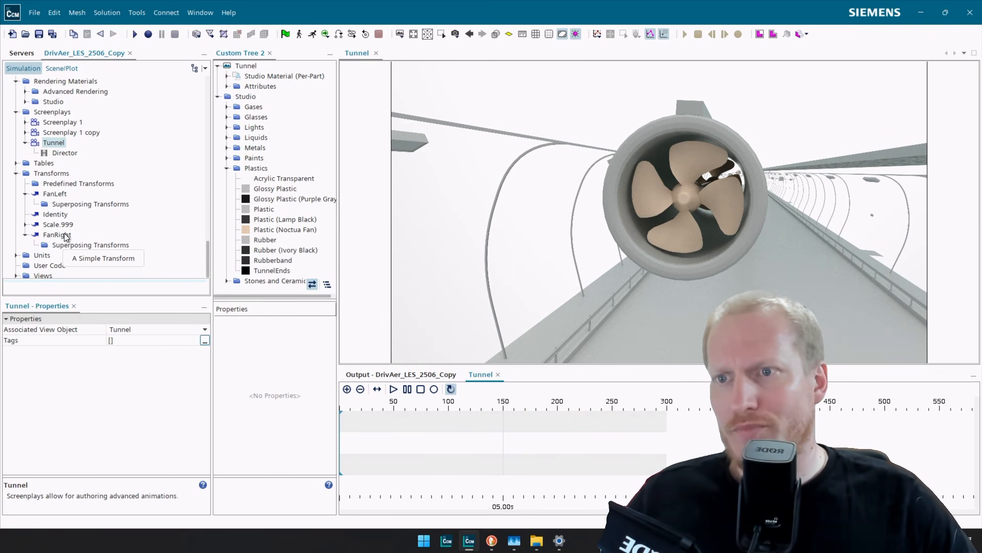
click(62, 235)
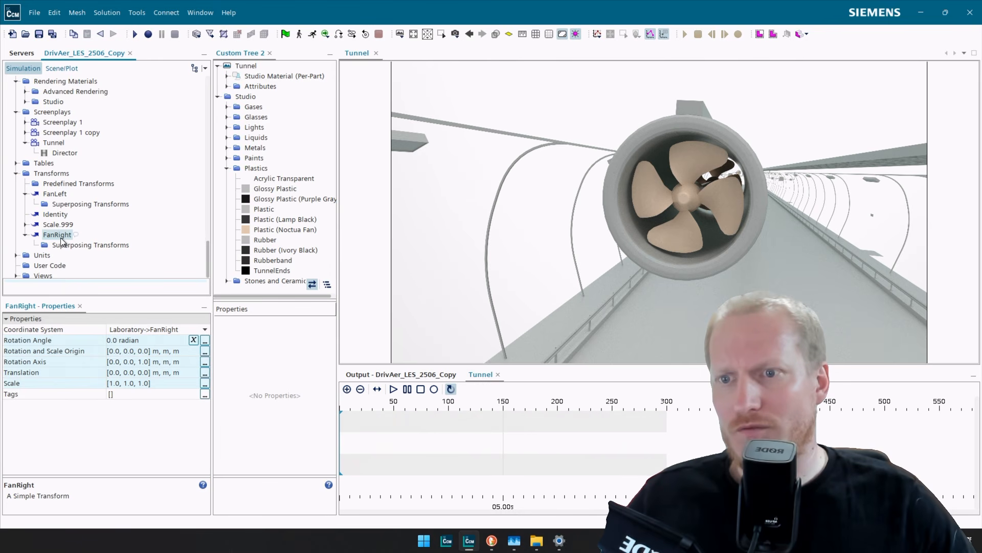
drag(62, 240, 372, 425)
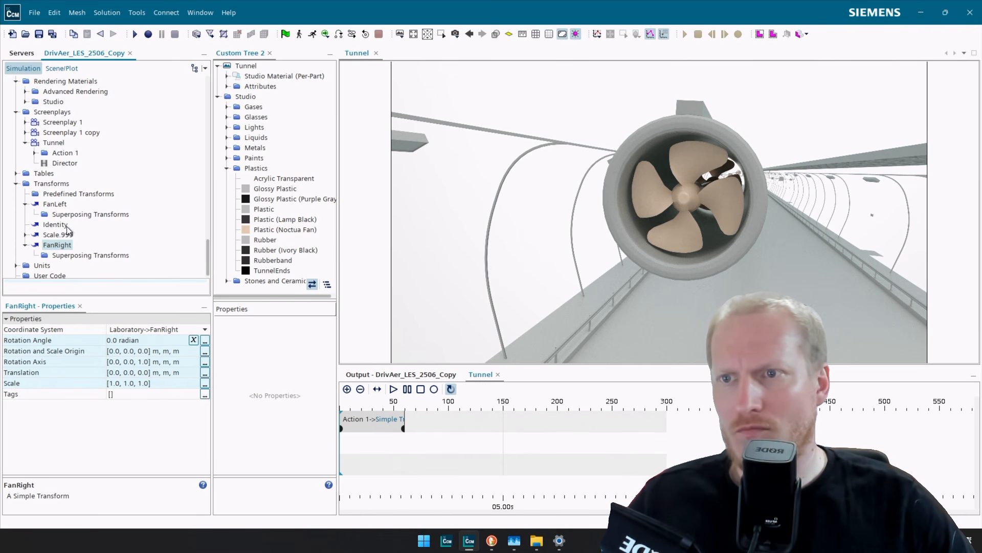
click(24, 204)
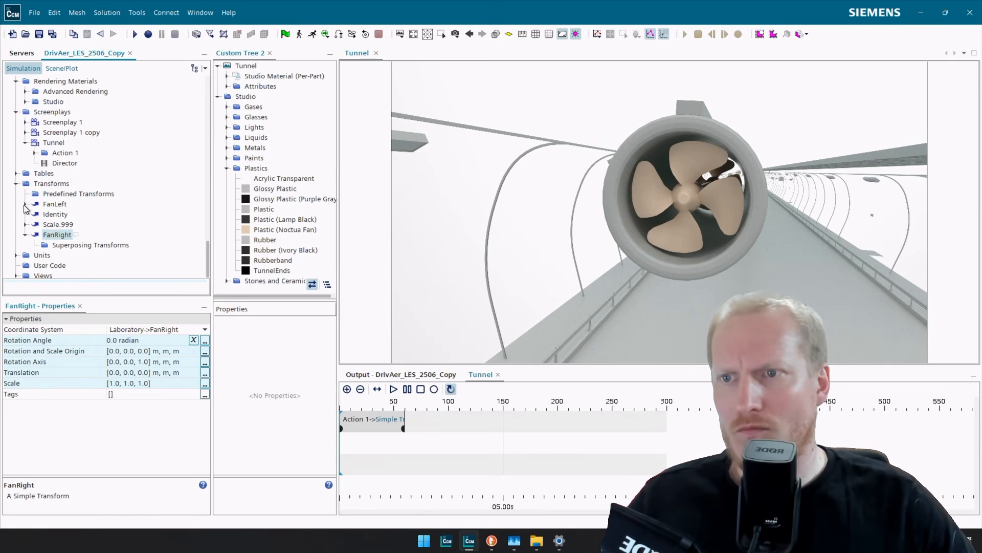
click(24, 234)
drag(55, 211, 372, 449)
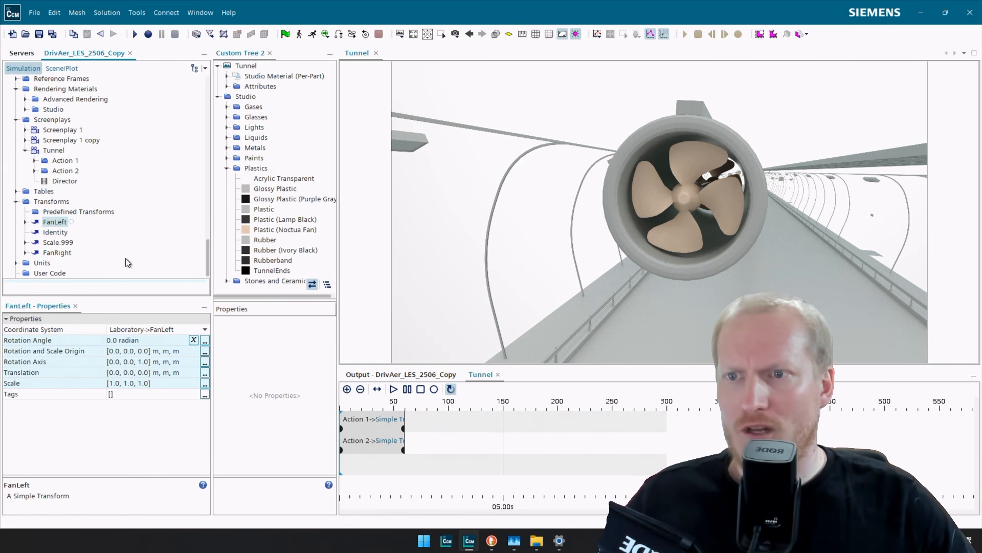
Rename the Tunnel screenplay's Action 1 as FanRight.
click(342, 428)
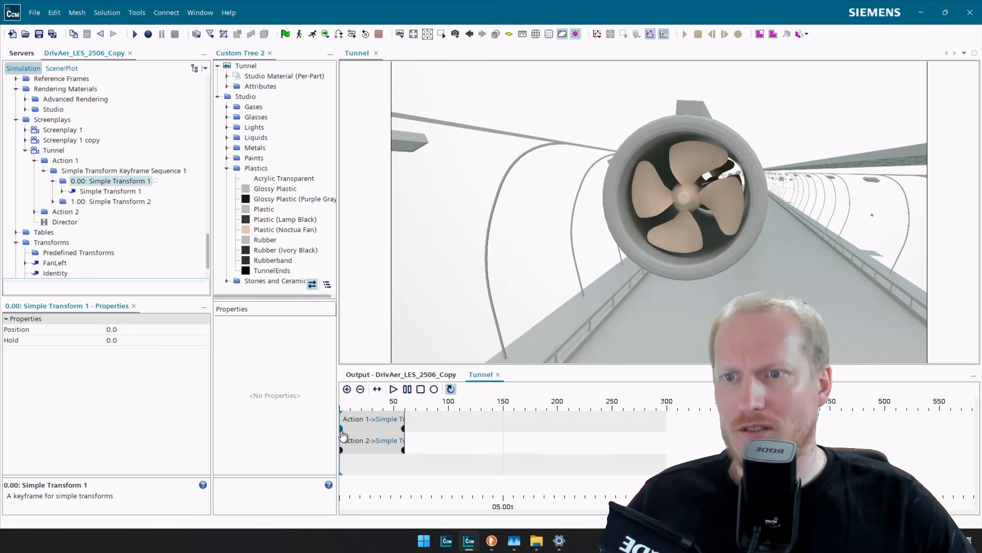
click(71, 161)
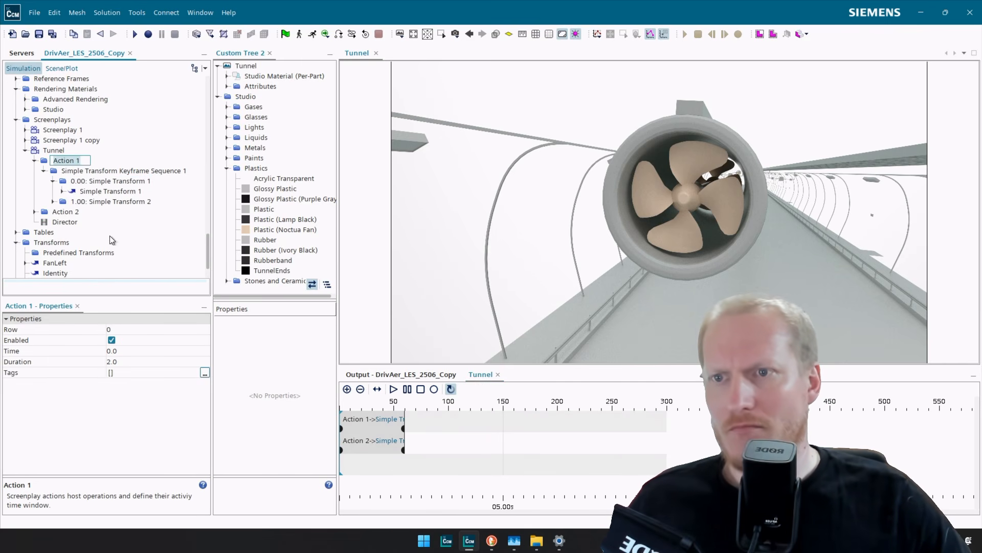
click(94, 172)
double_click(72, 160)
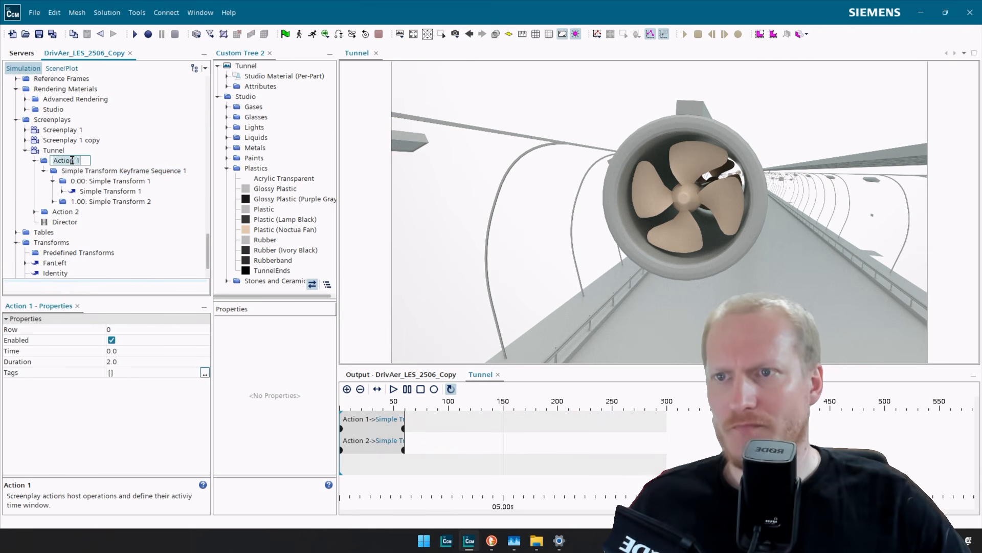
text(FanRi)
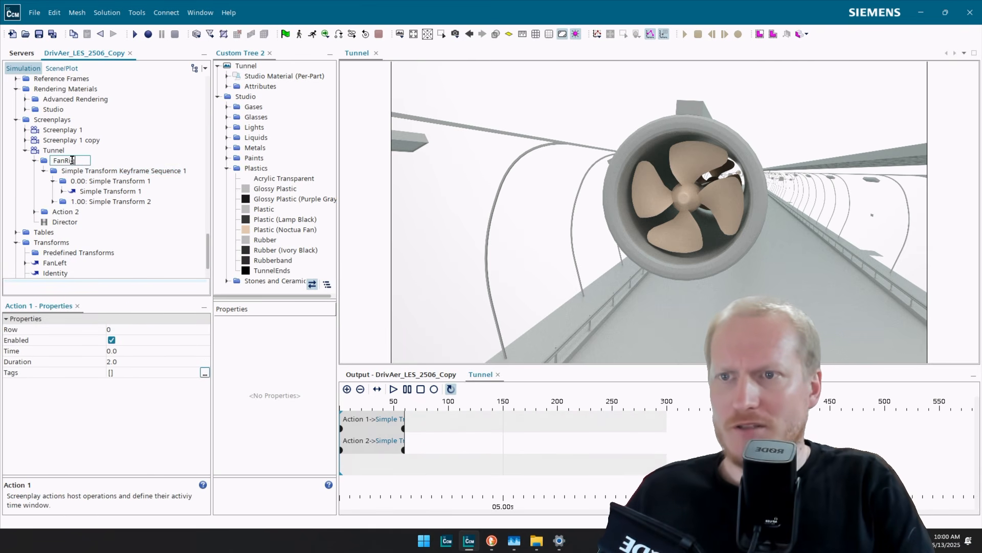
text(ght)
key(Return)
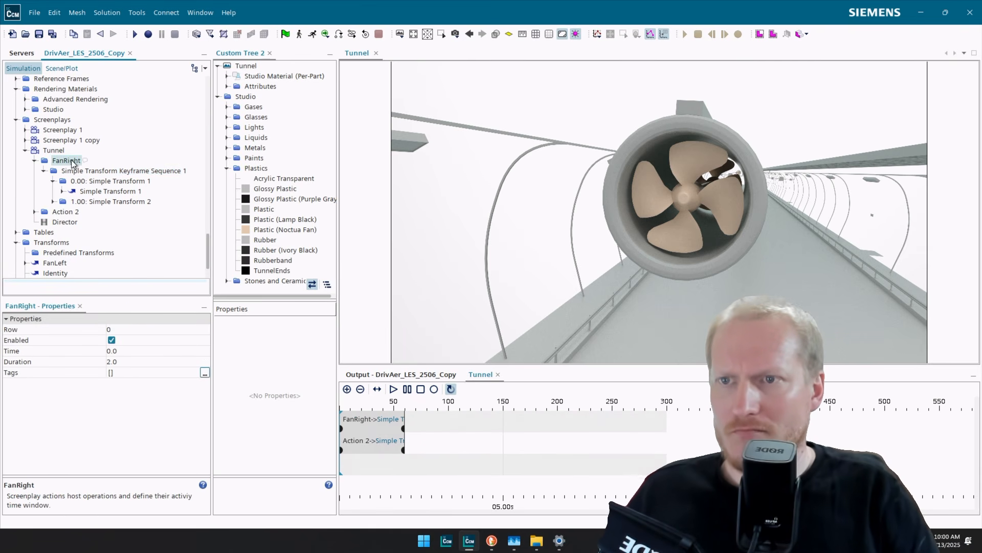
Rename the Tunnel screenplay's Action 2 as FanLeft.
double_click(65, 212)
text(Fan)
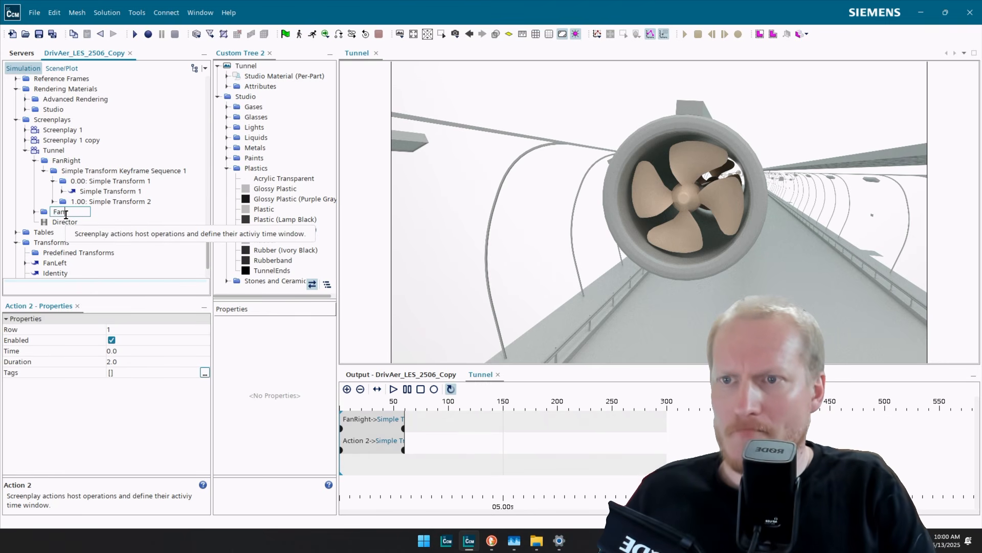
text(Left)
key(Return)
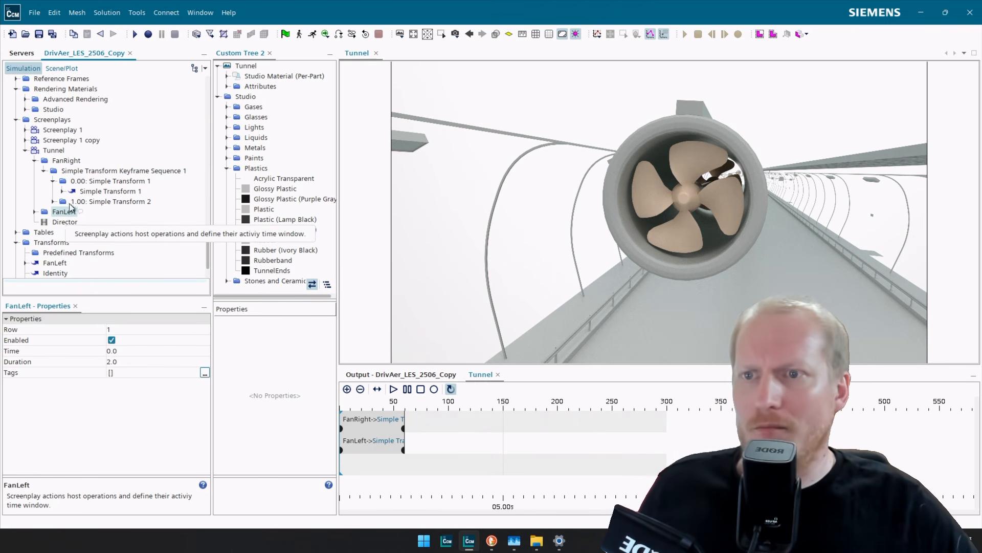
Set the coordinate system of both keyframe transforms in the FanRight action to Laboratory->FanRight.
click(53, 201)
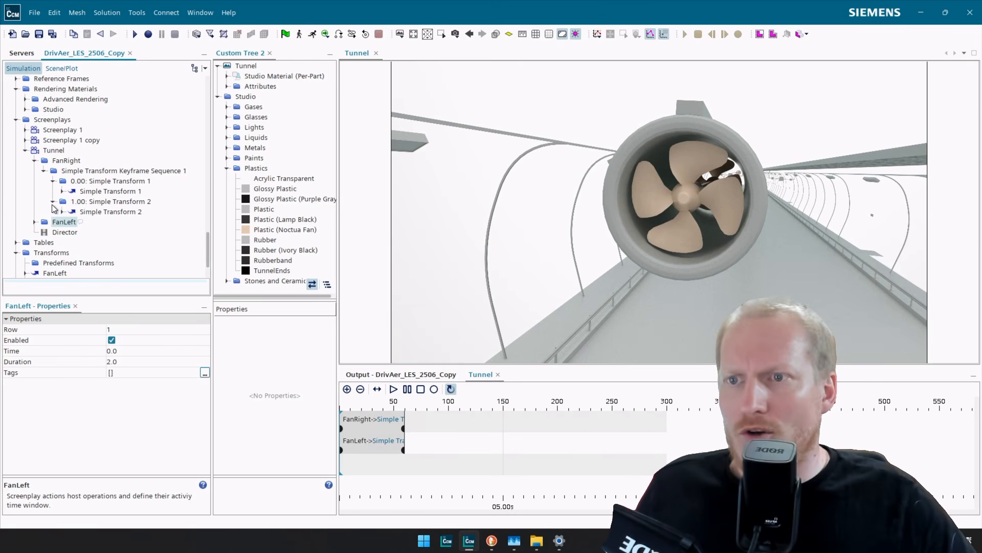
click(88, 193)
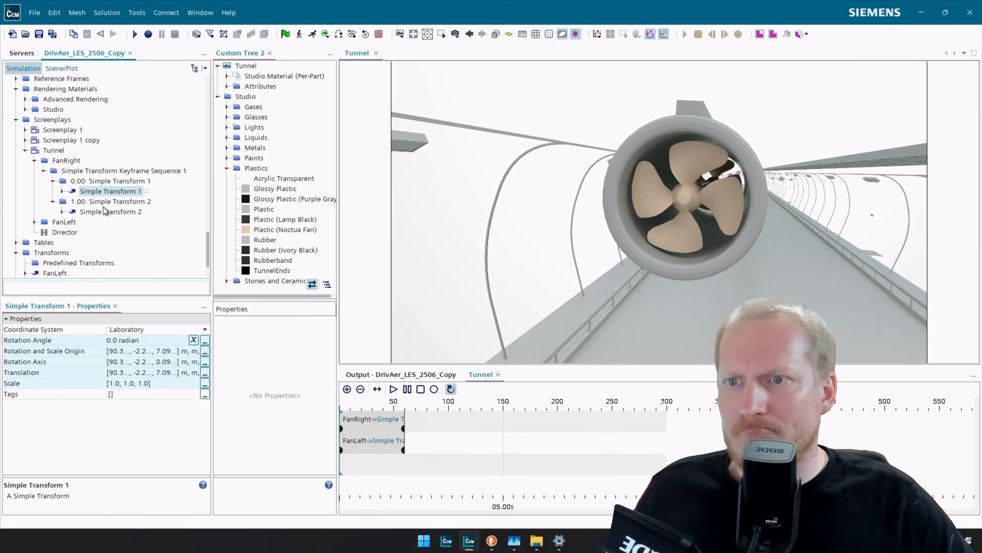
ctrl+click(104, 210)
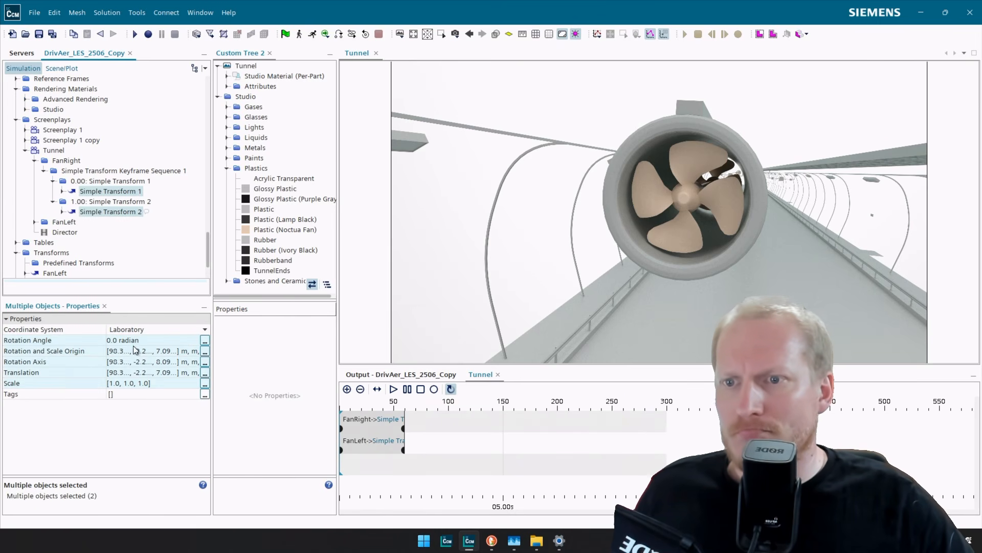
click(153, 330)
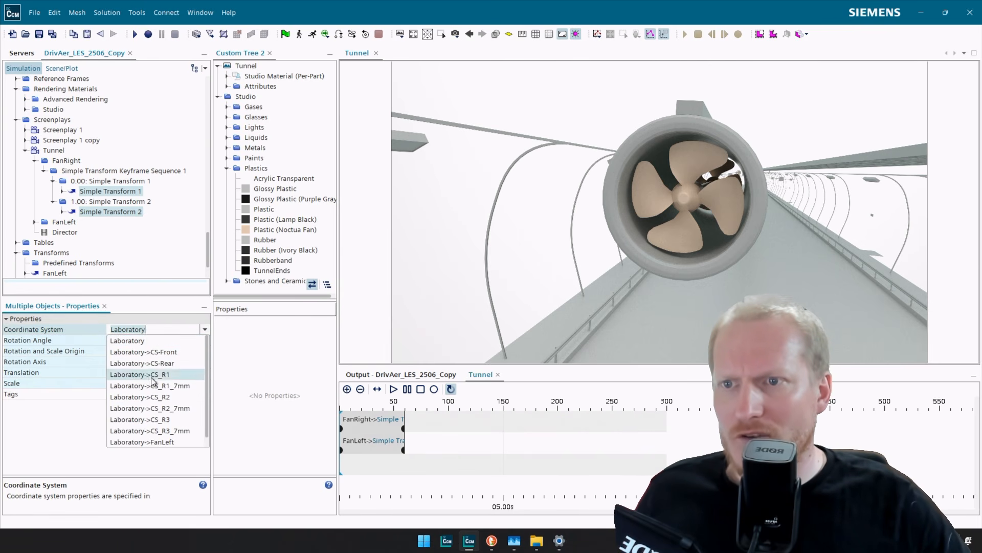
scroll(152, 442, down, 1)
click(164, 440)
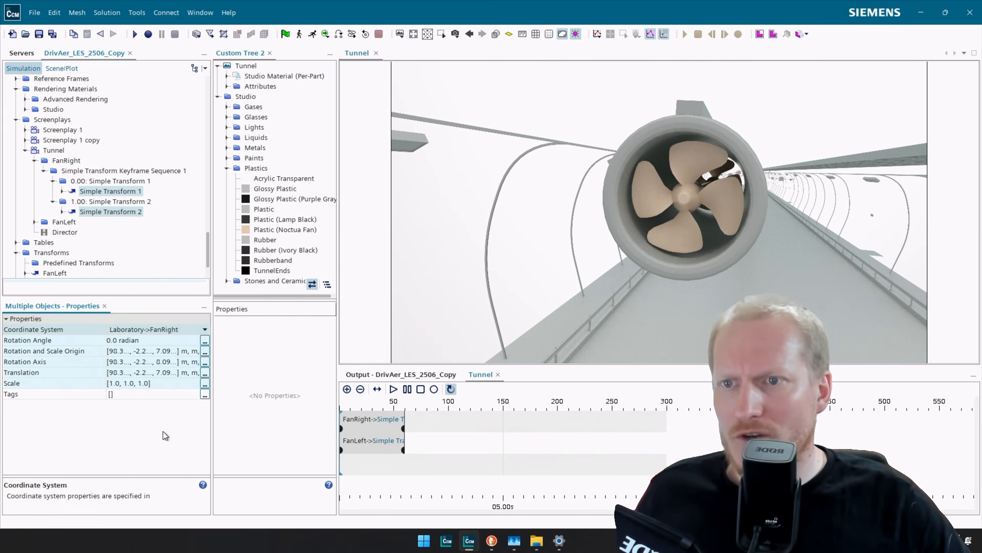
click(145, 352)
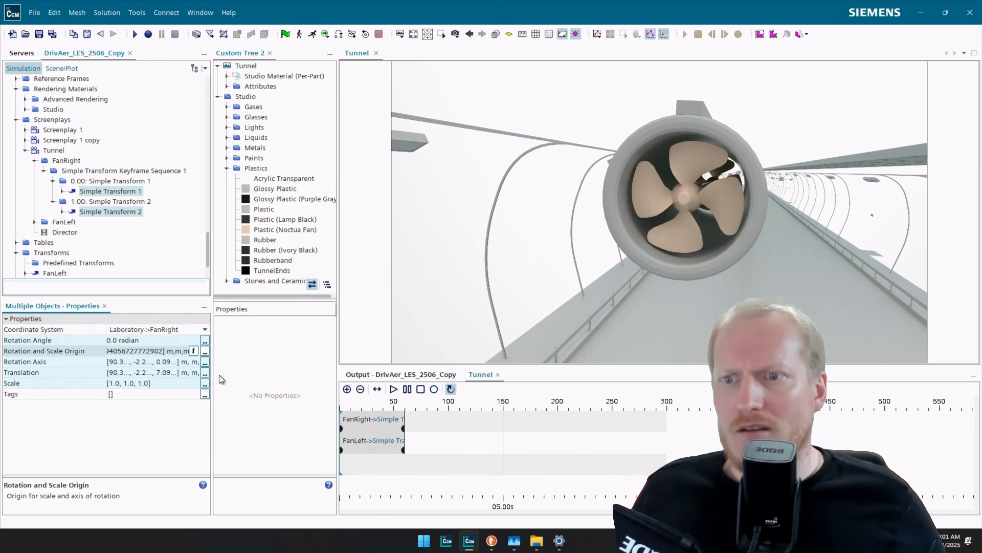
text(1)
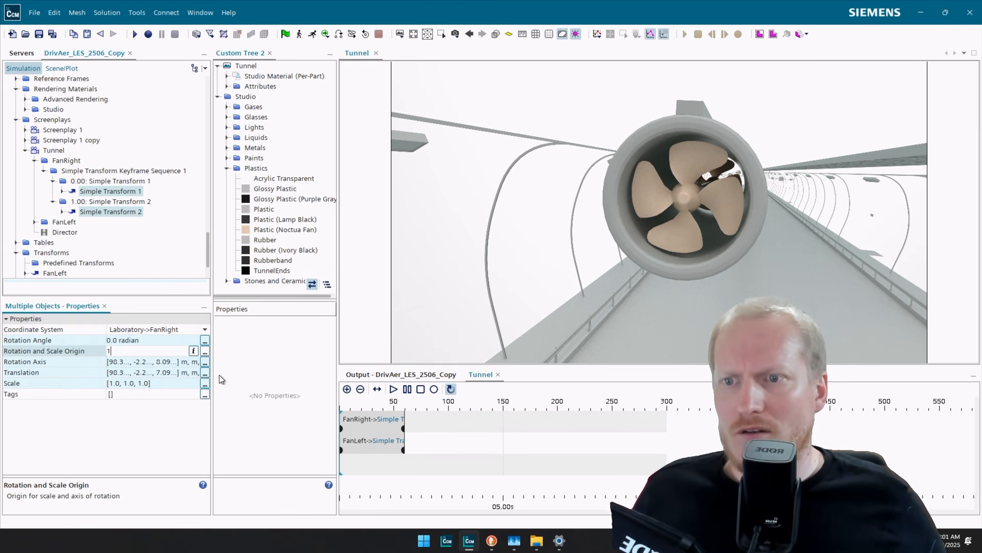
text(,0,0)
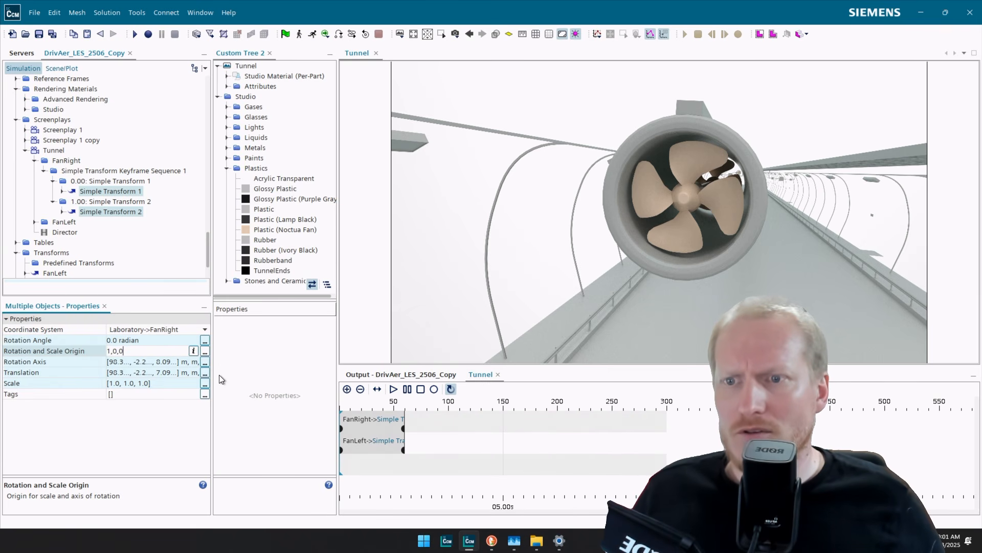
key(Return)
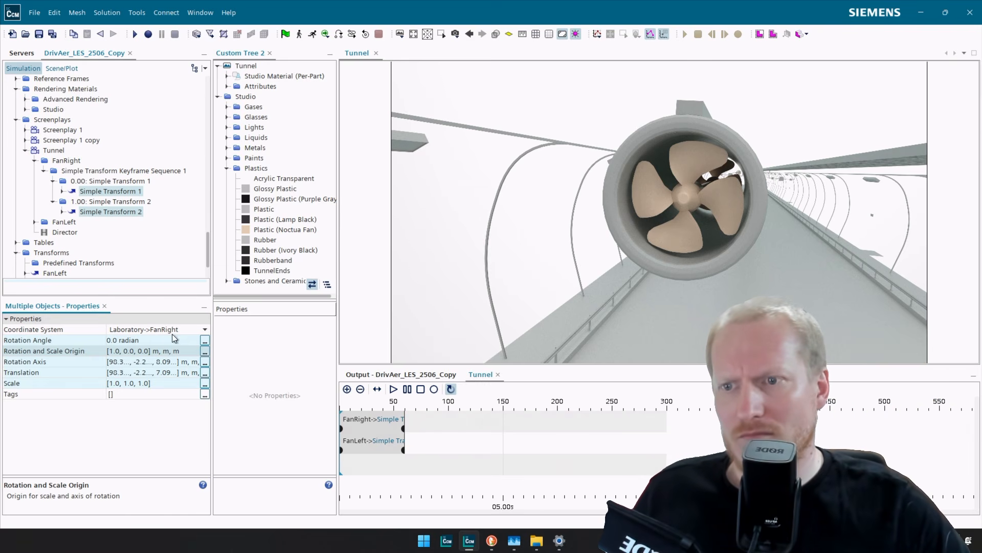
Set the rotation and scale origin of both FanRight keyframe transforms to [0.0, 0.0, 0.0] m.
click(140, 352)
key(ctrl+a)
text(0, )
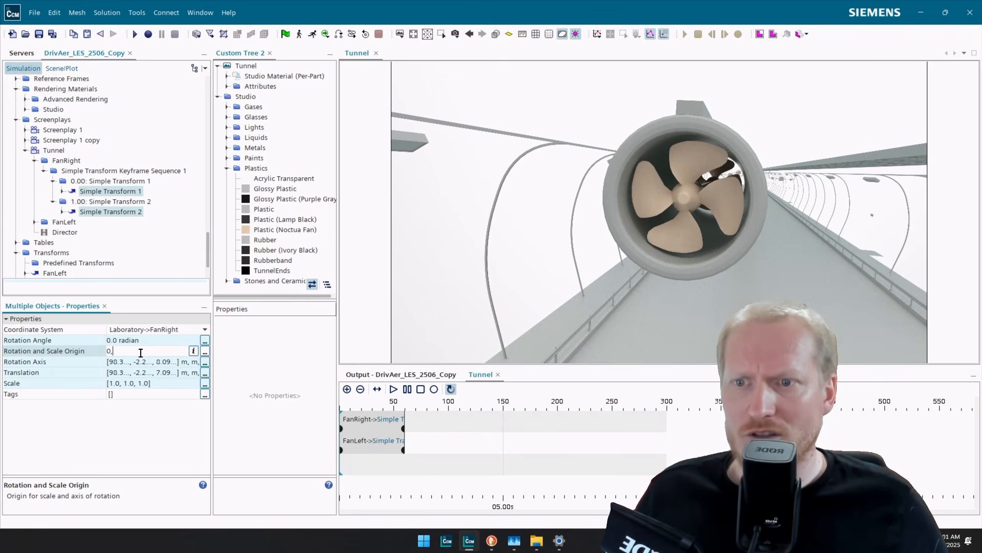
text(0.0, 0)
key(Return)
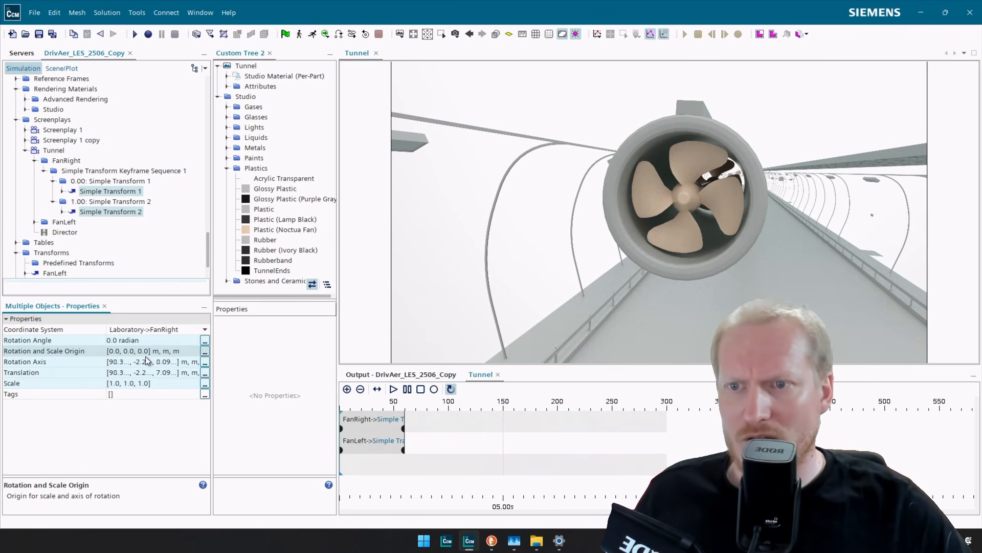
Set the rotation axis of both FanRight keyframe transforms to [1.0, 0.0, 0.0] m and their translation to [0.0, 0.0, 0.0] m.
click(149, 358)
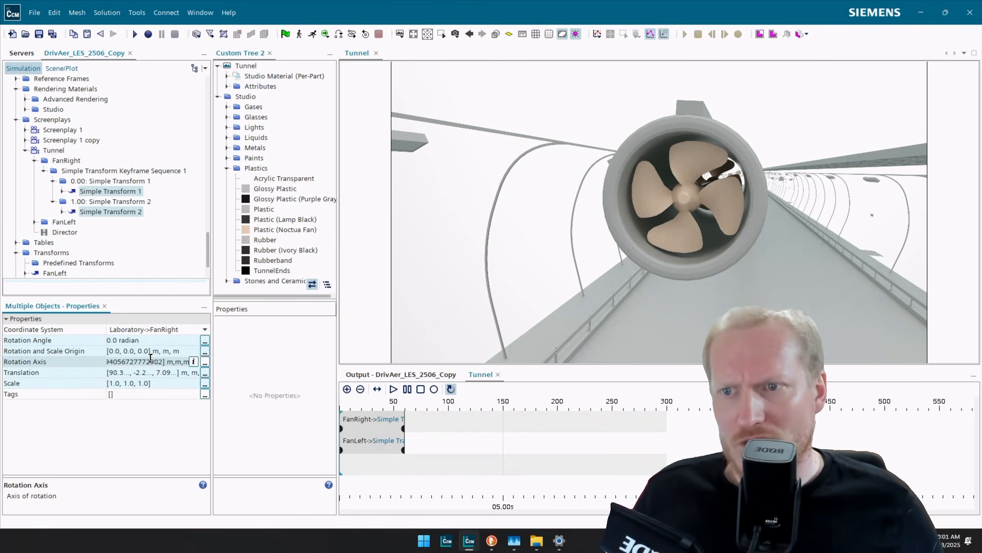
key(ctrl+a)
text(1,0,0)
key(Return)
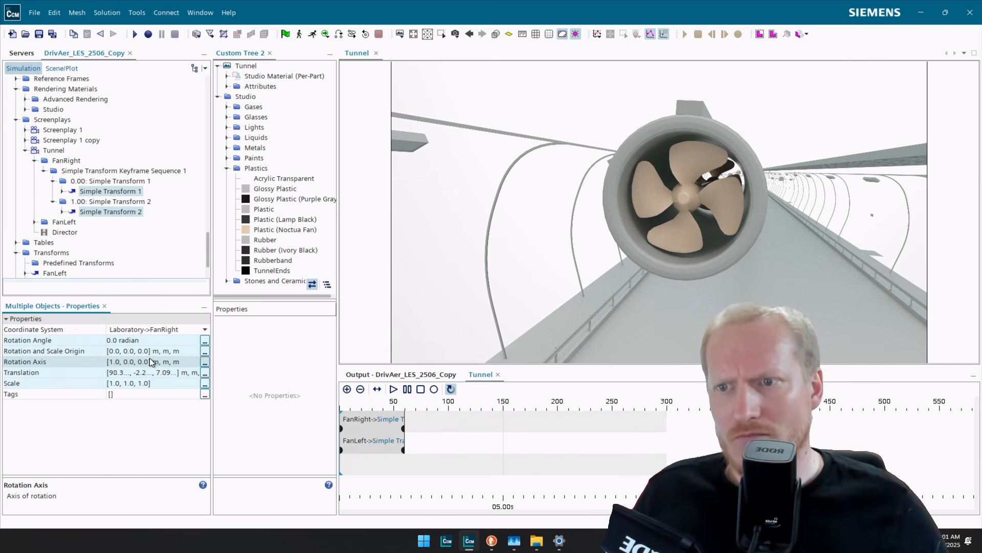
click(164, 368)
key(ctrl+a)
text(0)
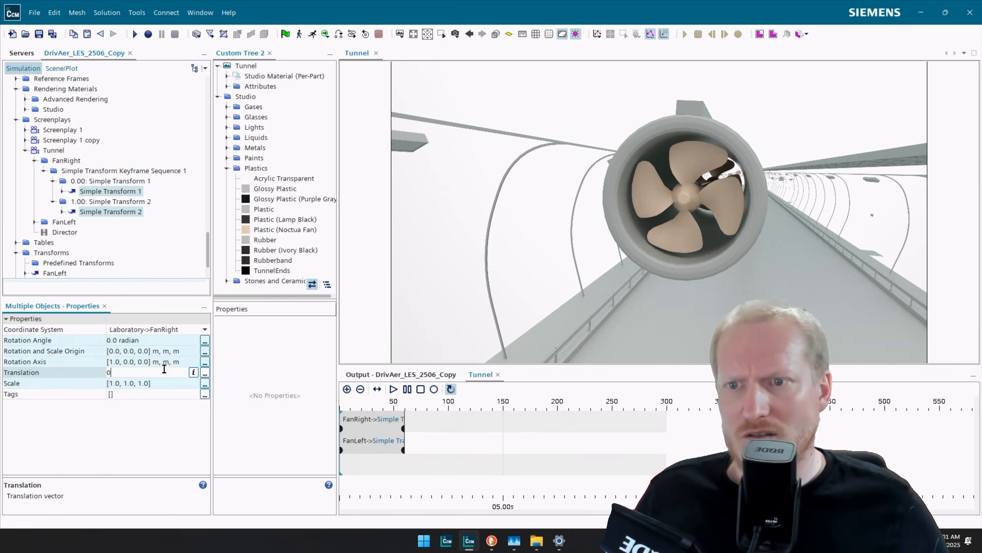
text(, 0.0, 0)
key(Return)
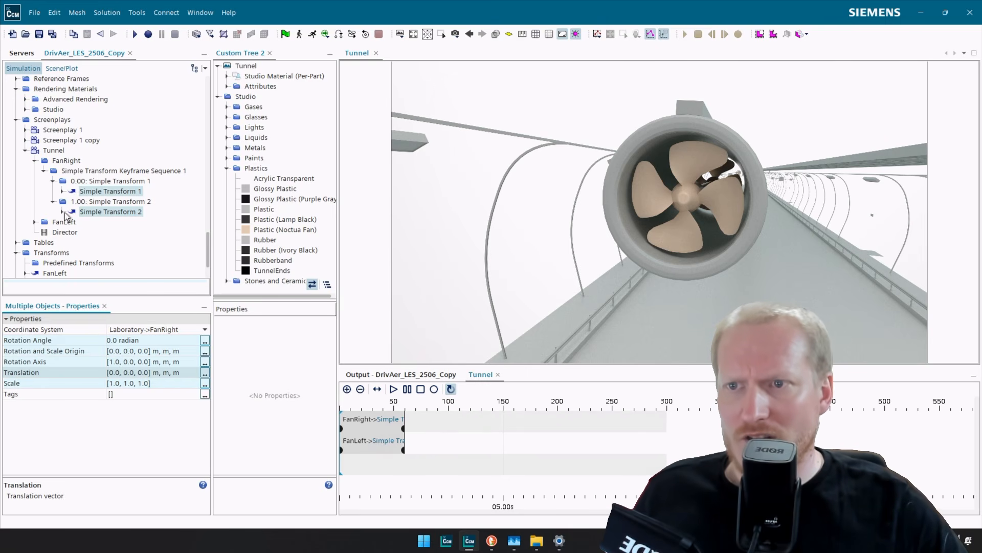
Set the rotation angle of Simple Transform 2, the end keyframe of the FanRight action, to 360.0 deg.
click(34, 221)
click(43, 232)
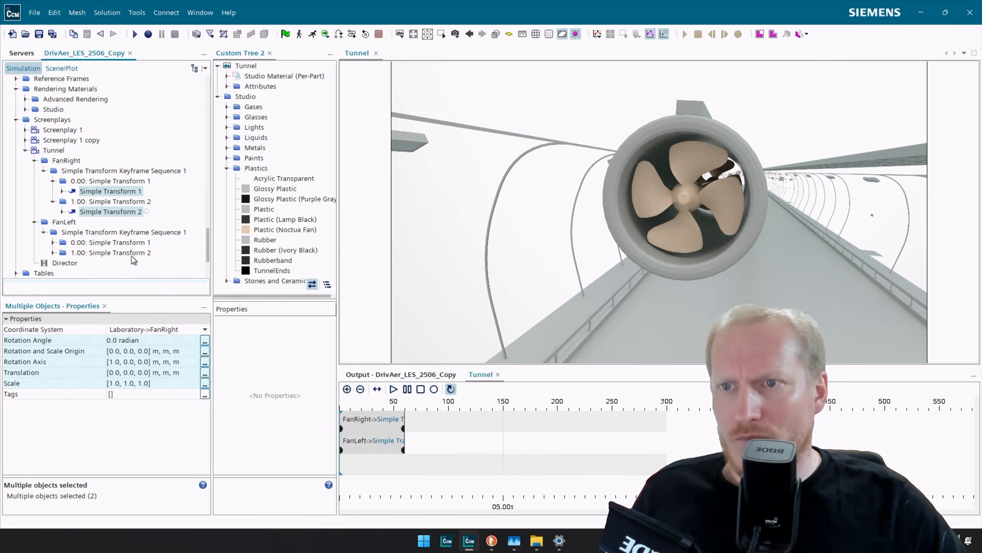
click(118, 210)
click(146, 340)
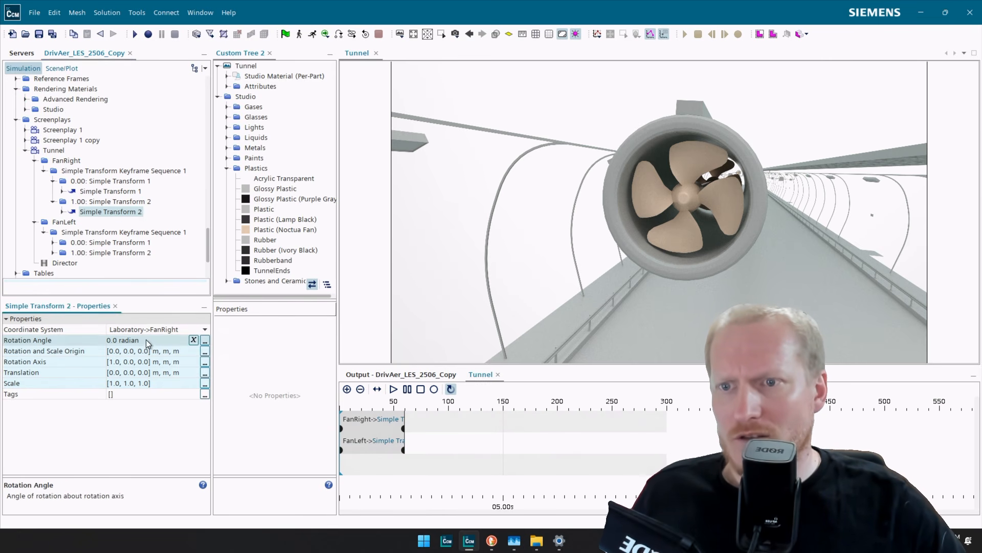
click(146, 339)
text(36)
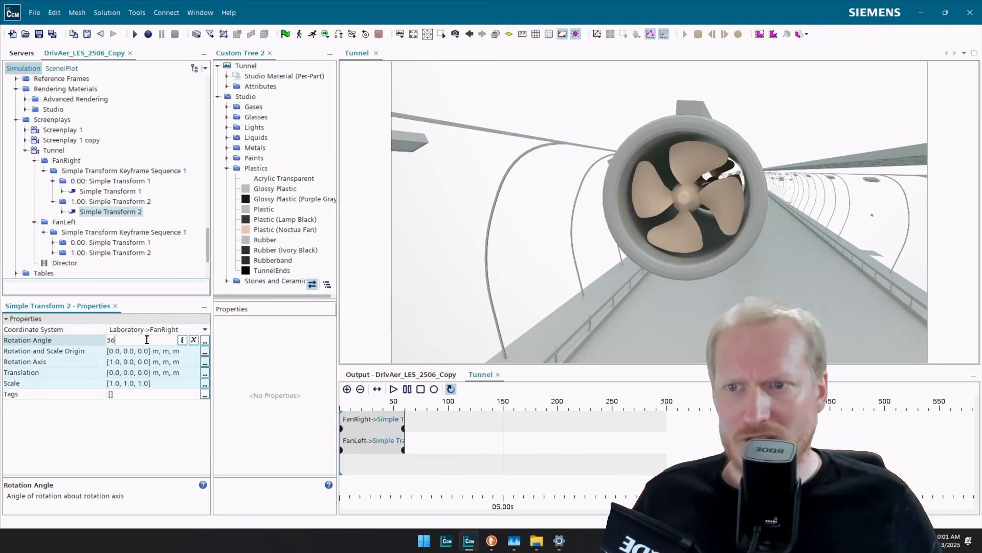
text(0.0 deg)
key(Return)
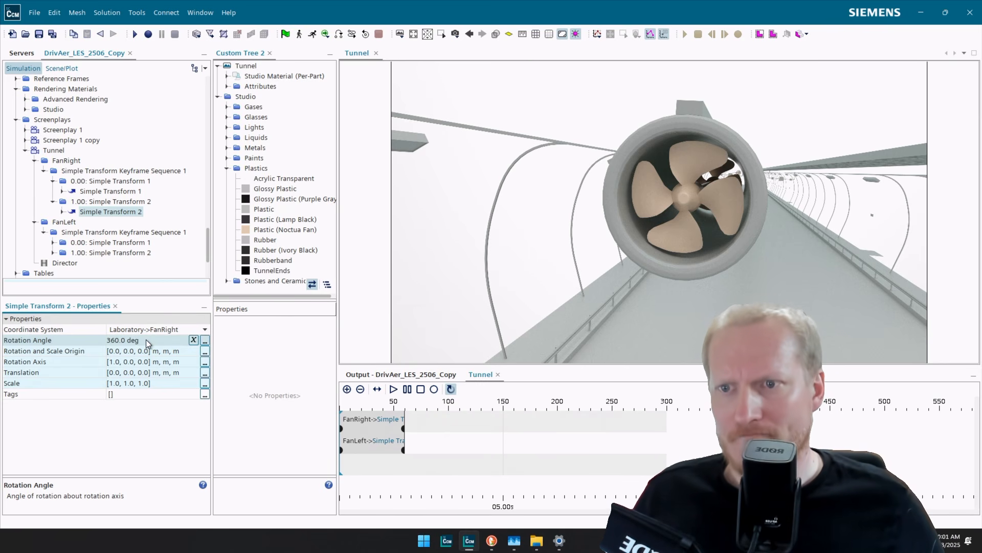
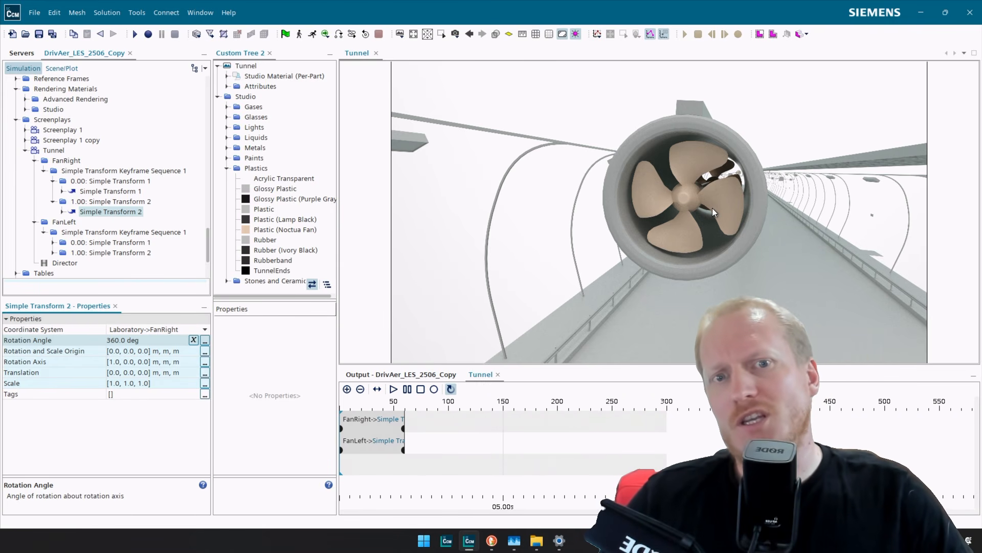
Move the Vents_Fans_r part to a new displayer with the Studio Material (Per-Part) style.
click(730, 199)
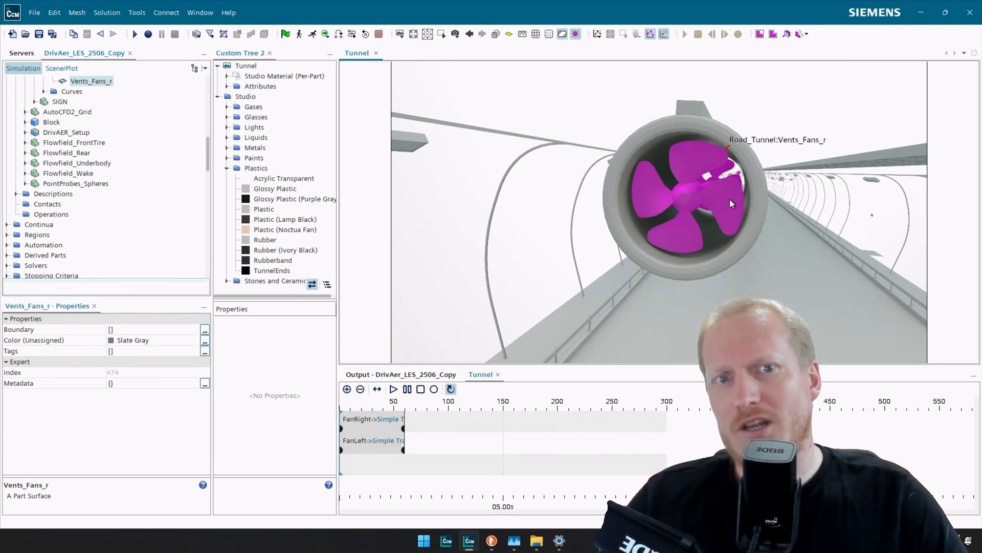
scroll(105, 152, down, 15)
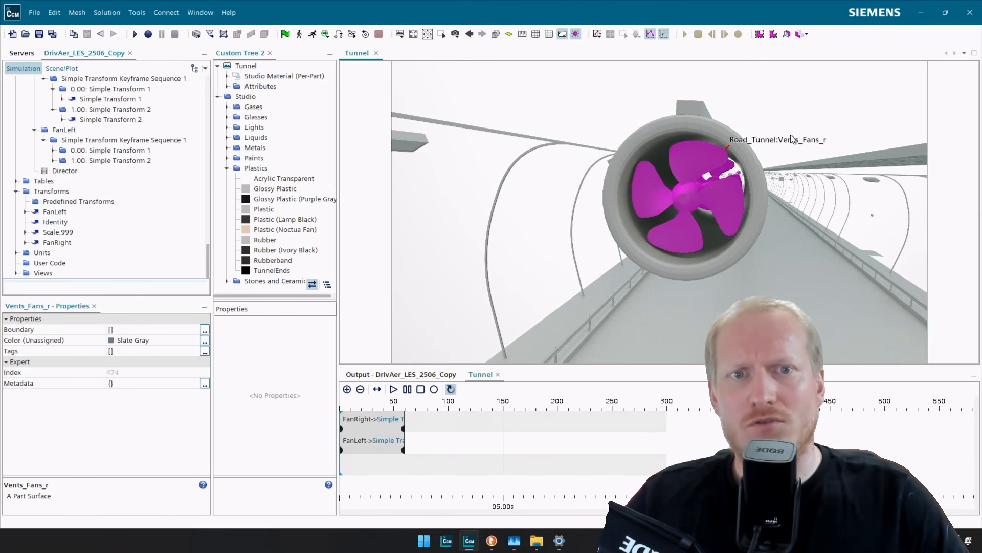
right_click(719, 203)
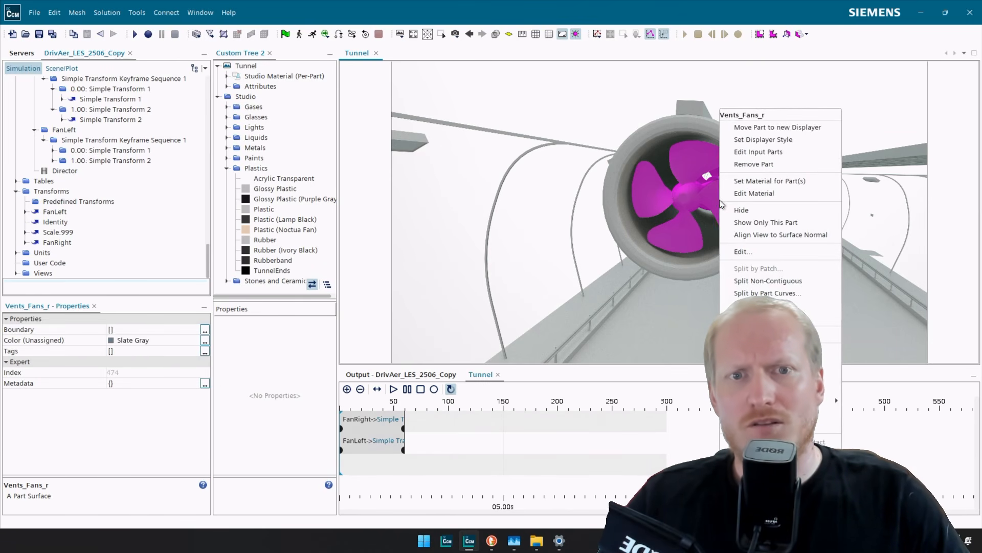
click(789, 128)
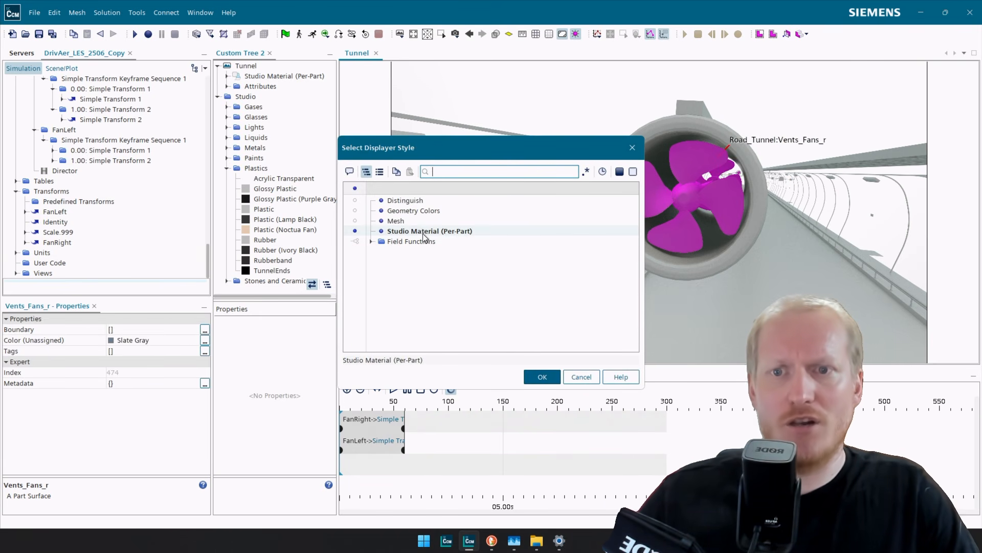
click(551, 377)
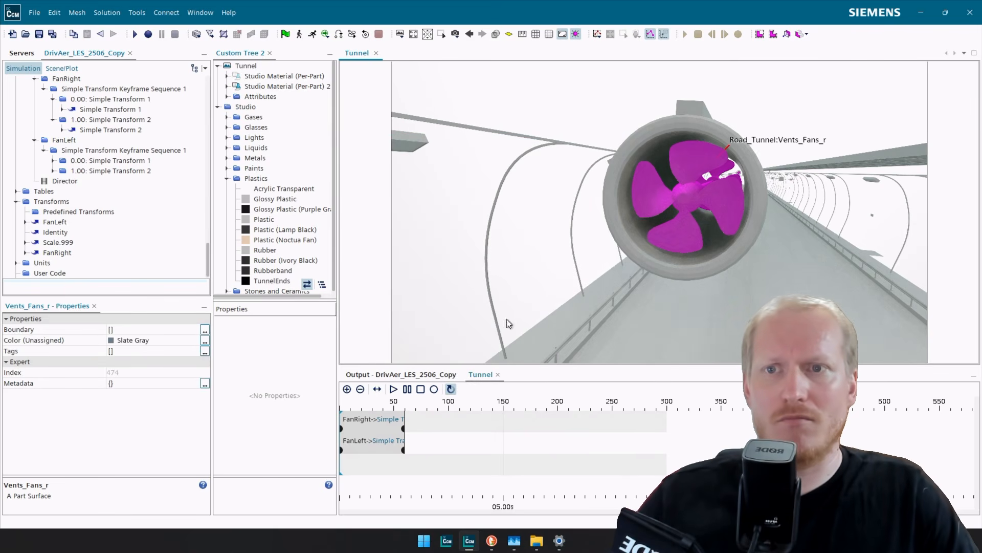
Rename the new fan displayer as FanRight and set its transform to FanRight.
click(304, 86)
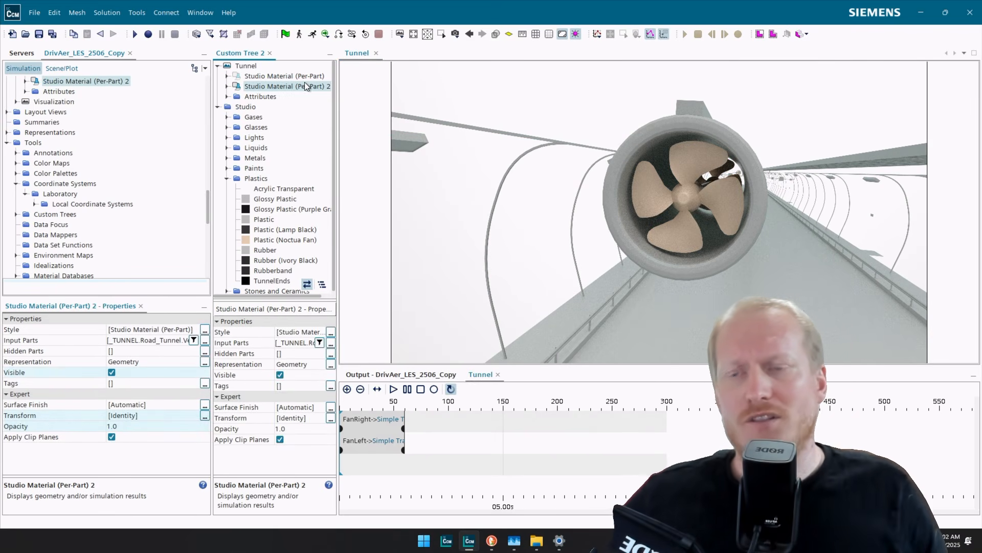
text(FanR)
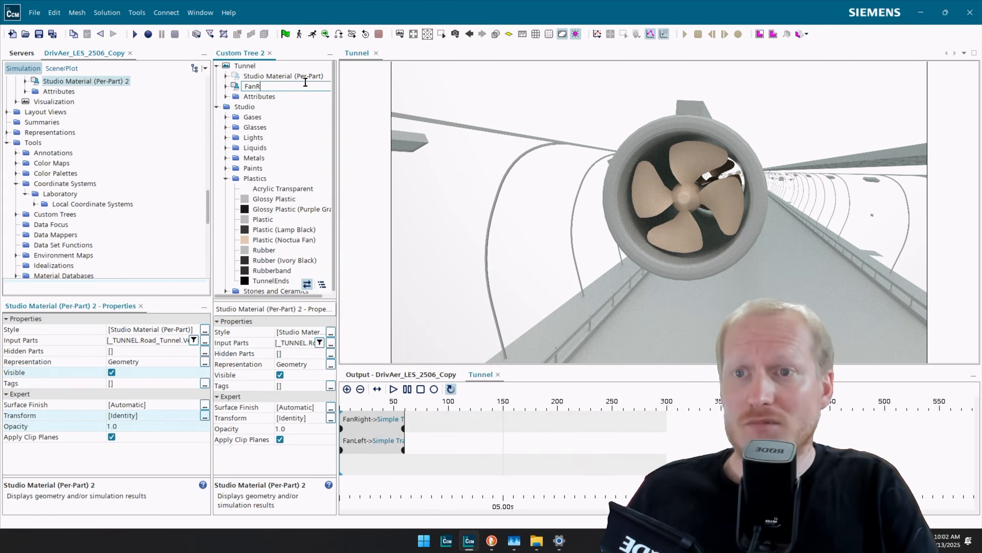
text(ight)
key(Return)
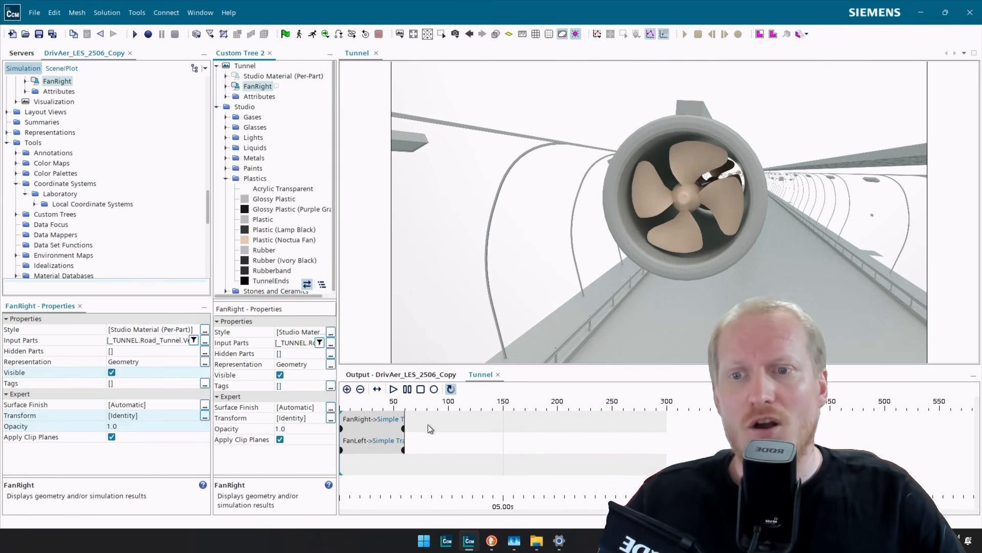
click(306, 417)
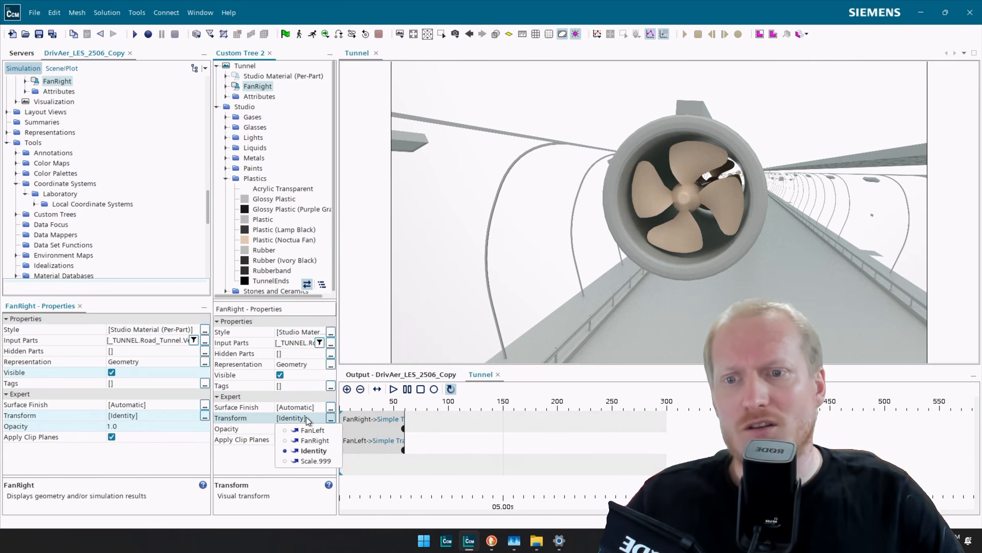
click(315, 440)
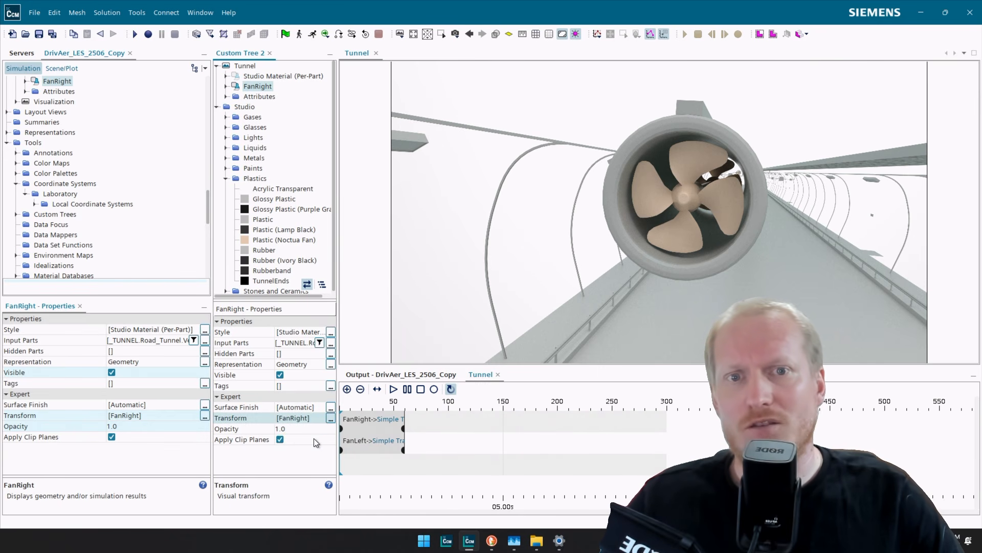
Play the Tunnel screenplay and check the settings of the FanRight action, its two keyframe transforms and the FanRight transform.
click(394, 389)
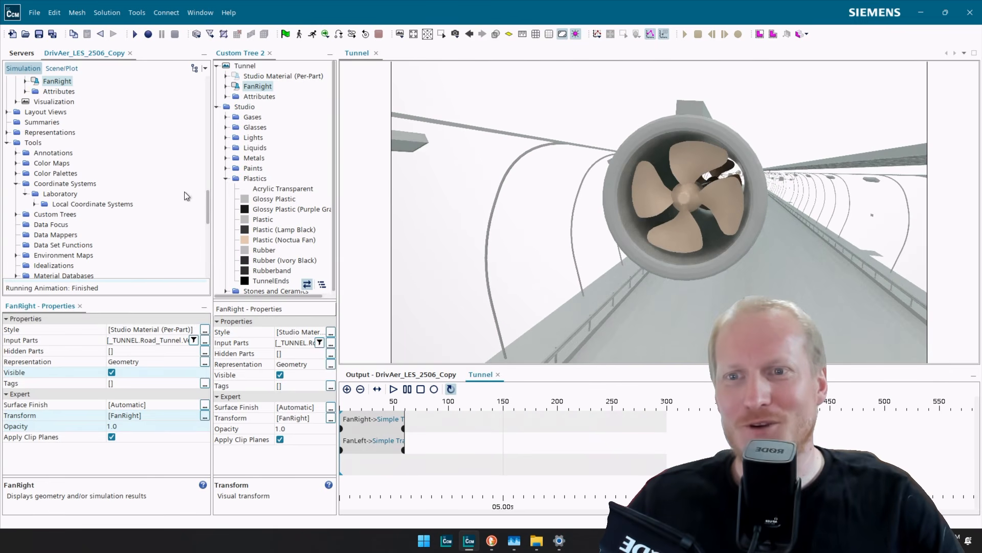
scroll(148, 213, down, 10)
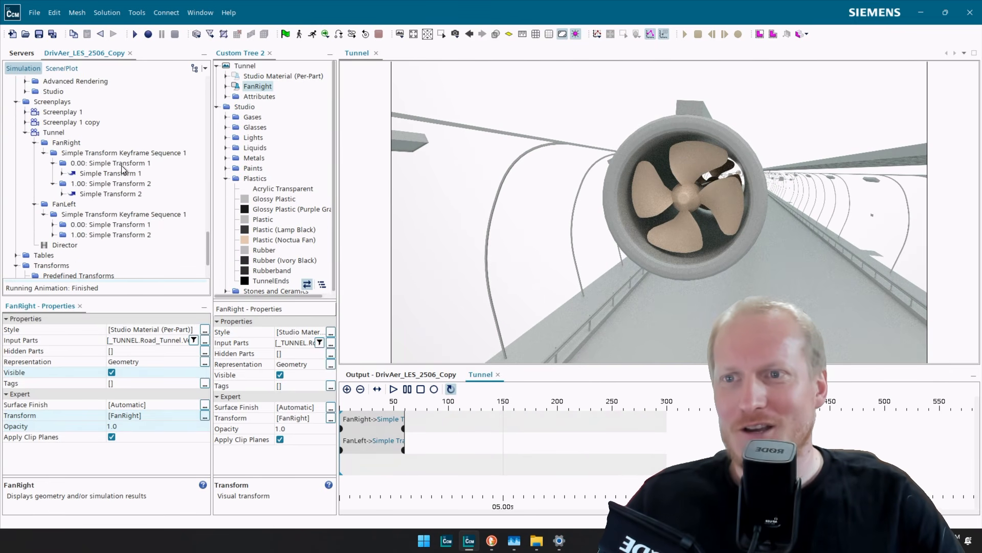
click(115, 176)
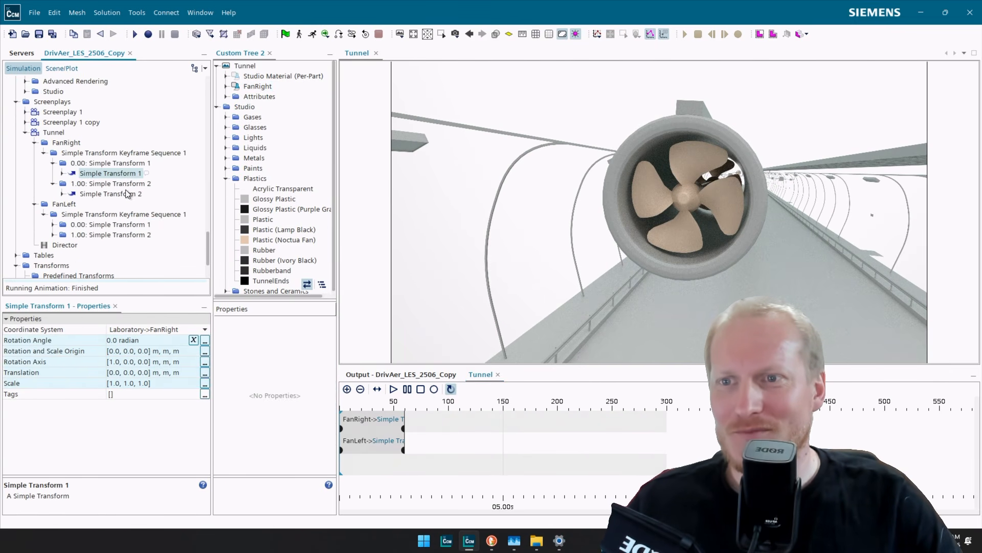
click(61, 145)
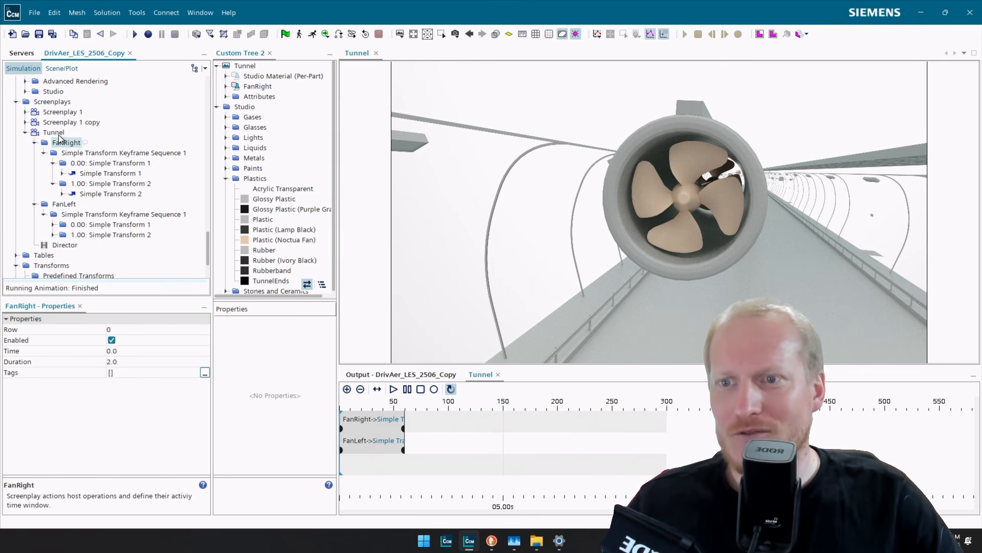
click(118, 196)
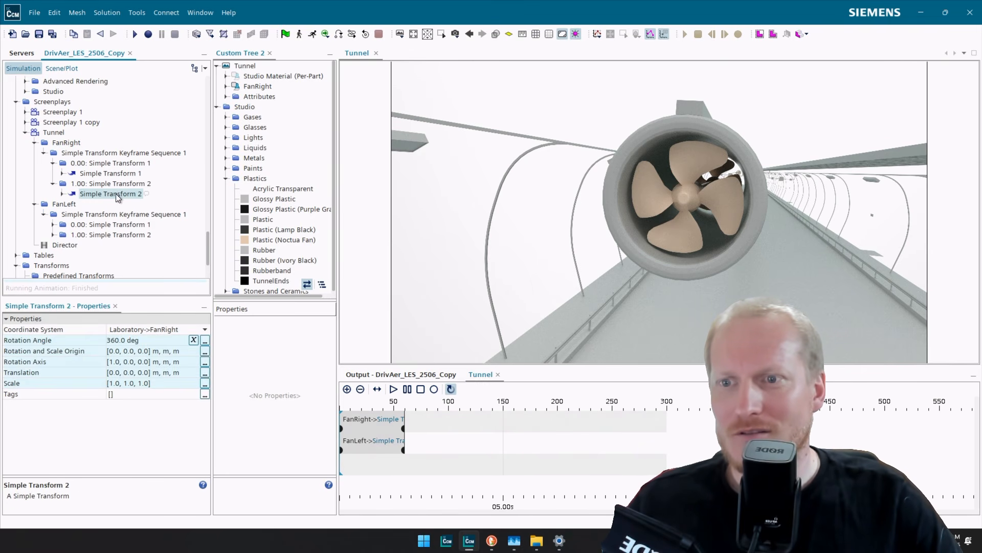
scroll(119, 198, down, 3)
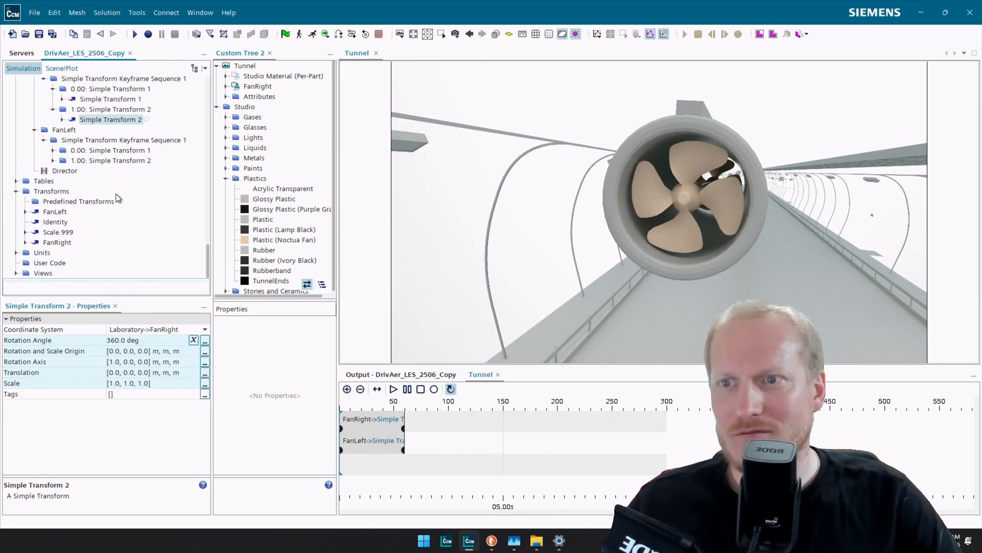
click(59, 243)
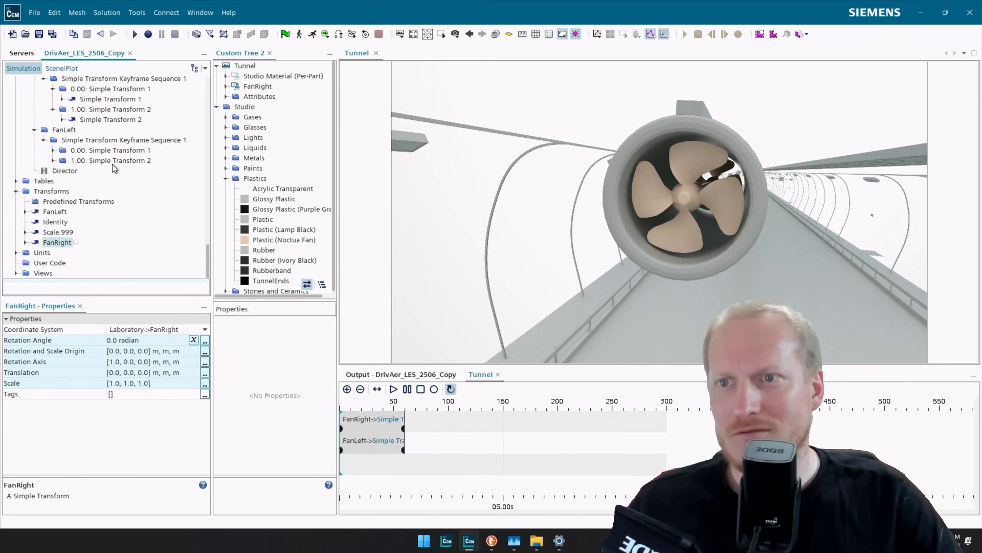
click(111, 119)
Examine where the FanRight local coordinate system sits relative to the fans in the tunnel scene.
drag(691, 203, 705, 245)
scroll(62, 177, up, 5)
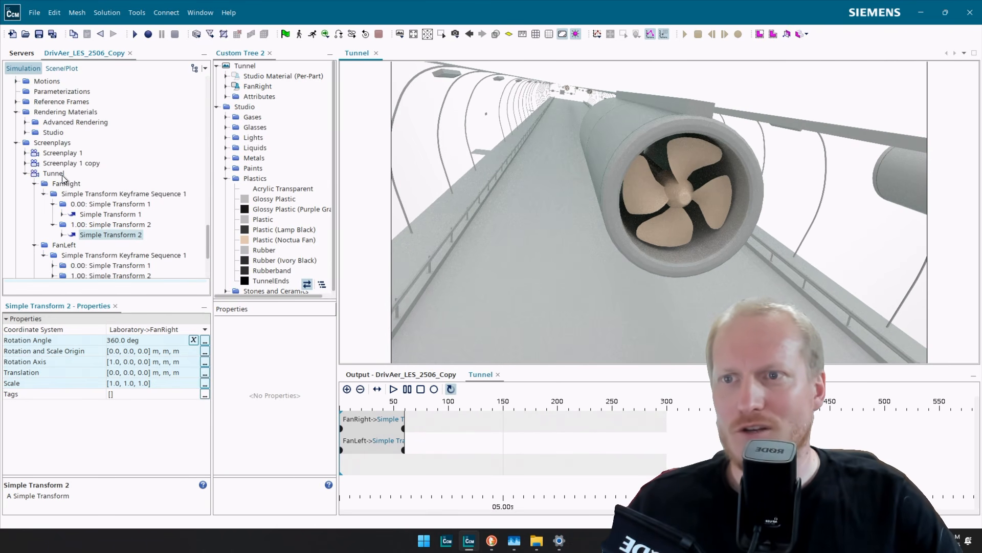
scroll(65, 188, down, 4)
scroll(68, 221, up, 12)
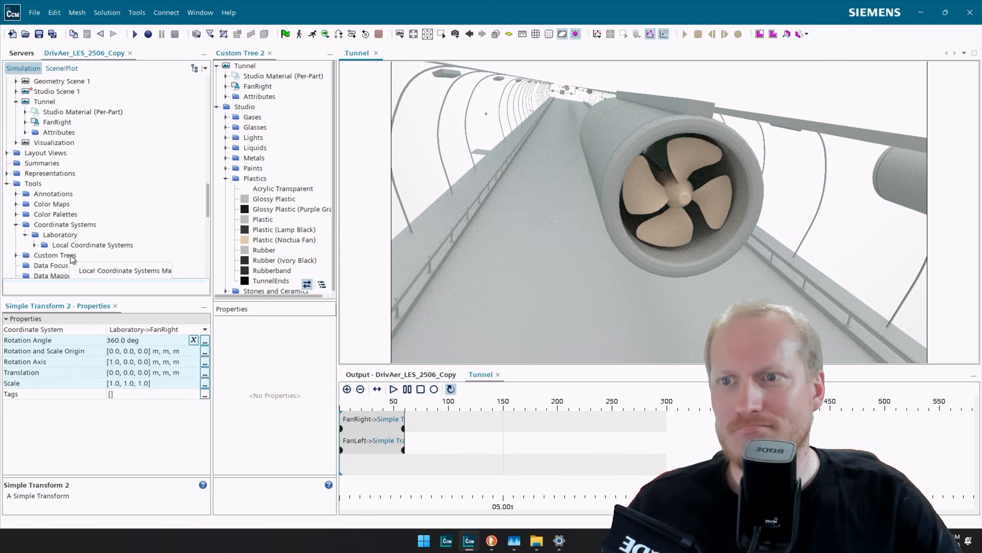
click(35, 245)
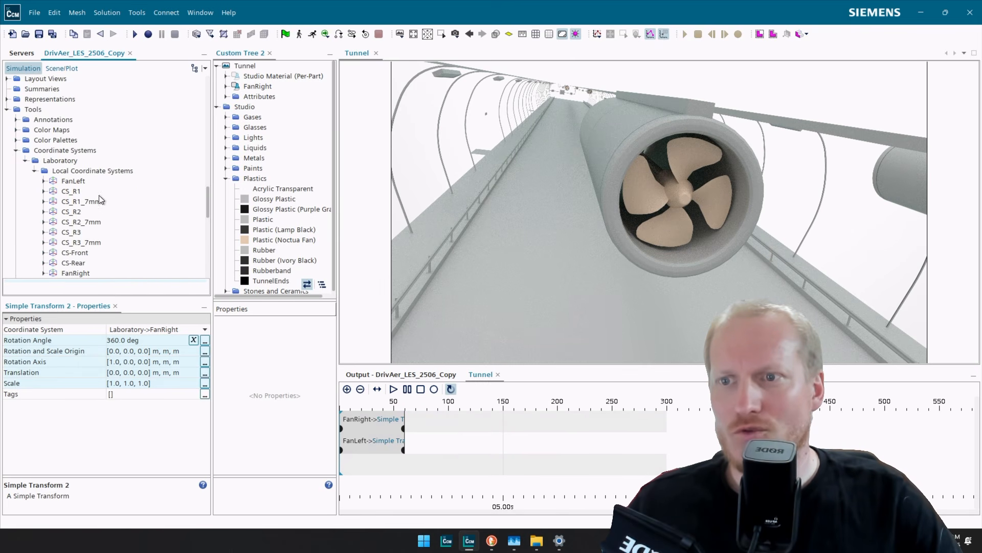
click(75, 273)
drag(575, 185, 629, 59)
scroll(604, 93, down, 5)
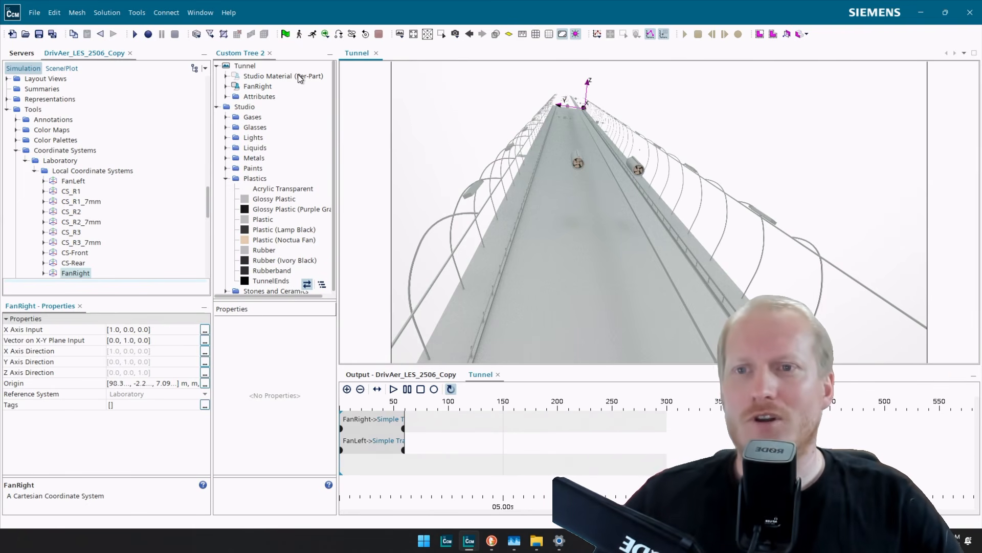
scroll(572, 169, up, 5)
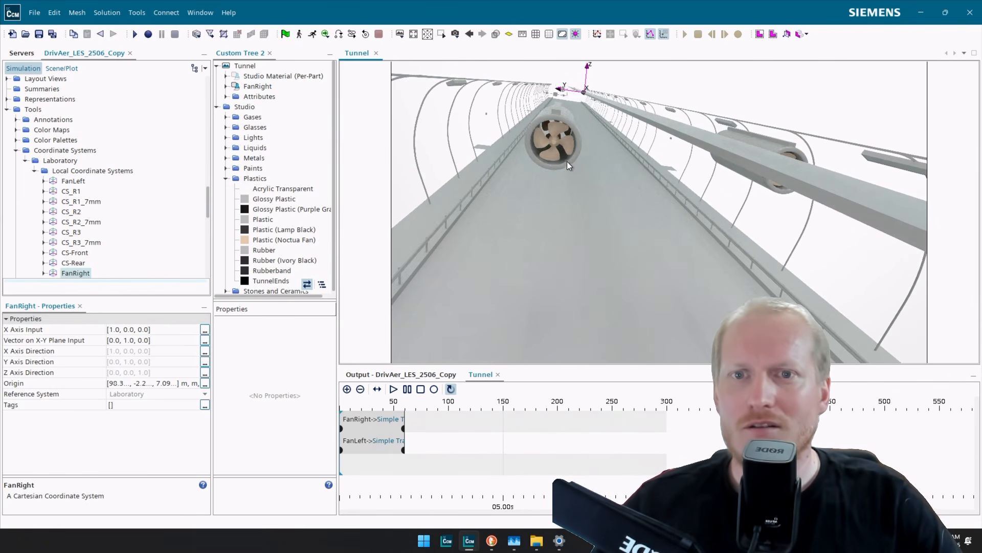
Rename the FanRight displayer in the Tunnel scene as FanLeft and set its transform to FanLeft.
click(277, 76)
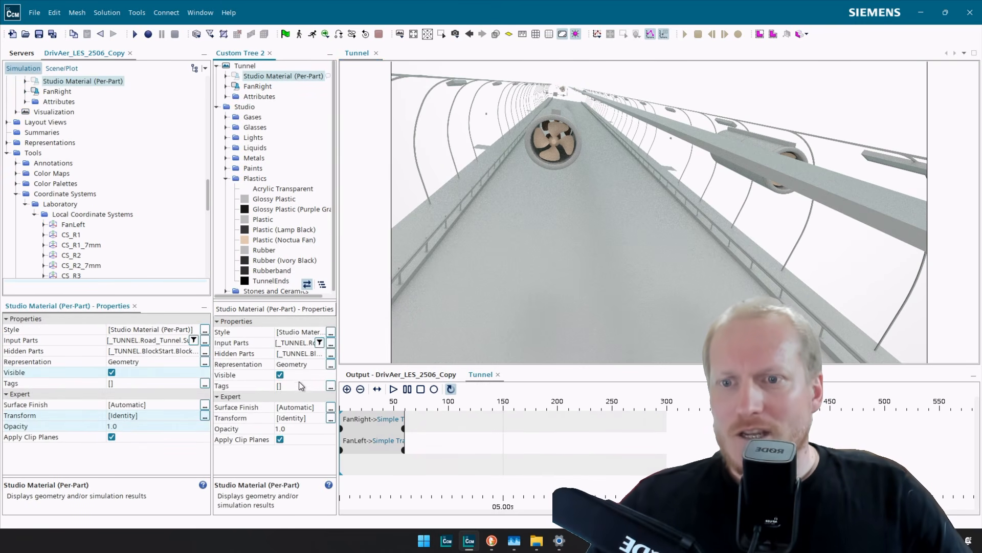
click(265, 87)
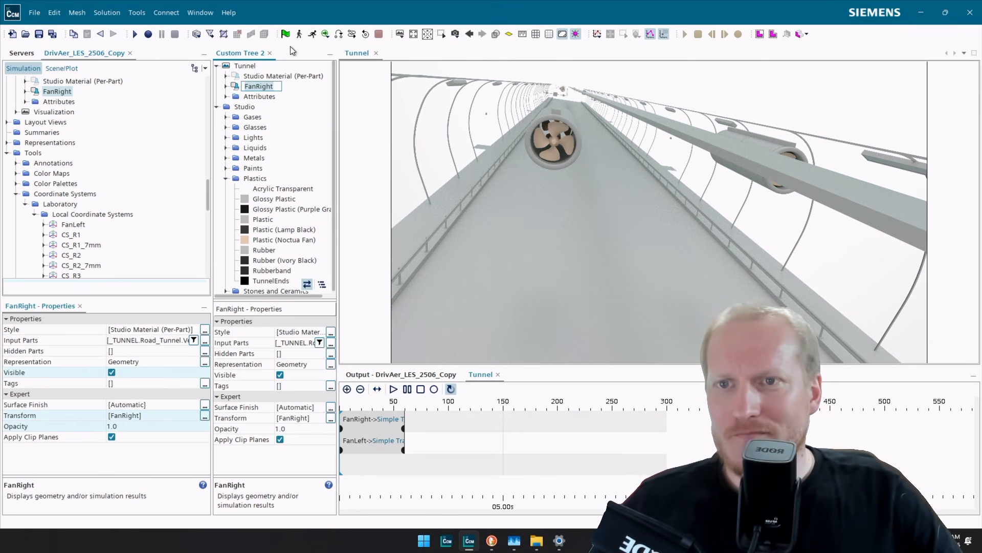
key(BackSpace)
key(BackSpace)
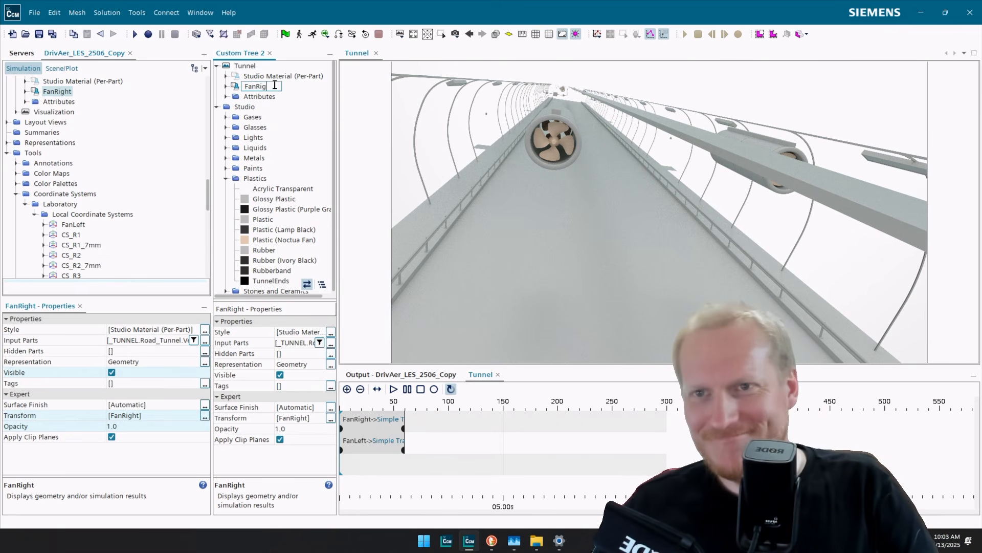
text(Left)
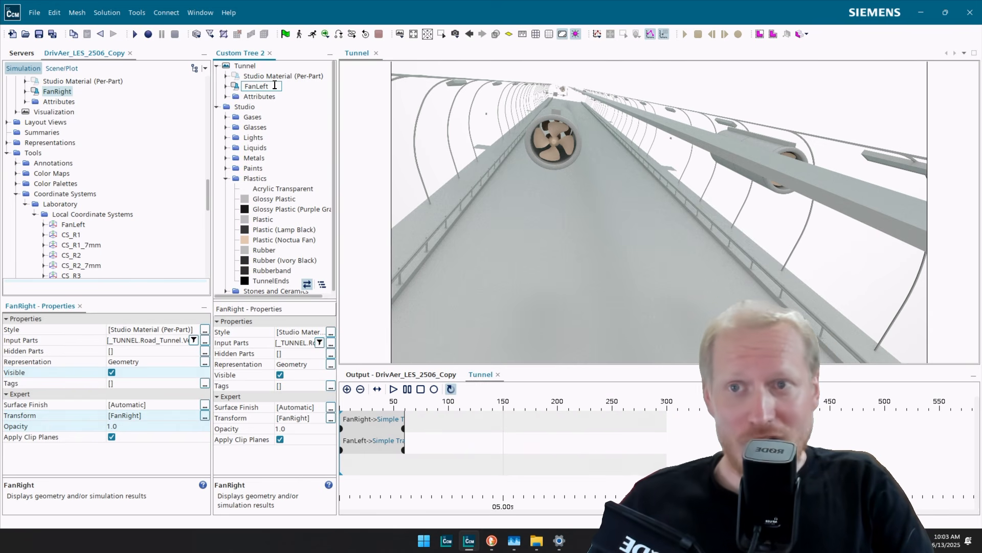
key(Return)
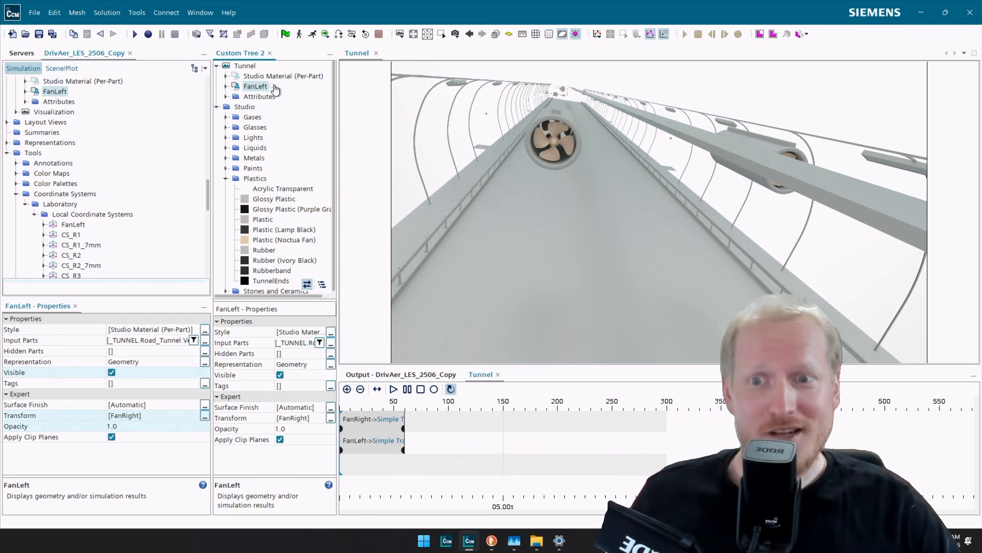
click(311, 420)
click(318, 433)
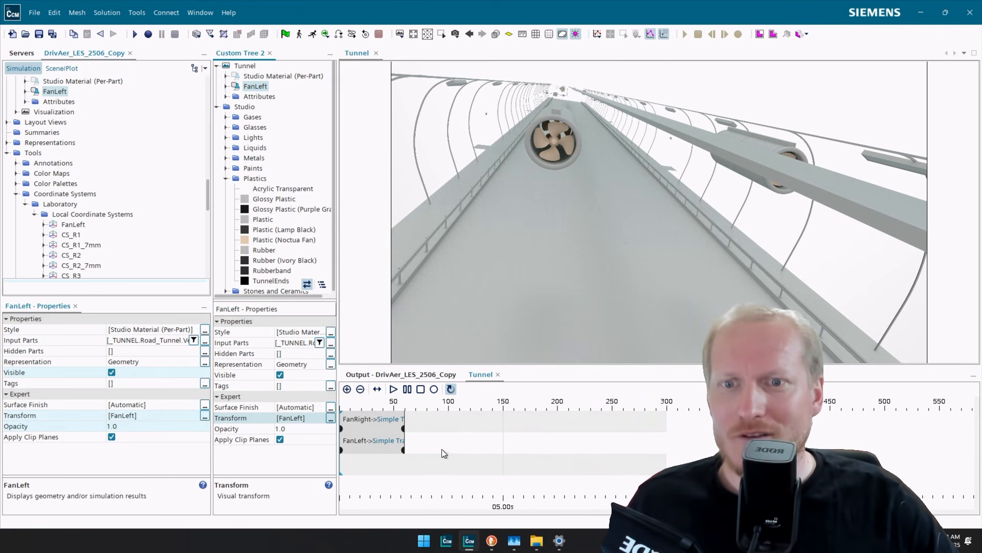
Move the Vents_Fans part surface to a new displayer with the Studio Material (Per-Part) style.
right_drag(545, 207, 551, 228)
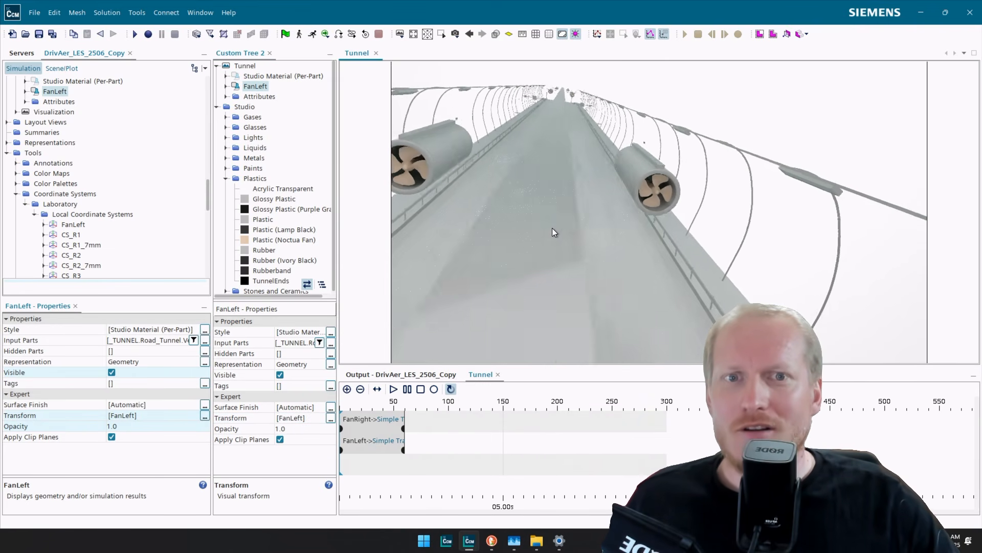
click(661, 195)
right_click(661, 195)
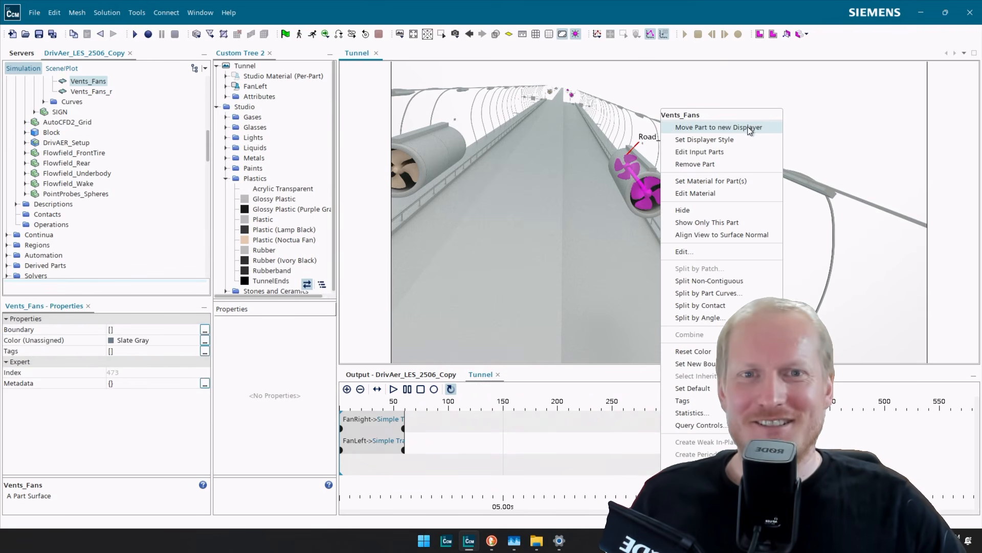
click(747, 139)
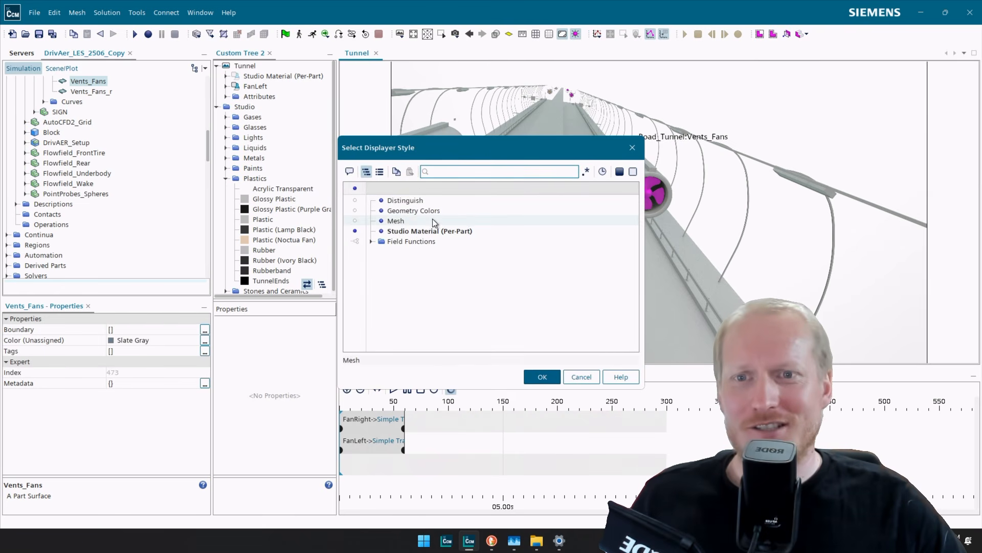
click(542, 376)
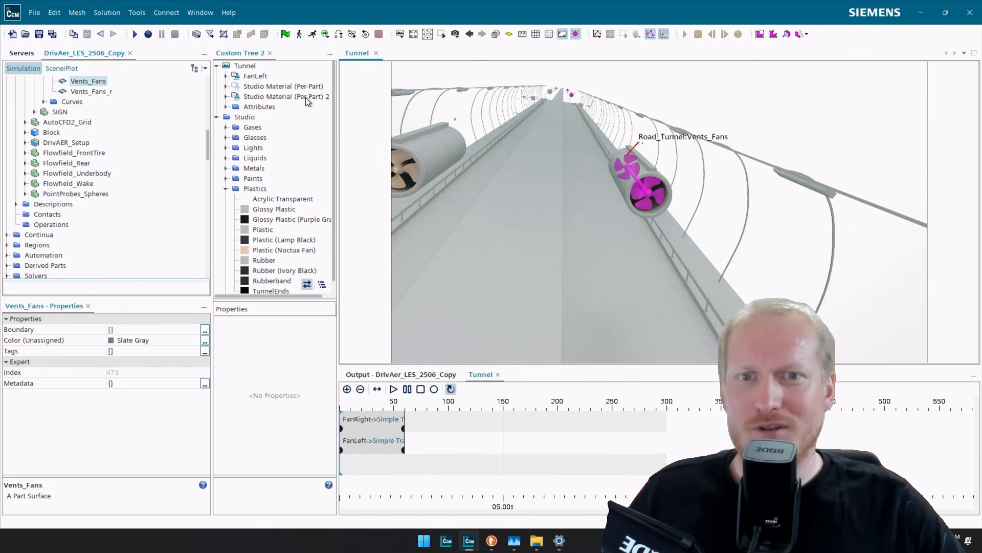
Rename the new Vents_Fans displayer as FanRight and set its transform to FanRight.
click(305, 97)
click(306, 97)
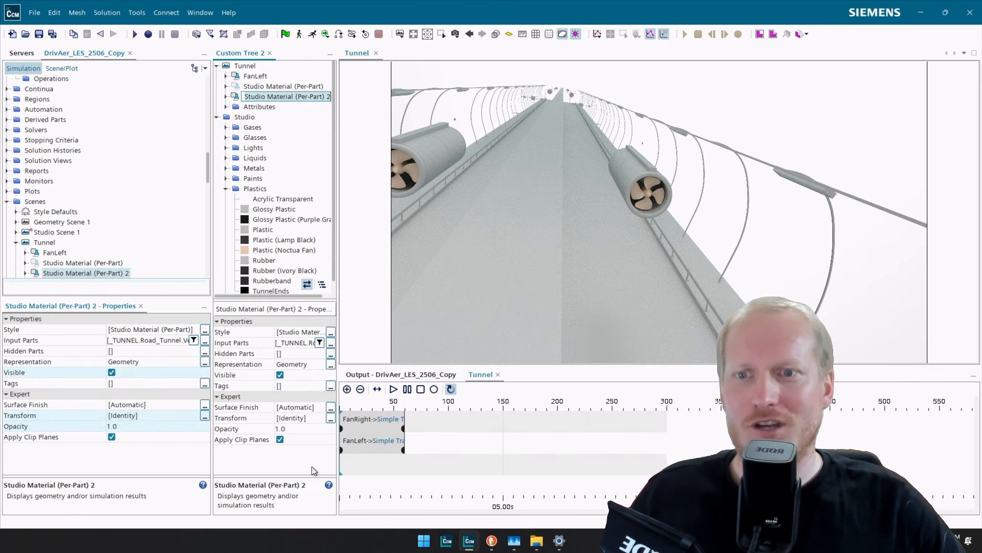
text(FanRight)
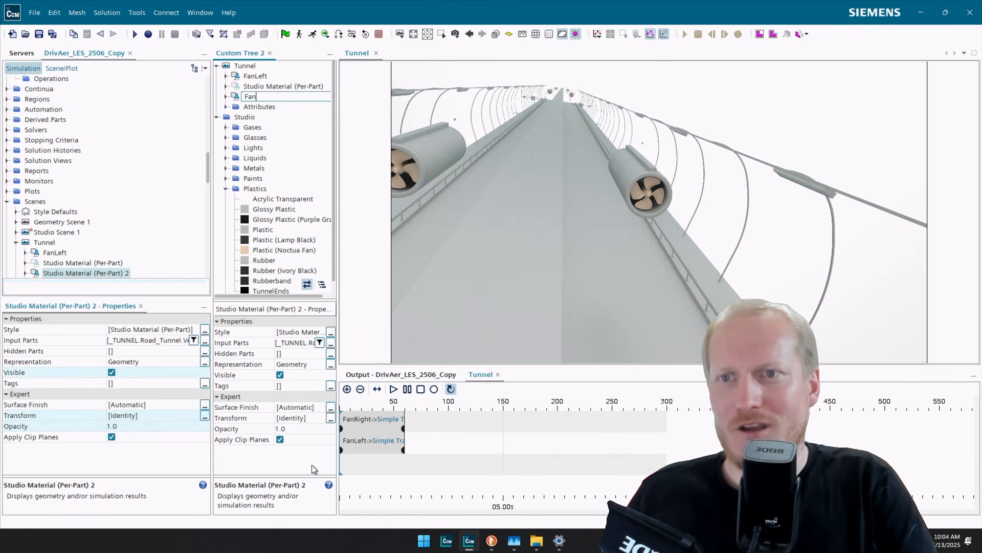
key(Return)
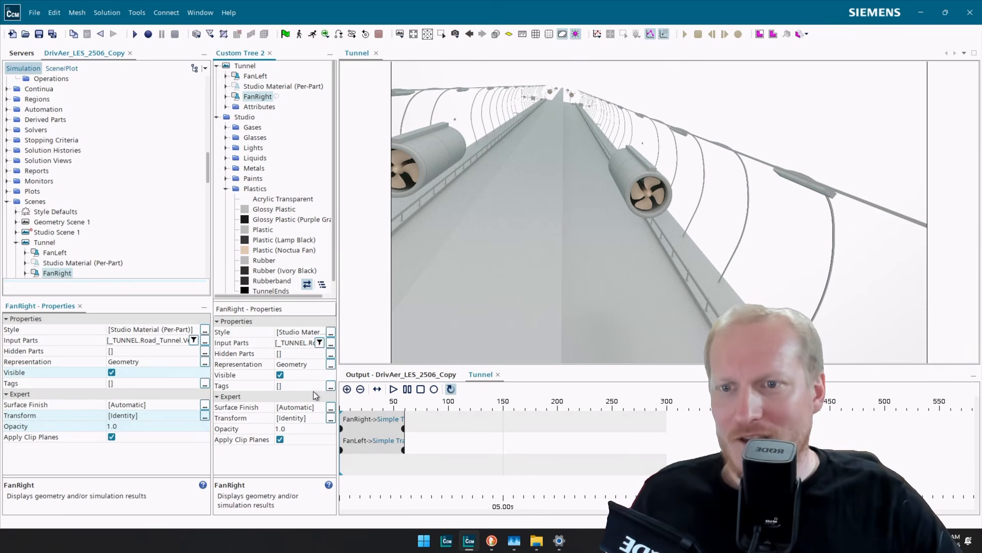
click(301, 418)
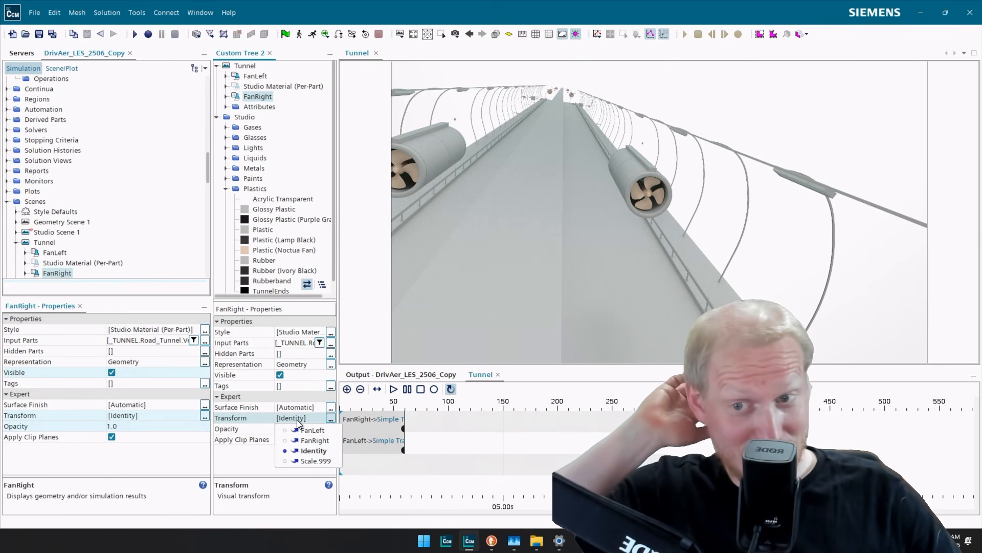
click(314, 440)
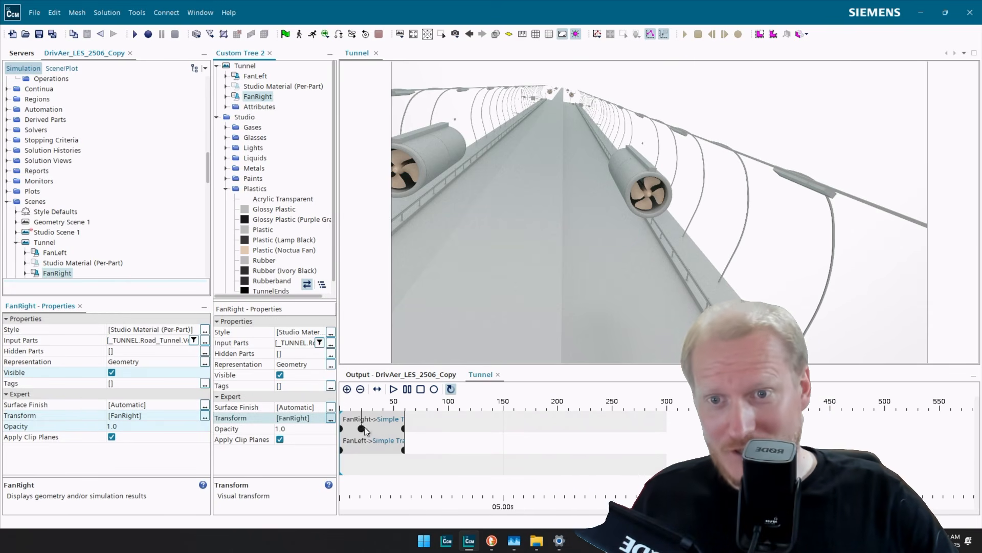
Play the Tunnel screenplay to check the right fan's rotation, stop it and return the timeline to the start.
click(393, 390)
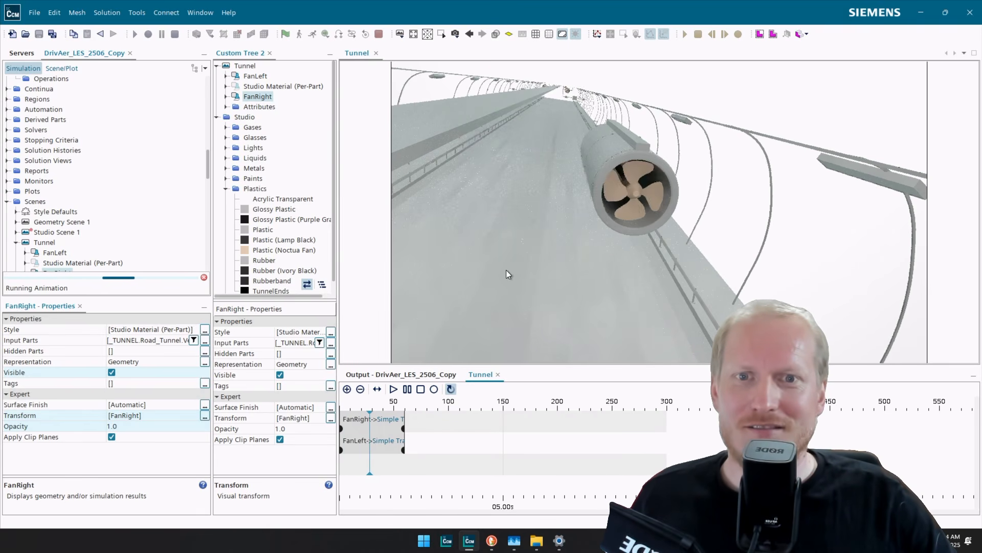
scroll(133, 235, down, 4)
scroll(133, 235, down, 4)
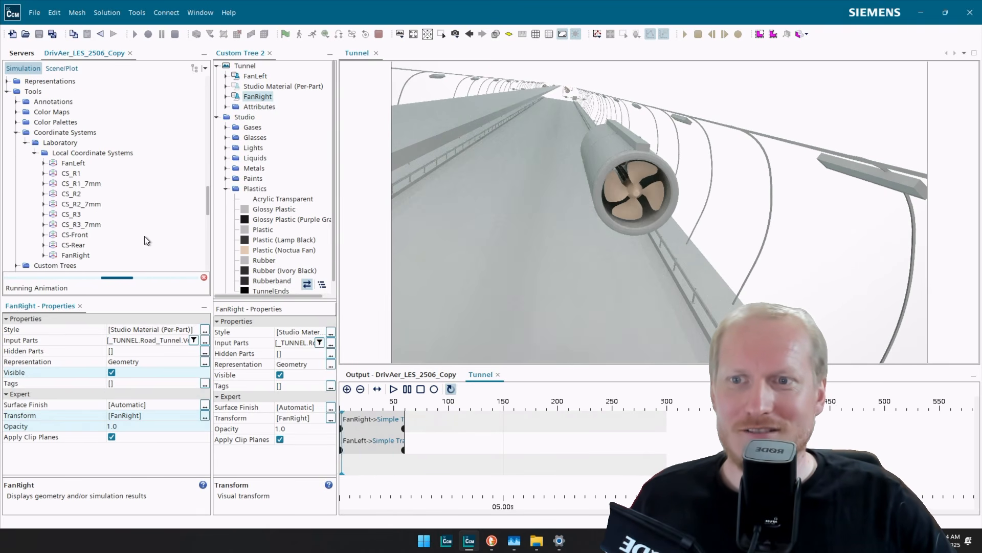
click(422, 389)
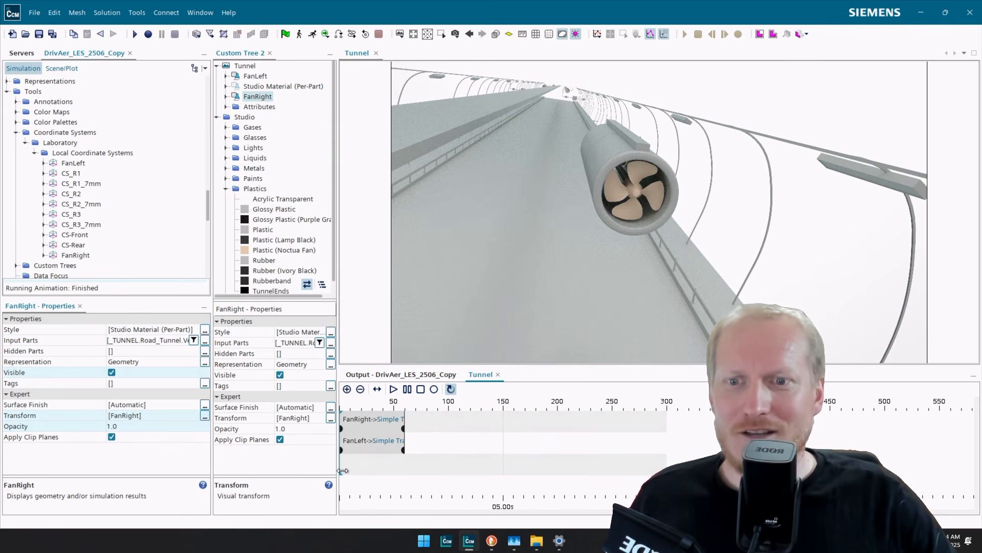
mouse_move(341, 471)
mouse_down()
mouse_move(361, 472)
mouse_move(328, 475)
mouse_up()
Set the rotation angle of FanRight's Simple Transform 2 at the 1.00 keyframe to -360 deg.
scroll(258, 227, down, 1)
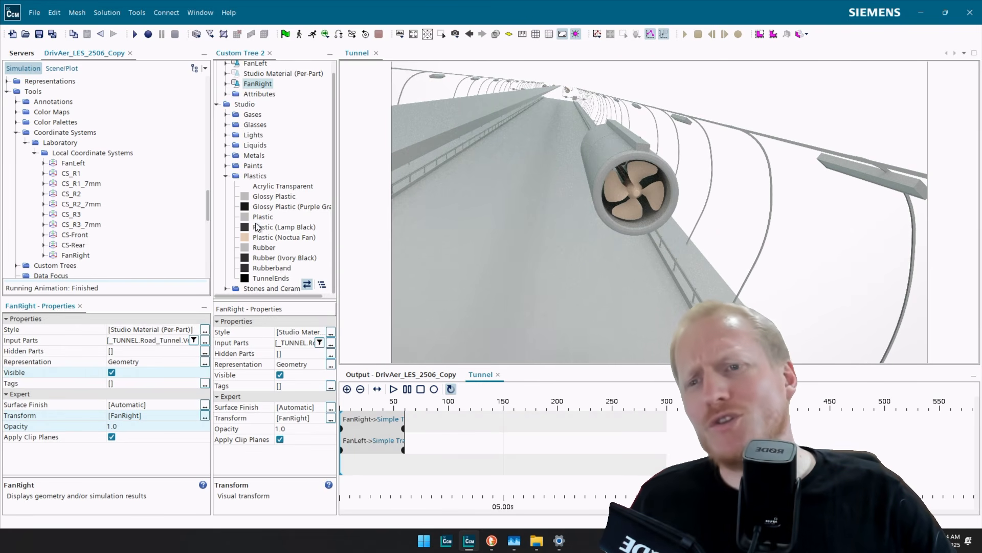
scroll(130, 220, down, 5)
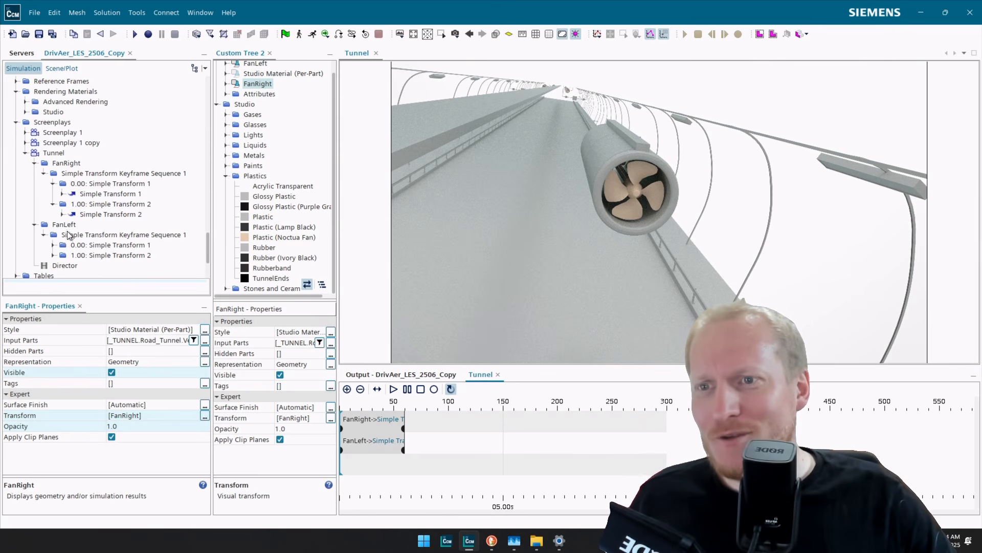
click(109, 214)
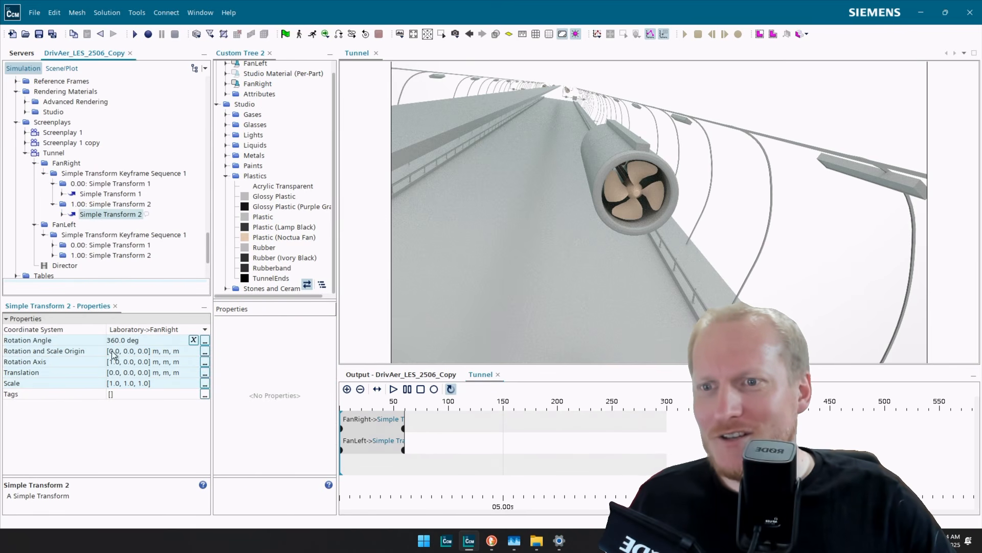
click(111, 342)
text(-)
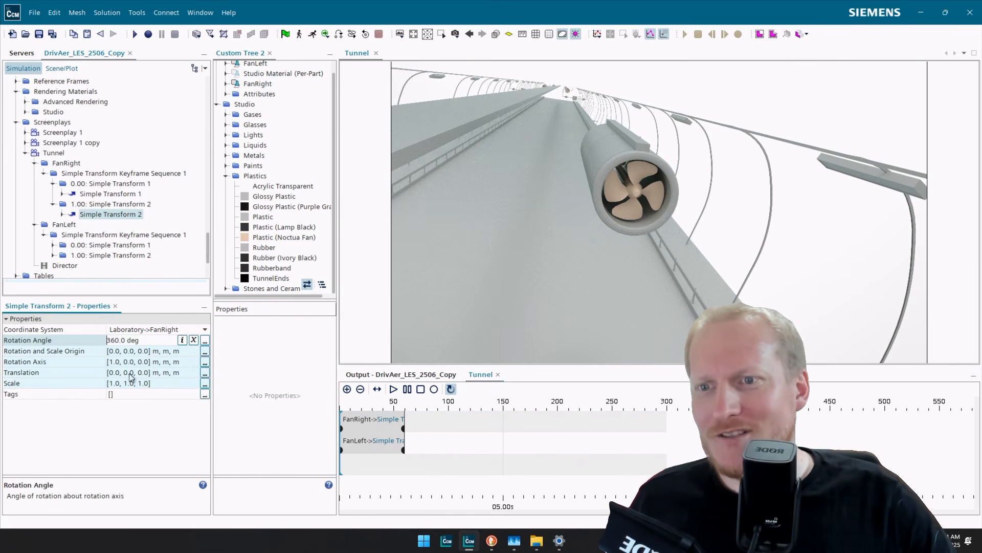
key(Return)
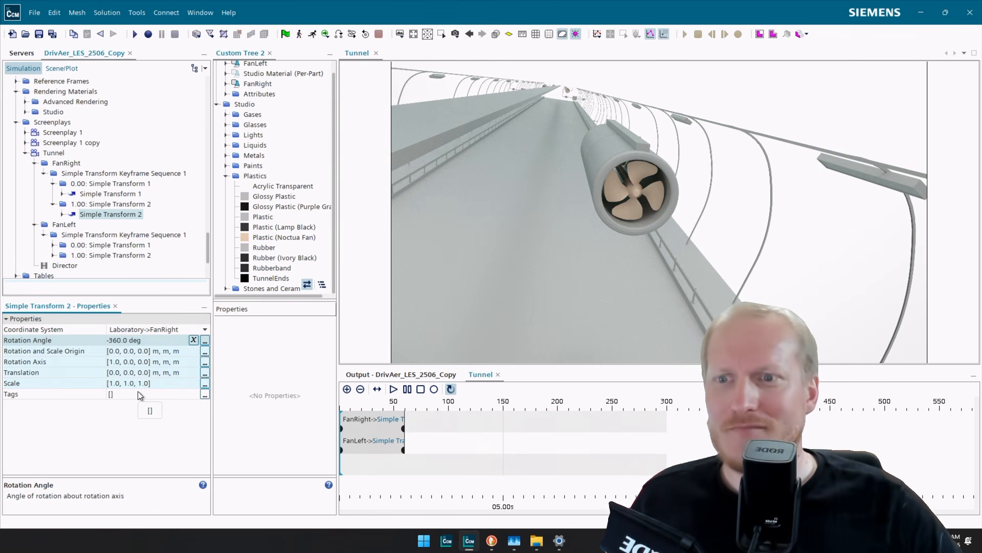
Set the coordinate system of both FanLeft keyframe transforms to Laboratory->FanLeft.
click(54, 245)
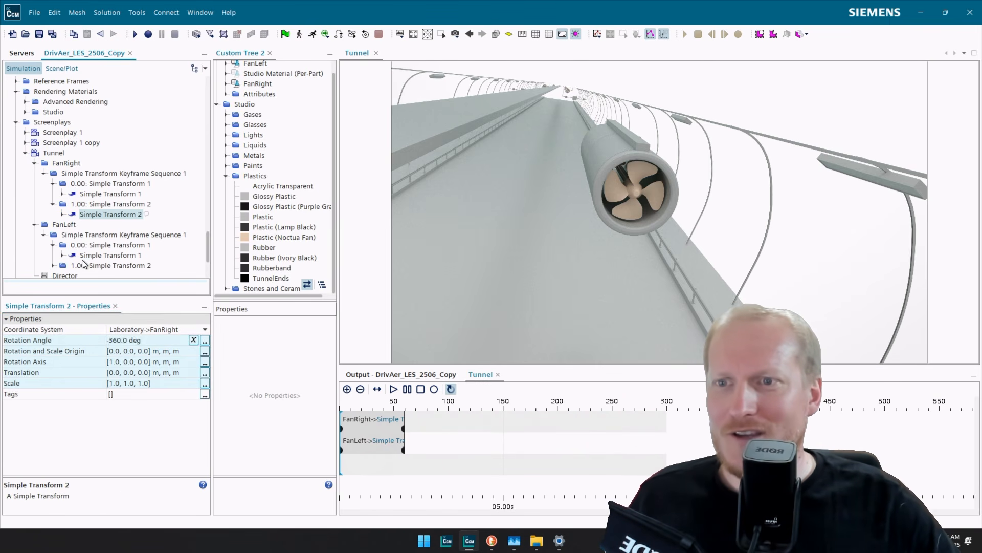
click(110, 255)
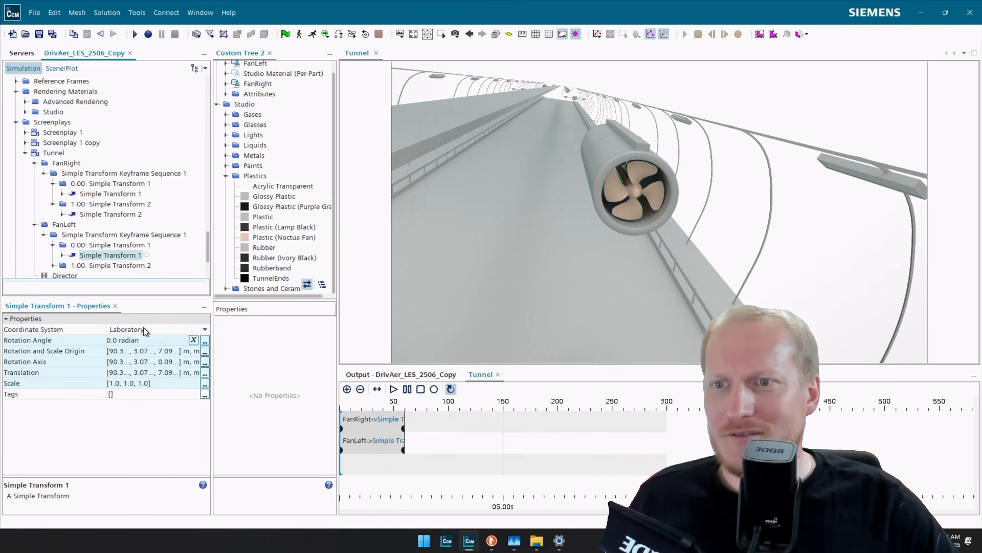
click(54, 265)
ctrl+click(105, 273)
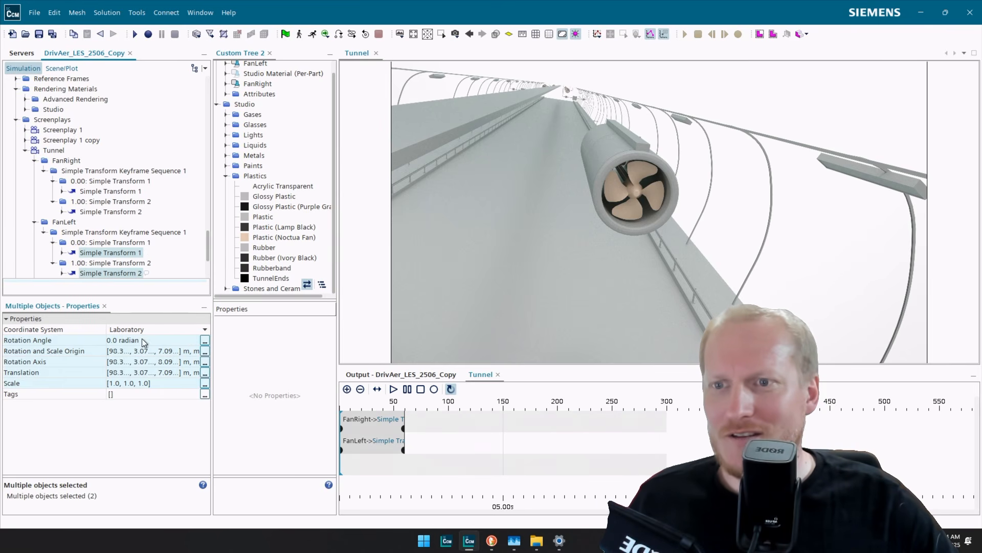
click(151, 330)
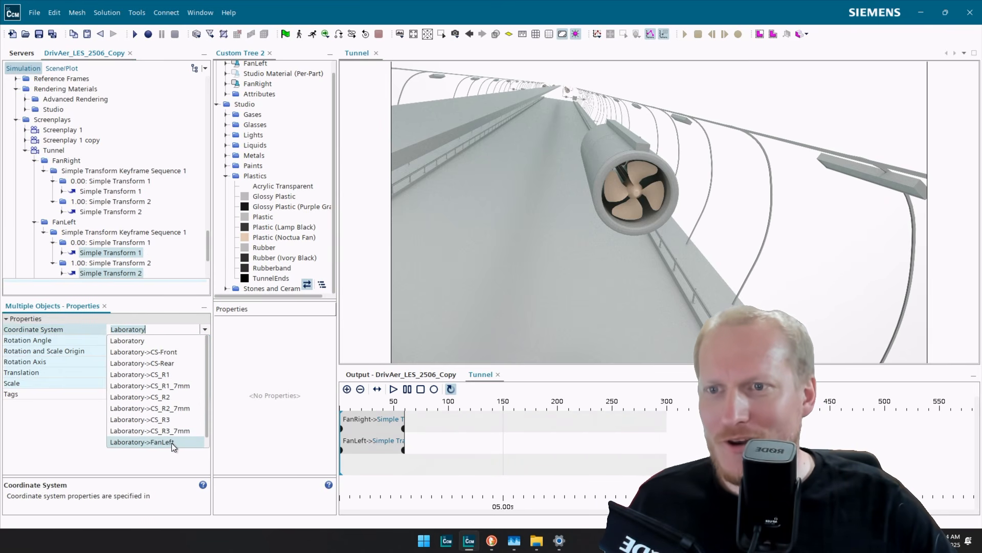
click(171, 442)
Set the rotation and scale origin of both FanLeft transforms to [0, 0, 0] m and their rotation axis to [1, 0, 0] m.
click(144, 349)
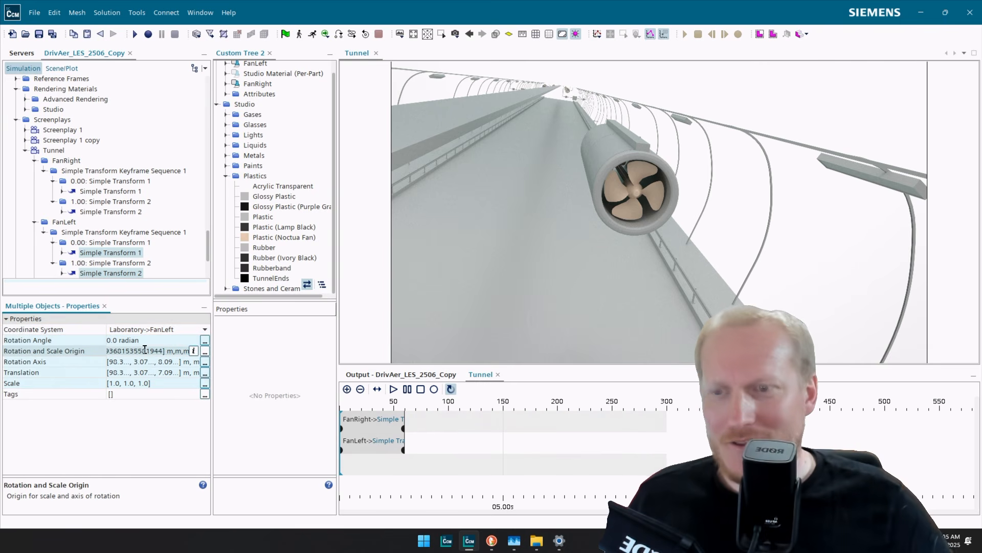
text(0, 0.0, 0.0] m, m, m)
key(Return)
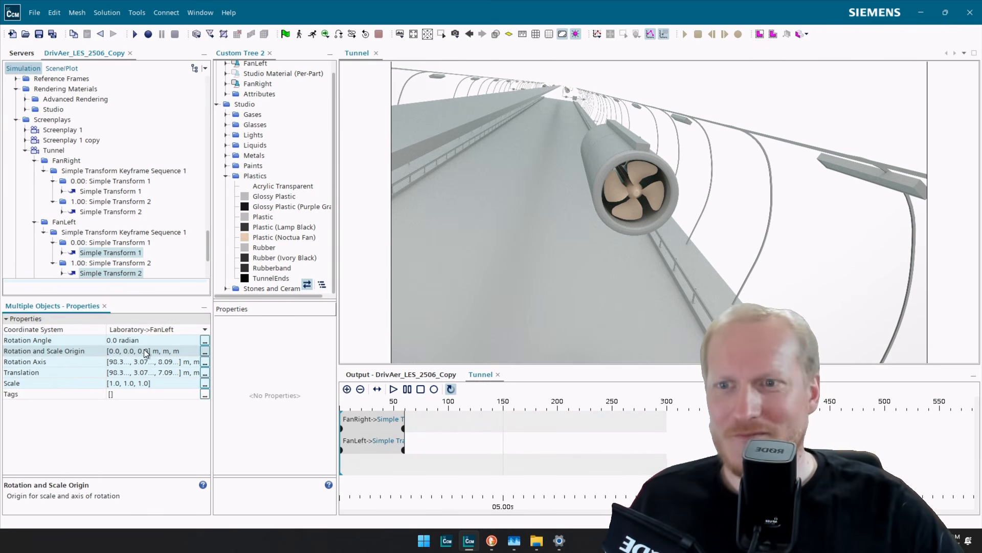
click(161, 362)
text(1)
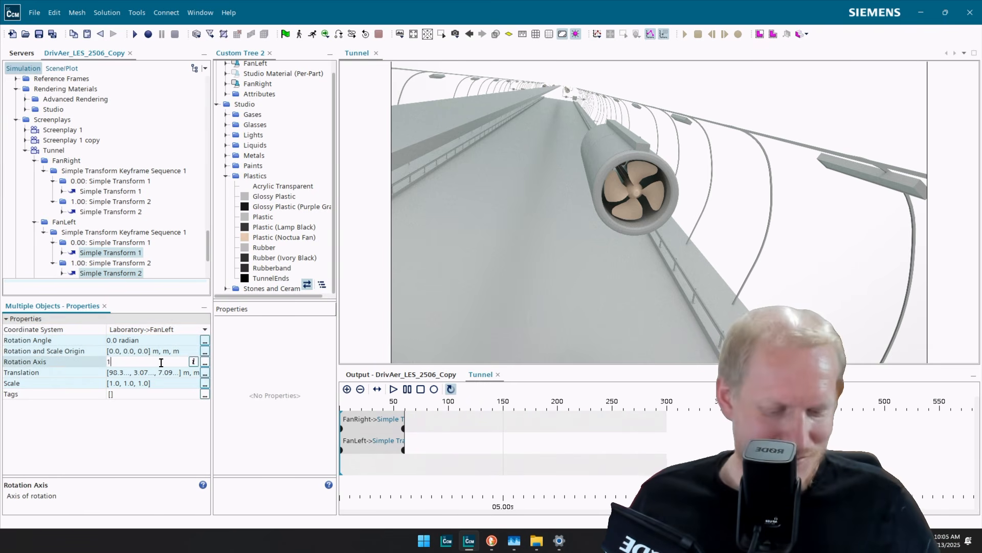
text(,0,0)
key(Return)
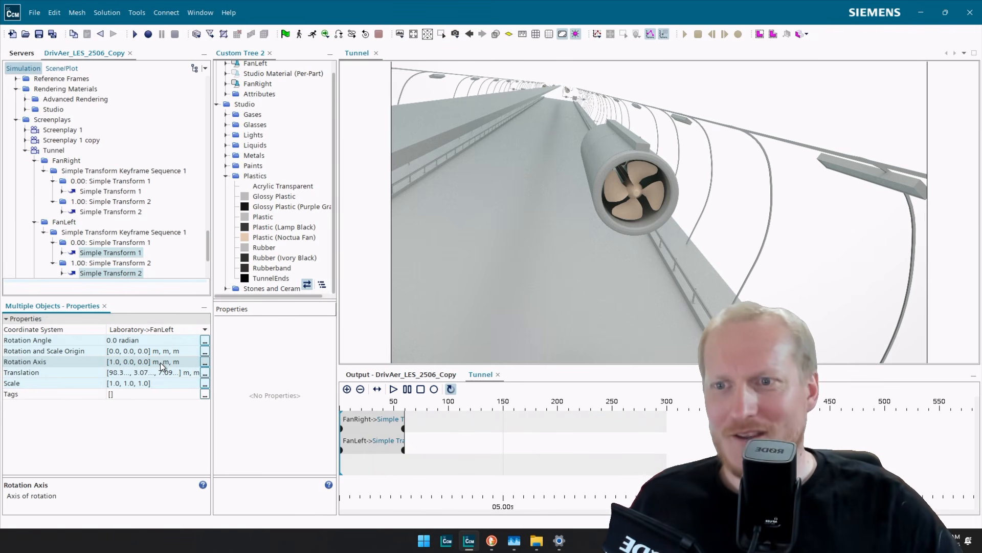
Set the translation of both FanLeft keyframe transforms to [0, 0, 0] m.
click(162, 369)
text(0,)
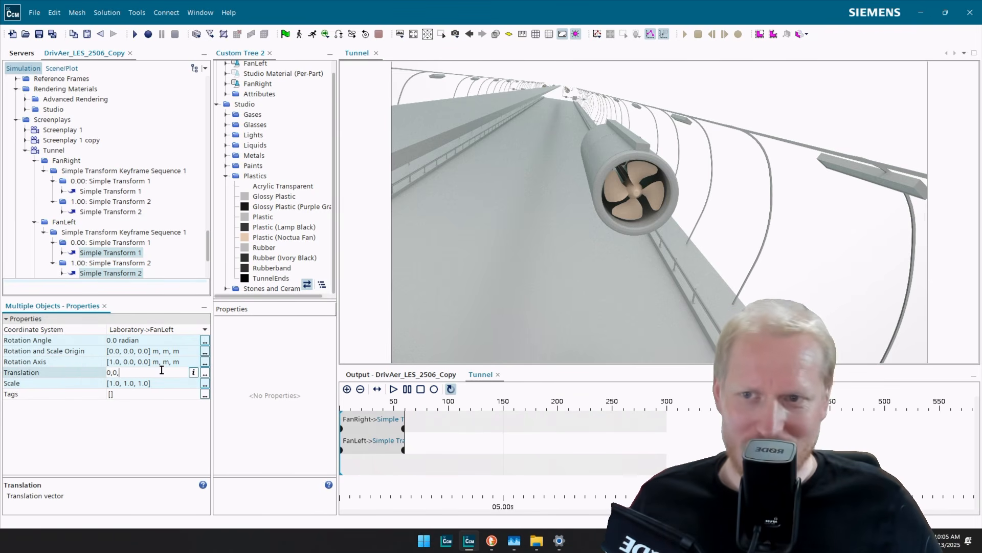
text( 0.0, 0)
key(Return)
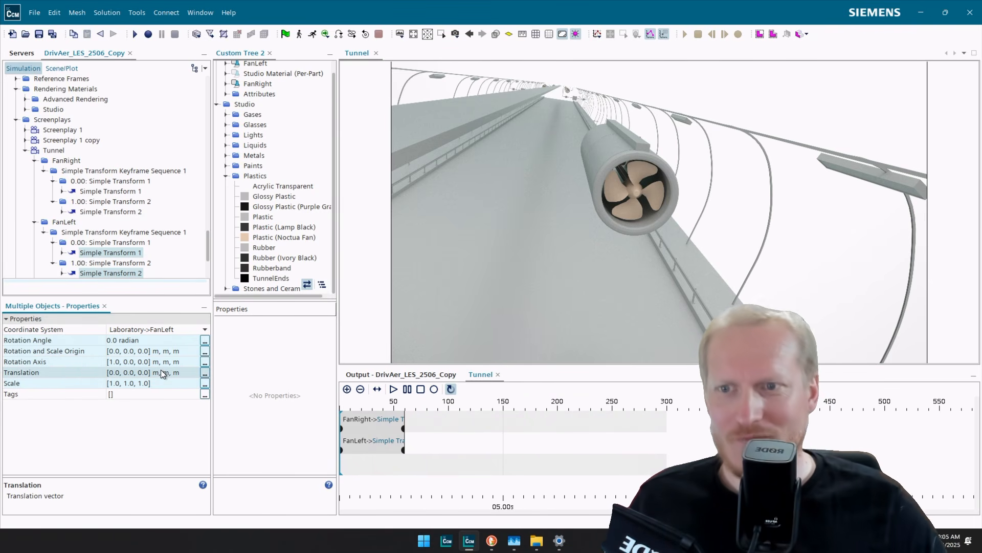
Set the rotation angle of FanLeft's Simple Transform 2 at the 1.00 keyframe to -360 deg.
click(146, 341)
click(117, 274)
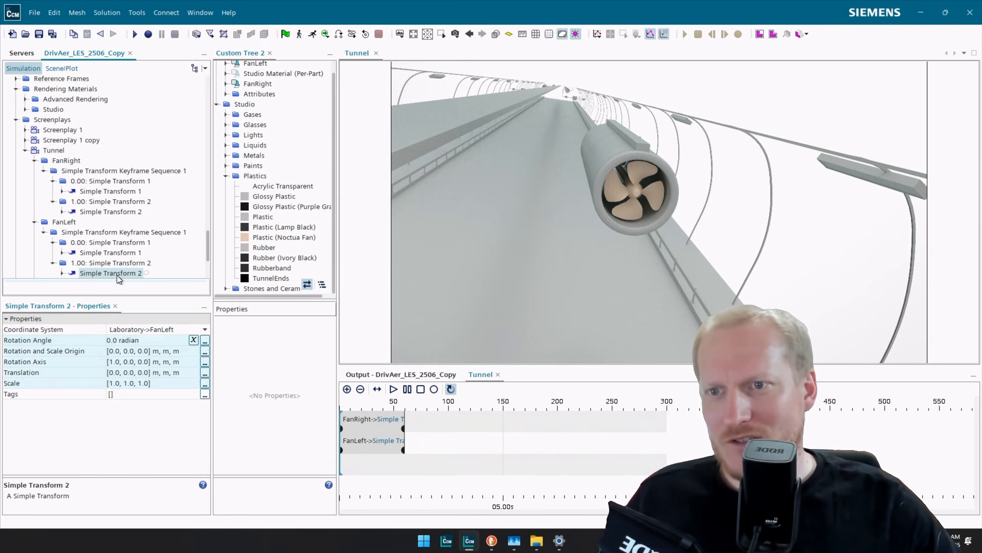
click(137, 340)
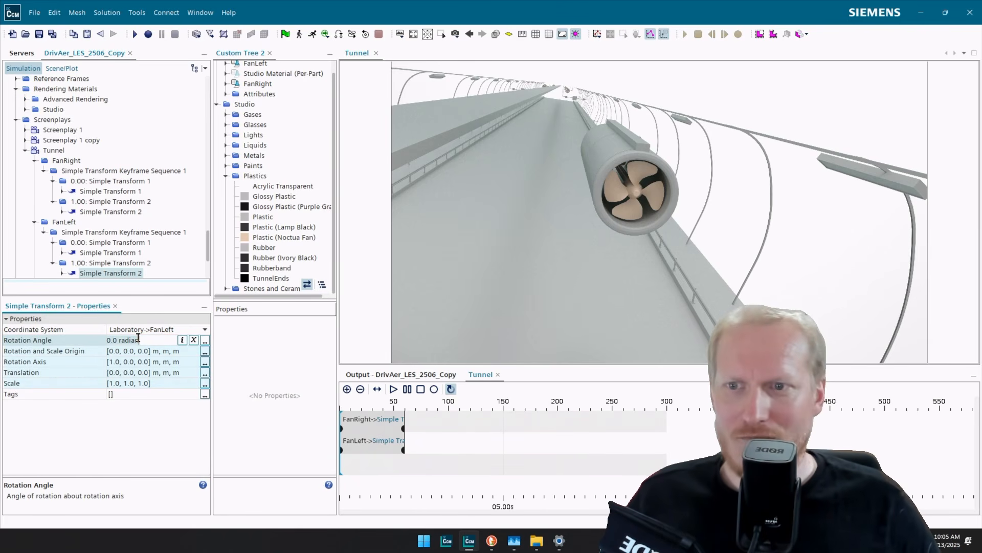
key(ctrl+a)
key(BackSpace)
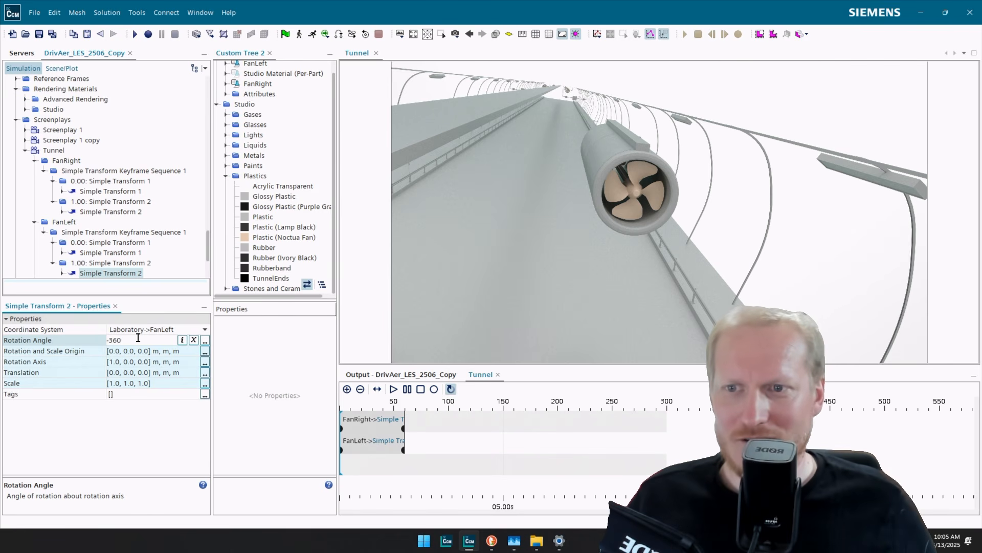
text(-360deg)
key(Return)
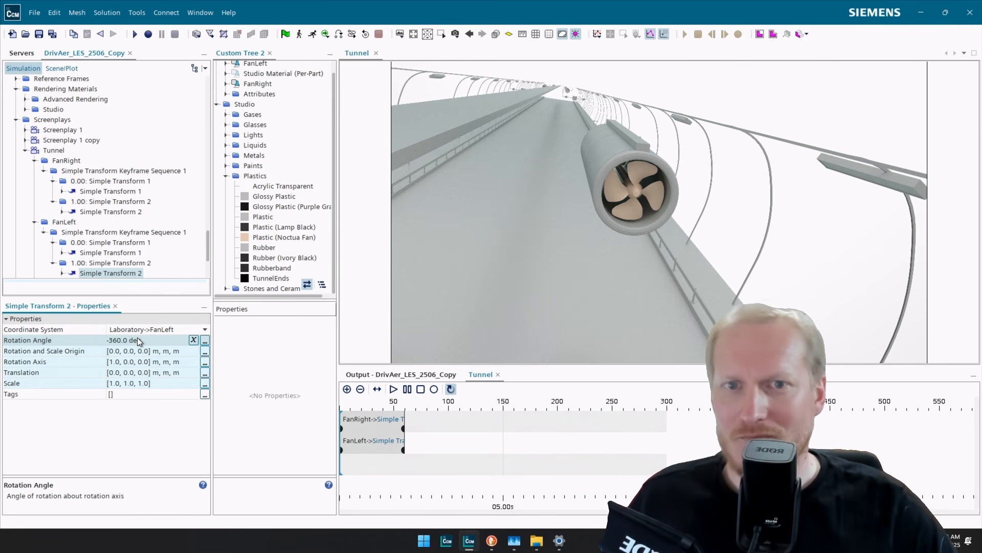
Check the FanLeft displayer's settings, play the Tunnel screenplay with the fan in view and stop it.
mouse_move(584, 123)
right_down()
mouse_move(612, 134)
mouse_move(596, 126)
right_up()
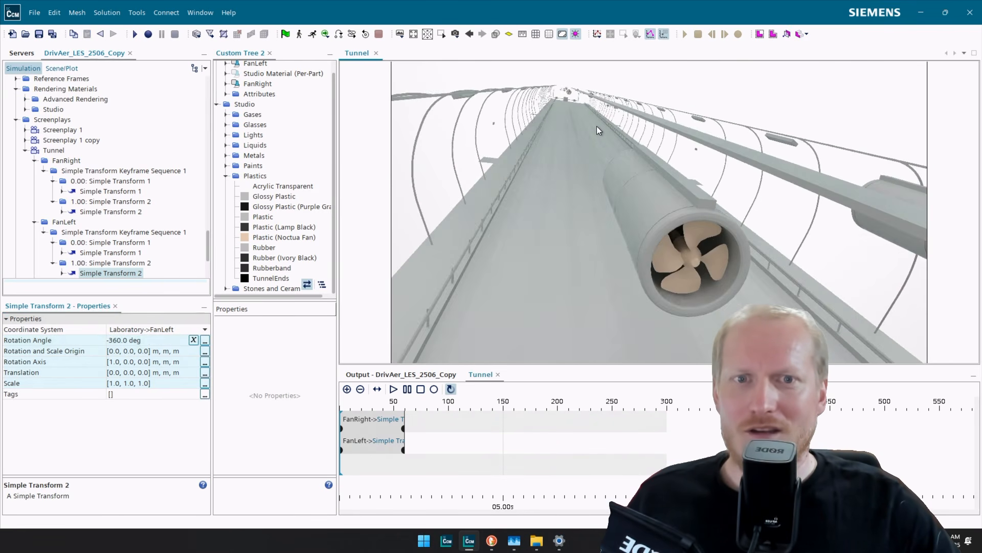
click(256, 63)
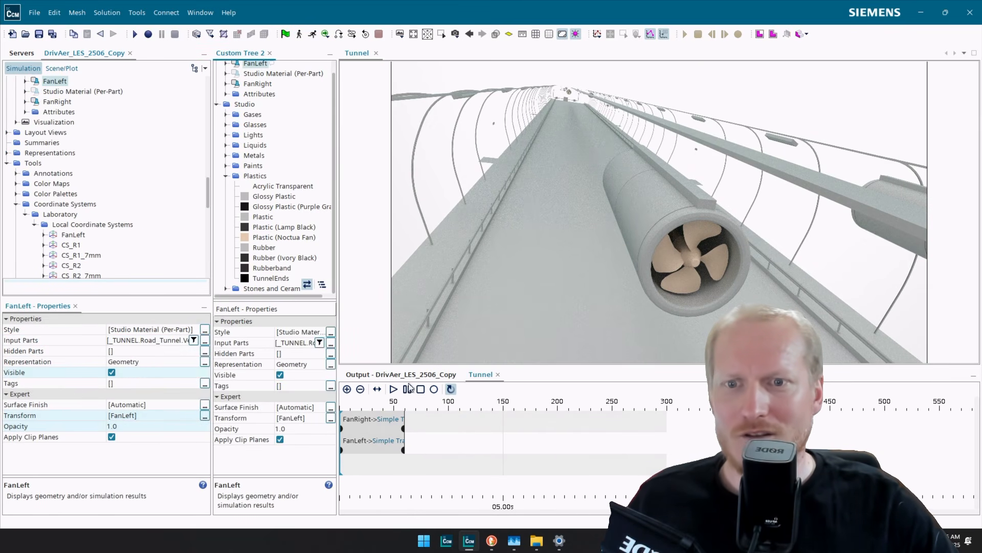
click(394, 389)
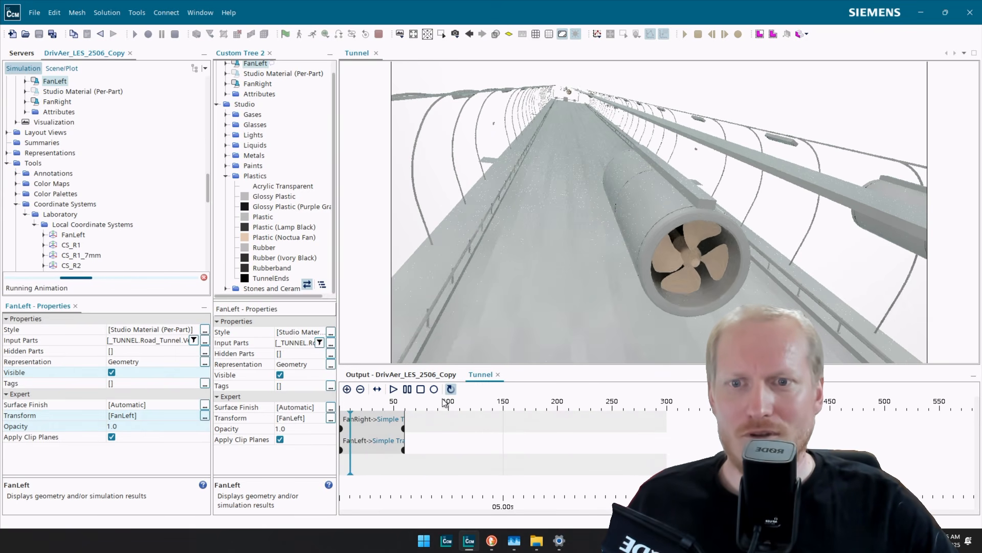
click(421, 389)
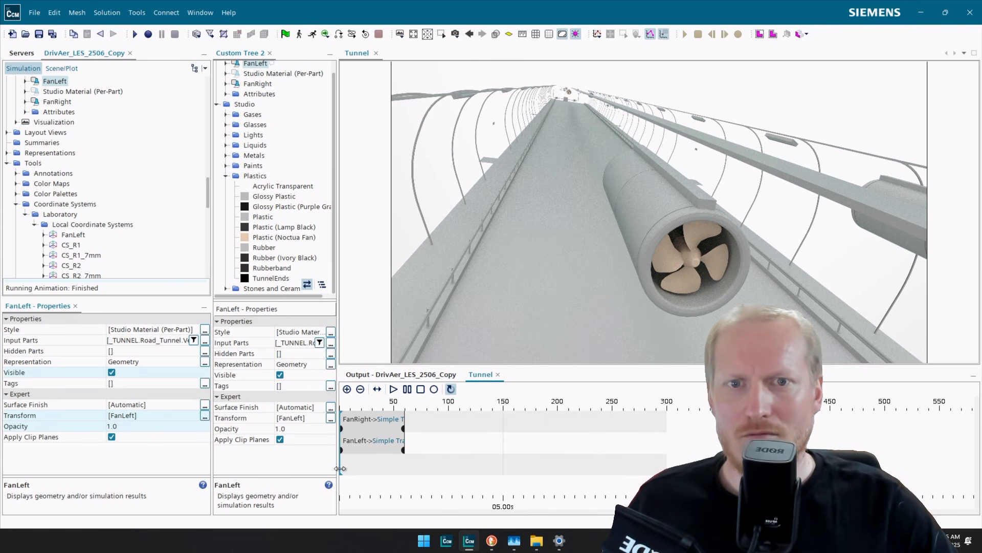
Scrub the Tunnel screenplay forward from its start and check both fans inside the tunnel.
drag(340, 469, 369, 469)
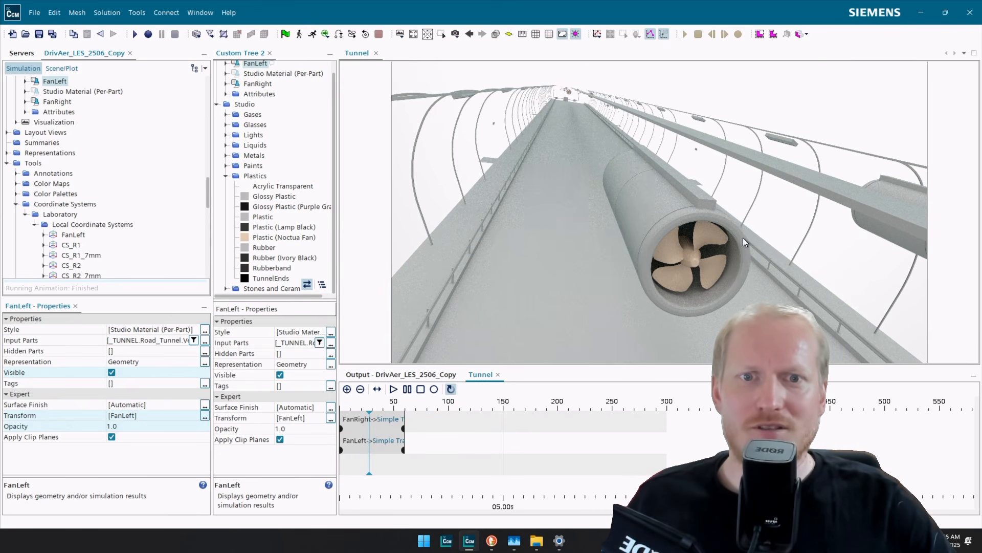
drag(743, 238, 627, 207)
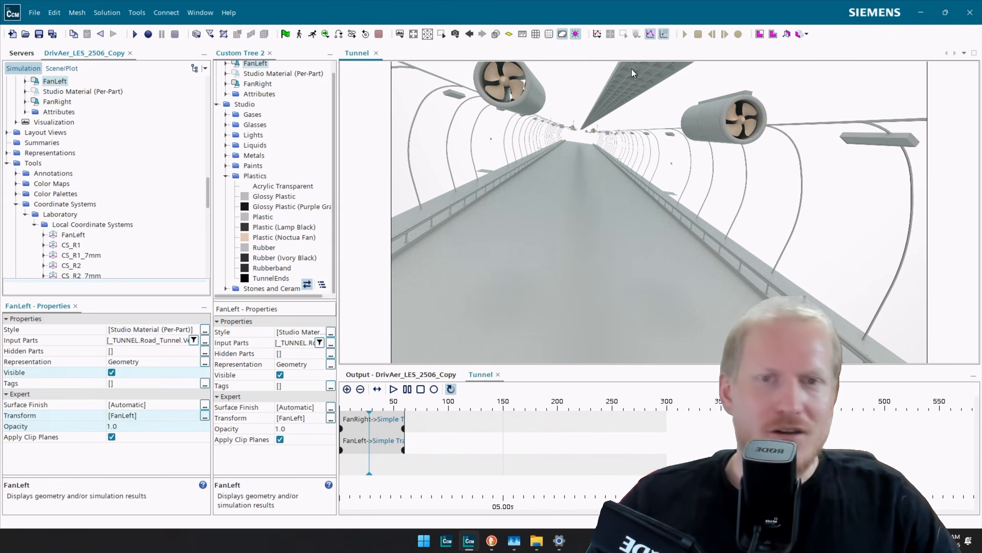
right_drag(622, 97, 594, 121)
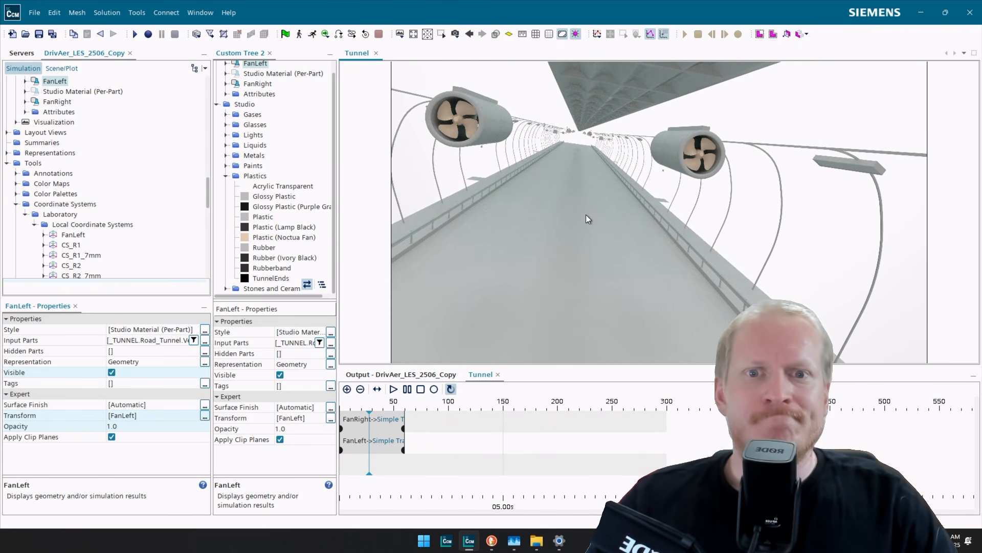
Assign the Stainless Steel (Beige) studio material to the tunnel's barrier sheet metal.
drag(734, 303, 711, 231)
click(714, 231)
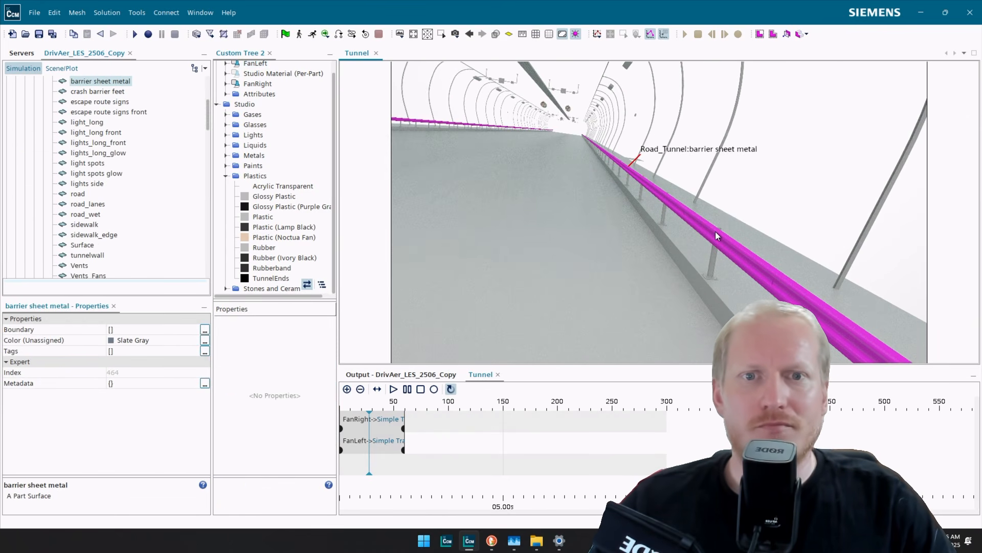
right_click(711, 234)
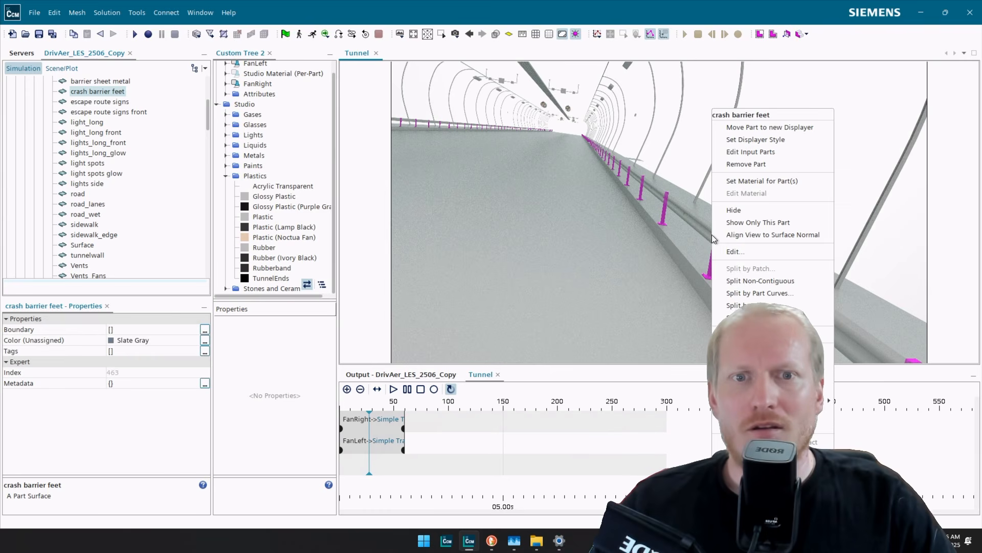
click(699, 222)
right_click(698, 222)
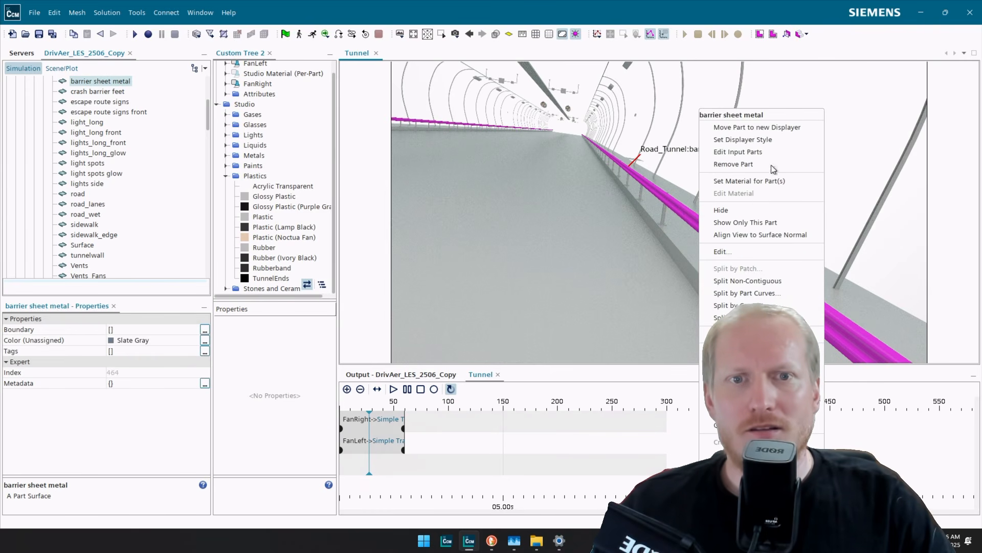
click(763, 182)
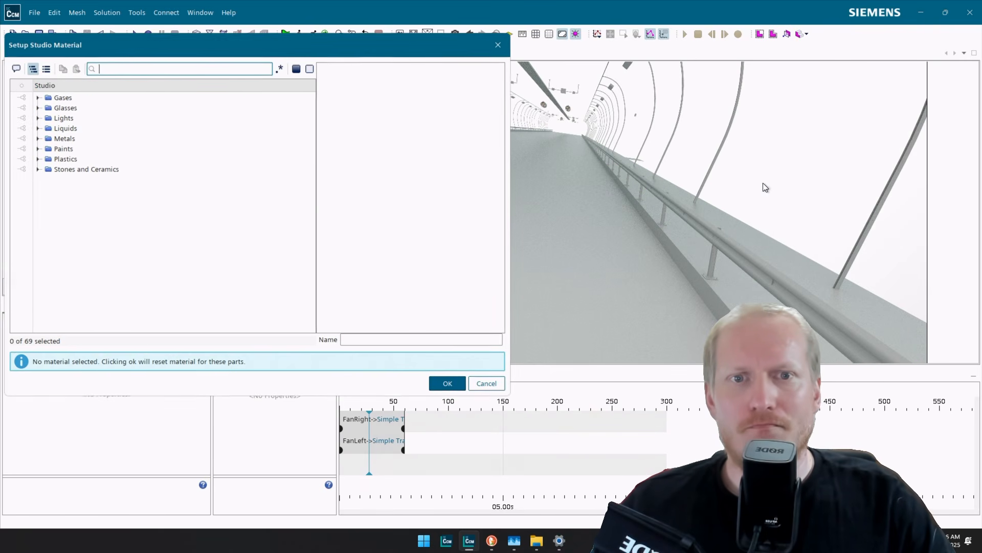
click(38, 139)
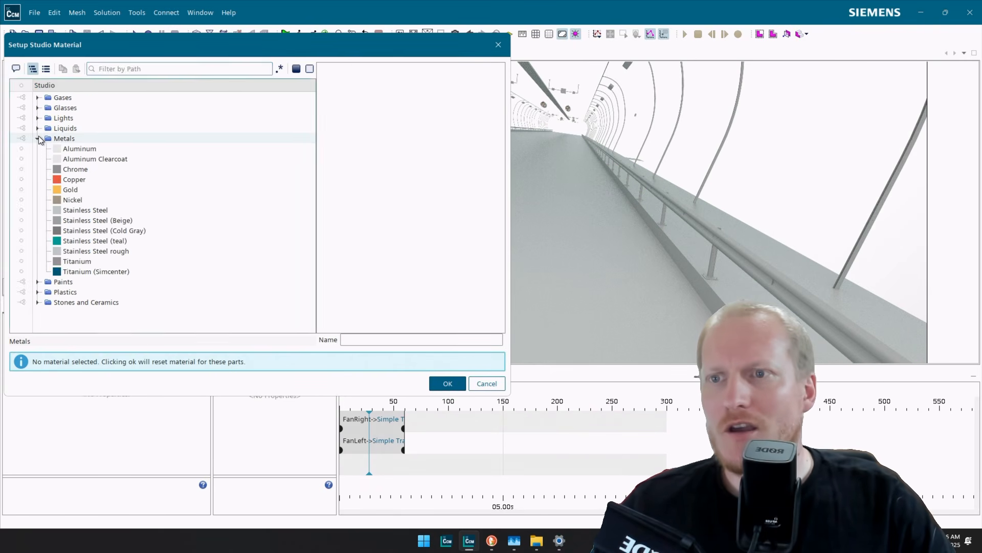
right_click(126, 221)
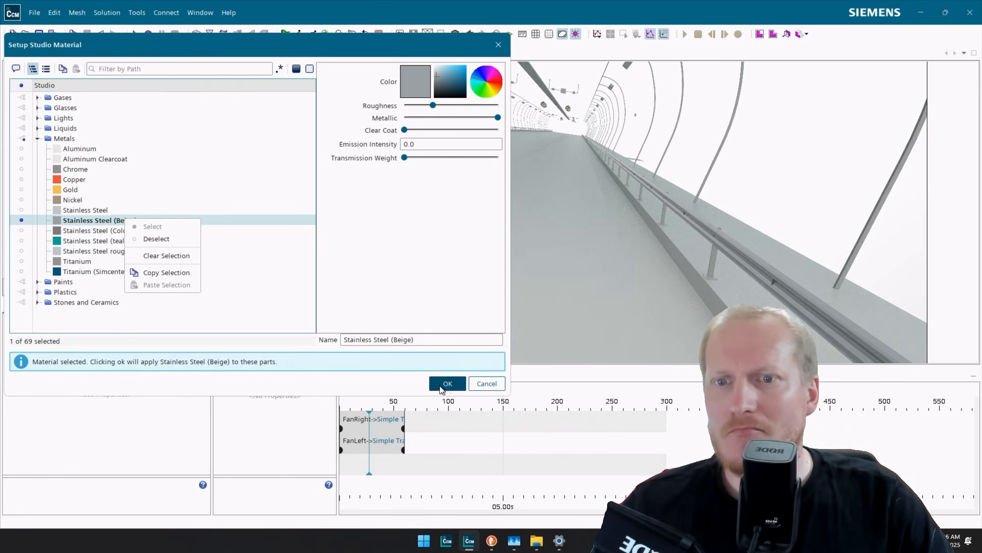
click(446, 385)
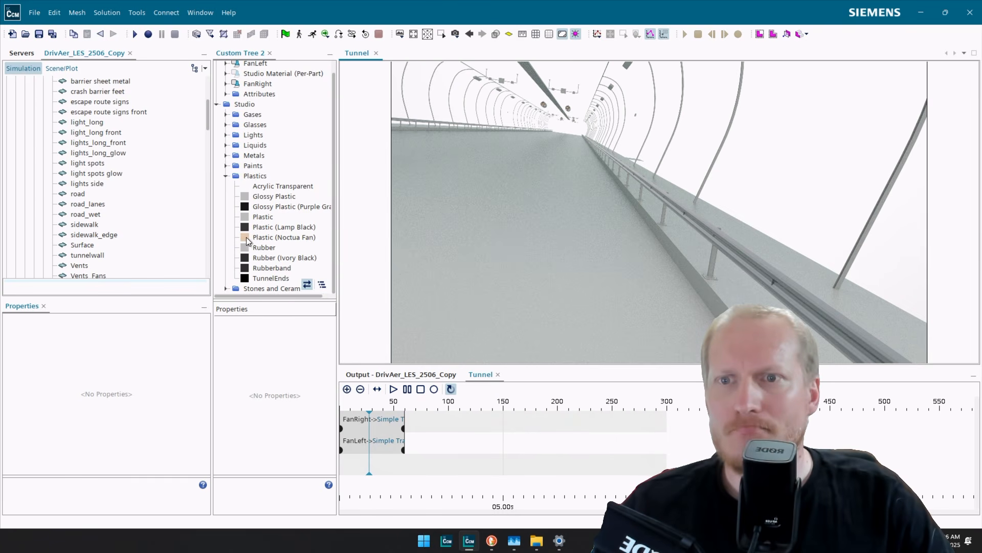
Check the studio material assigned to the barrier sheet metal and the settings of the Studio Material (Per-Part) displayer.
click(731, 247)
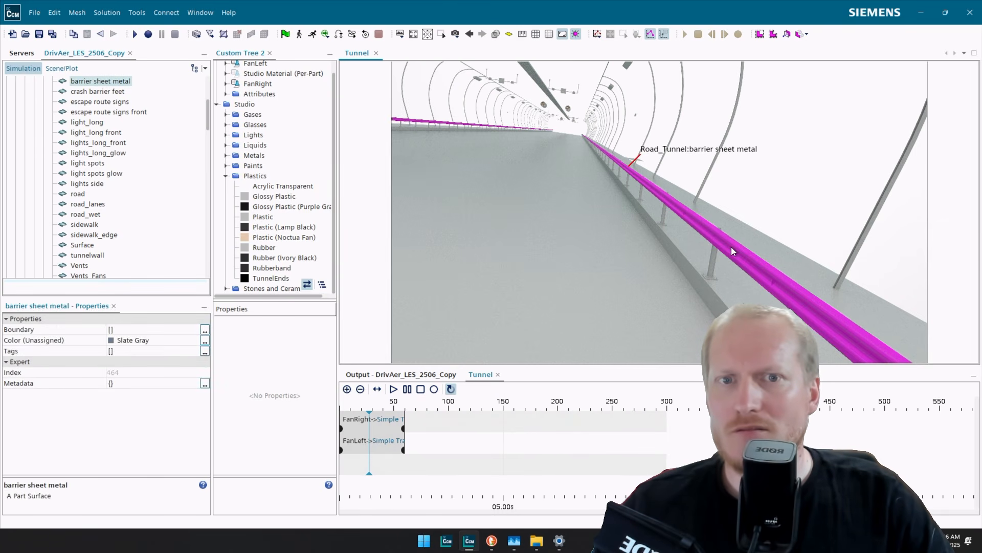
right_click(731, 246)
click(788, 181)
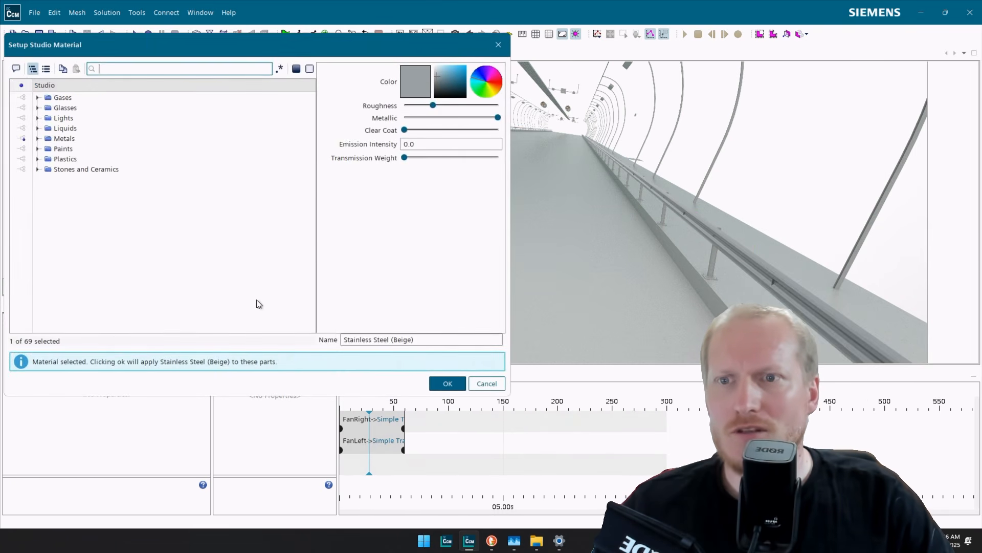
click(37, 138)
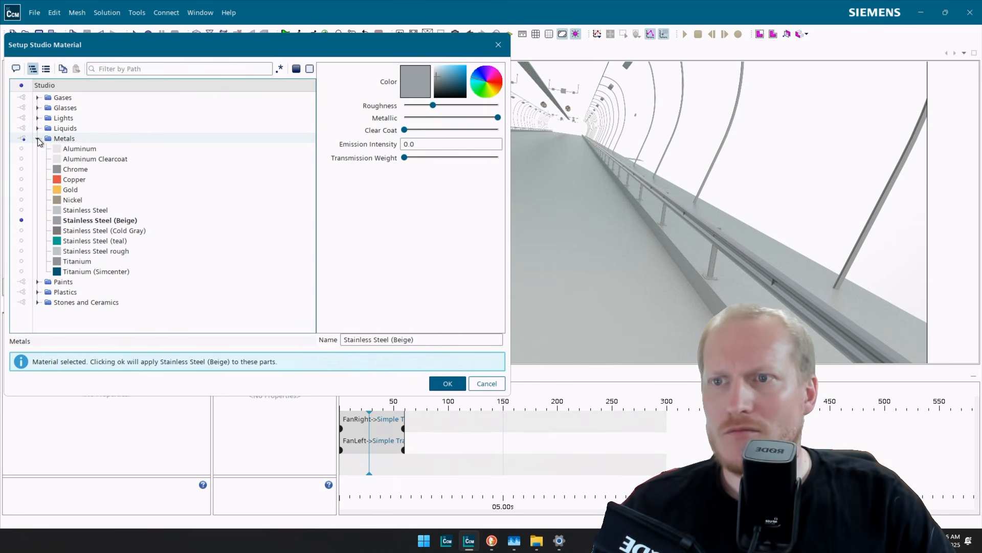
double_click(136, 222)
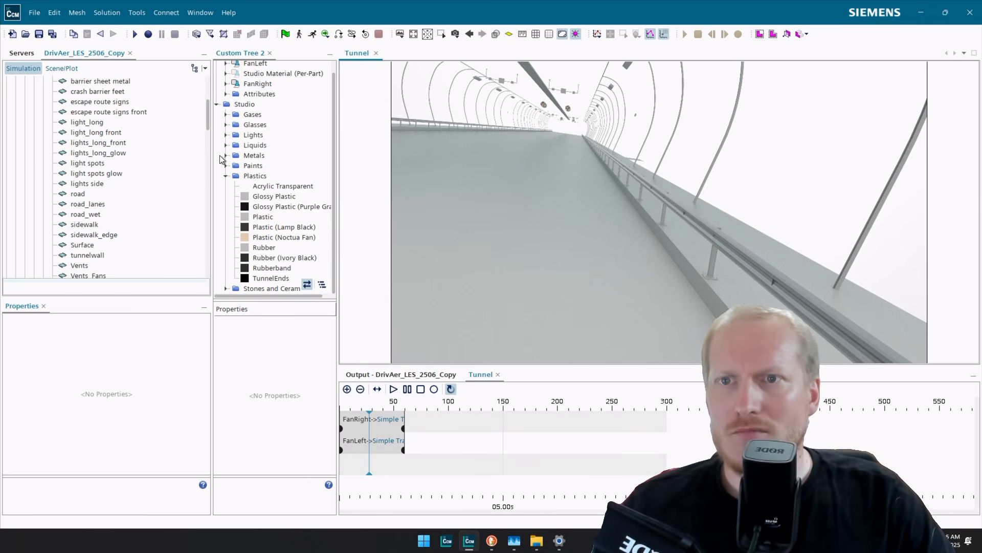
scroll(288, 108, up, 1)
click(290, 85)
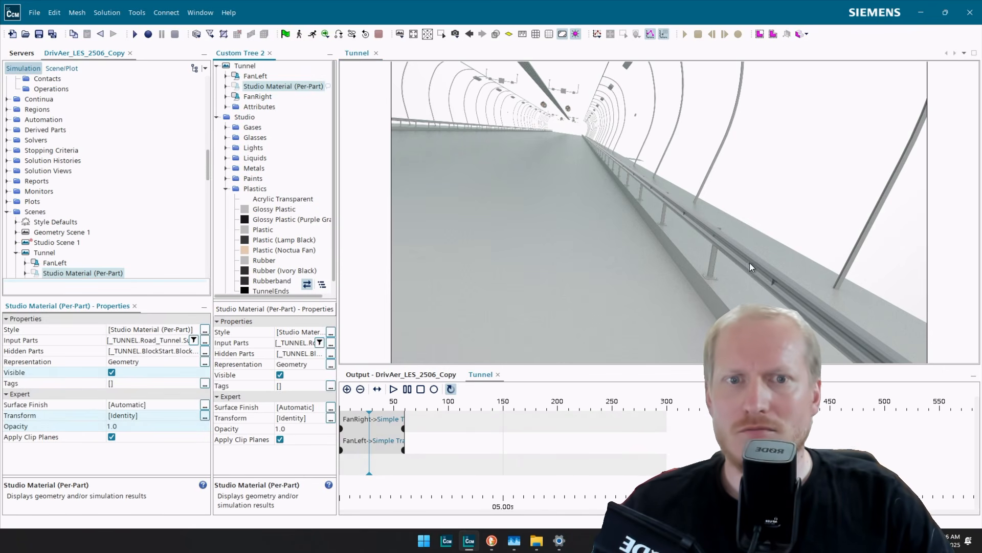
Assign the Stainless Steel (Cold Gray) studio material to the crash barrier feet.
drag(745, 266, 478, 214)
click(715, 274)
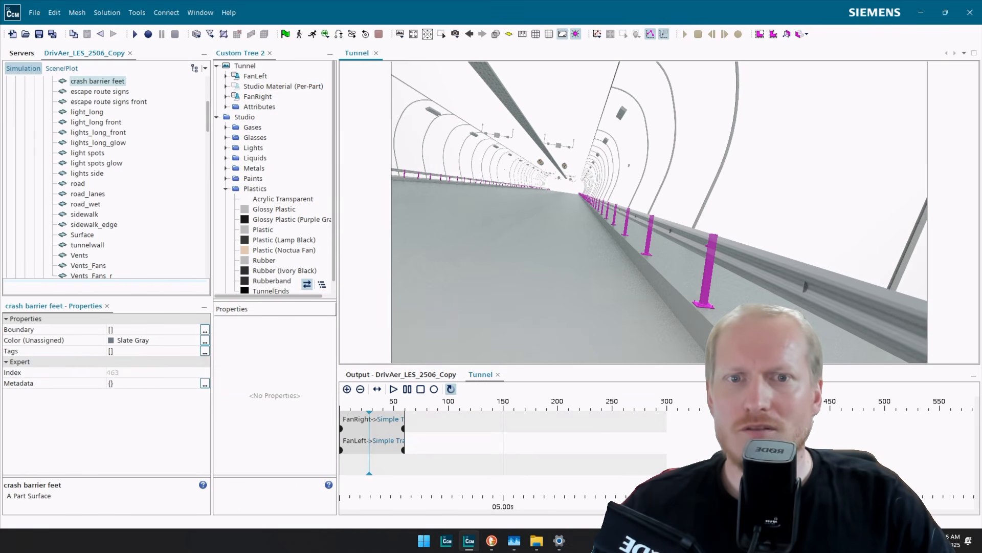
right_click(710, 268)
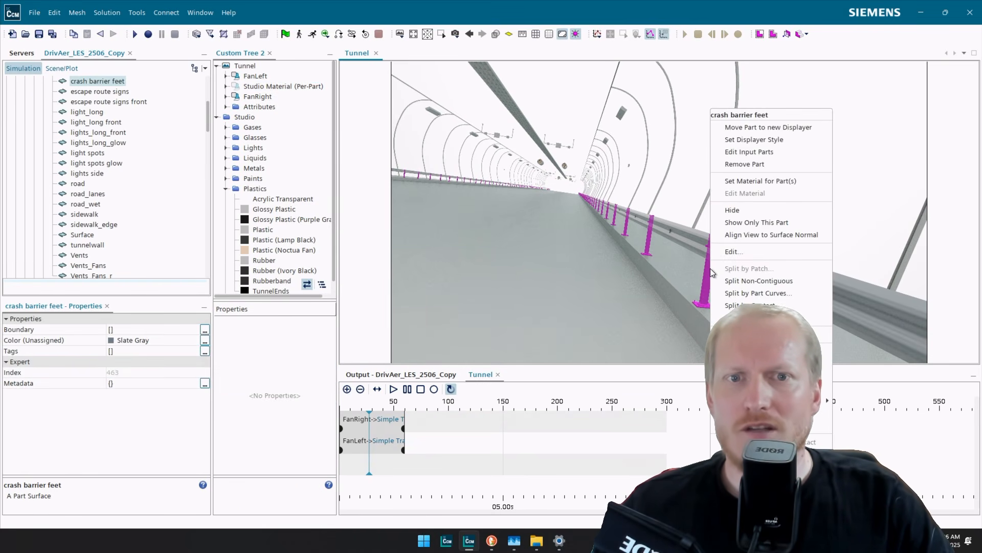
click(788, 182)
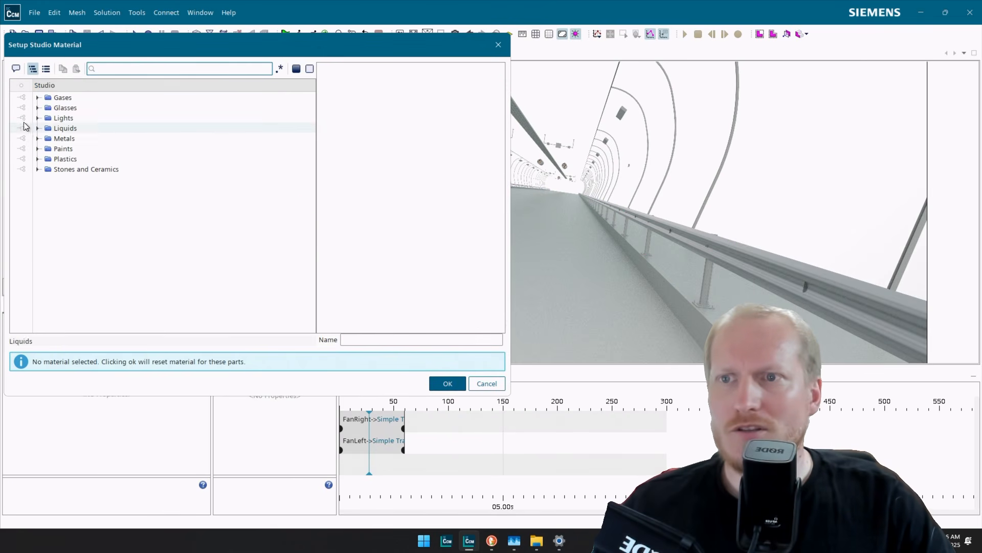
click(38, 138)
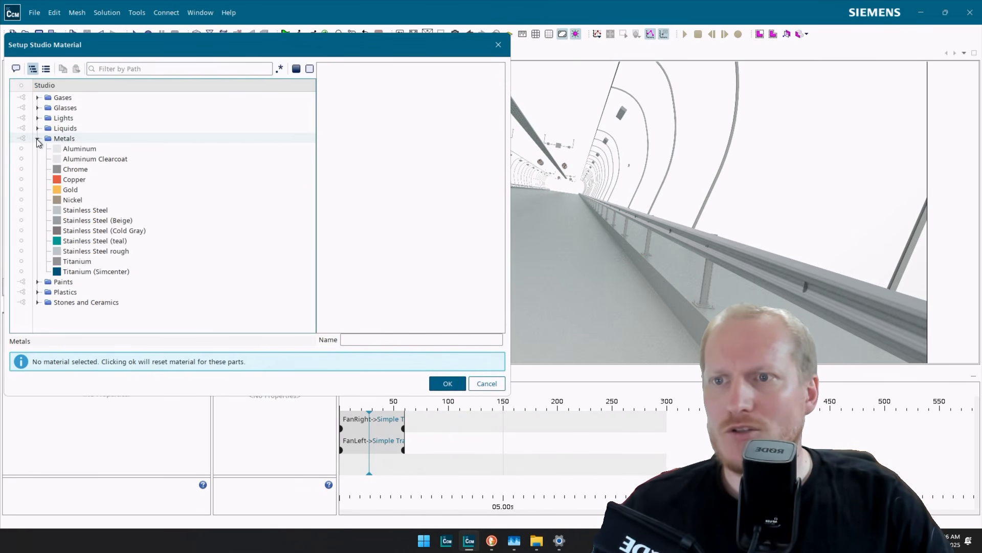
click(128, 234)
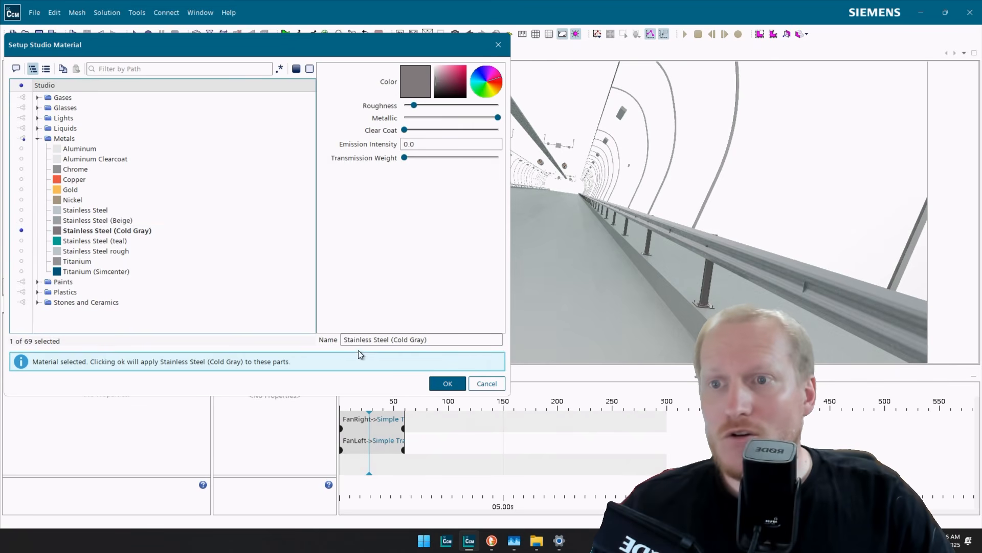
click(443, 384)
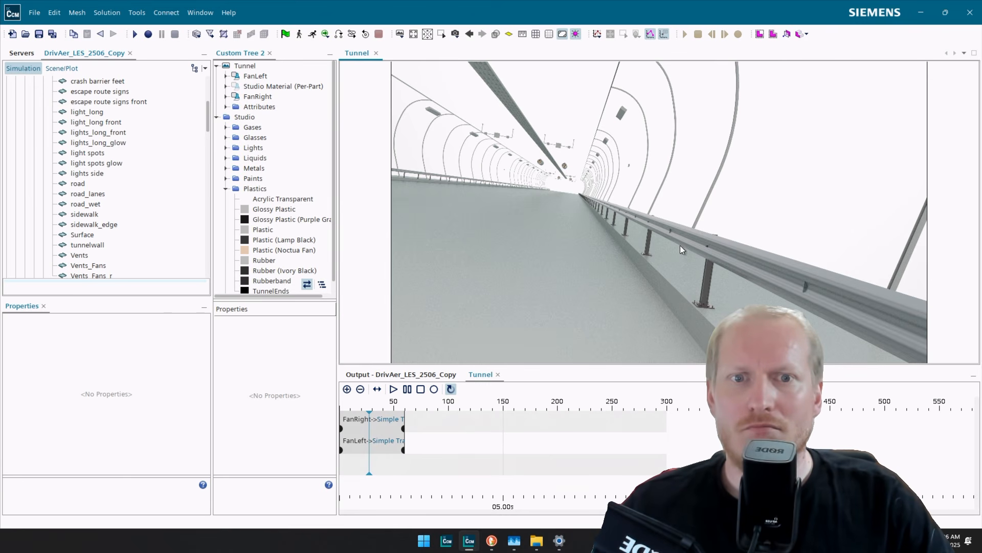
Assign the Dirty Water liquid material to the road_wet surface, after trying Water on it.
mouse_move(680, 246)
mouse_down()
mouse_move(664, 255)
mouse_move(693, 256)
mouse_up()
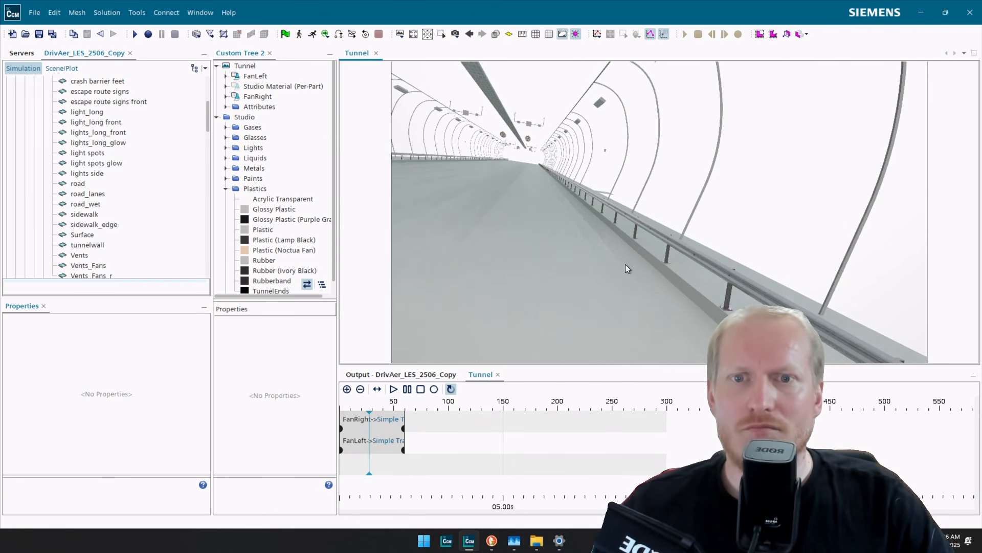
drag(627, 269, 592, 272)
click(575, 245)
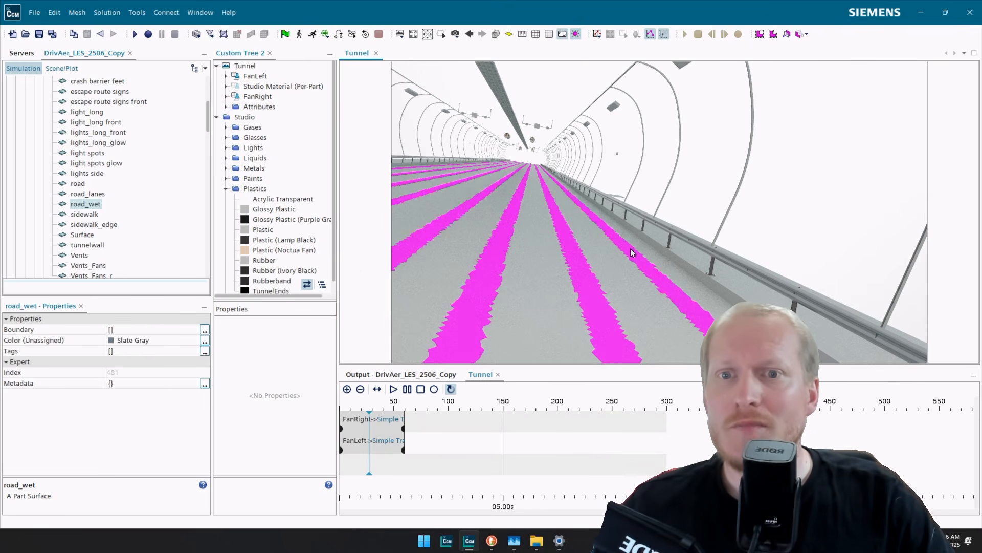
right_click(572, 255)
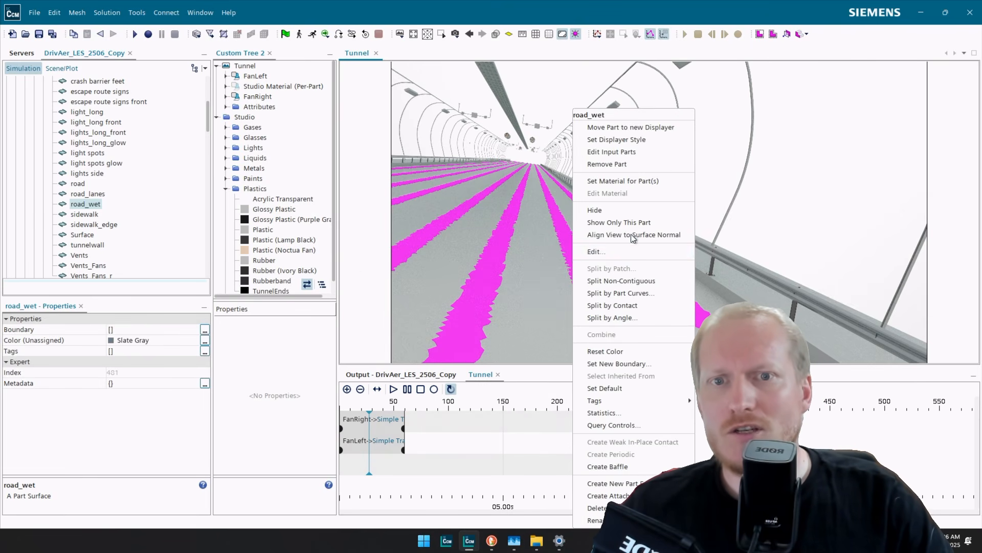
click(649, 182)
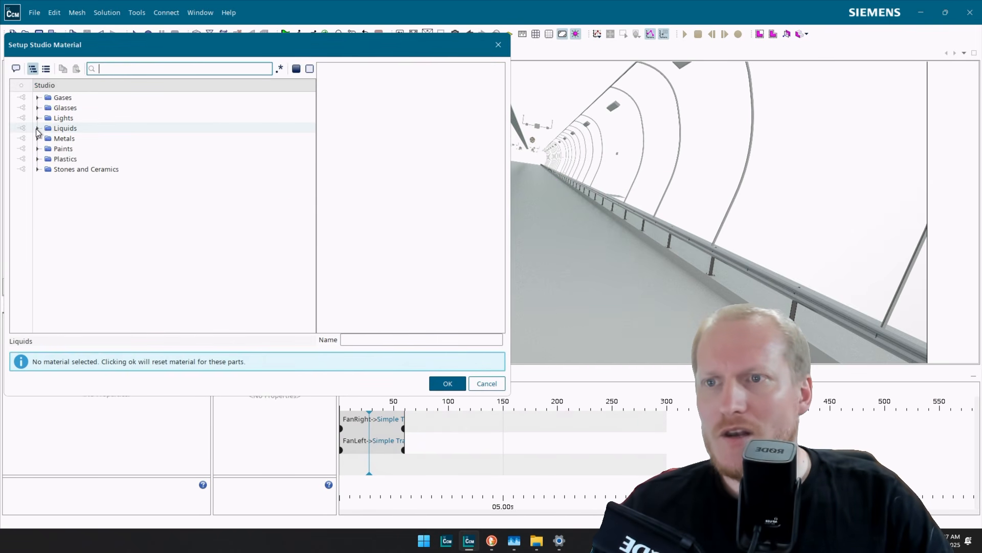
click(38, 129)
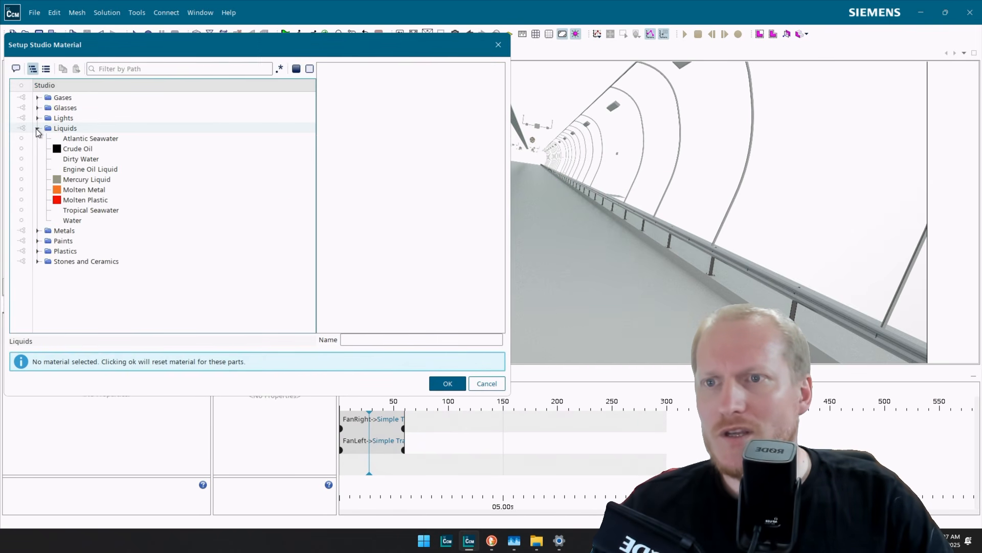
click(100, 218)
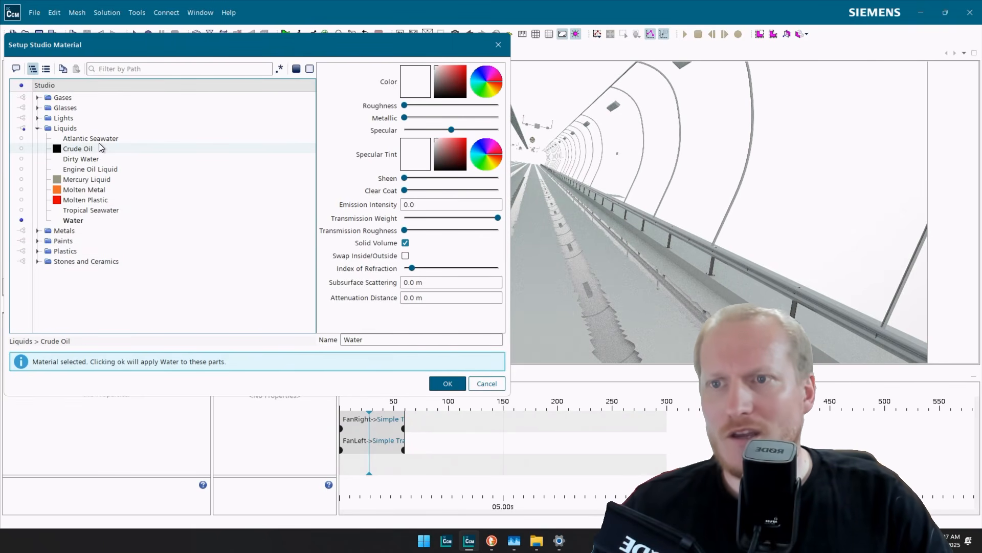
click(96, 159)
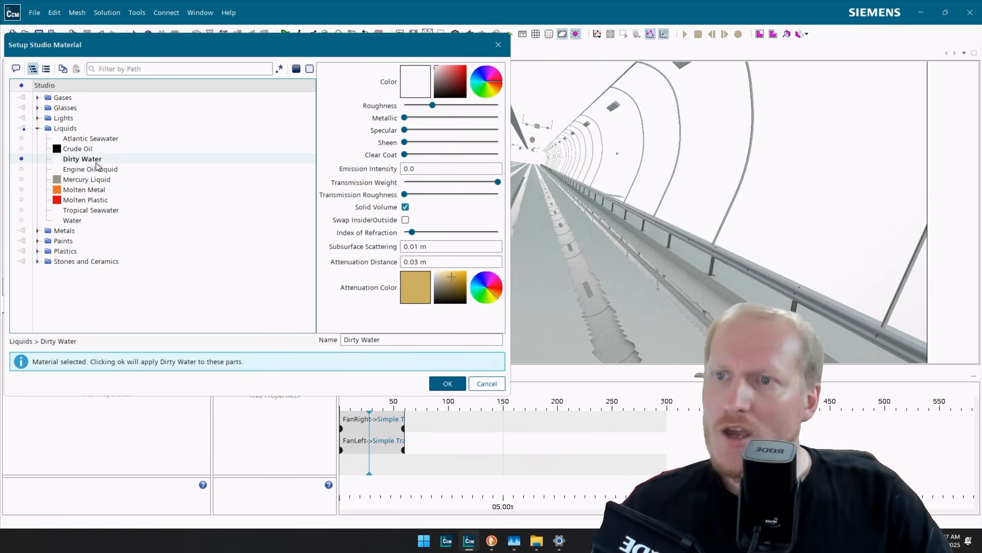
click(443, 384)
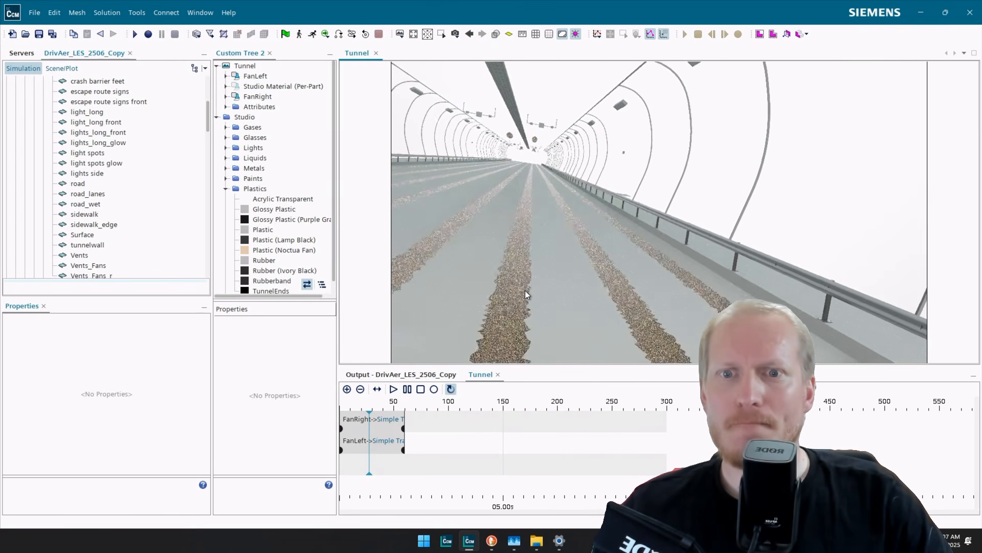
Pick the Paint Varnished studio material for the road_lanes surface and lighten its color to near white.
mouse_move(527, 293)
mouse_down()
mouse_move(512, 296)
mouse_move(555, 287)
mouse_move(522, 281)
mouse_up()
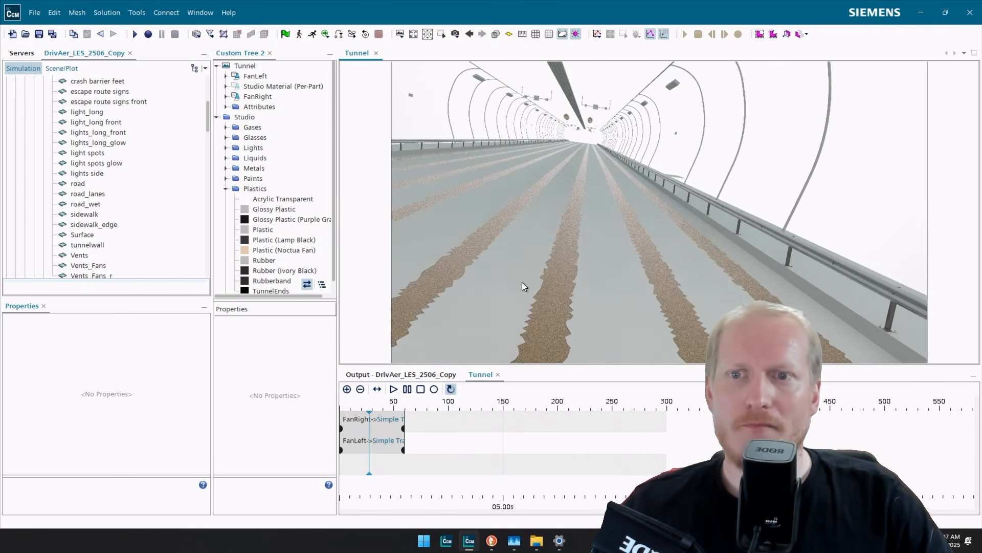
click(492, 277)
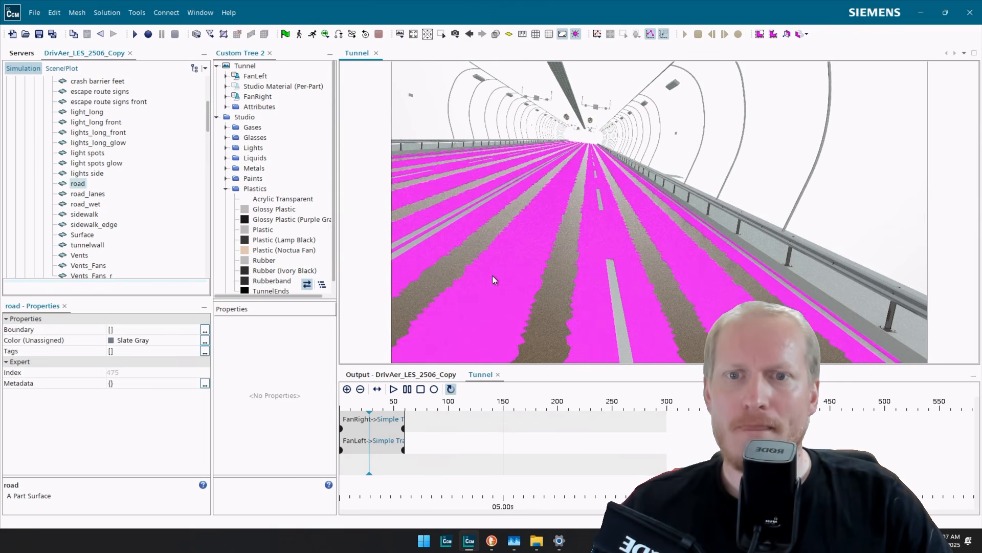
click(615, 284)
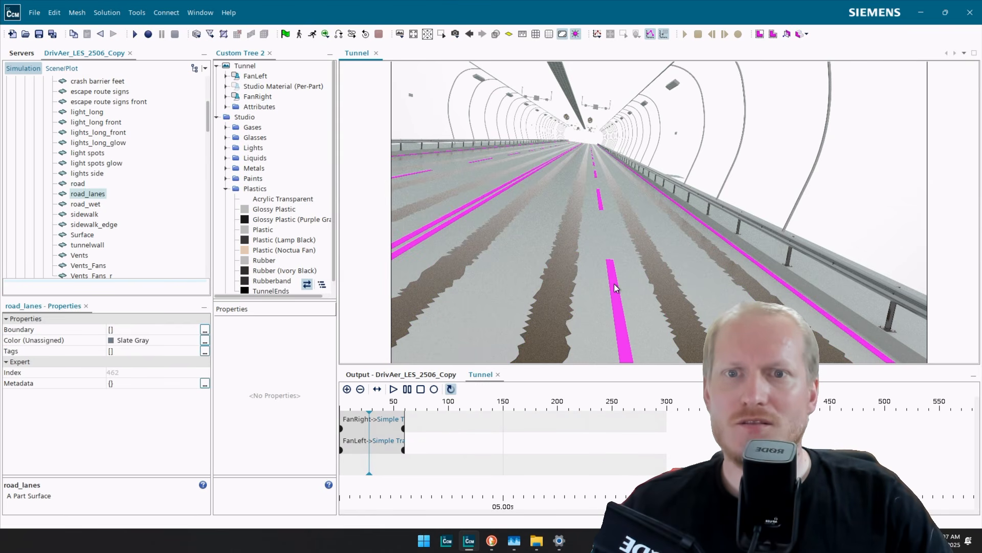
right_click(615, 287)
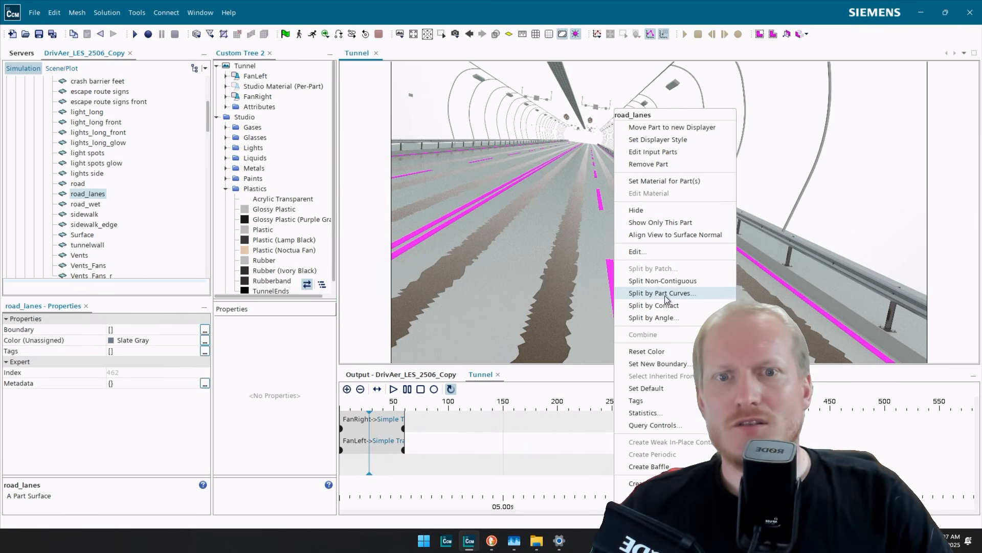
click(687, 183)
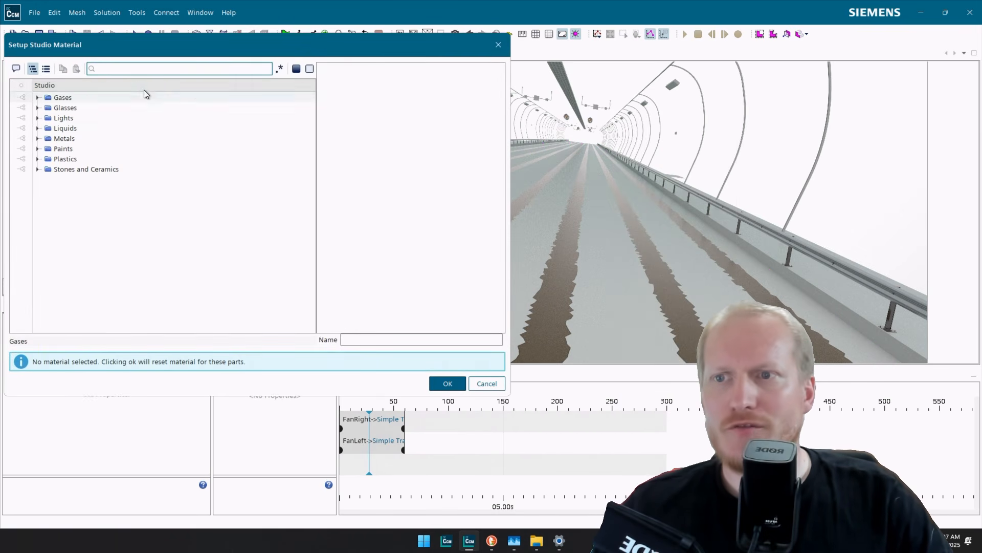
click(38, 148)
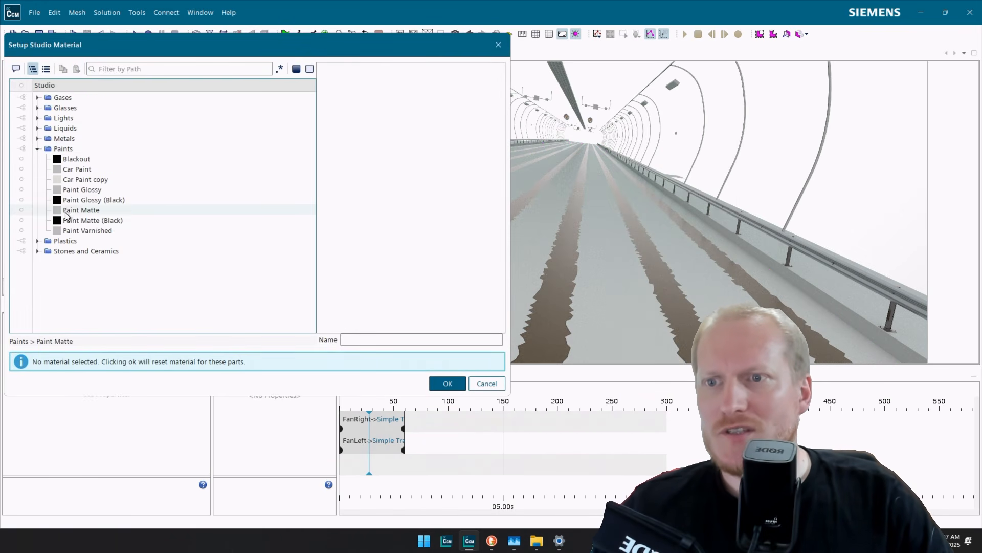
click(85, 231)
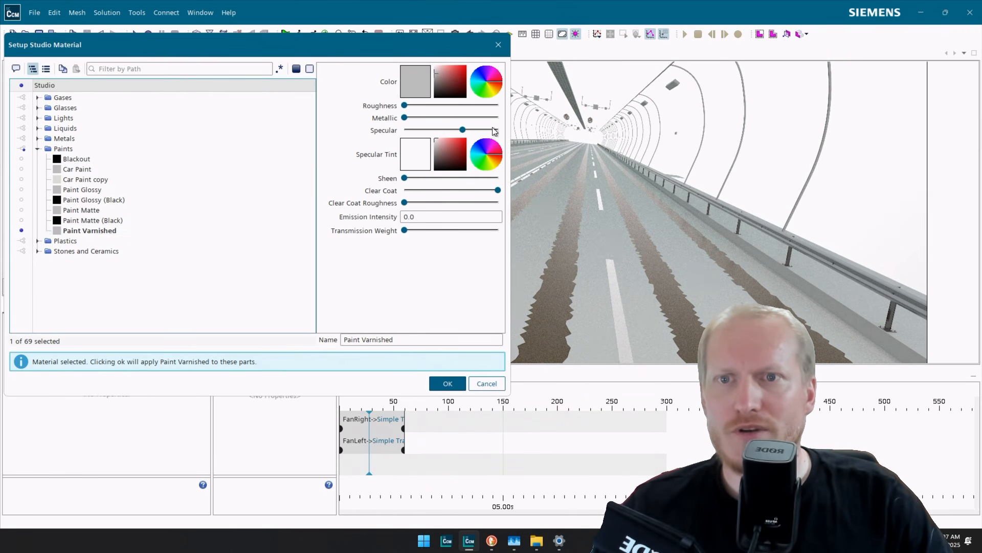
click(429, 69)
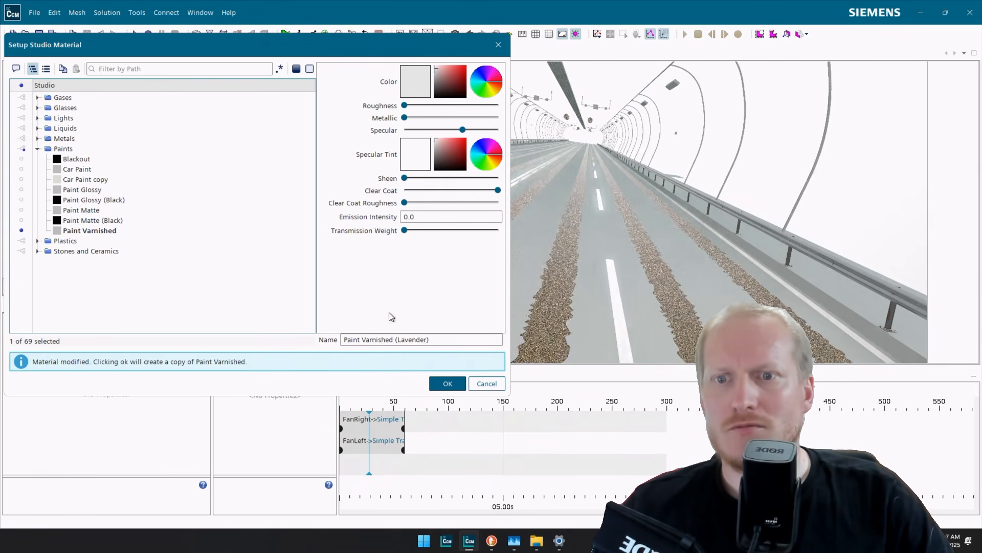
Name the modified Paint Varnished material WhiteStripes.
triple_click(432, 340)
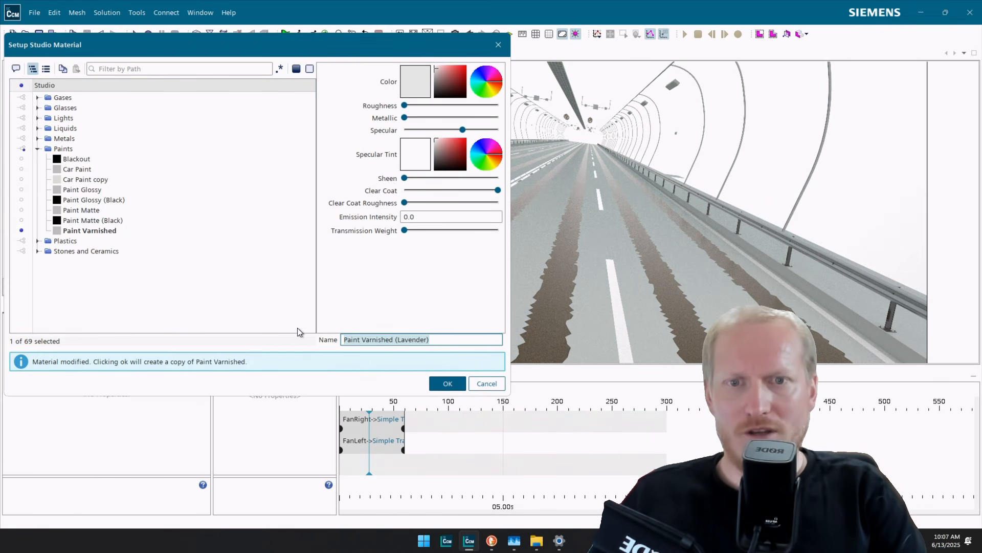
text(WhiteStripe)
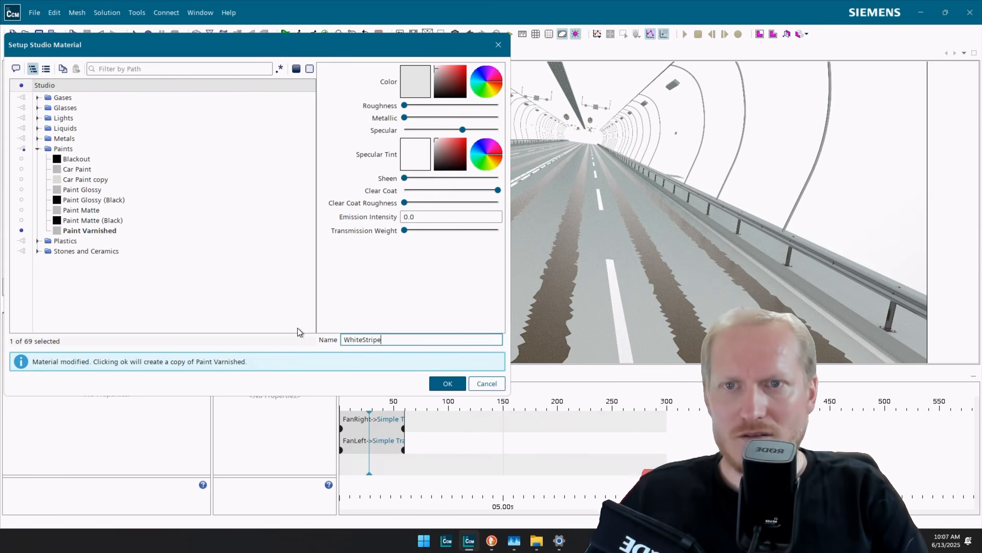
text(s)
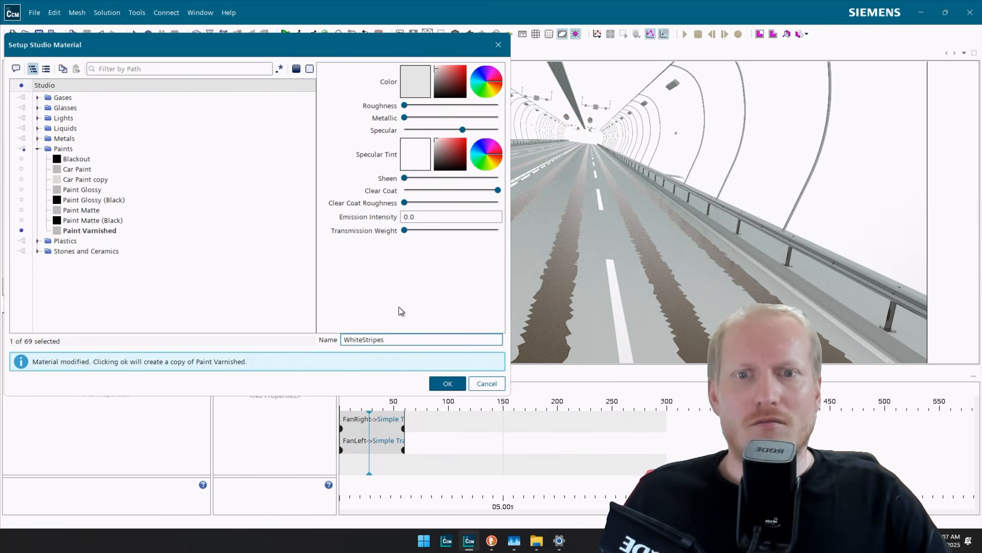
key(Tab)
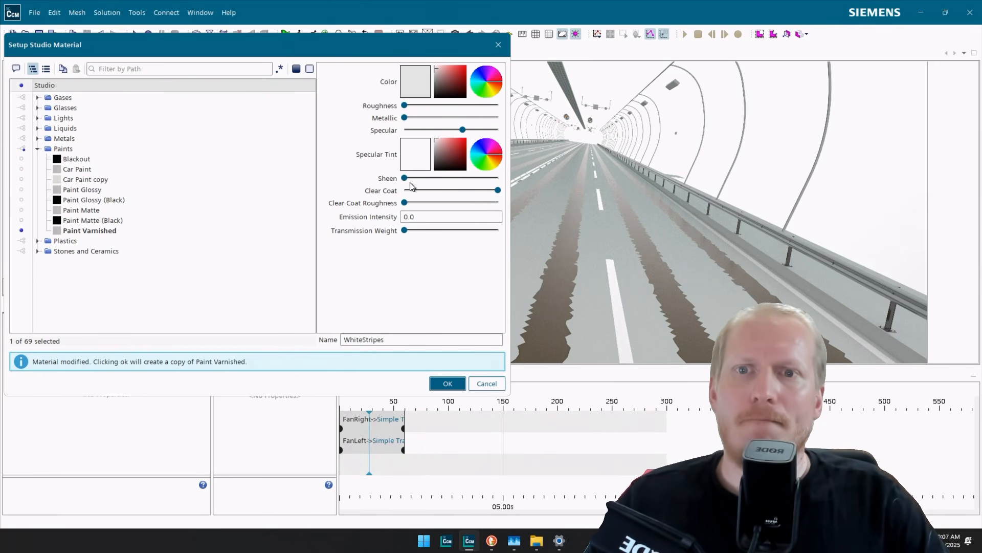
Set the WhiteStripes material's specular, sheen and roughness to maximum, its clear coat to zero, and apply it to the road lanes.
drag(462, 129, 520, 130)
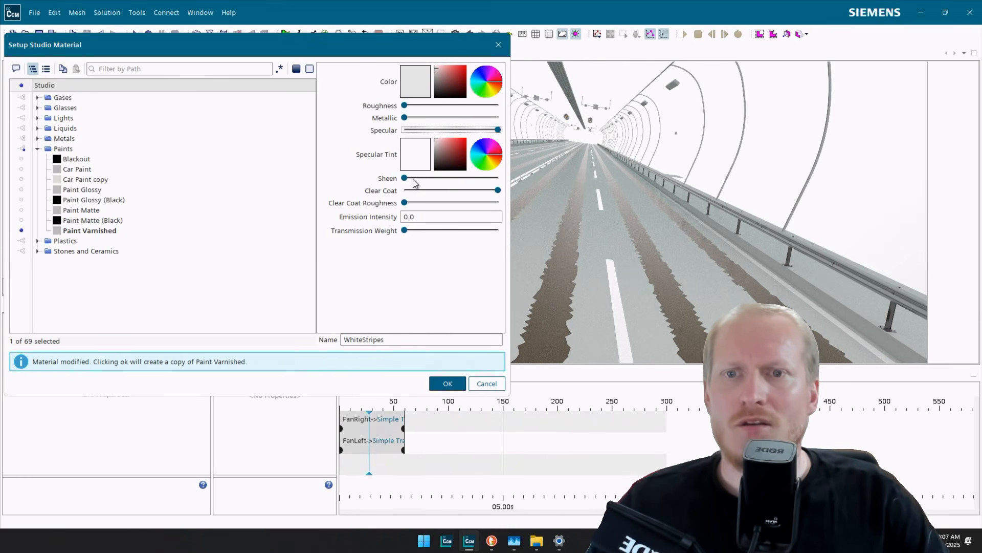
drag(404, 179, 498, 178)
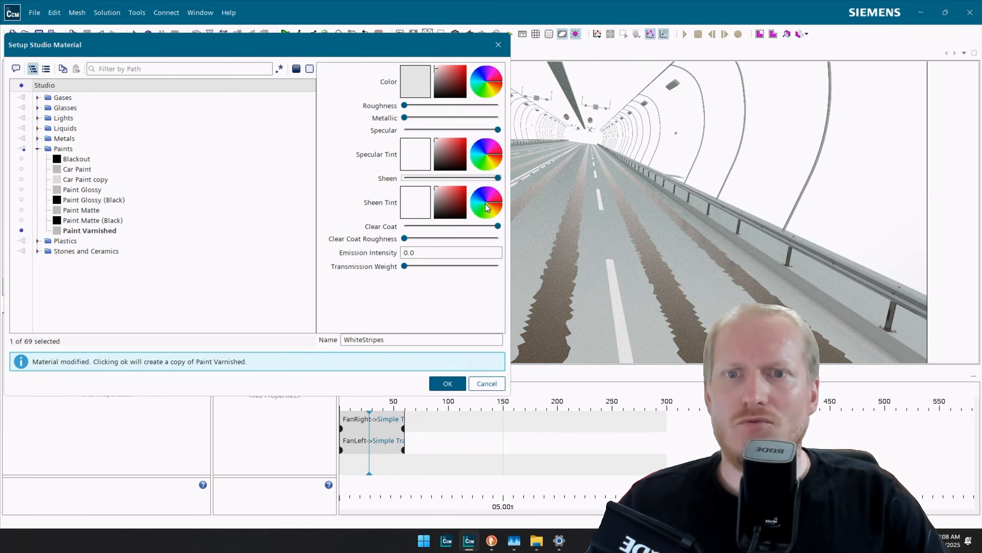
drag(498, 226, 392, 228)
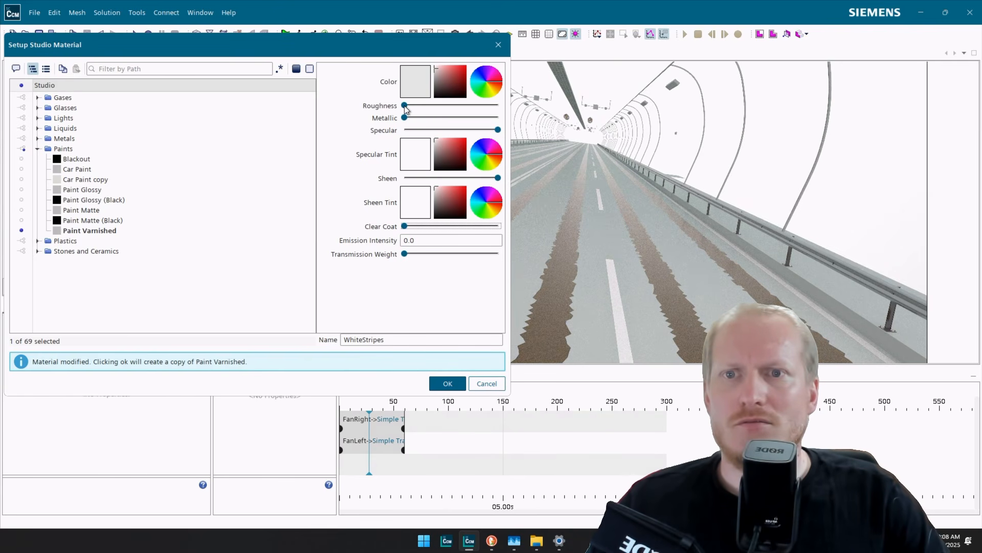
drag(404, 105, 544, 106)
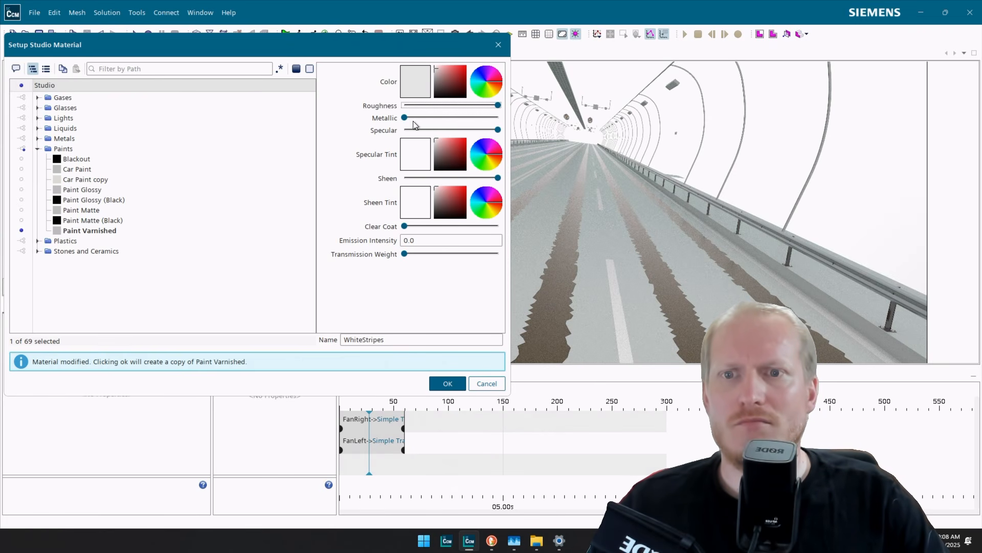
drag(405, 227, 498, 226)
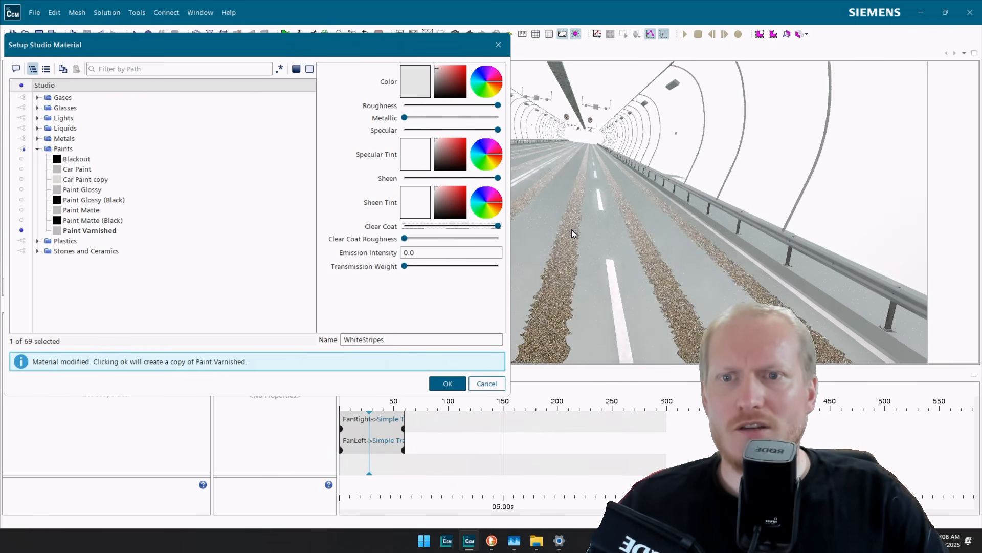
drag(405, 238, 583, 240)
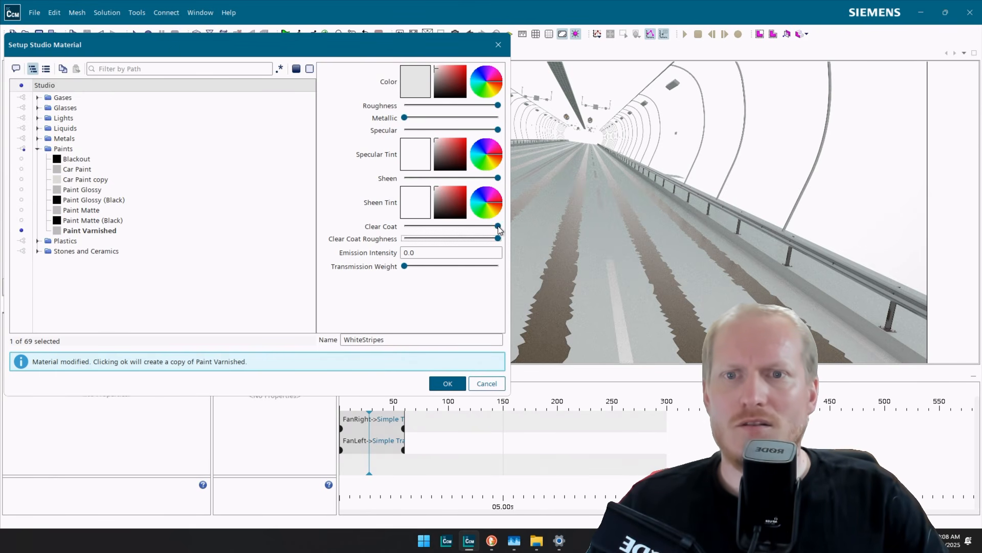
drag(498, 225, 333, 225)
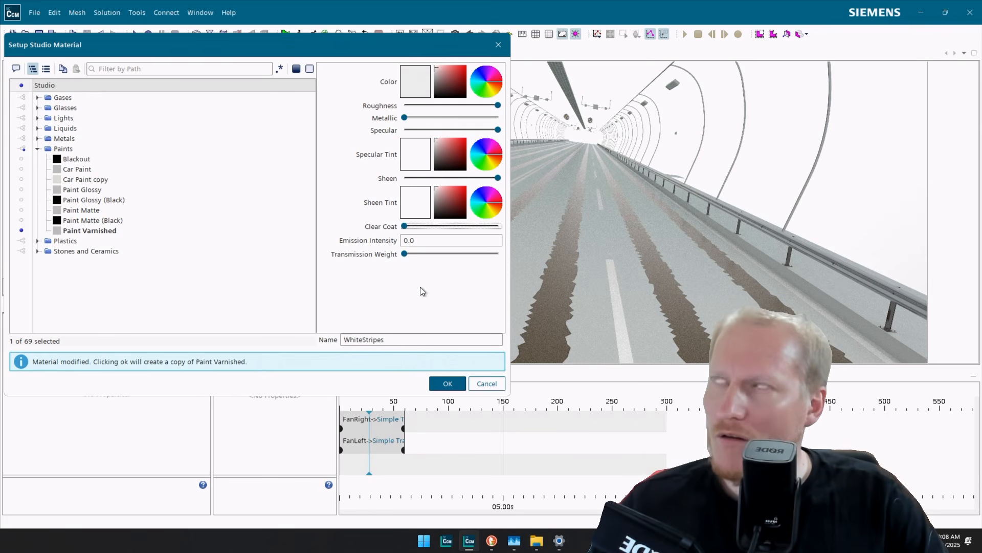
click(444, 385)
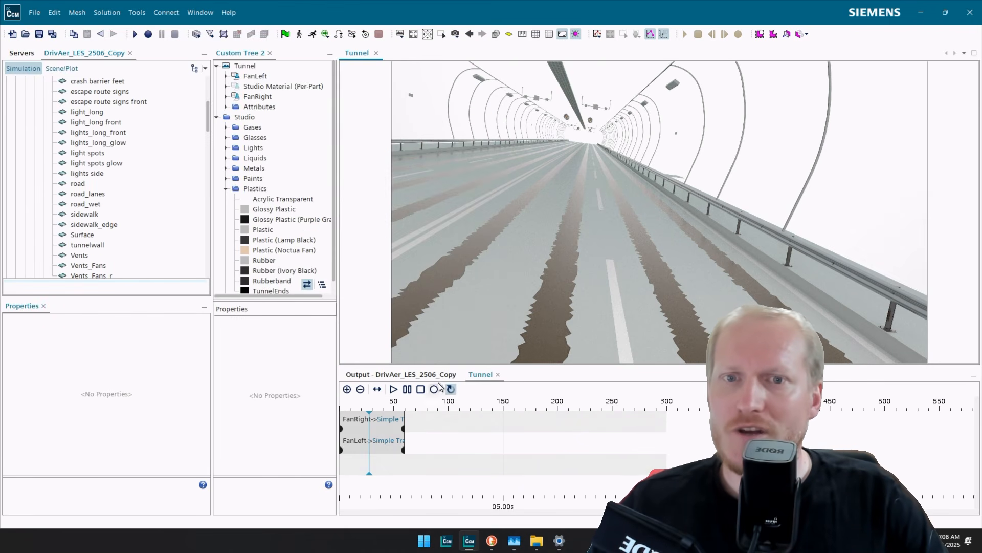
Assign the Ground material from Stones and Ceramics to the road surface.
mouse_move(587, 223)
mouse_down()
mouse_move(582, 237)
mouse_move(588, 215)
mouse_move(591, 223)
mouse_up()
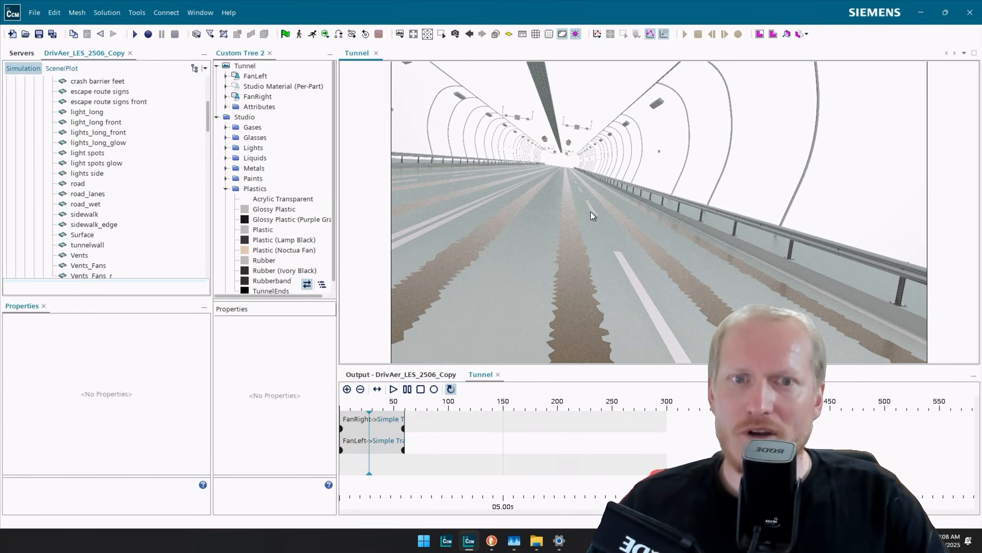
click(544, 250)
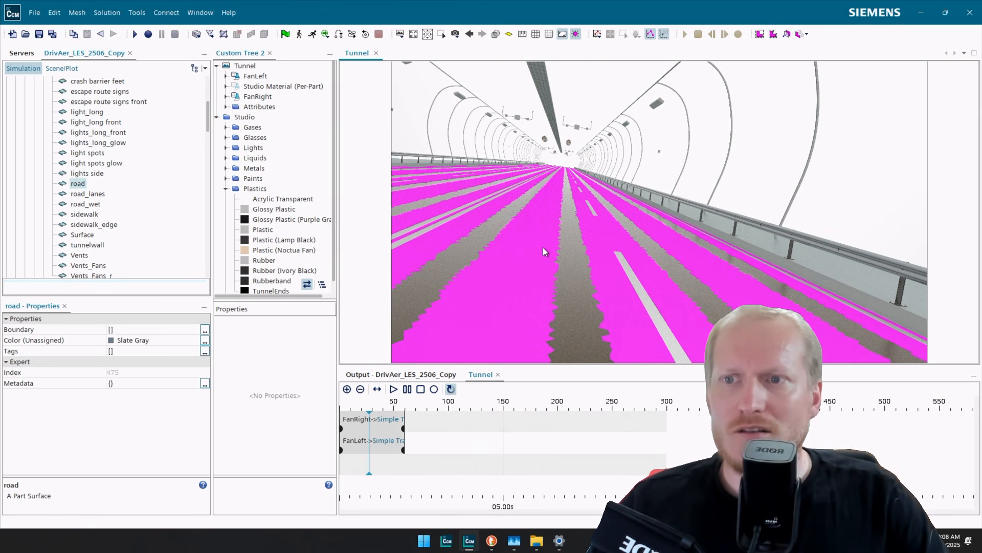
click(90, 194)
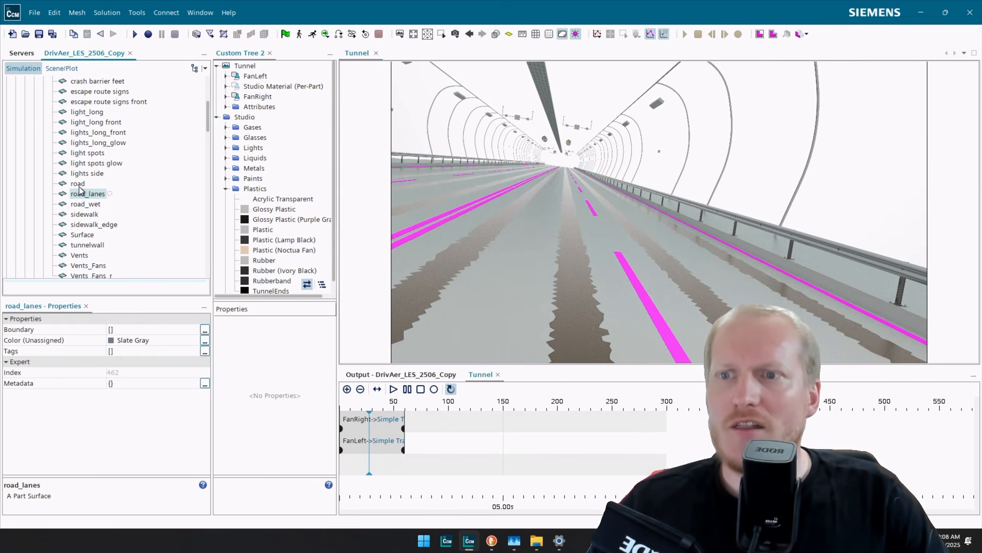
click(79, 184)
right_click(508, 255)
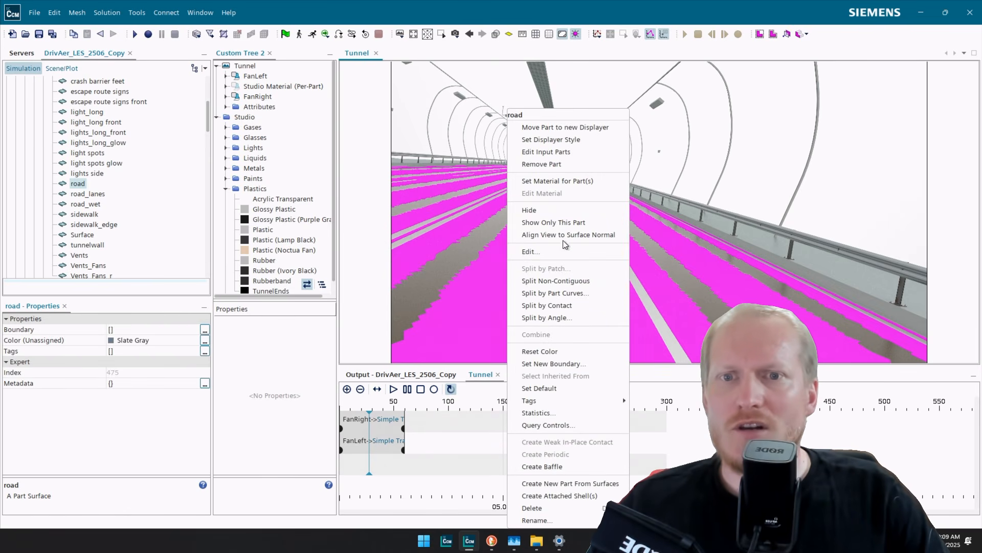
click(587, 177)
click(56, 169)
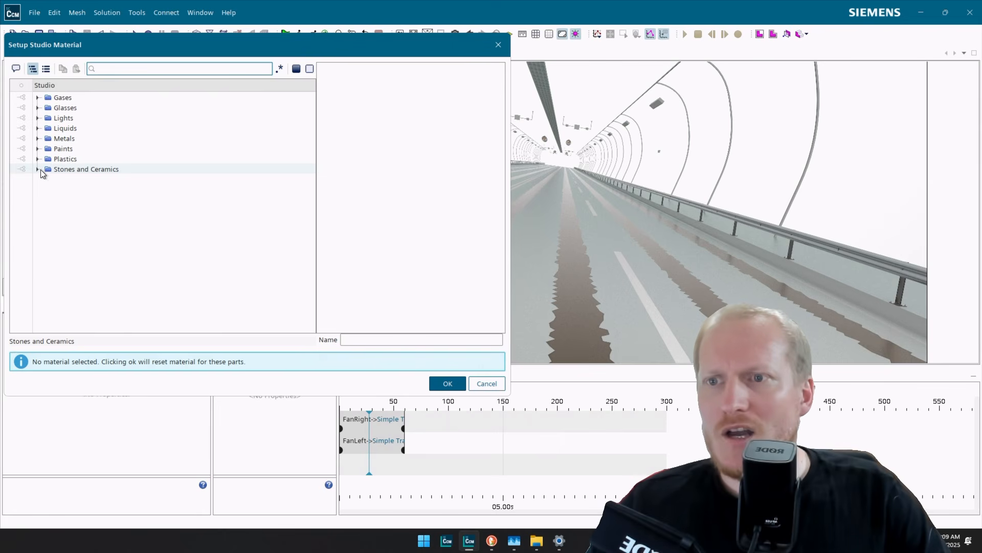
click(37, 168)
click(82, 179)
click(92, 184)
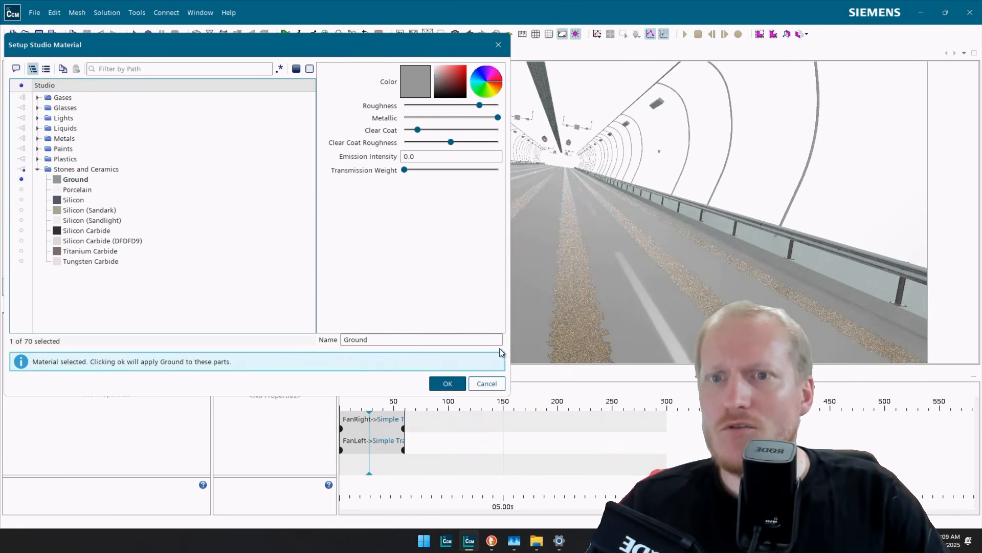
click(448, 384)
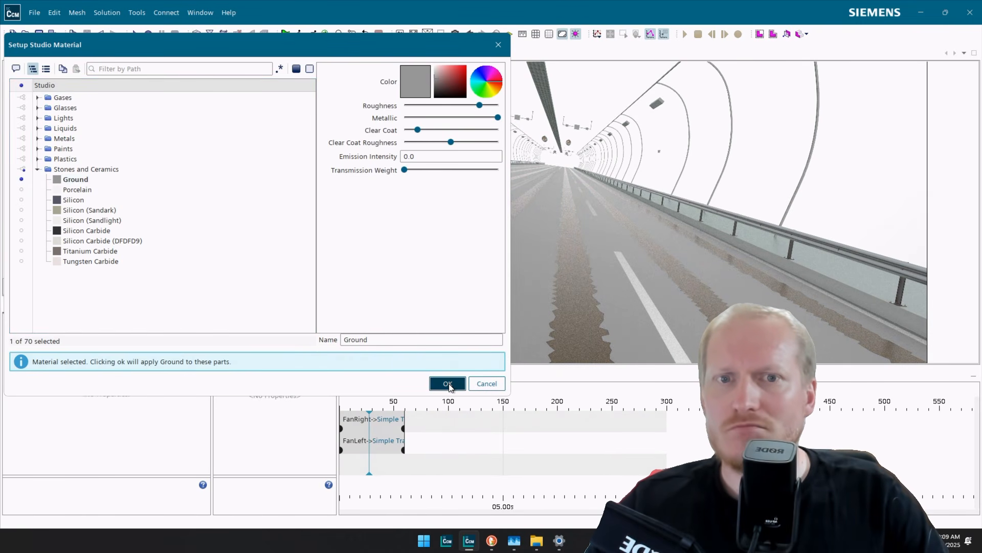
Select the sidewalk and sidewalk_edge surfaces together and open the studio material setup for them.
click(807, 271)
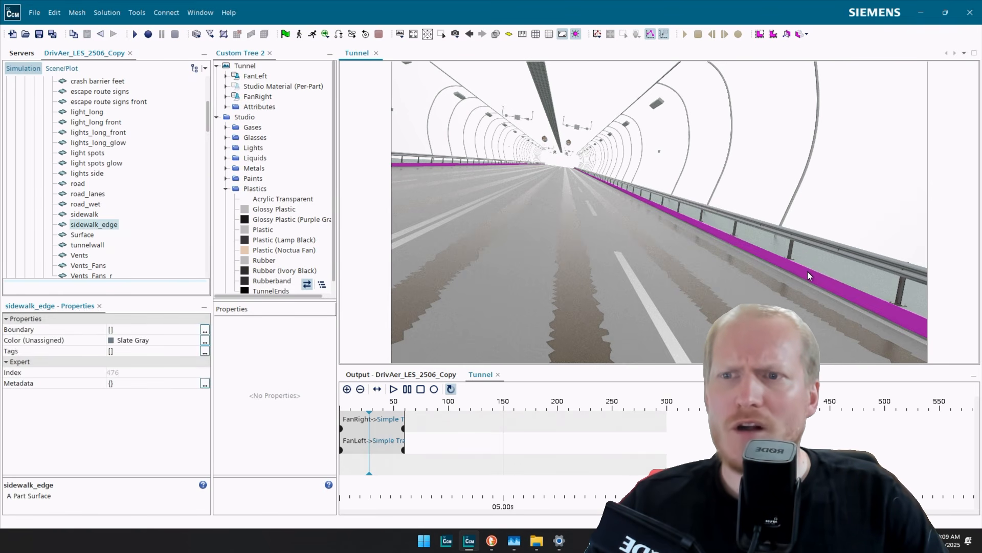
drag(757, 267, 730, 268)
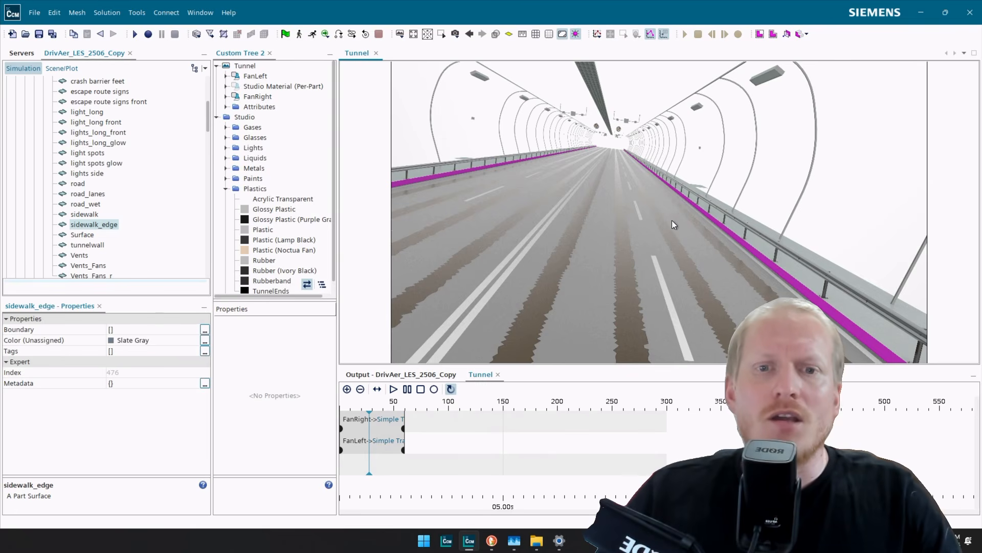
drag(671, 221, 693, 242)
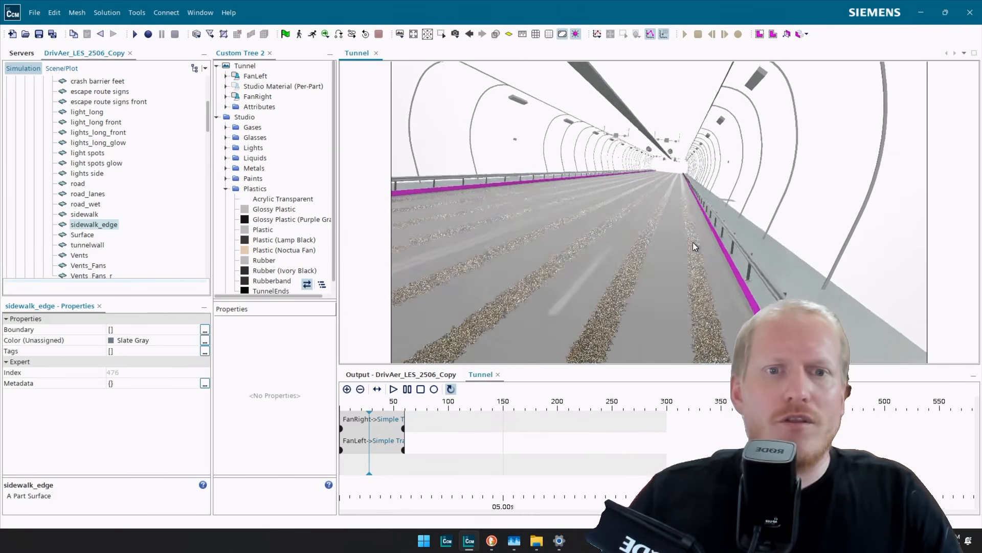
ctrl+click(785, 260)
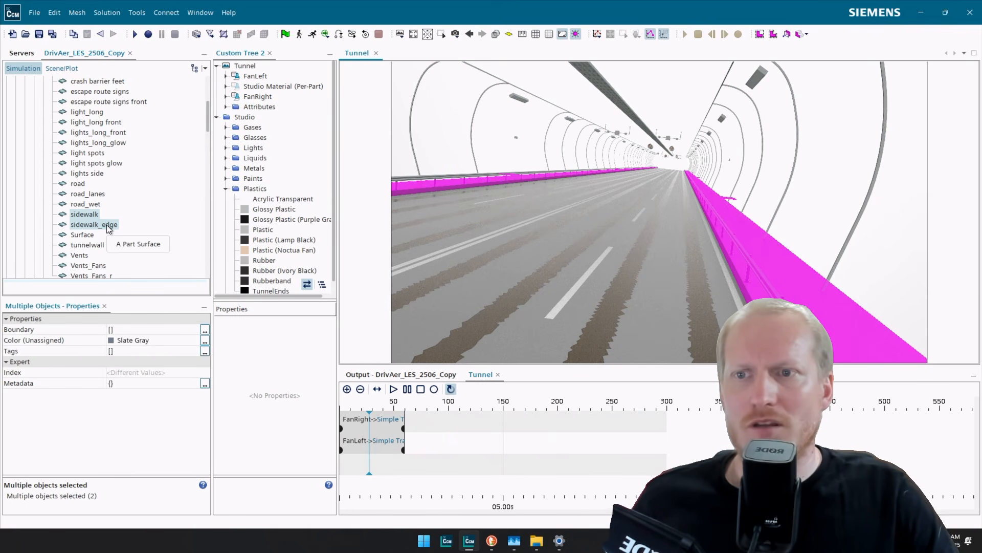
right_click(788, 259)
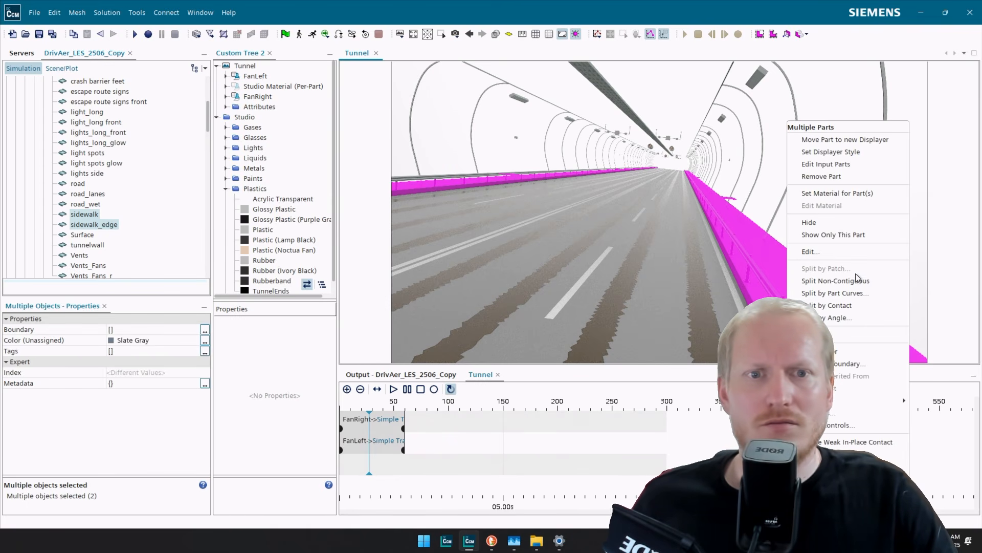
click(853, 195)
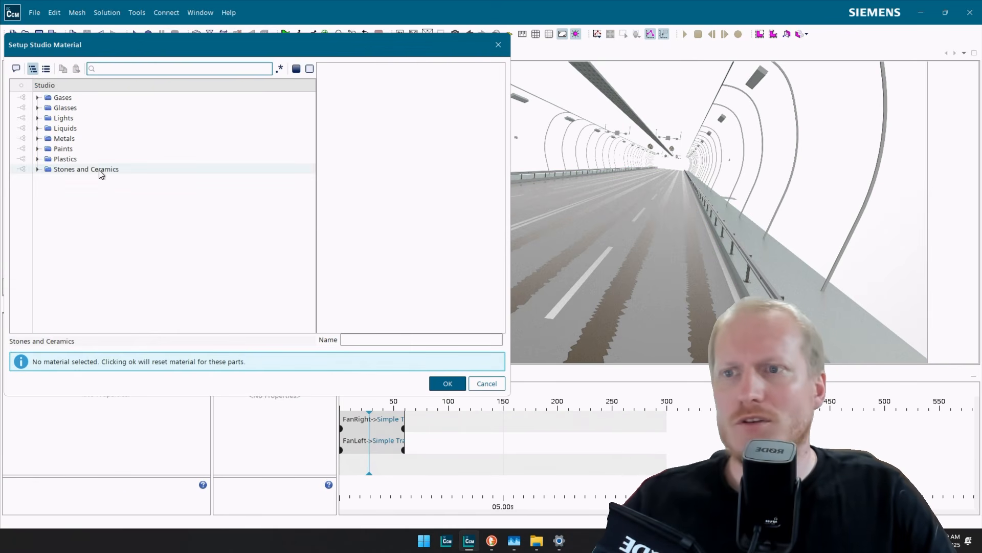
Preview several Stones and Ceramics materials on the sidewalk surfaces and choose Silicon Carbide.
click(38, 169)
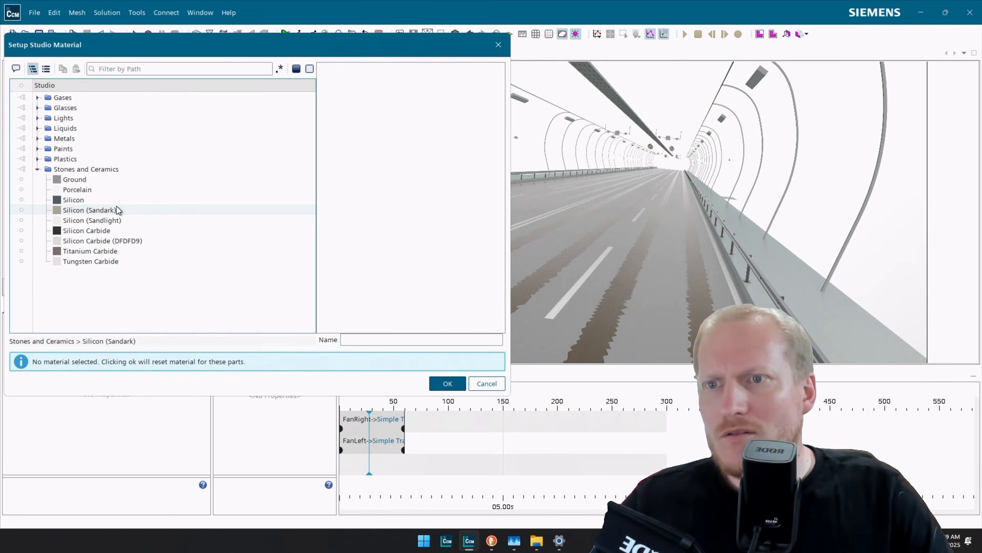
click(110, 253)
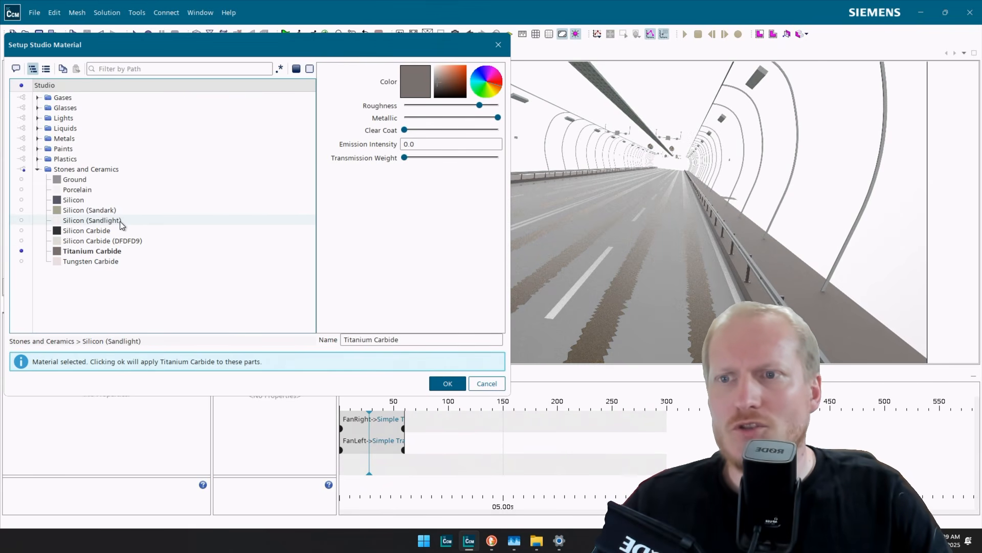
click(103, 189)
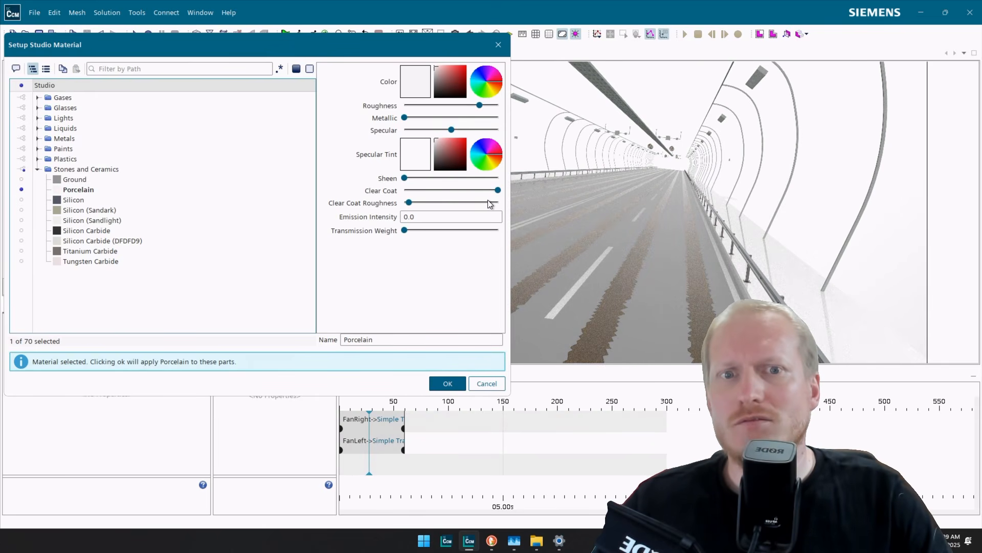
click(79, 202)
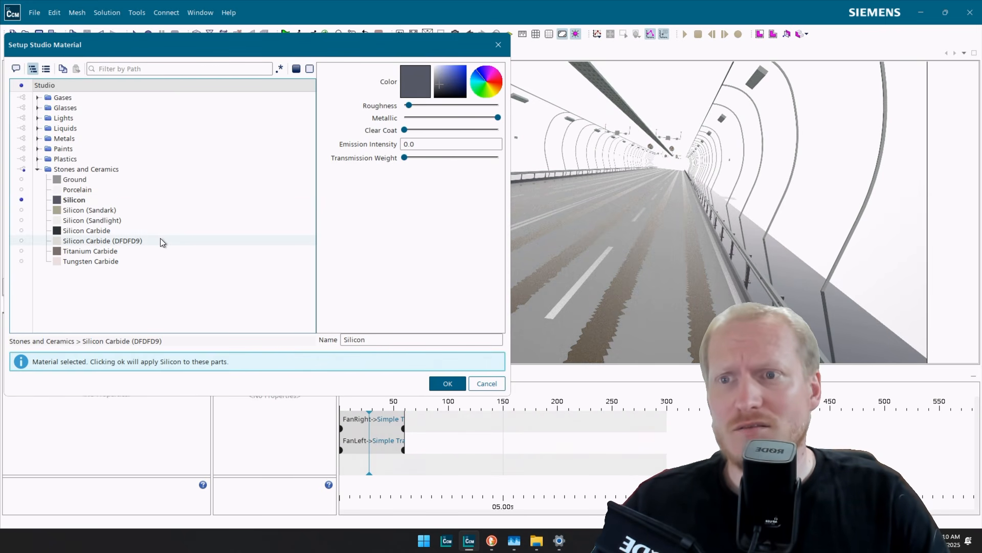
click(115, 210)
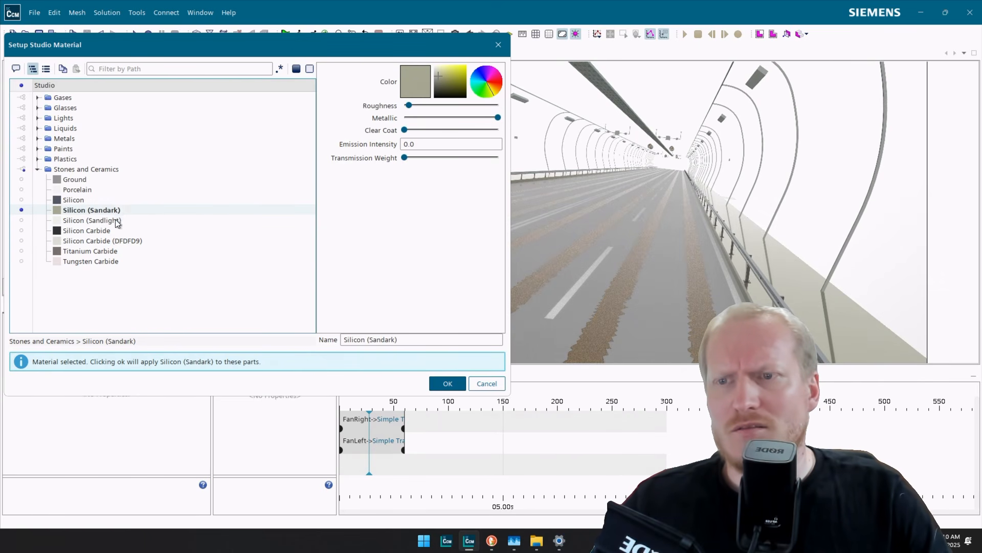
click(116, 220)
click(112, 231)
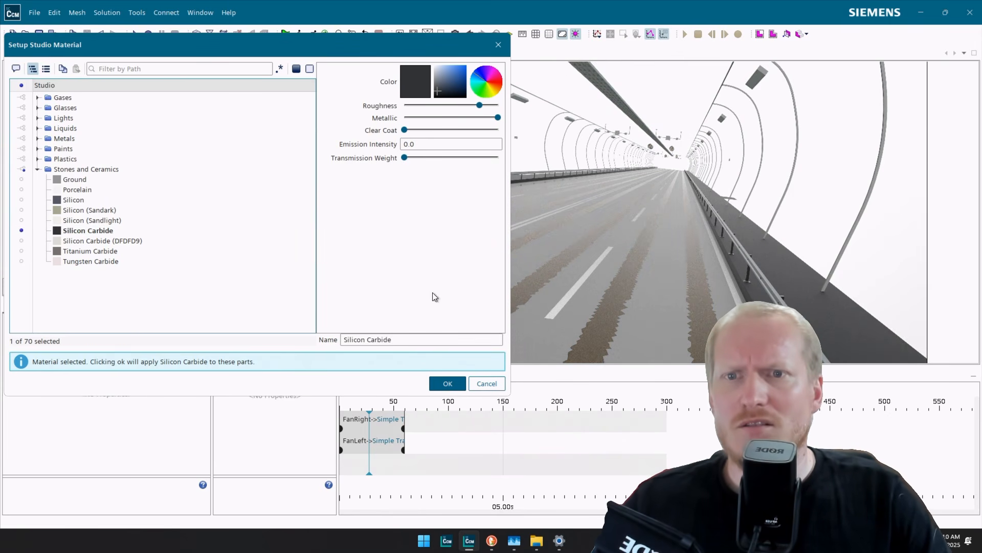
Lighten the Silicon Carbide color to dim gray, name the material SideWalk and apply it to both sidewalk surfaces.
drag(438, 94, 431, 85)
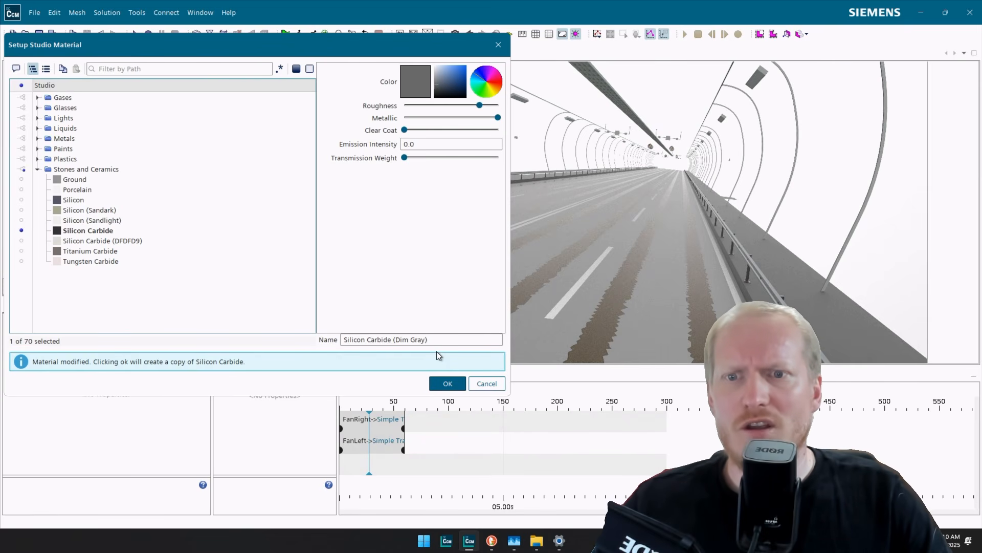
drag(442, 343, 250, 338)
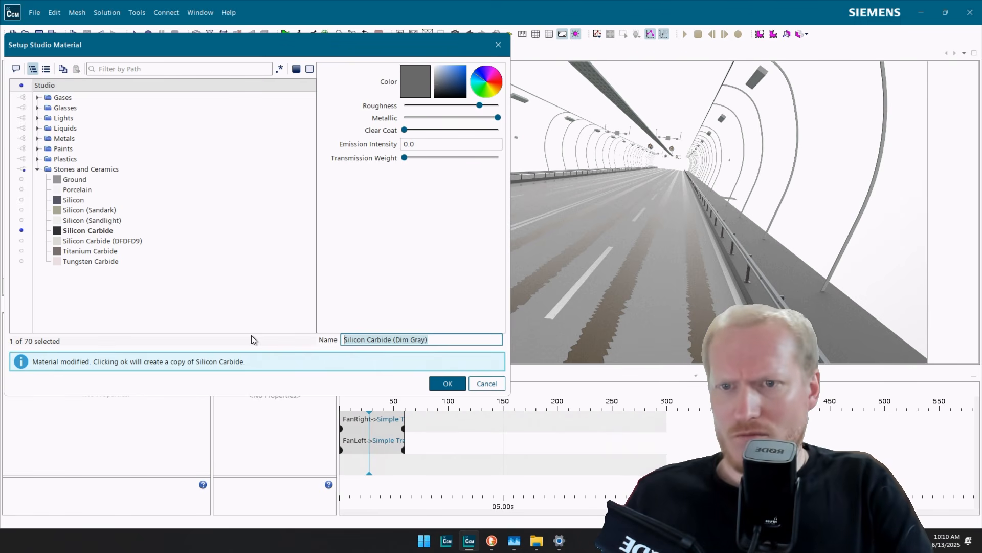
text(SideWla)
key(BackSpace)
key(BackSpace)
text(alk)
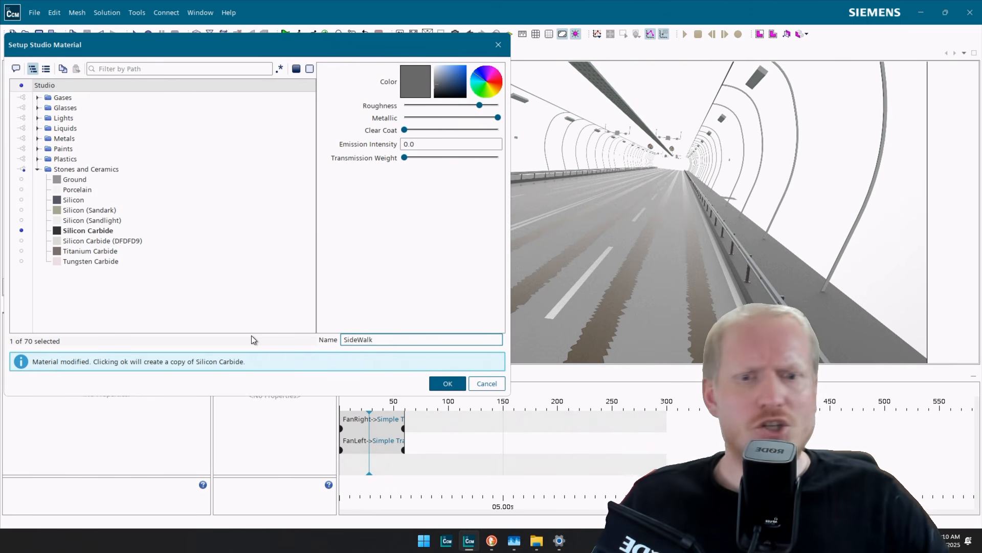
click(443, 383)
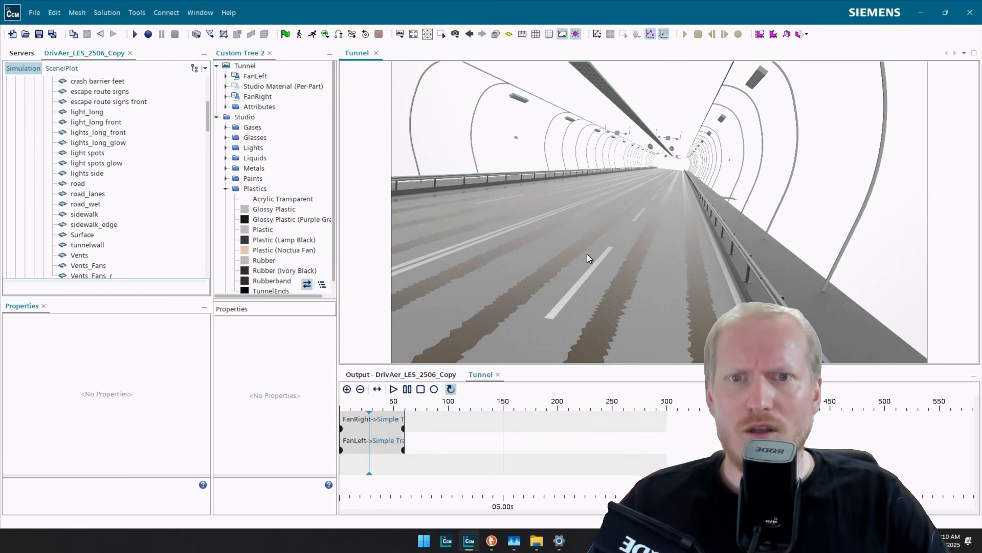
Assign the Aluminum material from Metals to the Vents surface.
drag(552, 240, 669, 269)
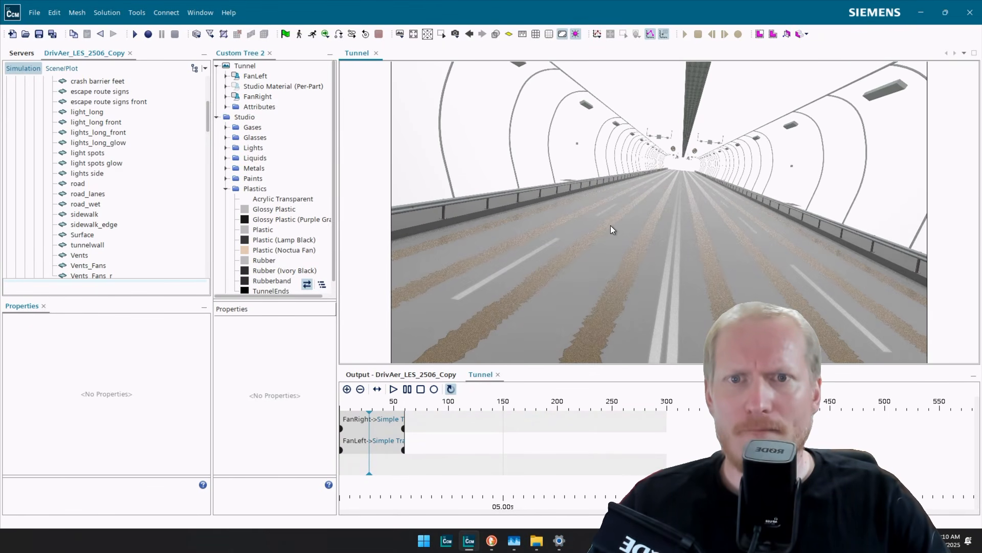
mouse_move(610, 226)
mouse_down()
mouse_move(609, 238)
mouse_move(557, 214)
mouse_move(596, 218)
mouse_move(571, 222)
mouse_move(688, 182)
mouse_move(615, 191)
mouse_move(622, 222)
mouse_move(639, 213)
mouse_move(604, 212)
mouse_up()
click(505, 219)
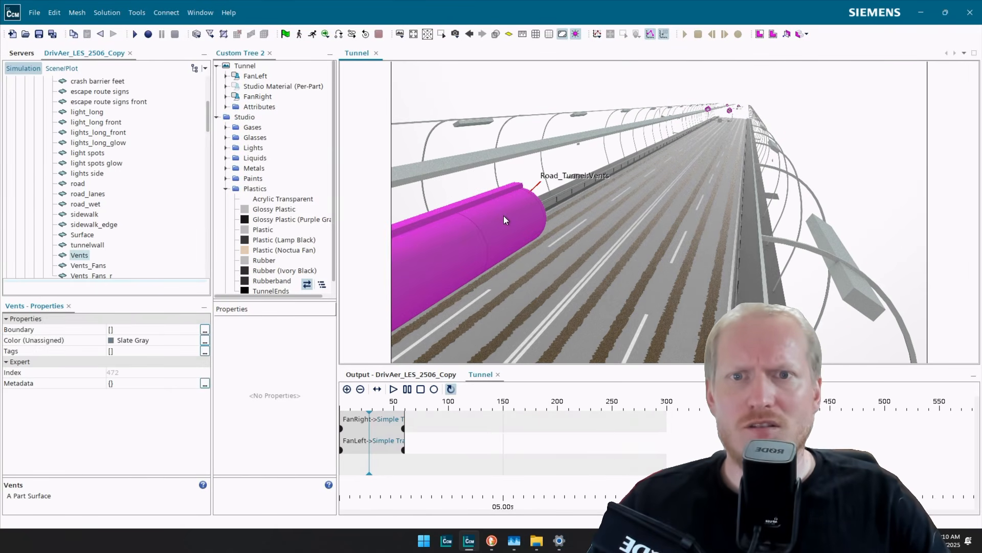
right_click(499, 217)
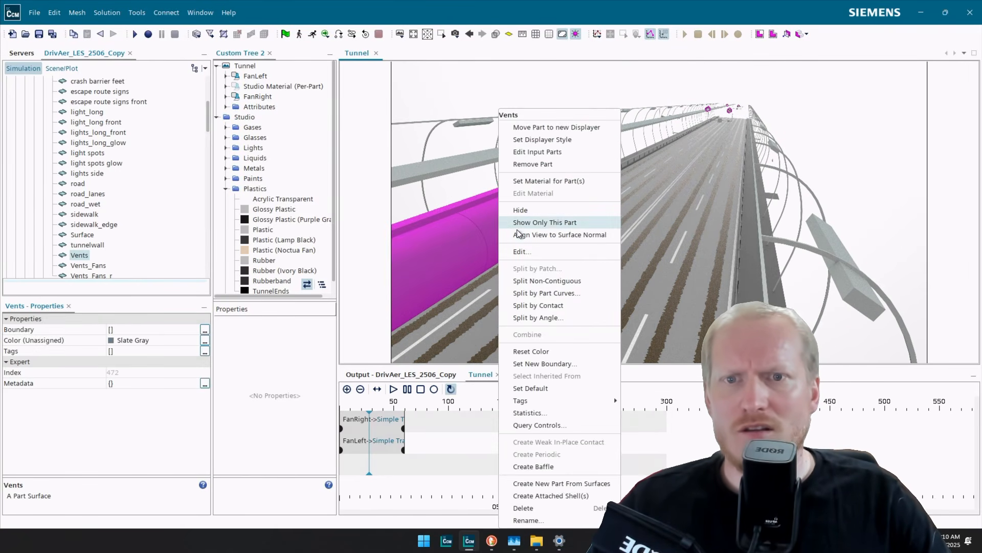
click(576, 177)
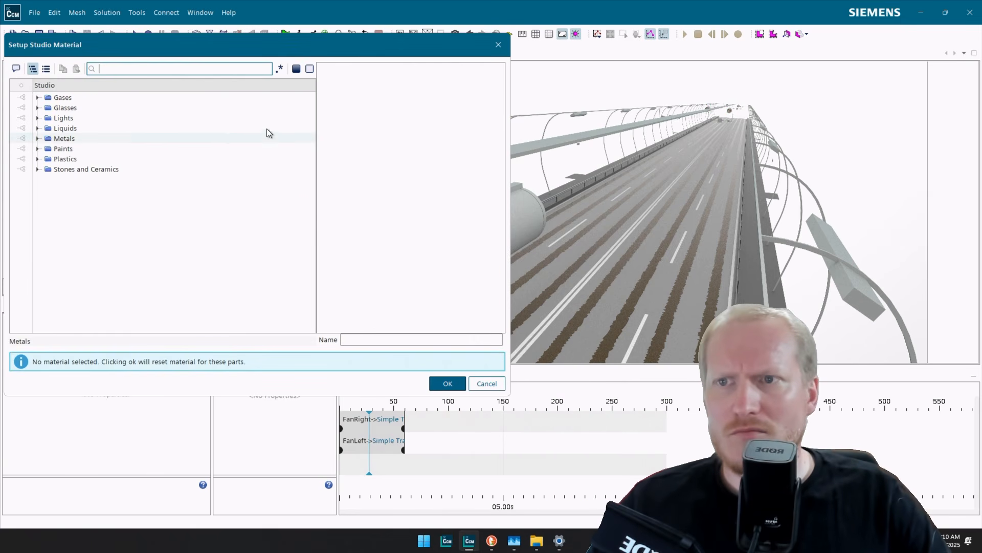
click(37, 139)
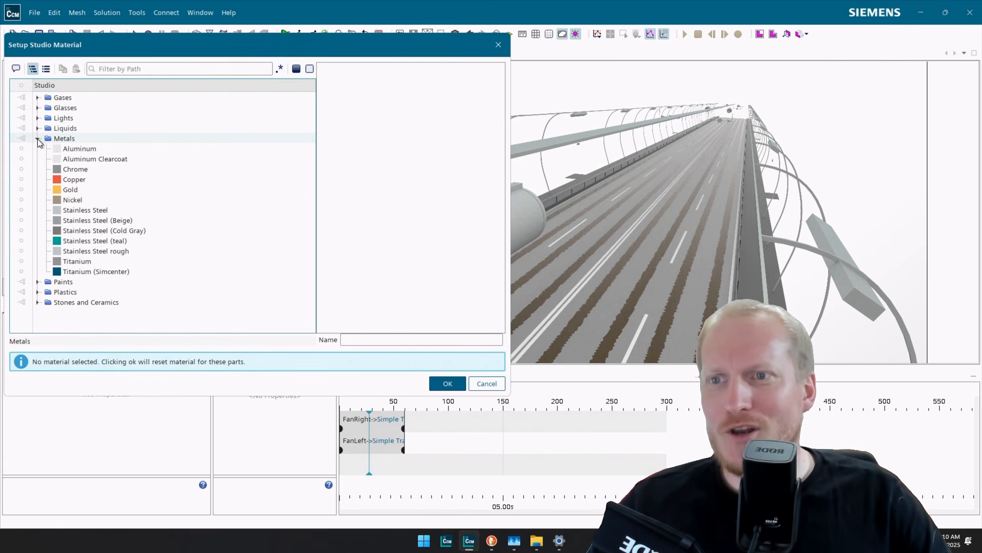
click(80, 148)
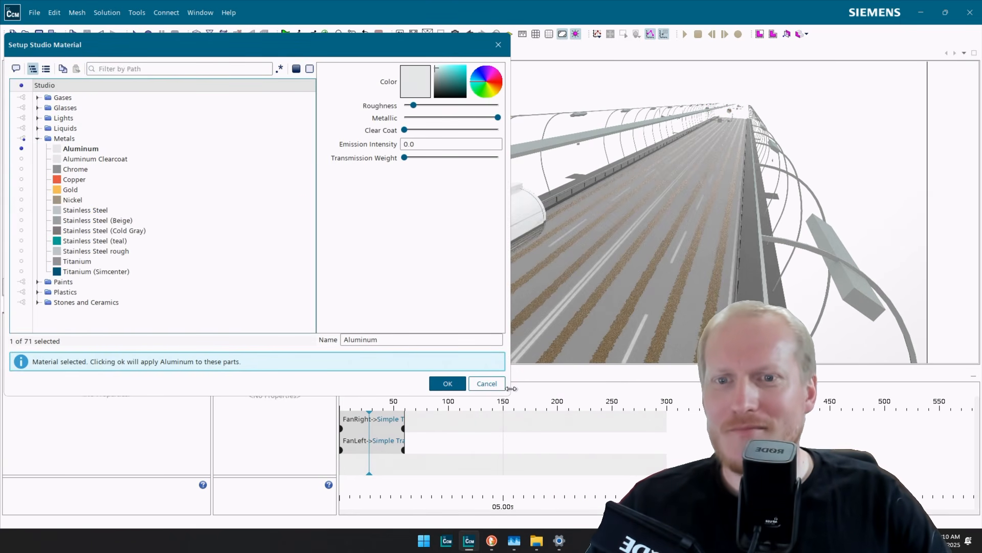
click(447, 384)
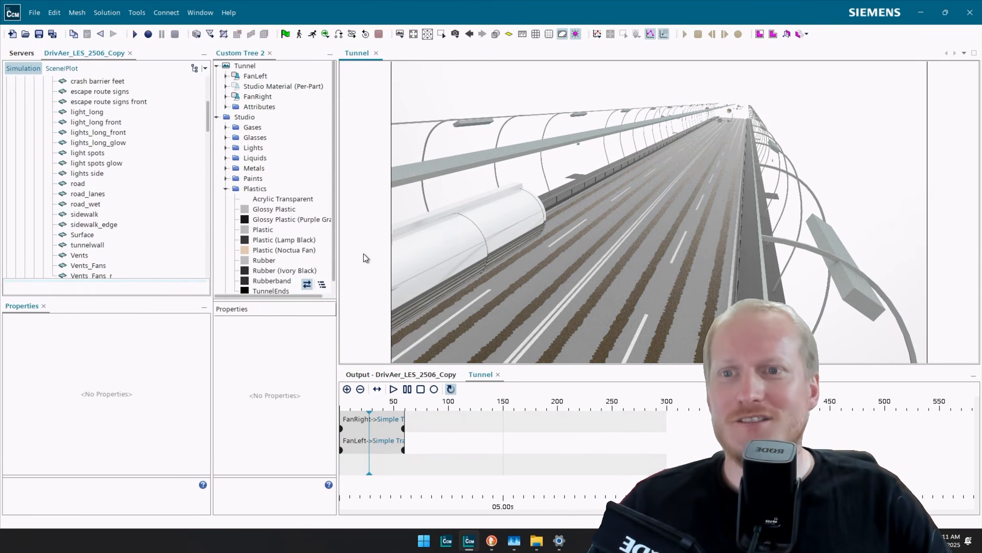
Switch to the browser and expand the Reddit post Exact Noctua Fan Colors to read the Pantone code for brown.
click(437, 238)
right_click(437, 238)
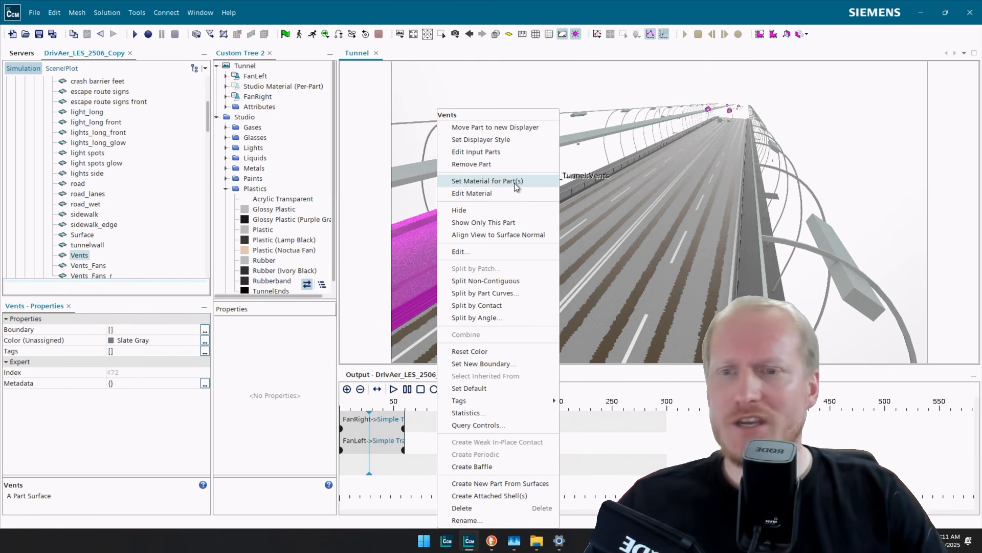
click(496, 542)
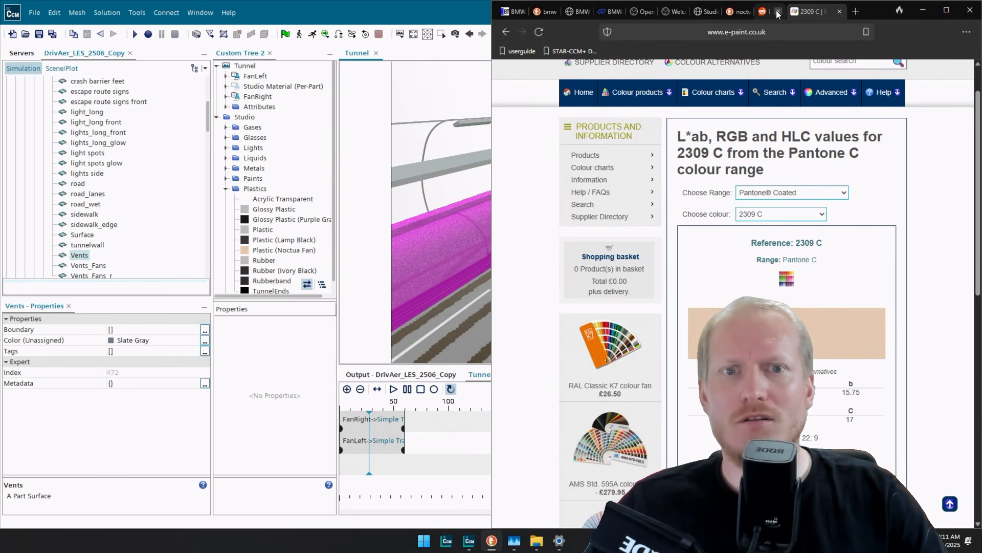
click(778, 11)
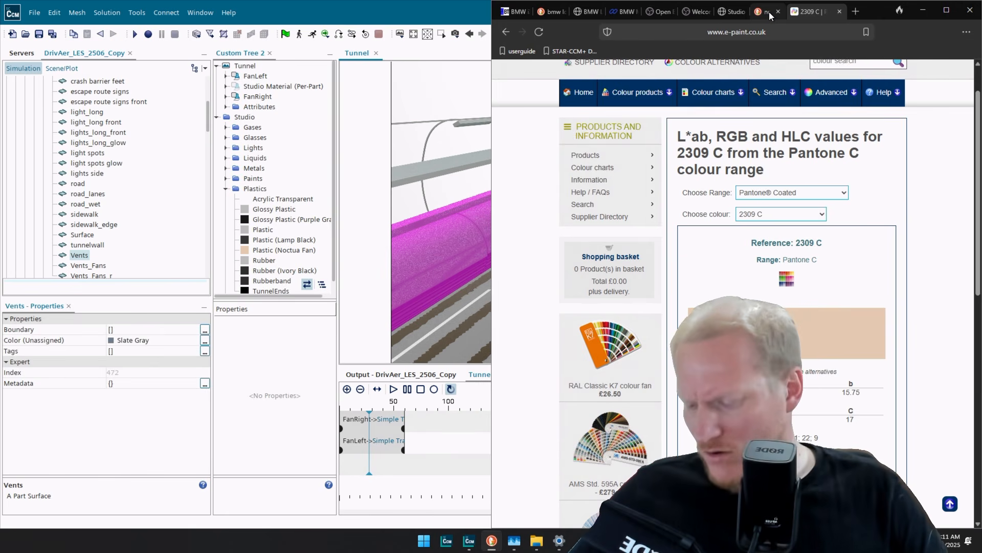
key(ctrl+shift+t)
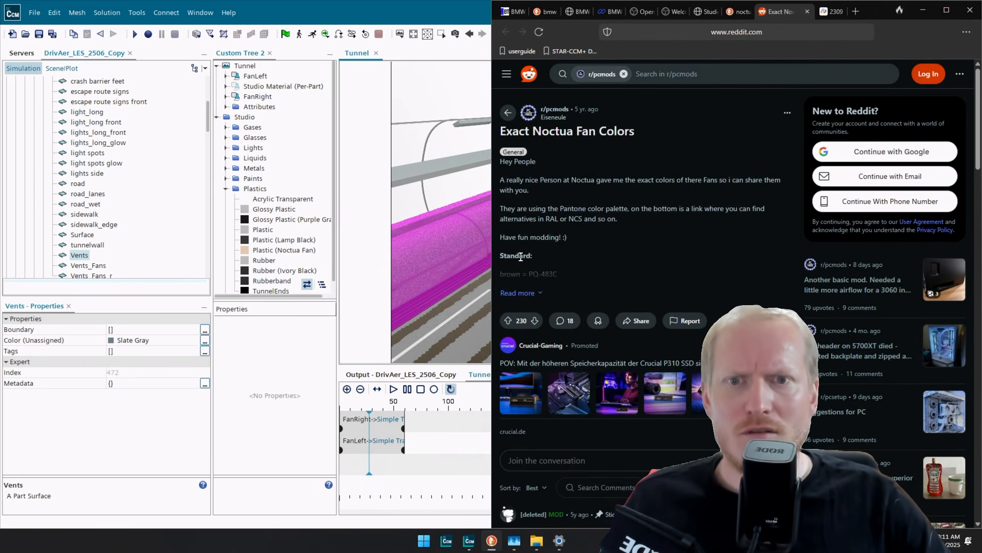
click(535, 292)
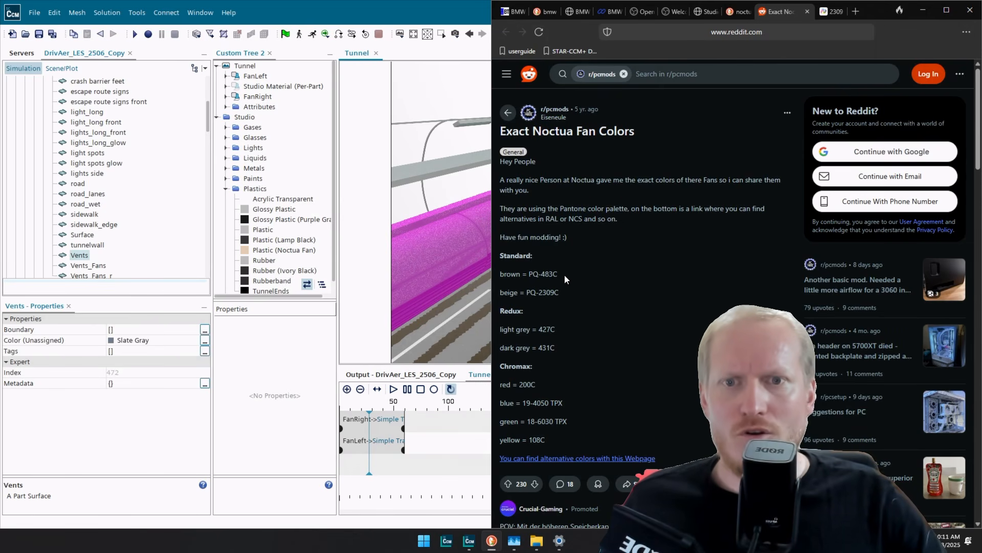
Look up colour 483 C in the Pantone Coated range on the e-paint site.
click(832, 12)
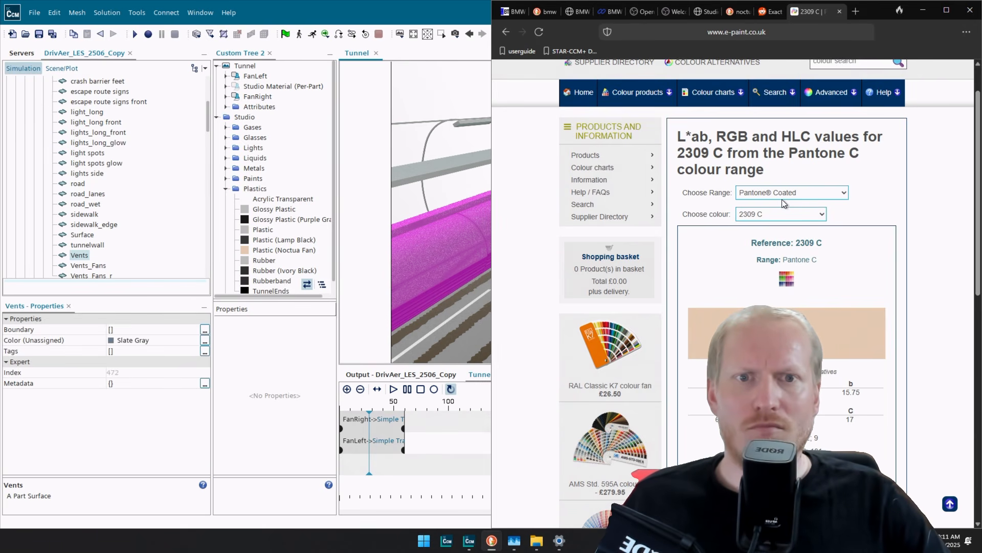
click(780, 214)
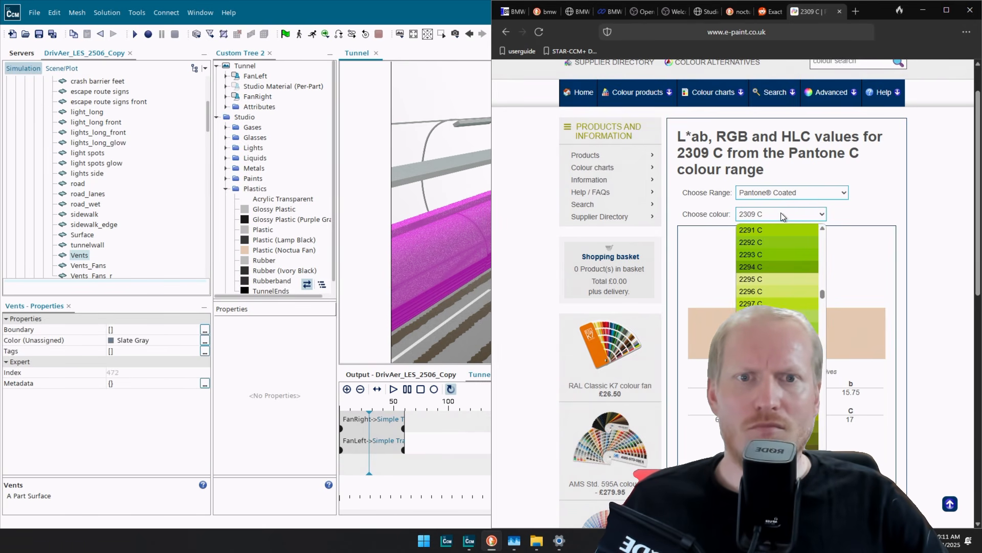
scroll(777, 266, up, 15)
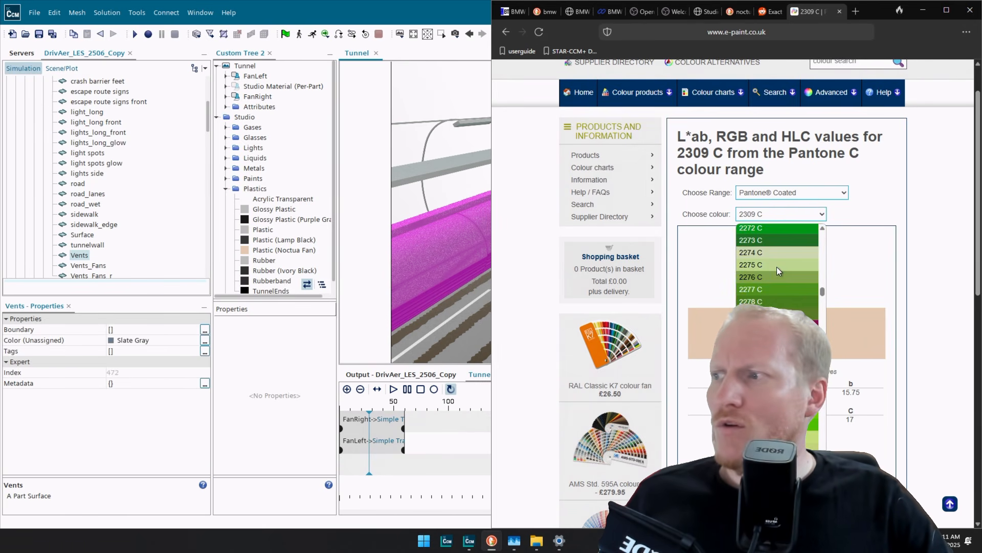
drag(824, 284, 818, 379)
click(759, 280)
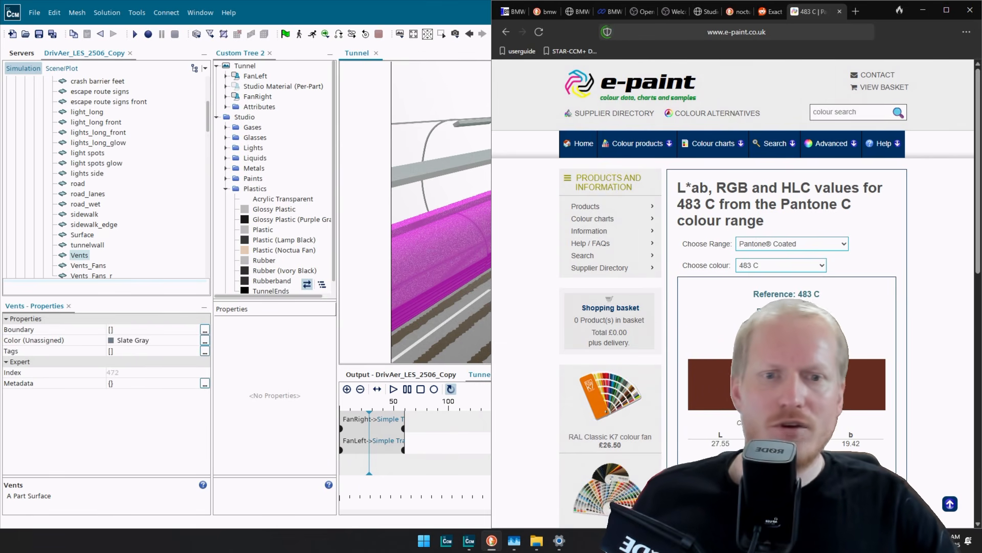
Place the browser beside STAR-CCM+, copy the Pantone 483 C hex value 683025 and return to STAR-CCM+.
key(super+Left)
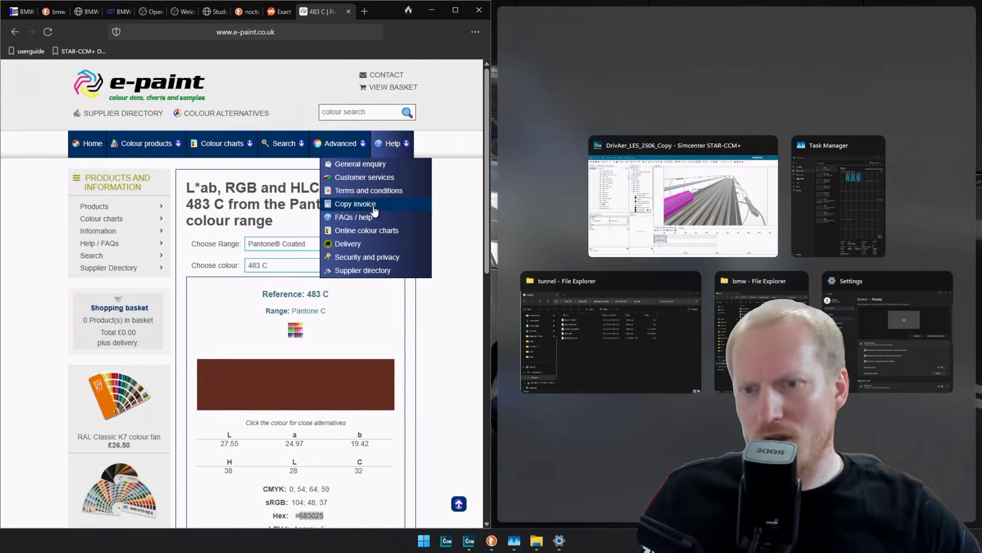
key(Return)
double_click(312, 514)
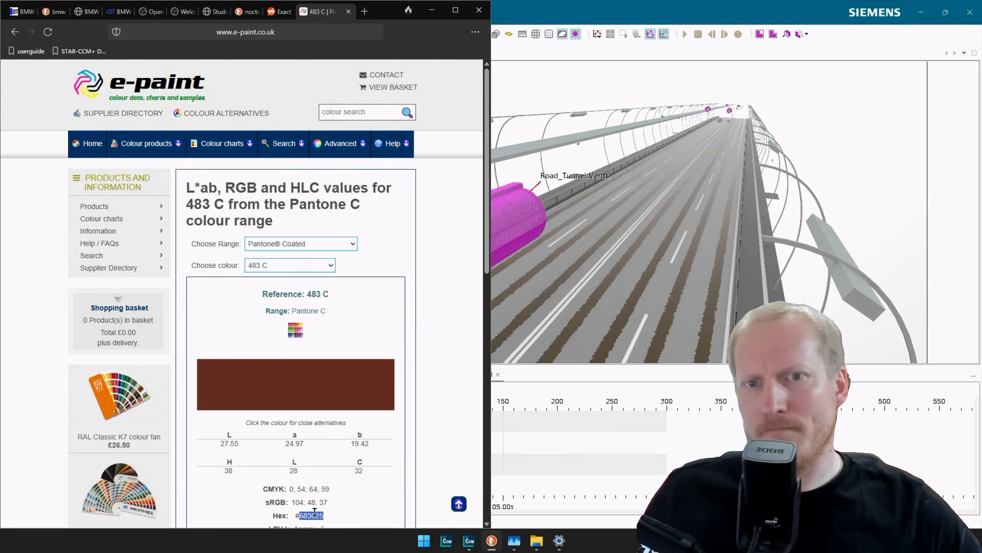
double_click(631, 11)
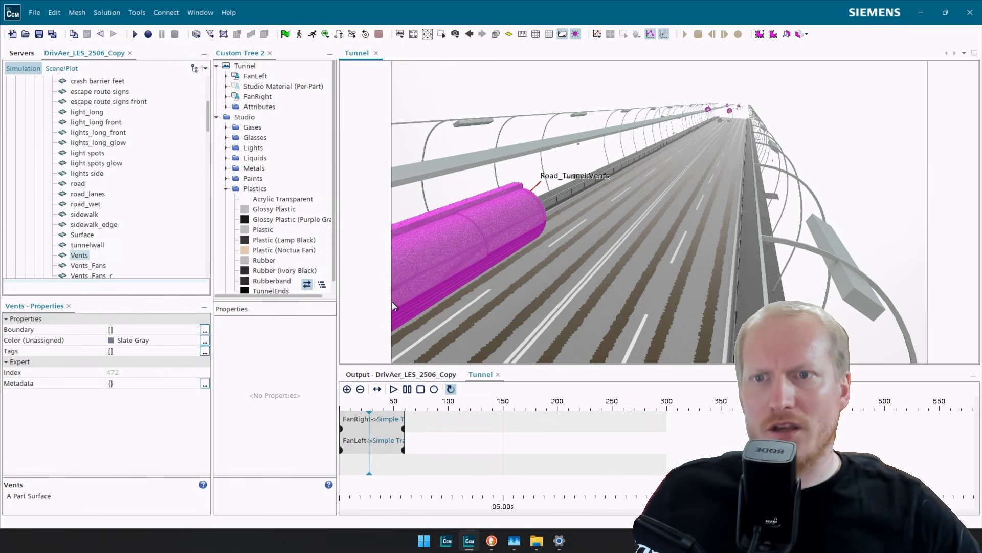
Assign a dark reddish-brown copy of Paint Matte from Paints to the Vents surface and name the material FanCase.
right_click(522, 221)
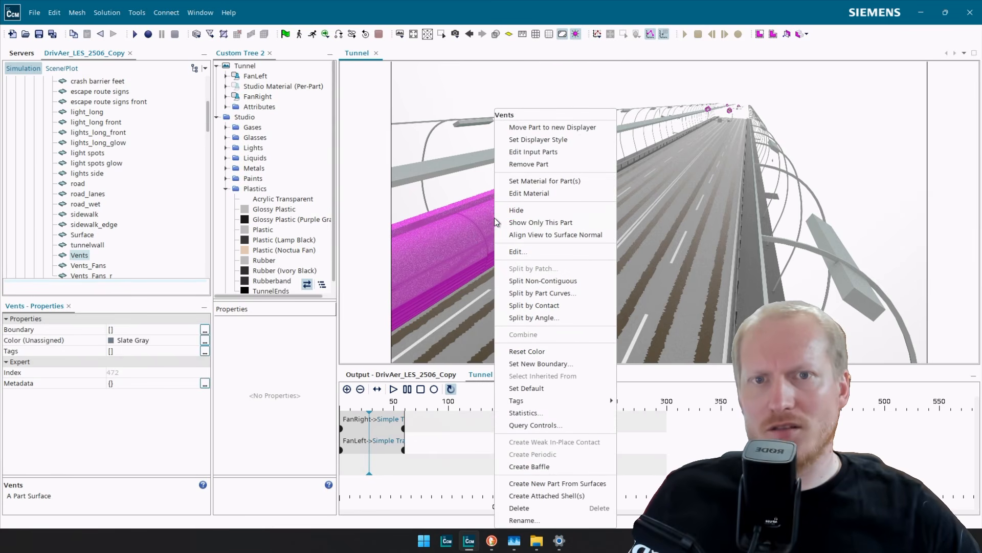
click(564, 180)
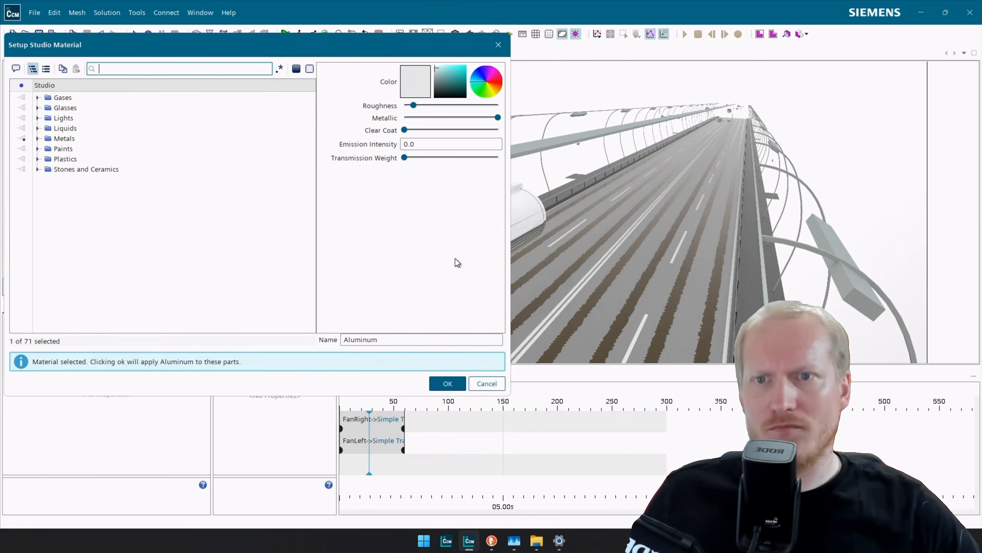
click(38, 148)
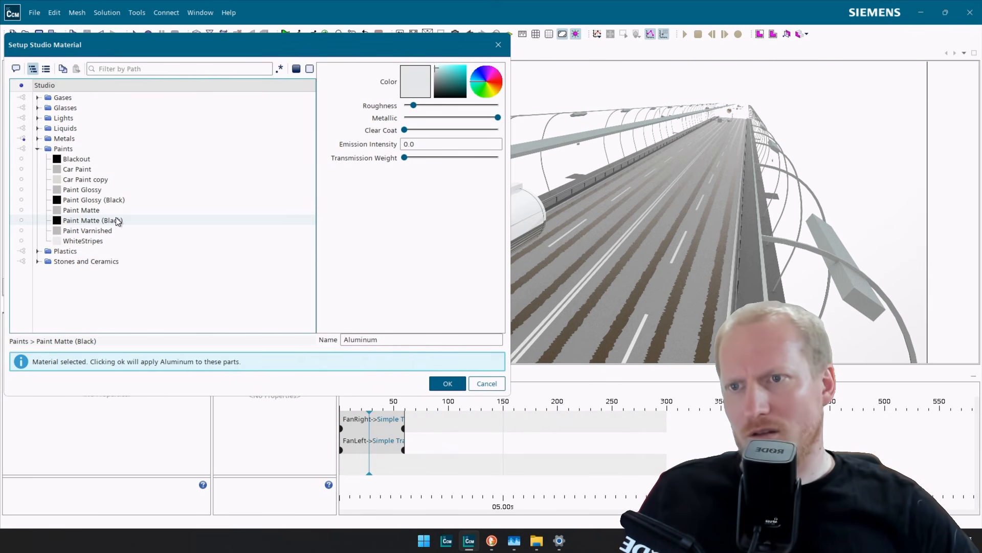
click(111, 209)
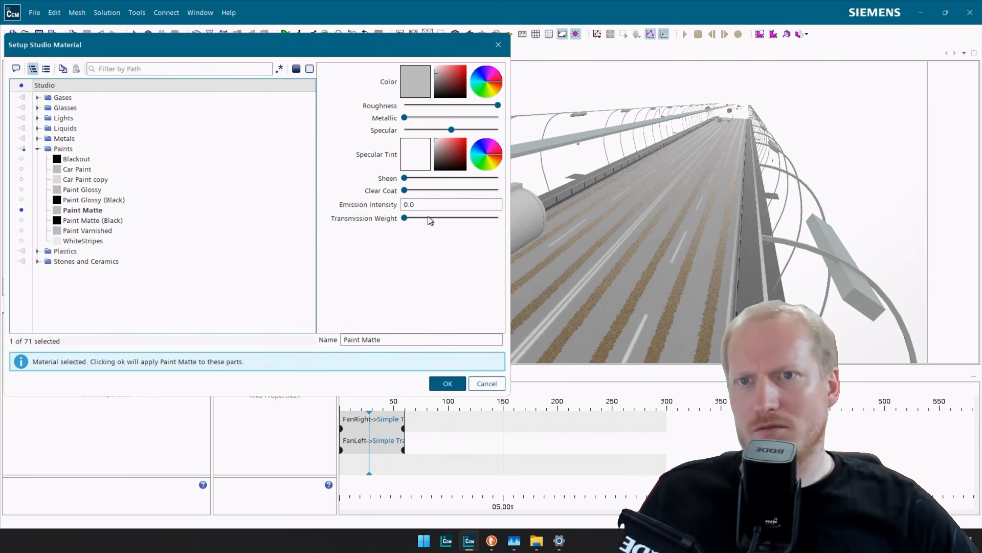
click(444, 83)
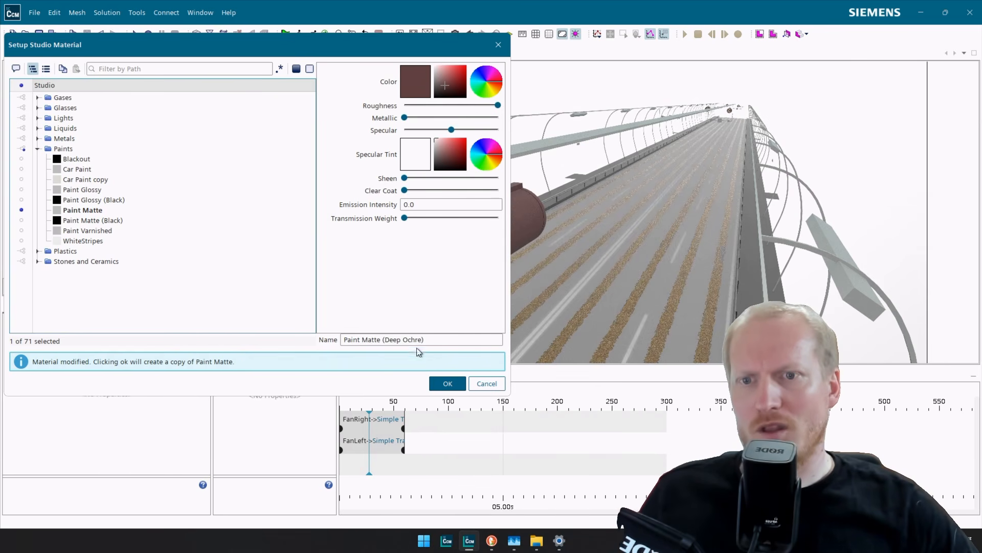
triple_click(446, 342)
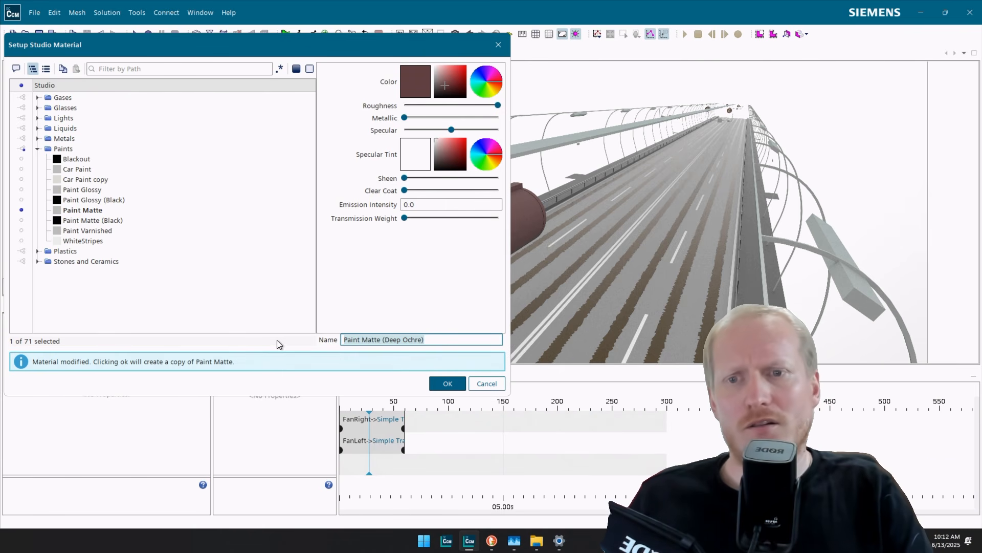
text(FanCase)
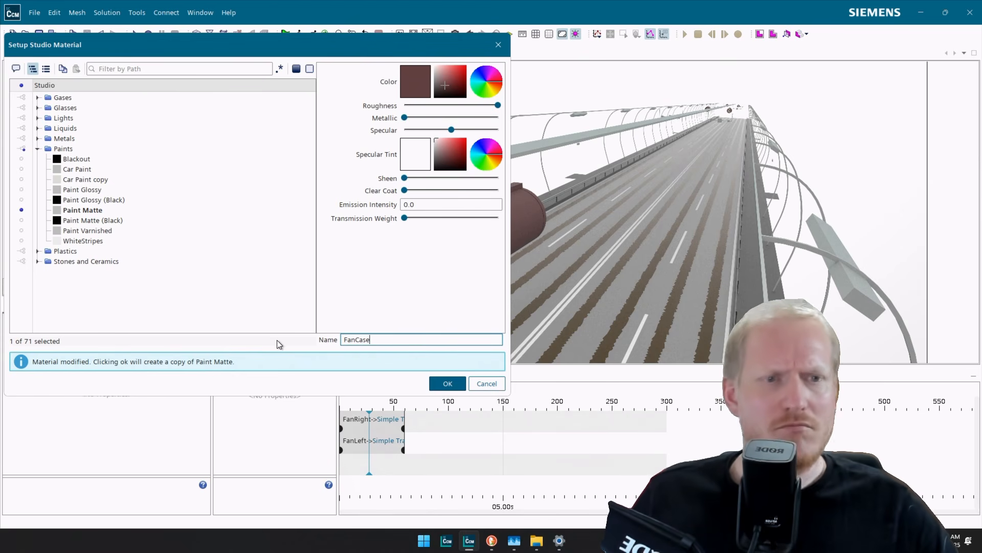
click(447, 385)
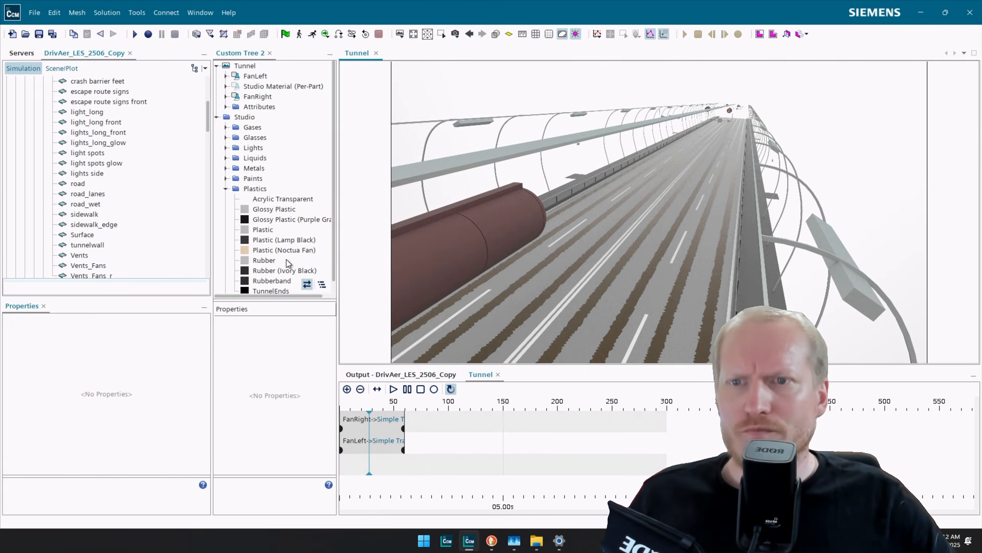
Set the FanCase paint material's color to hex code 683025 and widen the custom tree area.
click(226, 179)
click(266, 220)
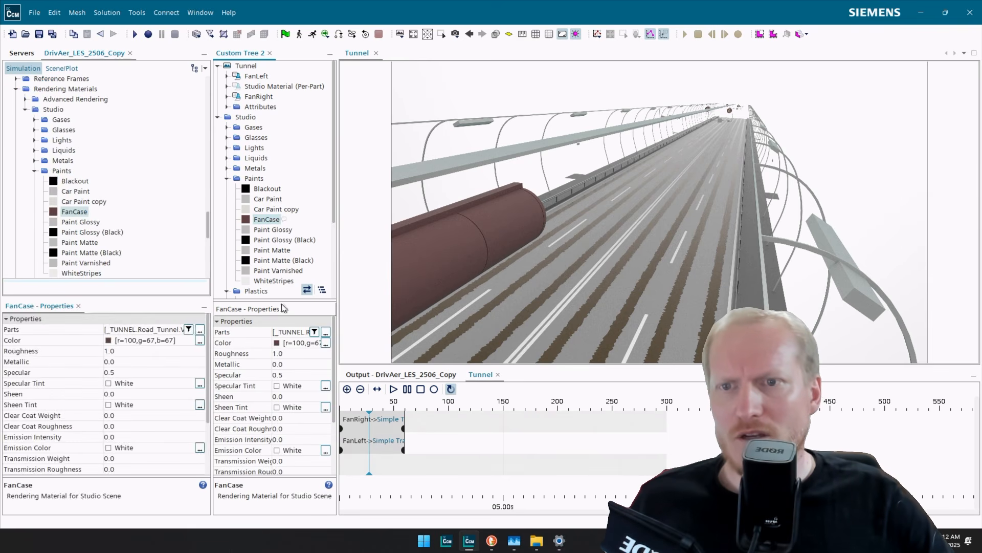
click(326, 343)
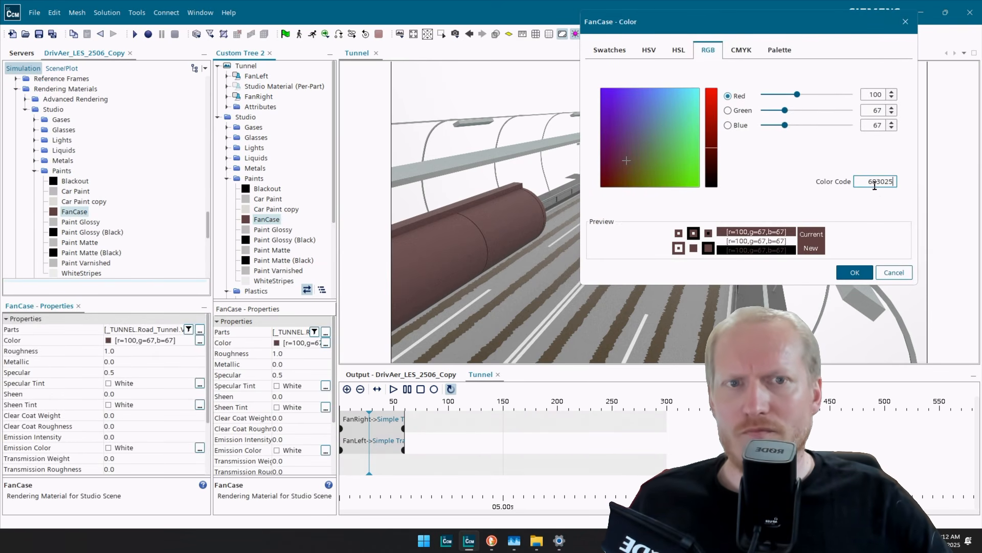
click(855, 272)
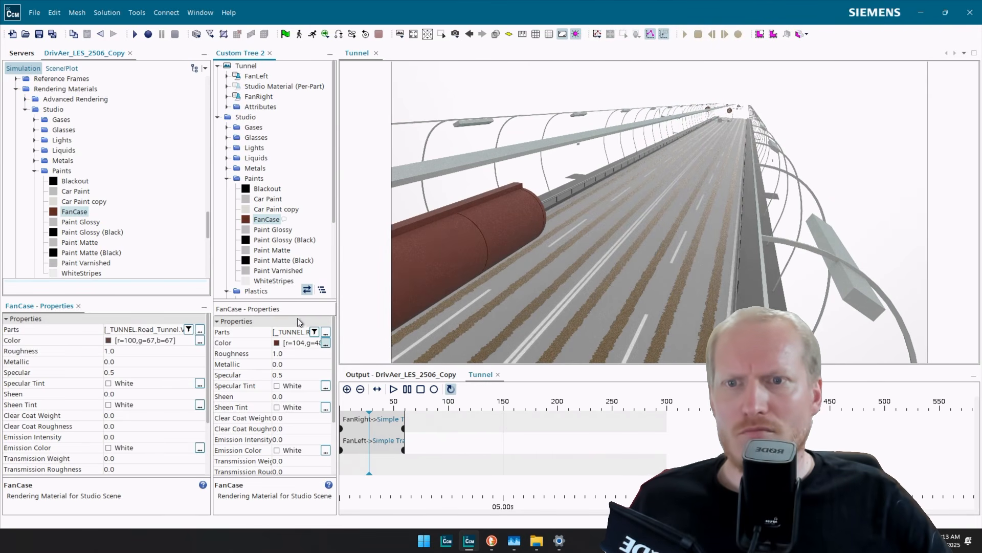
drag(337, 288, 392, 288)
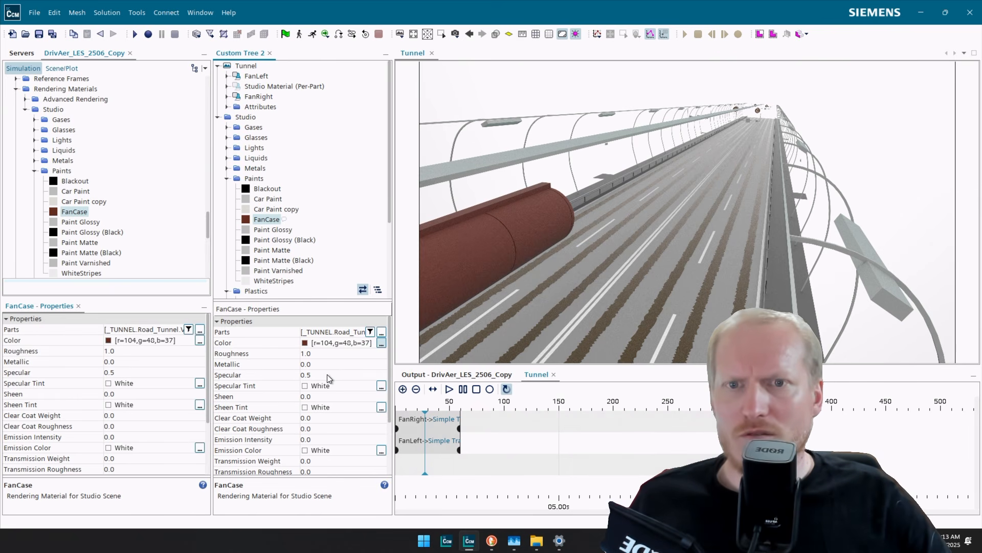
Examine the recolored fan casings and the structures along the tunnel sides in the Tunnel scene.
drag(585, 253, 634, 229)
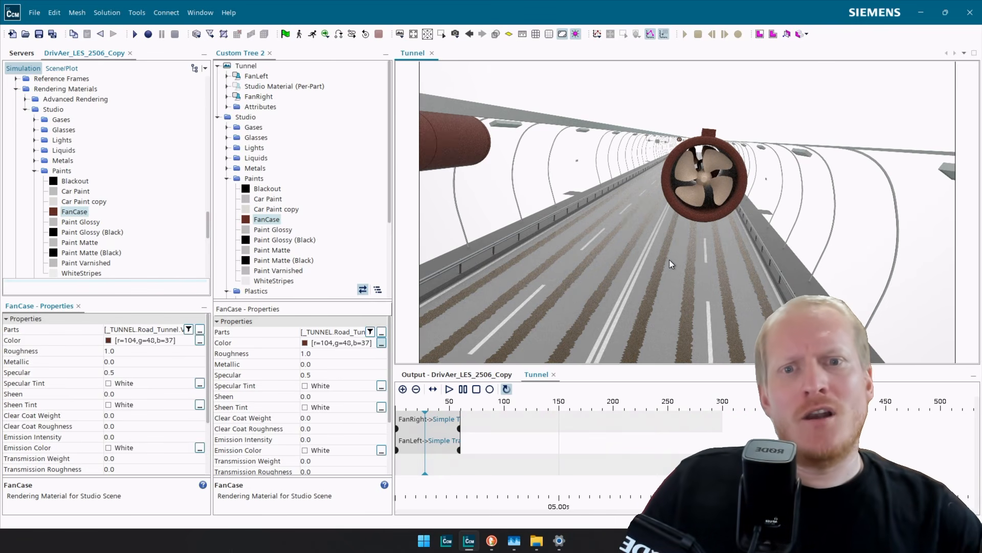
mouse_move(670, 259)
mouse_down()
mouse_move(636, 265)
mouse_move(628, 286)
mouse_move(657, 262)
mouse_up()
scroll(780, 257, up, 3)
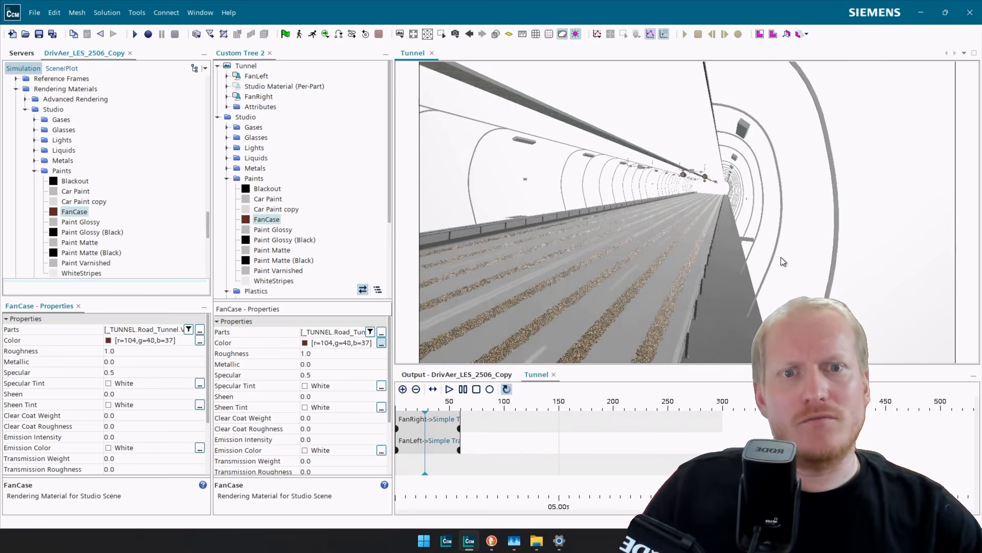
scroll(748, 274, down, 3)
scroll(750, 274, up, 5)
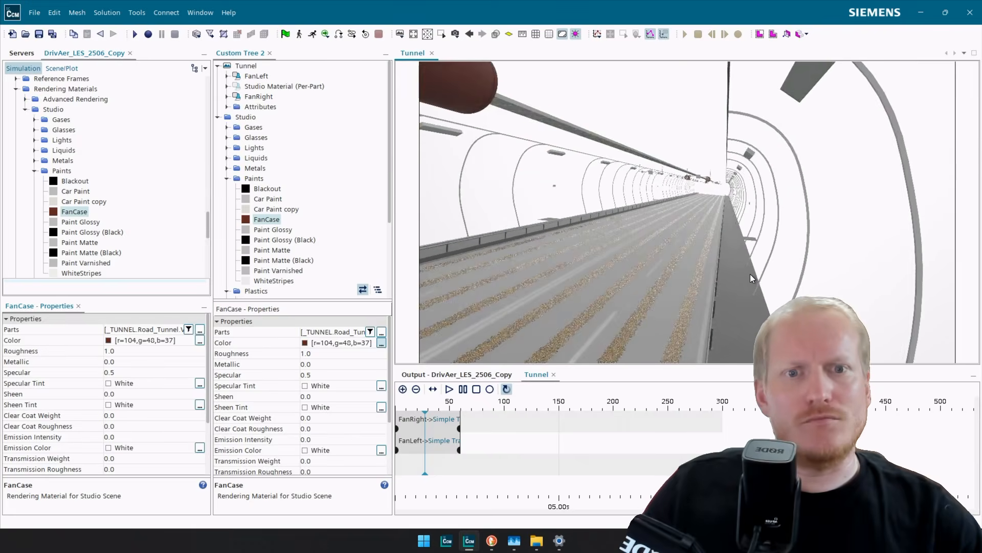
mouse_move(766, 296)
mouse_down()
mouse_move(741, 300)
mouse_move(768, 304)
mouse_up()
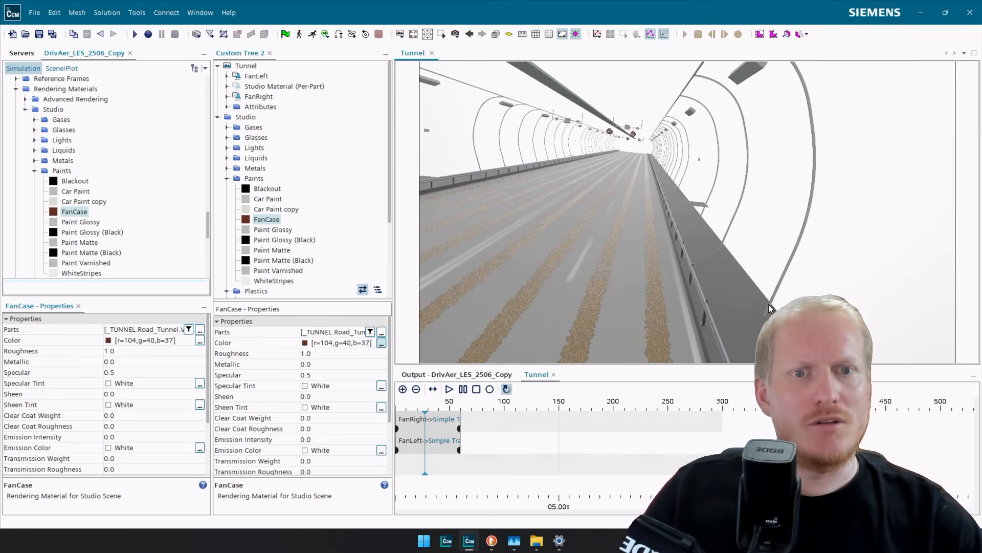
Assign Silicon Carbide from Stones and Ceramics to the lights side surface, entering LinesOnSide as the material name.
click(781, 278)
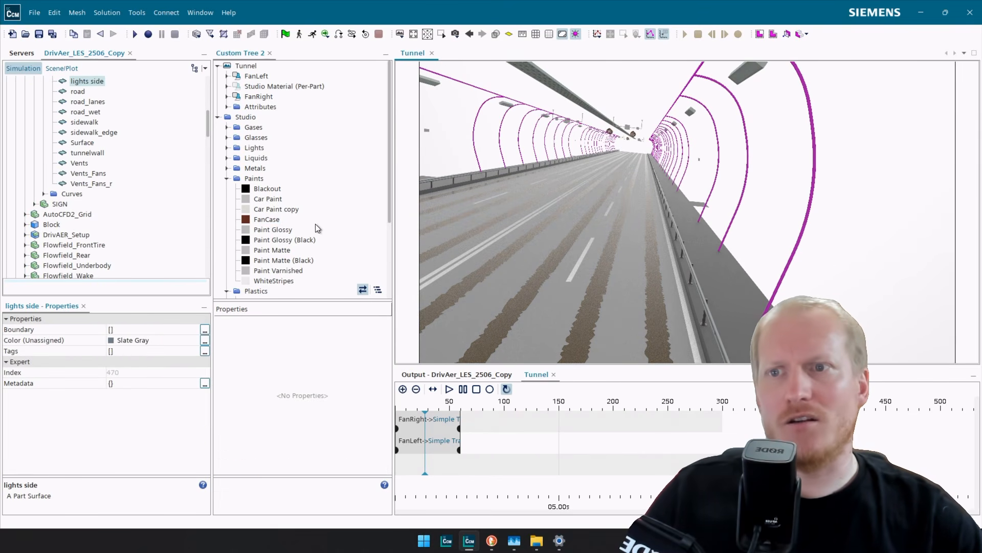
scroll(105, 166, up, 3)
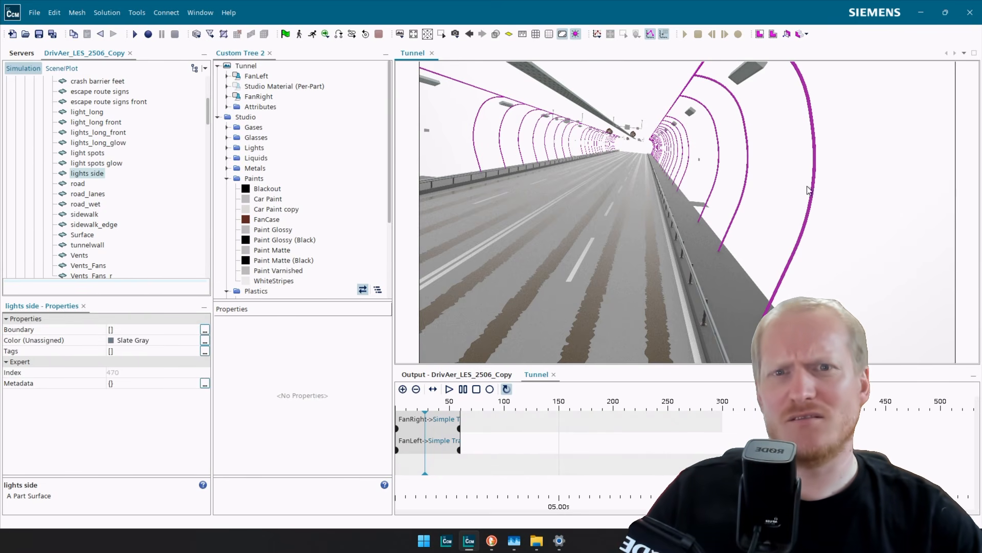
right_click(815, 146)
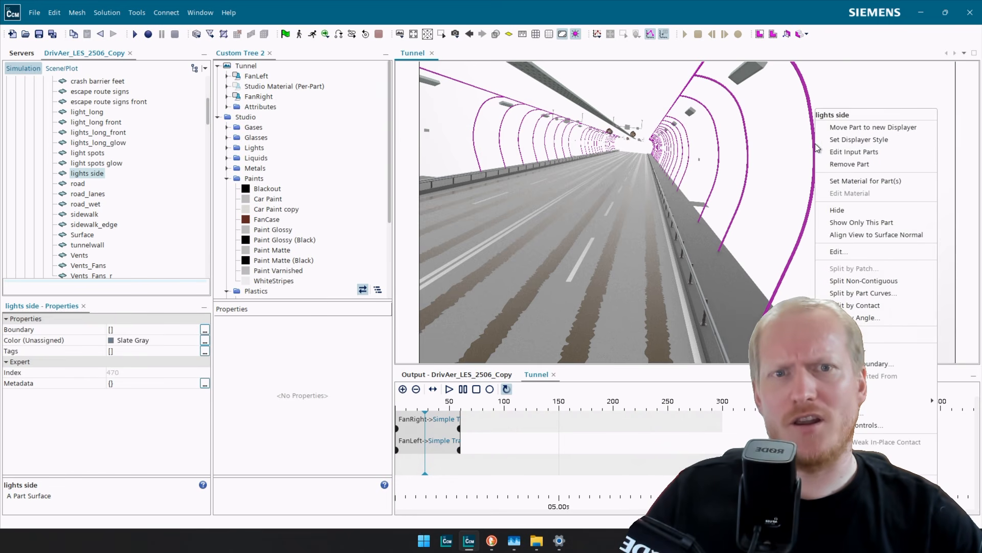
click(882, 181)
click(45, 171)
click(38, 169)
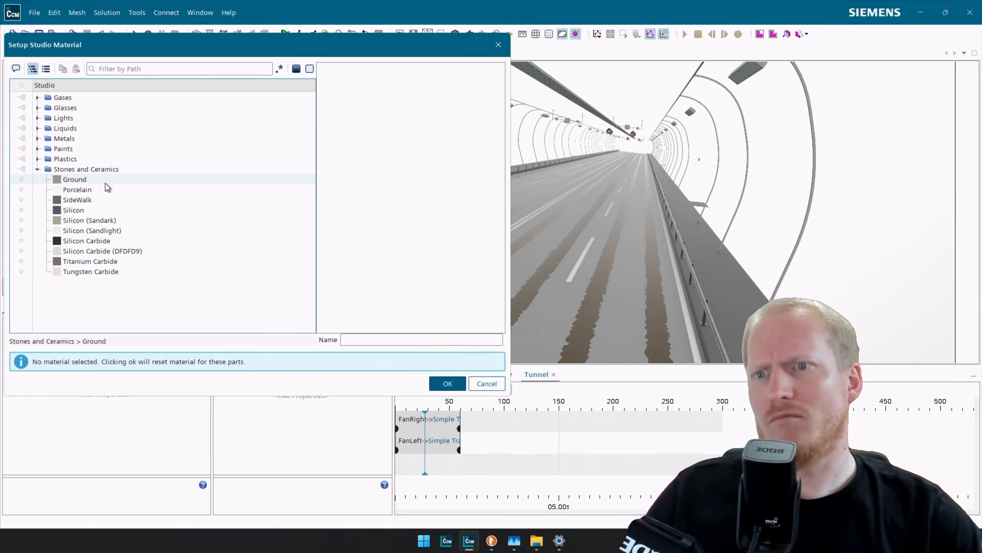
click(109, 245)
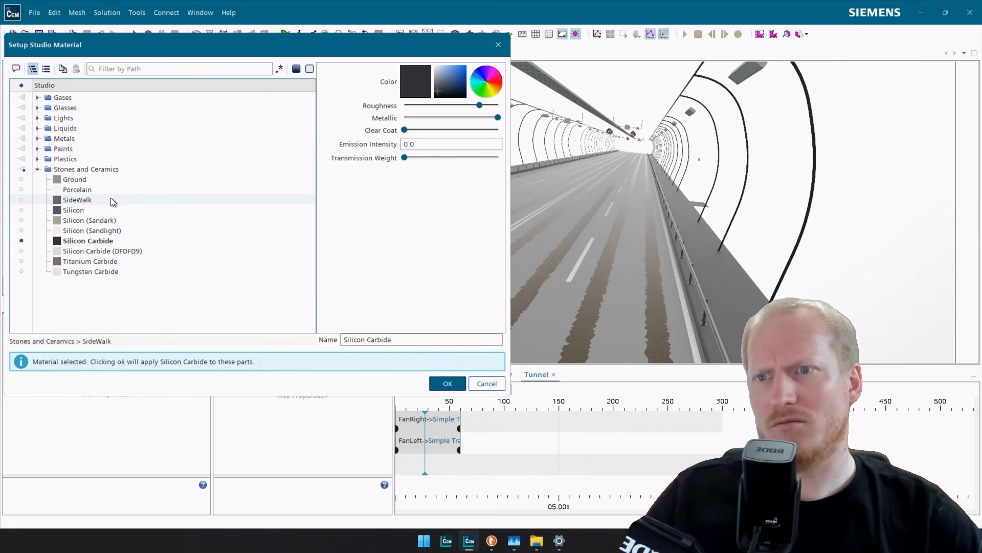
click(110, 182)
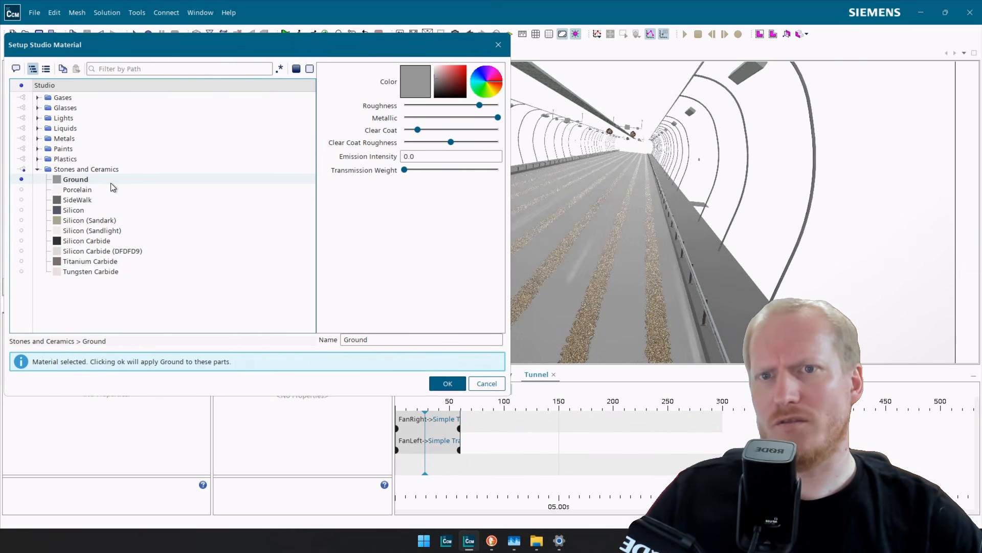
click(109, 241)
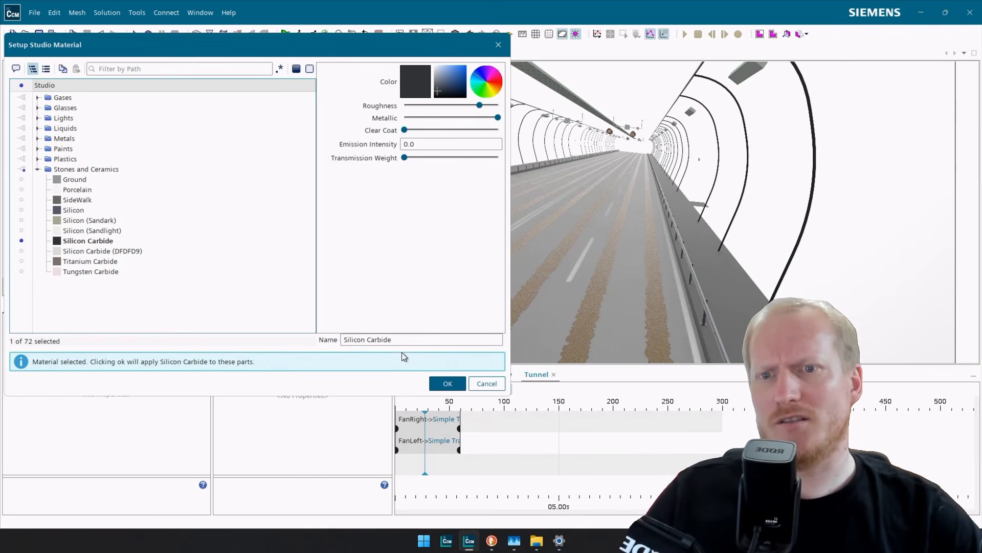
drag(402, 339, 224, 345)
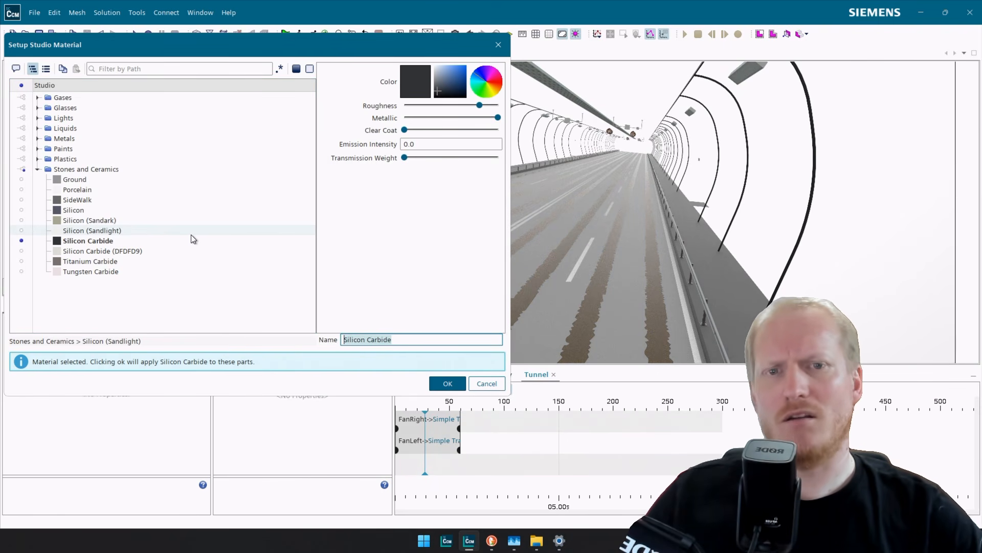
text(L)
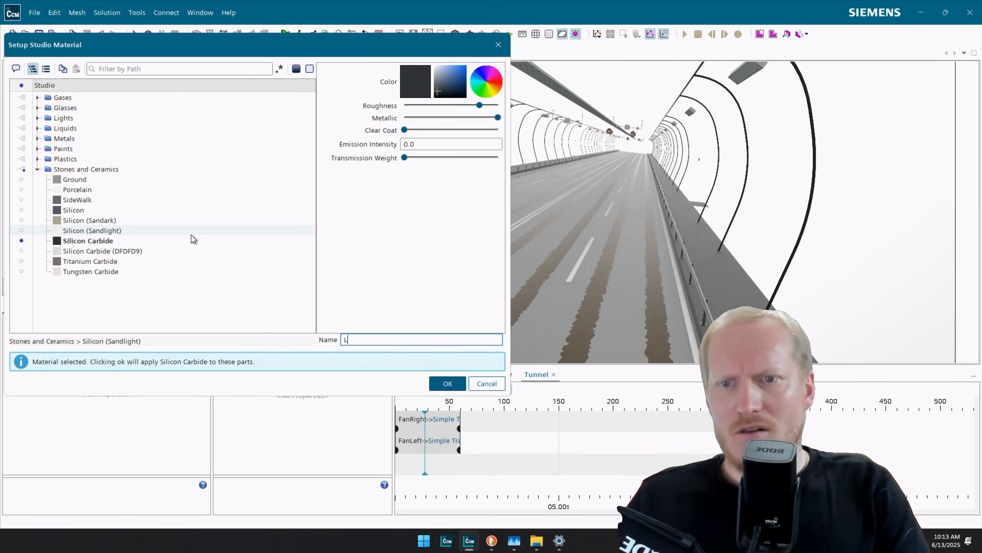
text(inesOnSide)
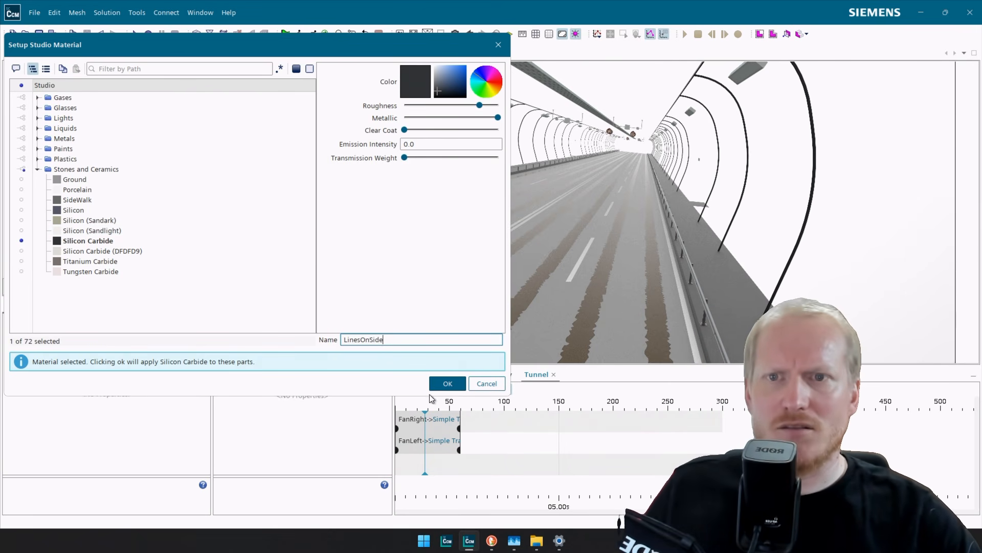
click(447, 383)
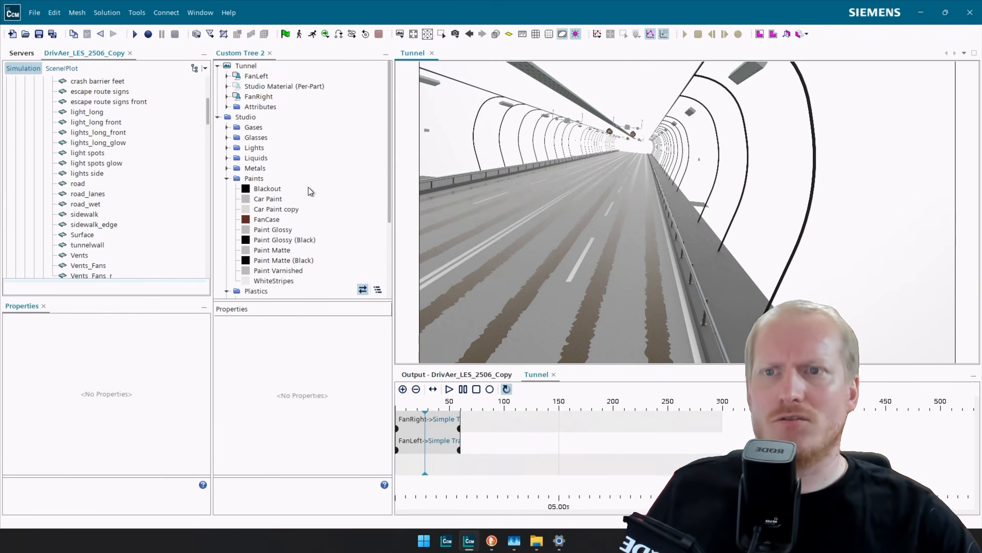
Examine the side arches, ceiling parts and lamps throughout the tunnel, collapsing the Paints group in the custom tree.
scroll(855, 170, up, 2)
scroll(847, 179, down, 2)
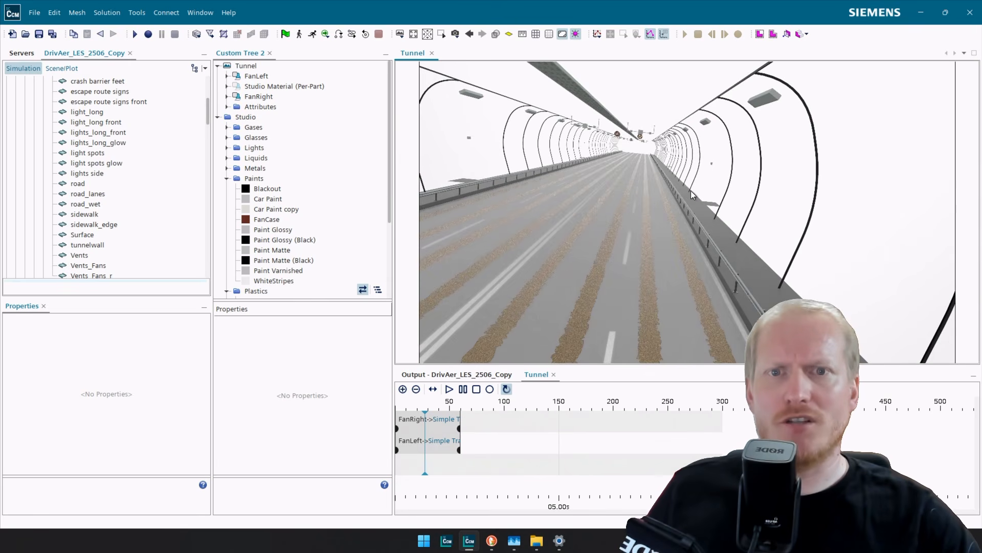
scroll(692, 198, down, 2)
scroll(694, 214, down, 5)
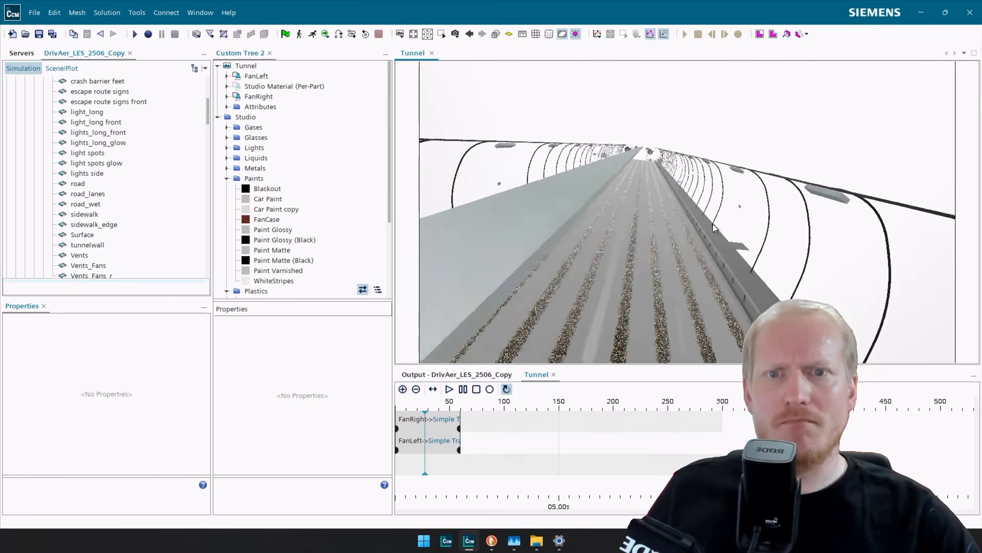
drag(581, 219, 563, 205)
drag(791, 213, 695, 212)
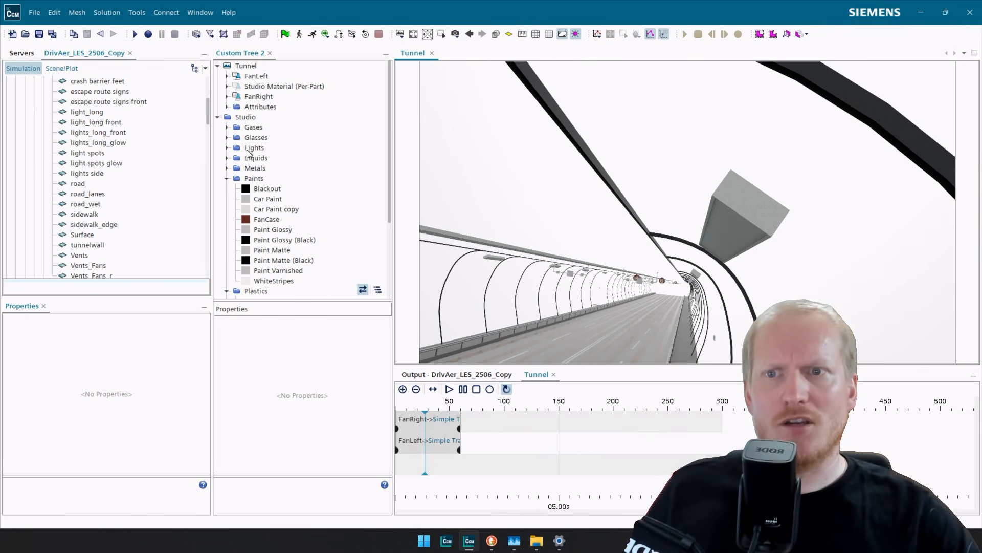
click(226, 178)
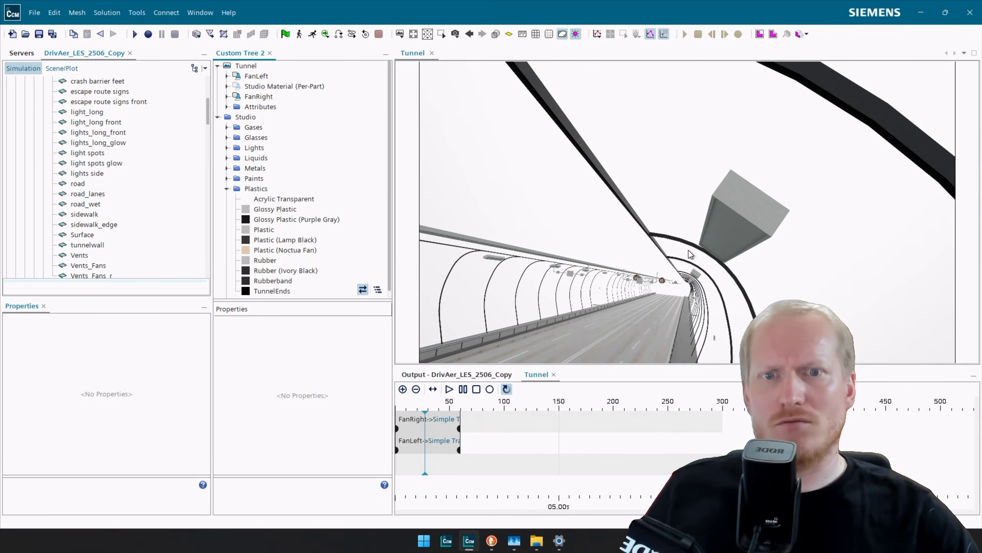
drag(688, 250, 640, 214)
drag(525, 236, 681, 259)
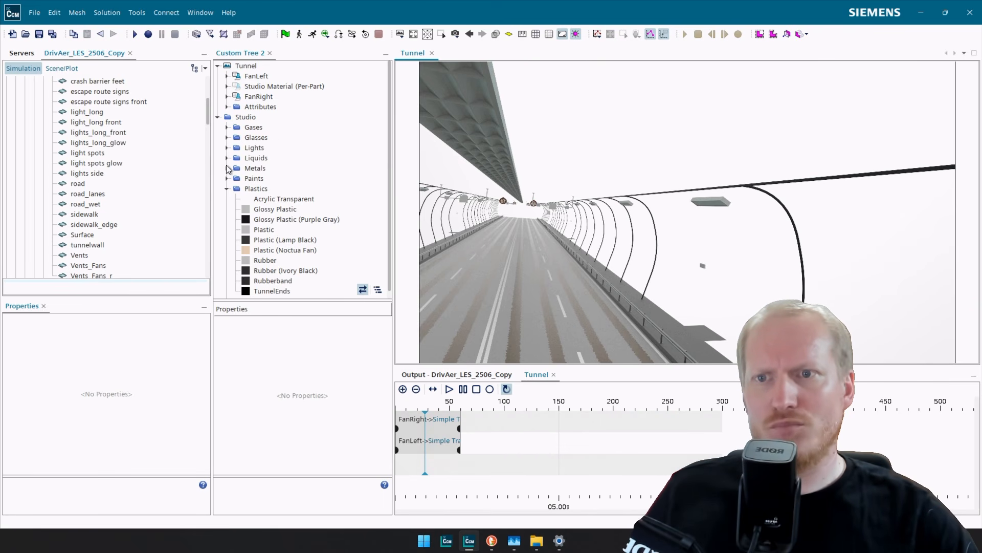
Open the part selection for the Aluminum metal, include the SIGN part of _TUNNEL, and expand Road_Tunnel's surfaces.
click(227, 168)
click(270, 172)
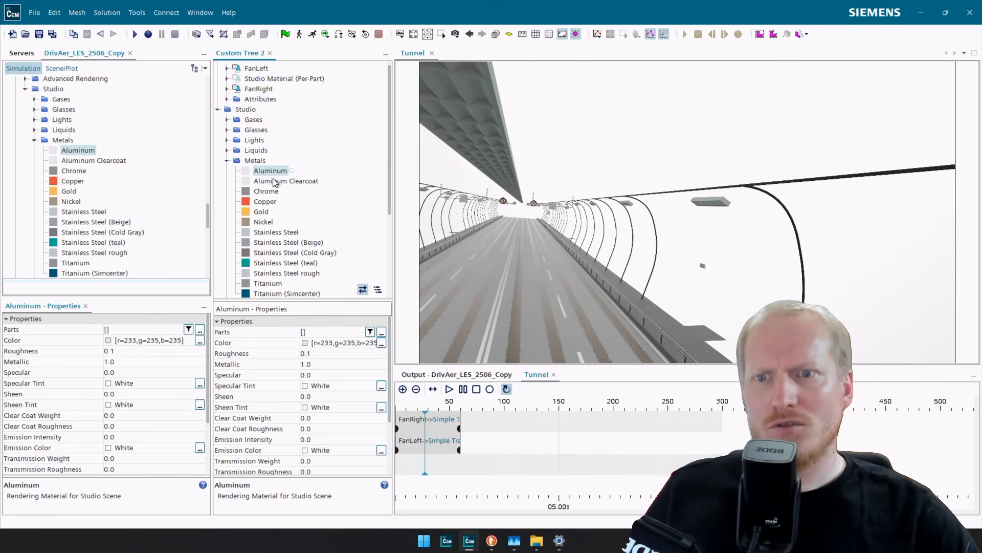
click(382, 333)
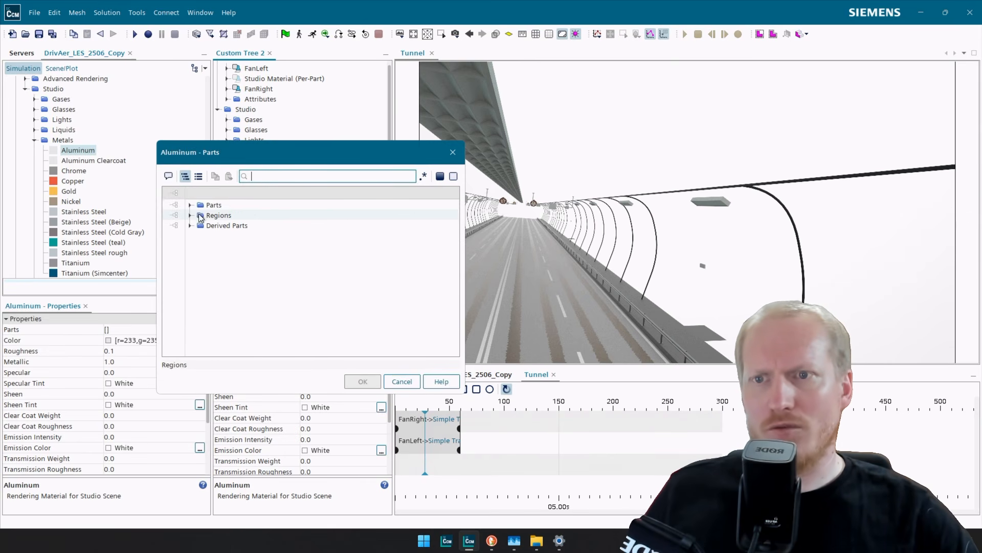
click(190, 205)
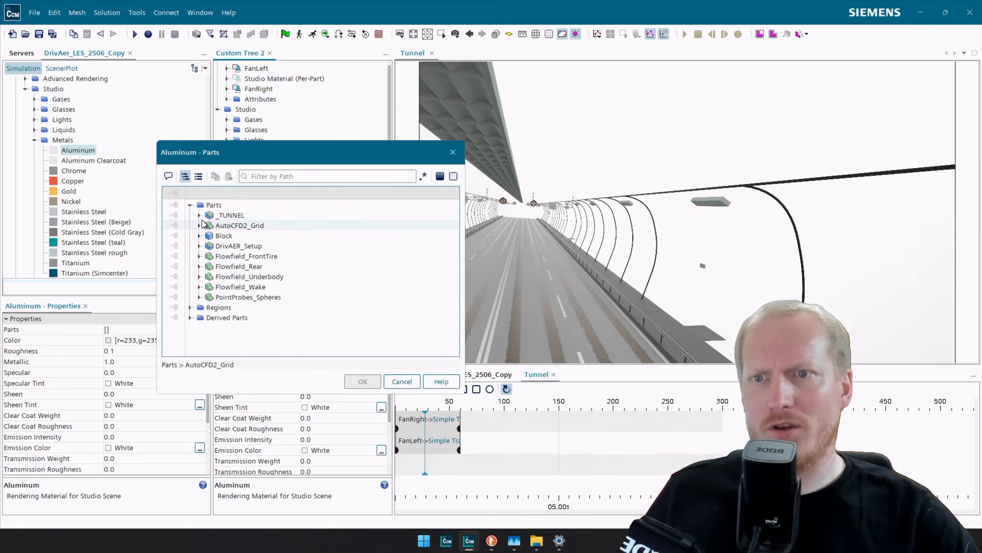
click(199, 215)
click(218, 236)
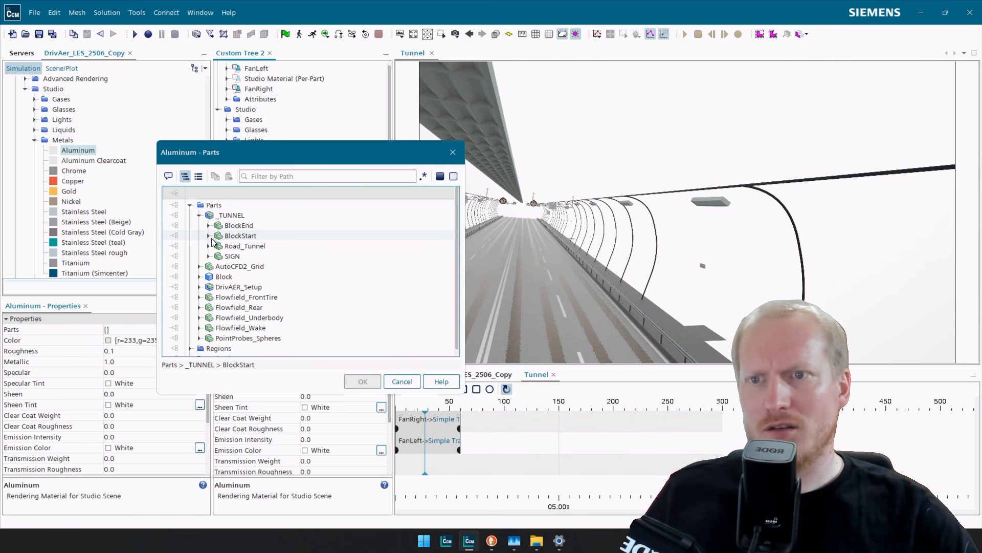
click(219, 246)
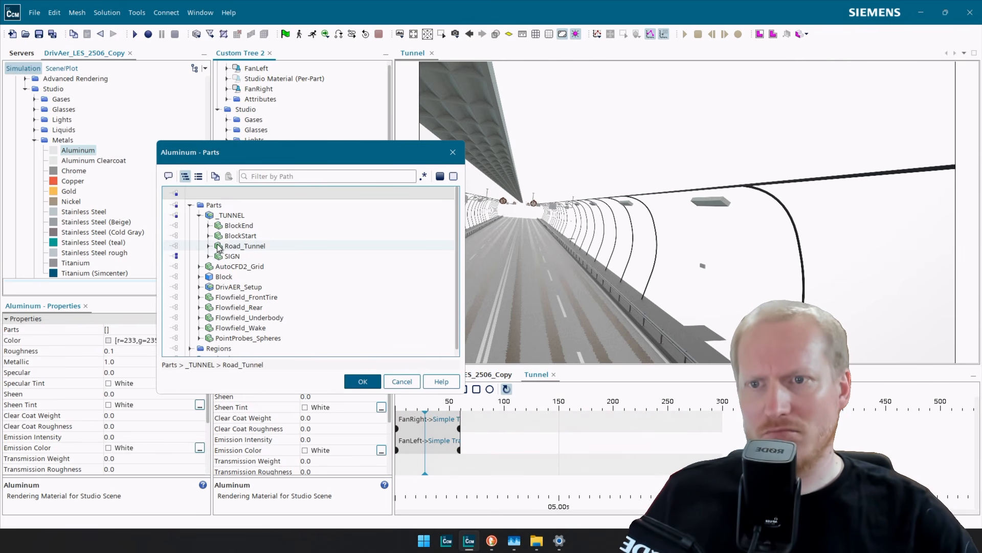
click(208, 246)
click(218, 255)
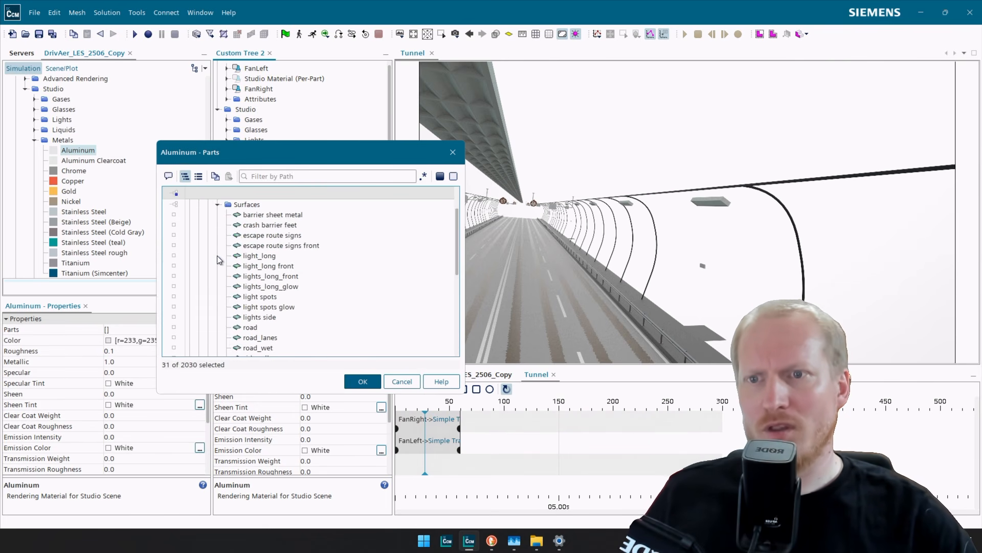
Add both escape route signs surfaces and every light surface from light_long through lights side to the Aluminum material's parts.
click(304, 236)
click(303, 245)
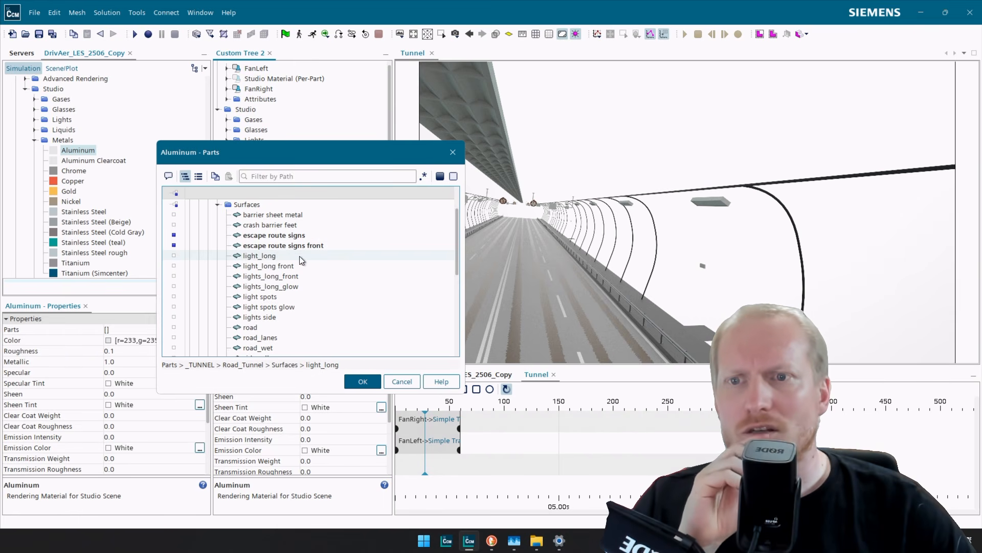
click(299, 256)
click(297, 266)
click(291, 277)
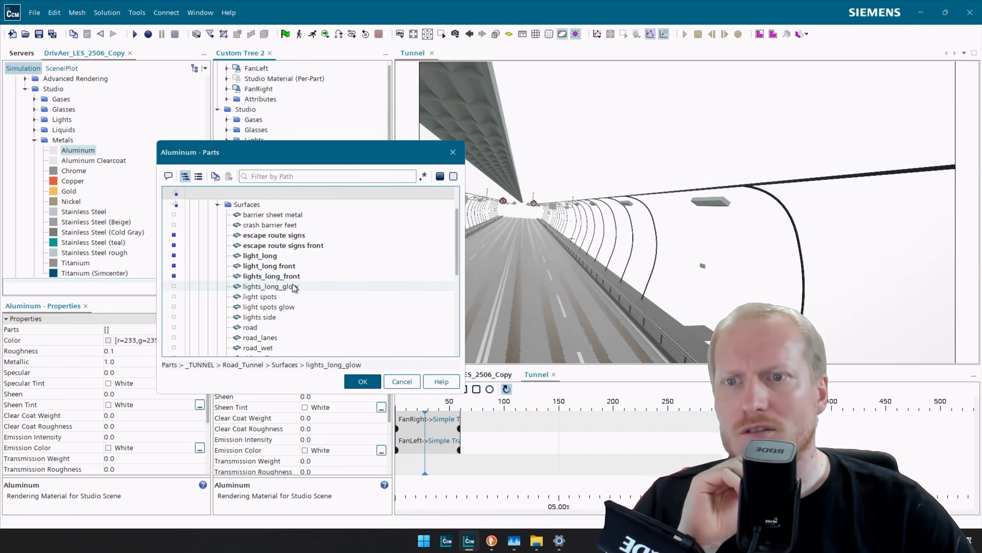
click(287, 286)
click(285, 297)
click(283, 306)
click(283, 316)
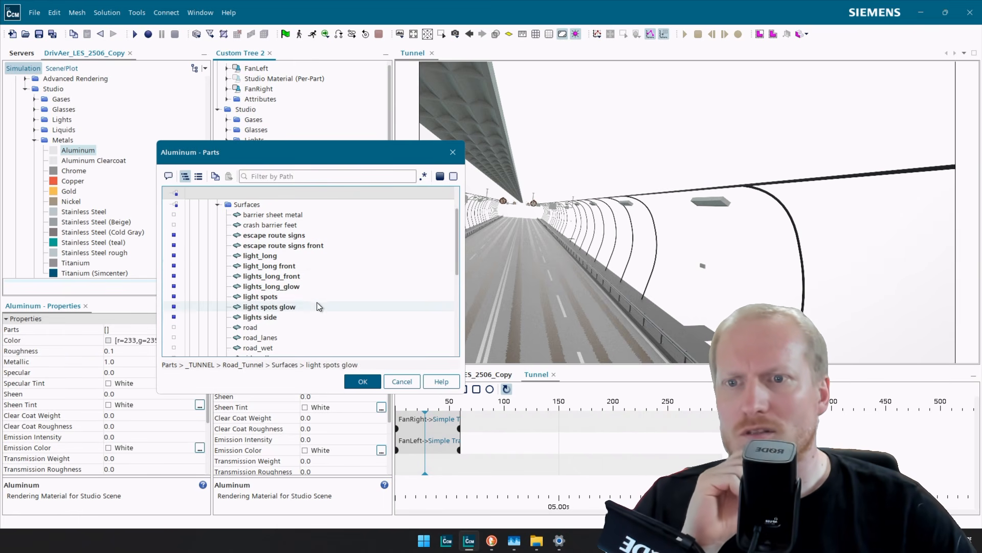
scroll(318, 302, down, 1)
scroll(319, 302, down, 1)
scroll(318, 298, down, 1)
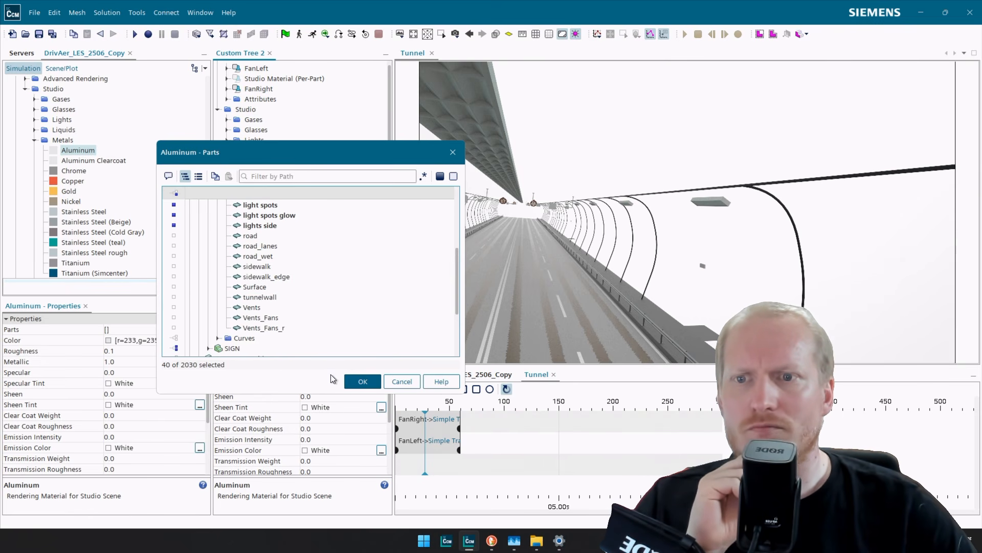
click(361, 382)
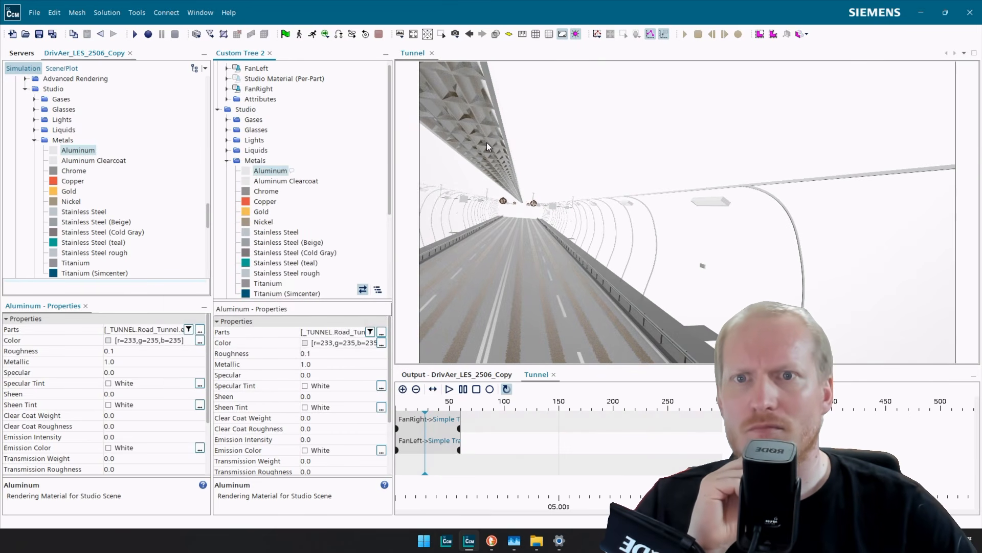
Assign the Mirror material from Glasses to the lights_long_front surface of the ceiling light structure.
drag(487, 142, 551, 220)
drag(587, 108, 585, 134)
click(598, 96)
right_click(586, 132)
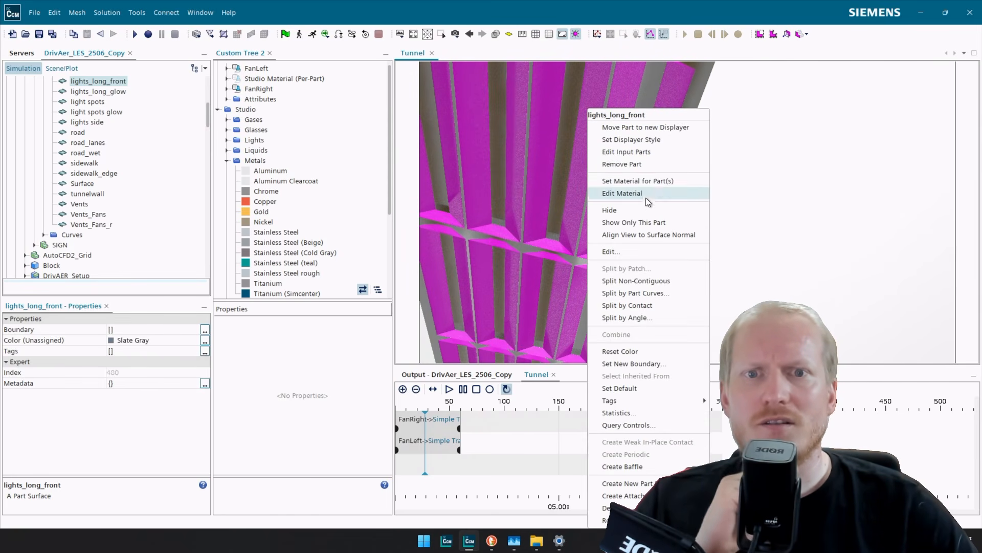
click(655, 182)
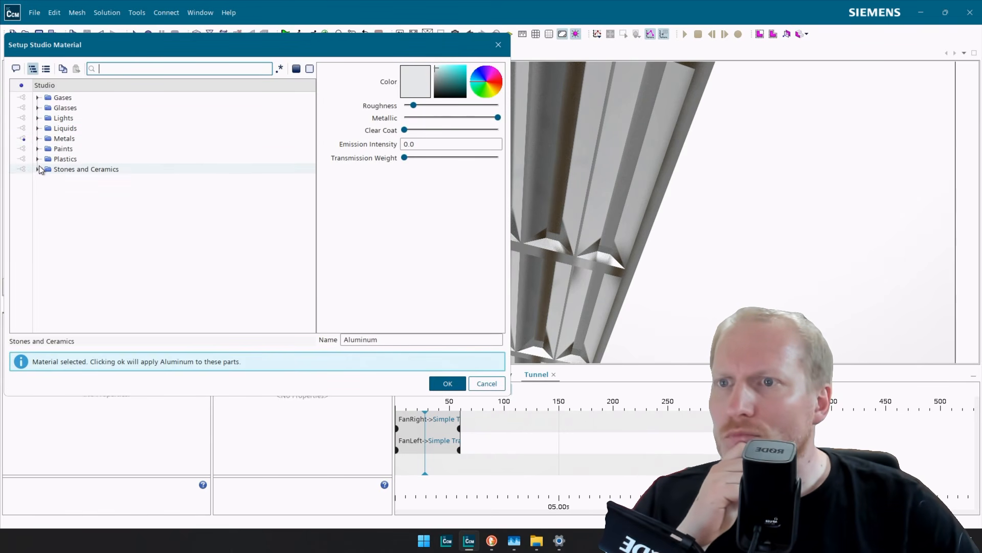
click(37, 108)
click(38, 108)
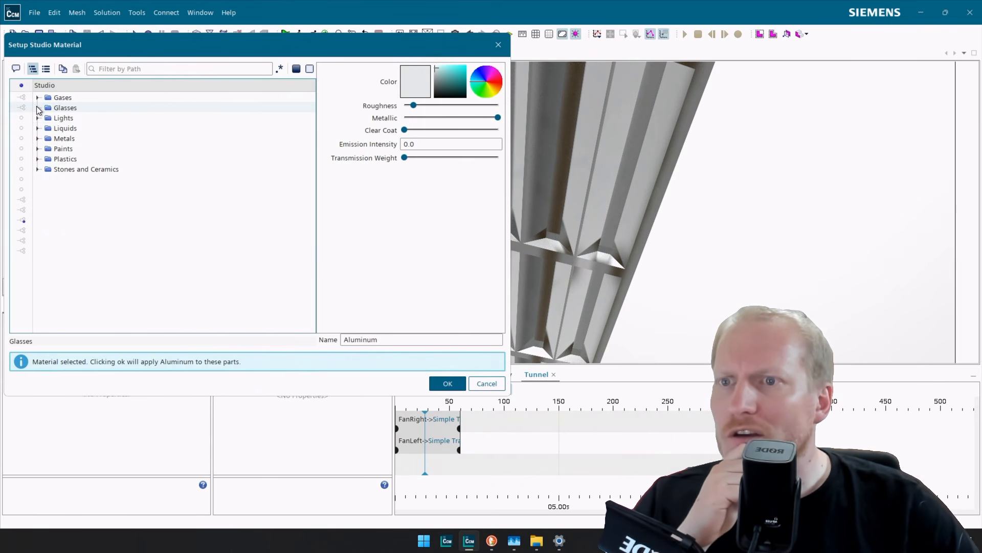
click(38, 107)
click(73, 169)
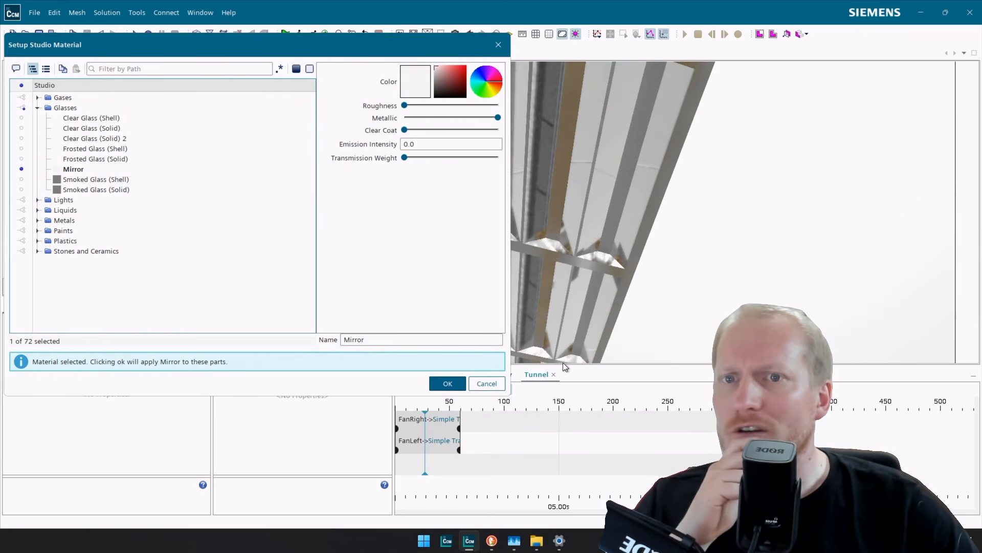
click(448, 384)
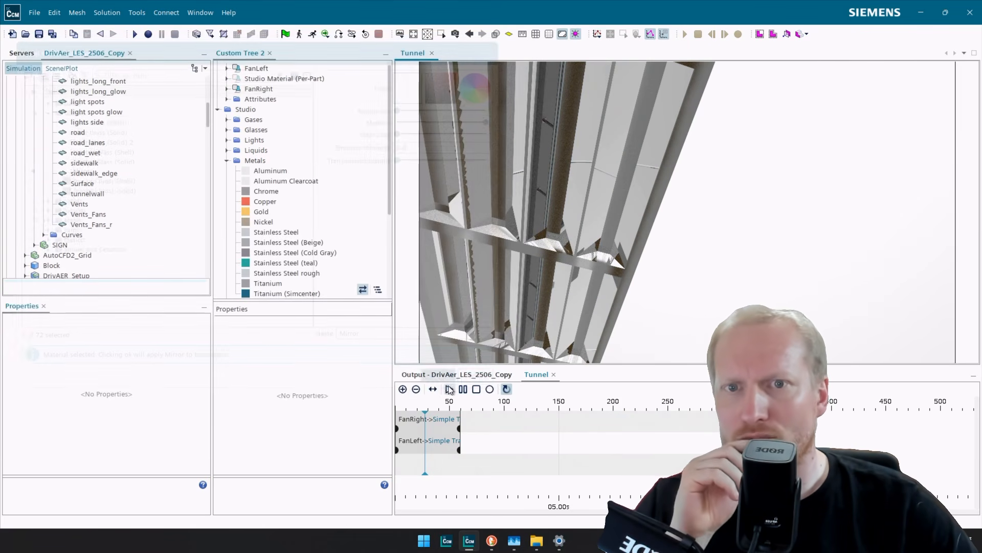
Set up a studio material for the lights_long_glow strips in the ceiling, choosing White LED from Lights.
click(610, 223)
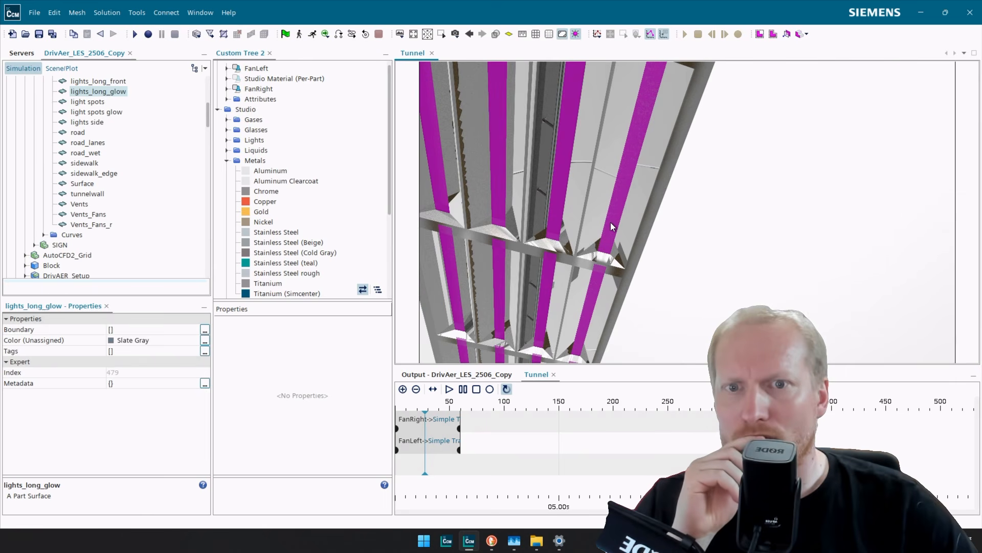
drag(610, 222, 546, 253)
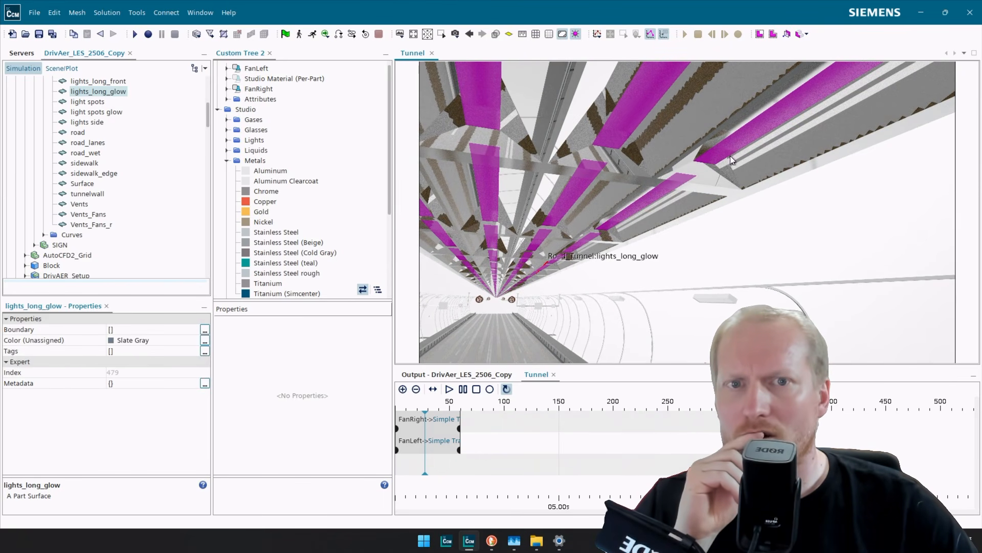
right_drag(731, 156, 649, 206)
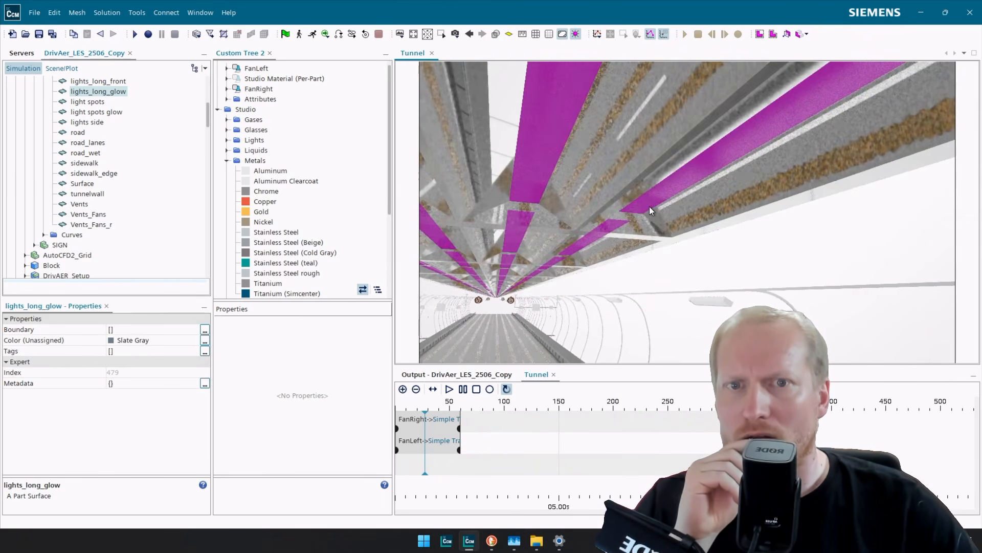
drag(649, 206, 617, 177)
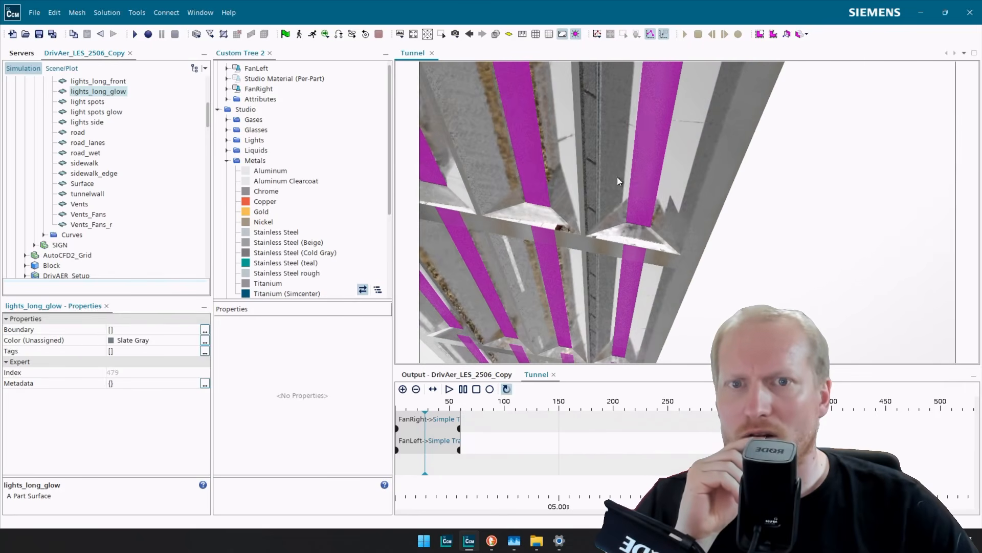
right_click(647, 175)
click(729, 182)
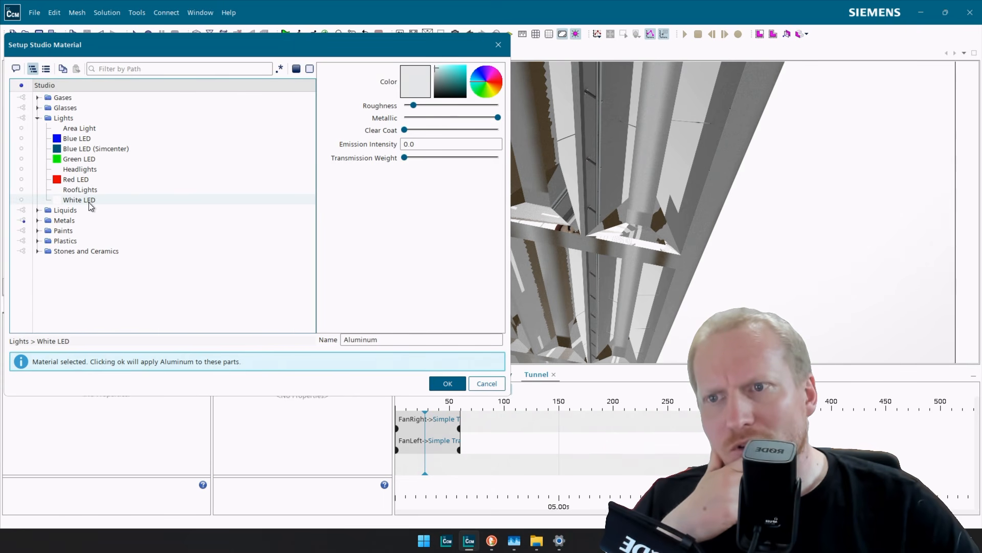
click(90, 203)
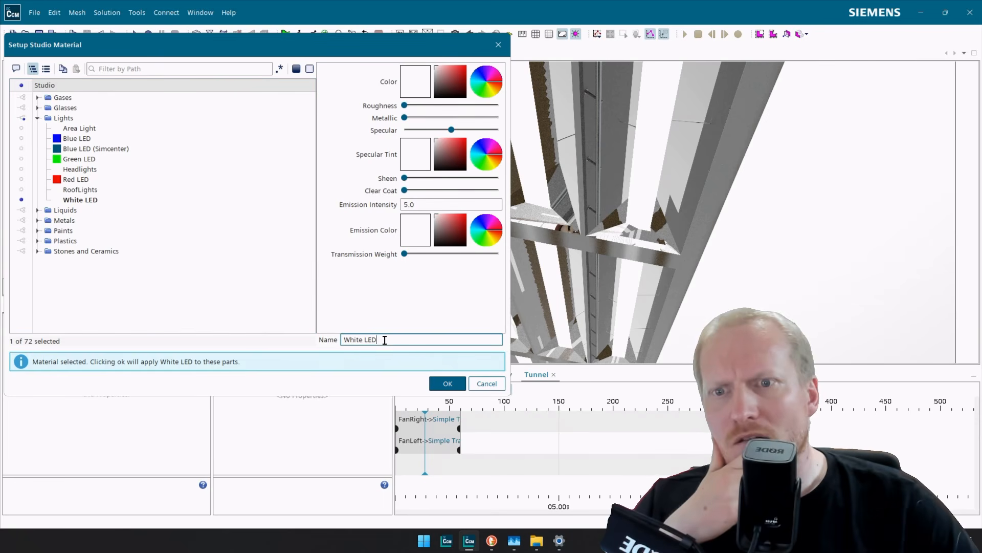
Name the White LED material TunnelMainLights and apply it to the ceiling glow strips.
drag(383, 340, 267, 335)
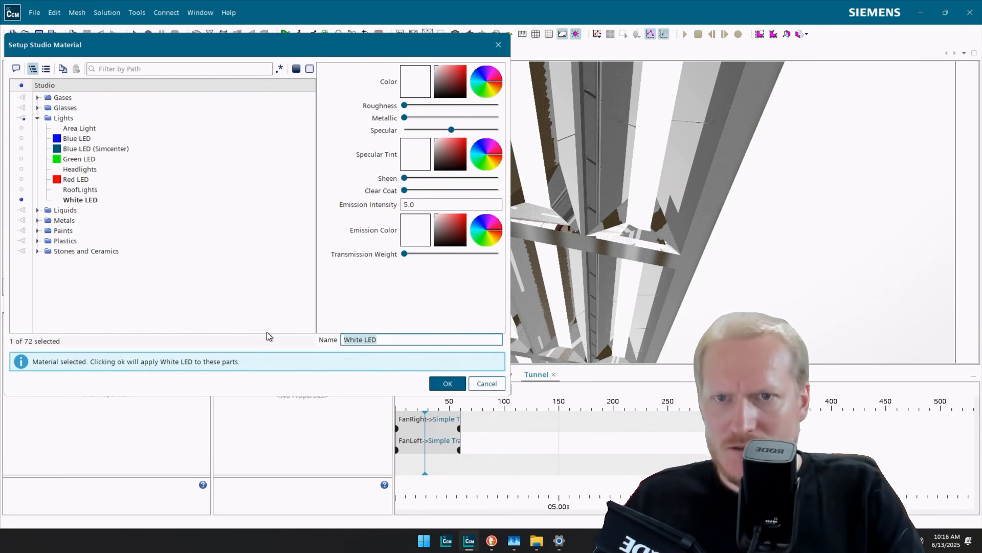
text(TunnelMainL)
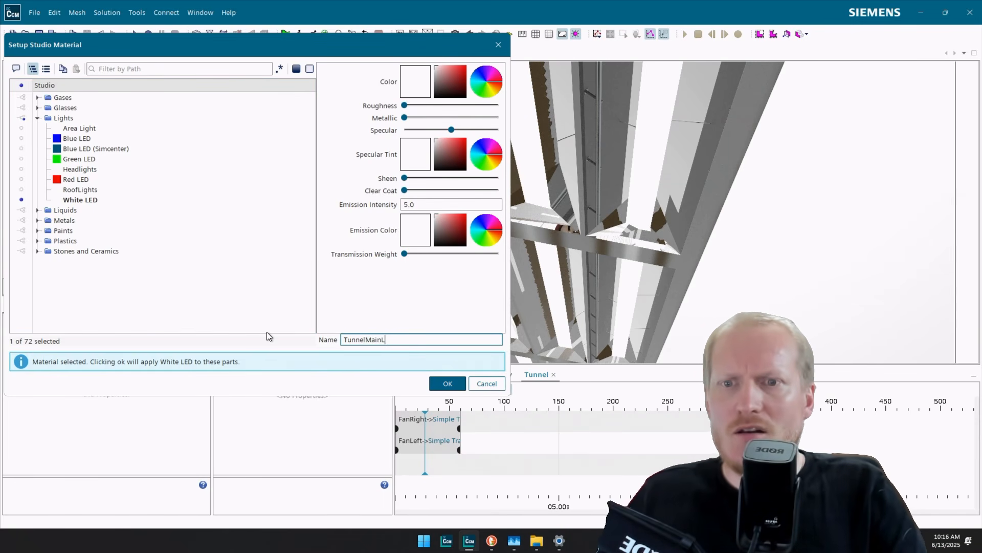
text(ights)
key(Tab)
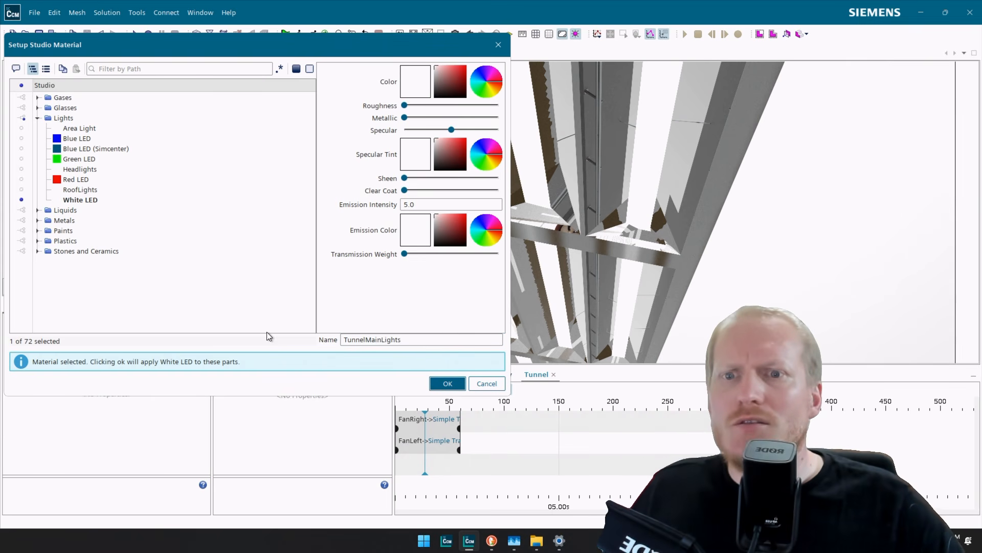
click(405, 204)
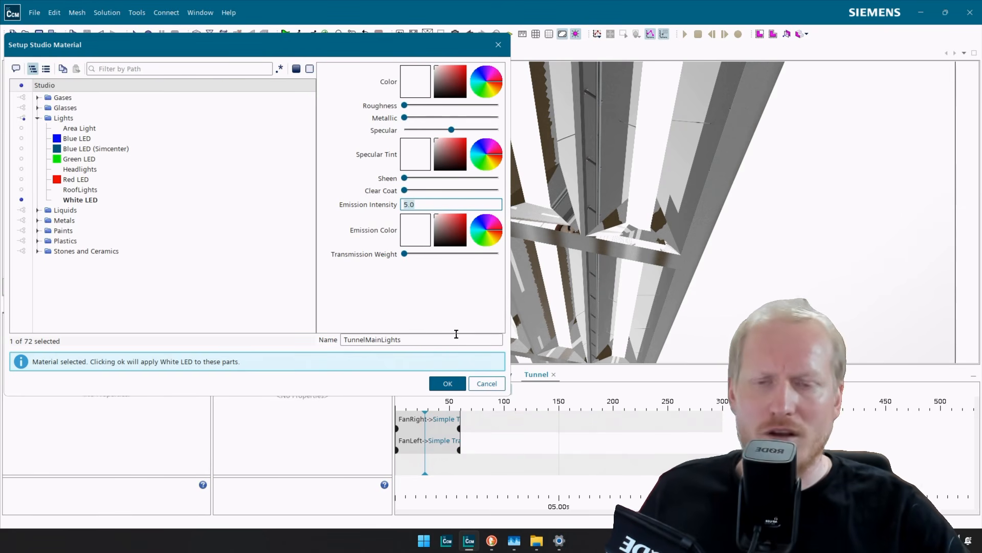
click(448, 384)
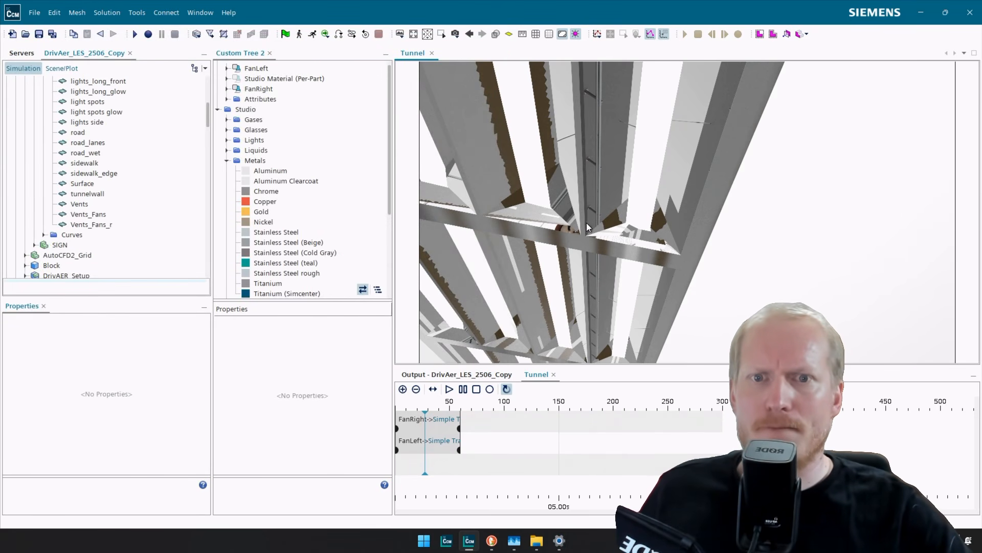
Examine the ceiling light structure along the tunnel, highlighting its lights_long_glow and lights_long_front surfaces to tell them apart.
scroll(587, 222, down, 3)
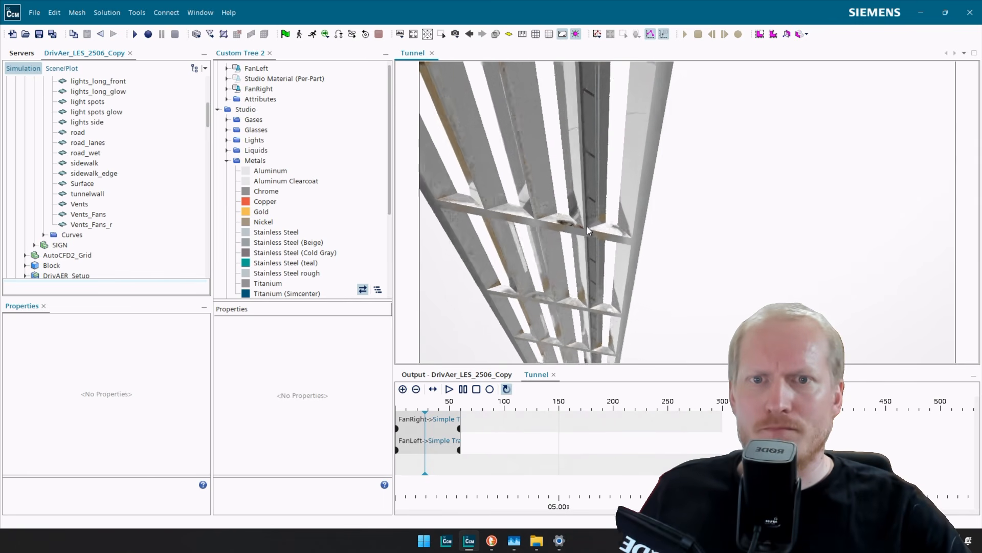
drag(588, 226, 593, 254)
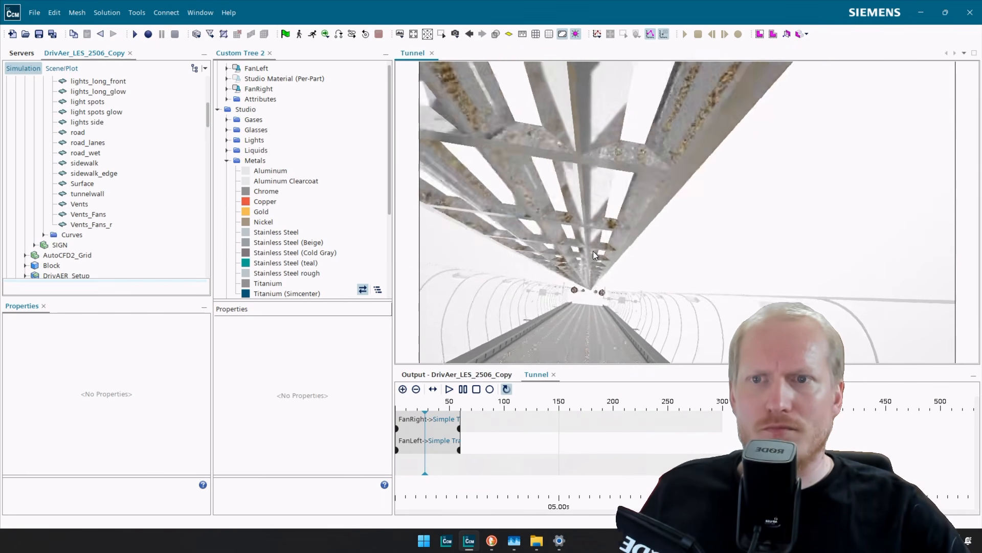
scroll(600, 241, down, 5)
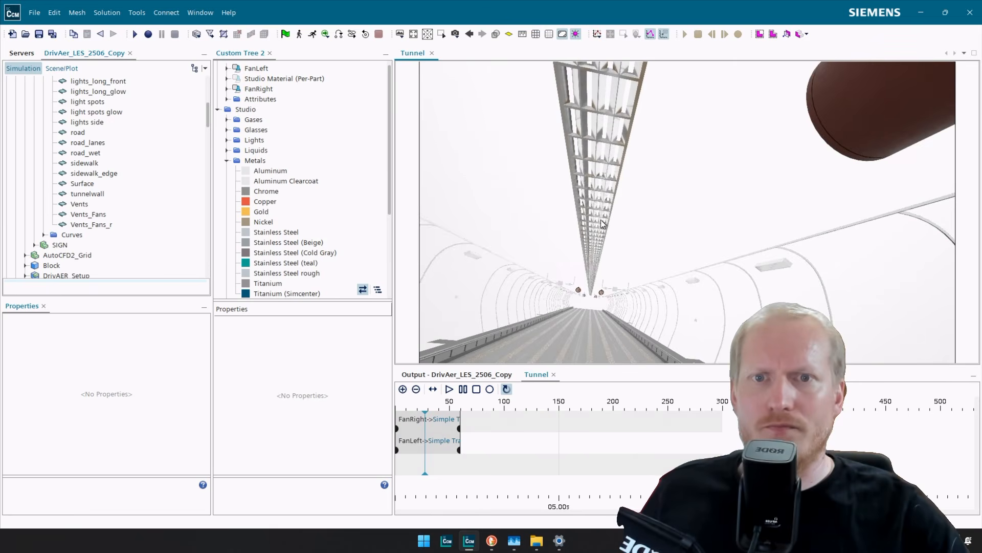
drag(601, 220, 514, 121)
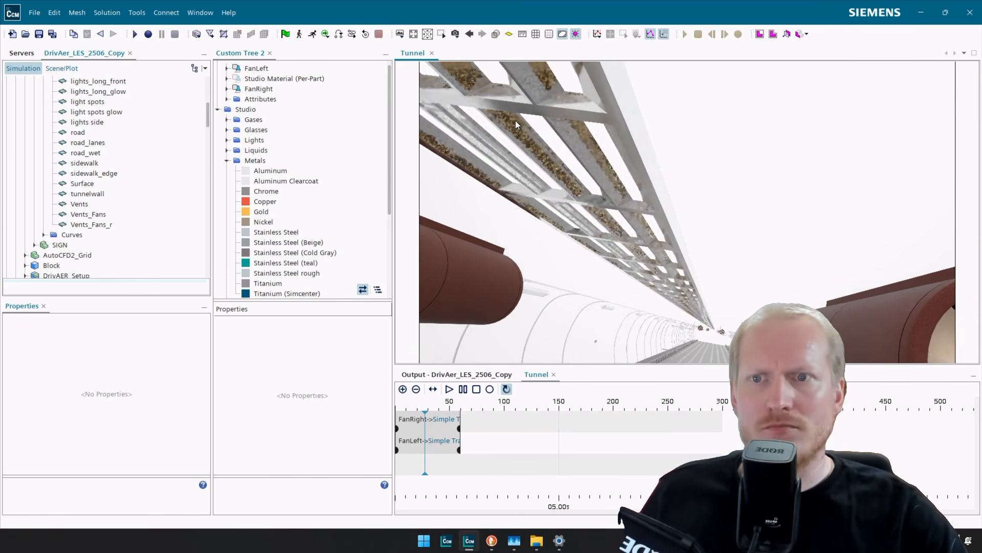
scroll(278, 133, up, 1)
scroll(137, 176, up, 1)
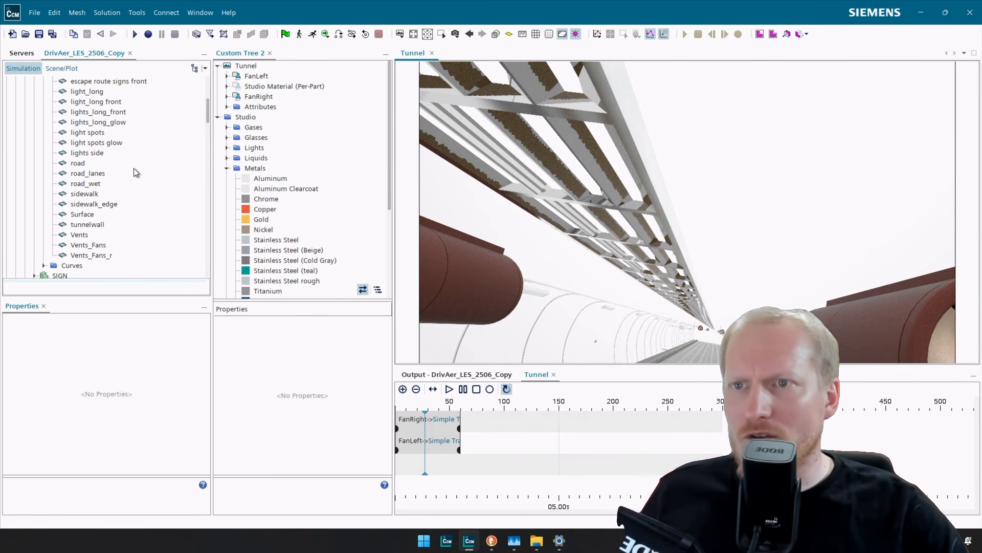
click(567, 79)
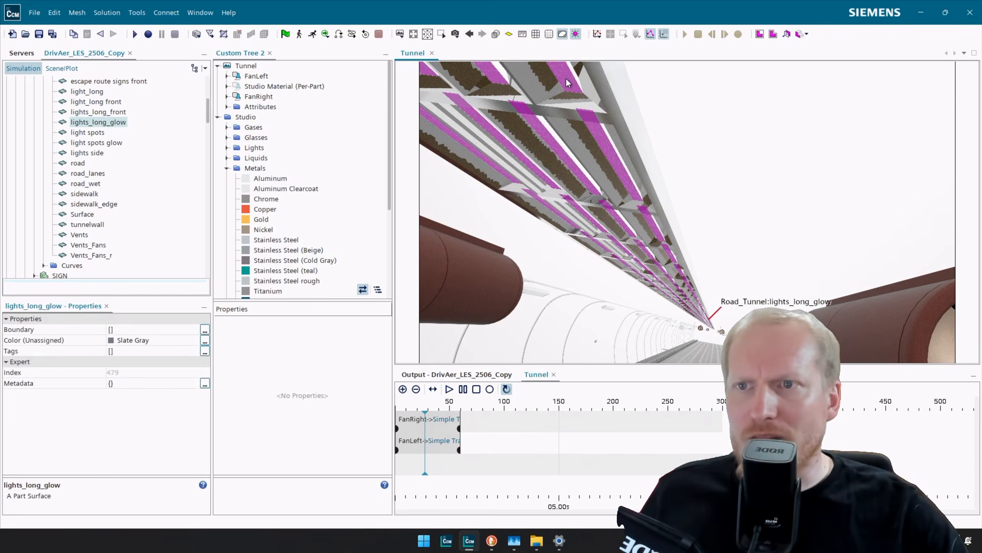
click(117, 112)
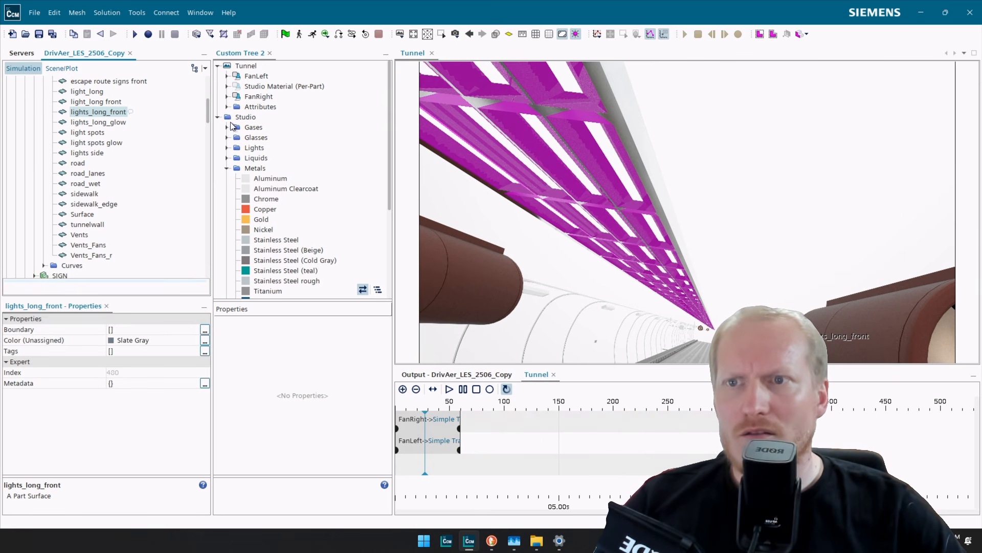
drag(556, 182, 586, 168)
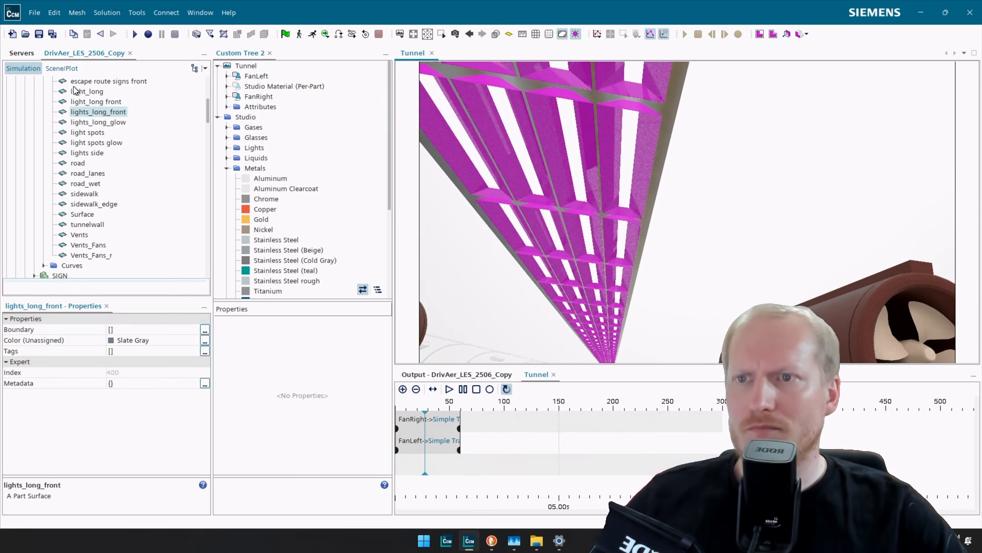
Highlight the light_long front and light_long surfaces of the ceiling light structure to tell them apart.
click(112, 102)
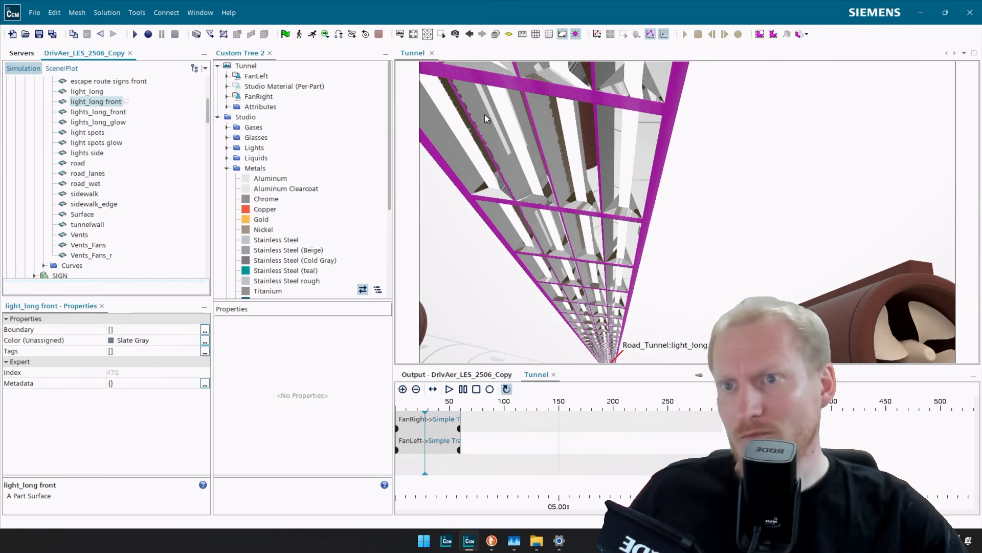
click(89, 92)
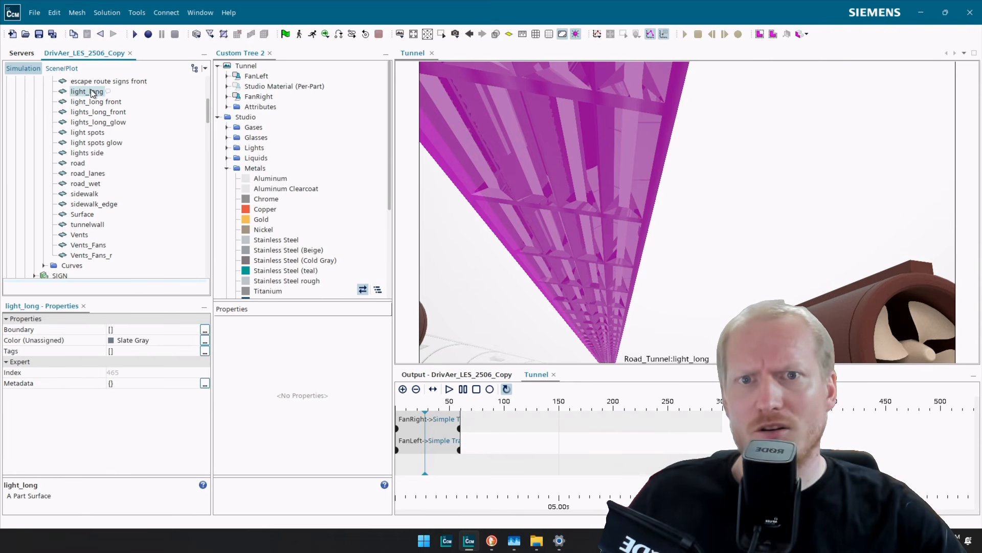
drag(591, 152, 499, 158)
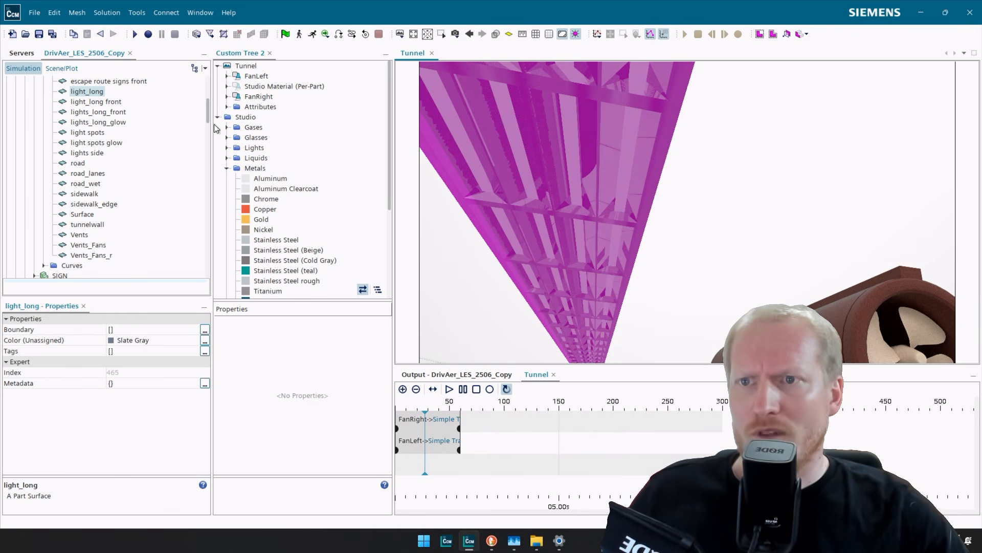
drag(614, 307, 747, 238)
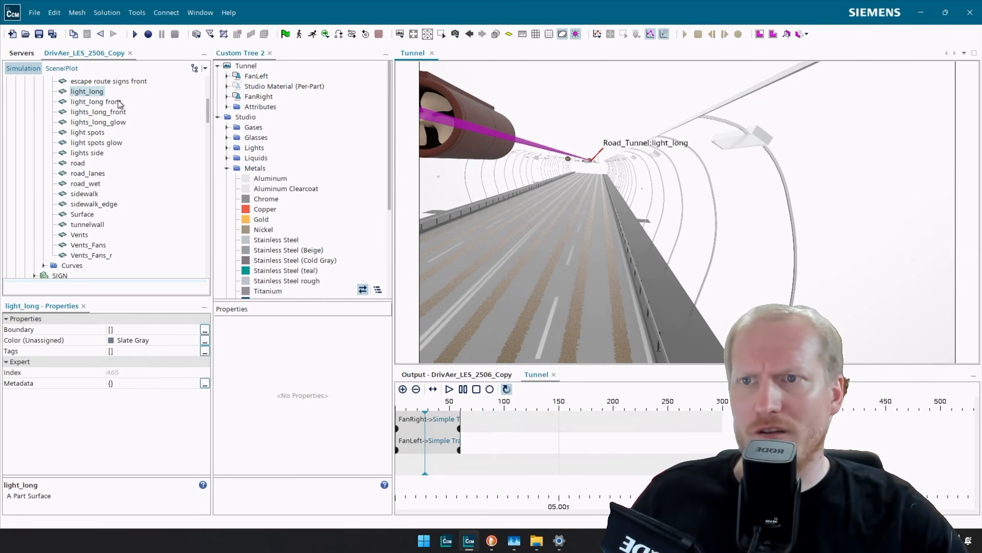
Set up a studio material for the escape route signs front surface, choosing Green LED from Lights.
click(126, 82)
drag(613, 149, 641, 207)
scroll(642, 207, up, 5)
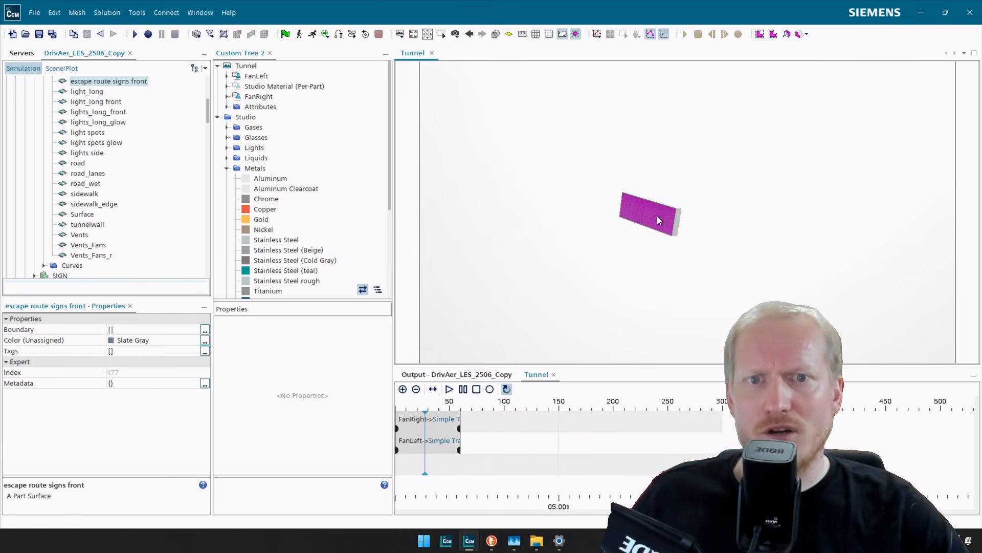
right_click(658, 216)
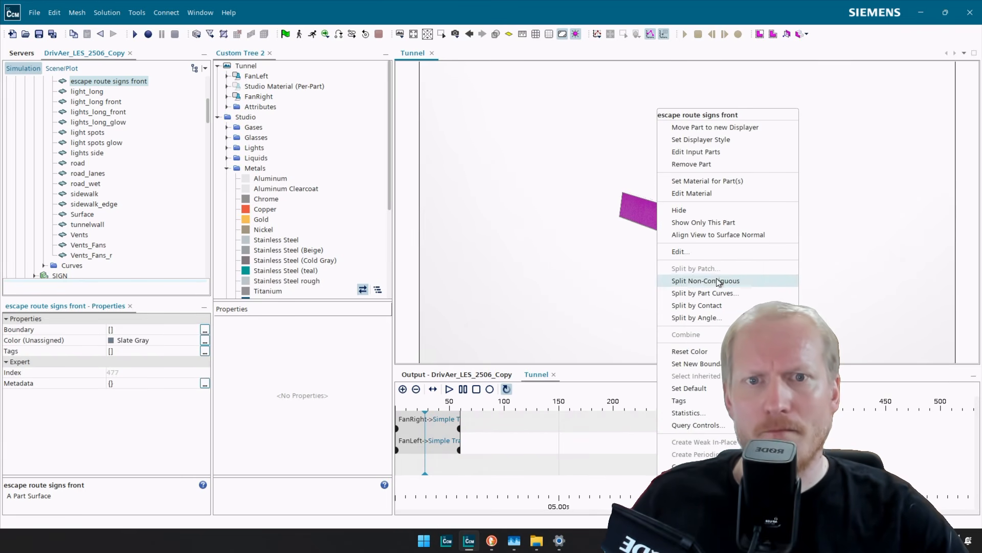
click(727, 179)
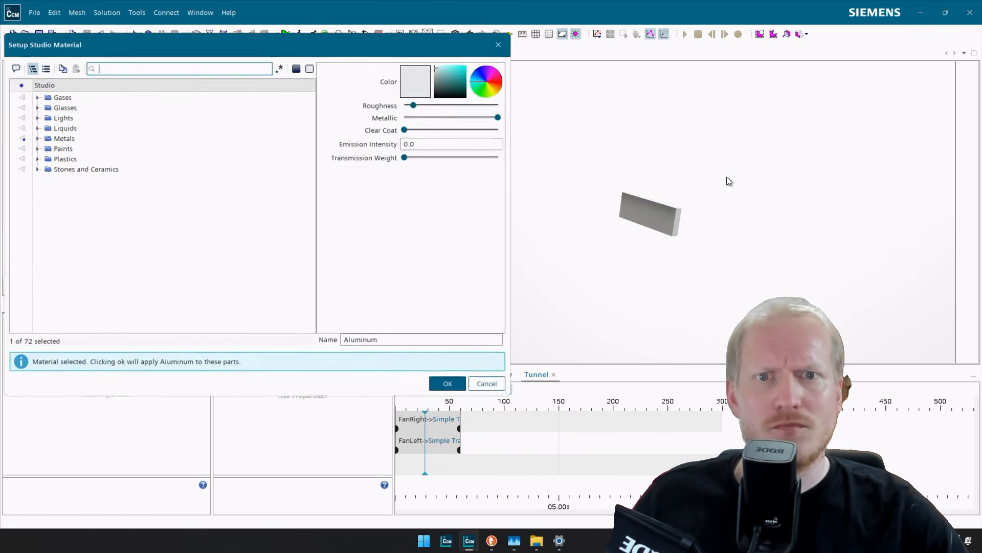
click(38, 119)
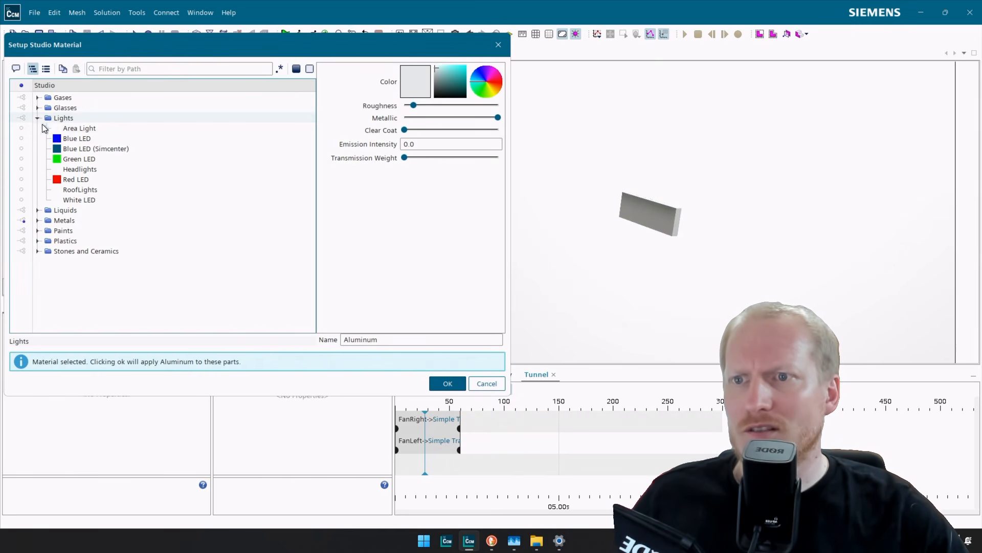
click(82, 155)
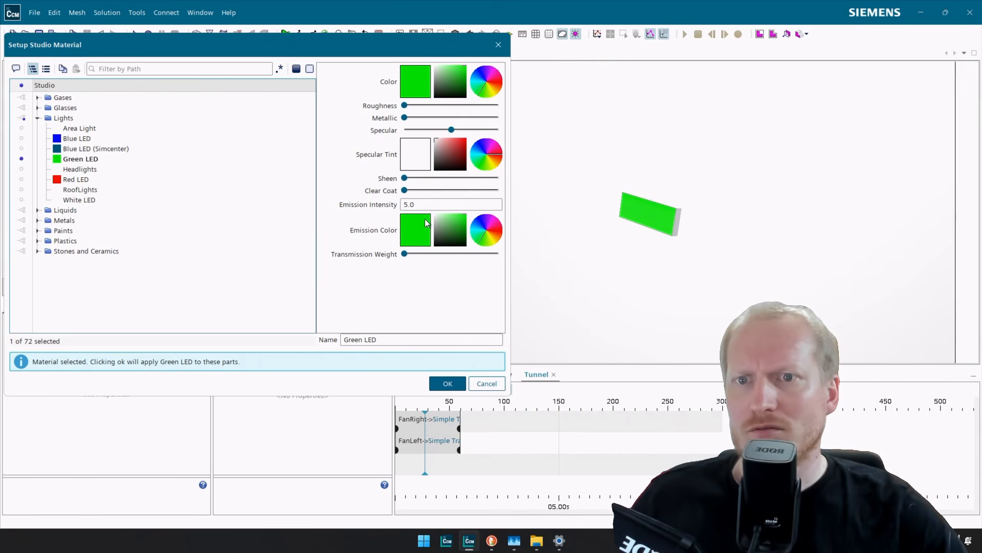
Darken the Green LED base color, raise its Clear Coat to maximum and apply the modified copy to the escape route sign fronts.
click(464, 74)
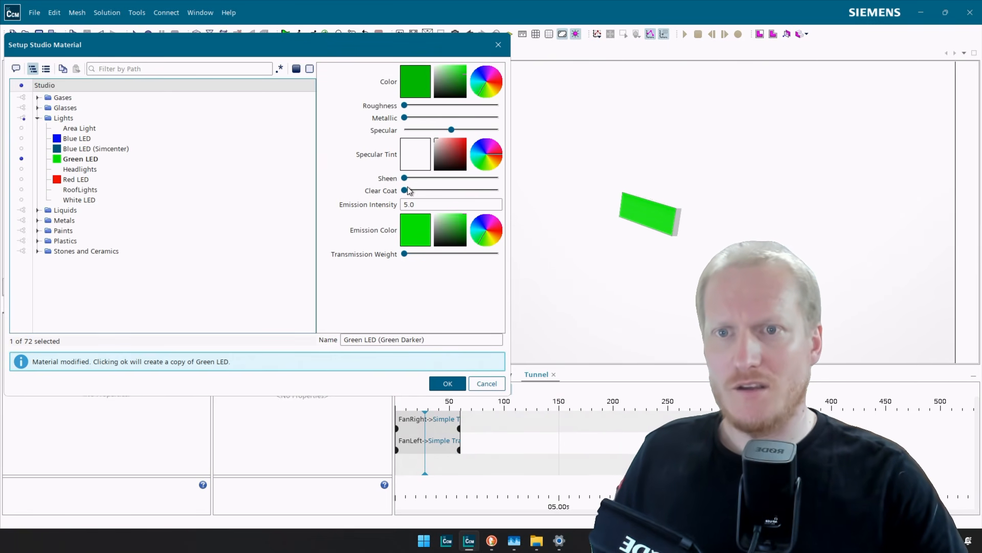
drag(405, 190, 597, 202)
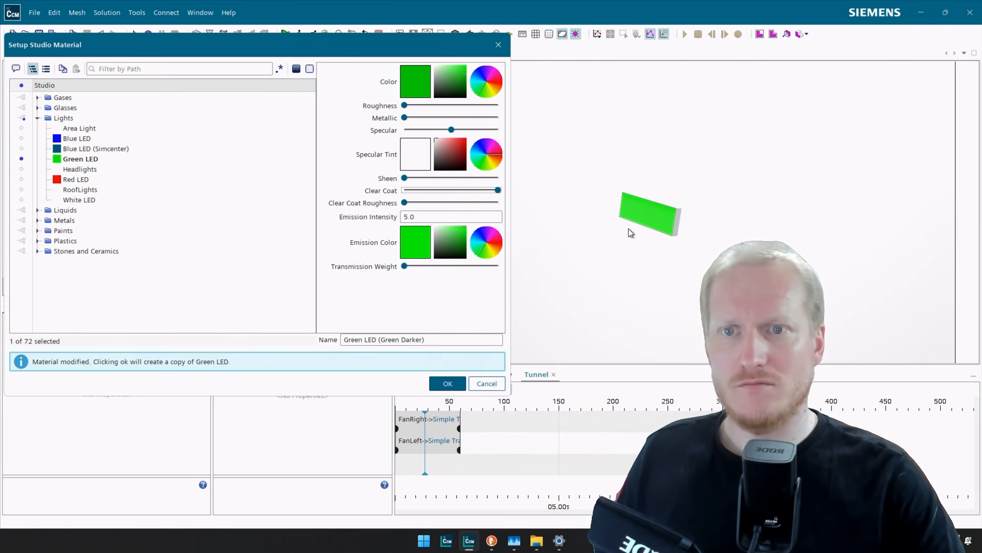
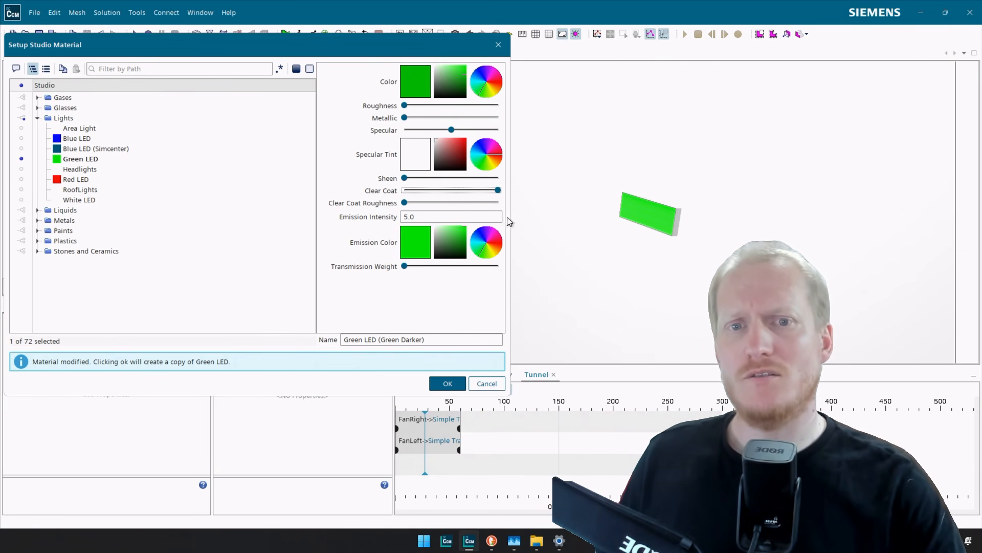
click(446, 385)
Examine the wall-mounted light box, highlighting the light spots, lights side and light spots glow surfaces to tell them apart.
drag(646, 244, 536, 123)
scroll(533, 101, up, 2)
scroll(527, 81, up, 4)
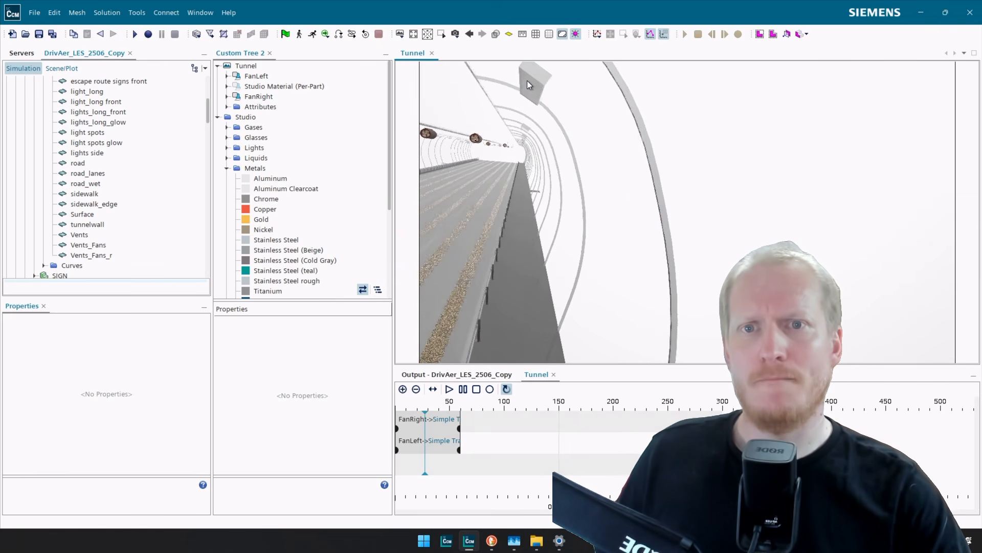
scroll(566, 86, up, 3)
drag(563, 85, 550, 161)
click(546, 171)
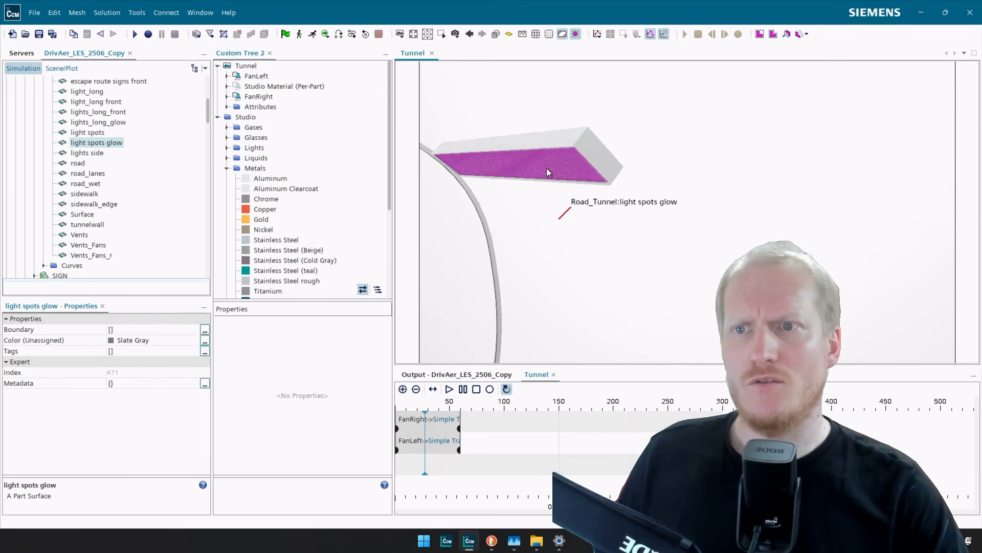
click(98, 133)
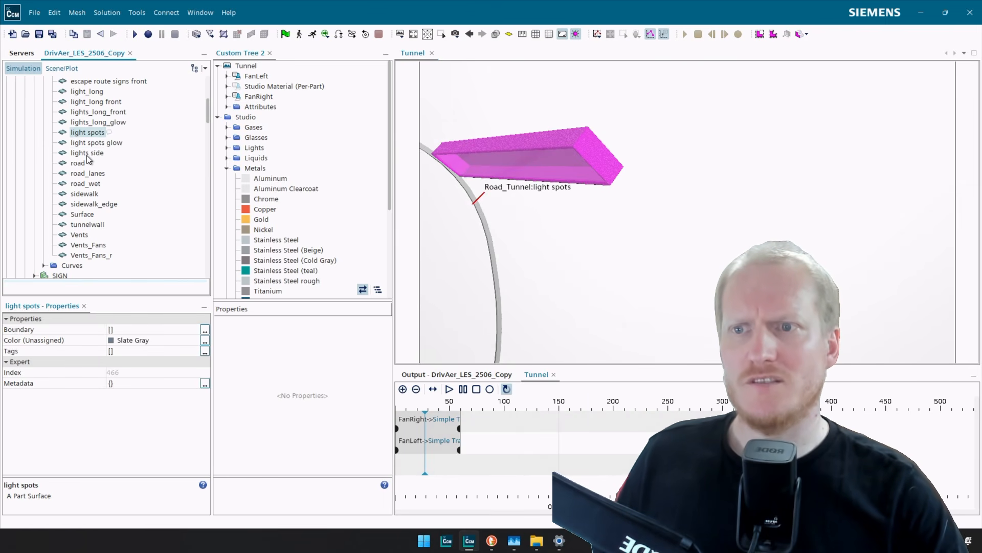
click(88, 154)
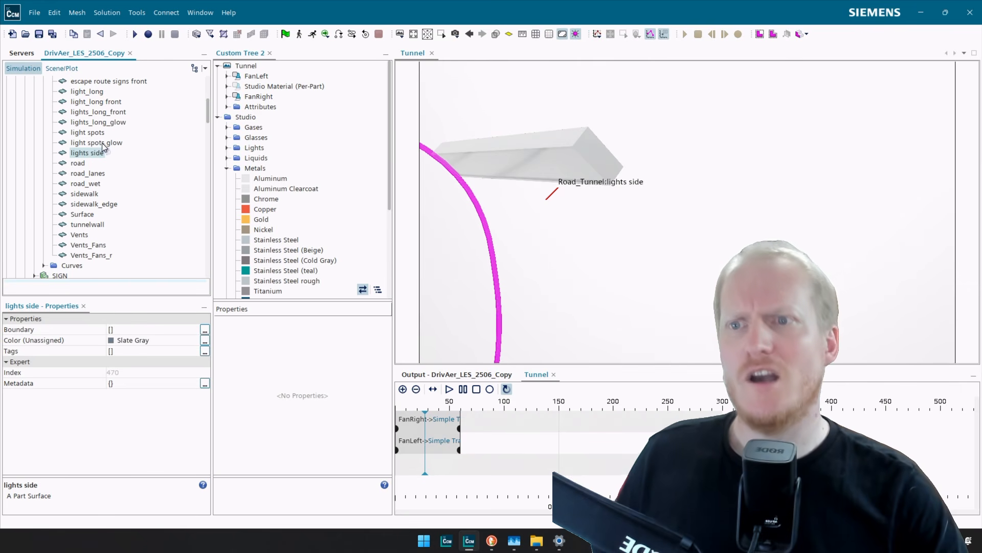
click(102, 143)
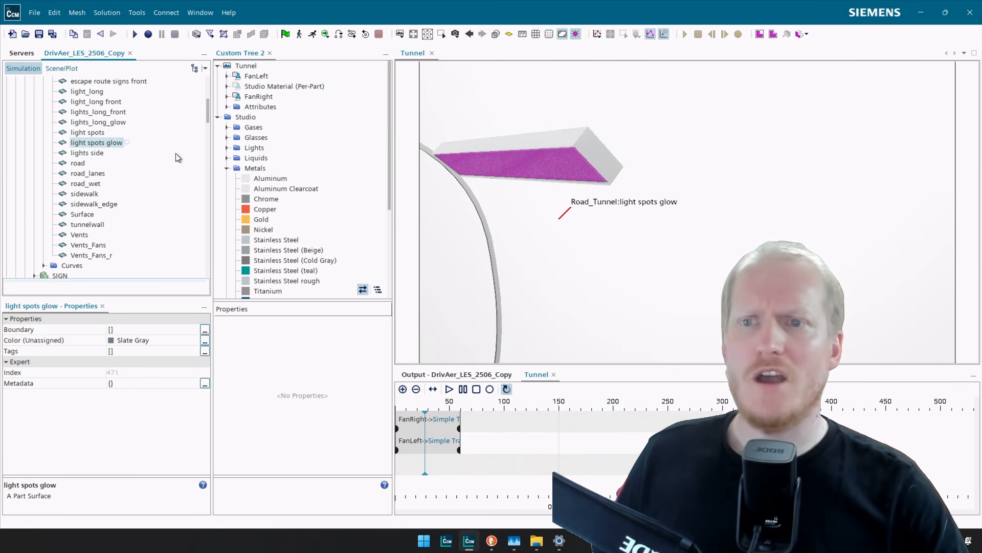
right_click(115, 143)
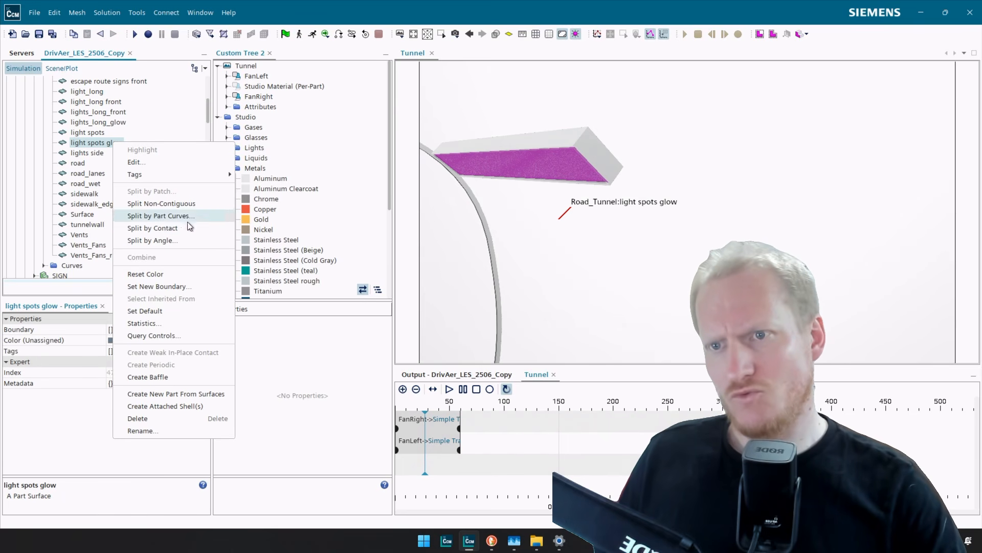
click(584, 158)
right_click(568, 162)
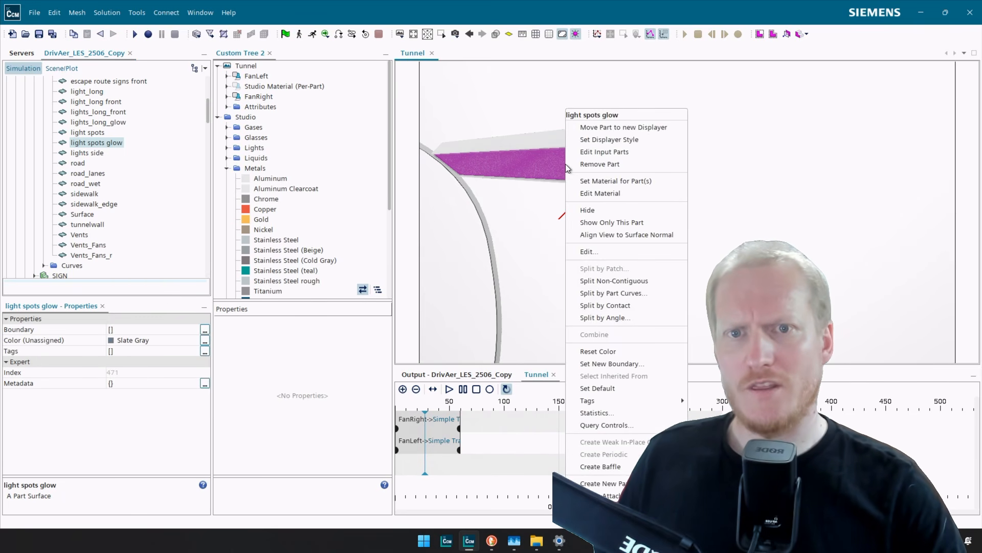
click(604, 180)
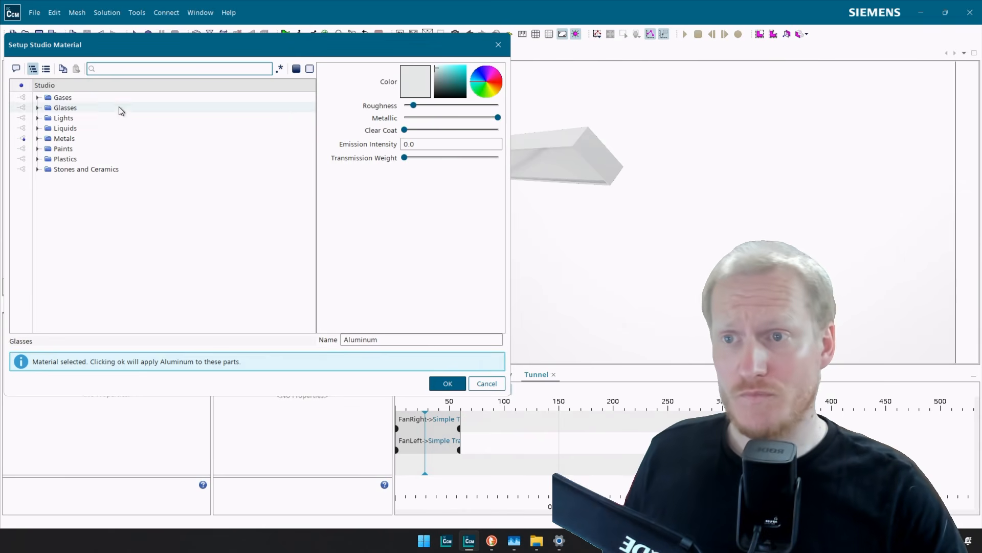
click(37, 118)
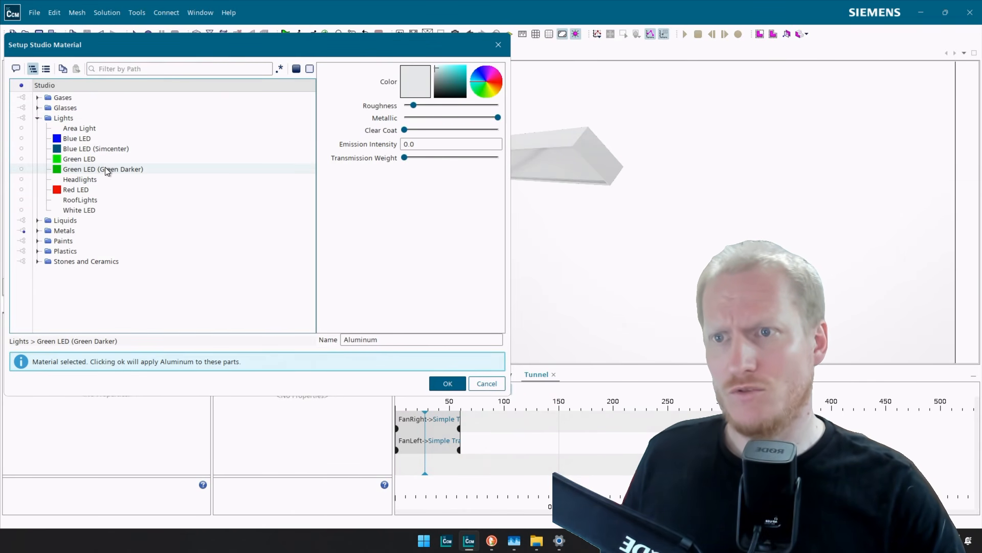
click(98, 127)
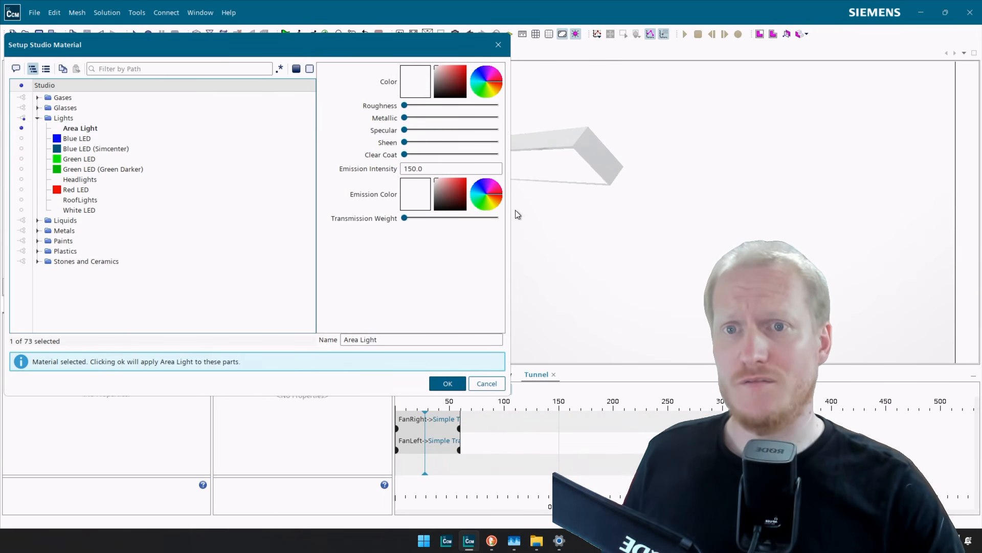
click(81, 210)
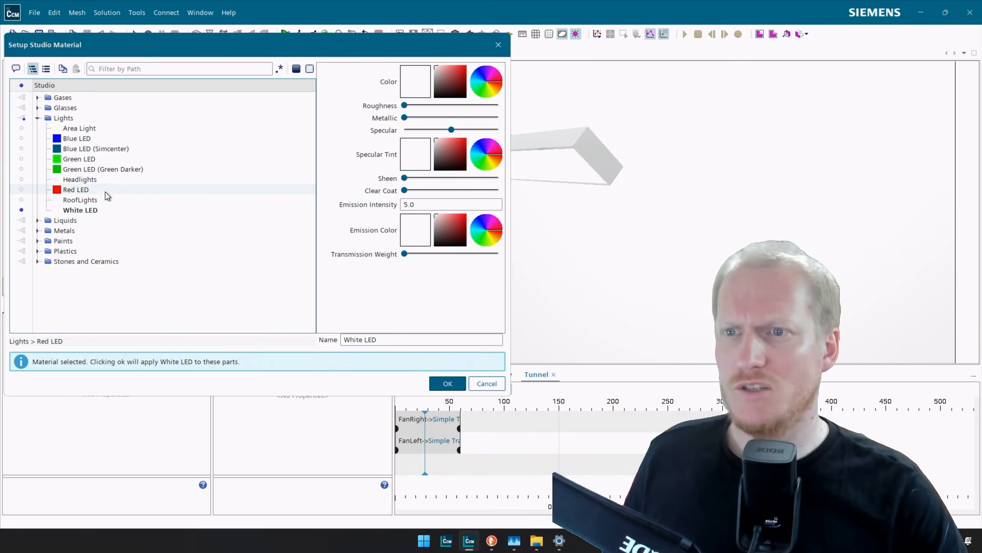
click(492, 384)
Raise the Clear Coat of the White LED material on the lights_long_glow ceiling strips to maximum and name the modified copy MainLights.
drag(523, 216, 693, 207)
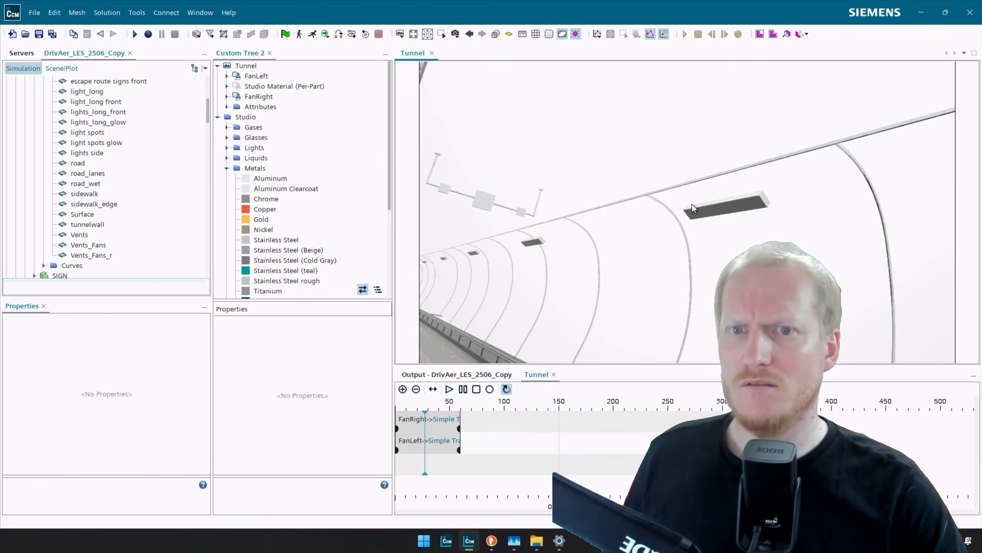
drag(544, 217, 619, 127)
click(621, 166)
click(650, 160)
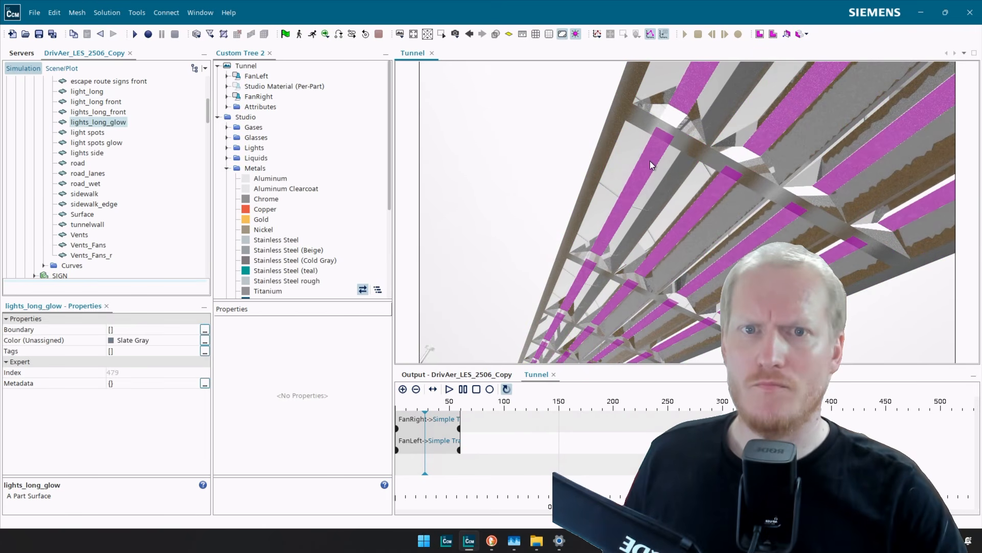
right_click(650, 161)
click(708, 179)
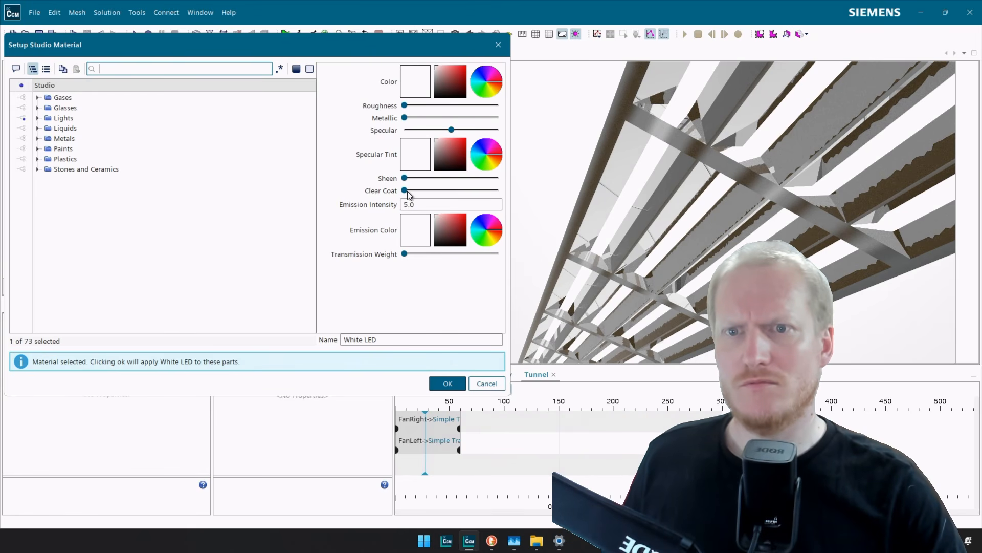
drag(406, 192, 593, 195)
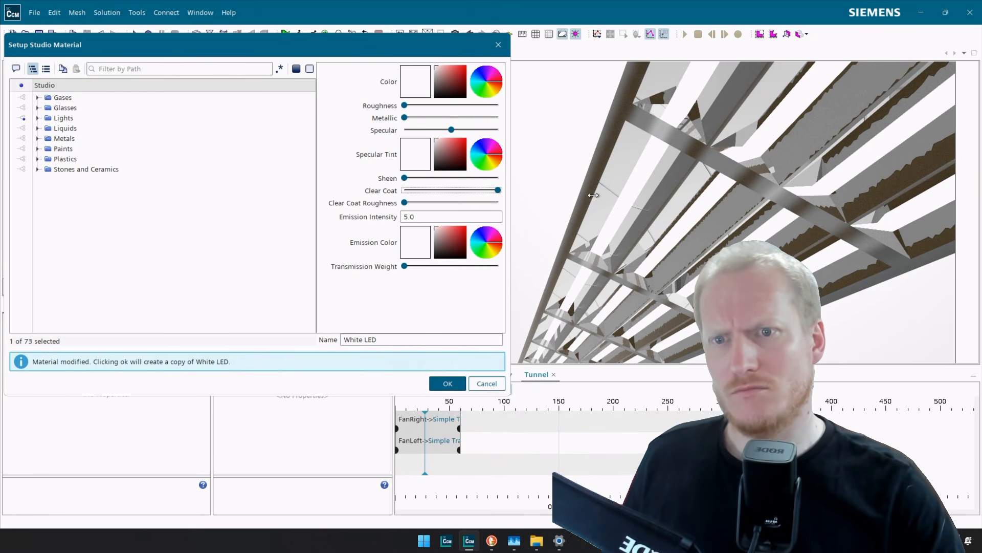
triple_click(394, 339)
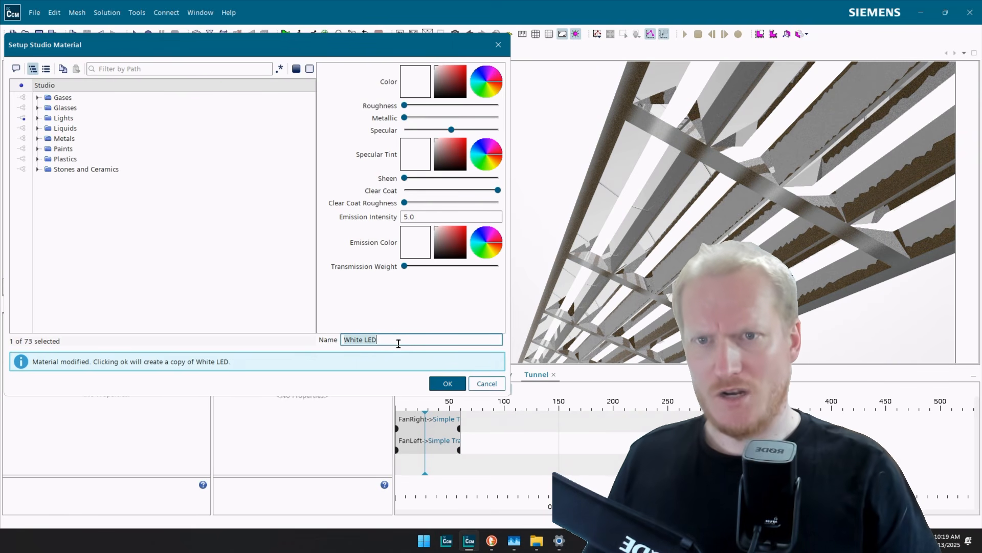
text(MainLights)
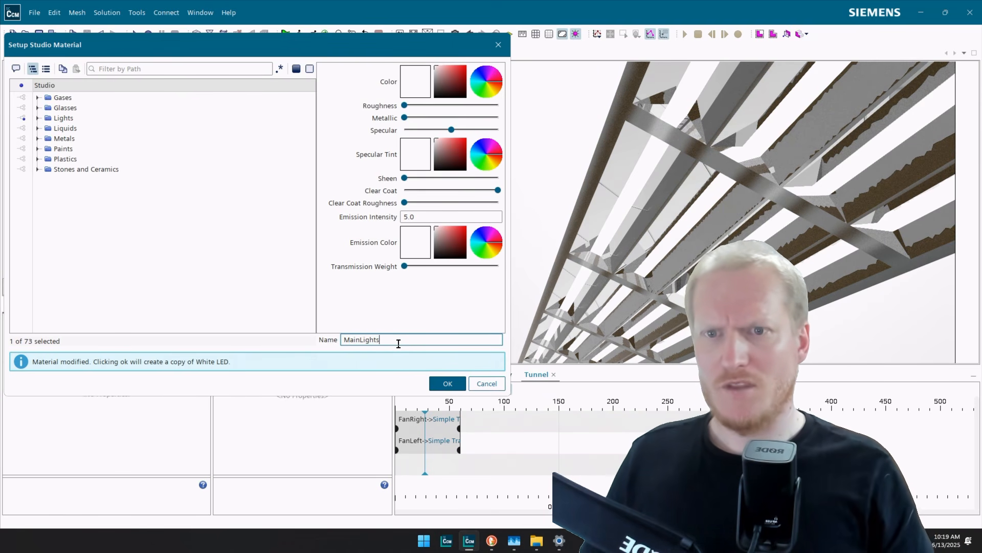
Create the MainLights material as a modified copy of White LED.
key(Return)
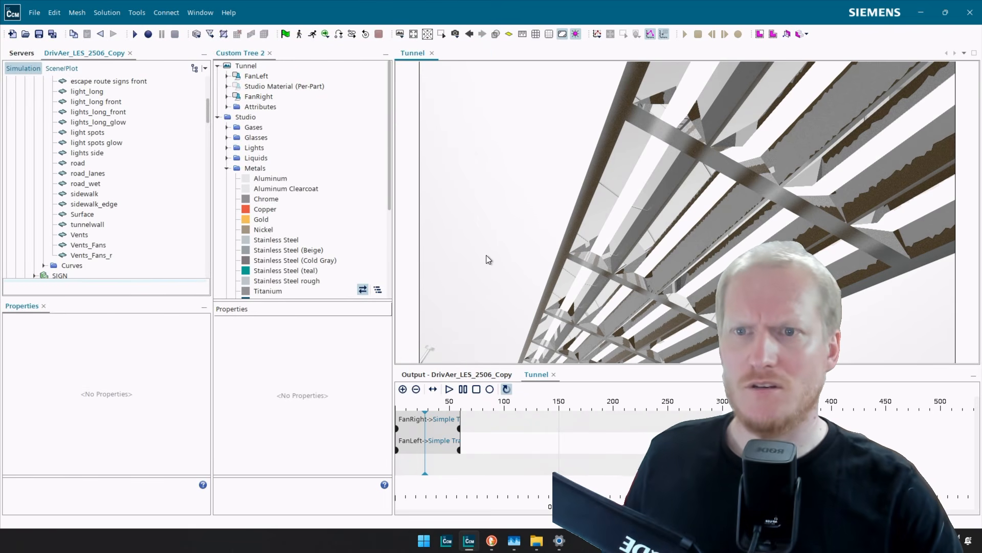
Start assigning a studio material to the light spots glow surface, using MainLights from the Lights group as the base.
drag(486, 254, 650, 304)
click(649, 296)
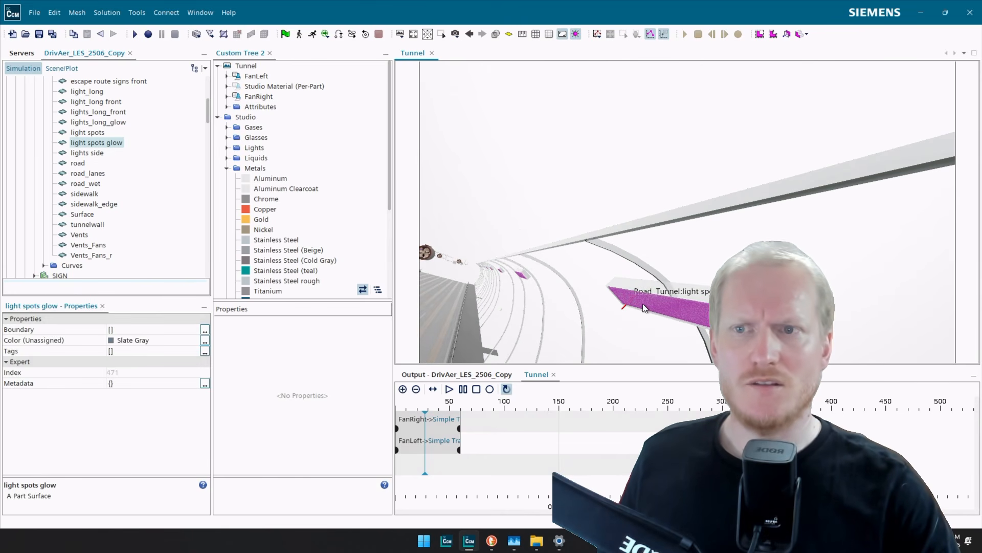
right_click(645, 303)
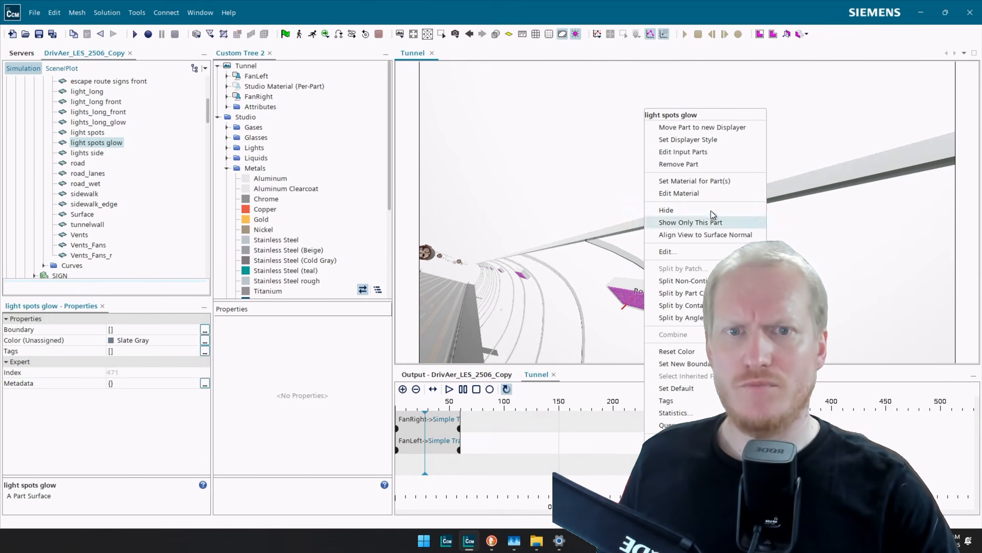
click(714, 180)
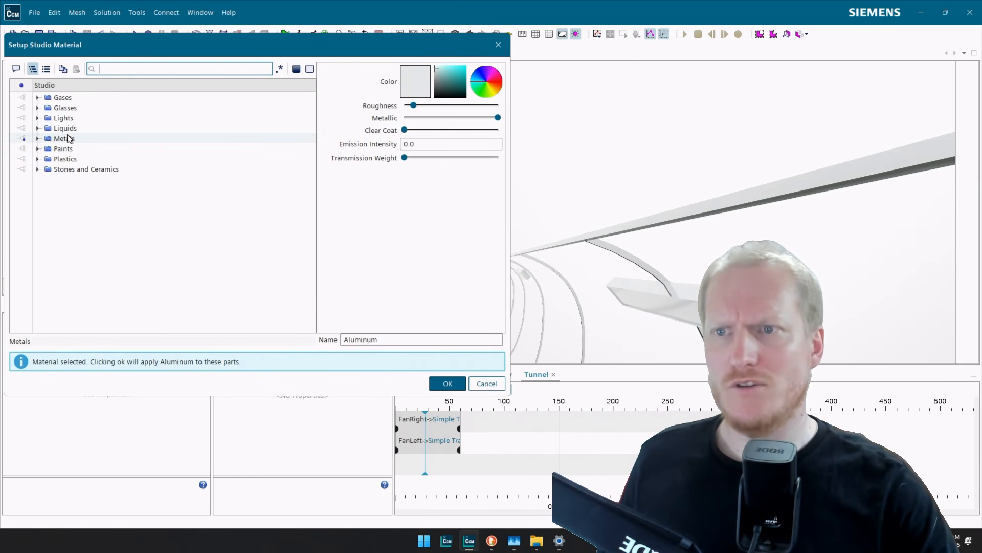
click(36, 117)
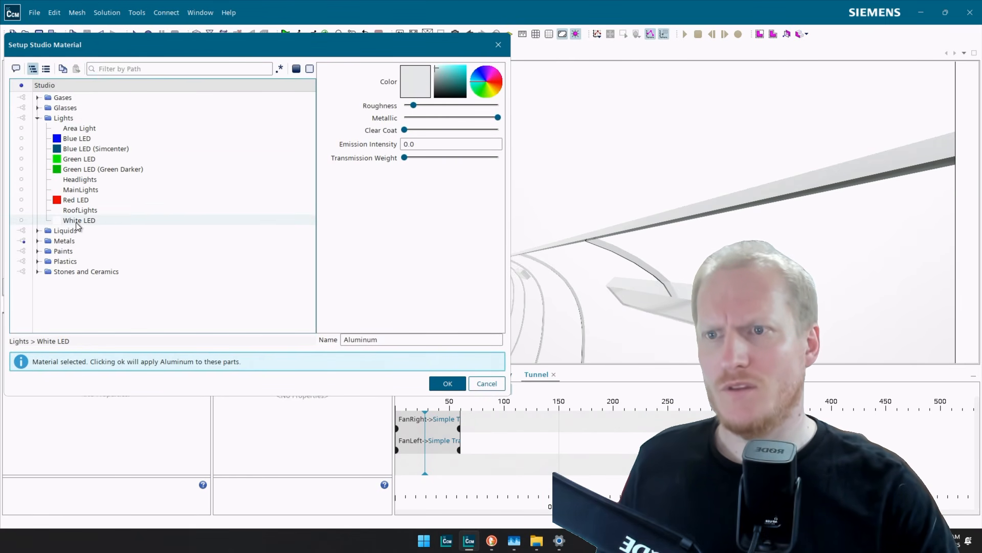
click(83, 189)
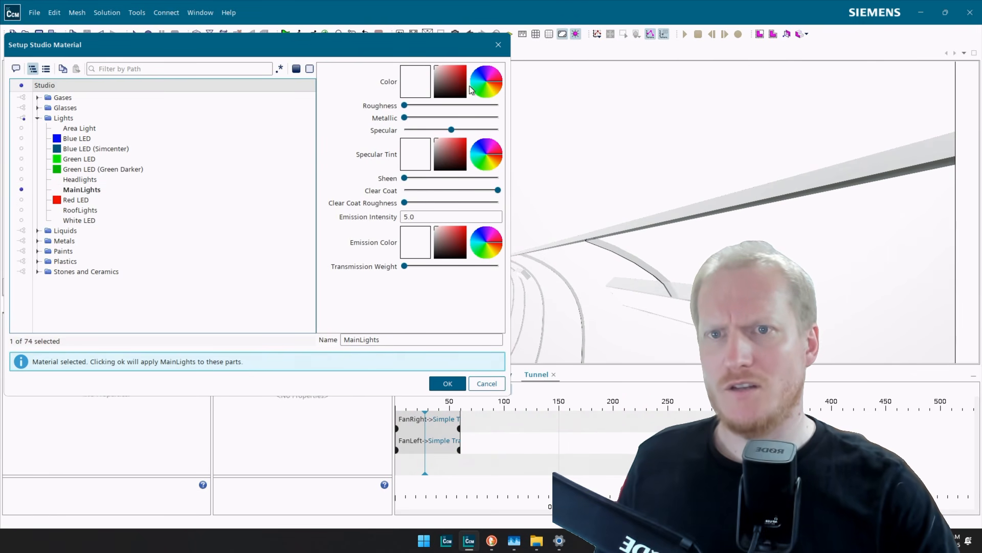
Give the material copy a pale Cornsilk color, name it SideLights, set its emission intensity to 2.0, and apply it.
click(495, 91)
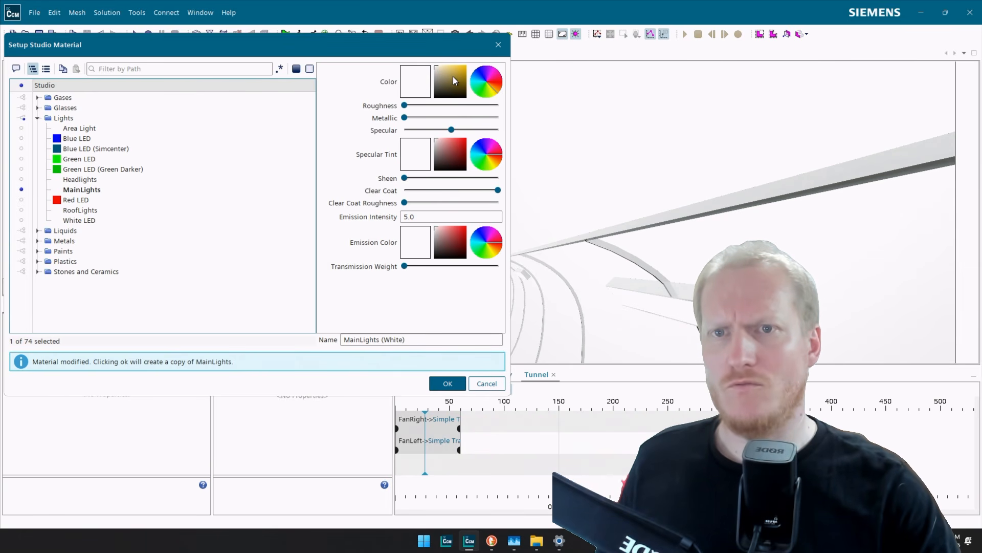
drag(441, 68, 438, 61)
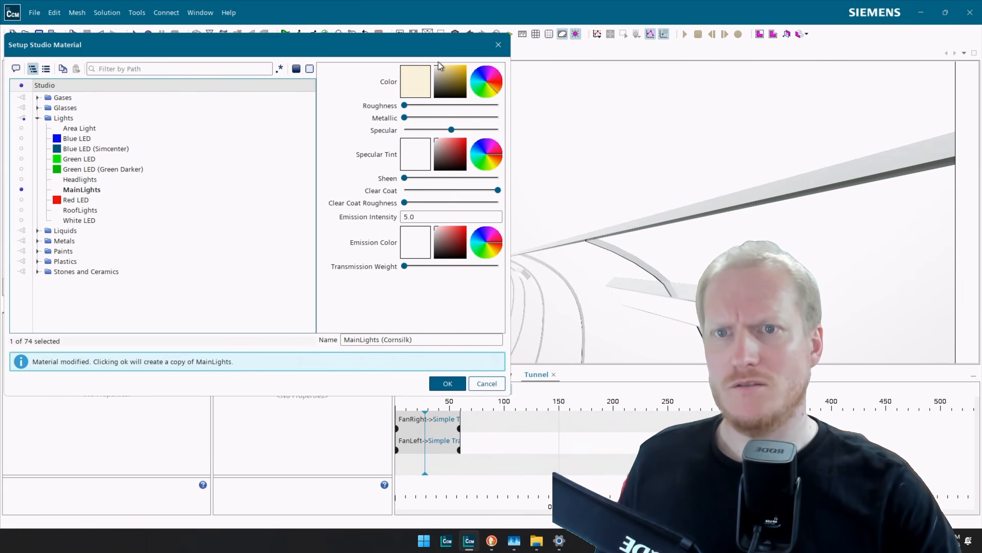
triple_click(426, 340)
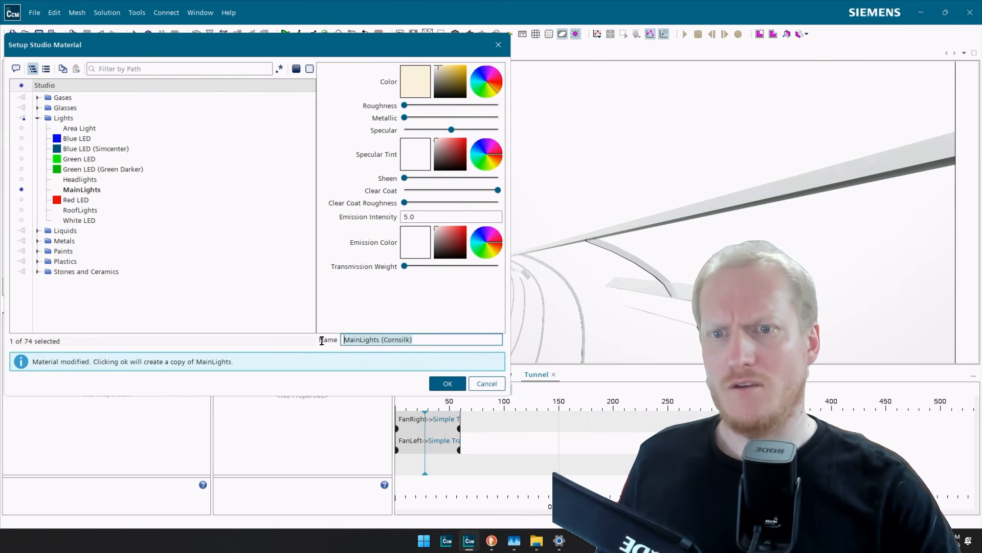
text(SideLights)
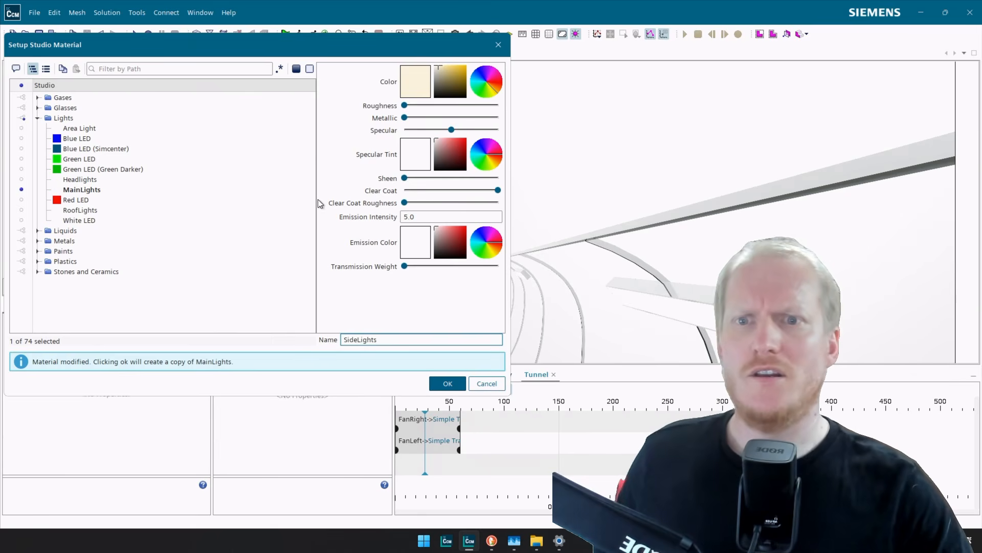
click(421, 214)
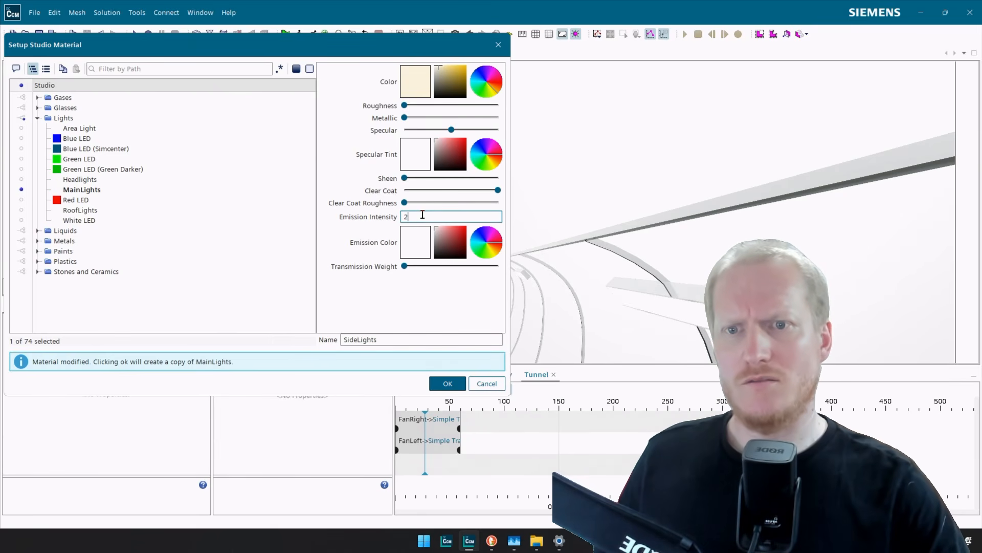
text(2)
key(Tab)
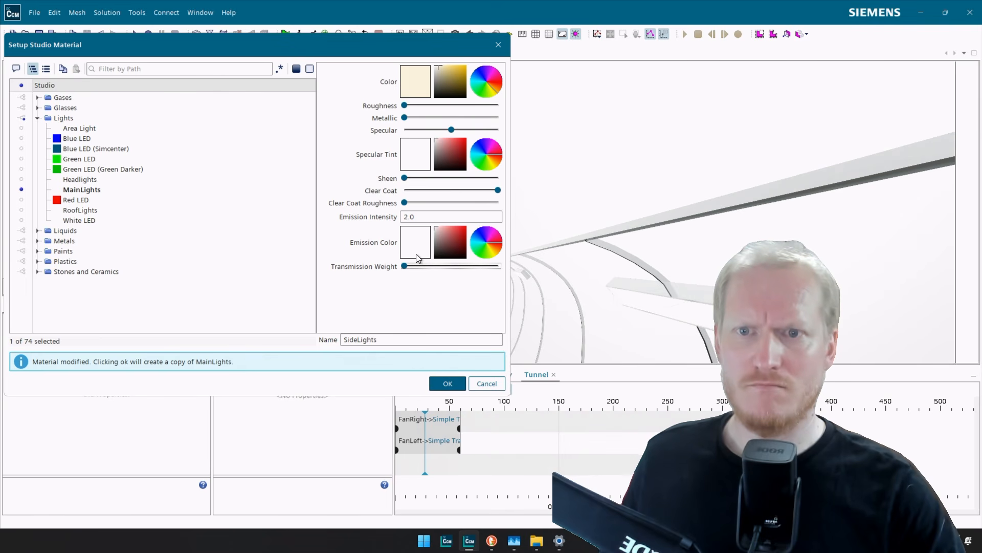
click(449, 384)
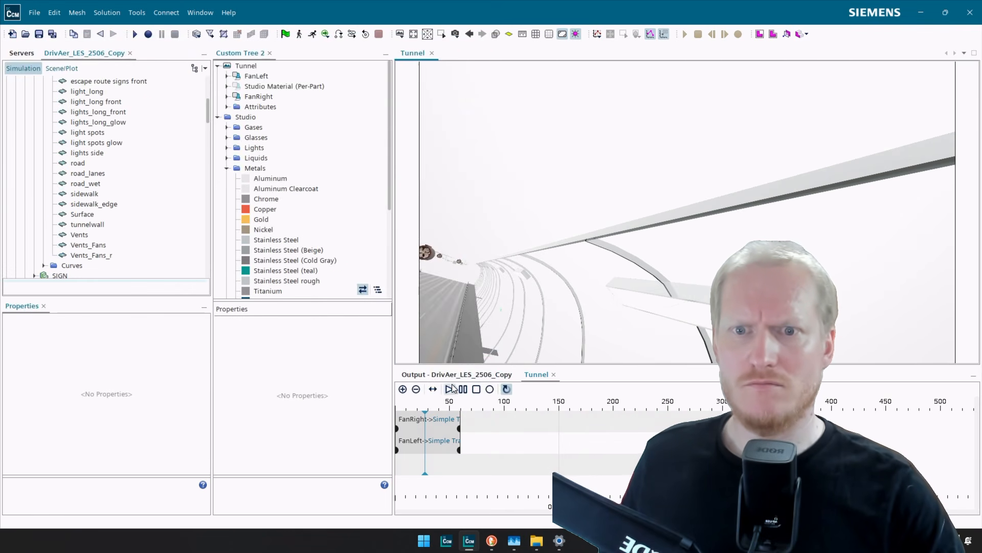
Set the SideLights material's emission color to the same pale yellow as its base color (r=255, g=247, b=223).
scroll(305, 233, down, 5)
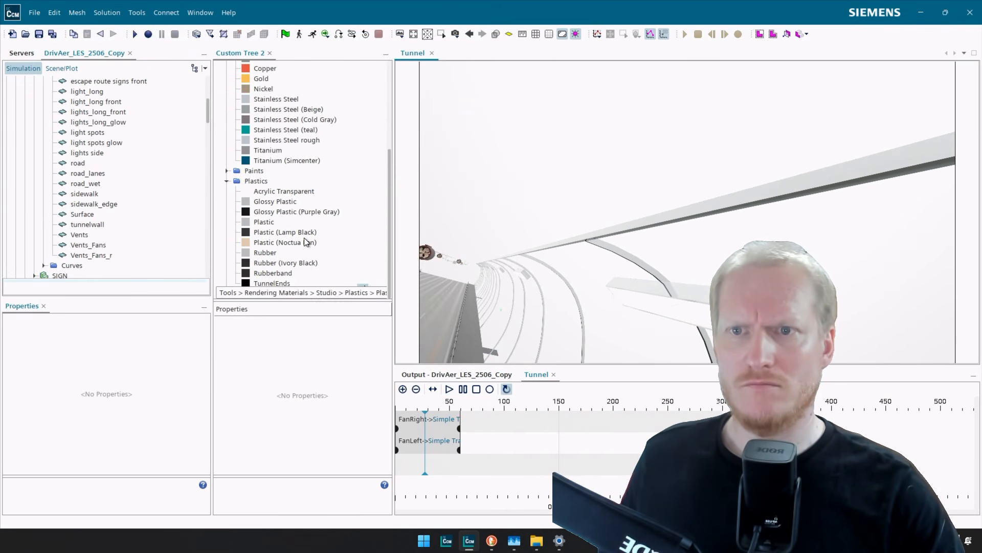
scroll(298, 172, up, 5)
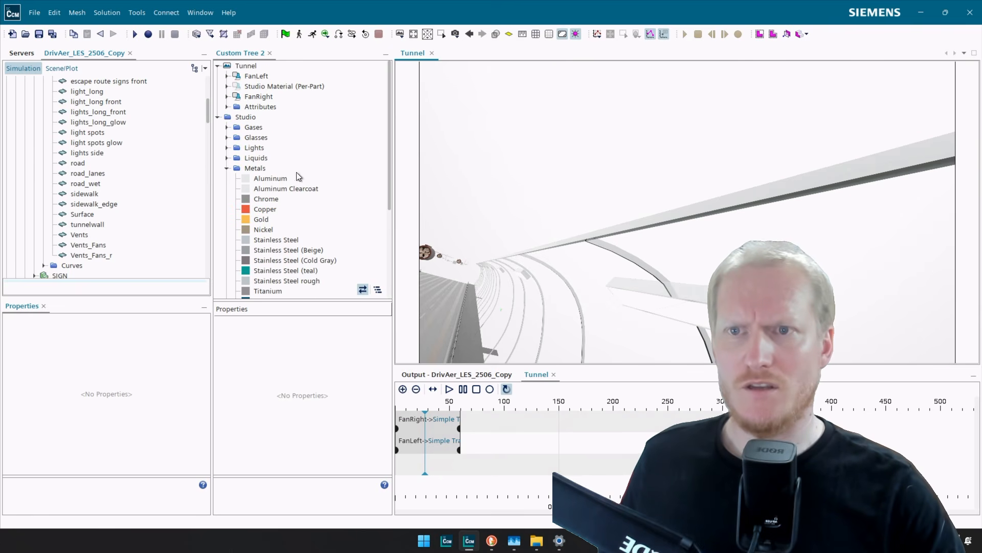
click(227, 148)
click(261, 251)
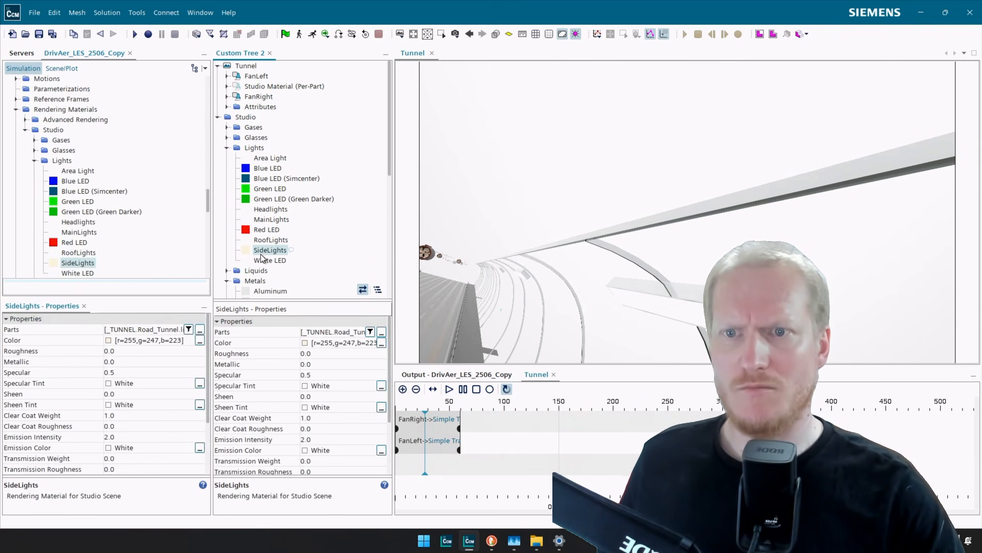
drag(328, 344, 333, 423)
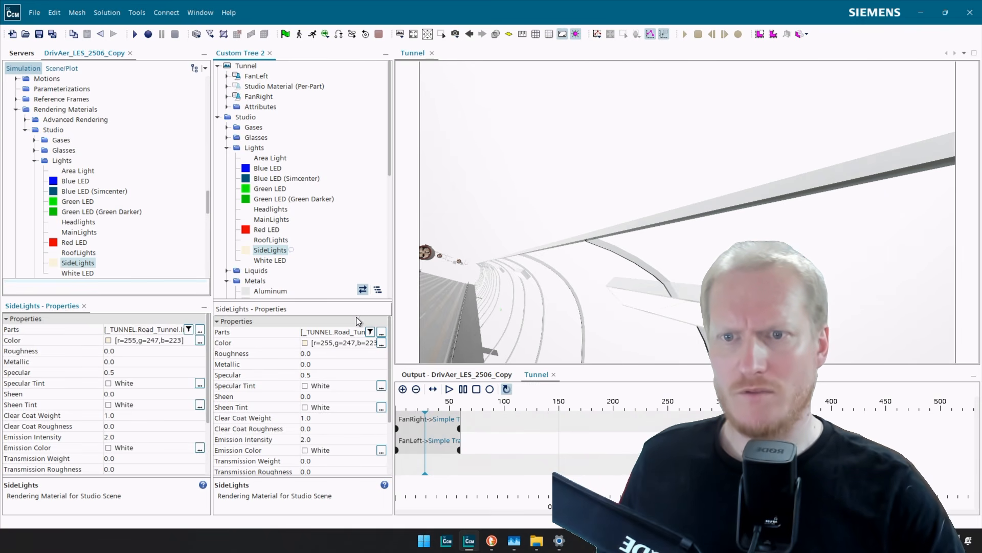
click(335, 342)
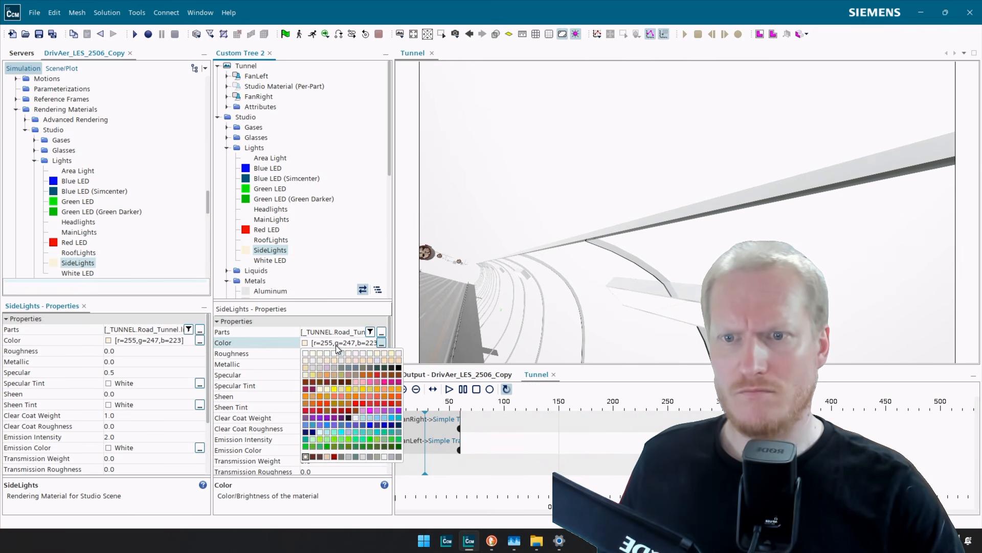
click(309, 461)
click(314, 451)
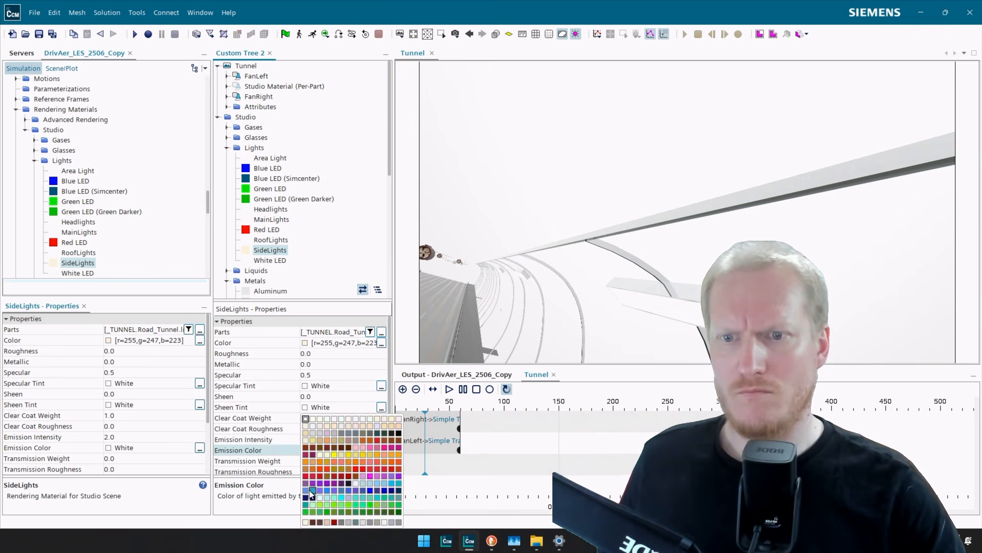
click(306, 521)
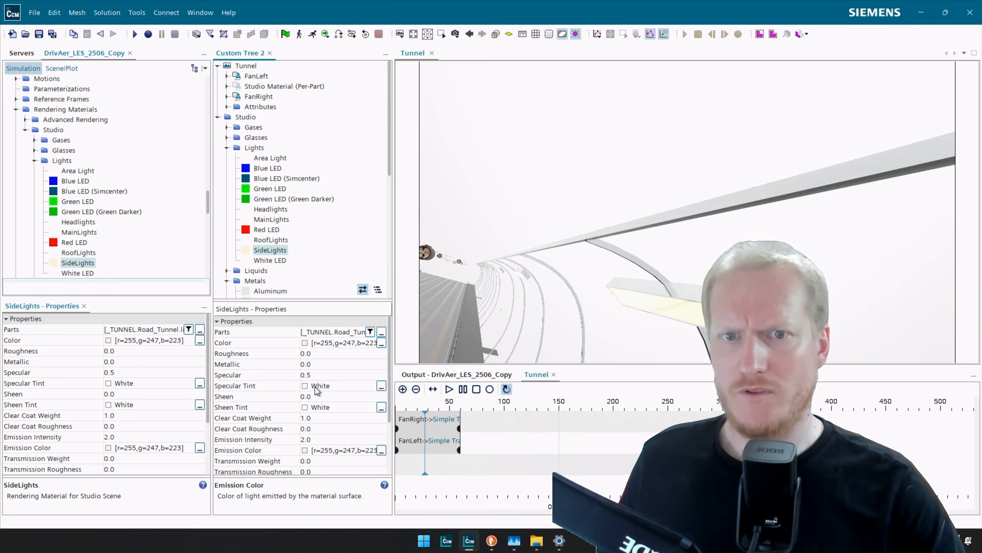
Restore the stored road-level view looking down the inside of the tunnel.
scroll(584, 289, down, 1)
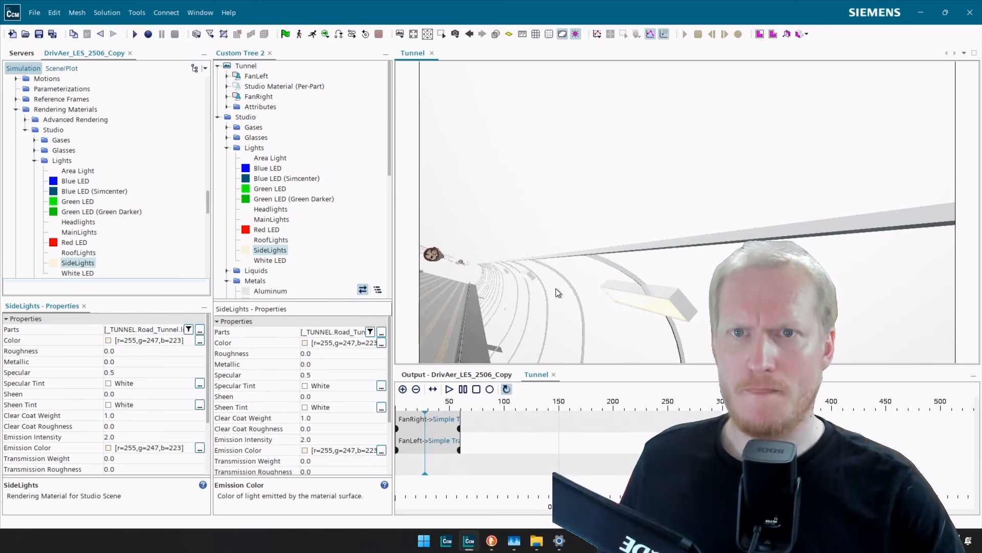
scroll(556, 287, down, 1)
click(455, 34)
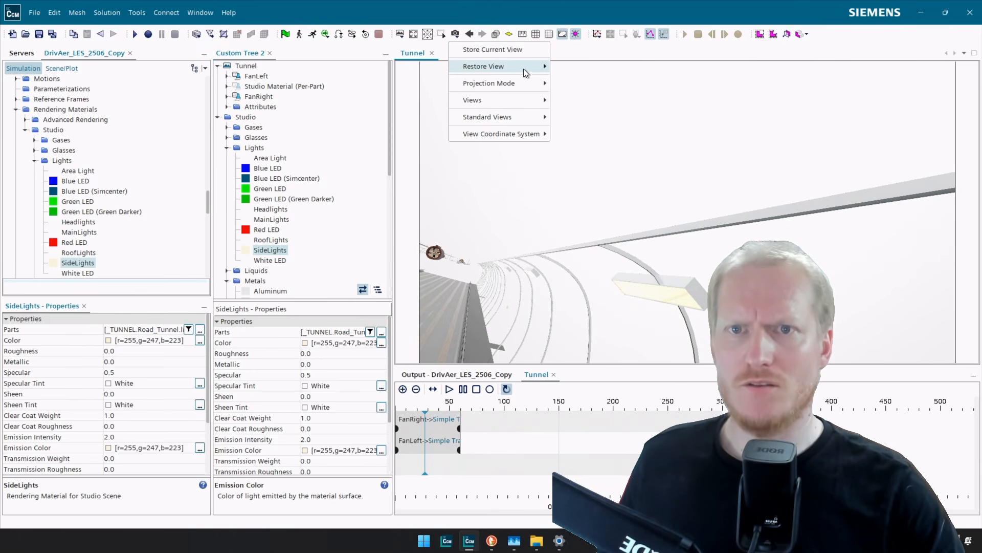
mouse_move(524, 69)
click(612, 229)
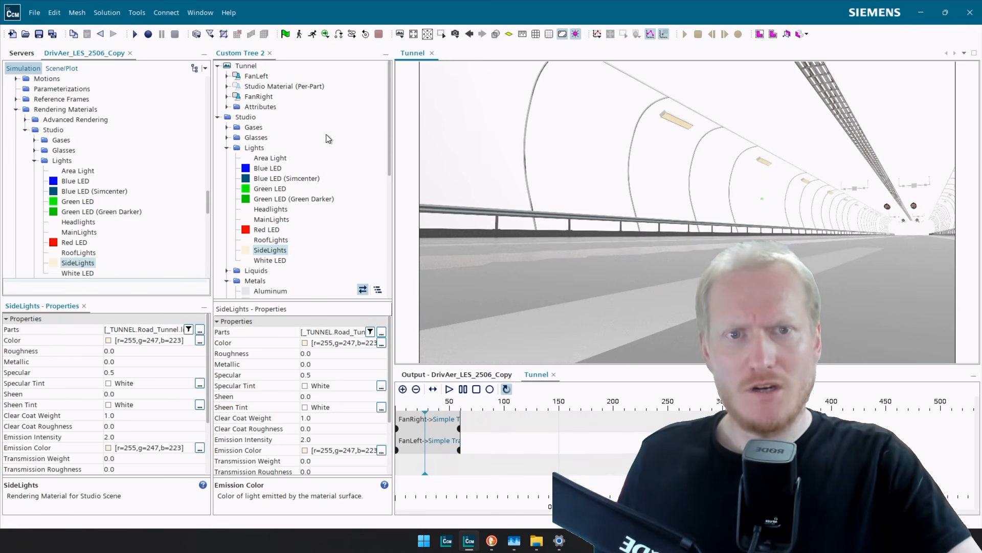
Remove the Road_Tunnel tunnelwall surface from the hidden parts of the Studio Material (Per-Part) displayer.
click(248, 68)
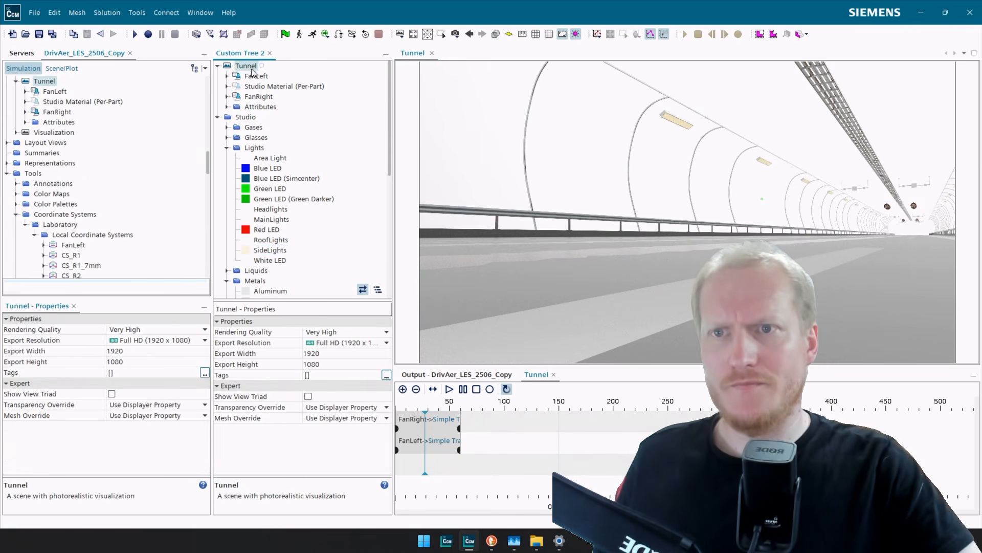
click(268, 88)
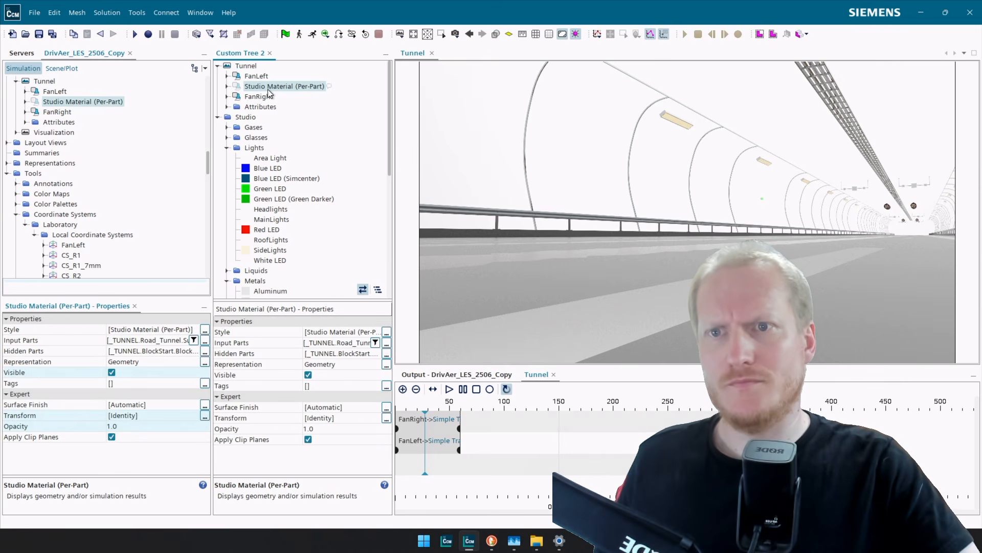
click(386, 357)
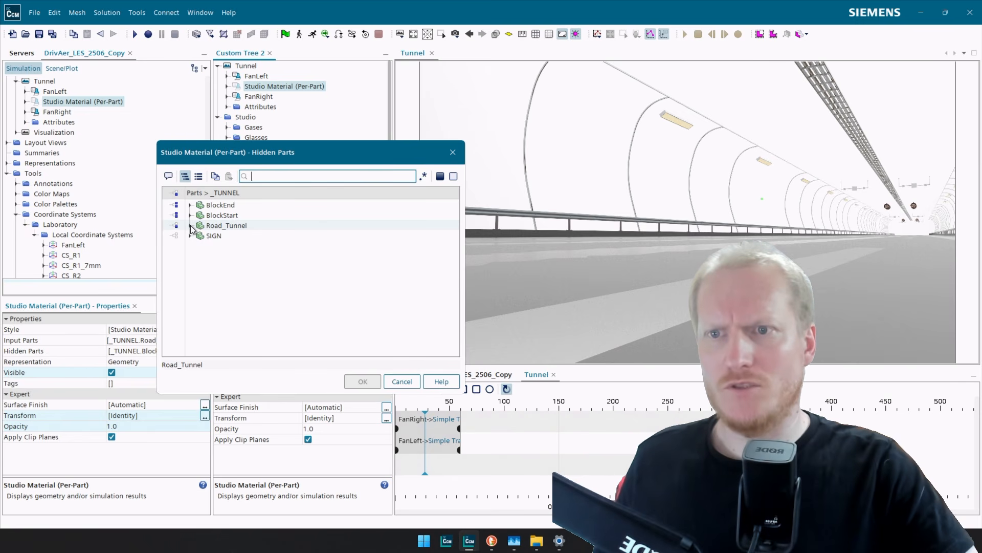
click(191, 226)
scroll(248, 276, down, 5)
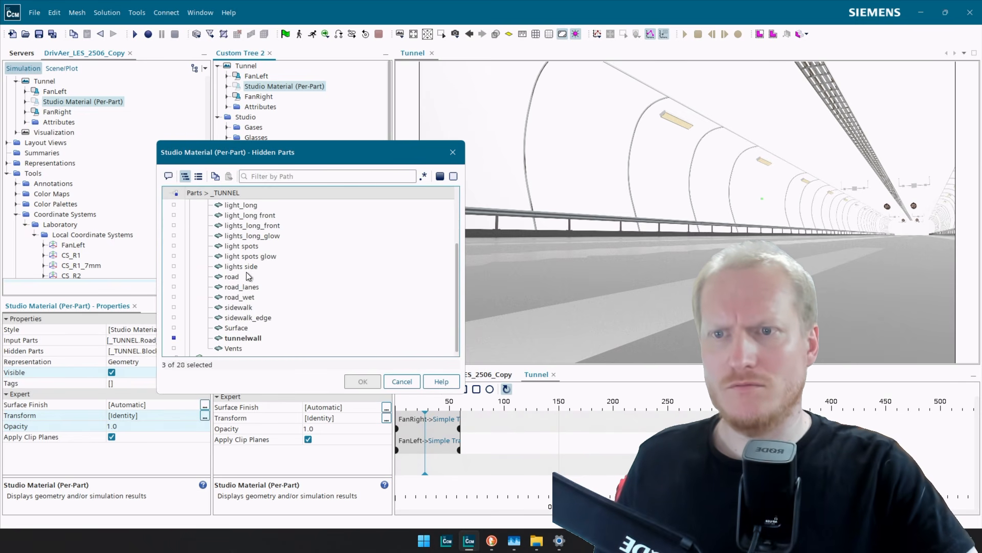
click(250, 332)
click(362, 382)
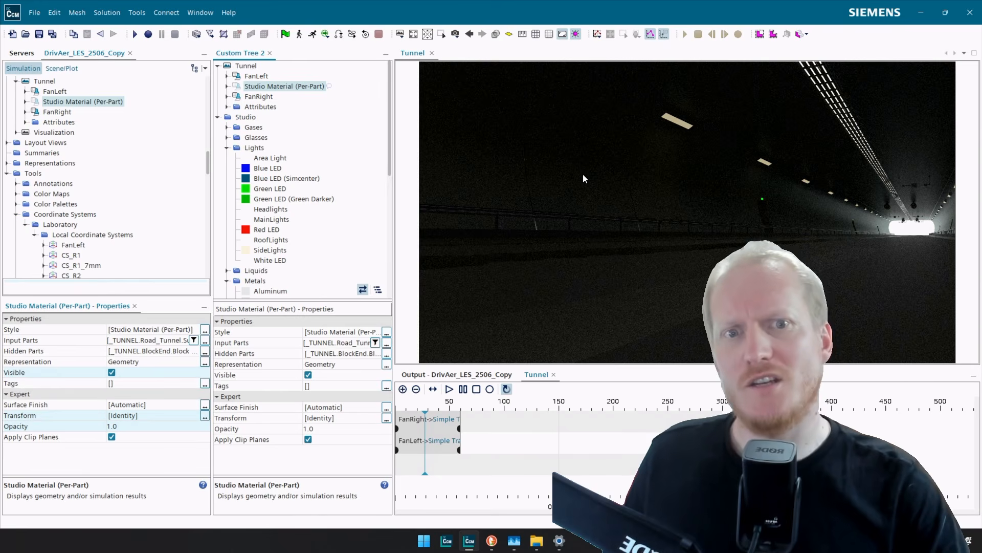
Set up a studio material for the tunnelwall surface, trying Porcelain and Silicon Carbide before choosing Titanium Carbide from Stones and Ceramics.
click(579, 189)
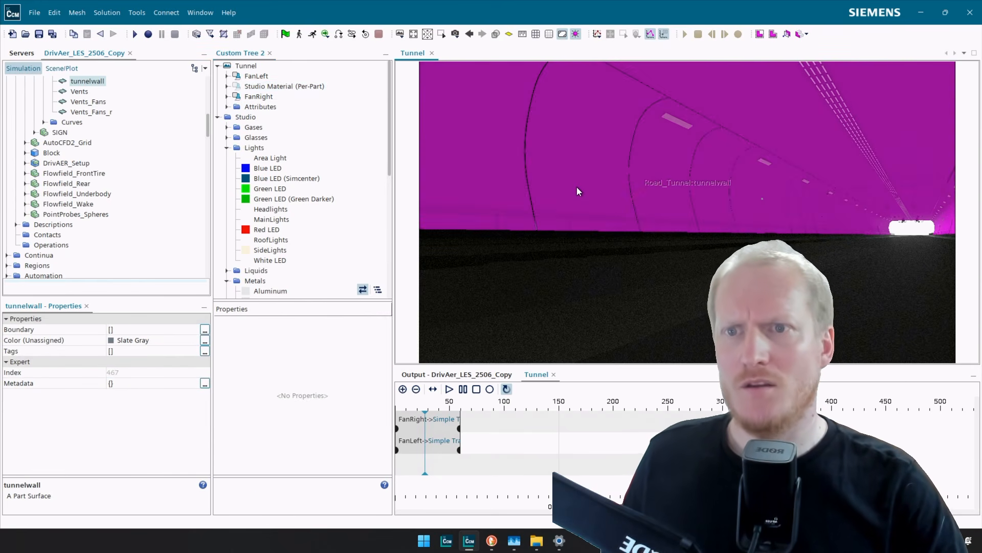
right_click(577, 190)
click(651, 182)
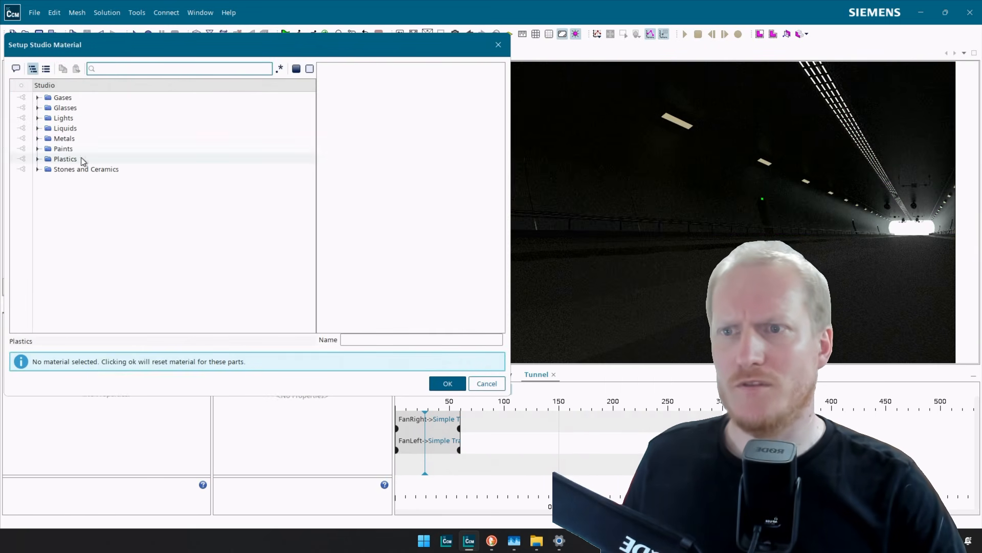
click(37, 169)
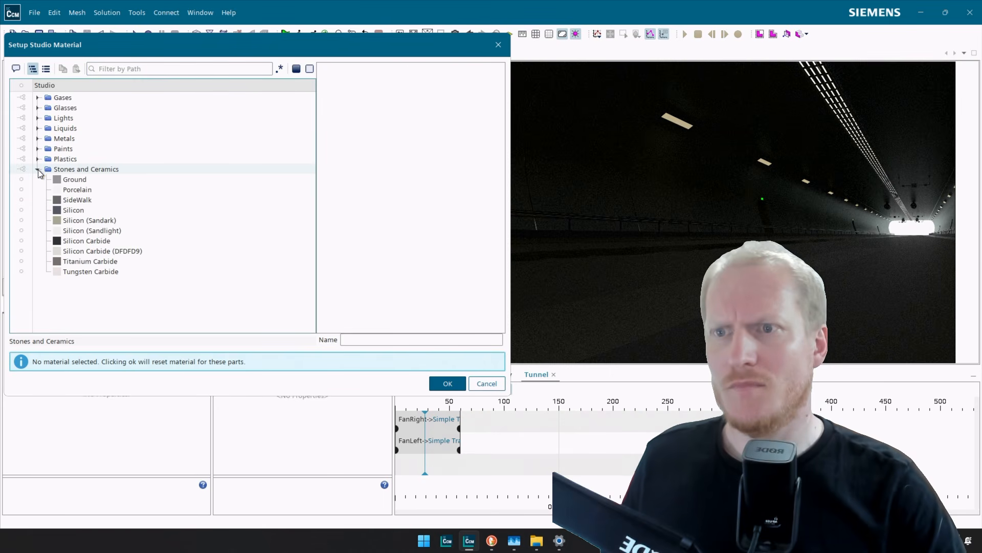
click(81, 190)
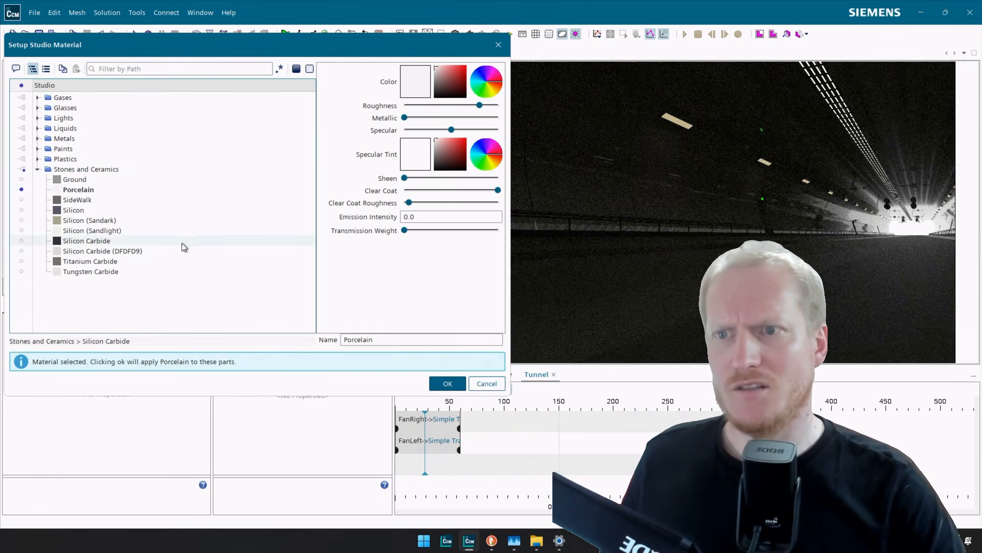
click(106, 242)
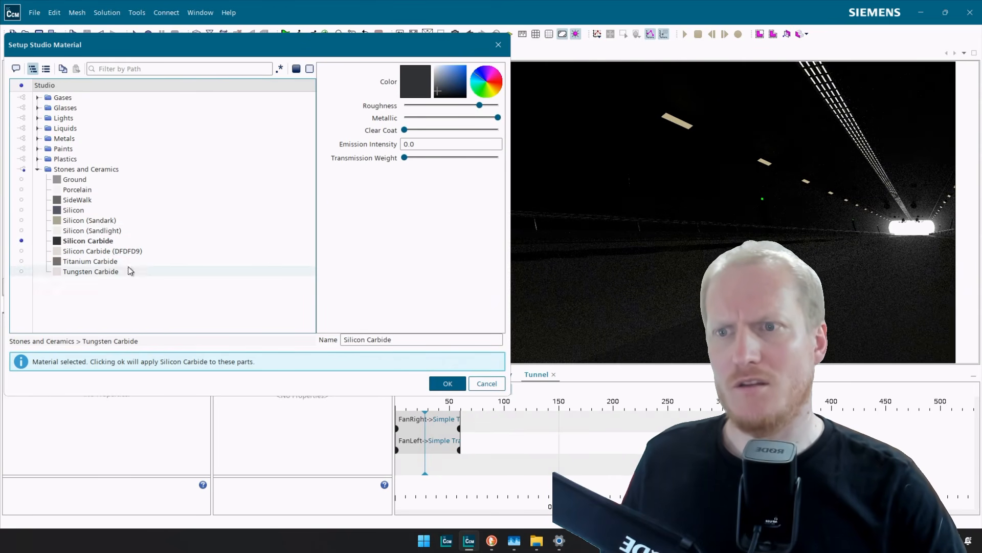
click(90, 262)
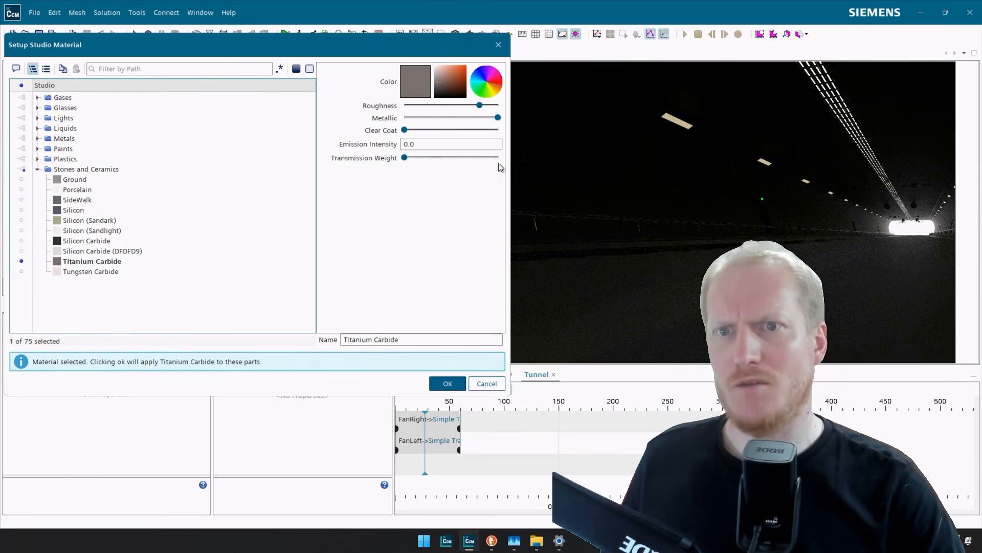
Customize the Titanium Carbide copy with metallic 0.516, sheen 0.614 and gray color (r=167, g=167, b=167), name it SideWalls, and apply it.
drag(498, 117, 462, 118)
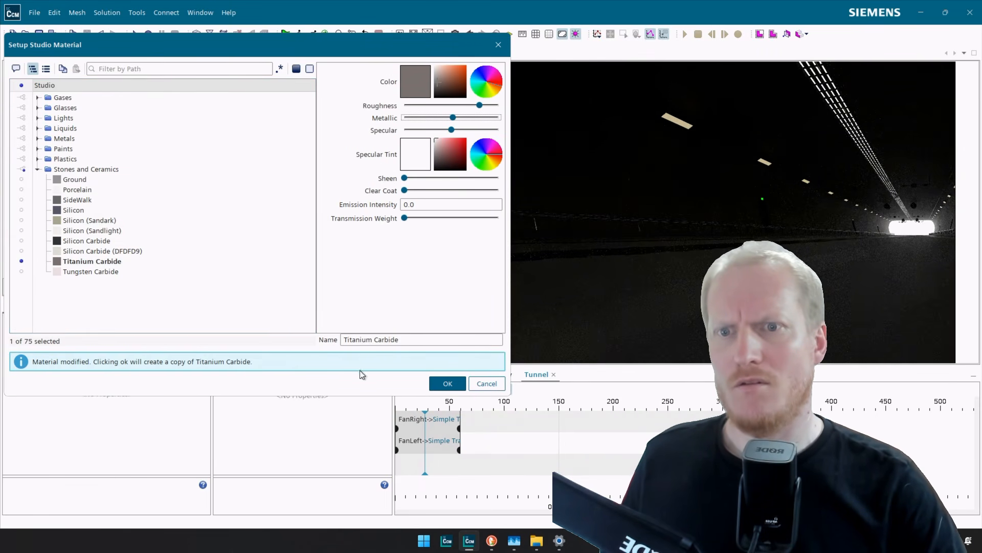
triple_click(410, 341)
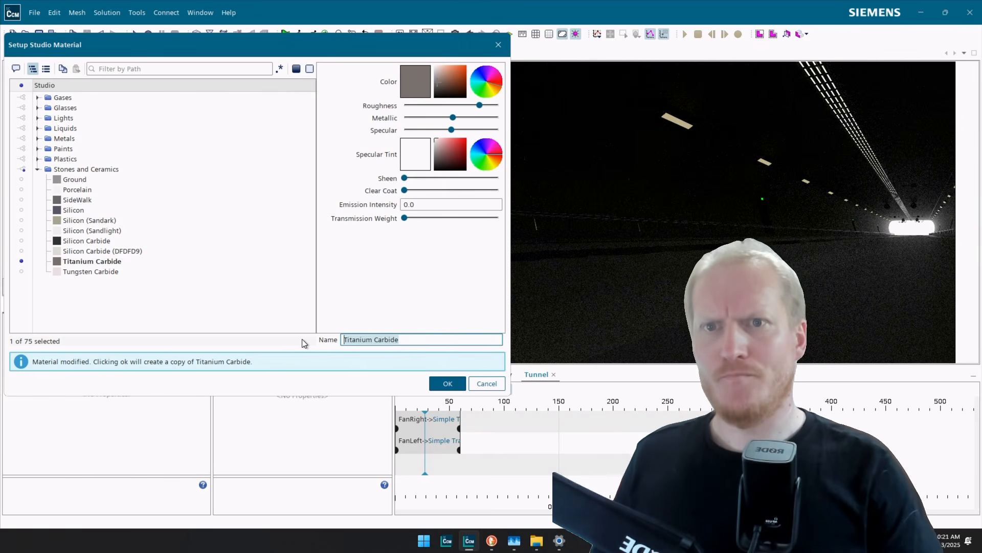
text(SideWalls)
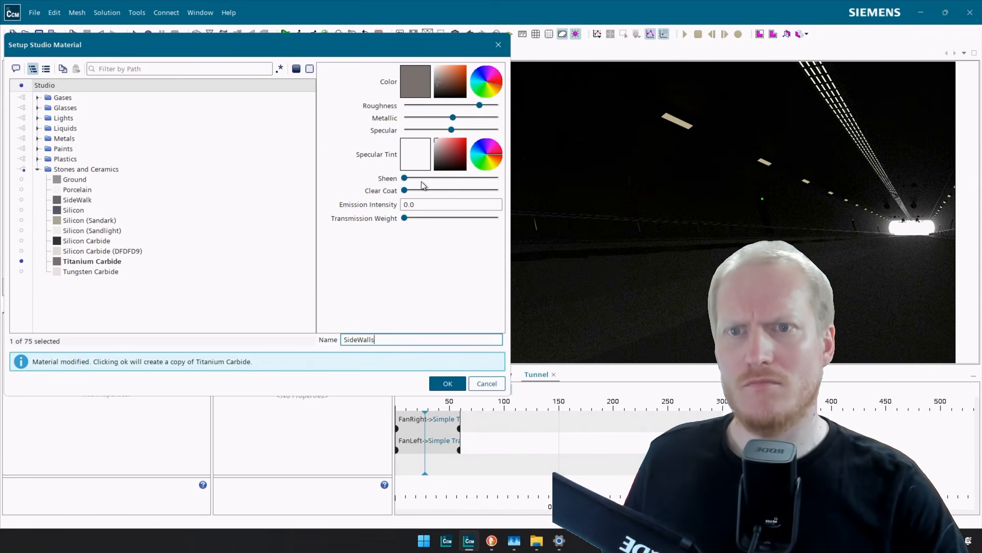
click(407, 177)
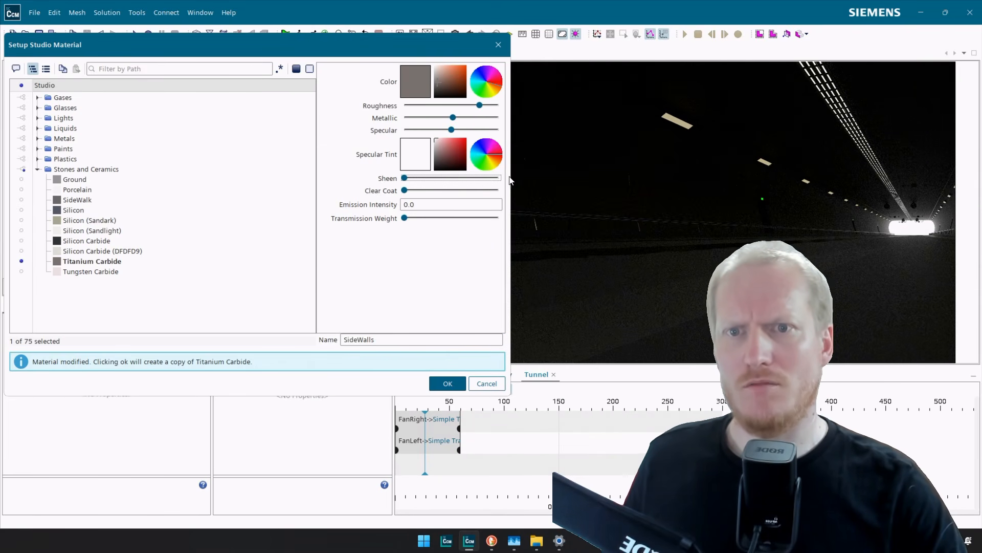
drag(405, 178, 462, 177)
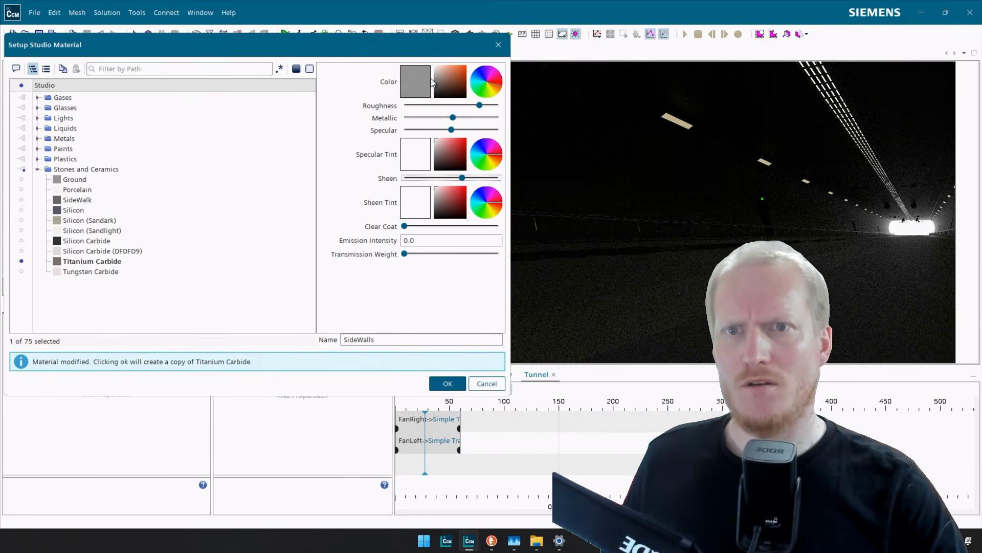
click(449, 383)
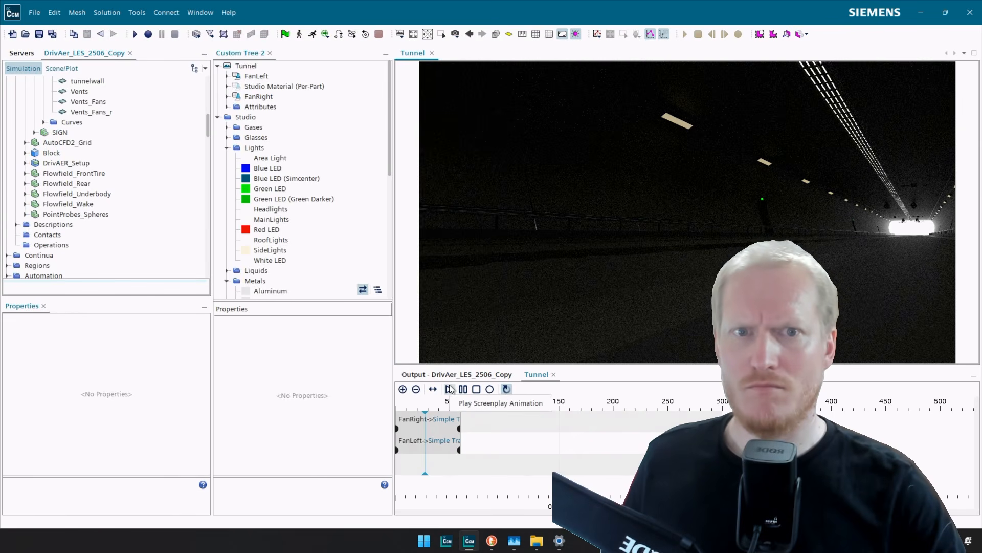
Examine the properties of the SideWalls material under Stones and Ceramics.
scroll(305, 269, down, 8)
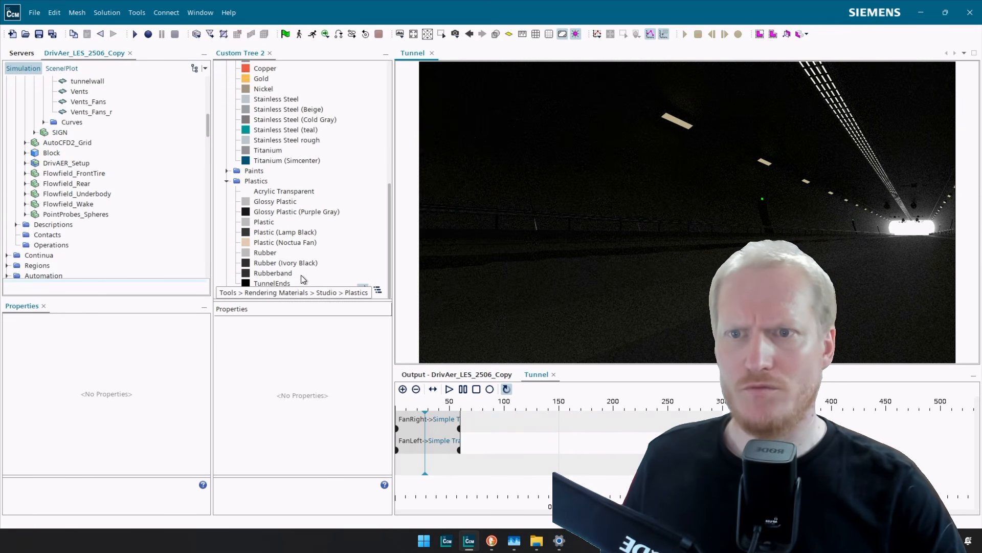
click(227, 294)
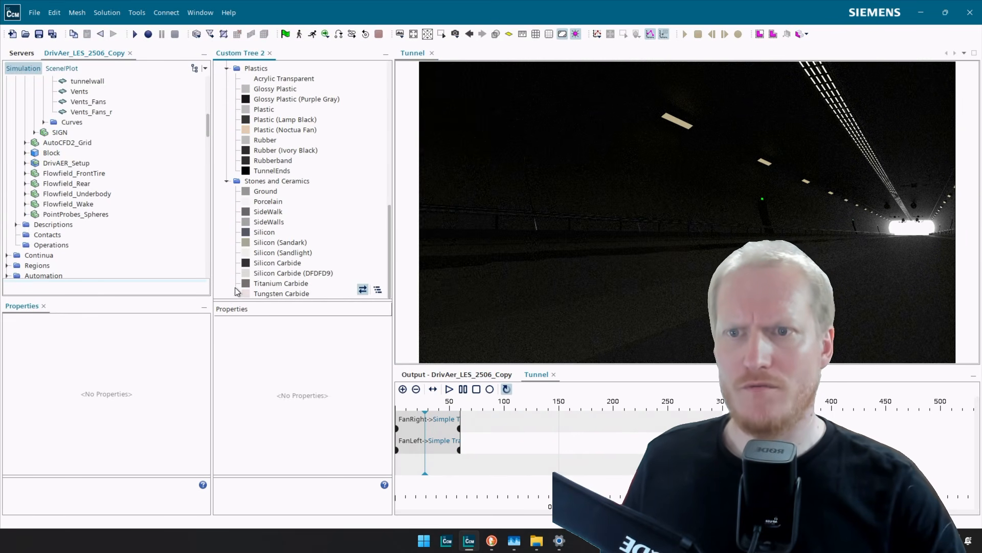
click(268, 222)
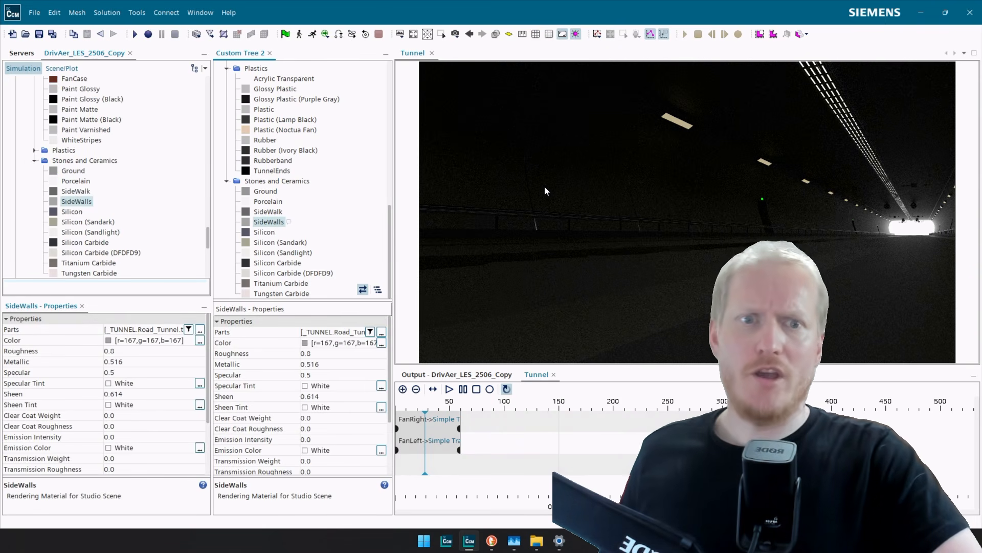
Remove BlockEnd and BlockStart from the hidden parts of the Studio Material (Per-Part) displayer.
scroll(265, 162, up, 6)
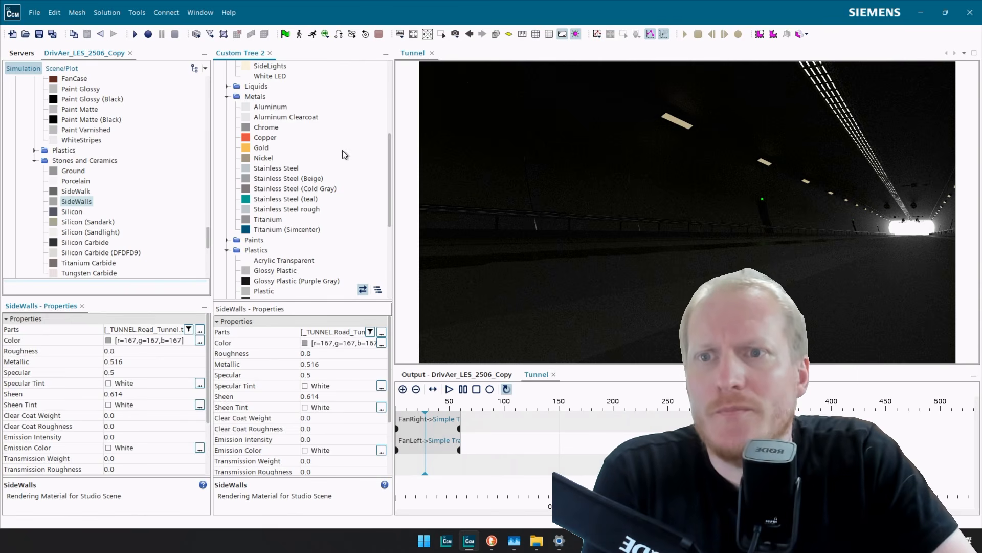
scroll(314, 168, up, 5)
scroll(275, 165, up, 1)
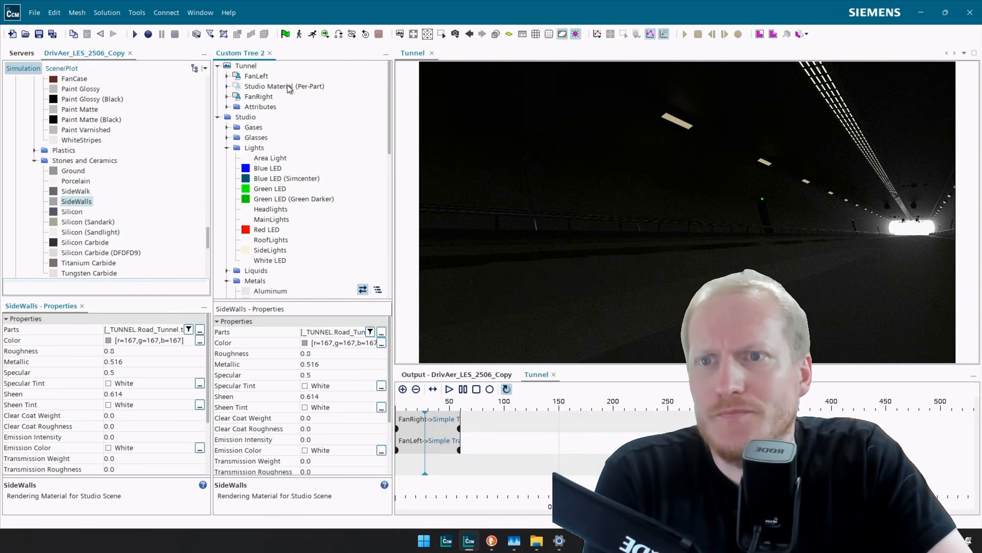
click(263, 88)
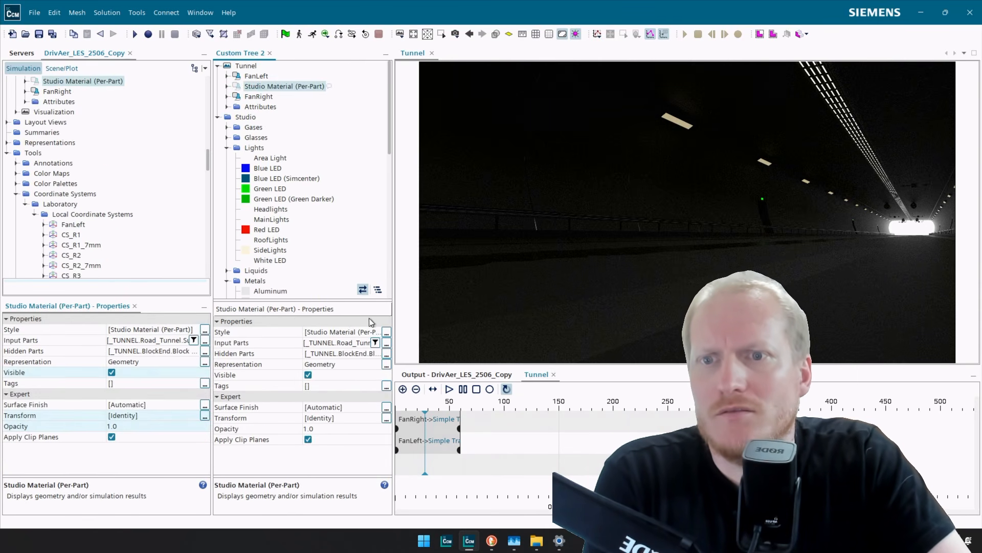
click(382, 353)
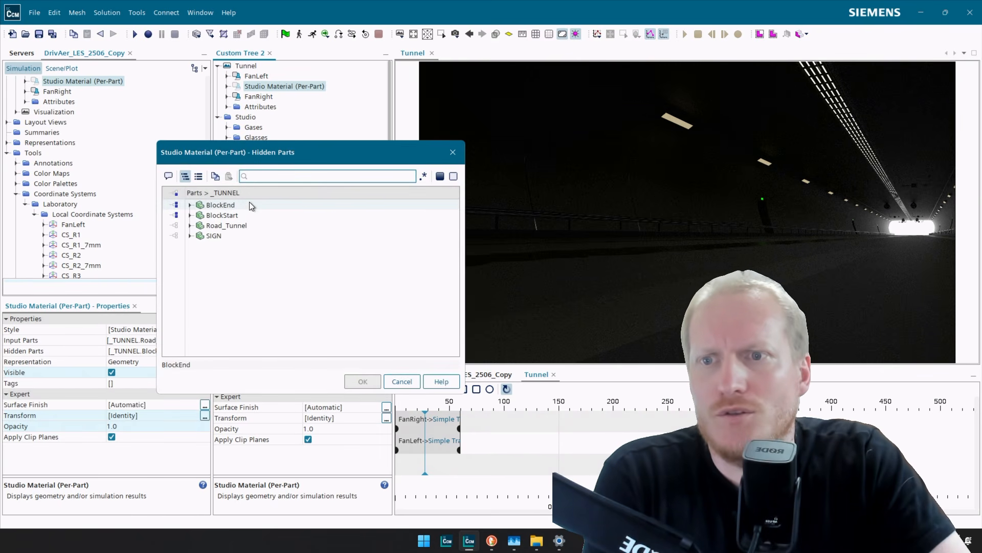
click(250, 204)
click(229, 216)
click(363, 381)
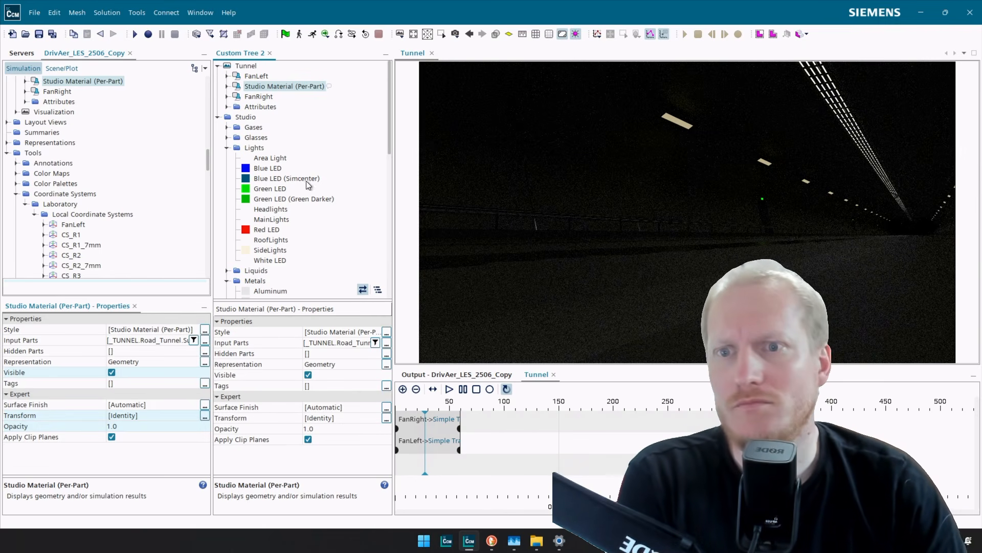
Set the SideLights material's emission intensity to 5.0.
click(277, 219)
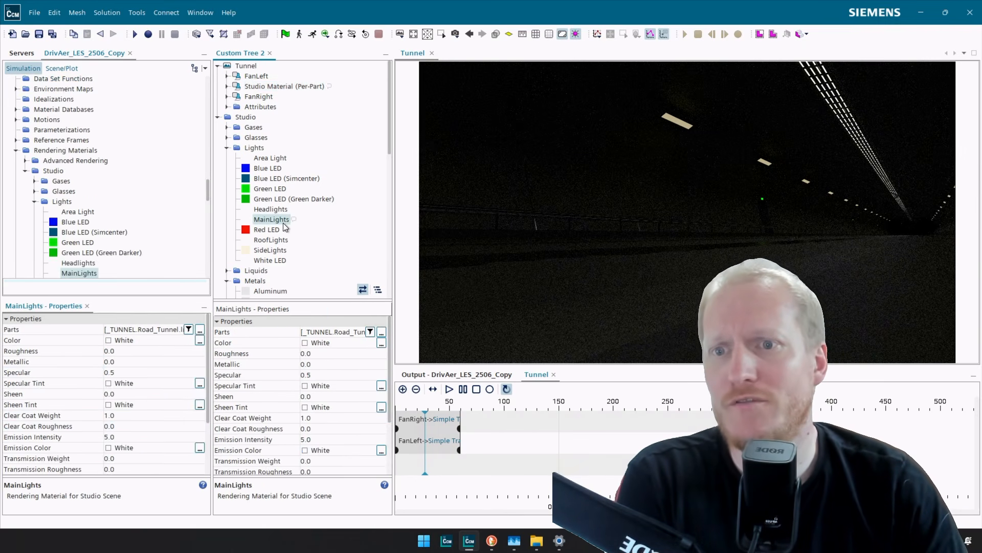
click(271, 249)
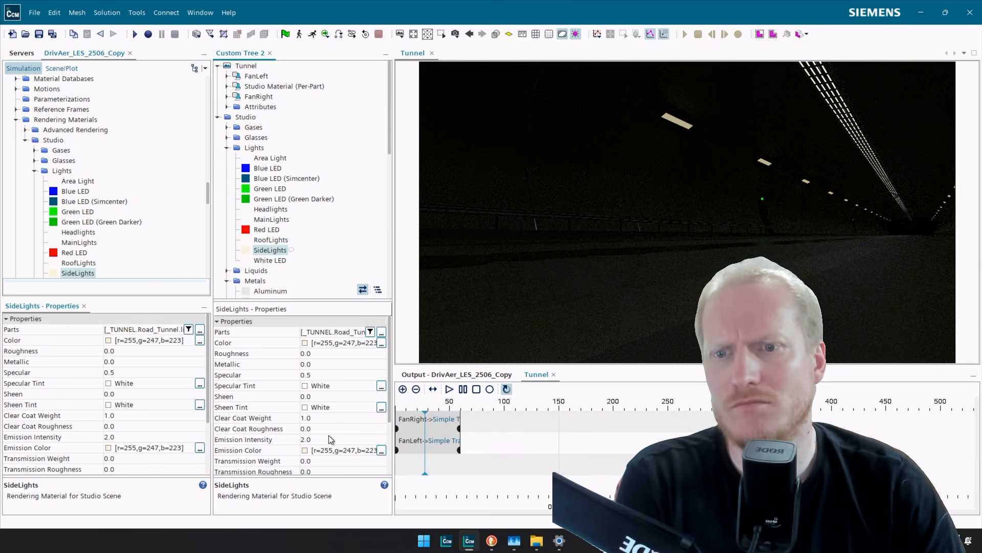
click(315, 438)
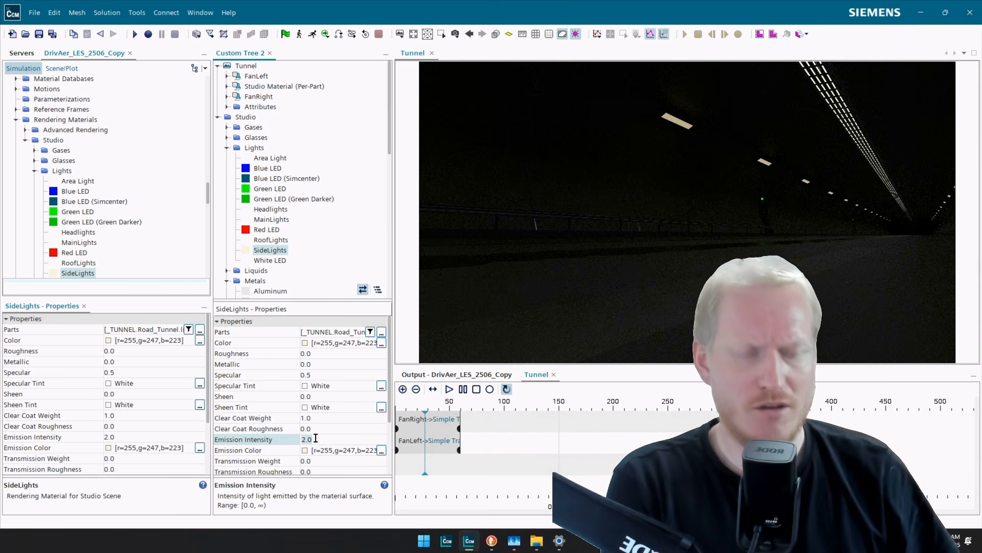
text(5)
key(Return)
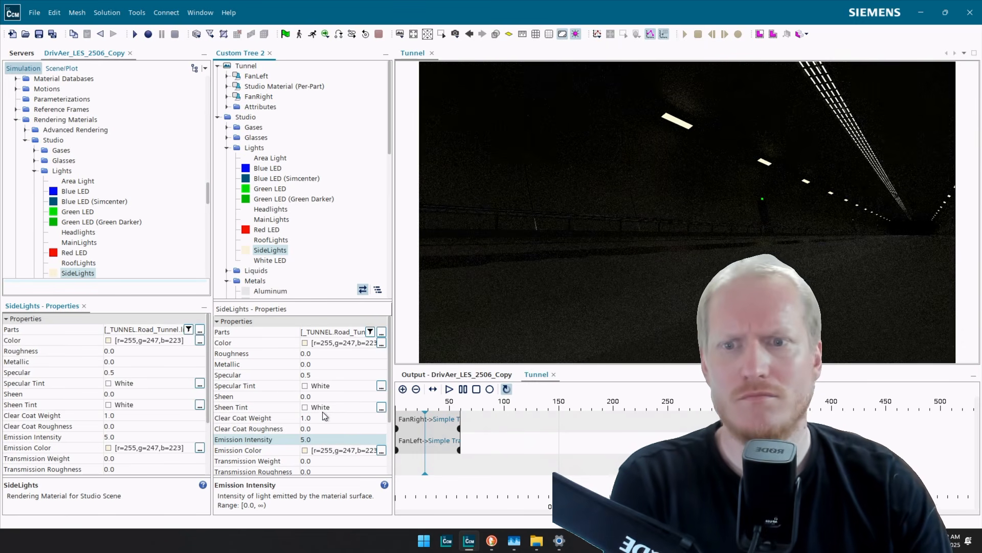
Set the MainLights material's emission intensity to 20.0.
click(277, 221)
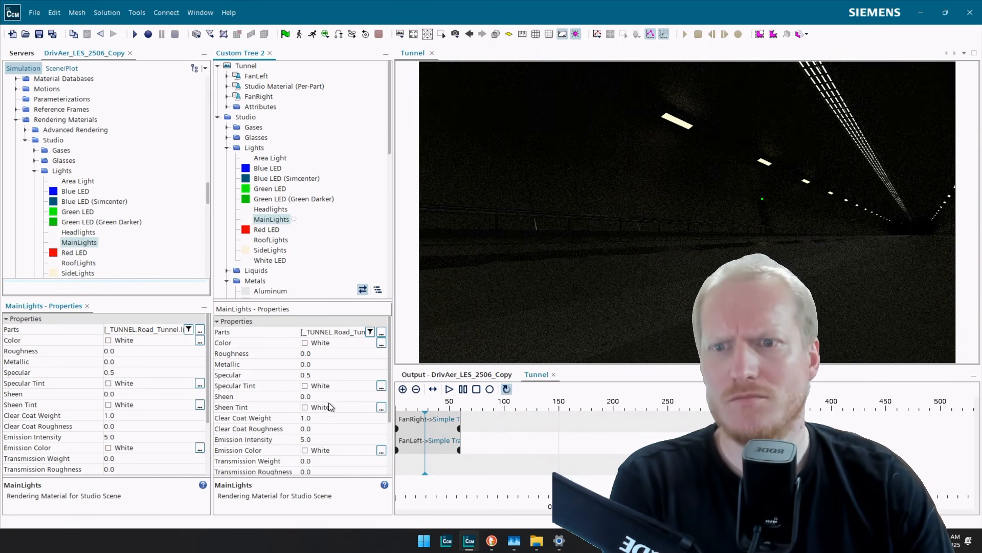
click(317, 438)
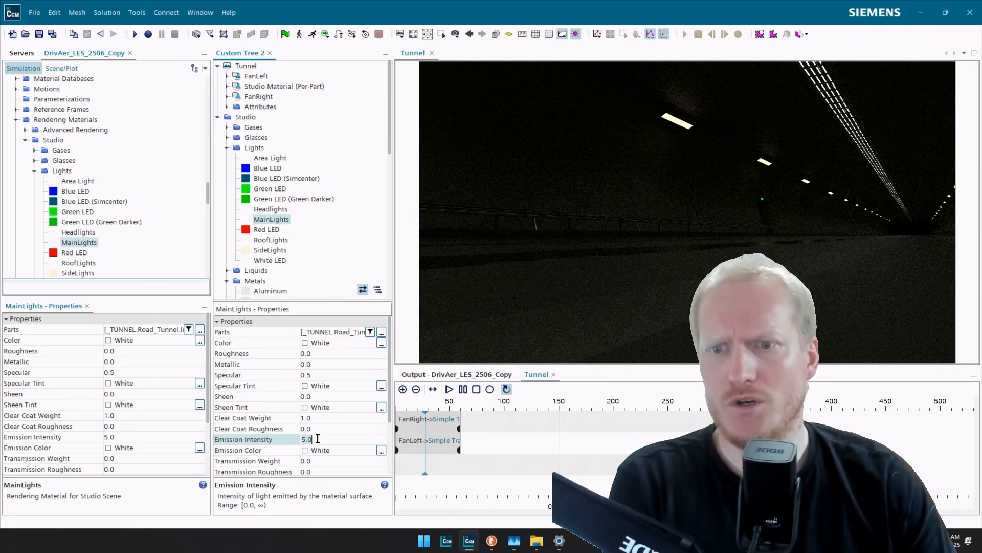
text(20)
key(Return)
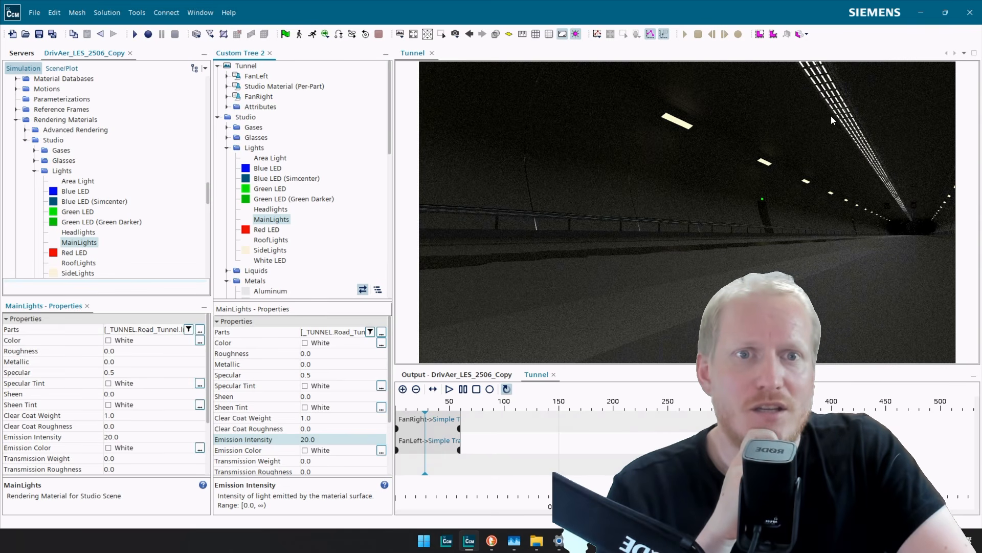
Turn the view along the road toward the tunnel's far end to inspect the lighting.
drag(735, 195, 817, 197)
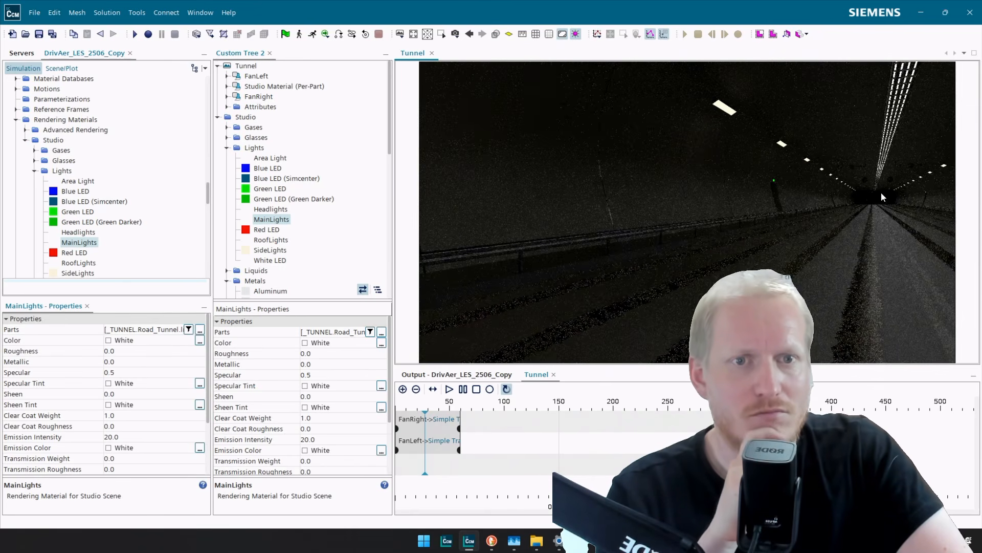
right_drag(881, 192, 882, 196)
drag(886, 212, 883, 211)
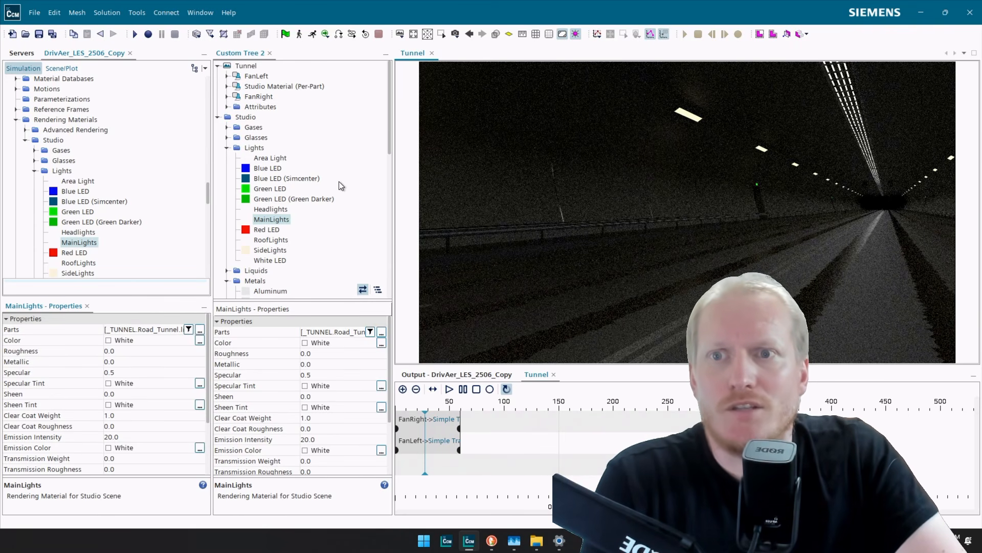
Remove all Surface Repair Edges curves from the Aluminum material's parts, filtering the flat part list by "edge".
scroll(281, 236, down, 2)
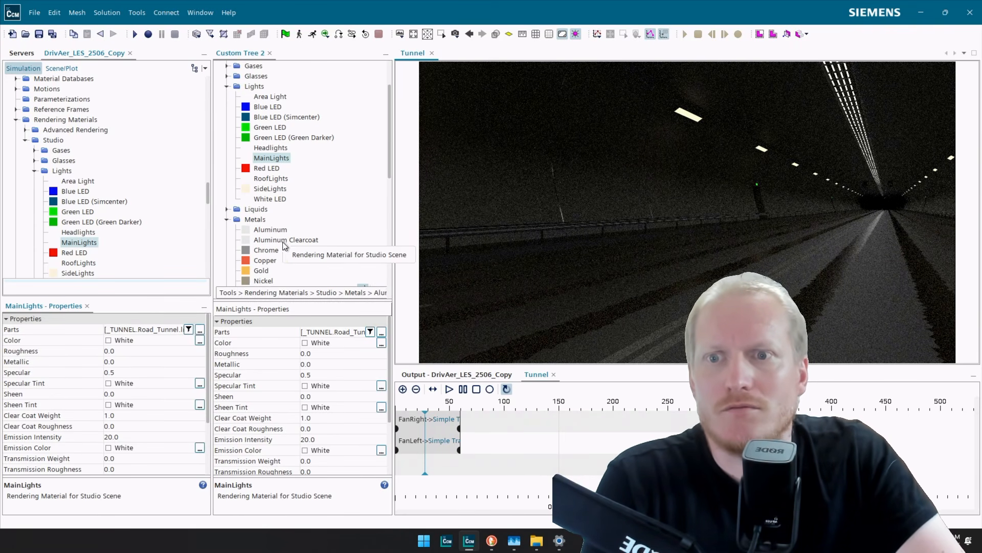
click(271, 229)
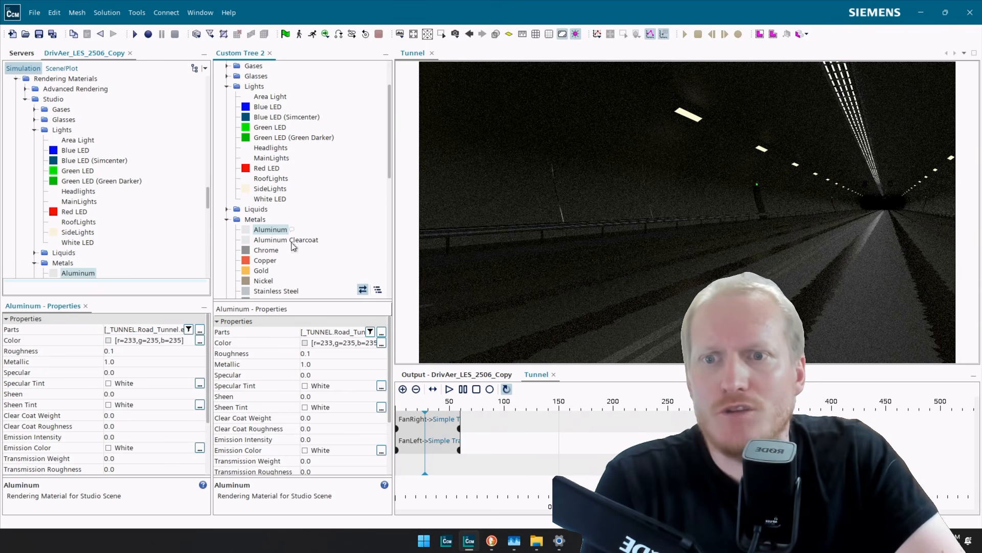
click(381, 333)
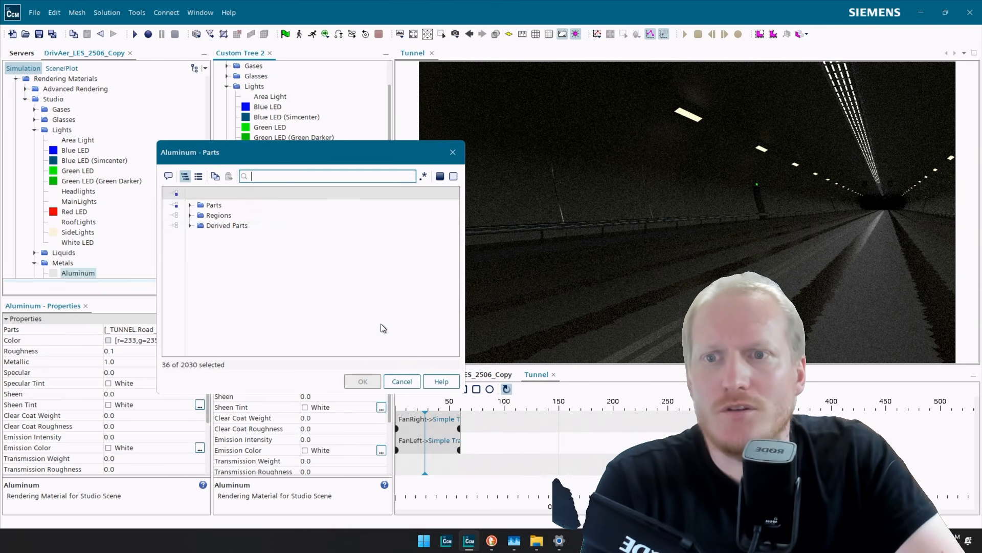
click(443, 176)
click(198, 177)
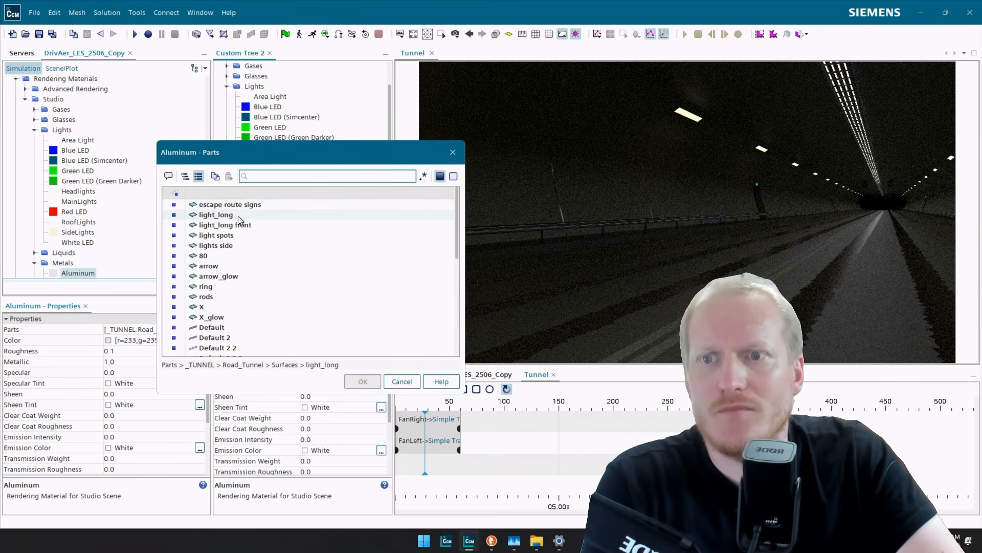
scroll(238, 316, down, 2)
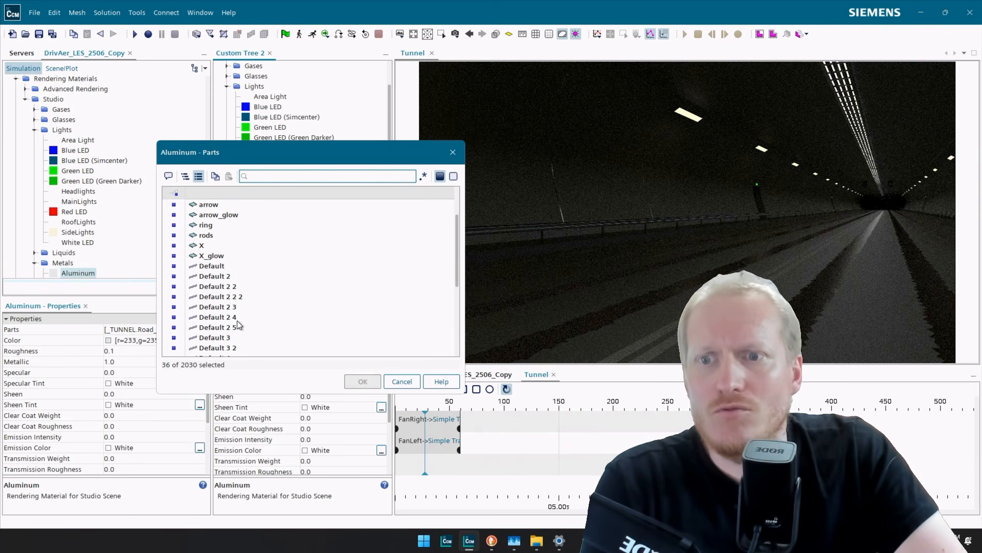
click(267, 176)
text(edg)
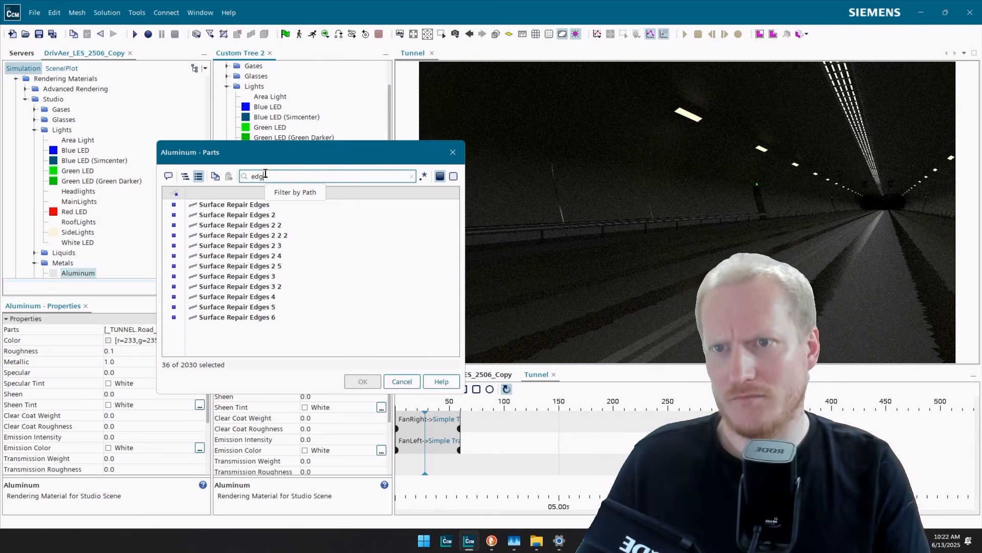
text(e)
click(176, 193)
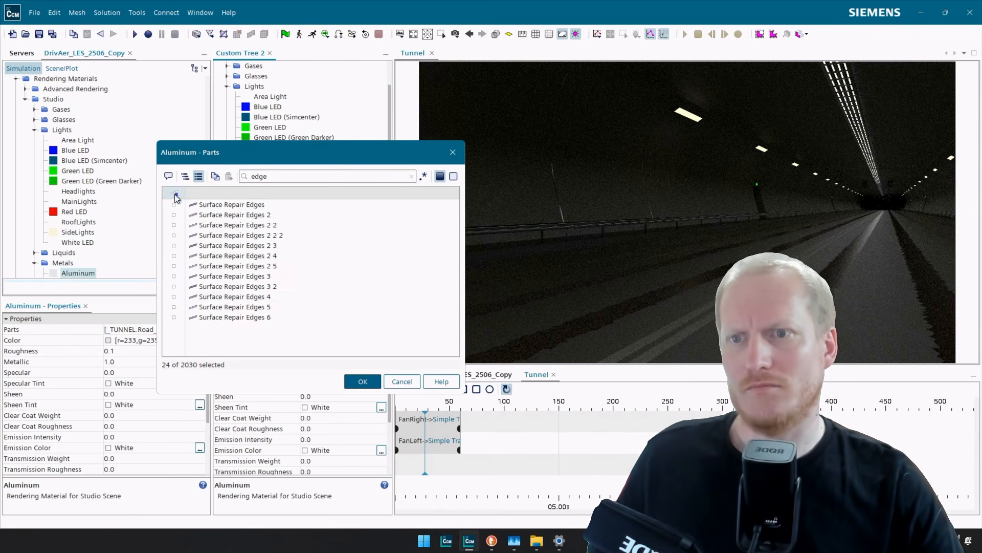
click(362, 381)
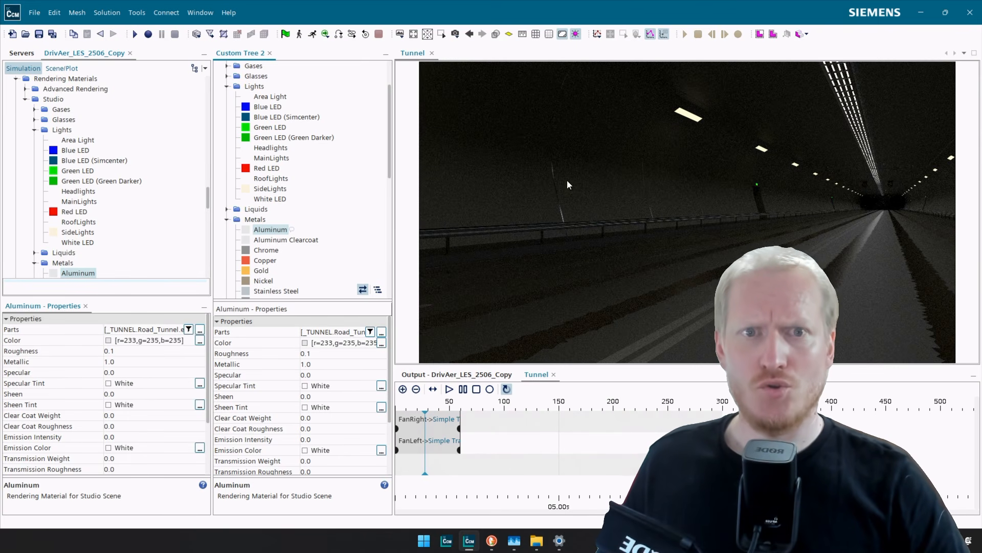
Locate the 80 surface of the SIGN part under _TUNNEL and bring that speed sign up close in the scene.
scroll(334, 184, up, 2)
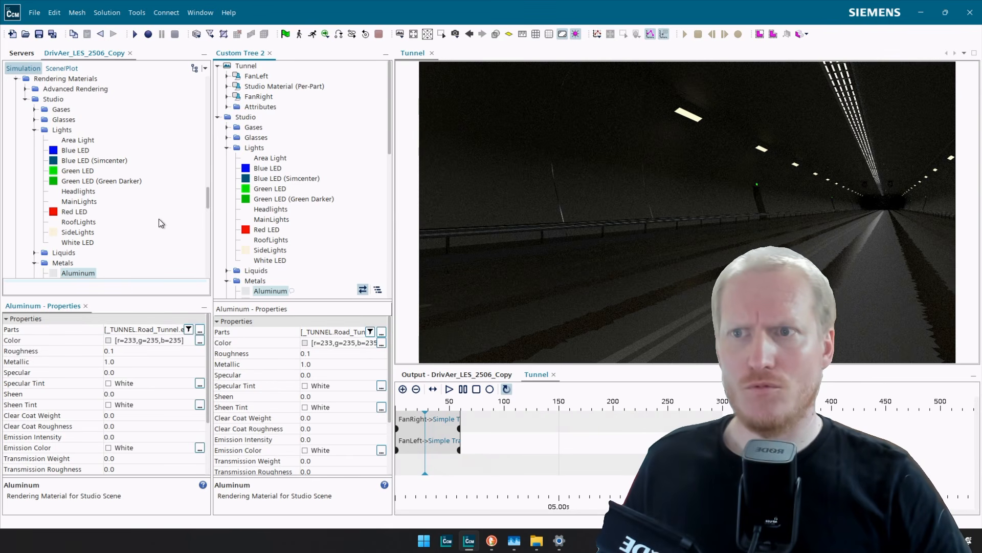
scroll(159, 223, up, 15)
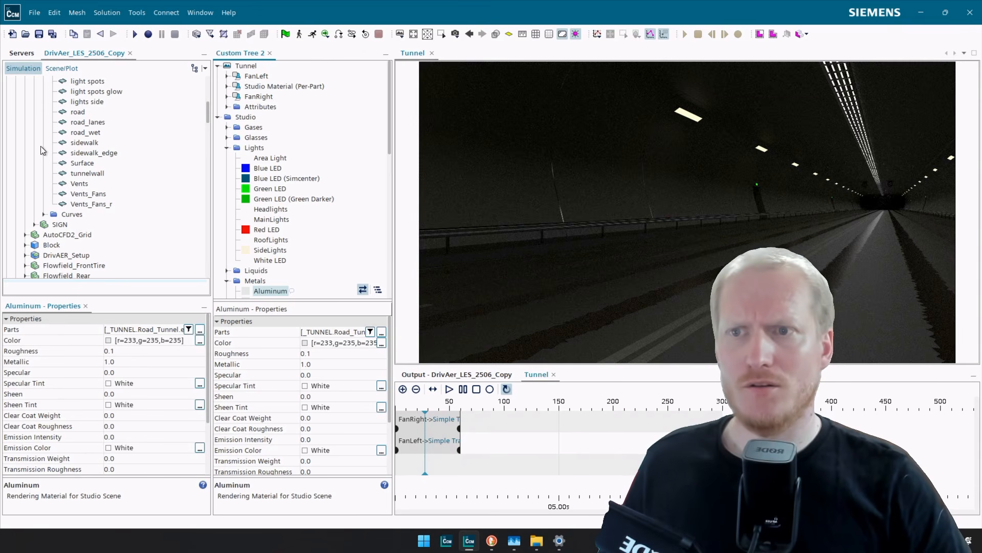
scroll(111, 190, up, 4)
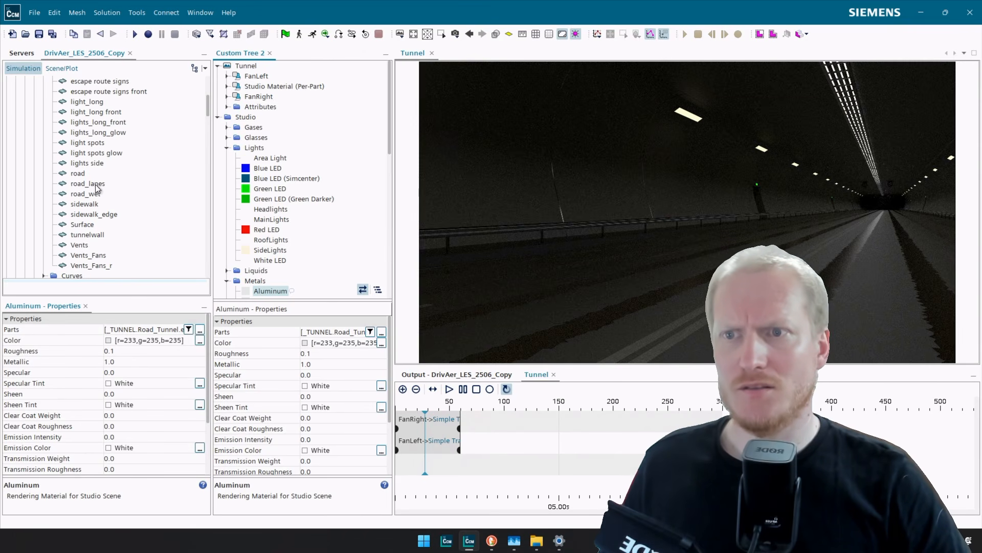
scroll(79, 162, up, 2)
click(35, 163)
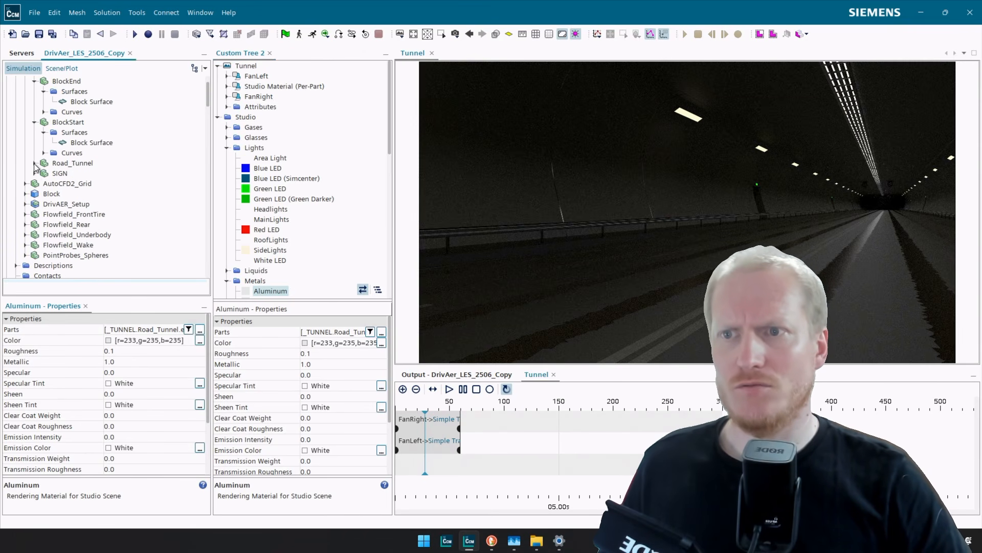
click(34, 174)
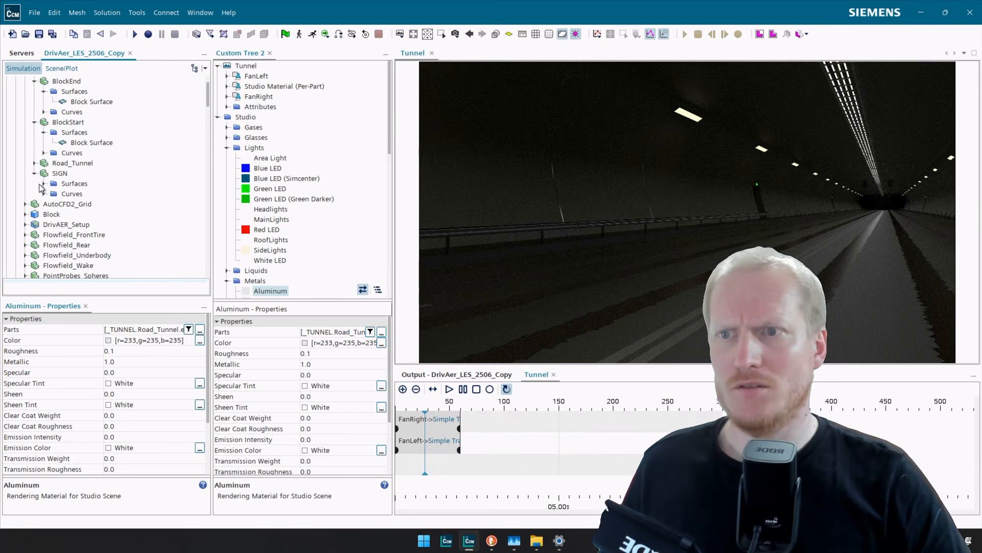
click(44, 184)
click(76, 194)
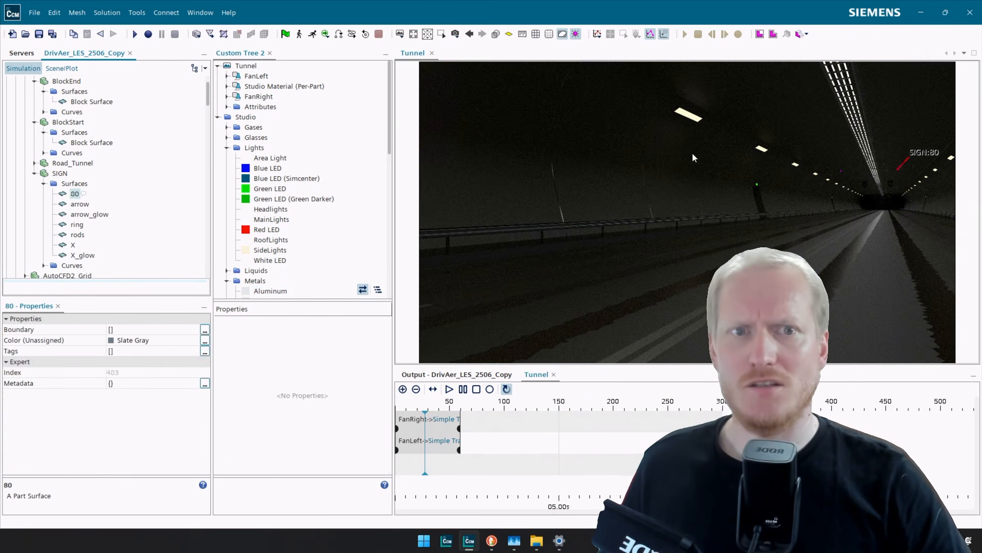
scroll(894, 170, up, 5)
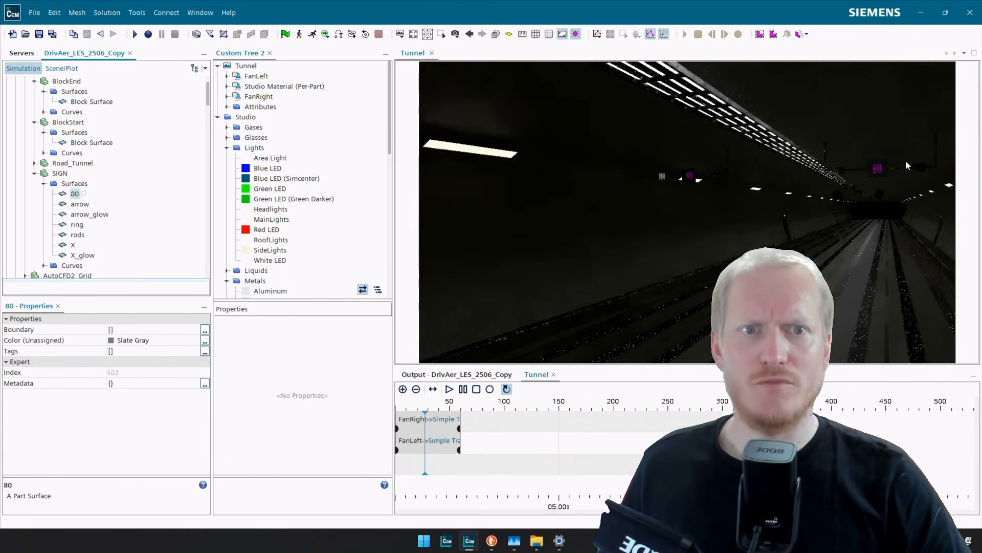
scroll(892, 167, up, 2)
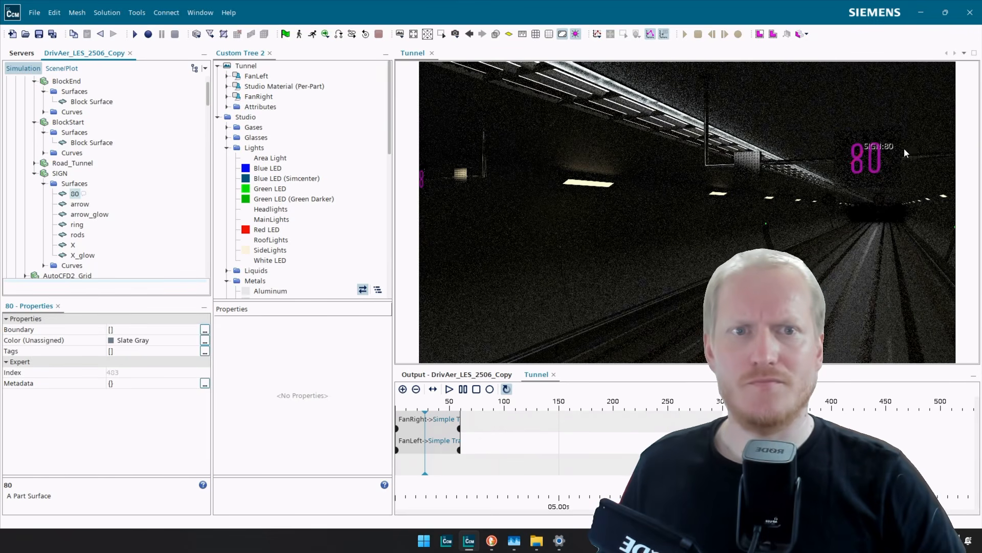
scroll(896, 156, up, 4)
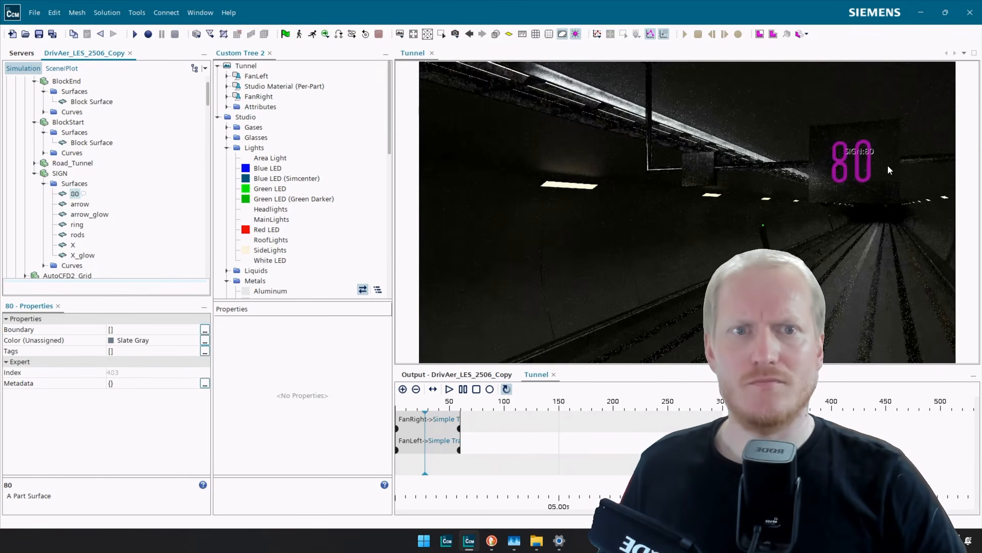
Assign the White LED studio material to the sign's 80 surface, entering Light80 as the material name.
right_click(851, 177)
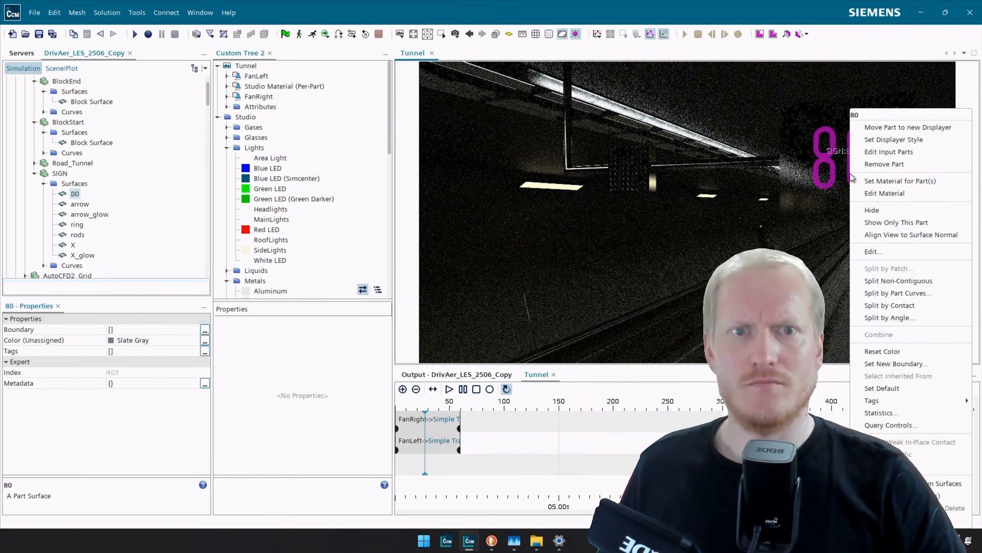
click(920, 181)
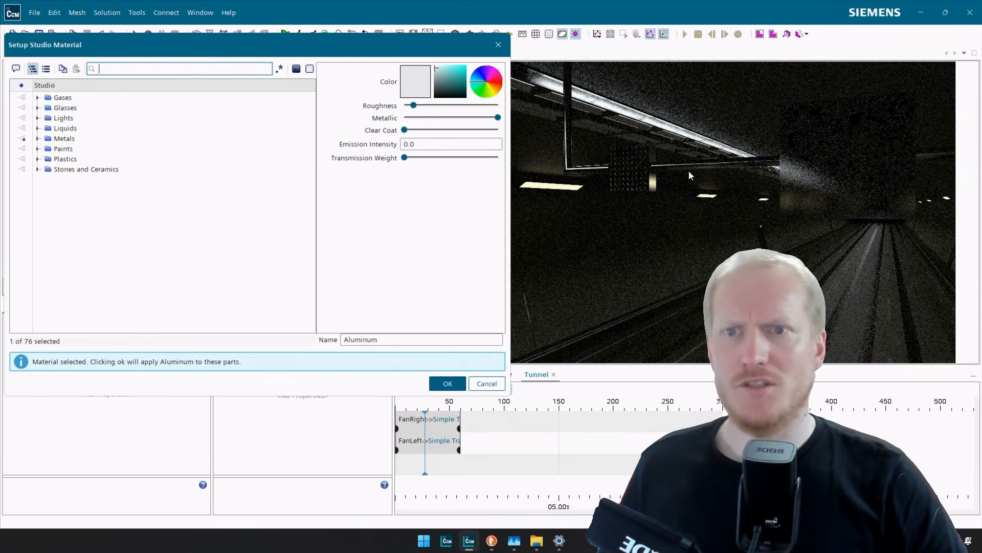
click(38, 118)
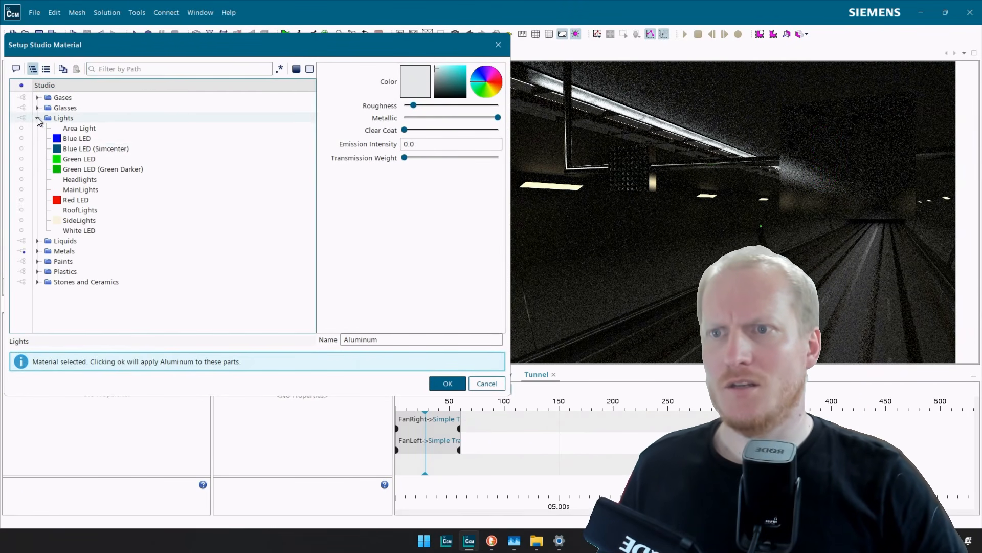
click(91, 231)
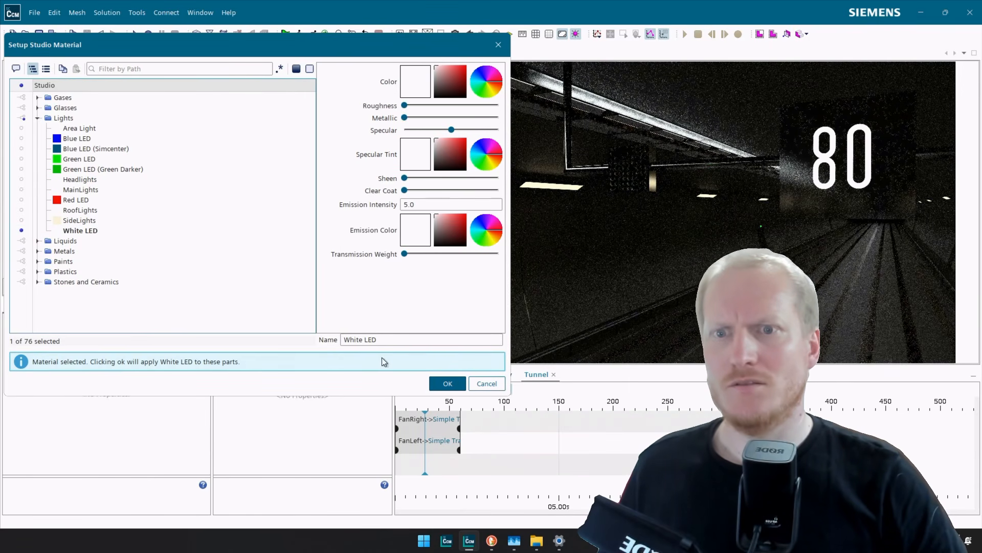
drag(384, 338, 278, 333)
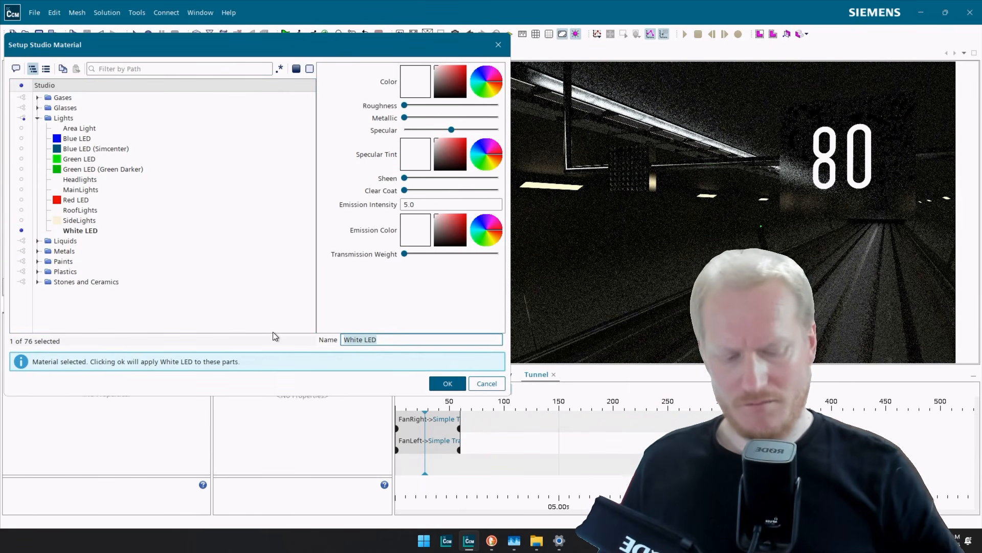
text(L)
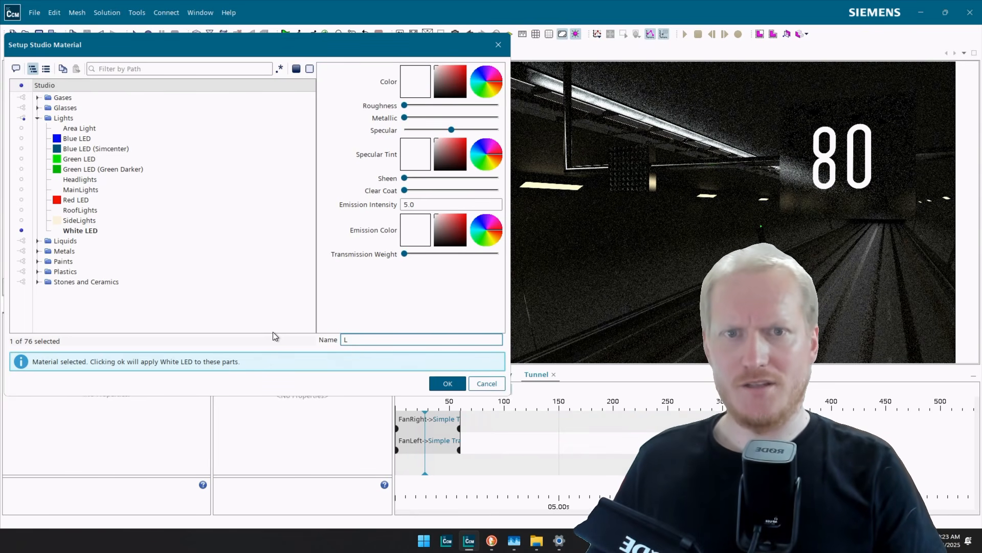
text(ight)
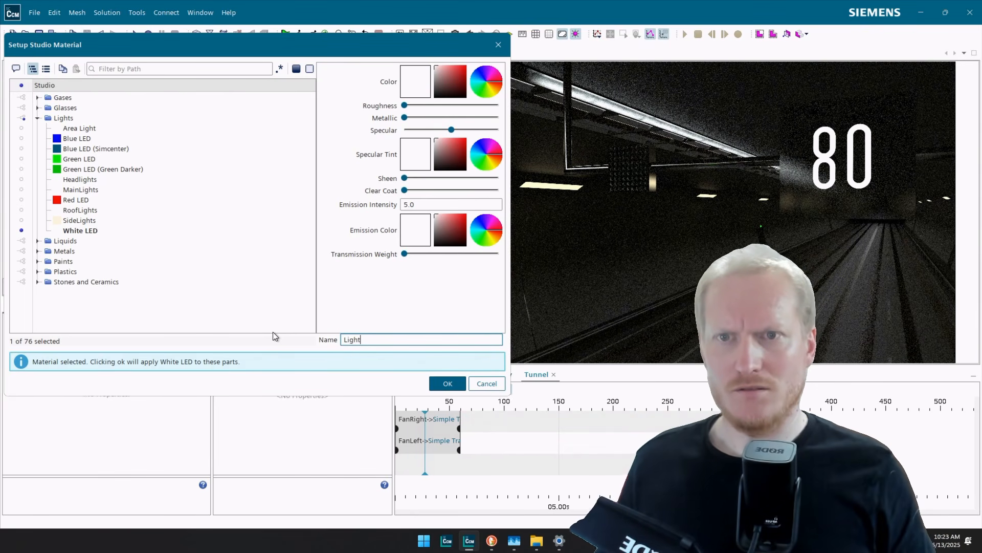
text(80)
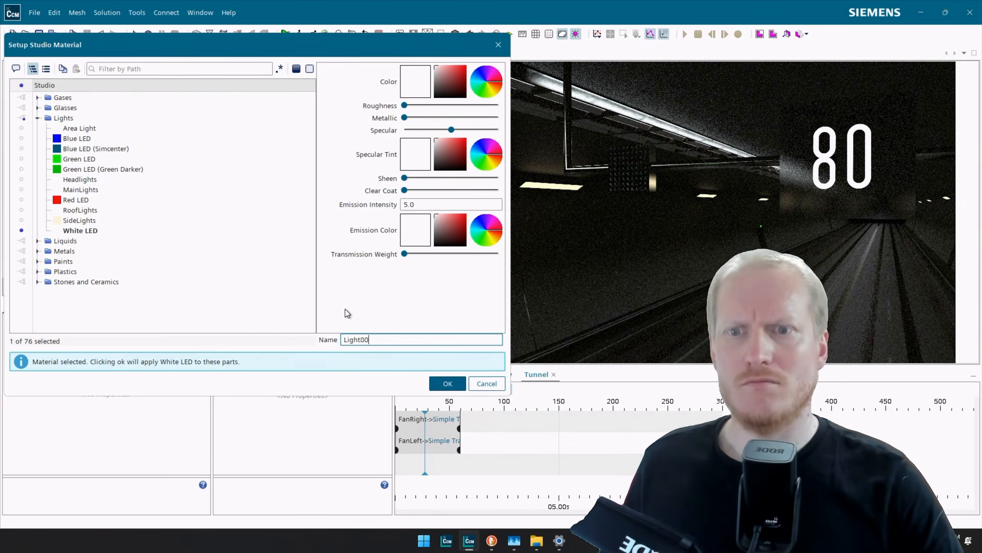
click(447, 384)
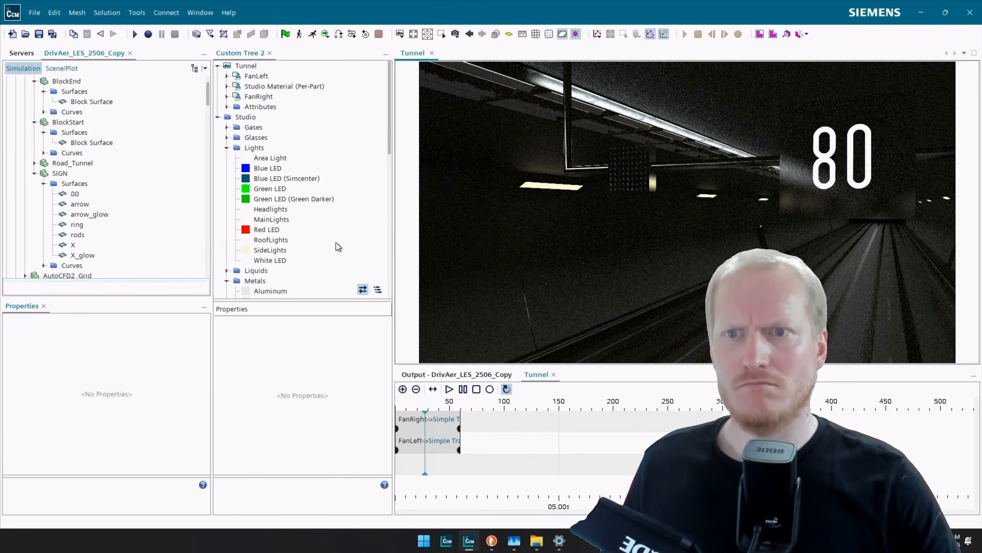
click(283, 260)
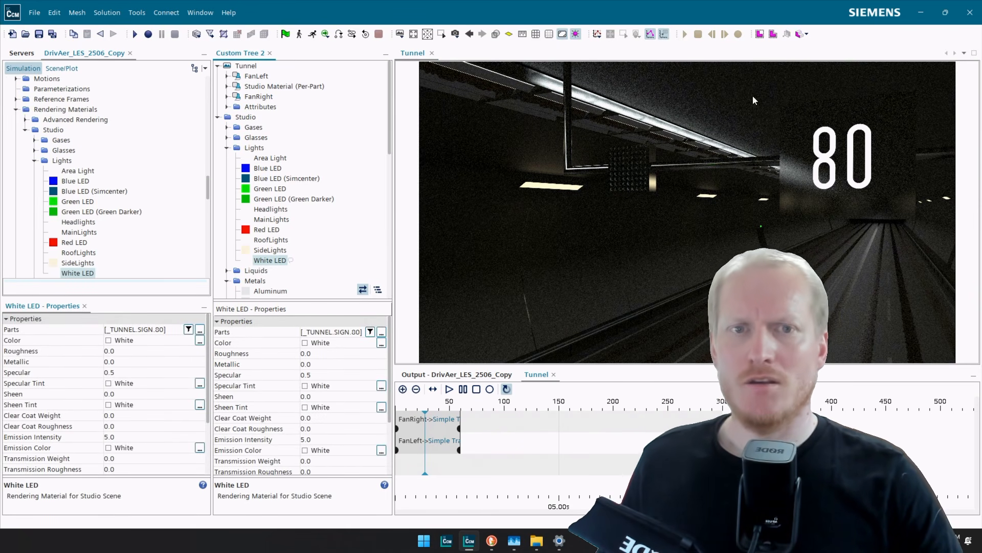
Create a White LED copy named Light80 with emission intensity 6.0 for the sign's 80 surface and select the new material.
right_click(865, 131)
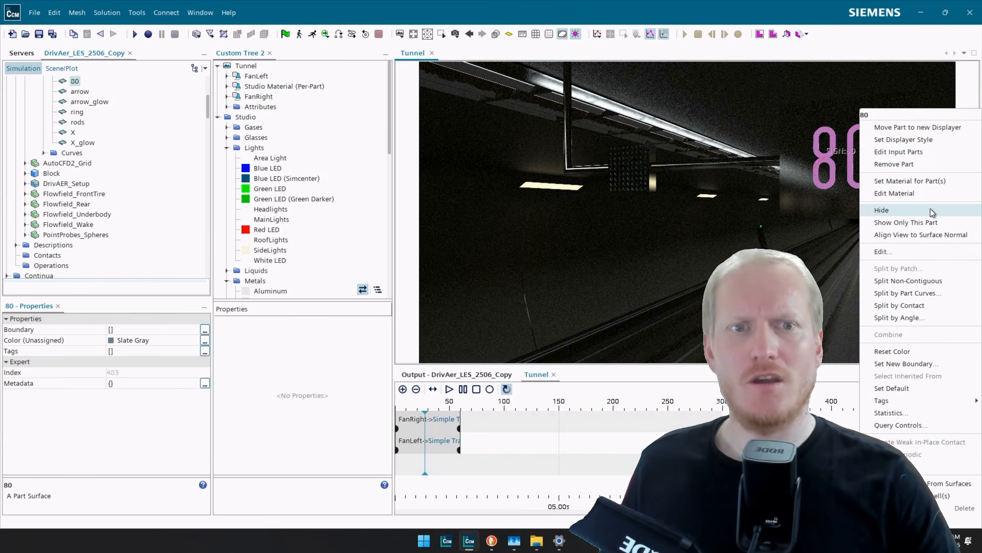
click(927, 182)
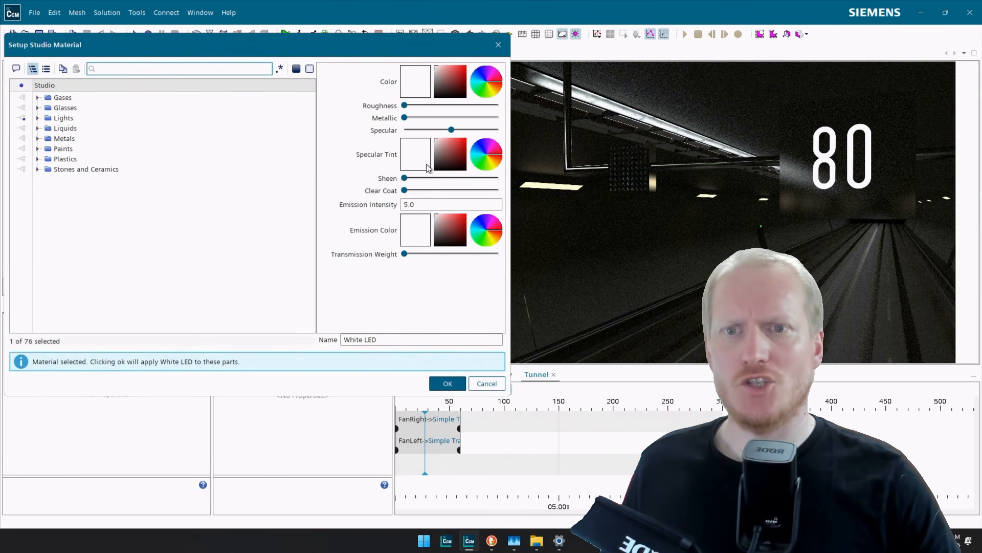
click(430, 204)
text(6)
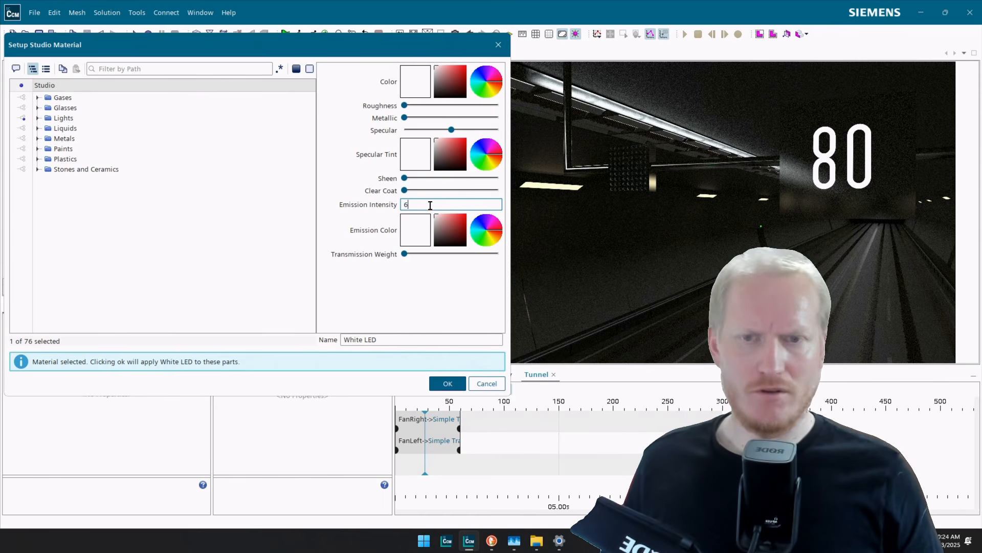
key(Tab)
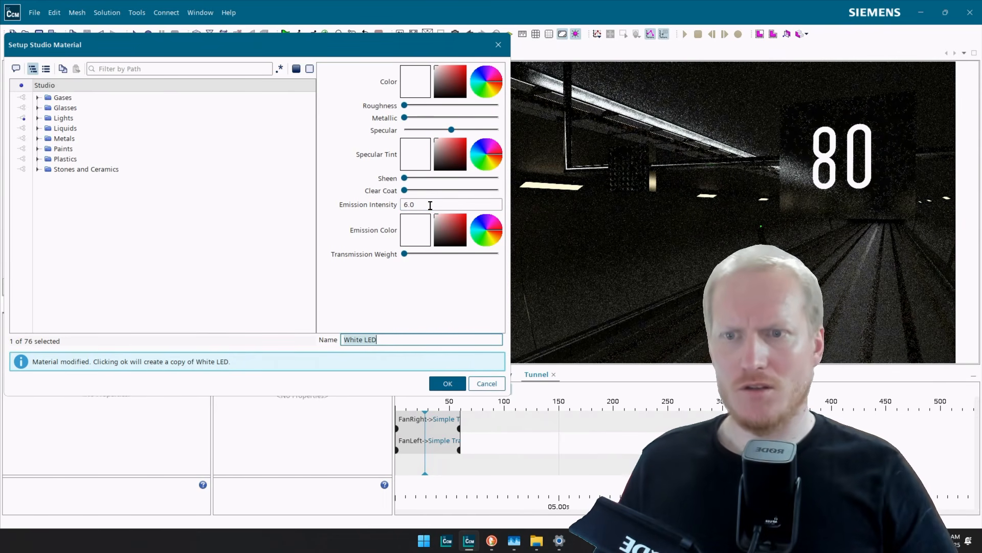
text(Light)
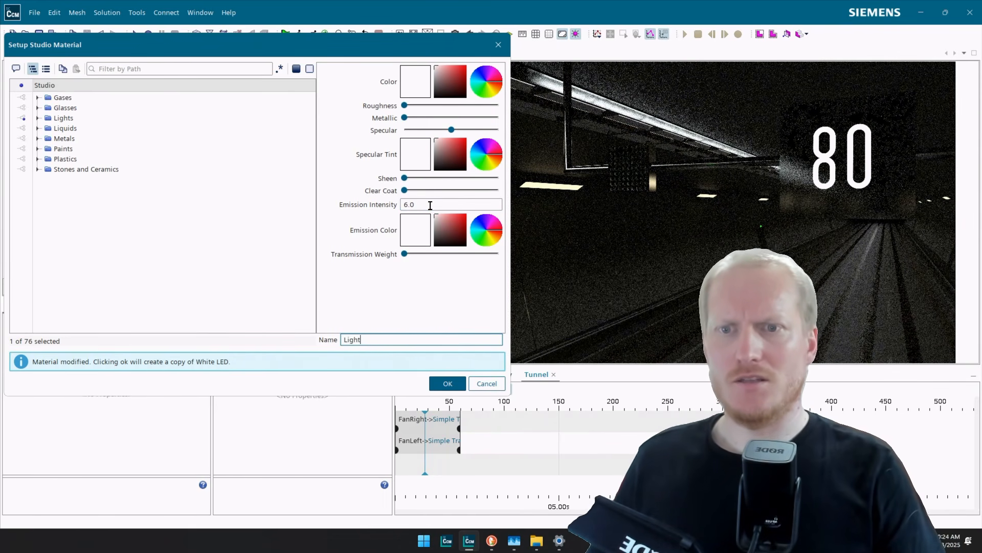
text(80)
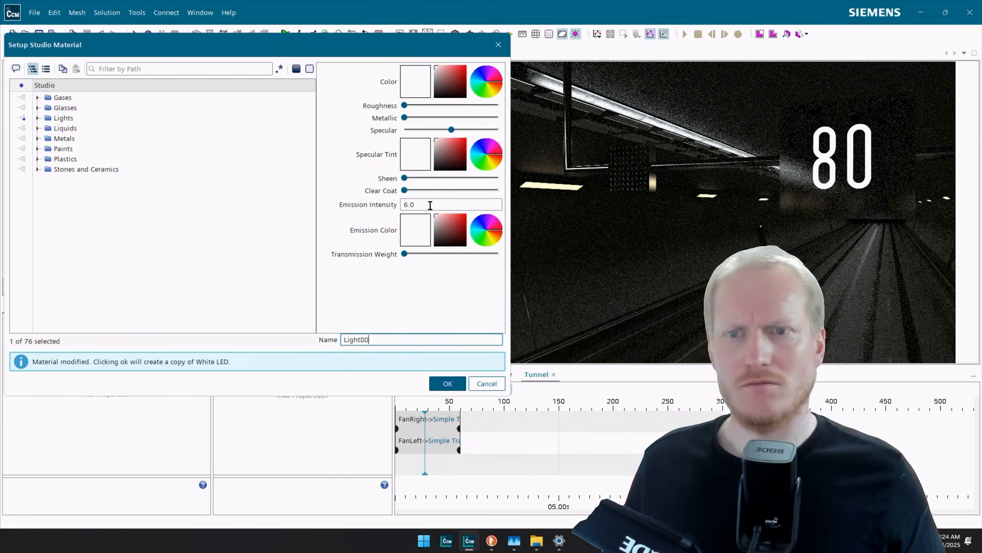
key(Return)
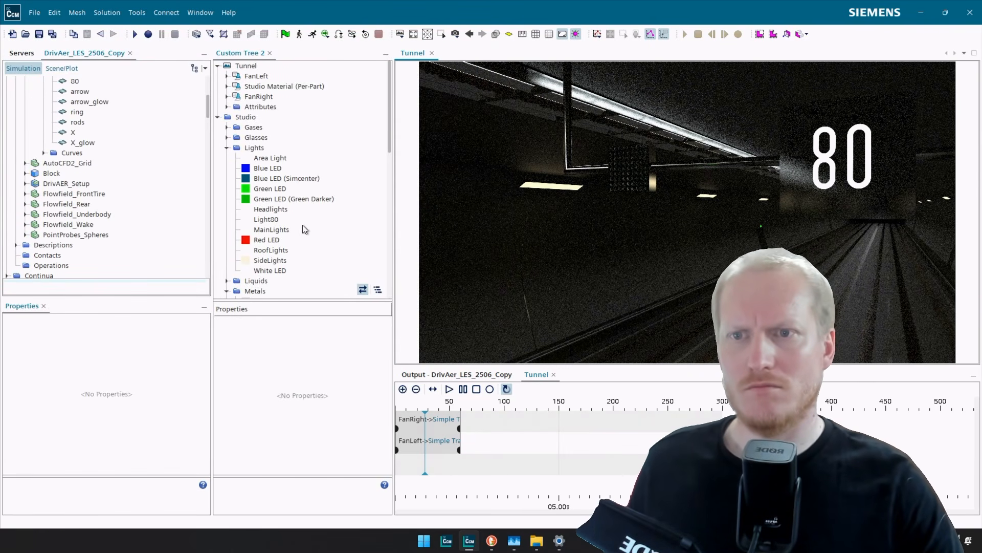
click(257, 220)
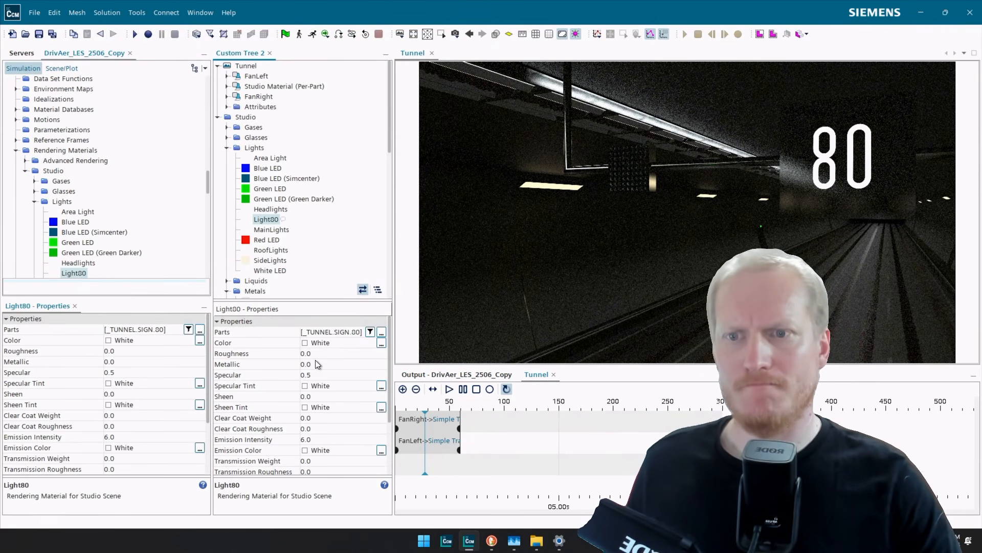
Set the clear coat weight of the Light80 material to 1.0.
click(321, 419)
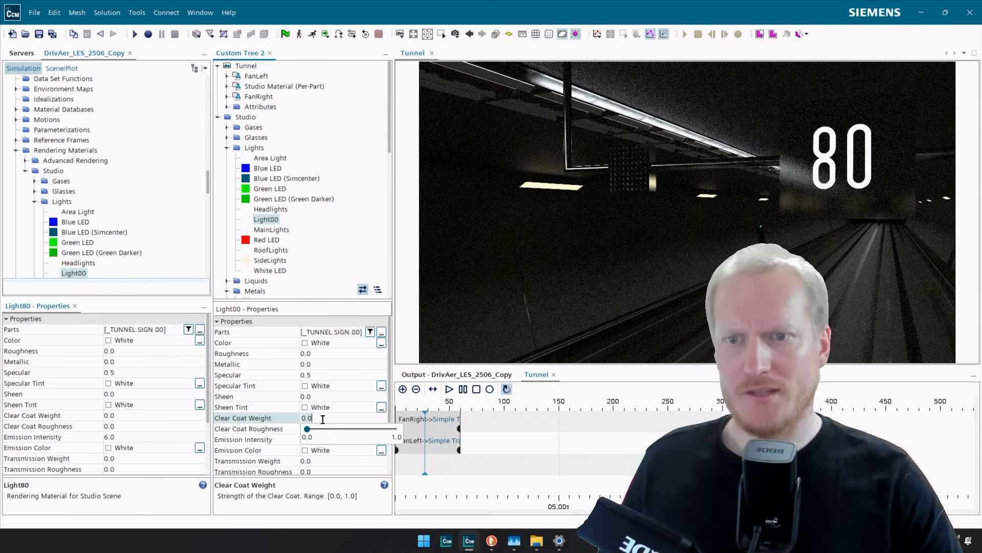
text(1)
key(Return)
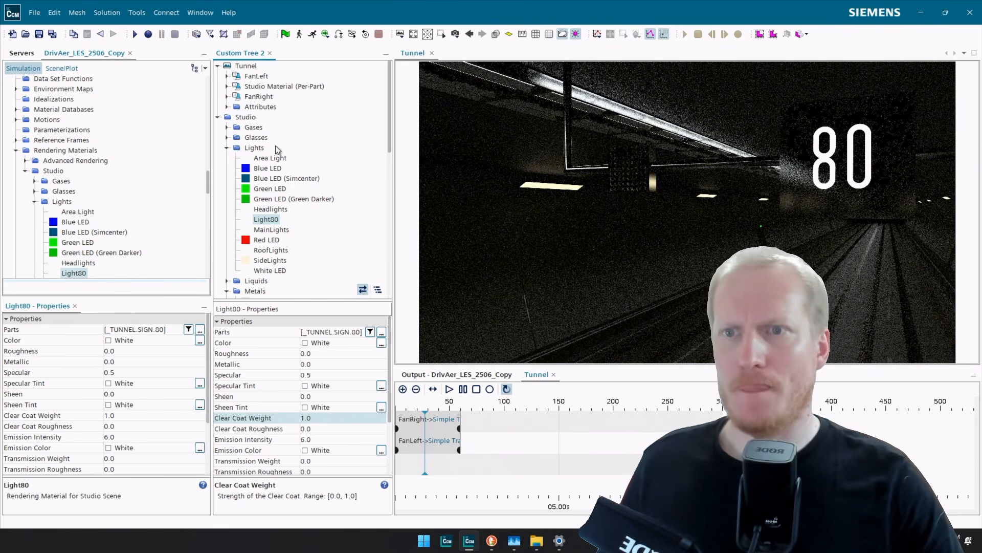
Assign the Red LED studio material to the ring surface around the 80 on the speed sign.
click(875, 206)
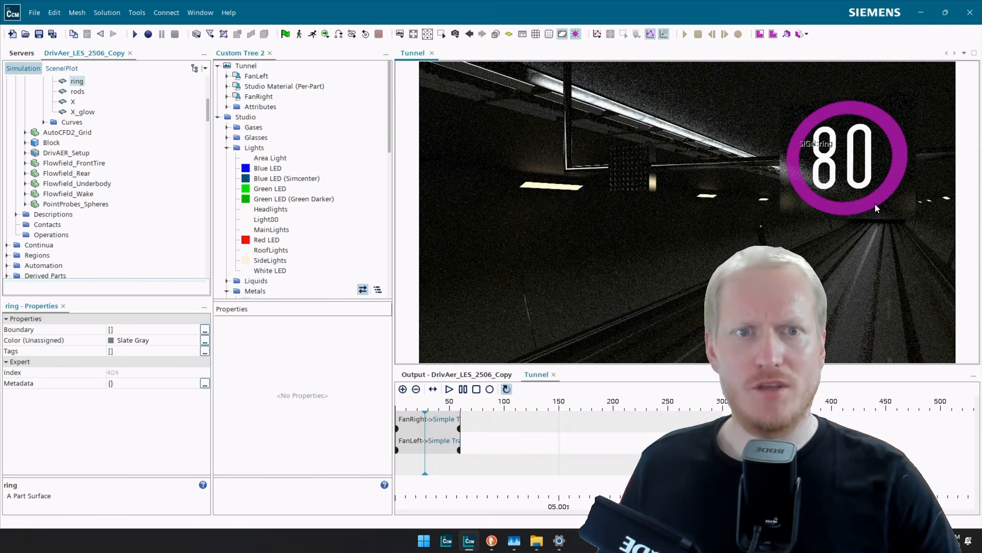
right_click(875, 204)
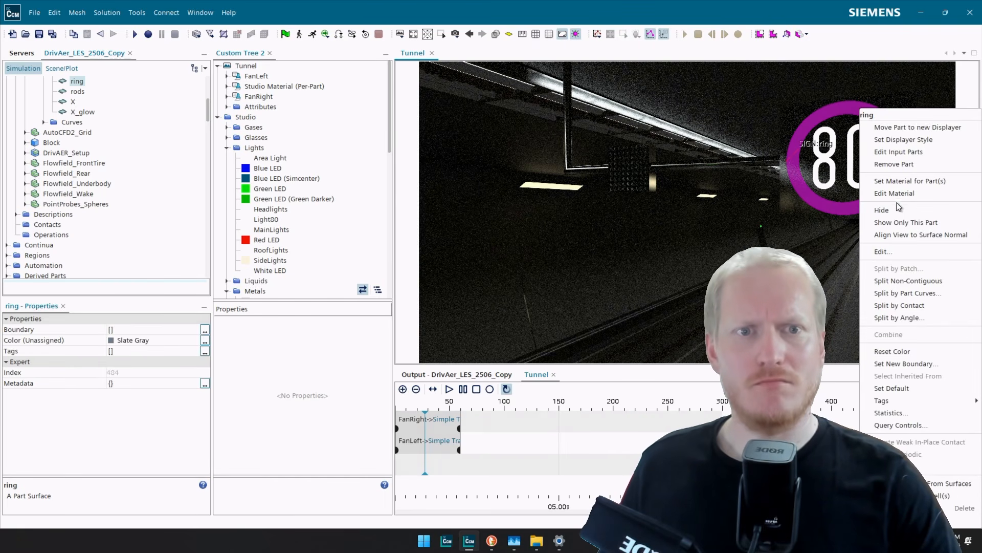
click(929, 182)
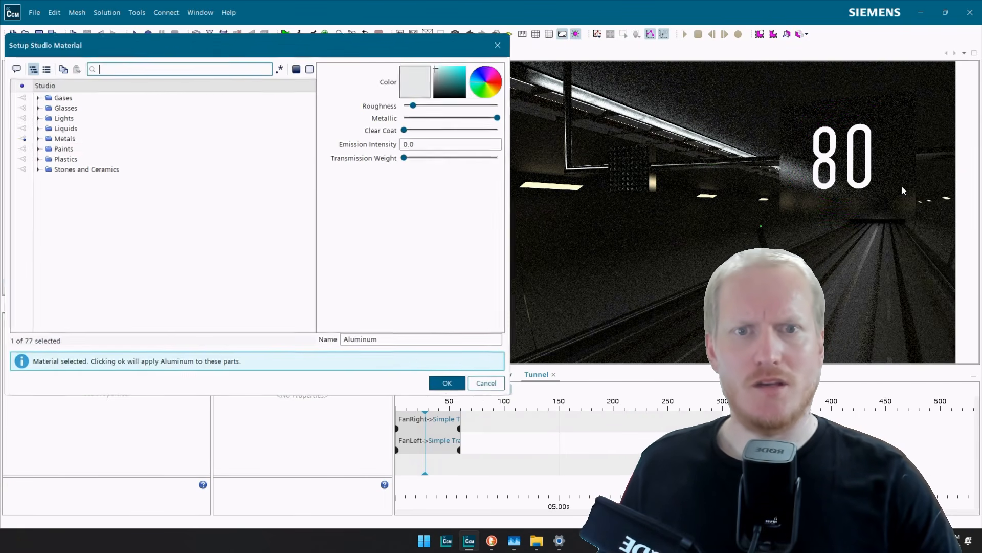
click(37, 128)
click(38, 128)
click(38, 117)
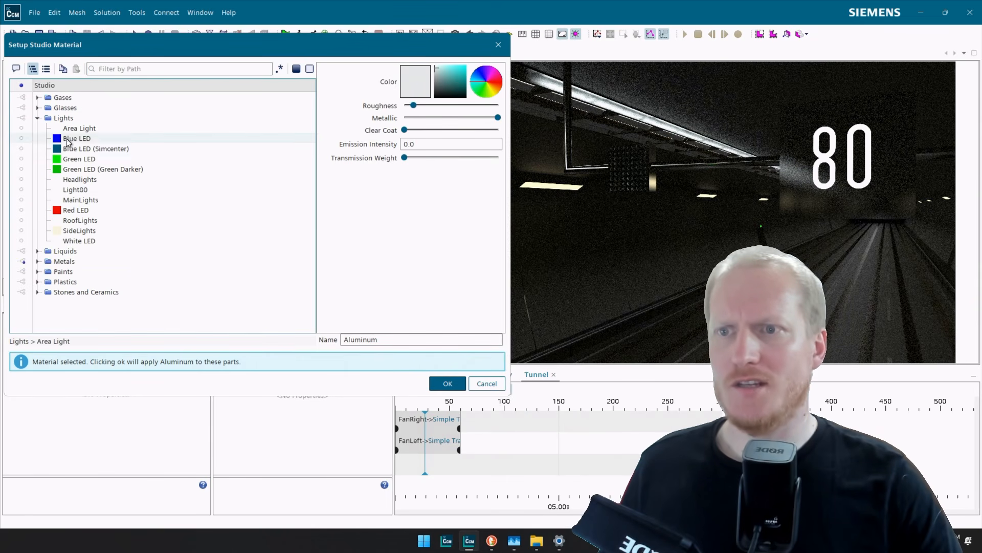
click(82, 211)
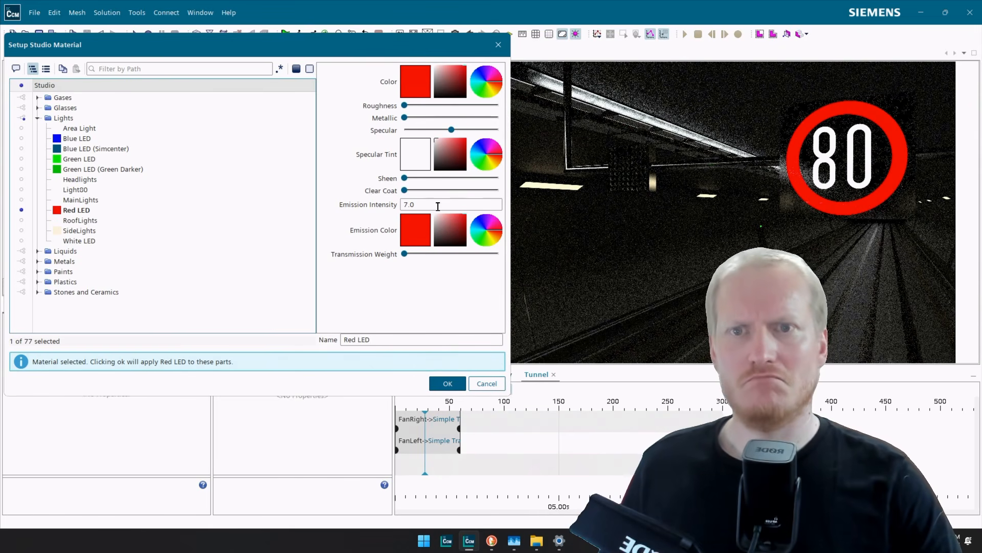
click(443, 380)
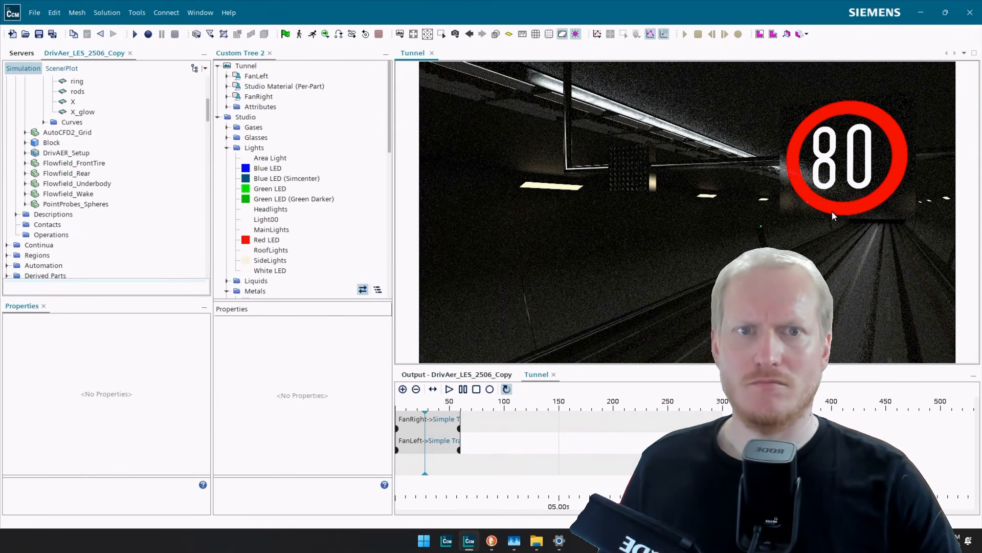
Assign the Paint Glossy (Black) studio material to the sign's rods surface, which covers the sign panels and supports.
click(893, 210)
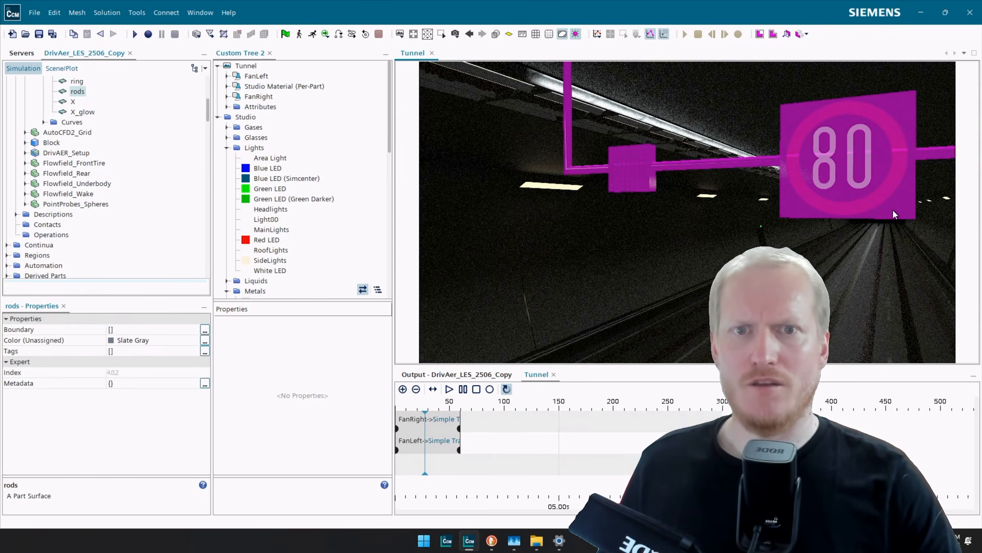
drag(892, 210, 874, 220)
scroll(878, 162, up, 3)
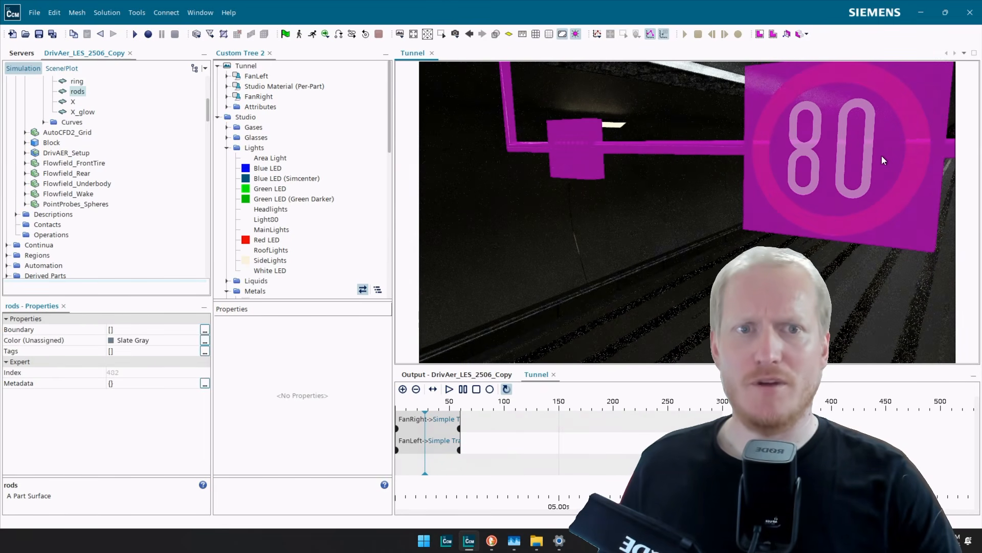
right_click(915, 215)
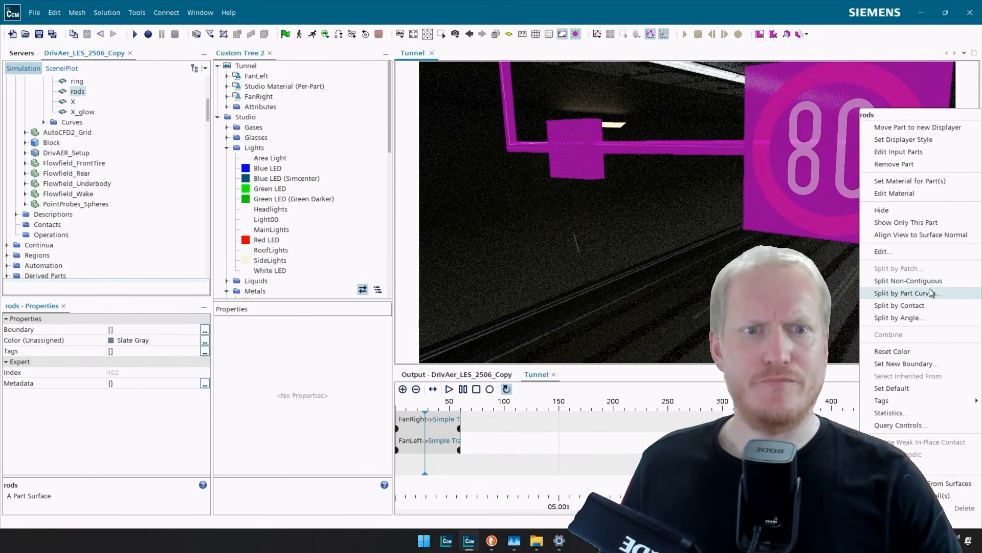
click(925, 181)
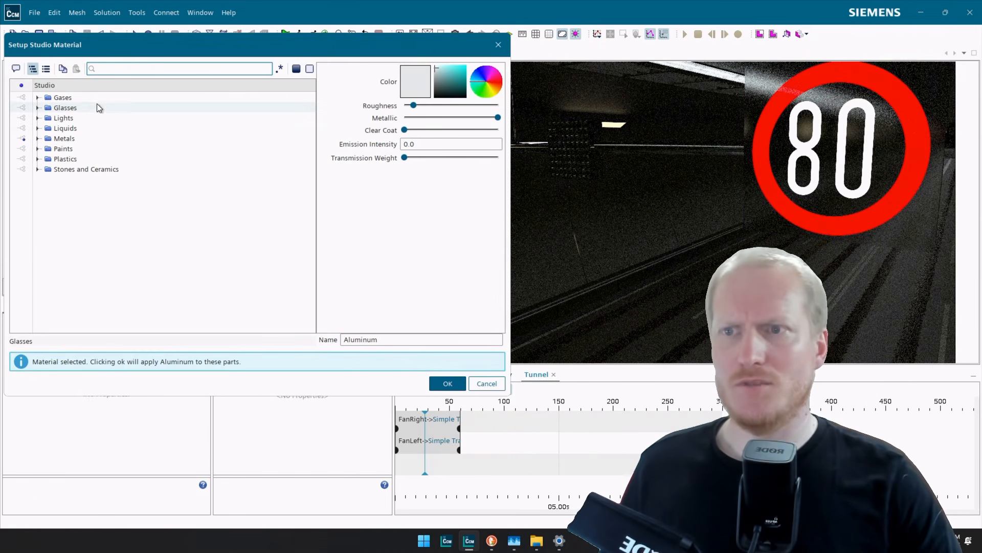
click(37, 148)
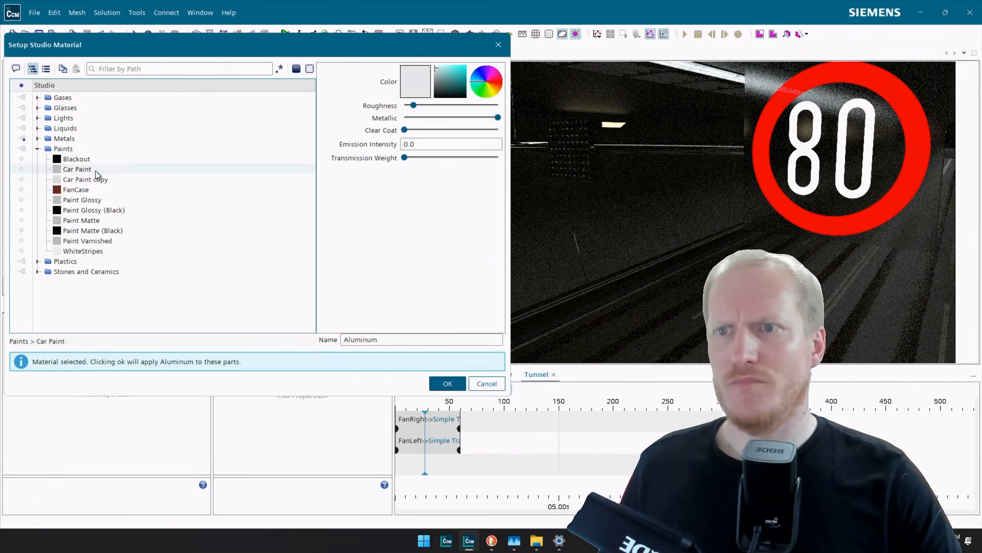
click(114, 214)
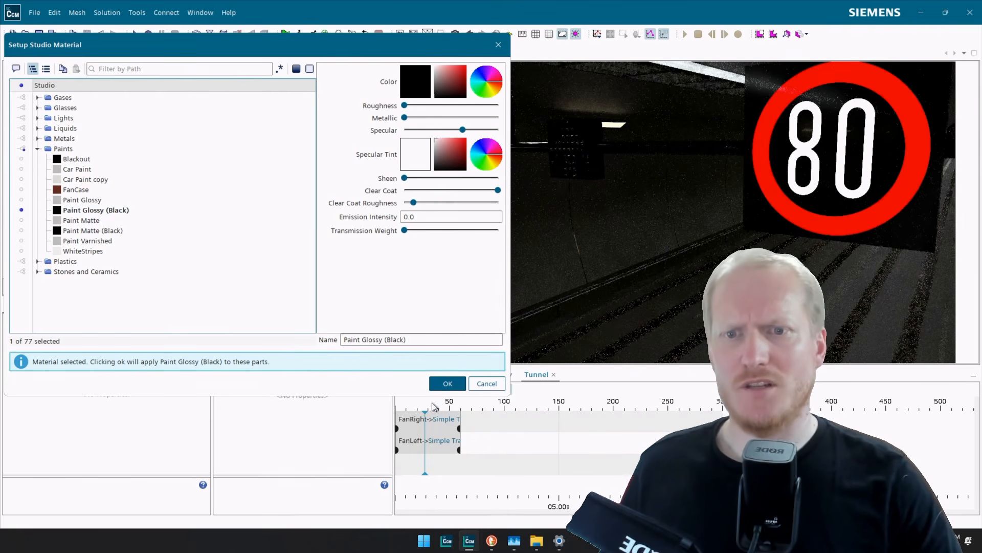
click(438, 385)
Assign the Mirror glass material to the arrow_glow surface, the rims around the lamps of the arrow sign.
drag(652, 225, 662, 204)
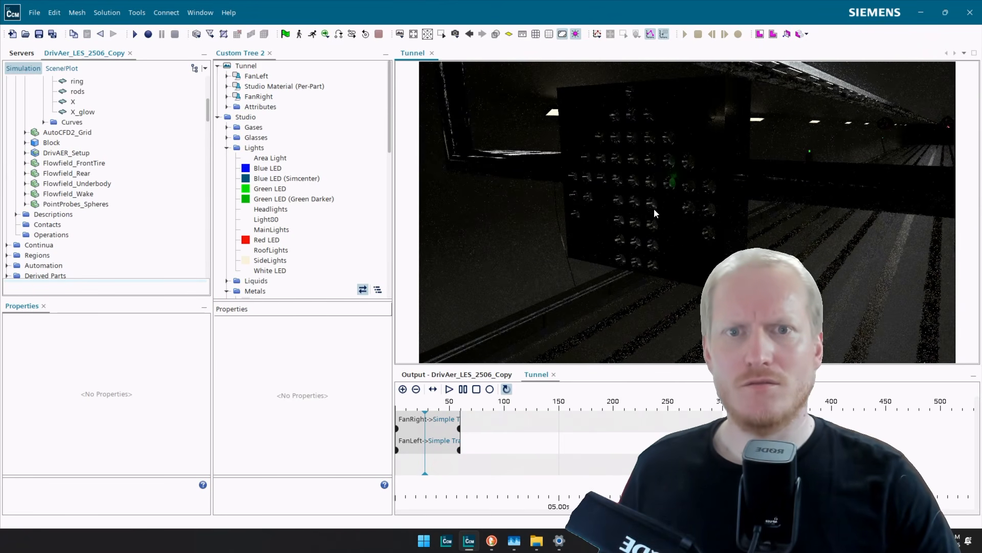
click(653, 208)
scroll(652, 206, up, 5)
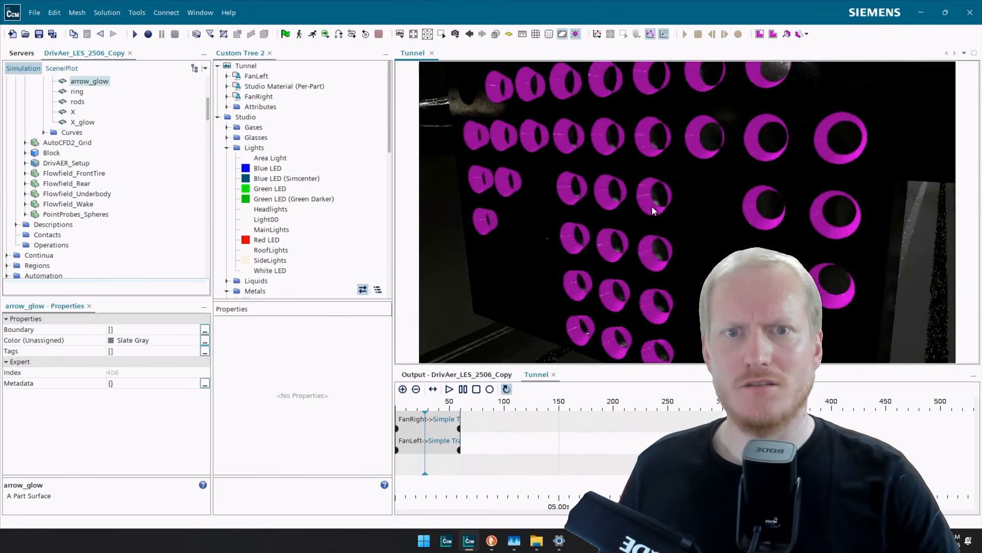
click(659, 195)
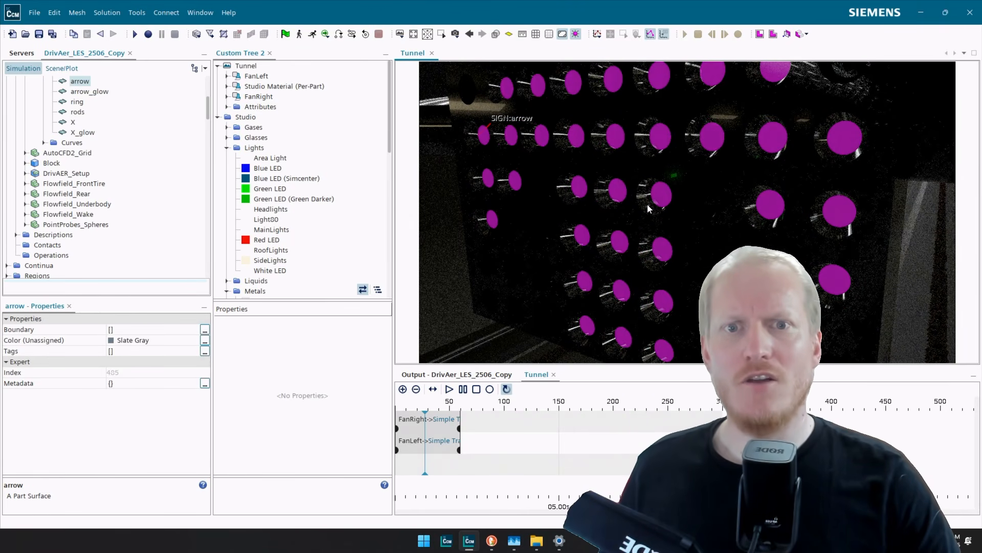
click(647, 205)
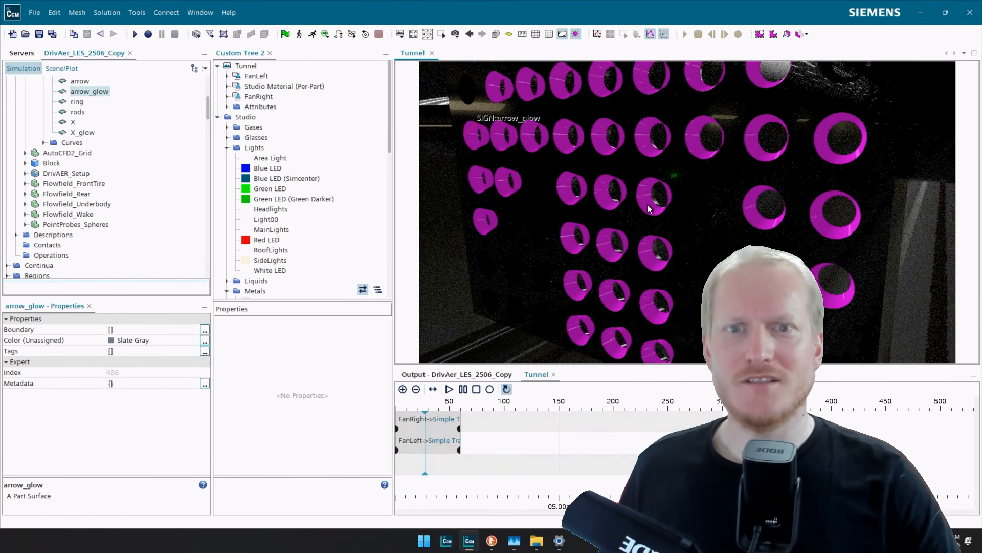
right_click(647, 204)
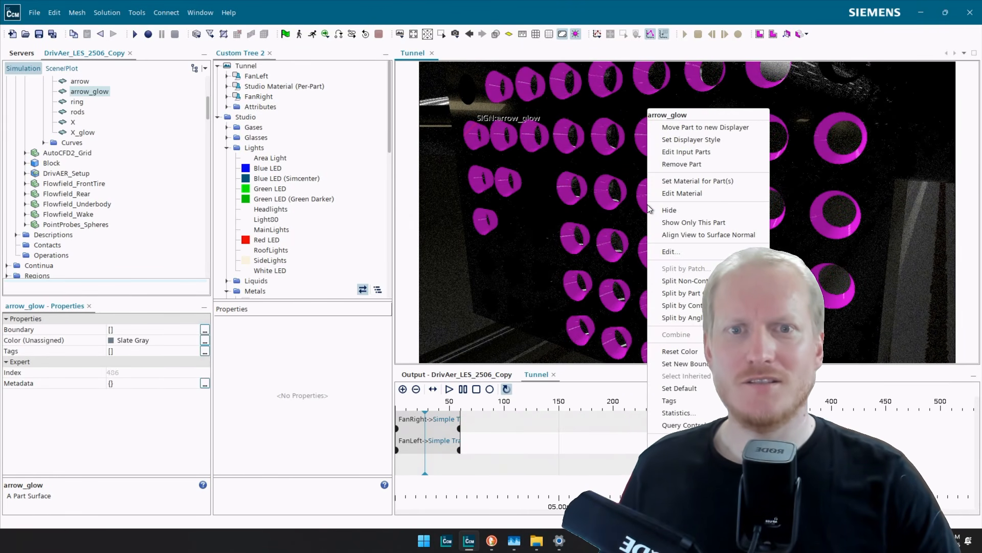
click(711, 181)
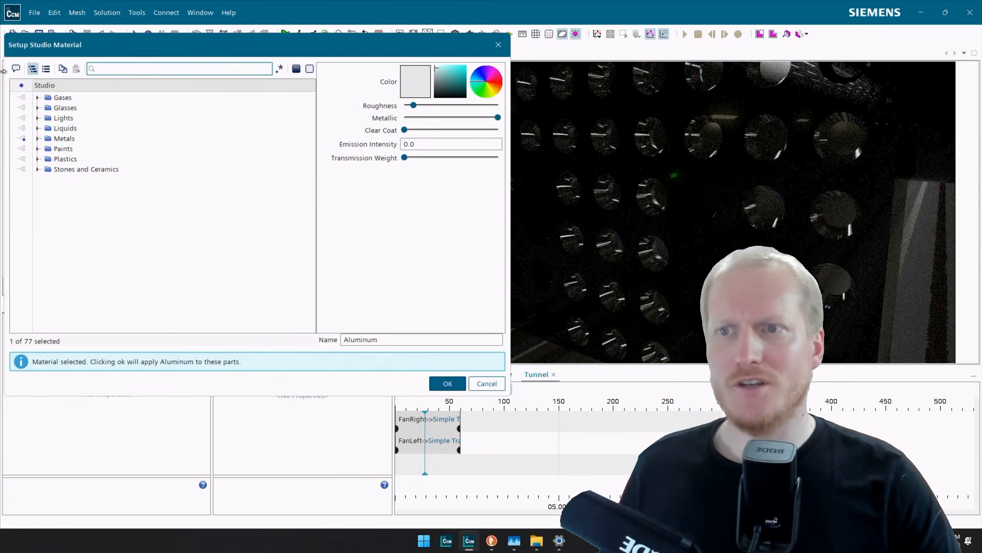
click(38, 108)
click(73, 169)
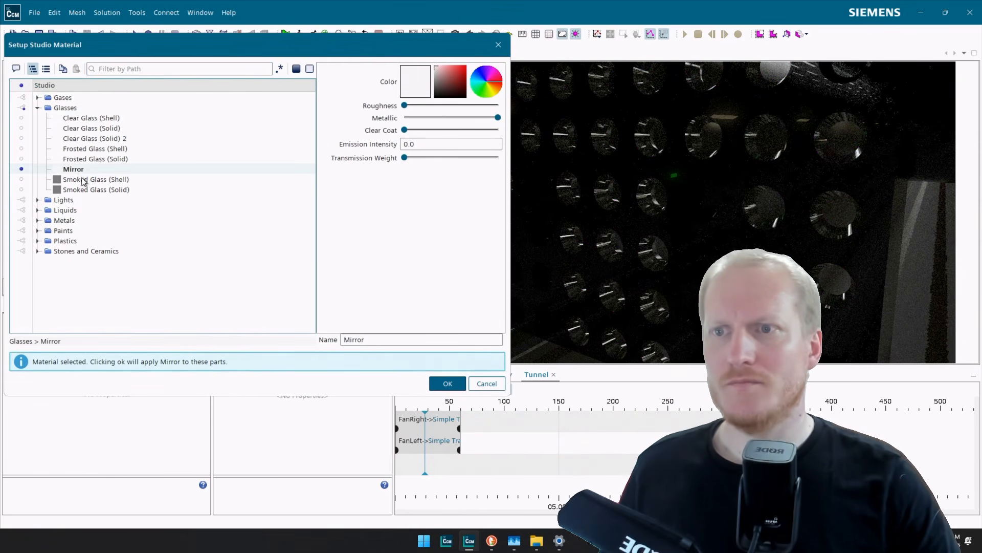
click(448, 384)
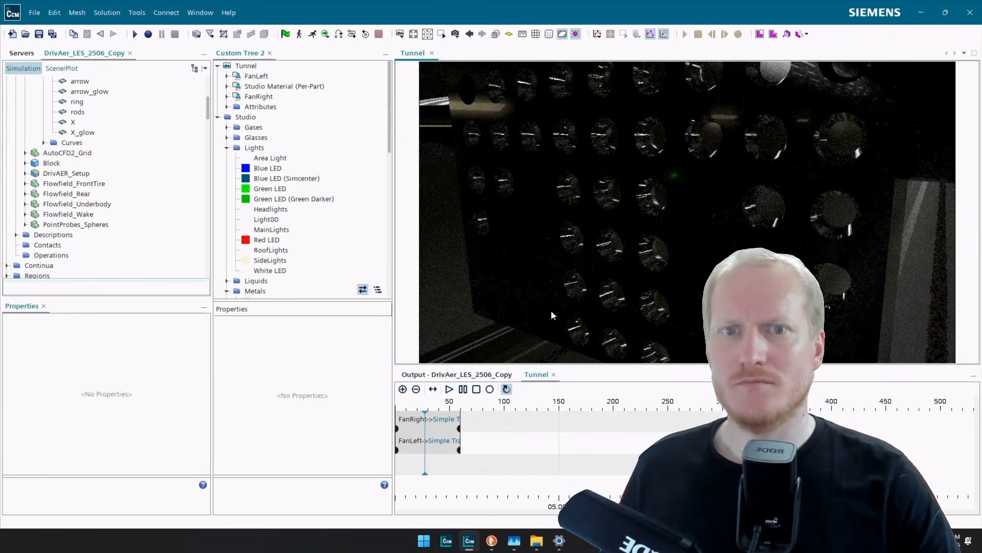
Assign the Green LED studio material to the arrow surface, the lamp discs of the arrow sign.
click(655, 204)
right_click(658, 197)
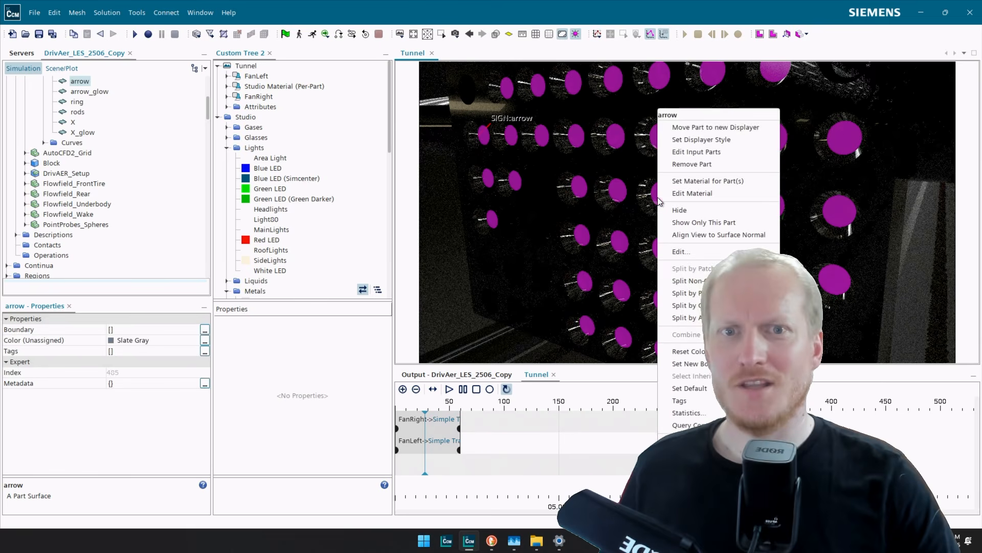
click(723, 183)
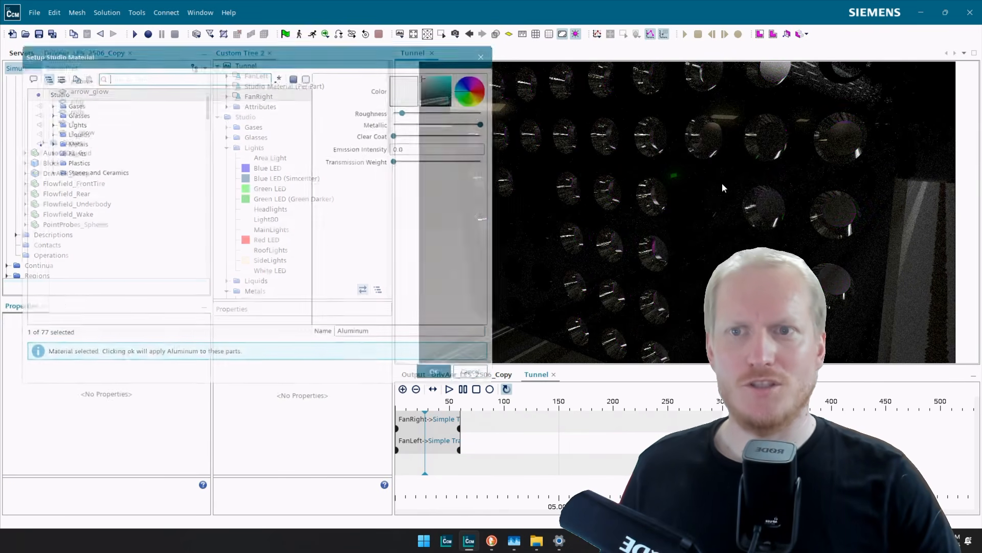
click(38, 118)
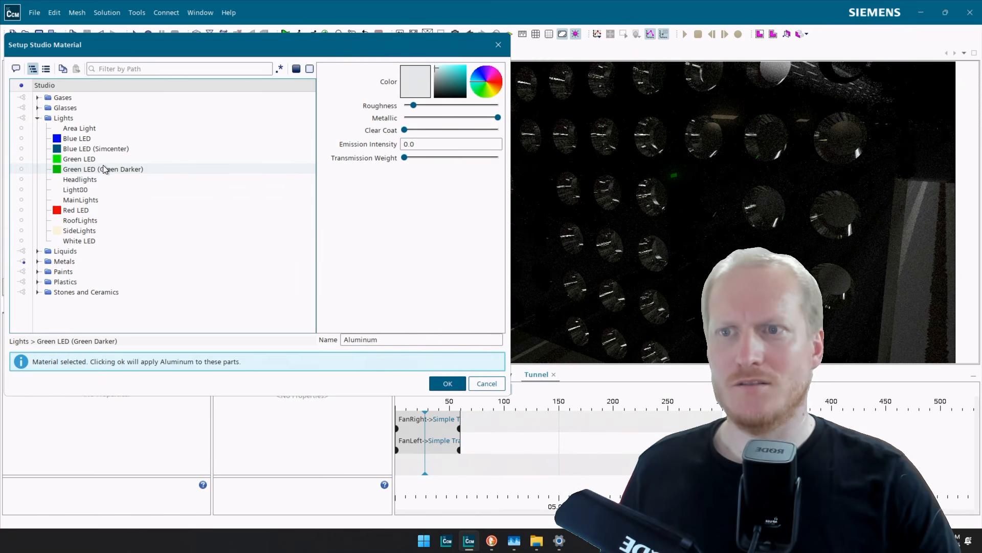
click(81, 159)
click(446, 382)
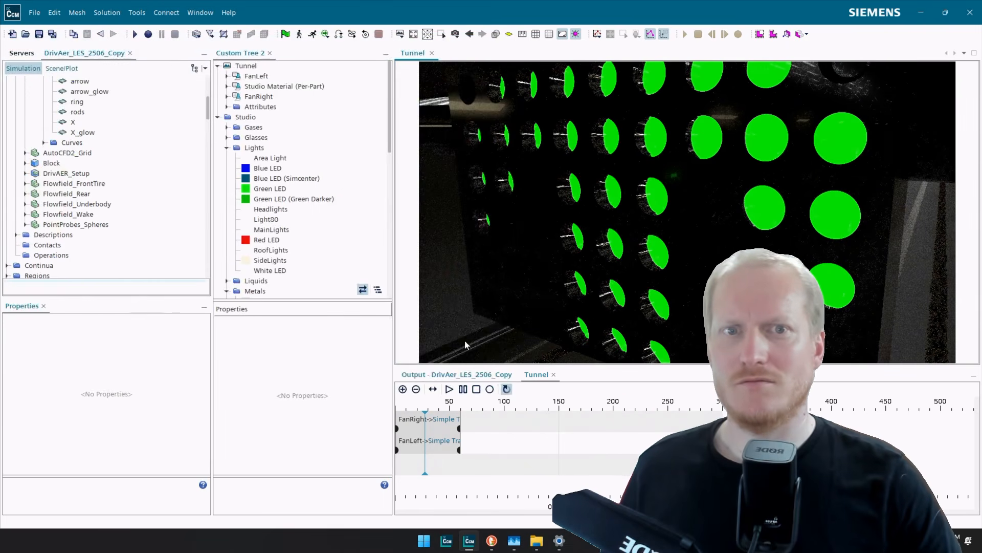
Examine the arrow sign from a distance and bring the X signal sign farther along the tunnel up close.
scroll(605, 181, down, 5)
drag(605, 181, 621, 179)
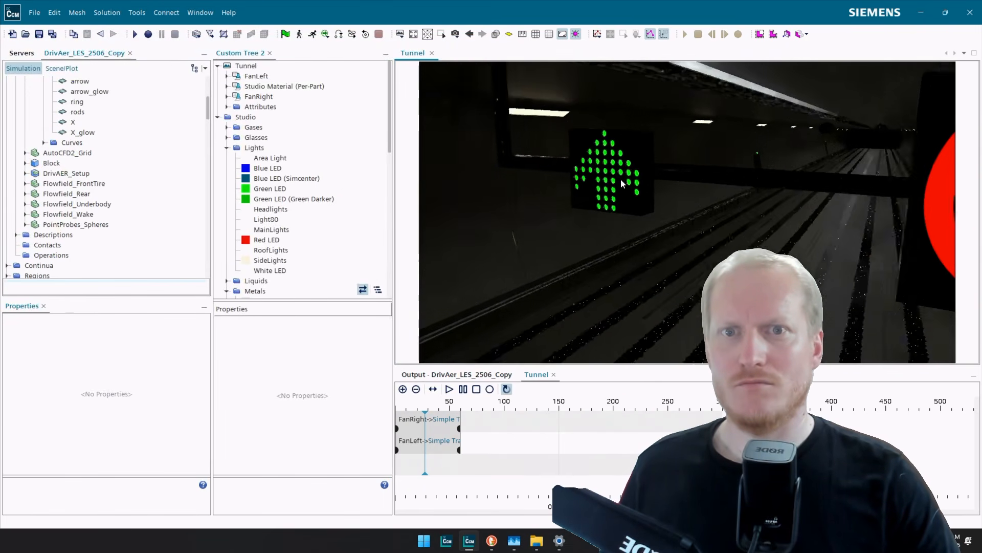
scroll(622, 179, down, 3)
right_drag(622, 180, 873, 186)
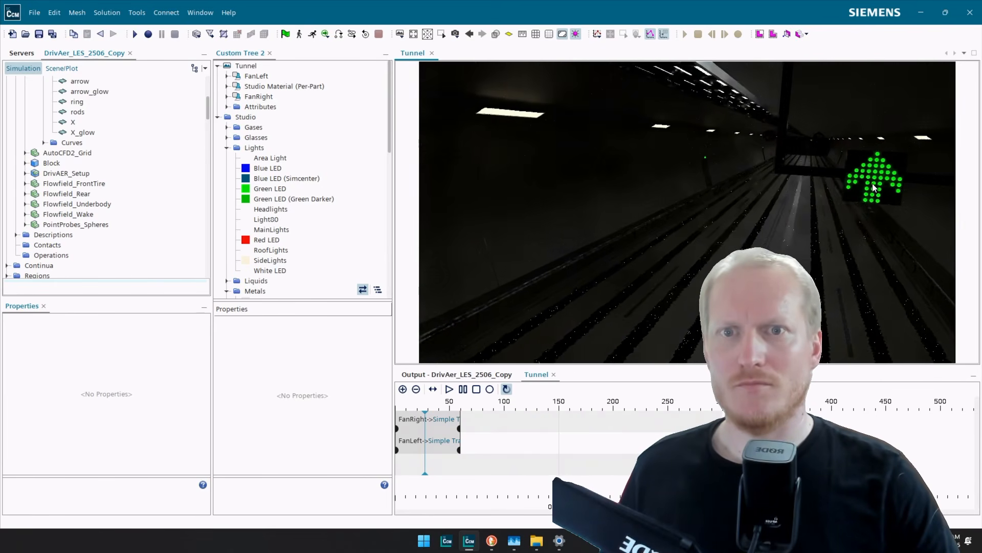
right_drag(622, 154, 671, 162)
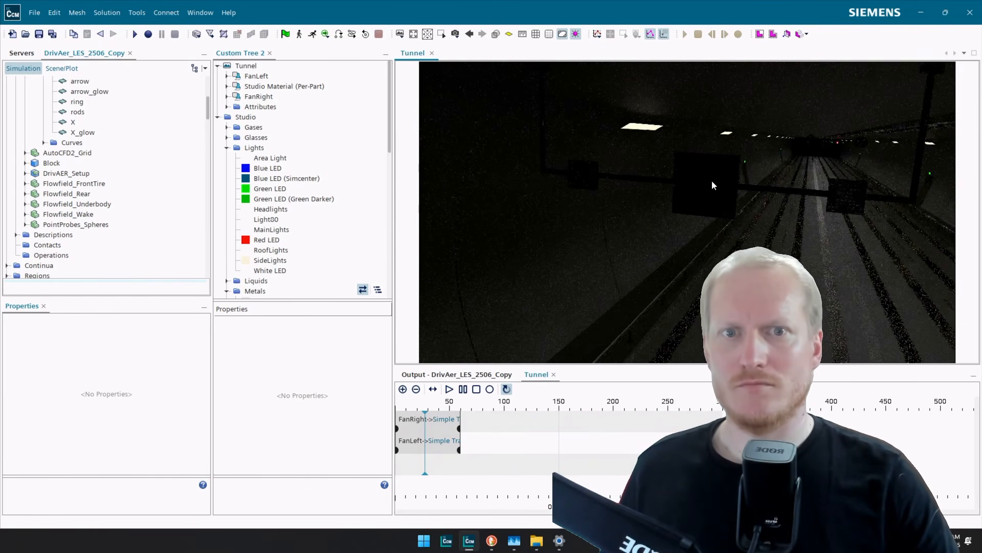
scroll(714, 187, up, 4)
drag(701, 195, 752, 185)
right_drag(781, 211, 783, 202)
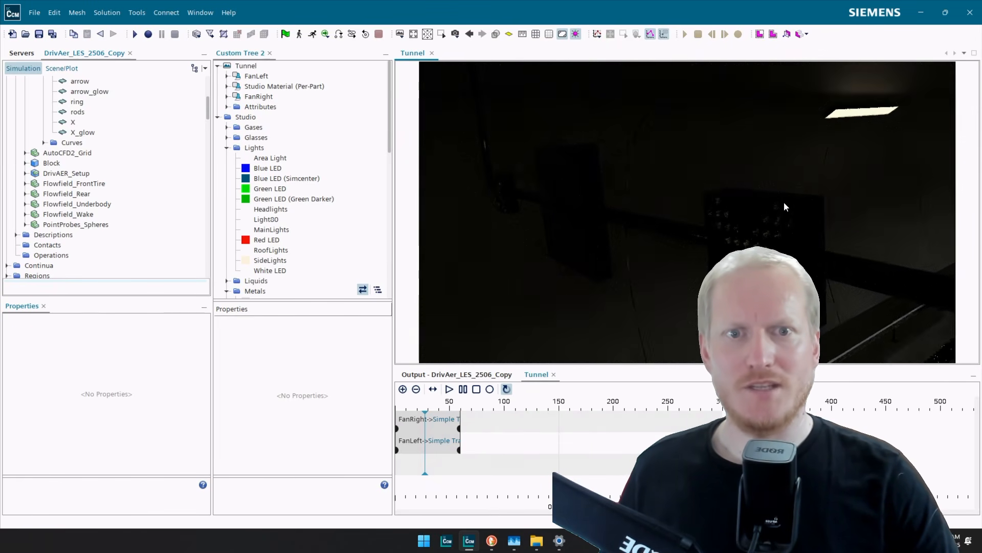
scroll(769, 221, up, 3)
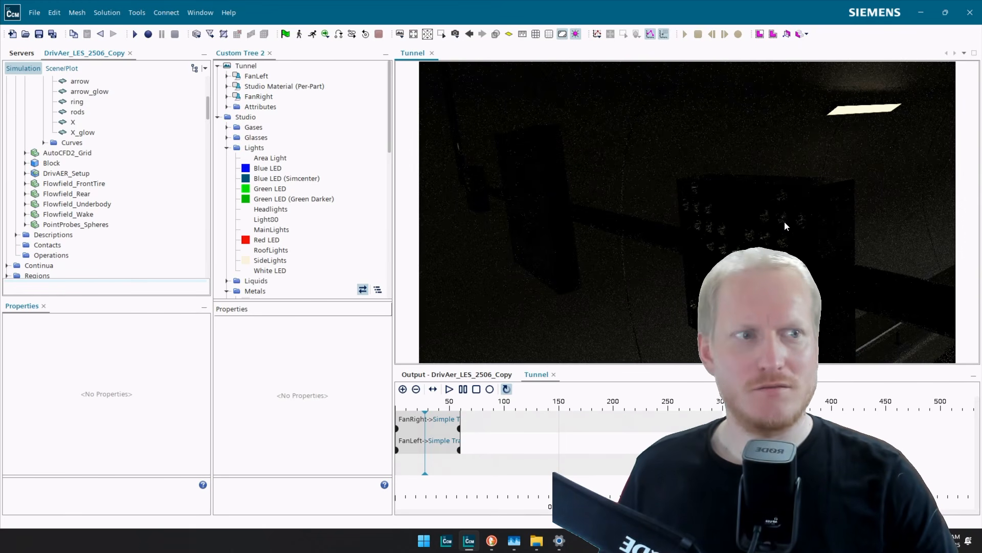
Try the Red LED studio material on the X_glow surface, the rims around the lamps of the X sign.
click(784, 221)
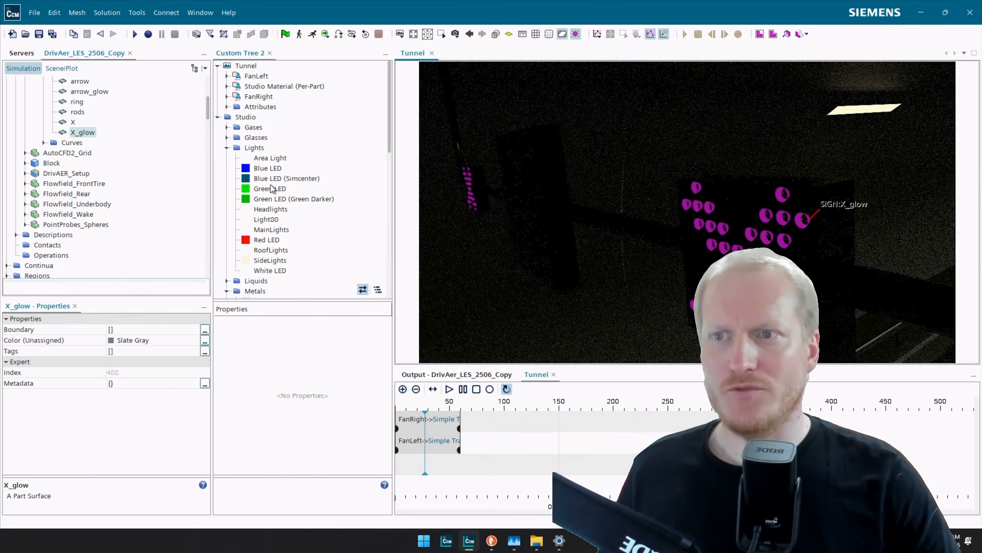
scroll(747, 215, up, 3)
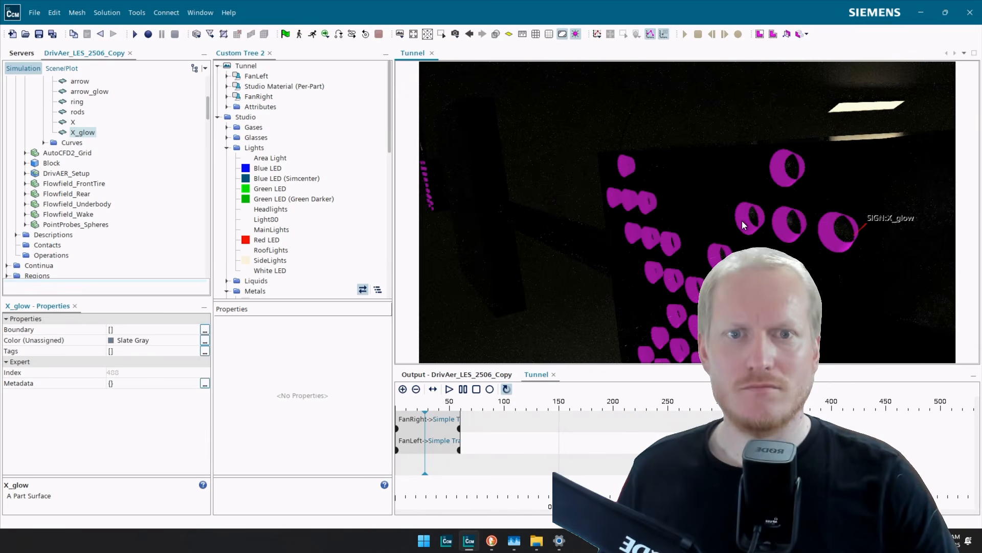
right_click(742, 220)
click(792, 181)
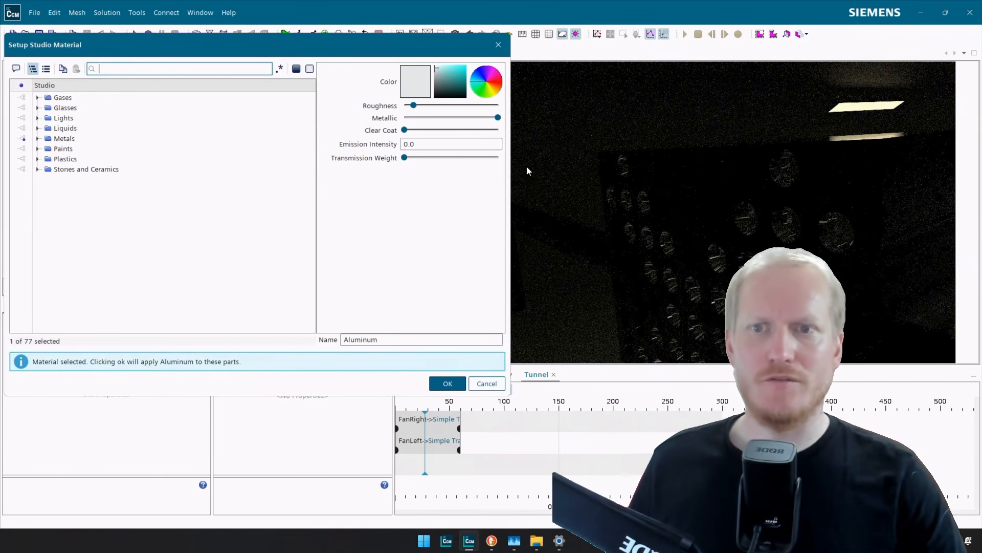
click(112, 125)
click(37, 118)
click(79, 221)
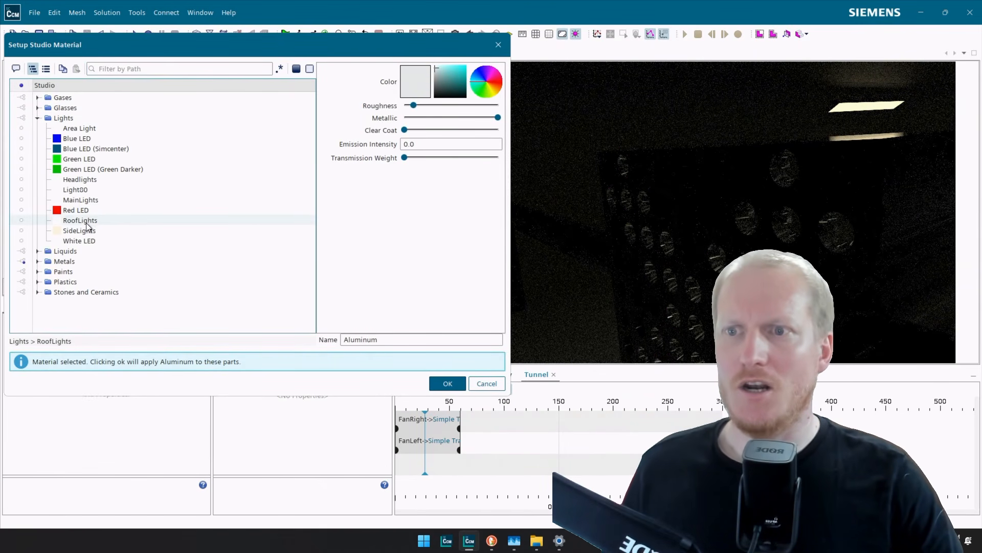
click(83, 209)
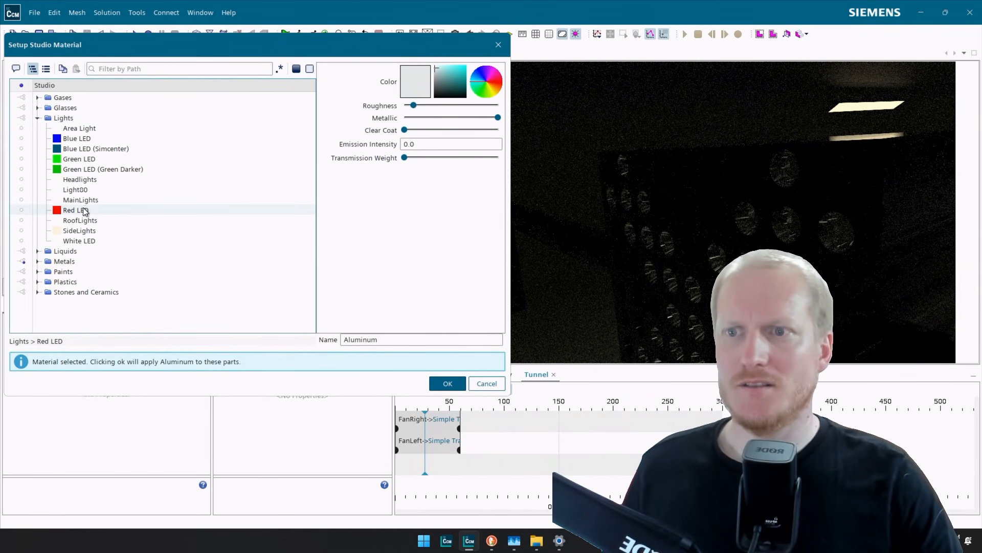
click(447, 383)
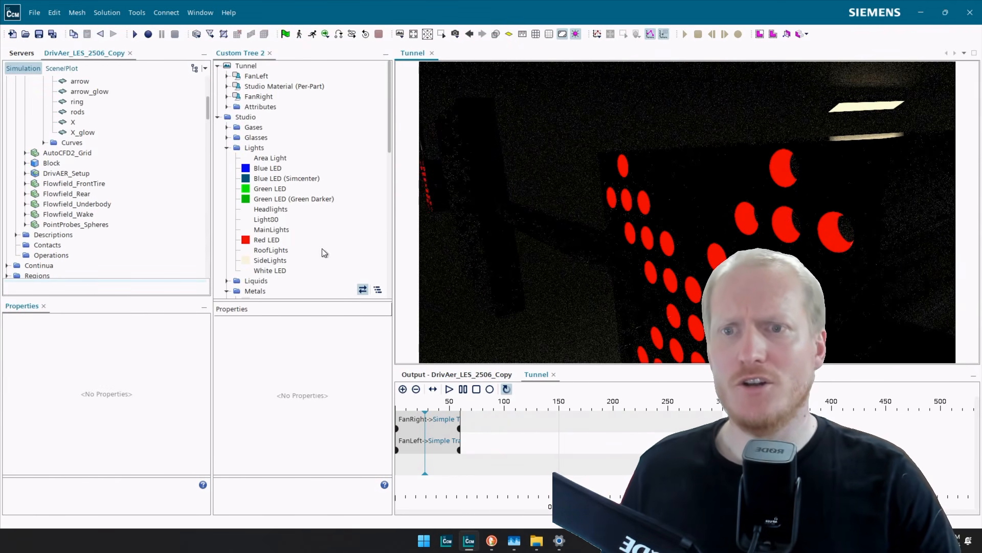
Assign the Mirror glass material to the X_glow surface, the rims around the lamps of the X sign.
click(663, 250)
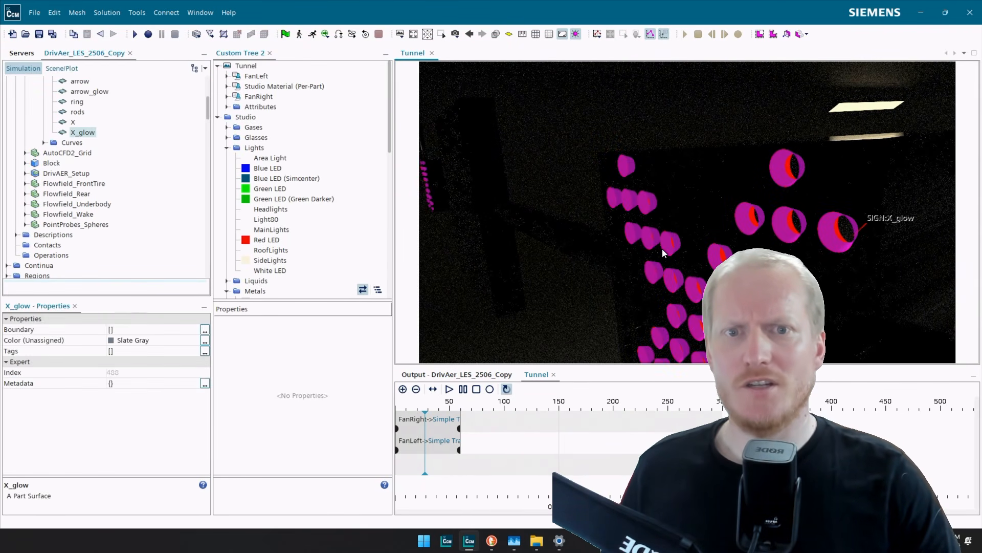
right_click(662, 250)
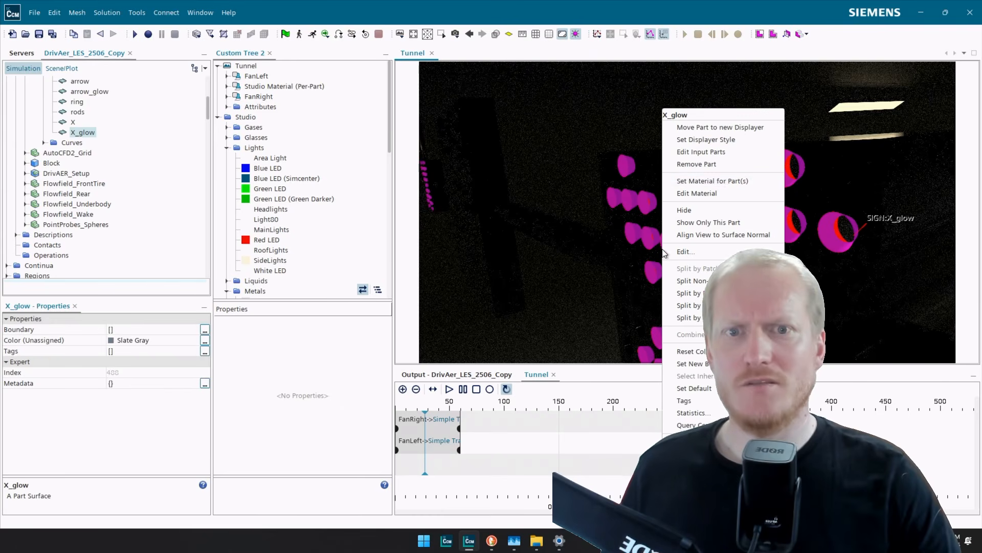
click(745, 182)
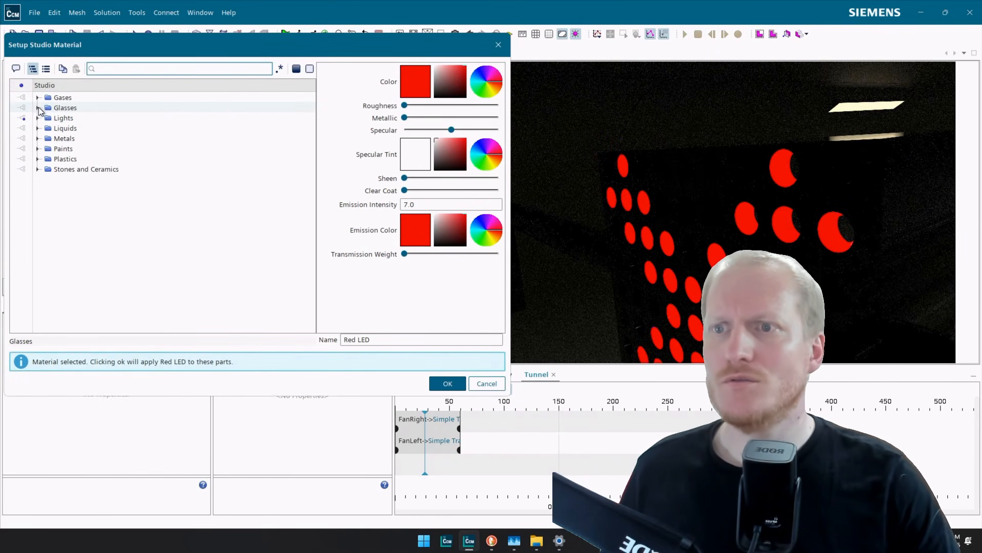
click(37, 108)
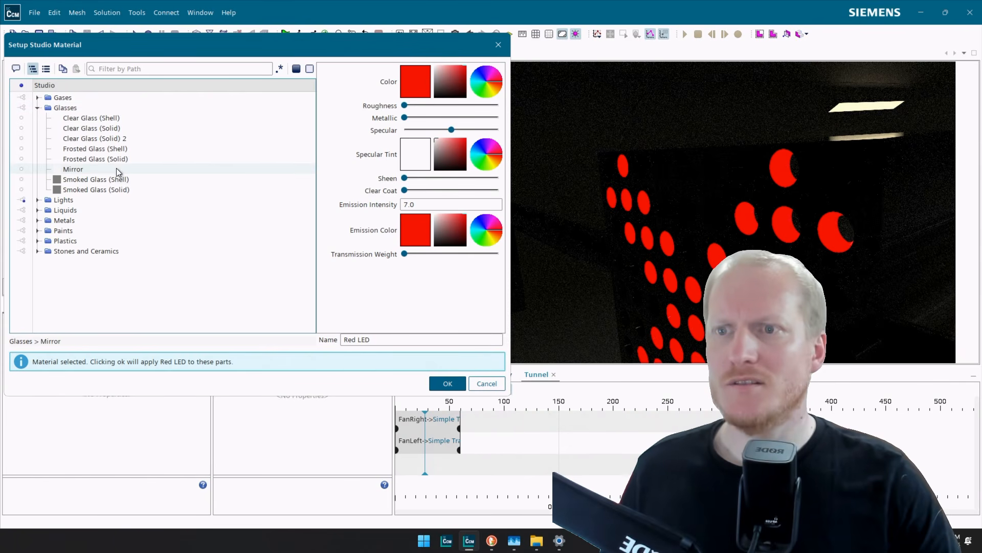
click(116, 168)
click(450, 383)
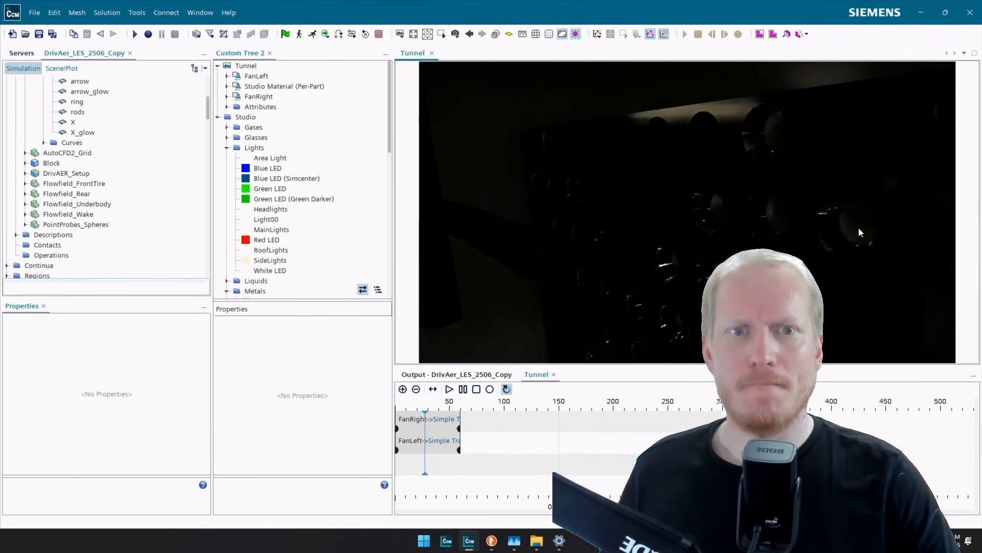
Assign the Red LED studio material to the X surface, the lamp discs of the X sign.
click(860, 231)
right_click(860, 232)
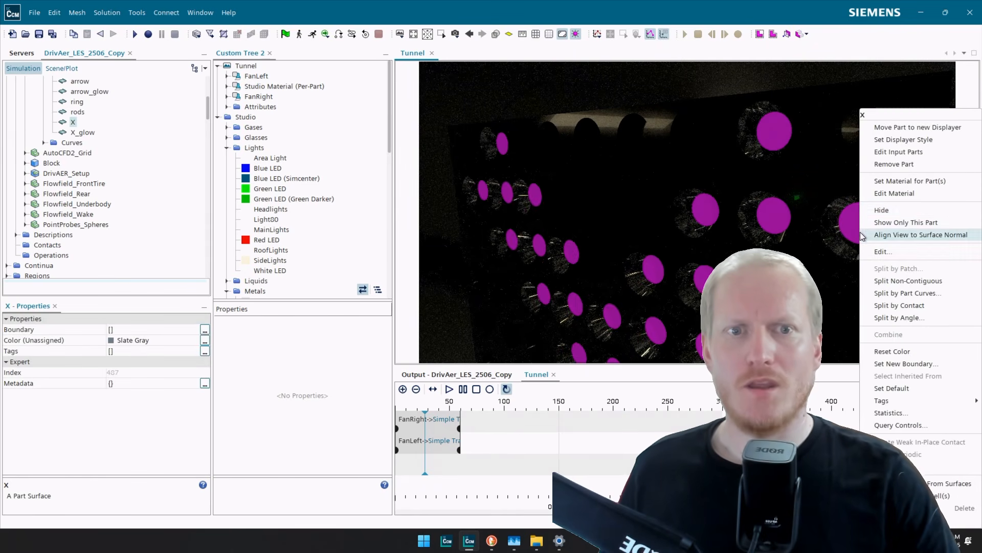
click(925, 182)
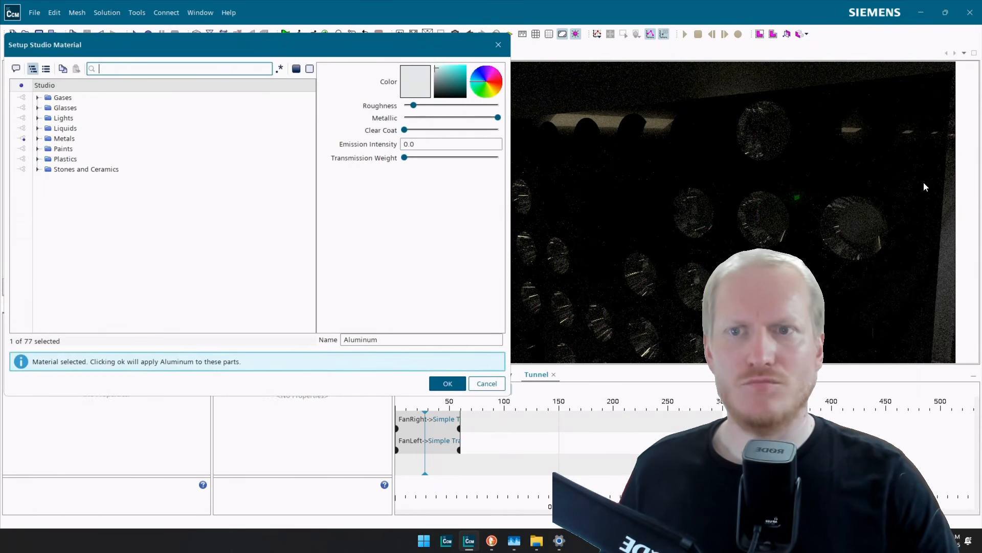
click(37, 117)
click(90, 210)
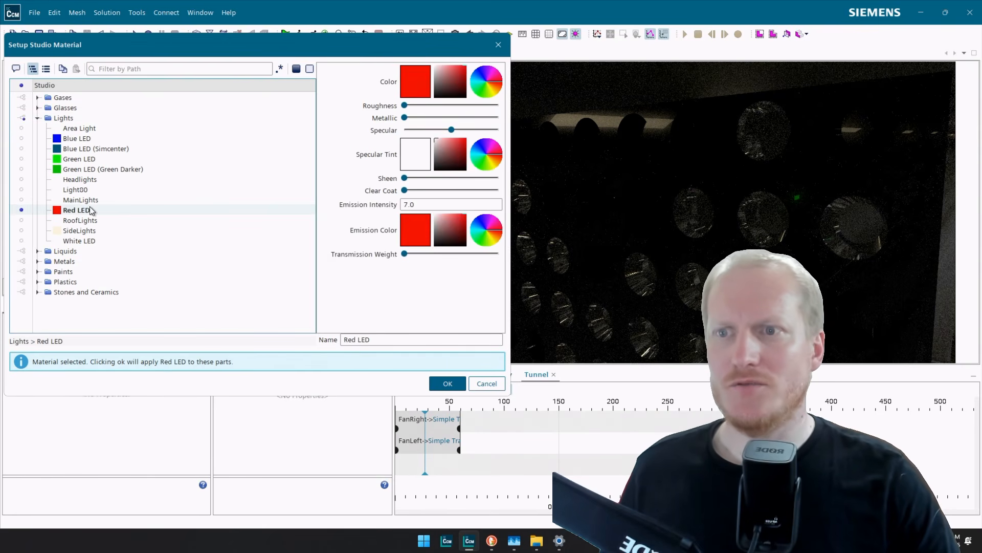
click(448, 383)
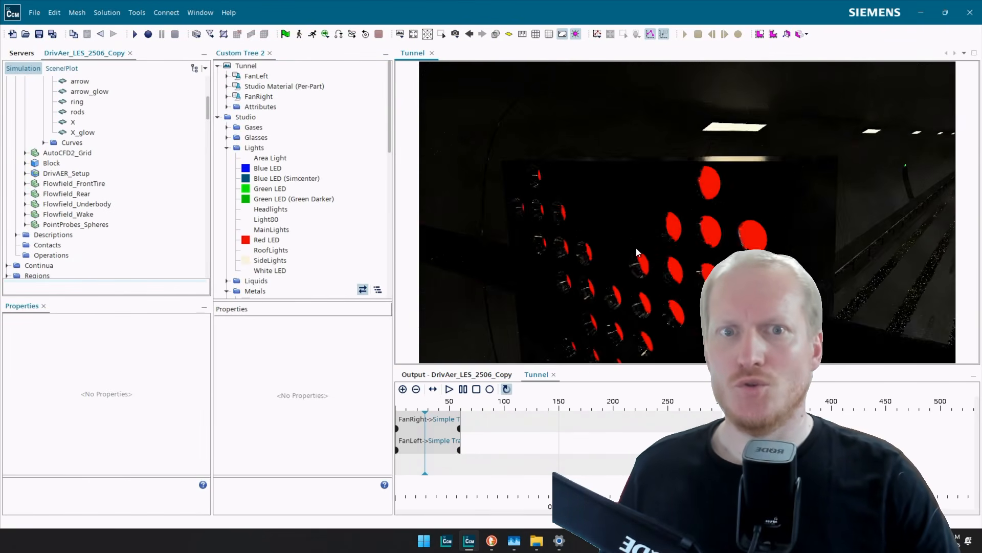
Examine the lit X, arrow and 80 signs together with the tunnel lights from several distances along the road.
scroll(636, 247, down, 7)
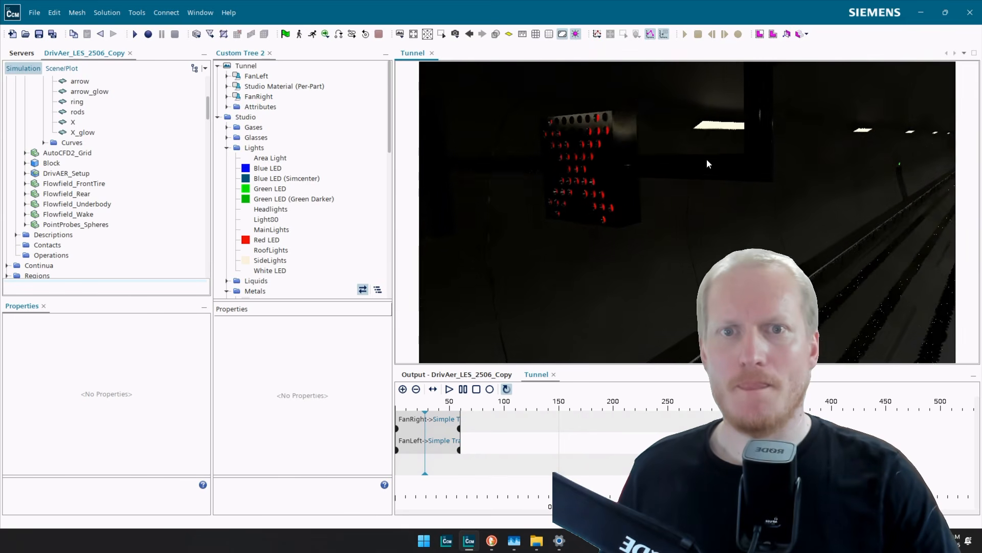
right_drag(707, 159, 702, 134)
scroll(702, 134, down, 5)
right_drag(719, 177, 763, 163)
scroll(817, 158, down, 3)
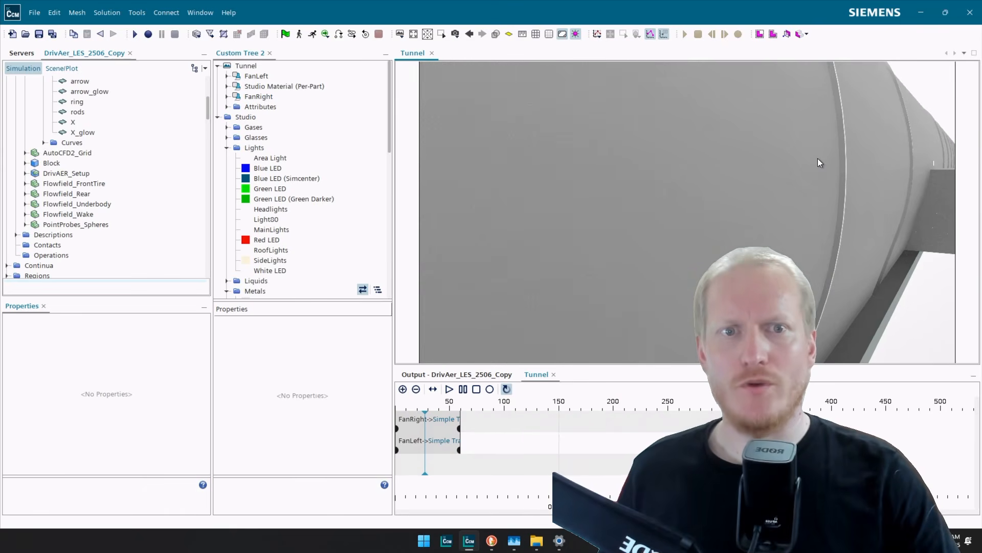
click(467, 36)
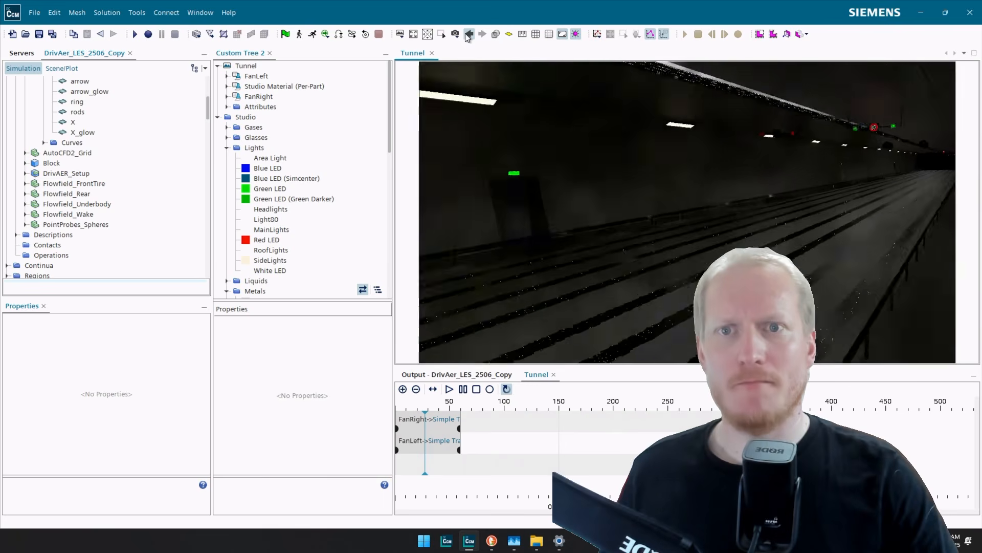
drag(857, 137, 833, 168)
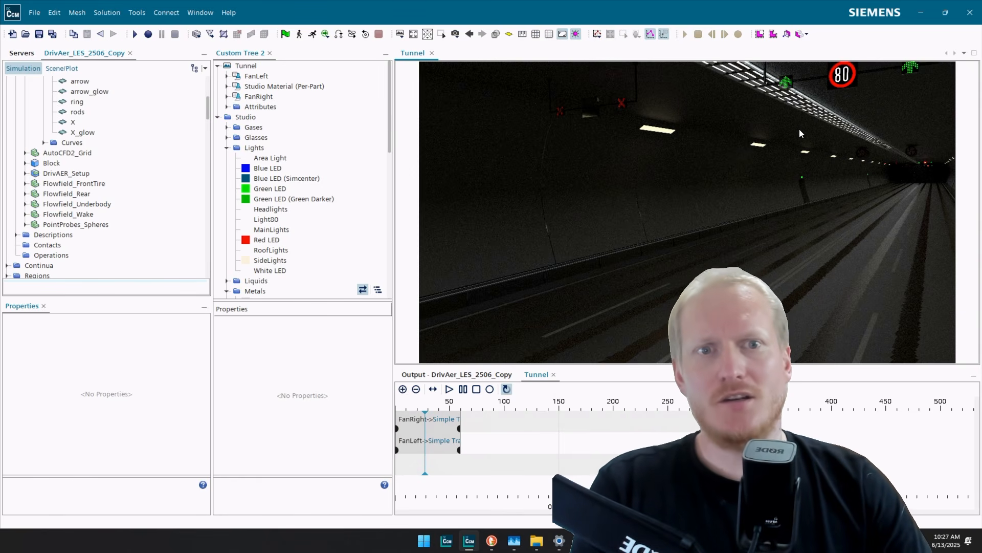
drag(824, 129, 829, 159)
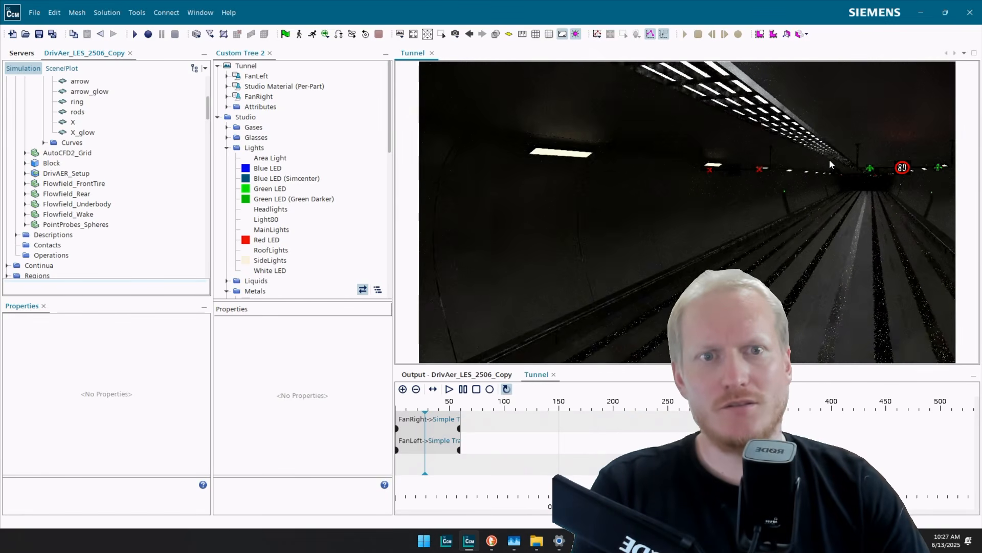
scroll(830, 161, down, 4)
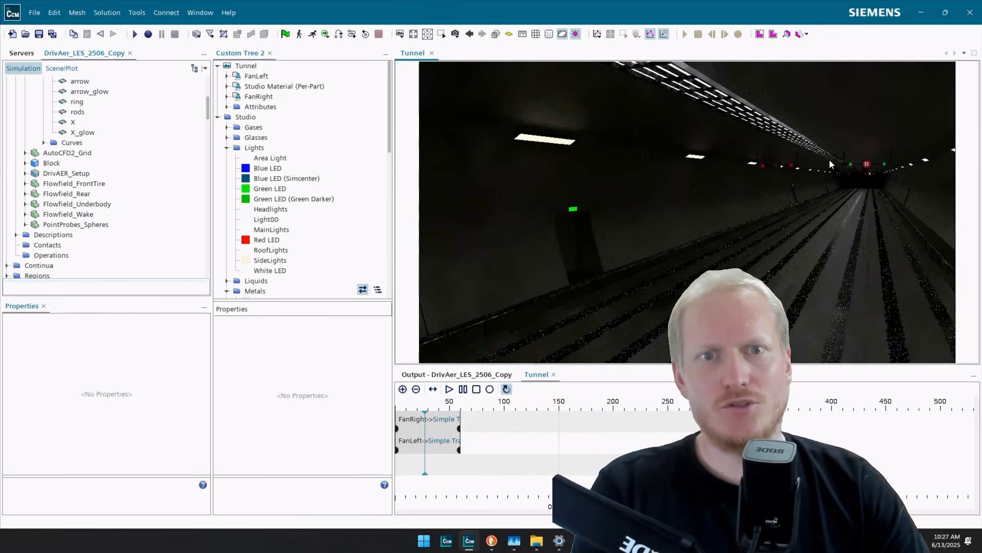
drag(830, 158, 799, 158)
scroll(836, 159, down, 2)
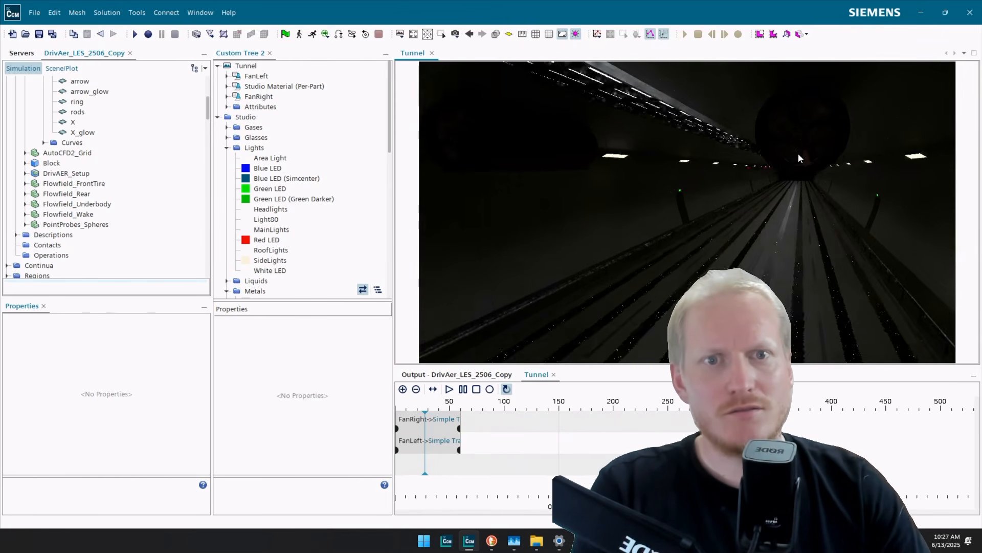
scroll(799, 154, up, 1)
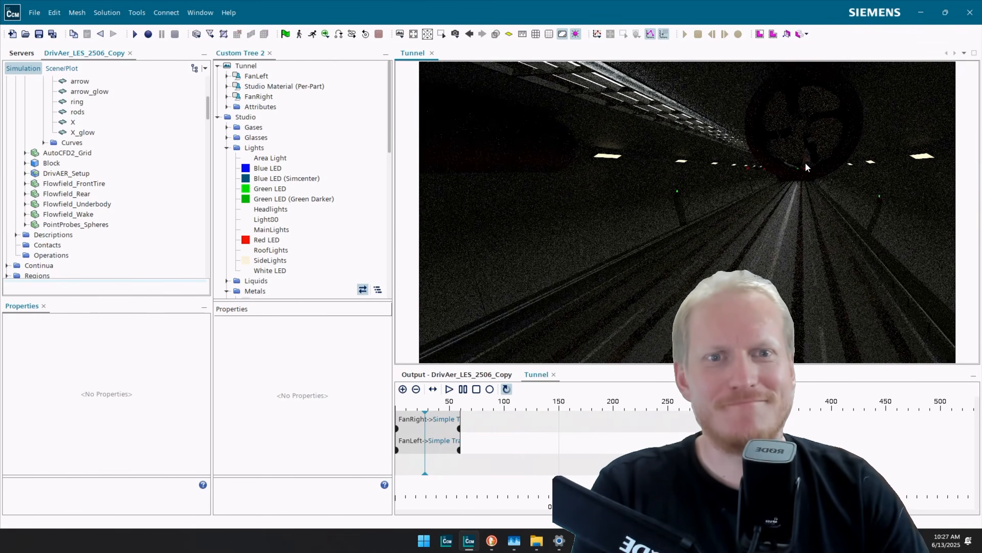
scroll(805, 162, up, 2)
scroll(801, 174, up, 2)
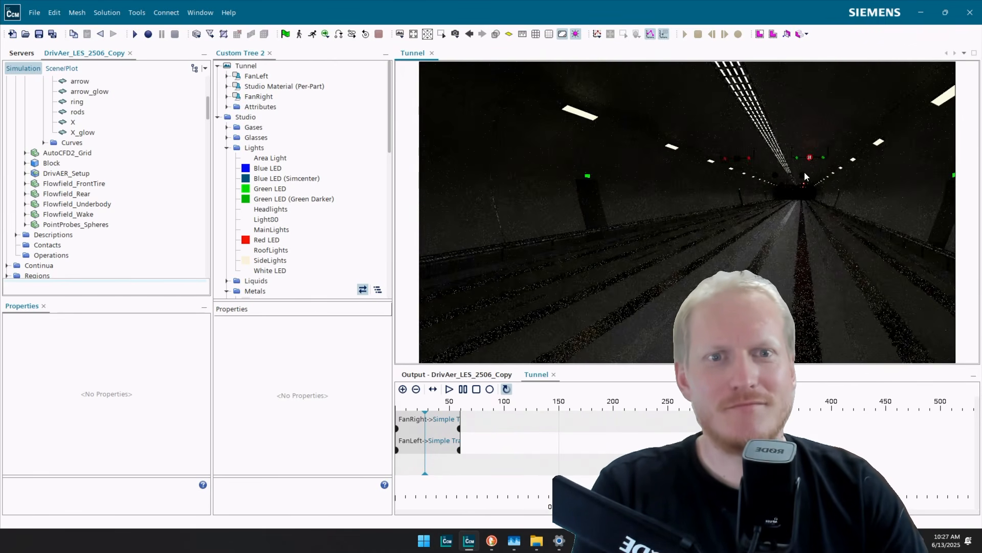
scroll(805, 186, up, 2)
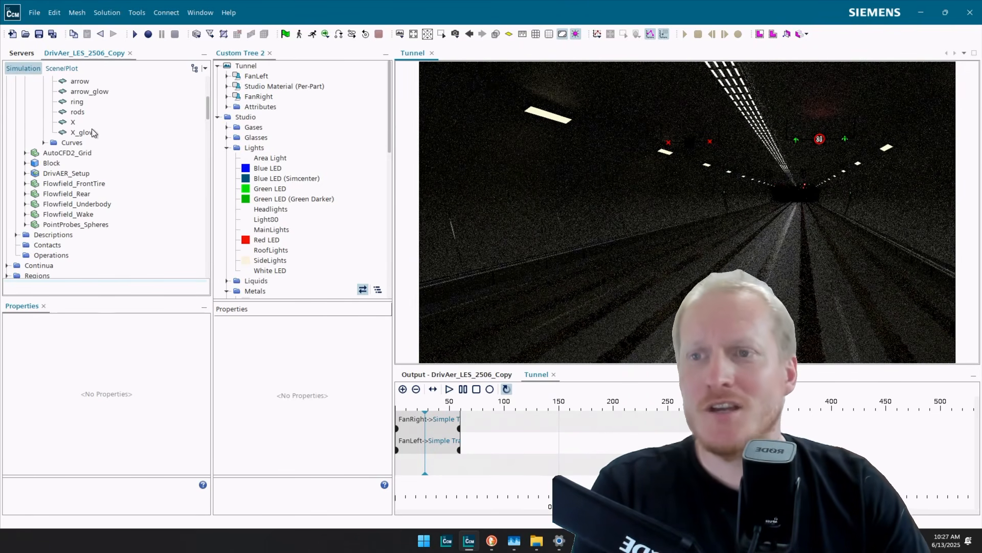
Add the DrivAER_Setup Lights composite part to the Tunnel scene in a new Studio Material (Per-Part) displayer.
scroll(92, 132, up, 5)
scroll(80, 204, down, 4)
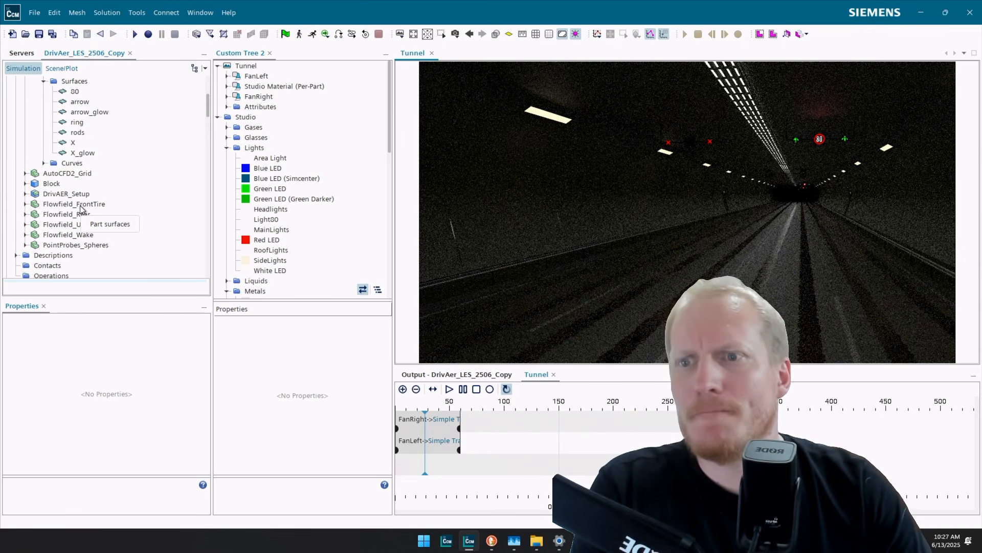
click(25, 194)
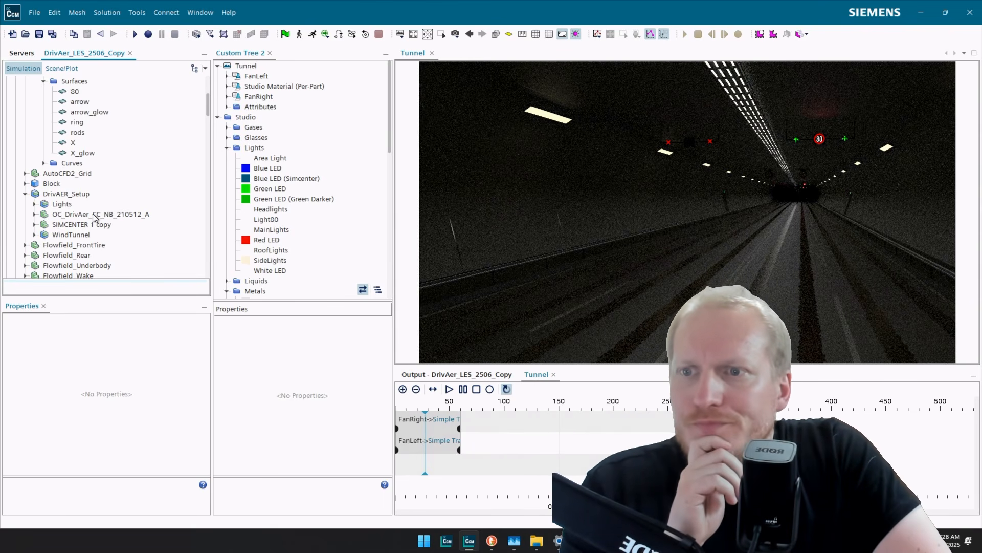
click(57, 204)
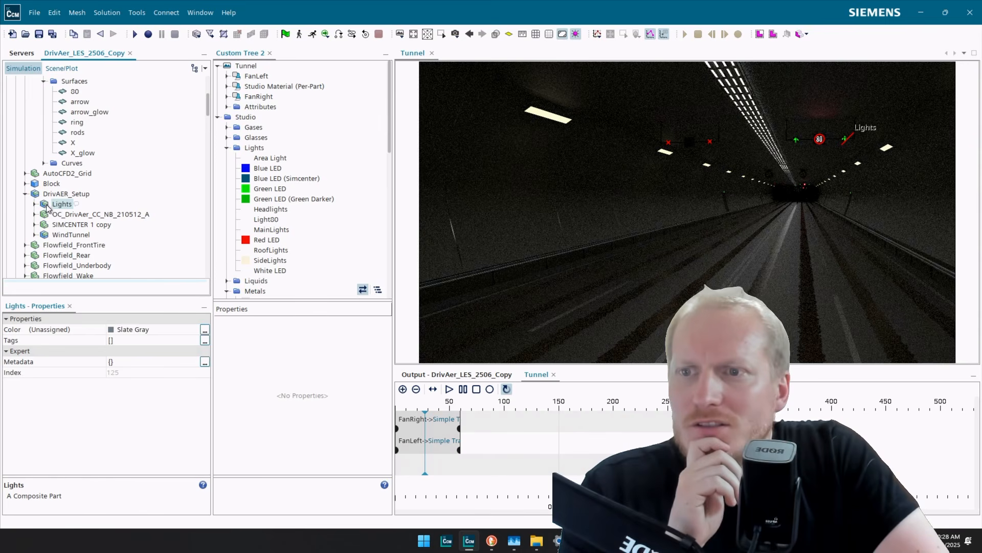
click(34, 204)
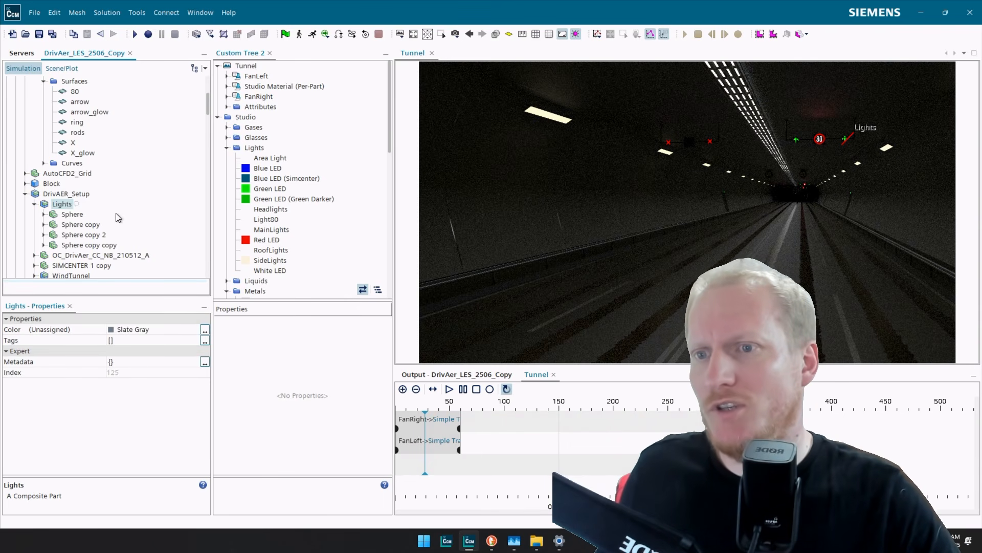
drag(62, 204, 720, 200)
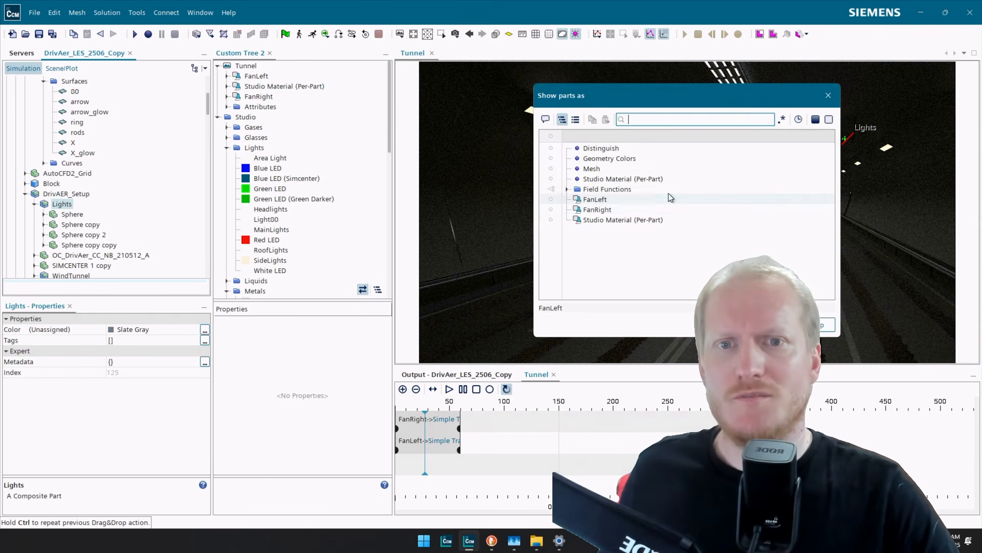
click(630, 180)
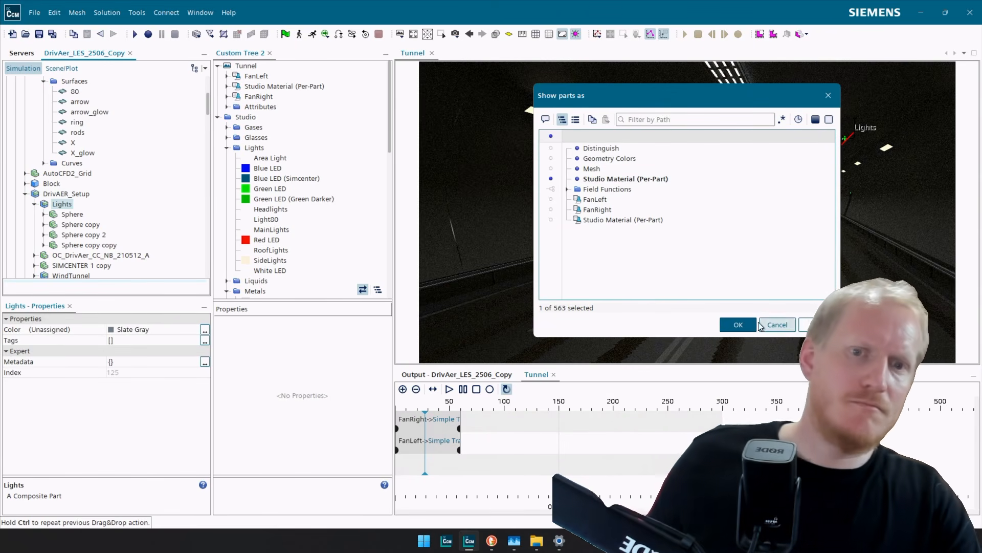
click(728, 323)
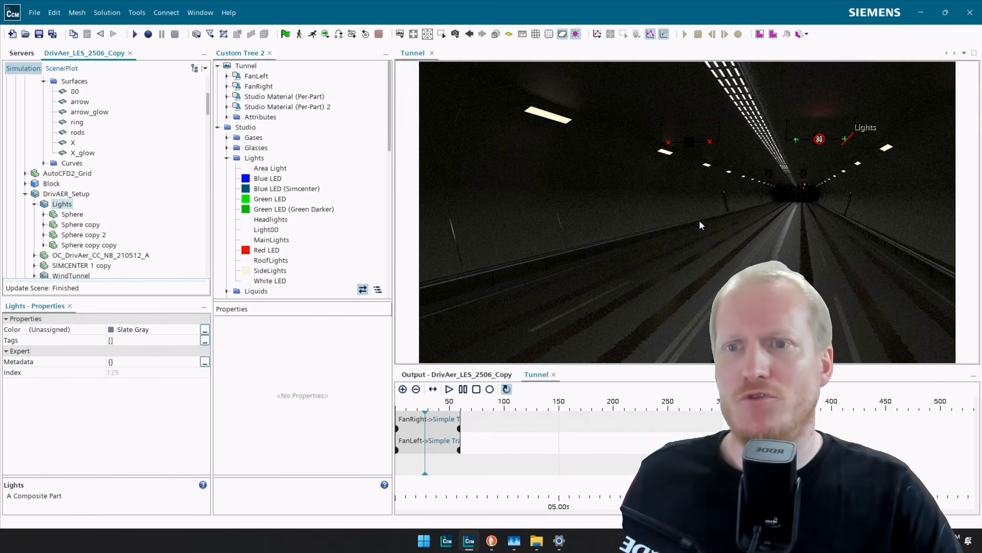
Rename the Tunnel scene's two Studio Material displayers: Tunnel for the road tunnel parts and DrivAer for the setup lights.
click(306, 97)
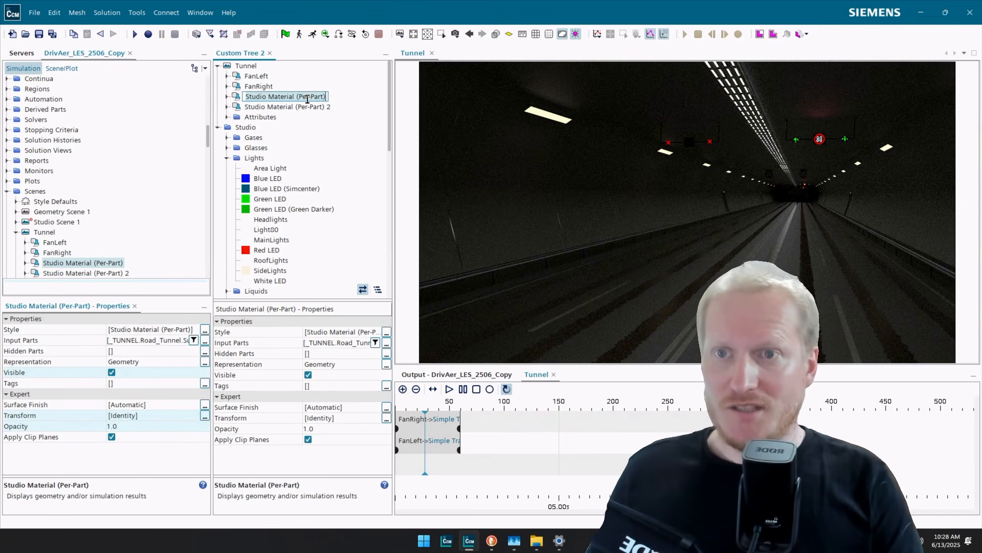
text(Tunnel)
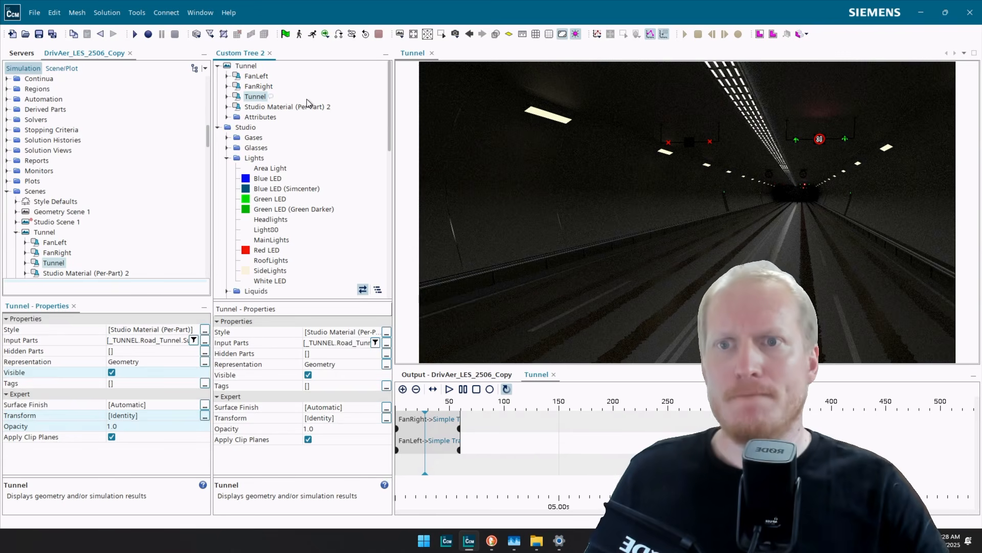
click(306, 105)
click(306, 105)
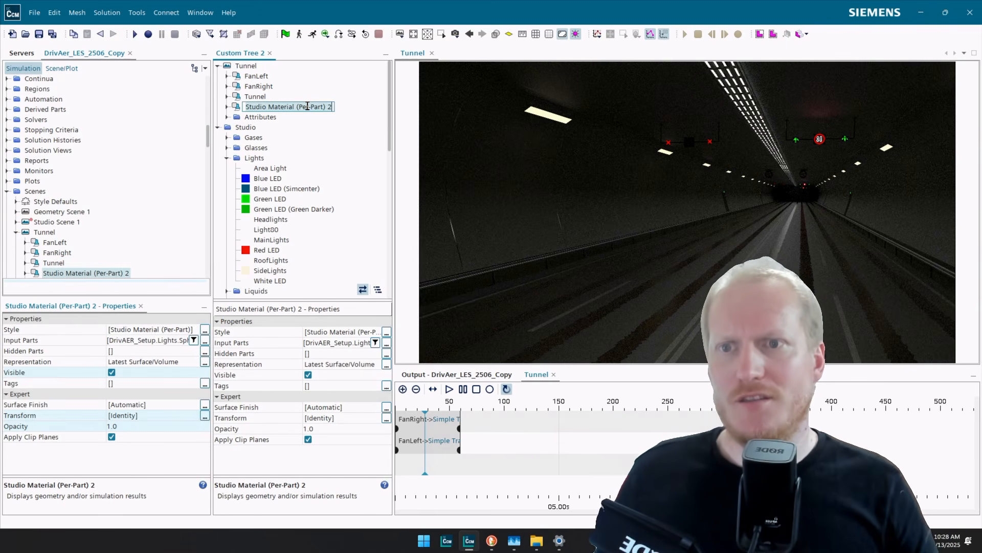
text(Dri)
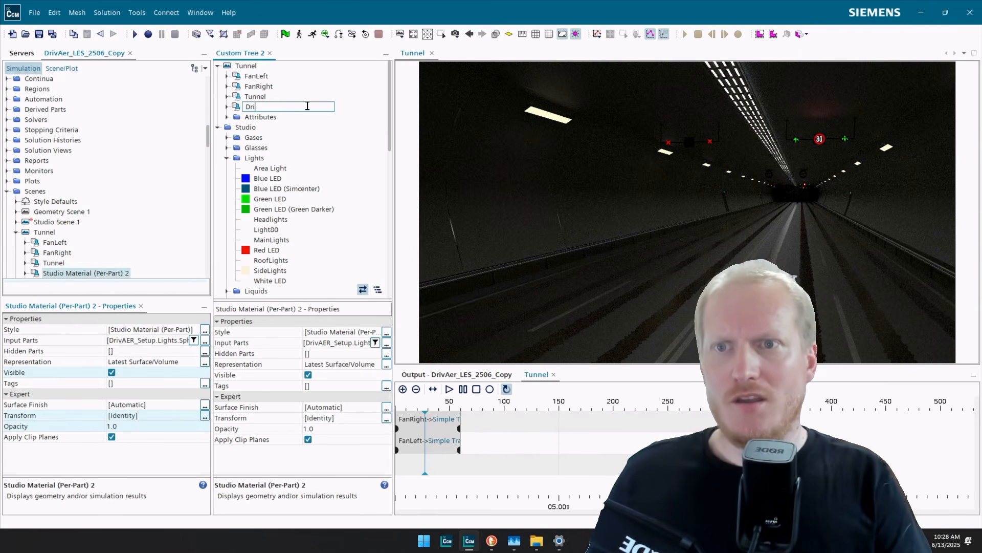
text(vAer)
key(Return)
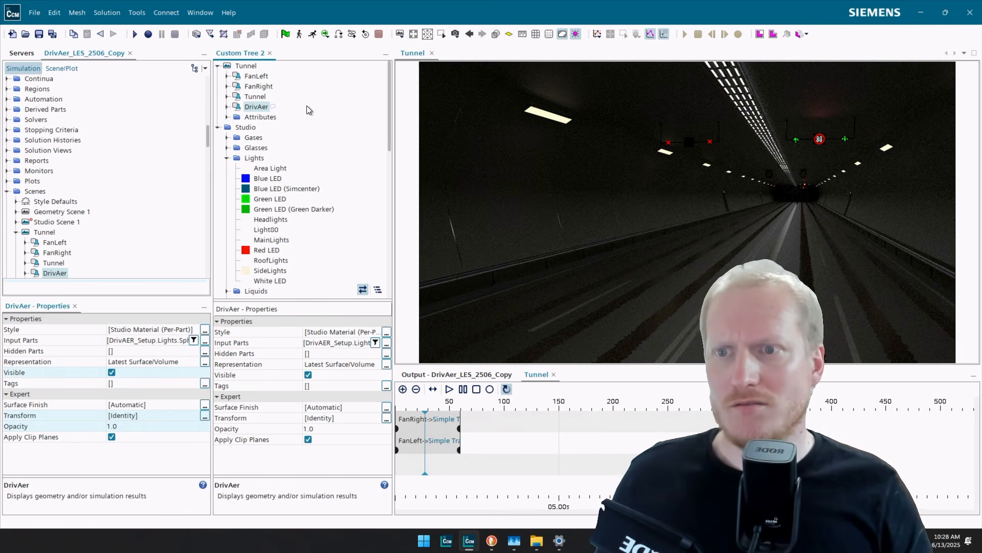
Add the OC_DrivAer_CC_NB_210512_A mesh part from DrivAER_Setup to the existing DrivAer displayer of the Tunnel scene.
scroll(47, 143, up, 10)
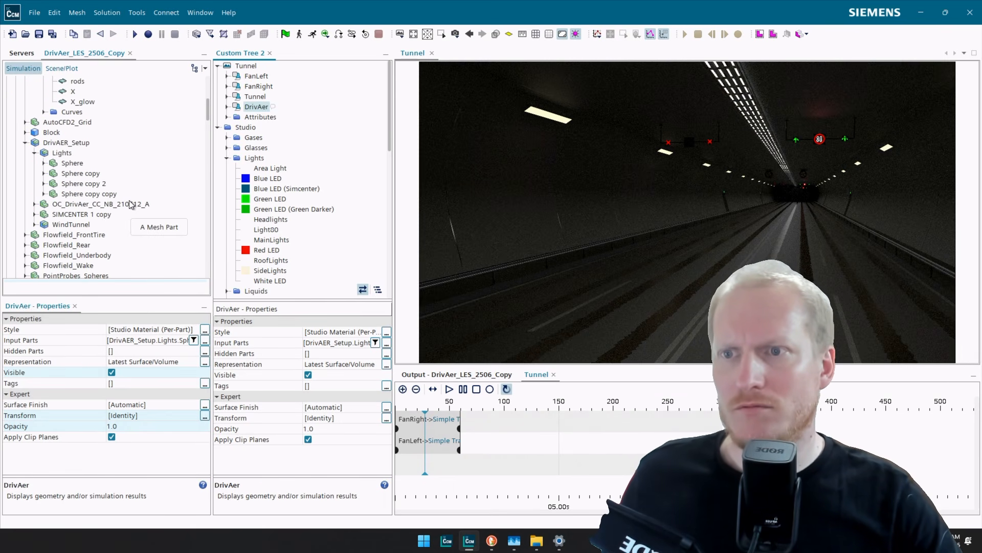
click(35, 204)
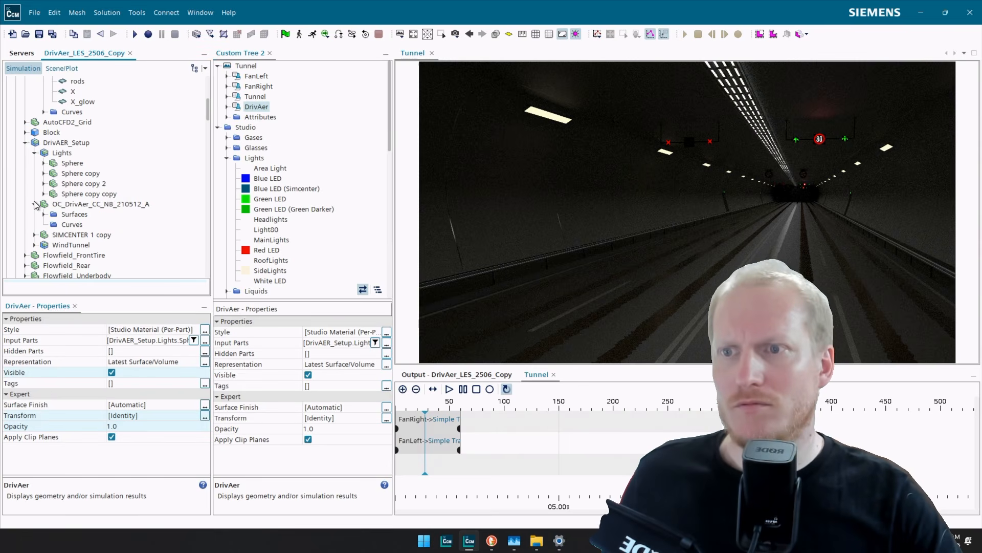
click(113, 204)
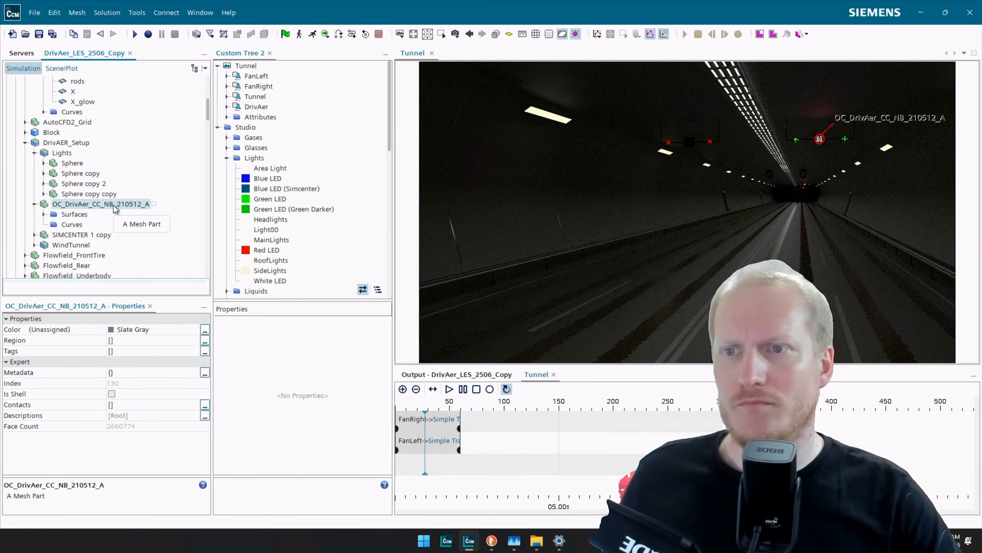
drag(124, 206, 593, 197)
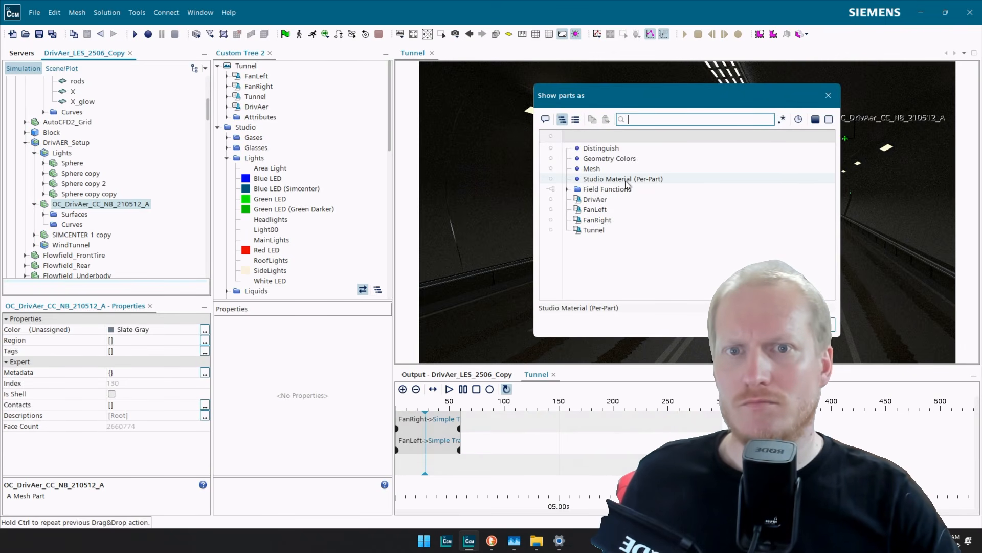
click(609, 199)
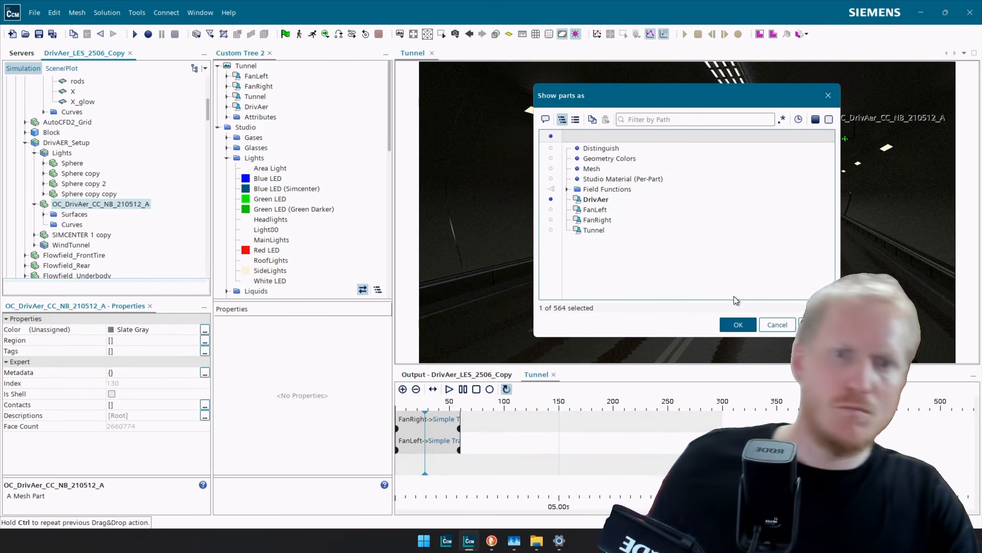
click(742, 325)
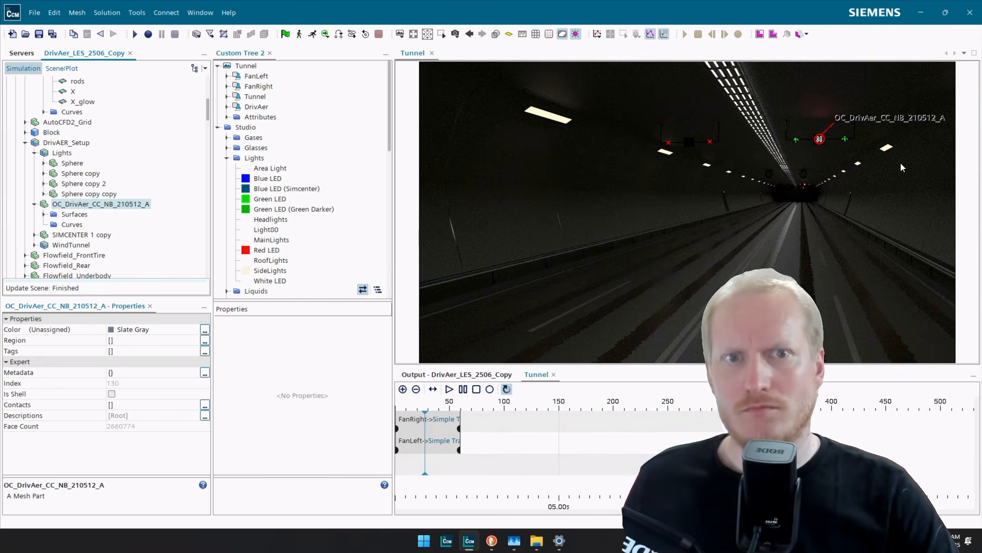
Set the DrivAer displayer's representation to Geometry.
right_drag(900, 162, 893, 201)
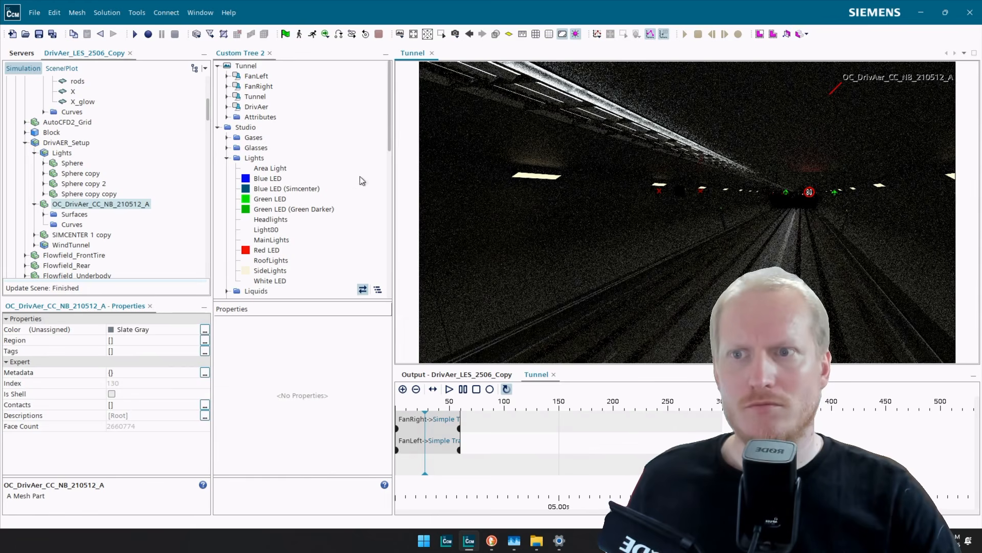
scroll(858, 110, up, 3)
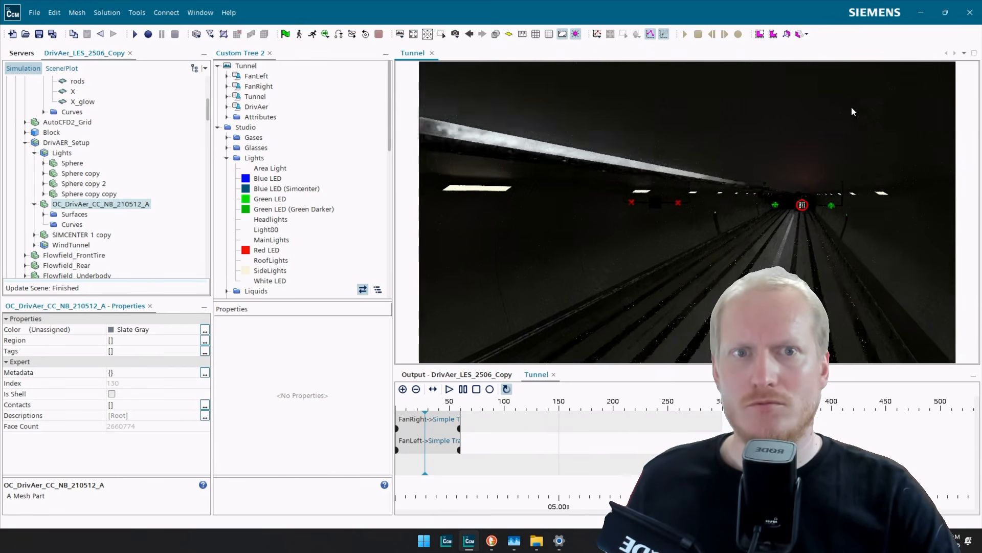
drag(852, 108, 851, 126)
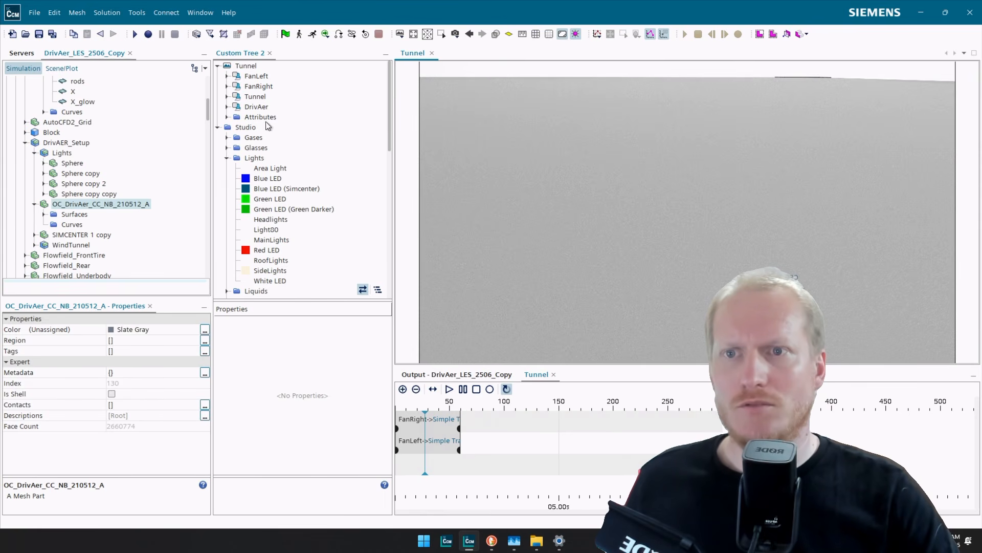
click(256, 107)
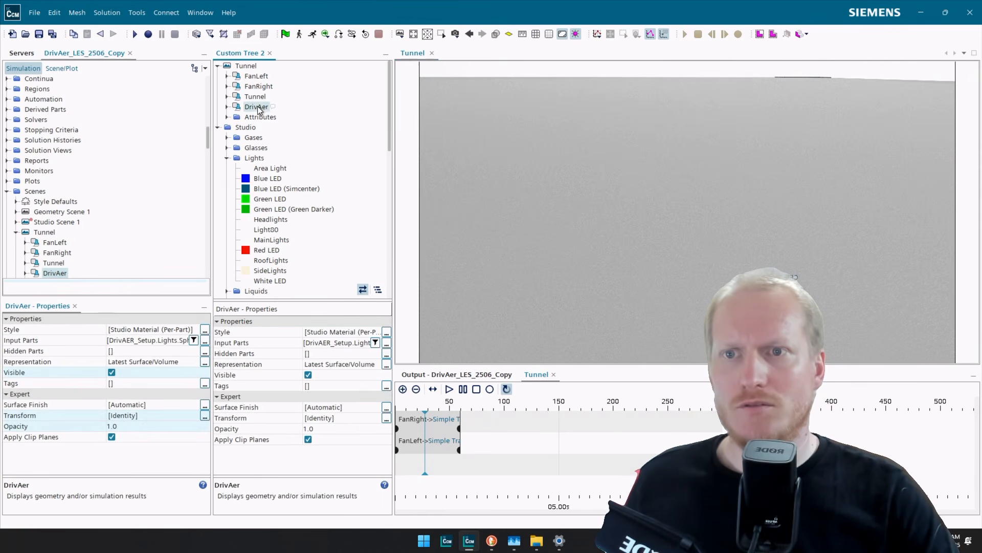
click(337, 408)
key(Escape)
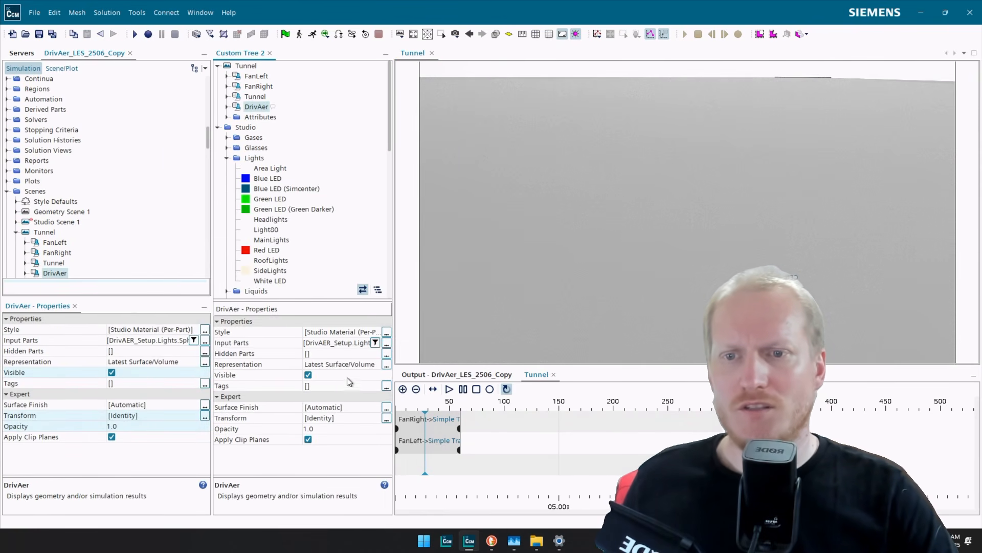
click(353, 365)
click(344, 377)
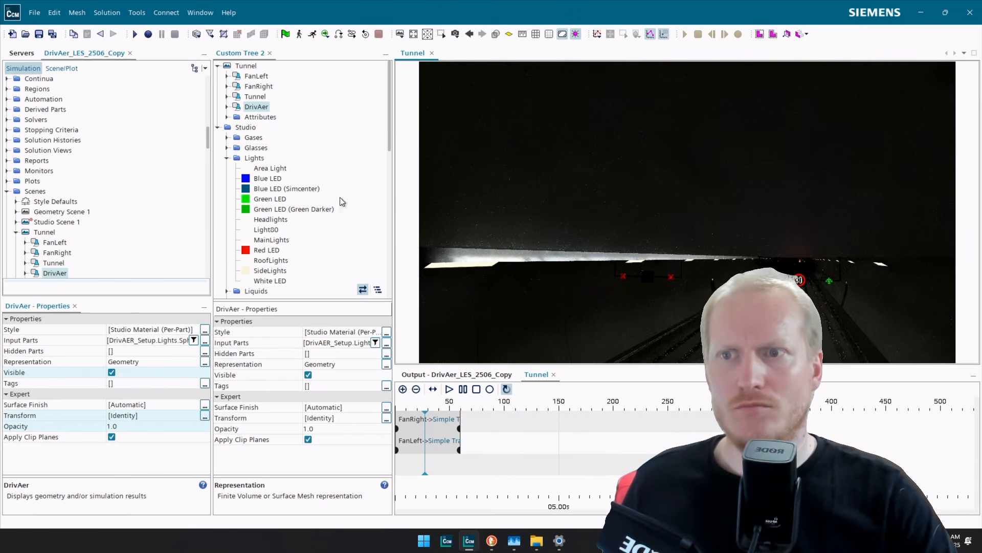
Look for the OC_DrivAer_CC_NB_210512_A car part in the Tunnel scene by highlighting it and viewing the road from different angles.
scroll(103, 234, up, 6)
scroll(104, 235, up, 2)
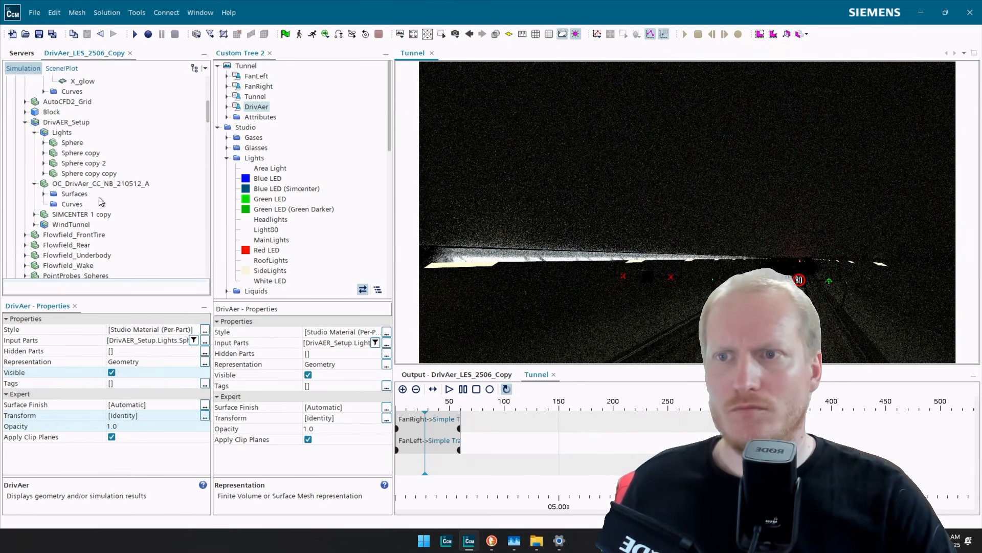
click(106, 185)
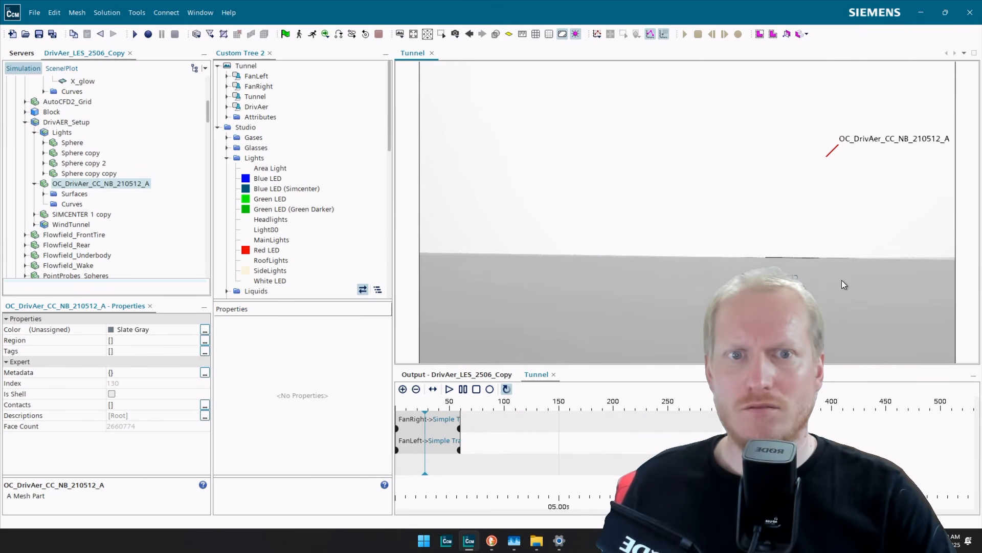
drag(842, 281, 842, 284)
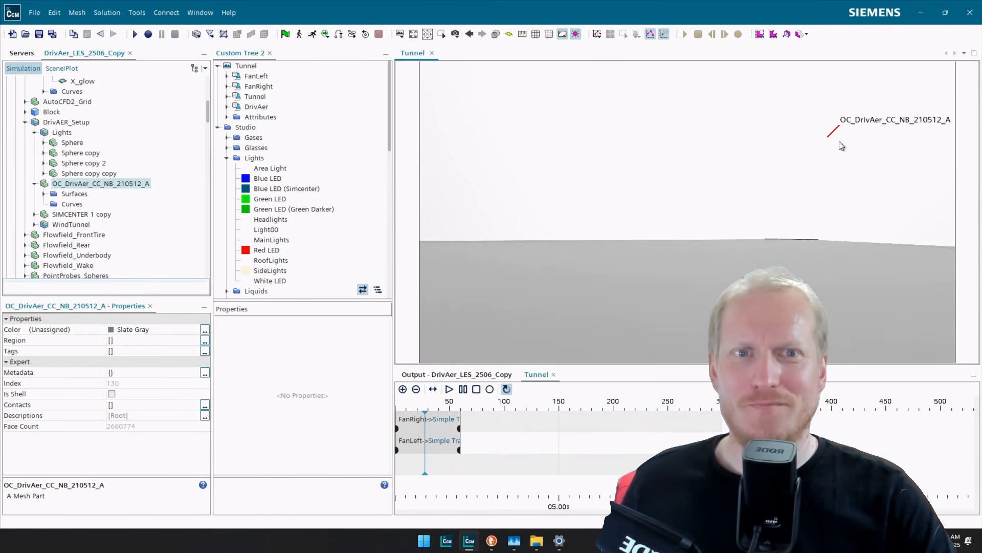
drag(839, 141, 834, 142)
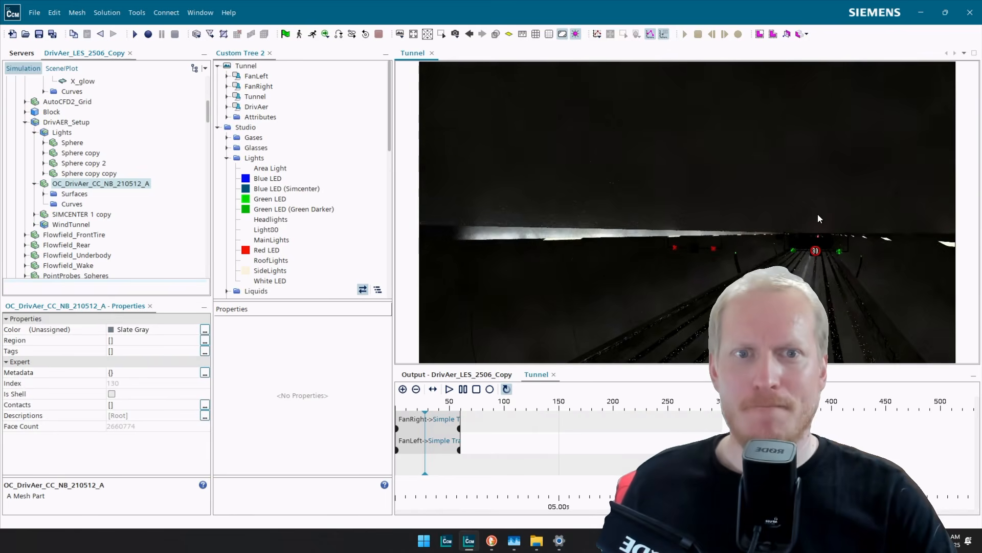
right_drag(818, 215, 824, 323)
right_drag(862, 107, 859, 136)
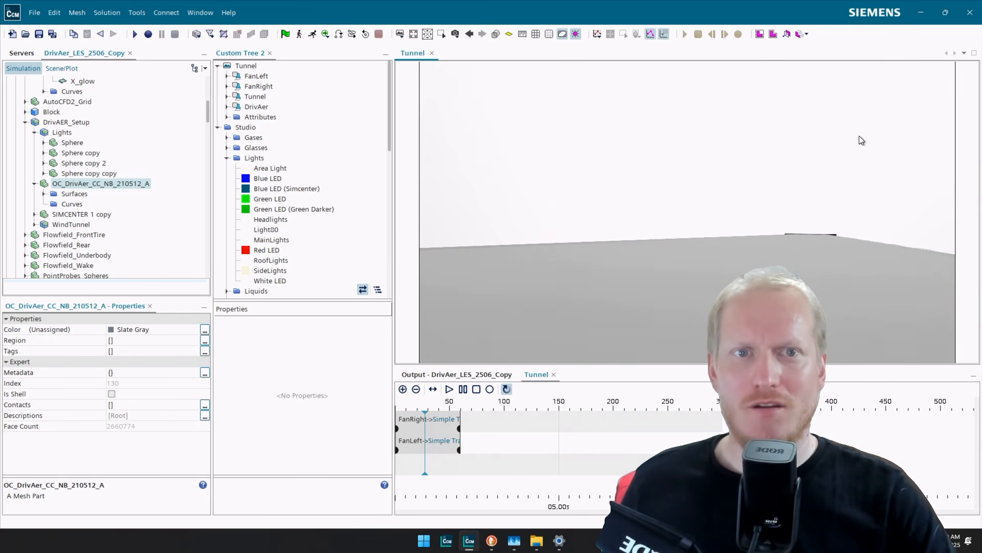
right_drag(867, 80, 850, 170)
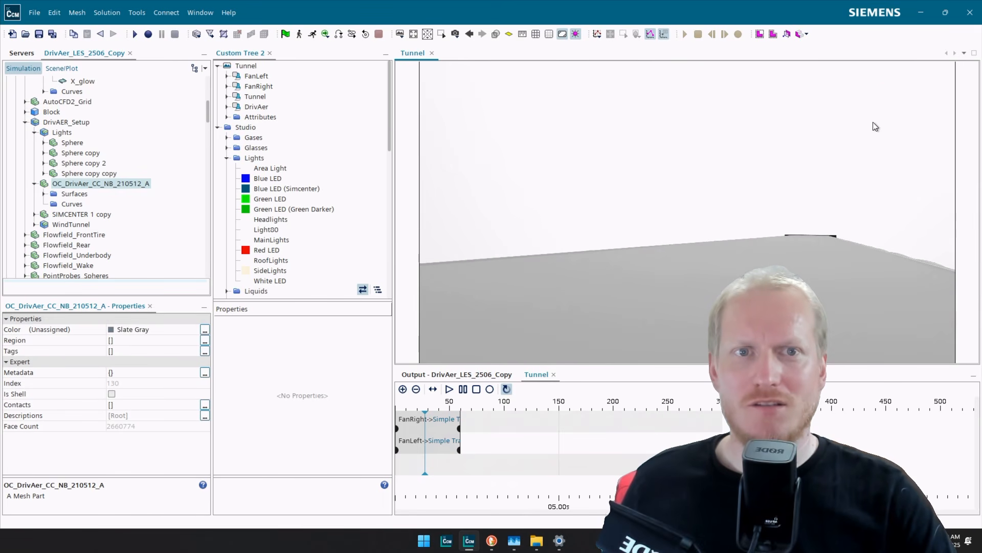
scroll(81, 158, up, 2)
scroll(82, 157, down, 2)
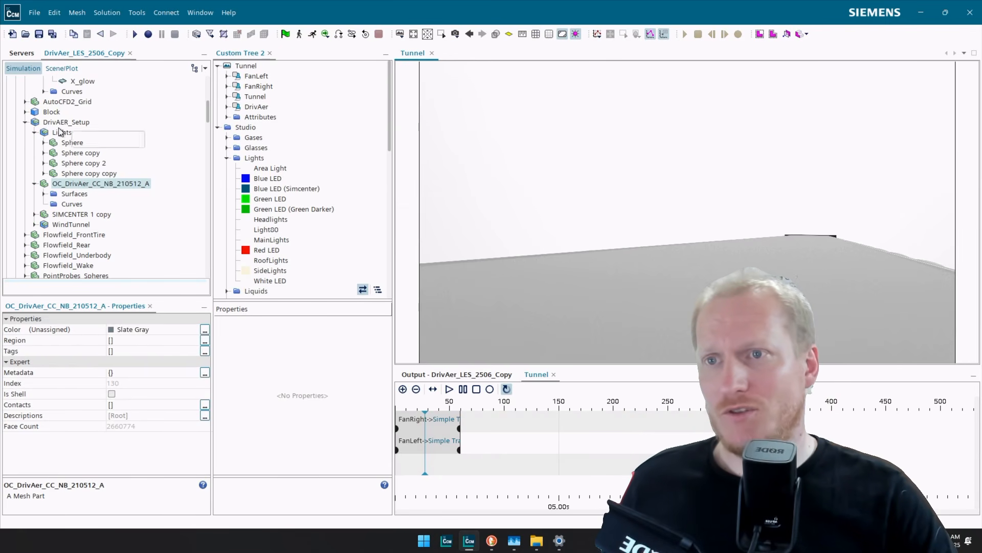
Create a new Studio scene and copy the Tunnel scene's DrivAer displayer into it.
scroll(62, 135, down, 10)
scroll(64, 176, up, 4)
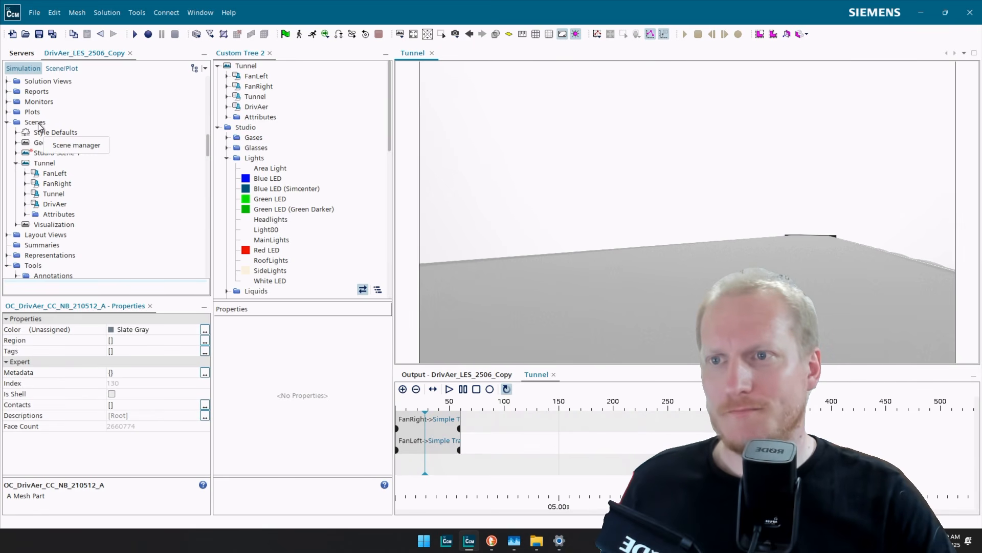
right_click(39, 125)
mouse_move(94, 133)
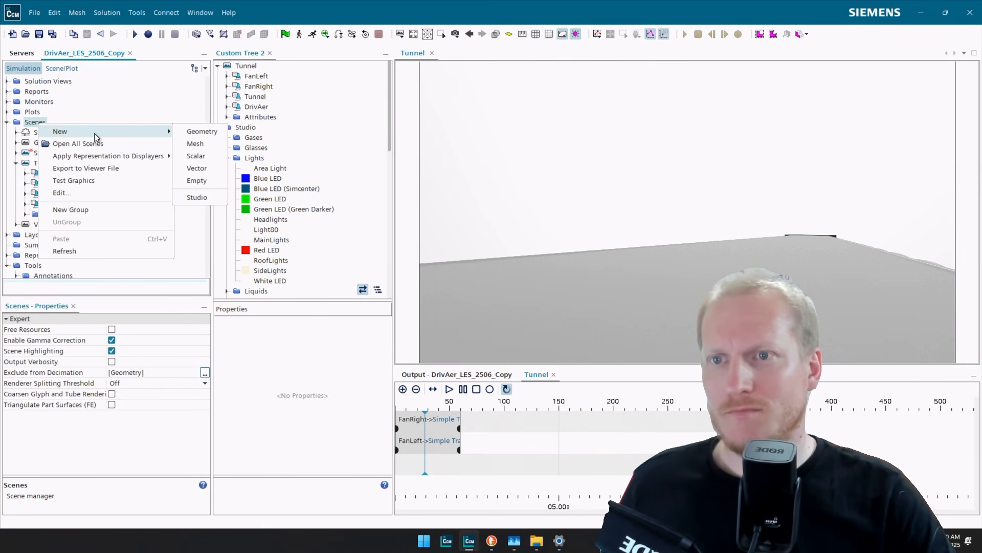
click(206, 198)
scroll(81, 151, up, 10)
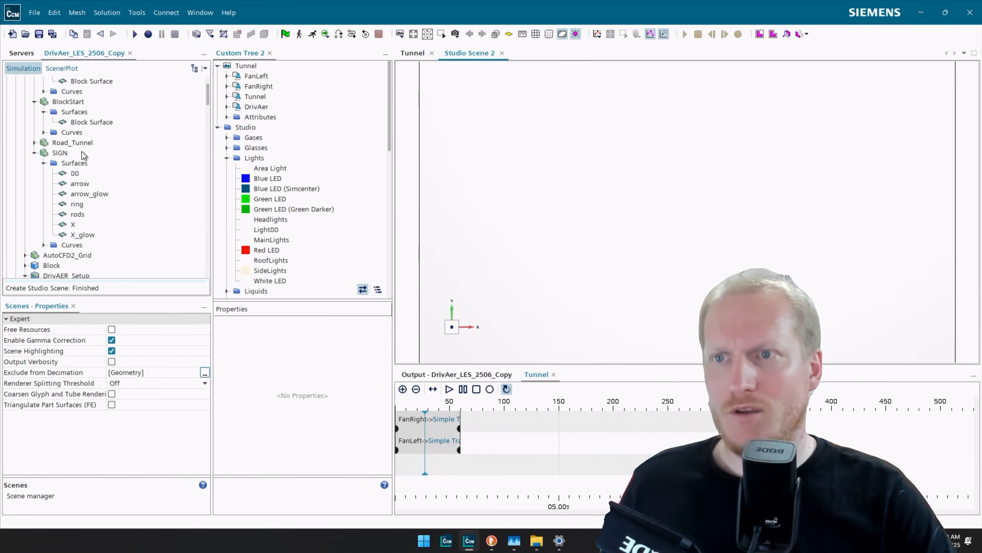
click(261, 108)
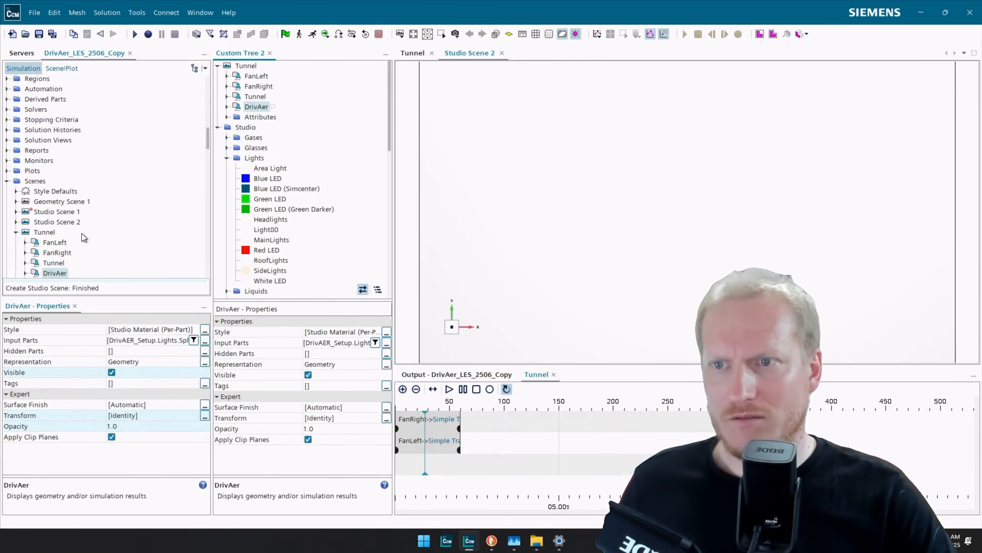
double_click(50, 223)
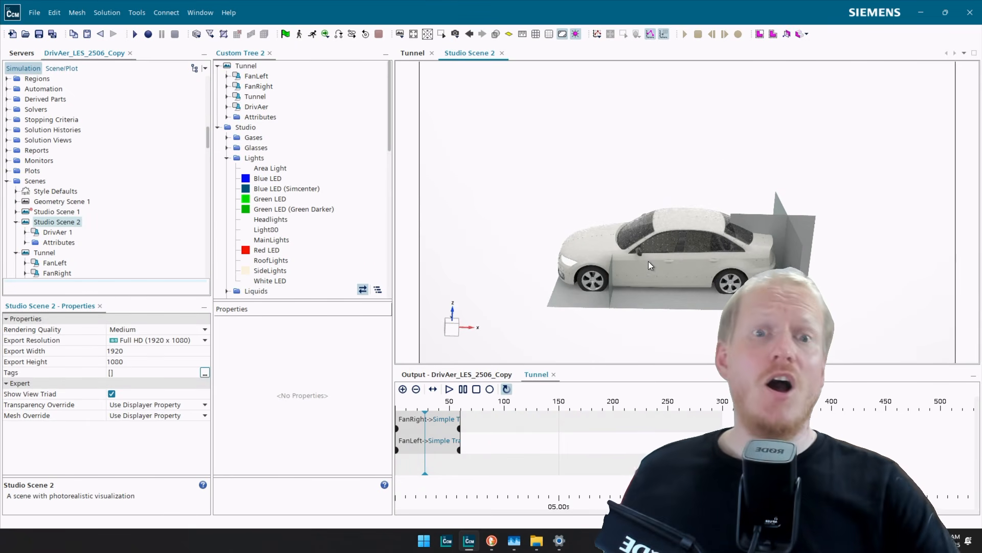
Inspect the car in Studio Scene 2 from the front and identify the vertical plane surface beside its front wheel.
mouse_move(664, 265)
mouse_down()
mouse_move(823, 223)
mouse_move(831, 235)
mouse_move(624, 272)
mouse_move(600, 325)
mouse_move(650, 264)
mouse_up()
right_drag(649, 264, 633, 300)
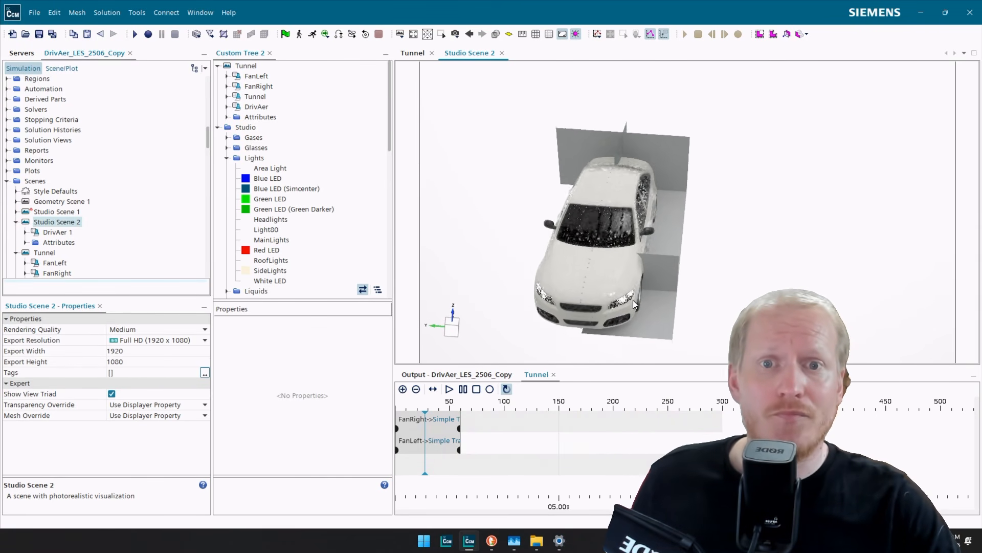
scroll(626, 292, up, 4)
drag(625, 309, 588, 280)
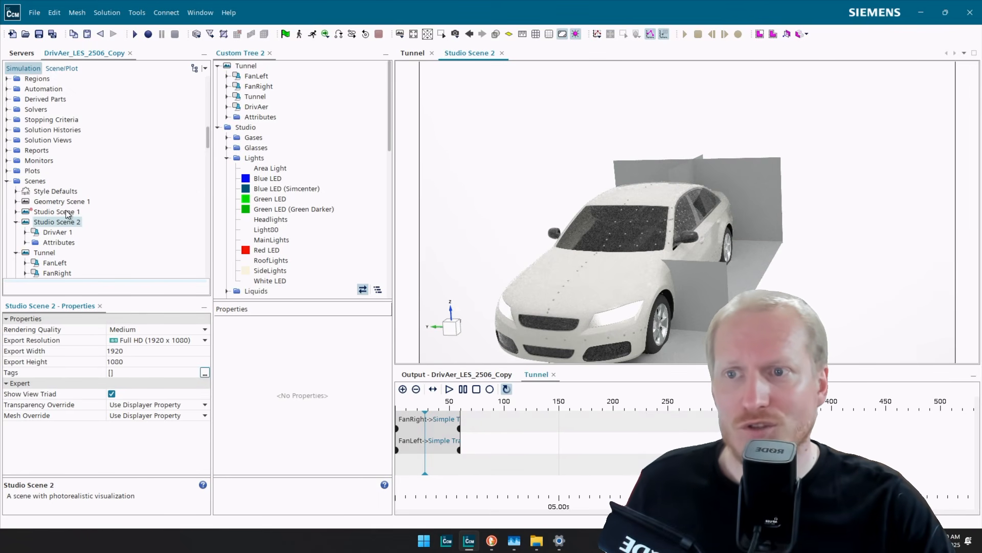
click(704, 286)
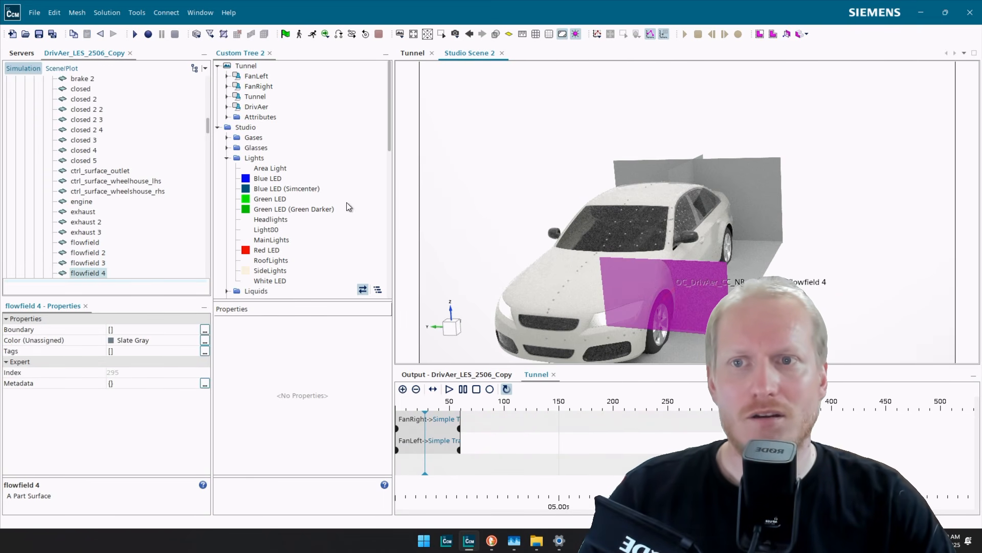
Find the OC_DrivAer_CC_NB_210512_A part under DrivAER_Setup, collapse its surfaces and highlight the whole part in Studio Scene 2.
scroll(80, 239, down, 15)
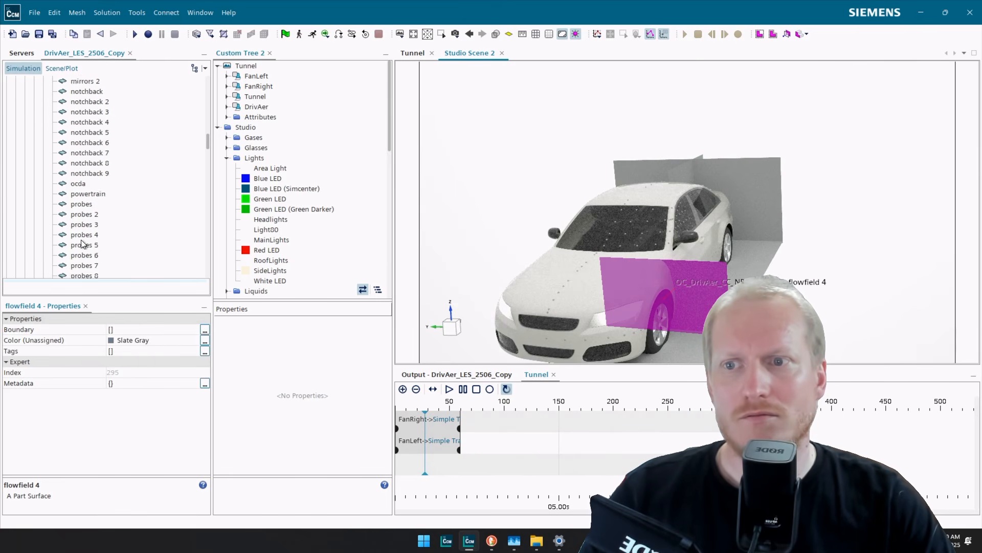
scroll(81, 239, down, 15)
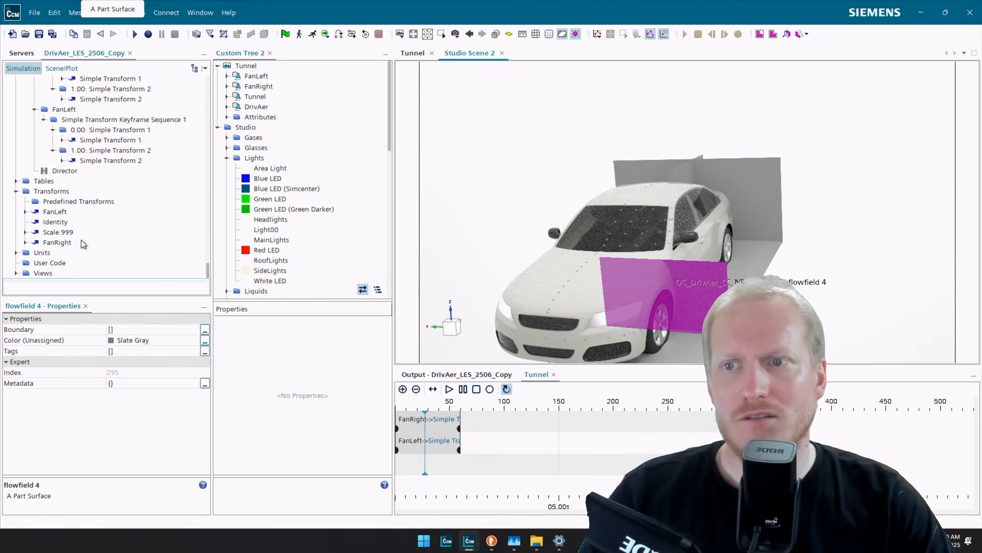
scroll(81, 239, up, 10)
scroll(87, 240, up, 8)
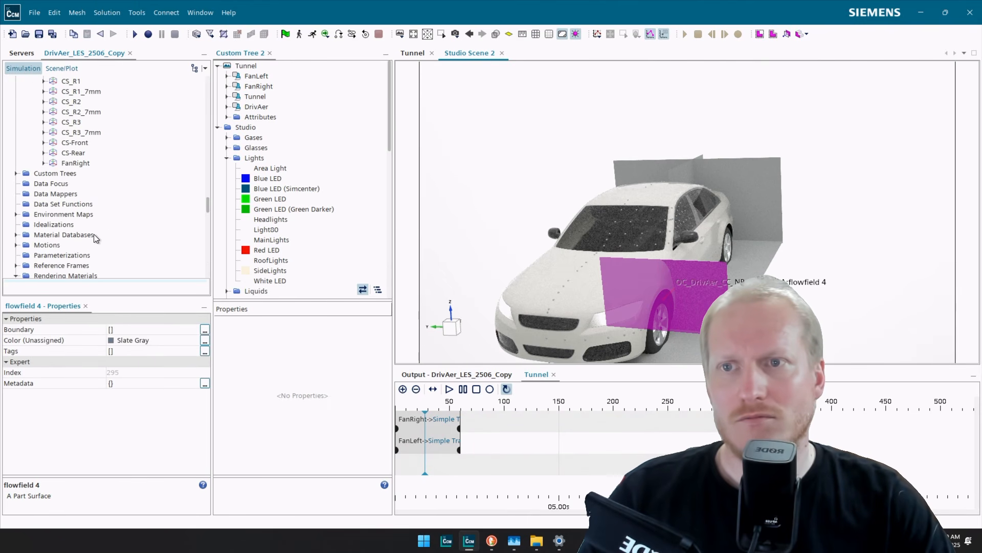
click(218, 66)
scroll(97, 210, up, 6)
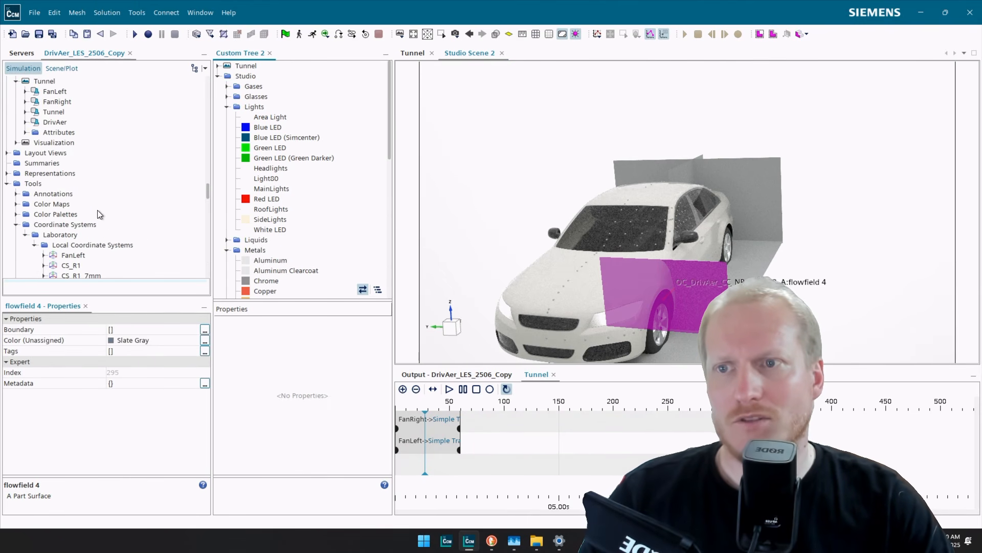
scroll(108, 162, down, 15)
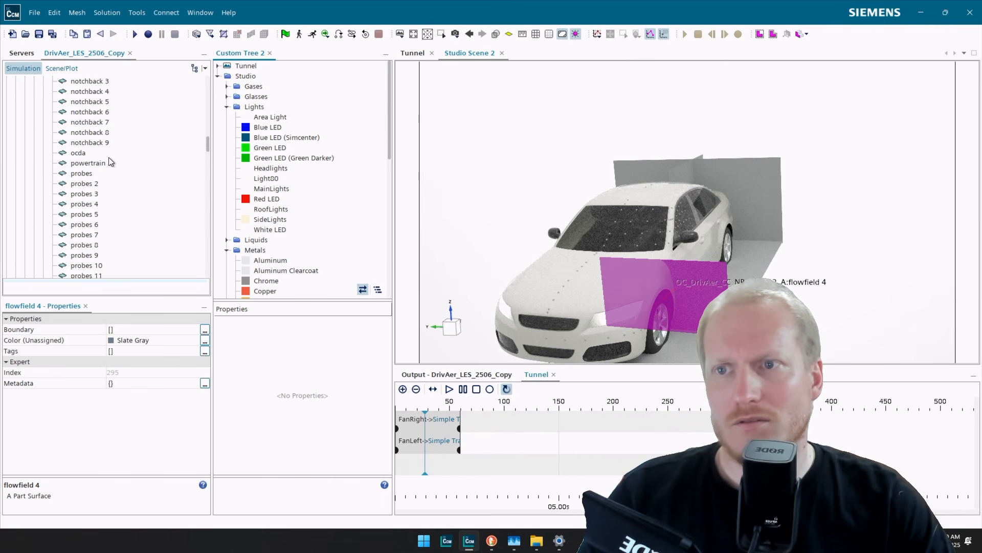
scroll(109, 157, up, 5)
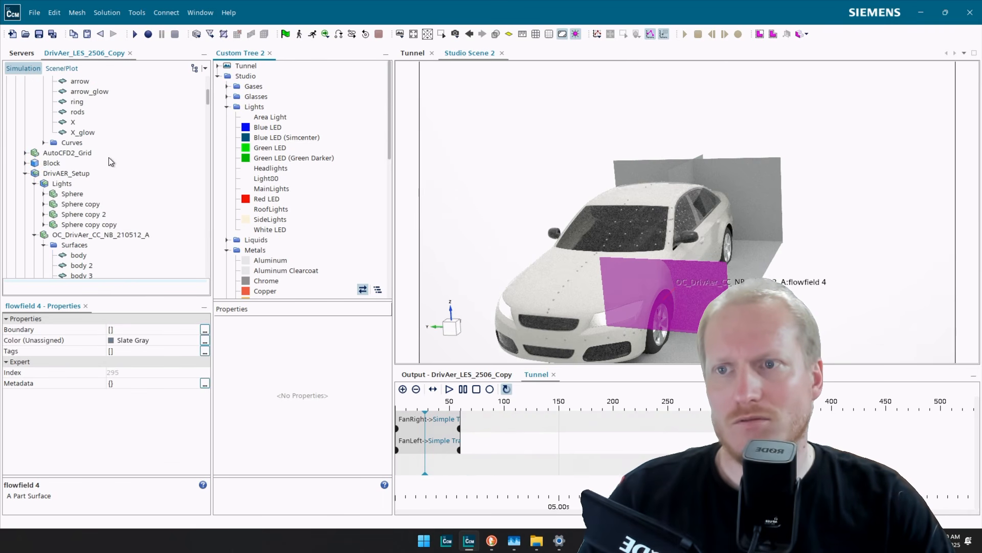
click(32, 234)
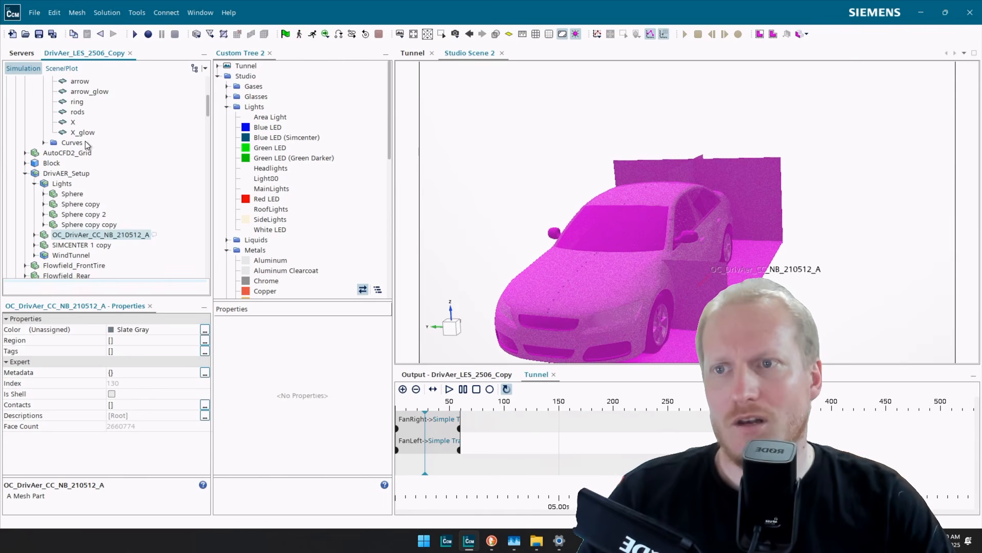
Highlight the SIGN part and the whole _TUNNEL composite in Studio Scene 2 to check their position relative to the car.
scroll(86, 144, up, 5)
click(59, 204)
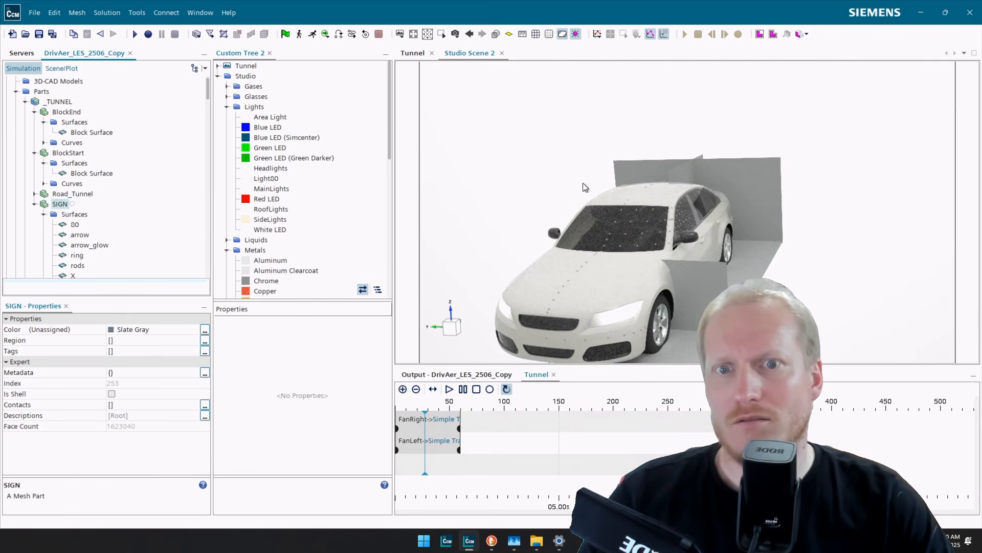
scroll(170, 205, up, 1)
scroll(690, 198, down, 3)
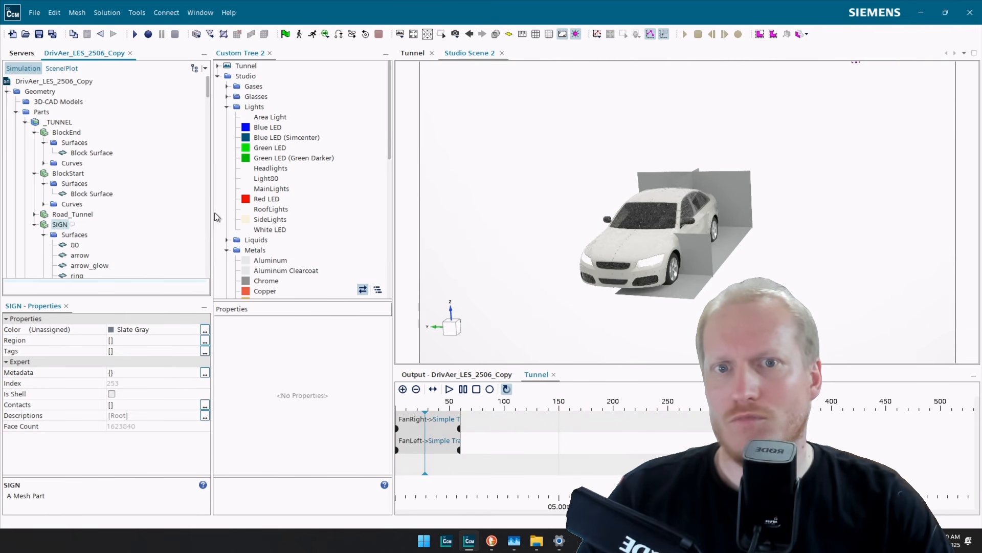
scroll(835, 223, down, 2)
drag(835, 224, 845, 194)
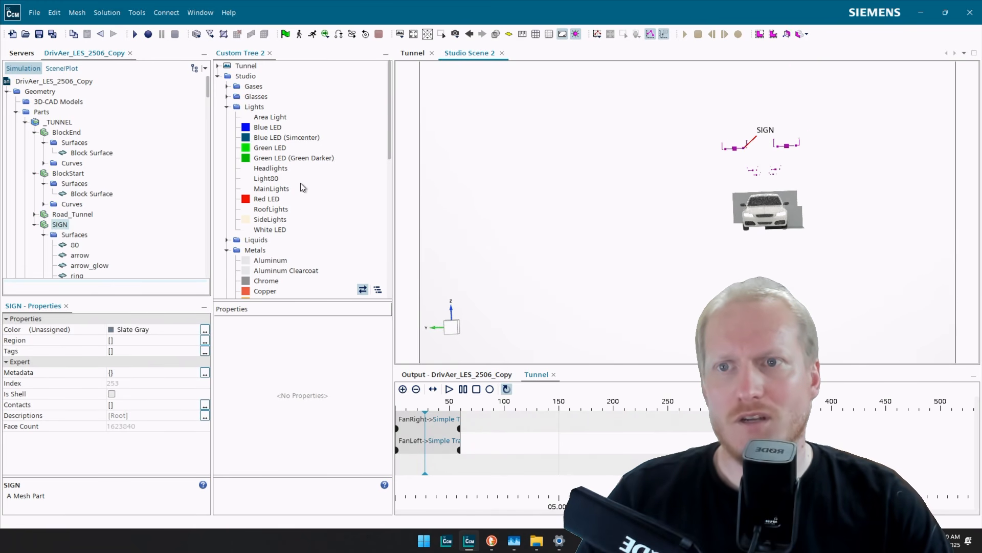
click(57, 123)
drag(828, 156, 782, 213)
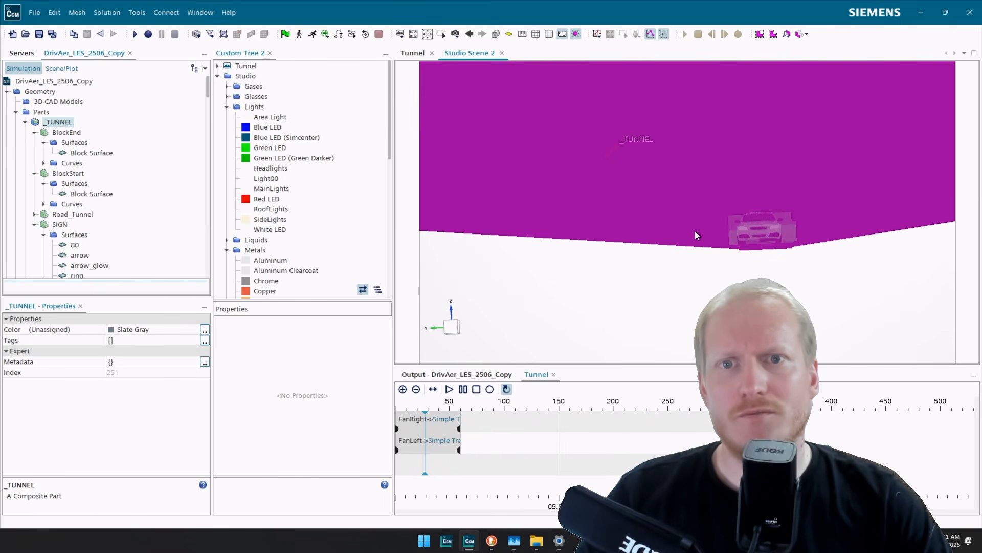
Examine the tunnel geometry from outside in the Tunnel scene and compare it with the car in Studio Scene 2.
click(409, 53)
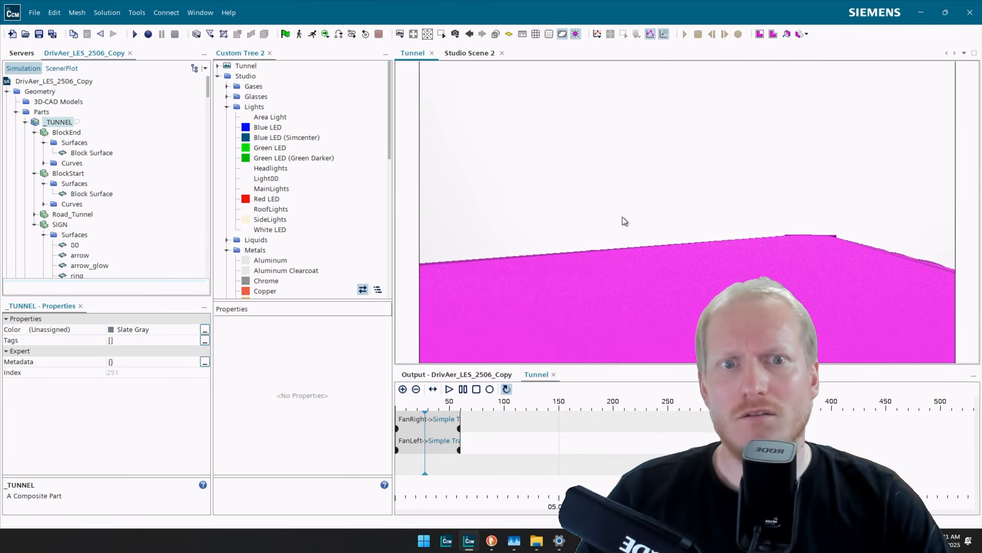
drag(623, 217, 851, 322)
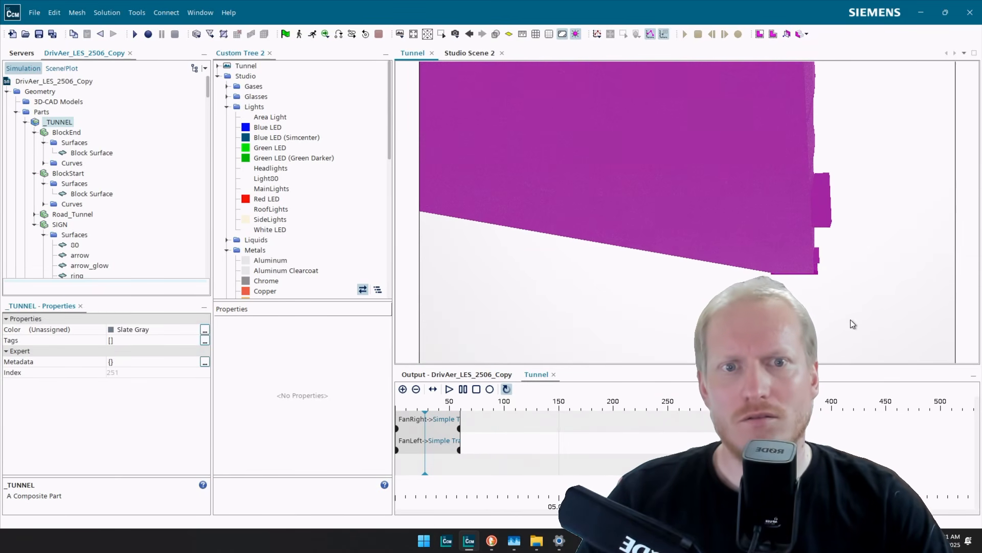
click(850, 319)
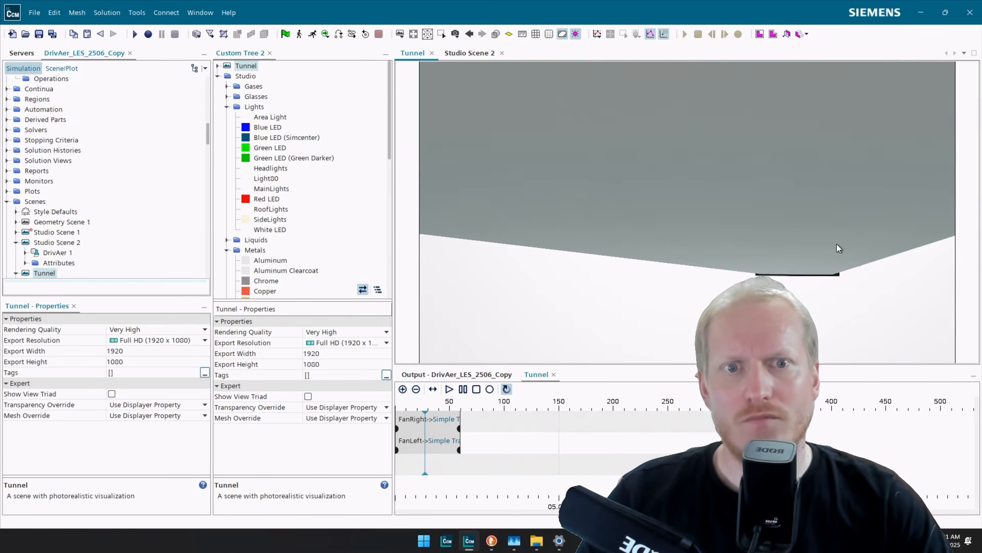
drag(836, 243, 655, 256)
click(466, 55)
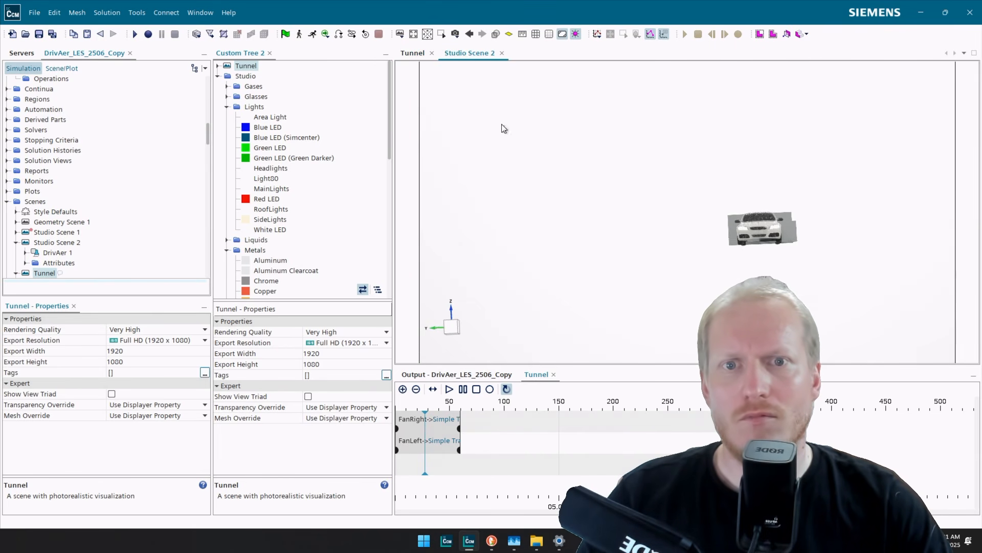
scroll(106, 143, up, 6)
scroll(106, 142, up, 10)
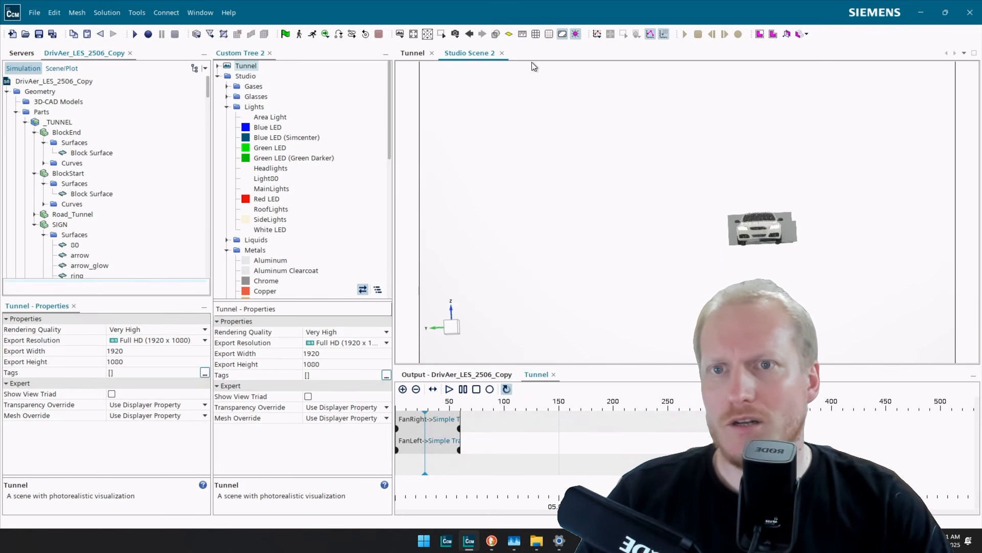
Copy the Tunnel scene's Tunnel displayer into Studio Scene 2.
click(420, 53)
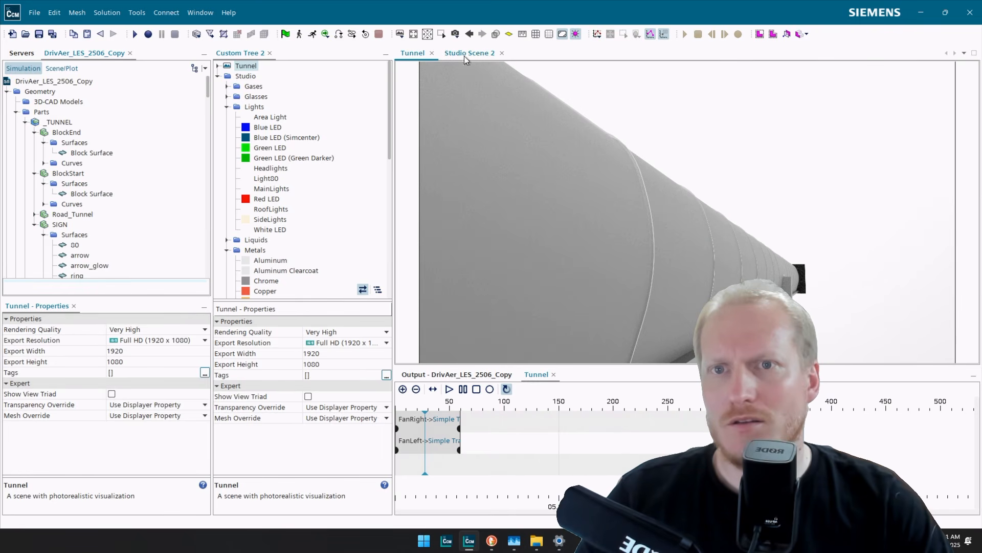
click(217, 66)
click(258, 100)
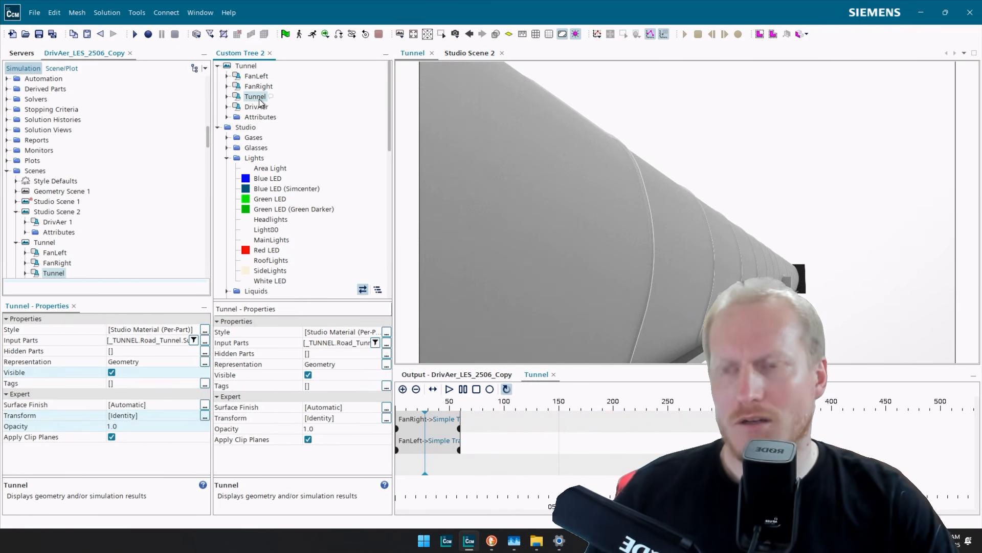
click(482, 54)
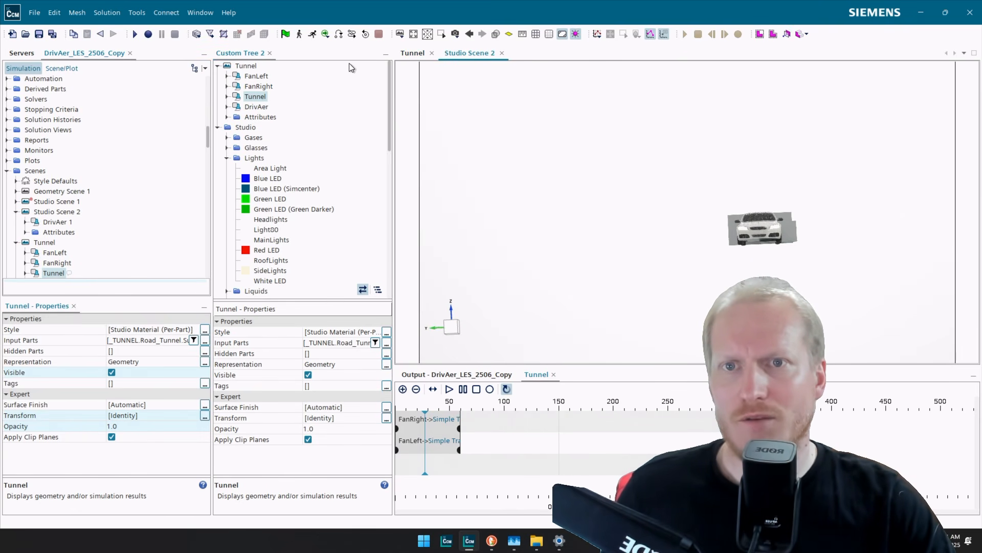
click(67, 68)
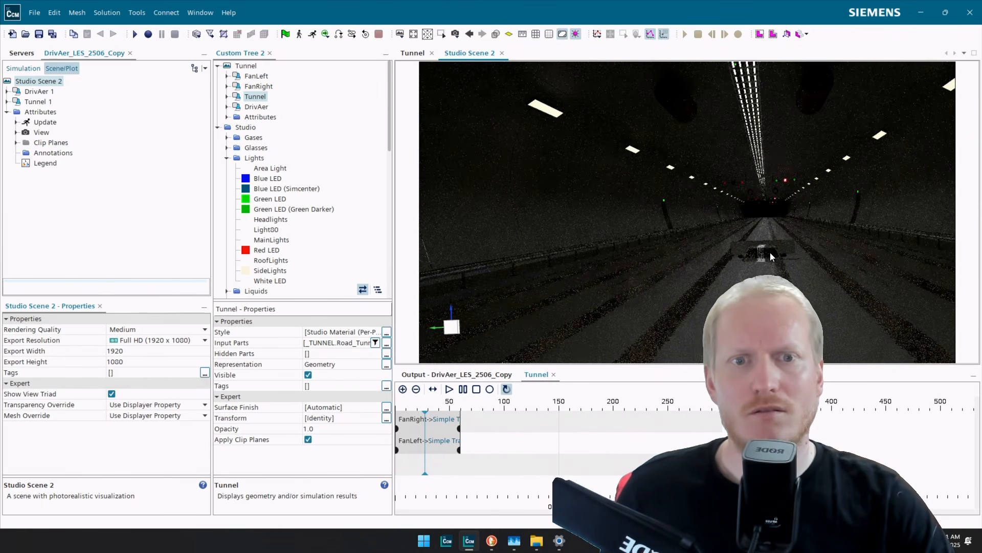
Look at the car inside the tunnel in Studio Scene 2 up close and from the stored View 6.
scroll(769, 251, up, 3)
scroll(779, 244, up, 2)
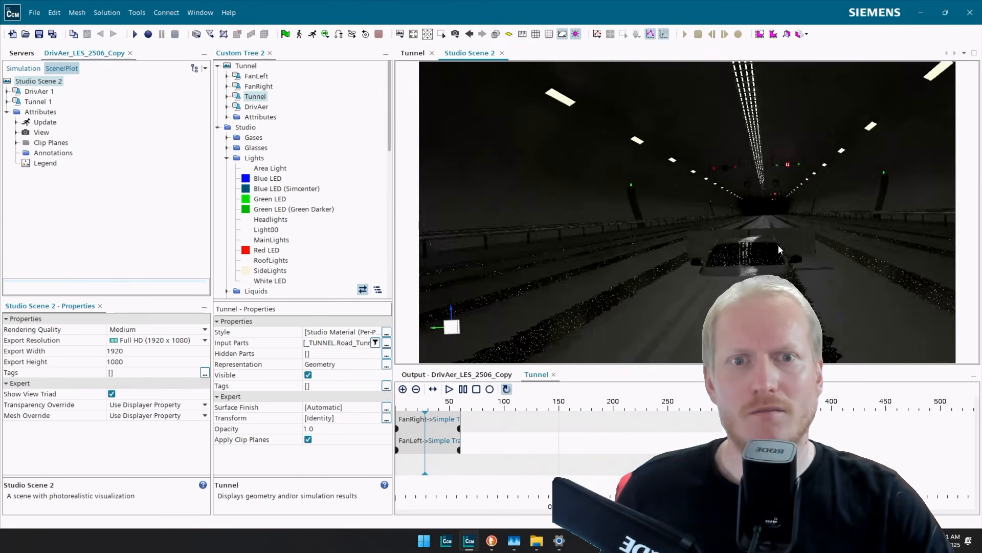
click(455, 34)
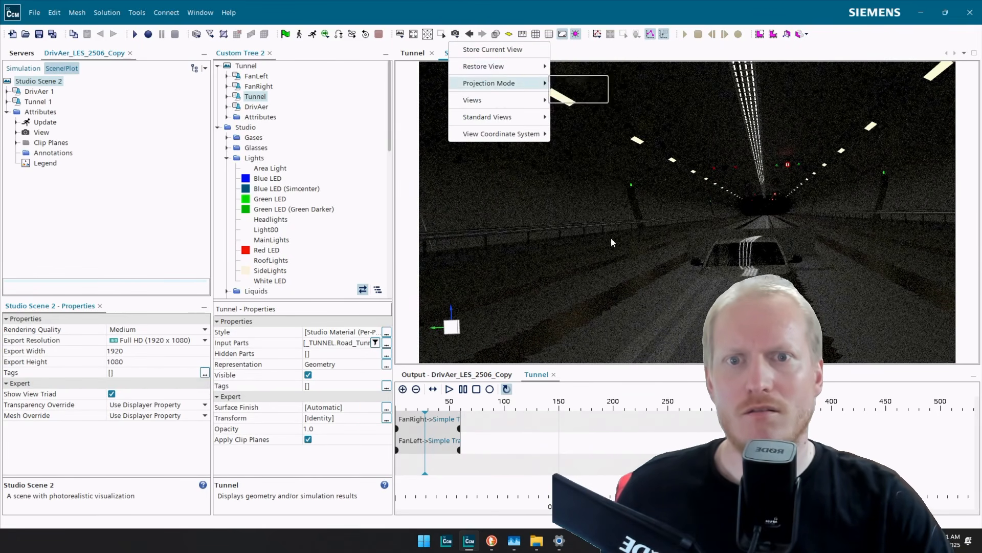
mouse_move(517, 69)
click(579, 234)
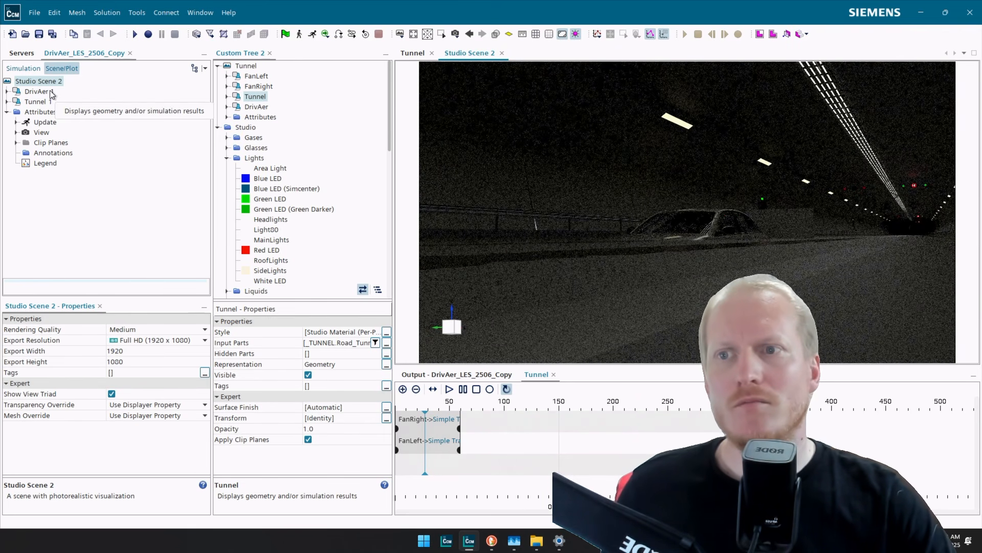
Close Studio Scene 2 and delete it from the simulation's scenes.
click(502, 53)
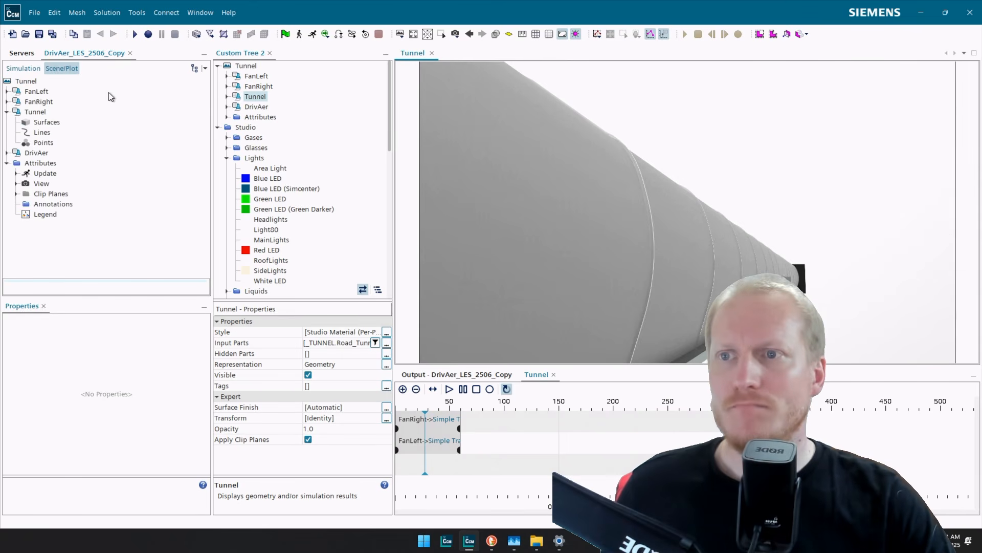
click(25, 67)
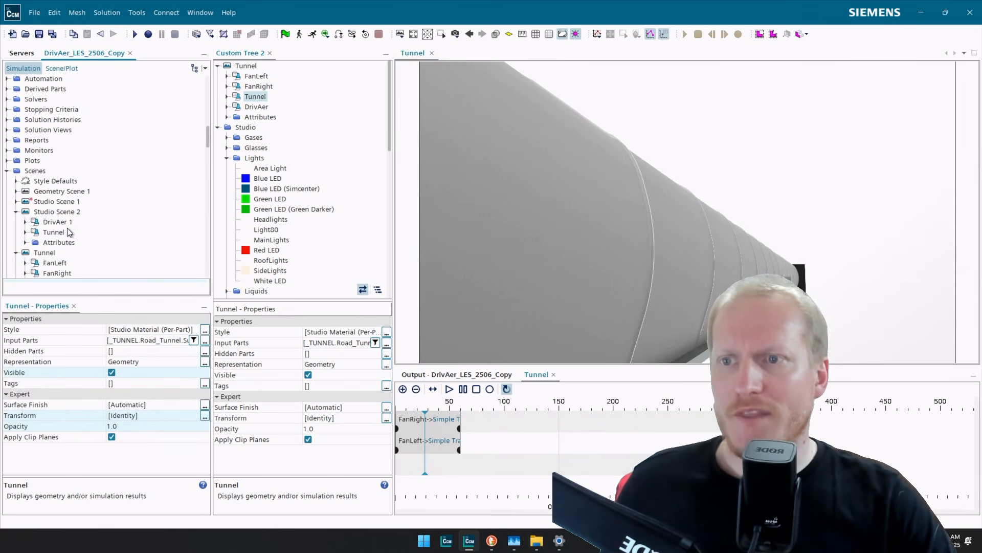
click(67, 214)
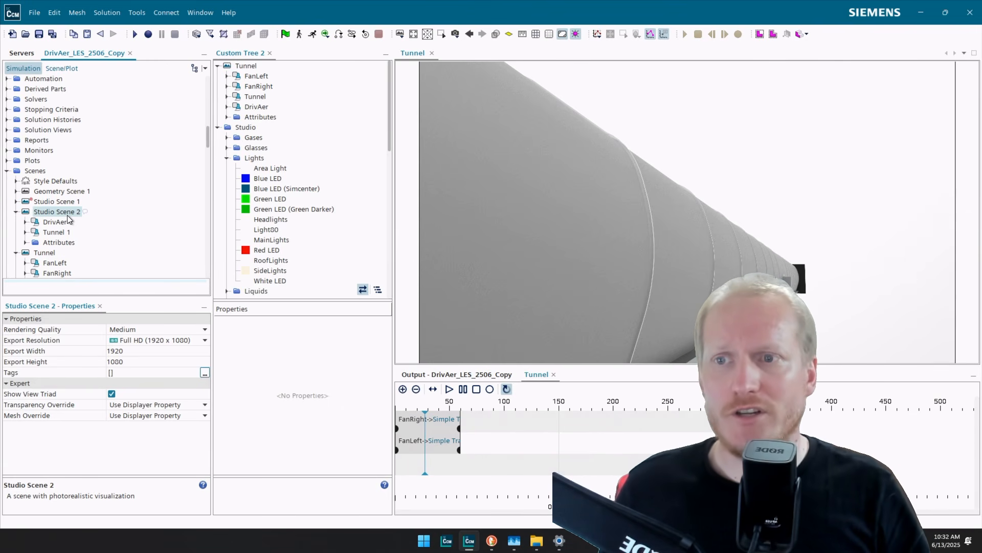
key(Delete)
key(Return)
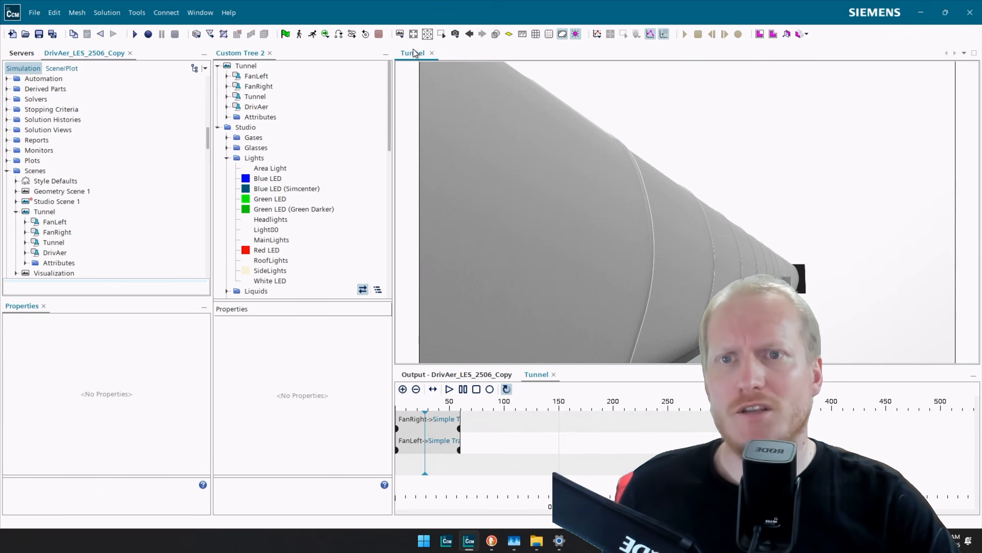
Restore the stored View 6 in the Tunnel scene.
click(442, 35)
mouse_move(507, 69)
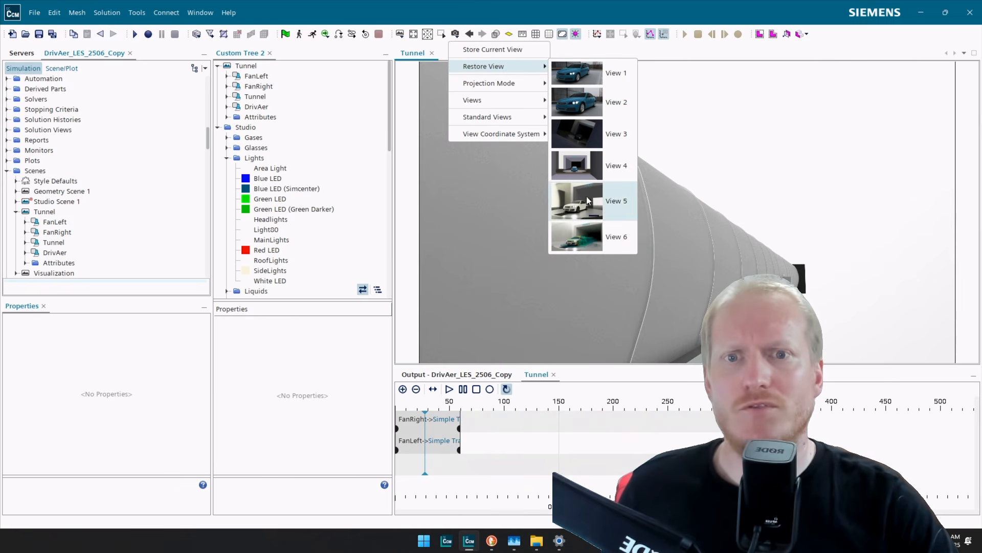
click(578, 249)
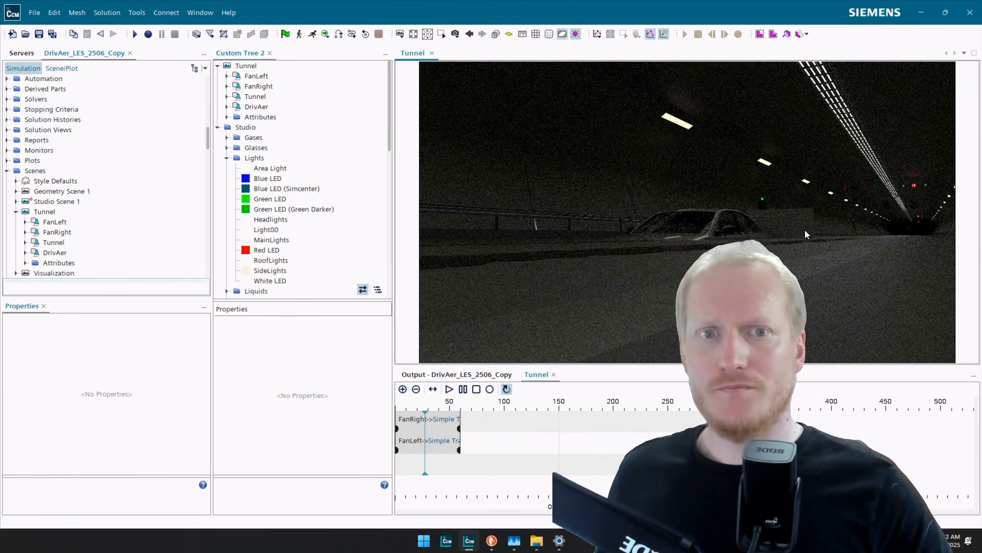
Remove the car's flowfield and flowfield 2 surfaces from the Tunnel scene.
click(800, 214)
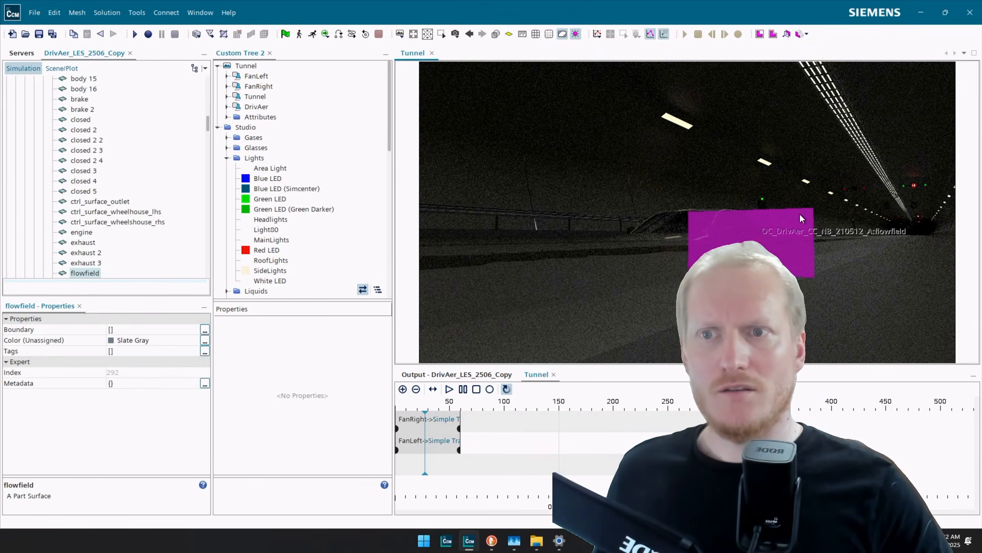
scroll(801, 205, up, 3)
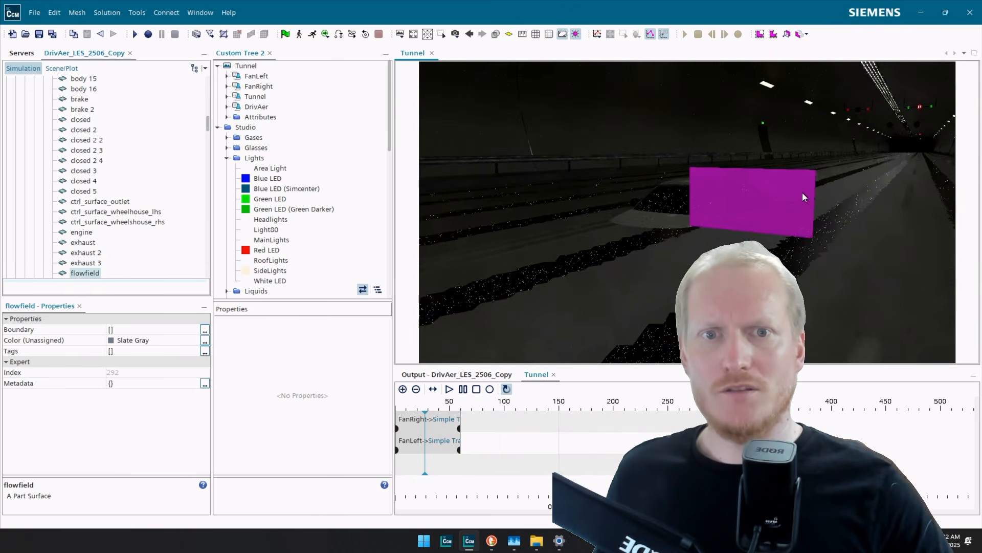
right_click(798, 195)
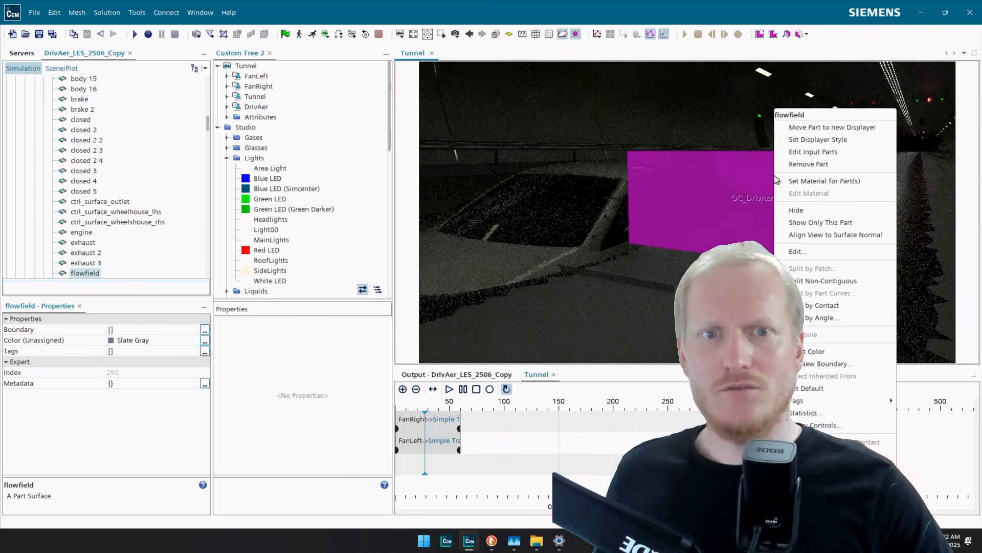
click(819, 166)
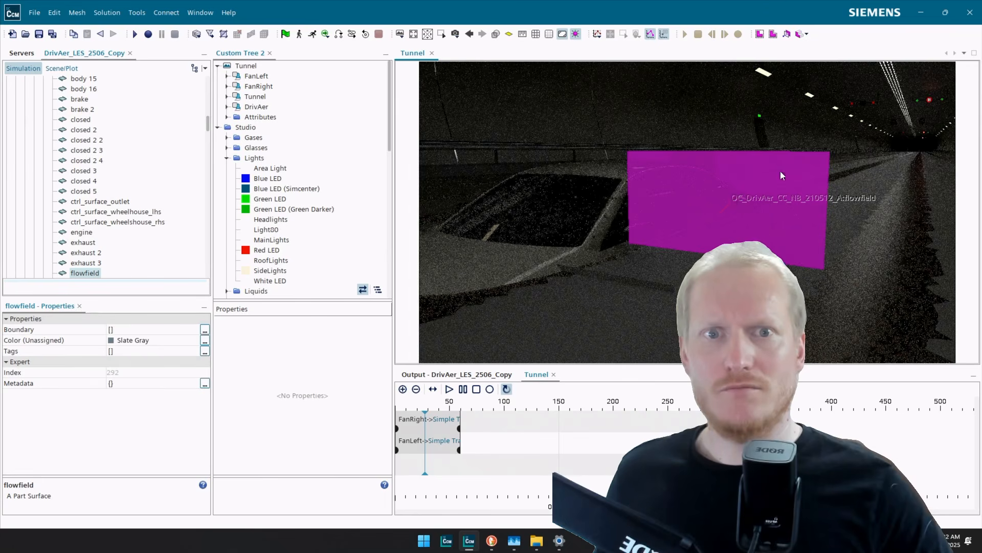
drag(781, 171, 653, 199)
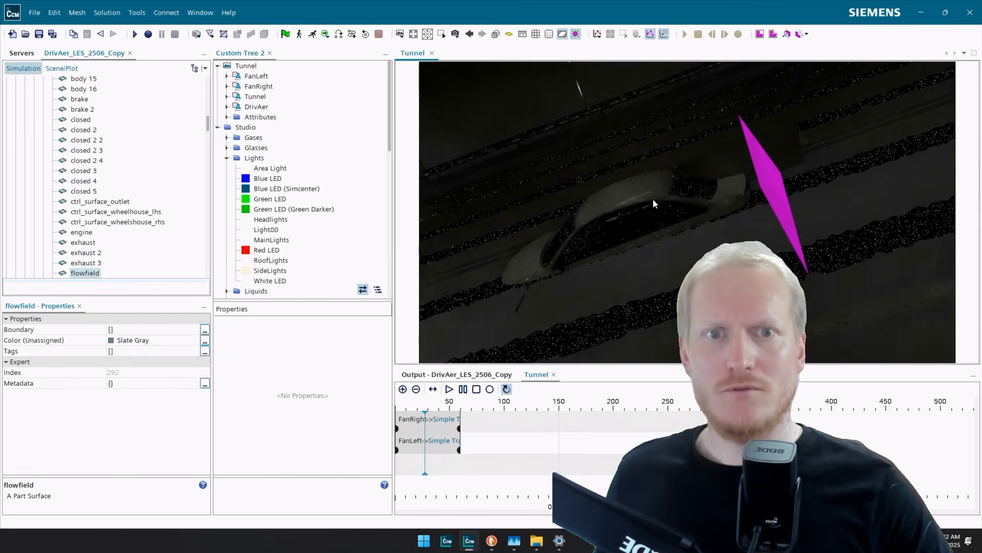
click(711, 148)
drag(771, 128, 767, 107)
click(803, 210)
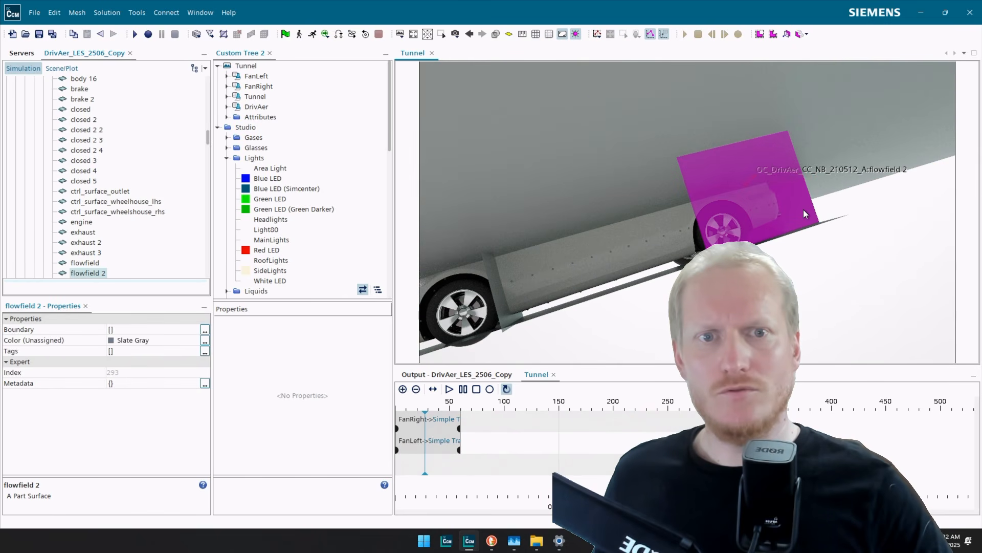
right_click(803, 210)
click(847, 160)
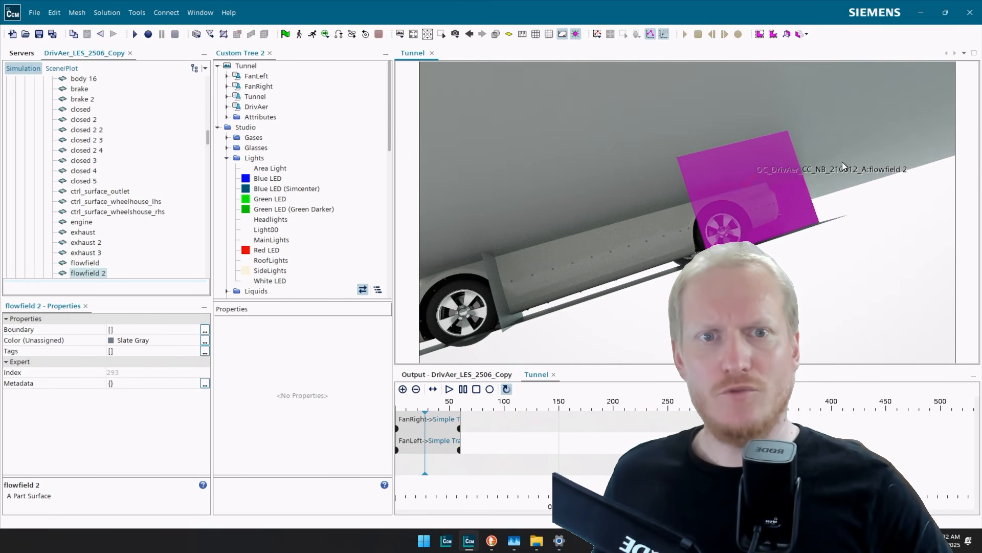
Remove the flowfield 3 and flowfield 4 surfaces around the car from the Tunnel scene.
drag(800, 231, 778, 200)
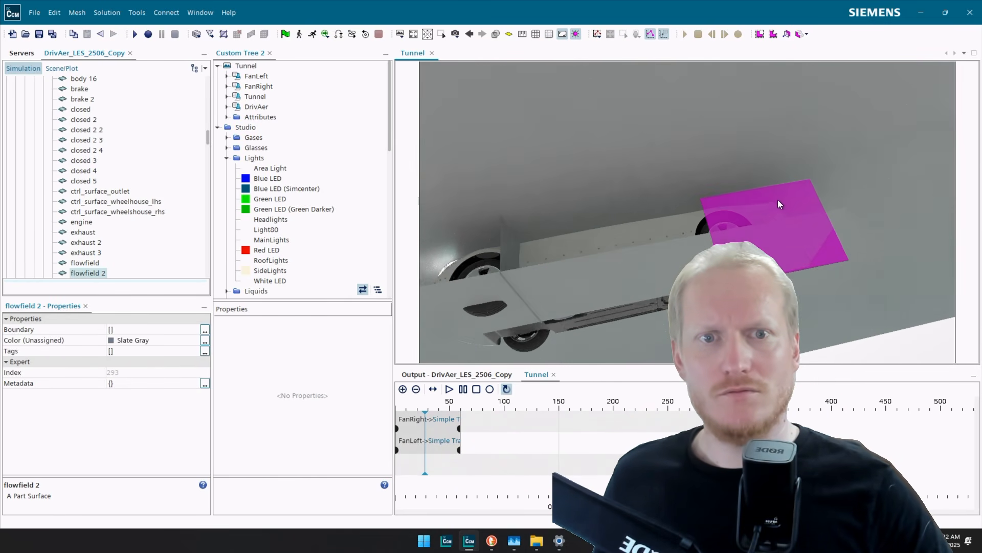
click(807, 233)
right_click(806, 232)
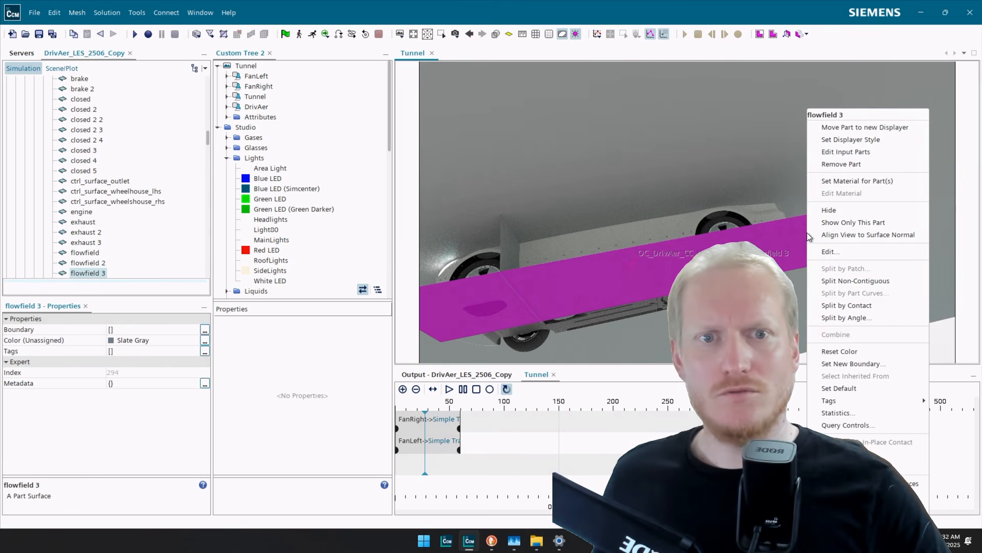
click(847, 164)
drag(847, 169, 554, 179)
click(554, 165)
right_click(553, 165)
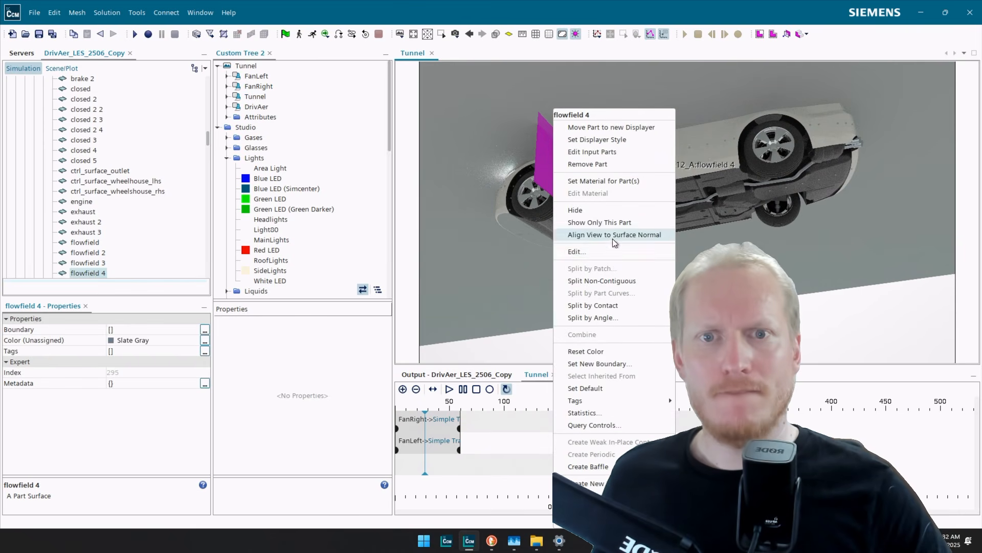
click(613, 164)
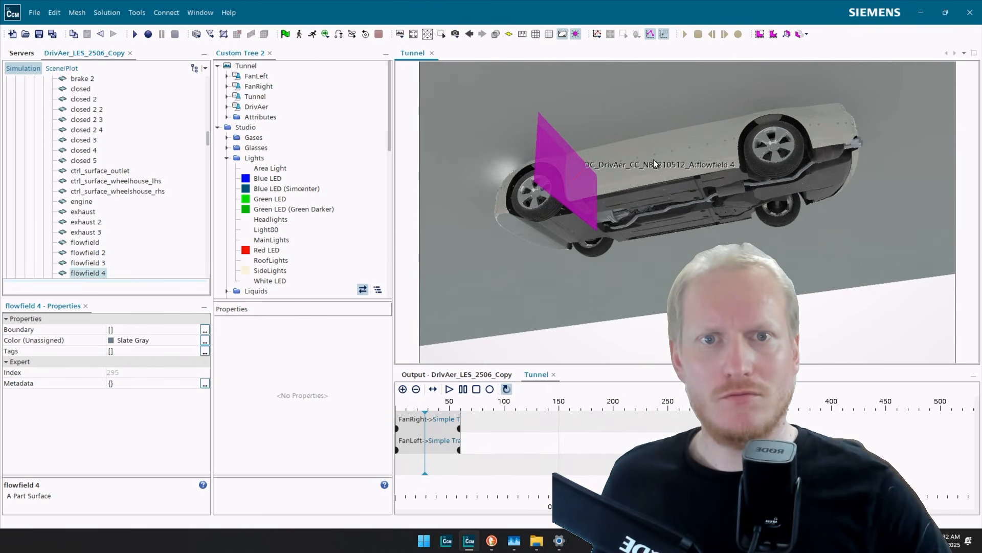
Remove the probes 2 surface on the car's side and the probes 13 surface under its floor from the scene.
scroll(653, 159, up, 5)
click(680, 141)
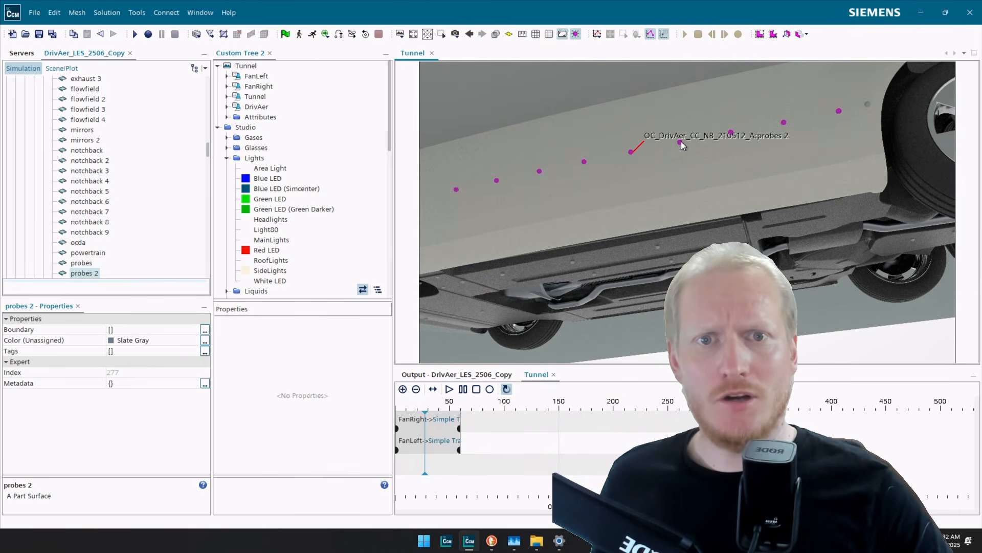
right_click(681, 141)
click(724, 162)
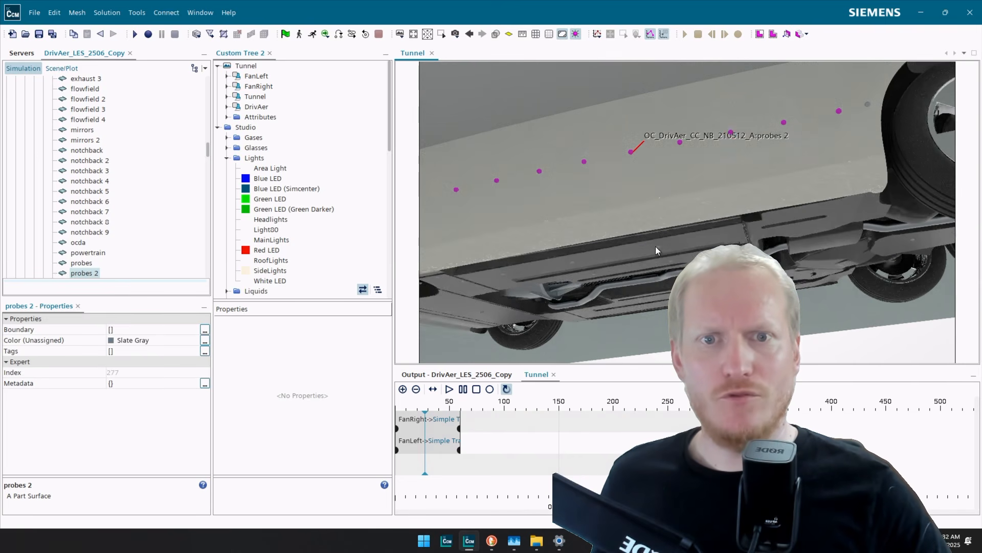
scroll(654, 250, up, 5)
click(674, 236)
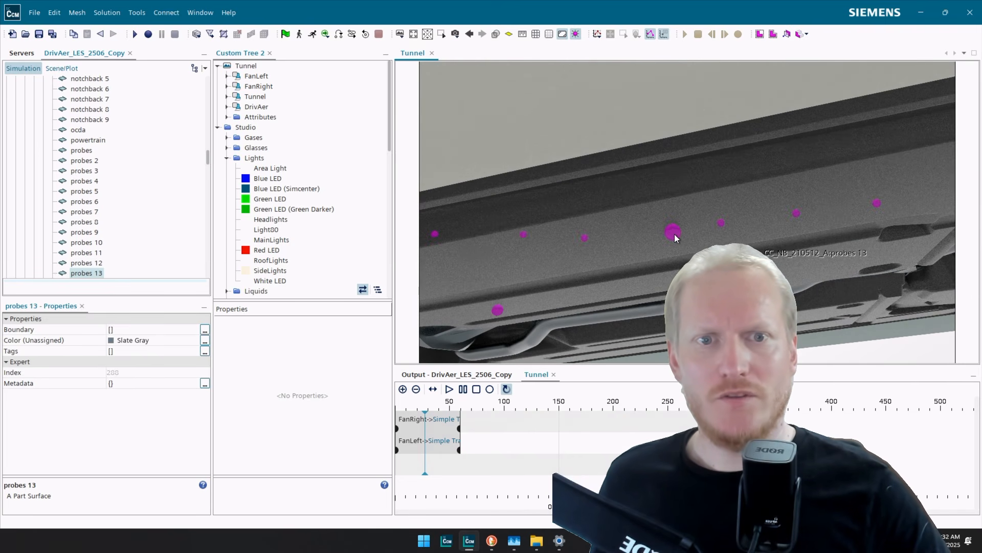
right_click(675, 237)
click(745, 166)
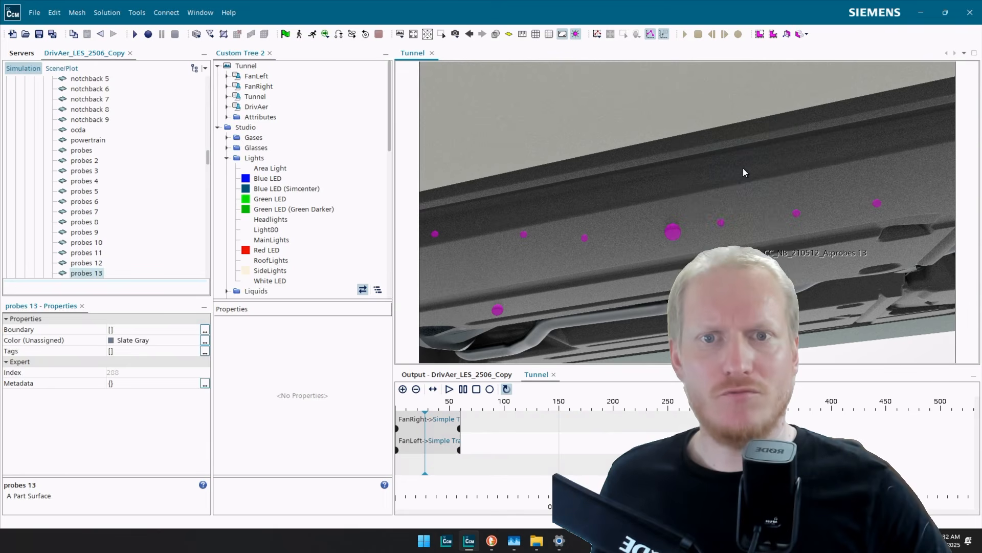
Remove the probes 7 surface near the wheel arch from the Tunnel scene.
scroll(581, 201, down, 5)
drag(645, 190, 628, 191)
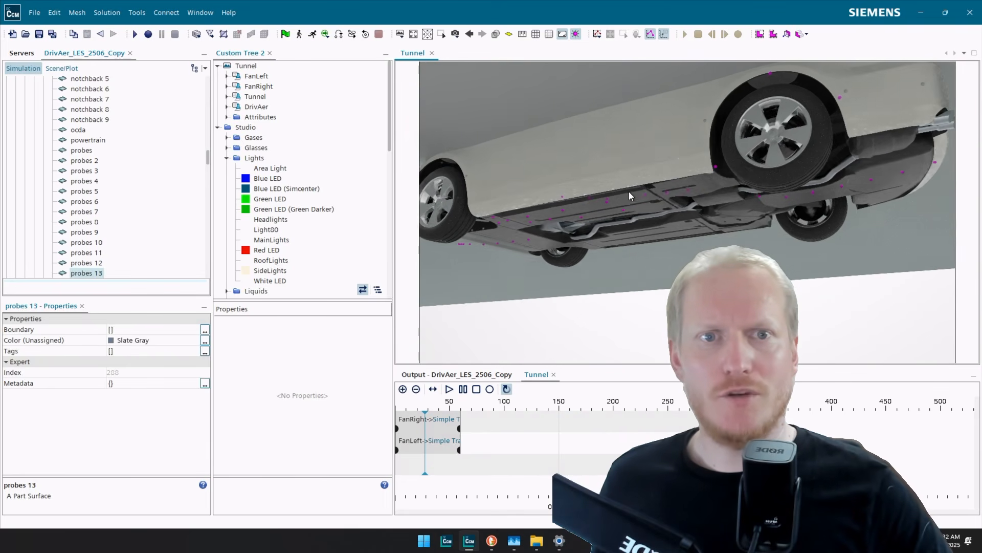
click(847, 90)
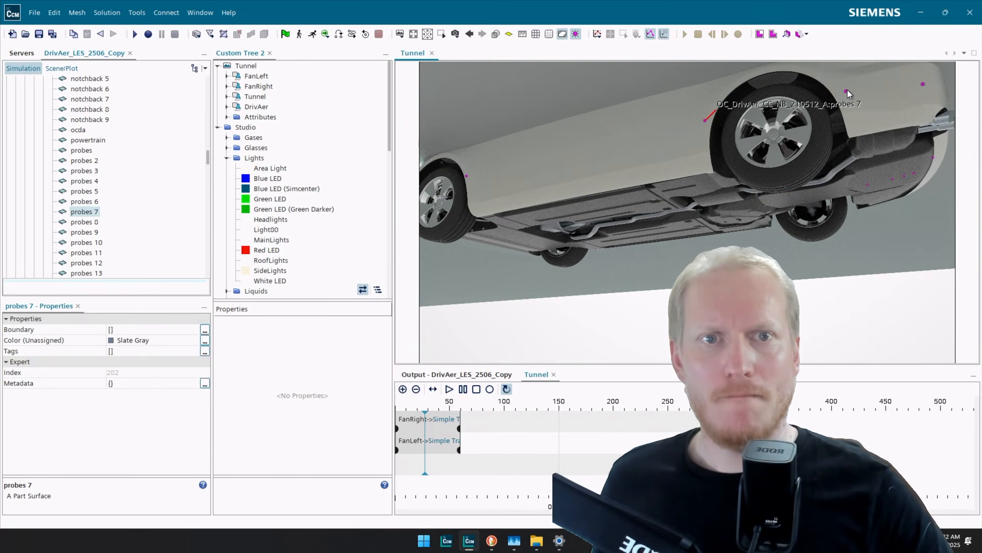
right_click(847, 90)
click(870, 146)
drag(870, 145, 751, 189)
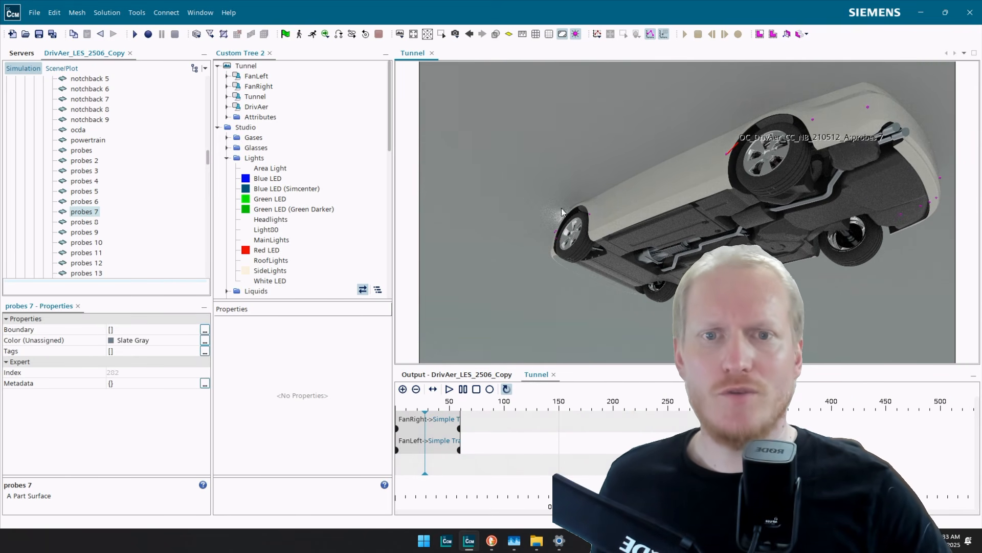
Remove the small ring-shaped tire 2 surface beneath the tire from the Tunnel scene.
scroll(802, 198, up, 5)
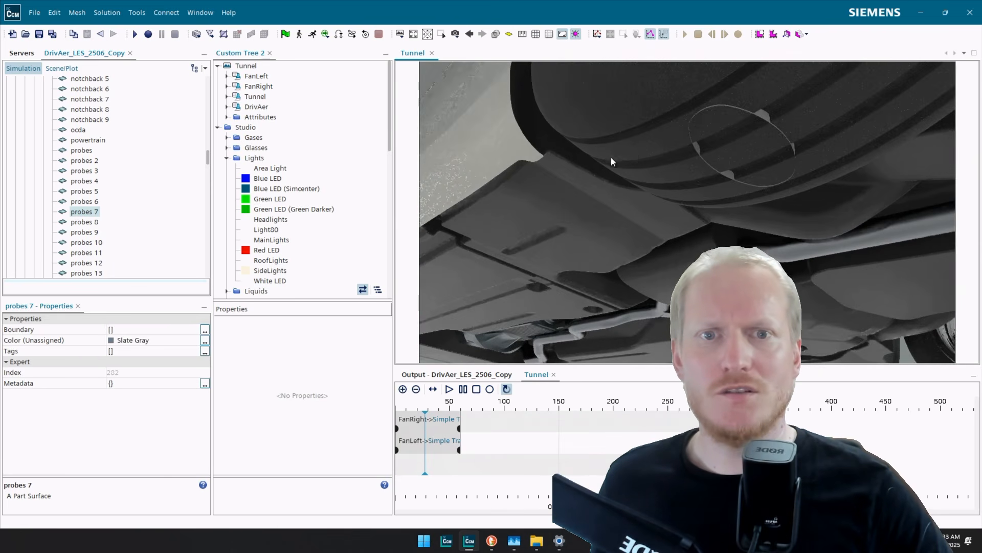
click(766, 116)
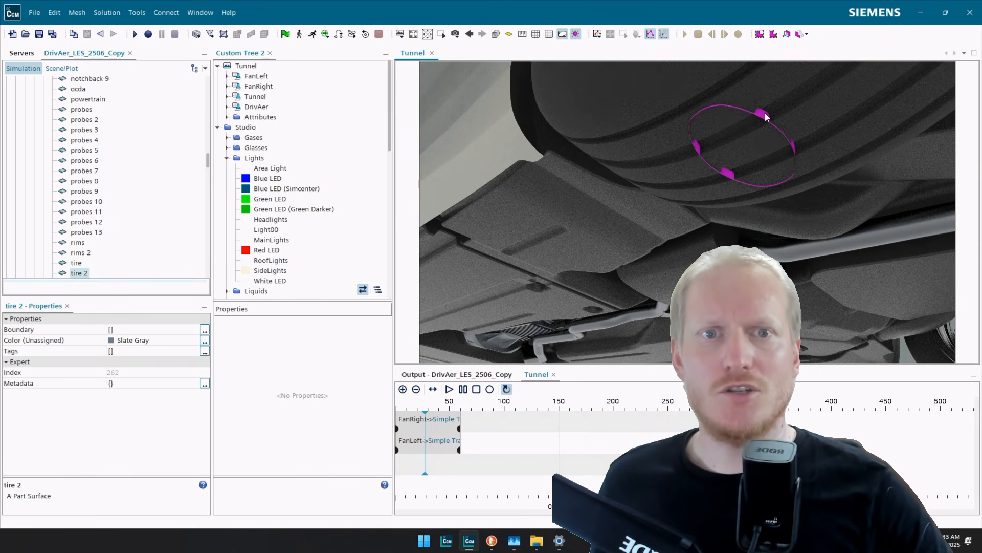
right_click(766, 115)
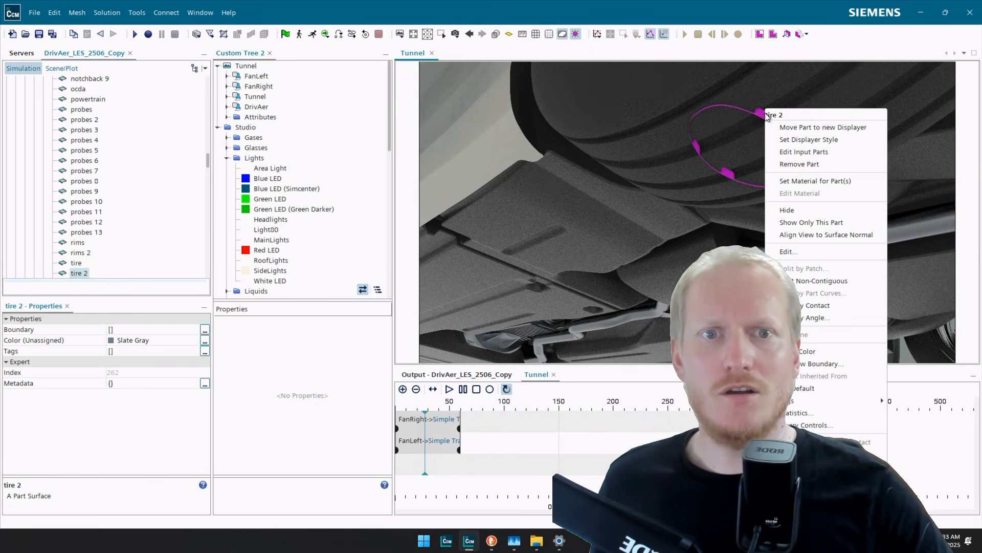
click(812, 165)
Measure a distance from the tire's contact area and check the first point's Z coordinate in the output's distance report.
drag(753, 152, 732, 116)
scroll(731, 136, down, 2)
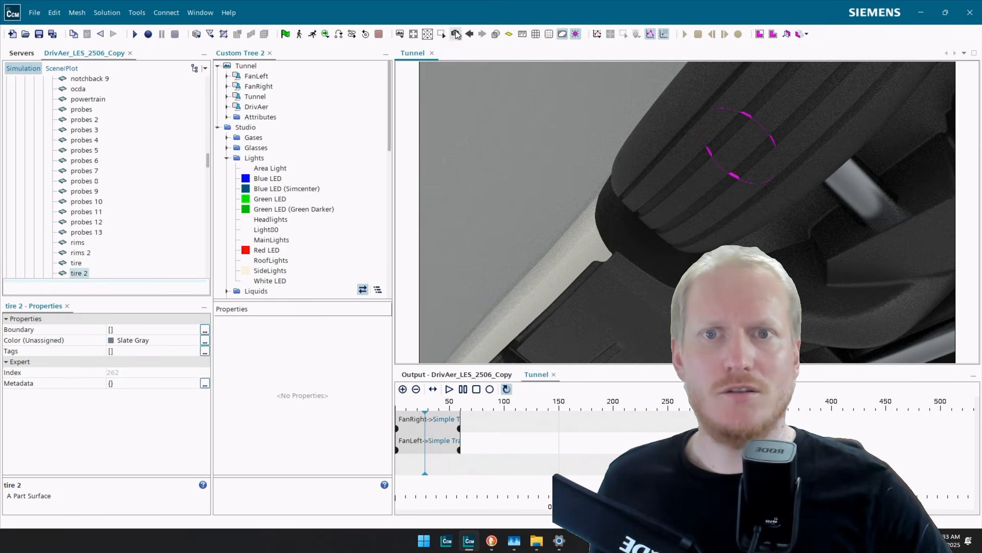
click(522, 35)
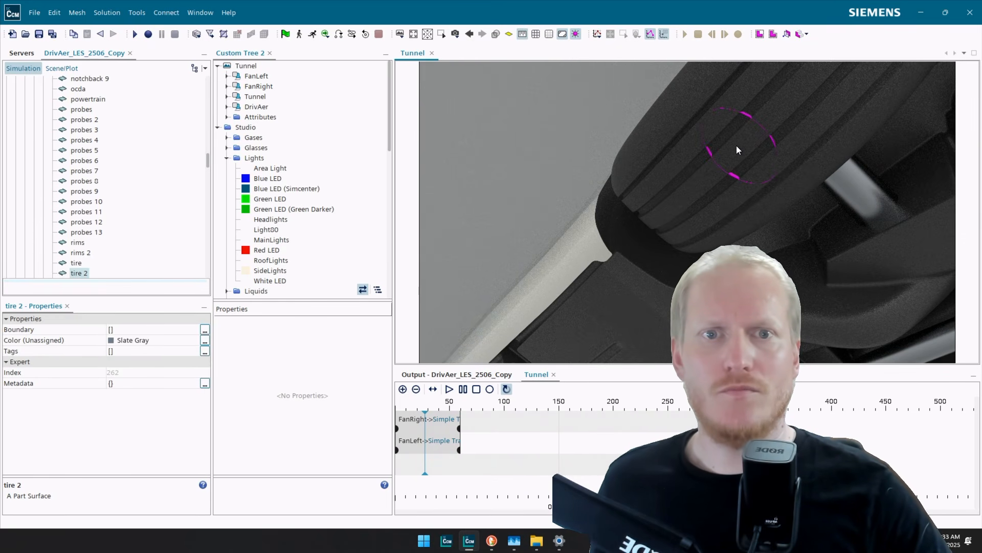
click(736, 145)
click(617, 92)
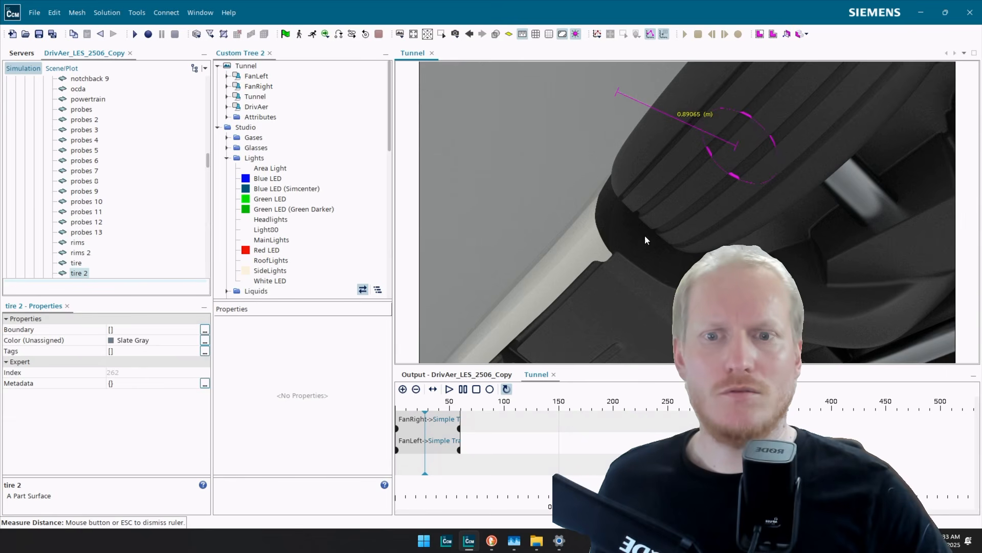
click(457, 380)
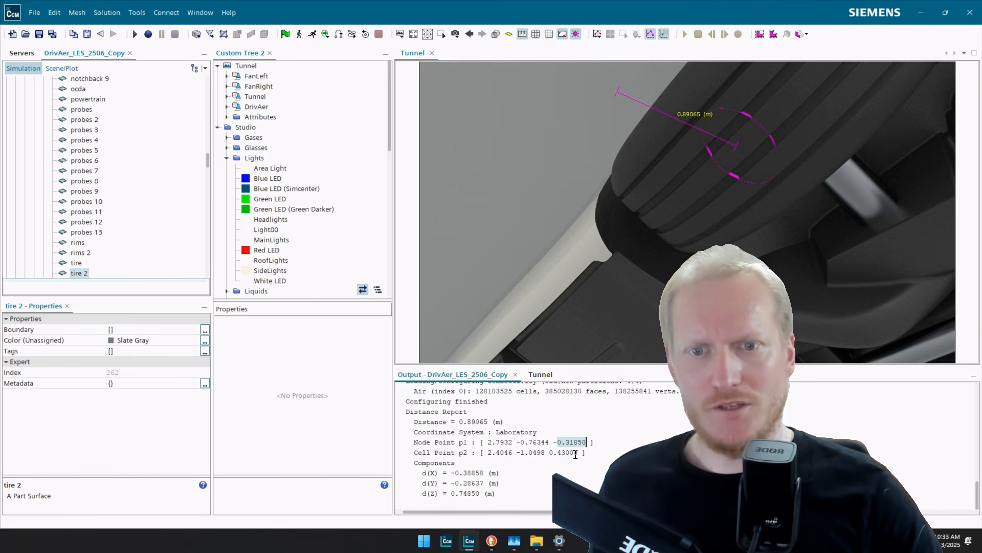
Create a simple graphics transform under Tools > Transforms and name it Tunnel.
scroll(57, 176, down, 10)
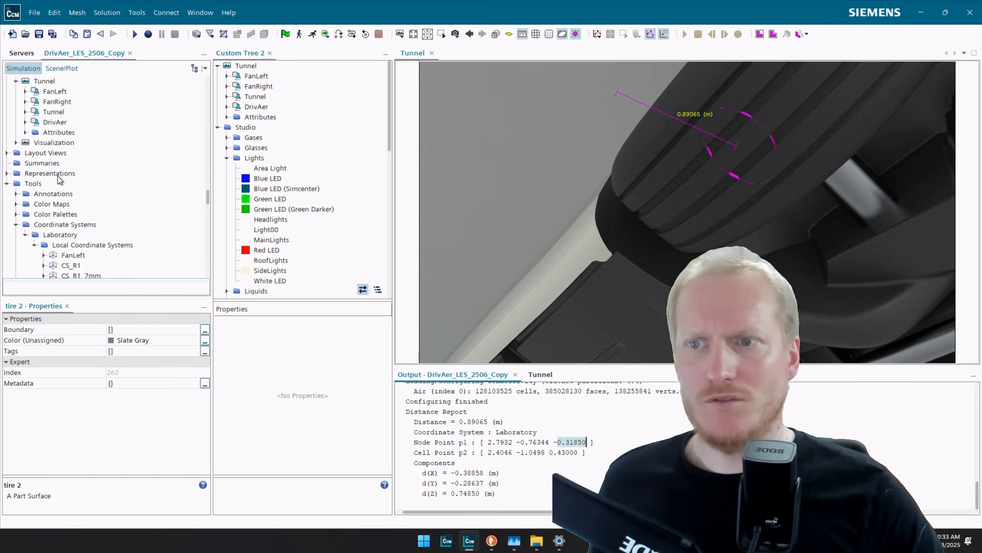
scroll(58, 176, down, 12)
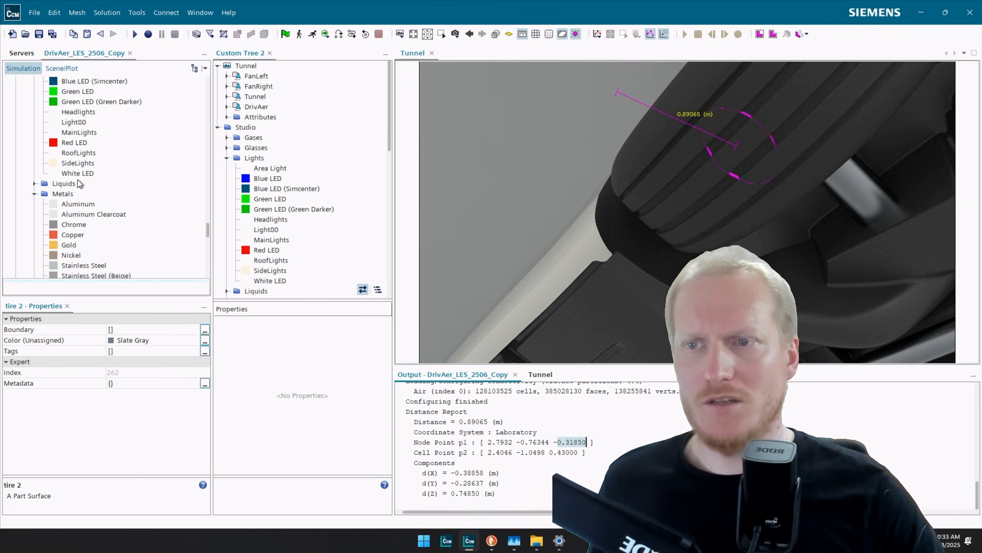
scroll(79, 184, down, 10)
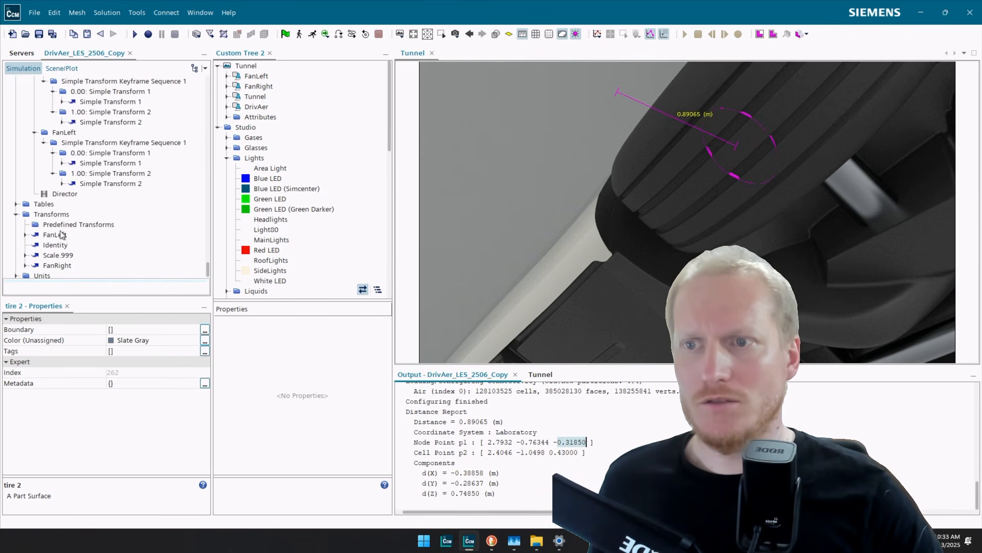
right_click(53, 217)
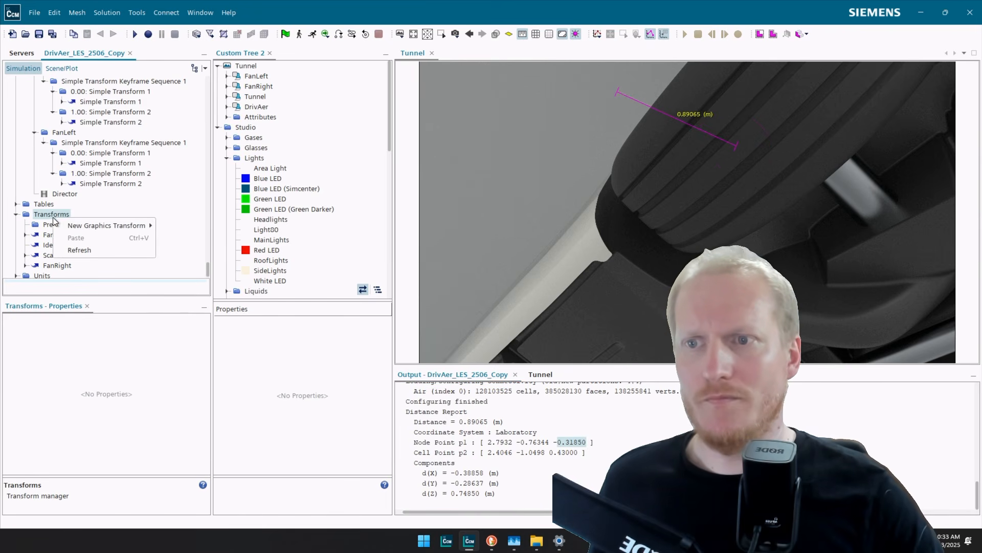
mouse_move(112, 227)
click(189, 226)
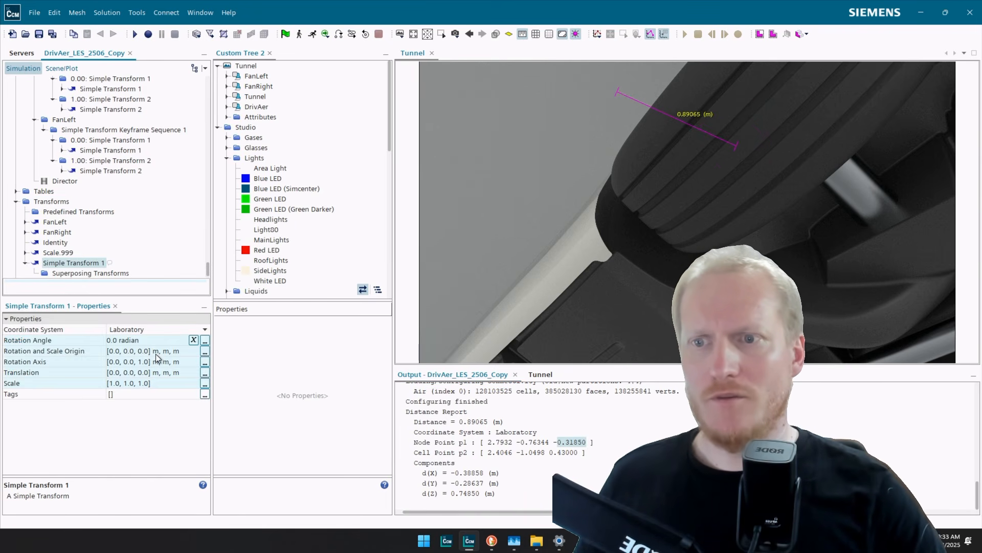
click(96, 263)
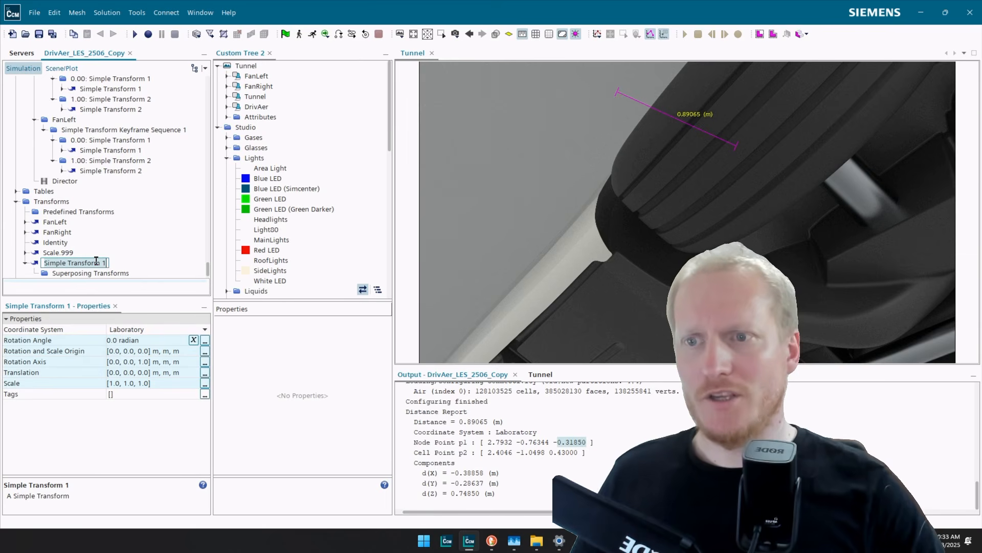
text(Tunn)
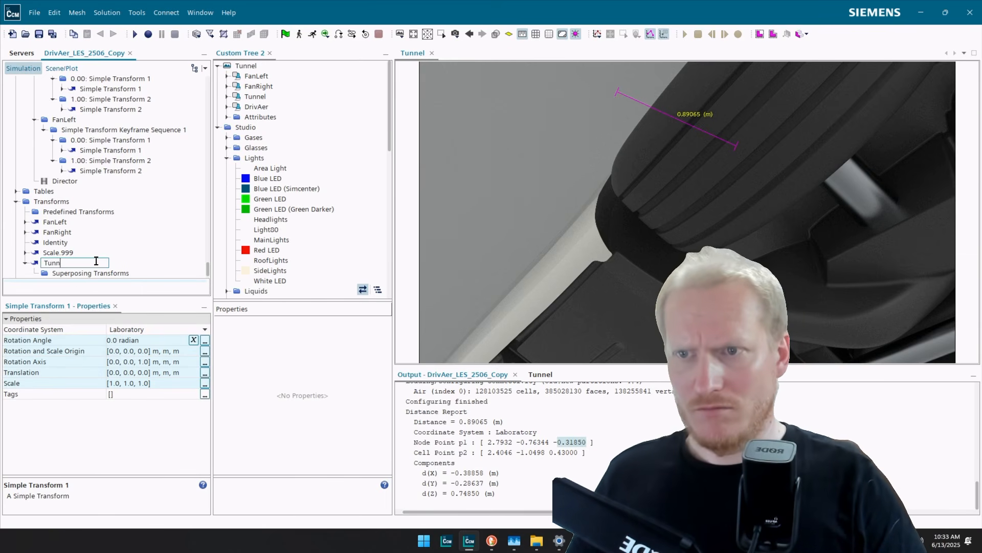
text(el)
key(Return)
Add the FanLeft and FanRight transforms to the Tunnel transform's superposing transforms.
scroll(86, 246, down, 1)
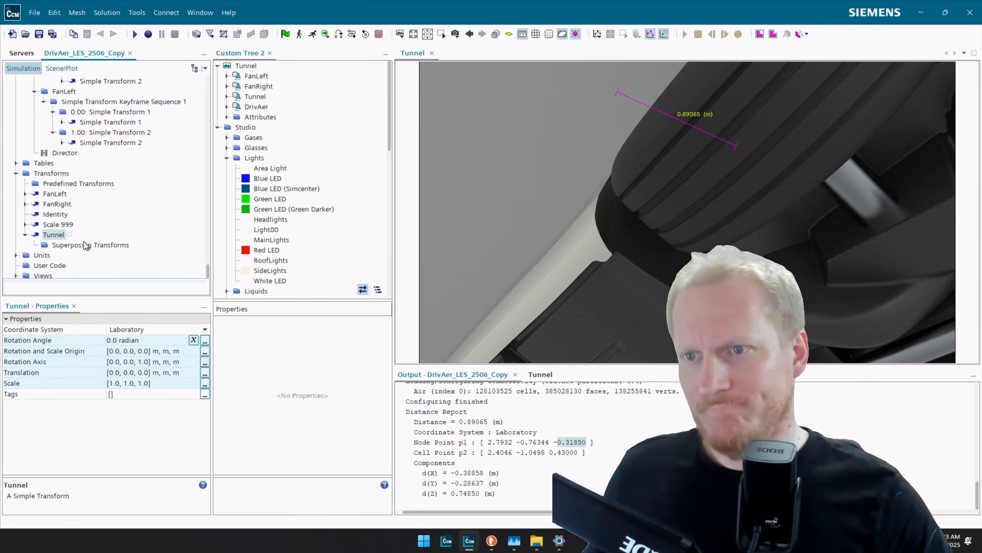
click(56, 195)
ctrl+click(57, 204)
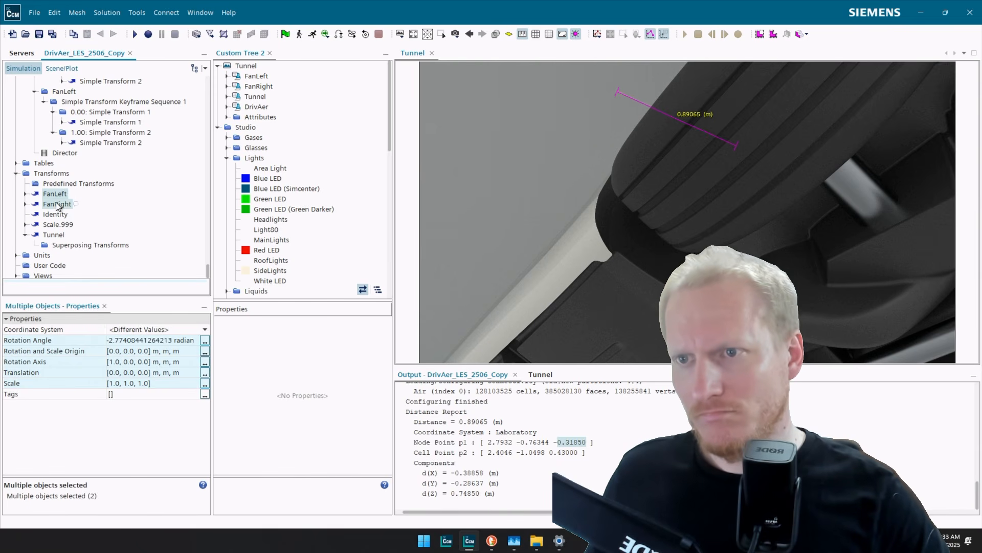
drag(65, 215, 78, 241)
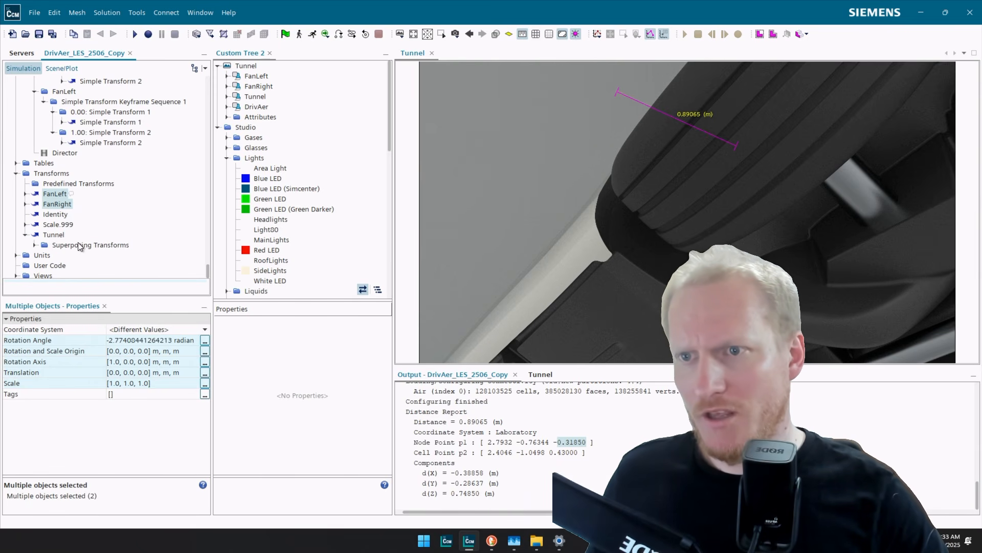
Set the Tunnel transform's translation vector to [0.0, 0.0, 0.43] m.
click(35, 245)
click(53, 235)
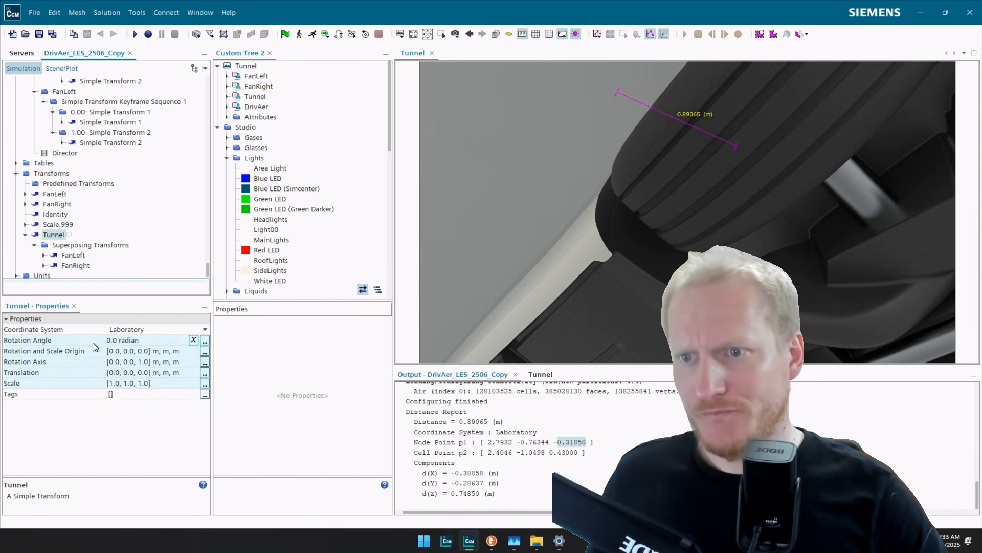
click(146, 372)
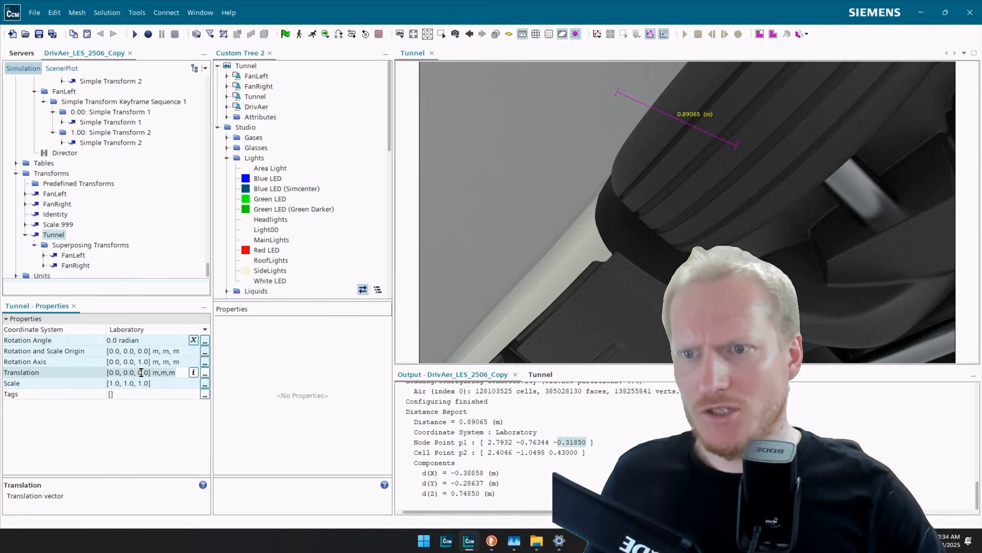
click(141, 372)
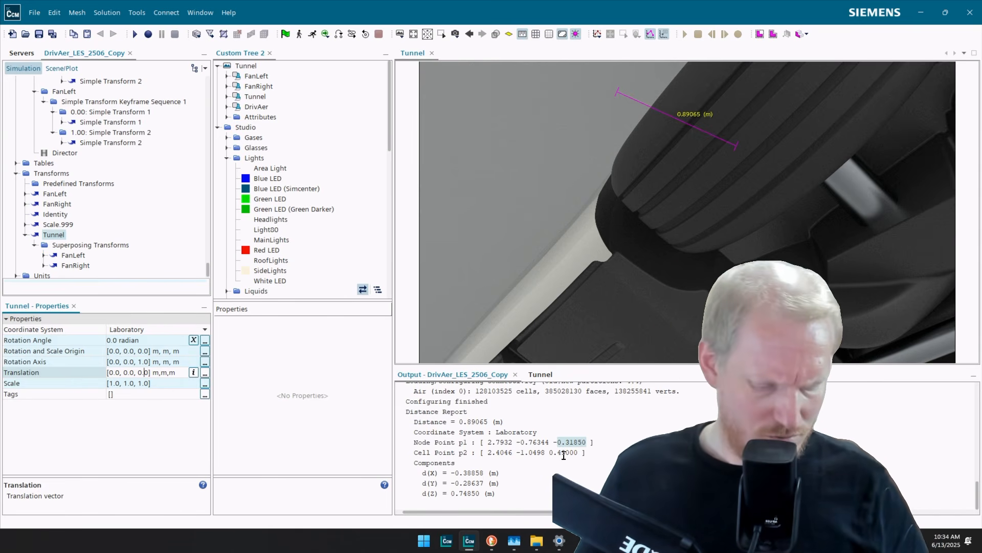
key(BackSpace)
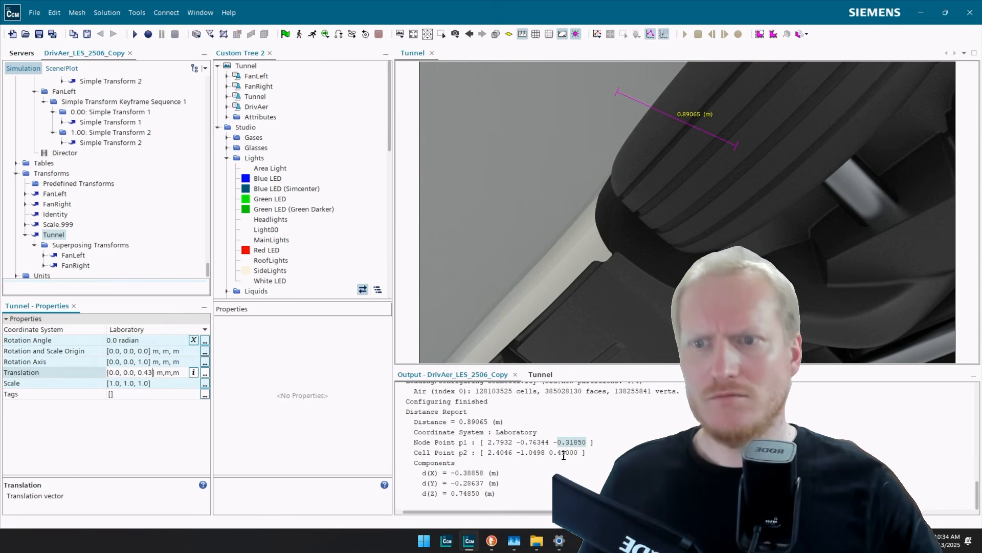
key(Return)
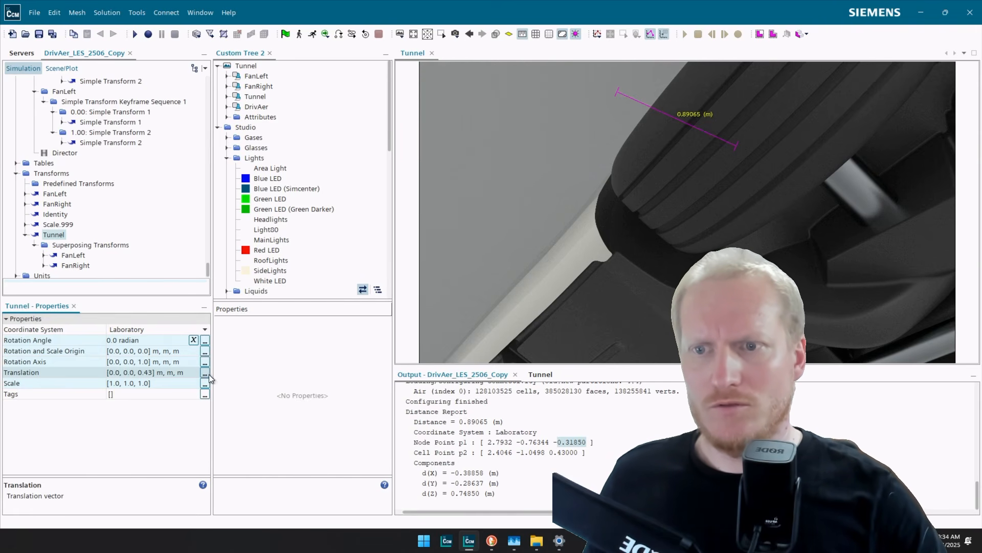
Set the Z component of the Tunnel transform's translation to 0.7485 m.
click(154, 372)
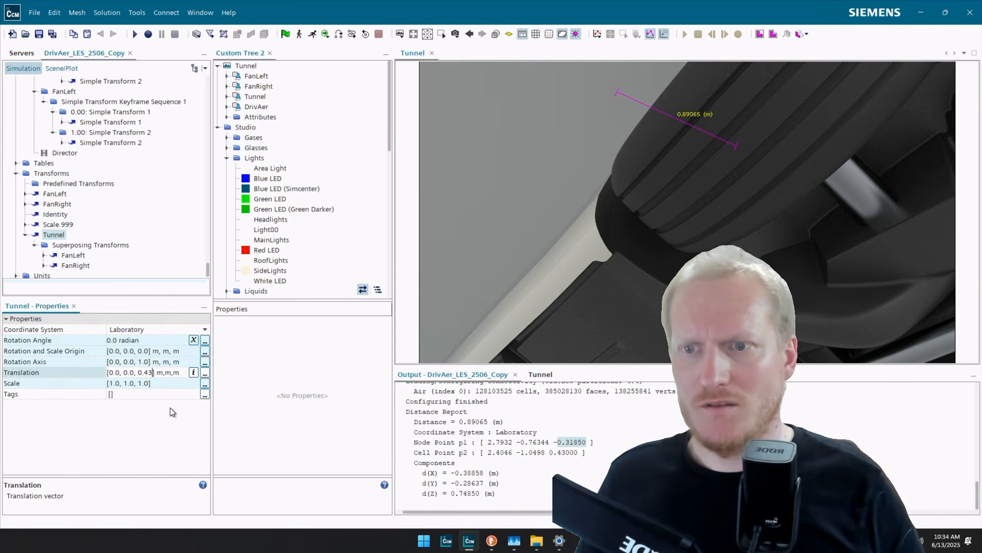
key(BackSpace)
key(BackSpace)
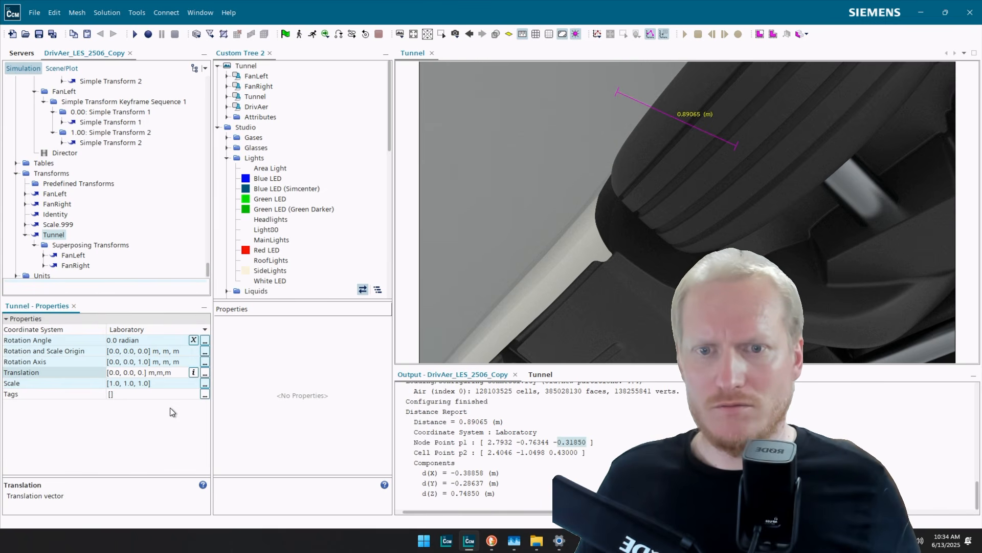
text(7)
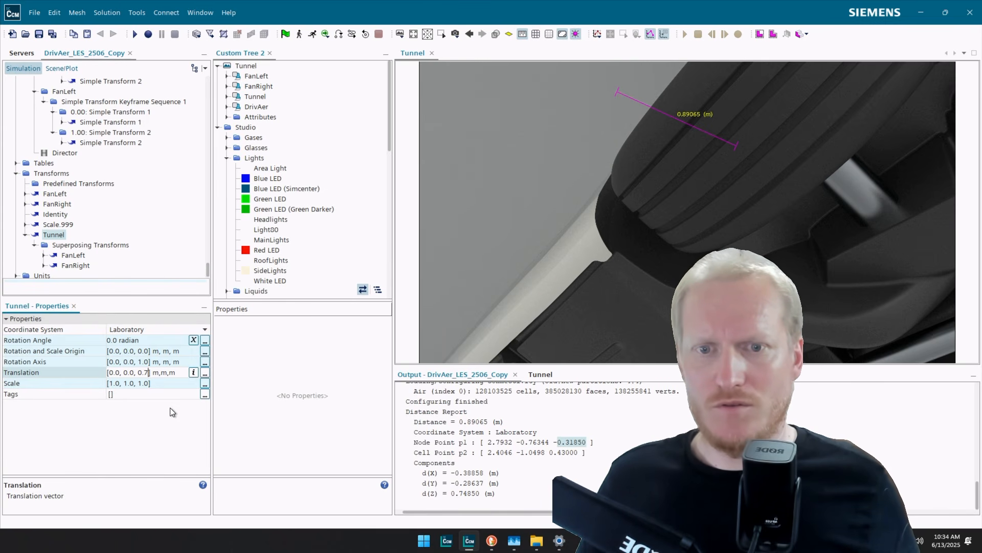
text(48)
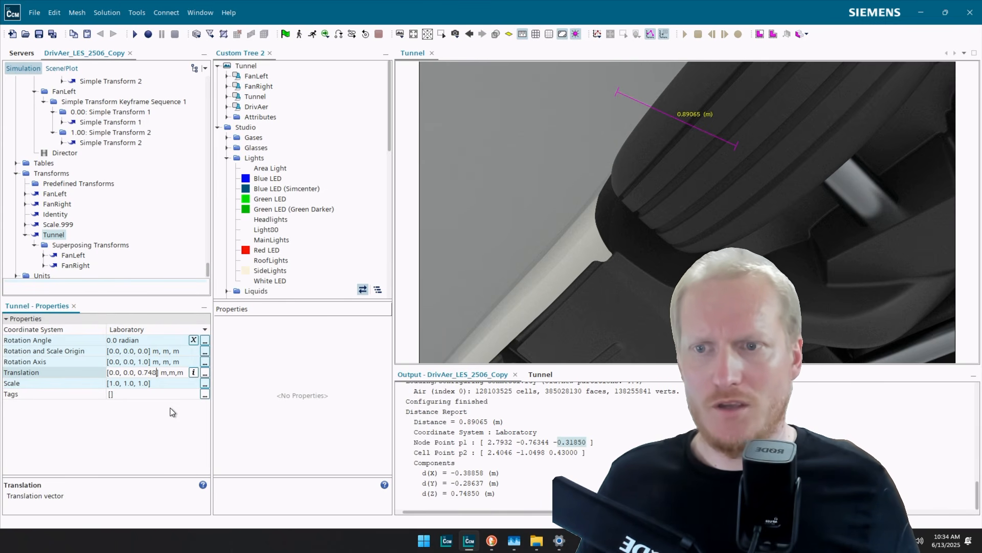
text(50)
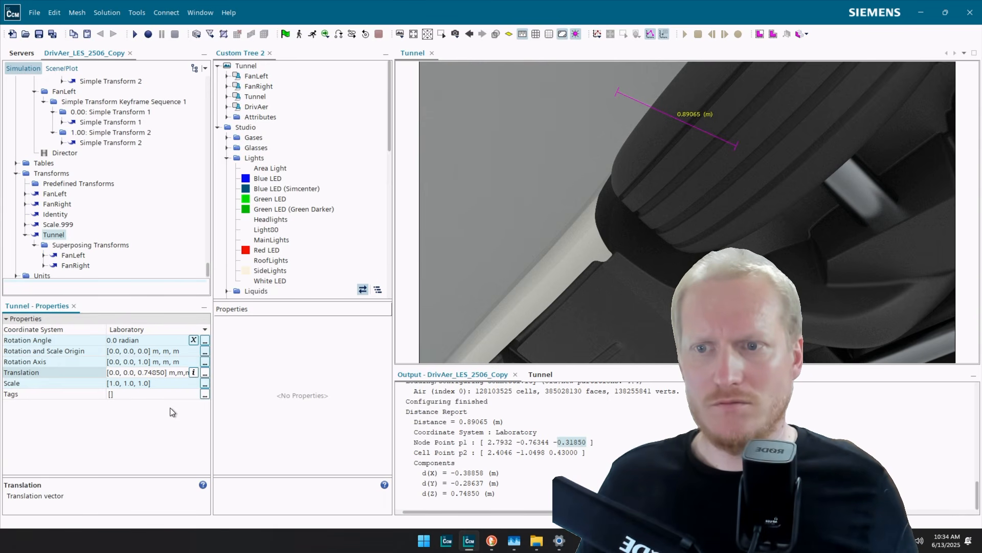
key(Return)
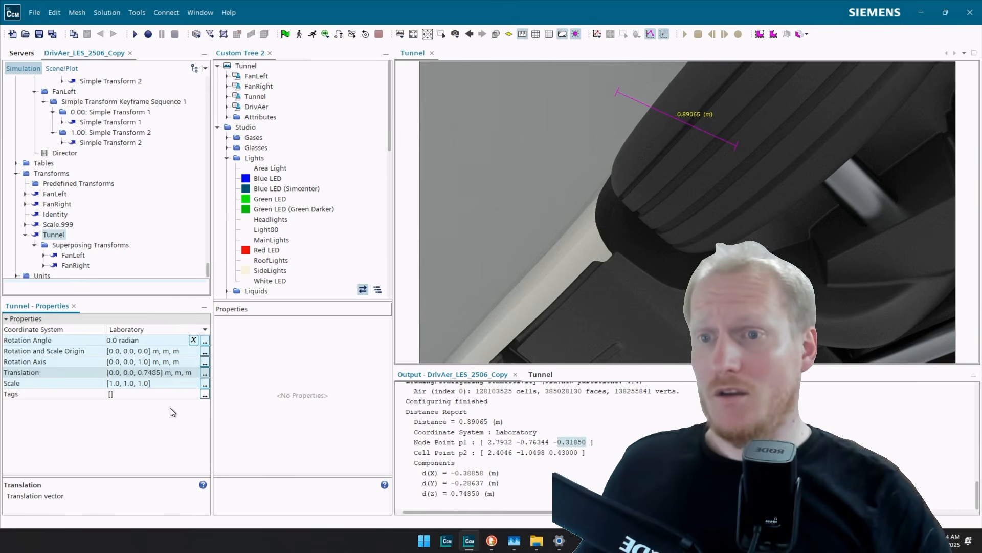
Assign the Tunnel transform to the scene's Tunnel displayer and check the tunnel's height relative to the car's wheels.
click(62, 68)
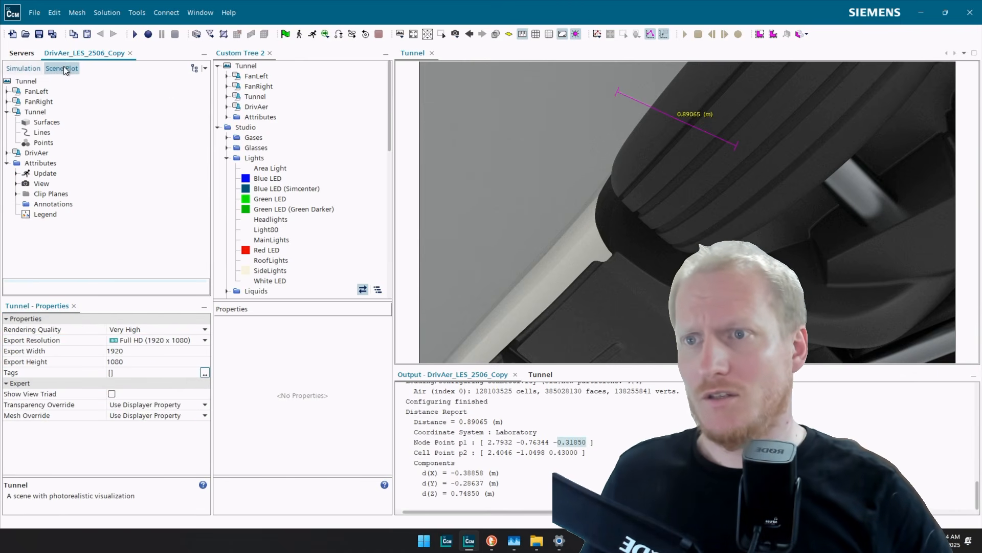
click(35, 112)
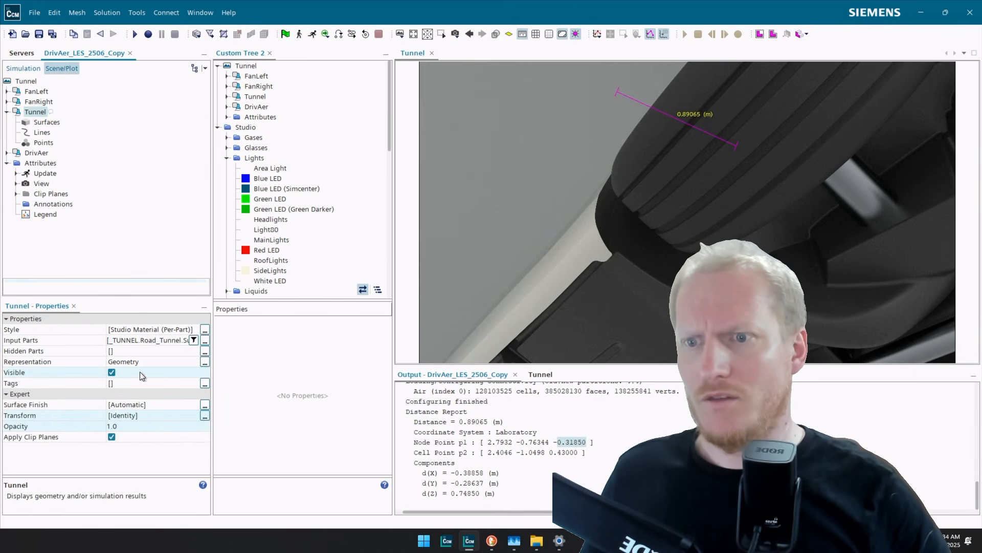
click(134, 414)
click(133, 414)
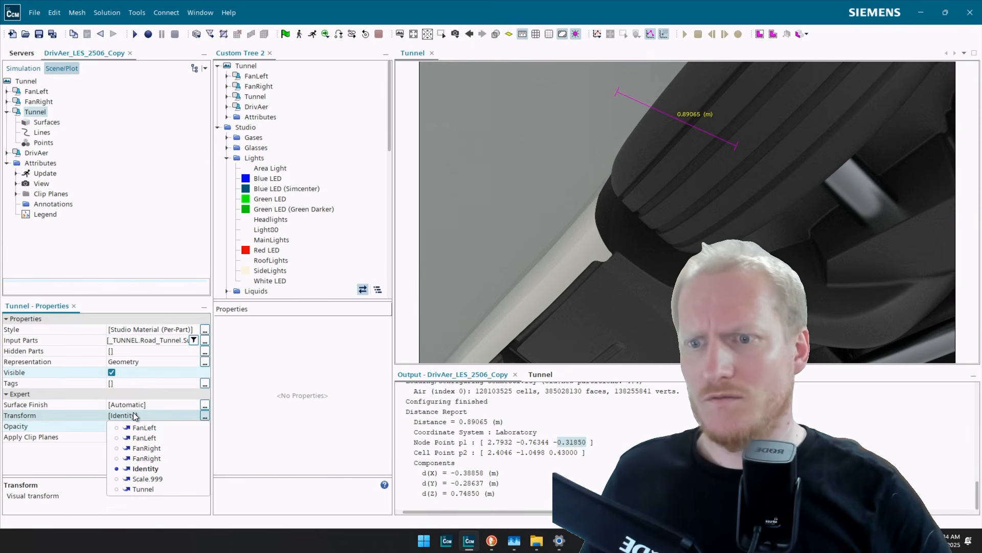
click(146, 488)
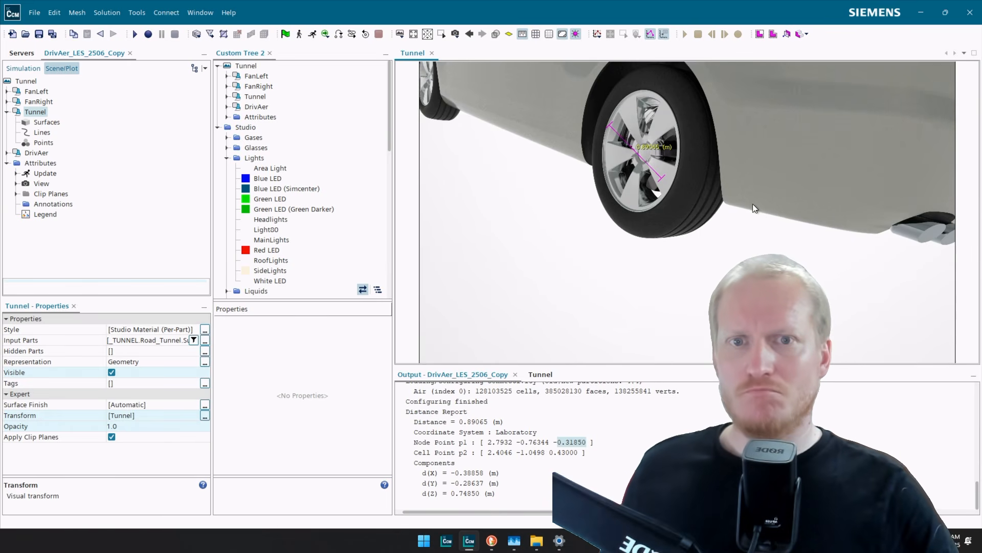
drag(754, 204, 663, 147)
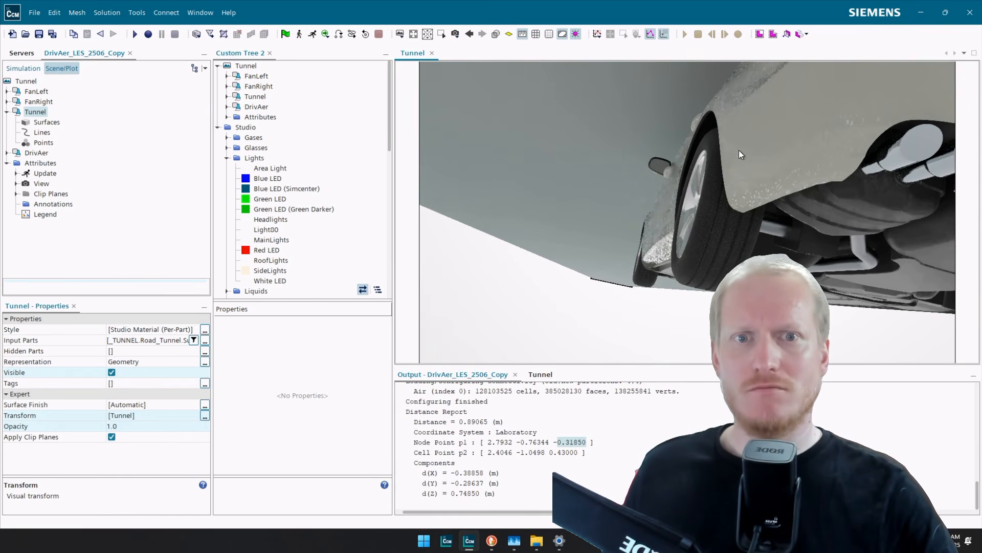
mouse_move(764, 190)
mouse_down()
mouse_move(772, 198)
mouse_move(748, 169)
mouse_move(714, 156)
mouse_up()
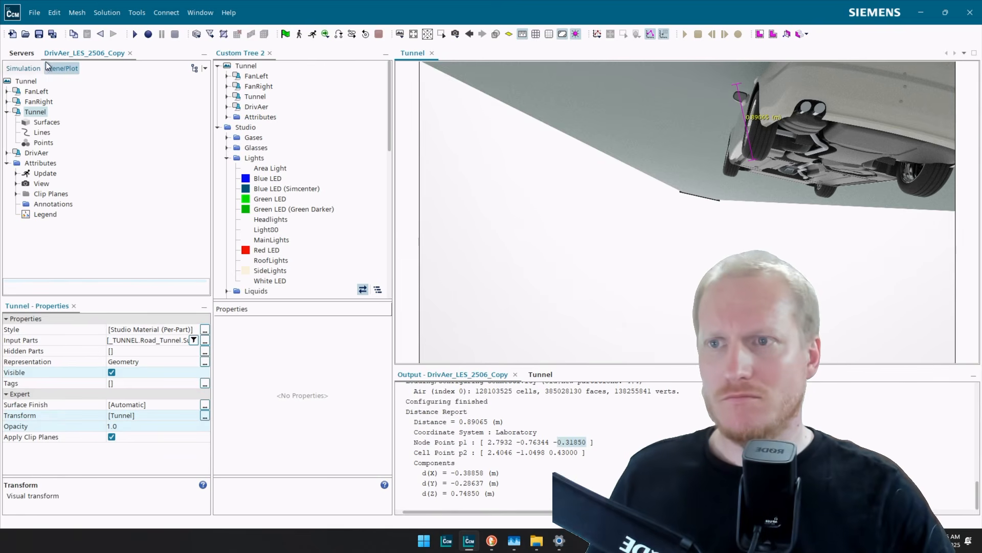
Reverse the Tunnel transform's vertical shift by setting its translation to [0.0, 0.0, -0.7485] m.
click(24, 68)
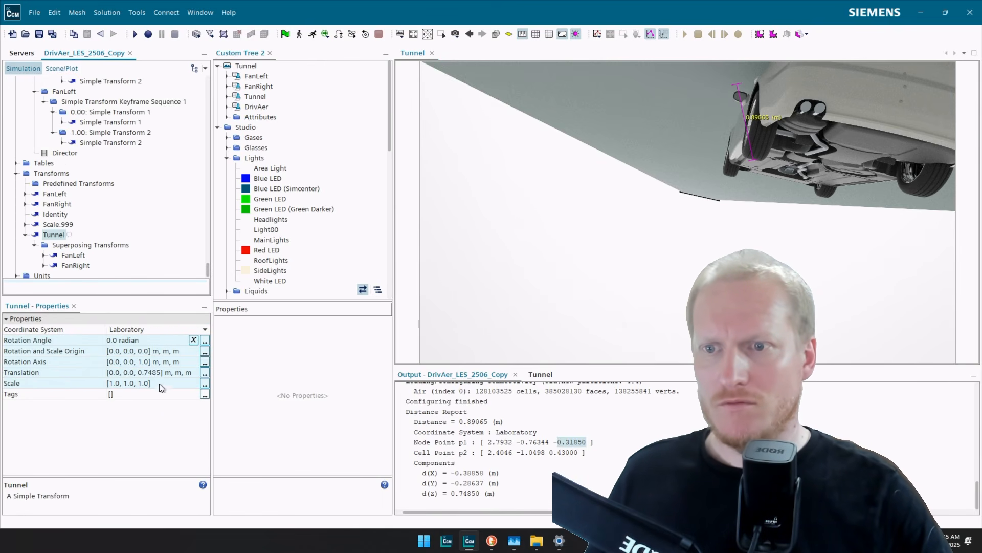
click(145, 372)
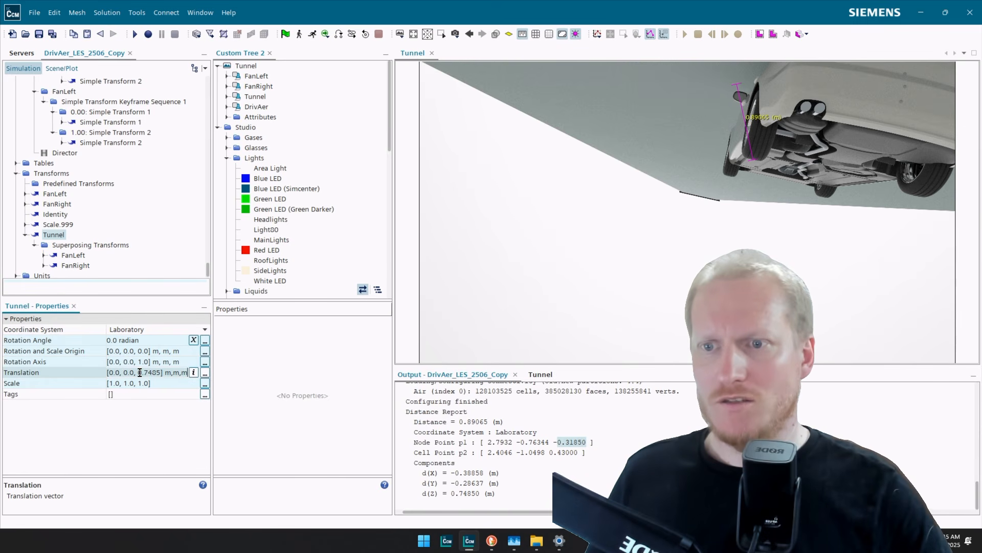
text(-)
key(Return)
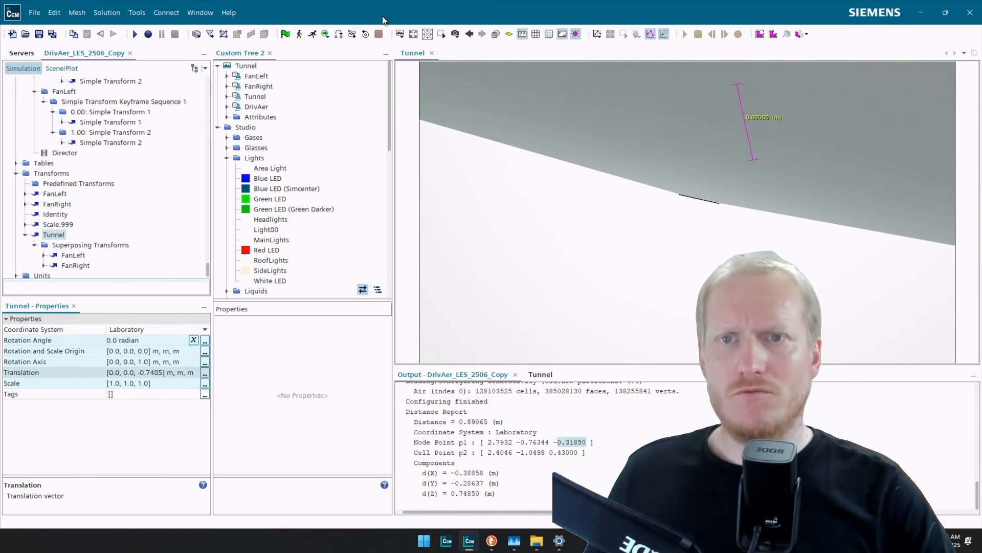
Restore the stored view View 6 in the Tunnel scene.
click(455, 36)
mouse_move(480, 70)
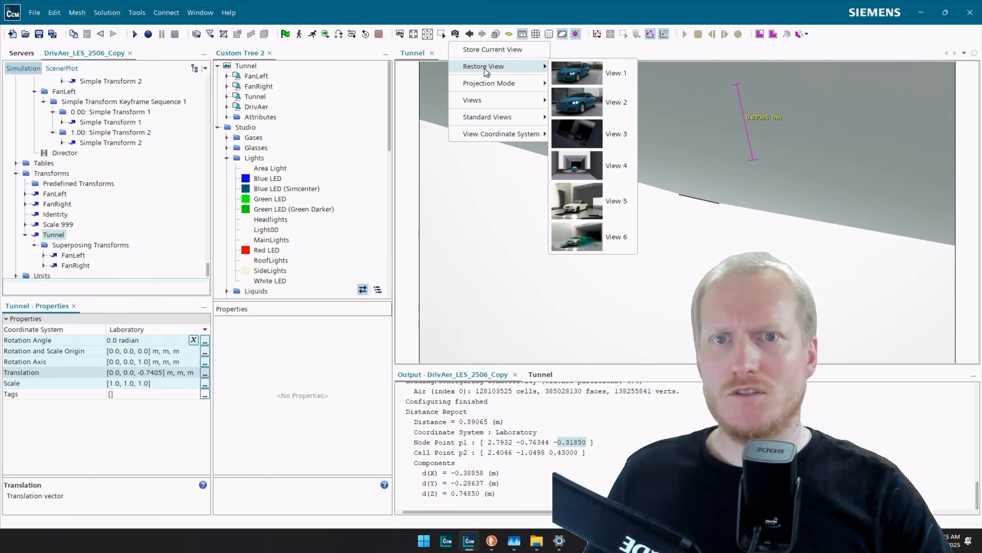
click(593, 240)
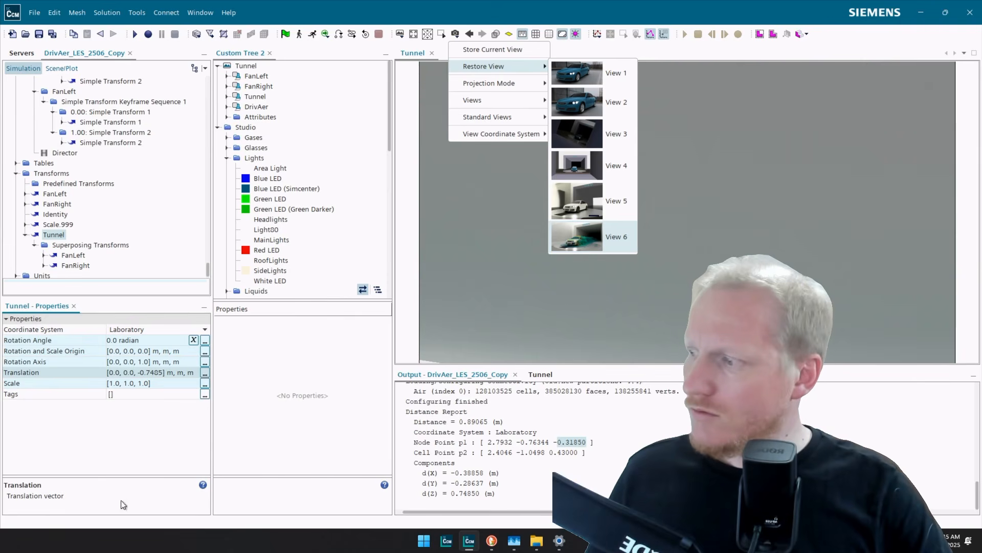
Switch to Task Manager to check the load on GPU 0, and return to Simcenter STAR-CCM+.
click(518, 541)
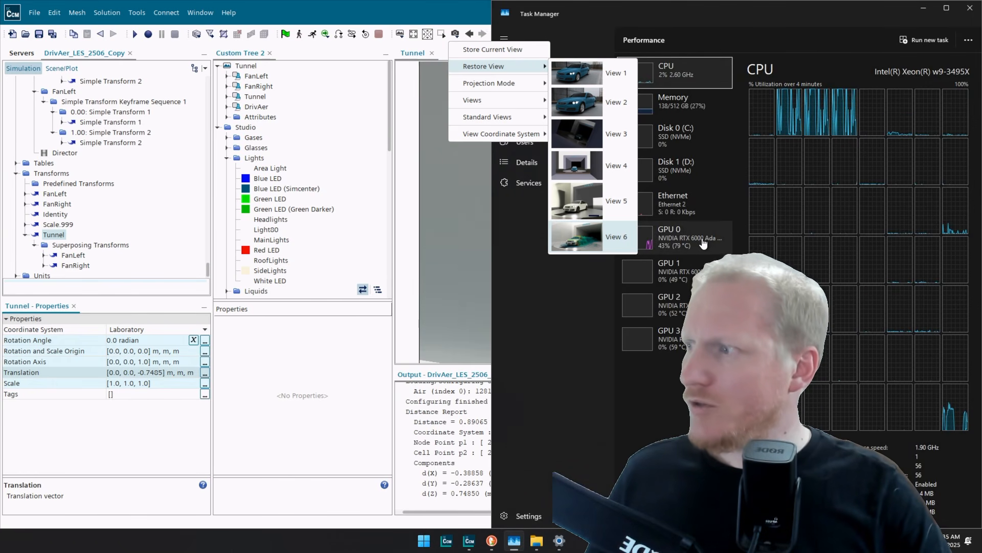
click(681, 236)
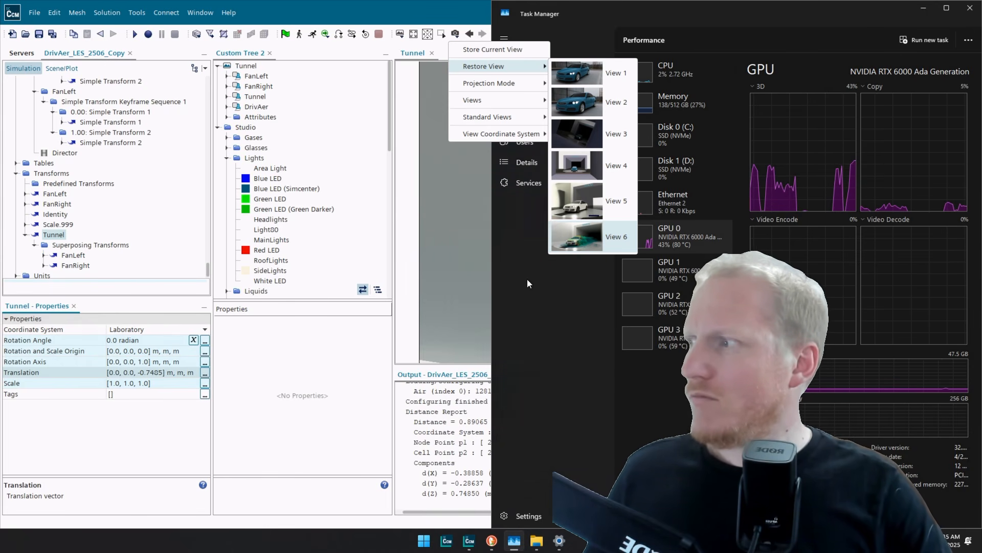
click(444, 15)
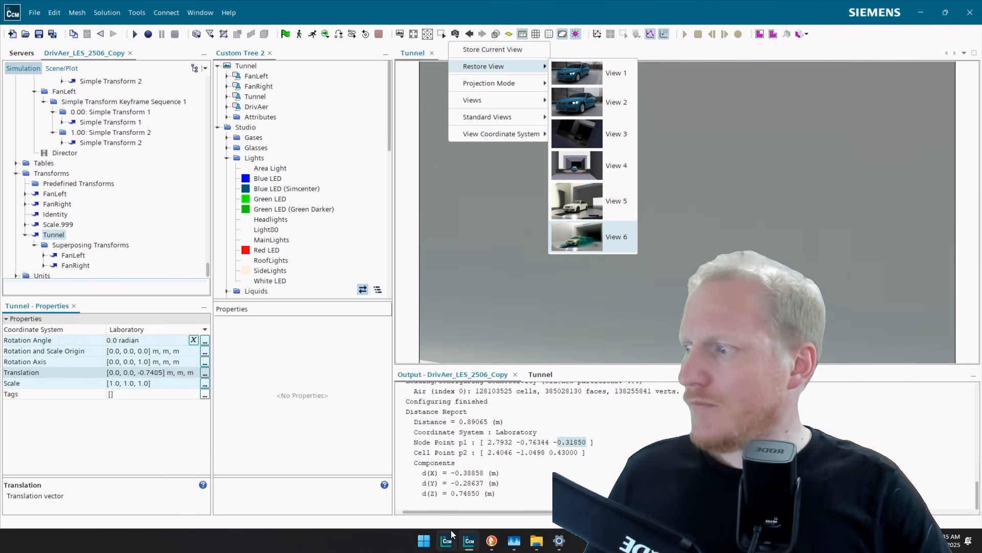
mouse_move(557, 547)
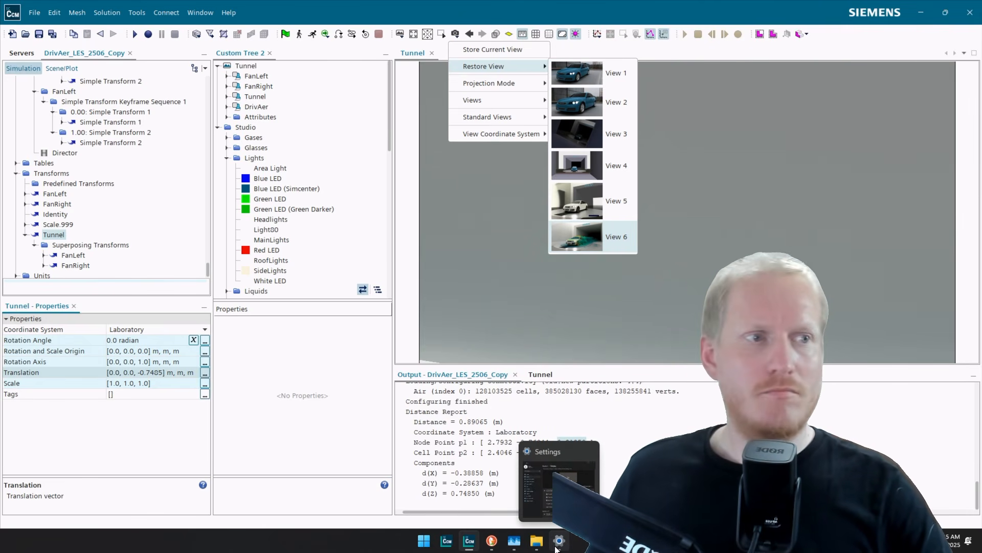
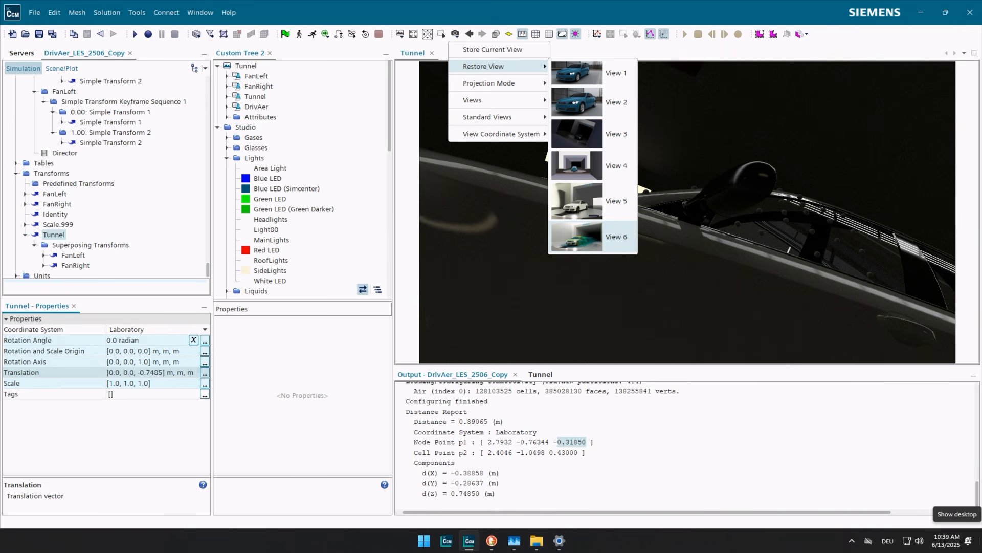
Choose View 6 again and reopen the Tunnel scene.
click(592, 236)
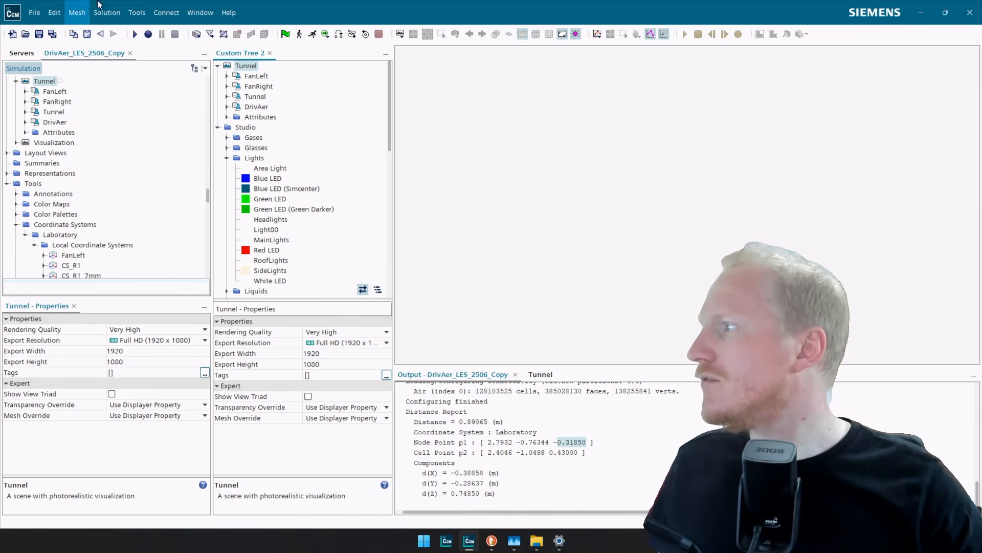
double_click(250, 68)
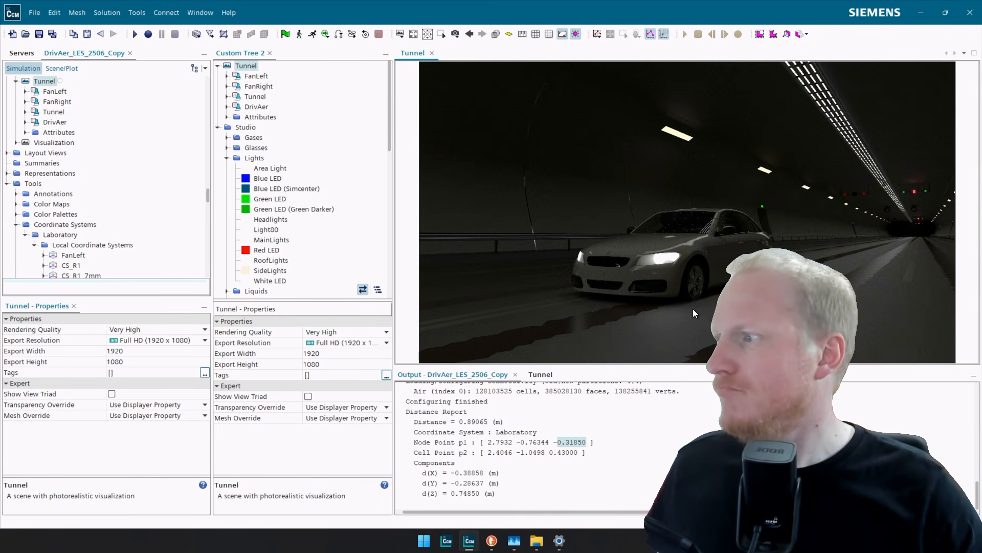
Remove the probes 10 surface on the car's rear side from the Tunnel scene.
drag(686, 300, 786, 184)
scroll(690, 296, up, 5)
scroll(777, 156, up, 2)
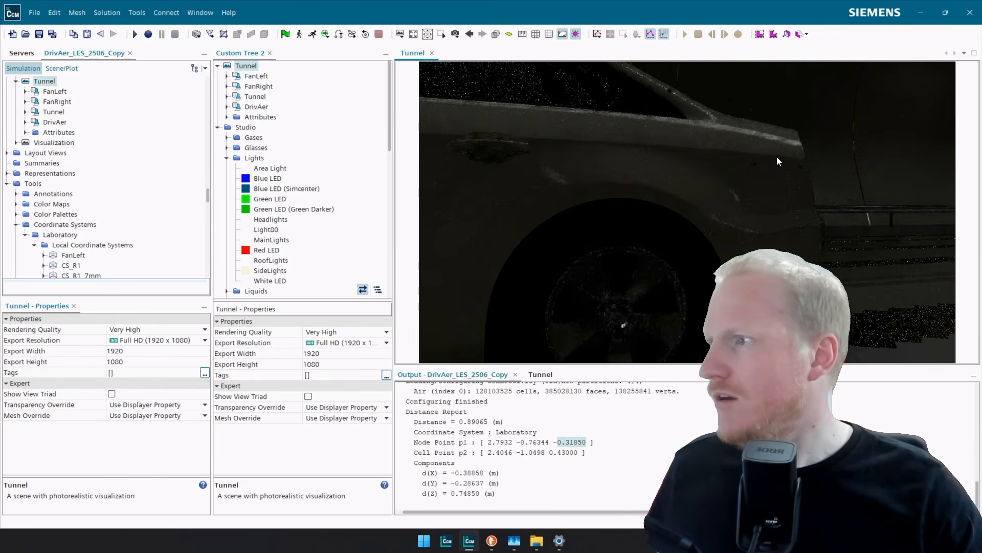
click(782, 168)
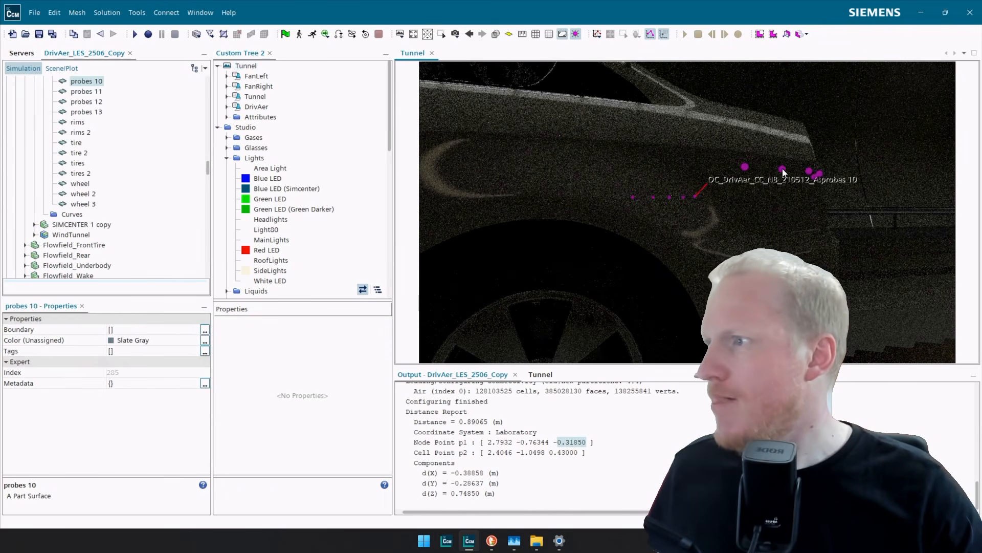
right_click(781, 168)
click(849, 167)
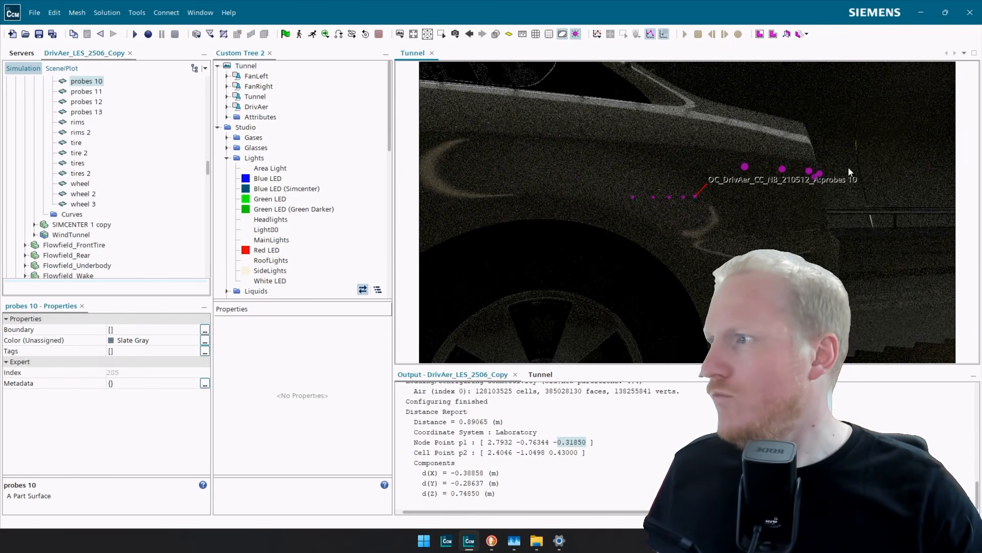
Hide the tunnelwall surface of the road tunnel to light up the car.
scroll(757, 201, down, 3)
drag(747, 231, 787, 232)
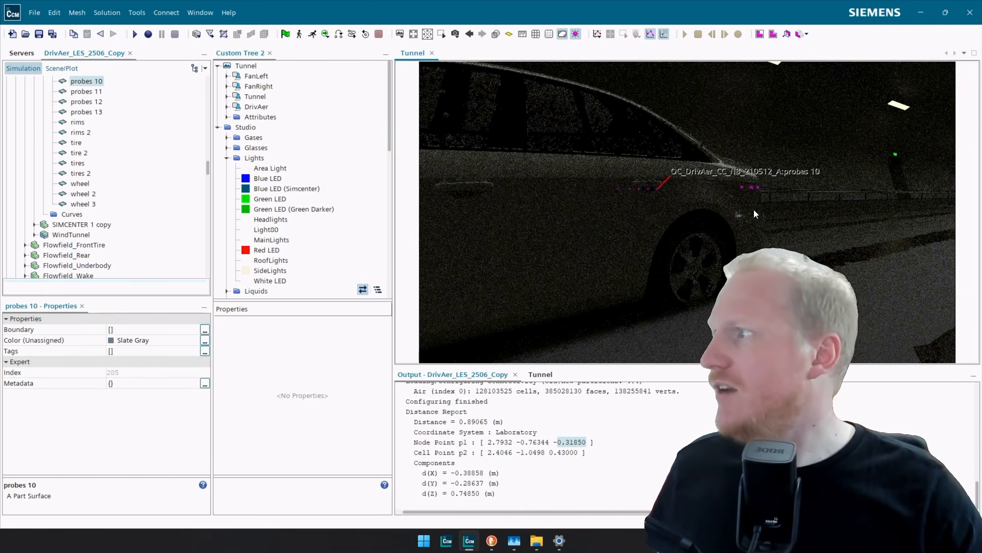
right_click(814, 147)
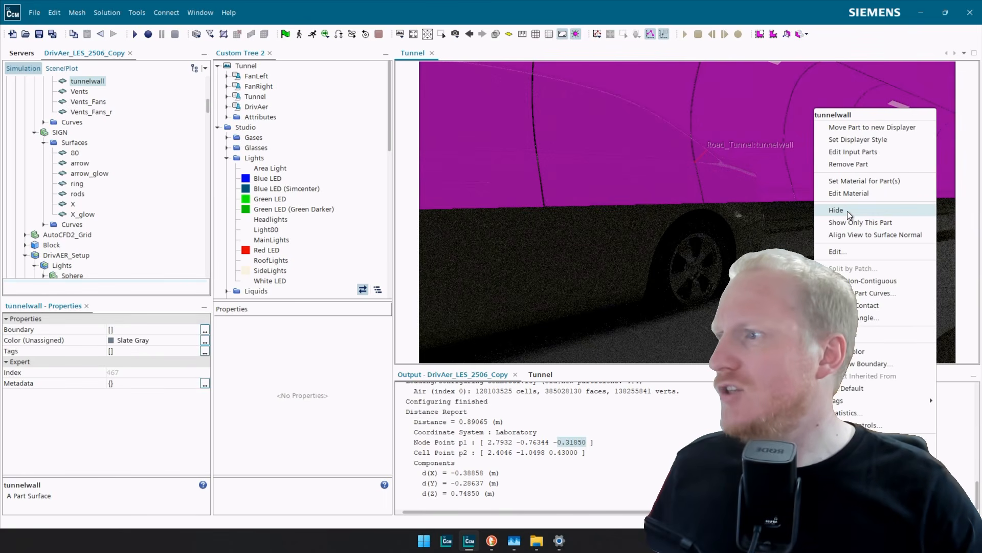
click(848, 210)
scroll(764, 164, down, 2)
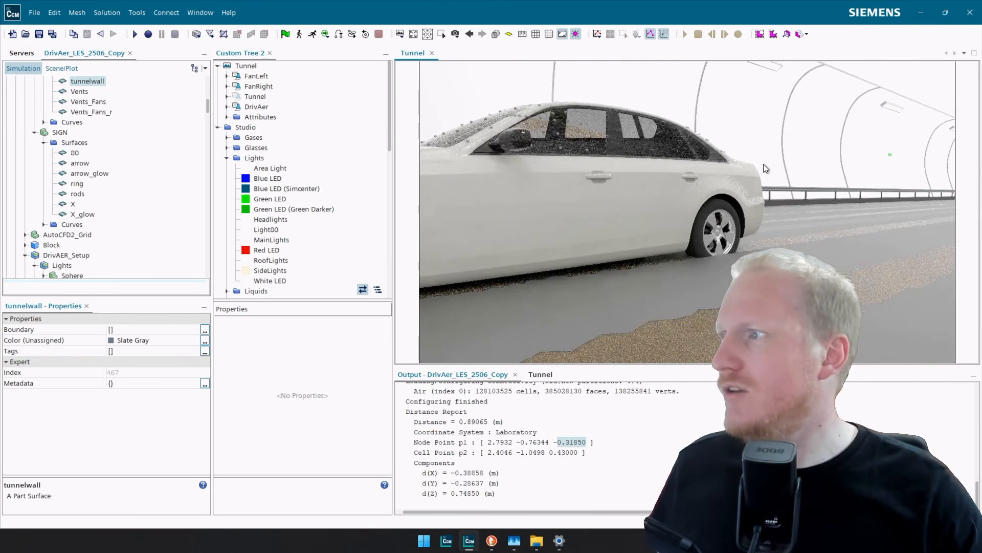
Hide the probes surface on the car's hood in the Tunnel scene.
right_drag(630, 139, 773, 169)
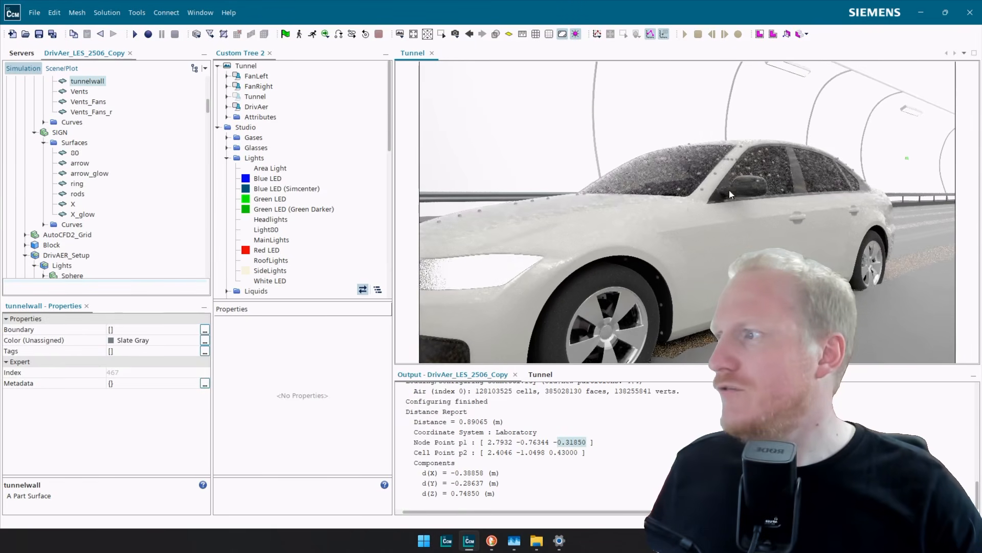
drag(683, 198, 704, 188)
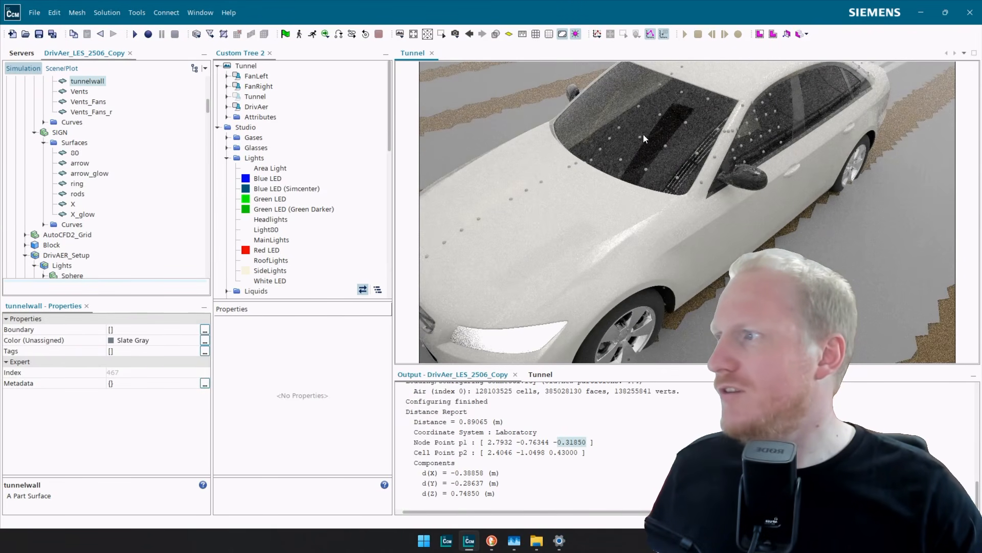
scroll(542, 176, up, 4)
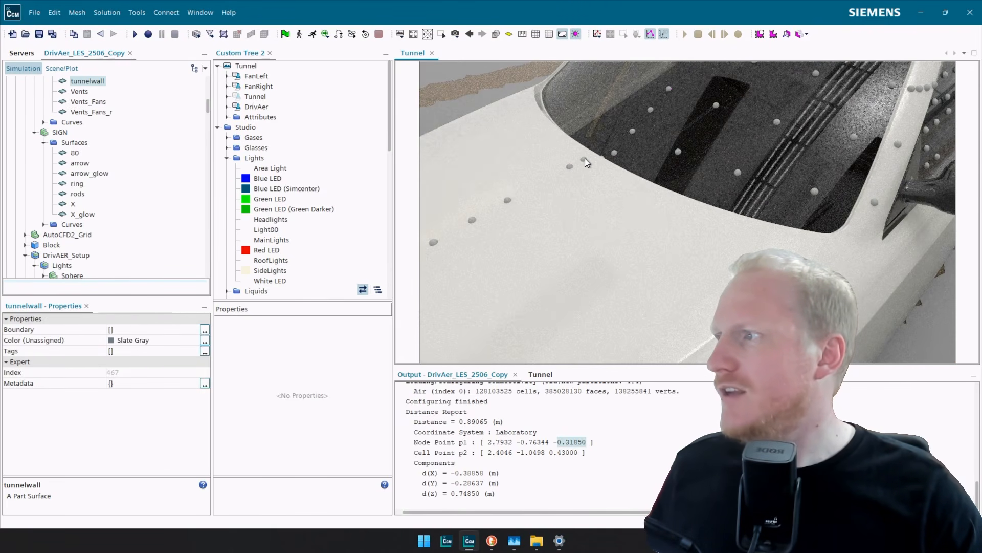
click(584, 159)
right_click(584, 159)
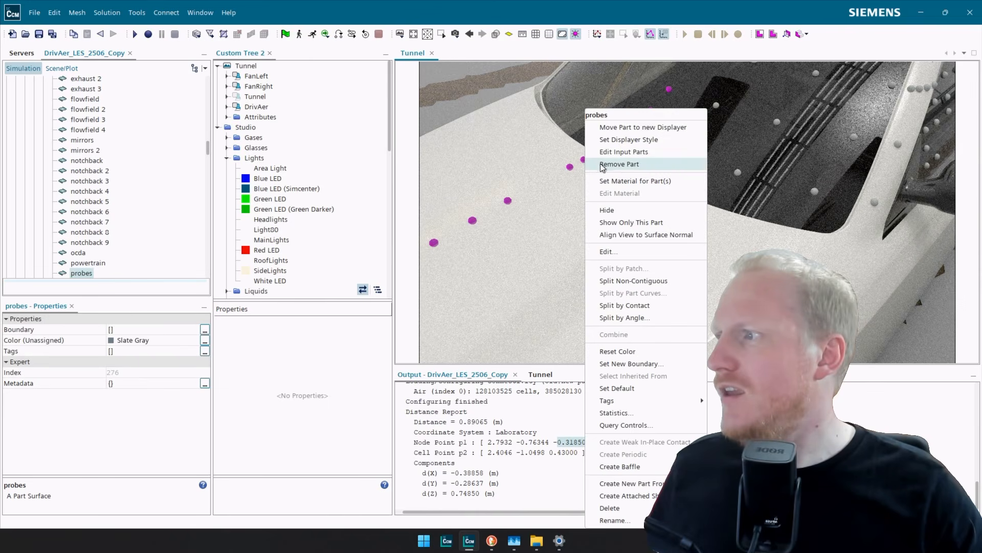
click(632, 207)
Hide the probes 4 surface on the windshield and the probes 9 surface on the A-pillar.
click(738, 174)
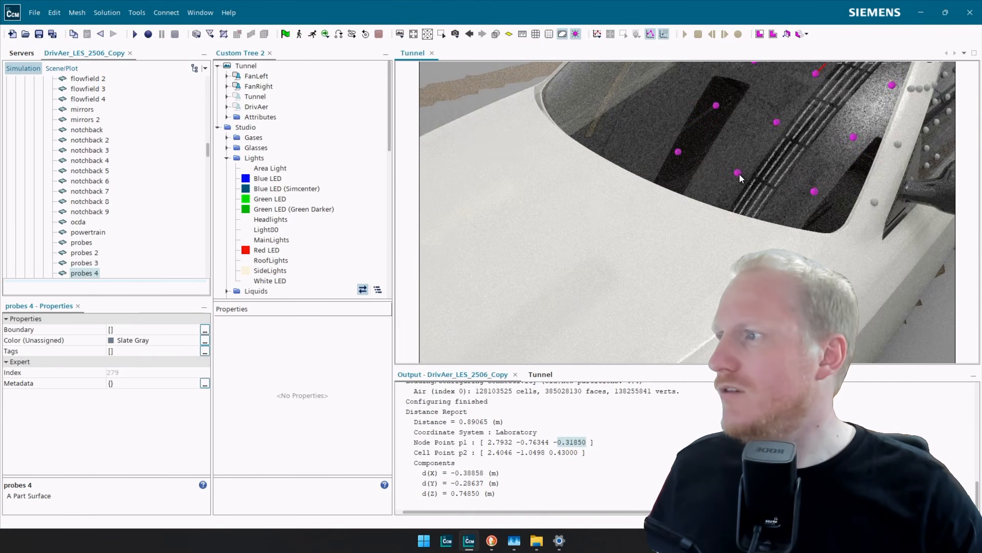
right_click(738, 174)
click(771, 211)
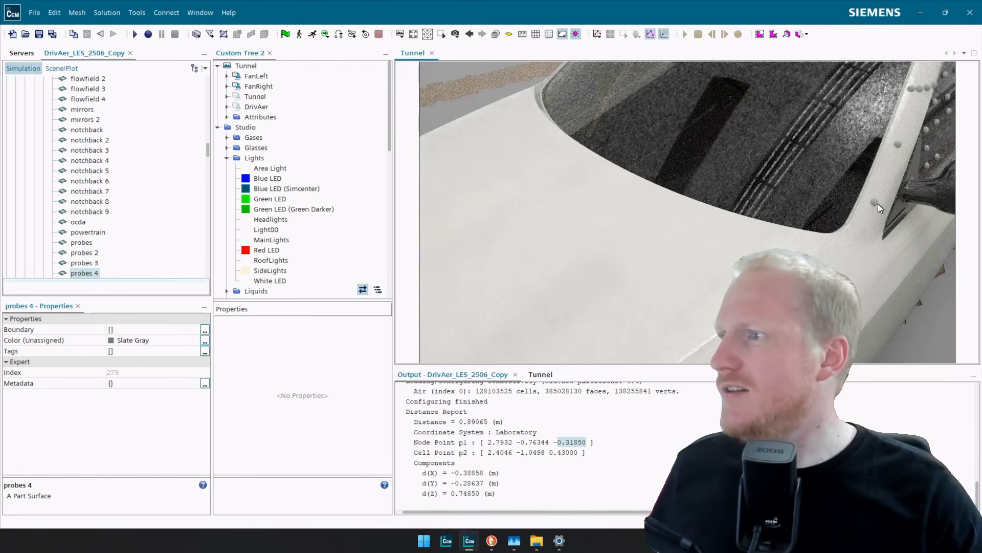
click(875, 201)
right_click(875, 201)
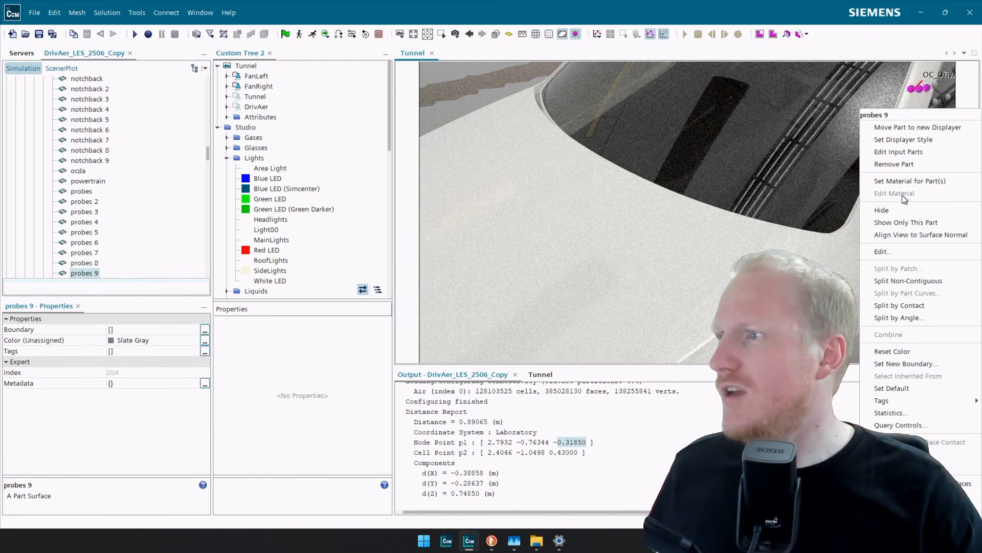
click(899, 210)
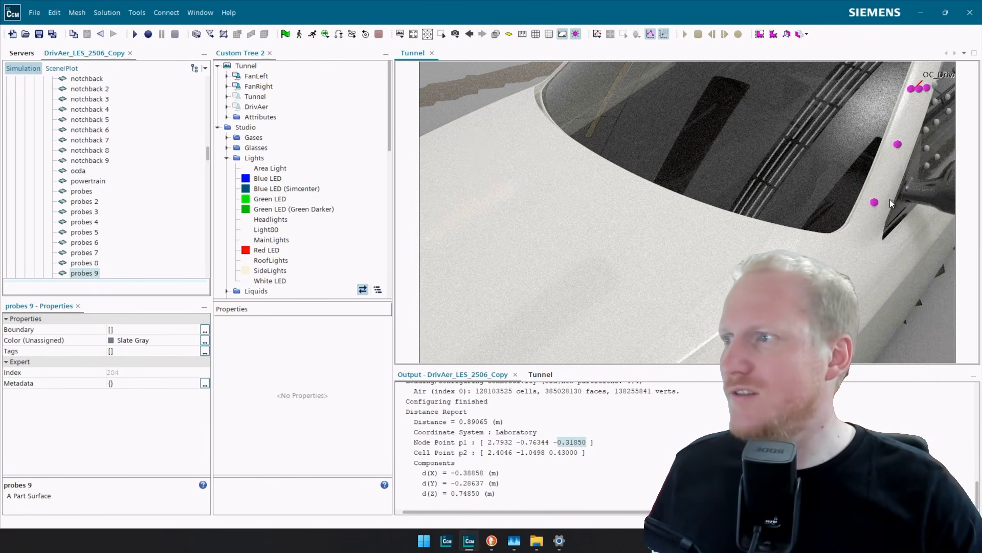
Remove the probes 8 and probes 3 surfaces on the car's side window from the Tunnel scene.
drag(890, 198, 726, 243)
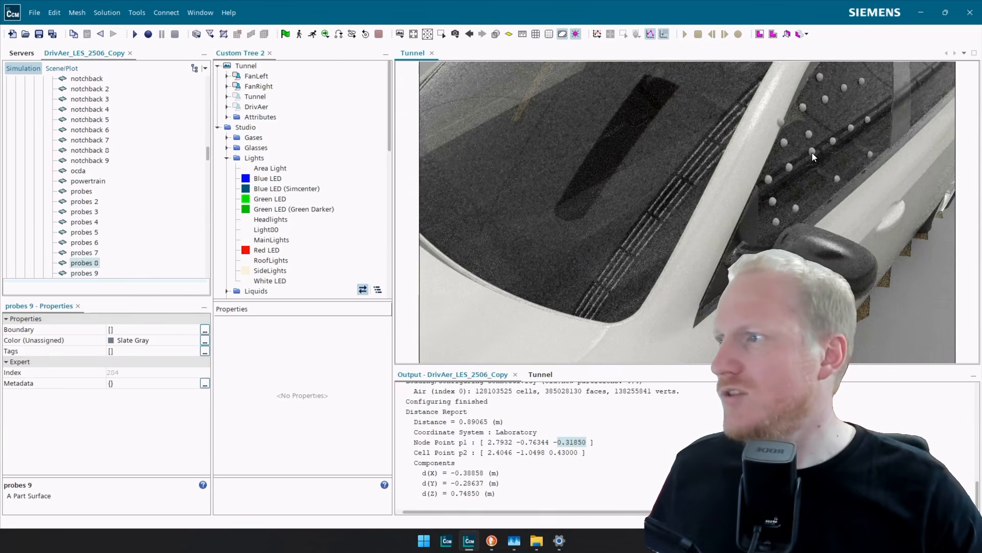
click(812, 152)
right_click(812, 152)
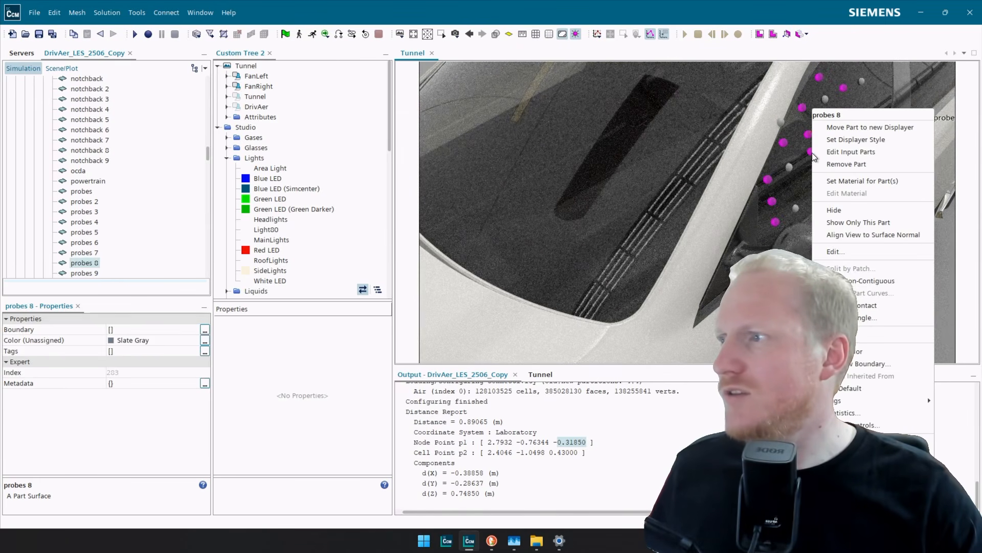
click(865, 166)
click(790, 170)
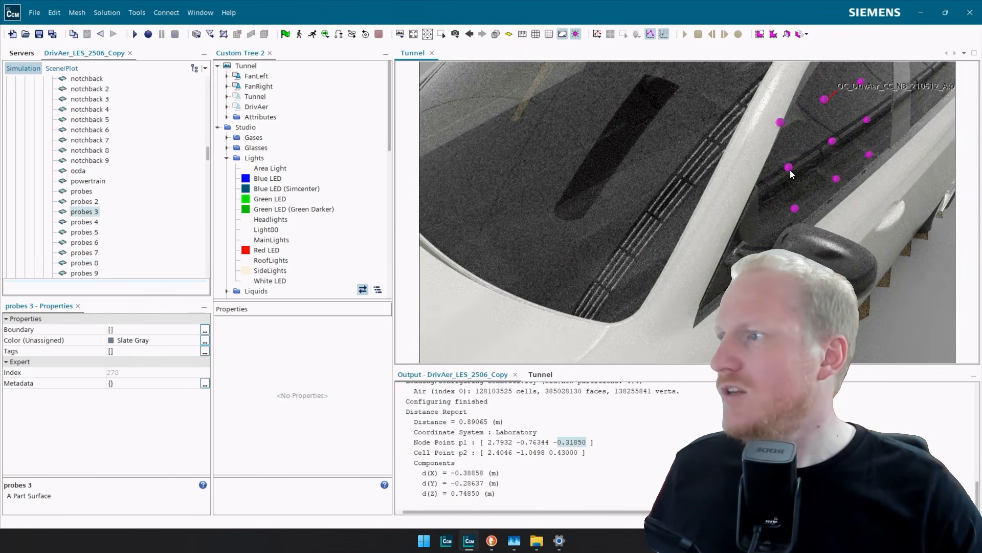
right_click(790, 170)
click(855, 167)
Show the car's front in the tunnel and open the properties of the Tunnel simple transform.
scroll(841, 183, down, 3)
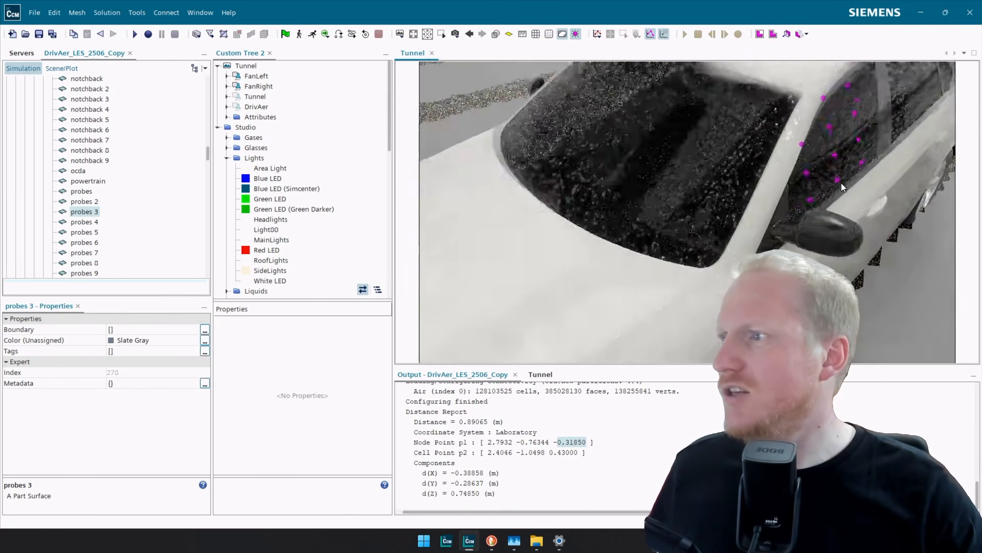
drag(848, 183, 917, 201)
scroll(879, 205, down, 8)
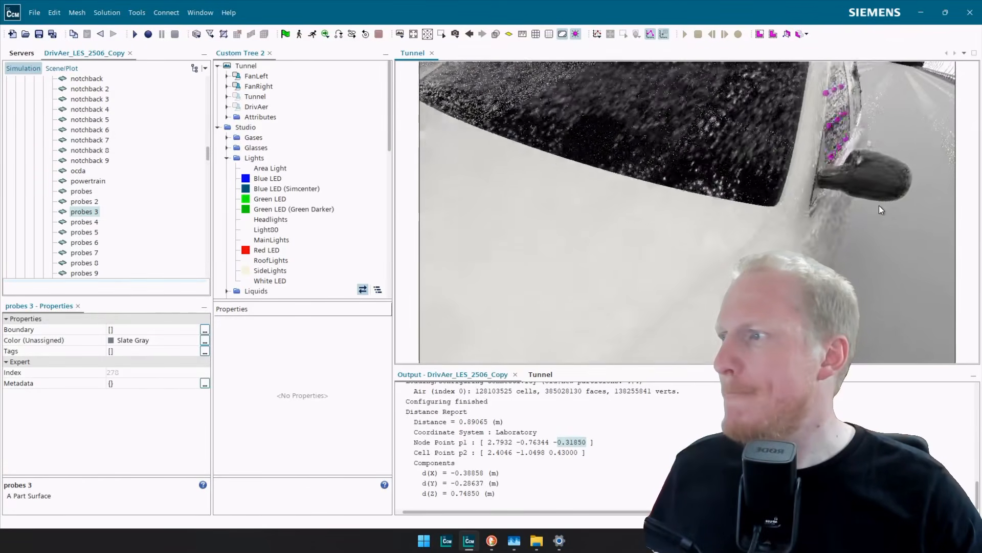
scroll(855, 213, up, 2)
drag(842, 217, 772, 220)
scroll(140, 254, down, 15)
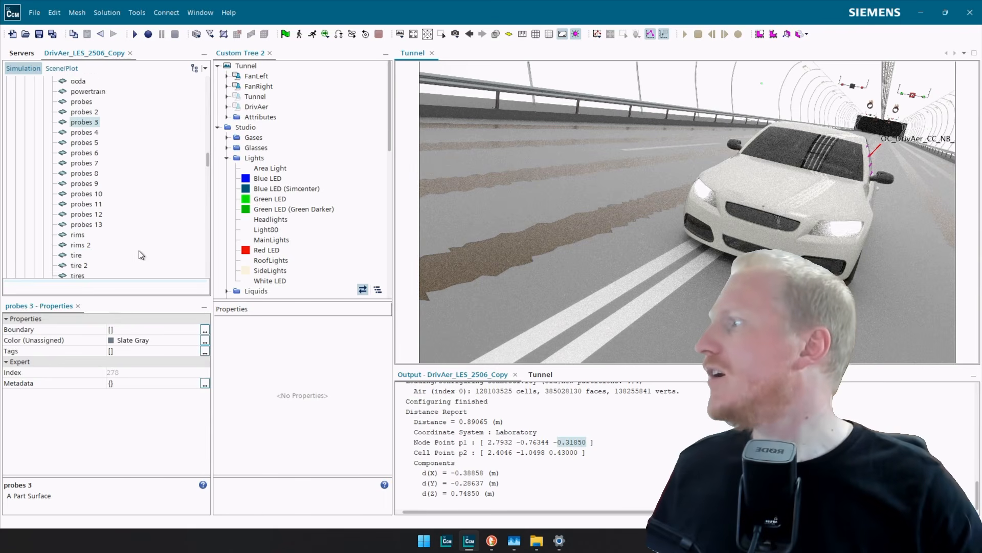
scroll(131, 247, down, 20)
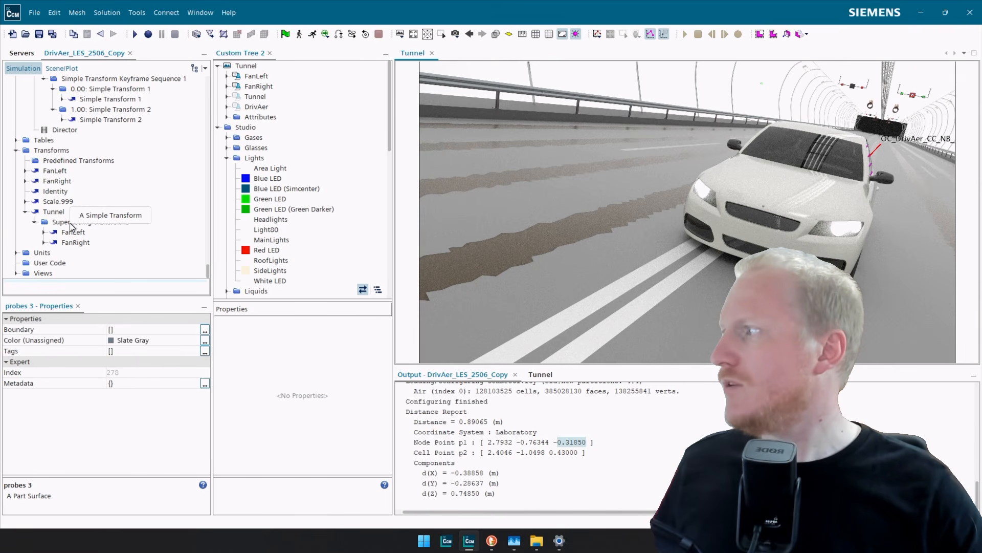
click(53, 213)
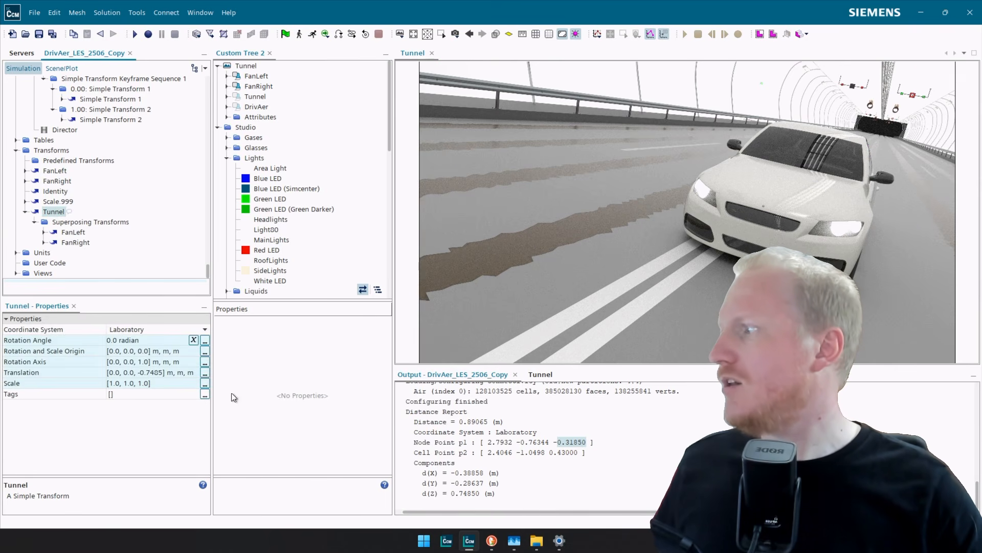
Try a Y translation of 1.0 m in the Tunnel transform.
click(130, 375)
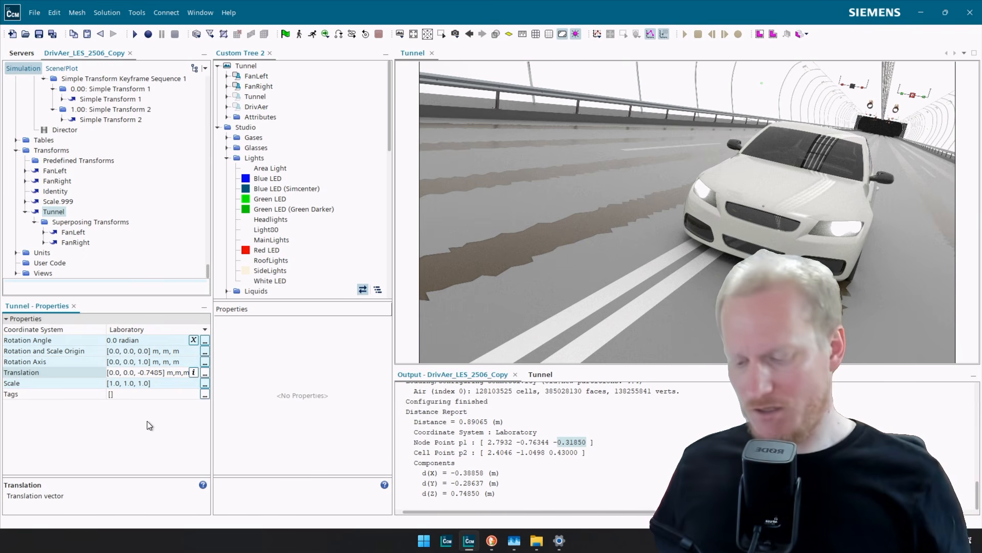
key(BackSpace)
text(1)
key(Return)
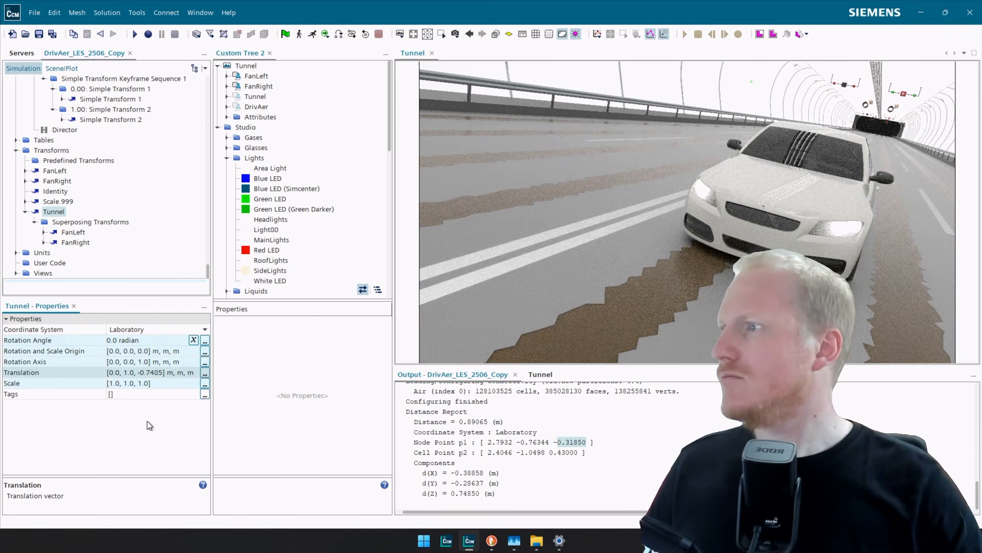
Try a Y translation of -2.0 m in the Tunnel transform.
click(126, 372)
text(-)
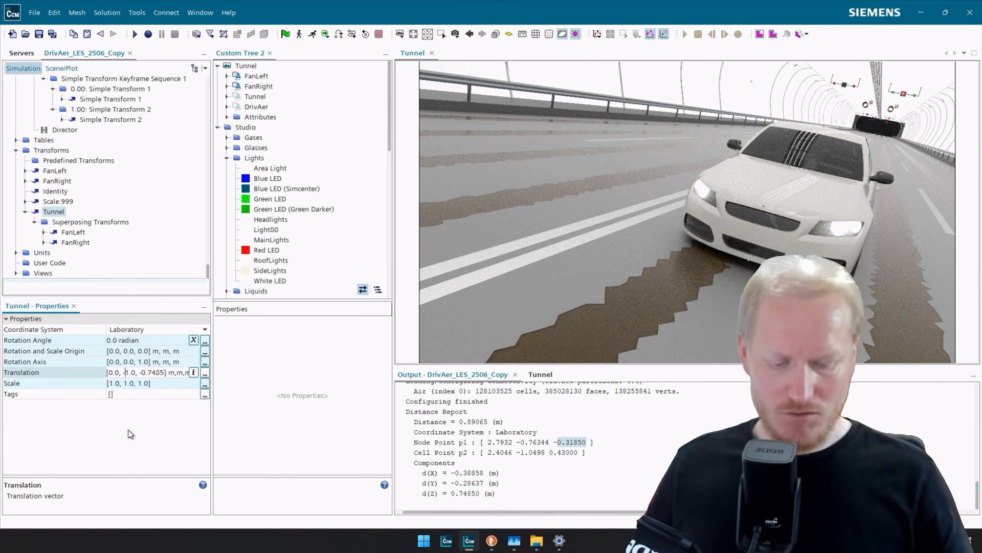
key(Delete)
text(2)
key(Return)
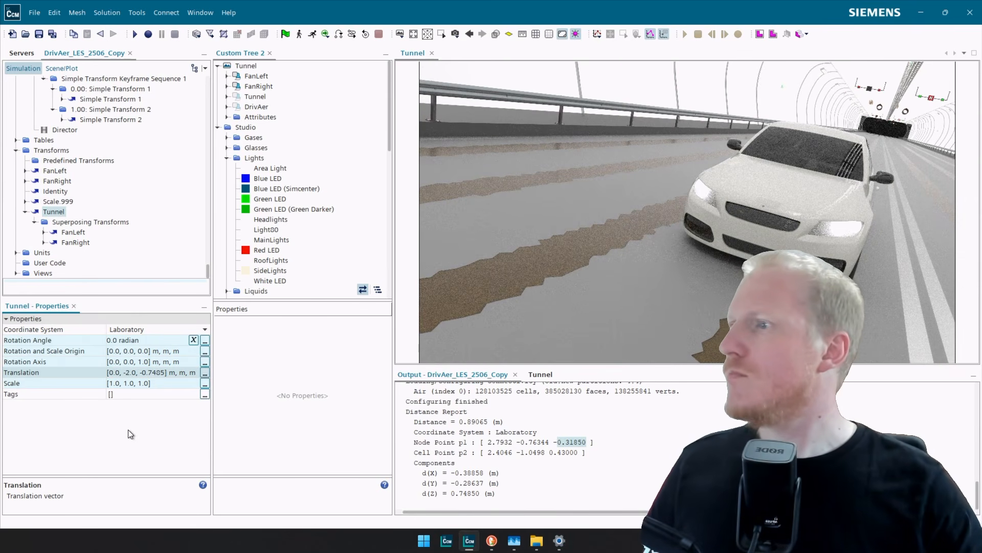
Set the Tunnel transform's Y translation to -2.5 m to shift the road sideways under the car.
drag(737, 287, 787, 245)
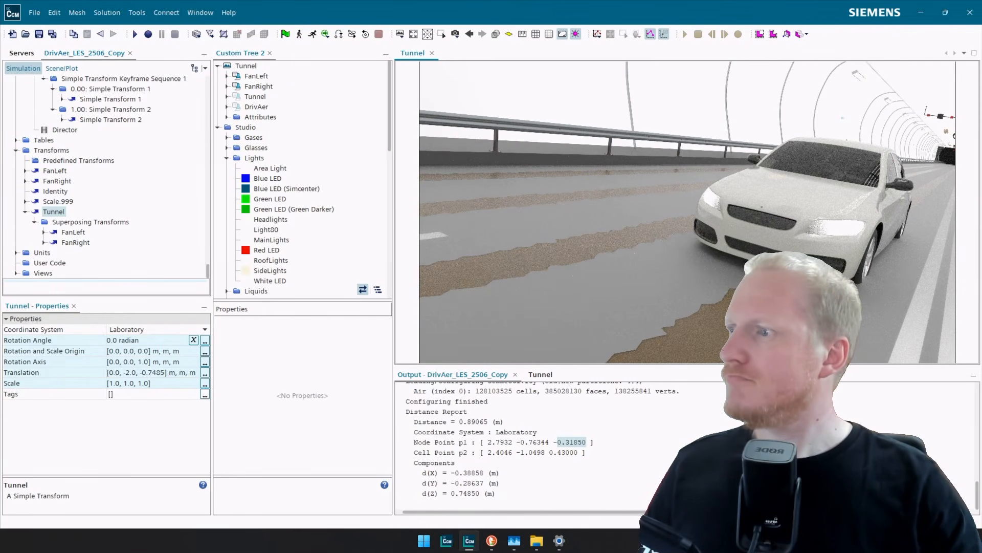
click(129, 372)
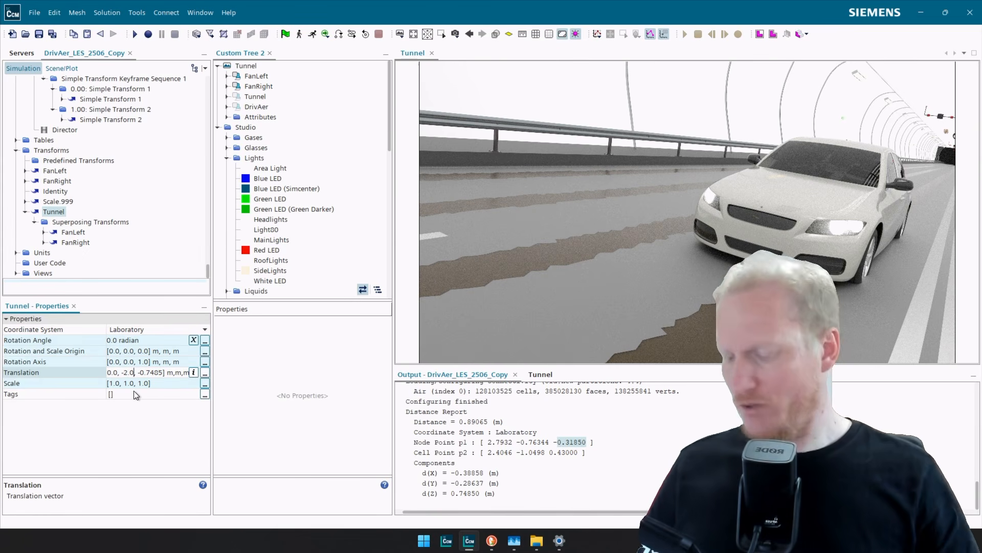
key(BackSpace)
text(5)
key(Return)
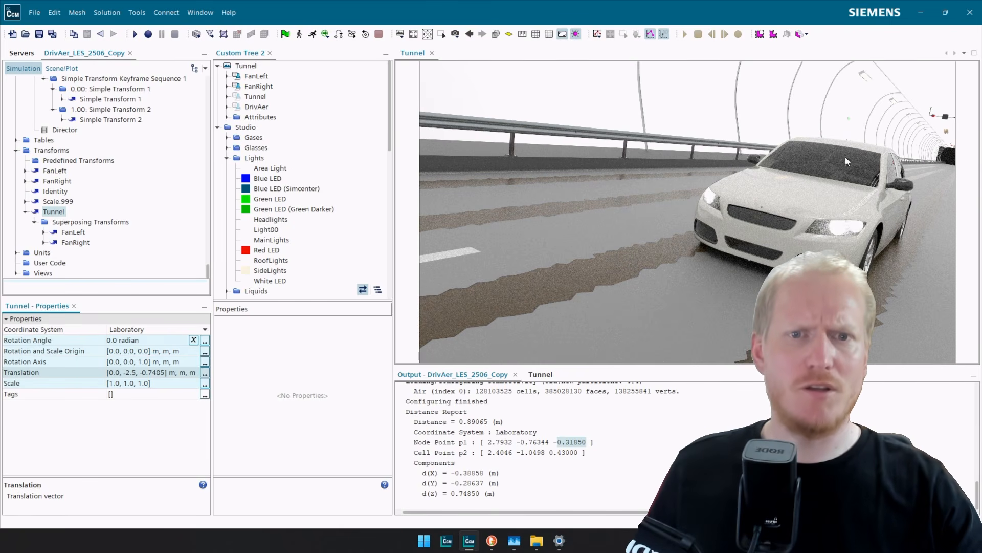
Try a Z translation of -0.8 m in the Tunnel transform while viewing the front wheel from the side.
drag(614, 190, 590, 229)
drag(648, 214, 806, 217)
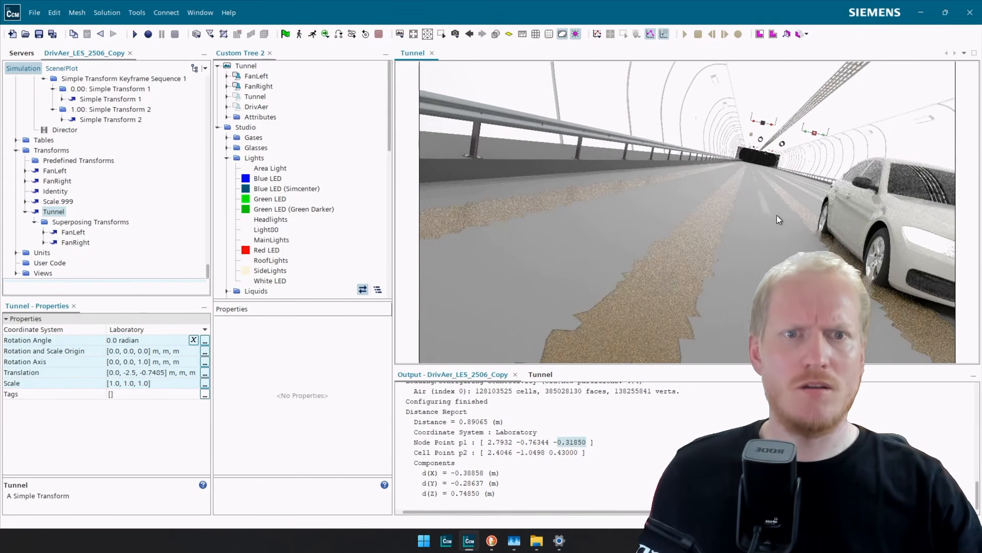
drag(777, 214, 696, 299)
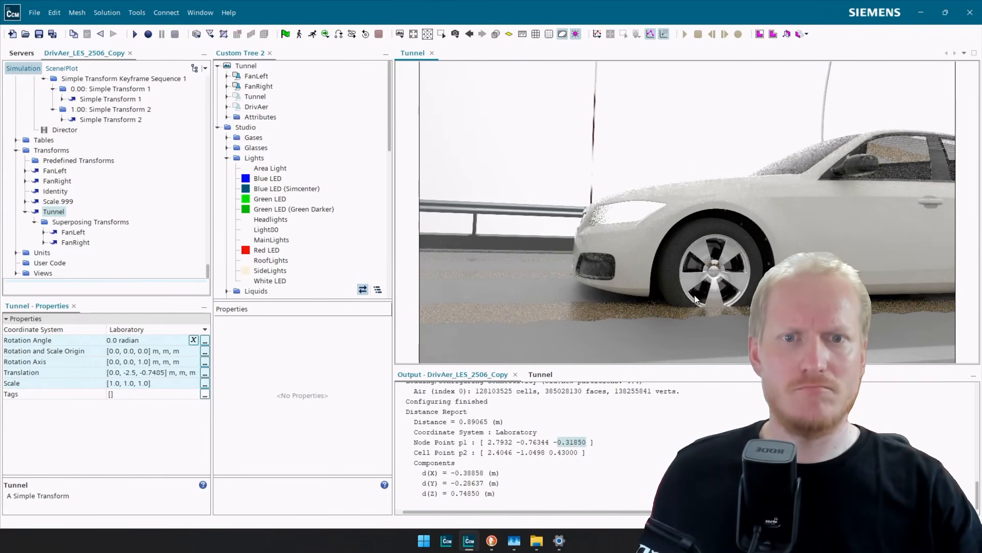
click(172, 375)
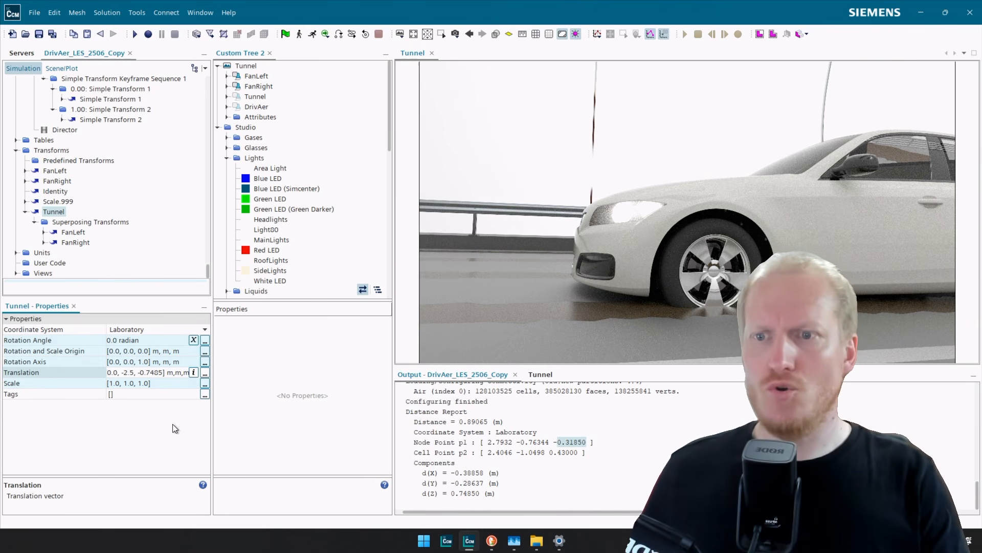
key(BackSpace)
key(BackSpace)
key(BackSpace)
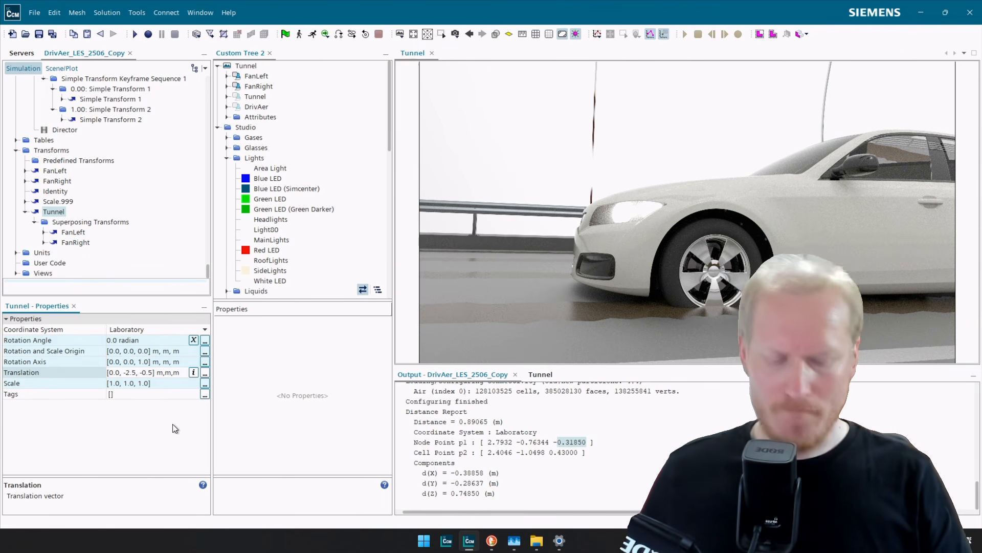
text(7)
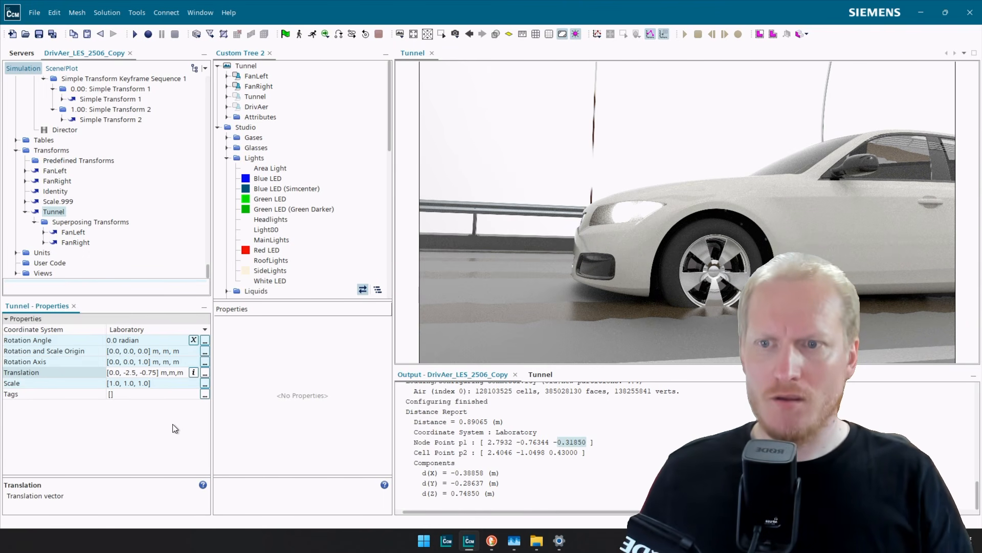
key(BackSpace)
key(Delete)
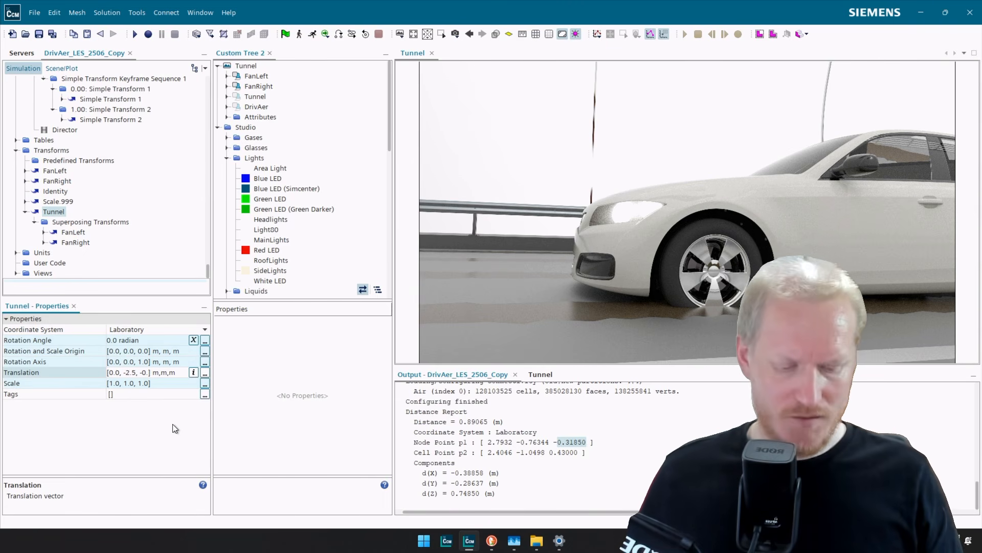
text(8)
key(Return)
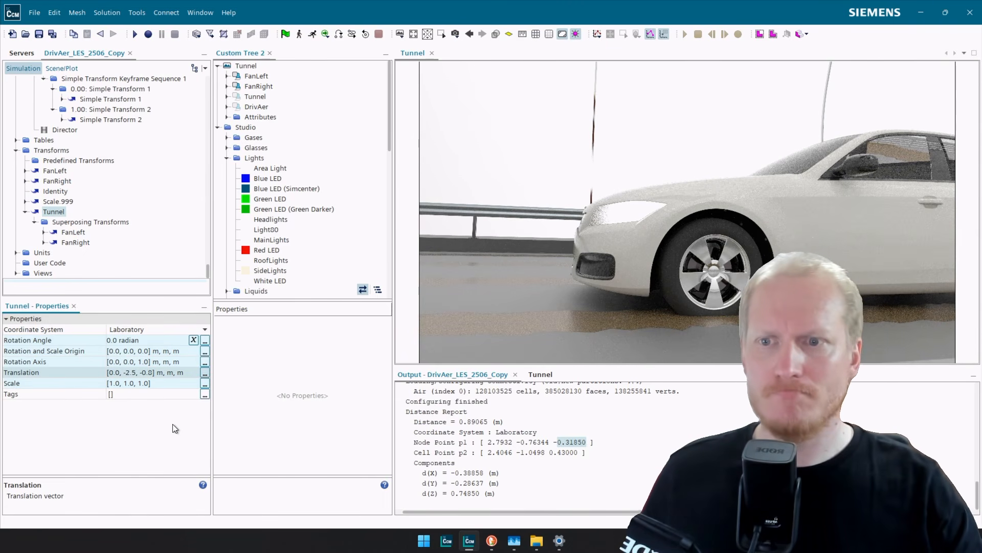
Try a Z translation of -0.9 m in the Tunnel transform.
click(153, 373)
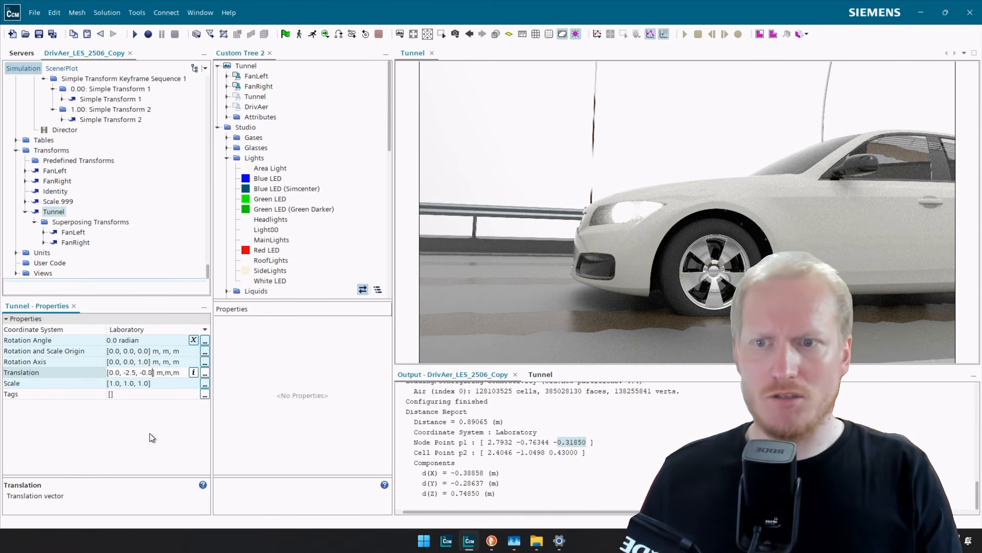
key(BackSpace)
text(9)
key(Return)
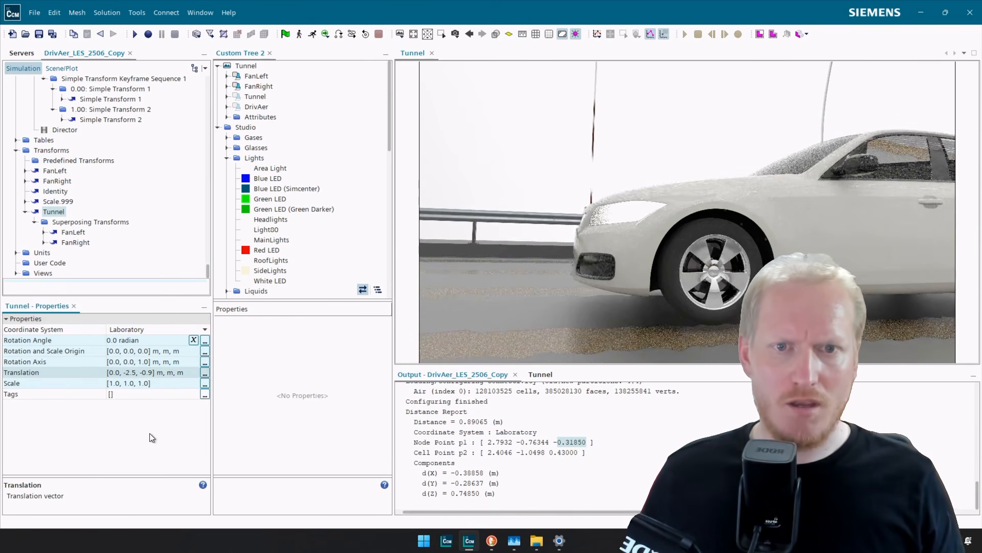
Set the Tunnel transform's Z translation to -0.87 m and inspect the front tire's contact with the road.
click(149, 373)
key(BackSpace)
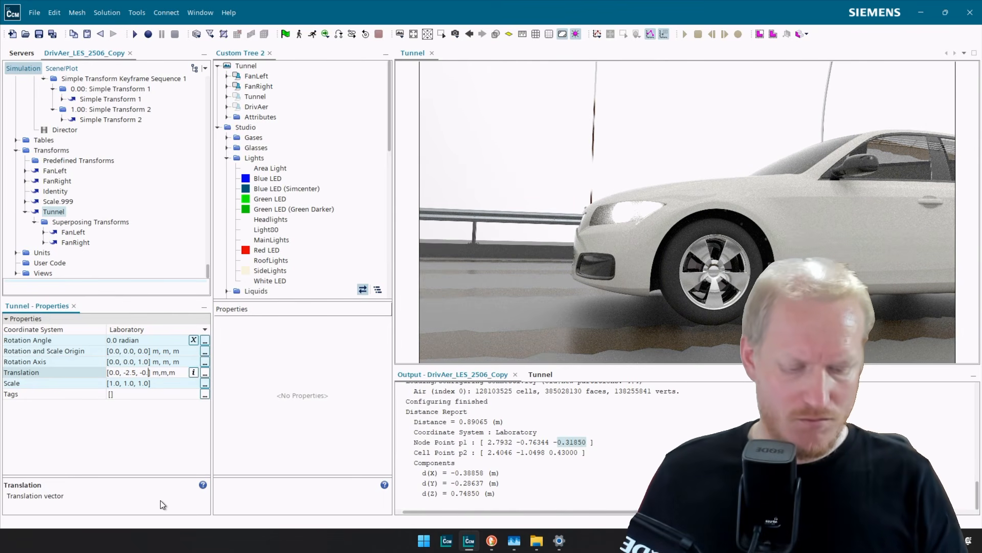
text(87)
key(Return)
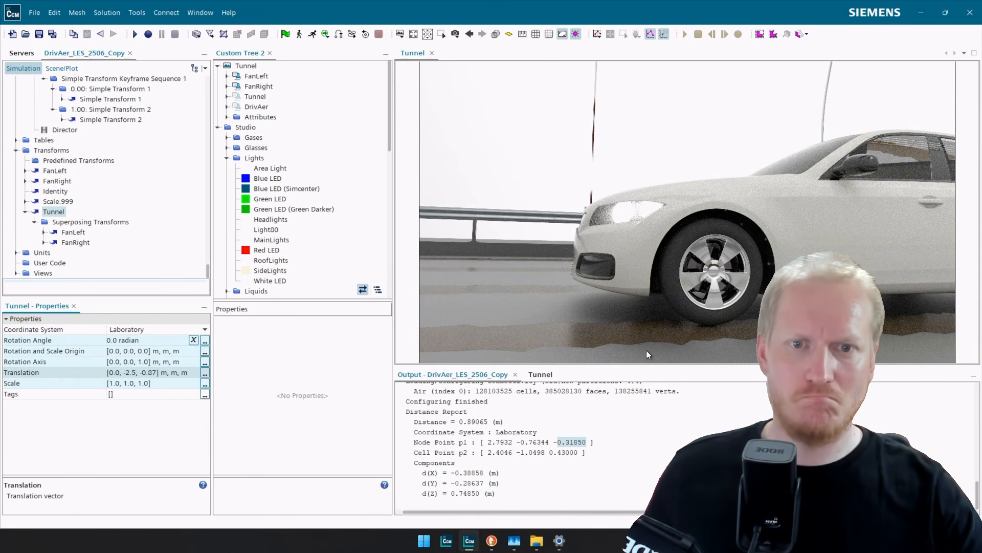
scroll(738, 323, up, 3)
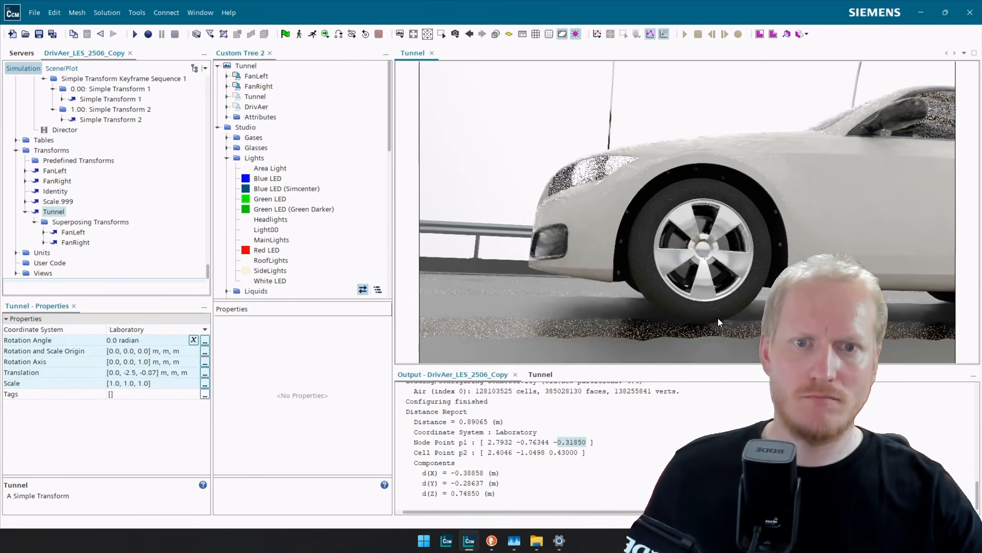
Set the Tunnel transform's Z translation to -0.85 m and check the whole car on the road.
scroll(717, 318, up, 3)
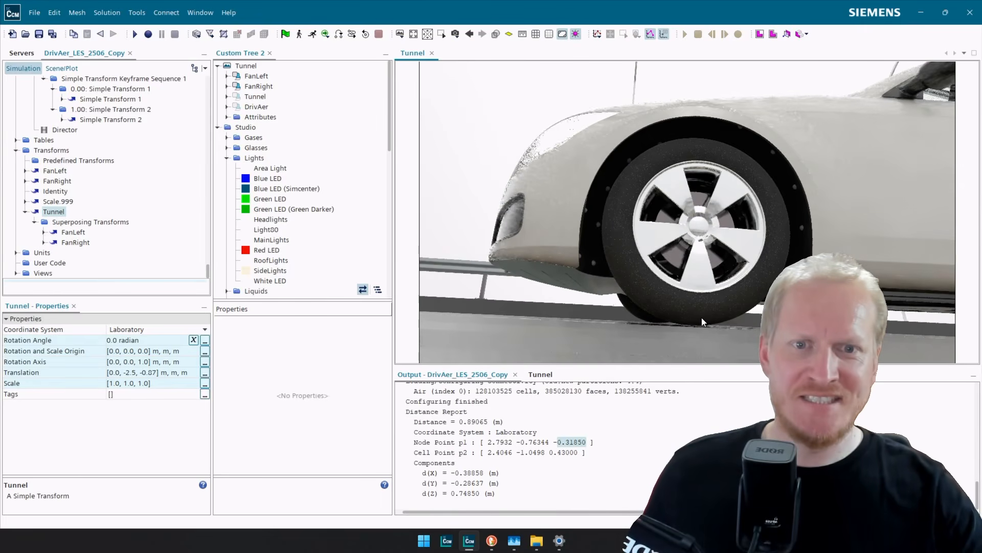
scroll(701, 317, up, 1)
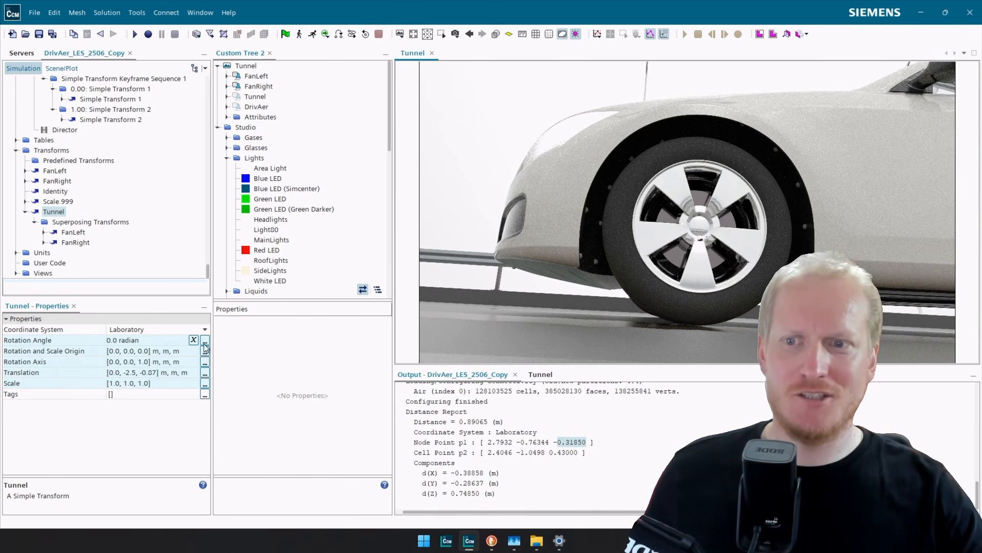
click(152, 371)
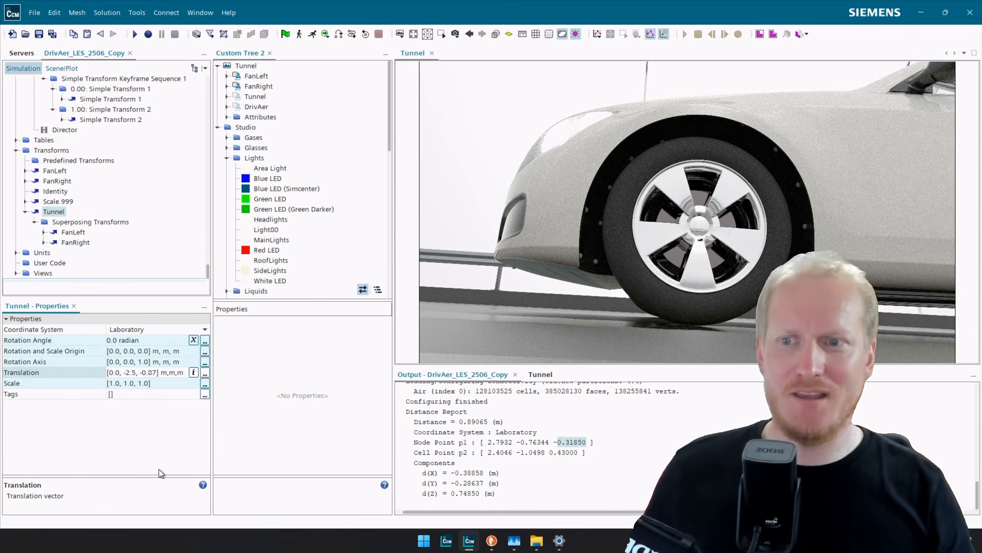
key(BackSpace)
text(5)
key(Return)
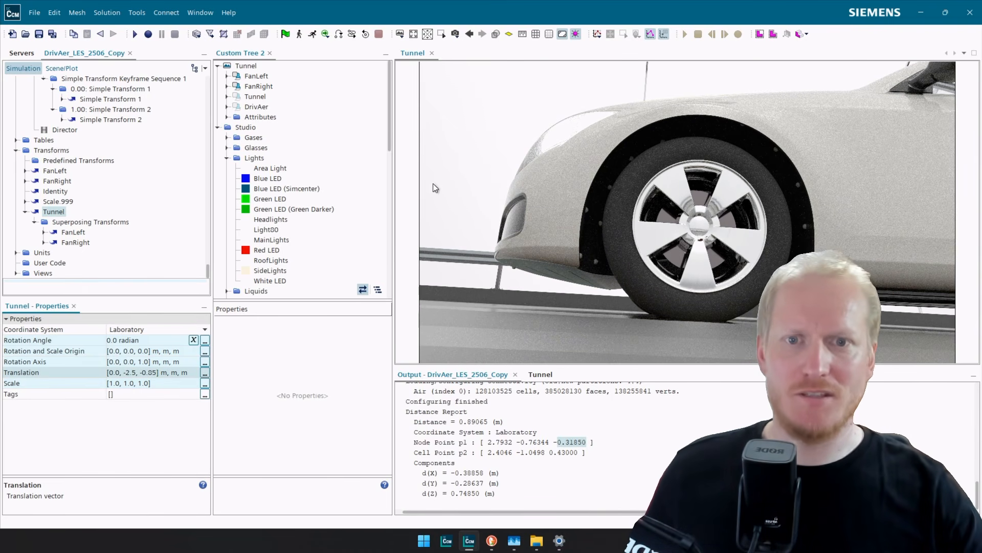
drag(625, 256, 692, 216)
scroll(729, 274, down, 3)
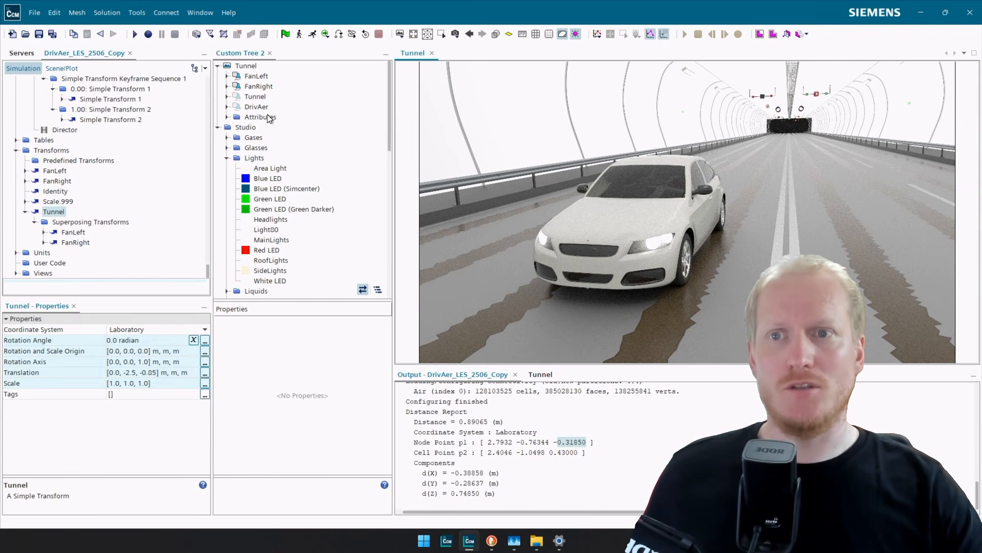
Switch the FanLeft and FanRight displayers to the matching fan transforms superposed on the Tunnel transform.
click(256, 75)
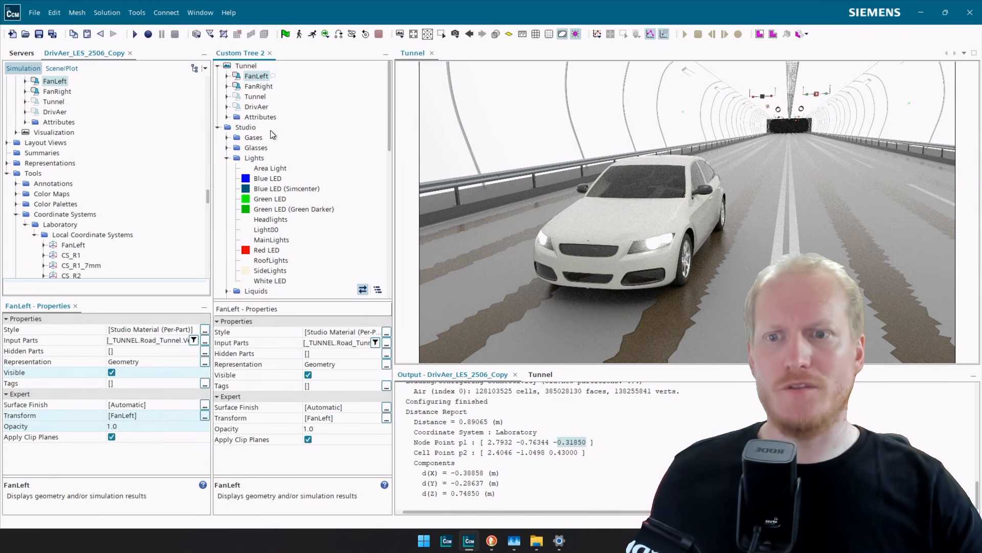
click(333, 418)
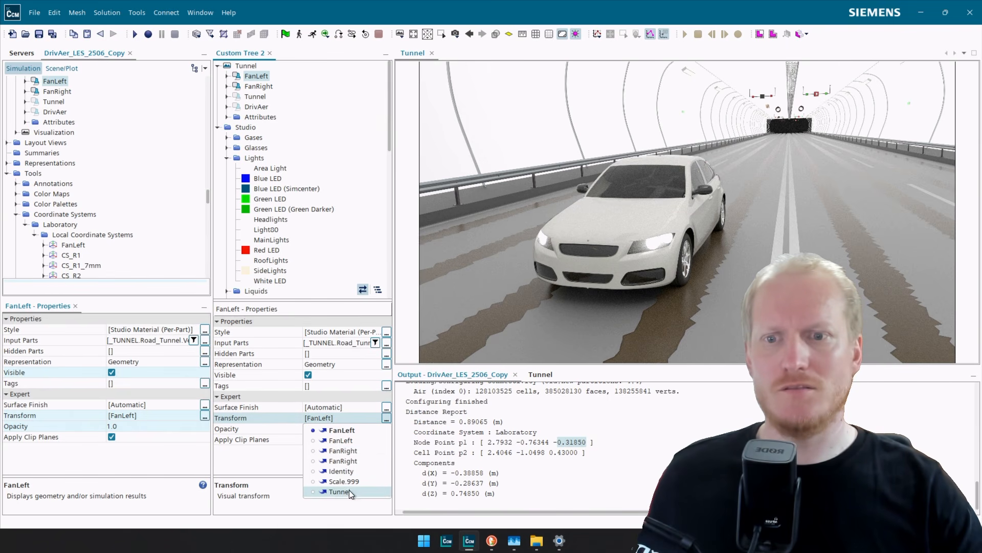
click(341, 441)
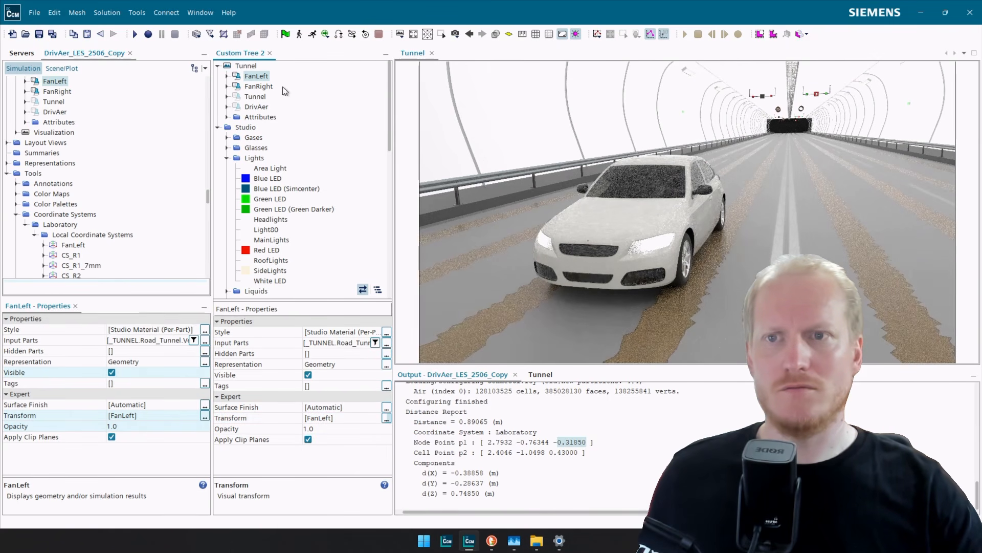
click(262, 87)
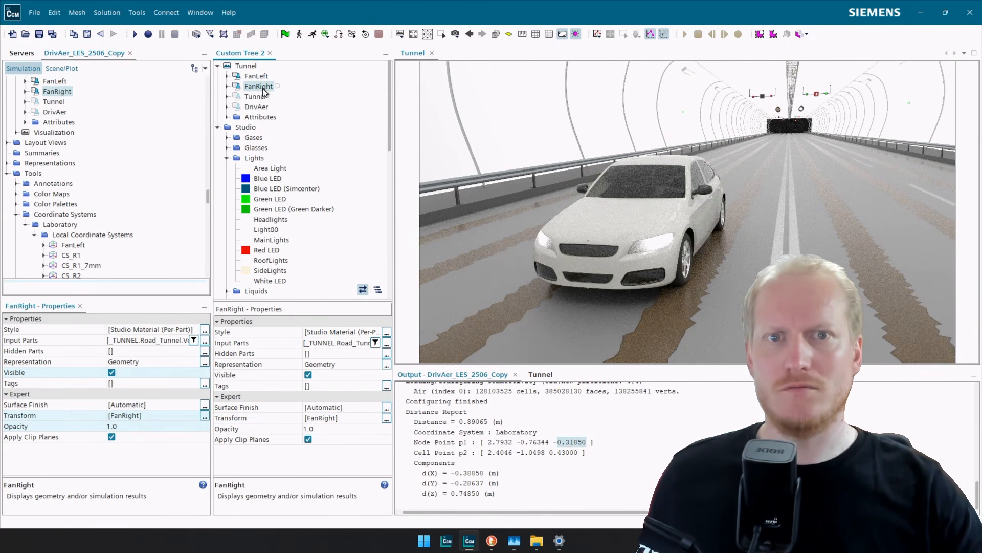
click(336, 418)
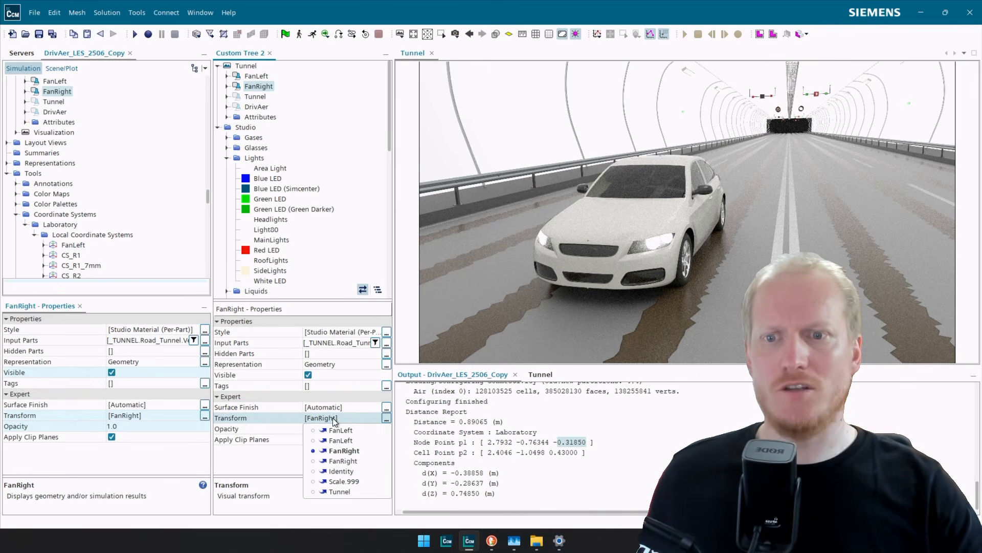
click(351, 462)
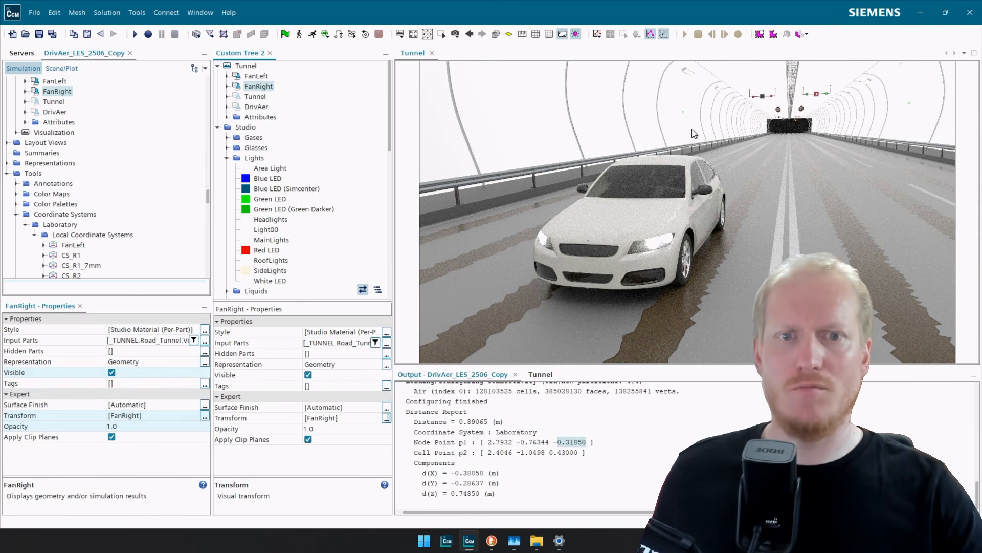
Remove tunnelwall from the Tunnel displayer's hidden parts so the wall is rendered again.
click(256, 97)
click(387, 354)
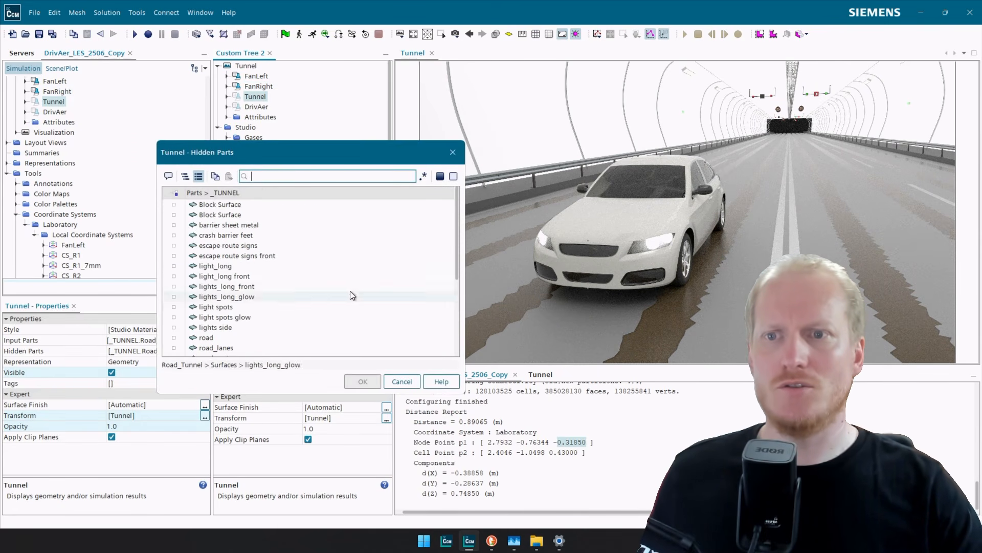
scroll(221, 284, down, 5)
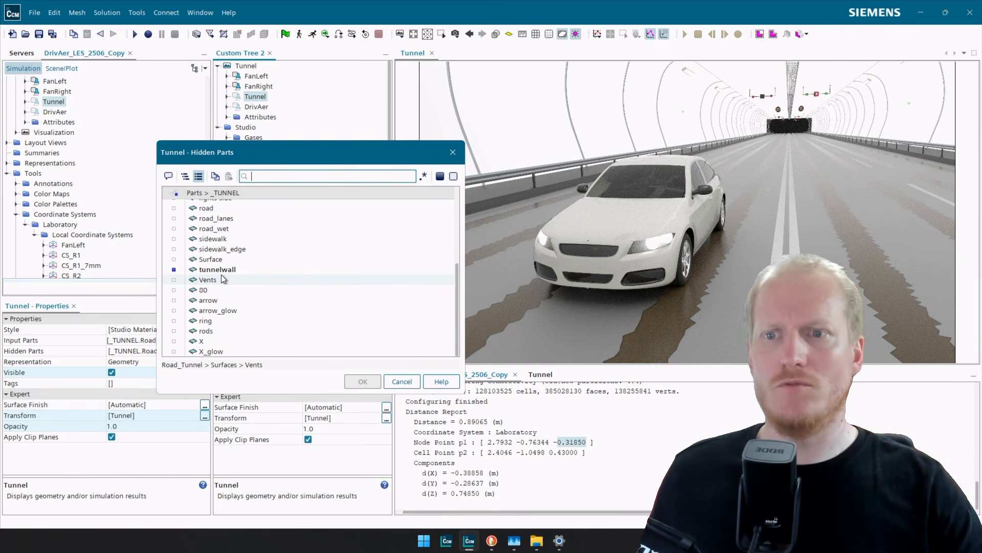
click(223, 271)
click(367, 382)
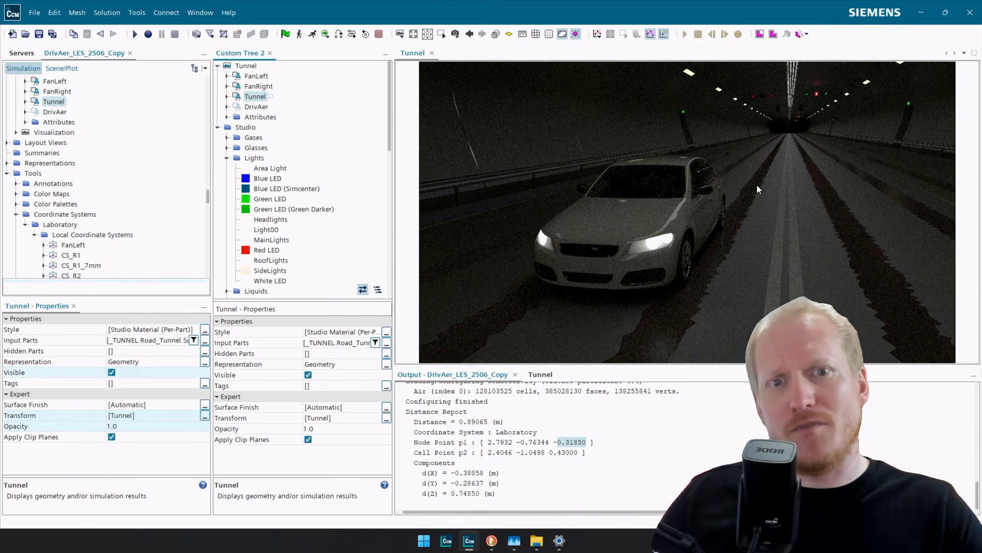
Apply the Atlantic Seawater liquid material to the road_wet surface and inspect the car and road up close.
click(857, 235)
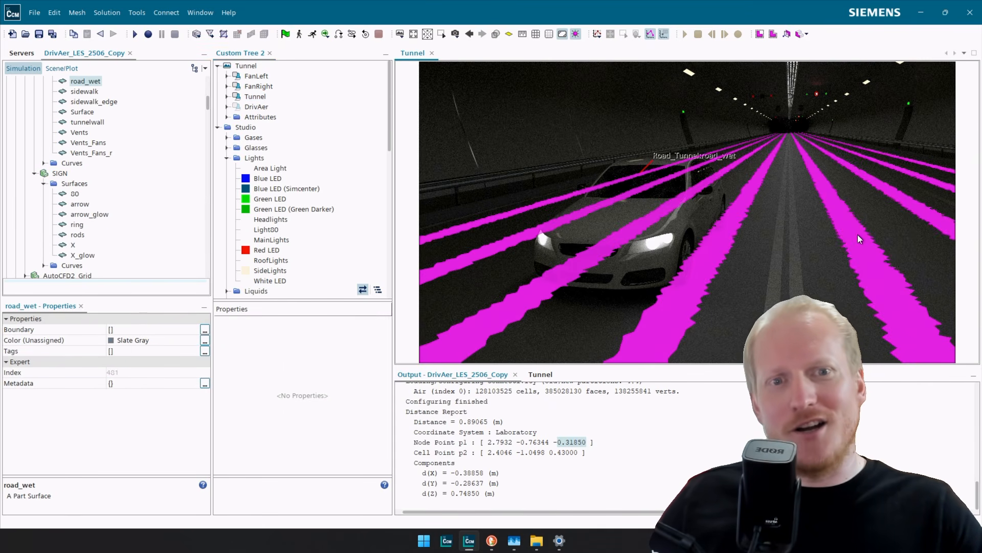
right_click(858, 235)
click(906, 181)
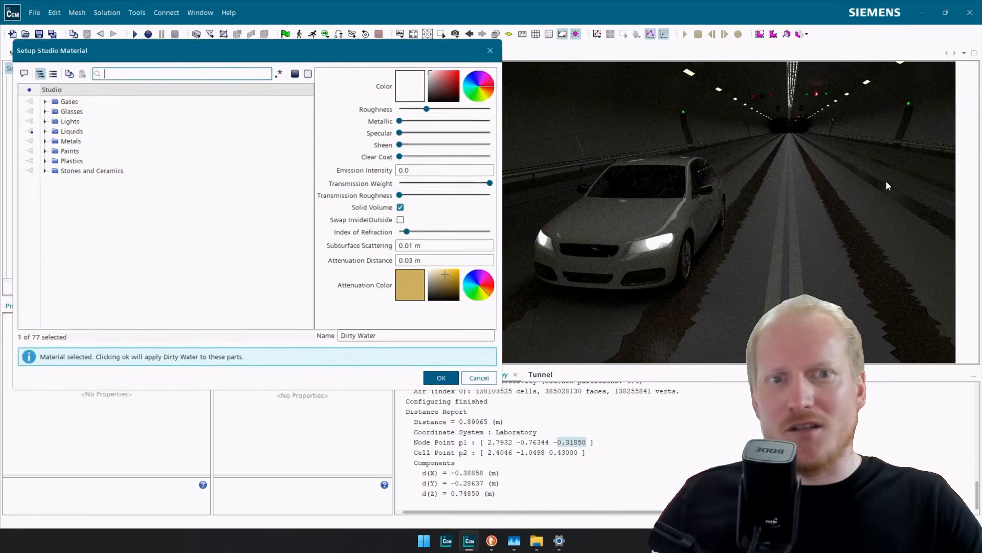
click(38, 129)
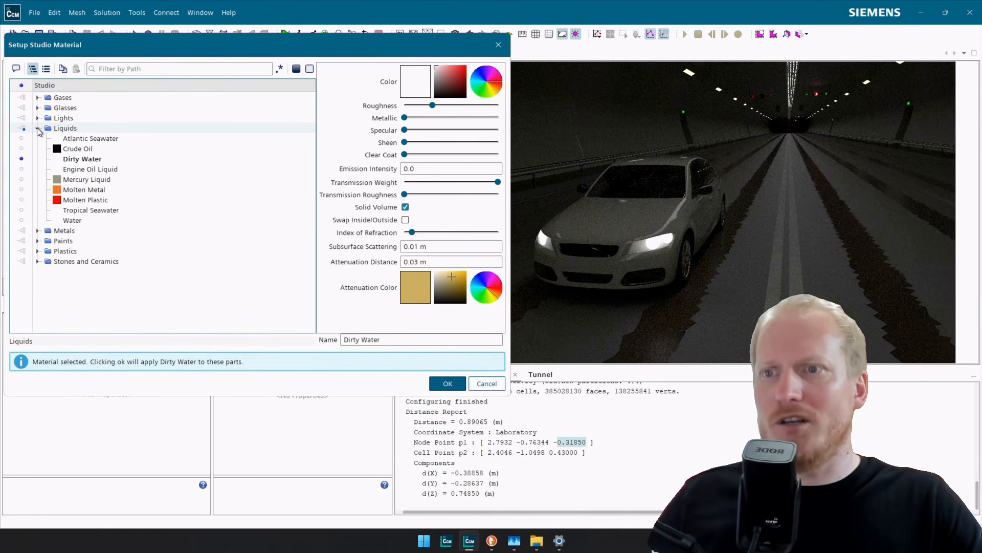
click(90, 138)
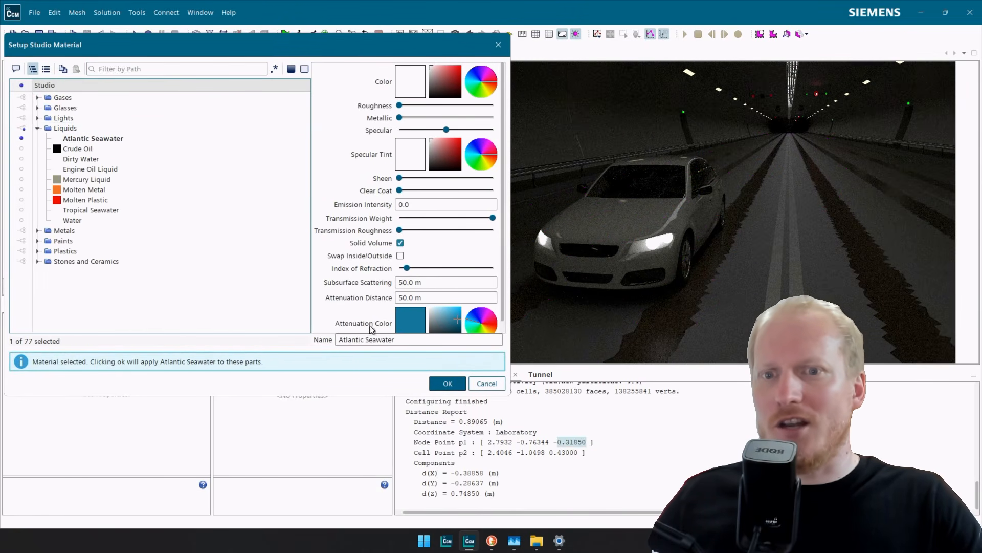
click(448, 384)
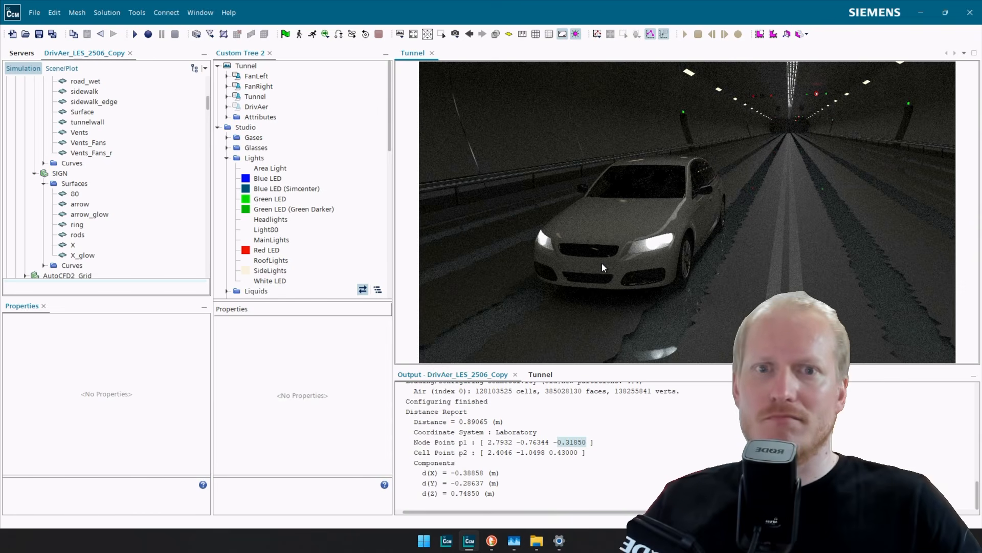
scroll(590, 250, up, 5)
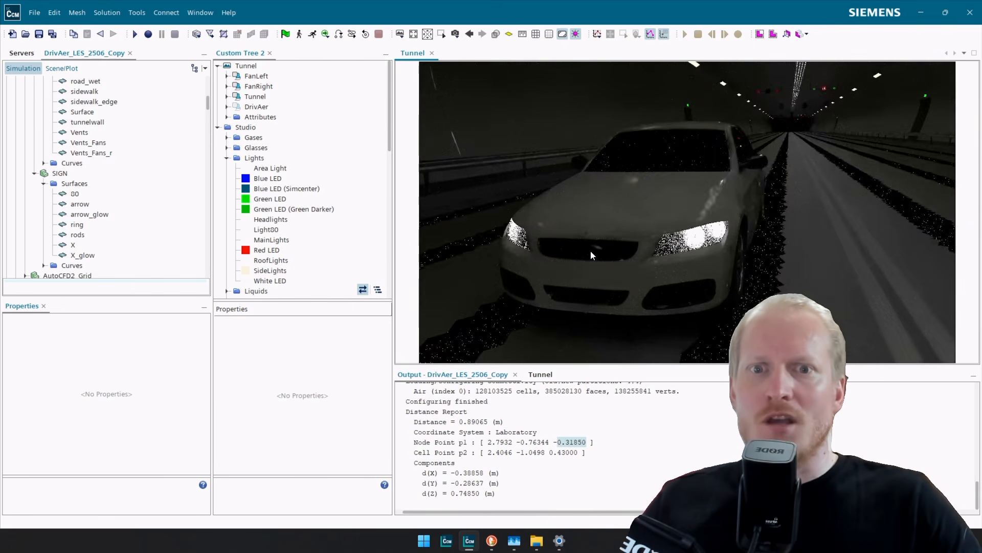
scroll(609, 245, up, 3)
scroll(600, 250, down, 6)
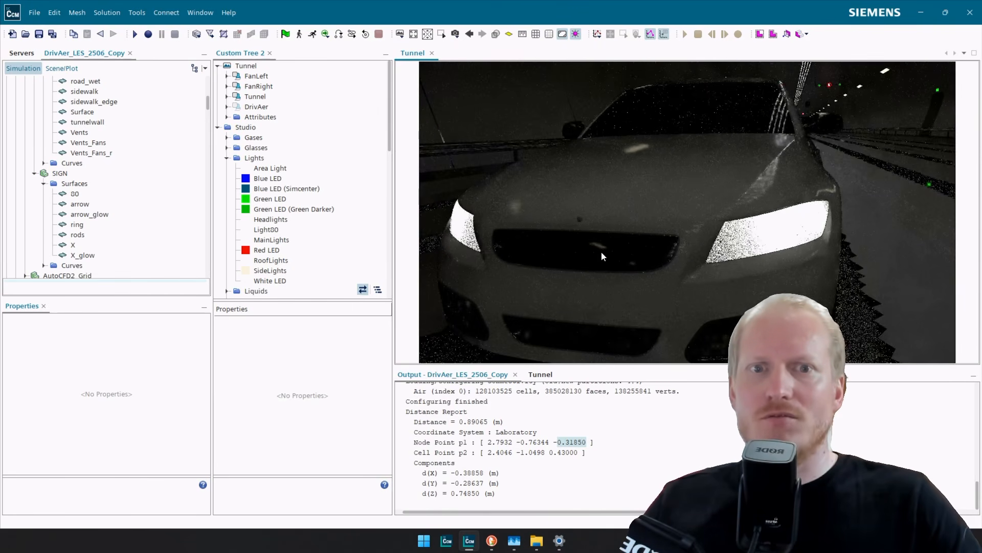
scroll(600, 250, down, 2)
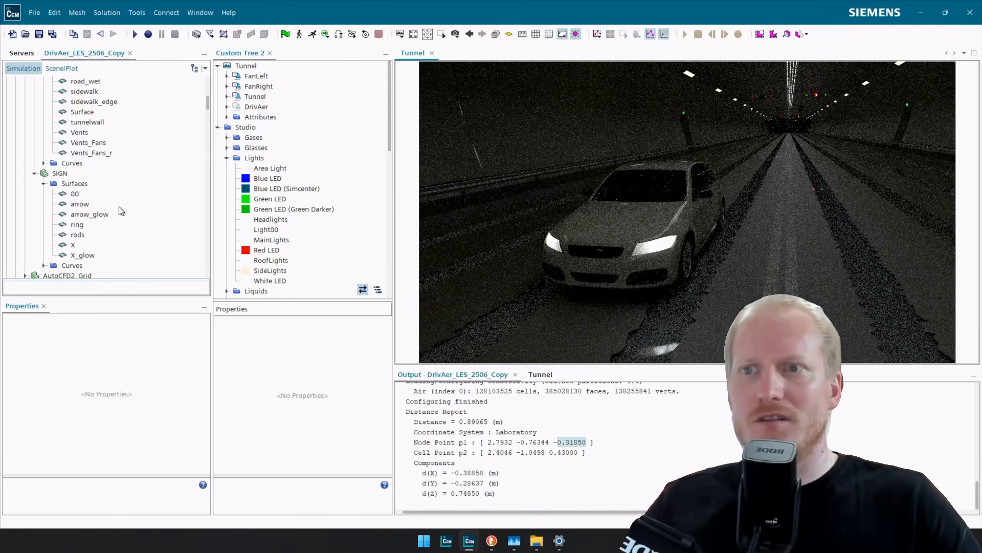
Look through the geometry parts under DrivAER_Setup and WindTunnel for the SIMCENTER logo parts.
scroll(105, 210, up, 6)
scroll(105, 210, up, 3)
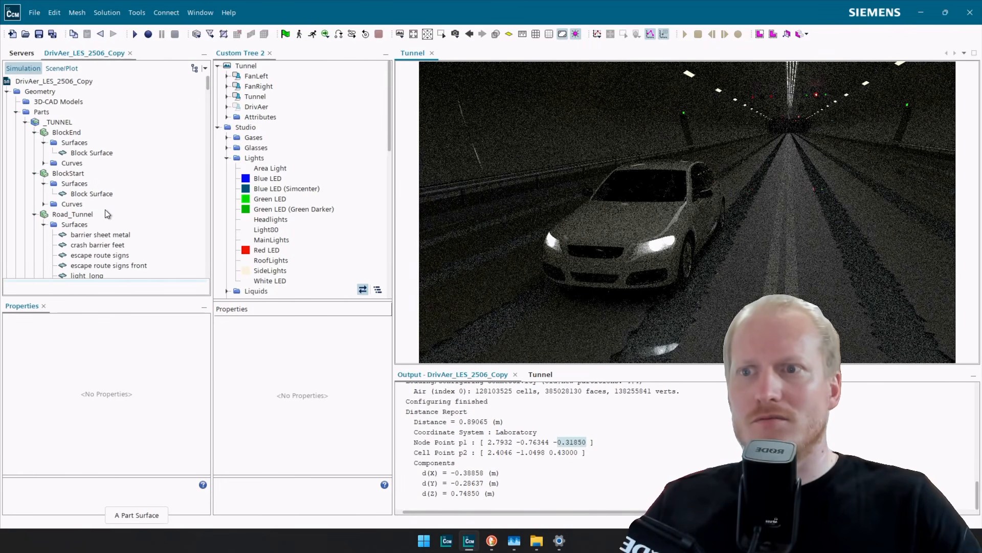
scroll(105, 210, down, 10)
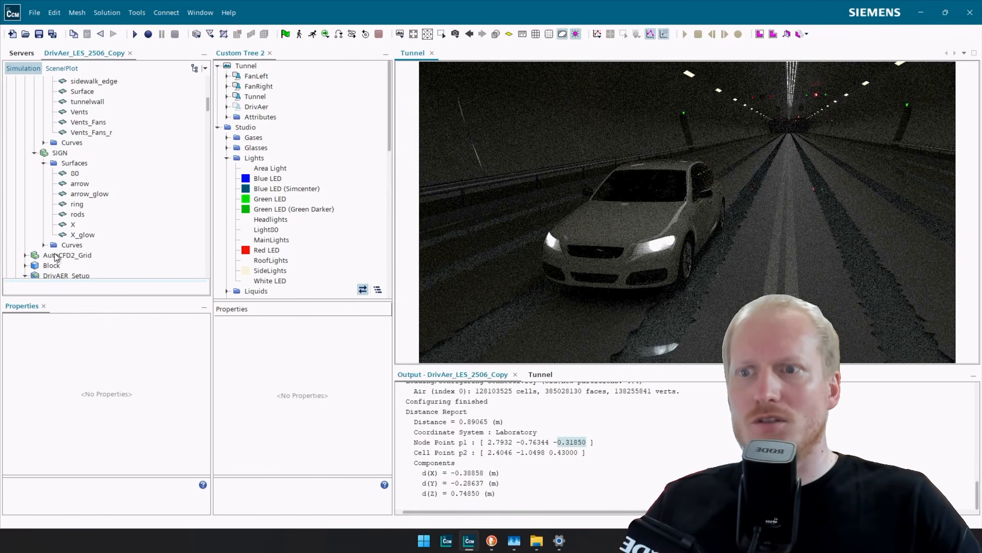
scroll(56, 260, down, 1)
scroll(53, 237, down, 8)
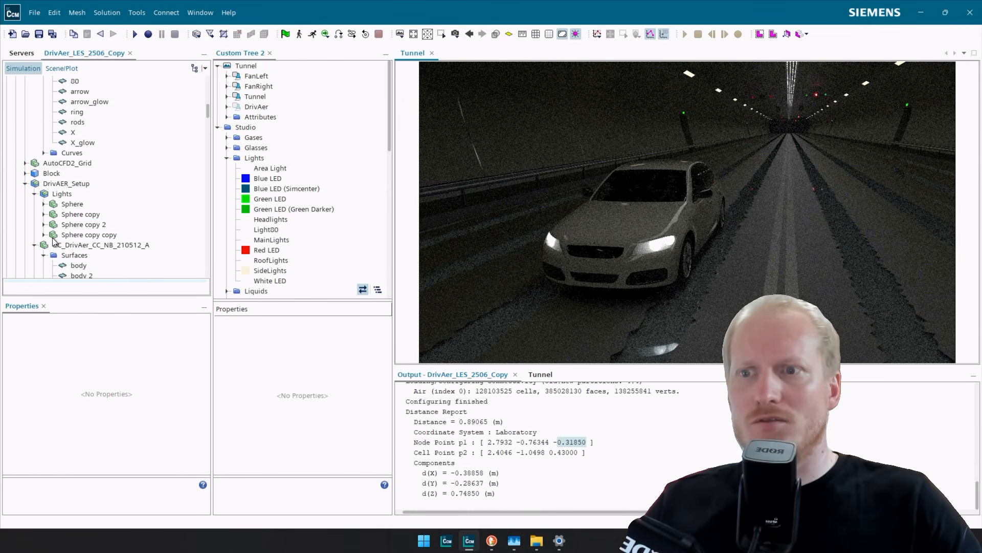
scroll(51, 230, down, 10)
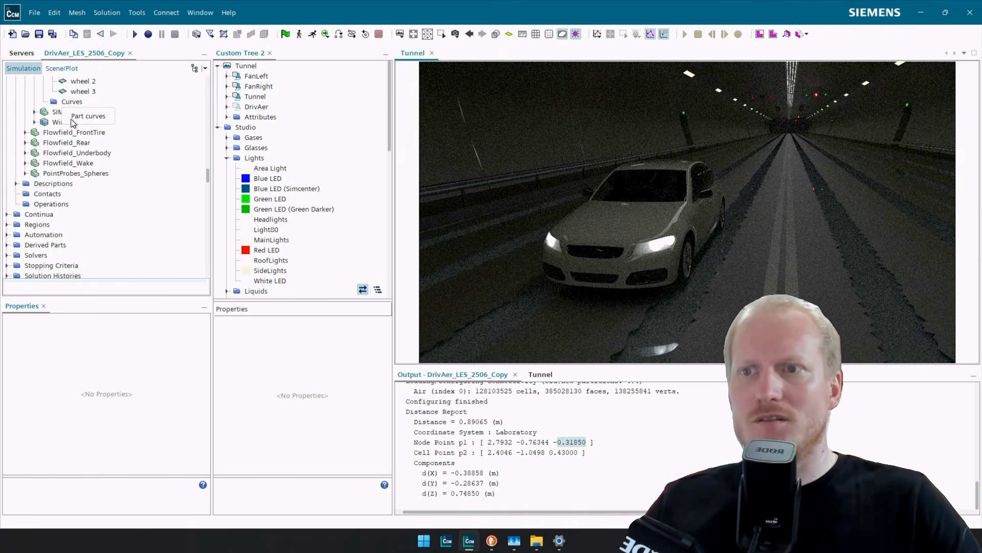
click(67, 113)
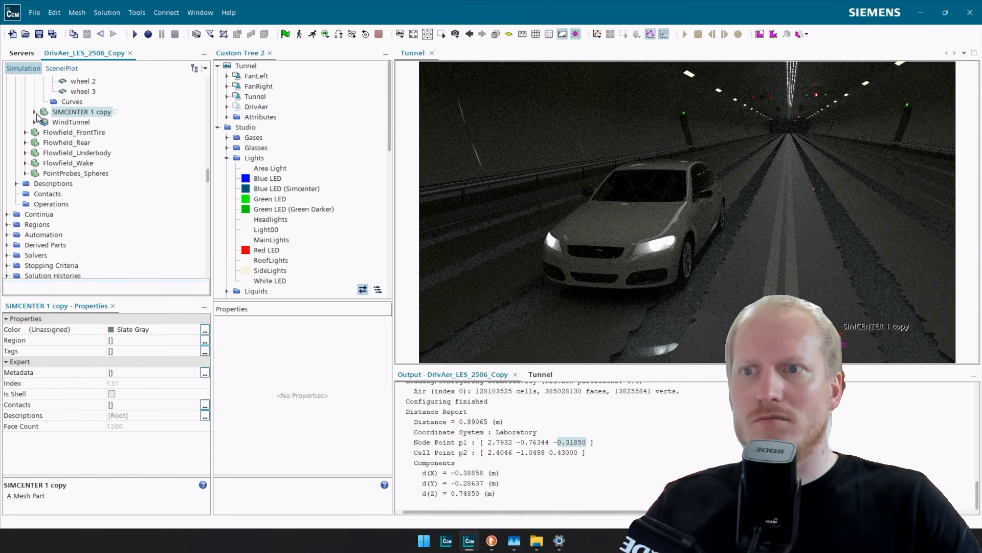
scroll(44, 128, up, 10)
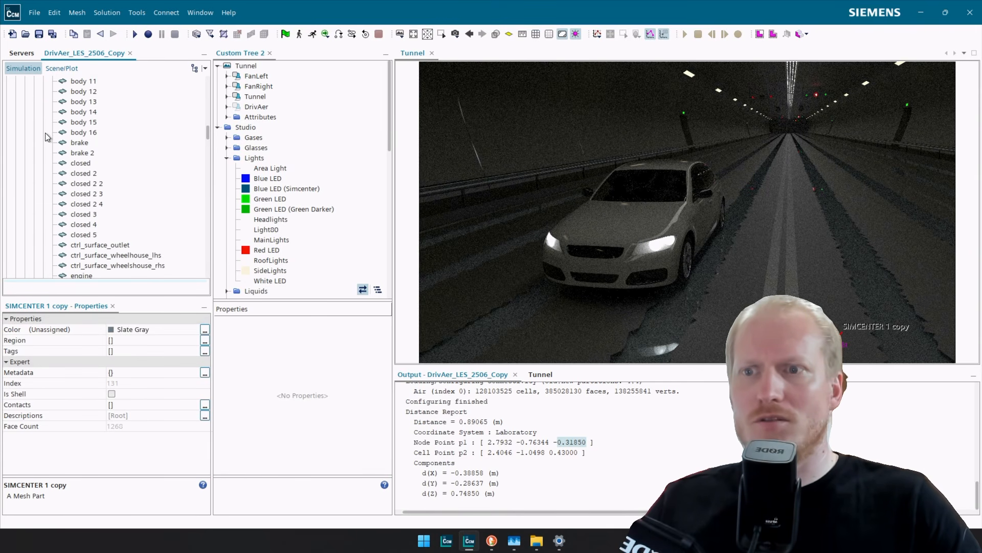
scroll(47, 137, up, 7)
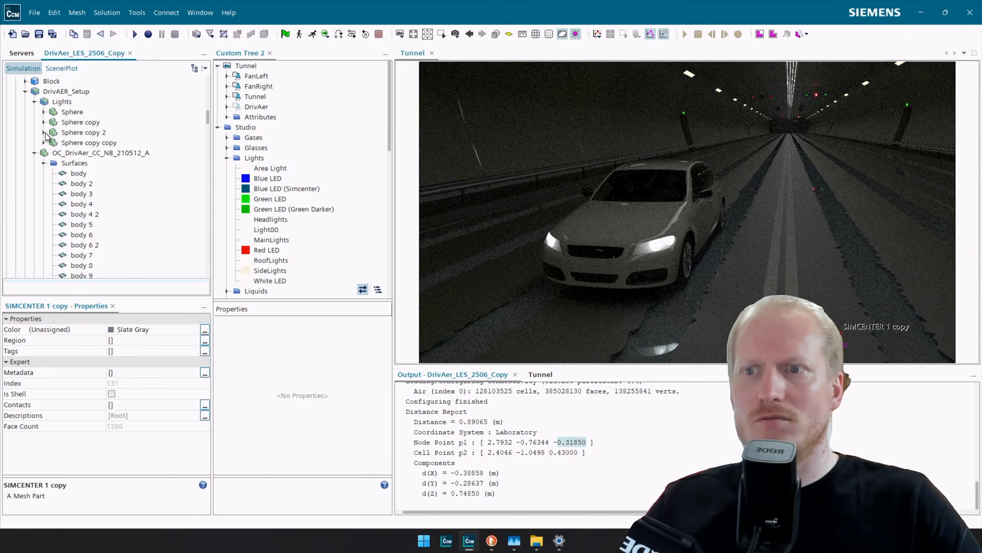
click(44, 163)
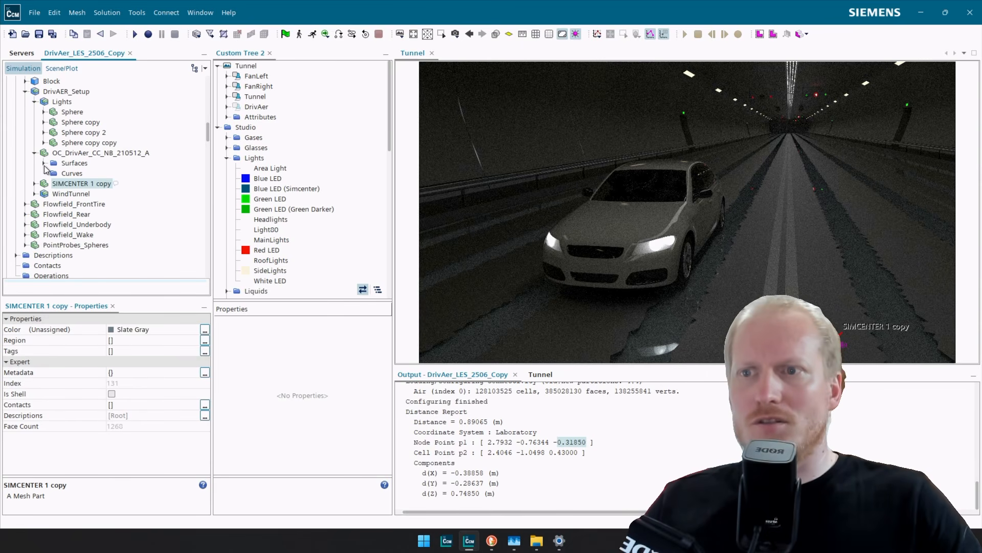
click(34, 194)
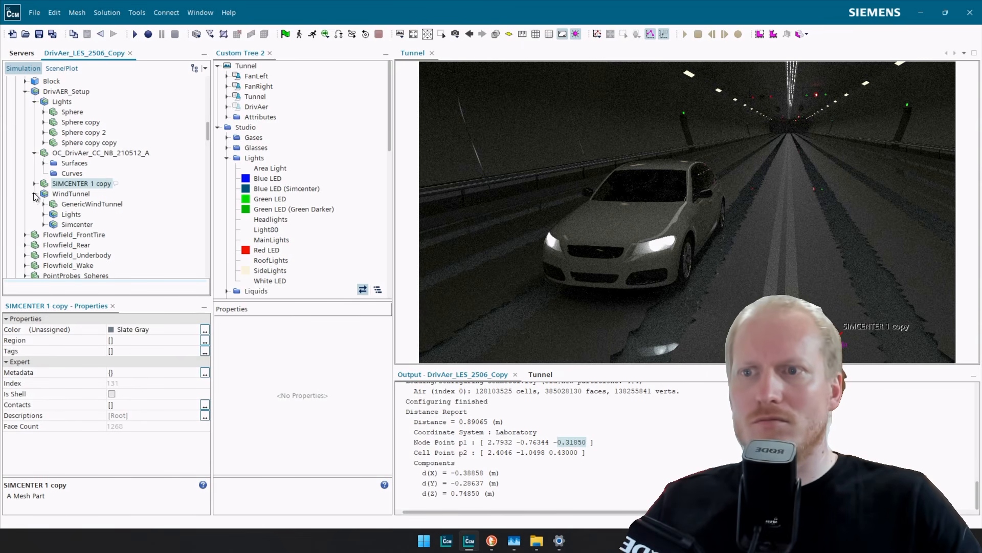
click(43, 225)
click(84, 171)
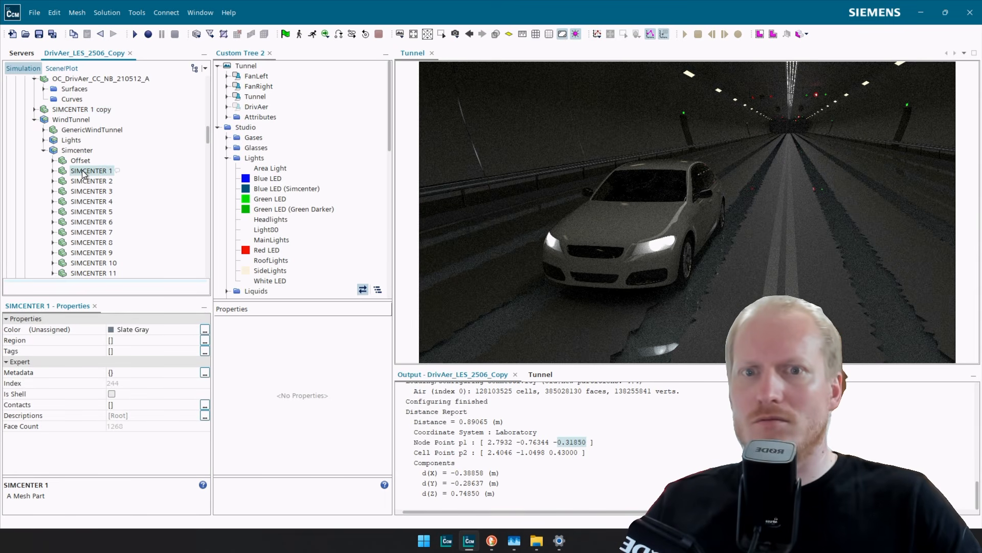
click(93, 181)
scroll(92, 163, up, 3)
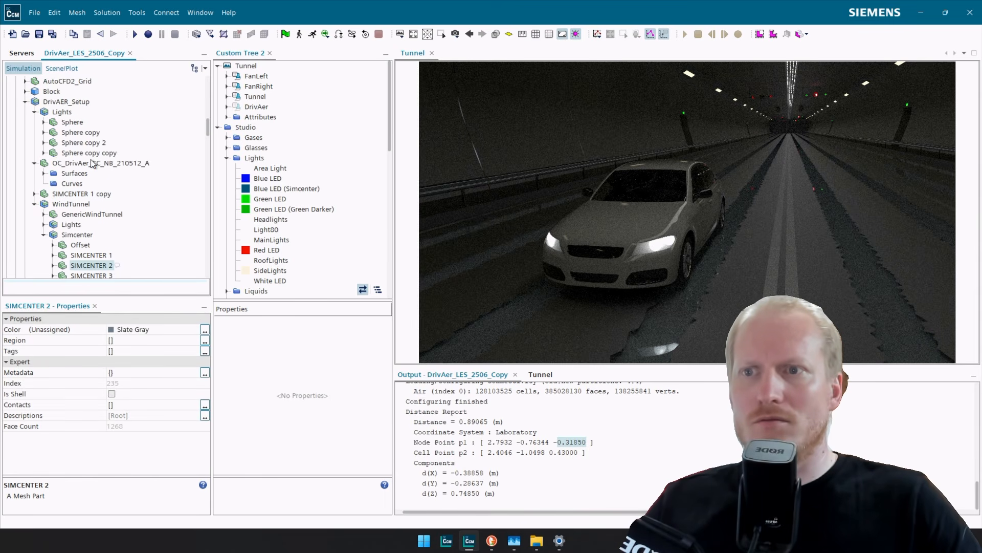
Add the SIMCENTER 1 copy part to the Tunnel scene using the DrivAer displayer.
click(71, 195)
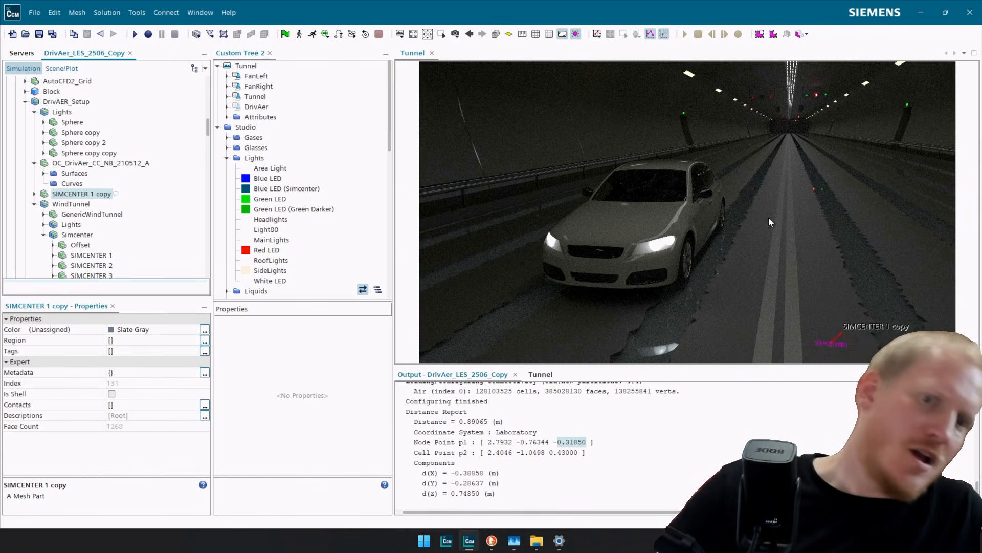
drag(86, 194, 578, 203)
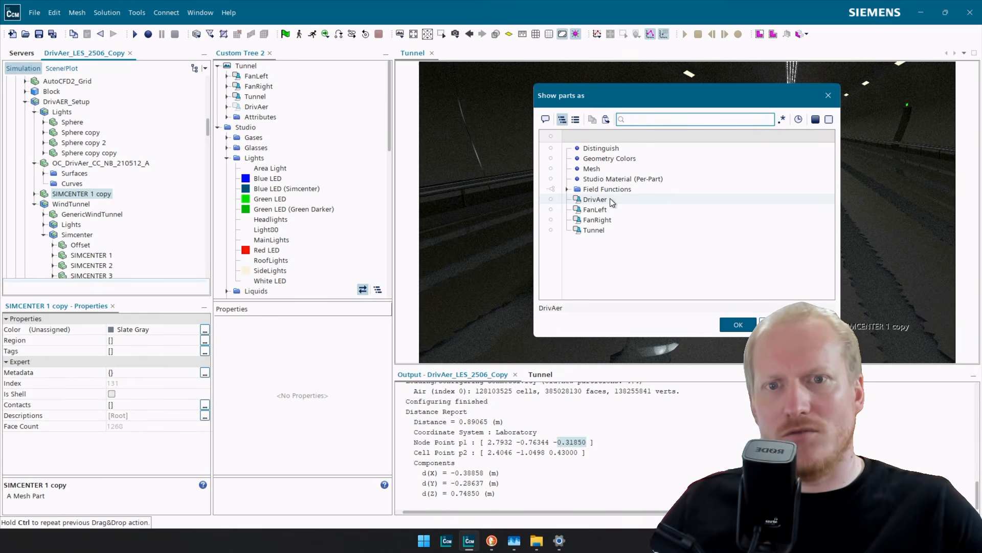
click(609, 199)
click(736, 324)
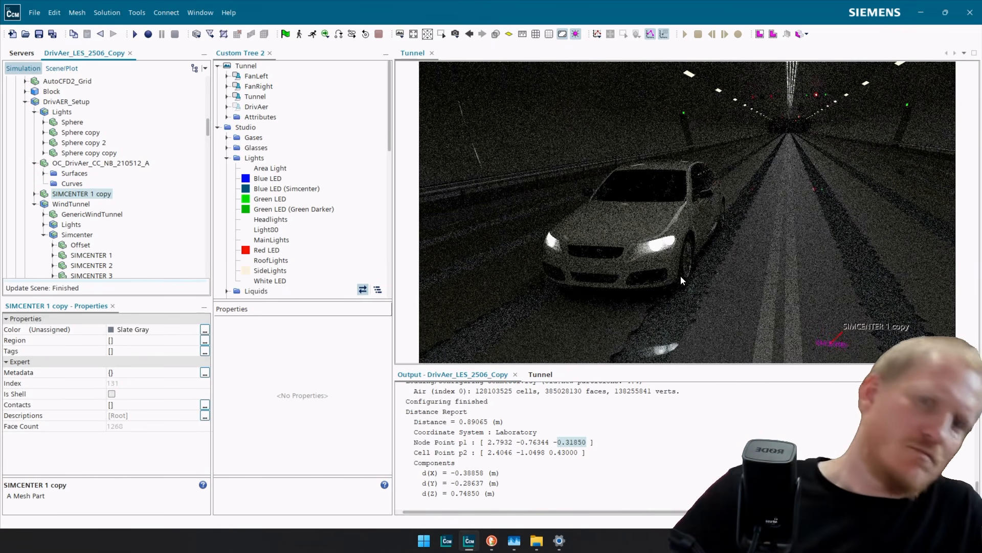
Assign the Blue LED (Simcenter) light material to the SIMCENTER lettering in the car's front grille.
scroll(646, 271, up, 1)
scroll(556, 240, up, 3)
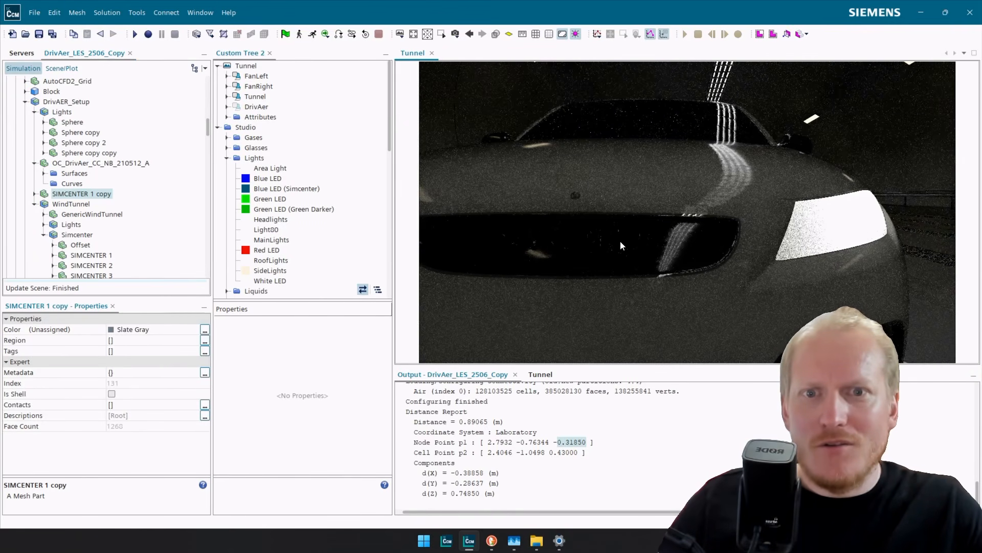
drag(620, 240, 747, 277)
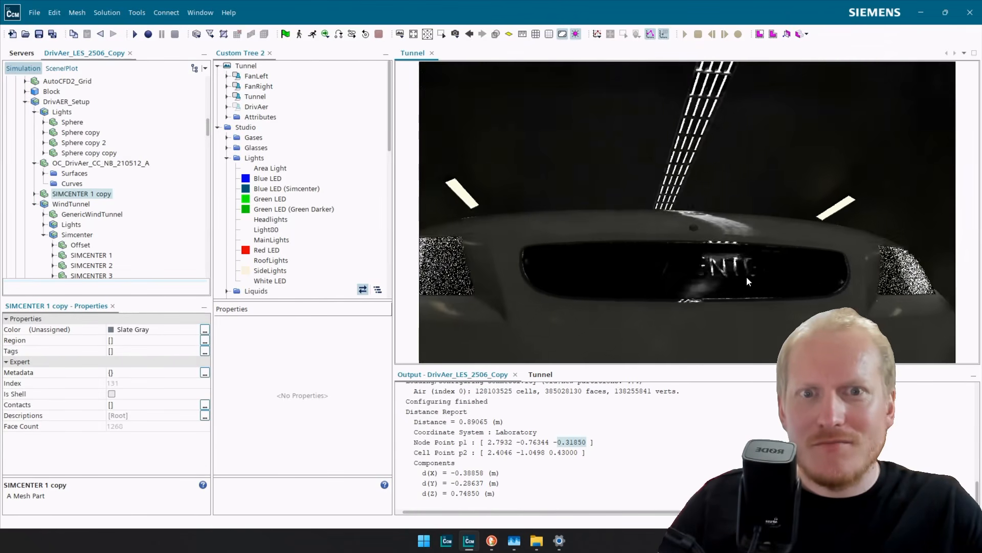
click(716, 267)
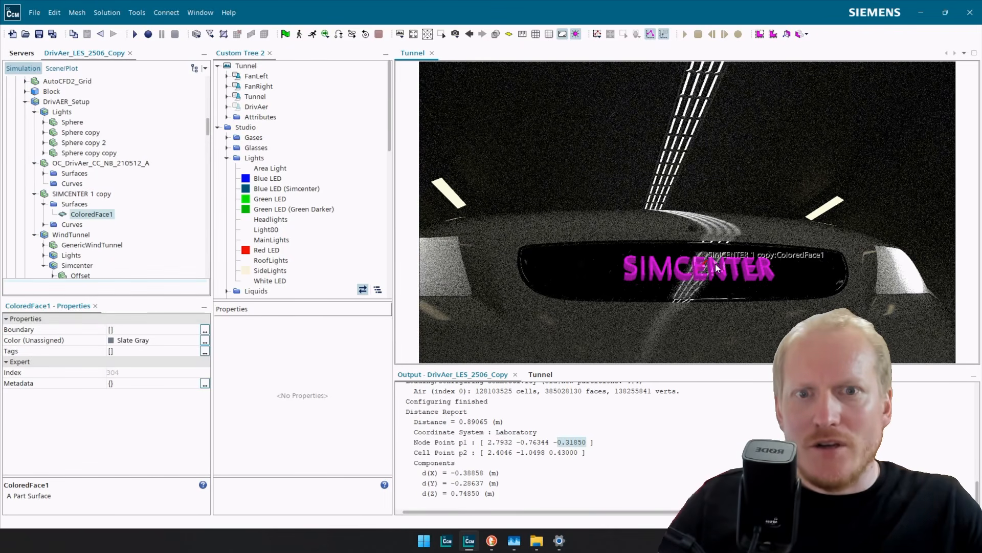
right_click(716, 263)
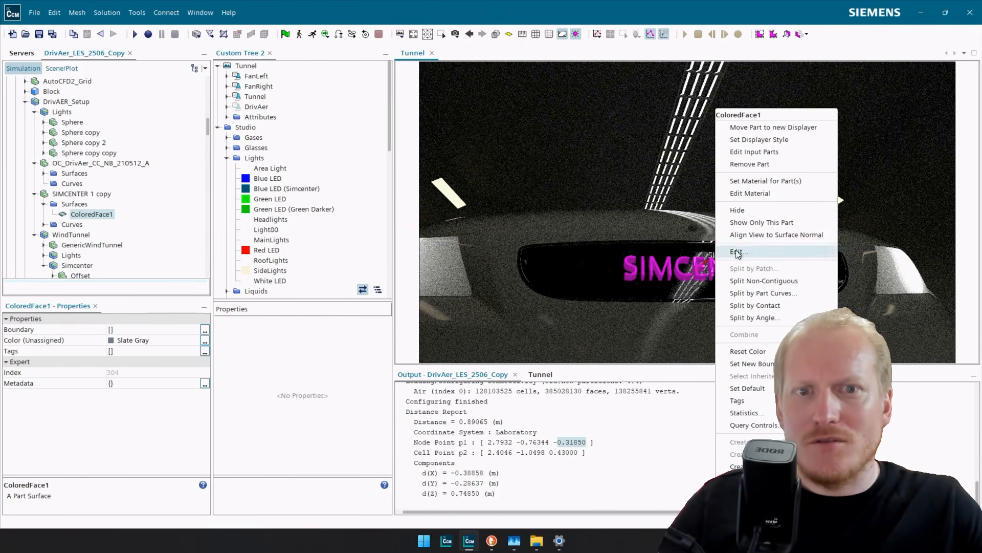
click(766, 179)
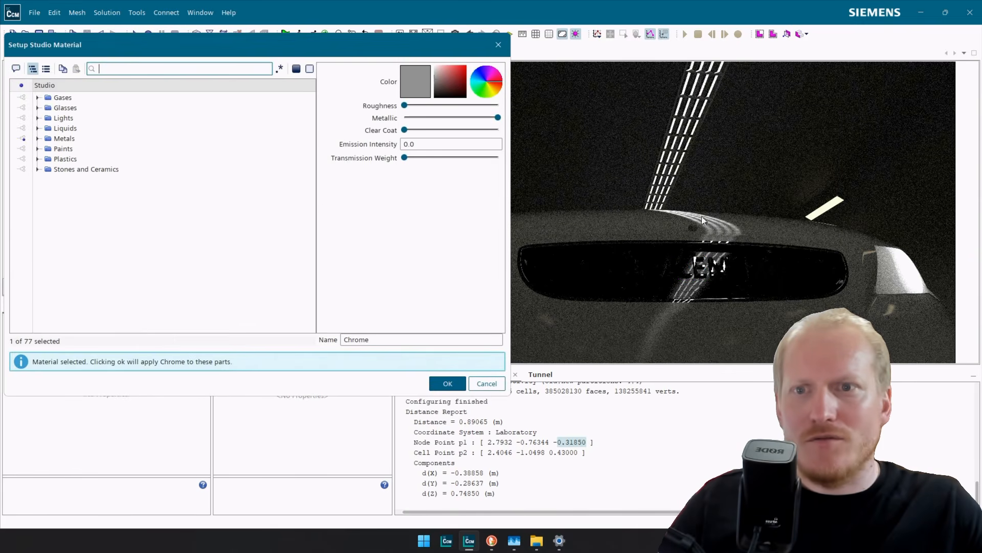
click(38, 138)
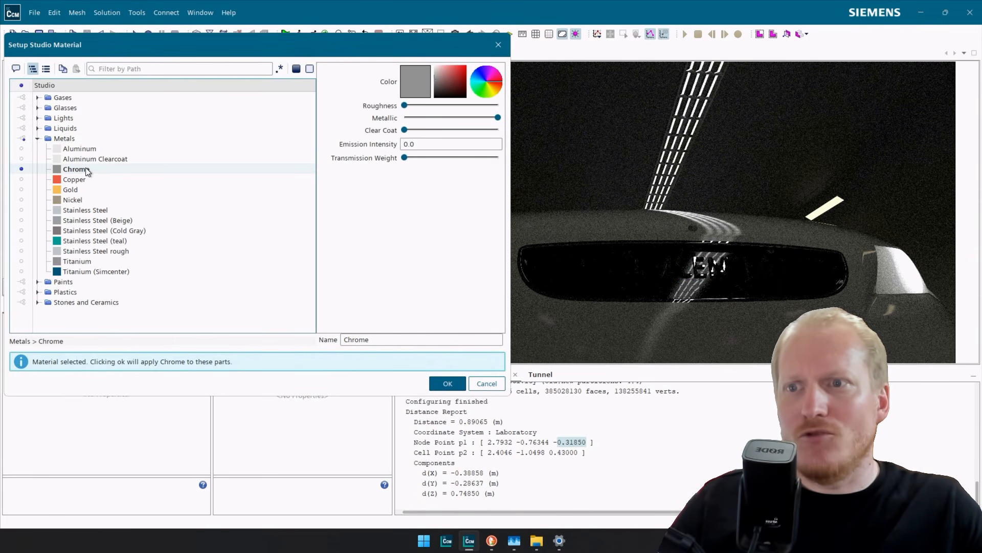
click(37, 118)
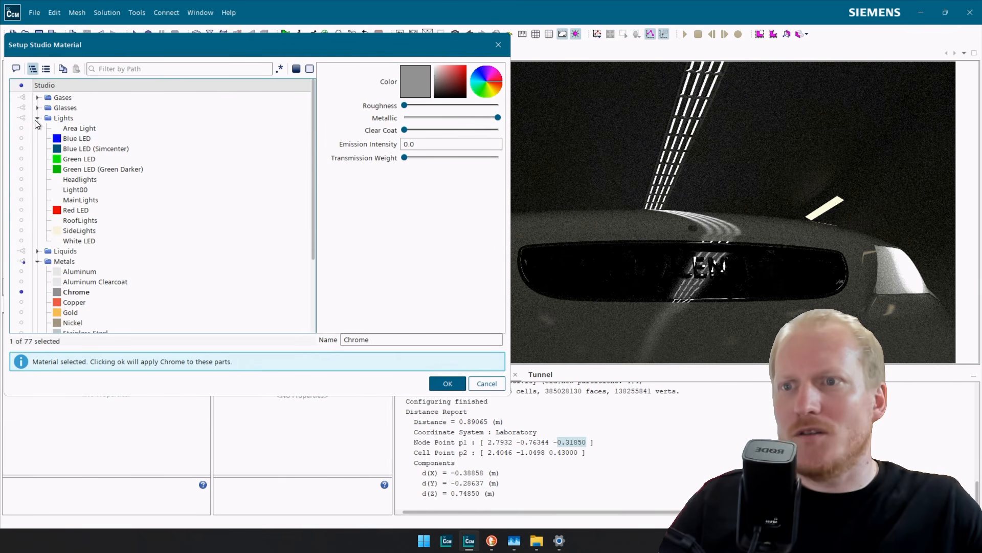
click(112, 149)
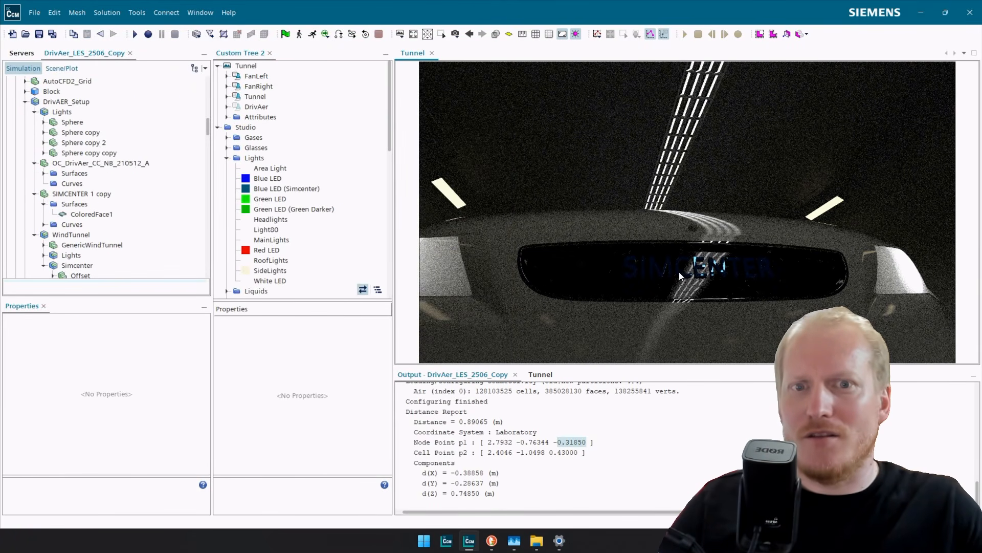
Examine the grille lettering on the car from farther away in the tunnel.
scroll(624, 214, down, 6)
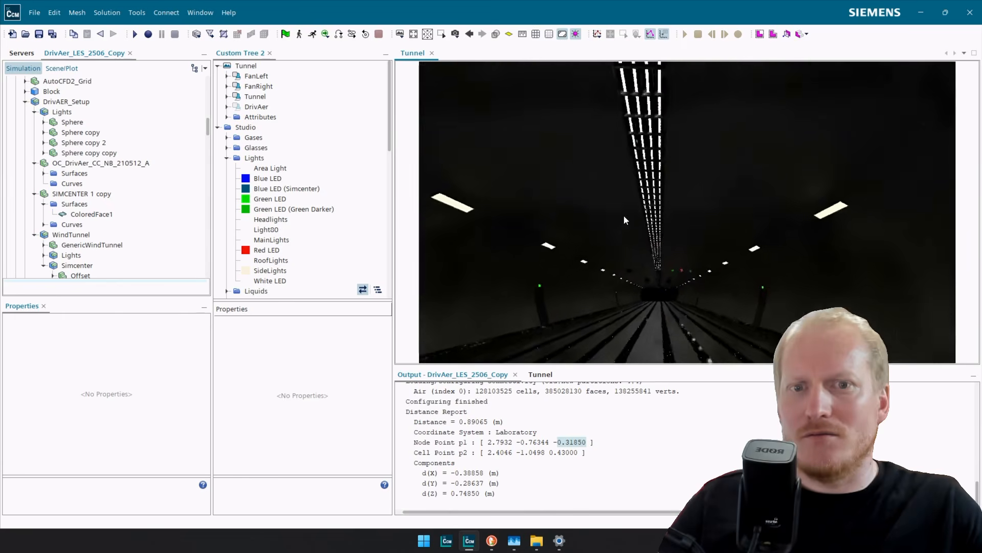
scroll(621, 245, up, 3)
scroll(619, 254, down, 3)
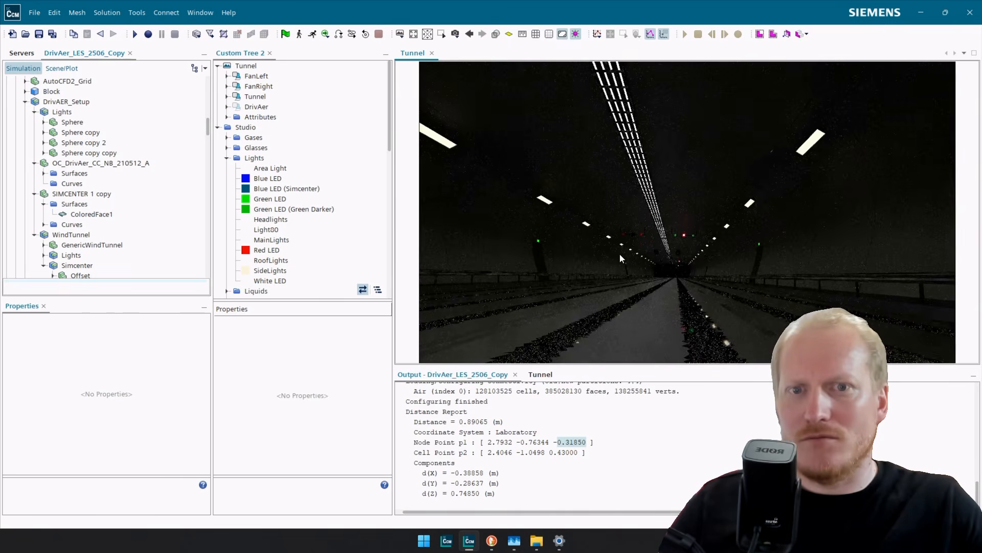
scroll(622, 271, up, 3)
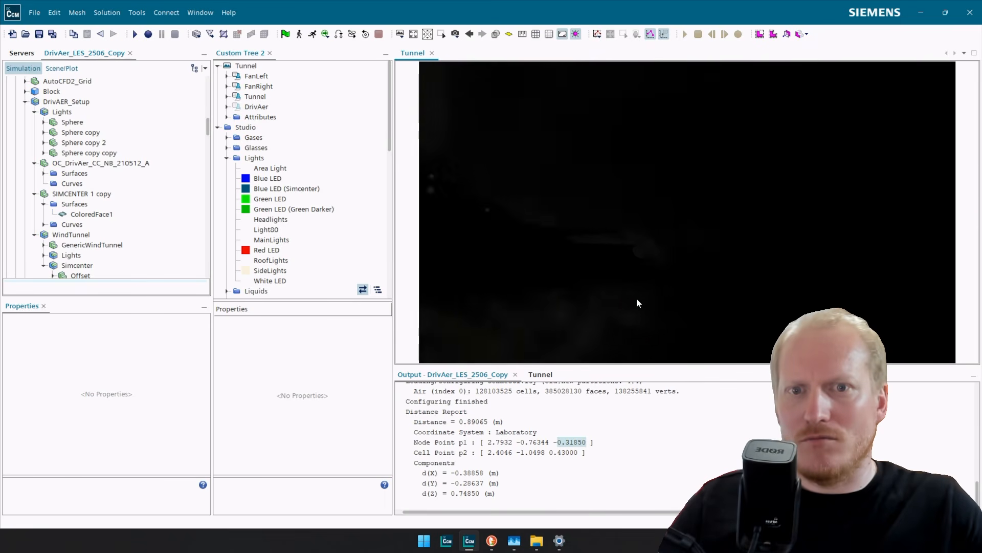
right_drag(521, 220, 554, 273)
scroll(572, 286, up, 3)
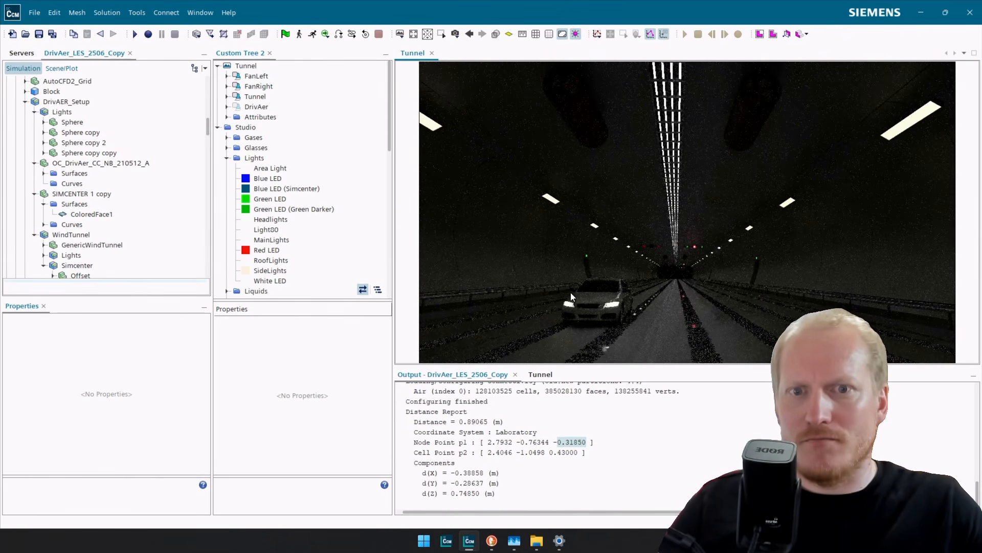
scroll(602, 299, up, 3)
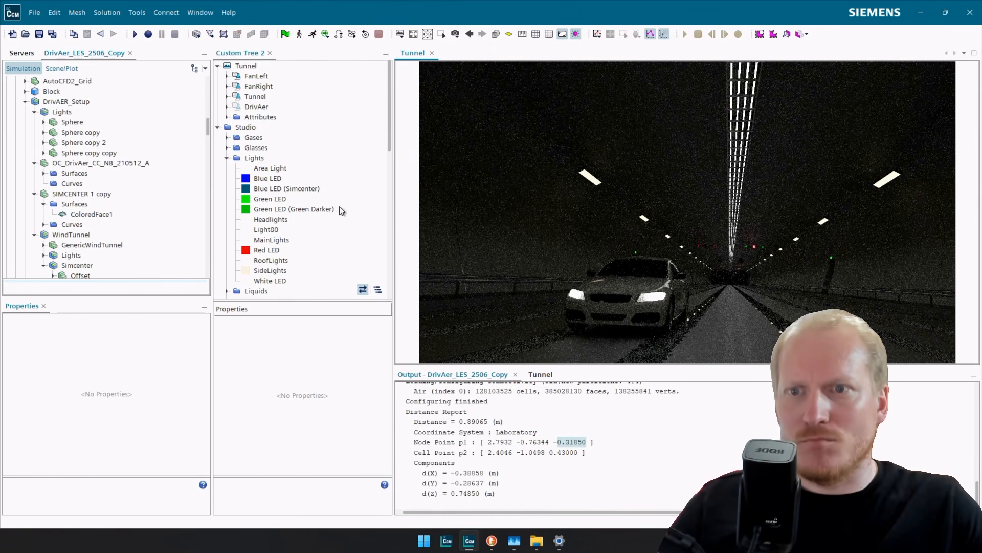
Set the HSL lightness of the Blue LED (Simcenter) material's emission color to 50.
click(276, 189)
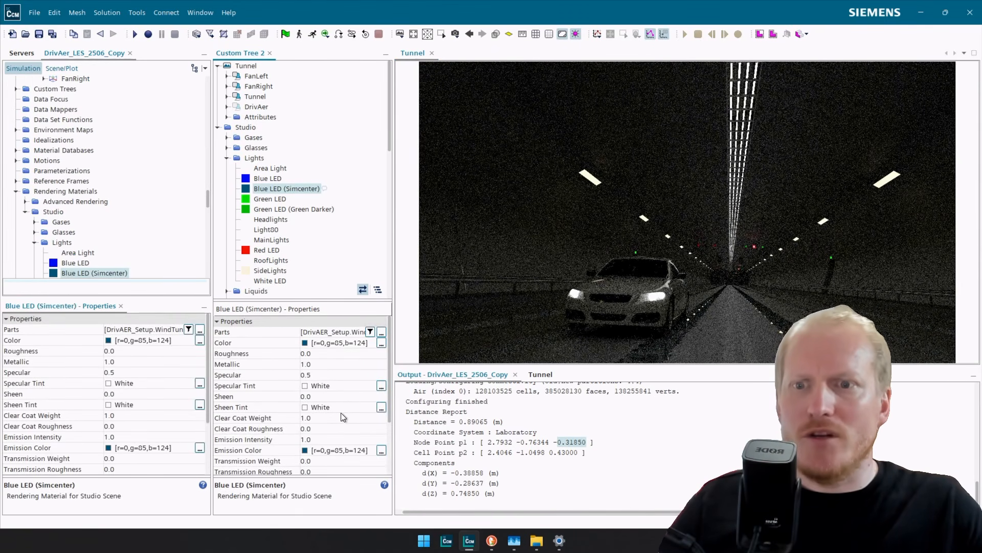
click(334, 450)
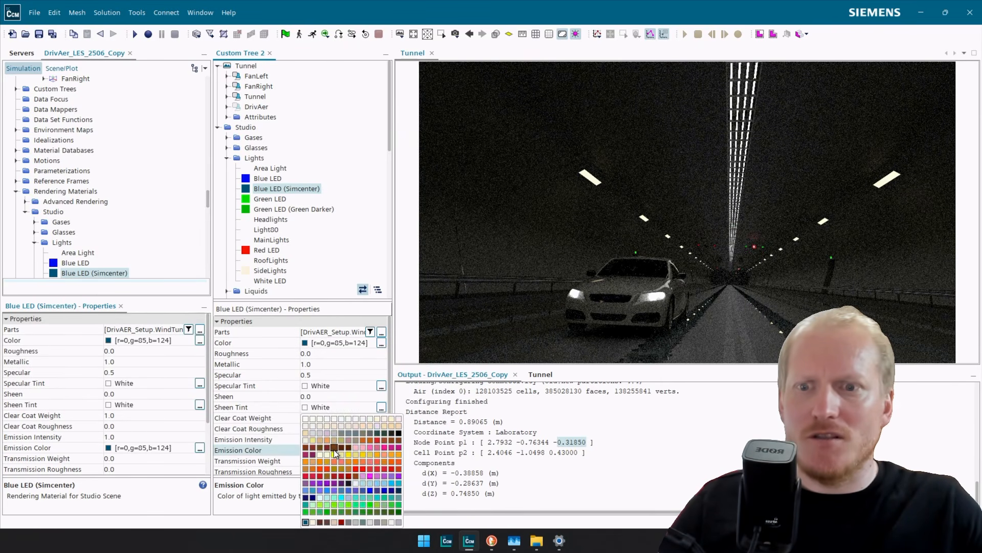
key(Escape)
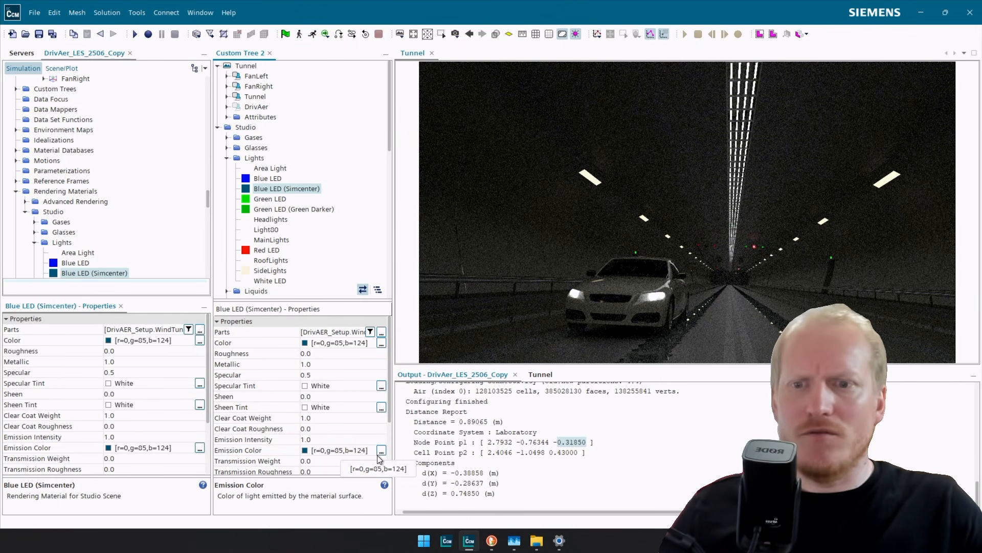
click(381, 450)
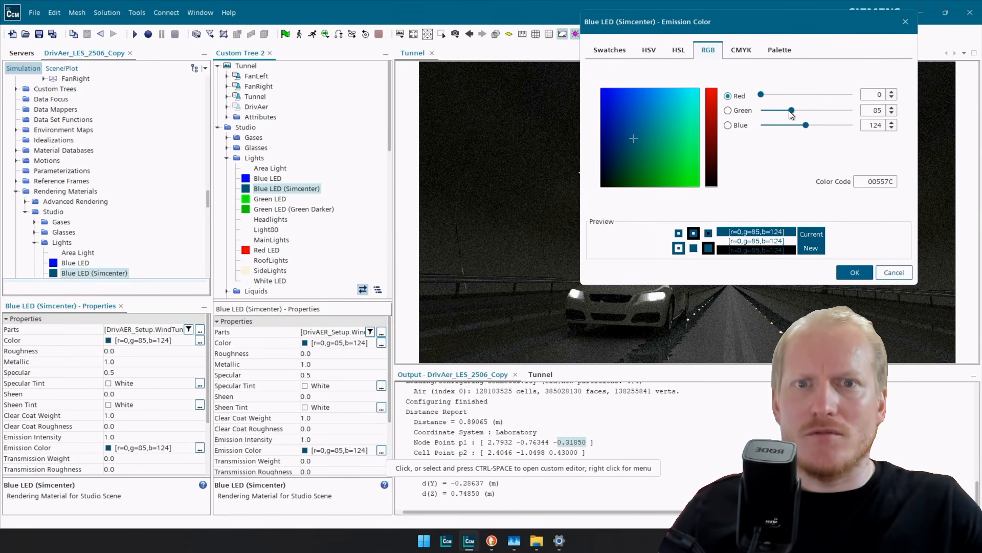
click(679, 50)
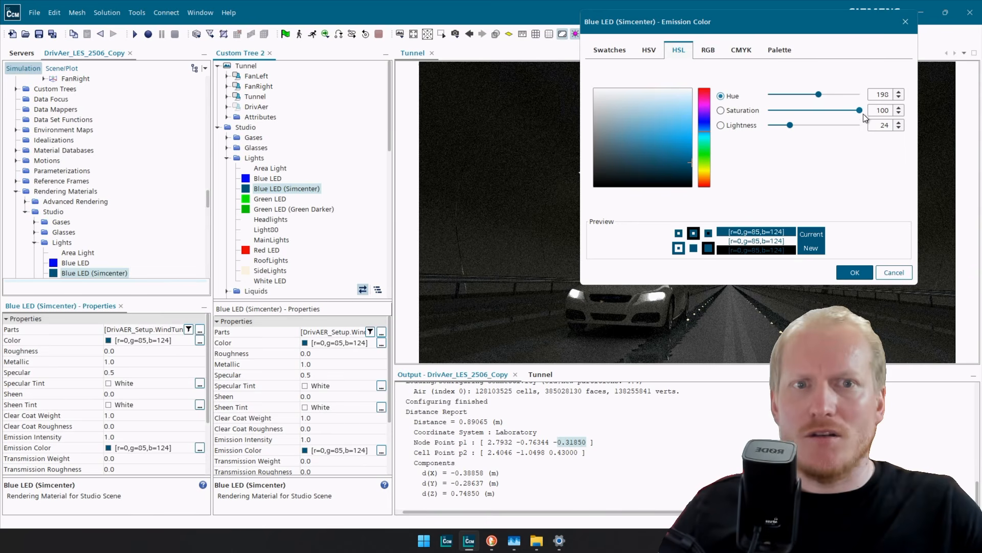
click(882, 125)
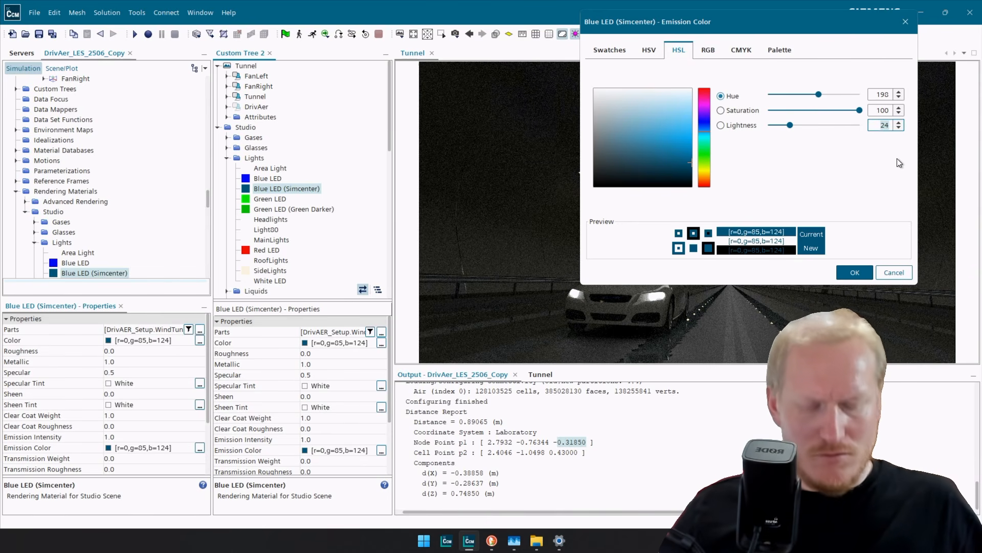
text(50)
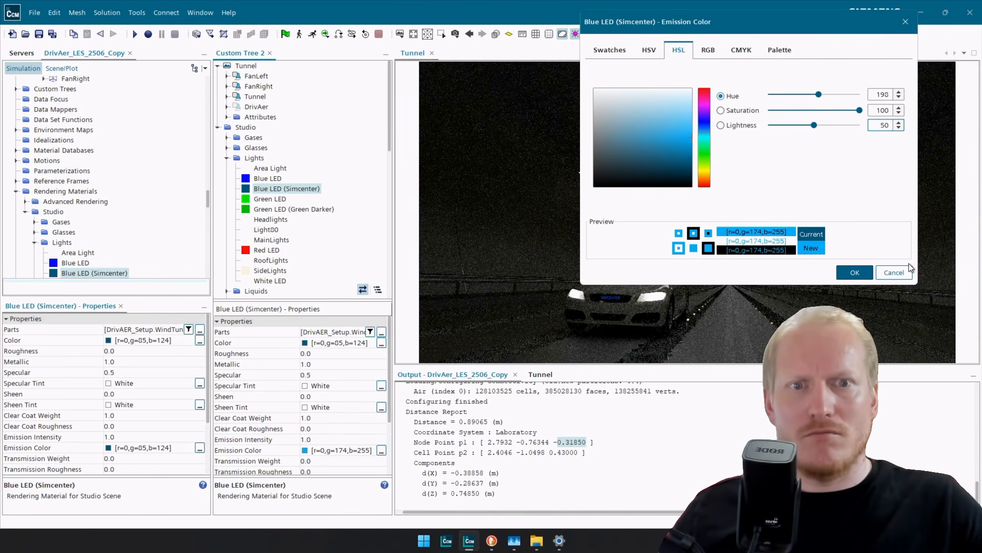
click(855, 272)
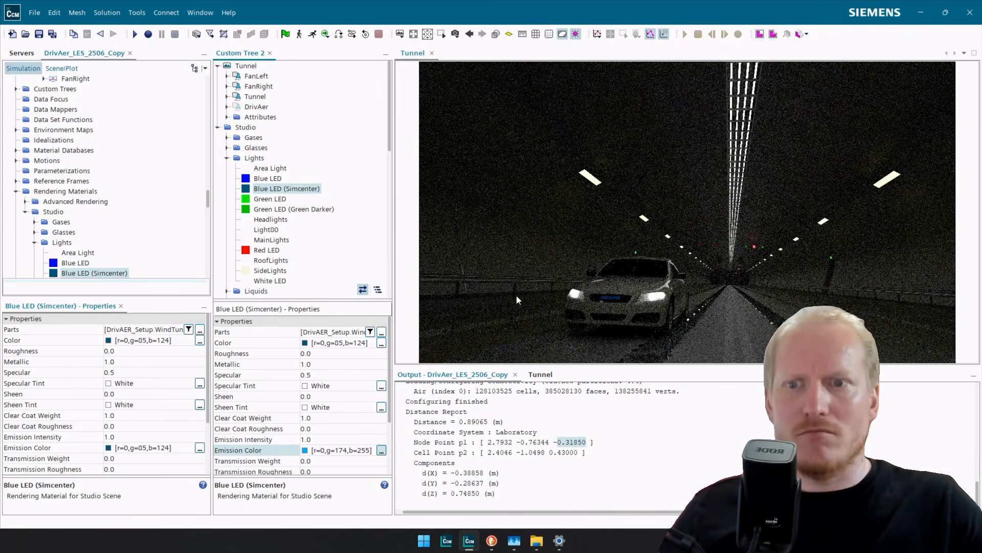
Set the emission intensity of the Blue LED (Simcenter) material to 5.
click(324, 439)
key(BackSpace)
key(BackSpace)
key(BackSpace)
text(5)
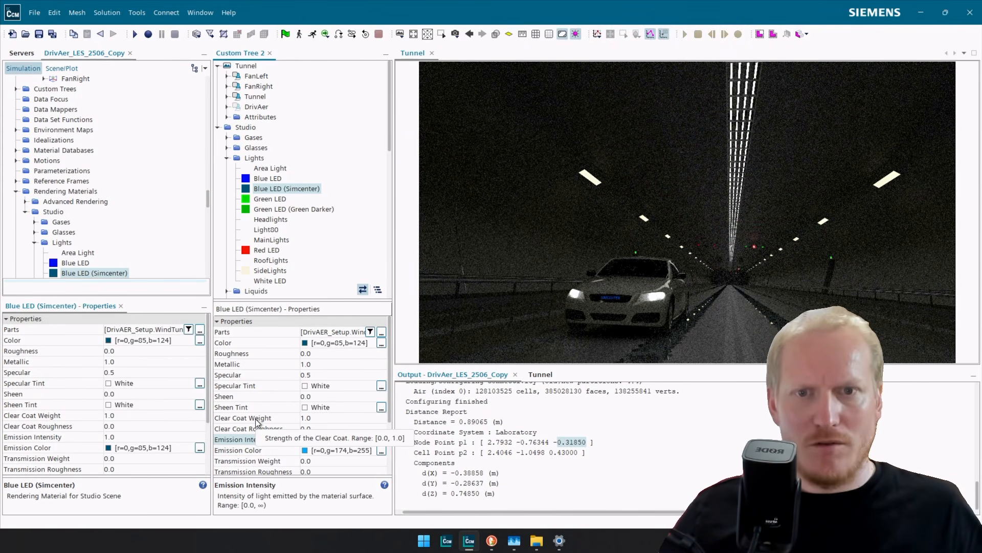
key(Return)
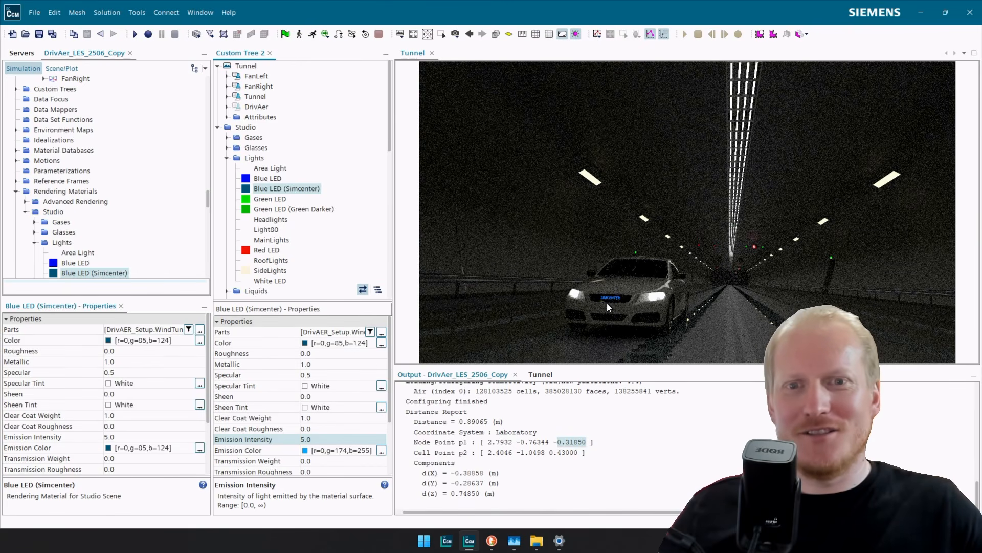
Assign the Chrome metal material to the SIMCENTER lettering in the front grille.
scroll(606, 305, up, 5)
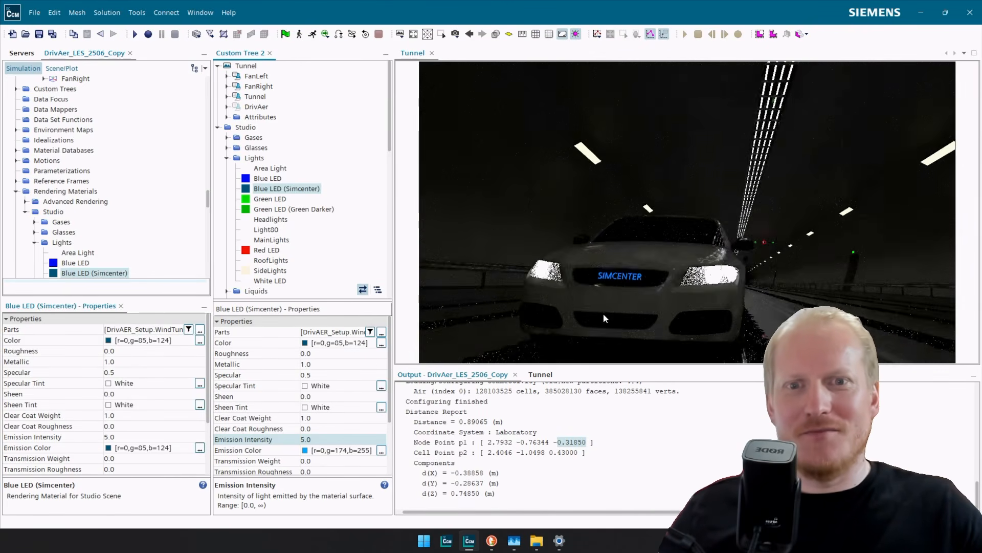
scroll(643, 269, up, 5)
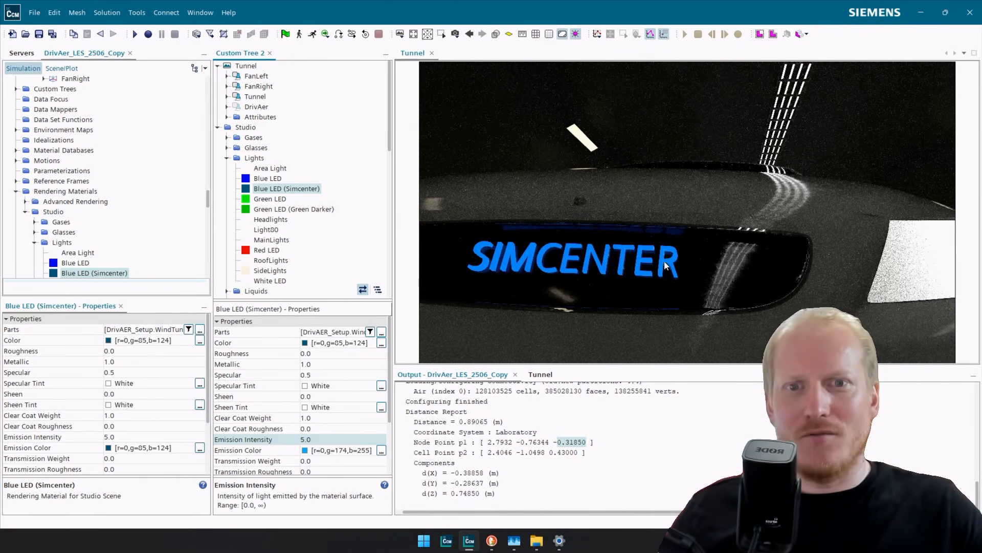
right_click(668, 263)
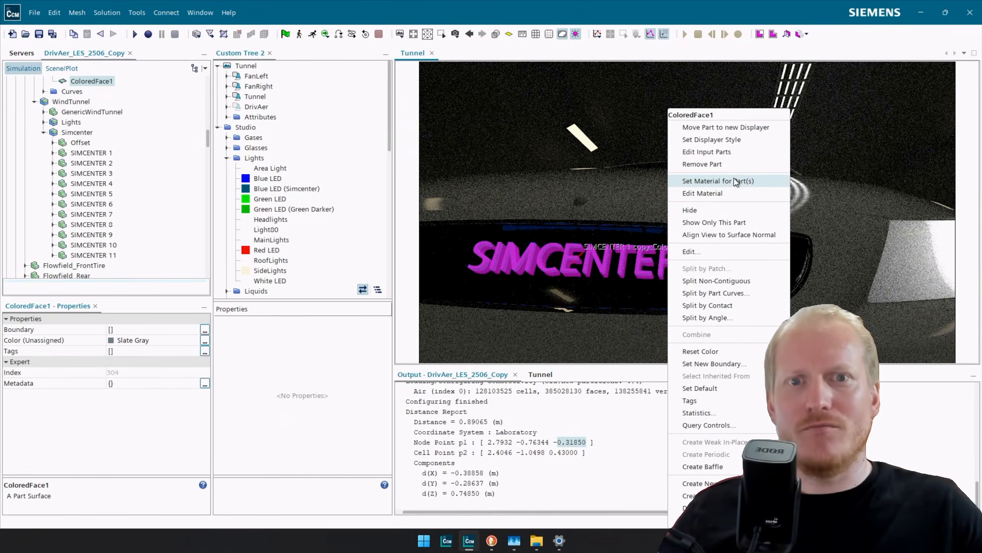
click(732, 180)
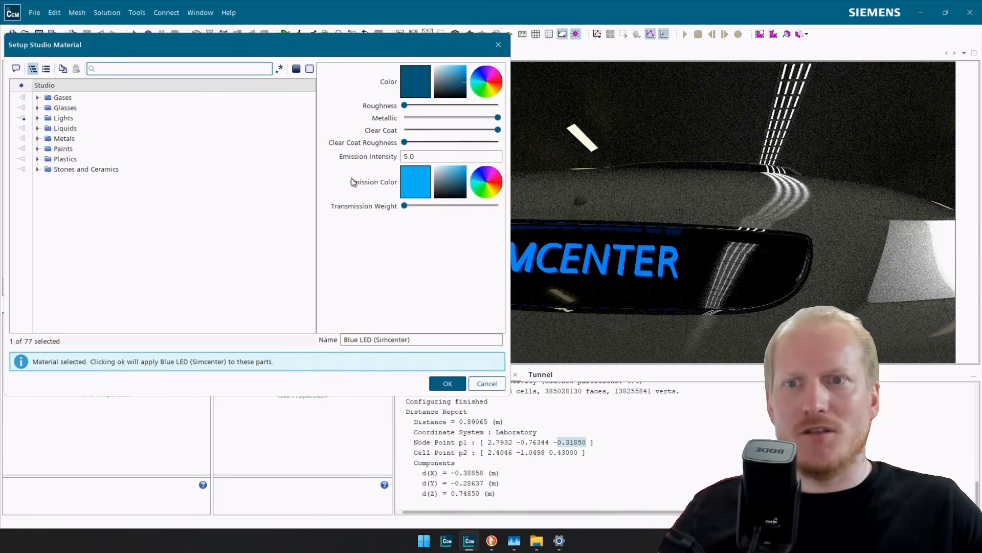
click(38, 138)
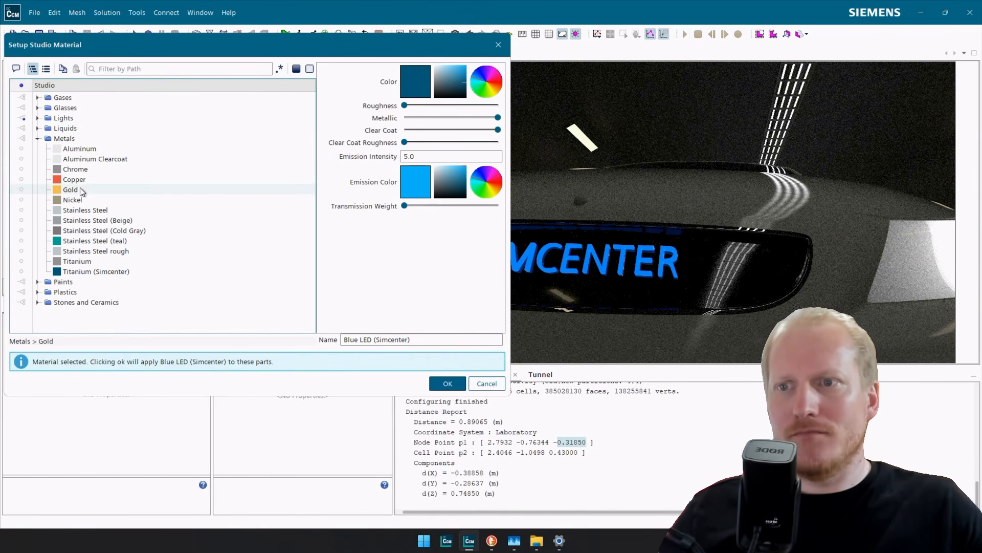
click(77, 170)
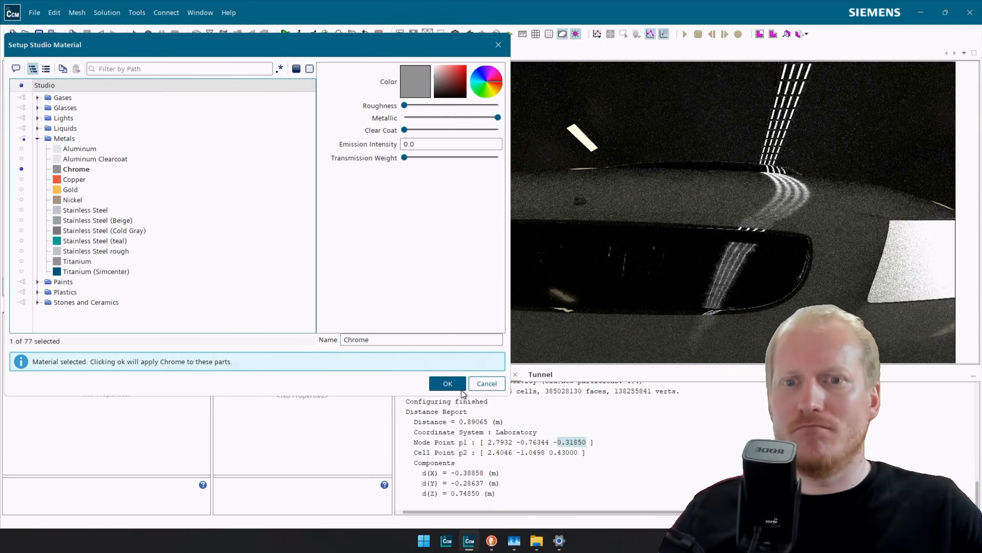
click(447, 383)
scroll(591, 274, down, 8)
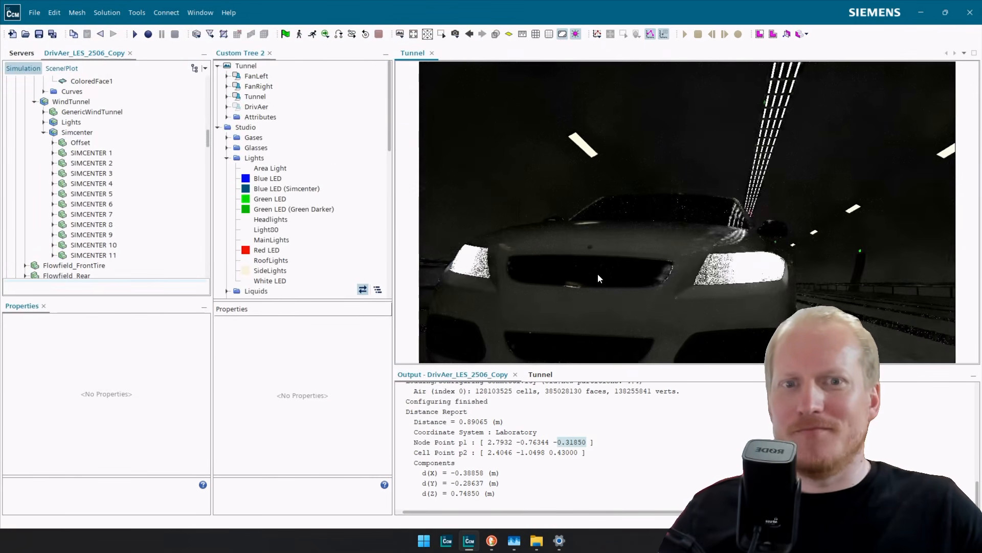
drag(598, 273, 724, 245)
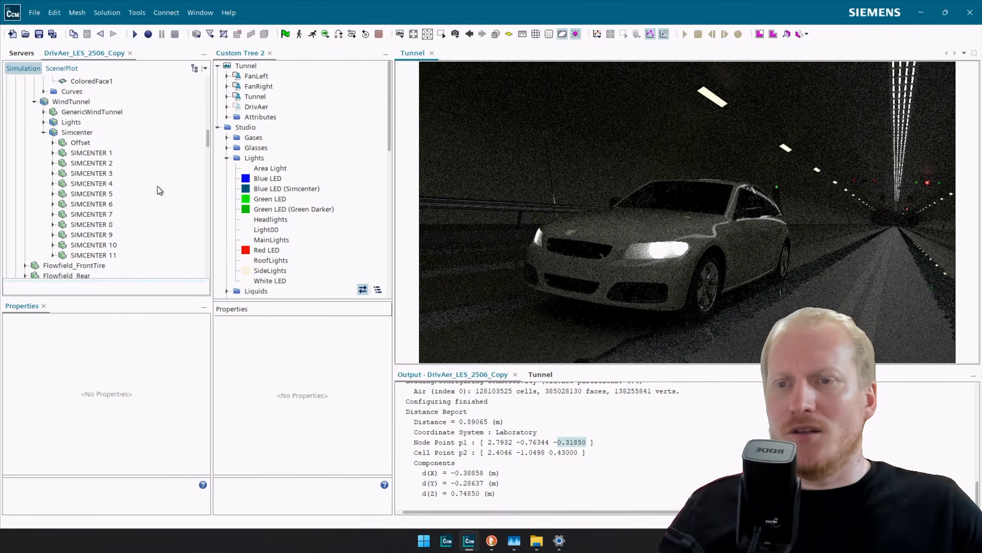
Examine the properties of the Velocity: Magnitude and Vorticity: Magnitude displayers in Studio Scene 1.
scroll(157, 186, down, 10)
scroll(158, 185, down, 10)
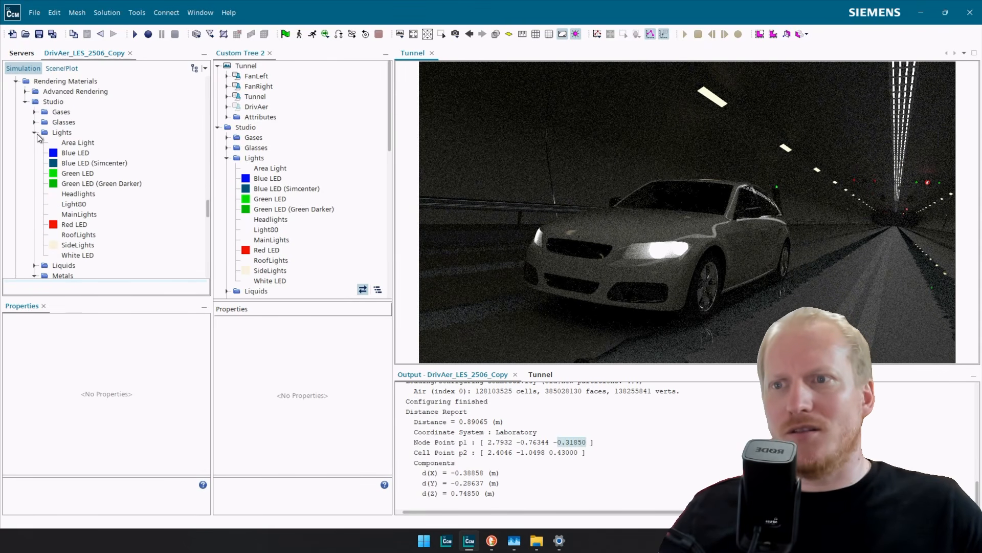
click(34, 133)
scroll(66, 240, down, 6)
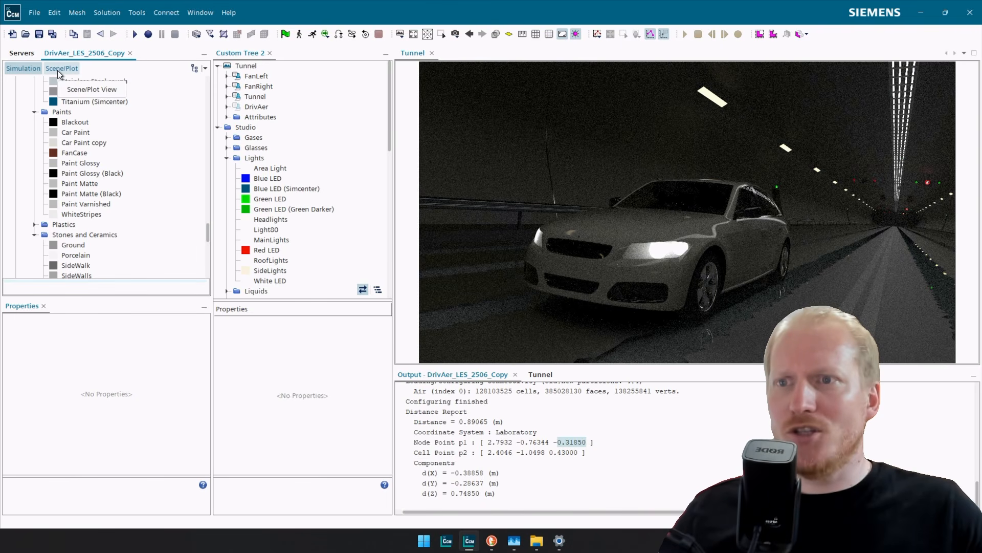
scroll(57, 127, up, 15)
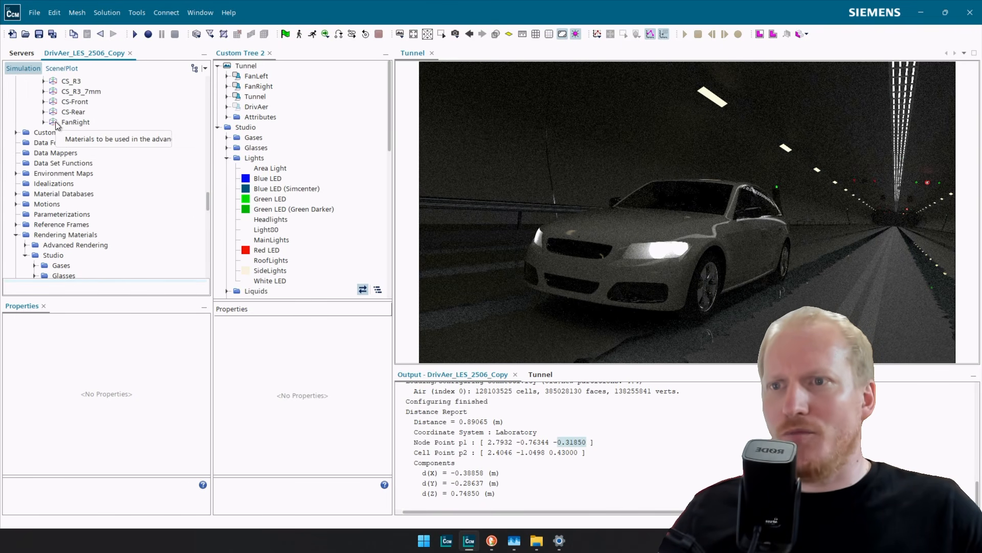
scroll(21, 164, up, 4)
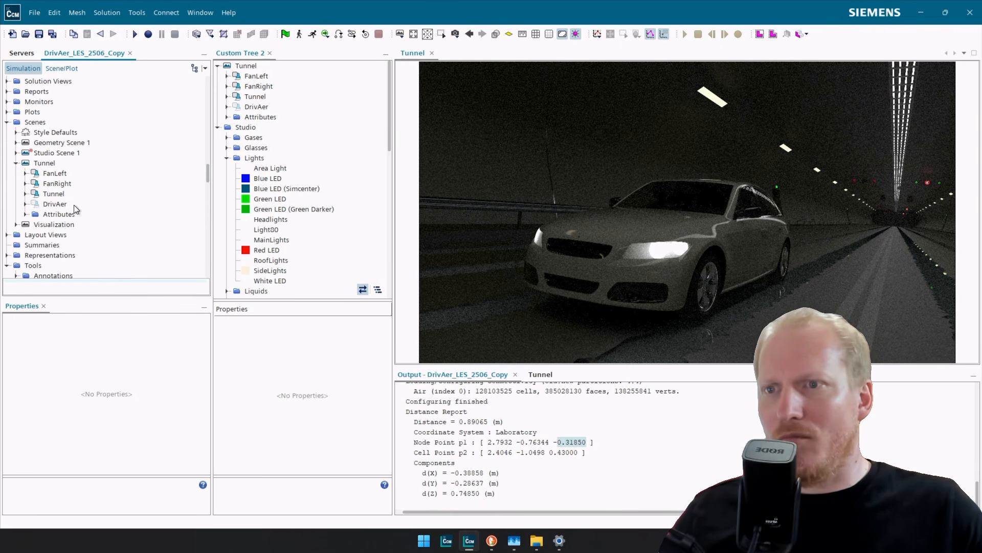
click(16, 153)
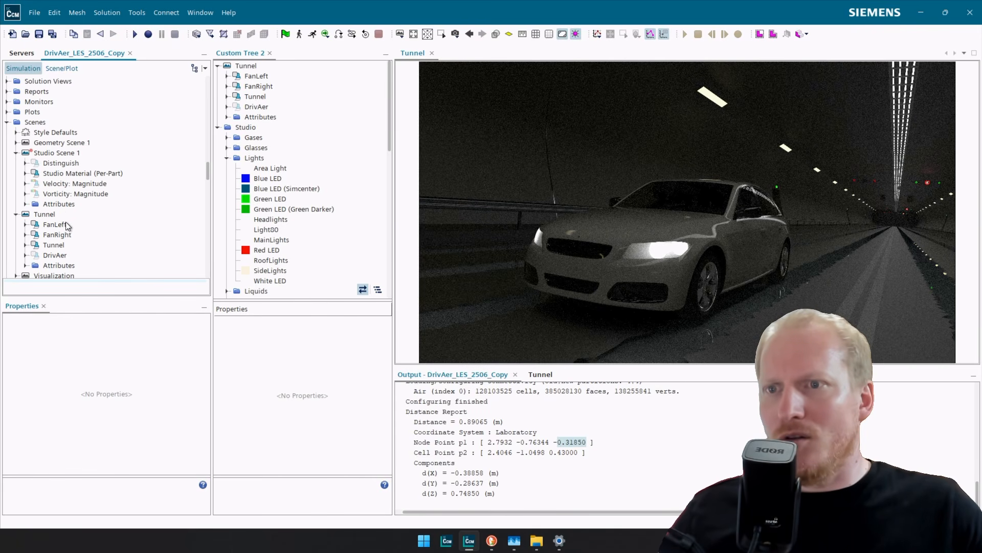
click(95, 184)
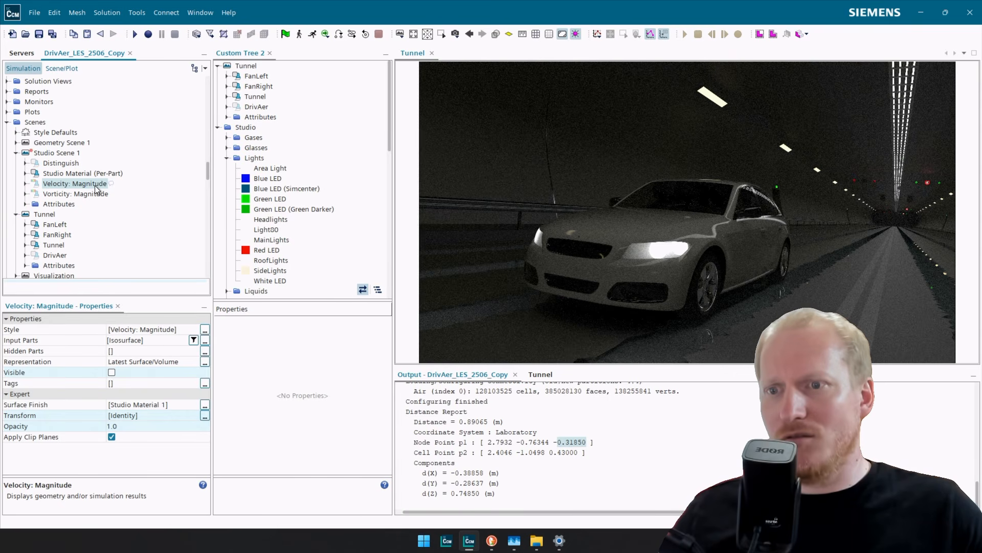
click(95, 192)
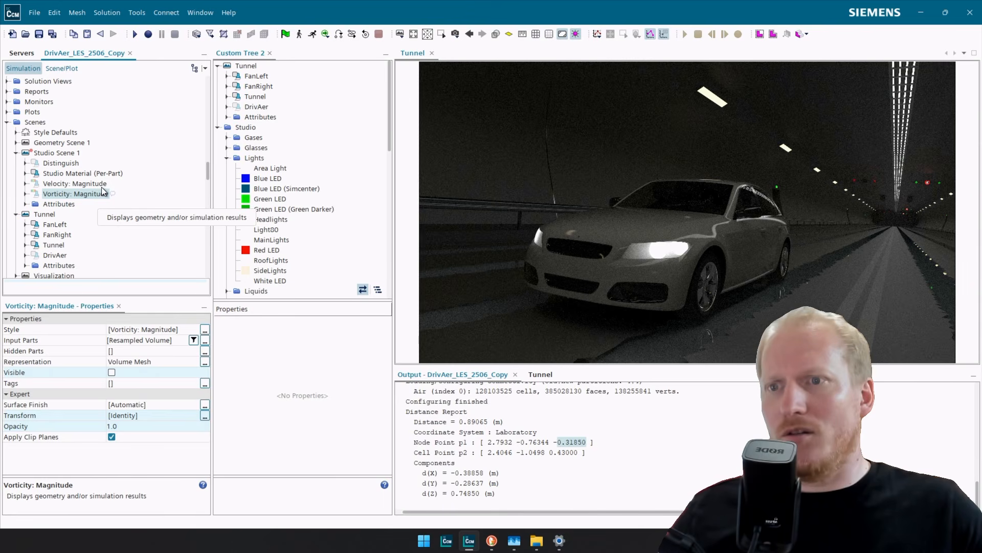
key(Up)
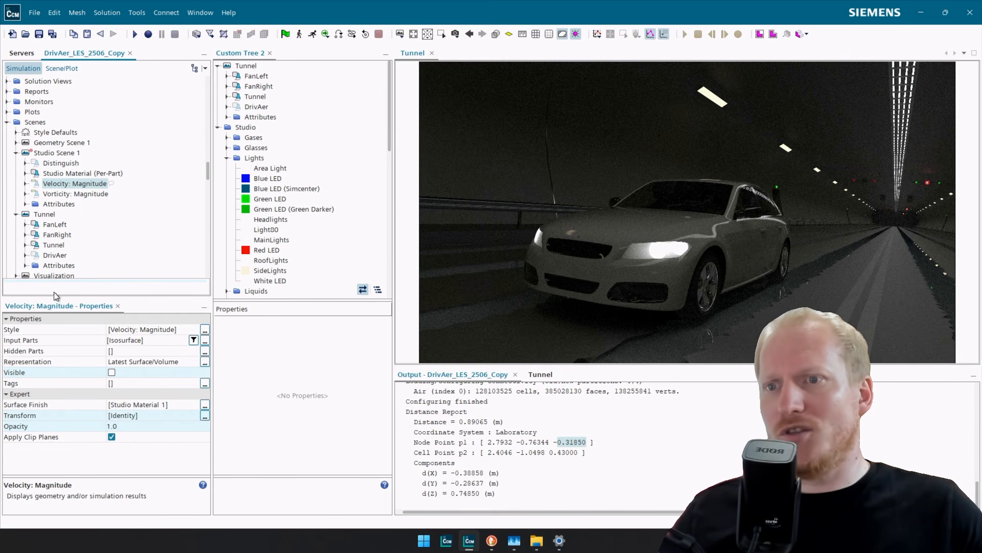
click(92, 194)
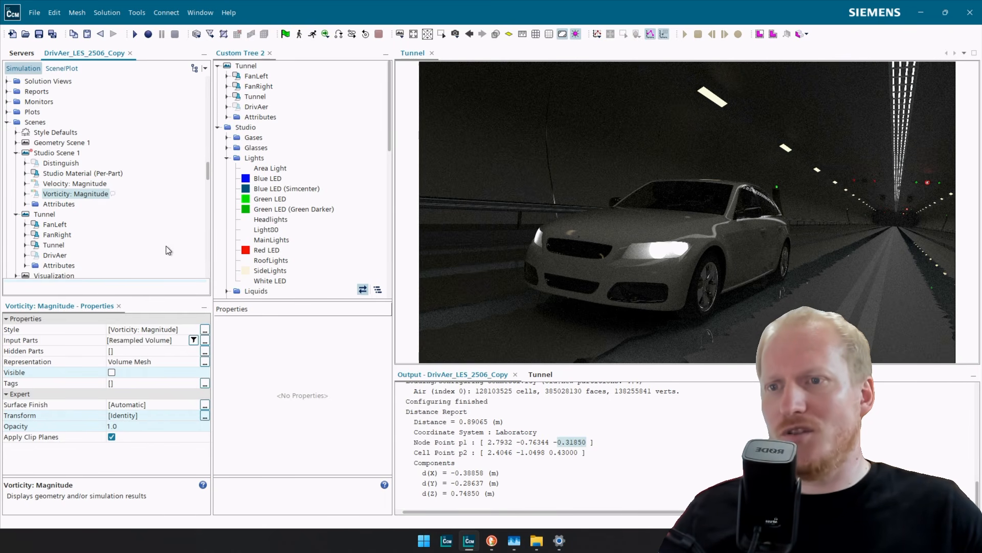
Add a new displayer to the Tunnel scene with the Isosurface derived part as its input.
click(250, 70)
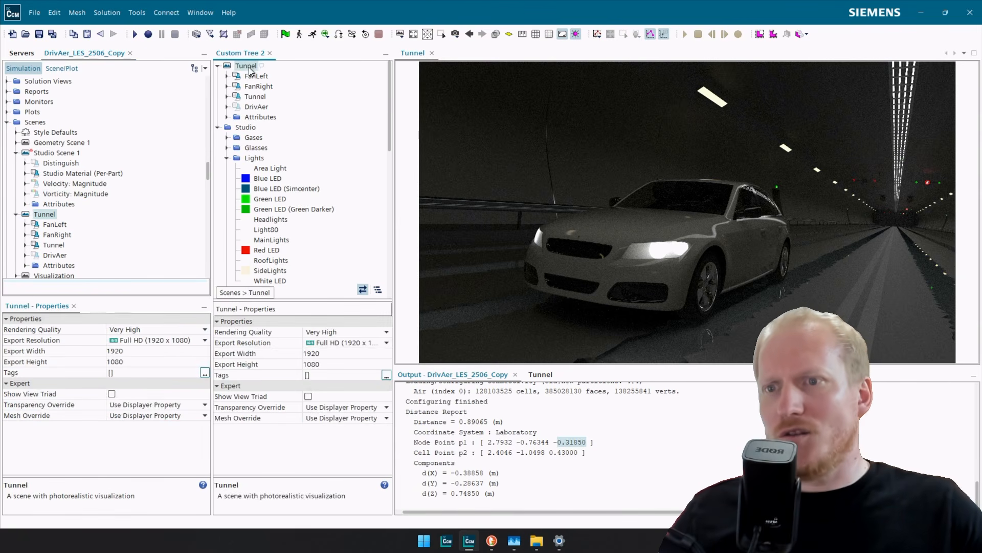
right_click(250, 70)
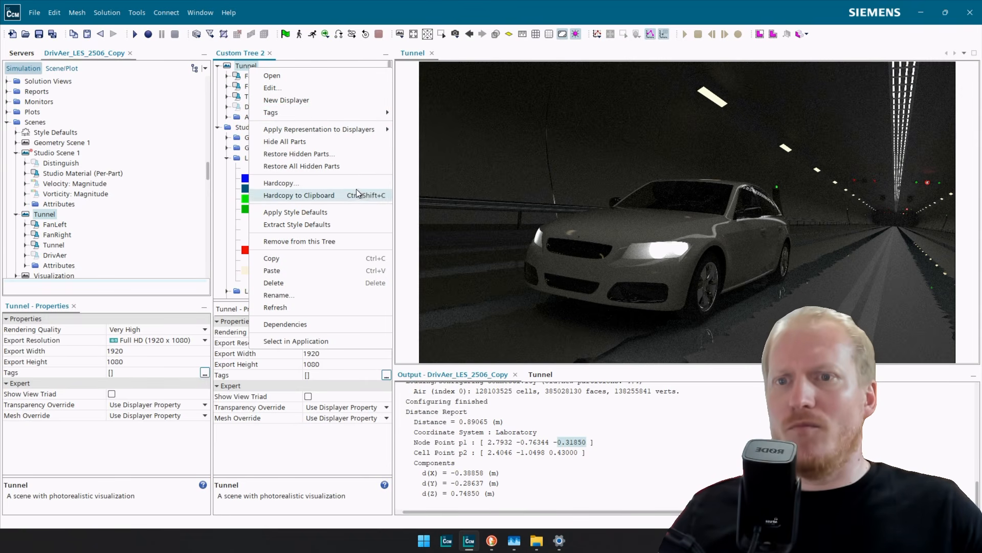
click(360, 101)
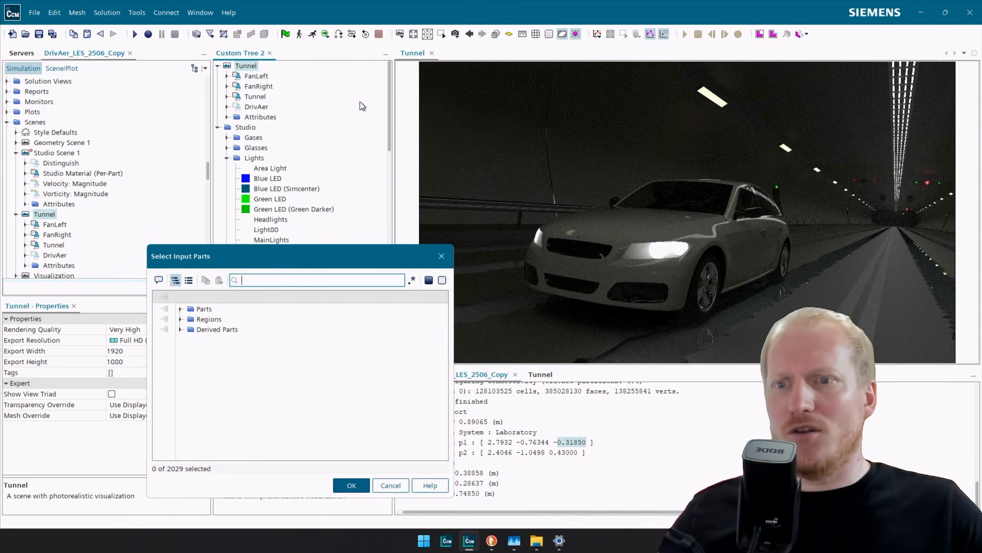
click(180, 330)
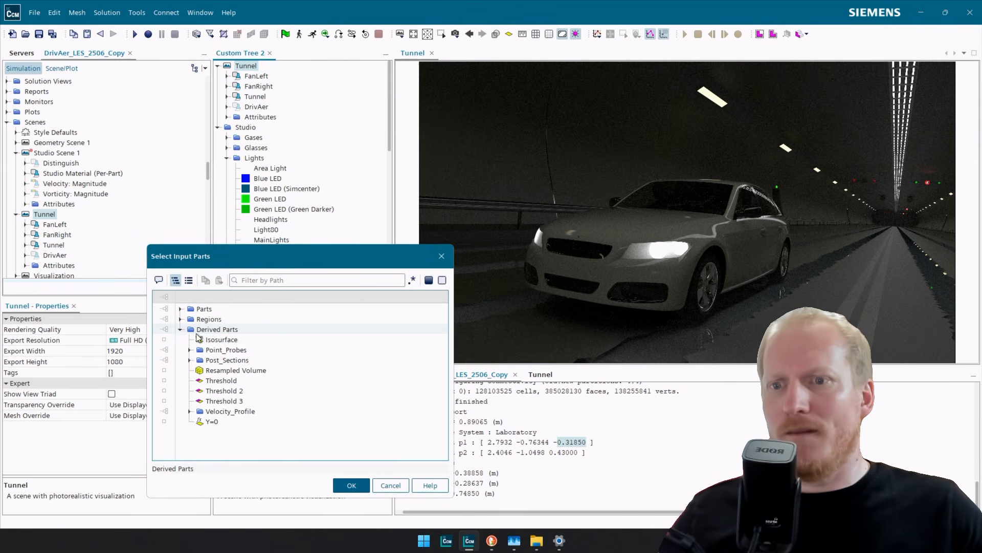
click(348, 488)
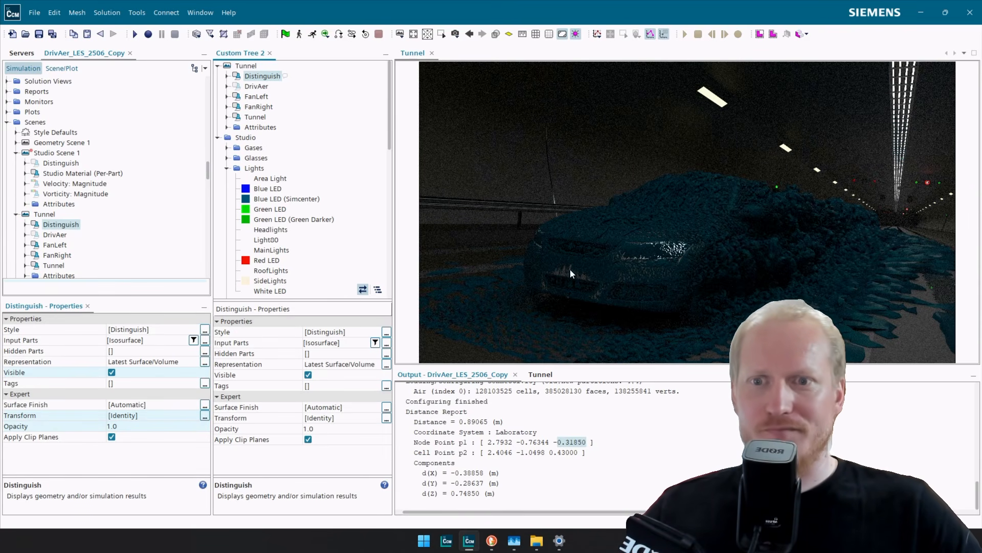
Set the style of the new isosurface displayer to the Velocity Magnitude field function in the Lab Reference Frame.
click(386, 332)
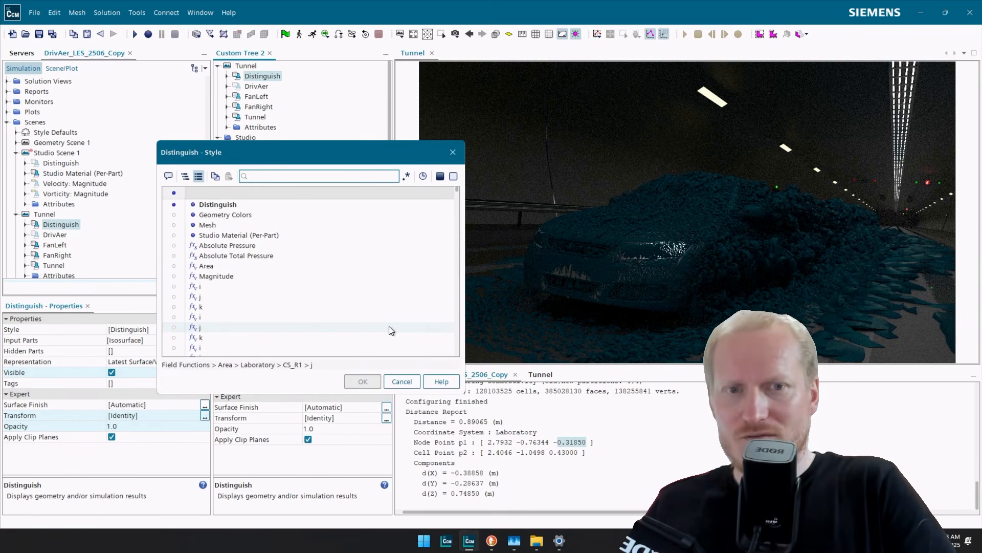
text(velo)
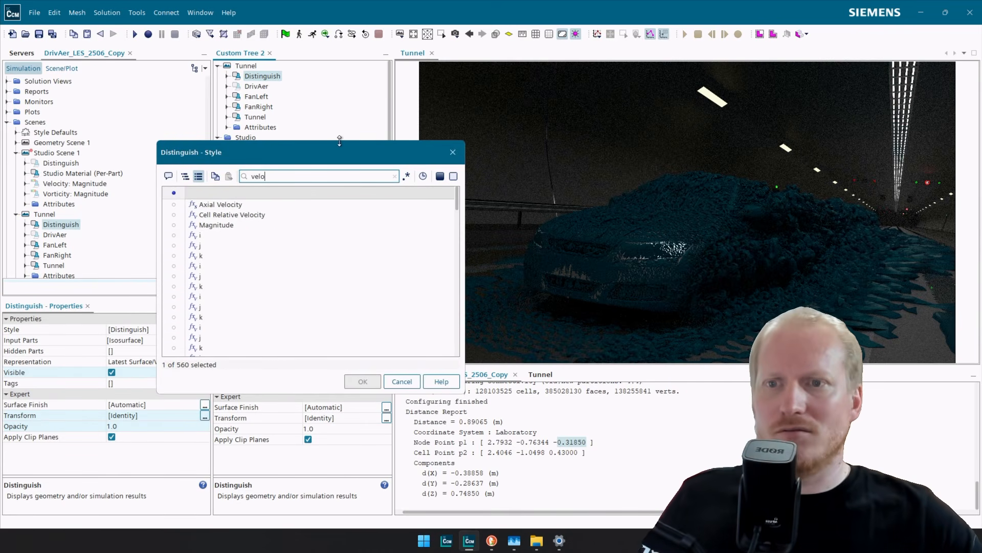
click(185, 176)
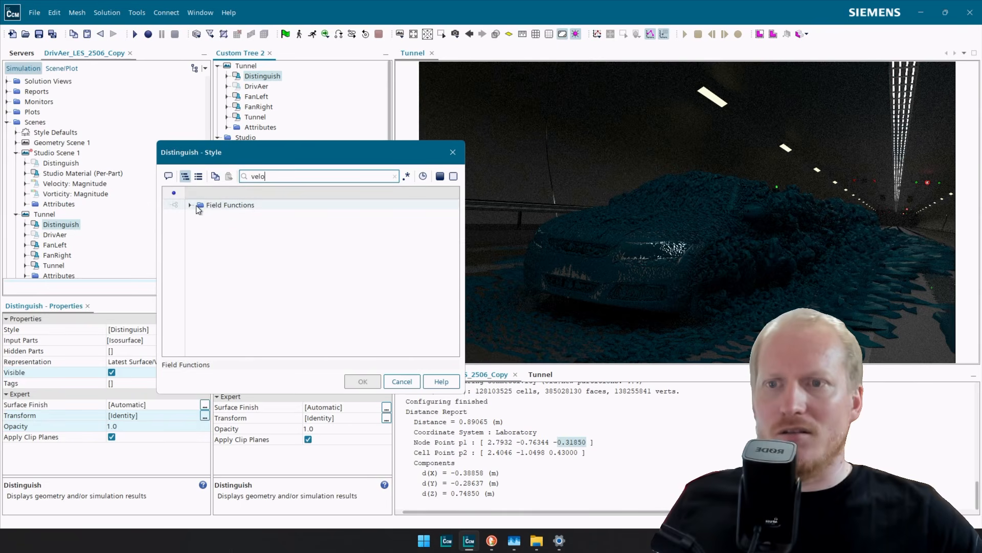
click(189, 203)
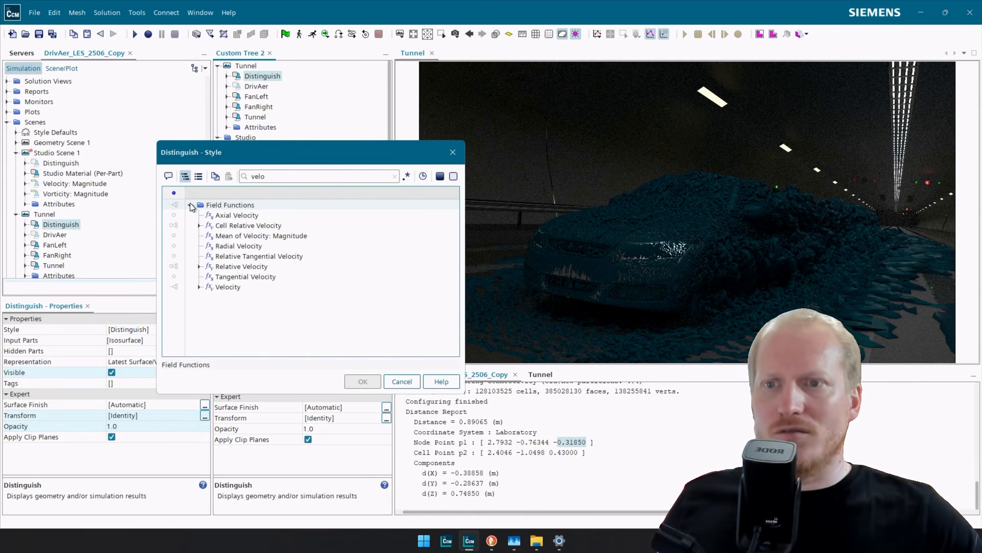
click(199, 287)
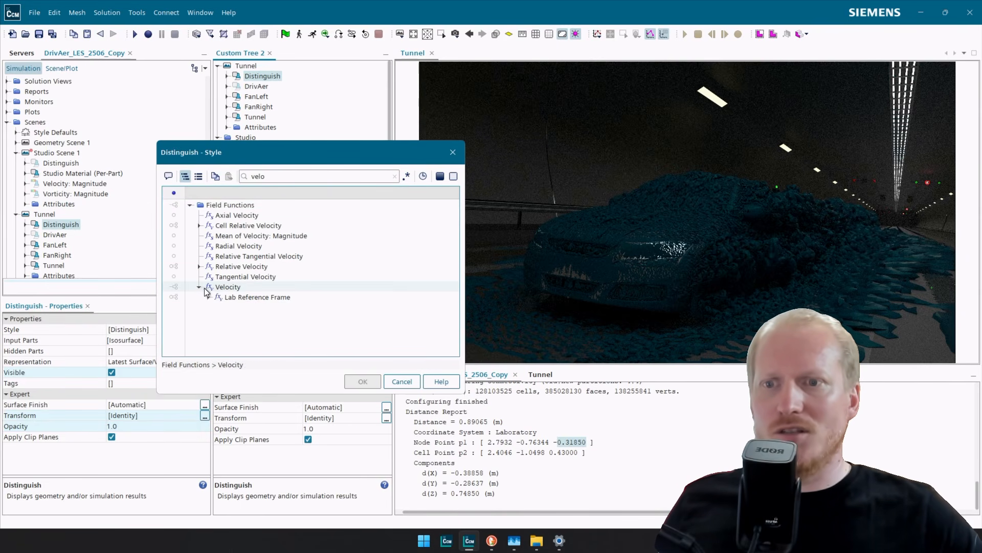
click(209, 297)
click(251, 307)
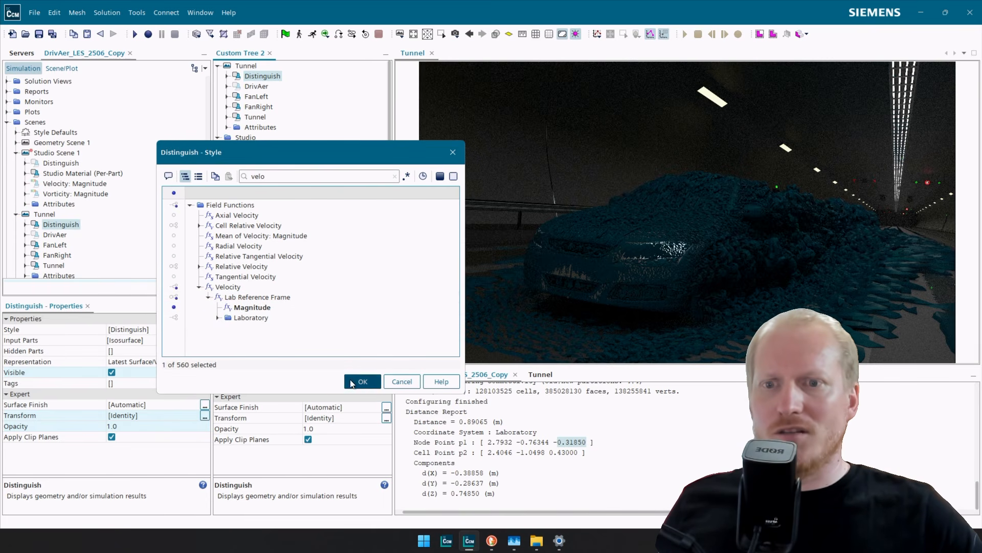
click(363, 381)
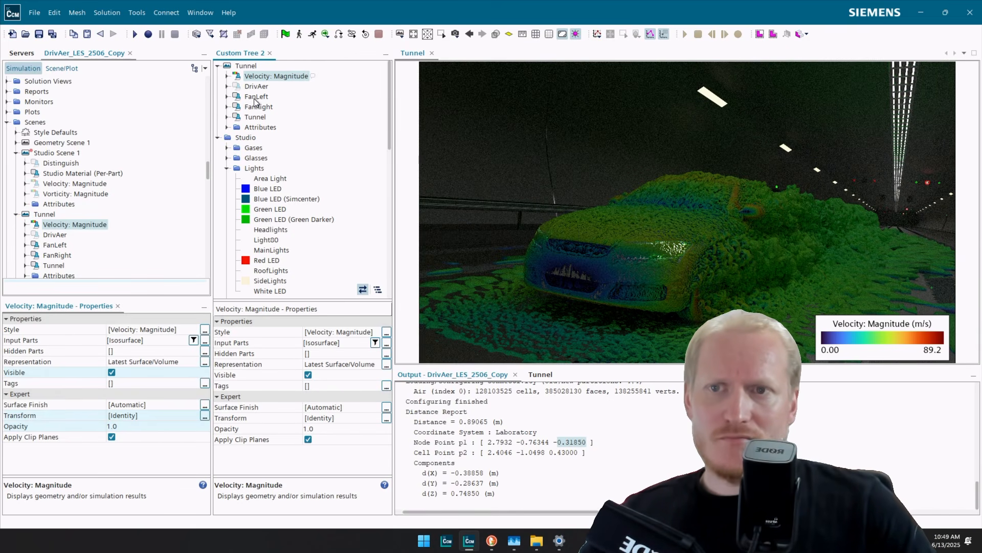
Give the Velocity: Magnitude displayer's scalar a custom range with a minimum of 20 m/s and a maximum of 60 m/s.
click(227, 76)
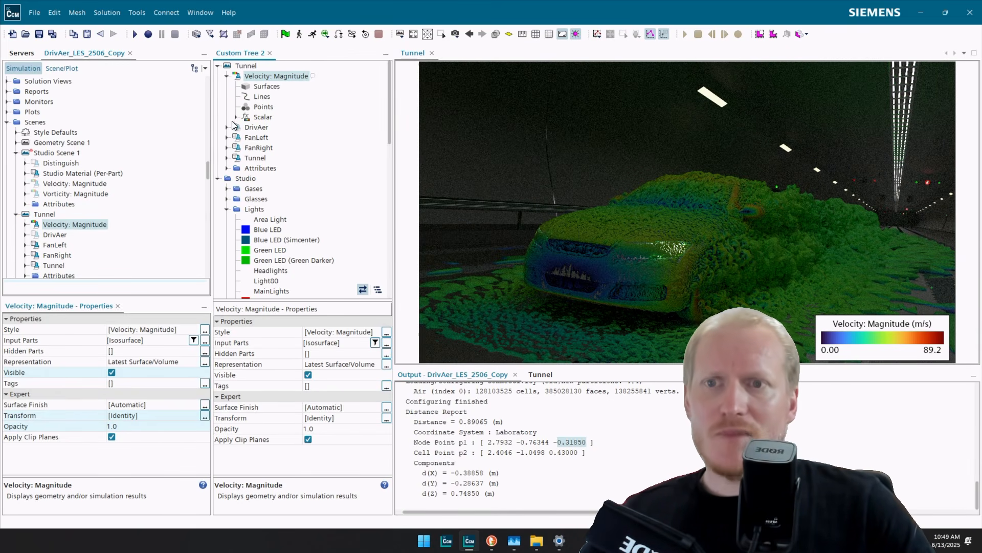
click(236, 117)
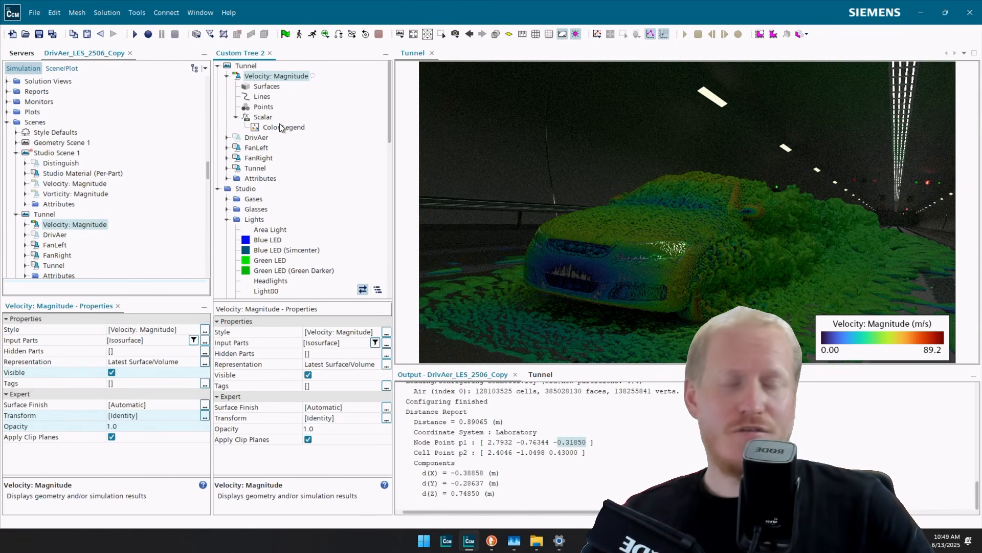
click(264, 118)
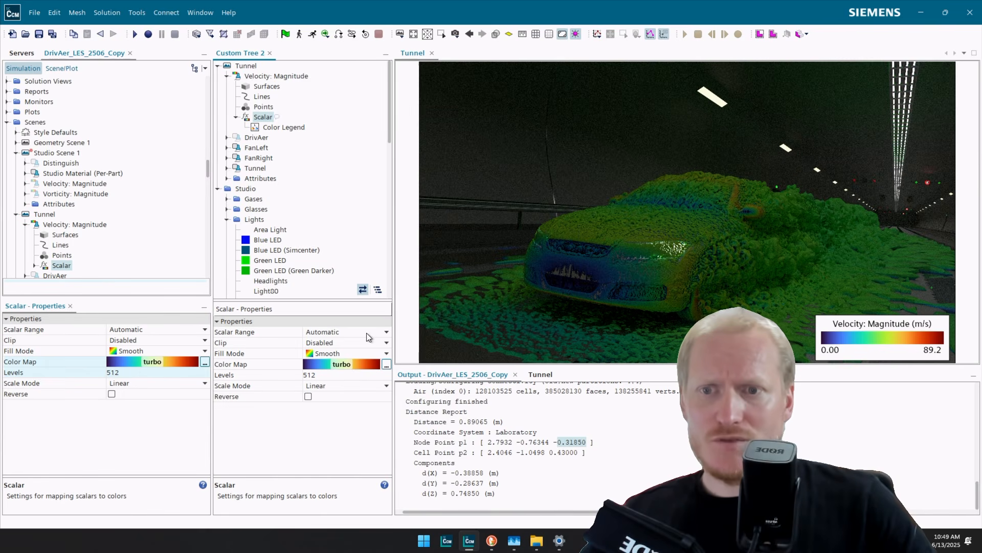
click(366, 333)
click(342, 377)
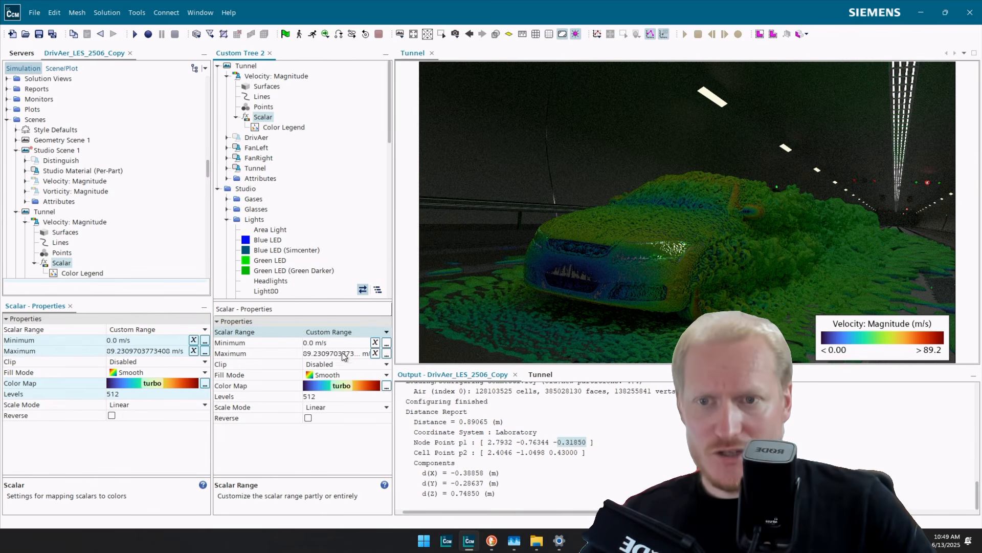
click(339, 346)
text(20)
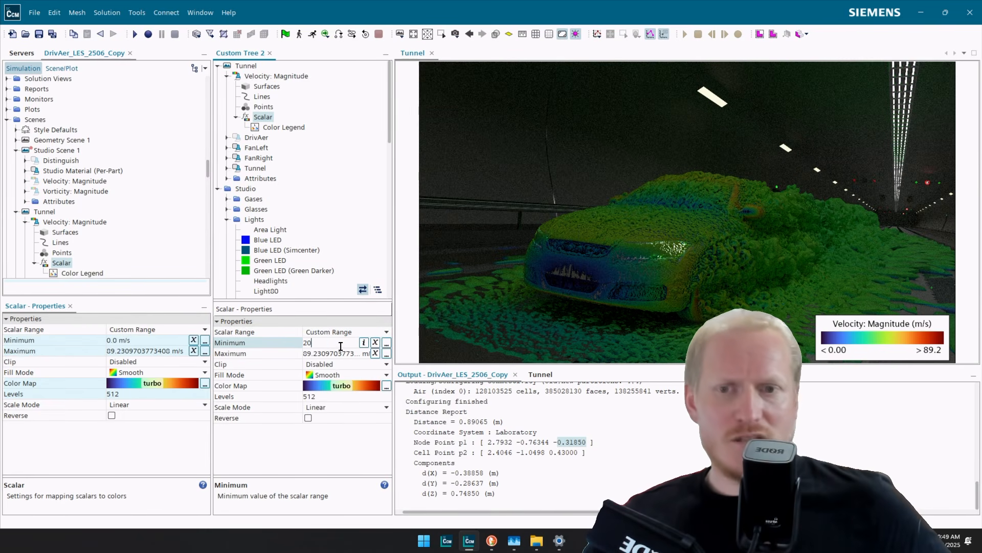
key(Return)
click(347, 354)
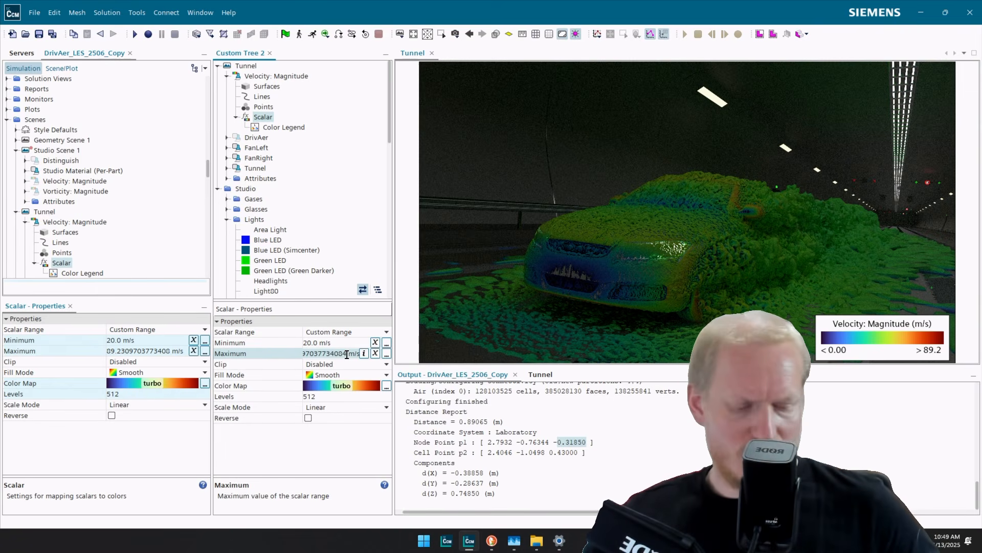
text(60)
key(Return)
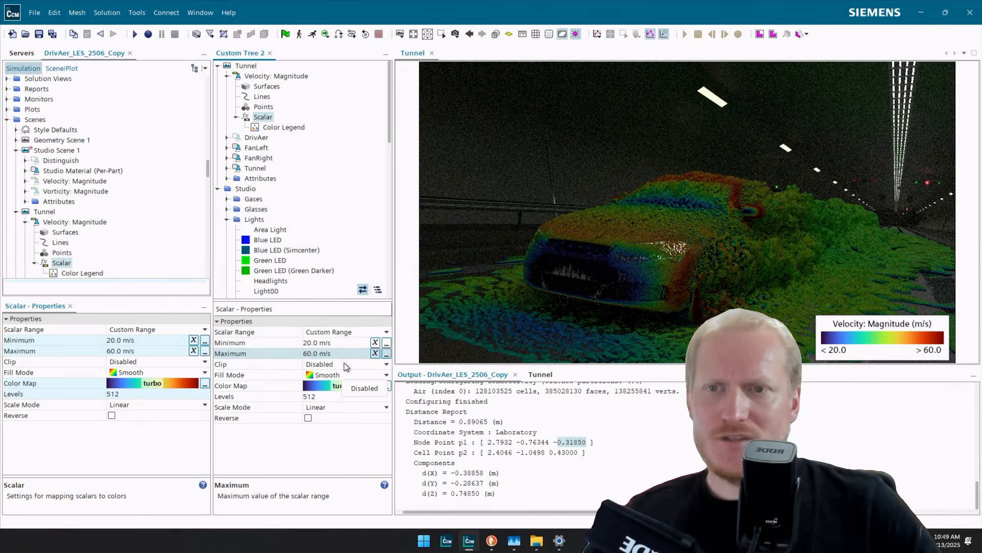
Turn off the white background behind the Tunnel scene's legend.
click(265, 131)
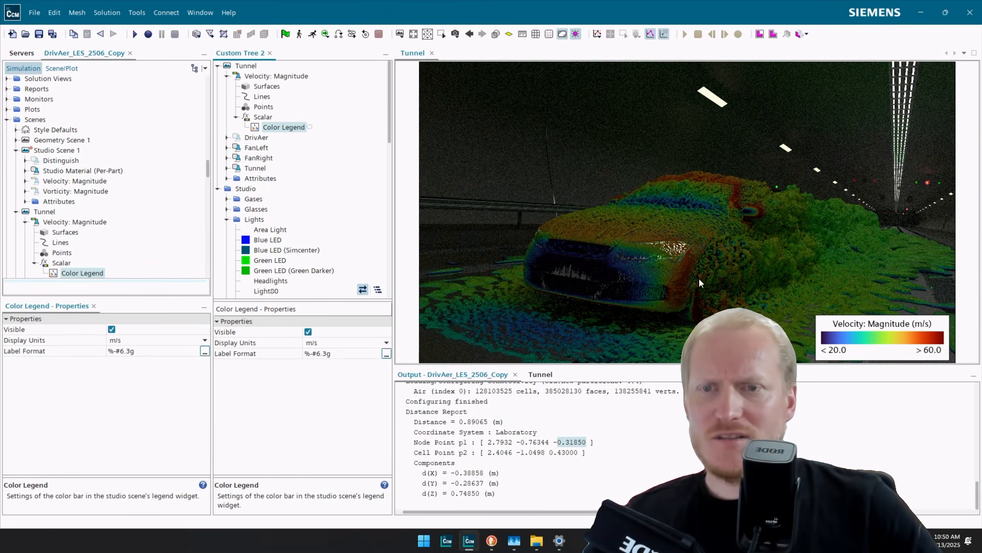
click(228, 179)
click(265, 229)
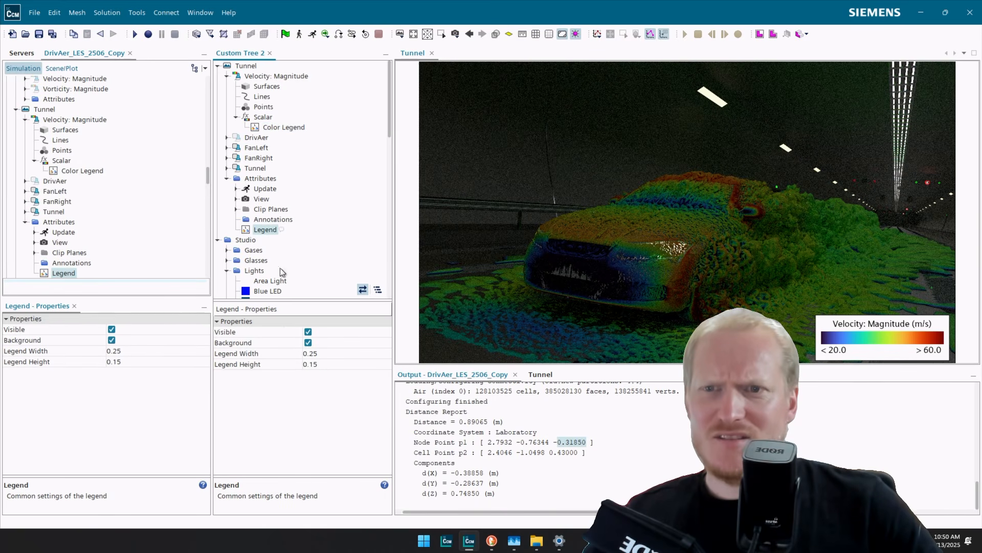
click(308, 342)
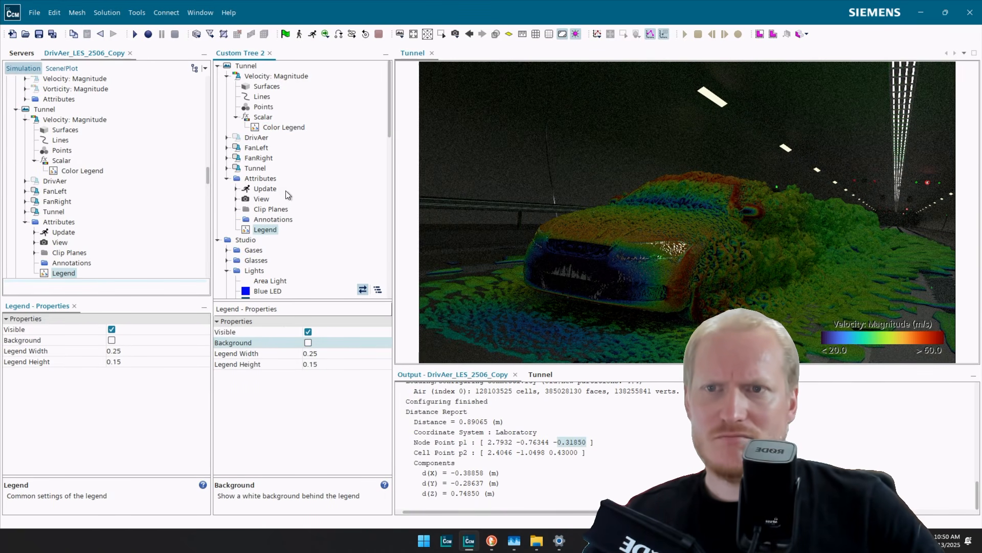
Check the properties of the Velocity: Magnitude color legend and the Tunnel scene's annotations and legend.
click(291, 126)
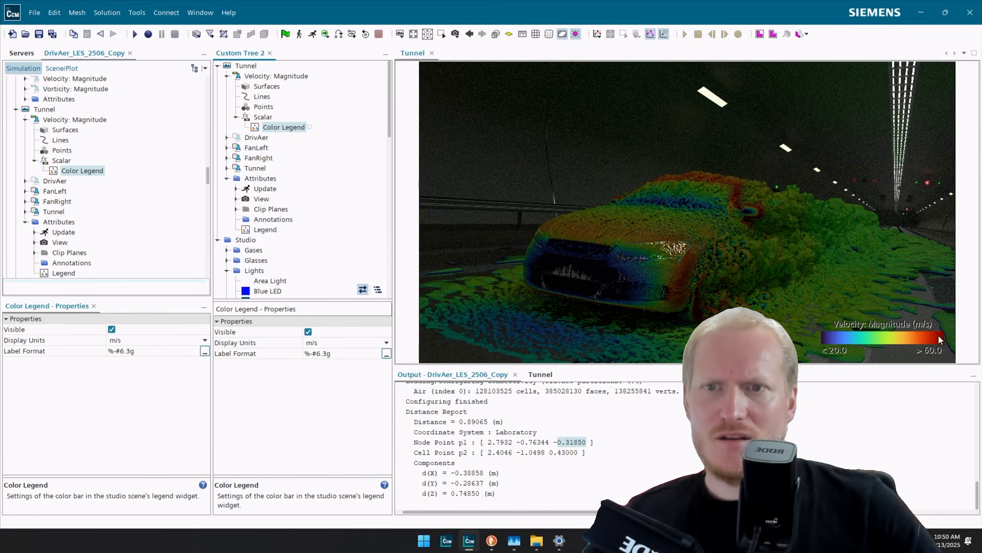
click(267, 220)
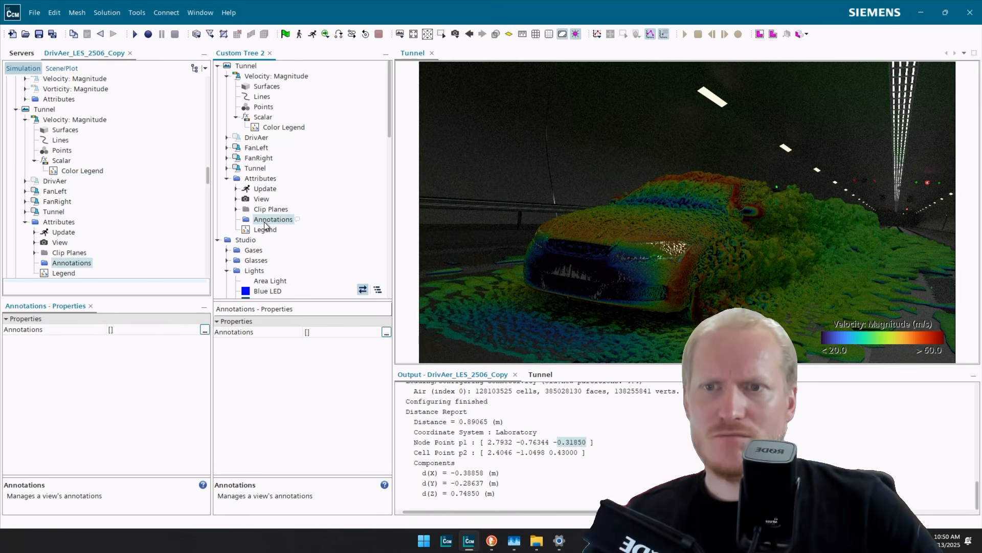
click(265, 231)
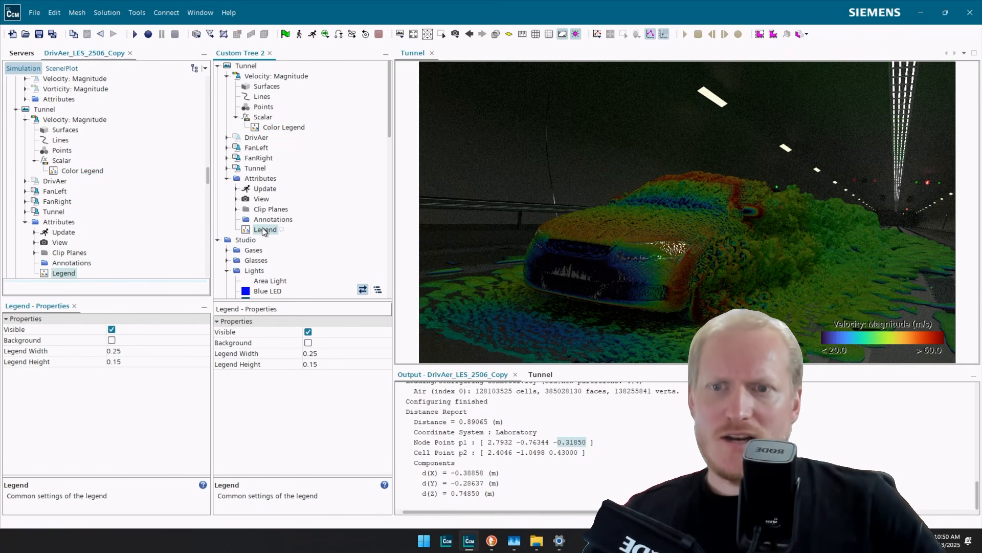
click(292, 128)
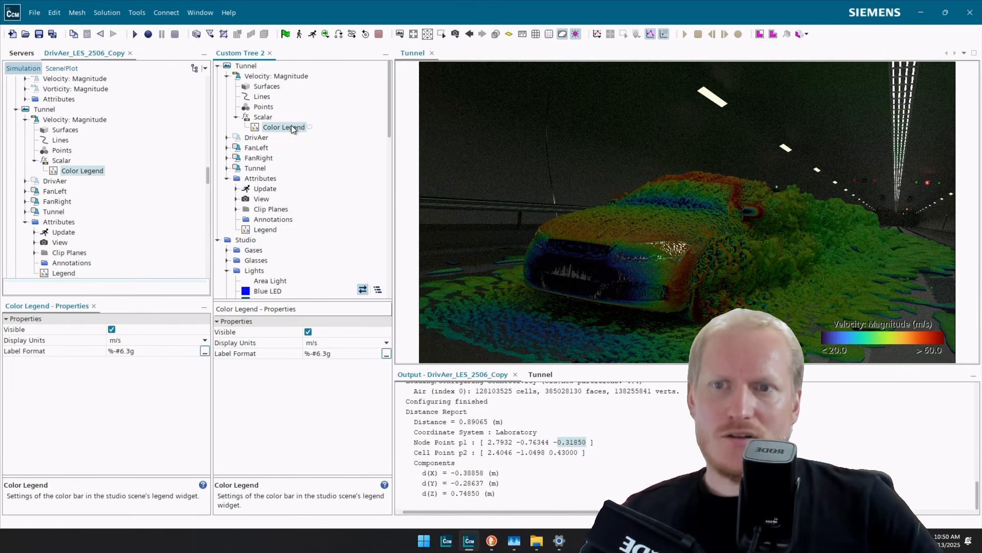
Apply the Siemens transparent color map to the Velocity: Magnitude displayer's scalar and inspect the map's control points without editing them.
click(263, 117)
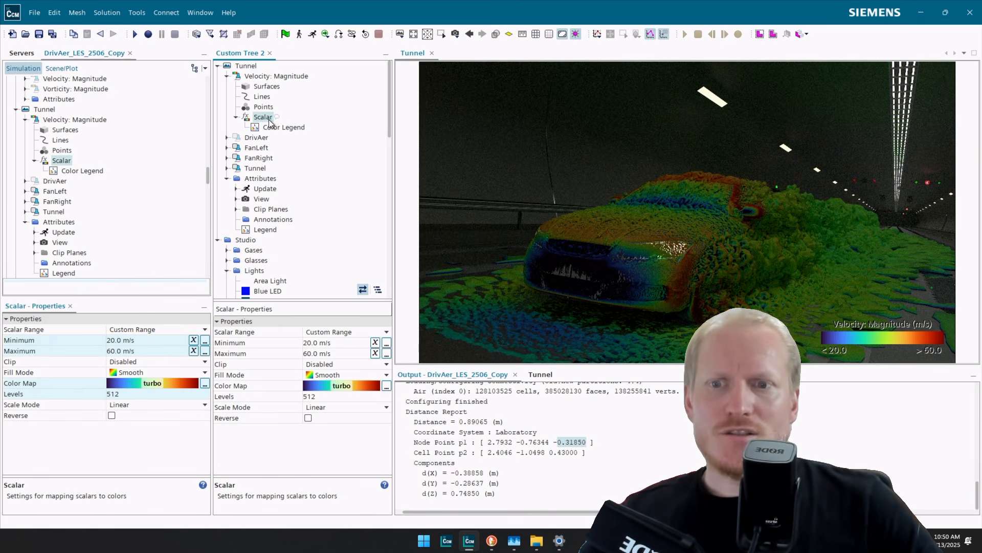
click(358, 384)
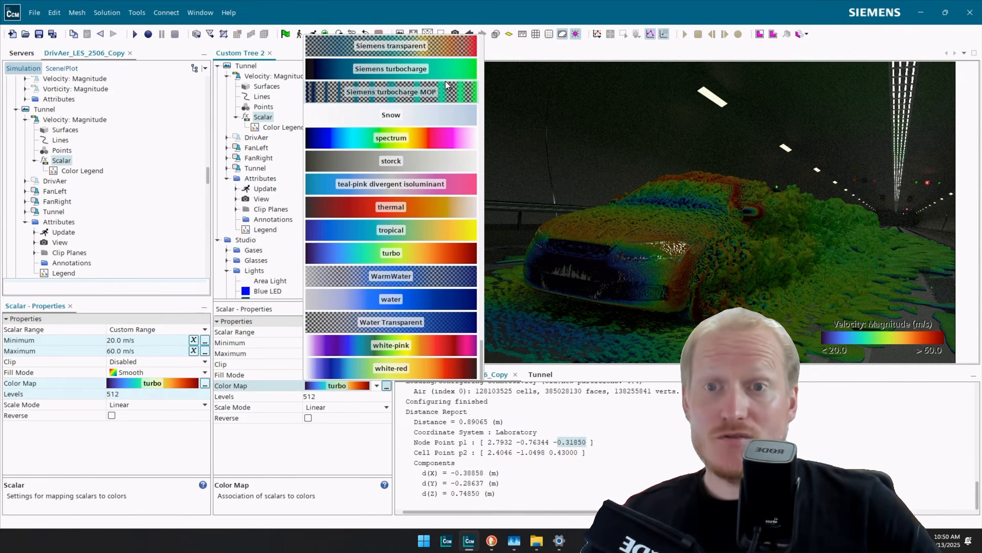
click(457, 53)
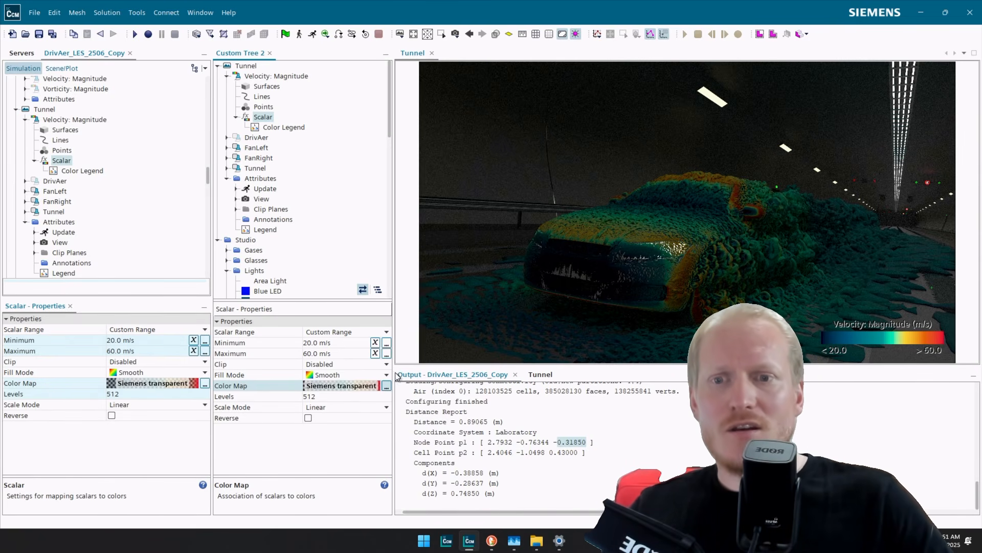
click(386, 386)
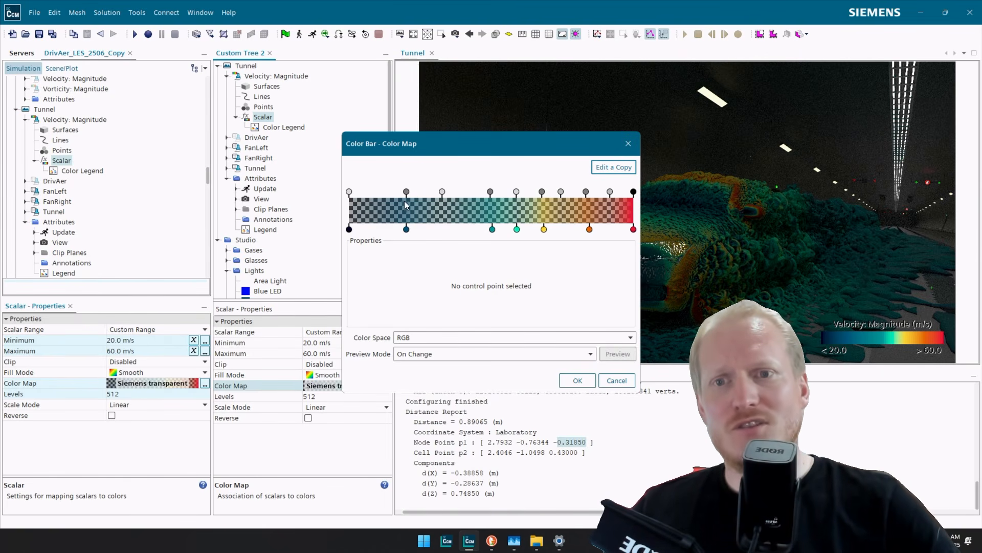
mouse_move(407, 193)
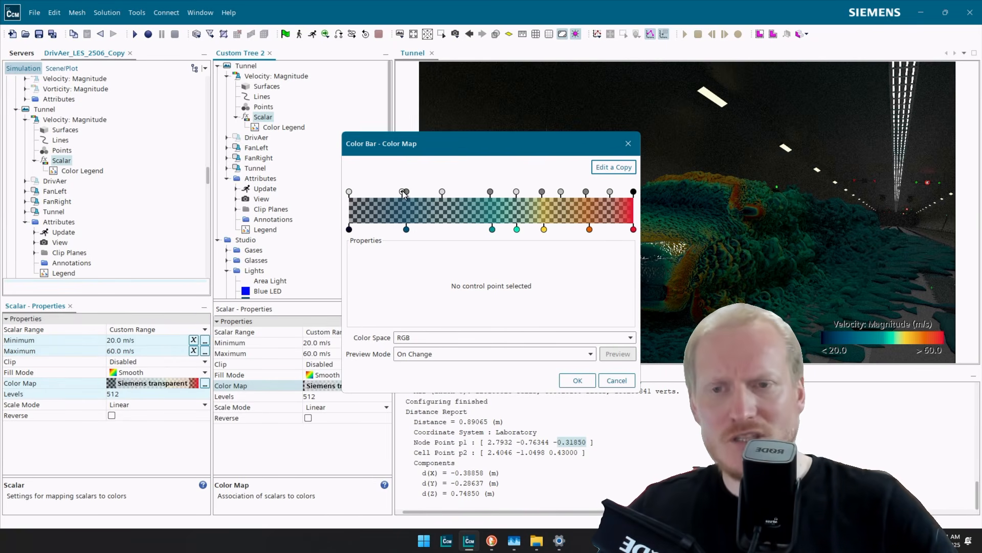
mouse_move(350, 195)
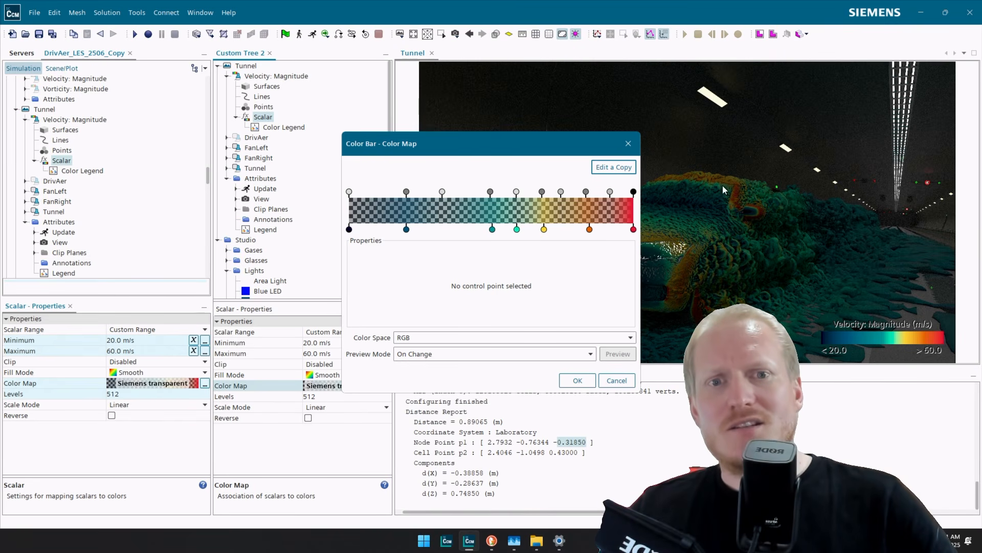
click(619, 379)
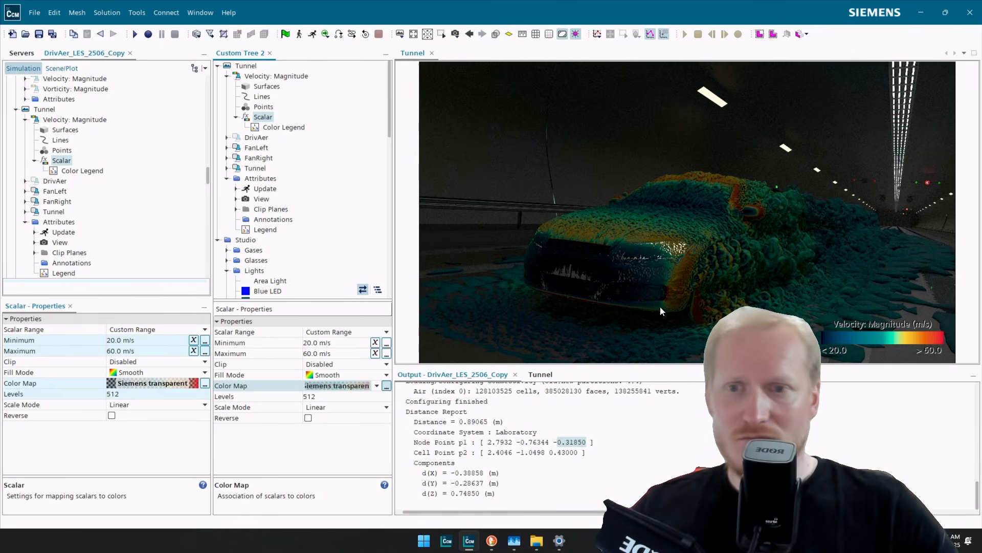
Set the opacity of the Velocity: Magnitude displayer to 0.5.
click(276, 76)
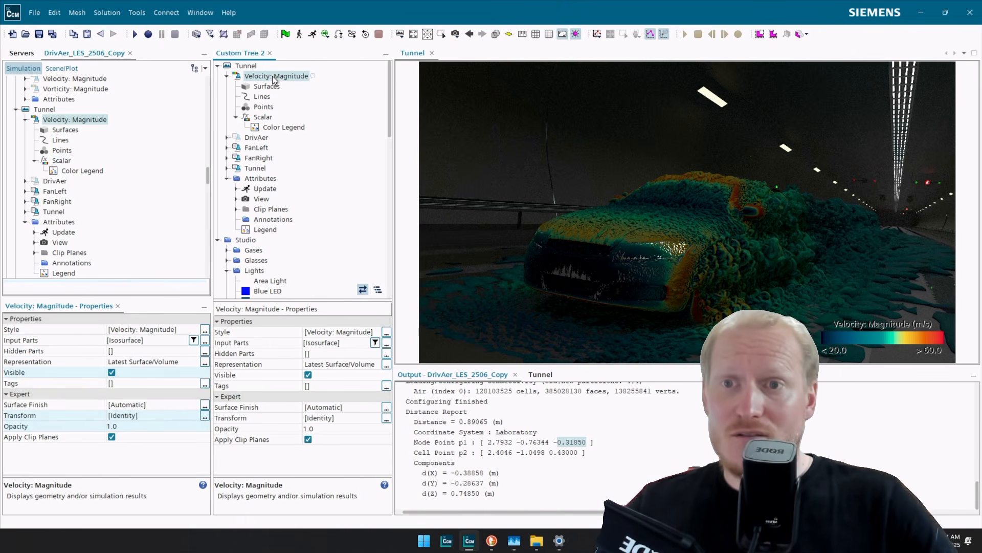
click(330, 430)
text(0.5)
key(Return)
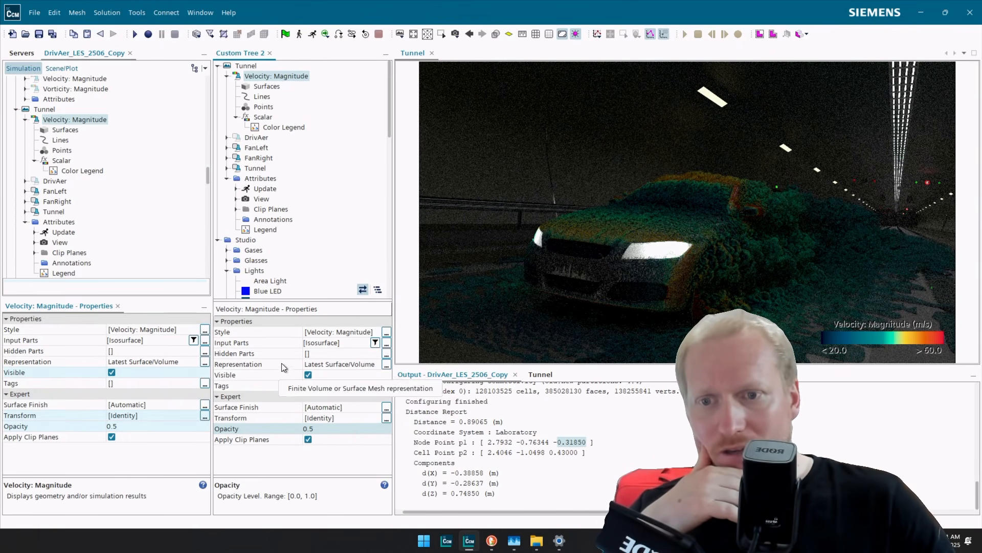
Assign Studio Material 1 from the Gases group as the surface finish of the Velocity: Magnitude displayer.
double_click(329, 408)
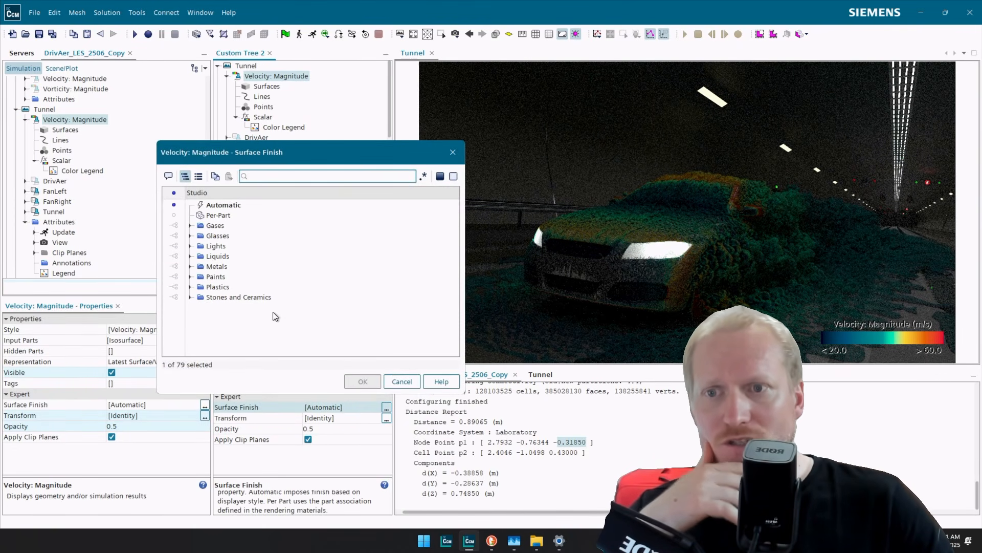
click(189, 256)
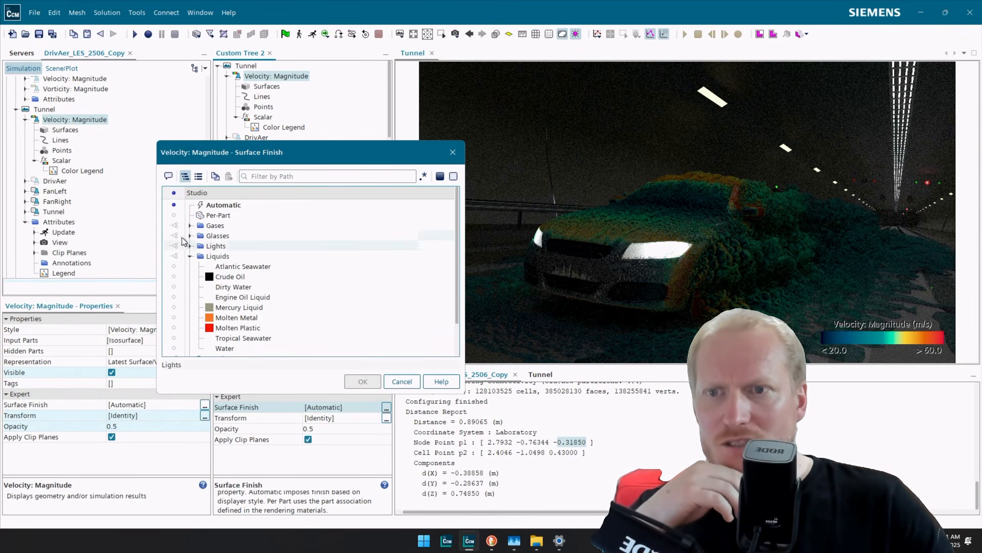
click(190, 236)
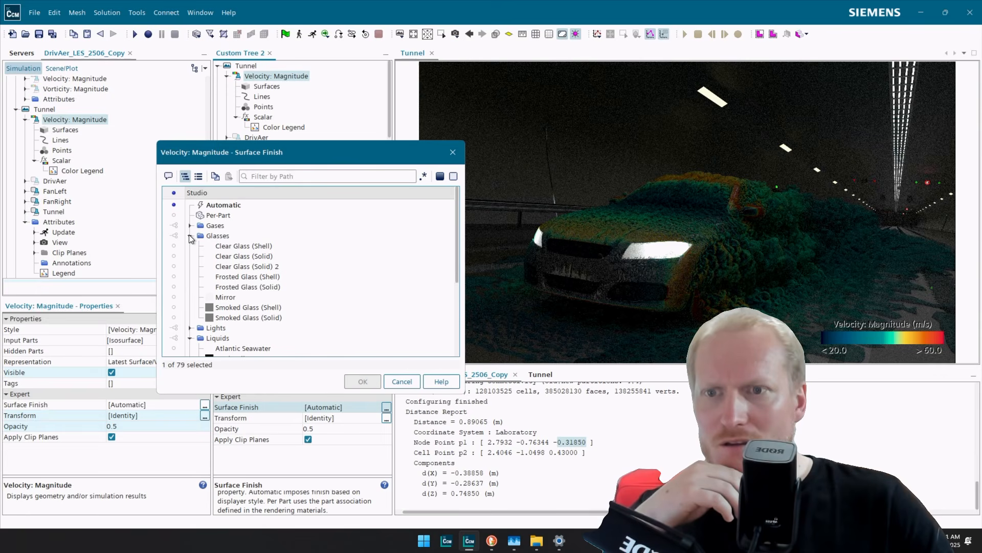
click(189, 236)
click(190, 226)
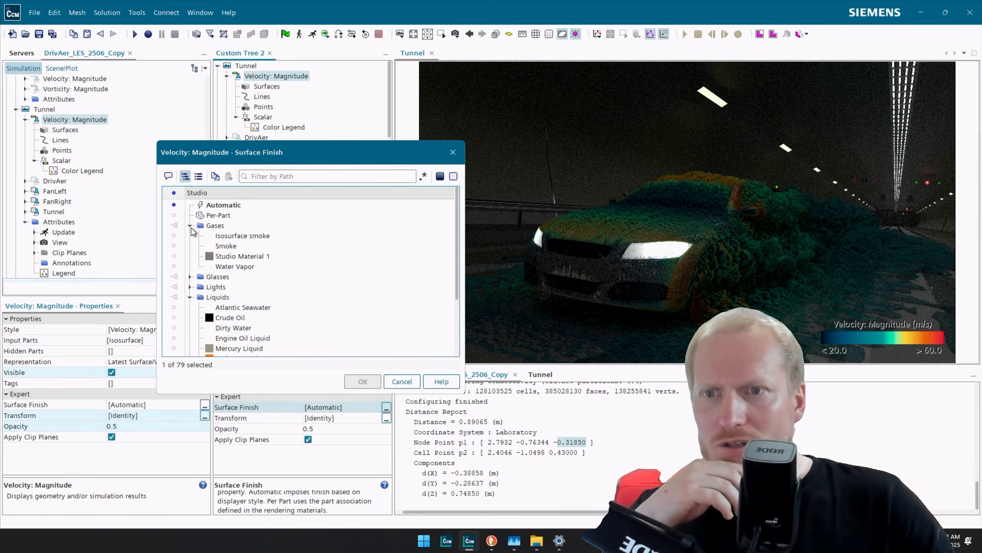
click(228, 257)
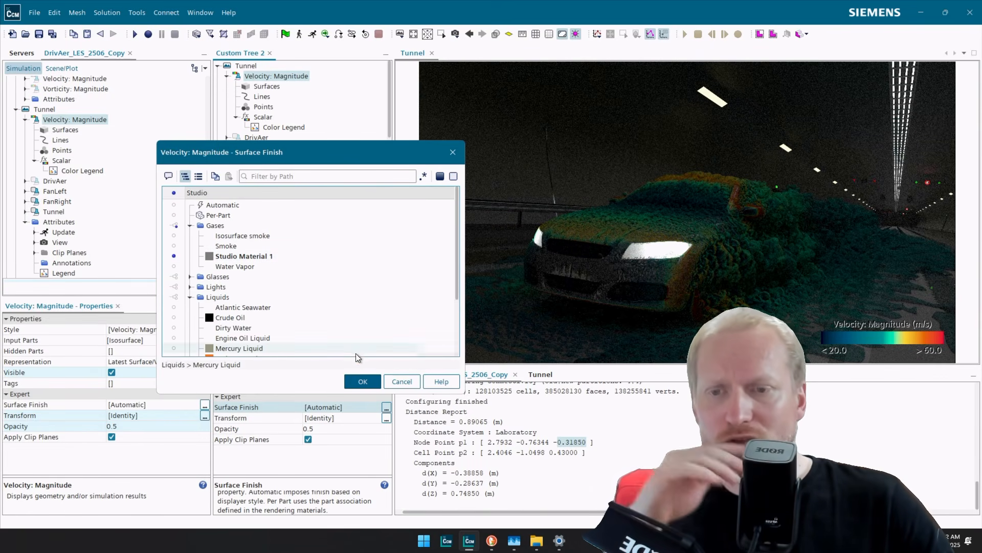
click(369, 382)
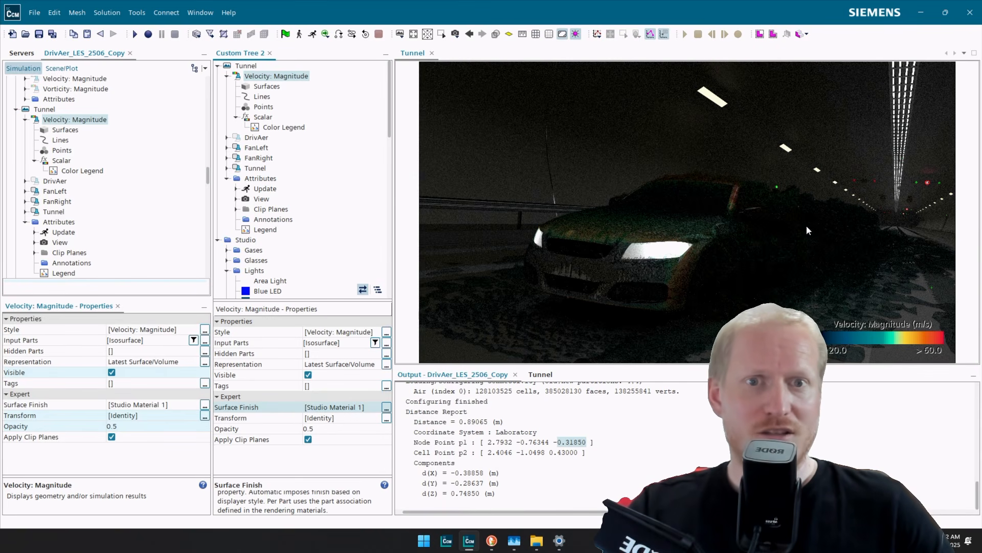
Set the emission intensity of the MainLights rendering material to 50.
scroll(275, 203, down, 9)
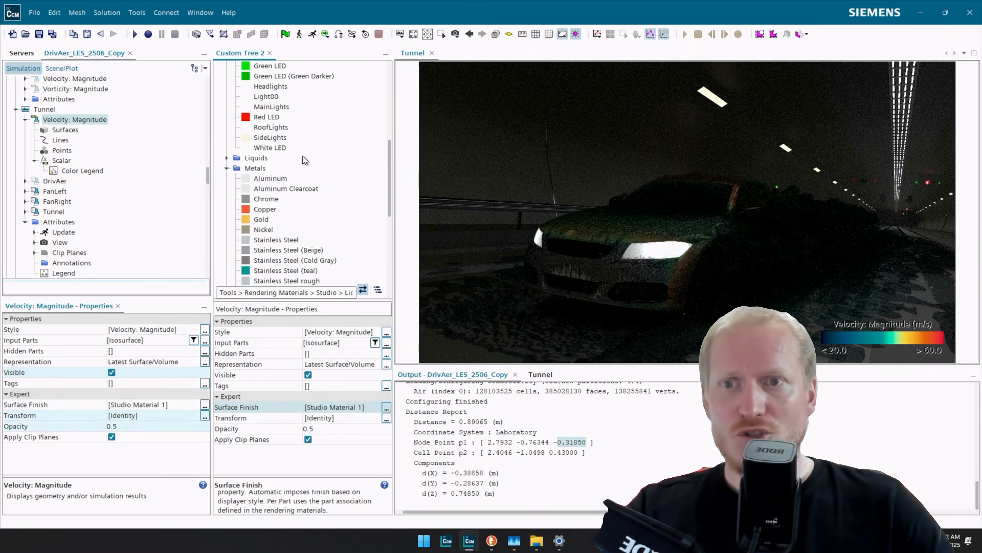
click(272, 107)
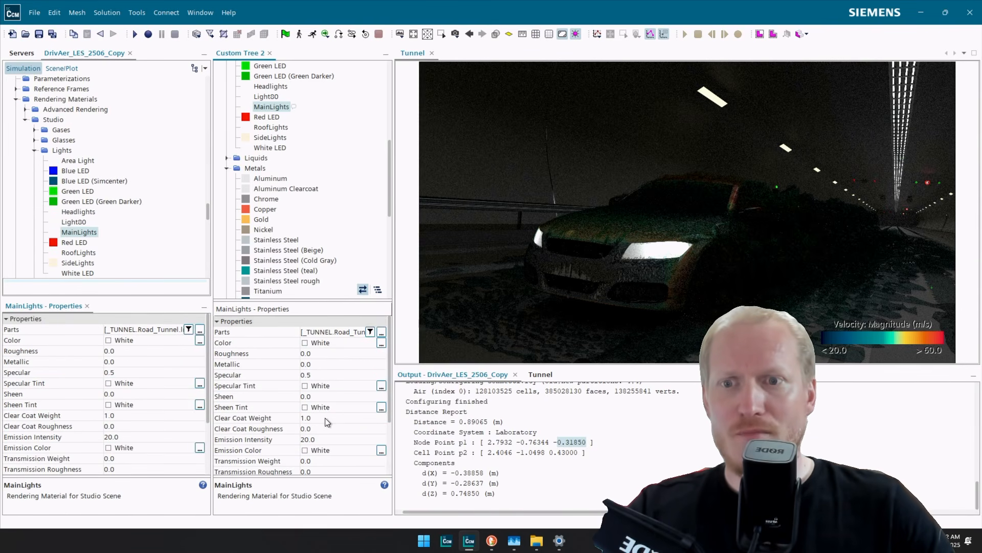
click(313, 439)
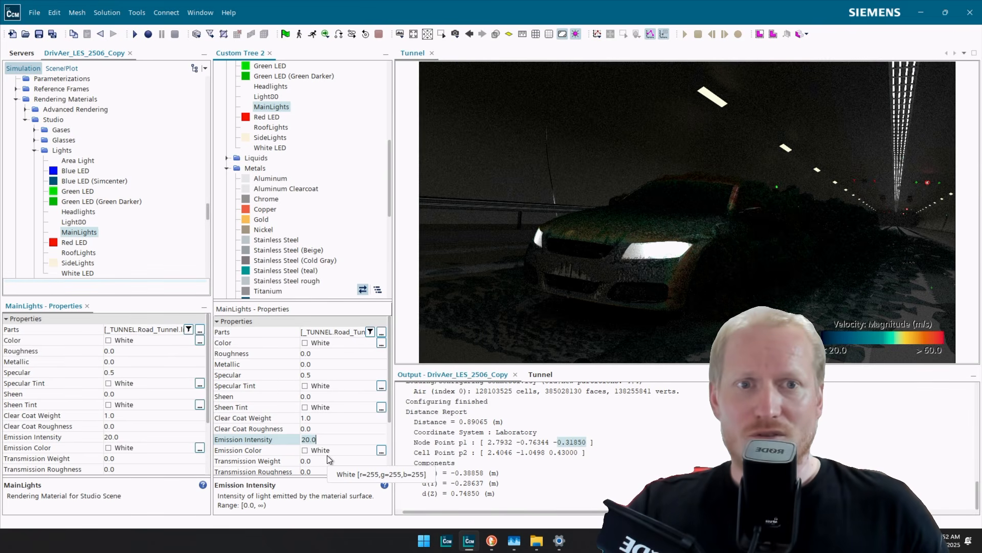
key(BackSpace)
key(BackSpace)
key(BackSpace)
key(BackSpace)
text(50)
key(Return)
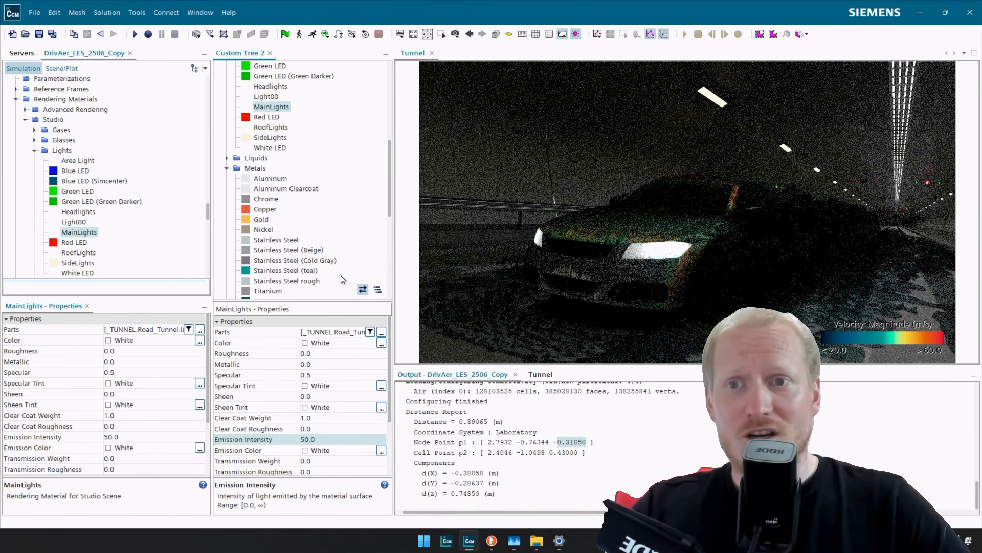
Set the emission intensity of the SideLights rendering material to 20.
click(277, 137)
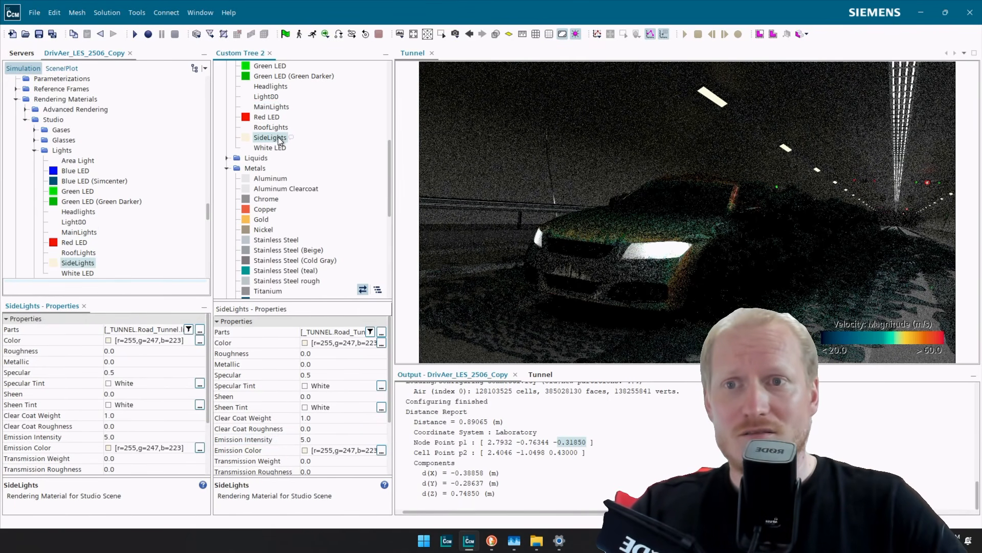
click(323, 440)
text(20)
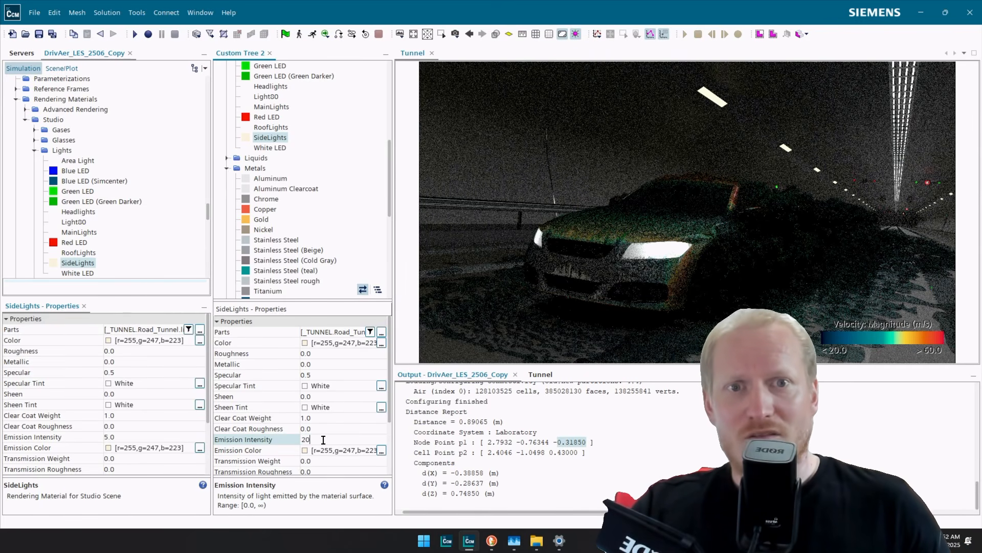
key(Return)
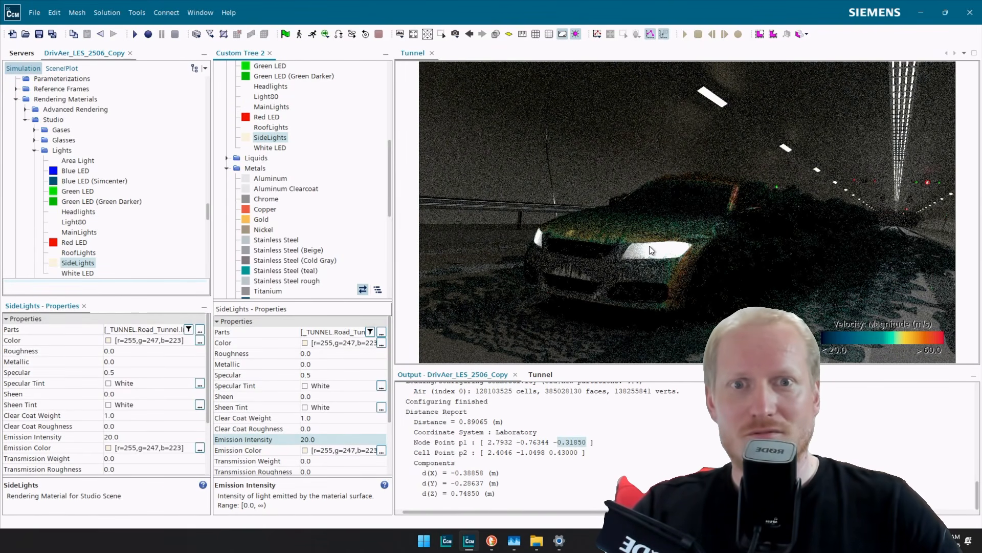
Set the Velocity: Magnitude displayer's opacity to 1.
drag(649, 246, 622, 282)
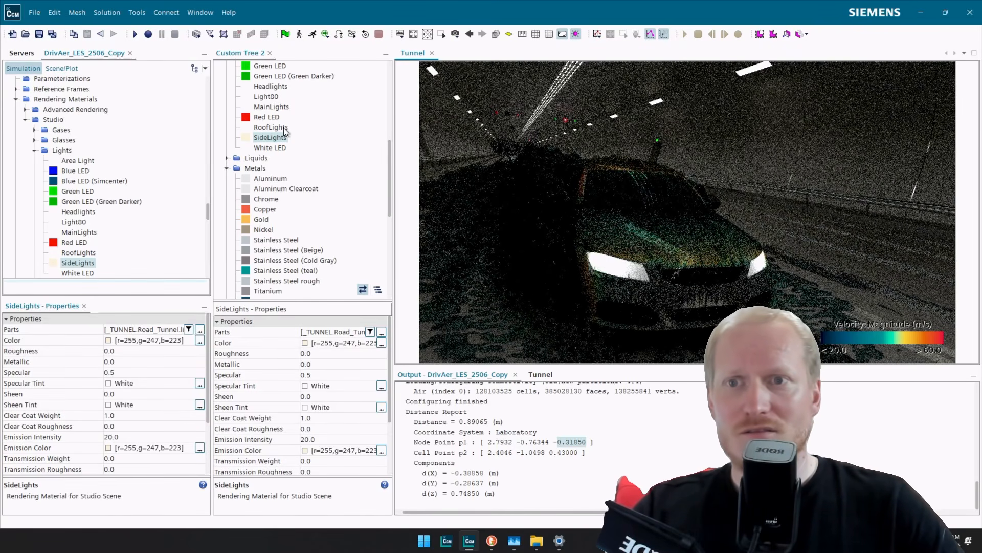
scroll(284, 128, up, 8)
click(276, 76)
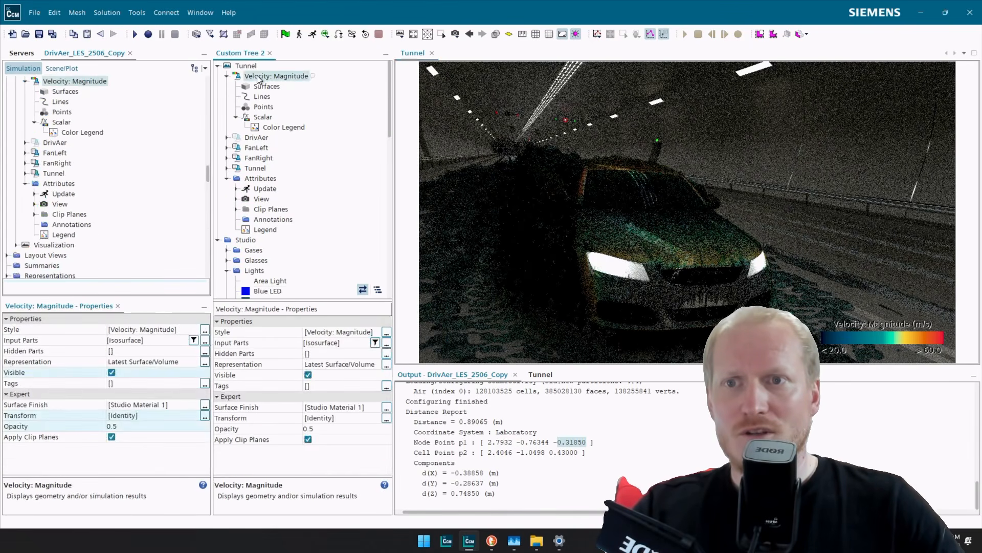
click(316, 426)
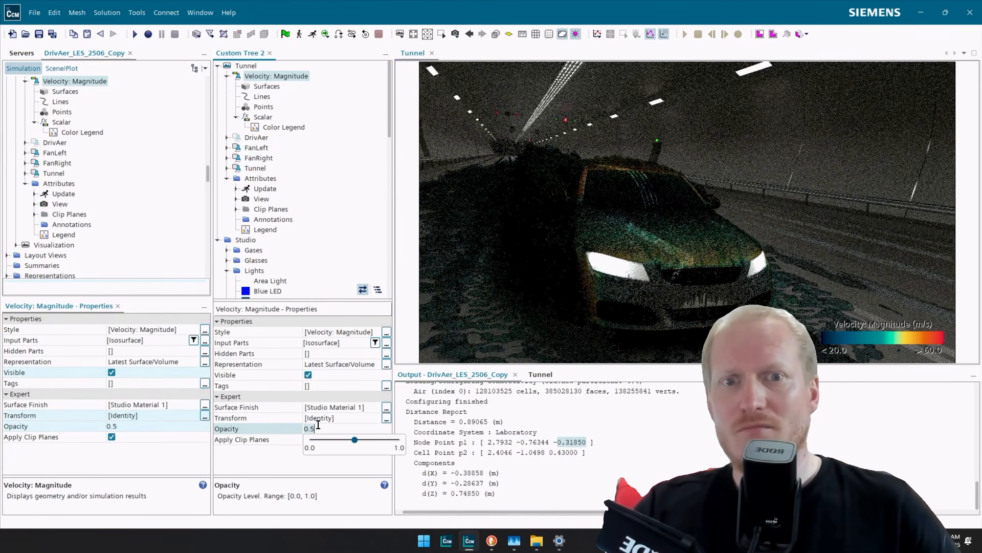
key(BackSpace)
key(BackSpace)
key(BackSpace)
text(1)
key(Return)
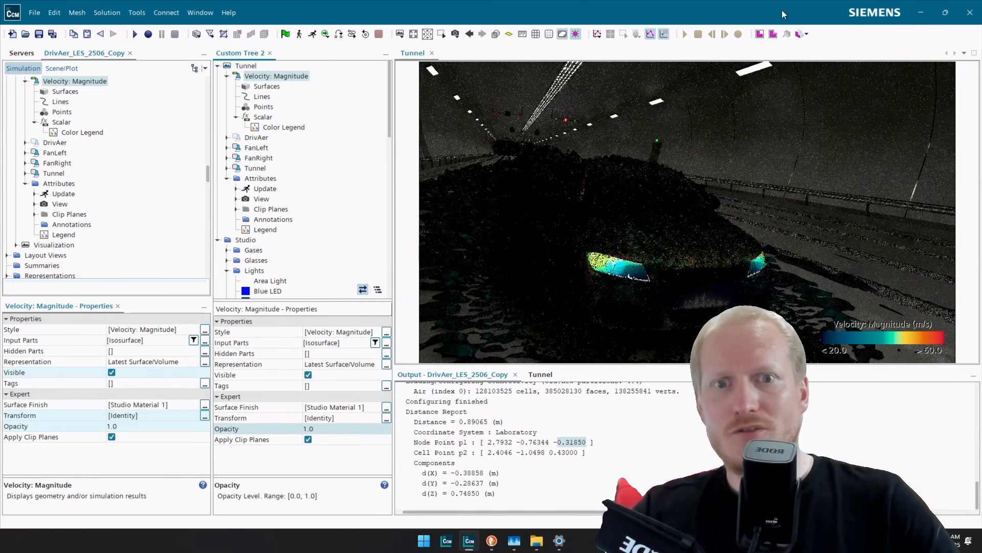
Raise the emission intensity of the MainLights rendering material to 500.
drag(578, 214, 603, 214)
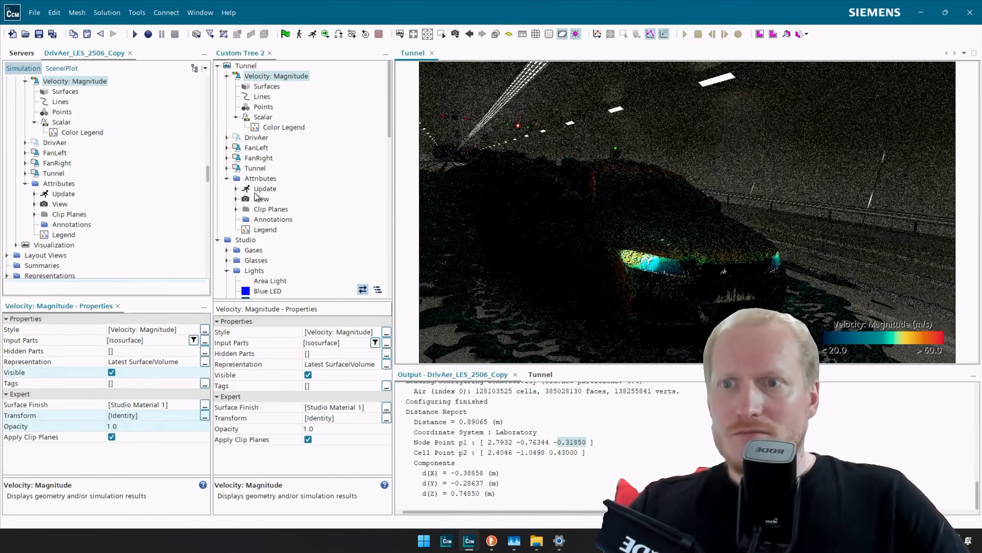
scroll(259, 197, down, 4)
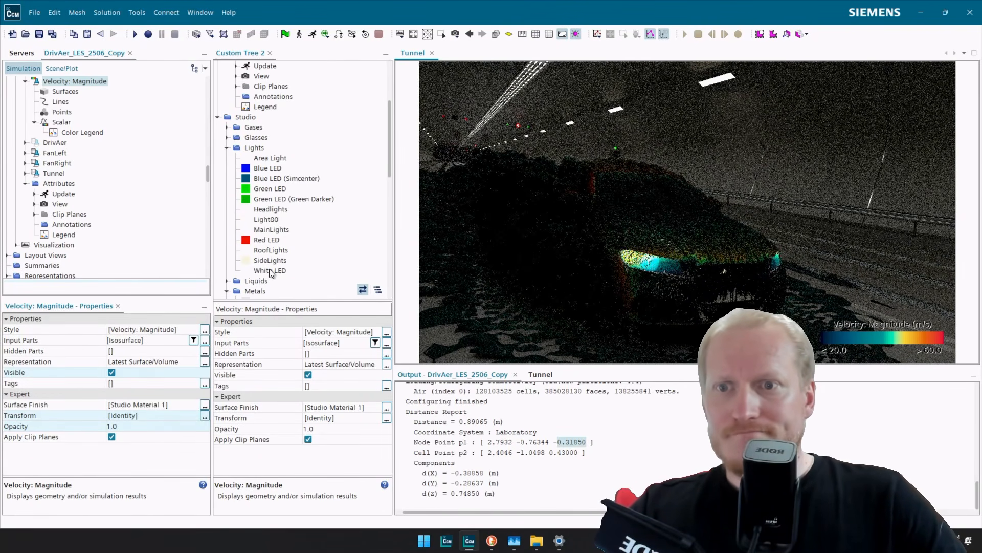
click(275, 230)
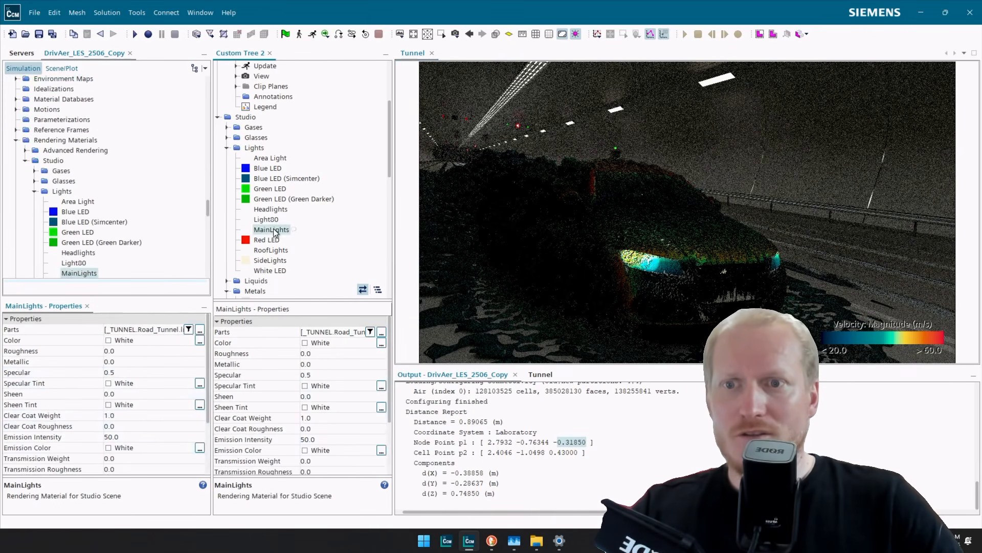
click(324, 439)
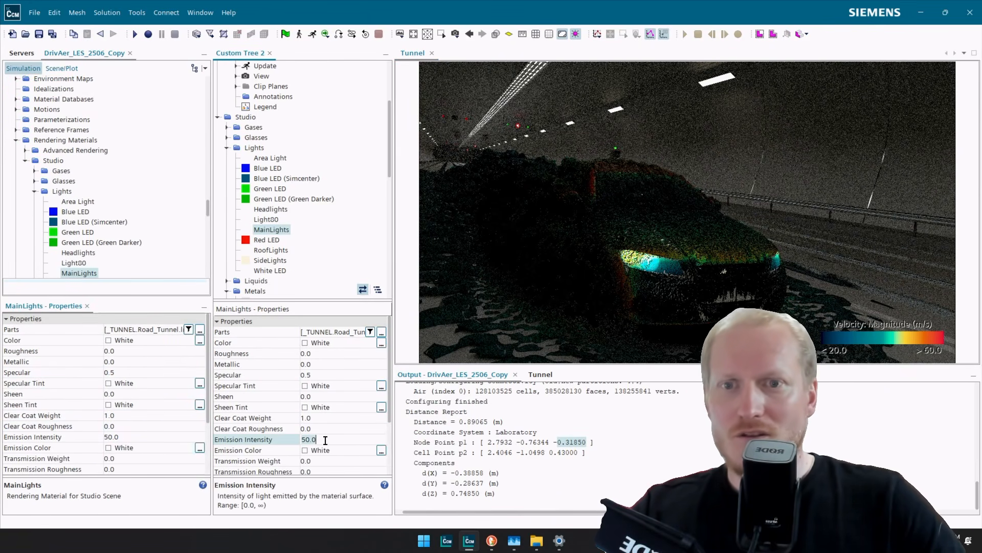
key(BackSpace)
key(BackSpace)
key(BackSpace)
key(Return)
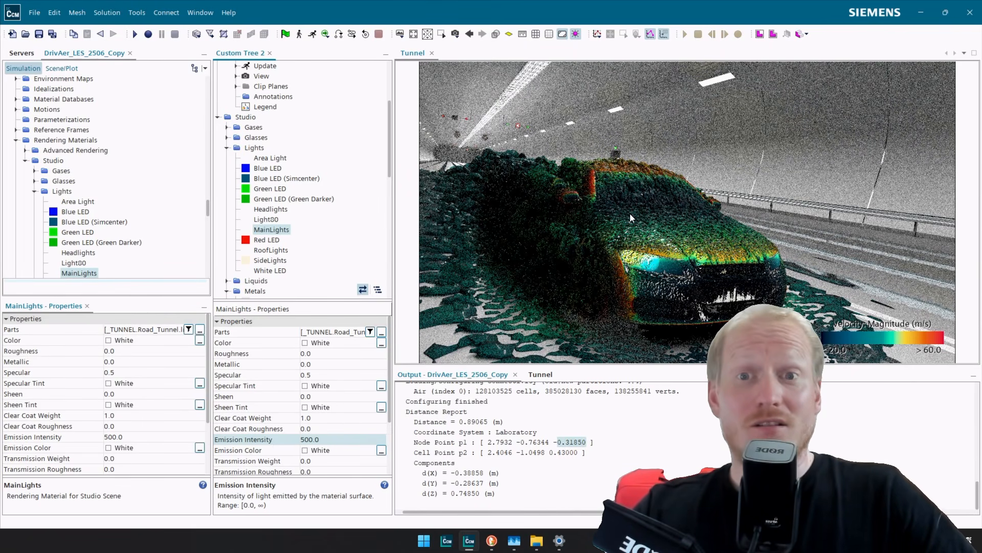
Set the Velocity: Magnitude displayer's opacity to 0.5.
mouse_move(630, 214)
mouse_down()
mouse_move(581, 195)
mouse_move(616, 201)
mouse_move(562, 197)
mouse_move(604, 192)
mouse_move(576, 215)
mouse_move(612, 192)
mouse_move(629, 217)
mouse_move(612, 219)
mouse_up()
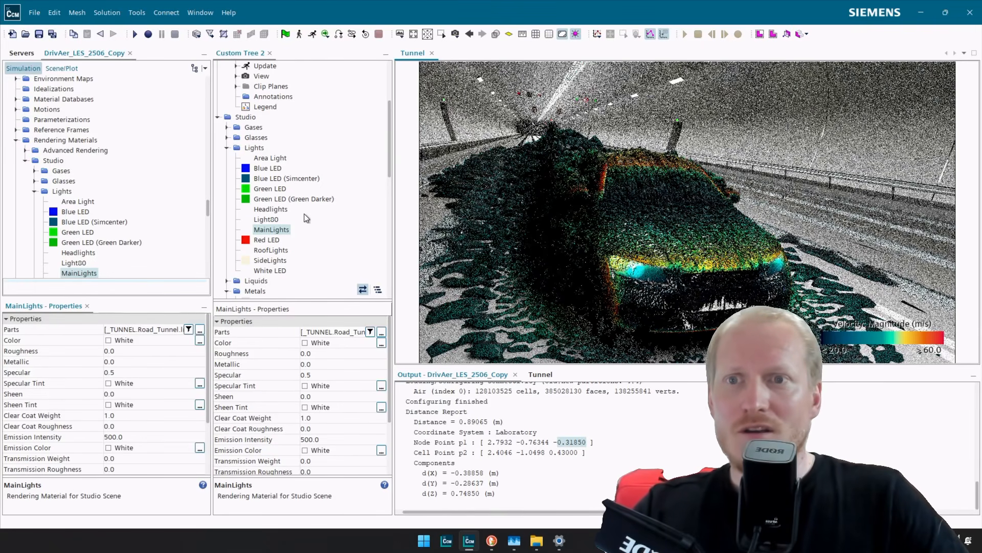
scroll(304, 218, up, 4)
click(263, 118)
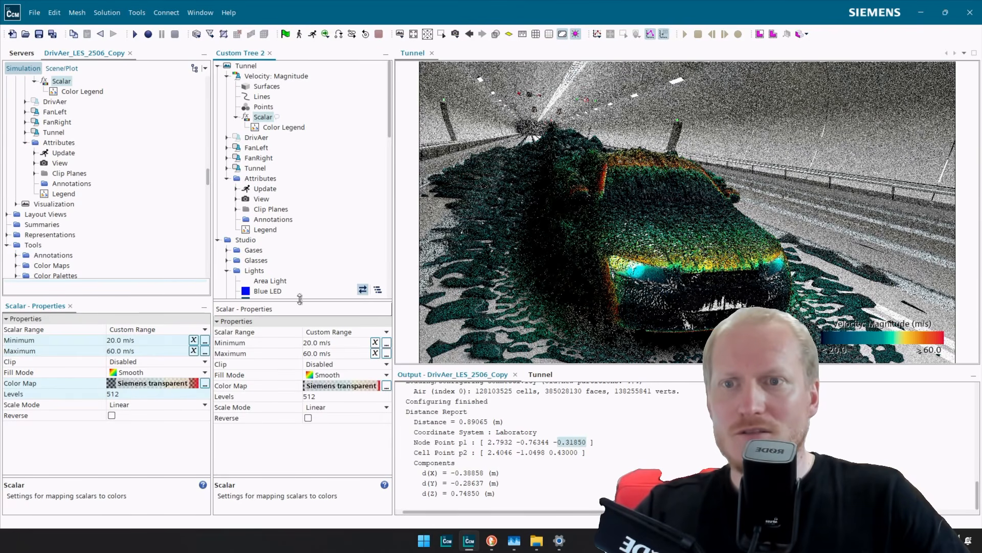
click(257, 76)
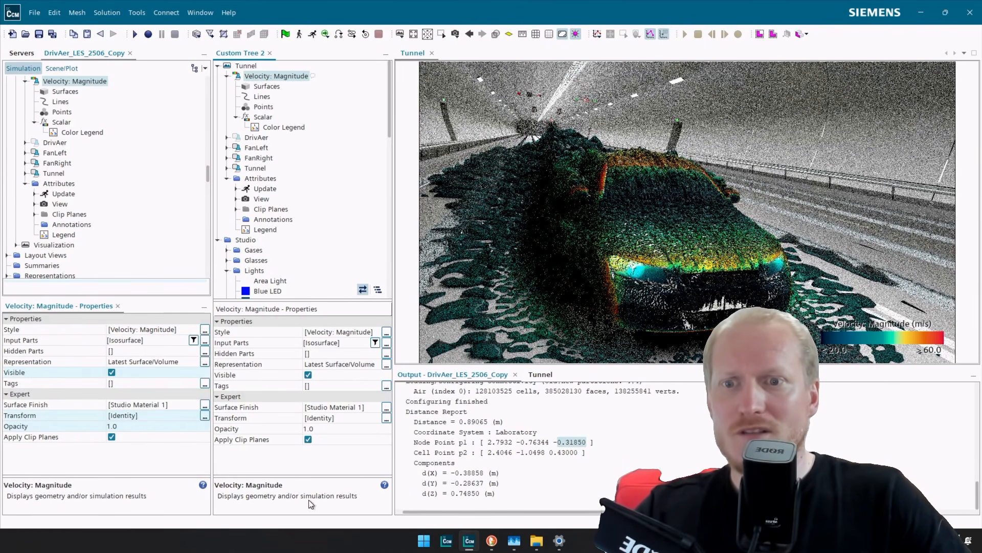
click(344, 429)
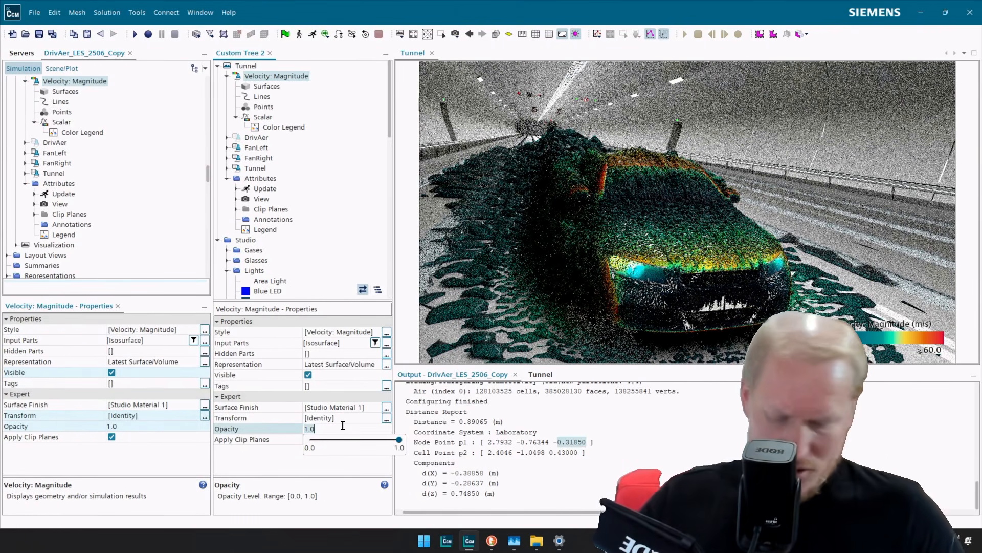
key(Return)
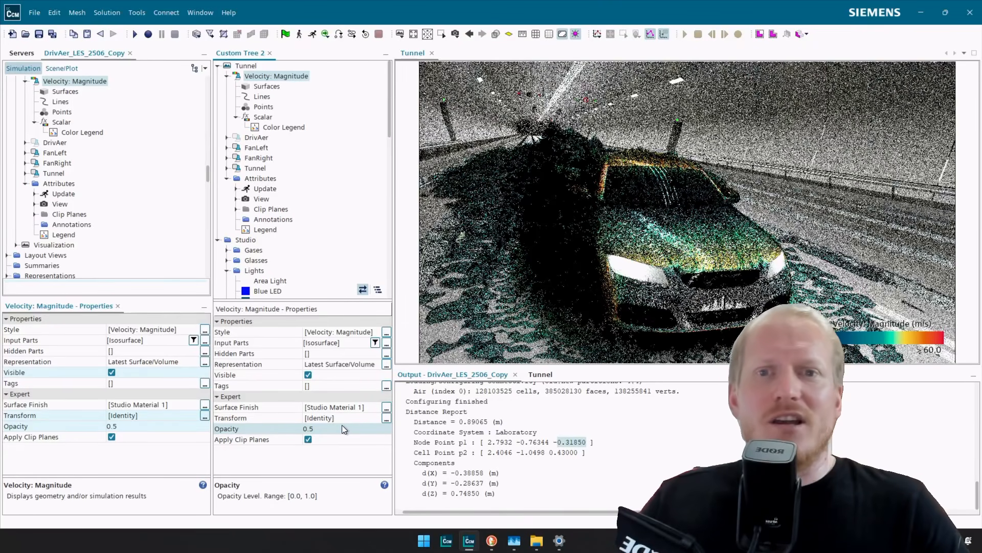
Lower the emission intensity of the SideLights rendering material to 5.
scroll(282, 236, down, 5)
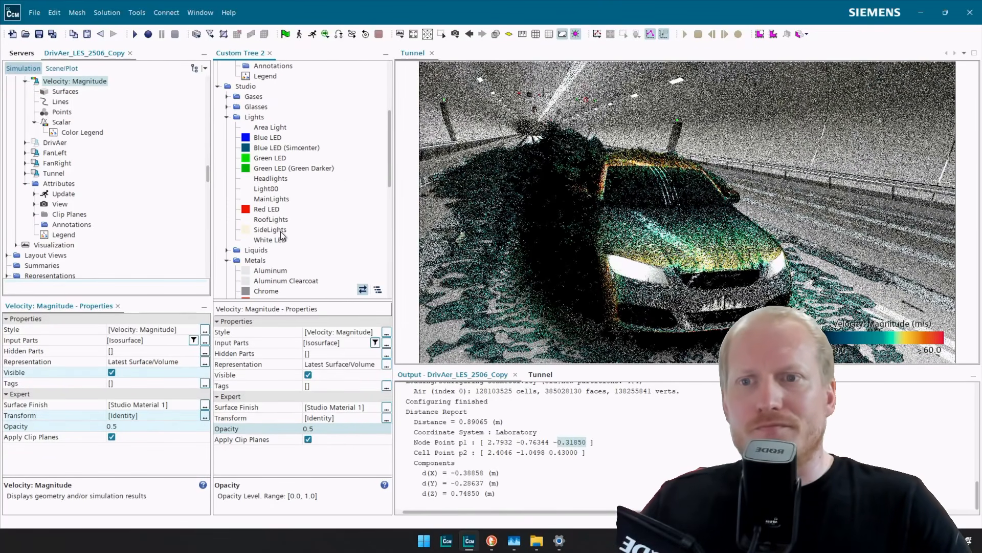
click(278, 231)
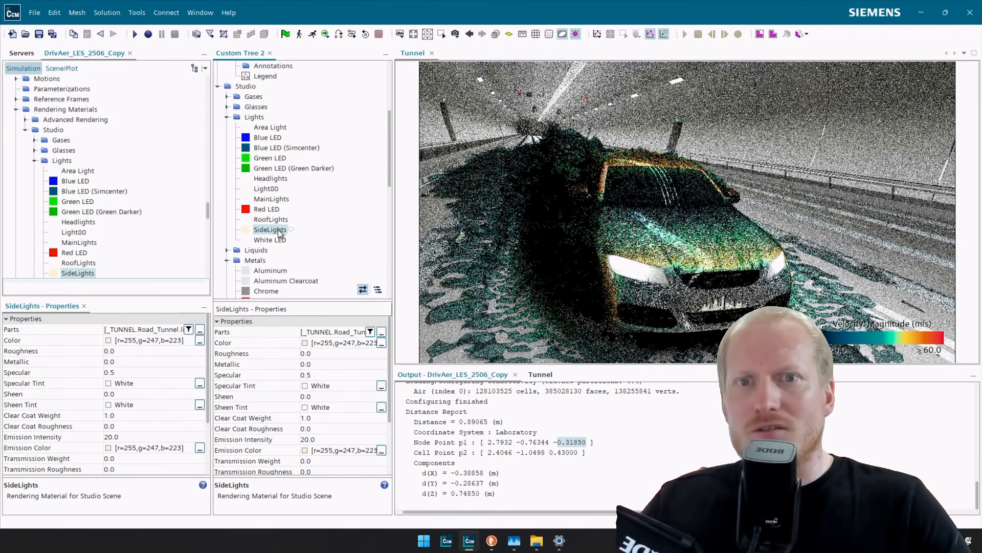
click(329, 439)
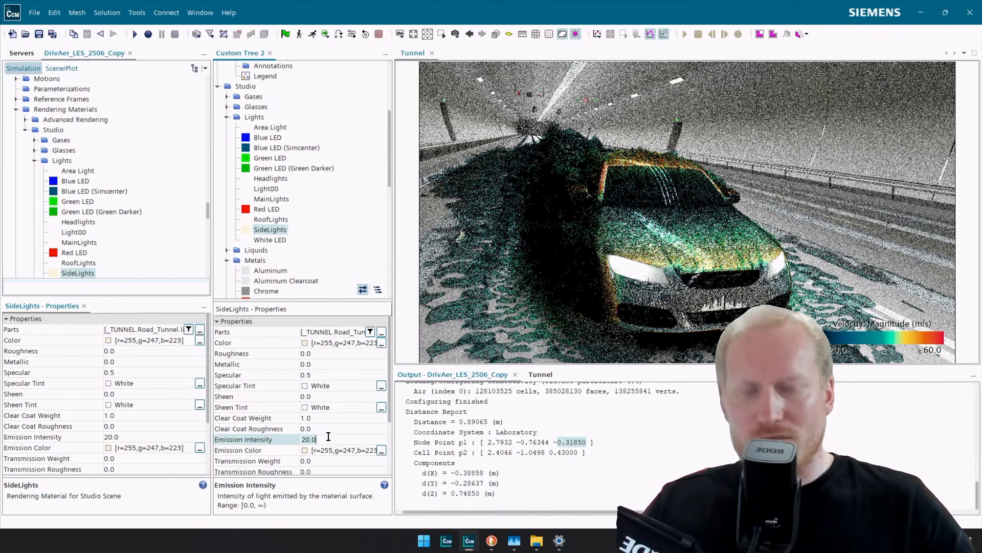
text(5)
key(Return)
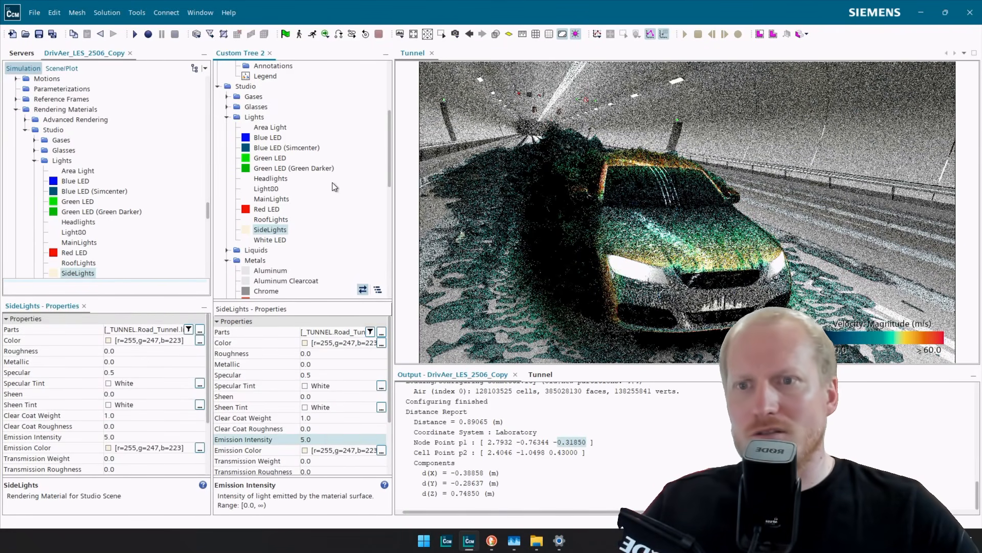
Lower the emission intensity of the MainLights rendering material to 50.
click(284, 220)
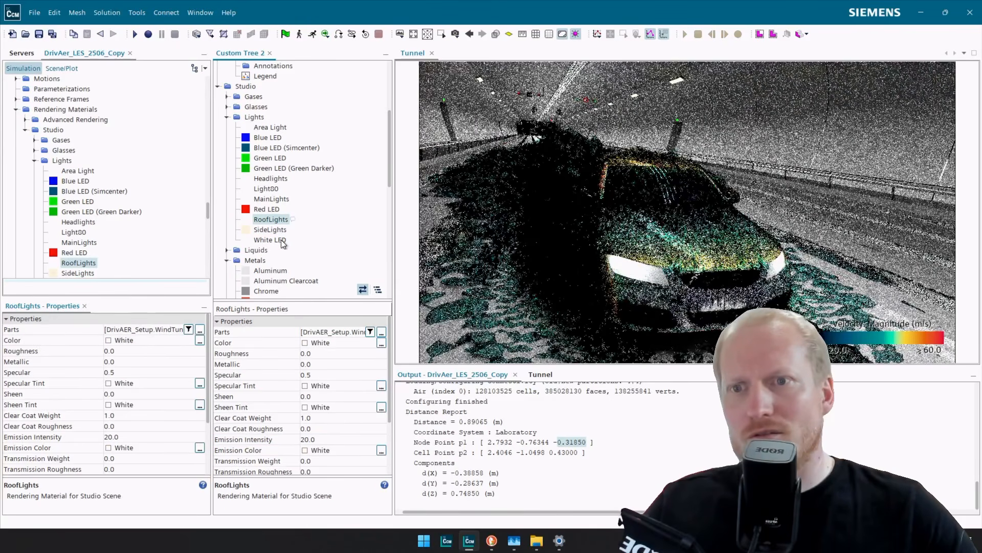
click(267, 189)
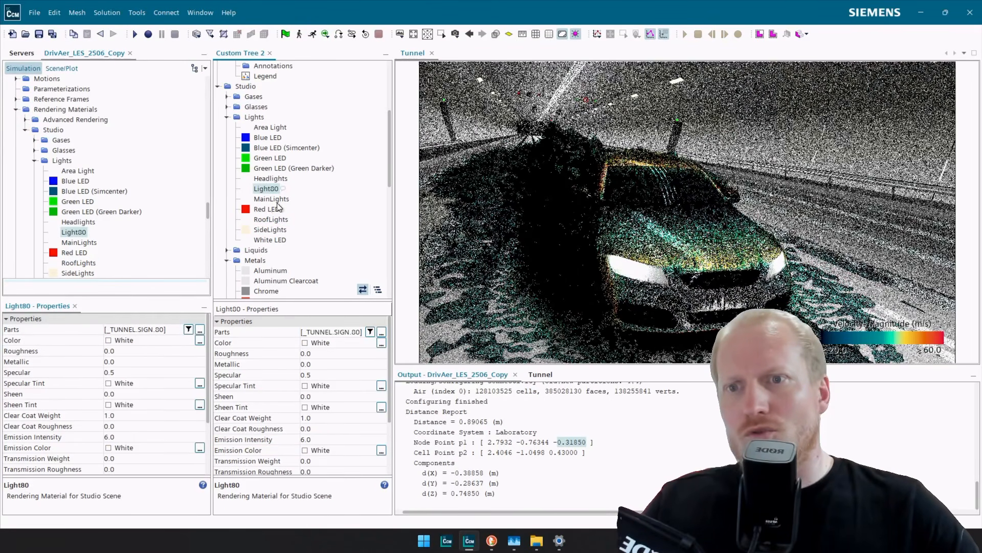
click(274, 200)
click(316, 439)
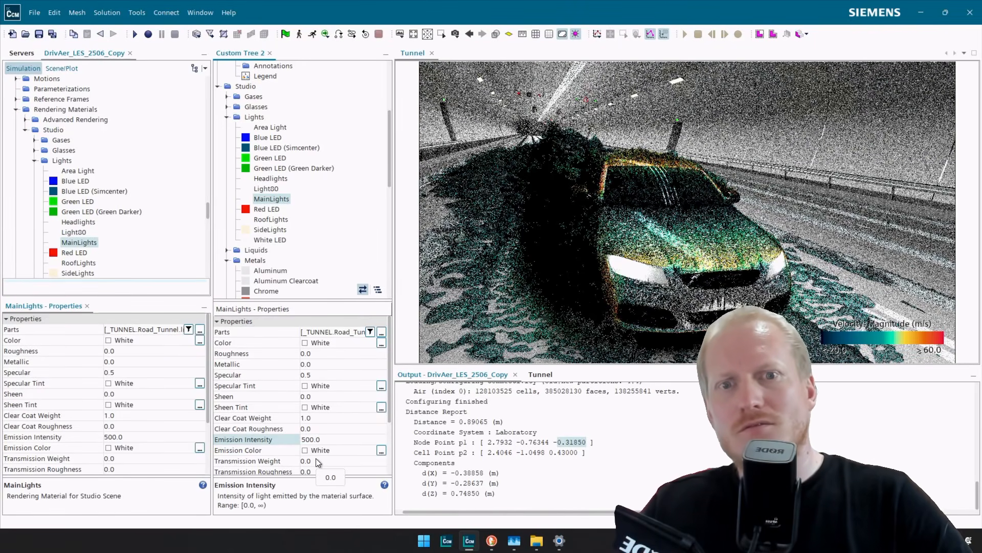
key(BackSpace)
key(Return)
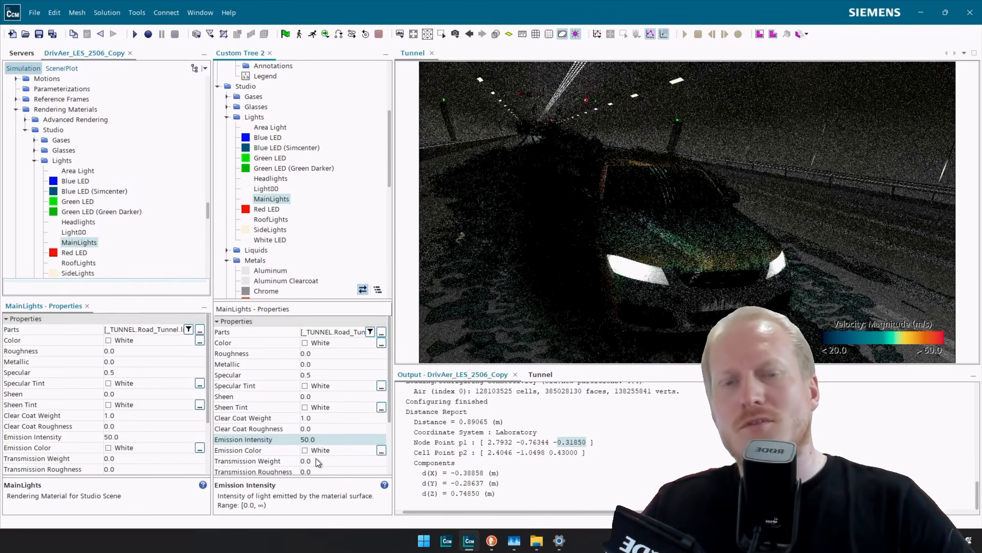
Hide the Velocity: Magnitude displayer in the Tunnel scene.
scroll(247, 144, up, 5)
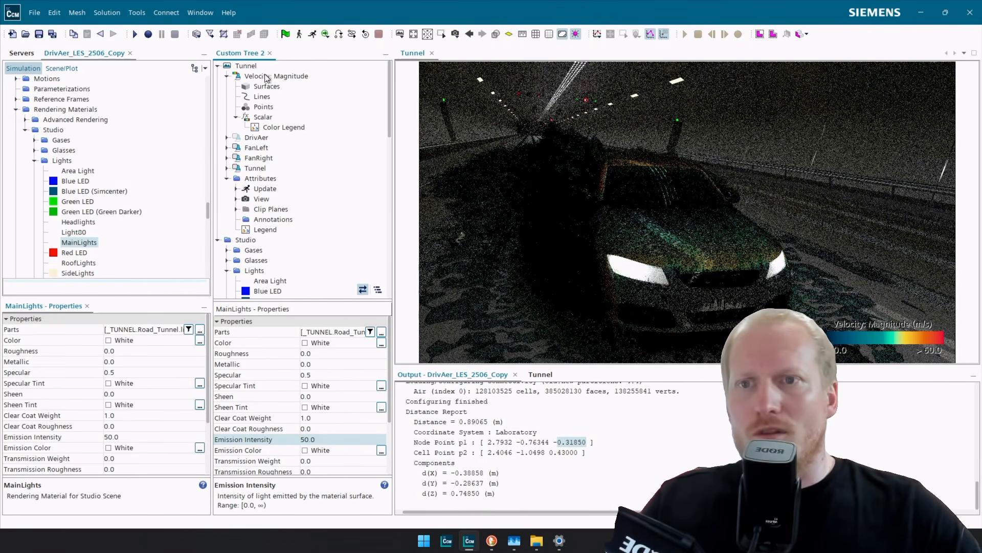
click(266, 75)
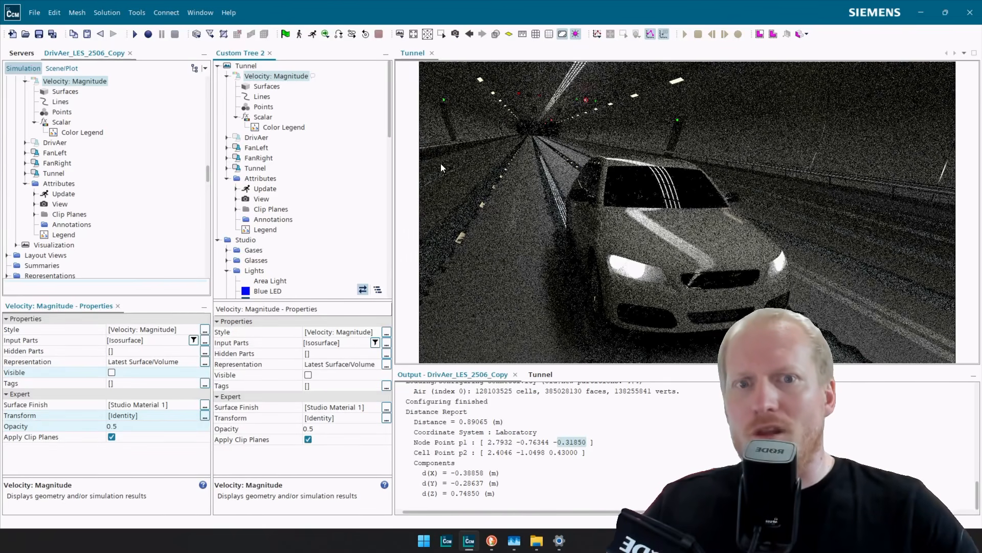
mouse_move(601, 245)
mouse_down()
mouse_move(636, 244)
mouse_move(590, 245)
mouse_move(606, 253)
mouse_move(632, 241)
mouse_move(607, 240)
mouse_up()
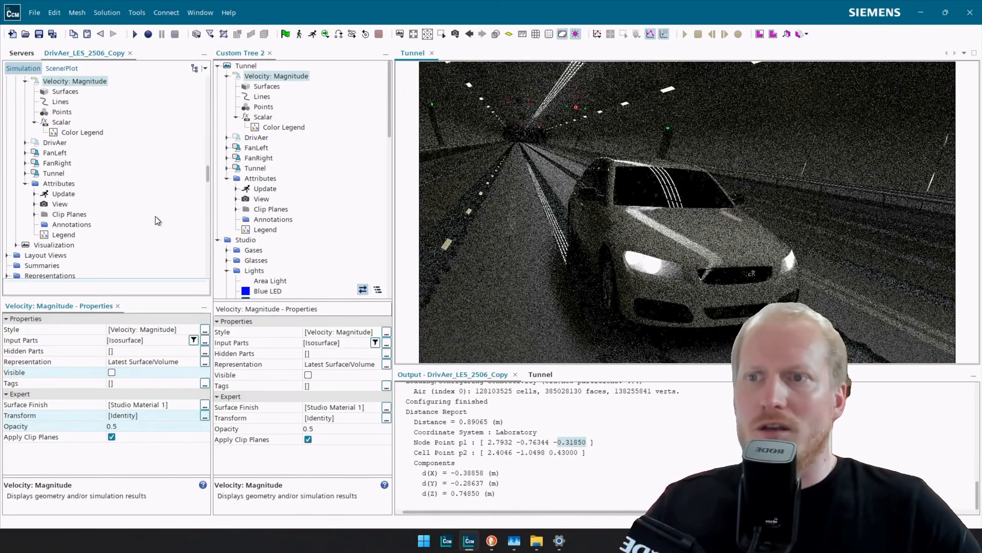
Add a new displayer to the Tunnel scene with the Resampled Volume derived part as its input.
scroll(86, 170, up, 4)
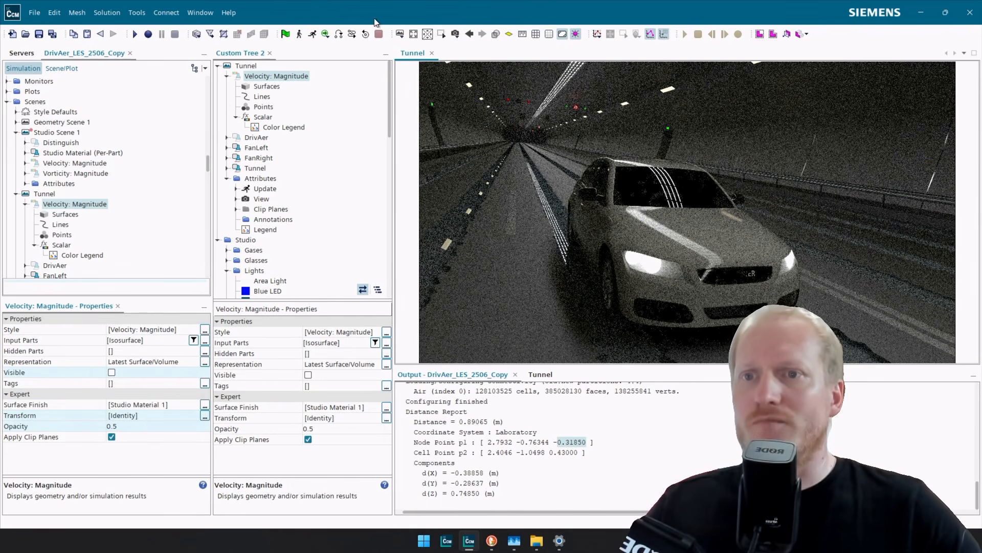
click(249, 63)
right_click(250, 64)
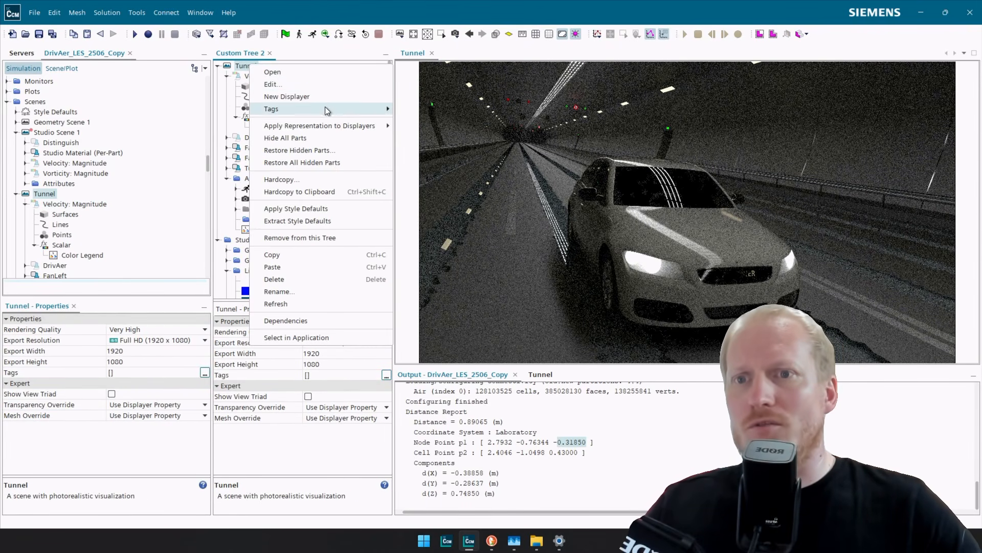
mouse_move(338, 125)
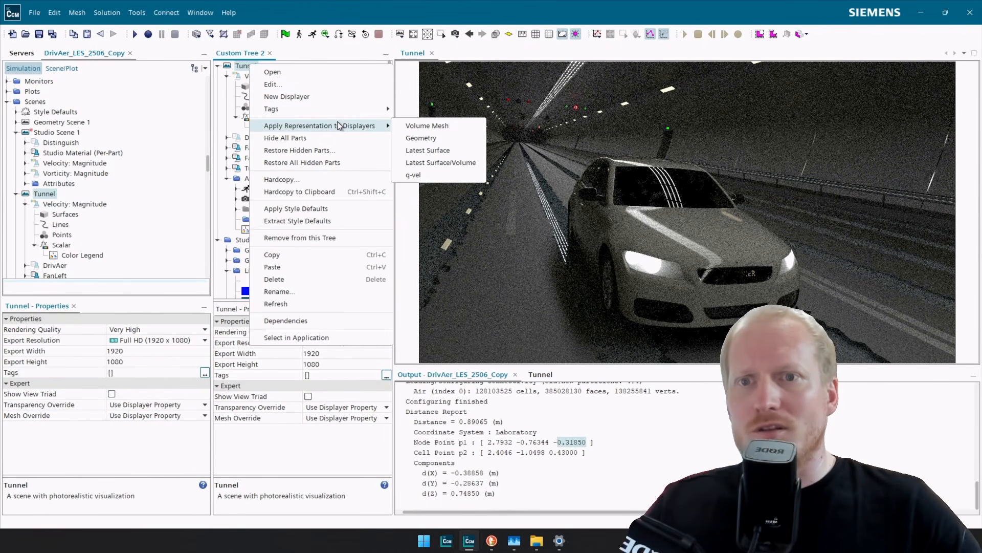
click(339, 98)
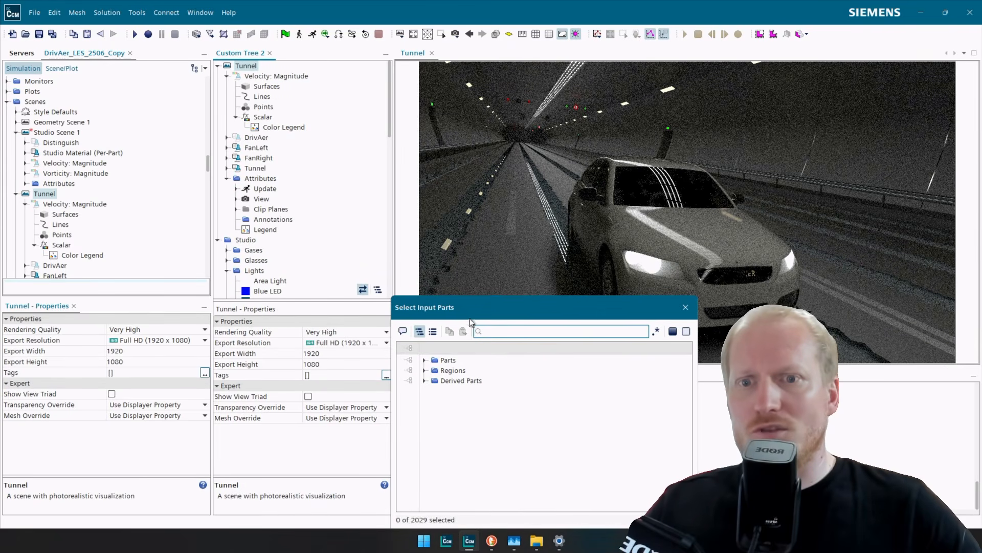
click(424, 380)
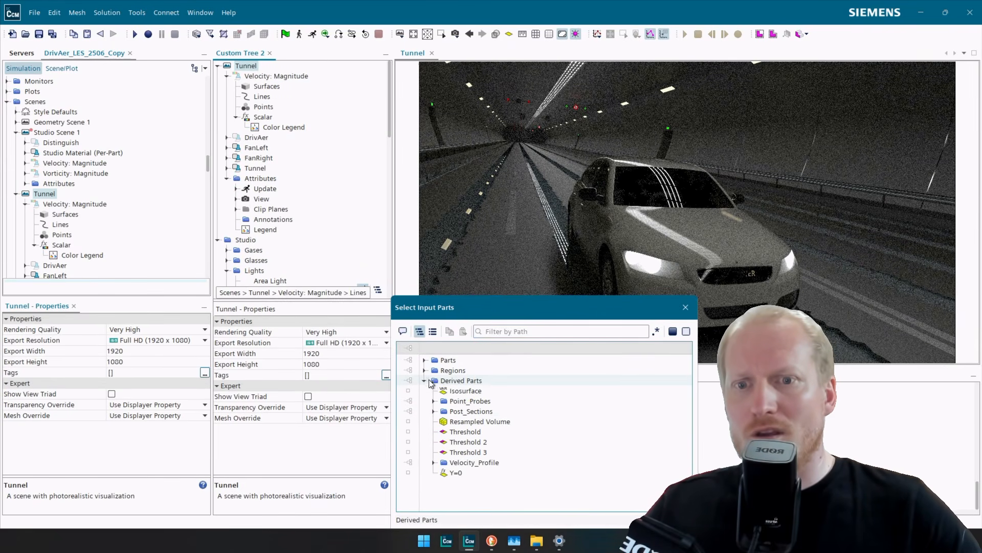
click(479, 421)
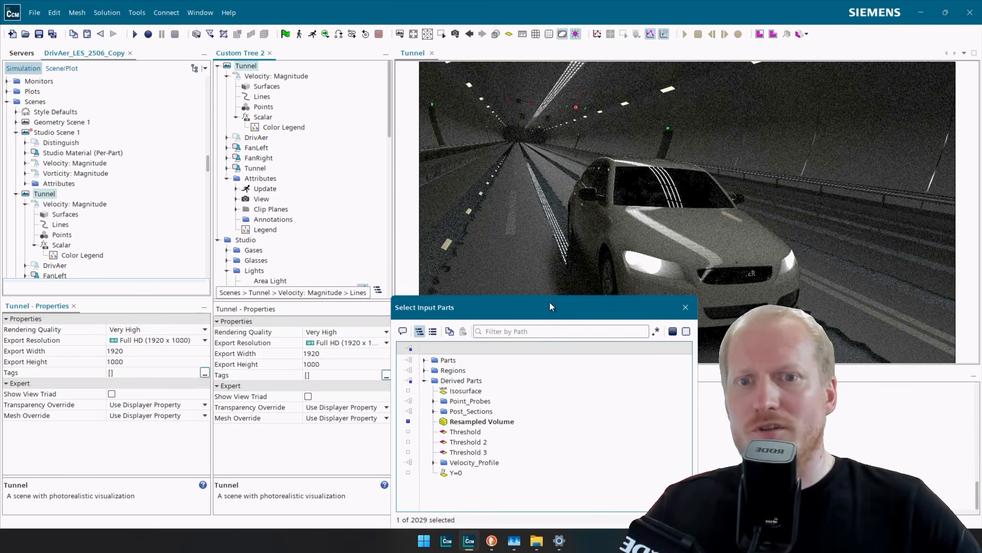
drag(549, 302, 441, 128)
click(495, 363)
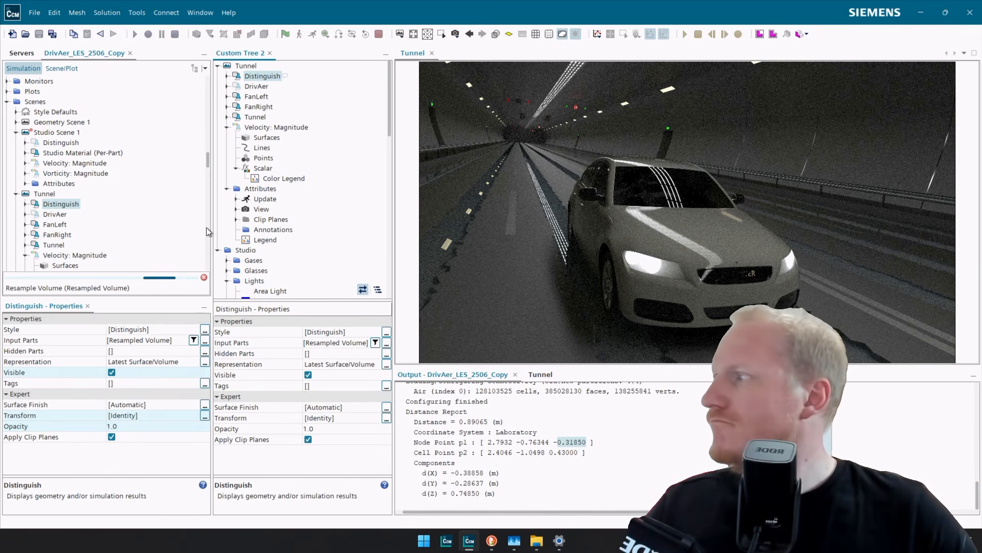
Switch to Task Manager to check the CPU, memory and GPU load, and return to the Tunnel scene.
click(514, 540)
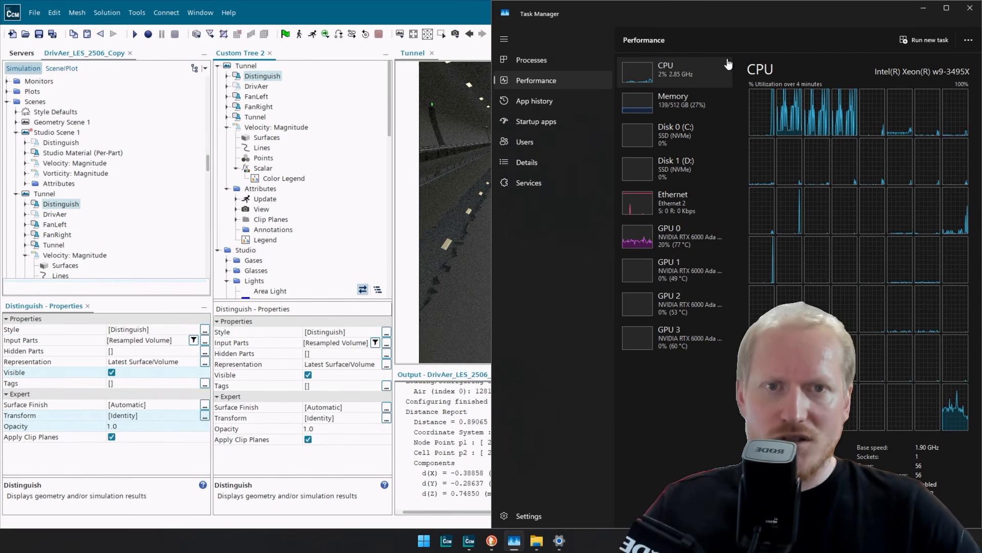
click(926, 8)
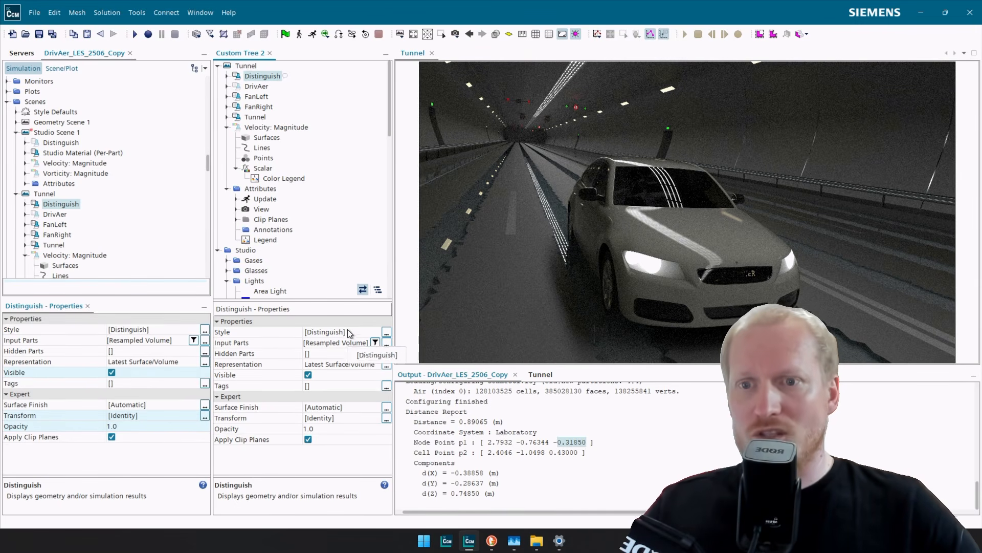
Change the Resampled Volume displayer's style to the Vorticity Magnitude field function.
click(386, 332)
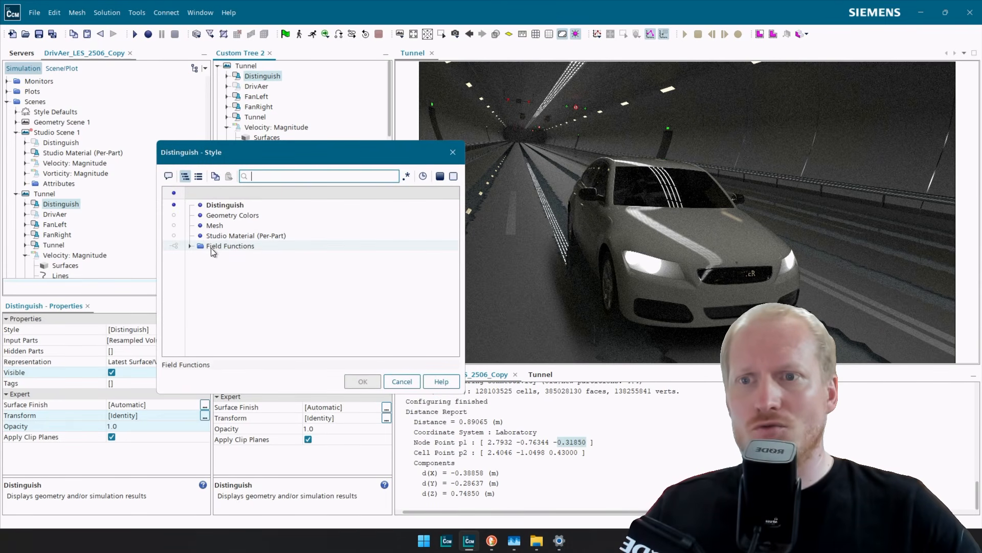
click(191, 246)
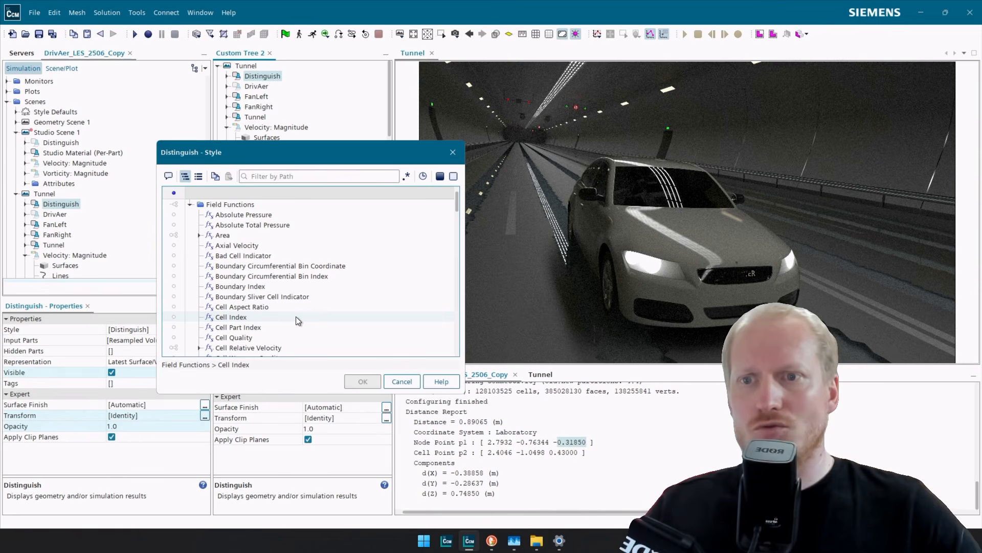
click(304, 176)
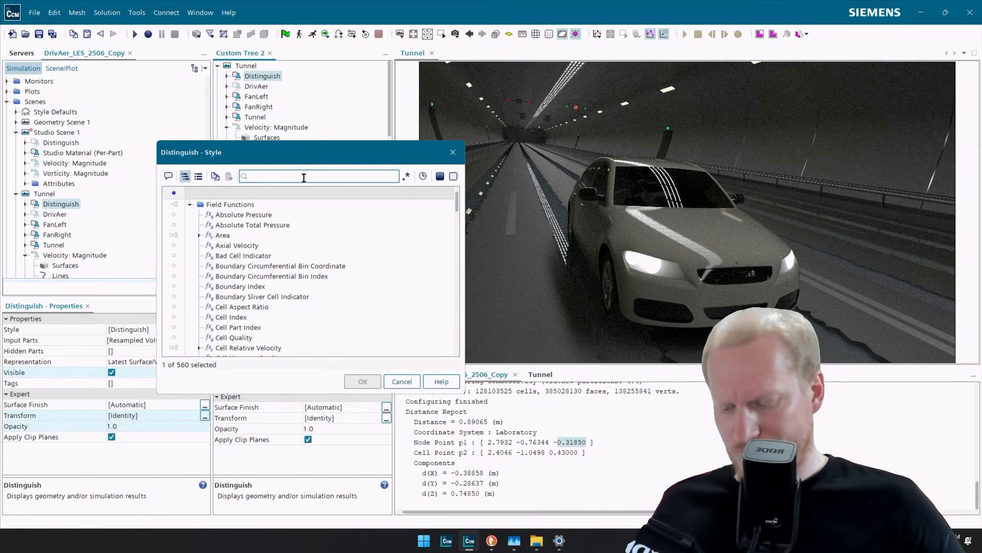
text(vort)
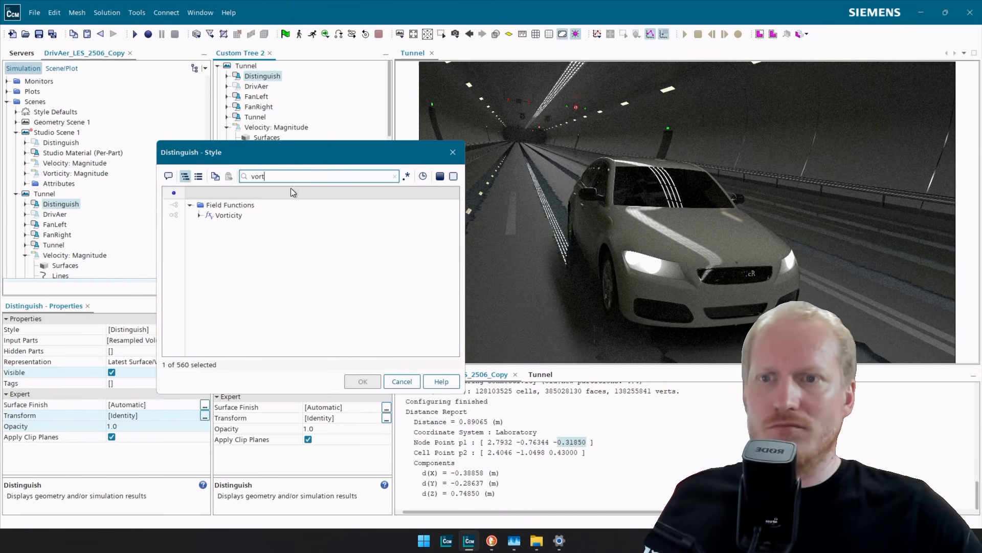
click(199, 215)
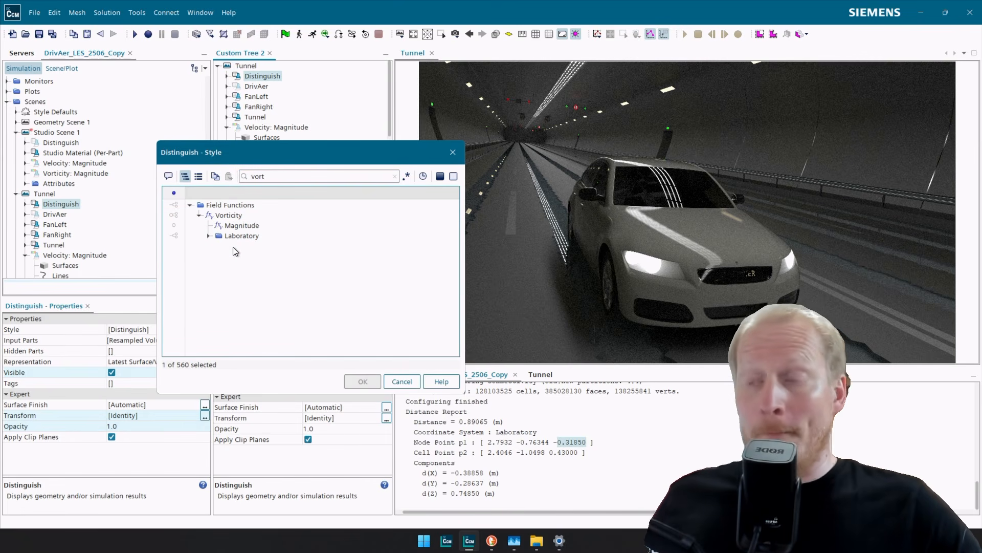
click(241, 226)
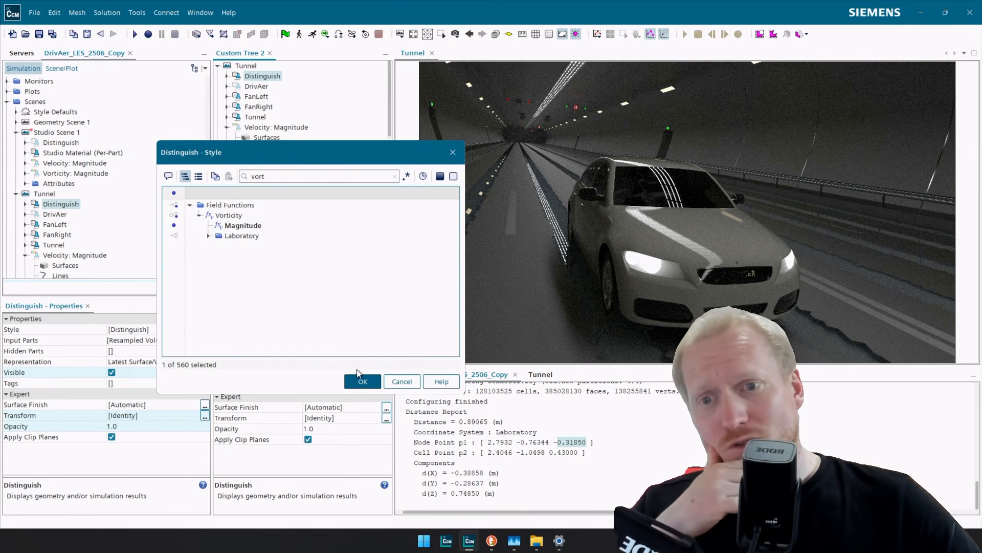
click(358, 377)
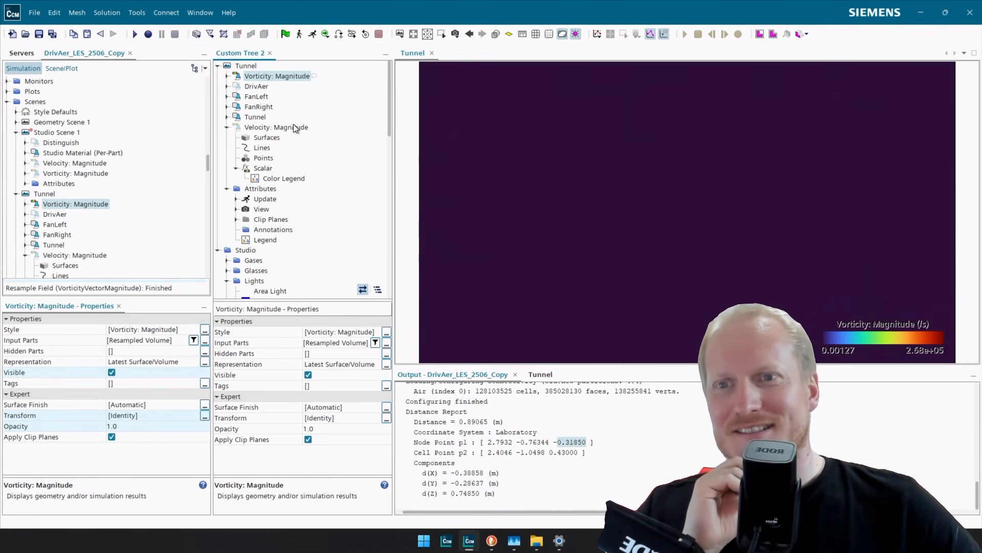
Set the color map of the Tunnel scene's Vorticity: Magnitude scalar to Siemens turbocharge MOP.
click(226, 76)
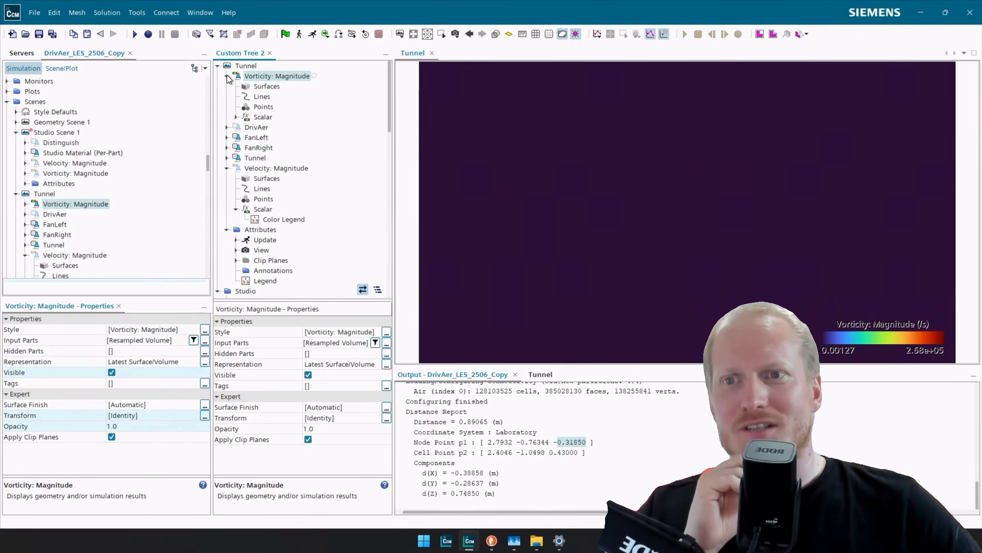
click(263, 116)
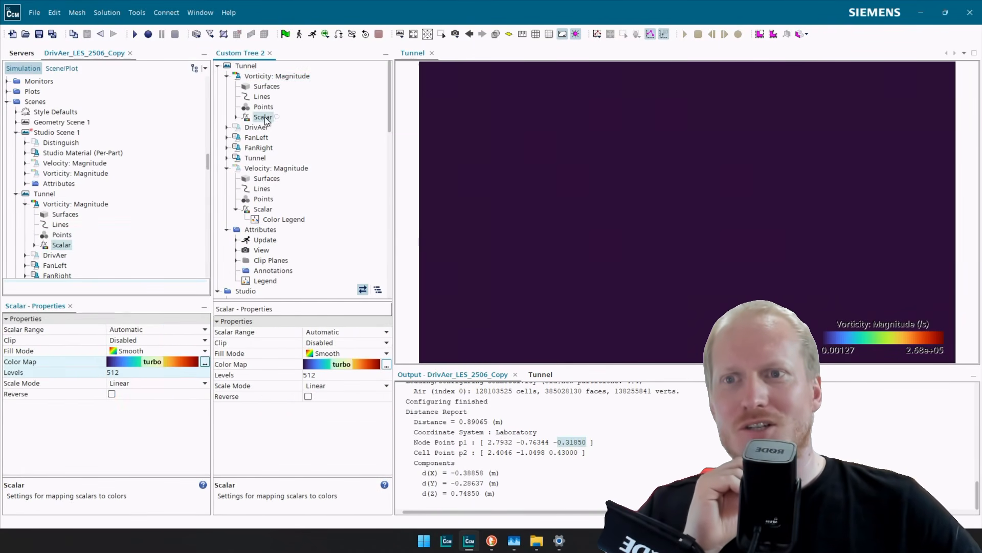
click(346, 363)
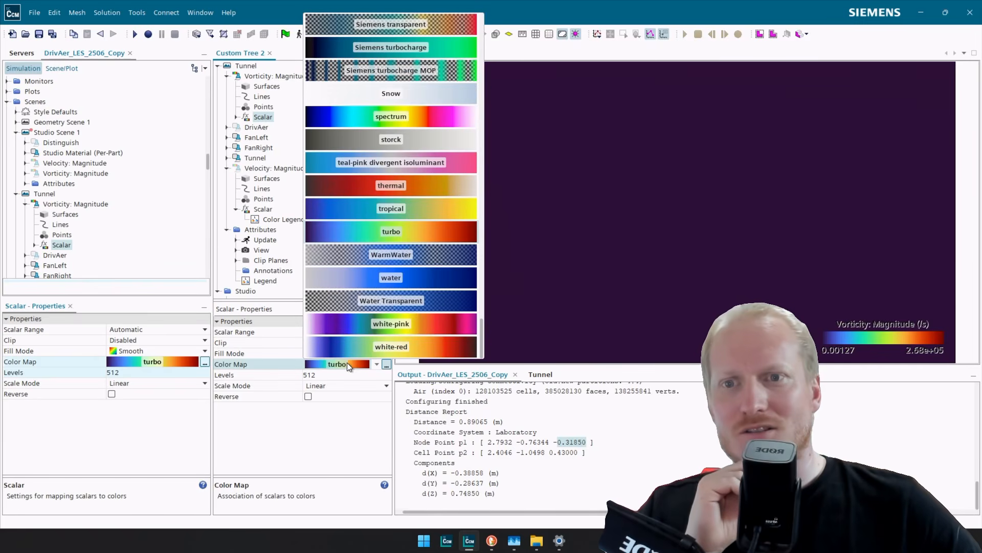
click(453, 74)
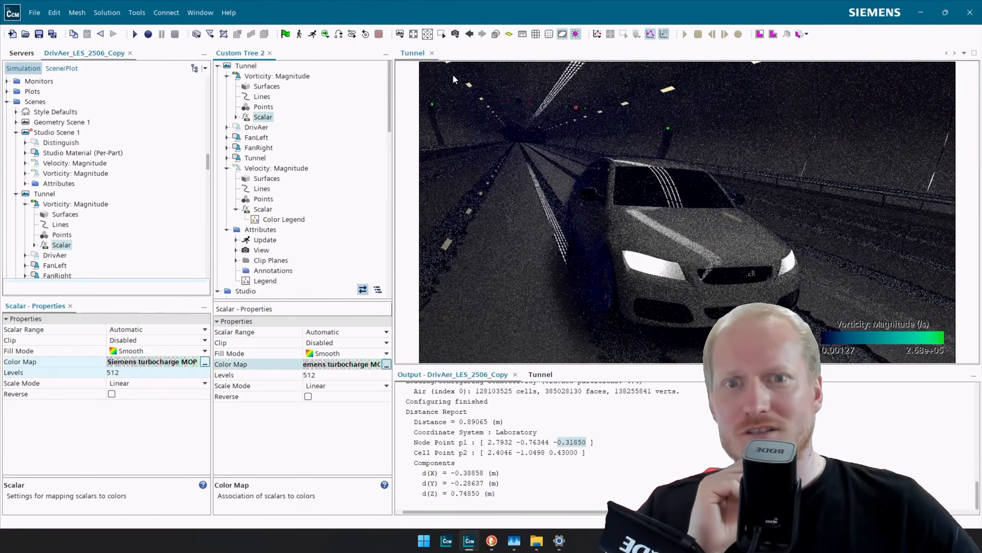
Try the Siemens Heat MOP color map on the vorticity scalar and return to Siemens turbocharge MOP.
click(342, 364)
scroll(423, 156, down, 5)
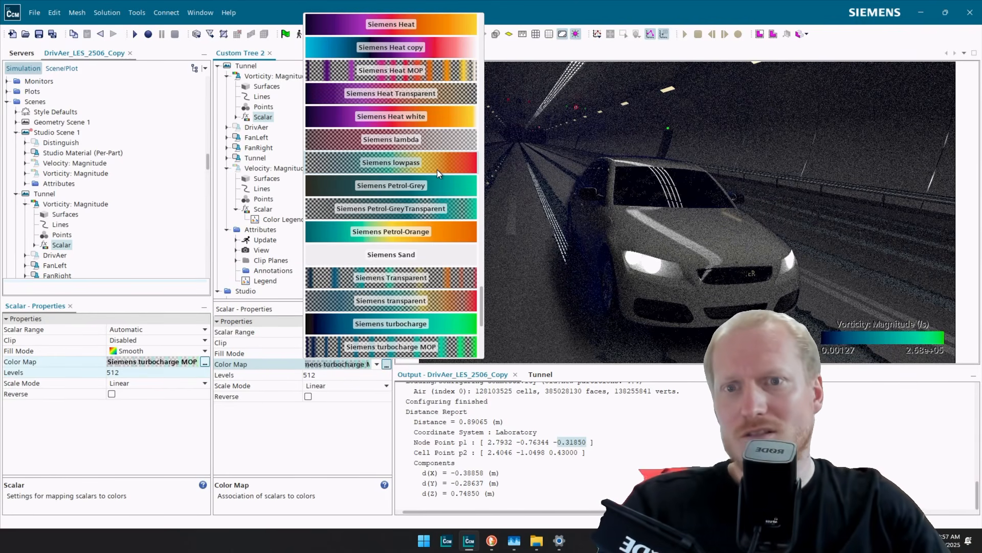
click(443, 70)
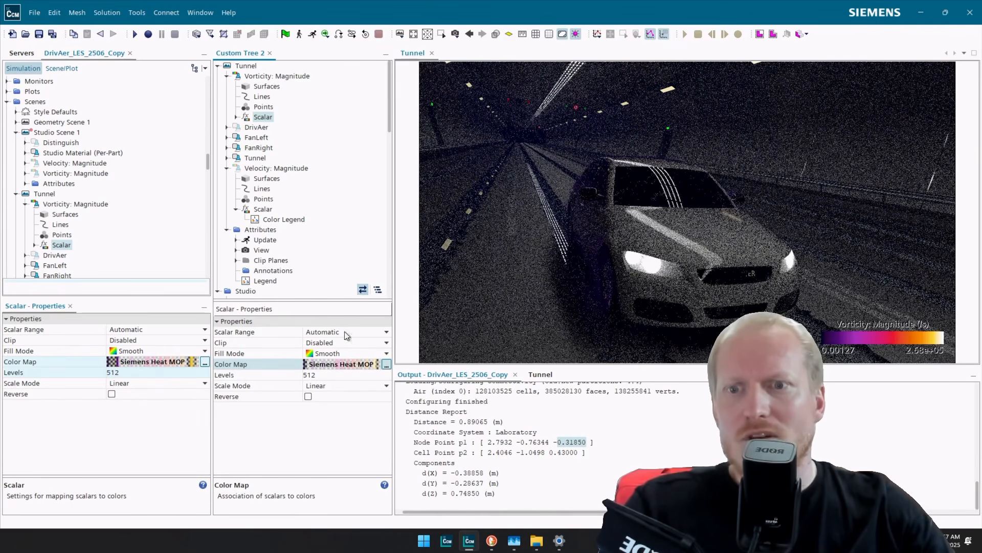
click(343, 364)
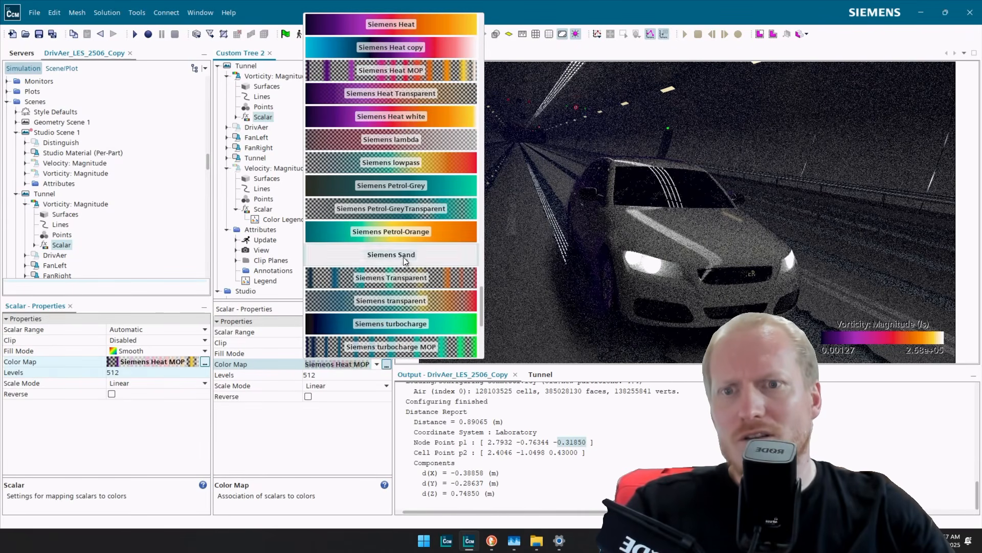
click(392, 347)
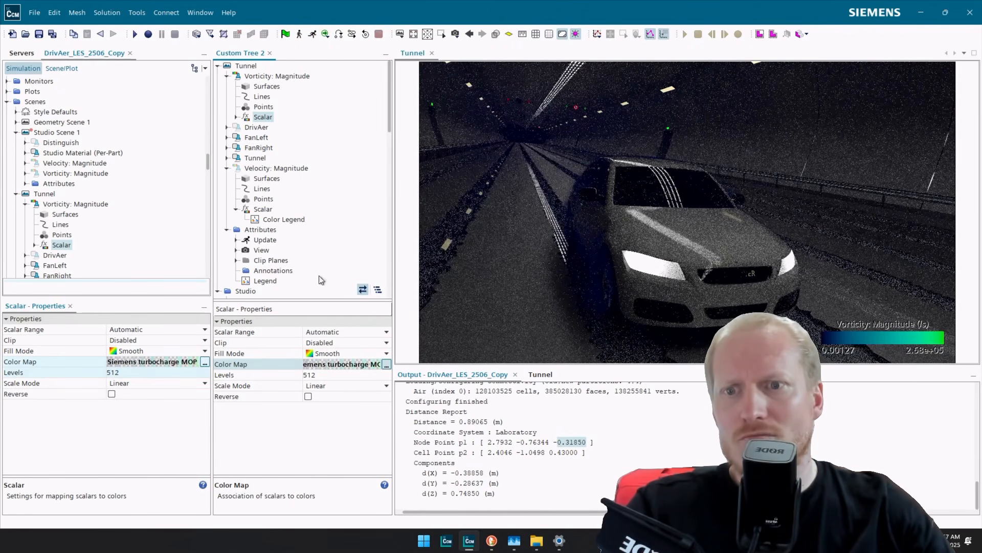
Switch the vorticity scalar range to Custom Range and check the scalar settings of Studio Scene 1's Vorticity: Magnitude displayer for reference.
click(346, 333)
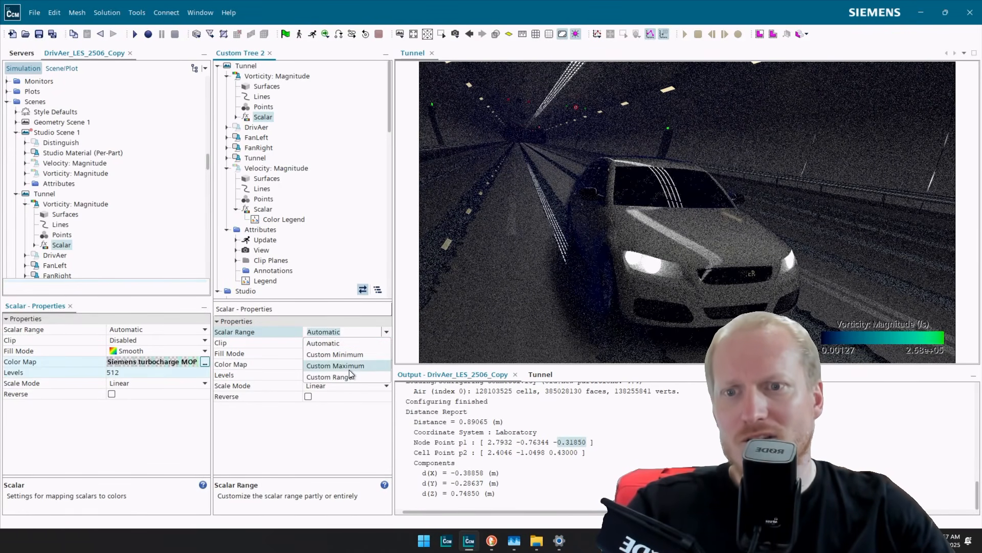
click(347, 375)
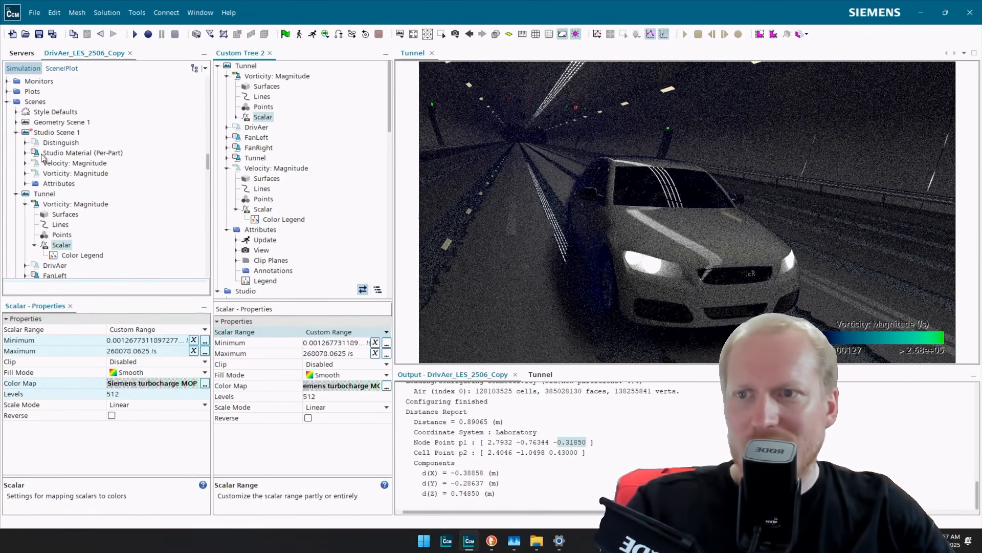
click(25, 173)
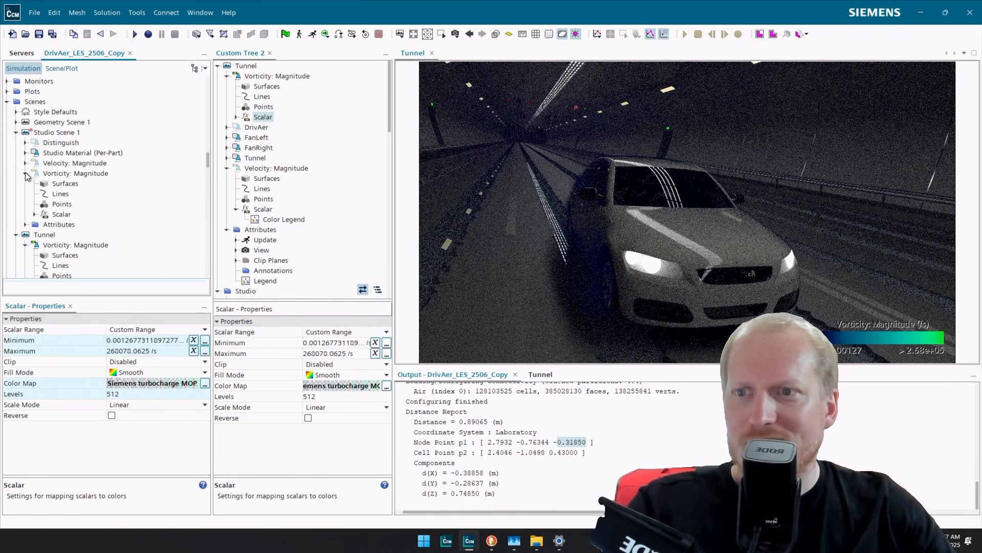
click(71, 173)
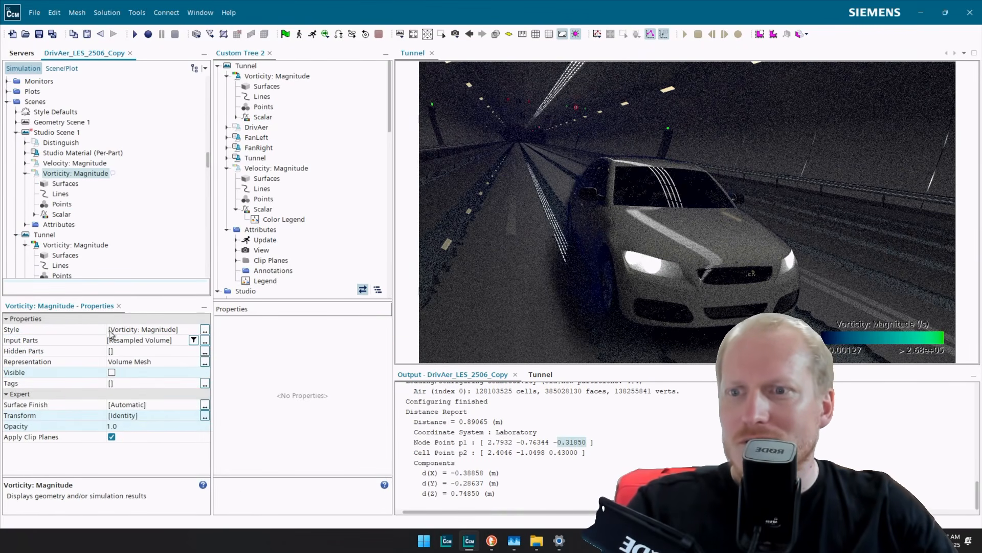
click(61, 215)
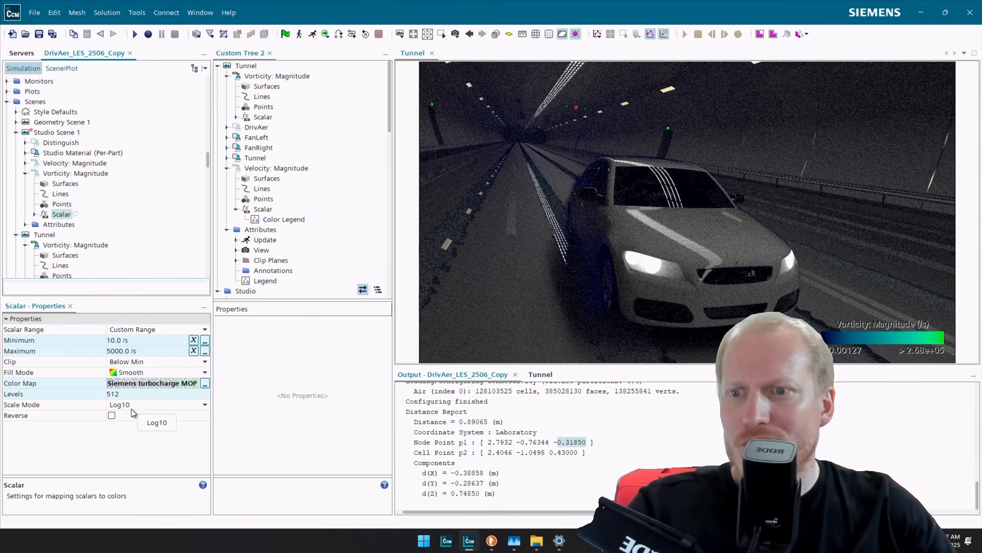
Set the Tunnel scene's vorticity scalar range to a minimum of 10 /s and maximum of 5000 /s, with Log10 scale mode.
click(263, 116)
click(323, 346)
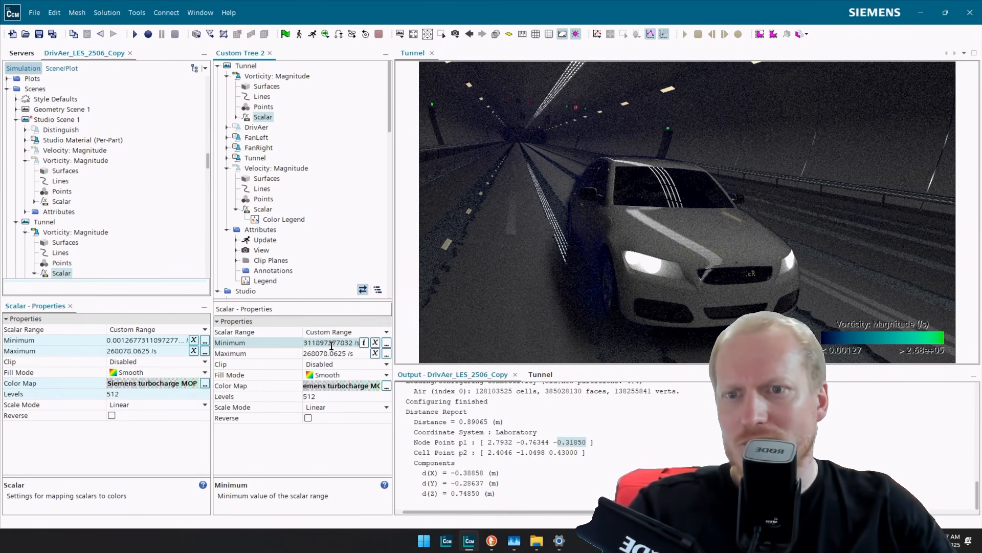
text(10)
key(Return)
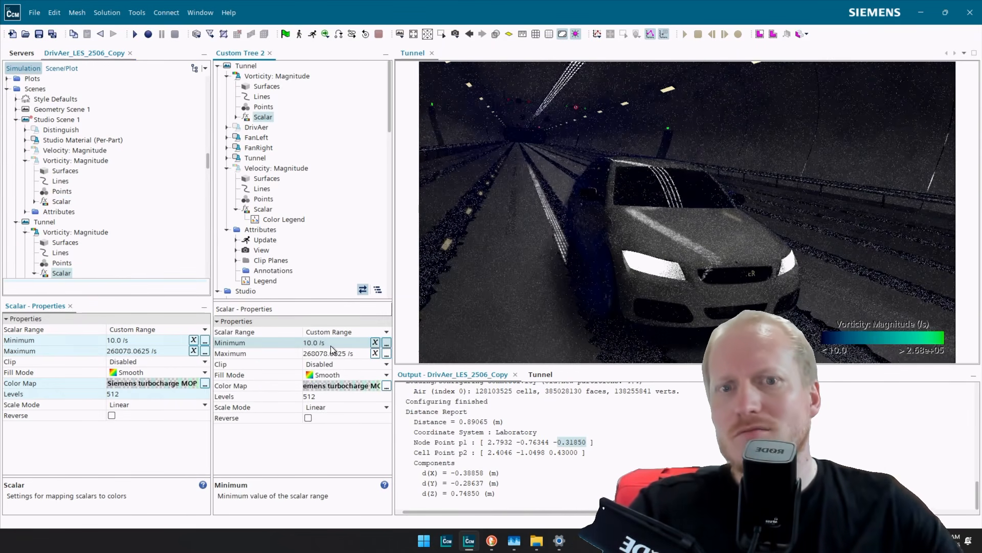
click(332, 352)
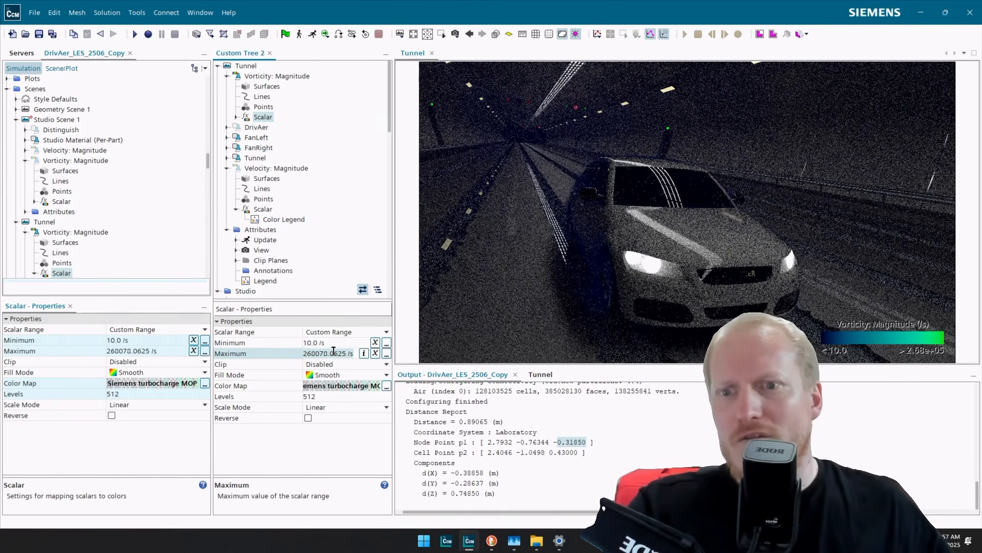
text(5000)
key(Return)
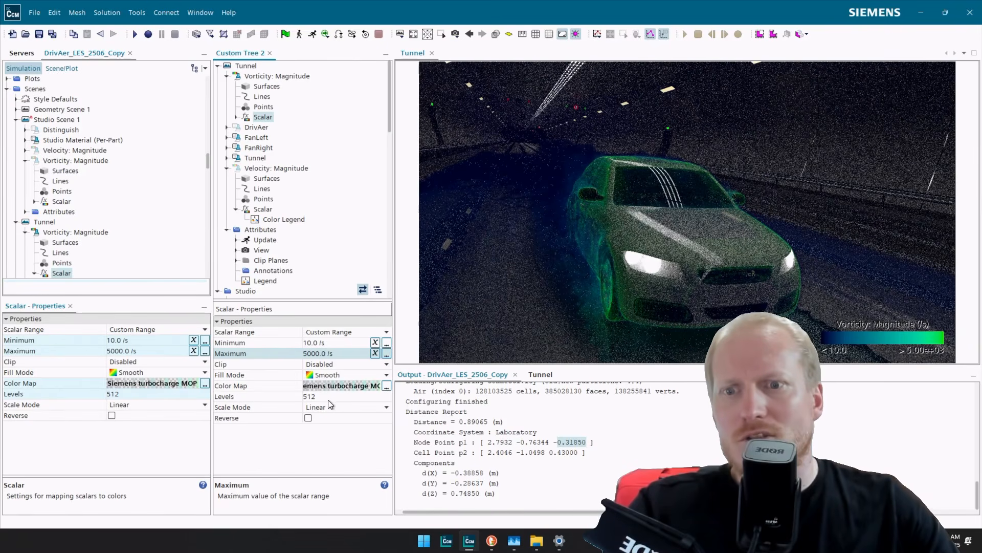
click(326, 408)
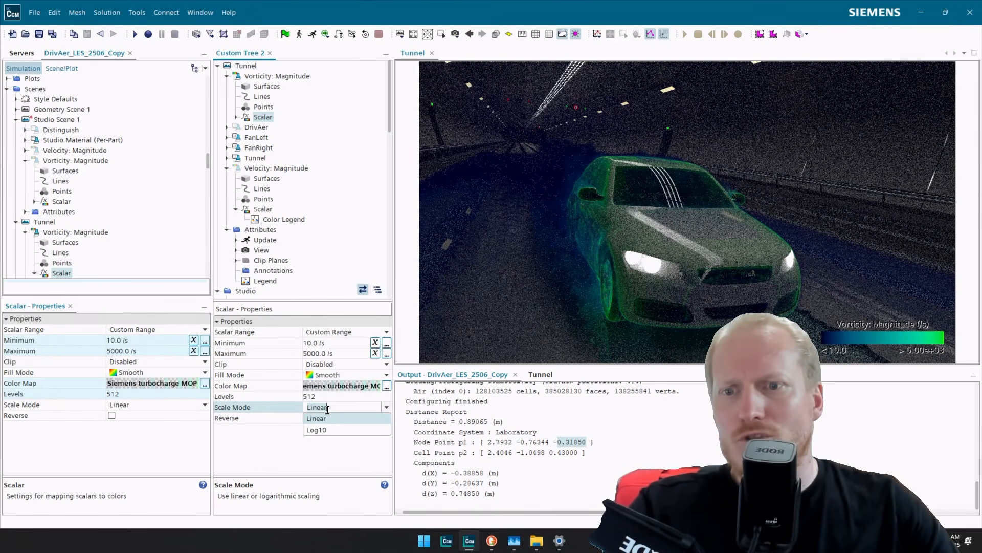
click(324, 428)
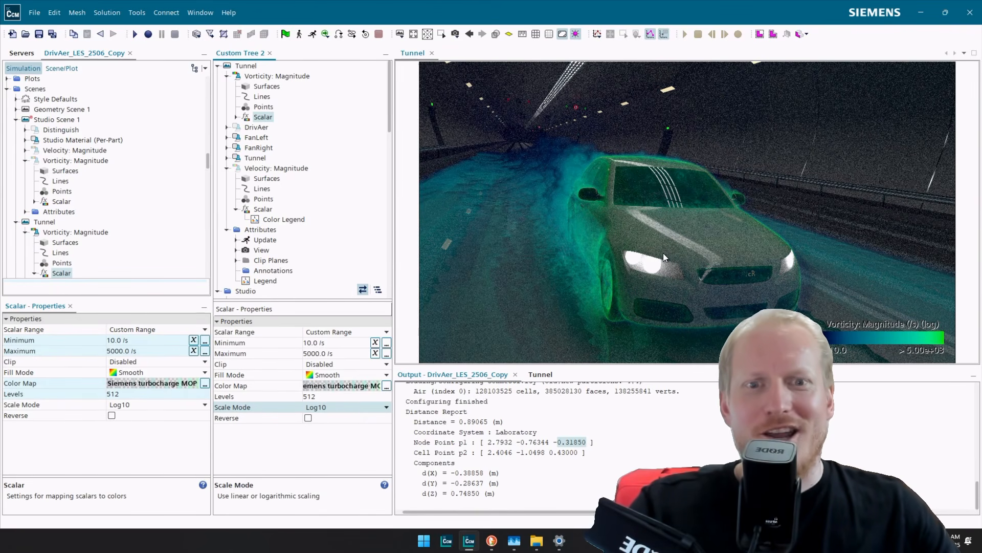
Set the clip mode of the Tunnel scene's Vorticity: Magnitude scalar to Below Min.
click(104, 141)
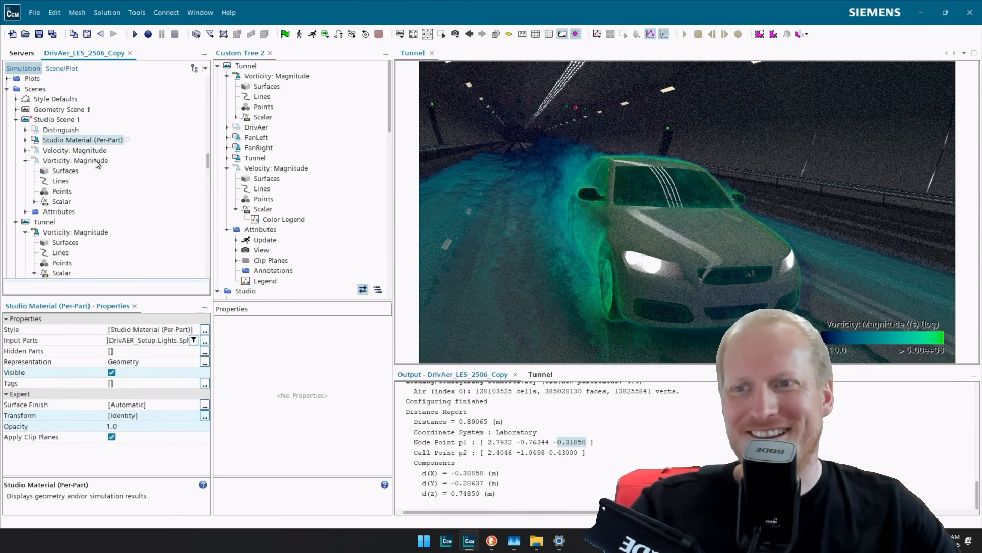
click(85, 161)
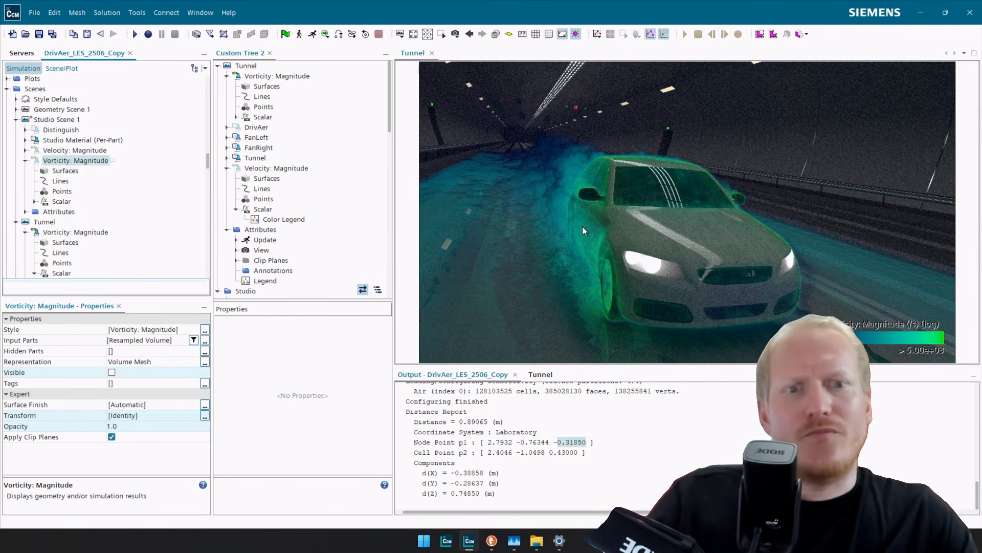
drag(634, 164, 653, 176)
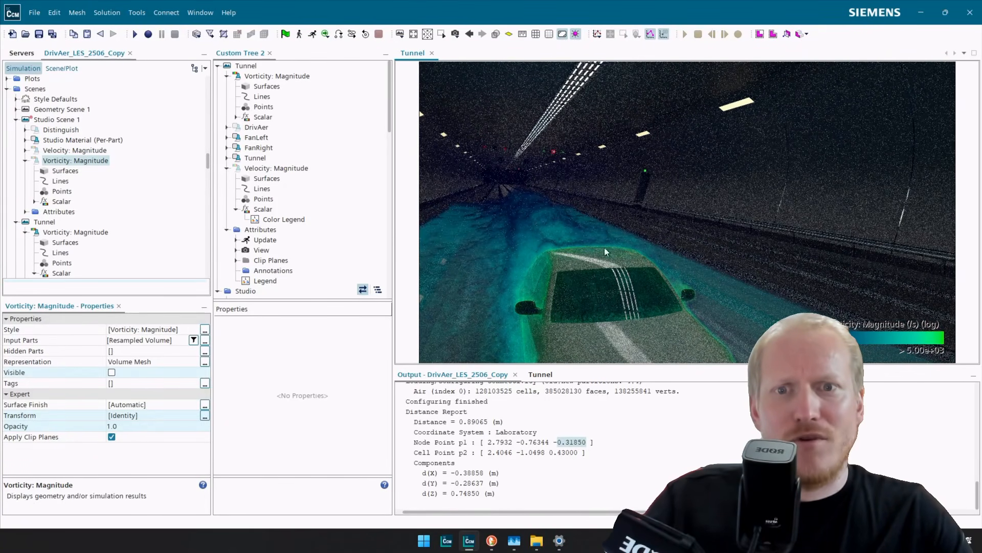
drag(606, 251, 622, 229)
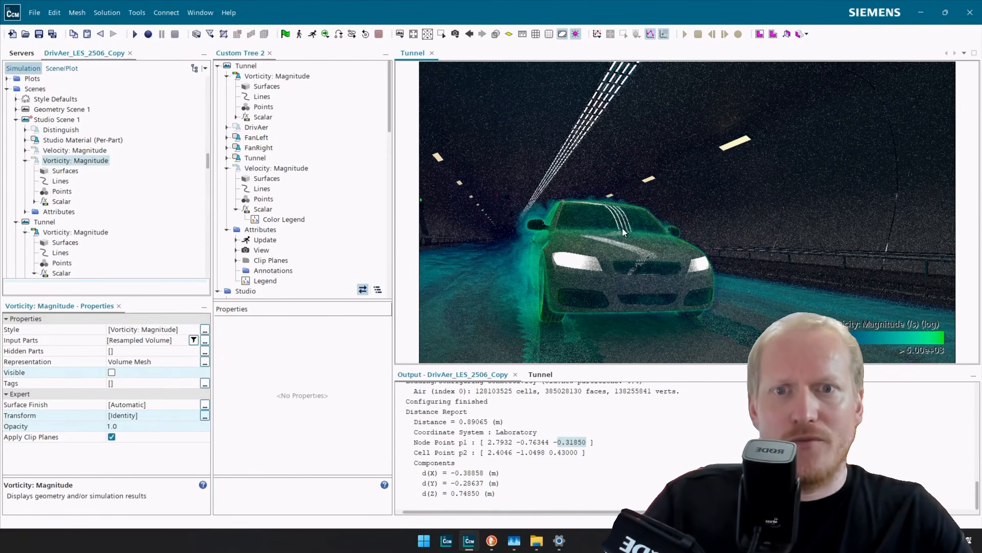
drag(594, 275, 579, 288)
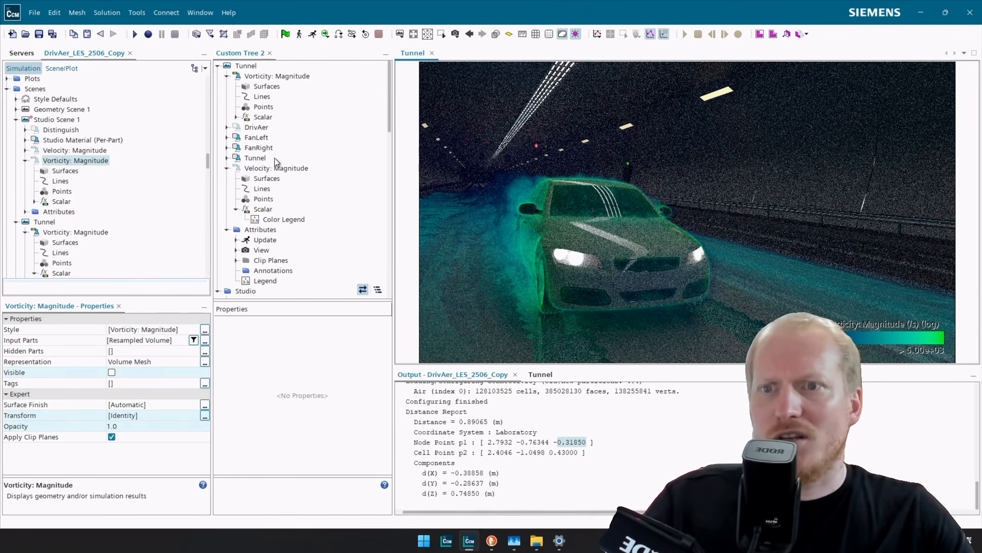
click(273, 78)
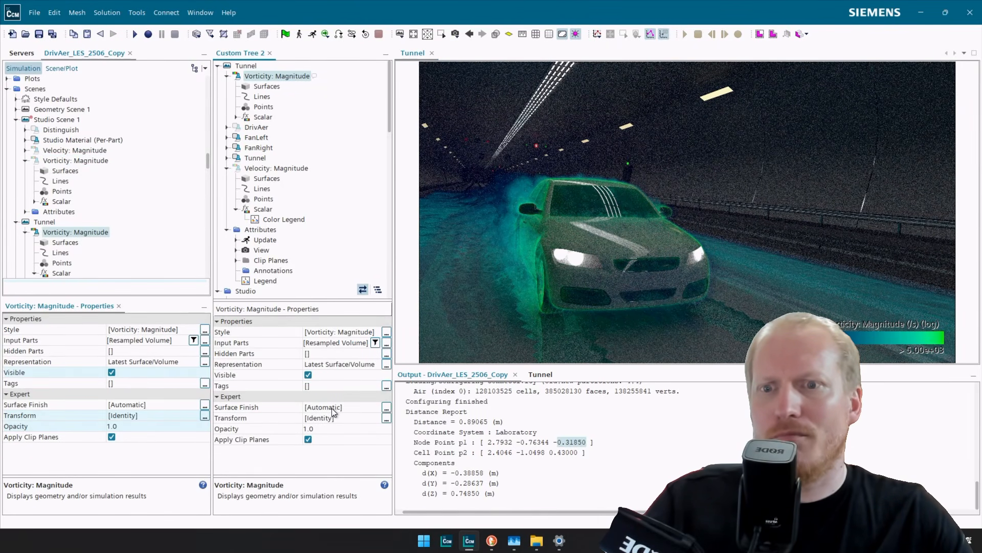
click(260, 117)
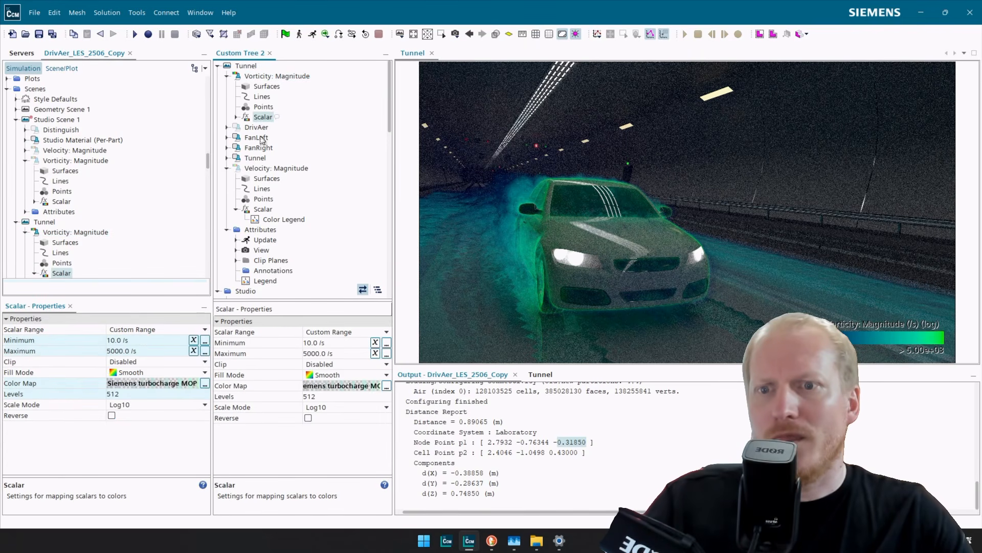
click(330, 363)
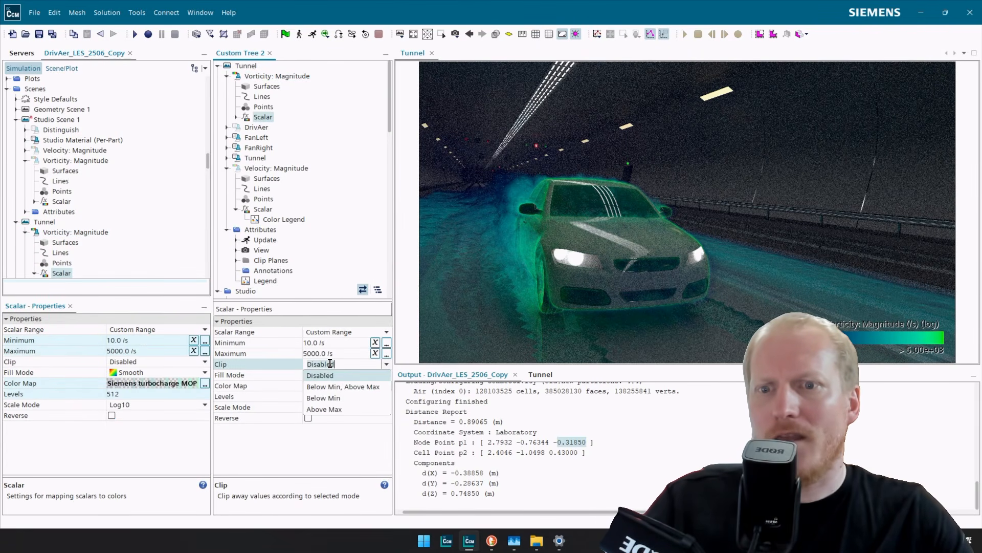
click(336, 398)
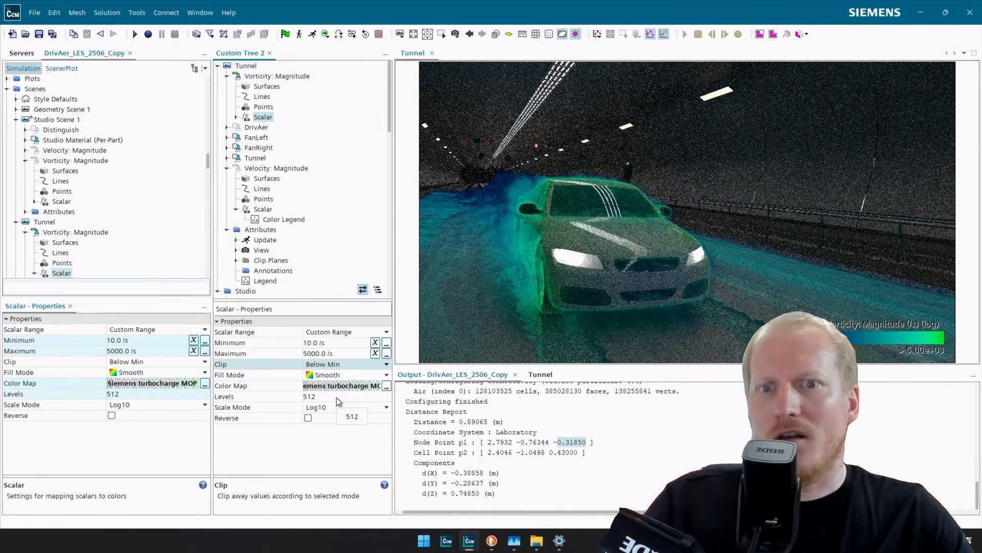
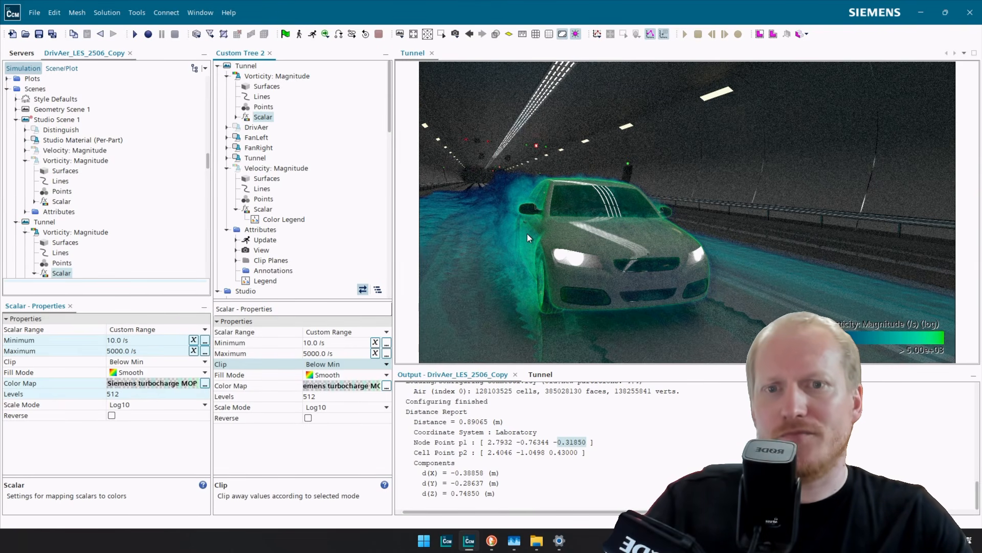
Duplicate the Vorticity: Magnitude displayer within the Tunnel scene and hide the original.
click(308, 76)
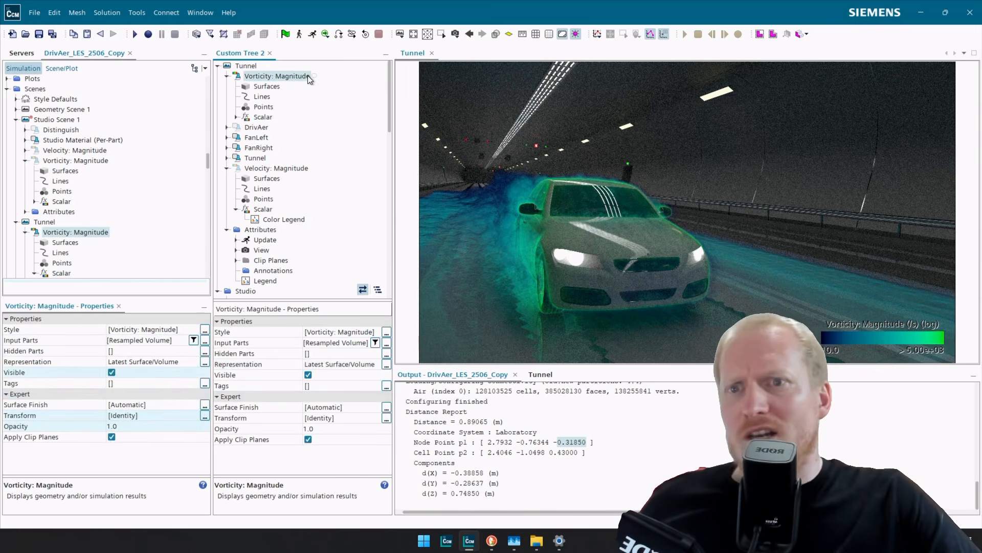
click(251, 65)
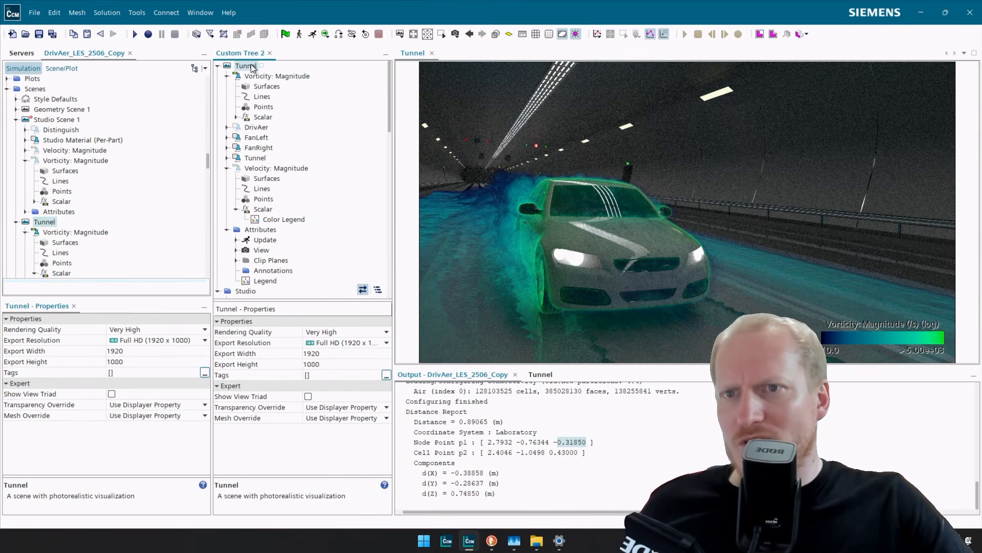
key(ctrl+v)
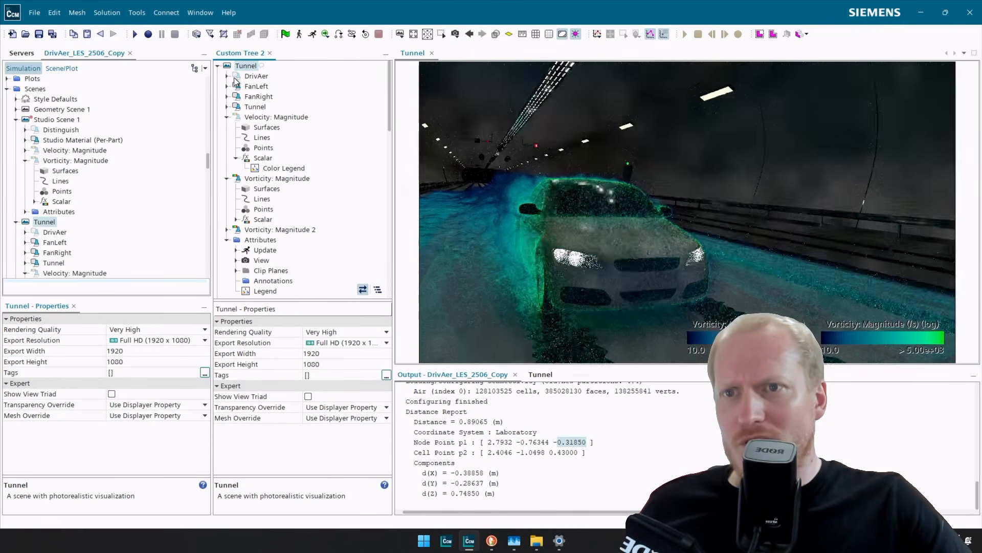
click(226, 118)
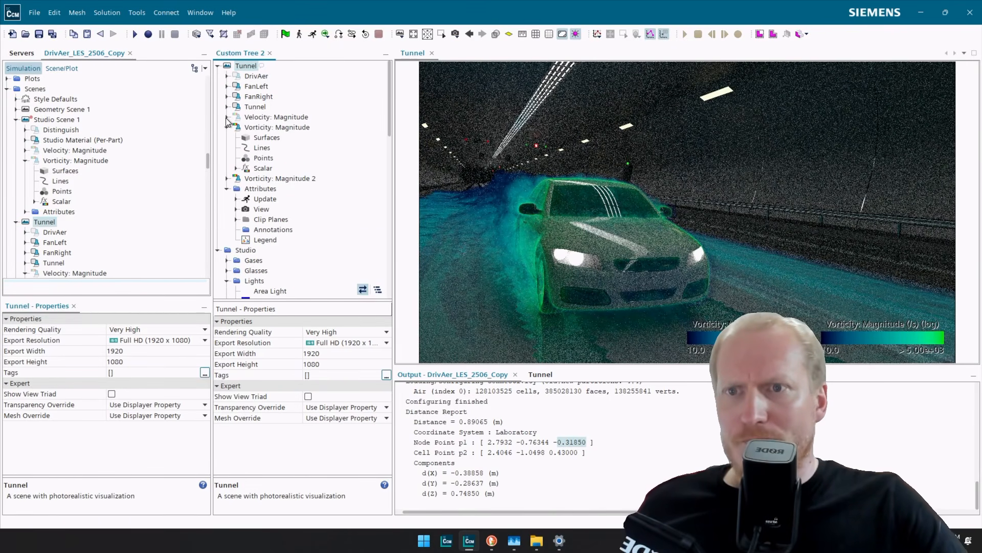
click(263, 128)
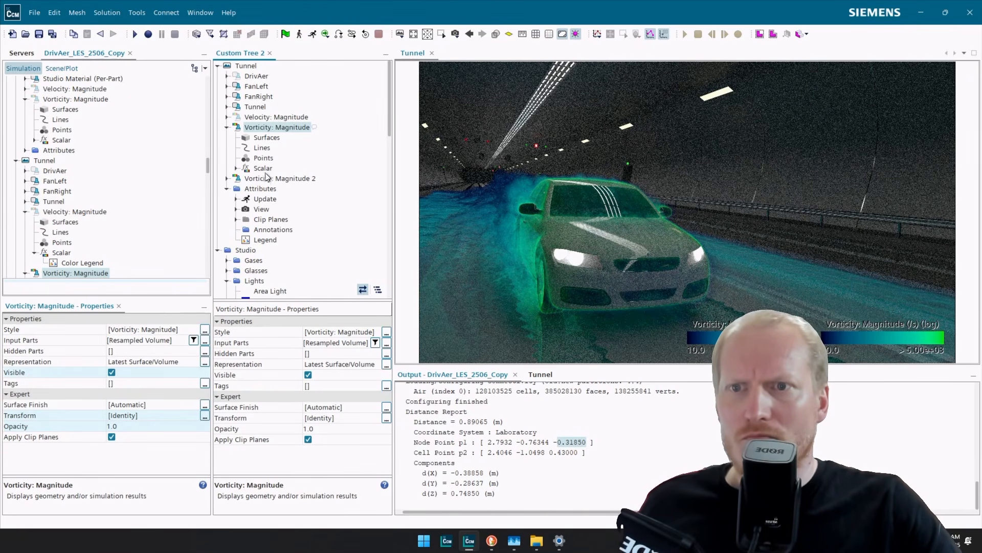
double_click(287, 131)
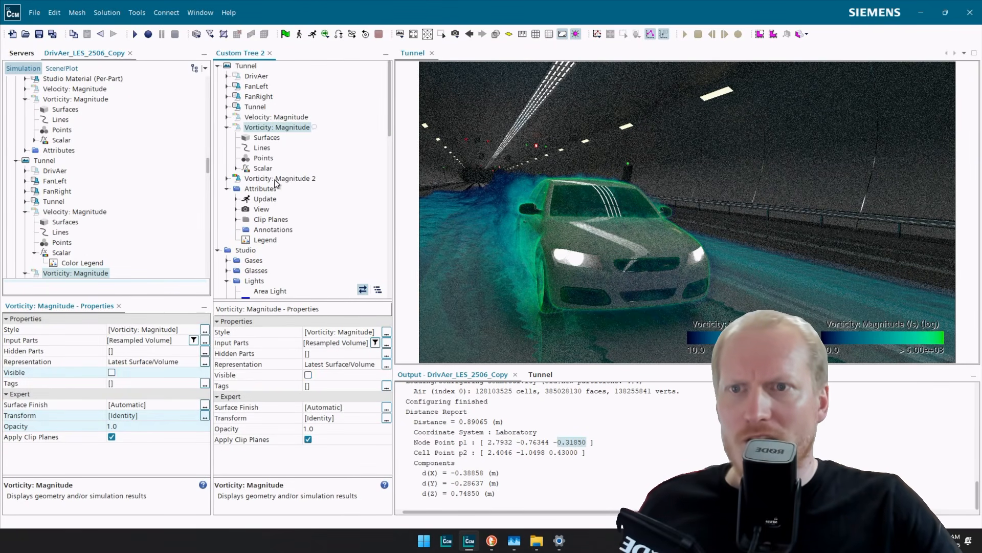
Set the style of the Tunnel scene's Vorticity: Magnitude 2 displayer to the Laboratory i component of the Vorticity field function.
click(276, 180)
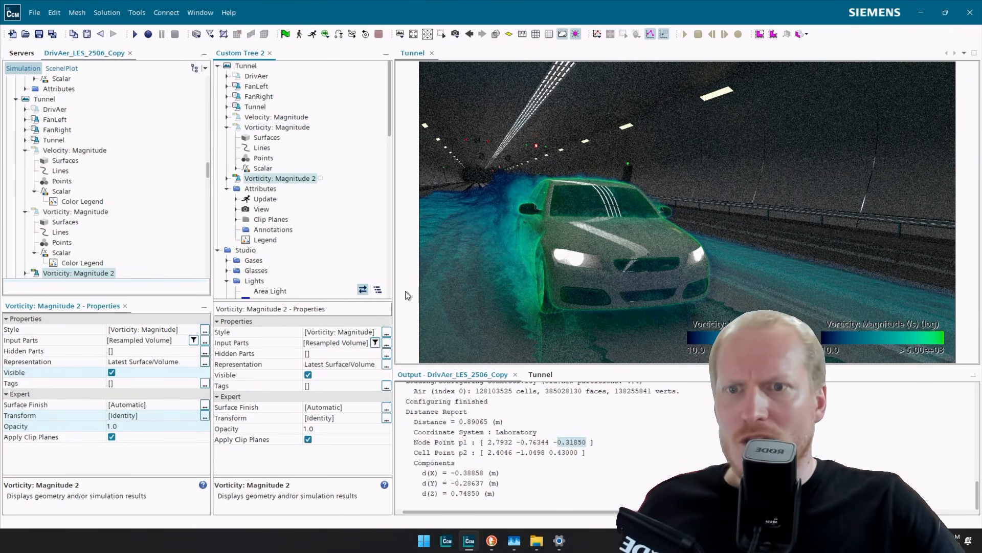
click(387, 342)
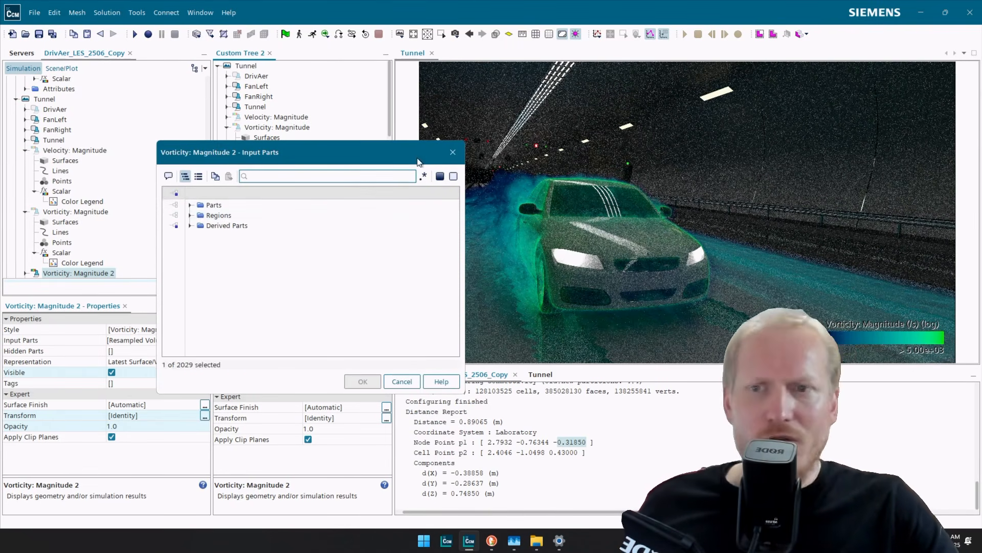
key(Escape)
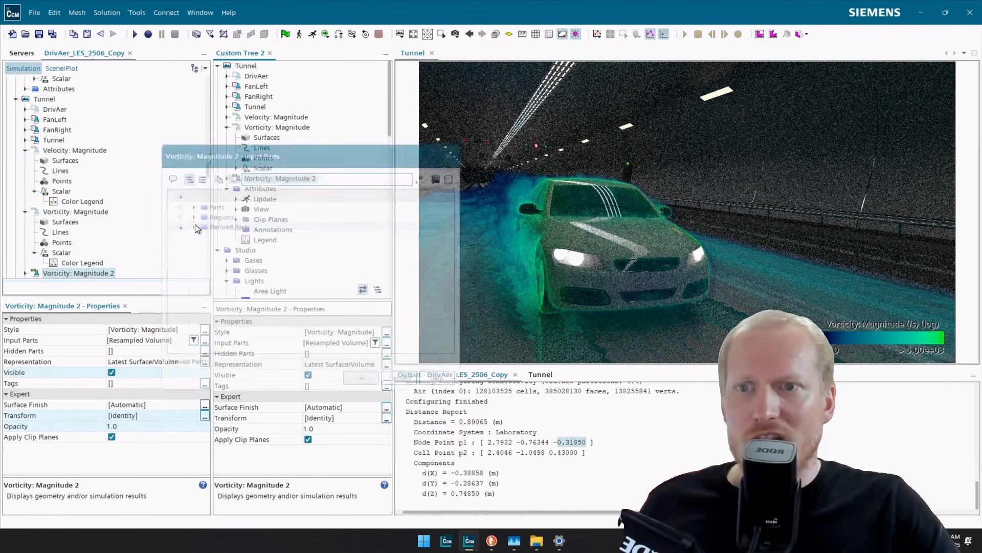
click(386, 333)
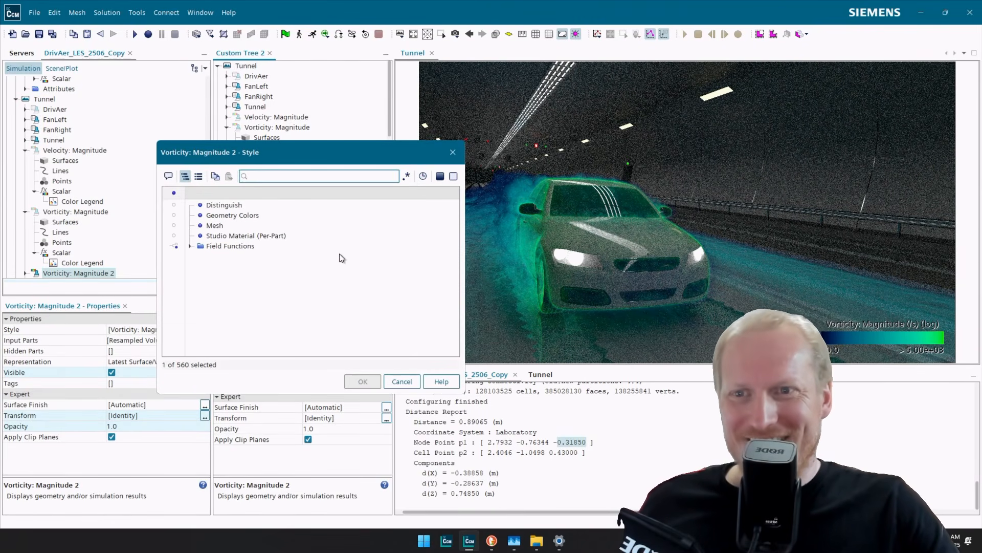
click(190, 246)
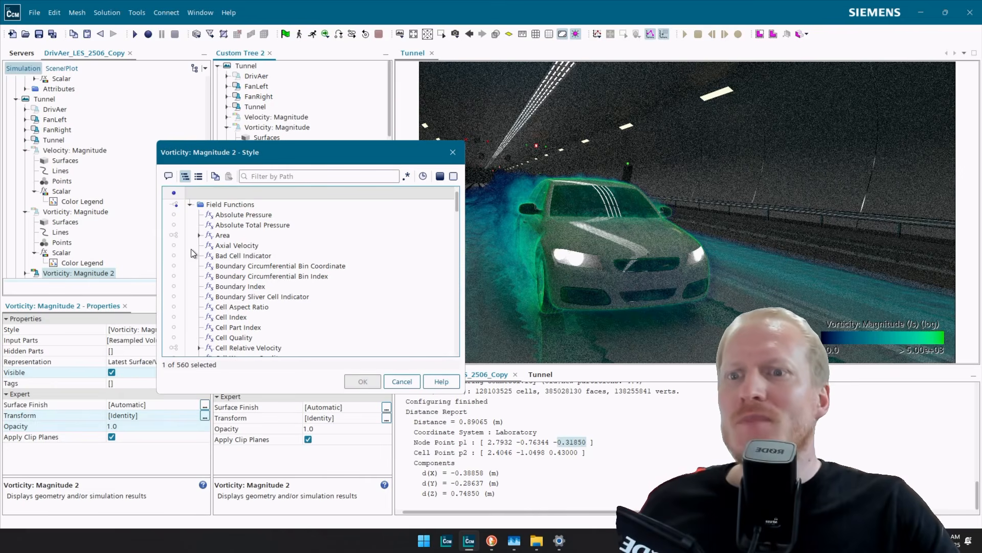
click(288, 177)
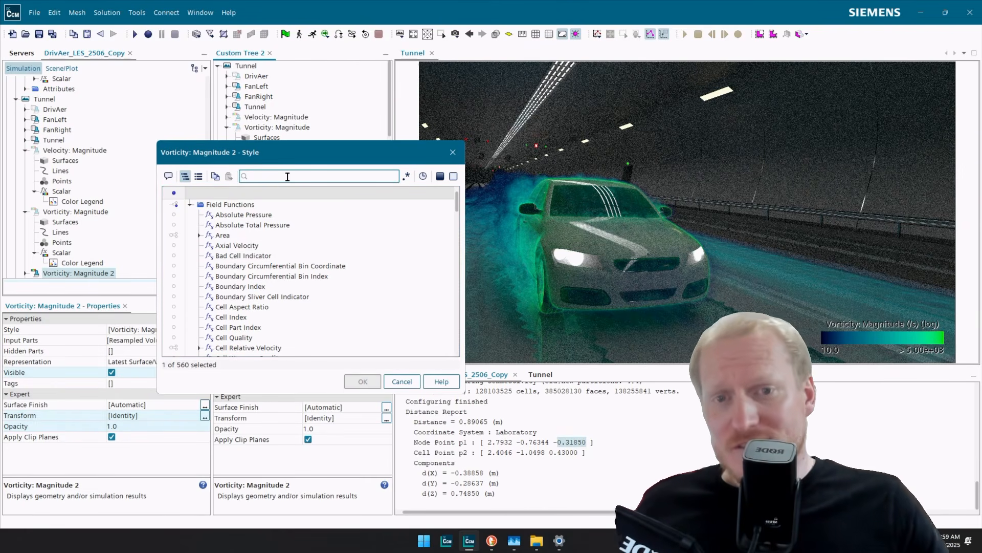
text(vorti)
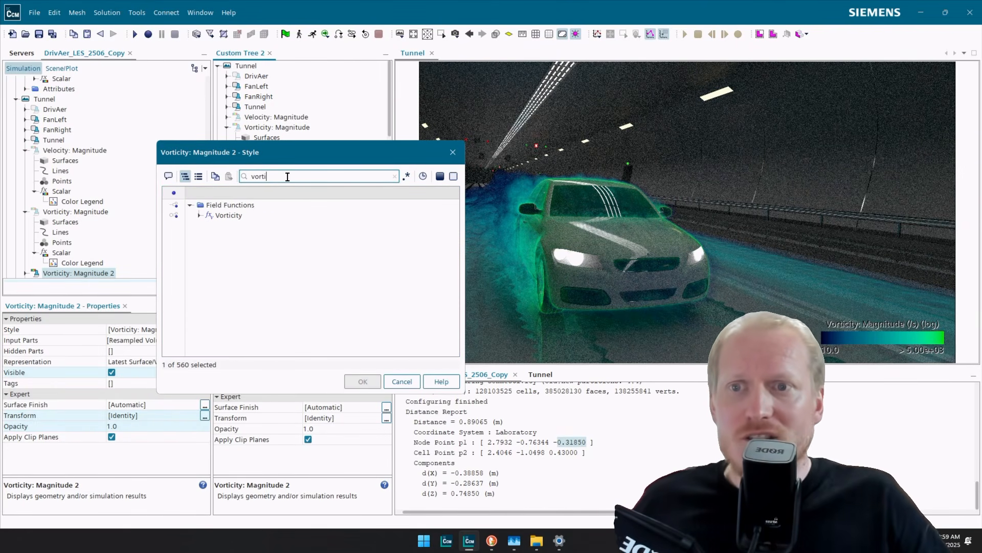
click(199, 215)
click(208, 235)
click(208, 237)
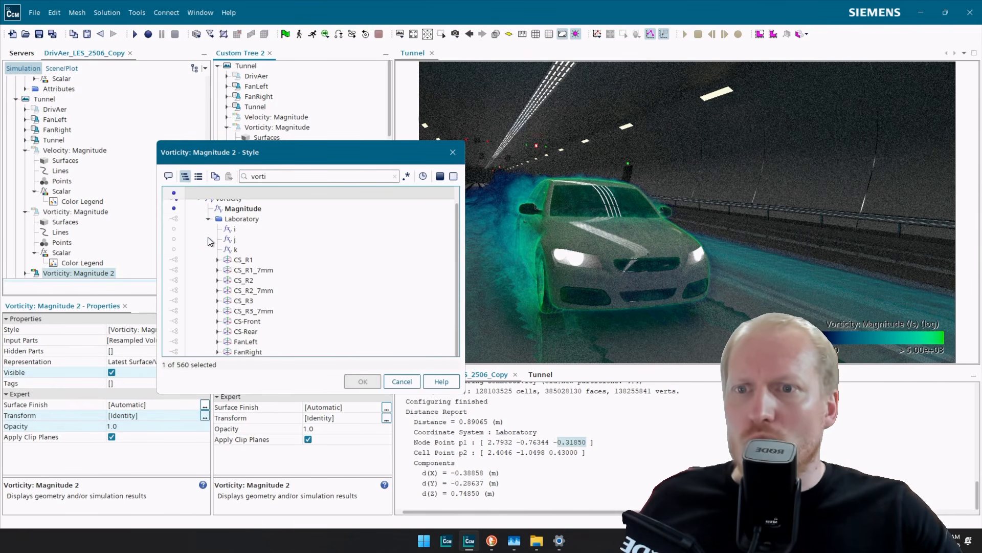
click(207, 238)
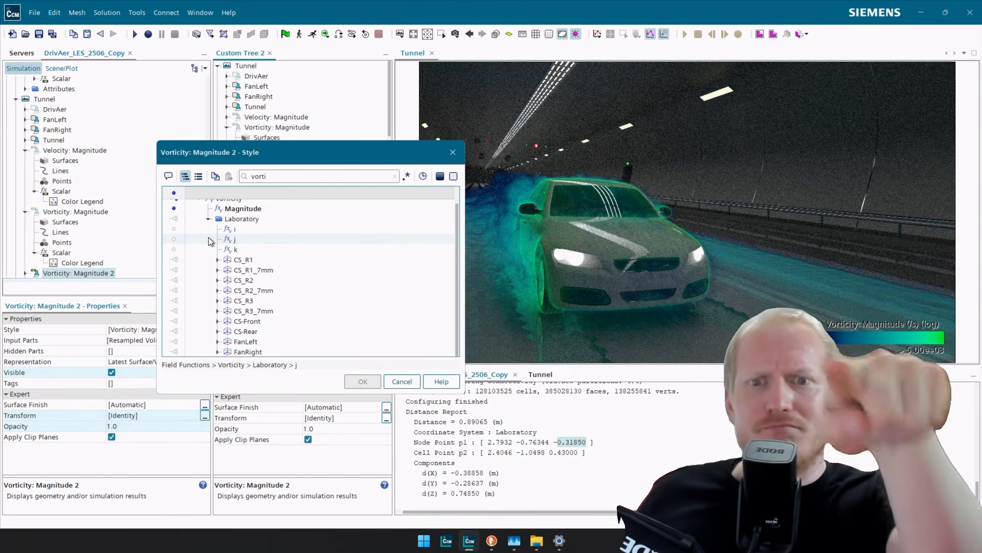
click(227, 229)
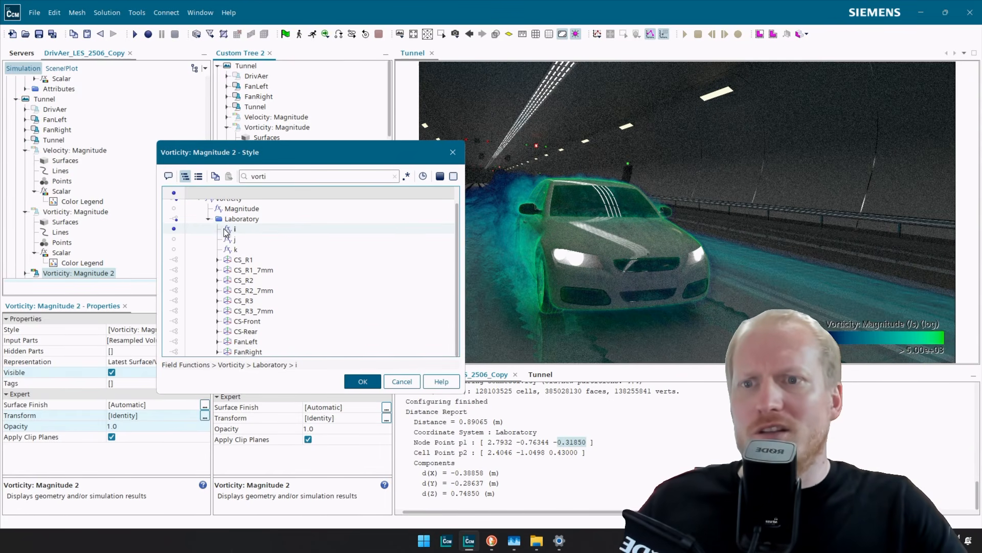
click(362, 382)
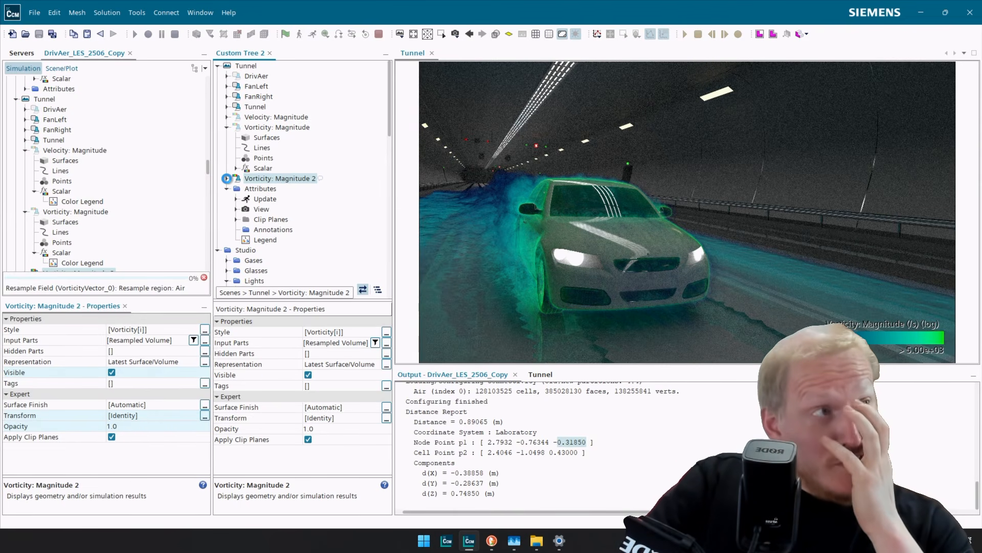
Set the Vorticity[i] displayer's scalar to Linear scale mode and disable its clipping.
click(226, 178)
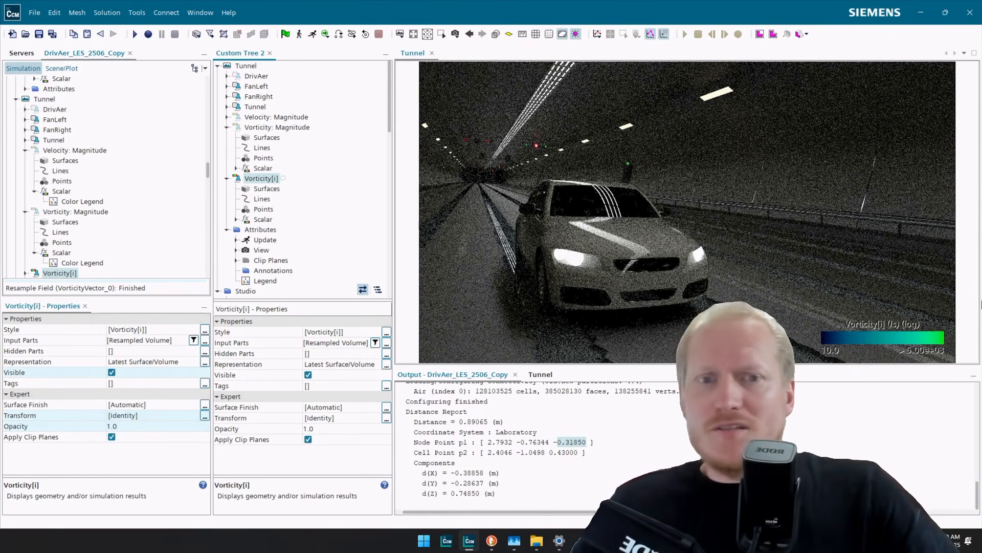
click(263, 219)
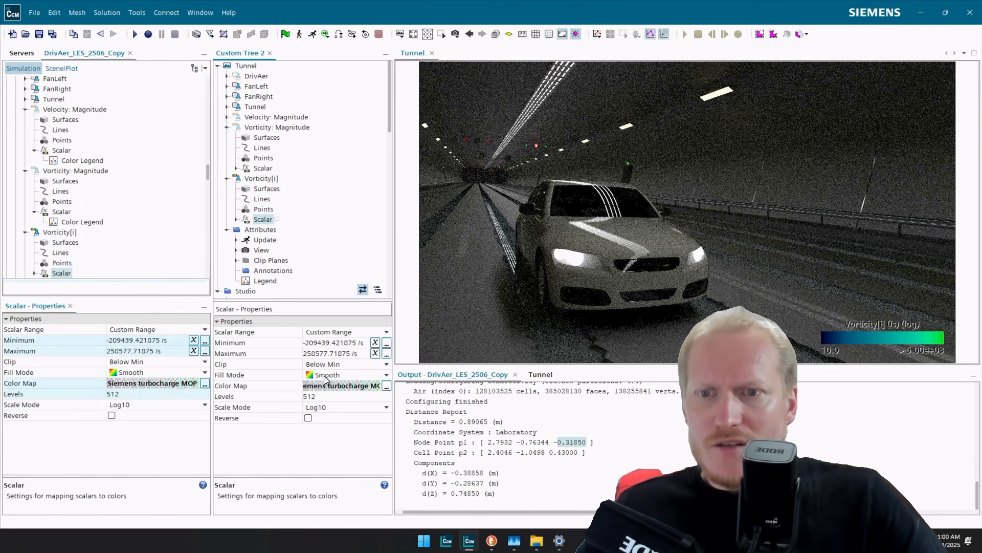
click(343, 364)
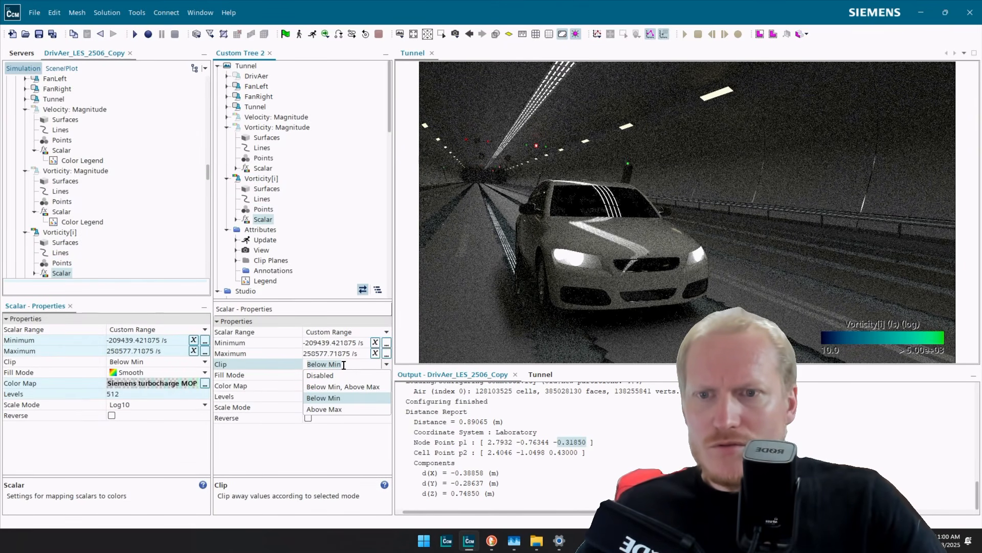
click(354, 398)
click(339, 407)
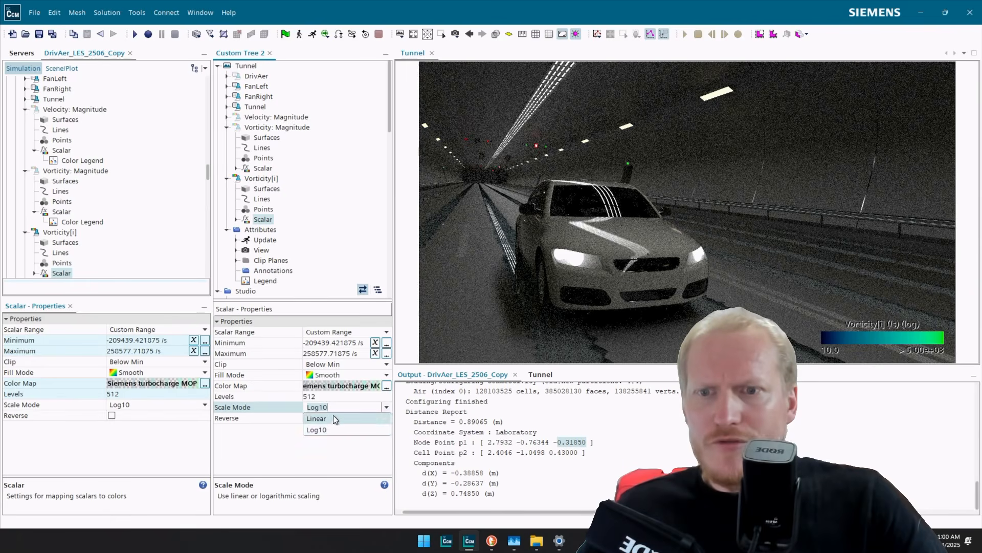
click(327, 419)
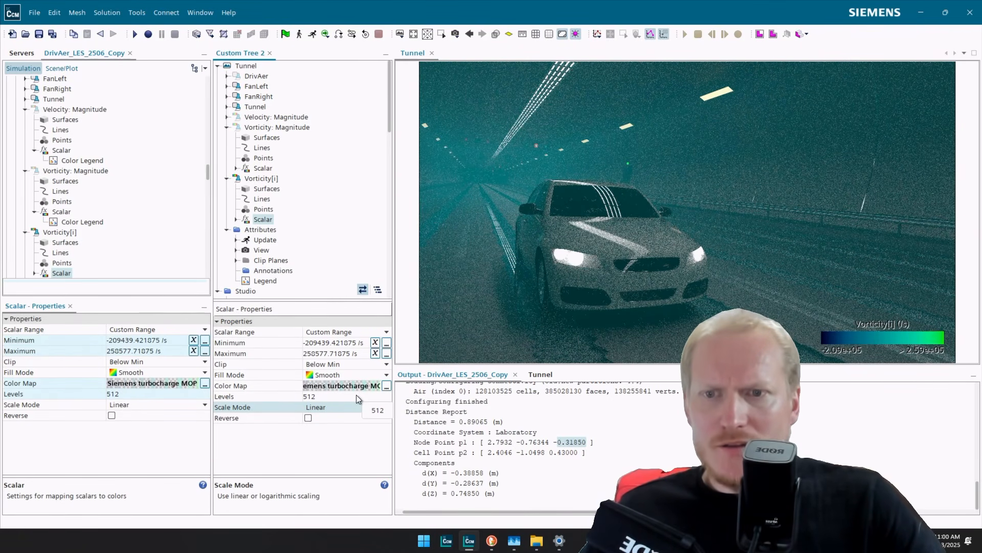
click(353, 364)
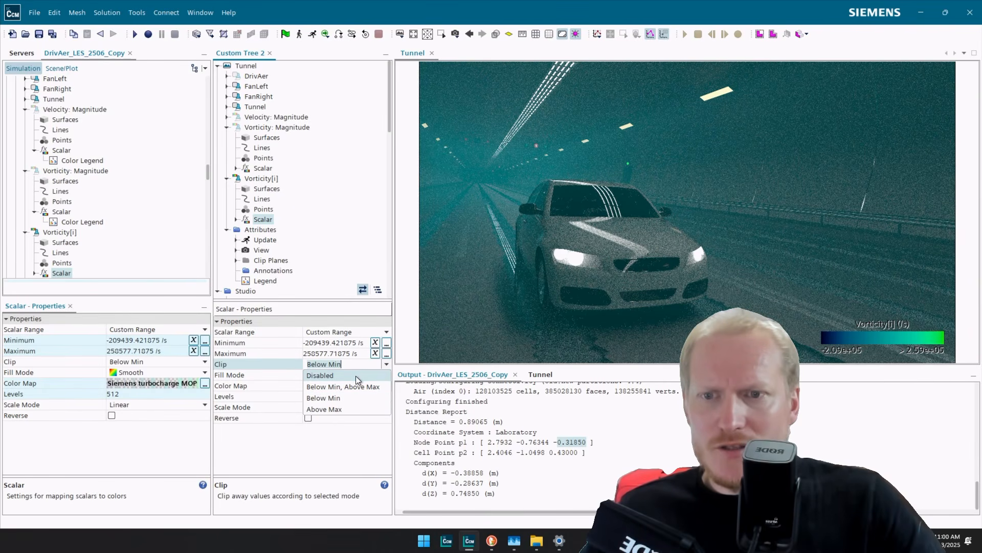
click(323, 375)
Set the Vorticity[i] scalar range to -5000 /s minimum and 5000 /s maximum, with the clip mode Below Min, Above Max.
click(348, 344)
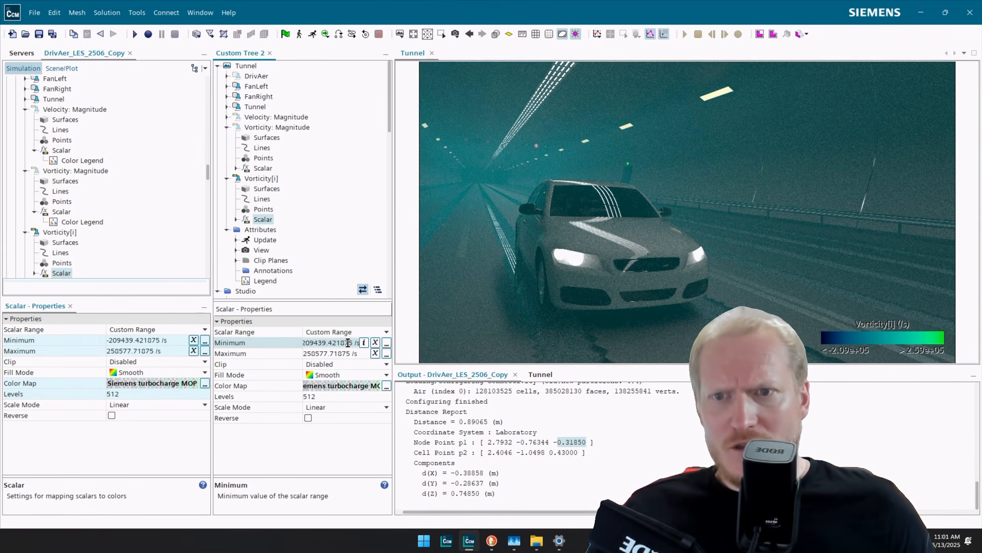
key(ctrl+a)
text(-50)
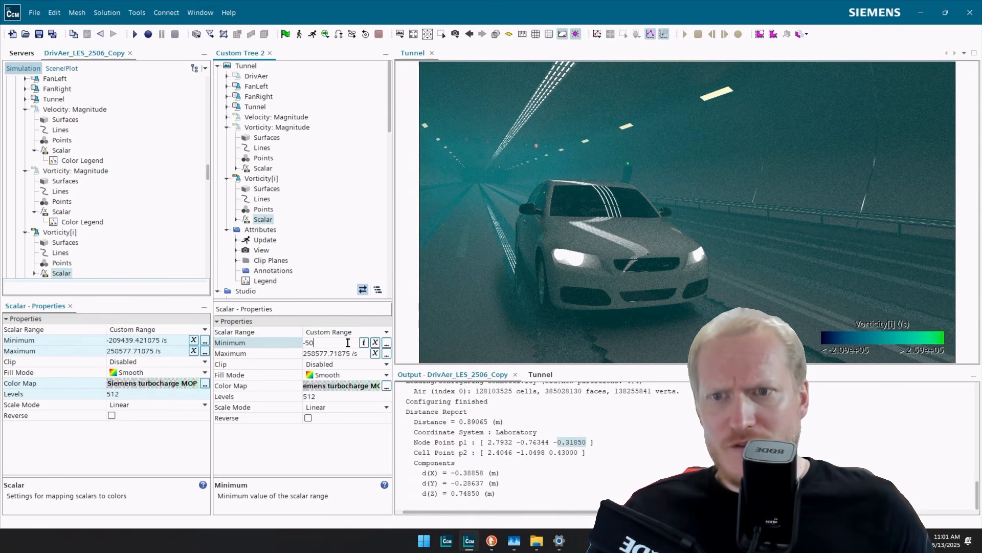
text(00)
key(Return)
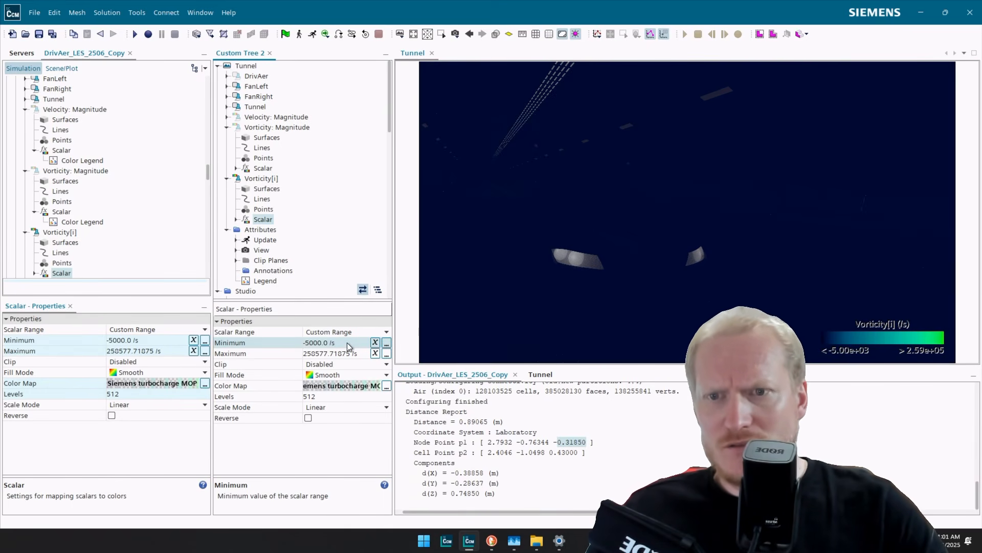
click(345, 353)
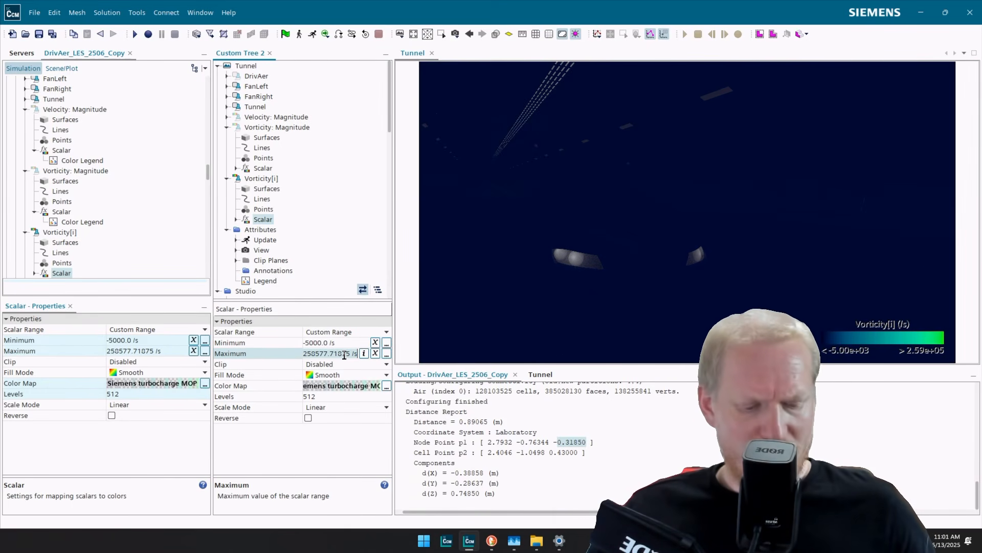
key(ctrl+a)
text(5000)
key(Return)
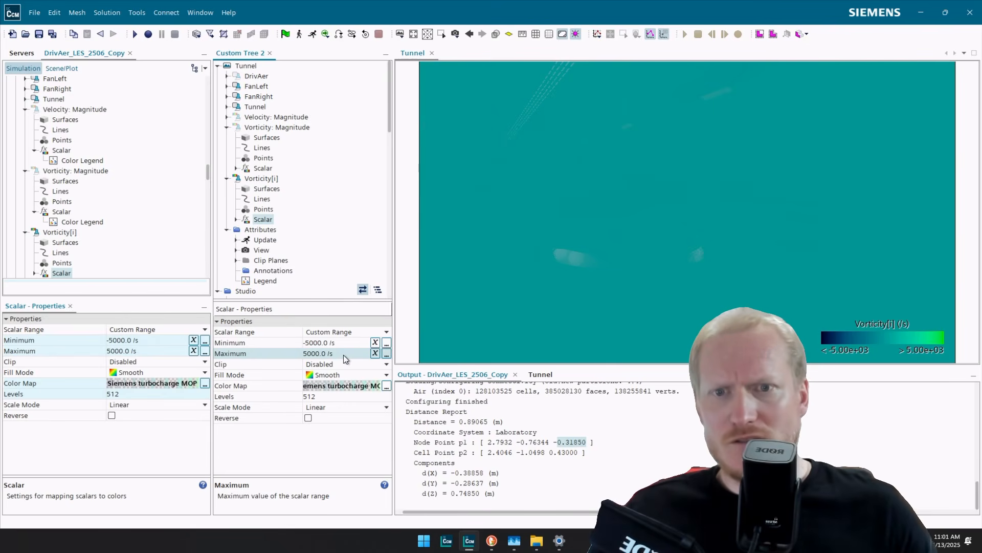
click(342, 363)
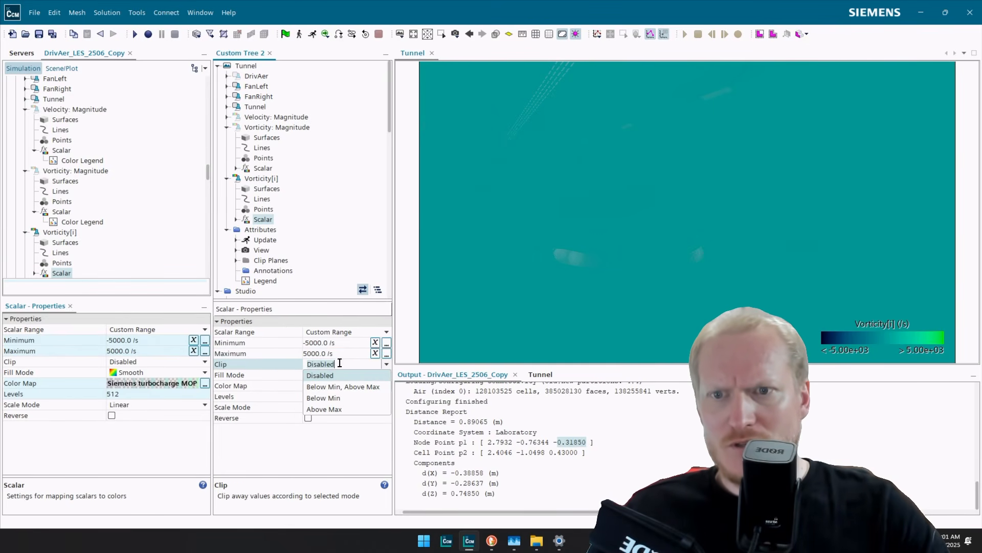
click(343, 386)
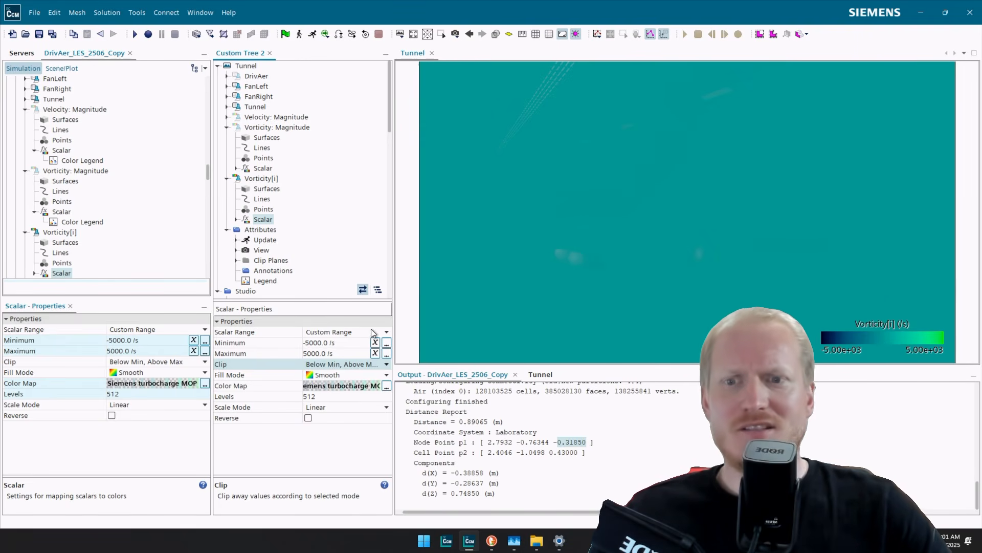
Start an editable copy of the Vorticity[i] scalar's color map and name it Siemens turbocharge MOP plusminus.
click(387, 387)
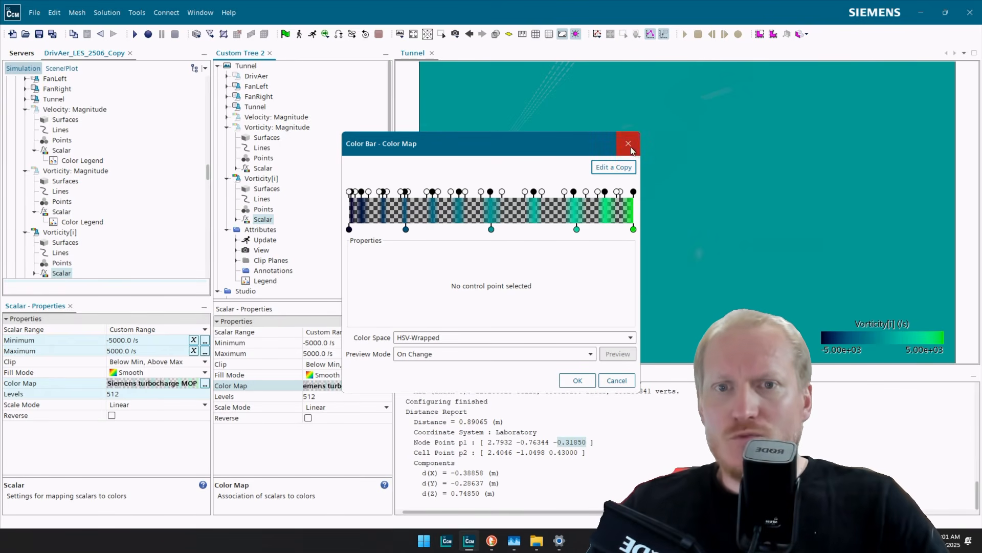
click(616, 167)
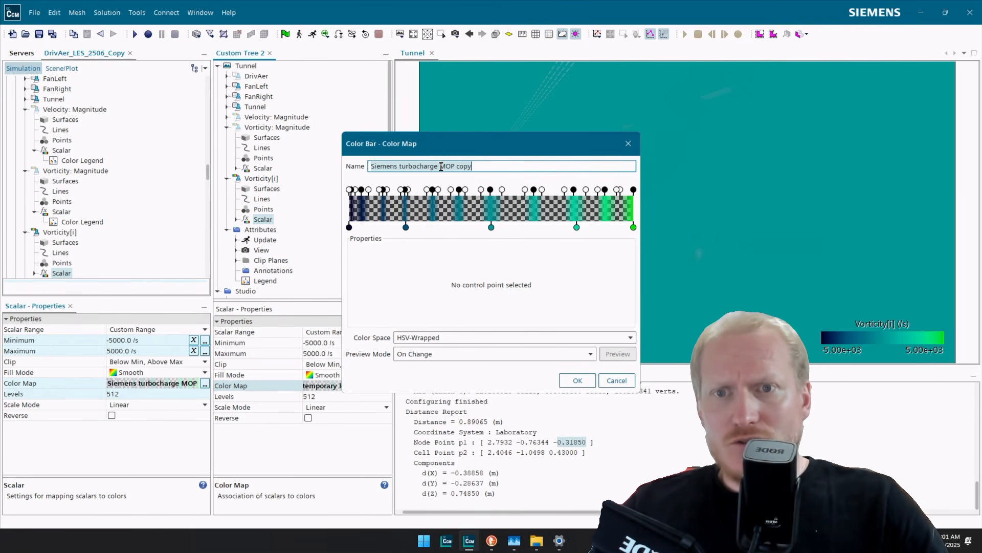
double_click(461, 167)
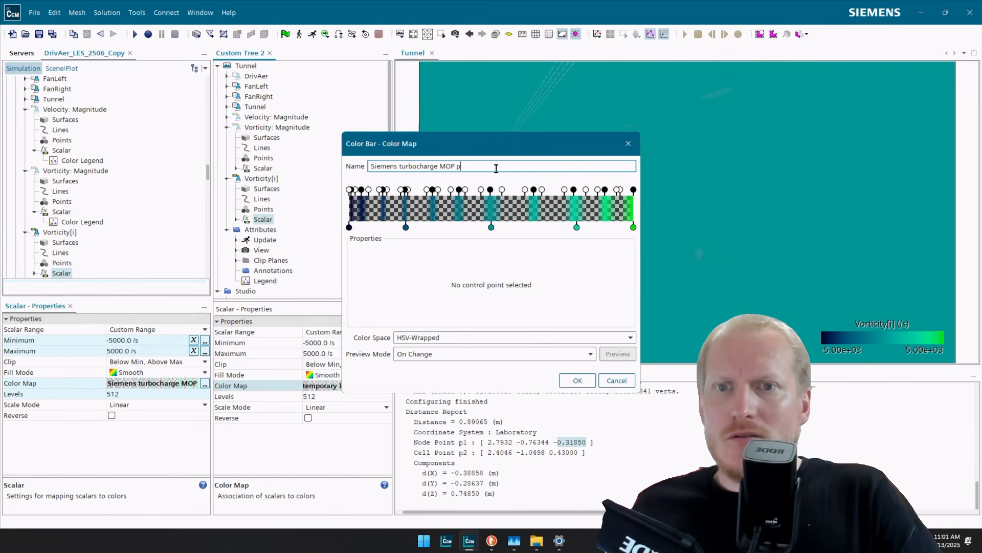
text(plusminus)
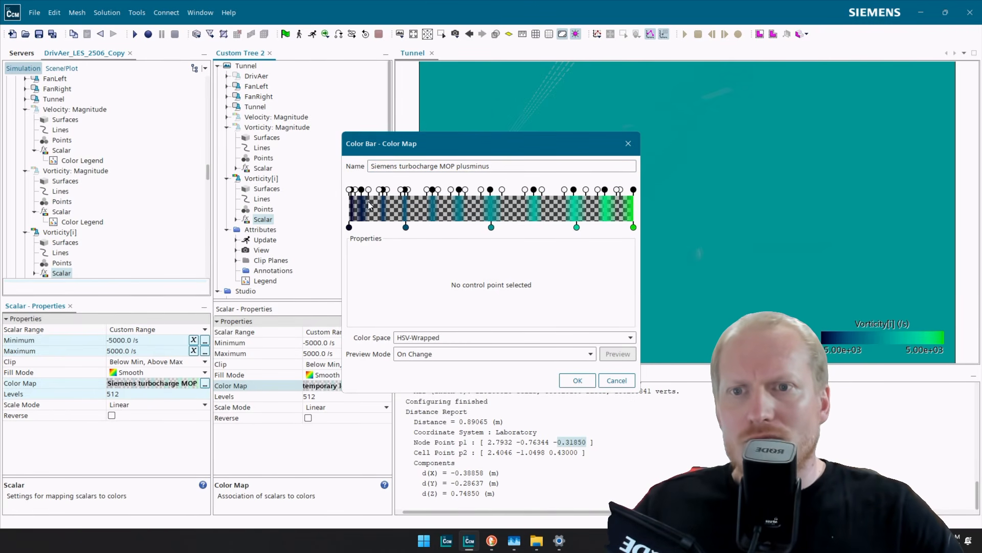
Move the color points of the plusminus map: bright green to 0, turquoise to about 0.12, teal to about 0.20, dark blue above teal, navy to about 0.38.
drag(406, 228, 364, 229)
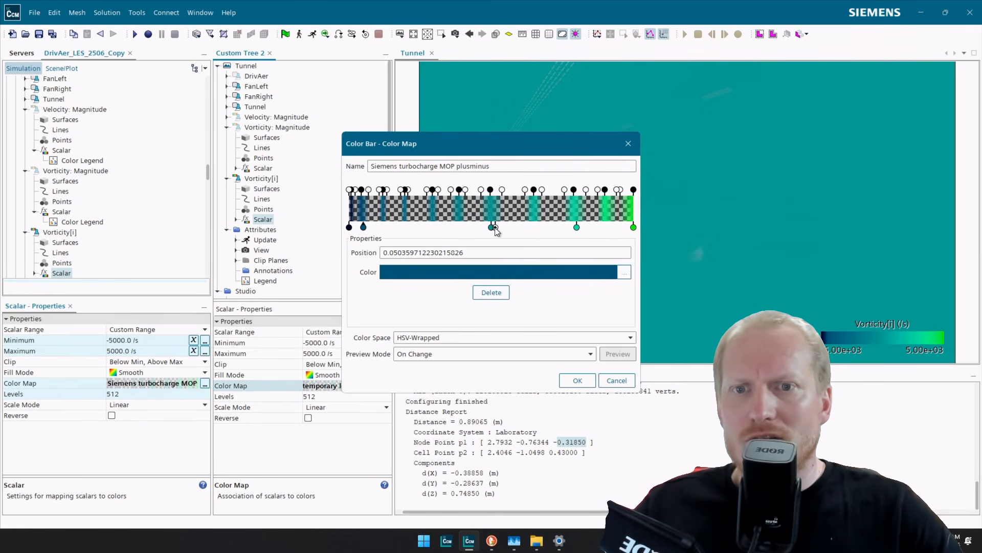
mouse_move(491, 227)
mouse_down()
mouse_move(422, 228)
mouse_move(488, 229)
mouse_up()
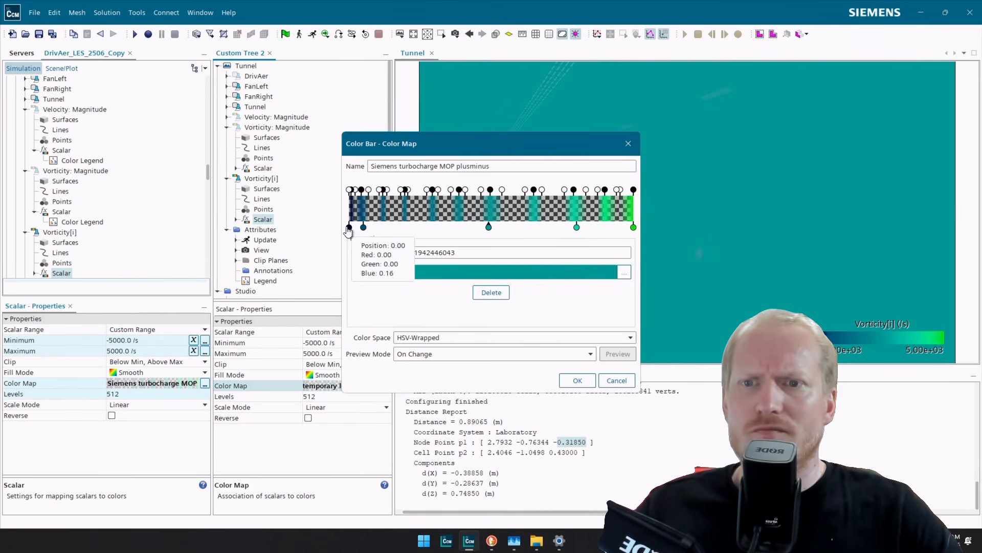
drag(348, 227, 457, 231)
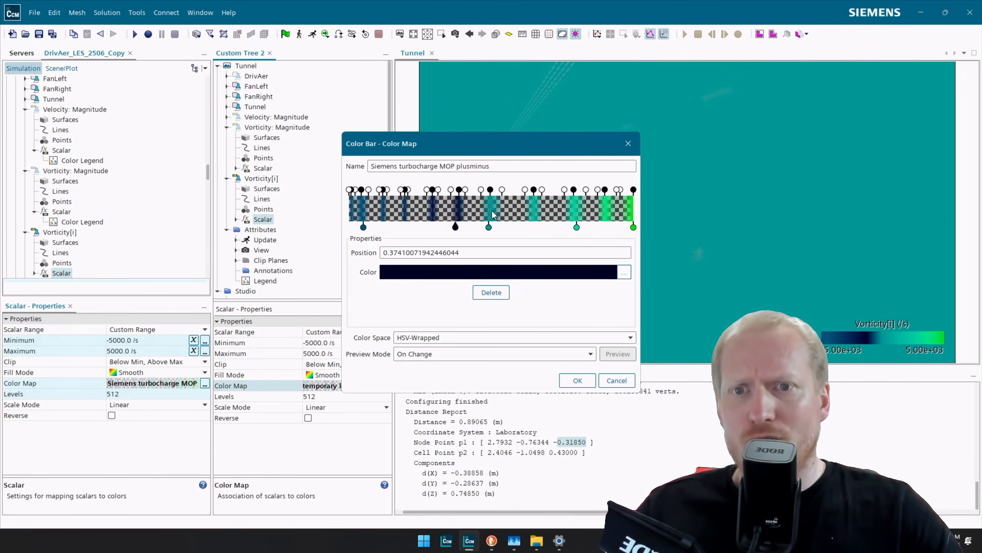
mouse_move(489, 231)
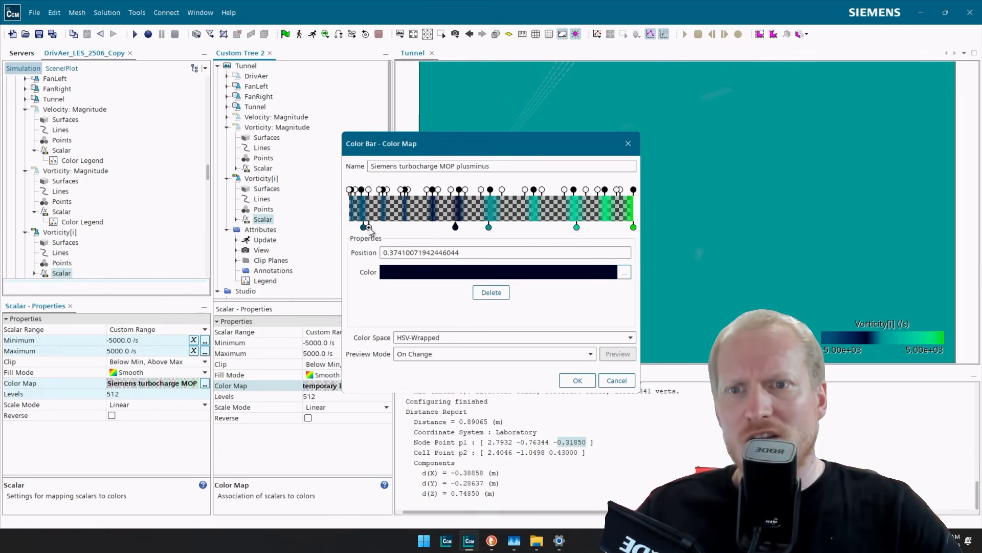
drag(366, 231, 406, 227)
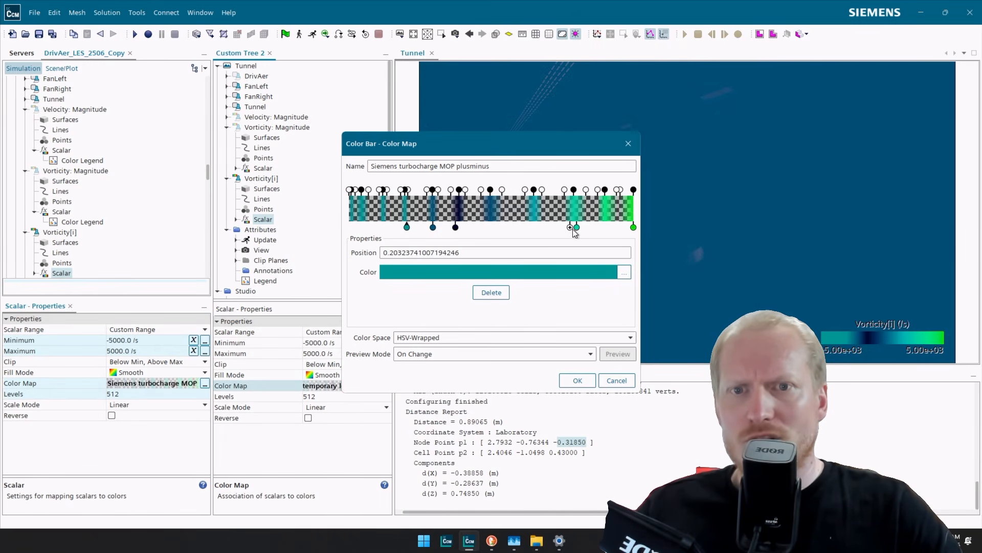
drag(577, 227, 386, 227)
drag(385, 226, 384, 226)
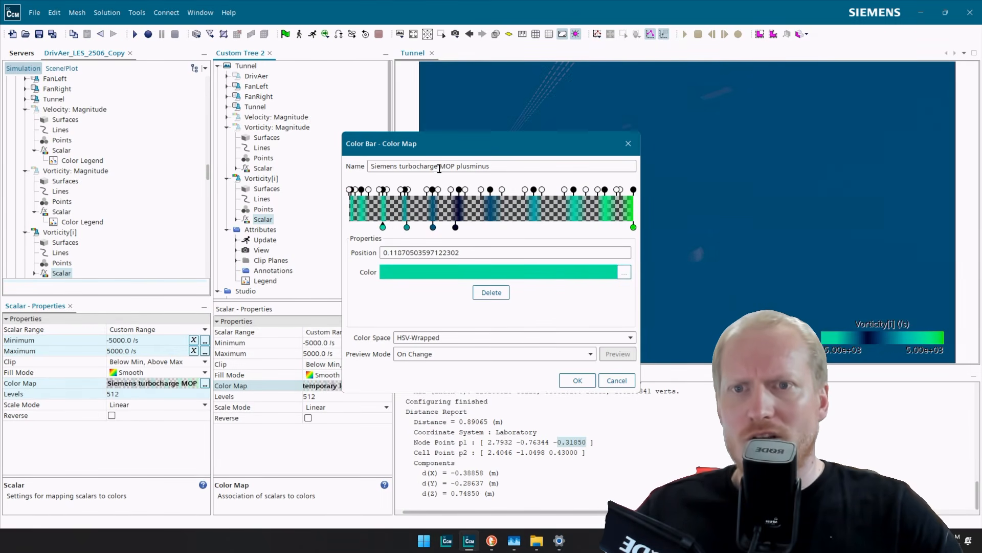
drag(468, 145, 209, 87)
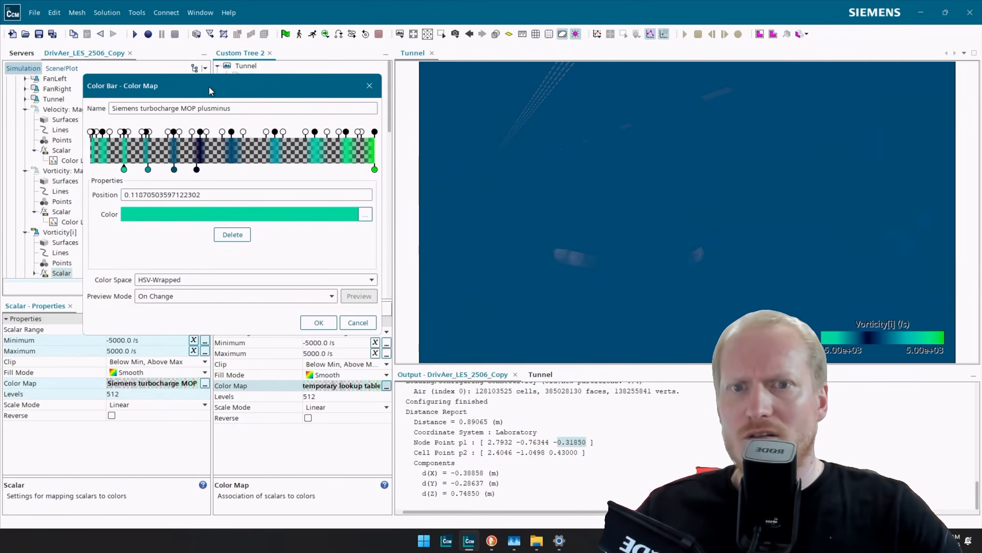
drag(374, 168, 63, 164)
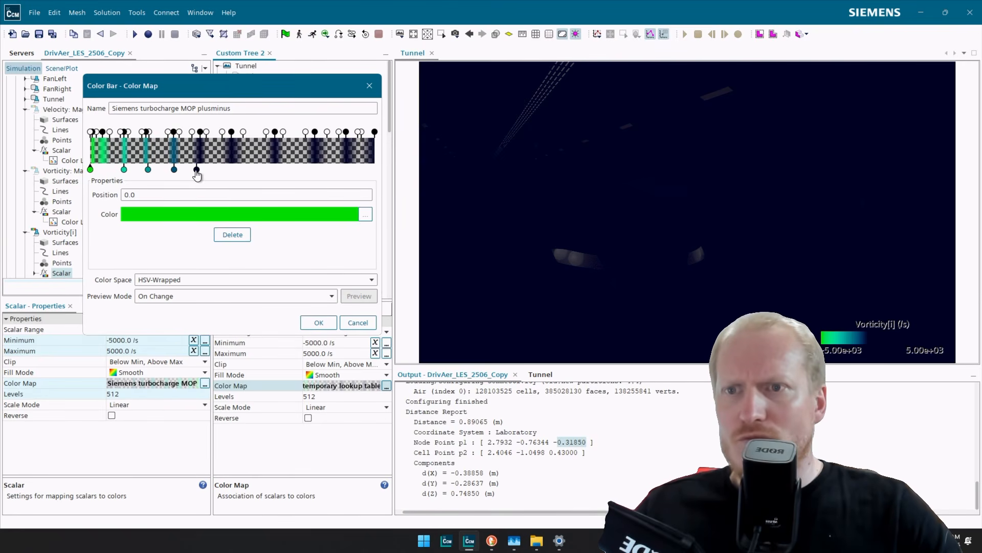
drag(197, 170, 199, 170)
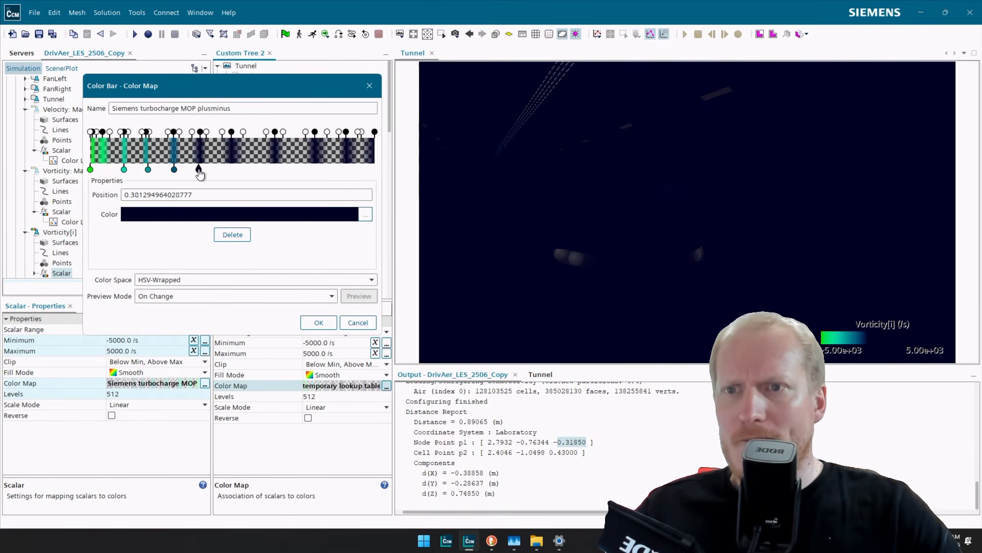
Delete the fully opaque opacity point near the middle of the color map and the low-opacity point just below it.
click(232, 132)
click(241, 256)
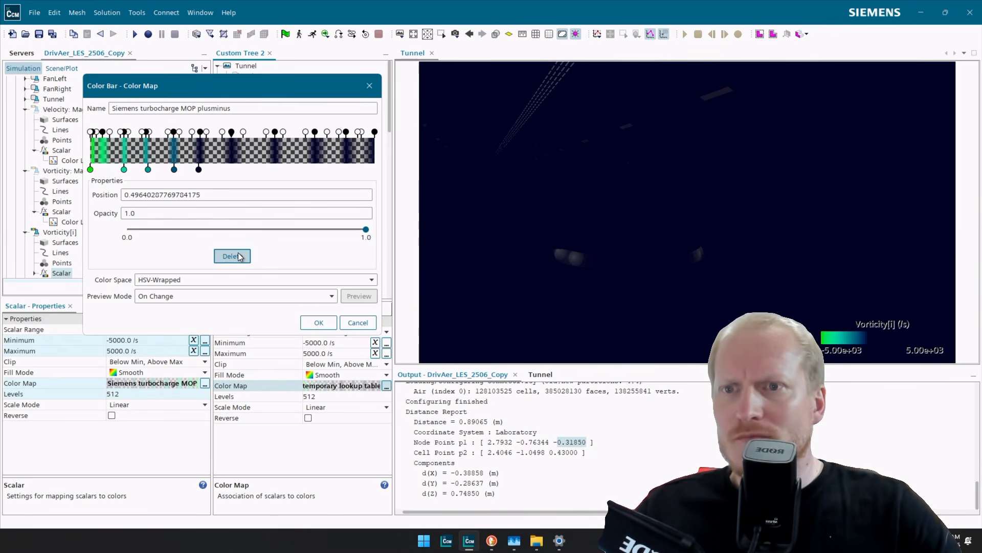
click(223, 132)
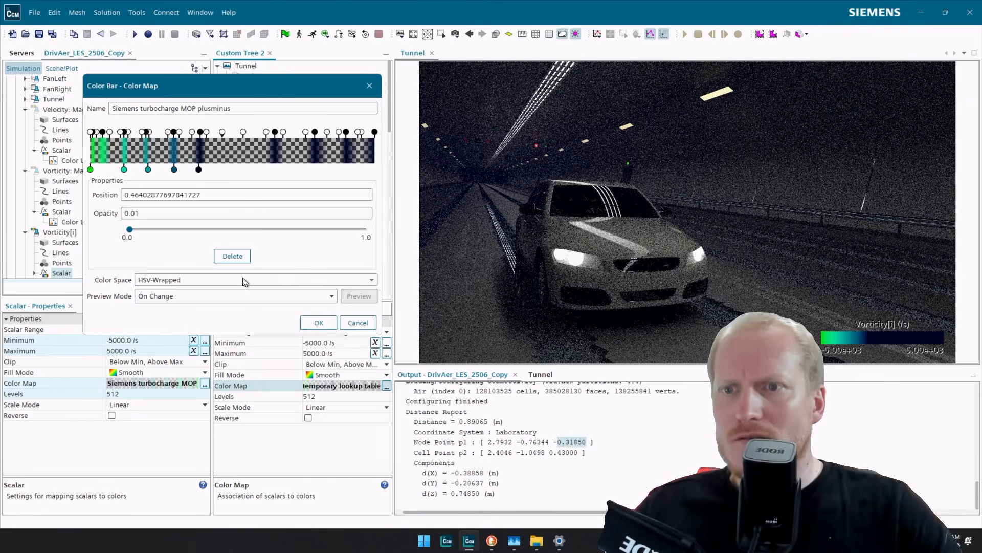
click(233, 256)
Move the remaining middle opacity point to position 0.5 and set its opacity to 0.
click(241, 132)
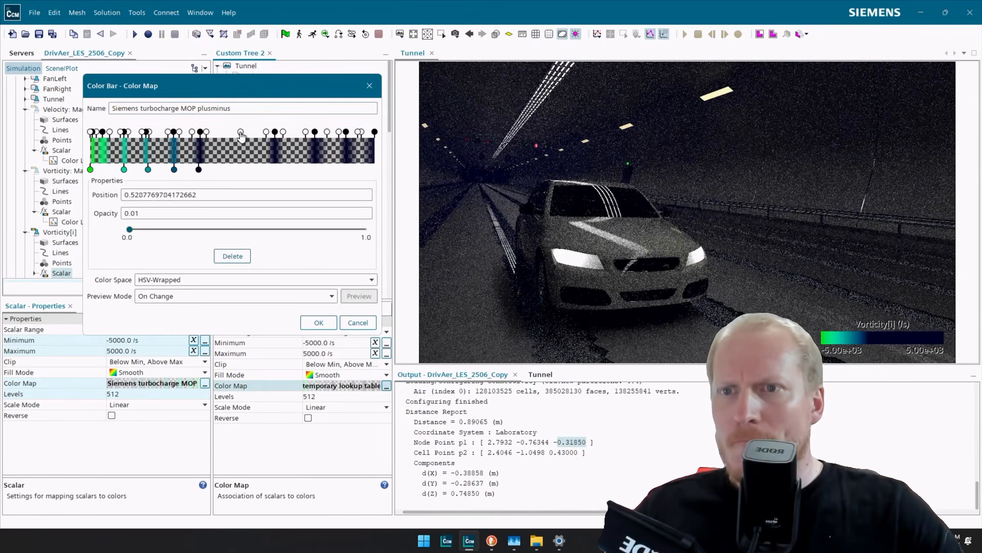
drag(241, 133, 236, 132)
double_click(208, 195)
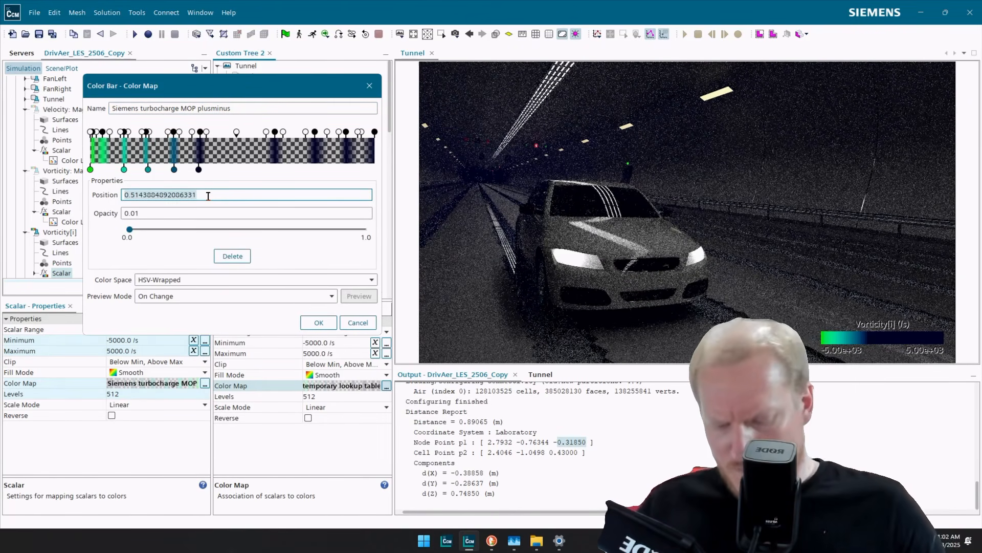
text(0.5)
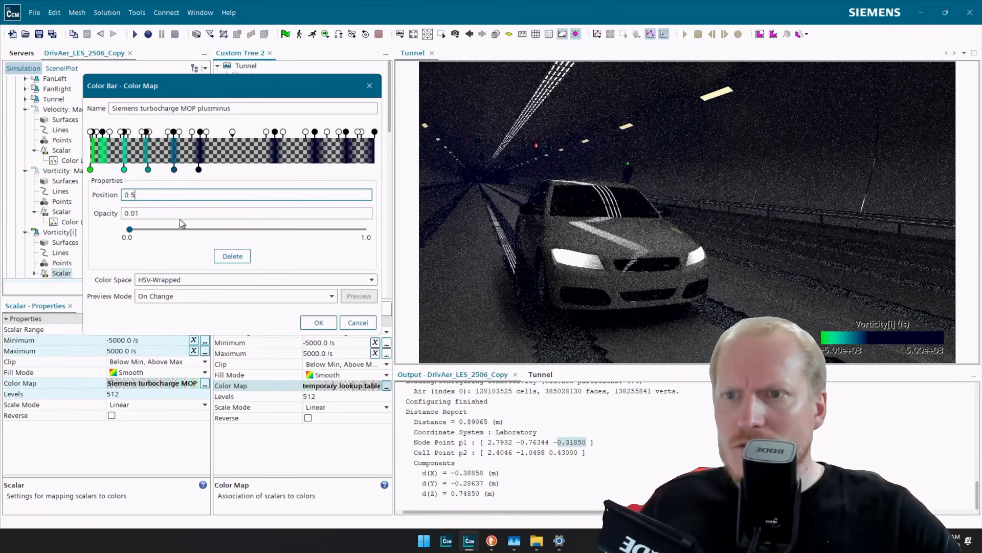
double_click(183, 213)
text(0)
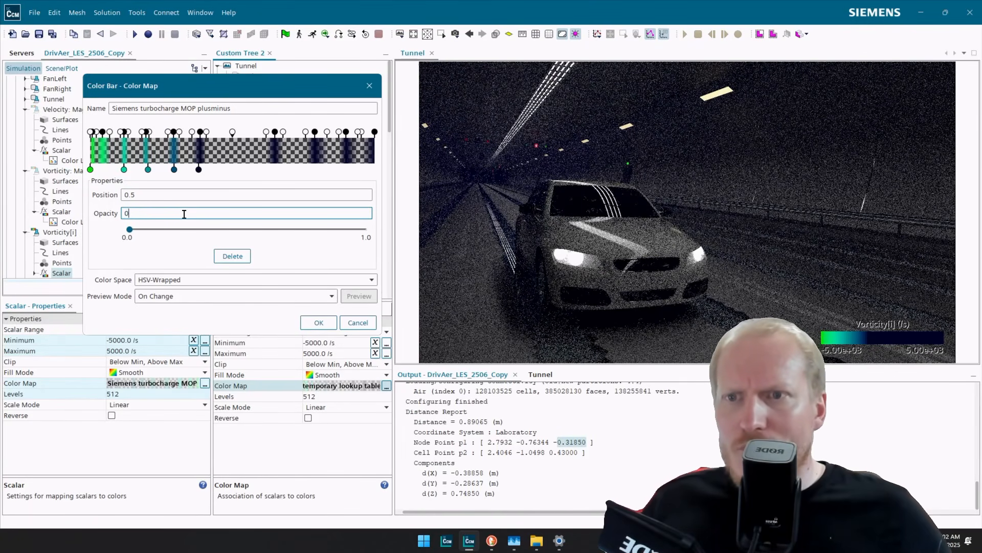
key(Return)
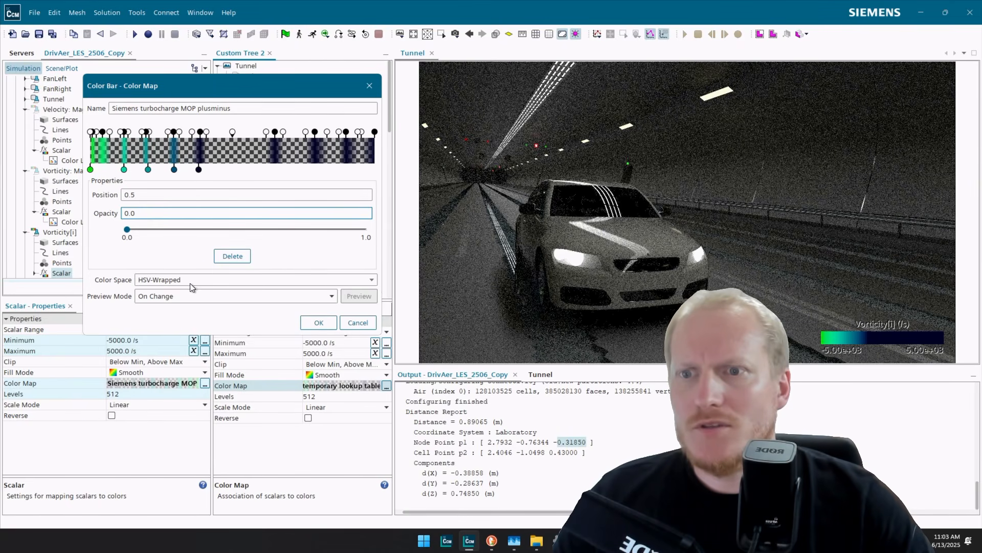
Add a navy color point at position 1.0, keep its color at RGB 0, 0, 40, and accept the edited color map.
click(376, 168)
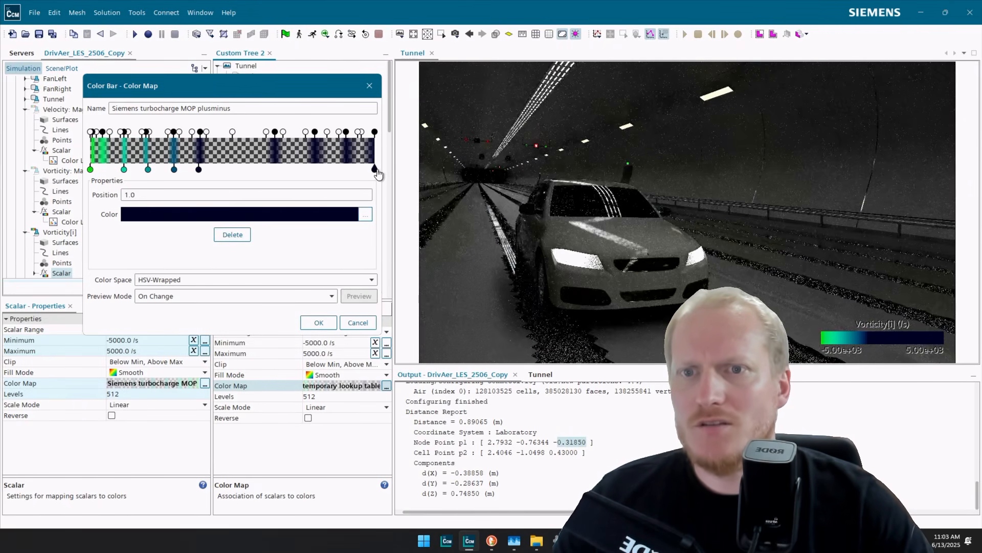
click(291, 219)
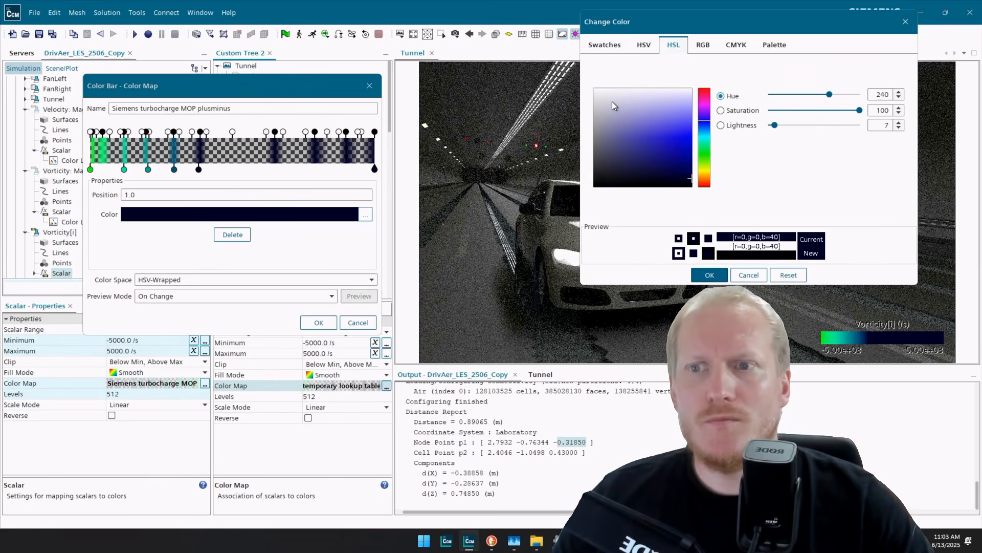
click(748, 275)
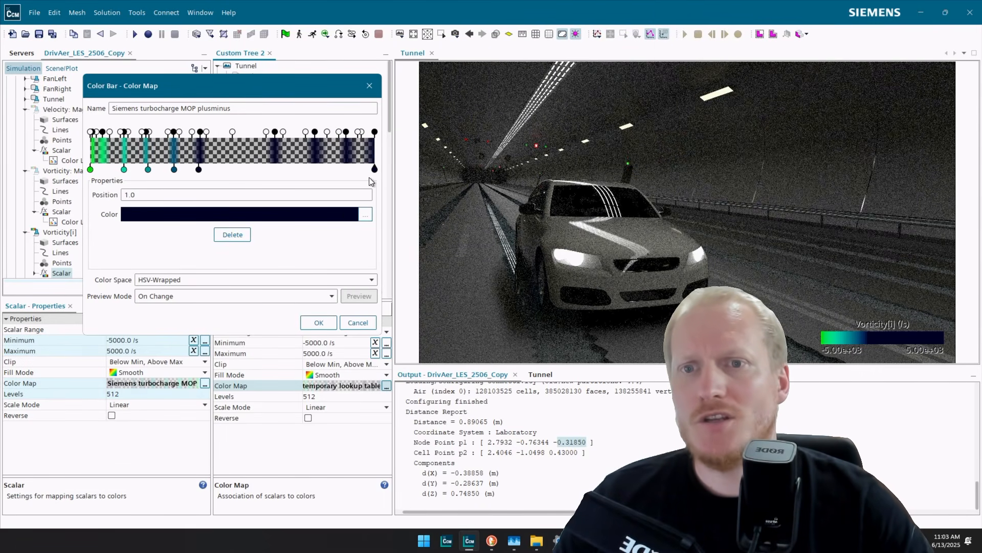
click(366, 214)
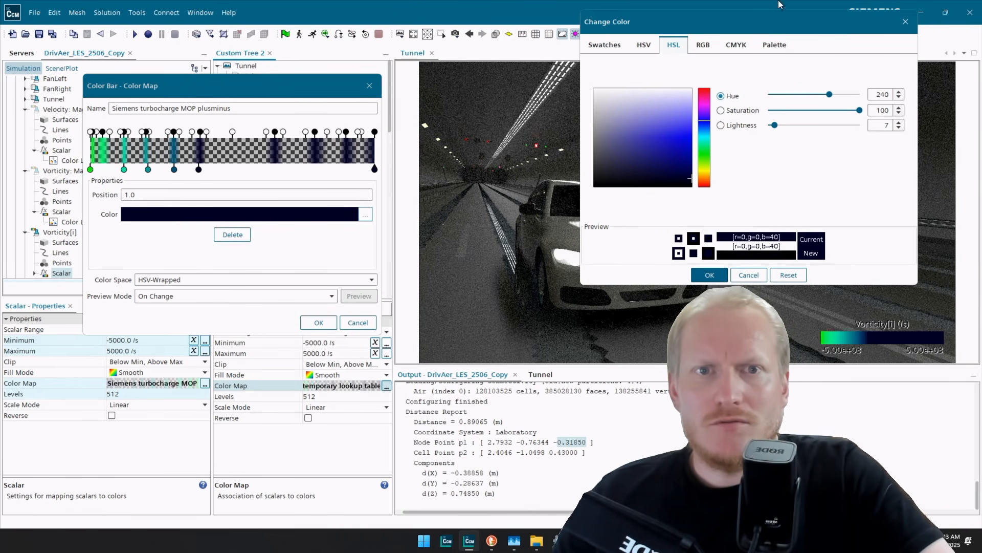
click(782, 47)
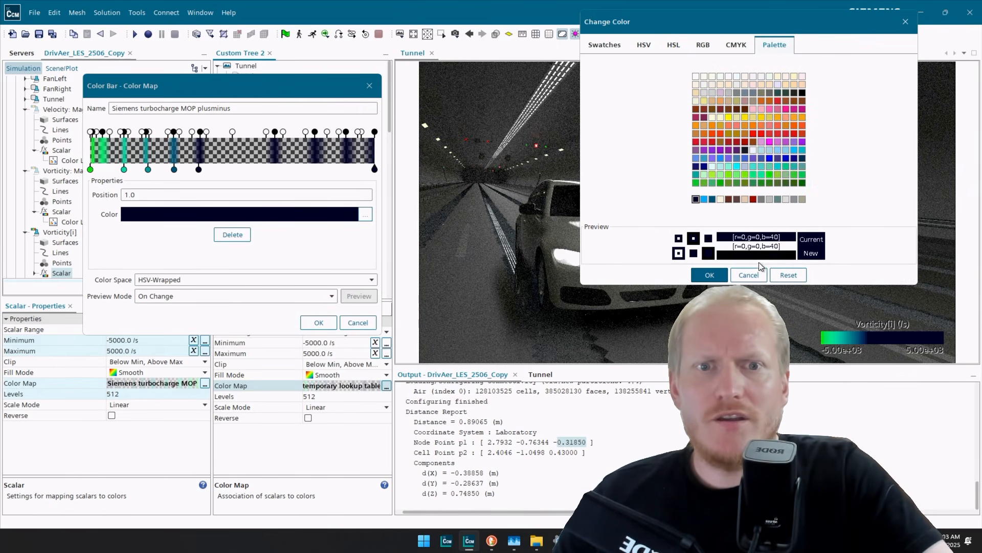
click(723, 276)
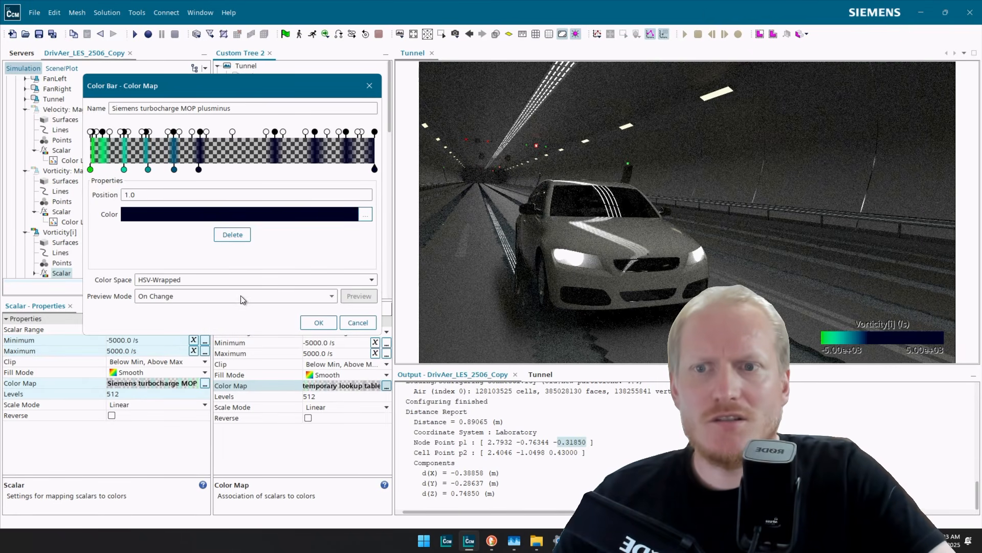
click(317, 323)
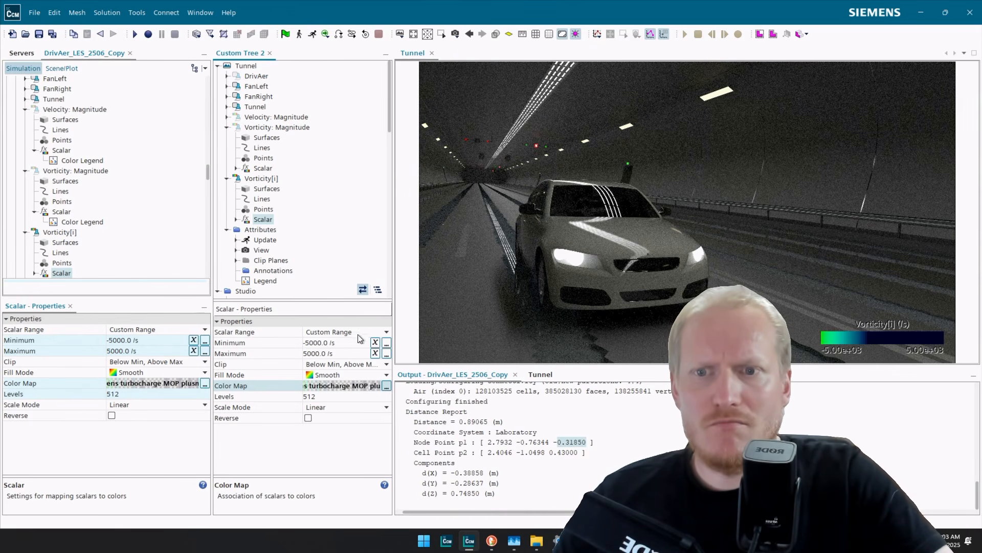
Set the Vorticity[i] scalar range to -500 /s minimum and 500 /s maximum.
click(313, 344)
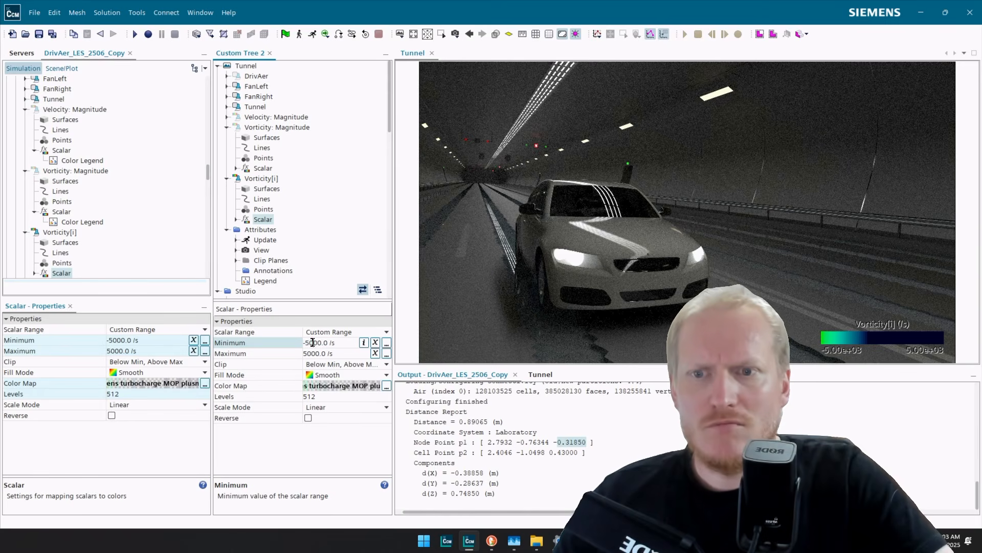
key(Return)
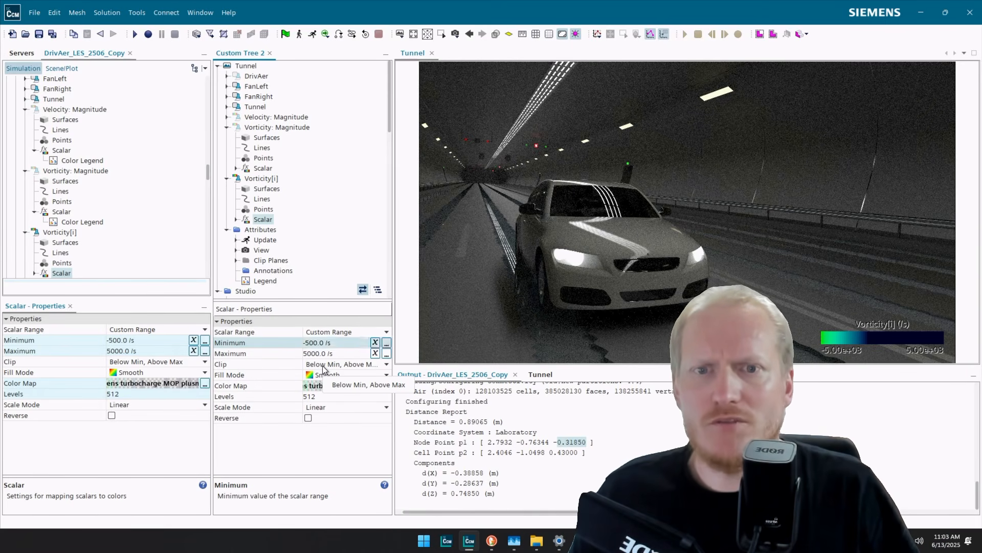
click(312, 353)
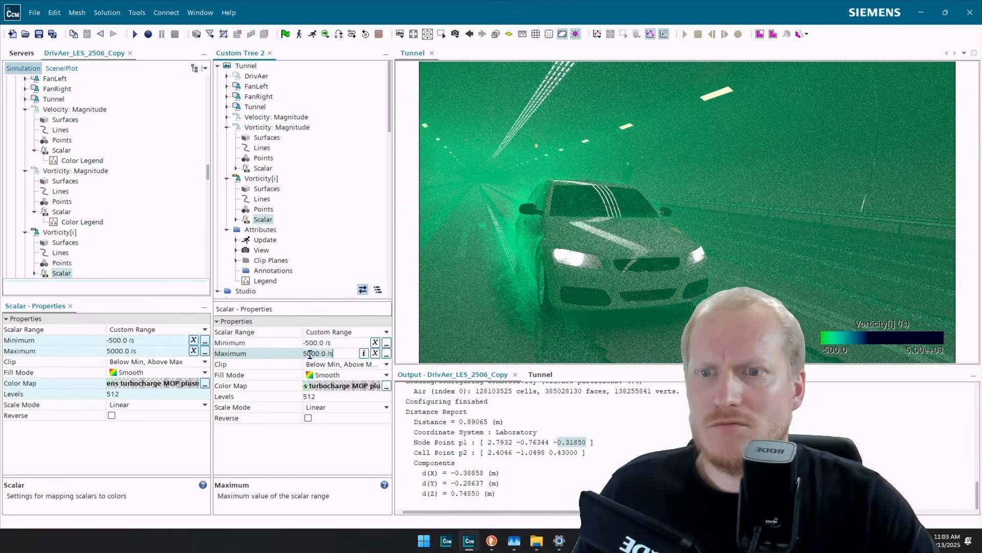
key(BackSpace)
key(BackSpace)
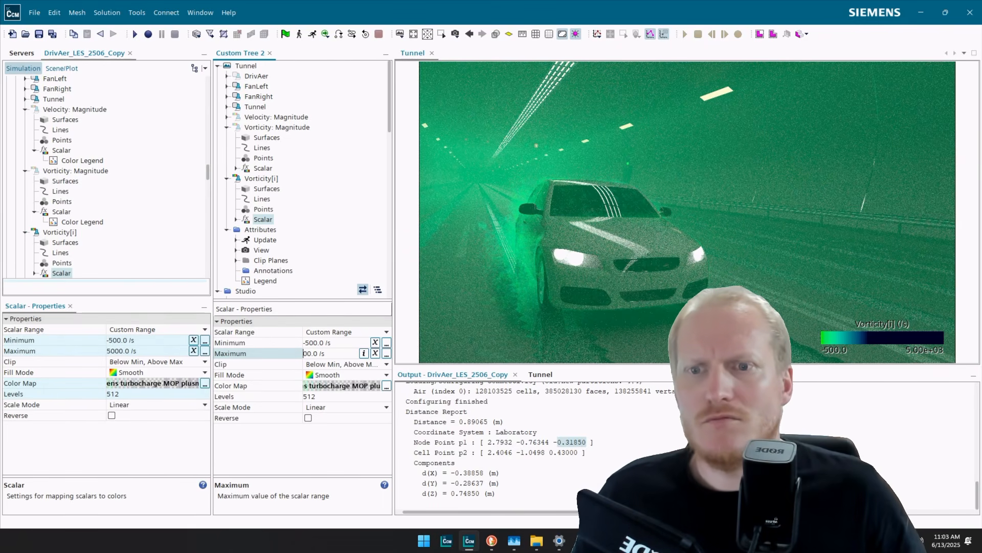
text(5)
key(Return)
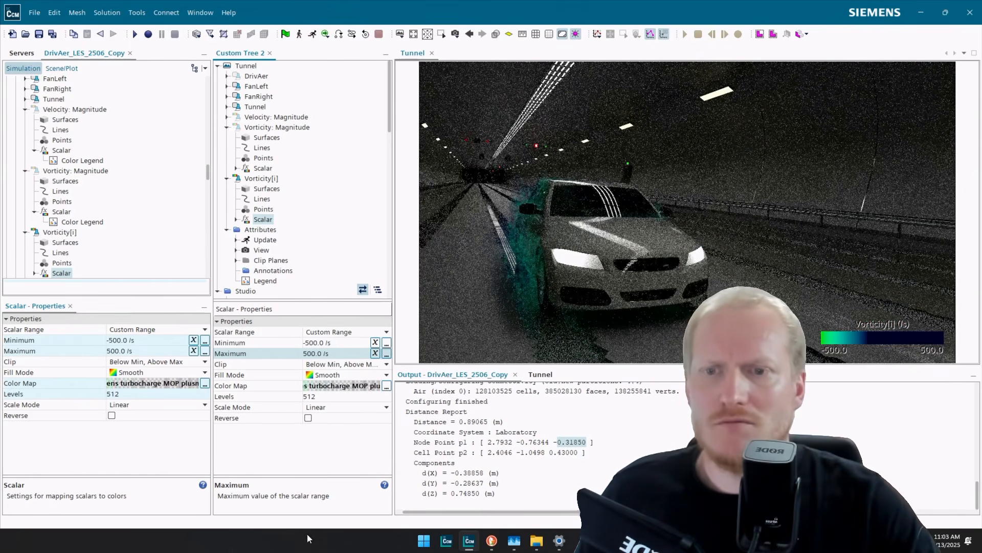
Disable clipping for the Vorticity[i] scalar and set its range to -200 /s minimum and 200 /s maximum.
click(323, 364)
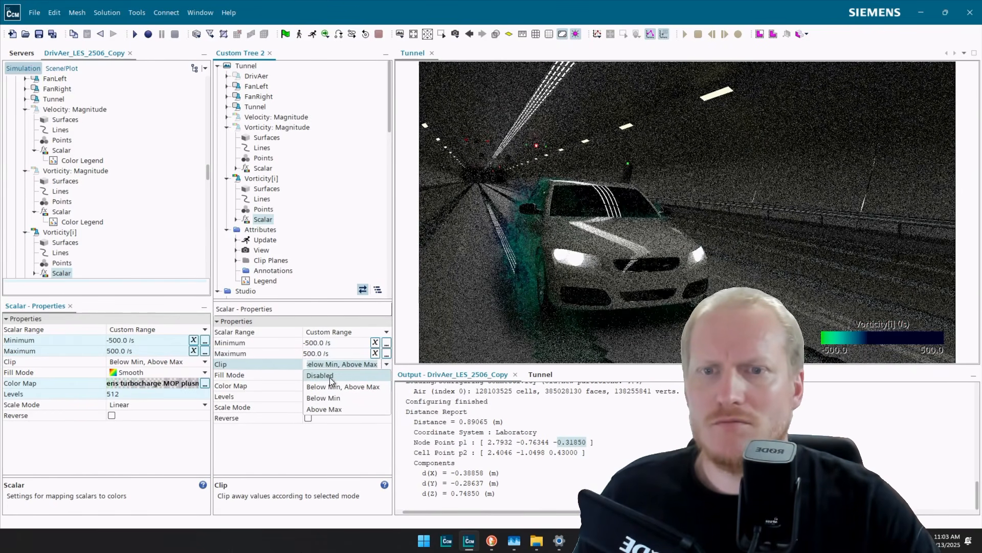
click(330, 376)
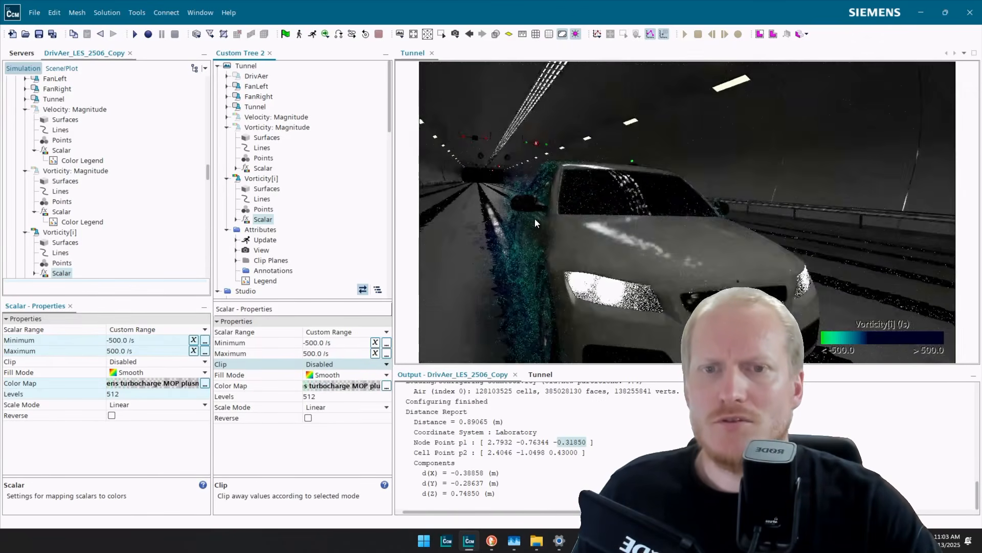
drag(542, 229, 538, 265)
click(310, 342)
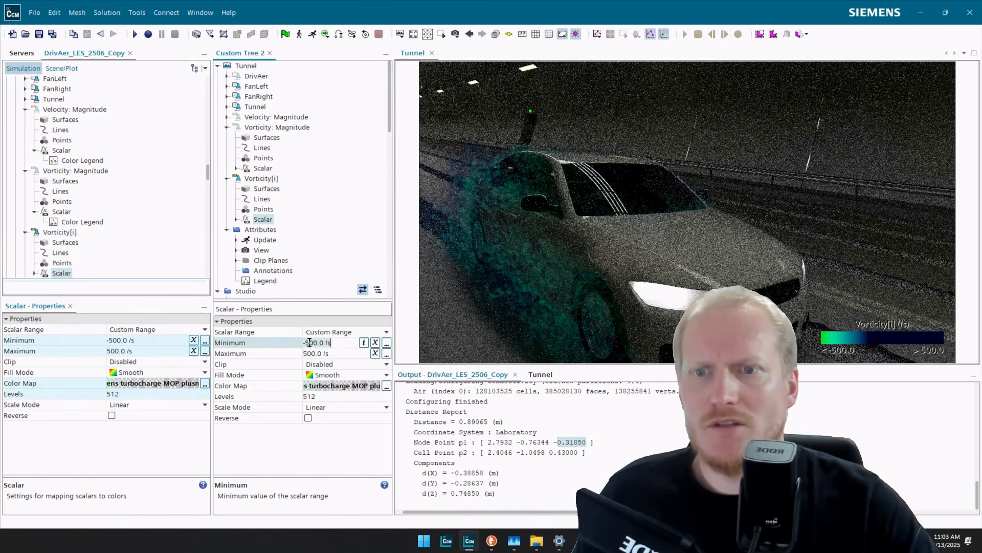
click(310, 343)
key(BackSpace)
text(2)
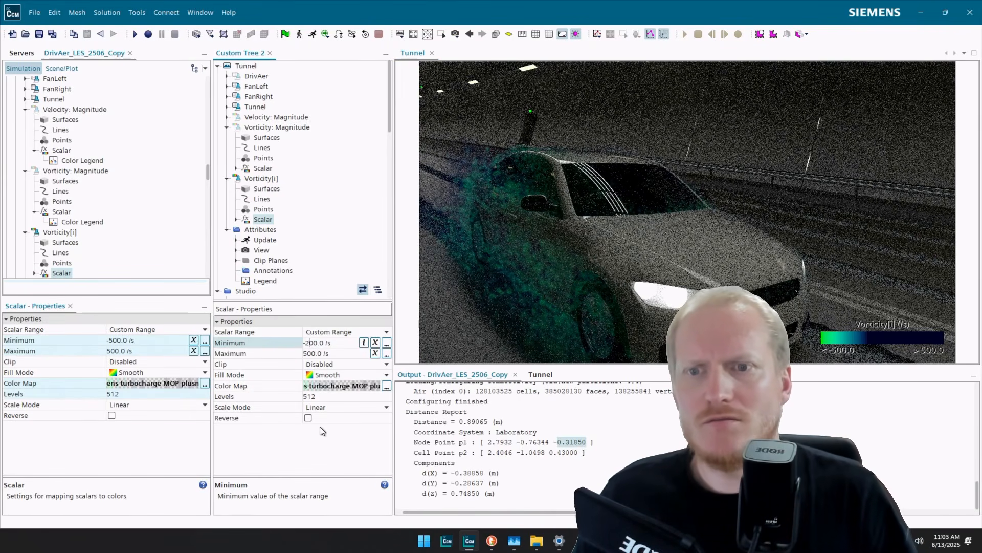
key(Return)
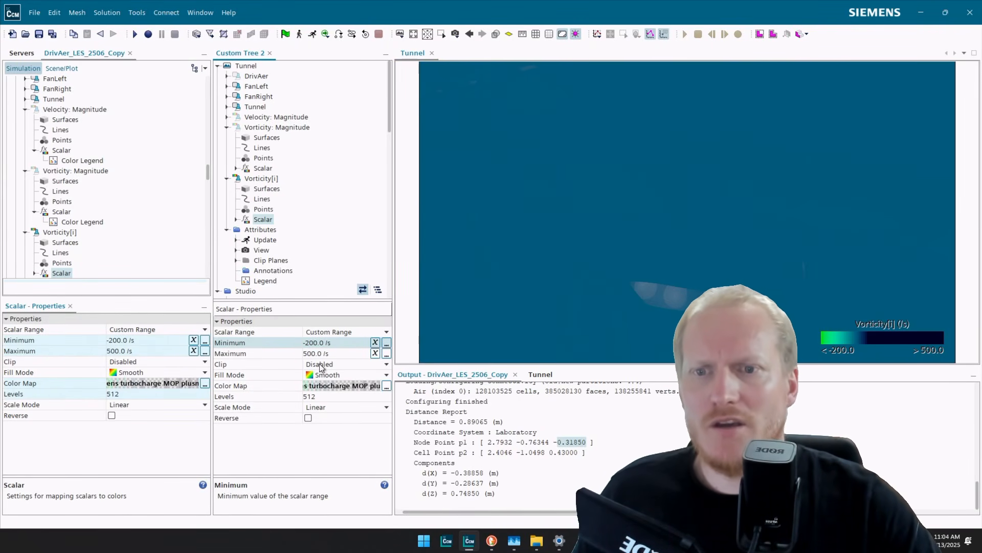
click(308, 354)
key(BackSpace)
text(2)
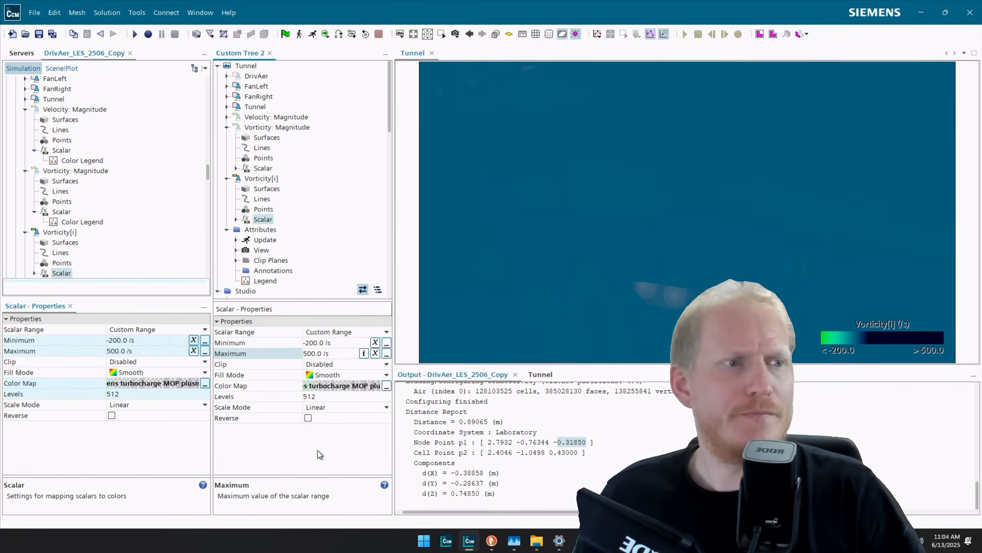
key(Return)
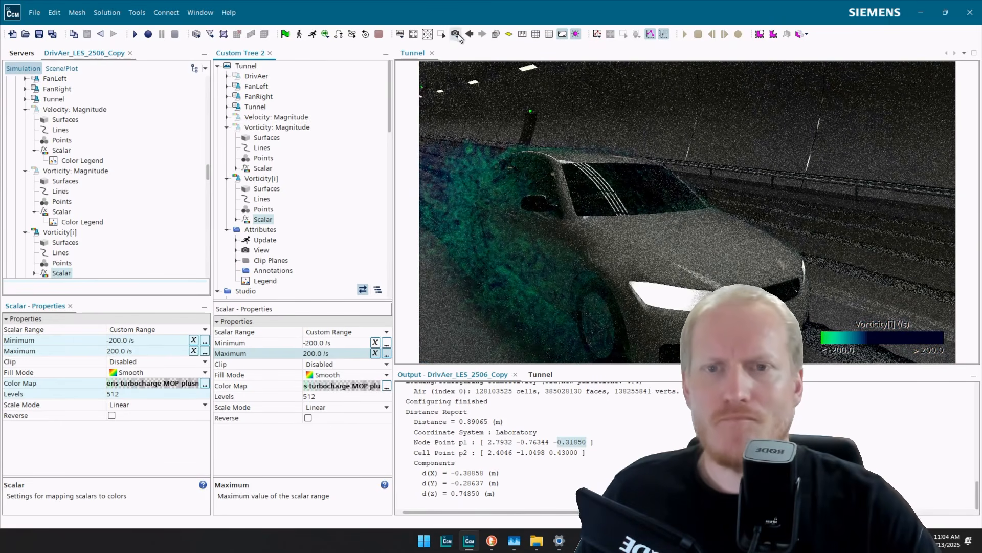
Add a color point just past the middle of the Vorticity[i] color map and set its color to black.
drag(556, 238, 634, 233)
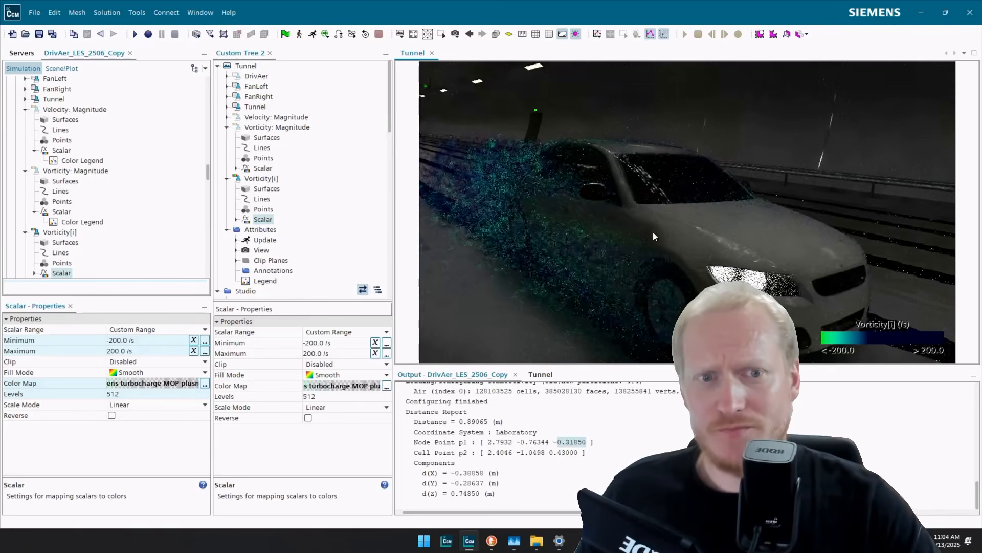
click(386, 385)
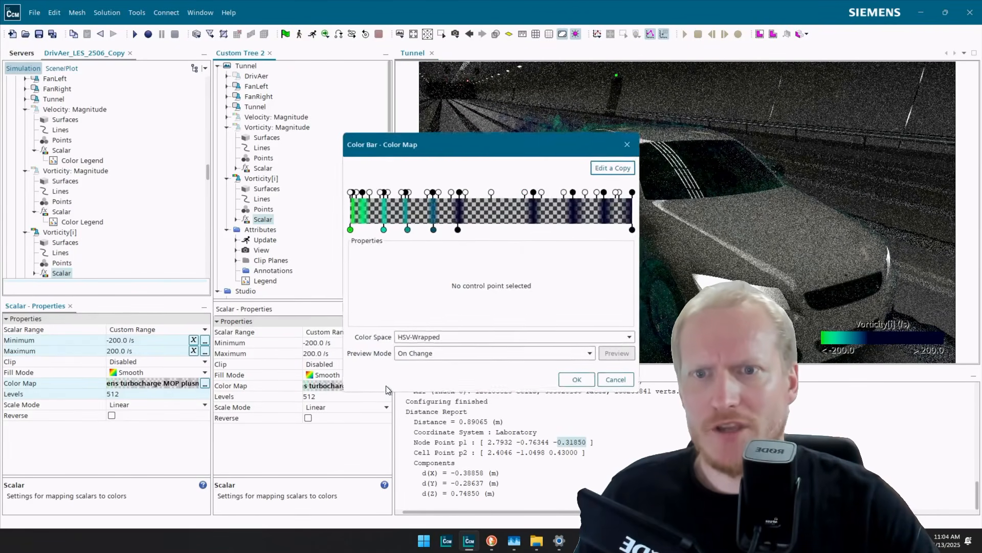
click(507, 229)
click(501, 276)
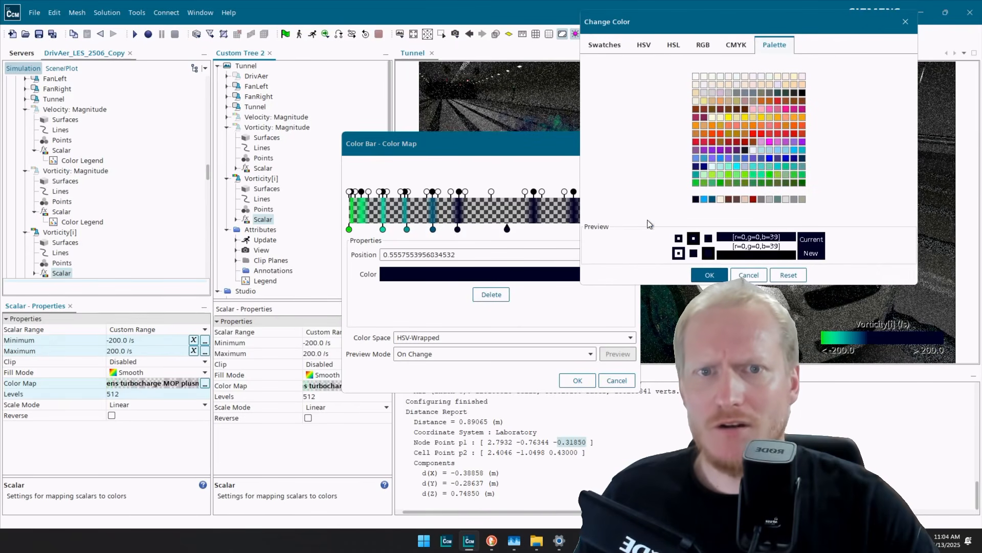
click(802, 92)
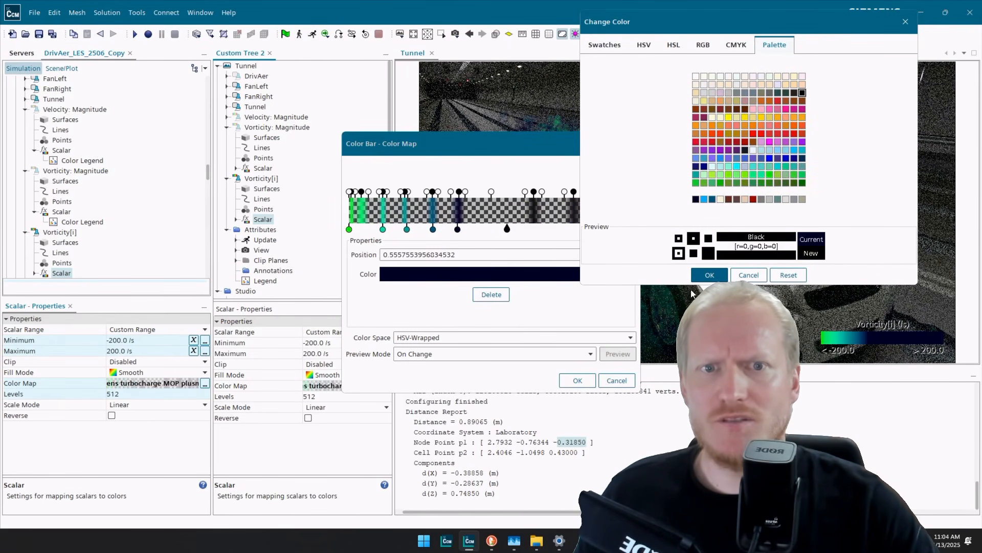
click(706, 277)
Set the black color point's position to 0.5 and accept the edited color map.
double_click(519, 256)
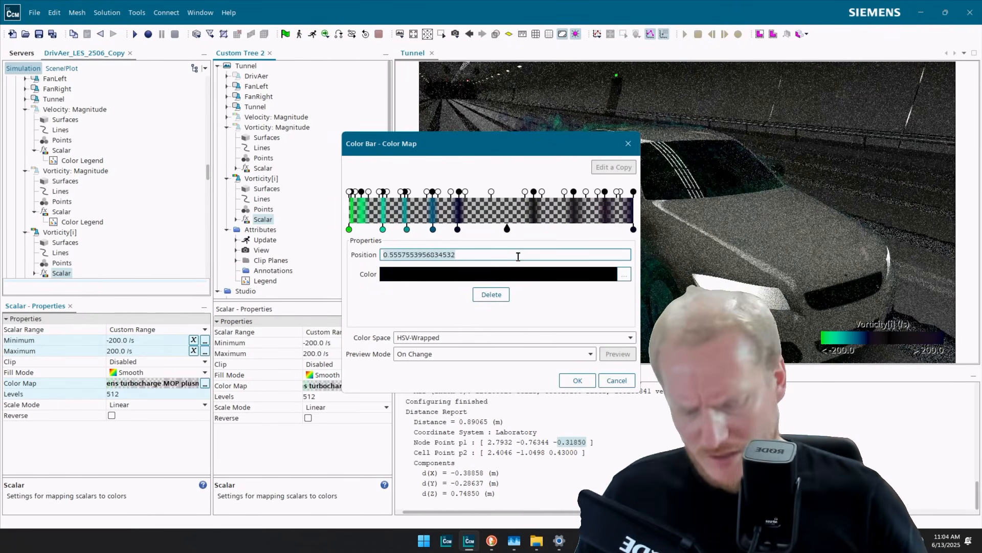
key(BackSpace)
text(0.5)
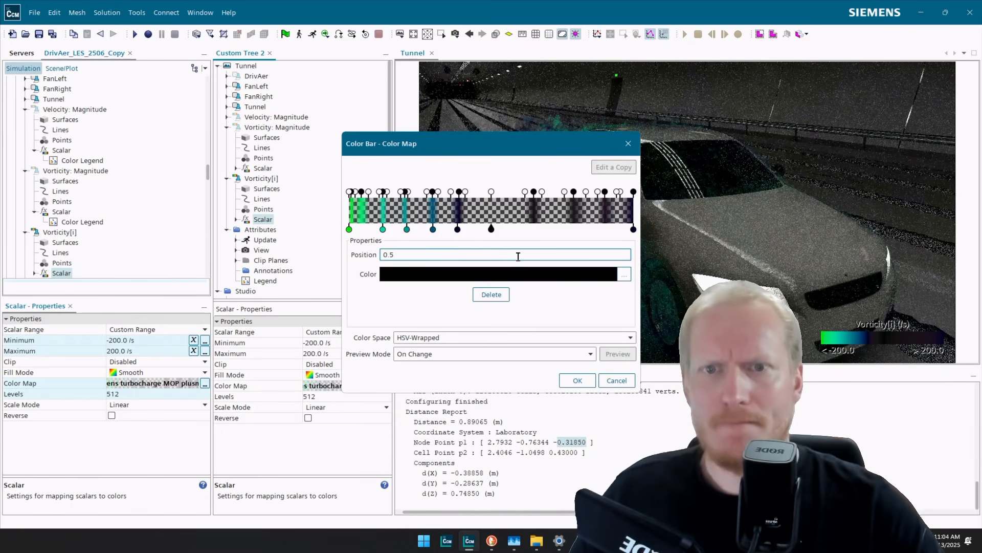
click(458, 230)
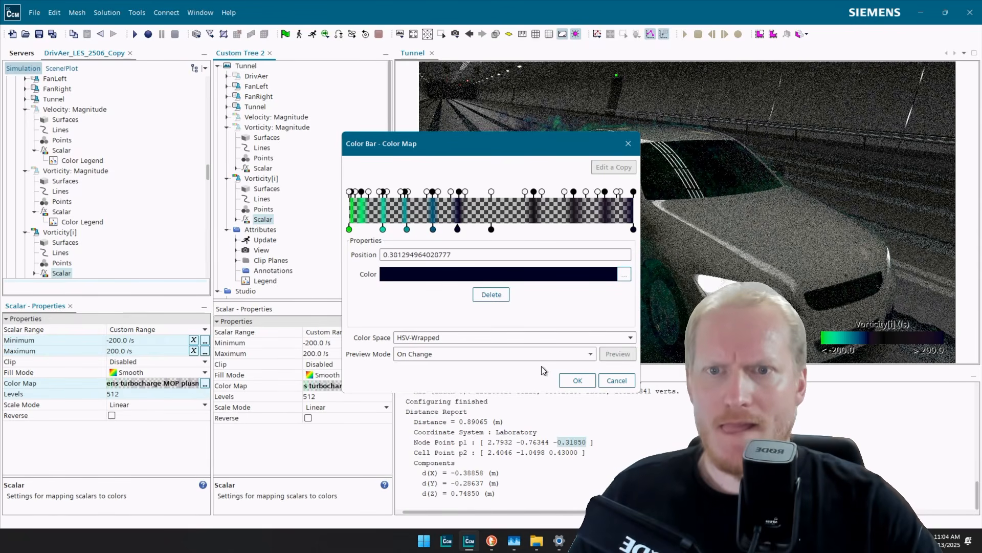
click(573, 381)
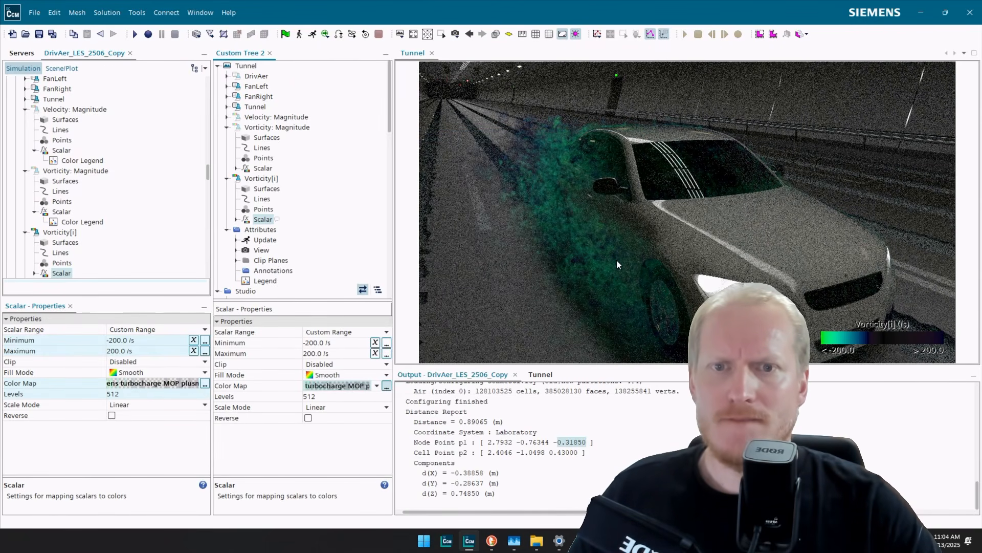
Open the swatches of the Siemens Visuals color palette for editing.
scroll(625, 223, up, 3)
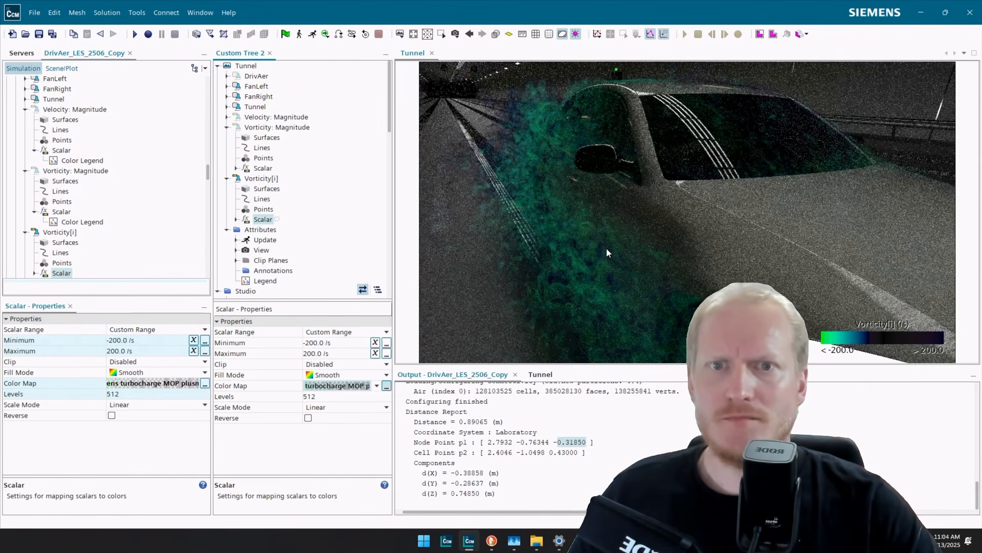
scroll(607, 248, down, 3)
scroll(116, 194, up, 10)
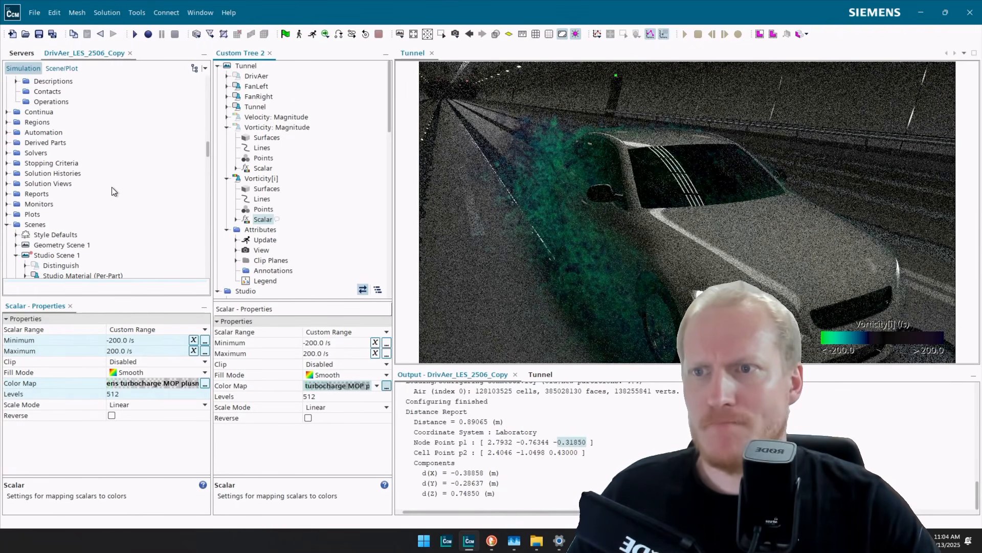
scroll(112, 188, down, 10)
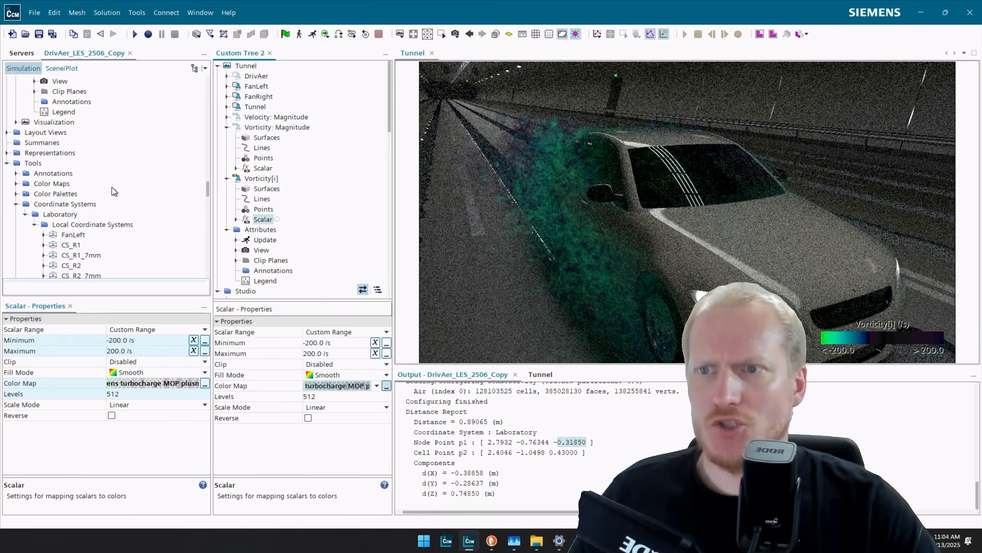
scroll(112, 187, down, 6)
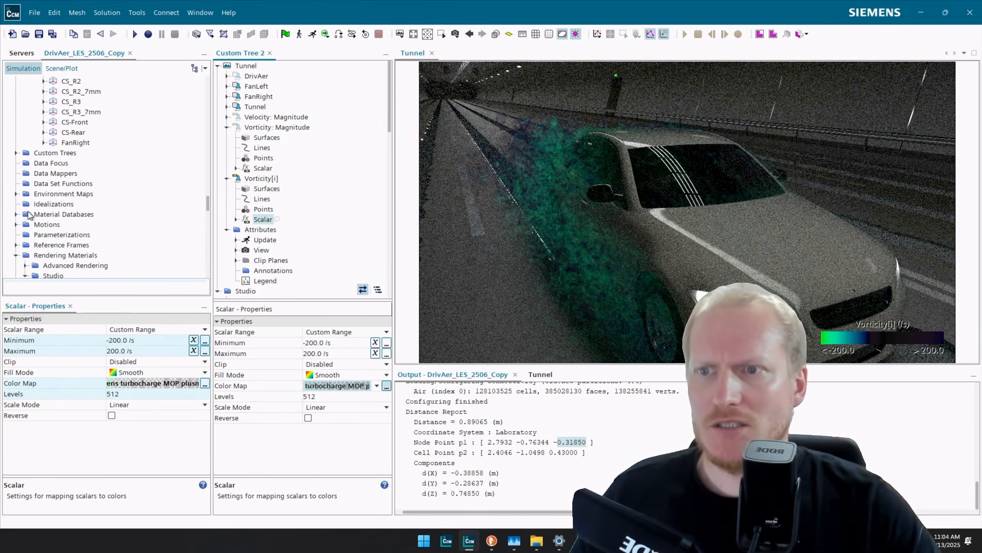
scroll(30, 215, up, 6)
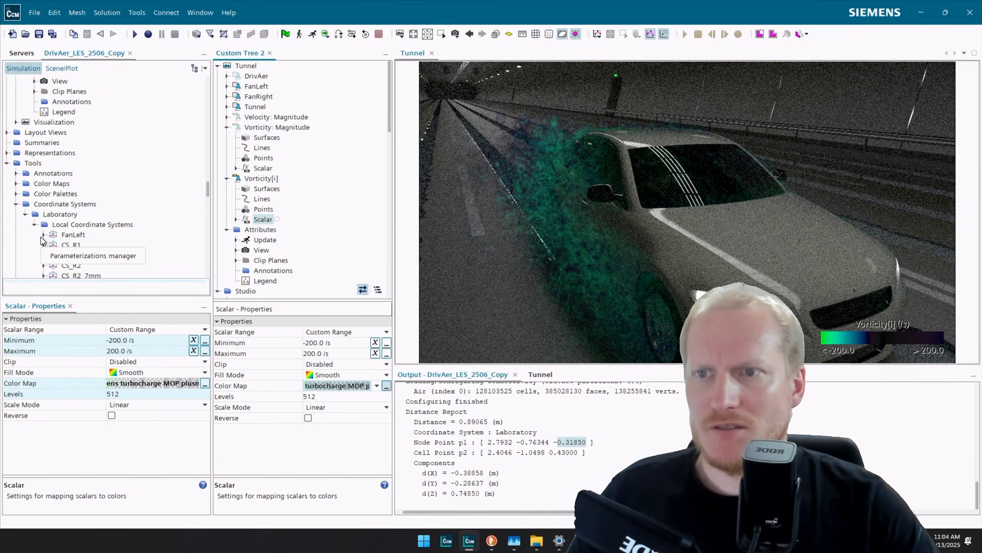
click(16, 194)
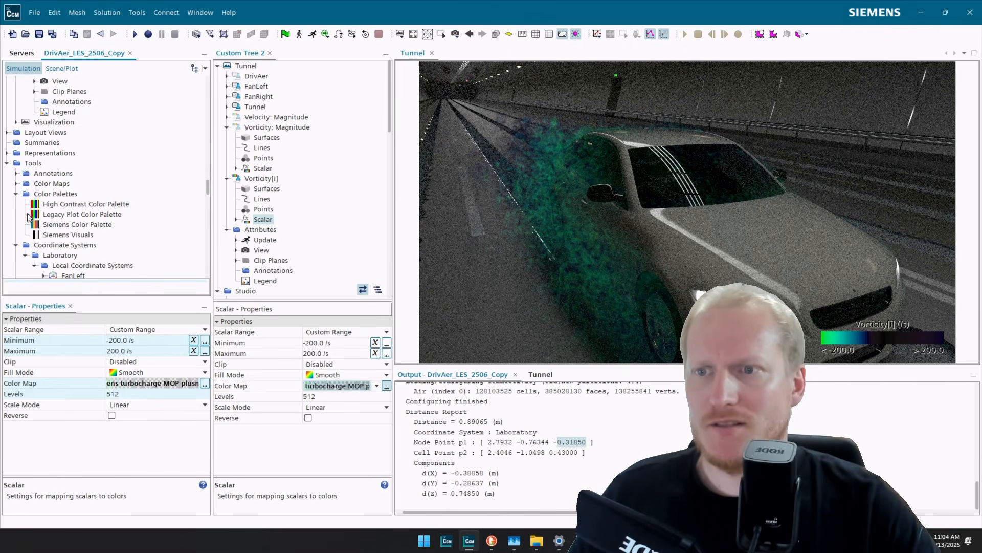
click(71, 236)
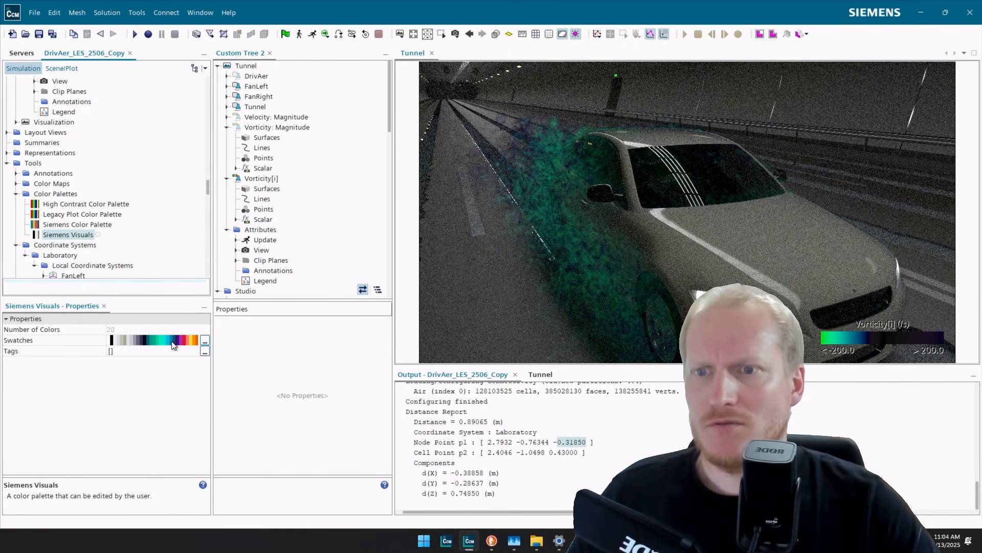
click(205, 340)
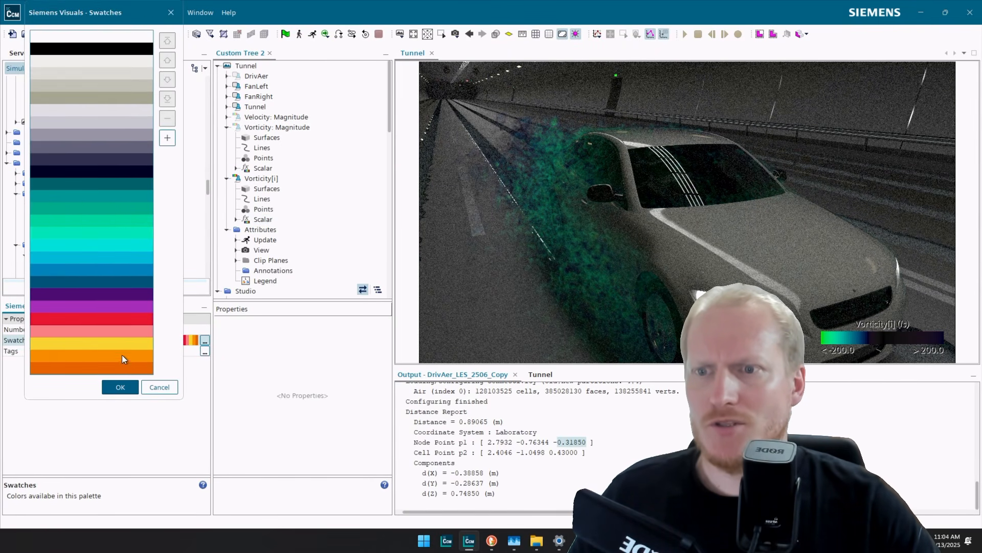
Look up the RGB color code of the dark purple palette swatch and leave the palette unchanged.
double_click(139, 295)
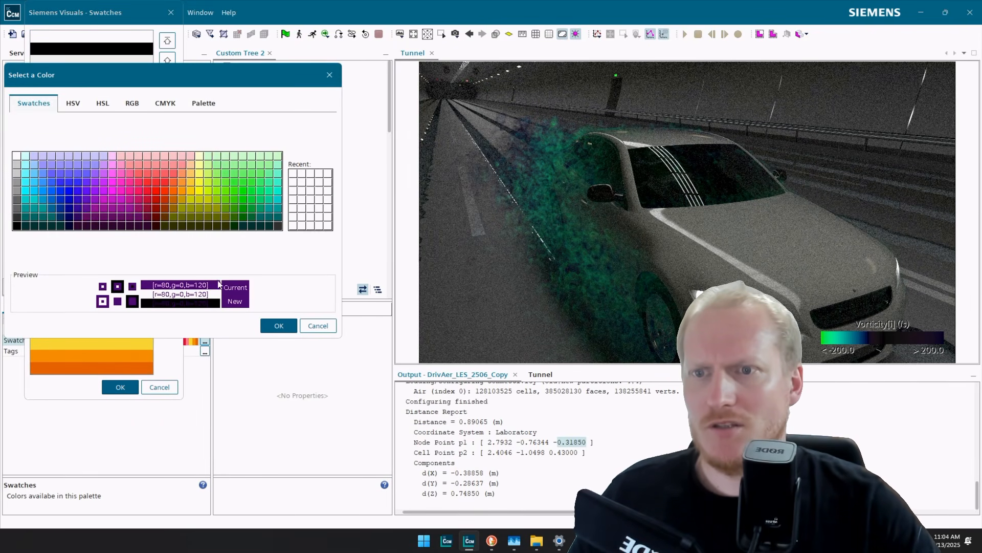
click(203, 103)
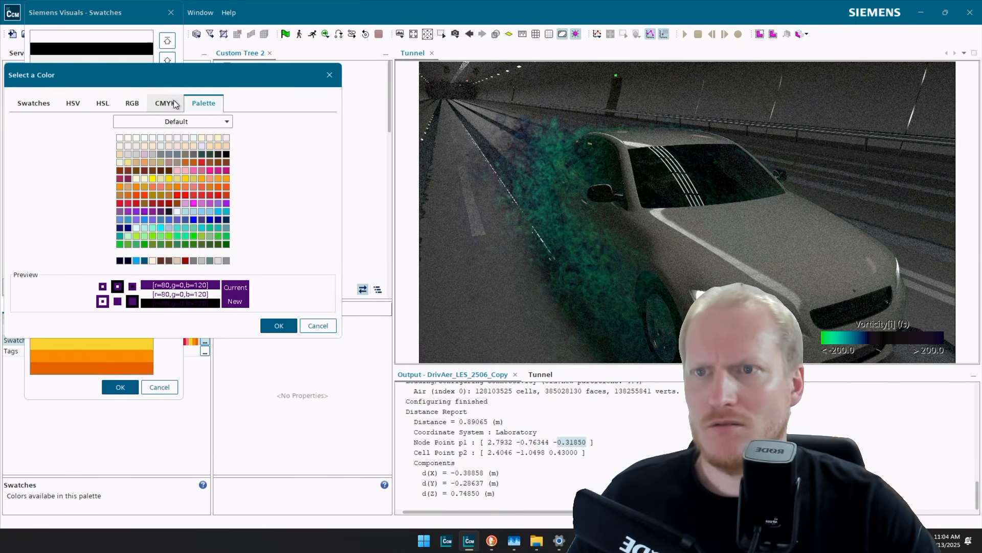
click(134, 103)
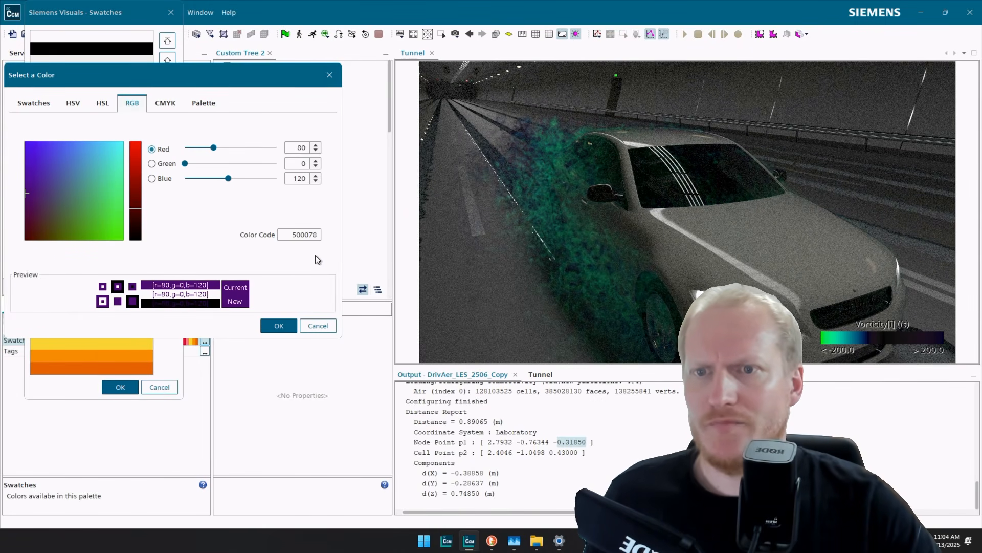
double_click(310, 235)
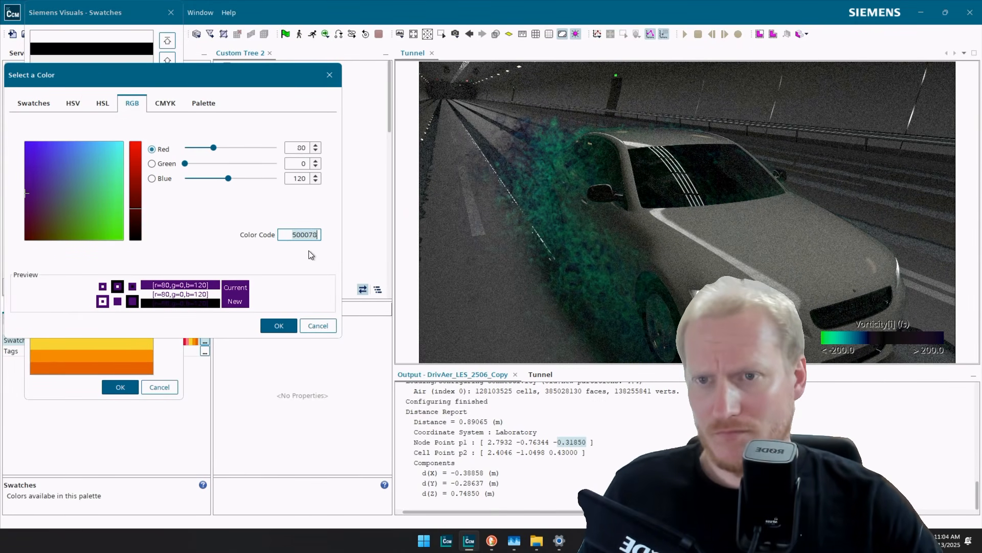
key(Escape)
key(Escape)
Add a dark purple color point (color code 500078) at about position 0.647 in the Vorticity[i] color map and accept it.
scroll(153, 259, down, 6)
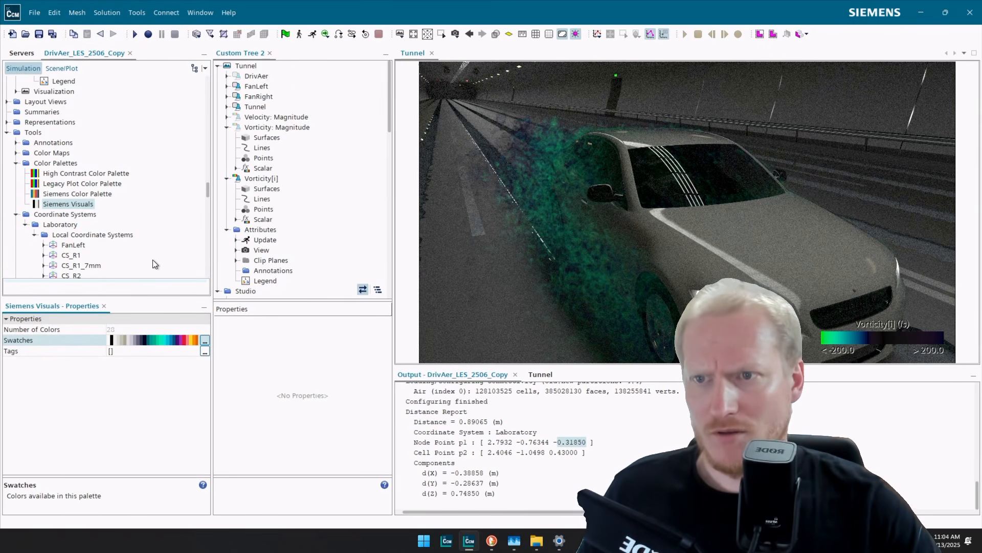
scroll(143, 259, up, 6)
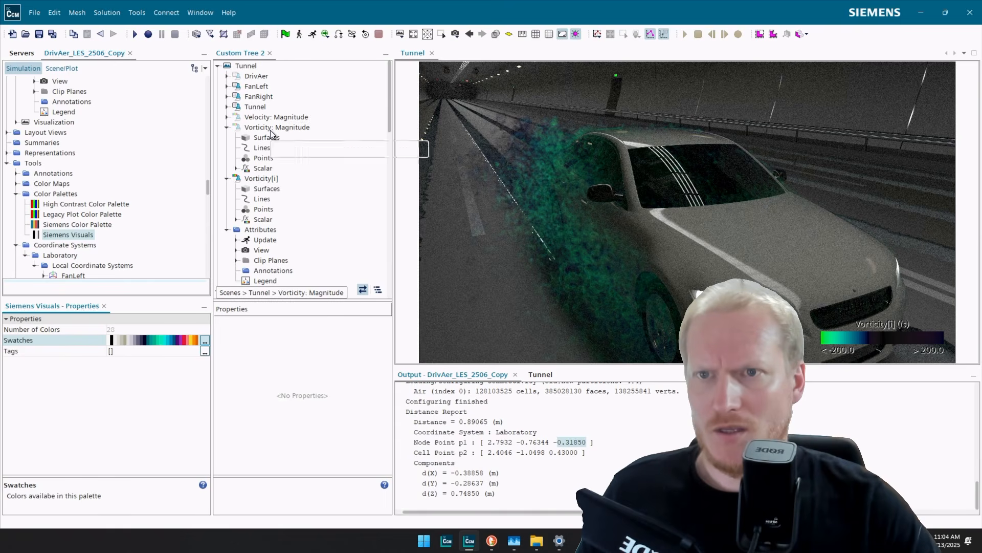
click(263, 218)
click(387, 387)
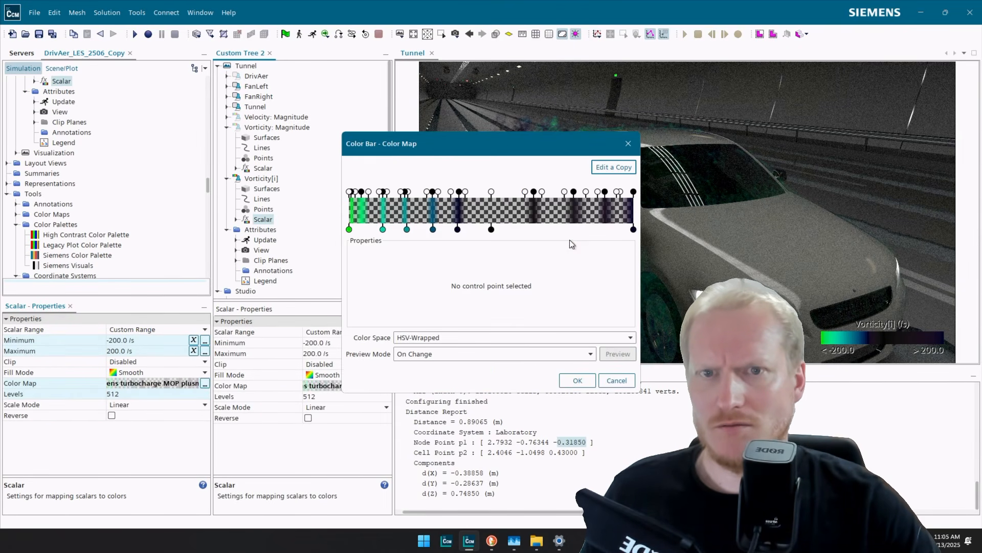
click(534, 229)
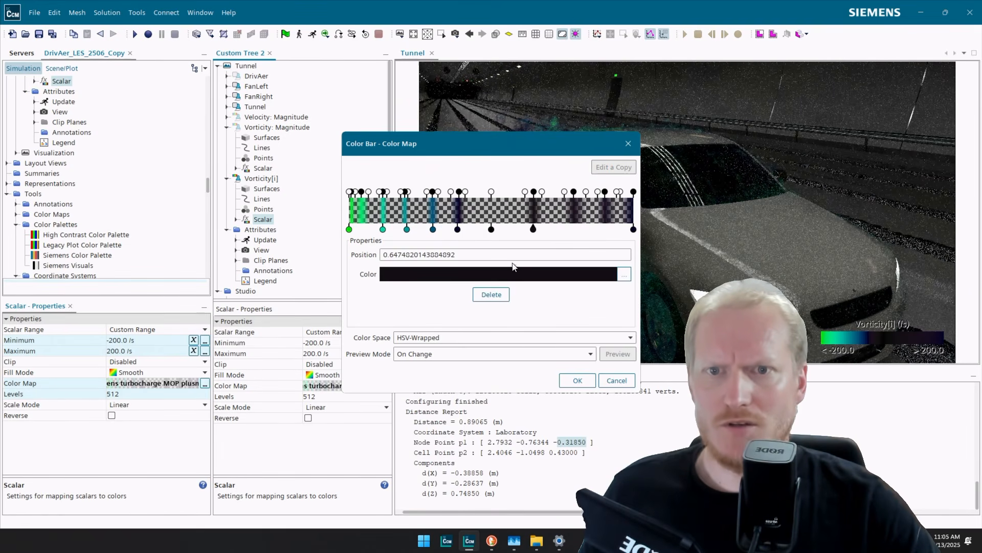
click(481, 275)
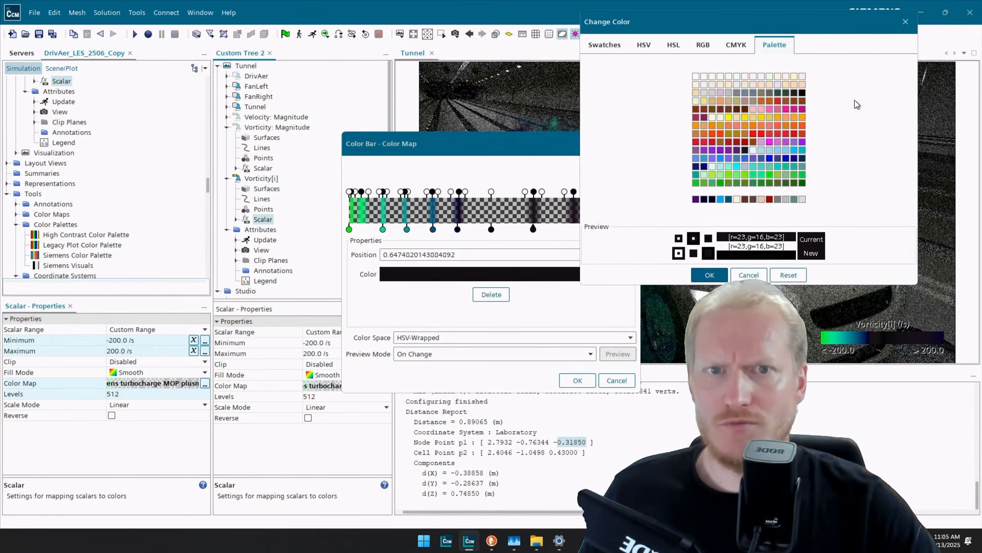
click(695, 199)
click(710, 275)
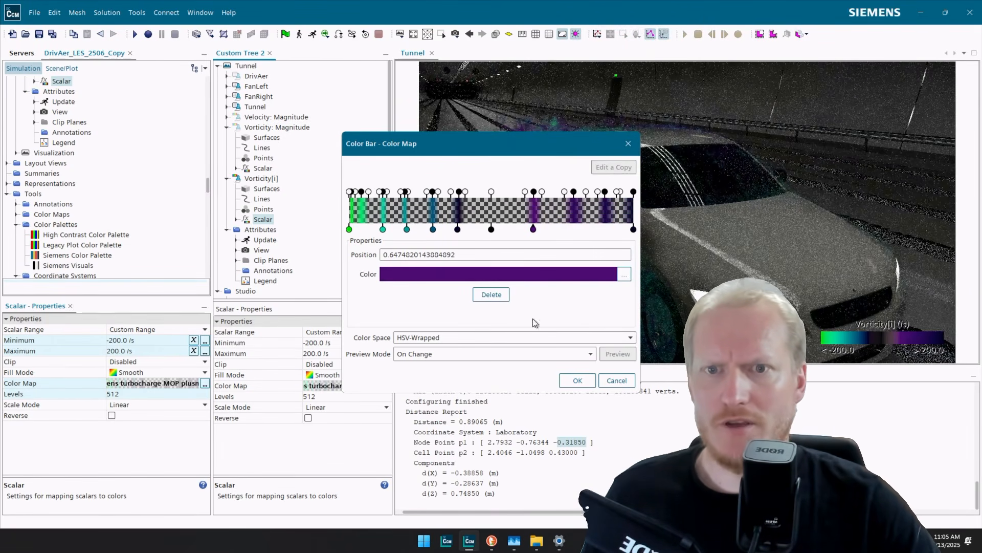
click(578, 380)
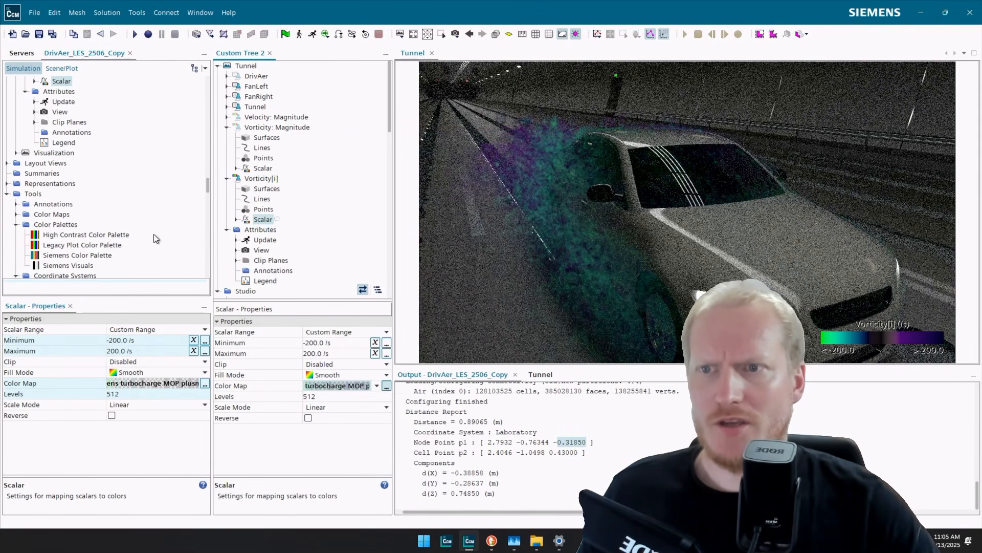
Reopen the Siemens Visuals swatches and look up the RGB color code of the light purple swatch.
click(86, 256)
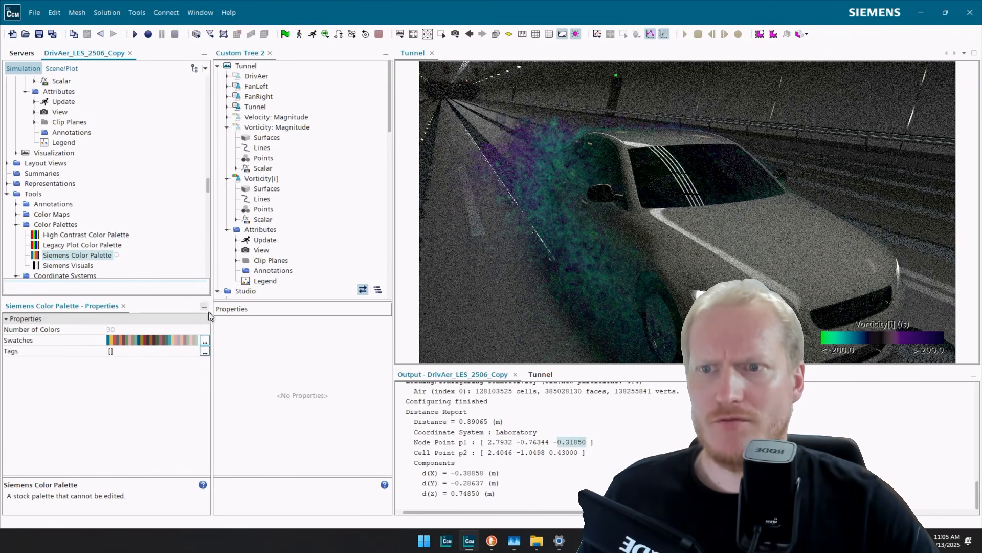
click(72, 265)
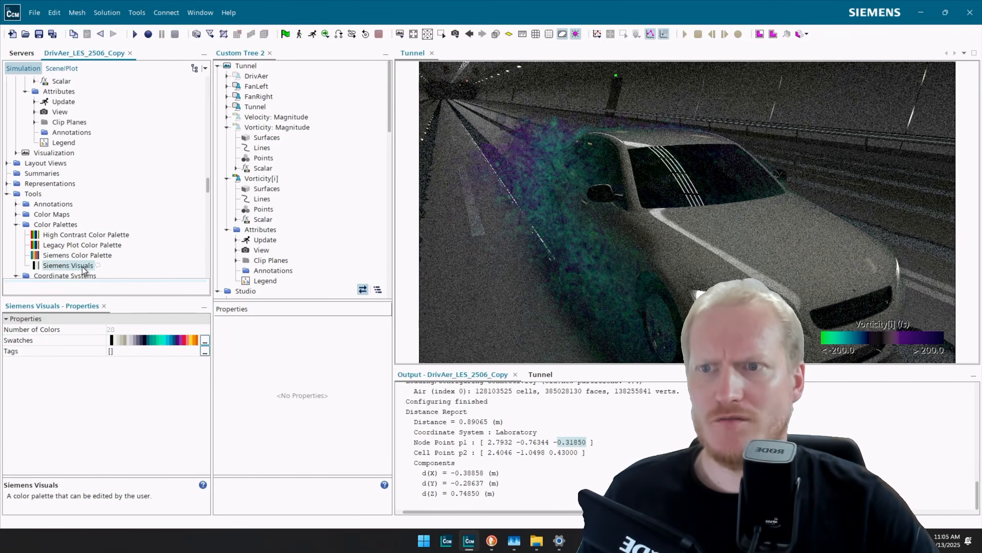
click(205, 340)
double_click(118, 306)
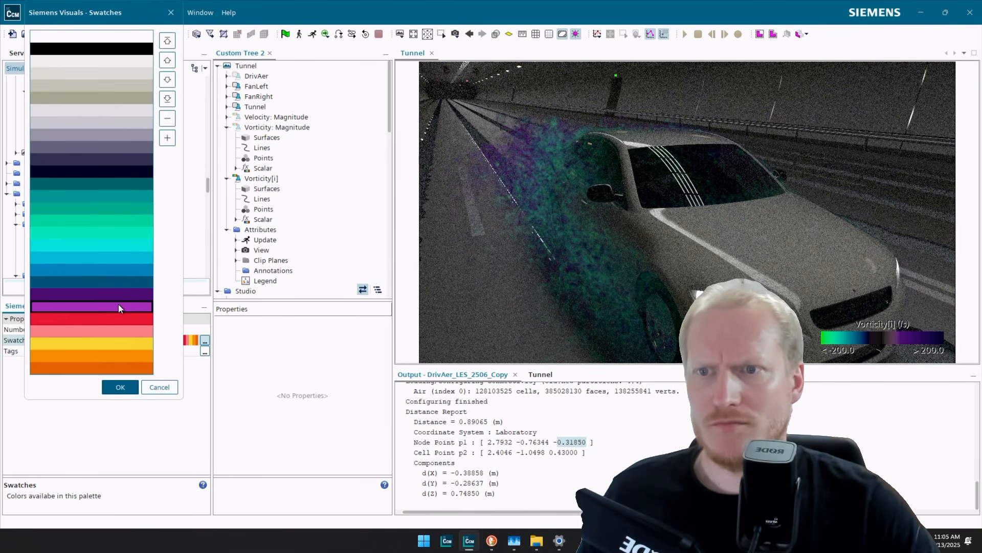
click(186, 99)
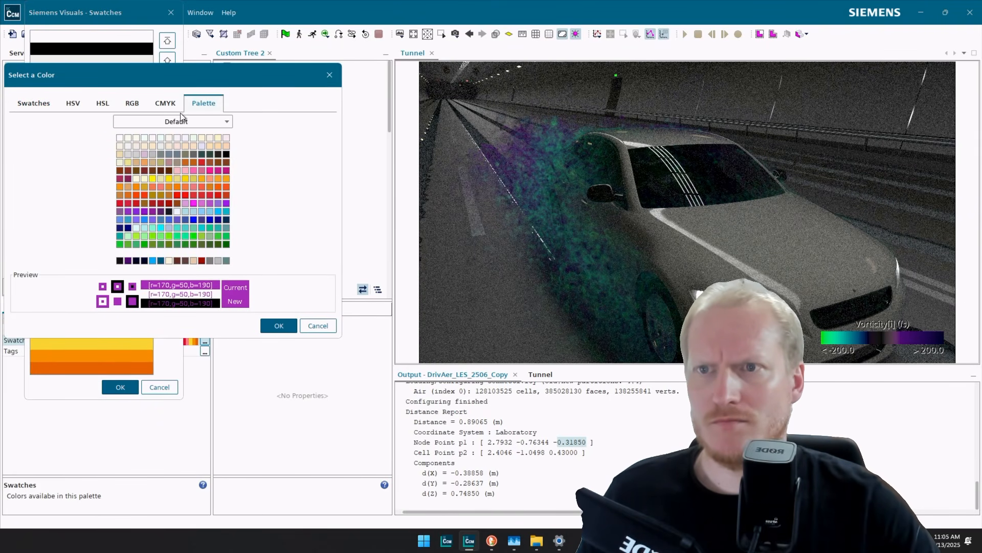
click(132, 103)
click(279, 326)
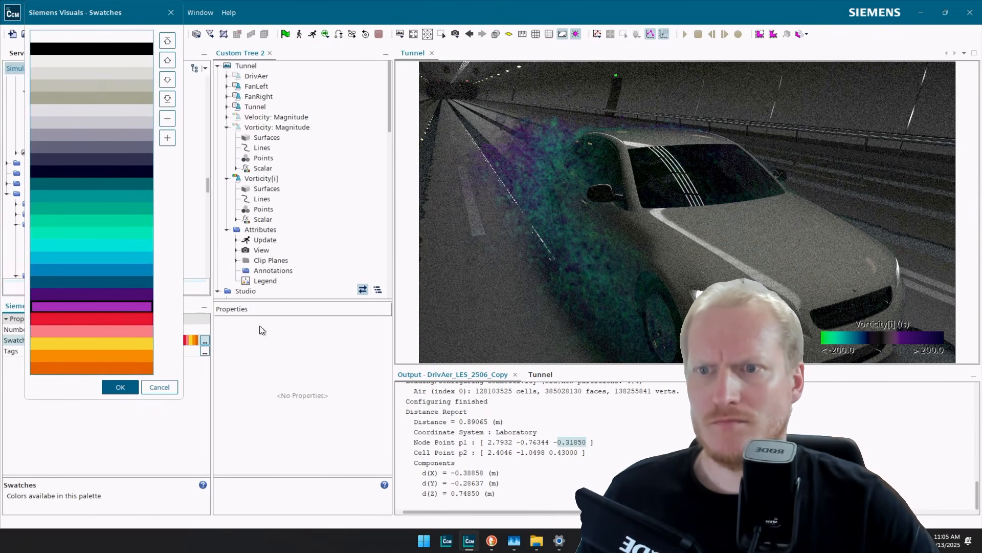
Confirm the red palette swatch (EF0137) unchanged so it joins the recent colors, and check it in the color picker.
double_click(139, 320)
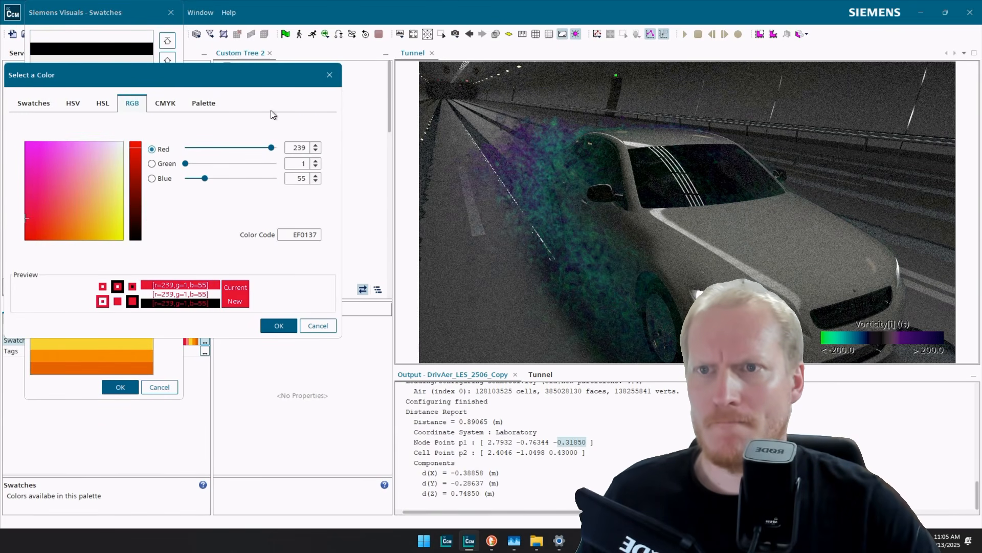
click(318, 325)
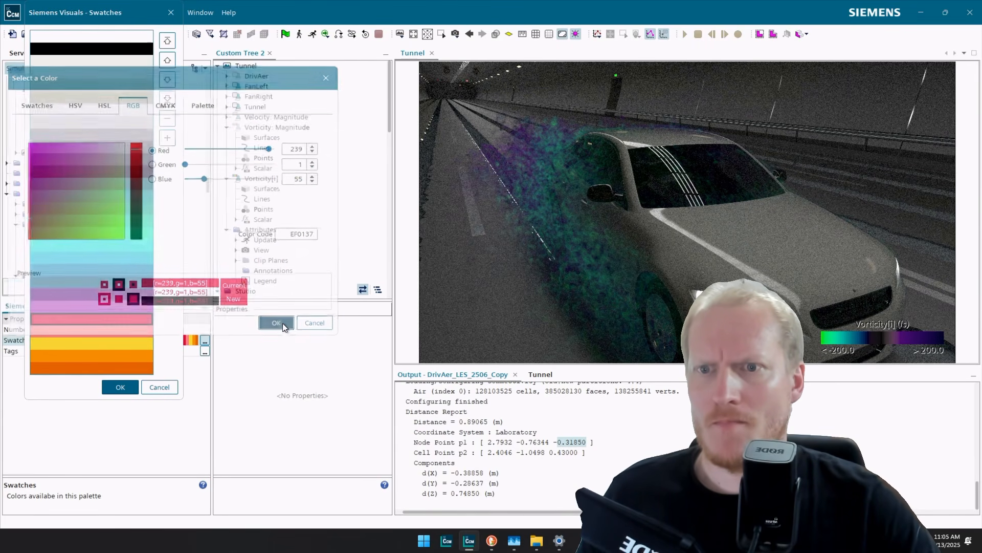
double_click(132, 321)
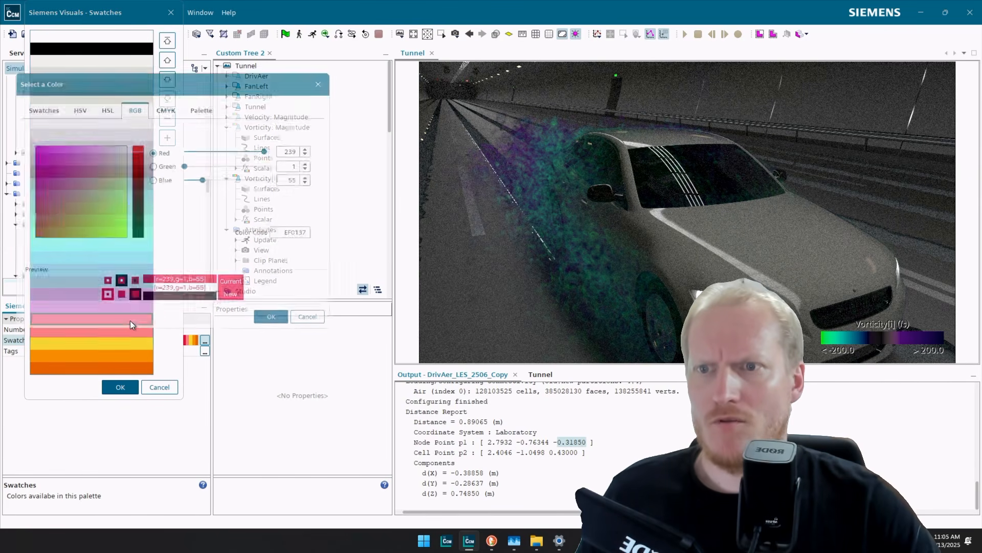
click(203, 104)
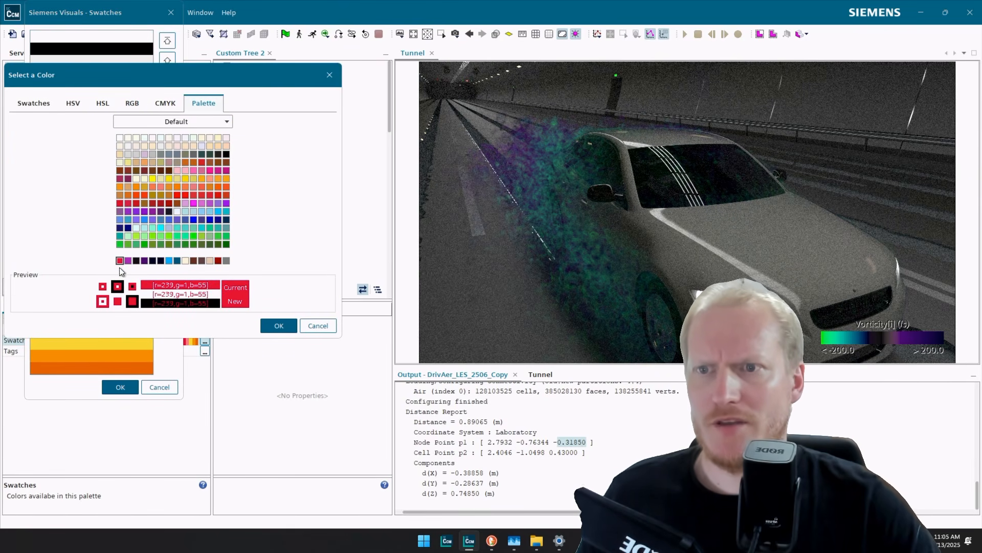
key(Escape)
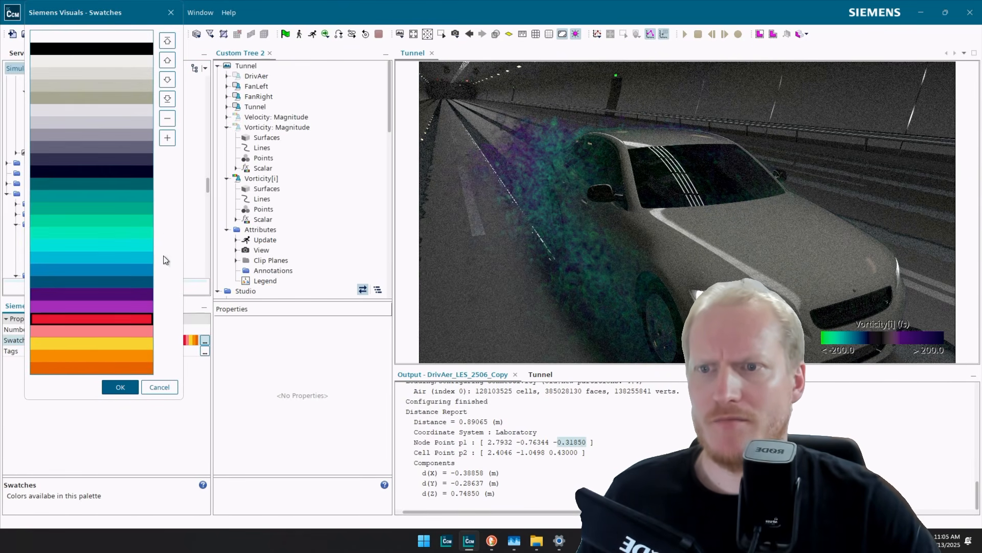
Look at the yellow palette swatch, and confirm the orange swatch (FF9000) unchanged so it joins the recent colors.
double_click(135, 348)
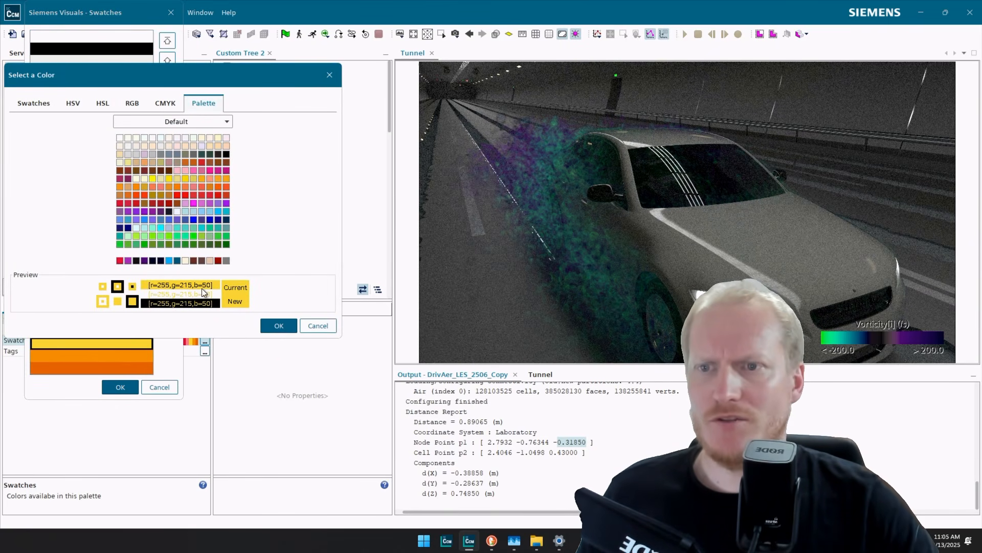
key(Escape)
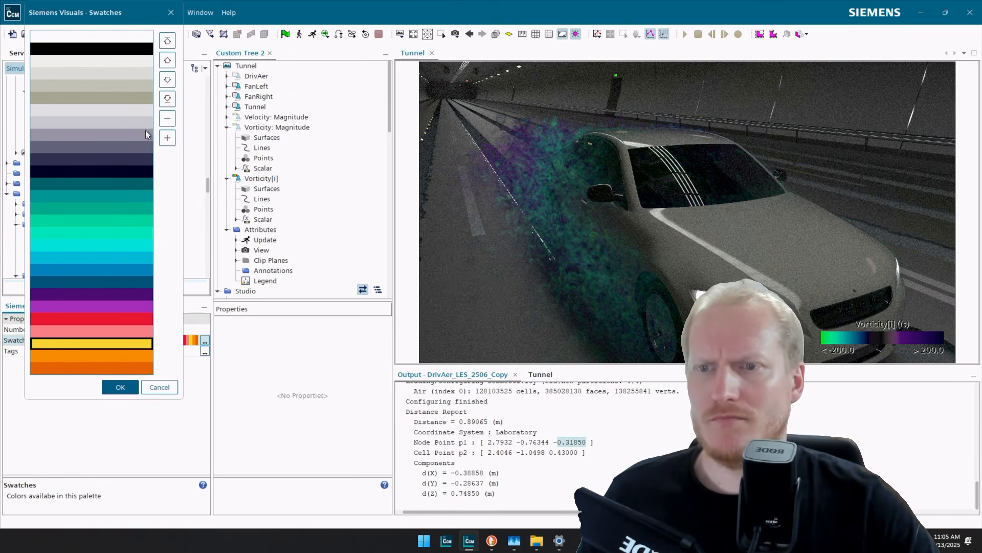
double_click(140, 352)
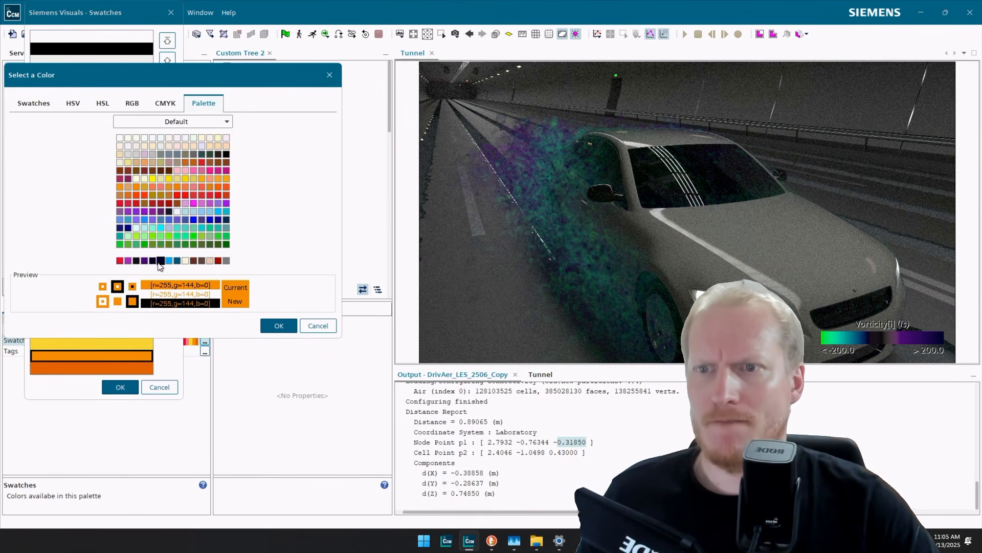
click(132, 103)
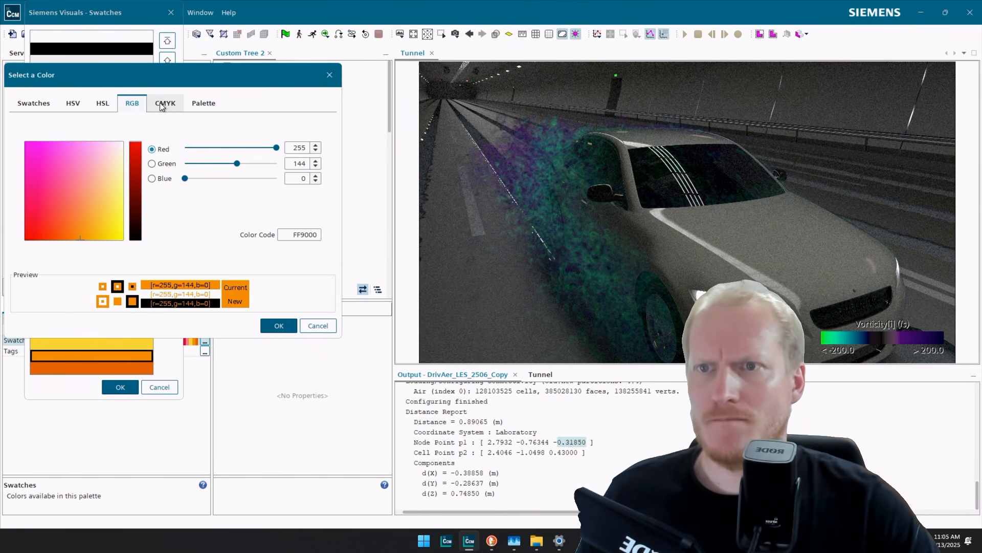
click(199, 102)
click(279, 325)
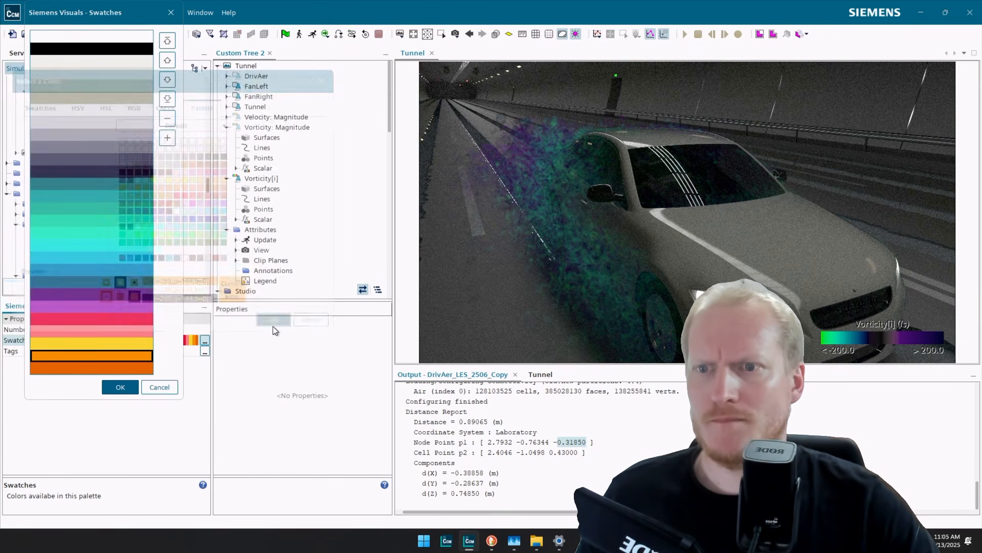
Confirm the yellow swatch (255, 215, 50) unchanged so it joins the recent colors, and accept the Siemens Visuals swatches.
double_click(143, 344)
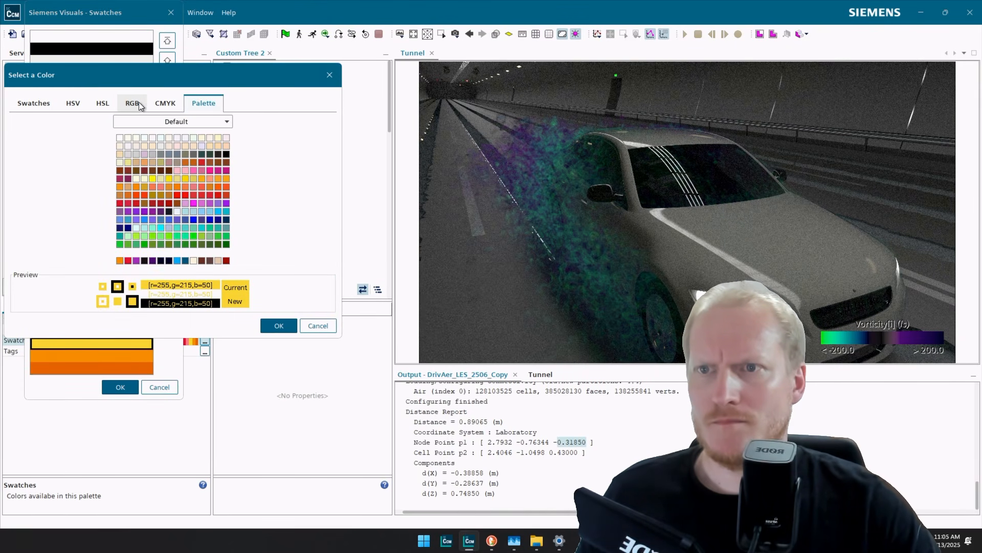
click(134, 103)
click(203, 103)
click(263, 330)
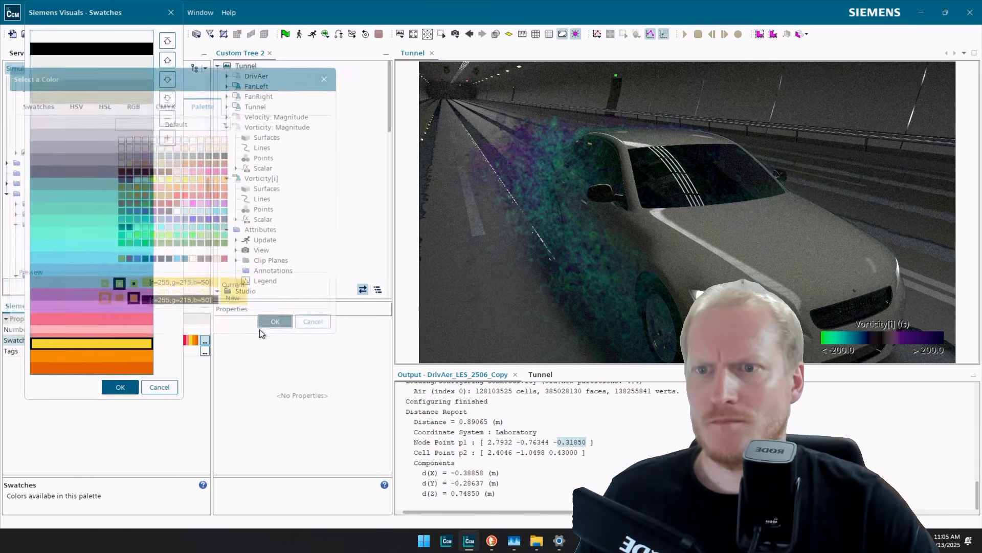
click(121, 387)
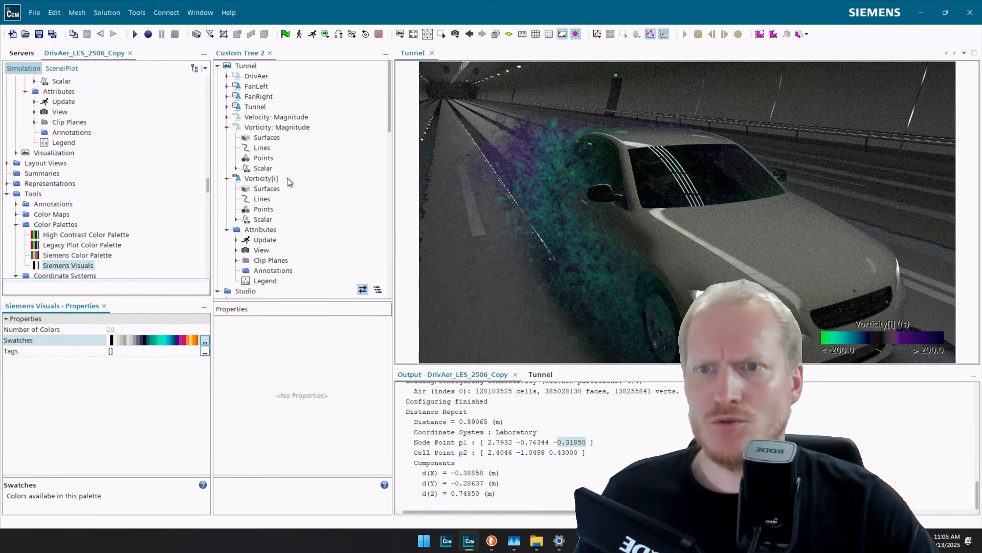
Add a color point at about position 0.79 in the Vorticity[i] scalar color map and color it light purple.
click(263, 219)
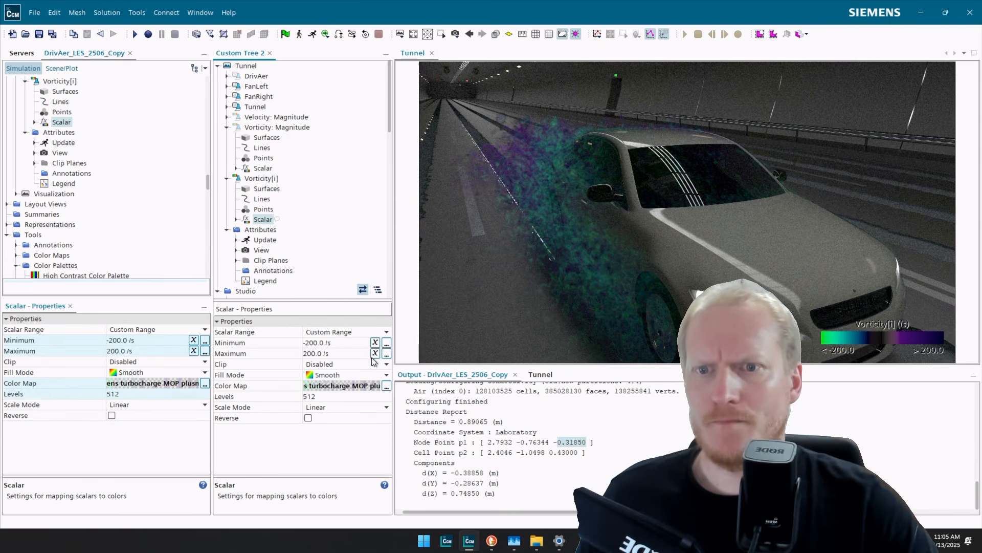
click(386, 385)
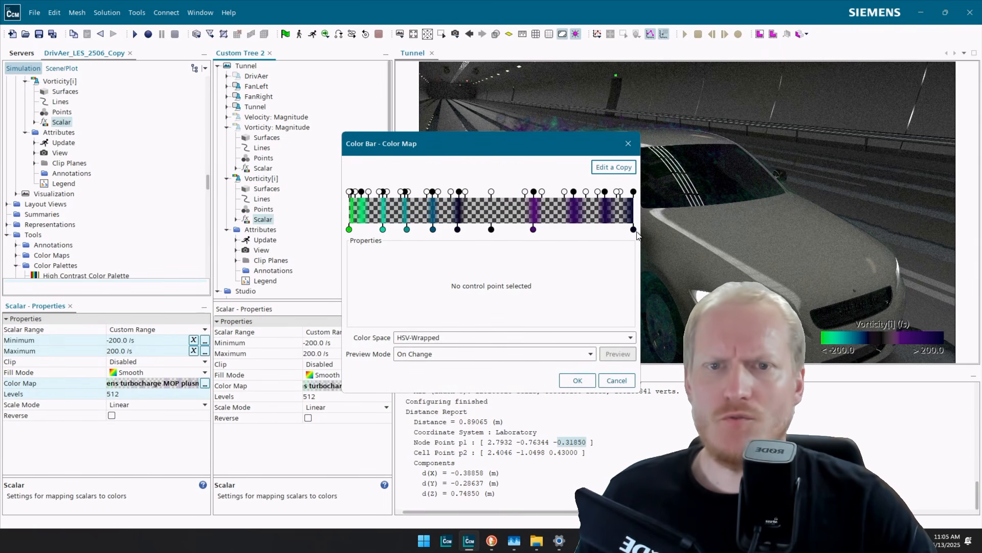
click(573, 231)
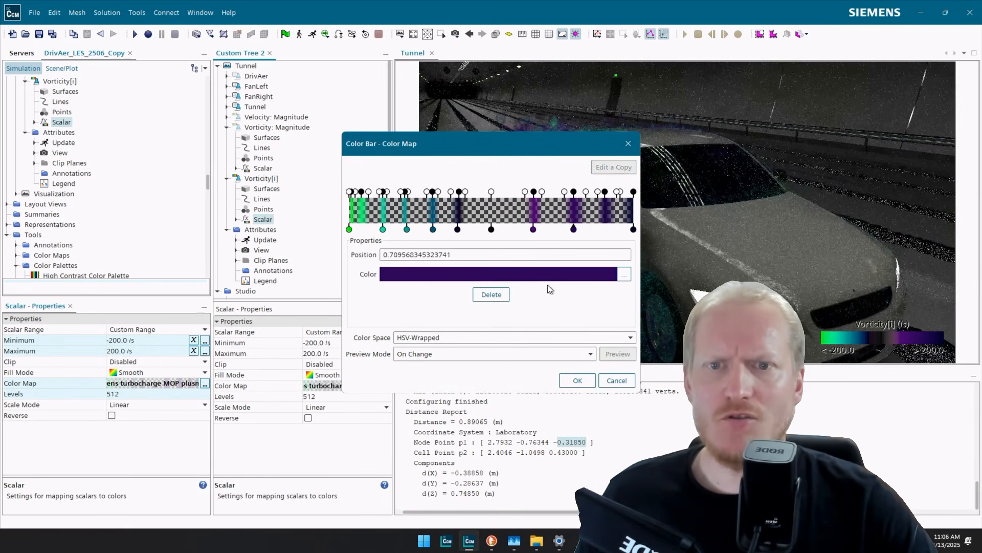
click(545, 277)
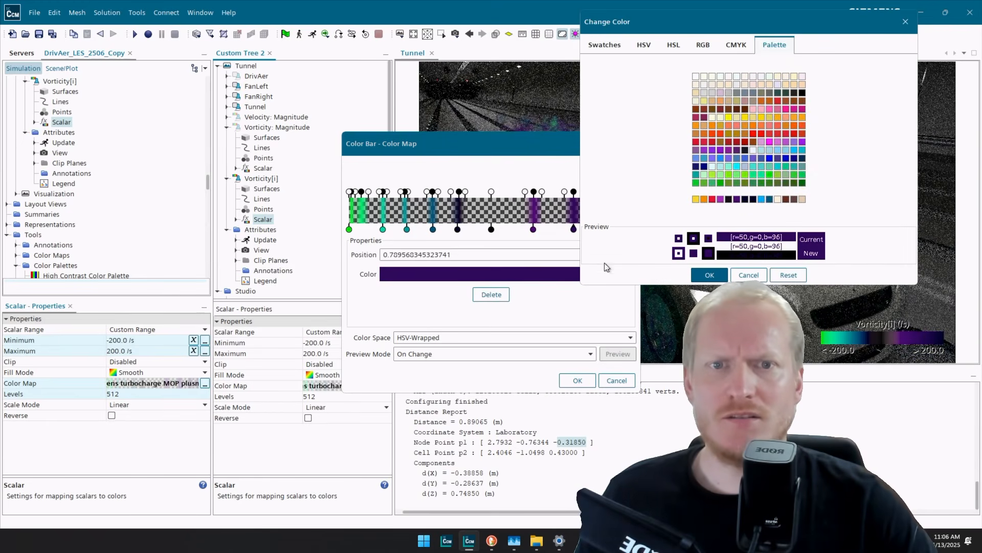
click(720, 199)
click(709, 276)
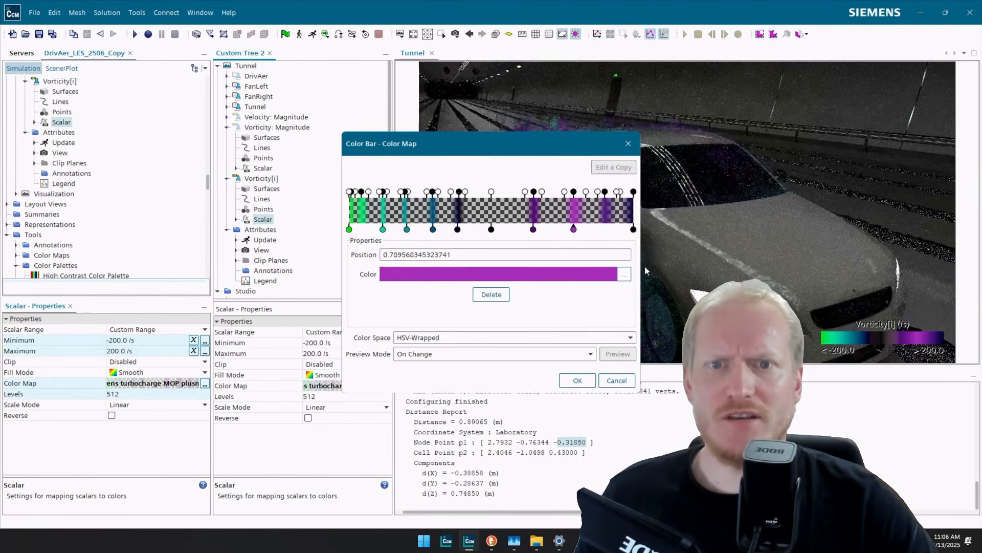
Recolor the color point at position 1.0 to red (239, 1, 55) and move it to about position 0.90.
click(633, 230)
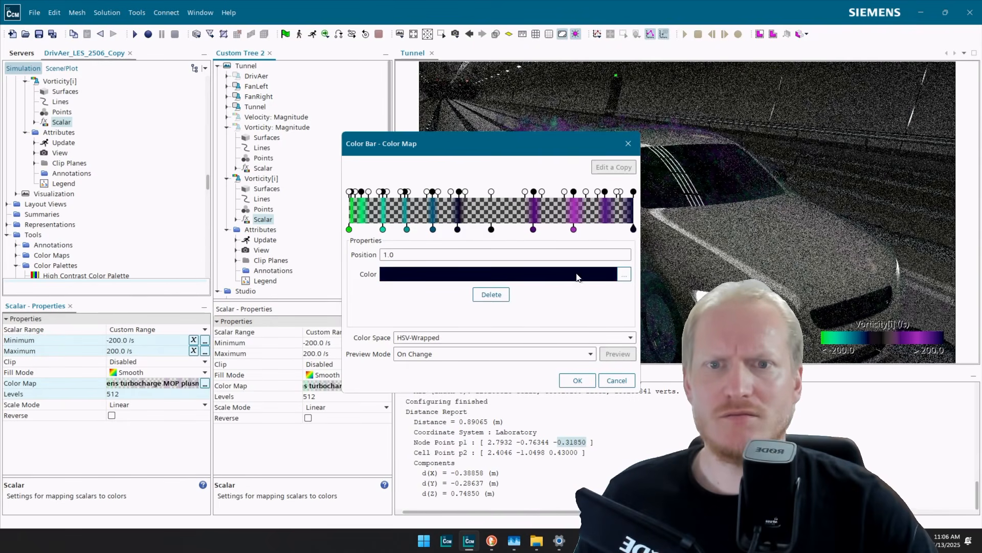
click(579, 277)
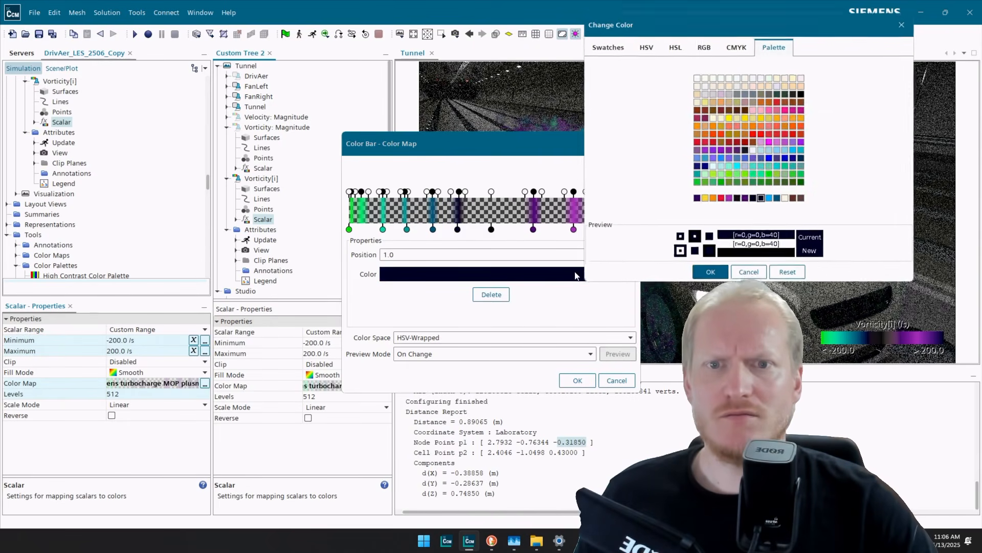
click(721, 199)
click(722, 275)
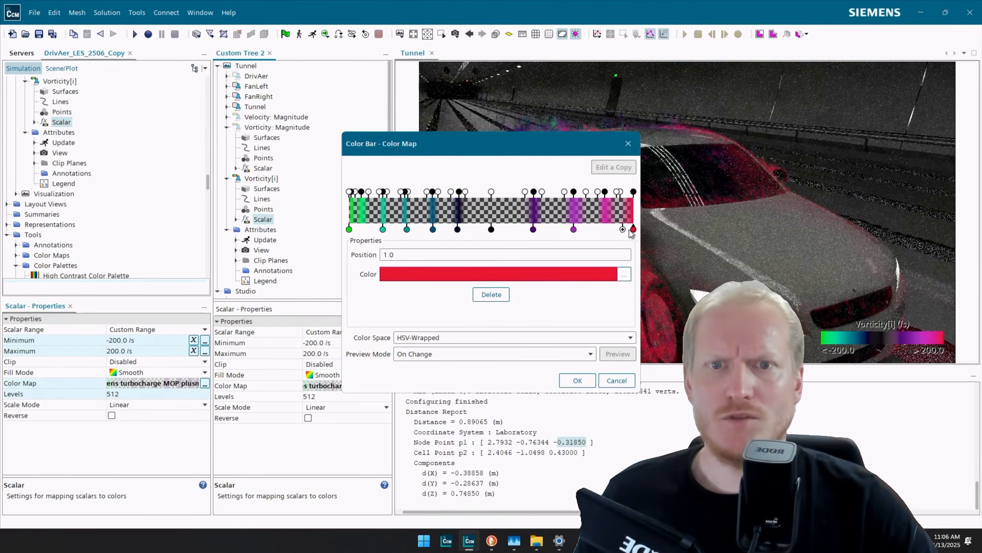
drag(633, 230, 604, 229)
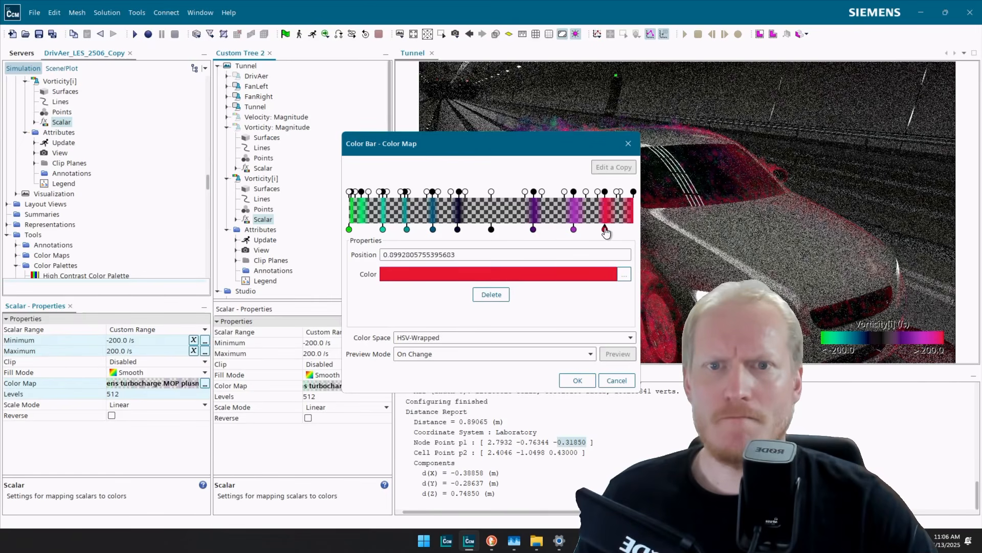
Add an orange color point (255, 144, 0) just inside the upper end of the color map and another at position 1.0.
click(634, 230)
click(562, 274)
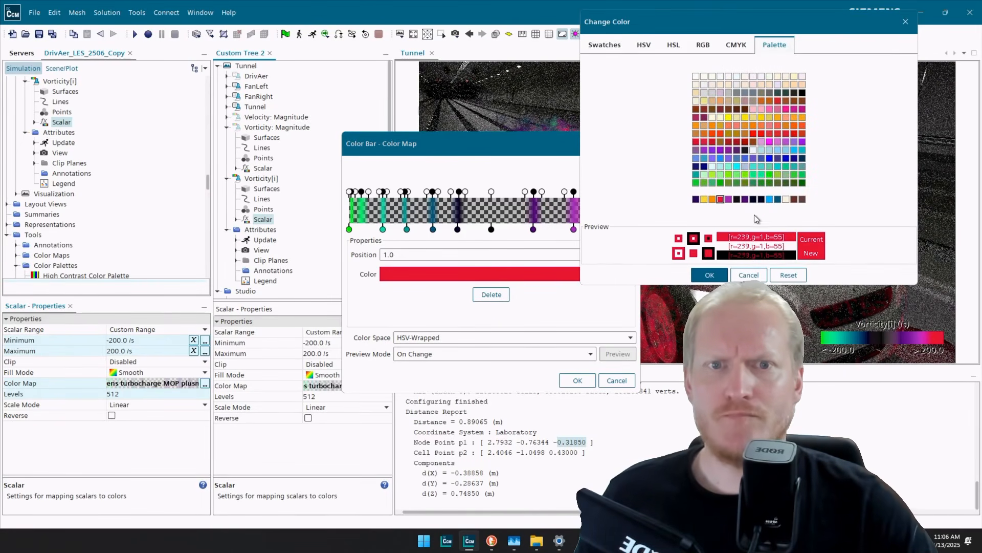
click(712, 199)
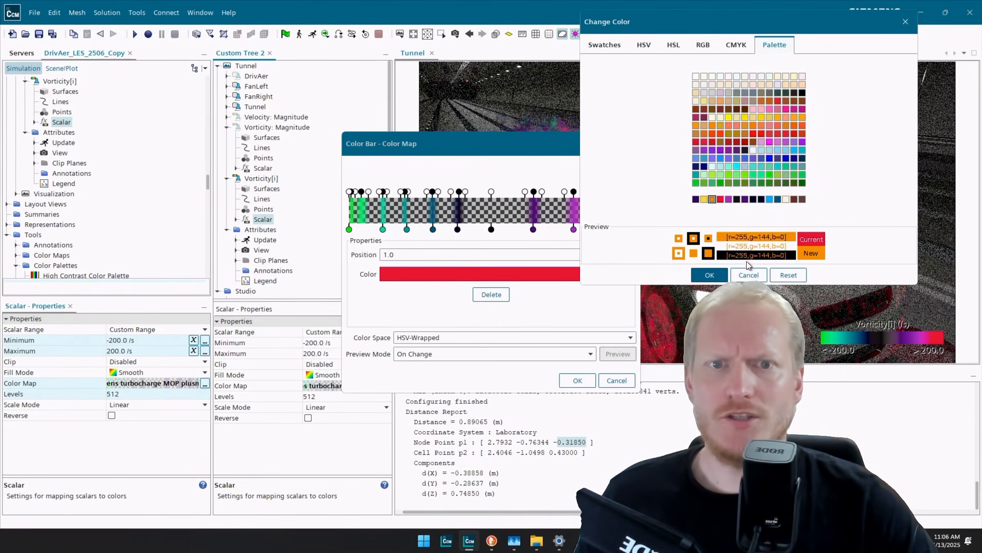
click(709, 275)
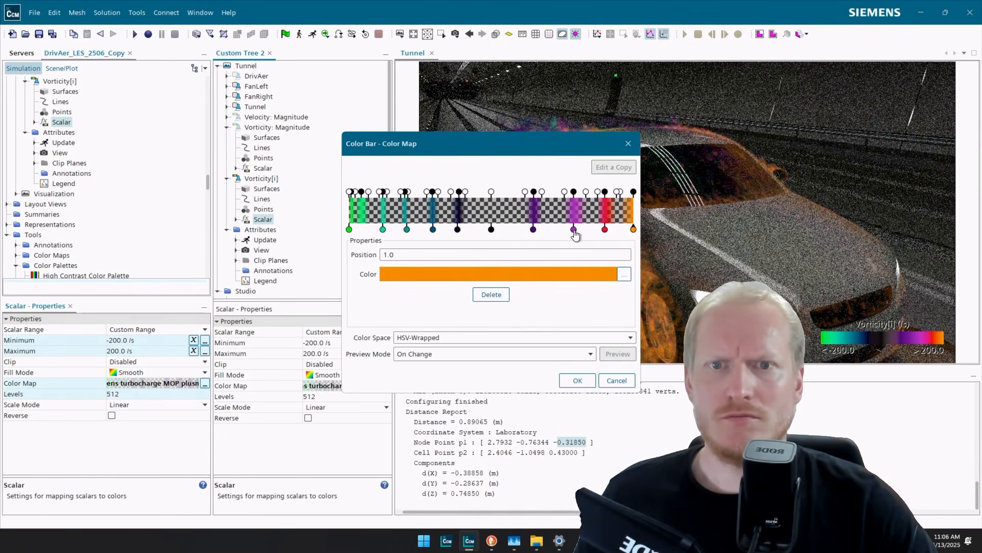
drag(631, 230, 623, 230)
click(633, 230)
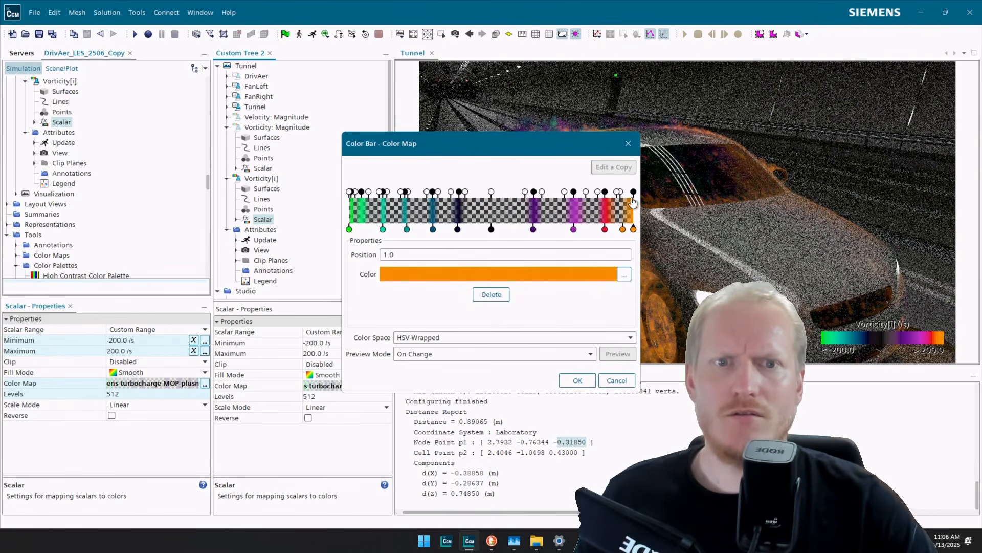
With the car uncovered, delete the lowest opacity point and add one at position 0.0 with opacity 1.0.
drag(548, 143, 280, 85)
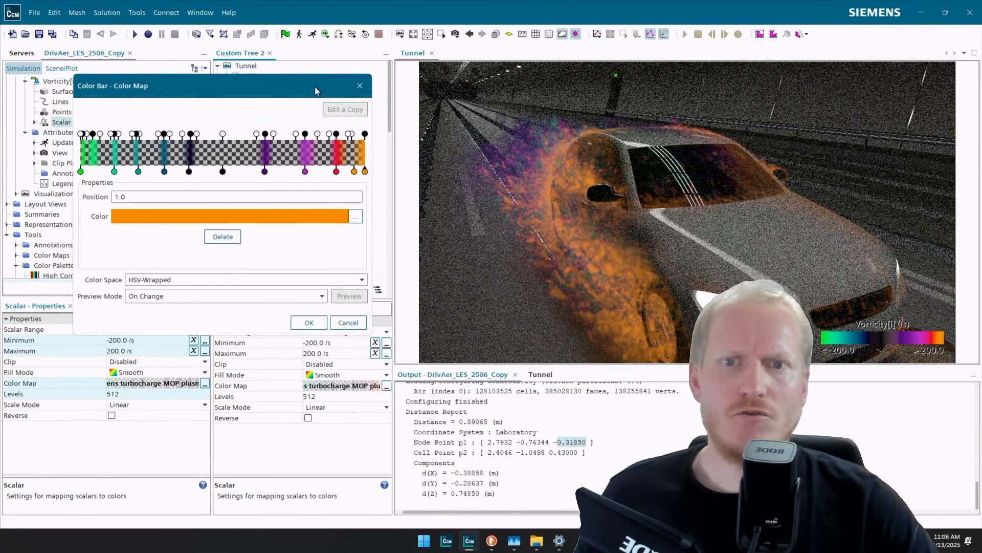
click(87, 147)
click(222, 258)
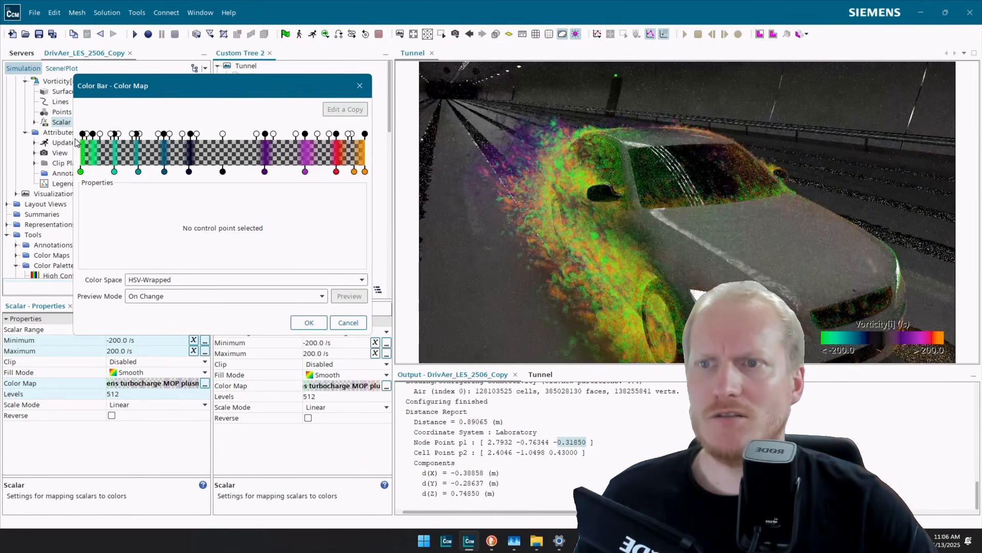
click(81, 134)
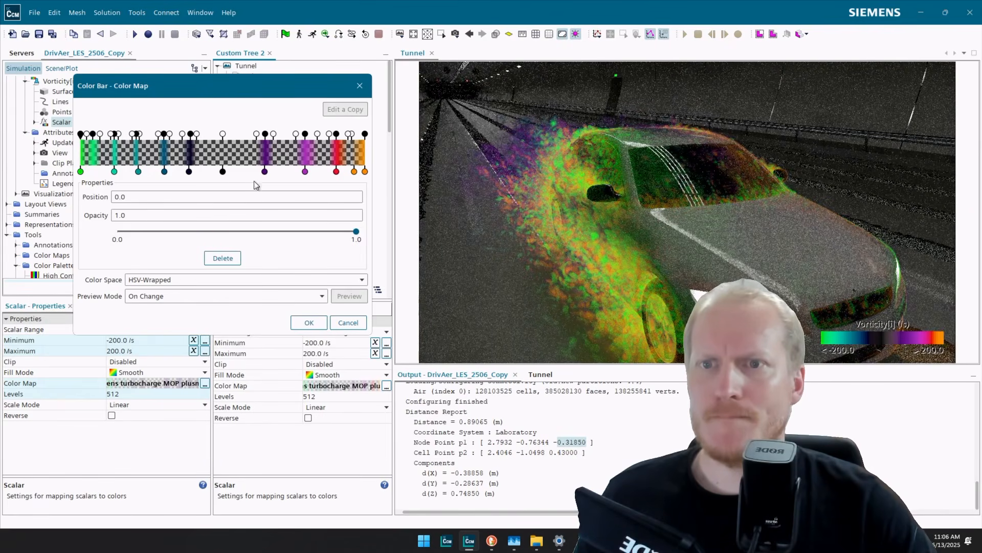
Set the color of the color point at position 1.0 to yellow (255, 215, 50).
click(365, 172)
click(313, 212)
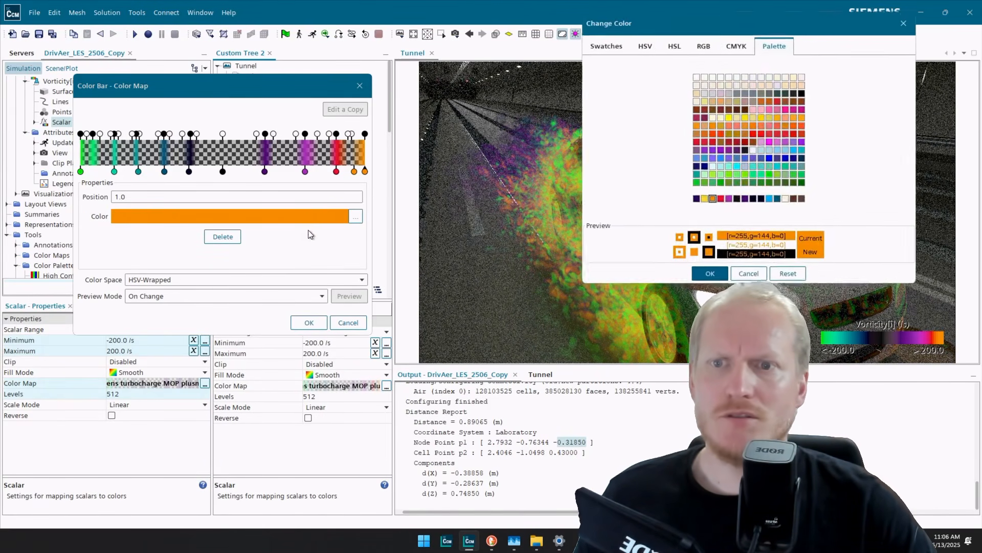
click(703, 199)
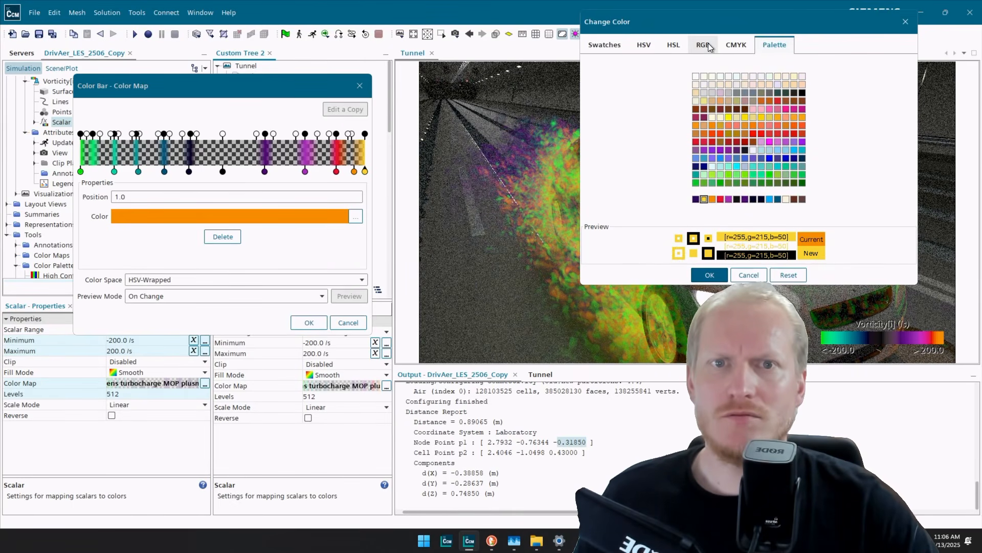
click(673, 44)
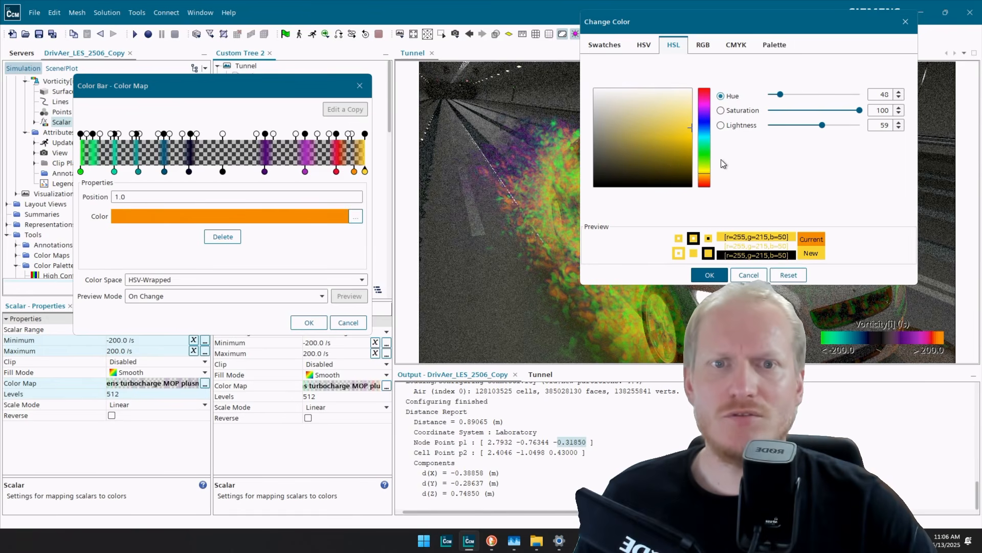
click(708, 273)
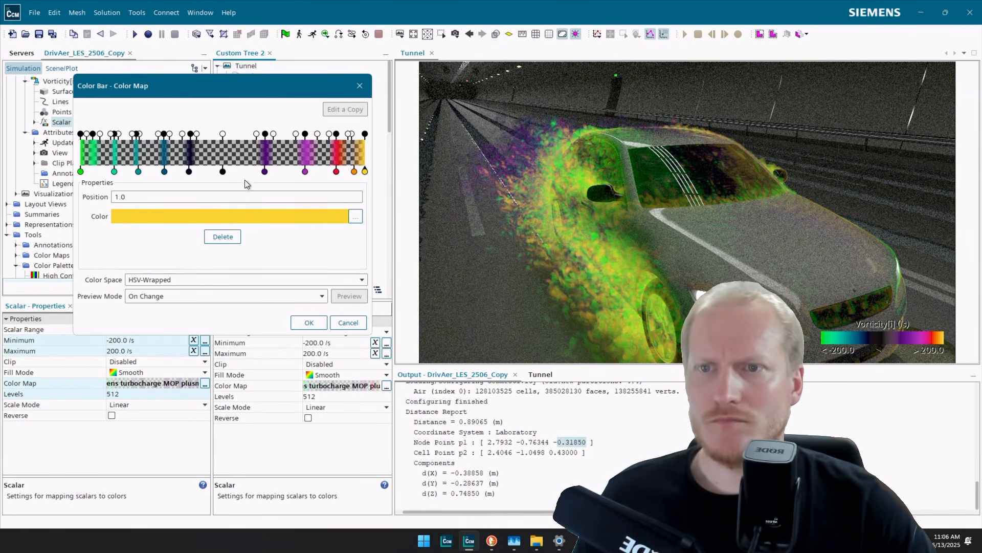
Select the black color point at position 0.5 and set the color map's color space to RGB.
click(224, 174)
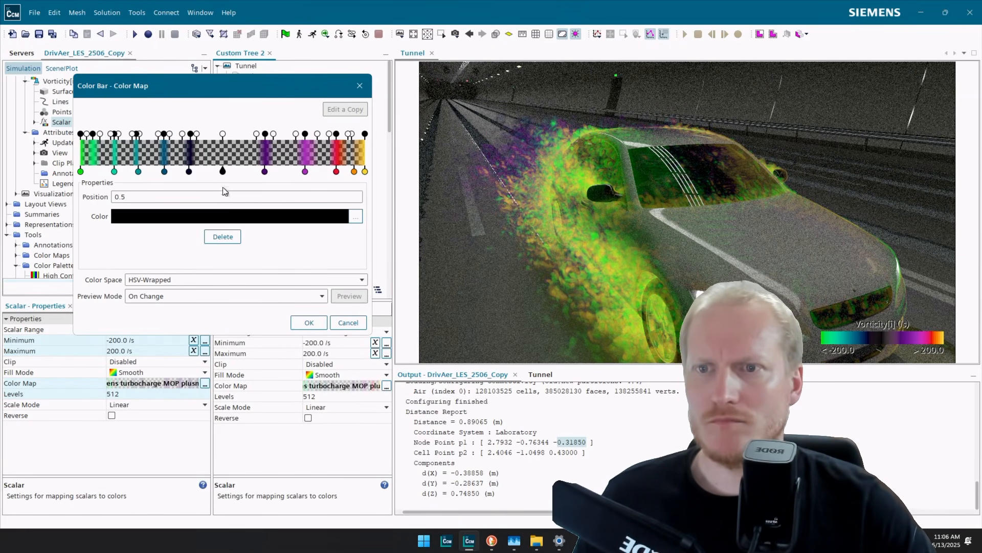
click(215, 285)
click(200, 294)
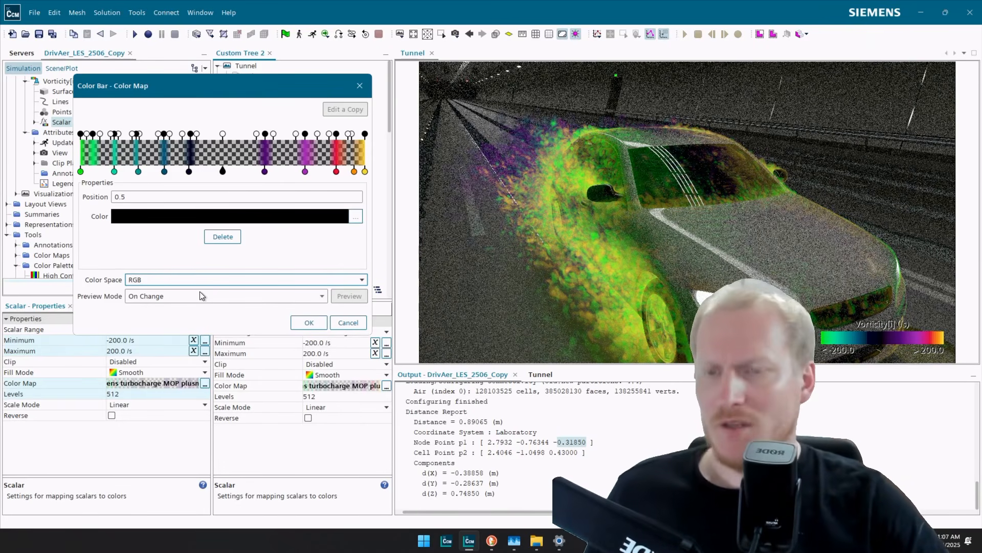
Move the near-black navy color point to position 0.4.
click(189, 171)
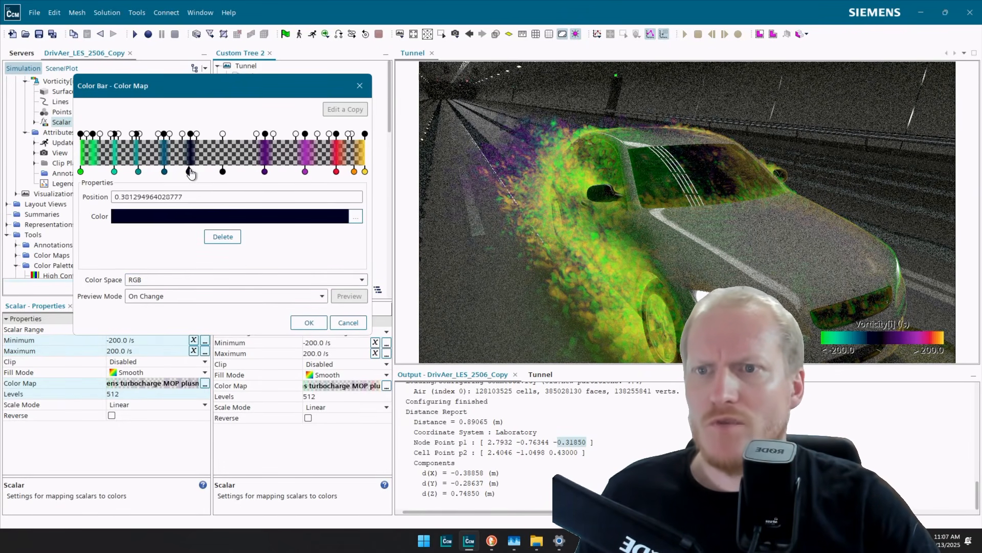
double_click(195, 194)
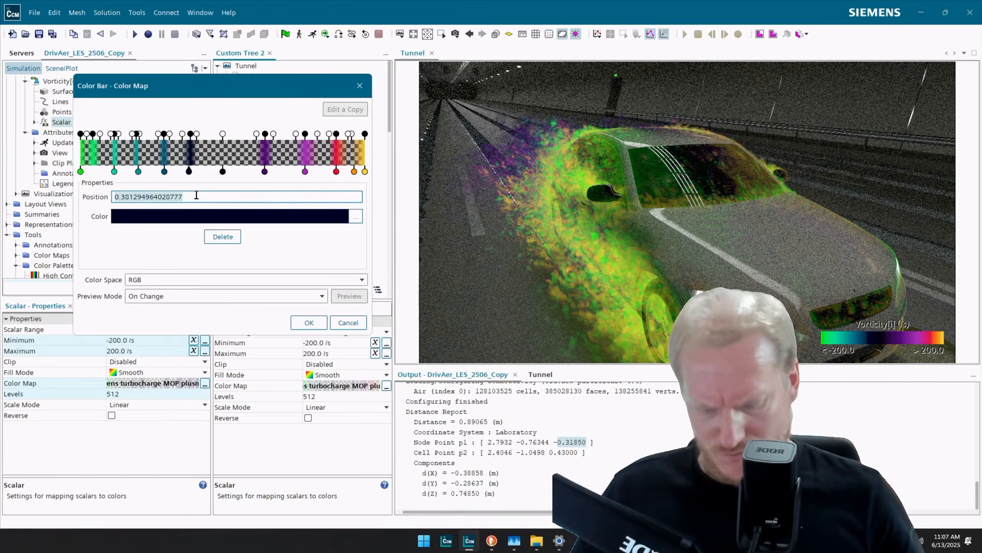
text(.4)
key(Return)
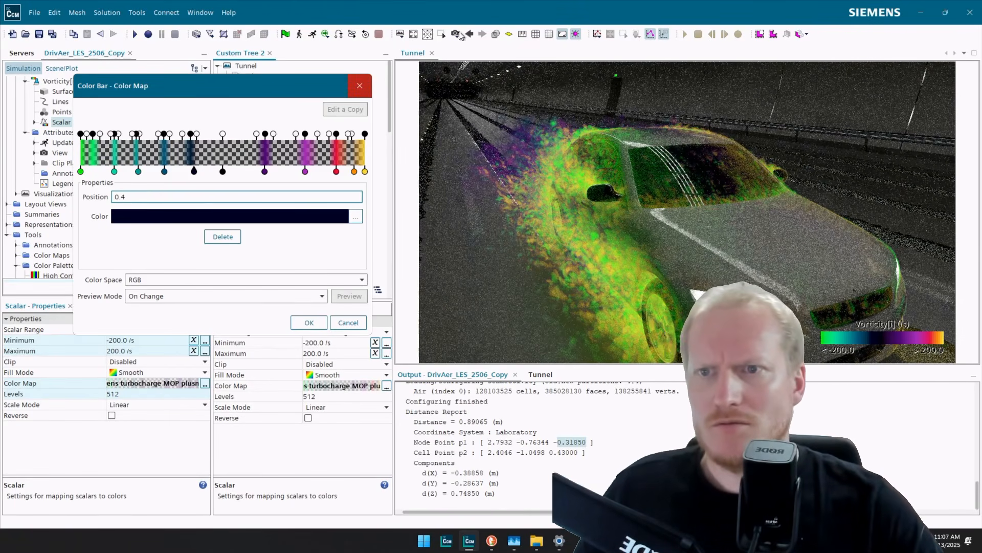
Move the dark purple color point to position 0.6 and shift its opacity points so they surround it.
click(264, 171)
double_click(247, 195)
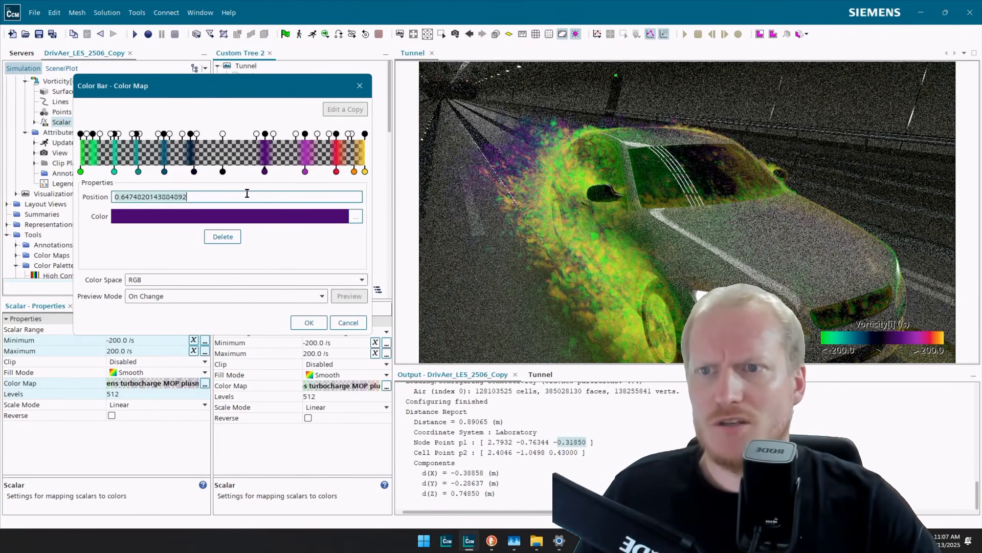
text(.6)
key(Return)
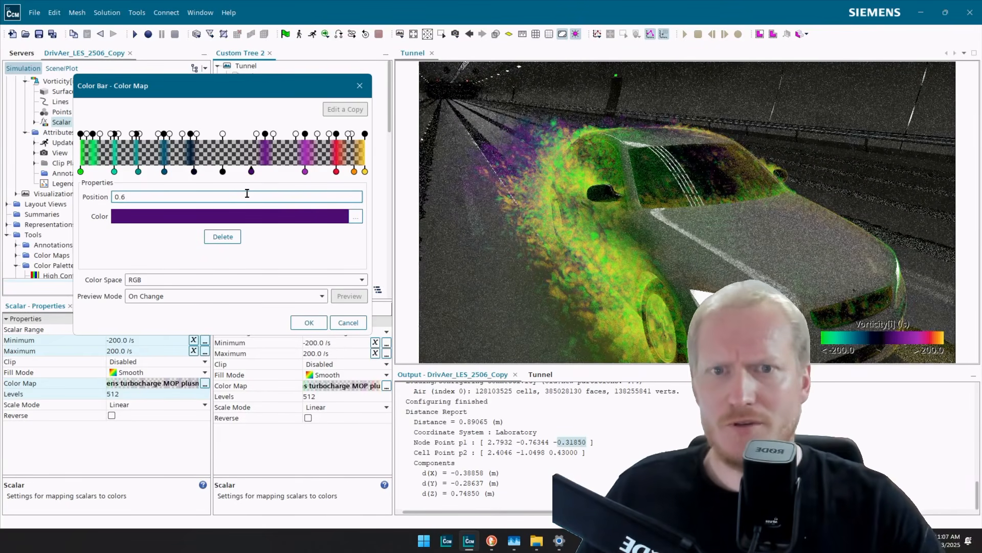
mouse_move(255, 136)
mouse_down()
mouse_move(244, 136)
mouse_move(258, 135)
mouse_up()
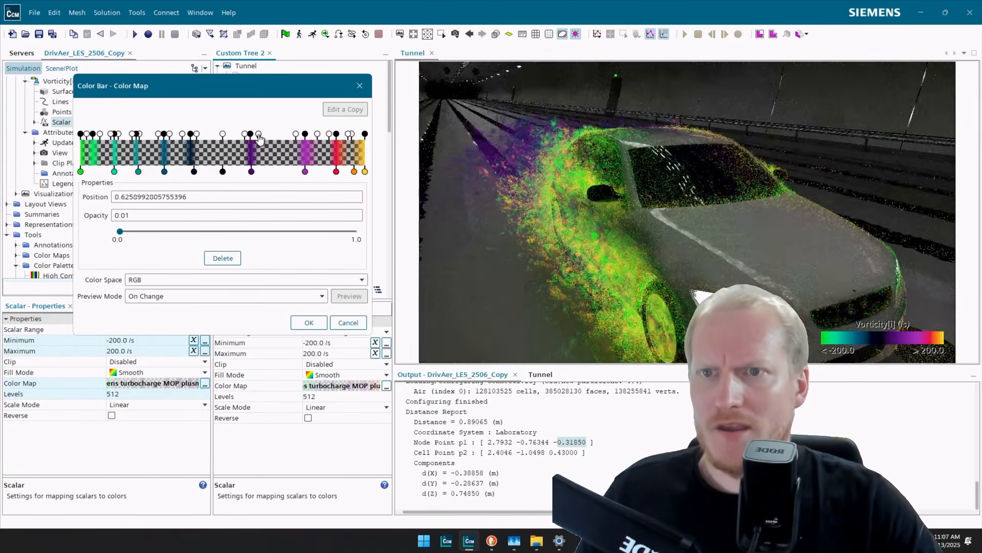
Move the magenta color point to position 0.7 and the red color point to position 0.8.
click(306, 172)
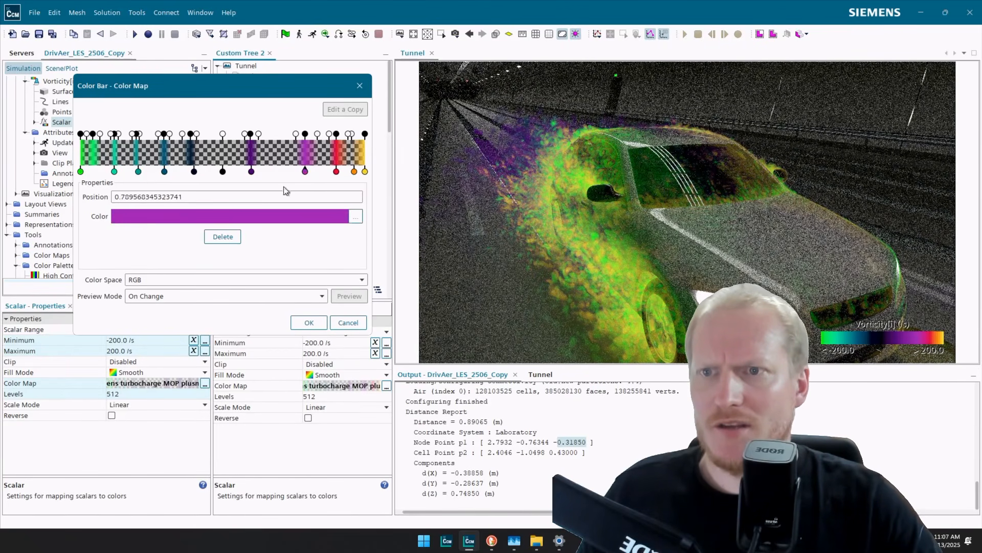
double_click(249, 198)
text(.7)
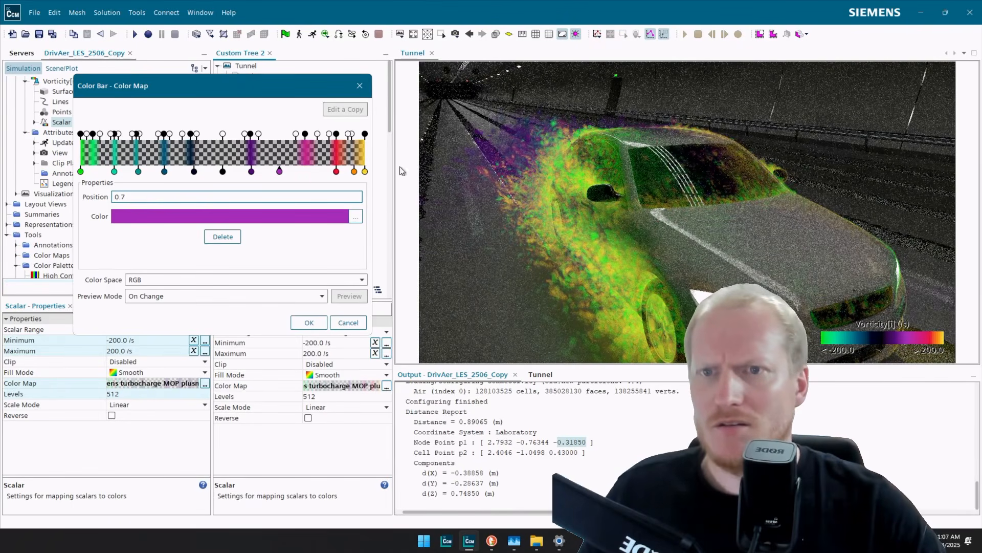
click(336, 172)
double_click(285, 197)
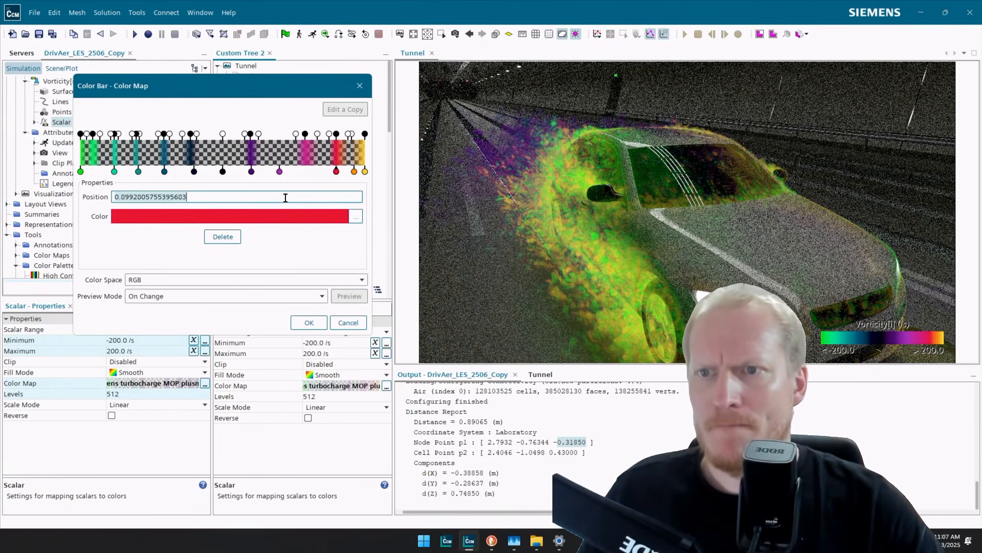
text(.8)
key(Return)
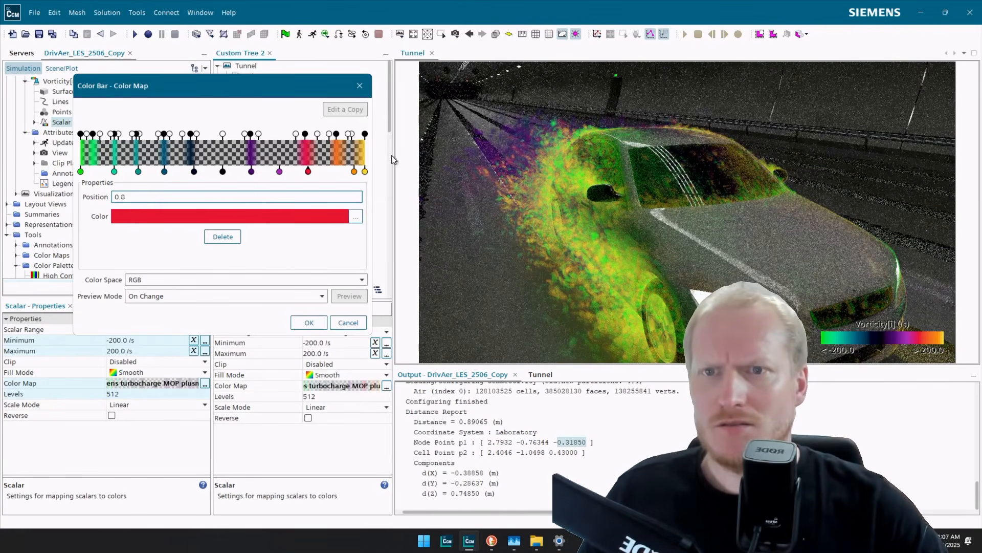
Move the orange color point to position 0.9.
click(354, 172)
double_click(304, 196)
text(.)
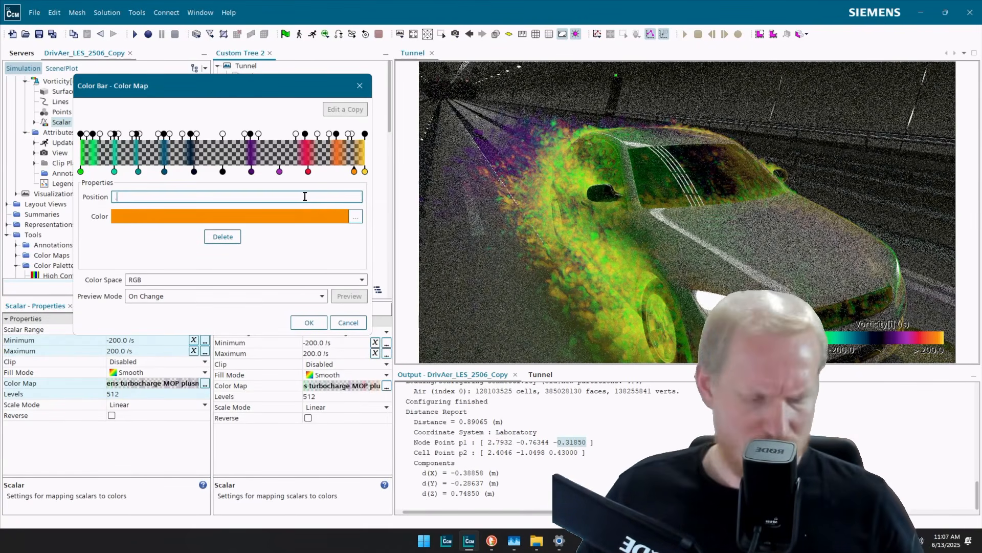
text(9)
key(Return)
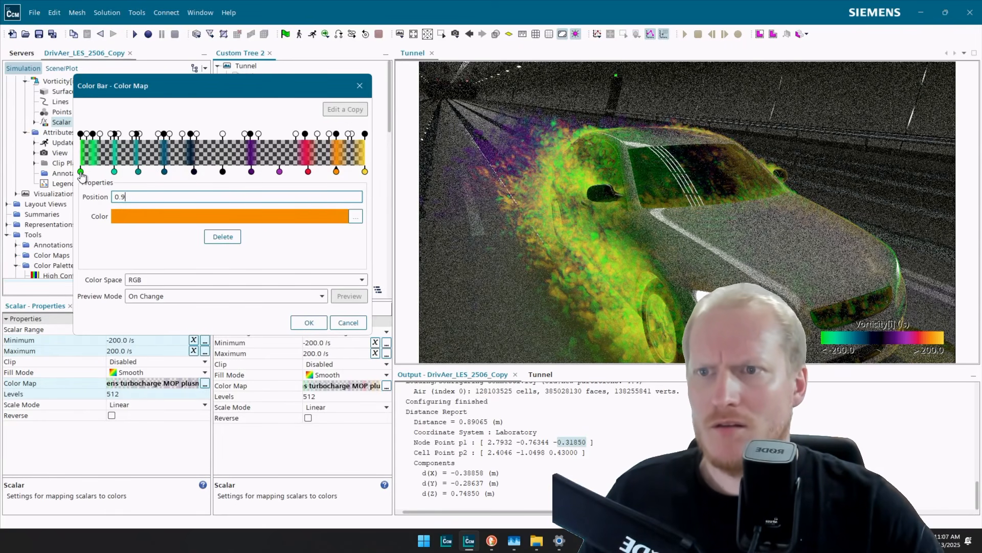
Move the light teal-green color point next to the green end point to position 0.1.
click(80, 172)
click(114, 172)
double_click(167, 196)
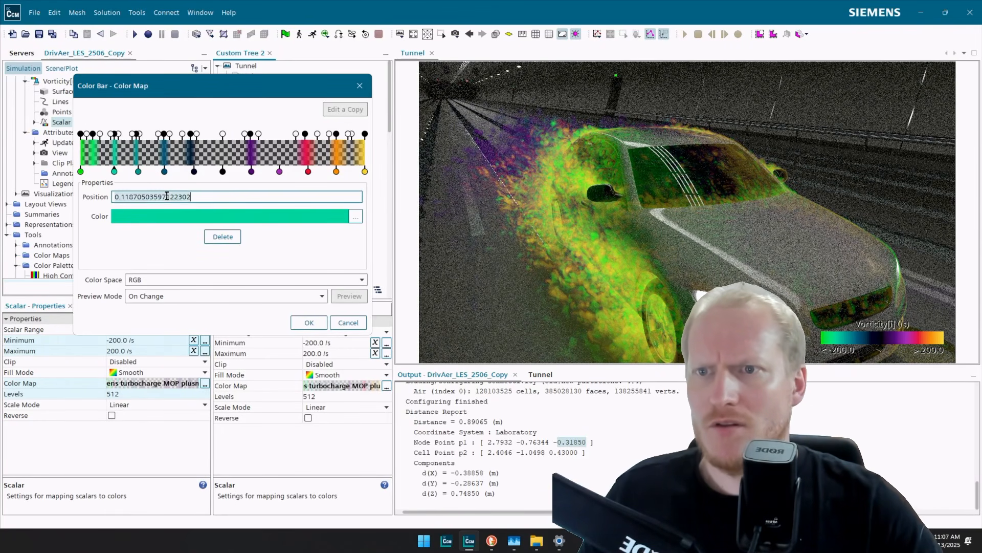
text(.1)
key(Return)
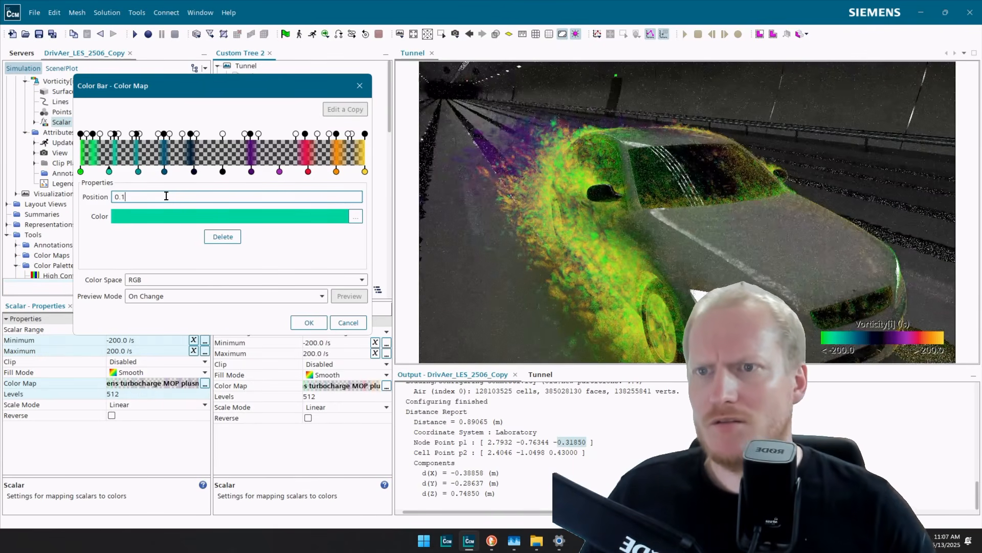
Move the teal color point to position 0.2 and the dark blue color point to position 0.3.
click(138, 172)
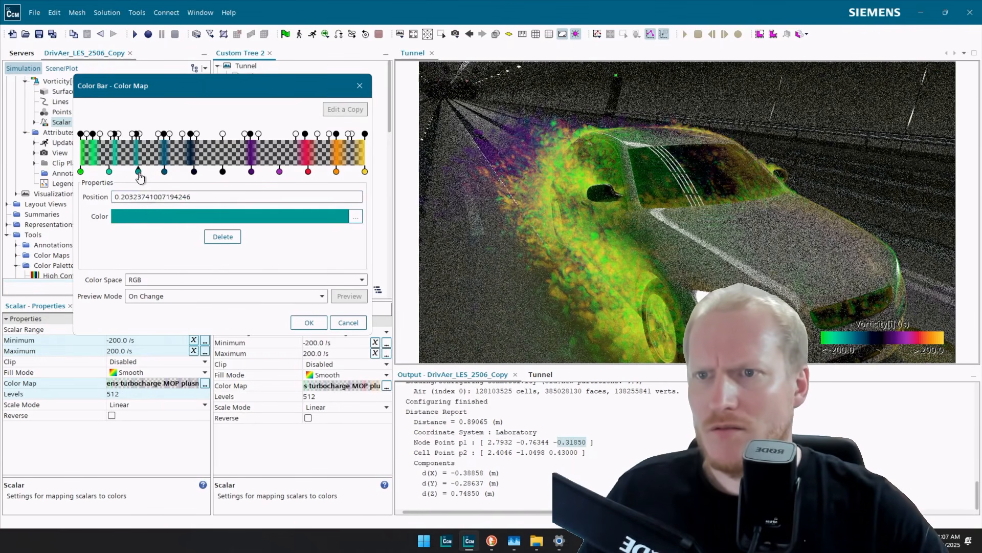
double_click(144, 197)
text(.)
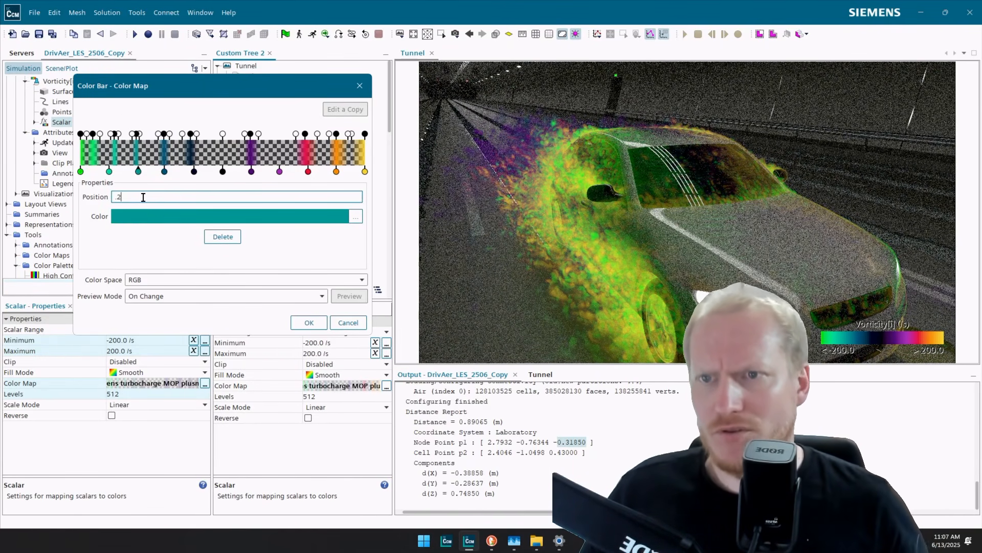
text(2)
key(Return)
click(164, 173)
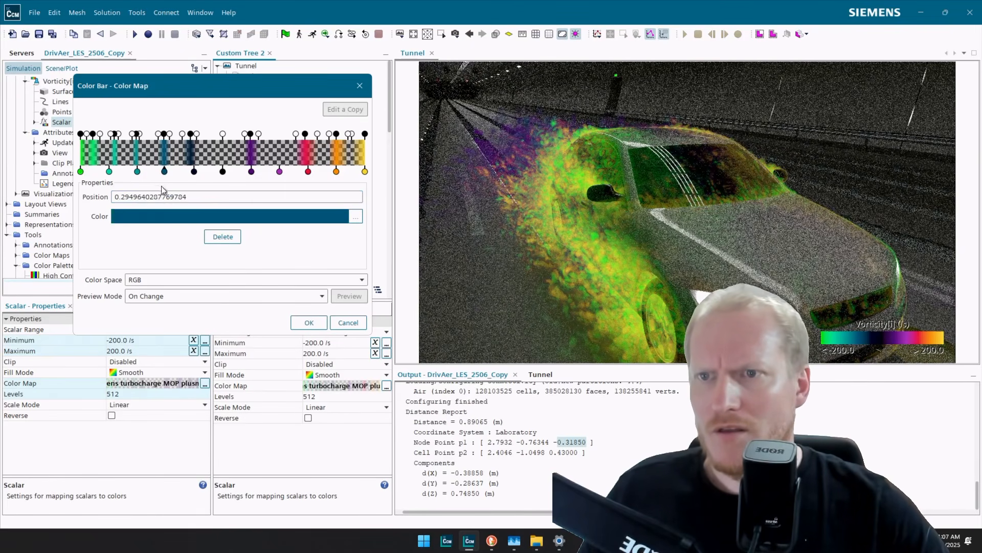
double_click(164, 197)
text(.3)
key(Return)
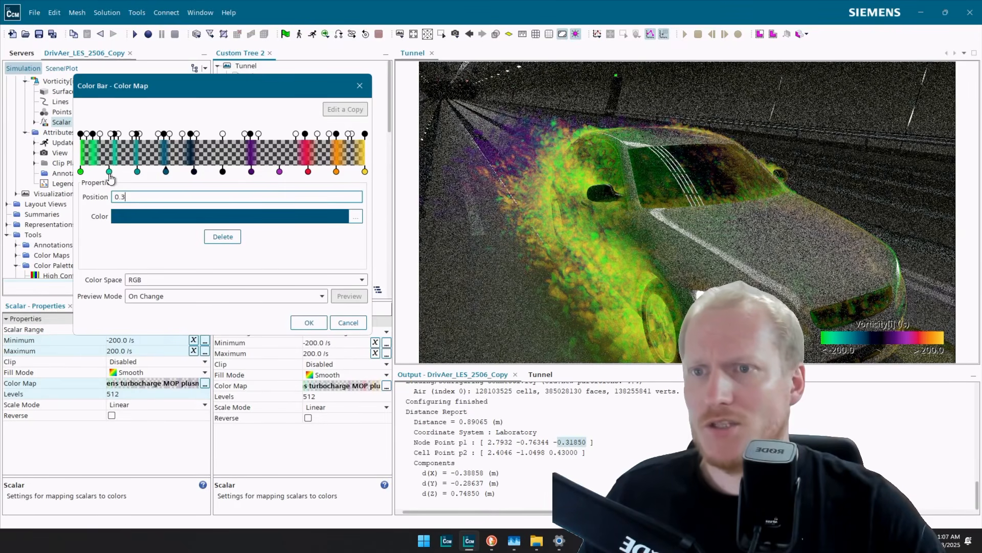
click(109, 172)
double_click(171, 197)
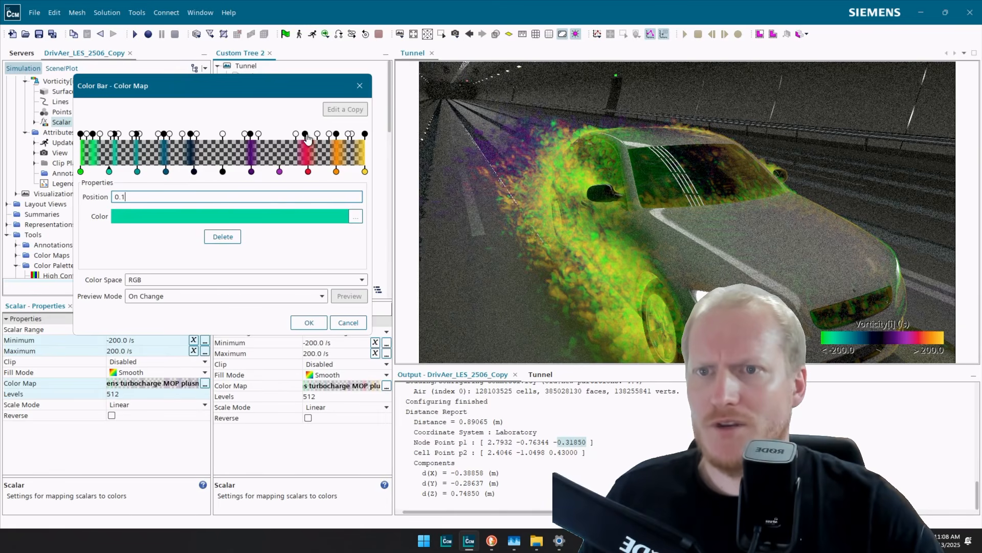
Place opacity points around the magenta color point and set the one at about 0.69 to opacity 1.0.
click(269, 134)
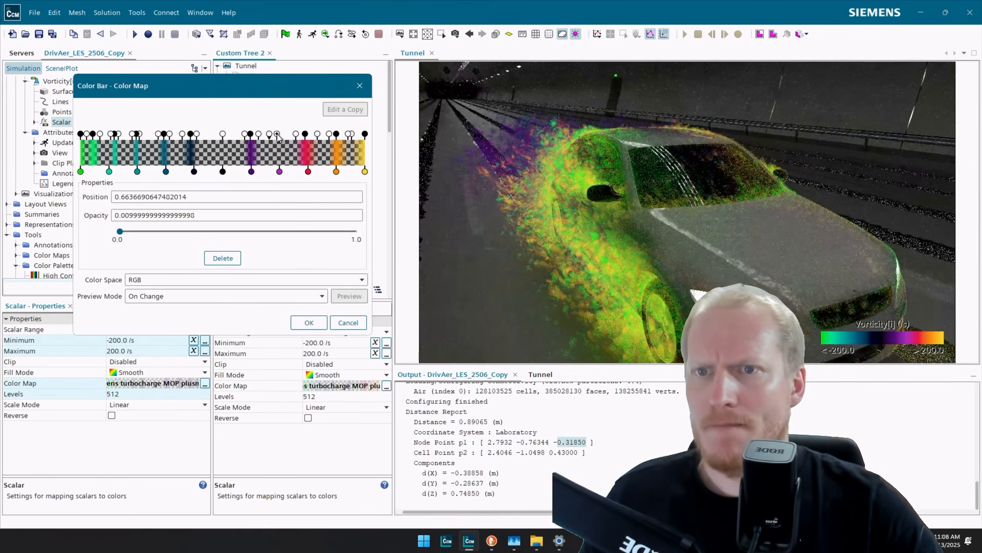
click(284, 134)
click(272, 134)
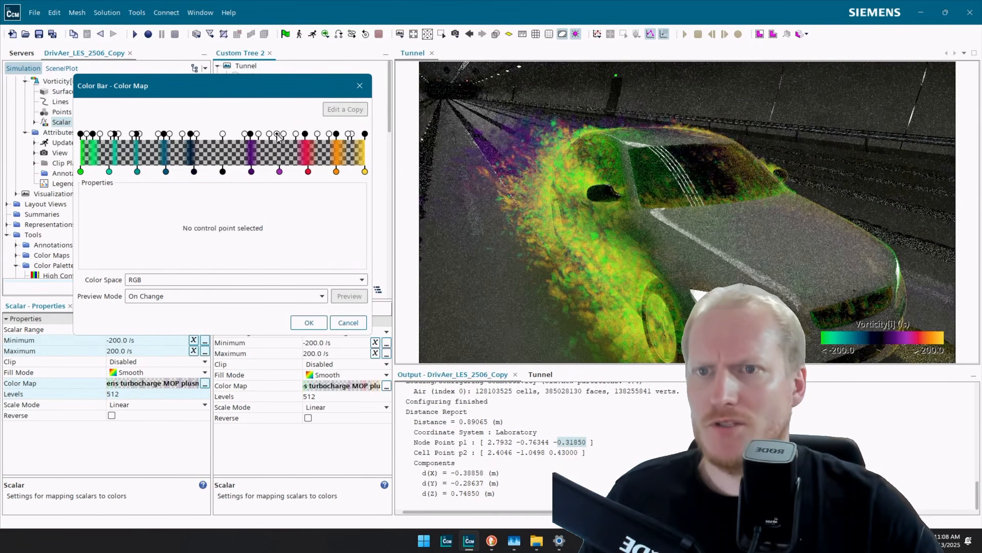
drag(269, 134, 279, 142)
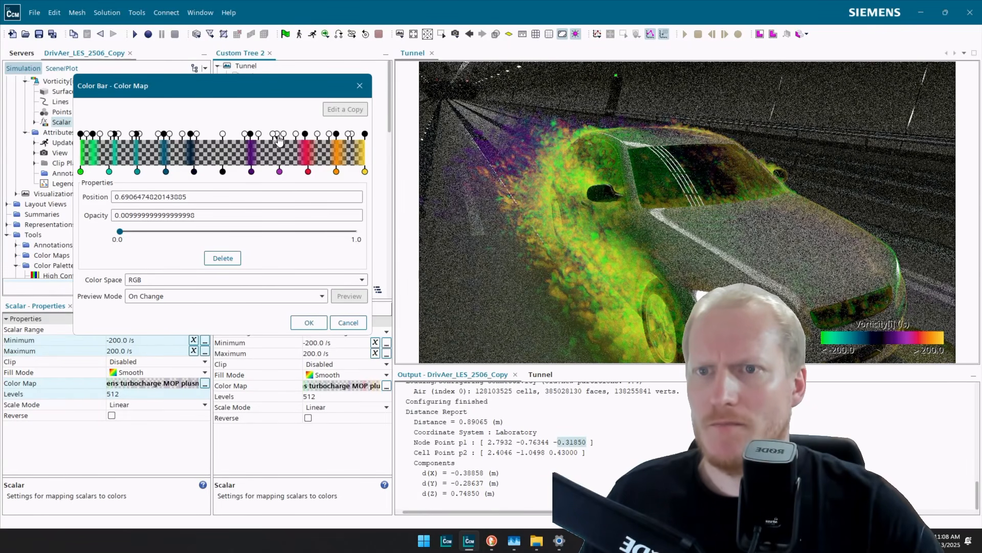
drag(120, 233, 358, 234)
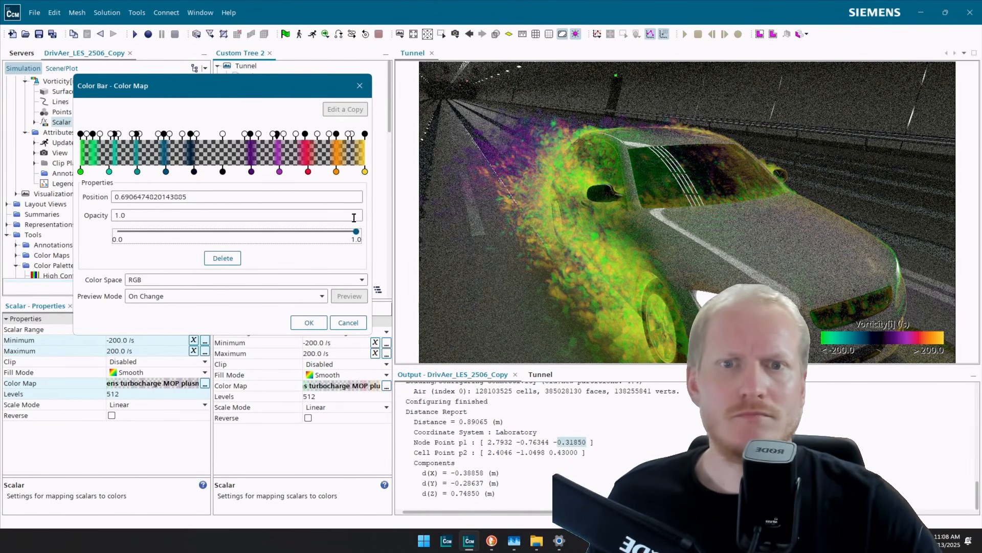
Shift the uppermost opacity point slightly inward and add another at position 1.0 with opacity 0.0.
drag(365, 134, 362, 135)
double_click(366, 134)
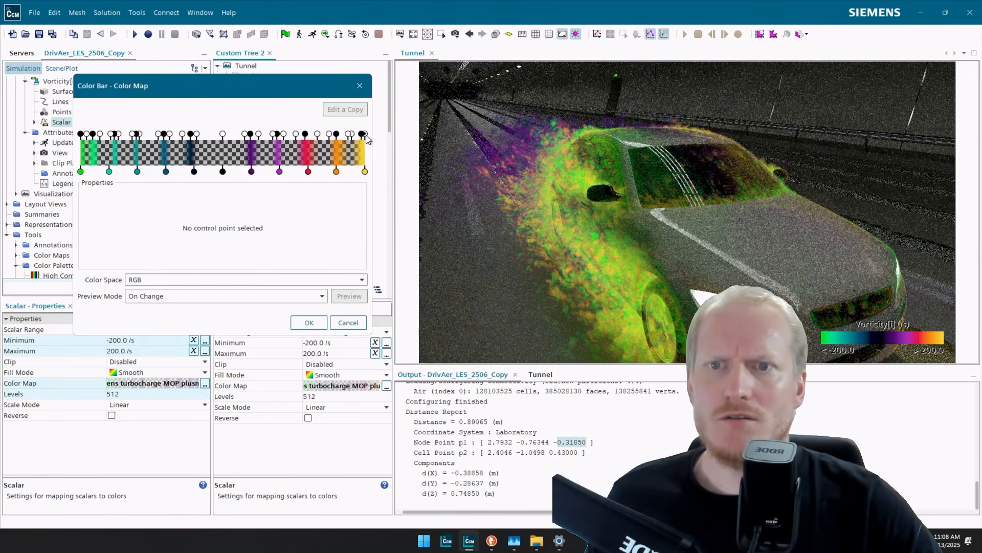
drag(357, 232, 35, 241)
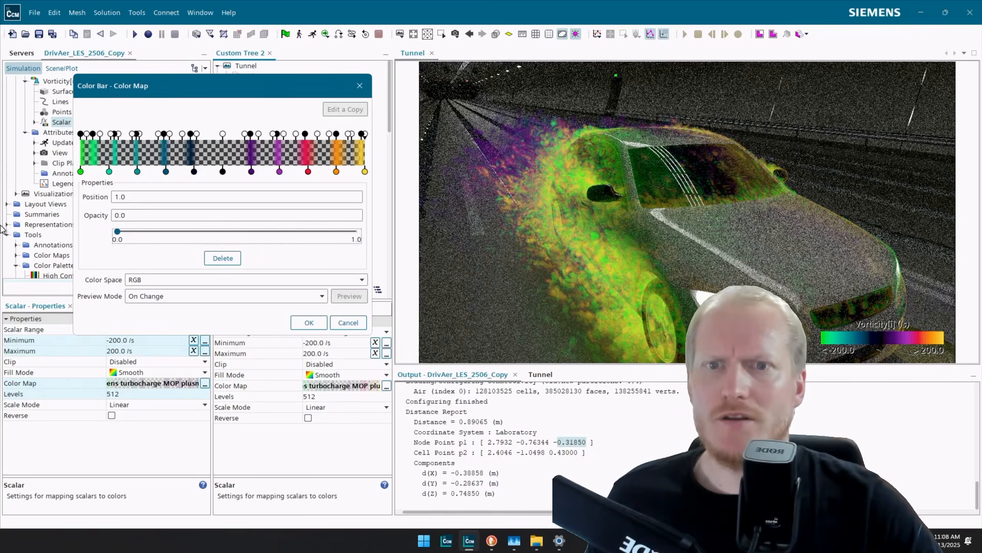
Shift the lowest opacity point slightly inward, add one at position 0.0 with opacity 0.0, and accept the color map.
click(82, 134)
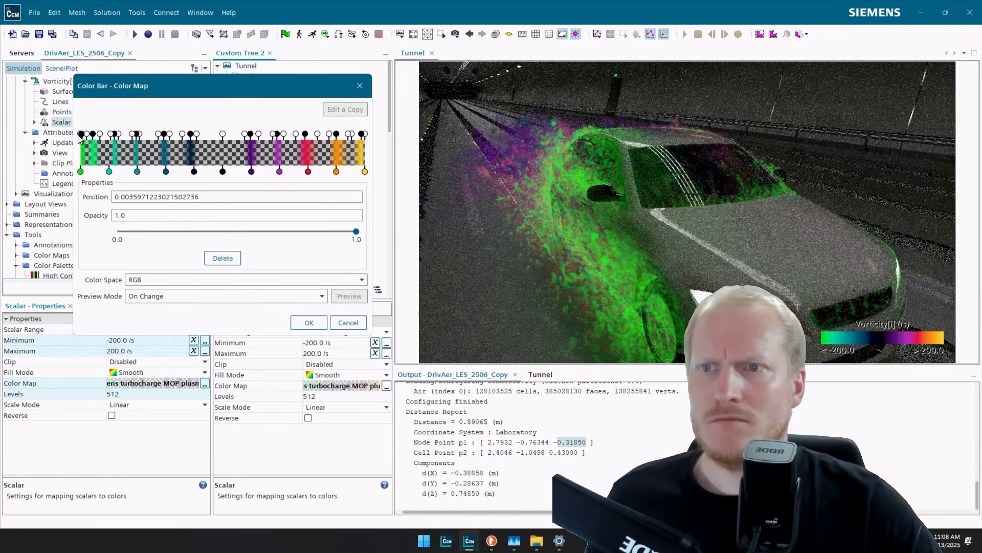
drag(78, 136, 76, 136)
double_click(132, 212)
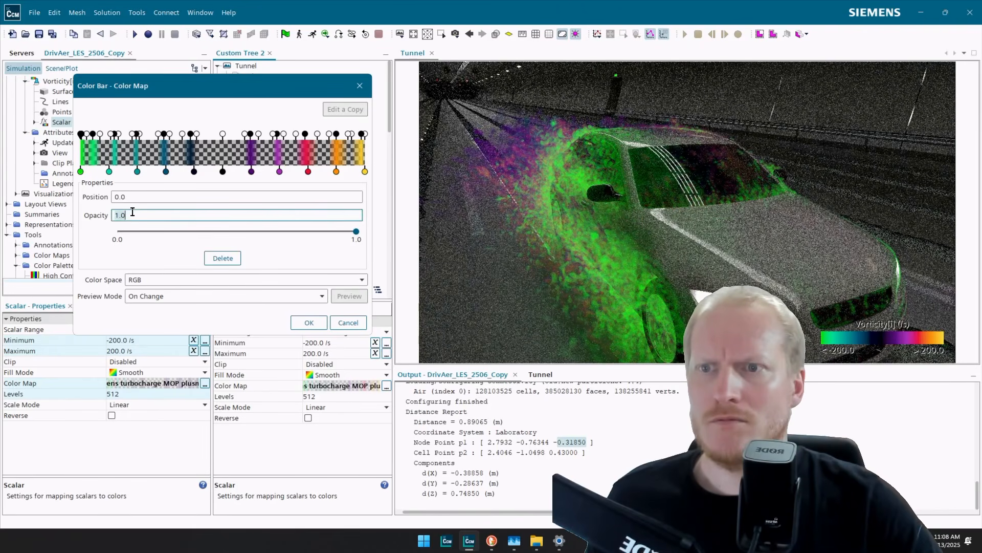
text(0.0)
key(Return)
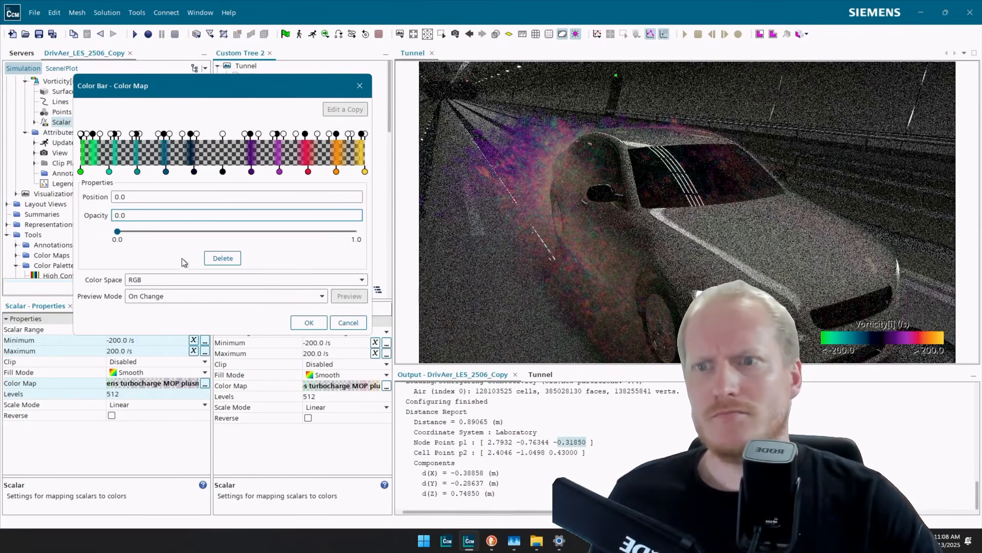
click(309, 323)
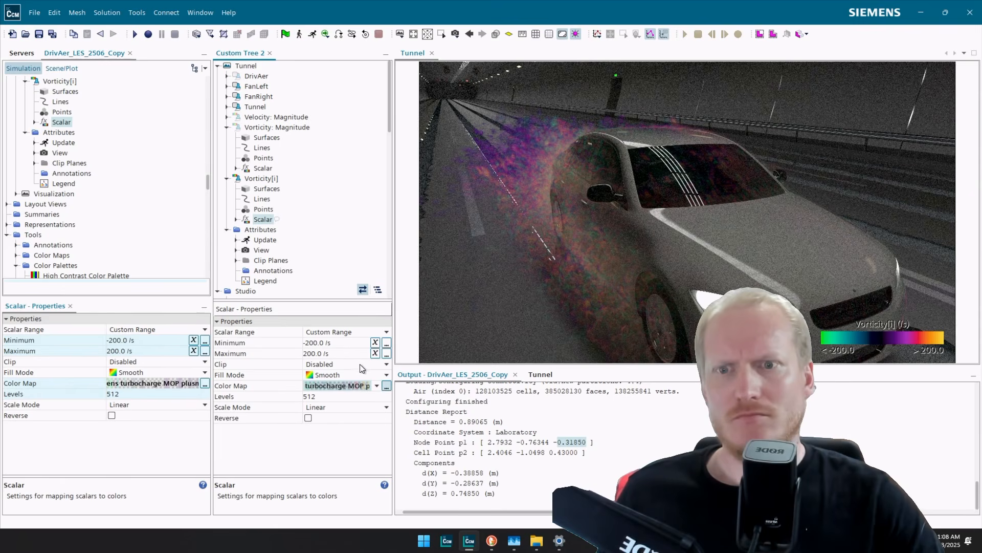
Reopen the color map, delete the zero-opacity points at positions 0.0 and 1.0, and accept the change.
click(387, 386)
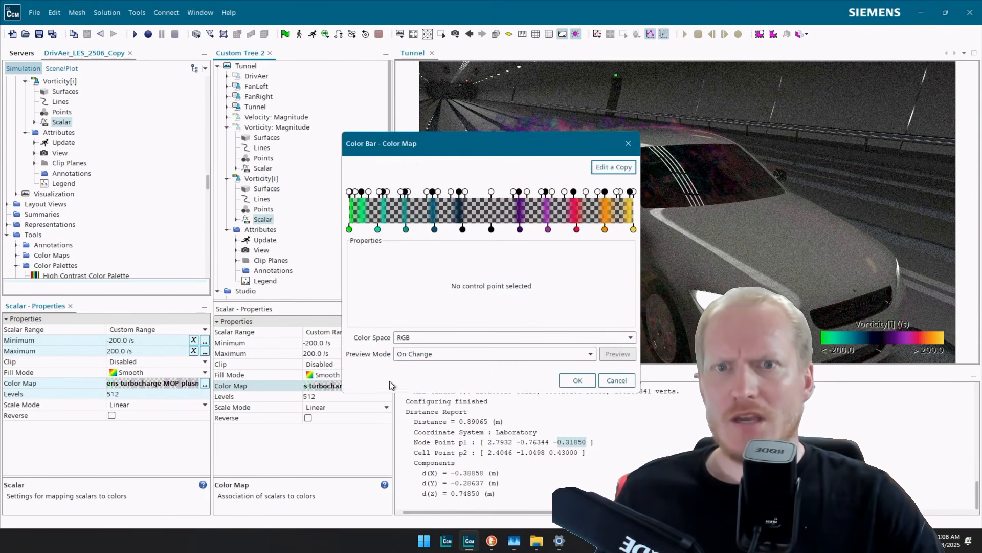
click(350, 192)
click(491, 316)
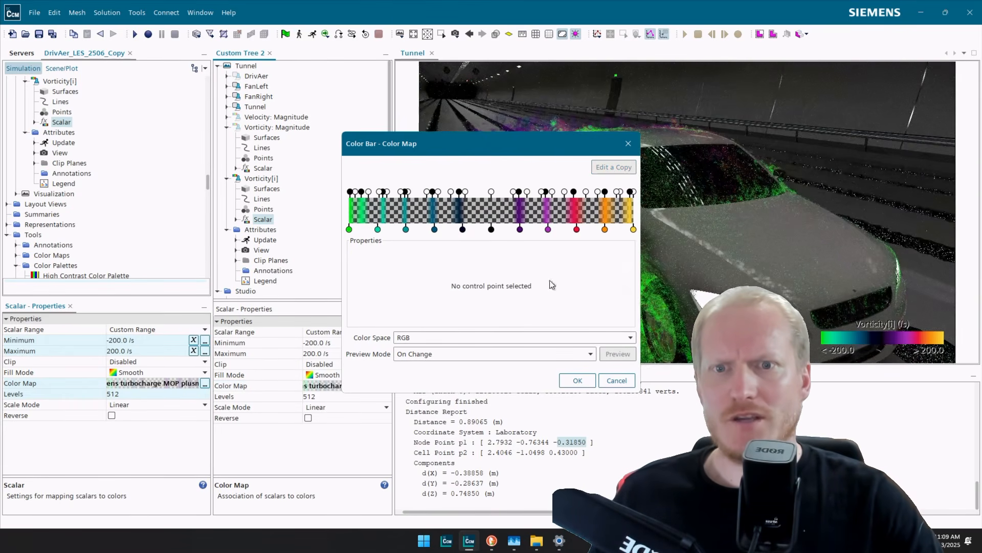
click(631, 192)
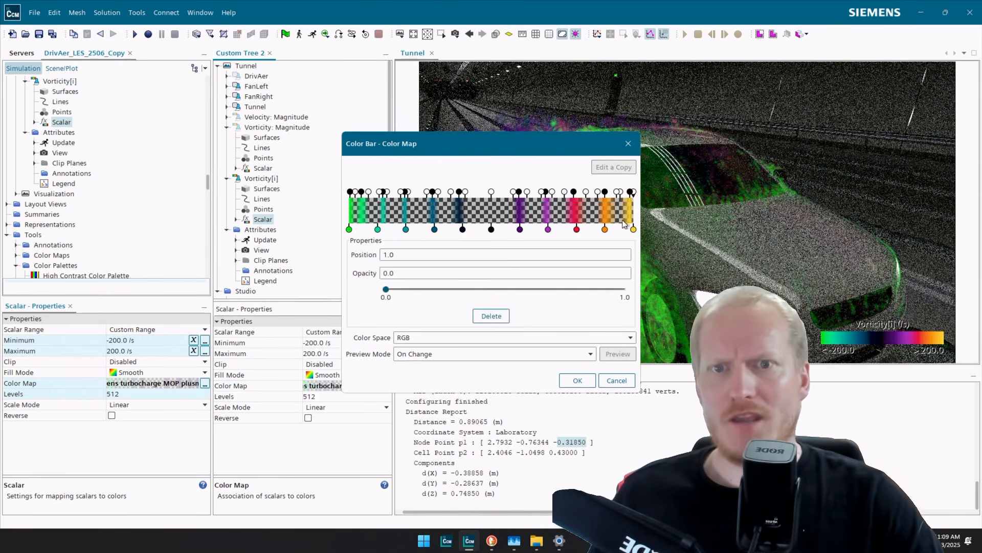
click(492, 317)
click(578, 381)
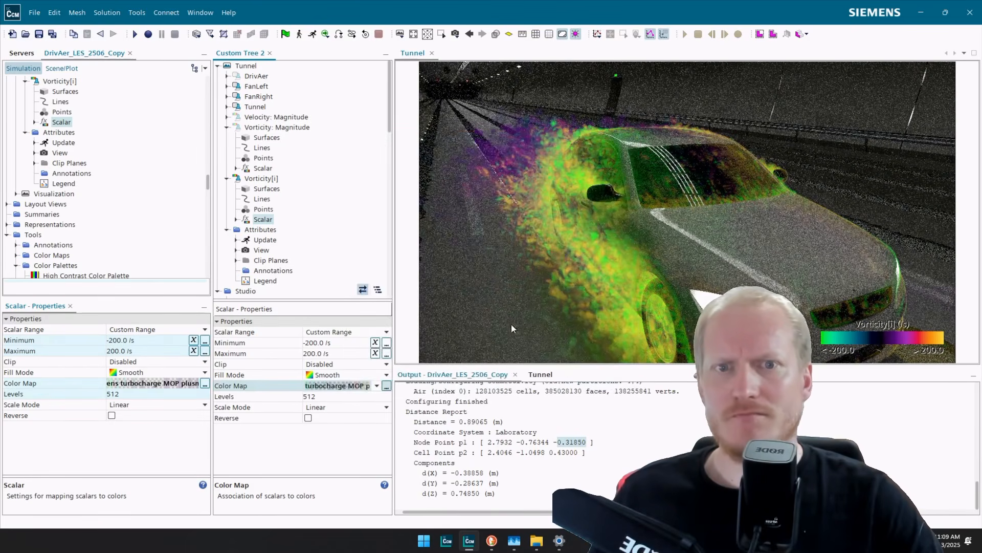
Set the minimum of the Vorticity[i] scalar range to -300 /s.
click(328, 342)
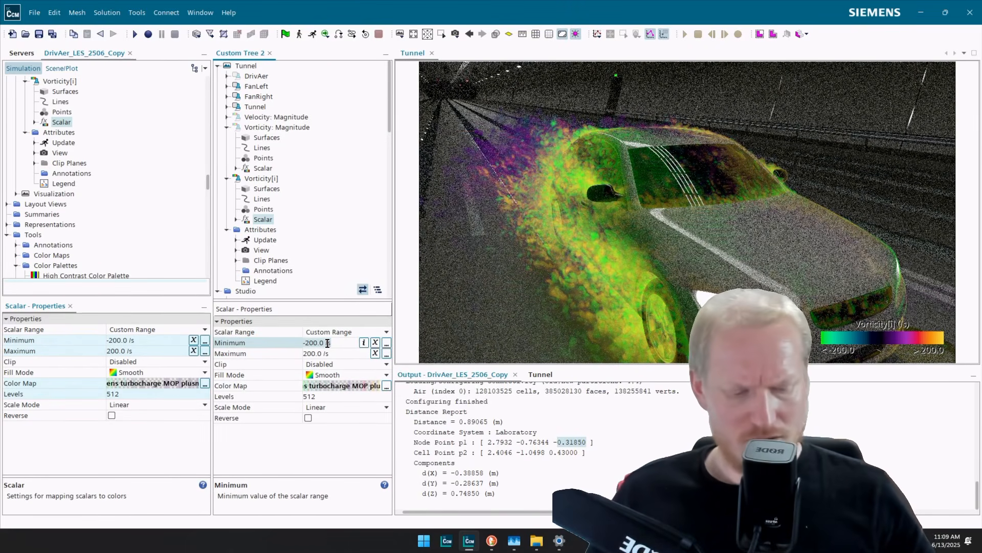
text(-300)
key(Return)
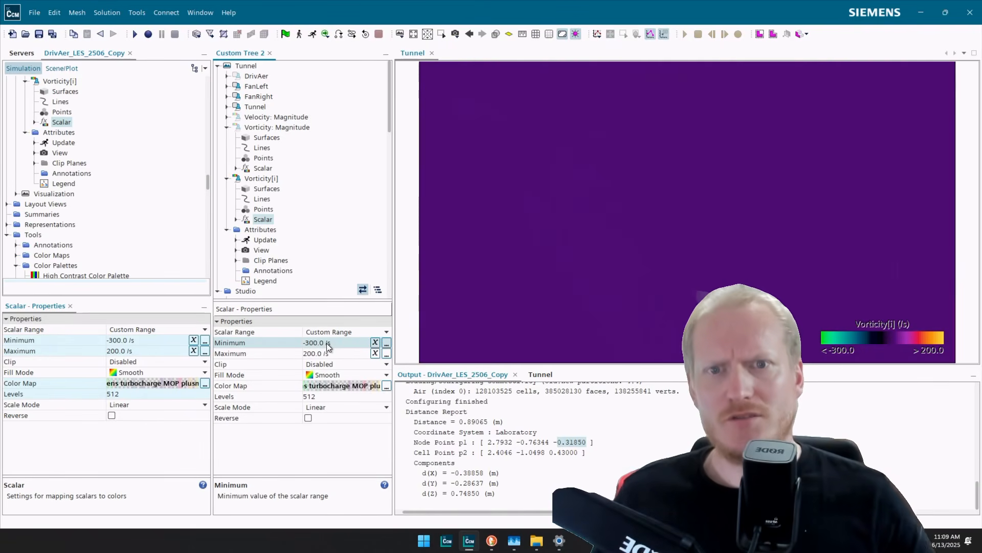
Set the maximum of the Vorticity[i] scalar range to 300 /s.
click(327, 353)
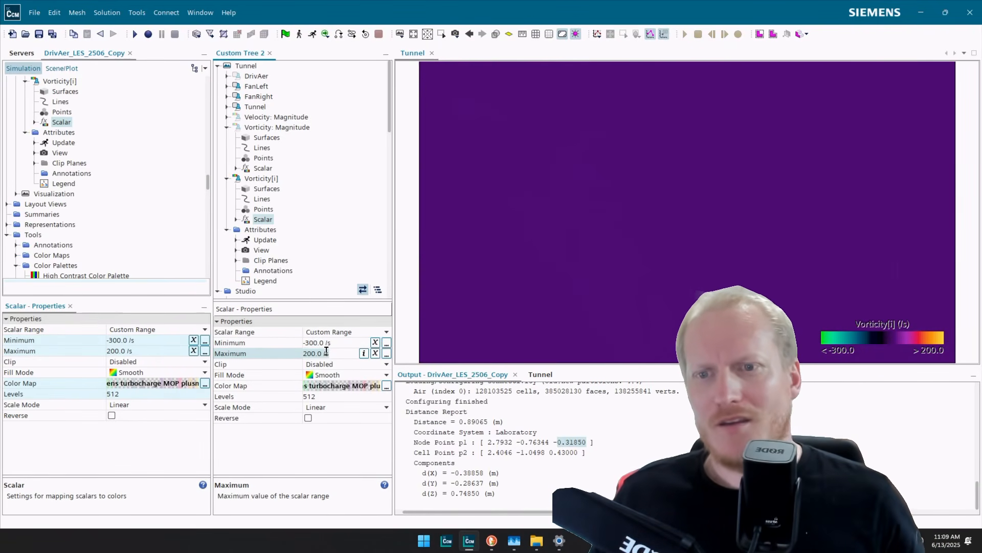
text(300)
key(Return)
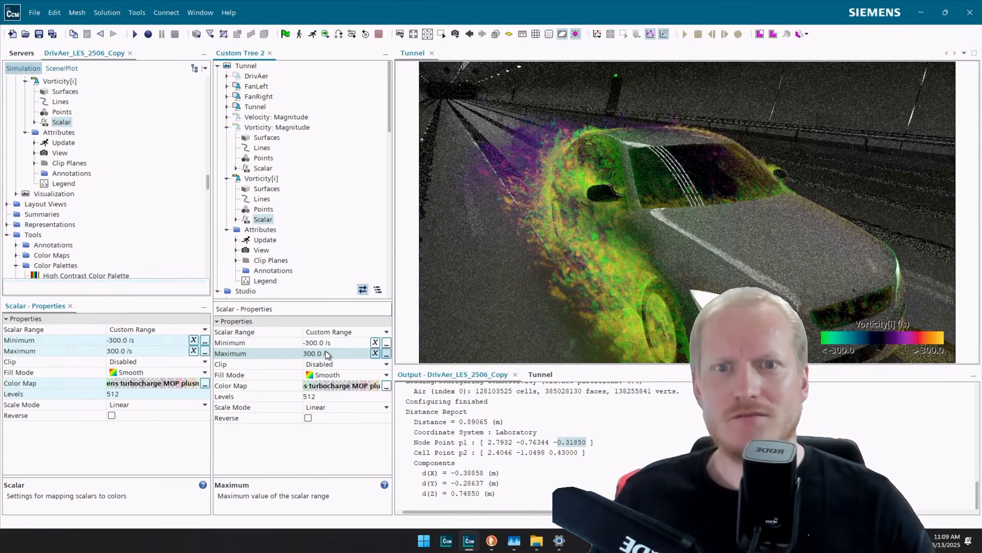
Widen the Vorticity[i] scalar range to a minimum of -500 /s and a maximum of 500 /s.
click(310, 341)
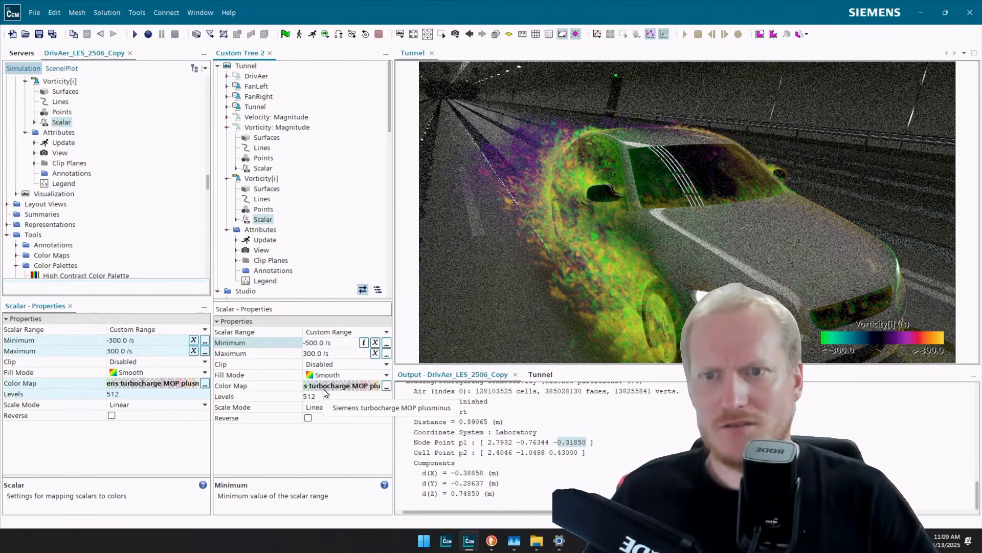
key(BackSpace)
text(5)
key(Return)
click(309, 353)
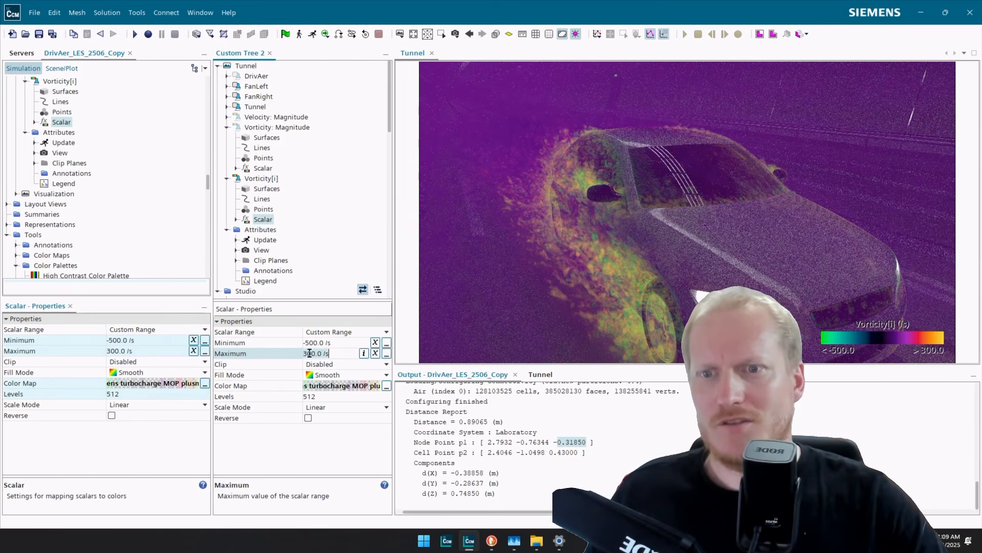
key(Return)
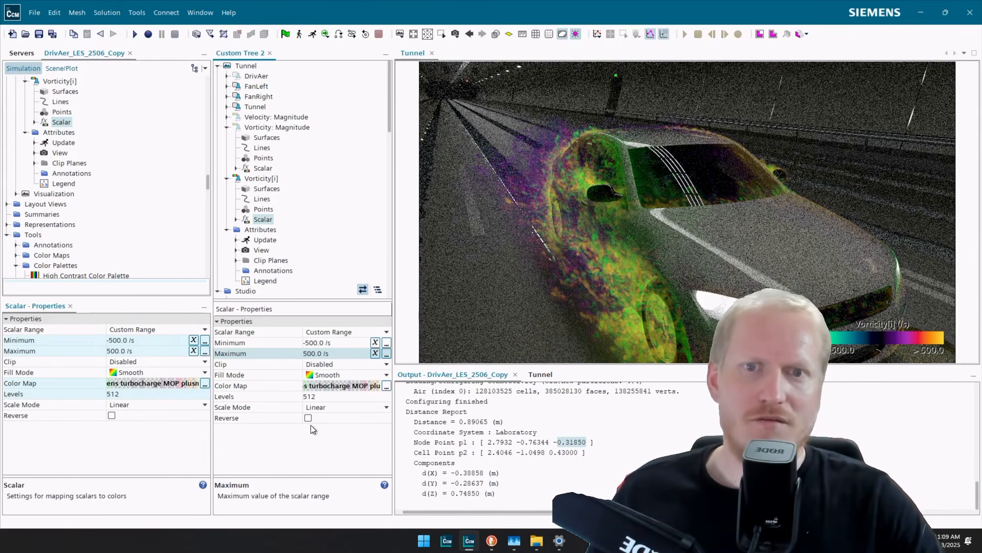
Set the Vorticity[i] scalar range to a maximum of 800 /s and a minimum of -800 /s.
click(308, 349)
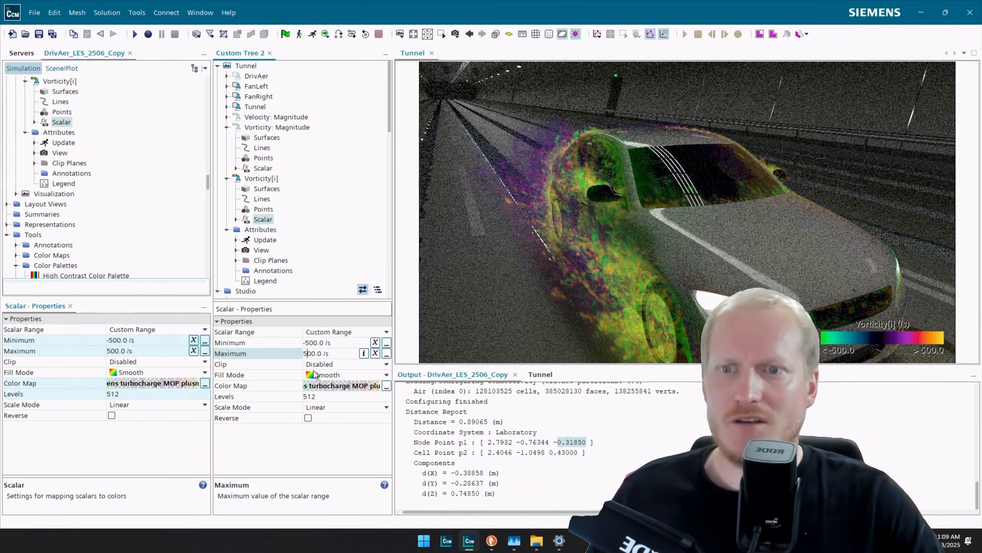
key(BackSpace)
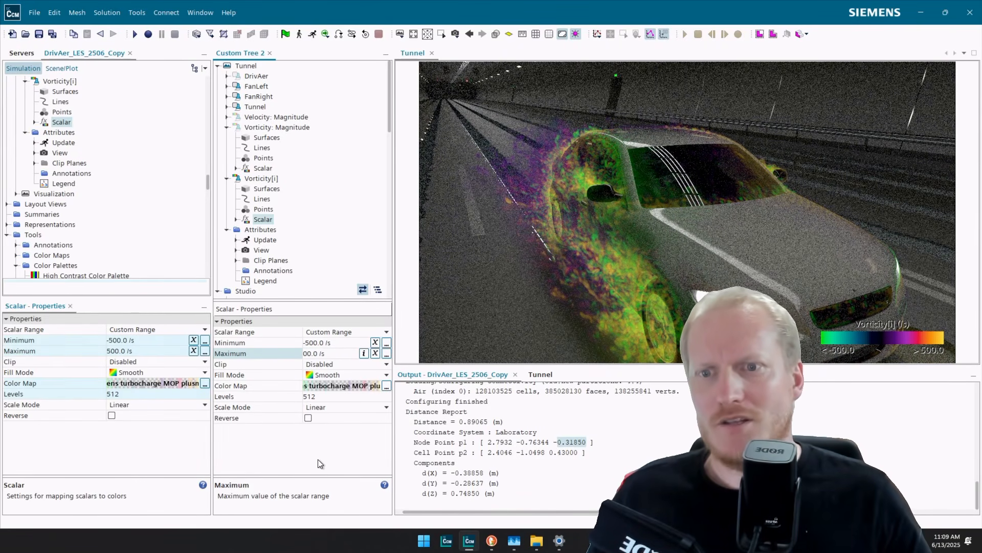
text(8)
key(Return)
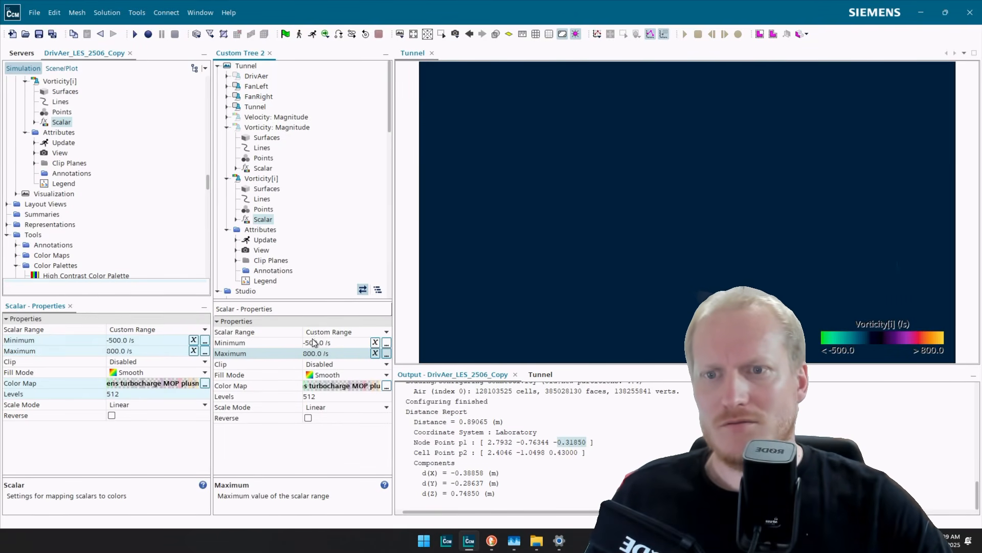
click(311, 342)
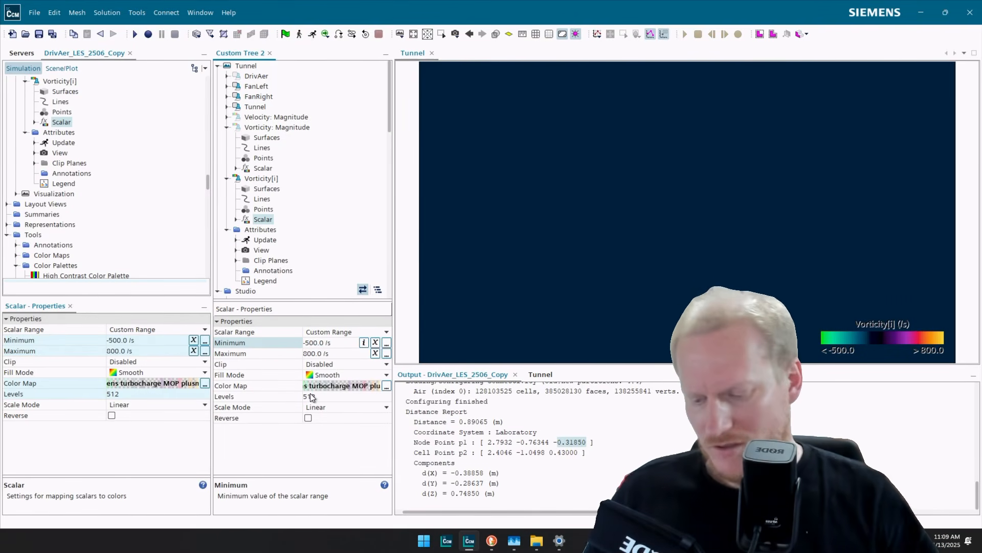
key(BackSpace)
text(8)
key(Return)
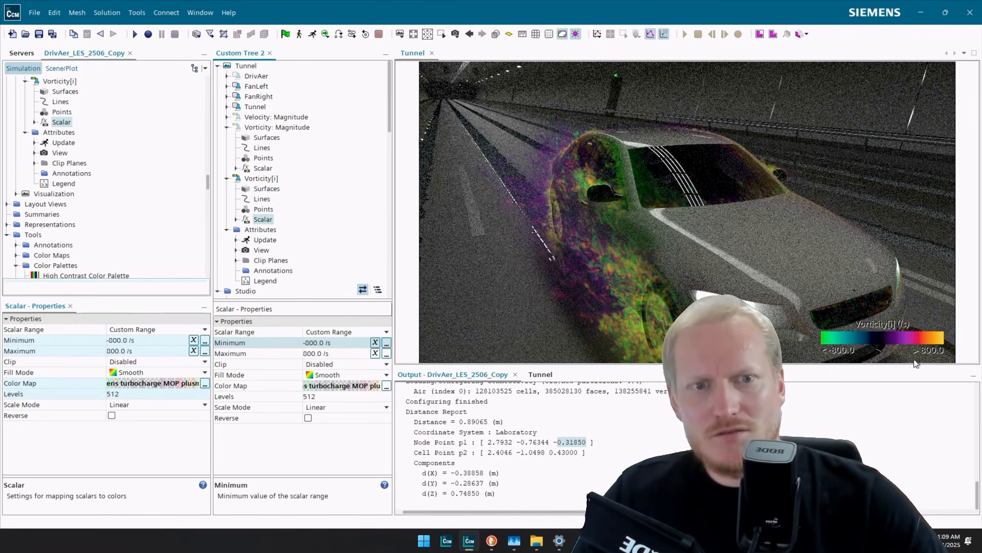
Try clipping the Vorticity[i] scalar with Below Min, Above Max, and return the clip mode to Disabled.
mouse_move(810, 243)
mouse_down()
mouse_move(637, 221)
mouse_move(690, 244)
mouse_move(689, 259)
mouse_move(821, 241)
mouse_up()
scroll(822, 241, down, 1)
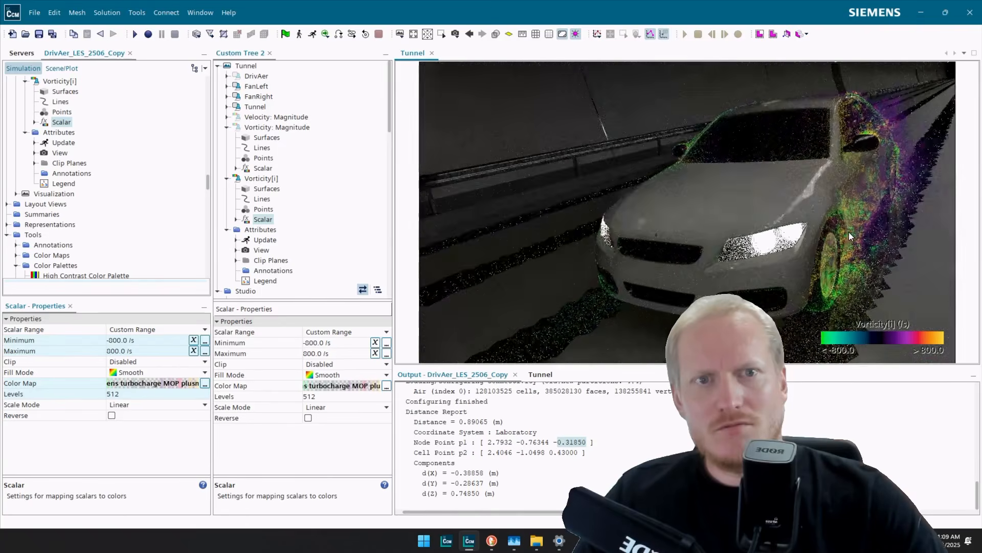
scroll(873, 244, down, 1)
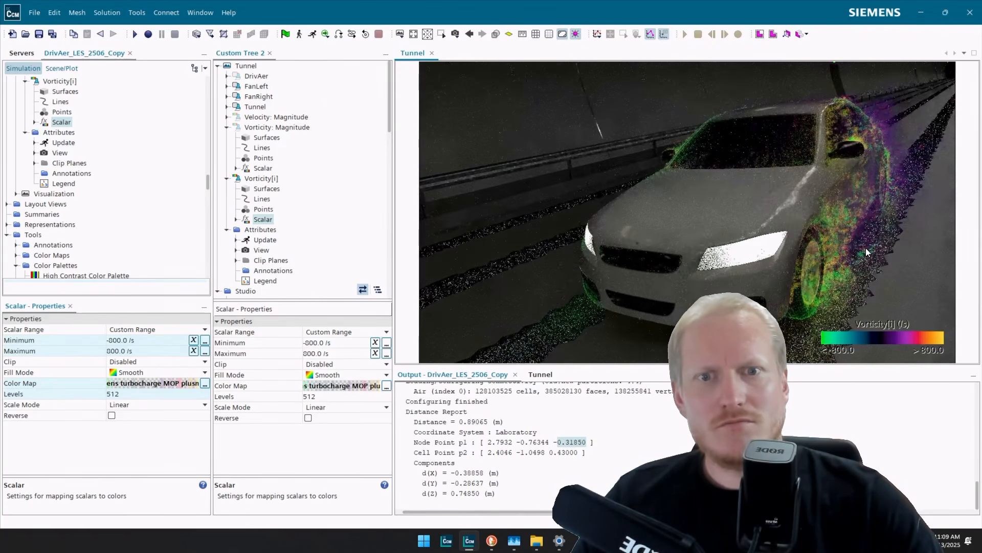
click(333, 364)
click(335, 385)
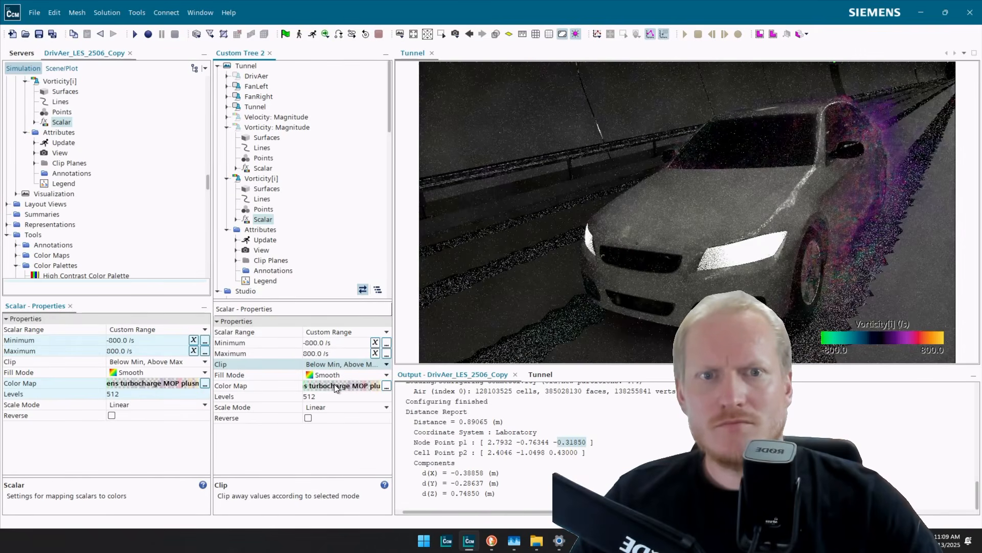
click(337, 365)
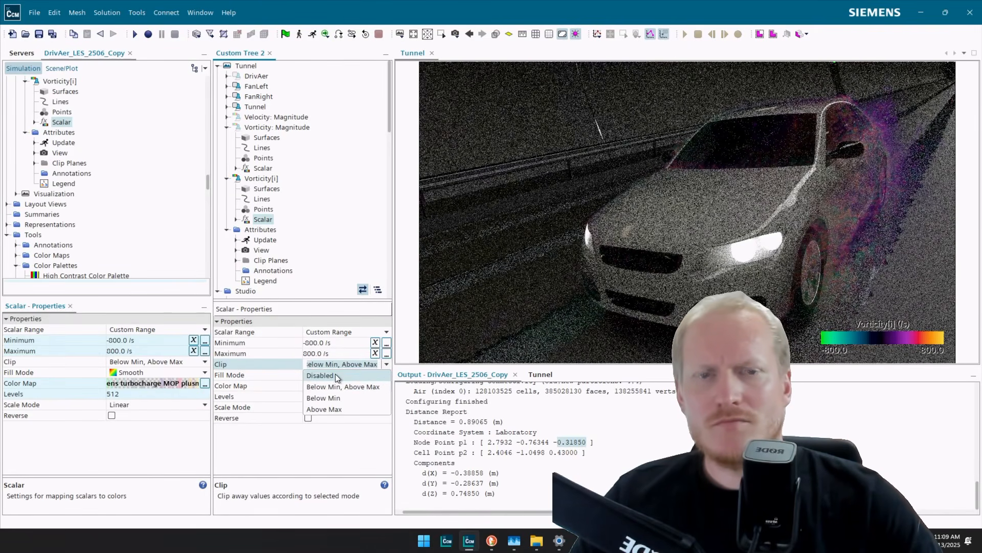
click(335, 374)
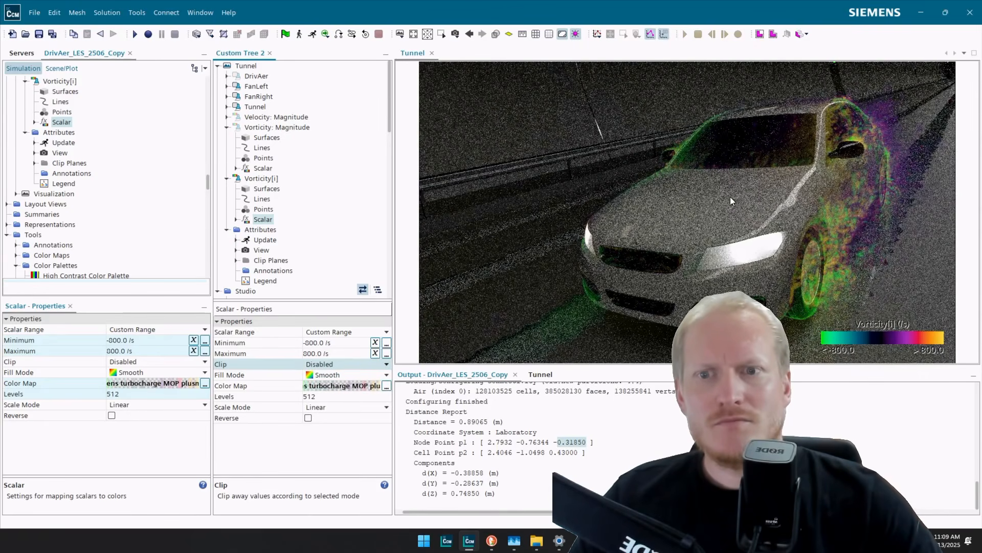
Frame the car from a low front three-quarter angle and level the Tunnel scene's camera with a View Up vector of 0,0,1.
drag(742, 190, 583, 221)
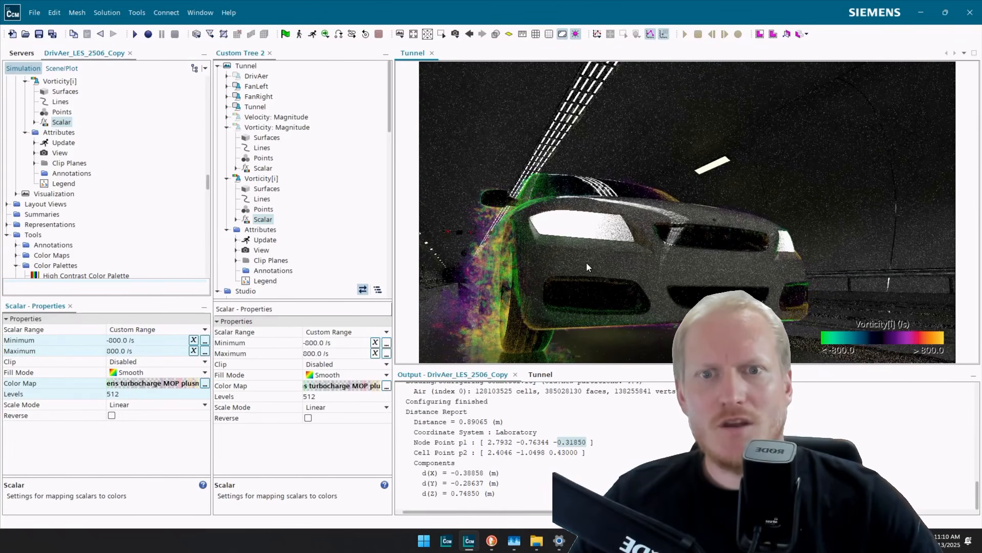
drag(587, 262, 837, 231)
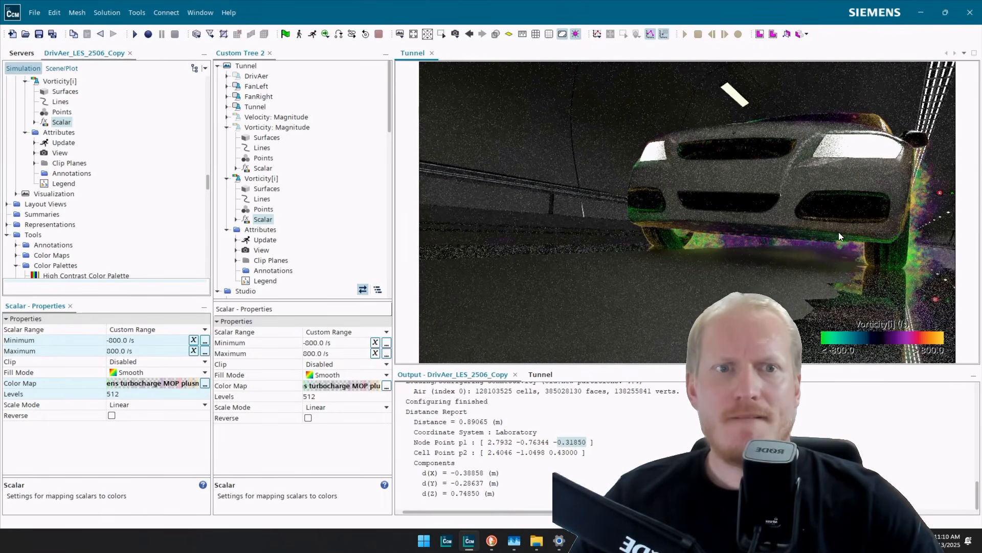
mouse_move(853, 220)
mouse_down()
mouse_move(745, 226)
mouse_move(830, 207)
mouse_move(747, 211)
mouse_move(811, 222)
mouse_move(739, 223)
mouse_move(821, 234)
mouse_move(771, 213)
mouse_move(751, 220)
mouse_up()
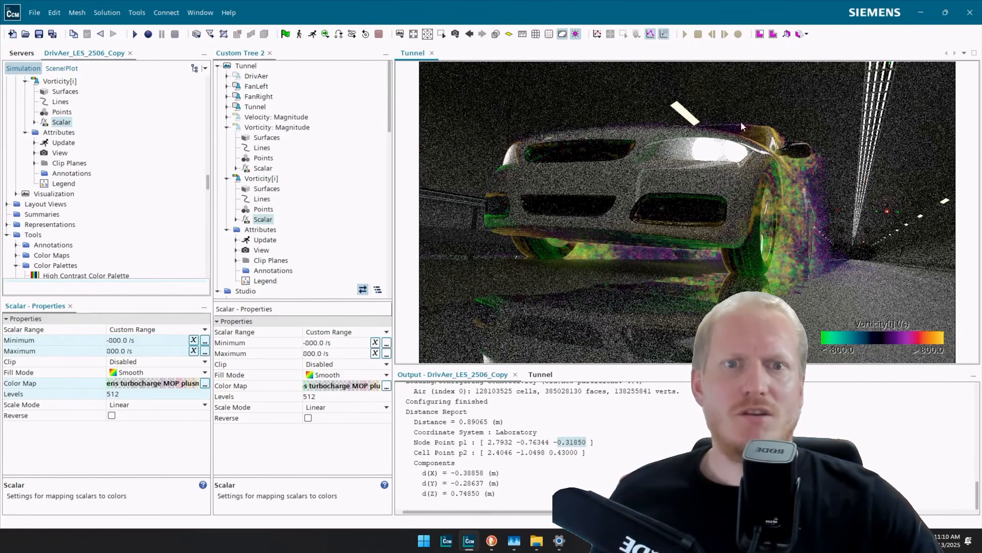
mouse_move(815, 189)
mouse_down()
mouse_move(765, 190)
mouse_move(791, 191)
mouse_move(714, 215)
mouse_move(790, 213)
mouse_move(645, 223)
mouse_move(726, 221)
mouse_move(712, 221)
mouse_up()
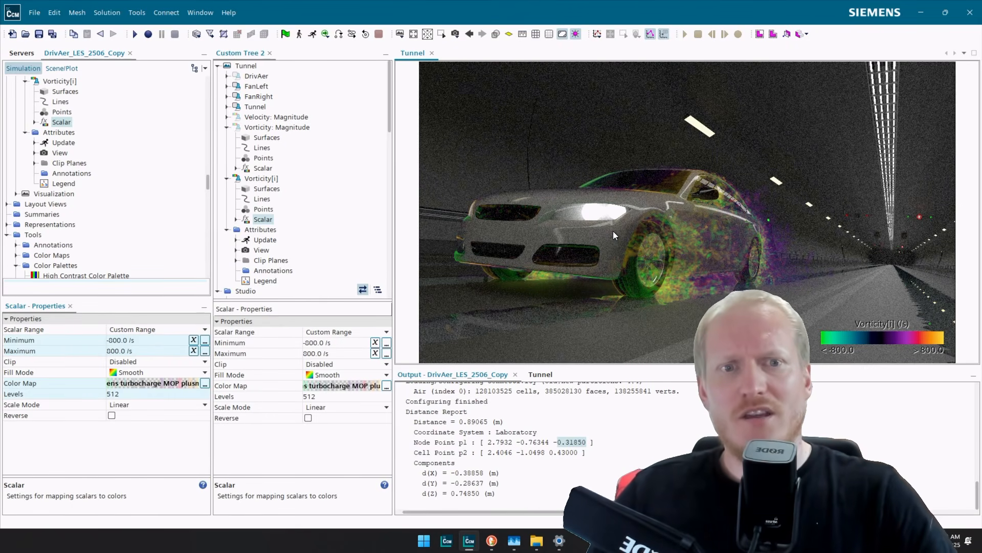
scroll(307, 235, down, 5)
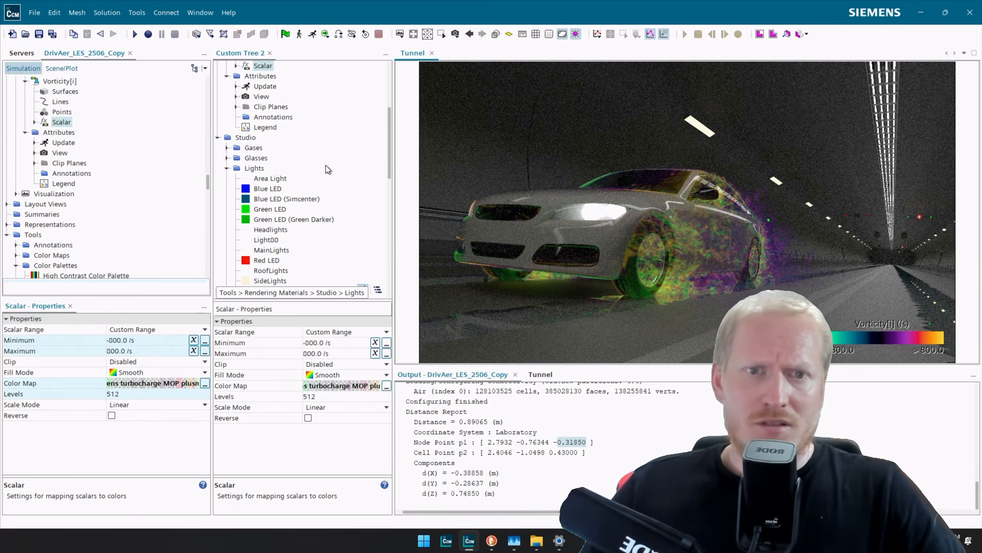
scroll(285, 220, down, 6)
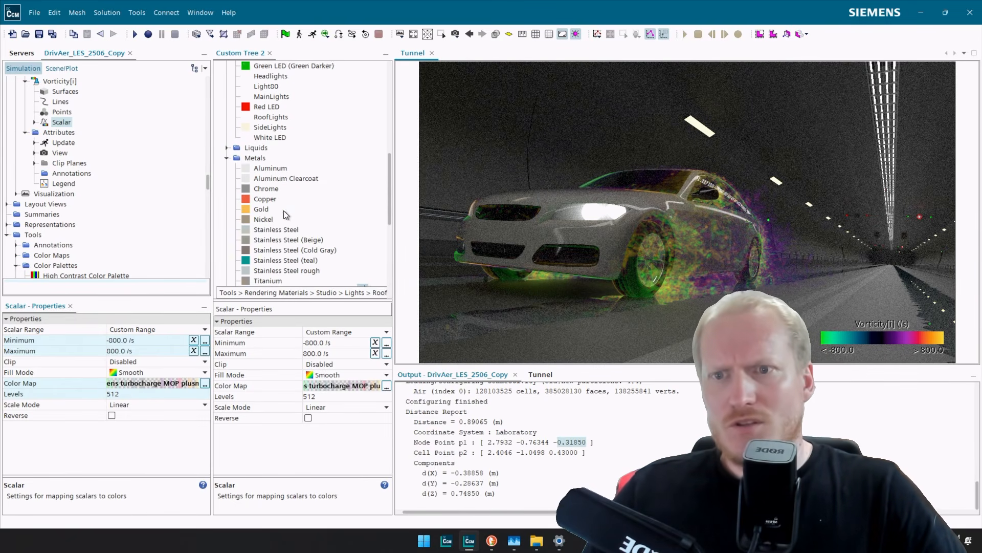
scroll(284, 225, down, 7)
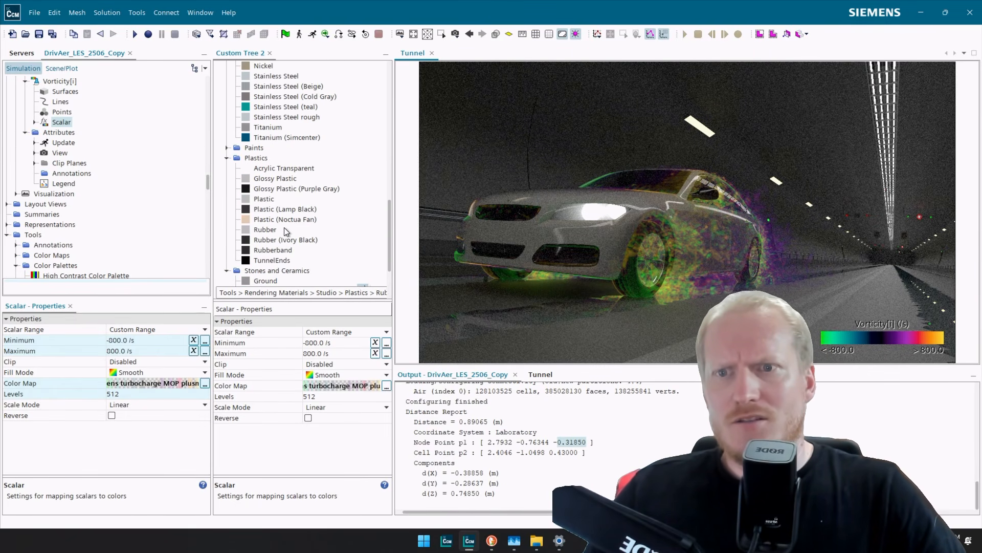
scroll(284, 227, up, 9)
scroll(284, 227, up, 9)
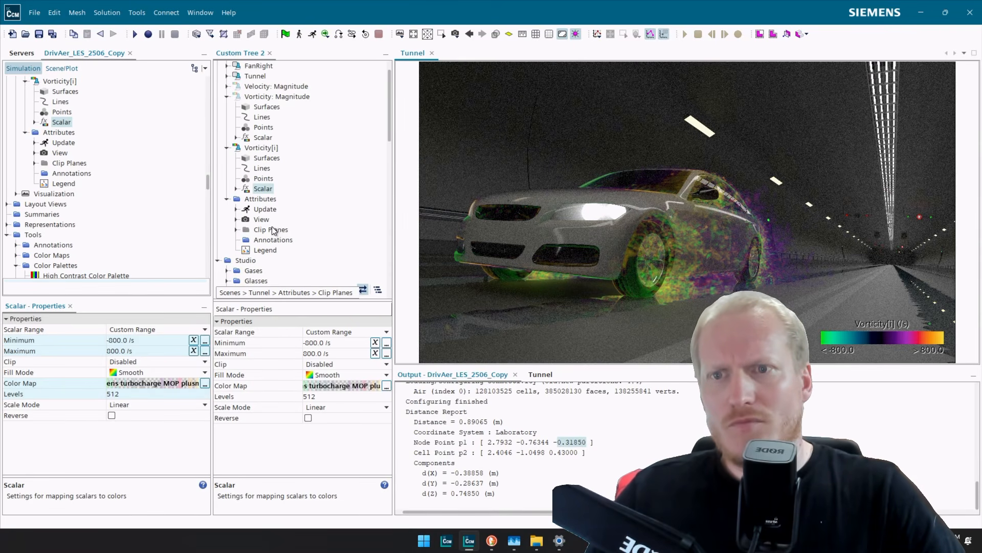
click(261, 220)
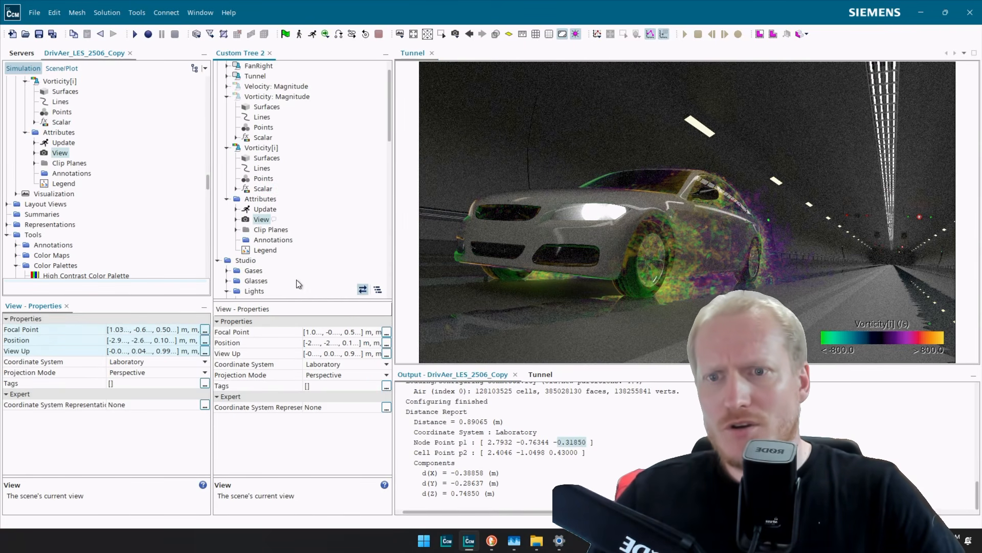
click(340, 354)
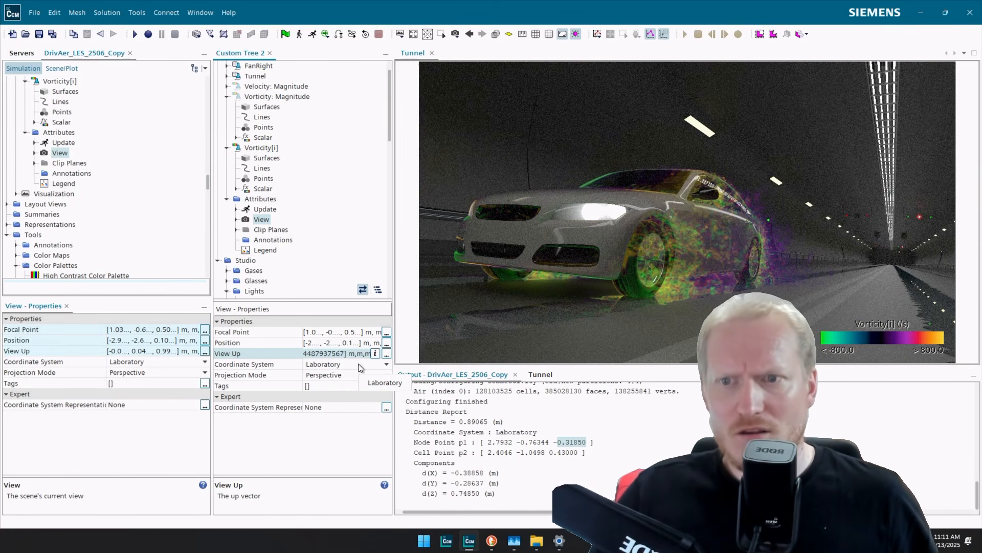
text(0,0,1)
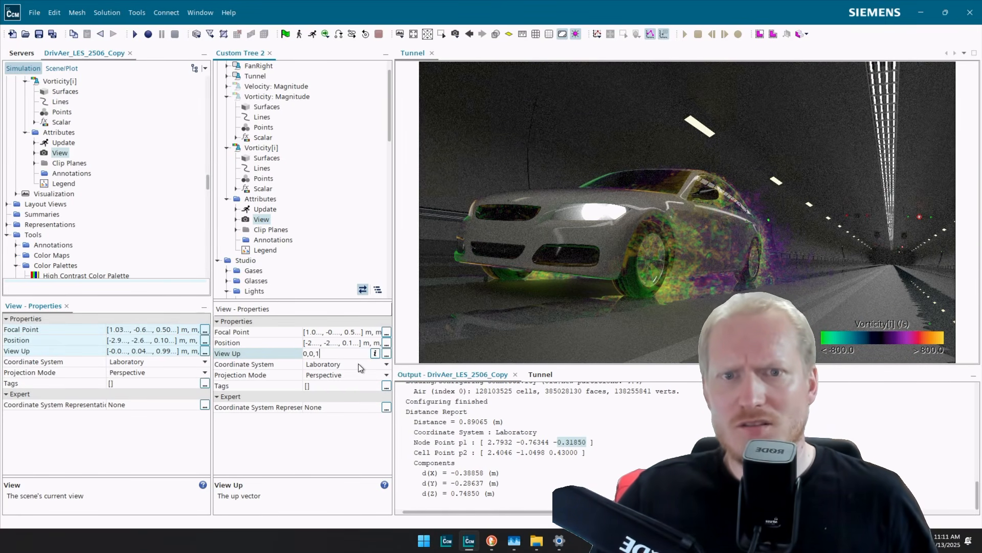
key(Return)
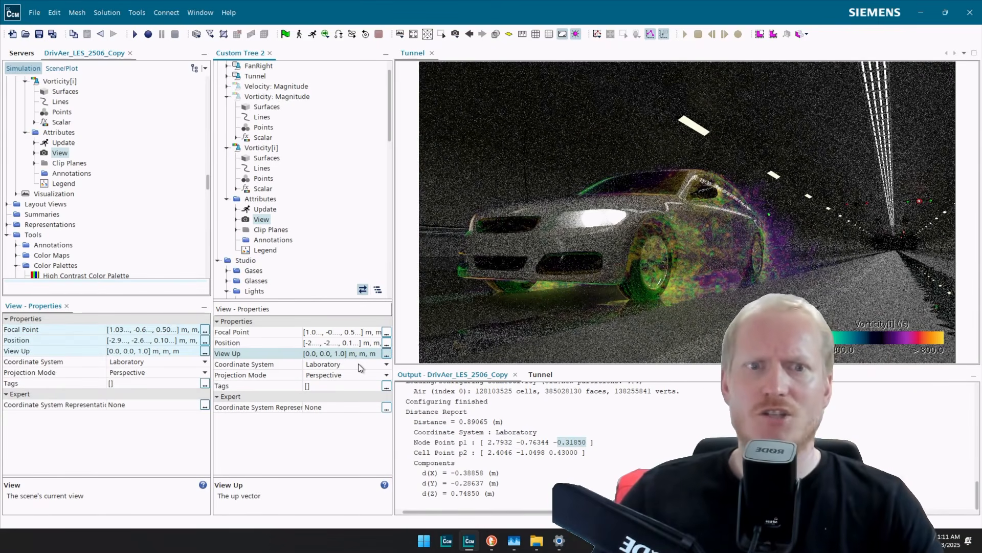